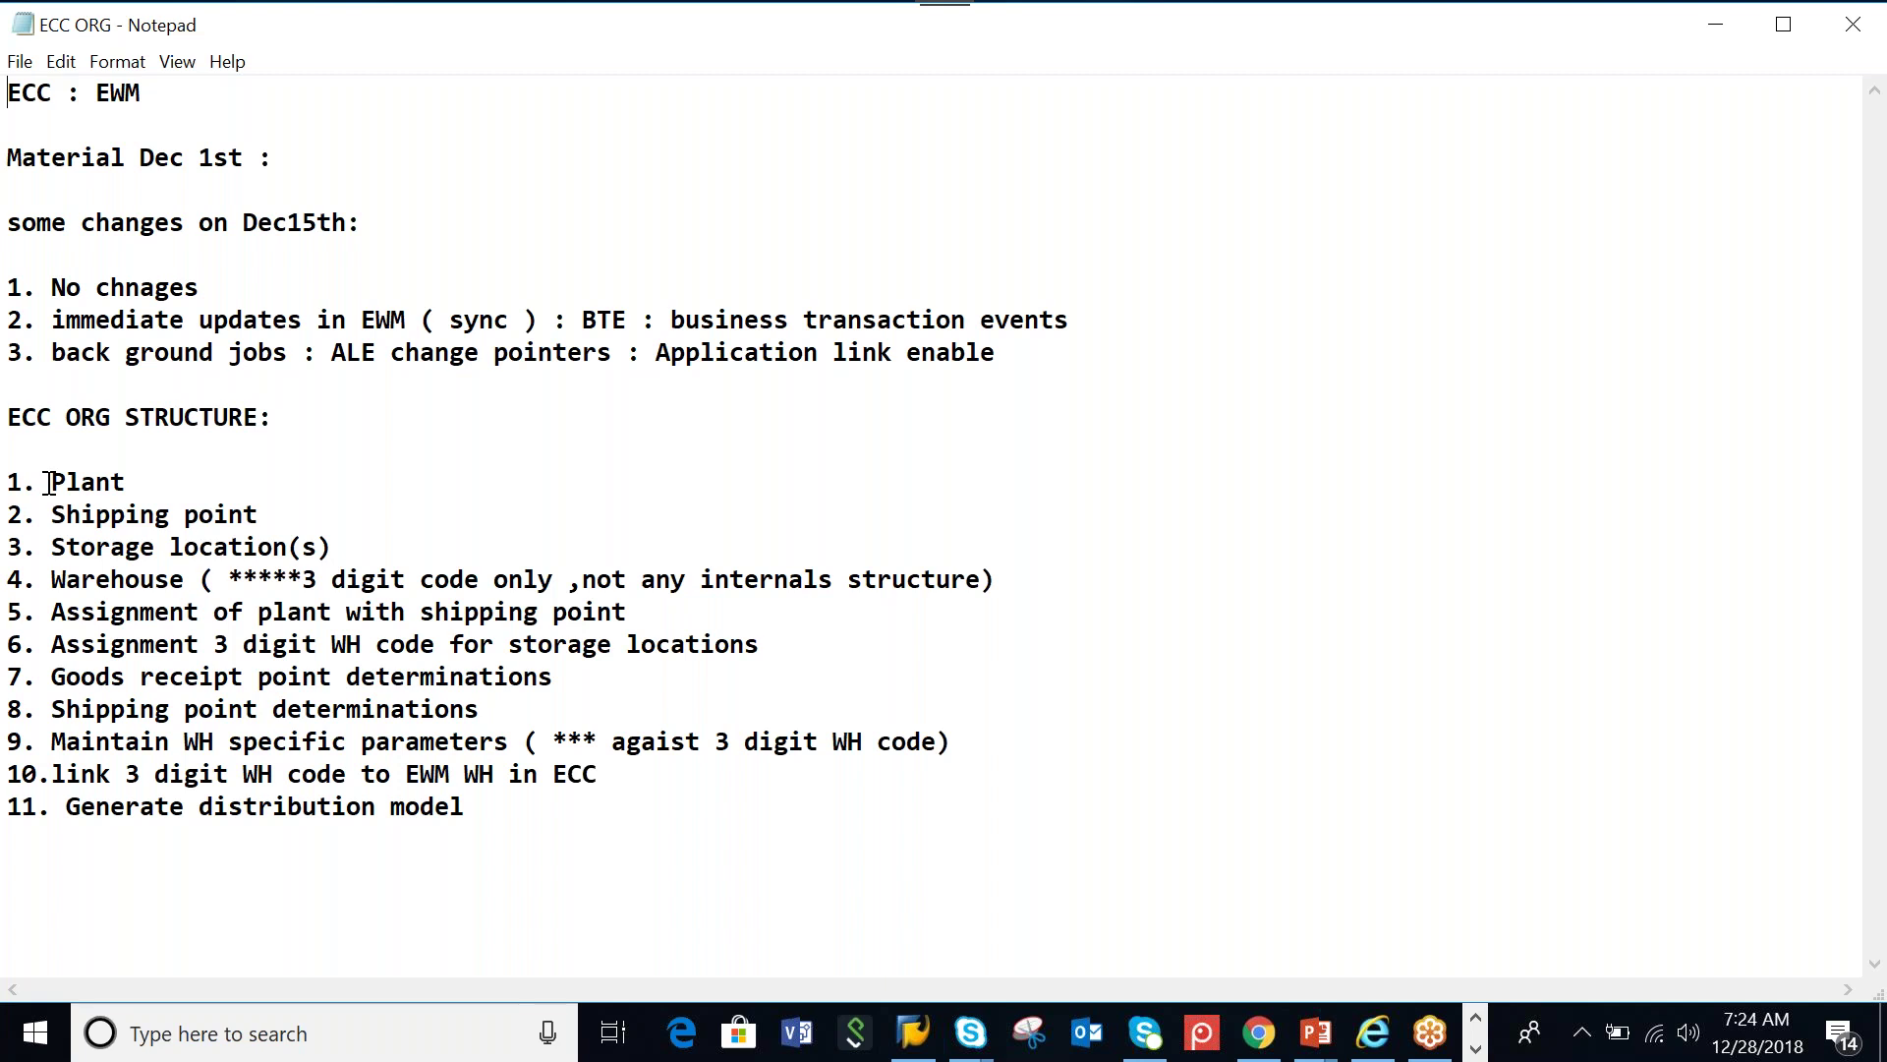
Connect to SECC and log on to client 800 with the saved user name and account password
mouse_move(913, 1032)
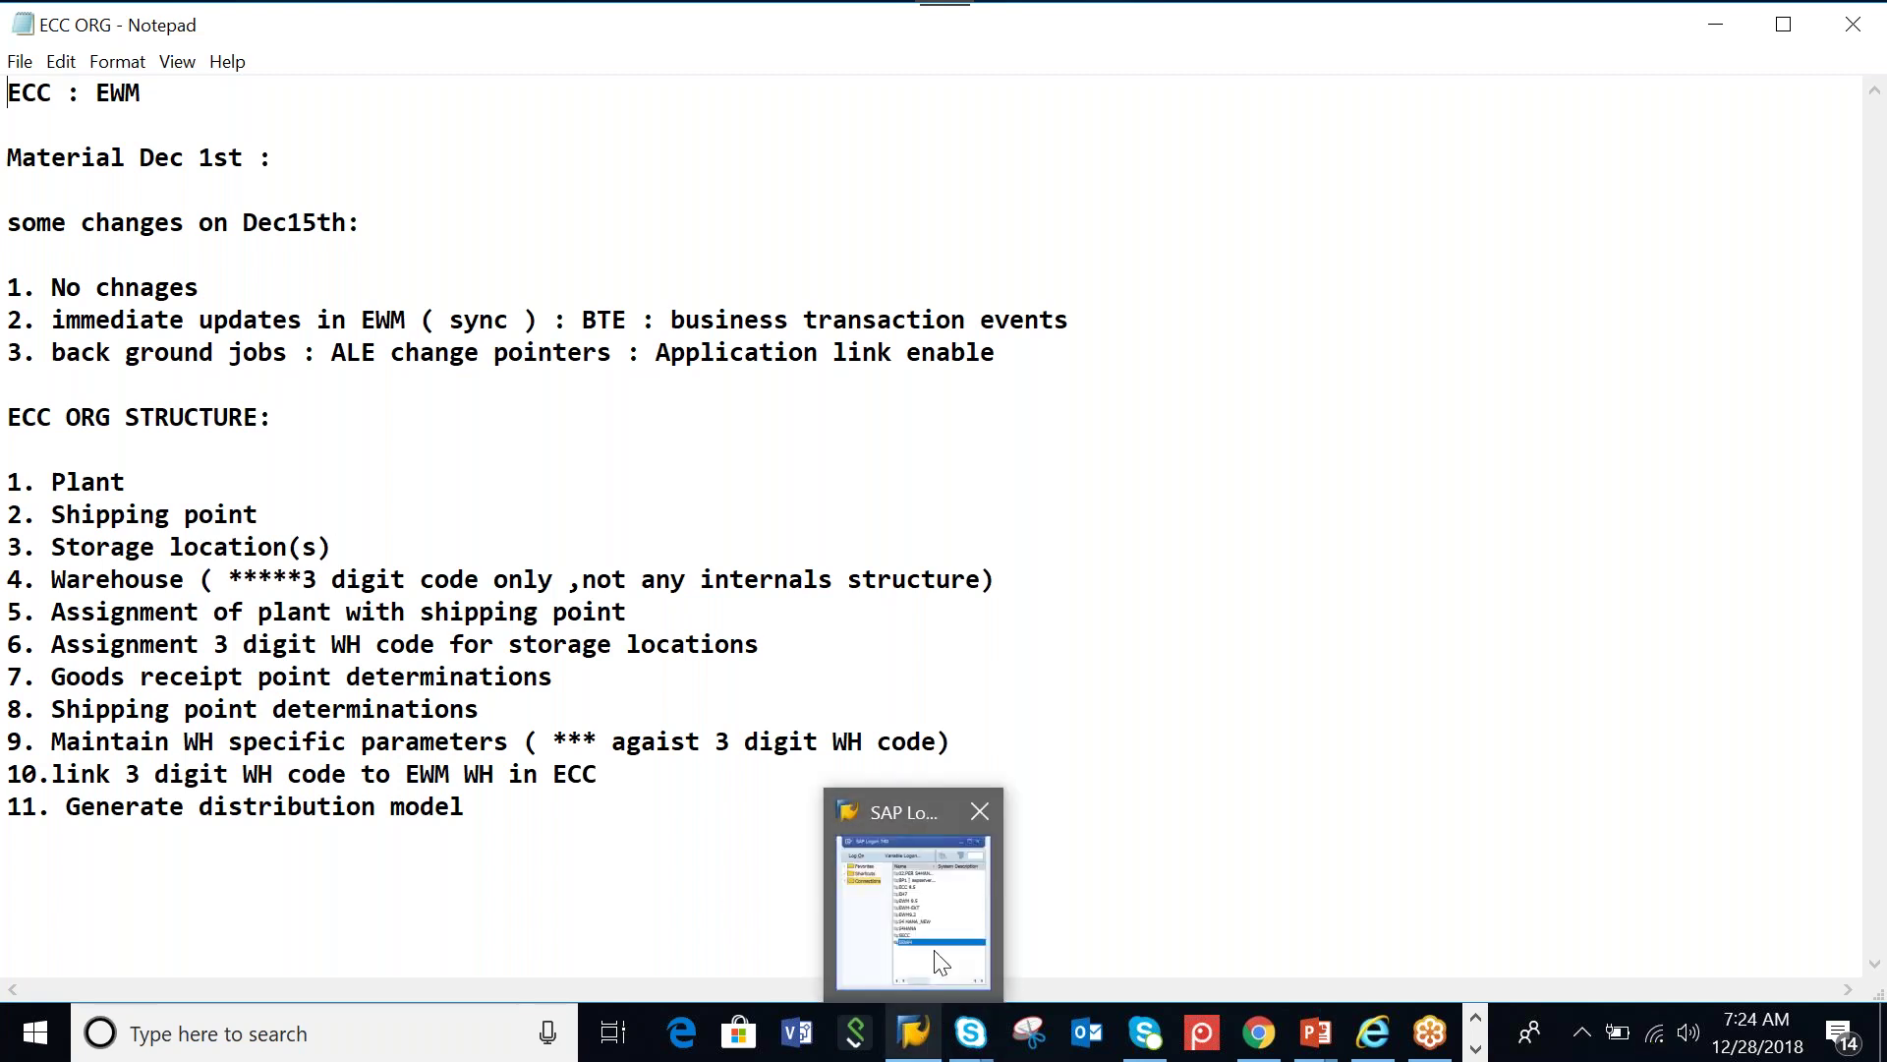
mouse_move(940, 961)
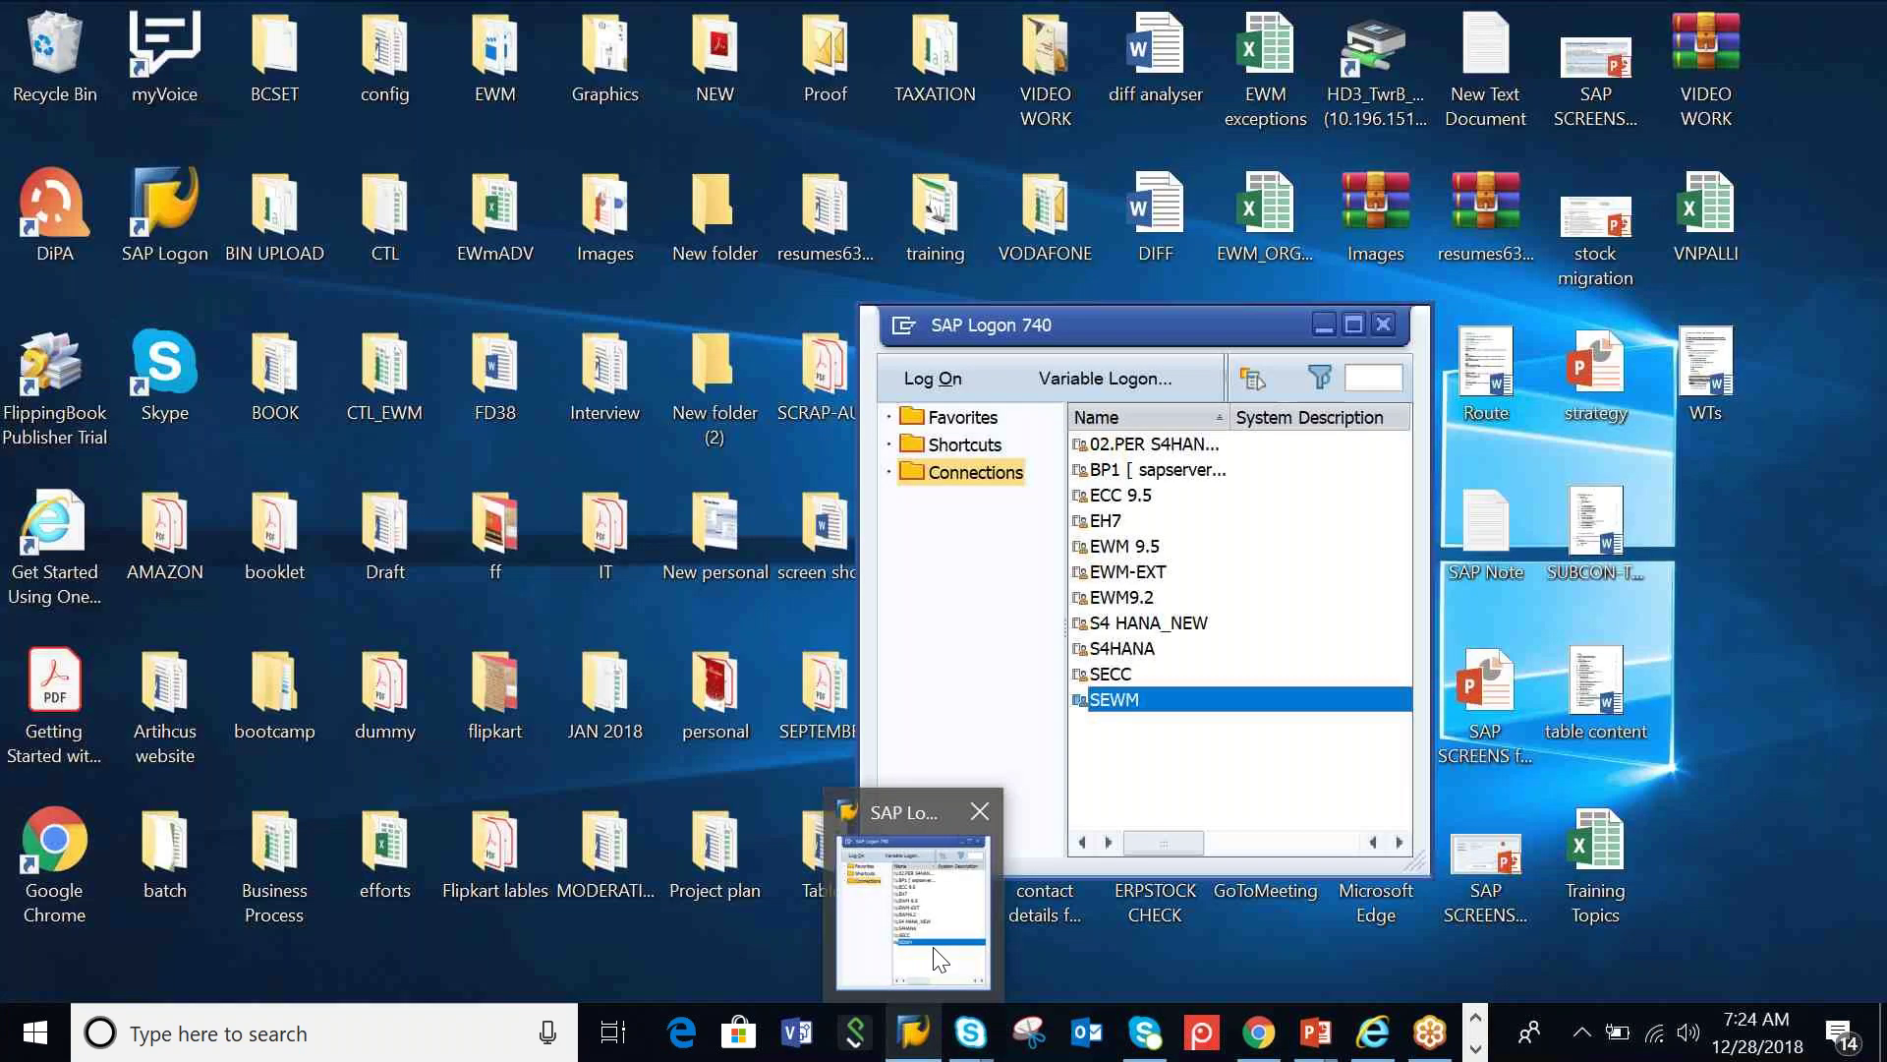
left_click(940, 960)
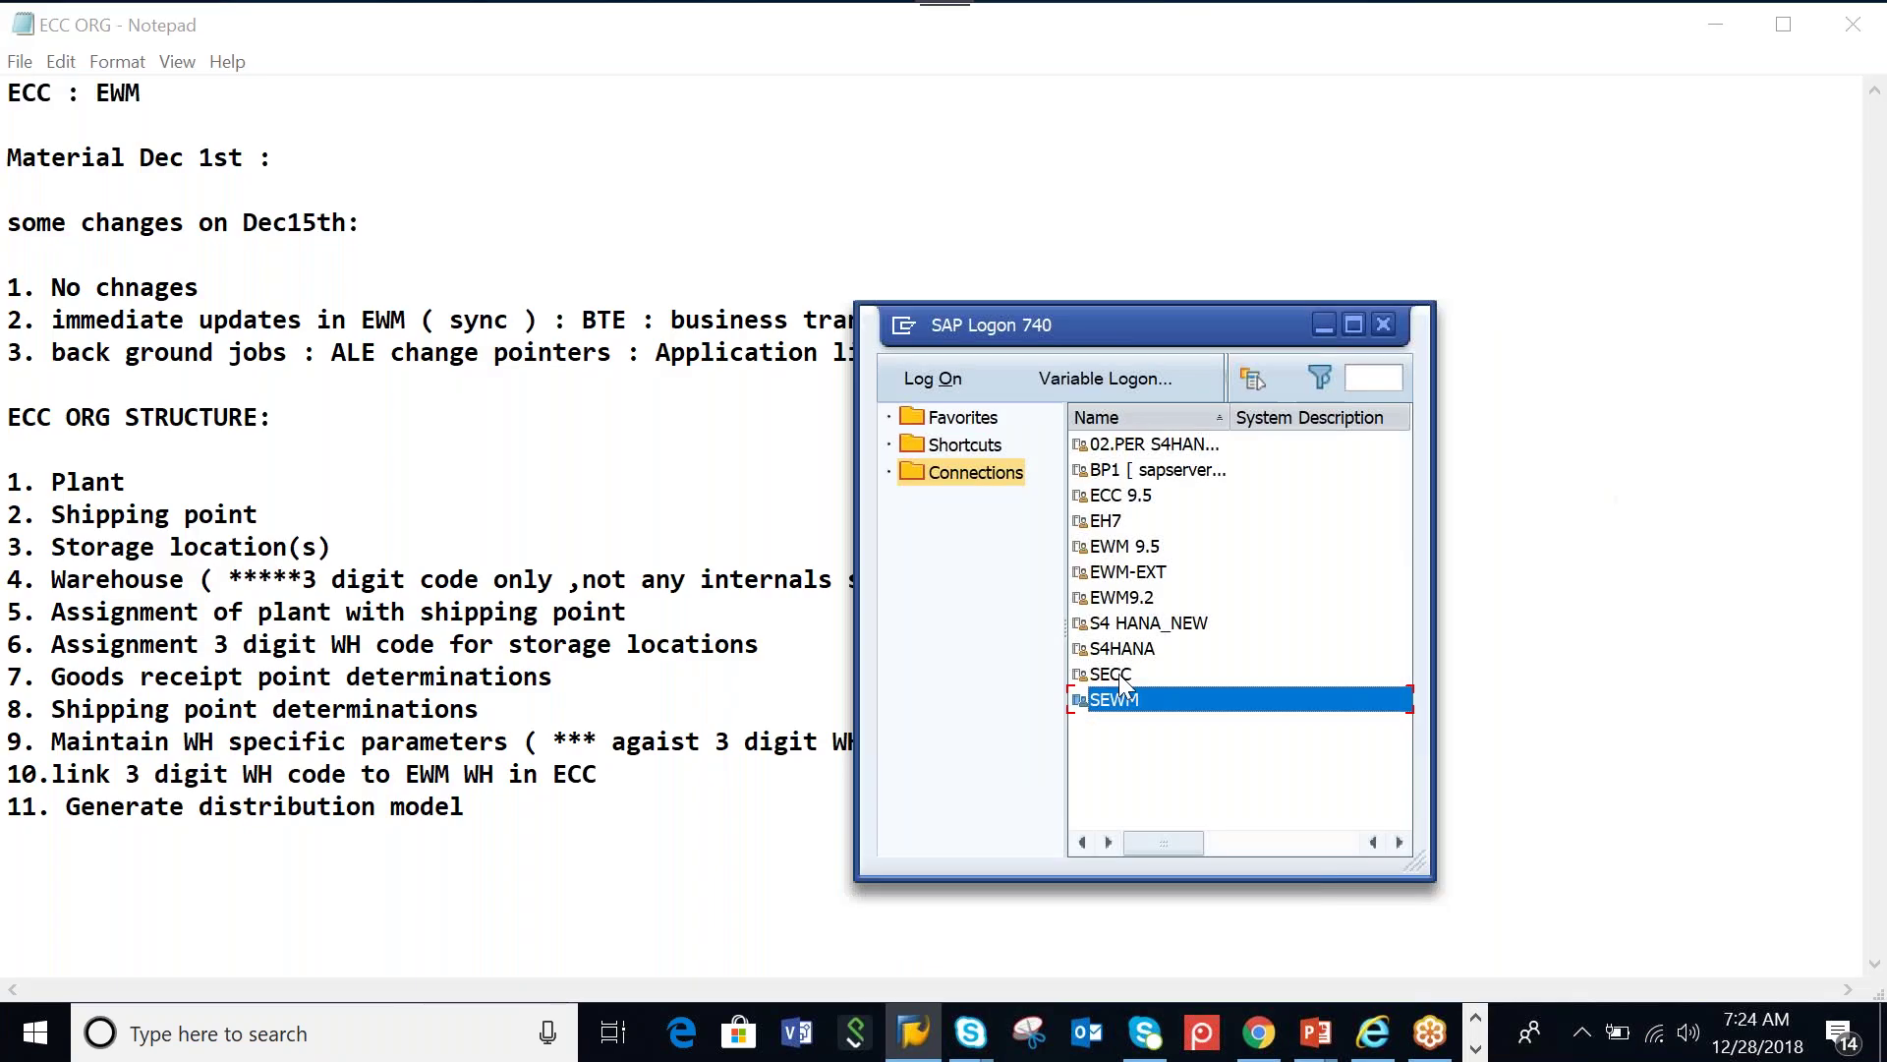
double_click(1119, 674)
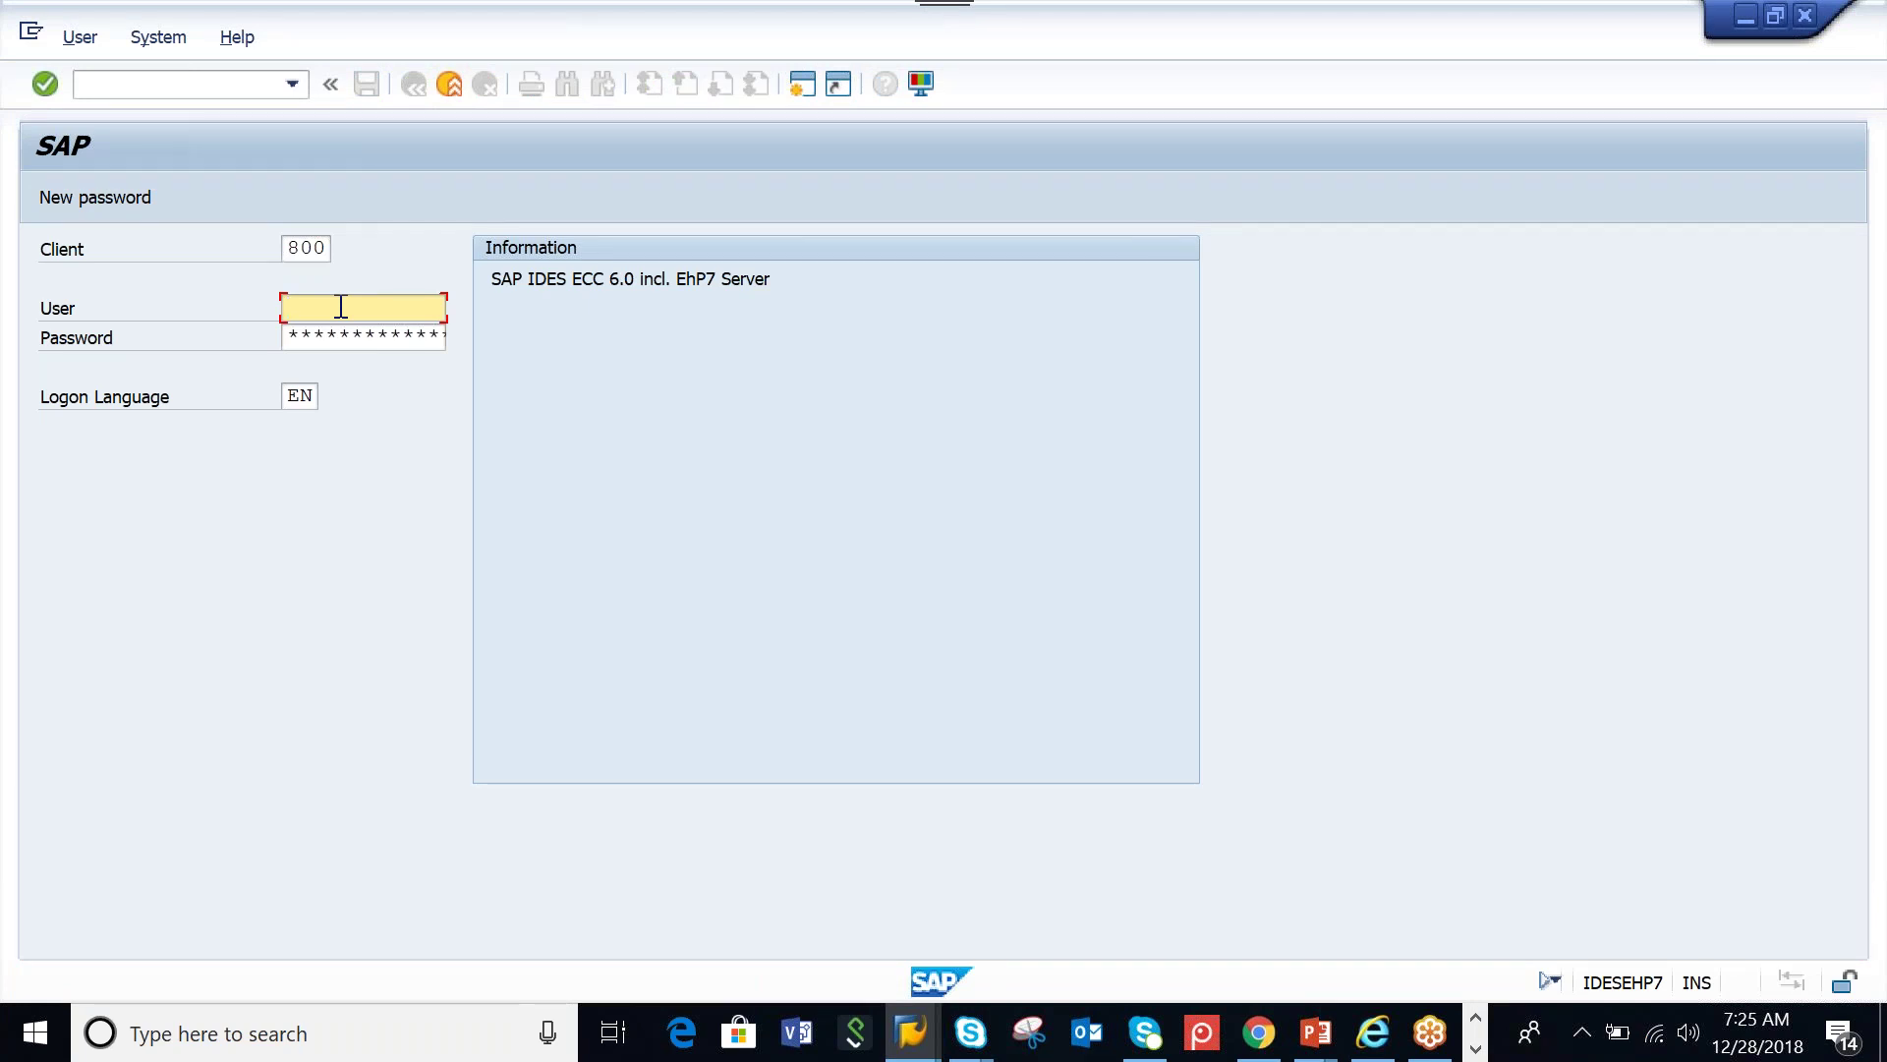
type("ck")
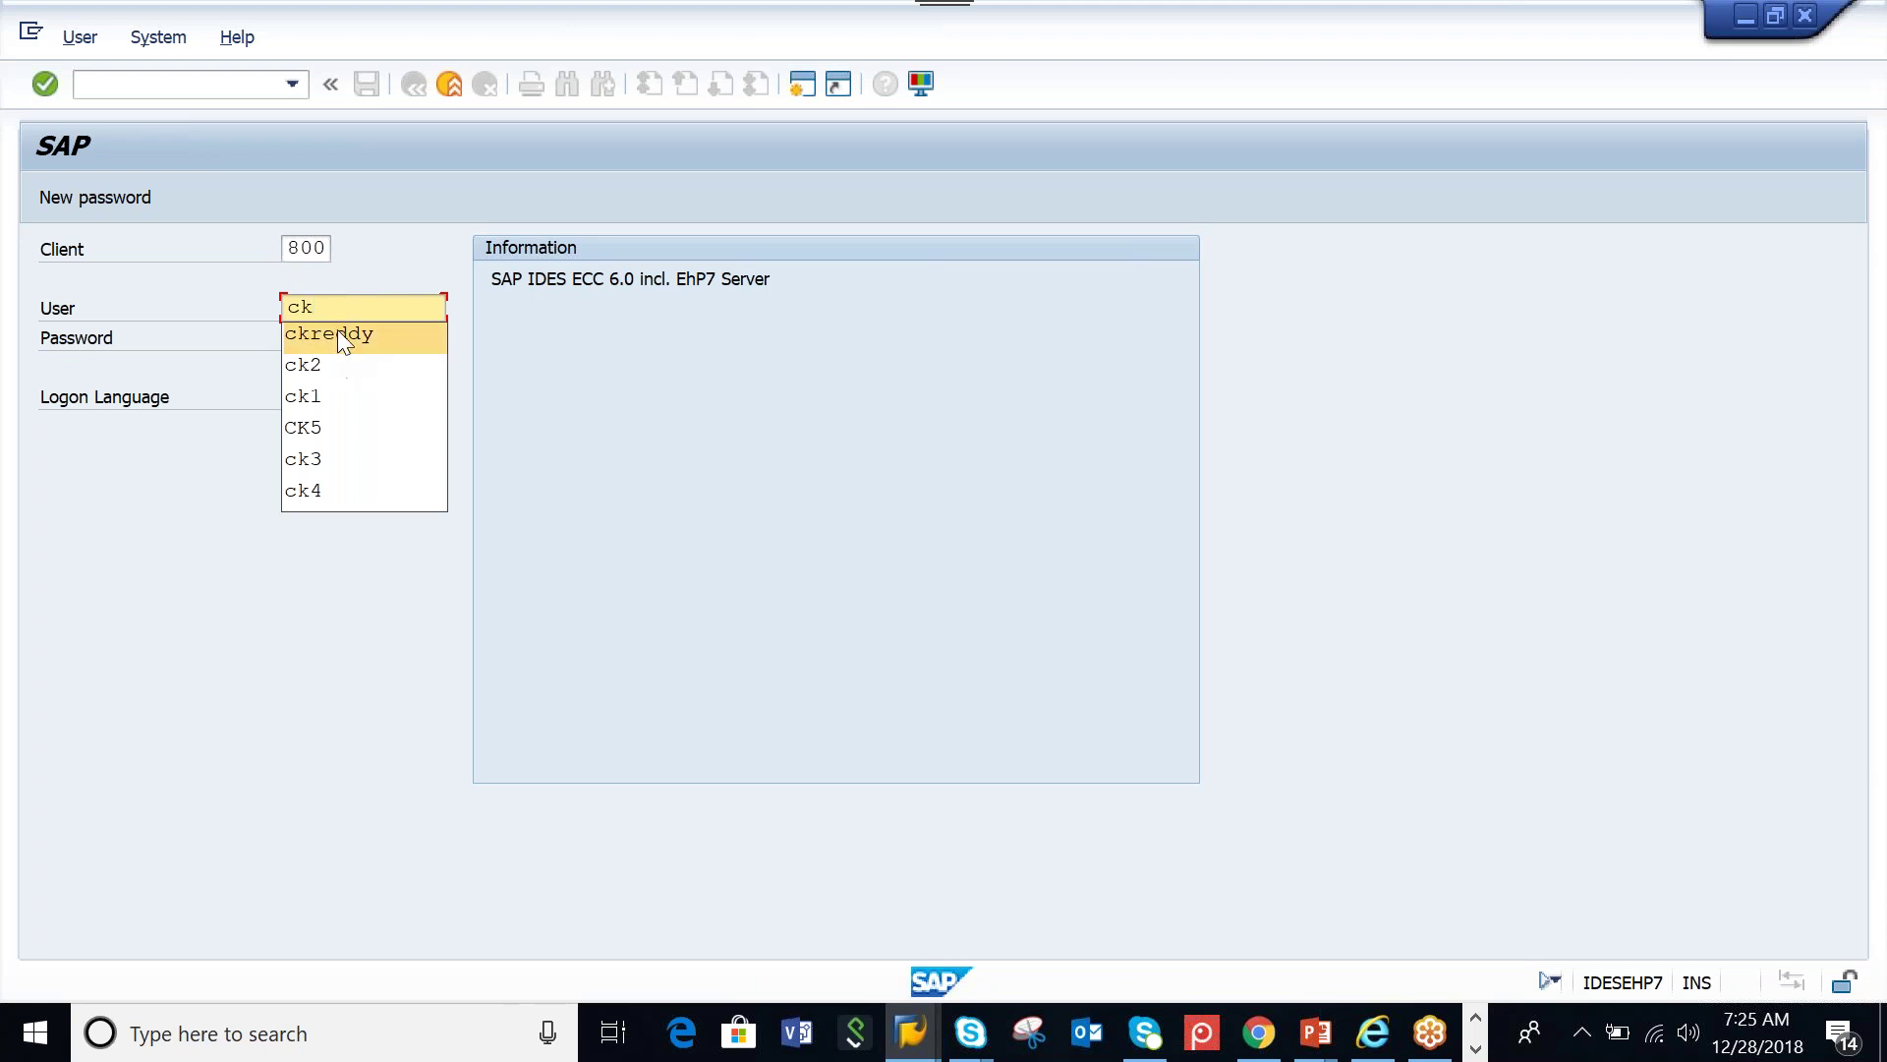
left_click(338, 335)
left_click(338, 335)
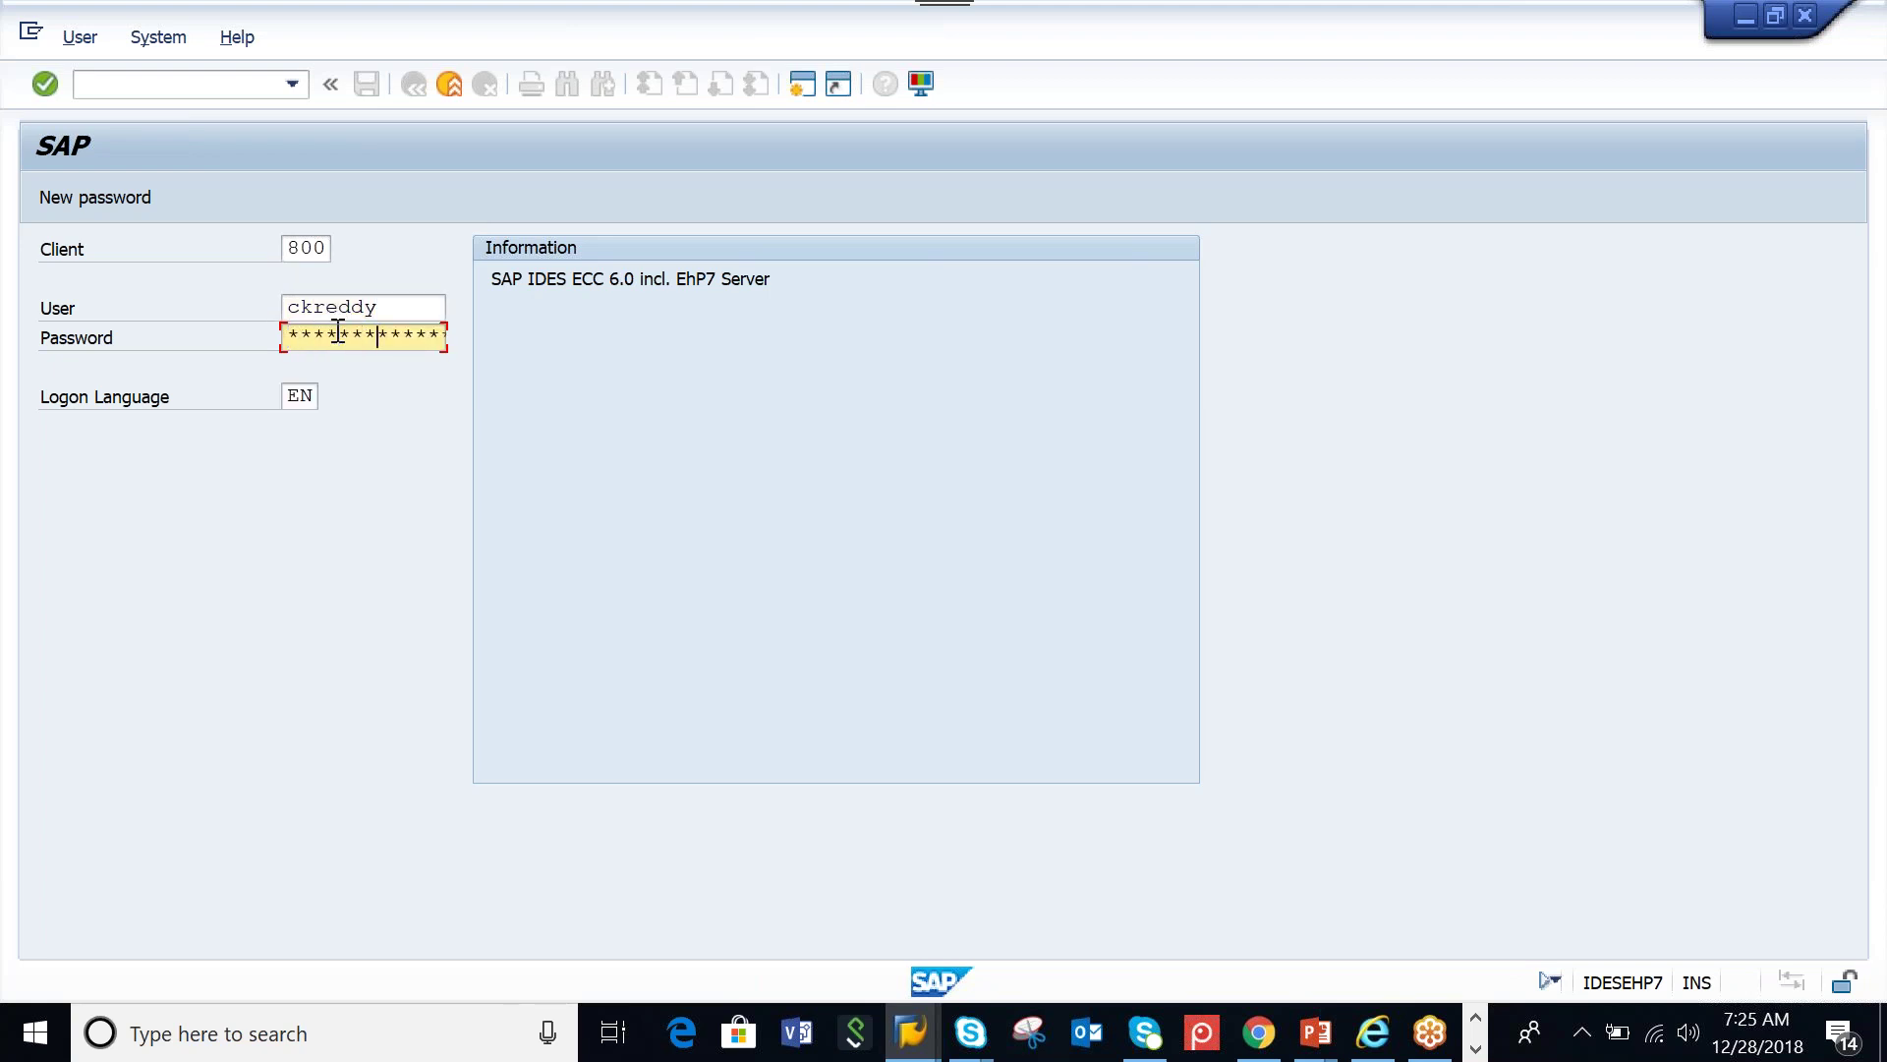
key("Return")
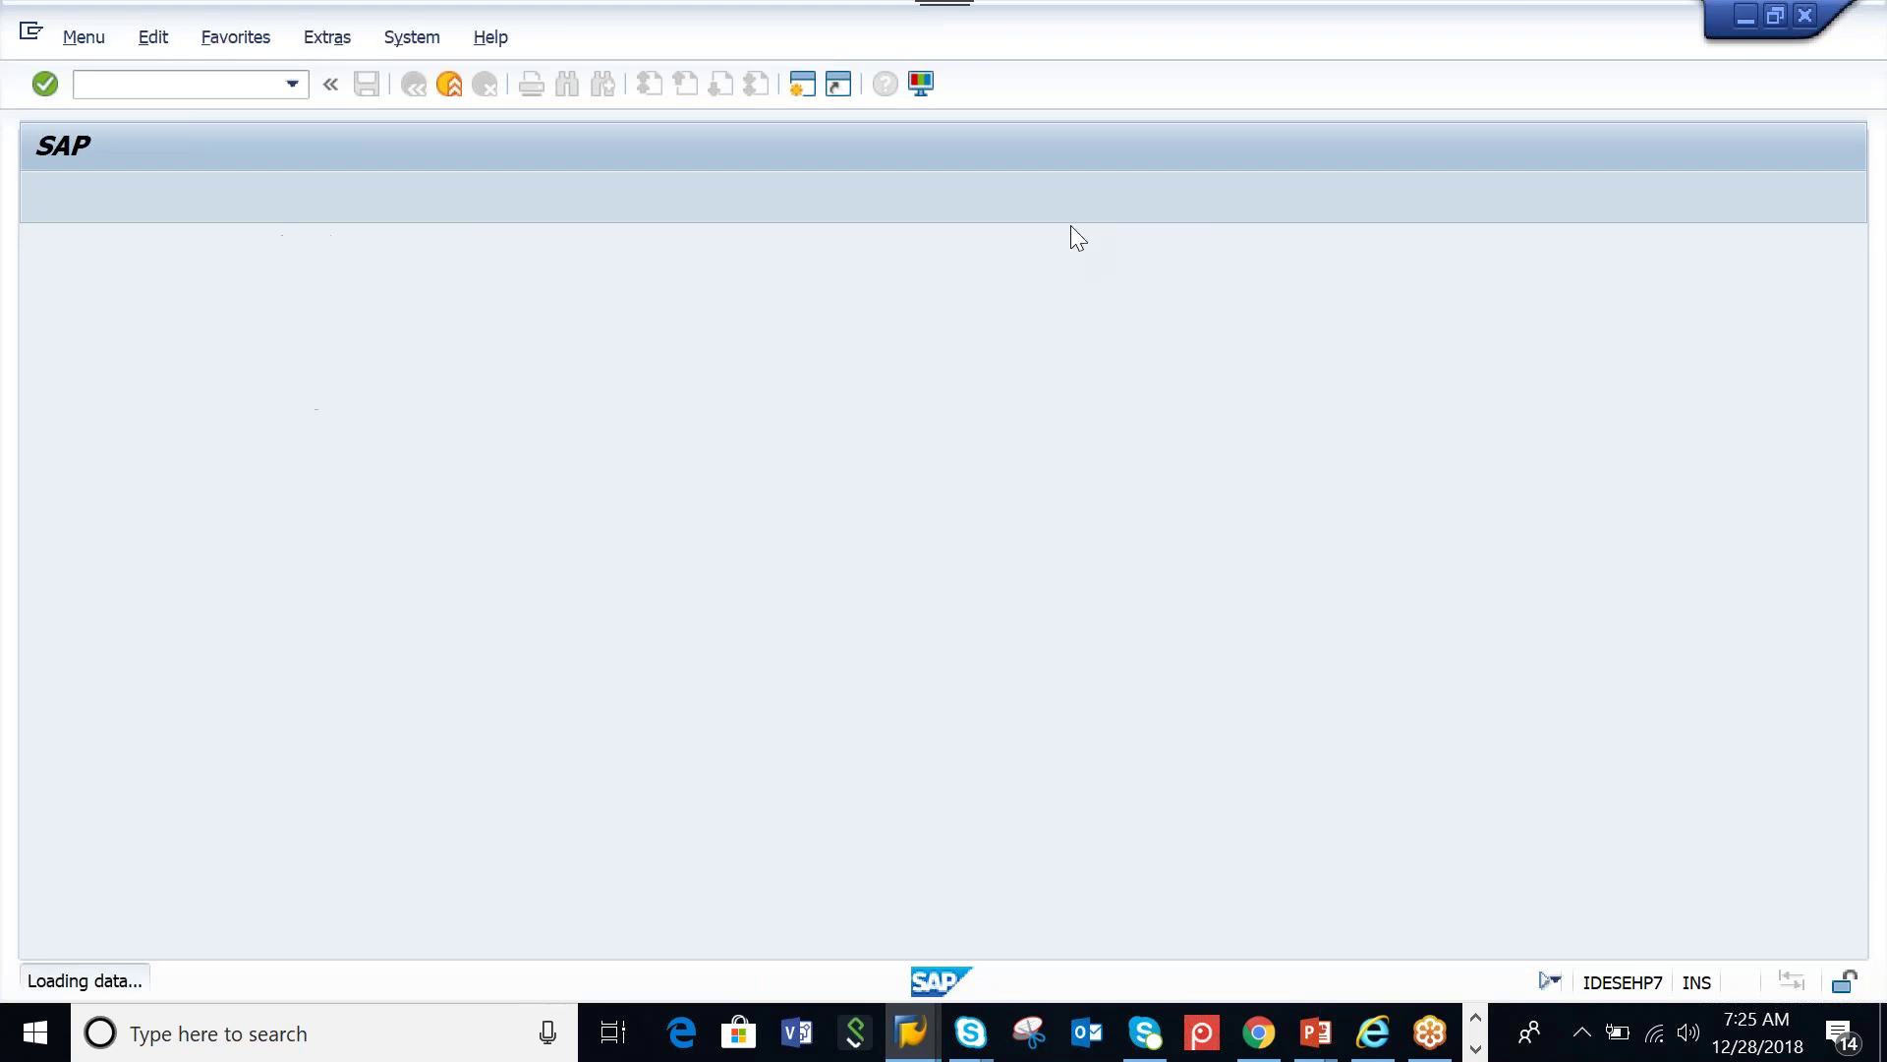
Run SPRO and expand Integration with Other SAP Components > Extended Warehouse Management > Basic Settings for EWM Linkage
type("spro")
key("Return")
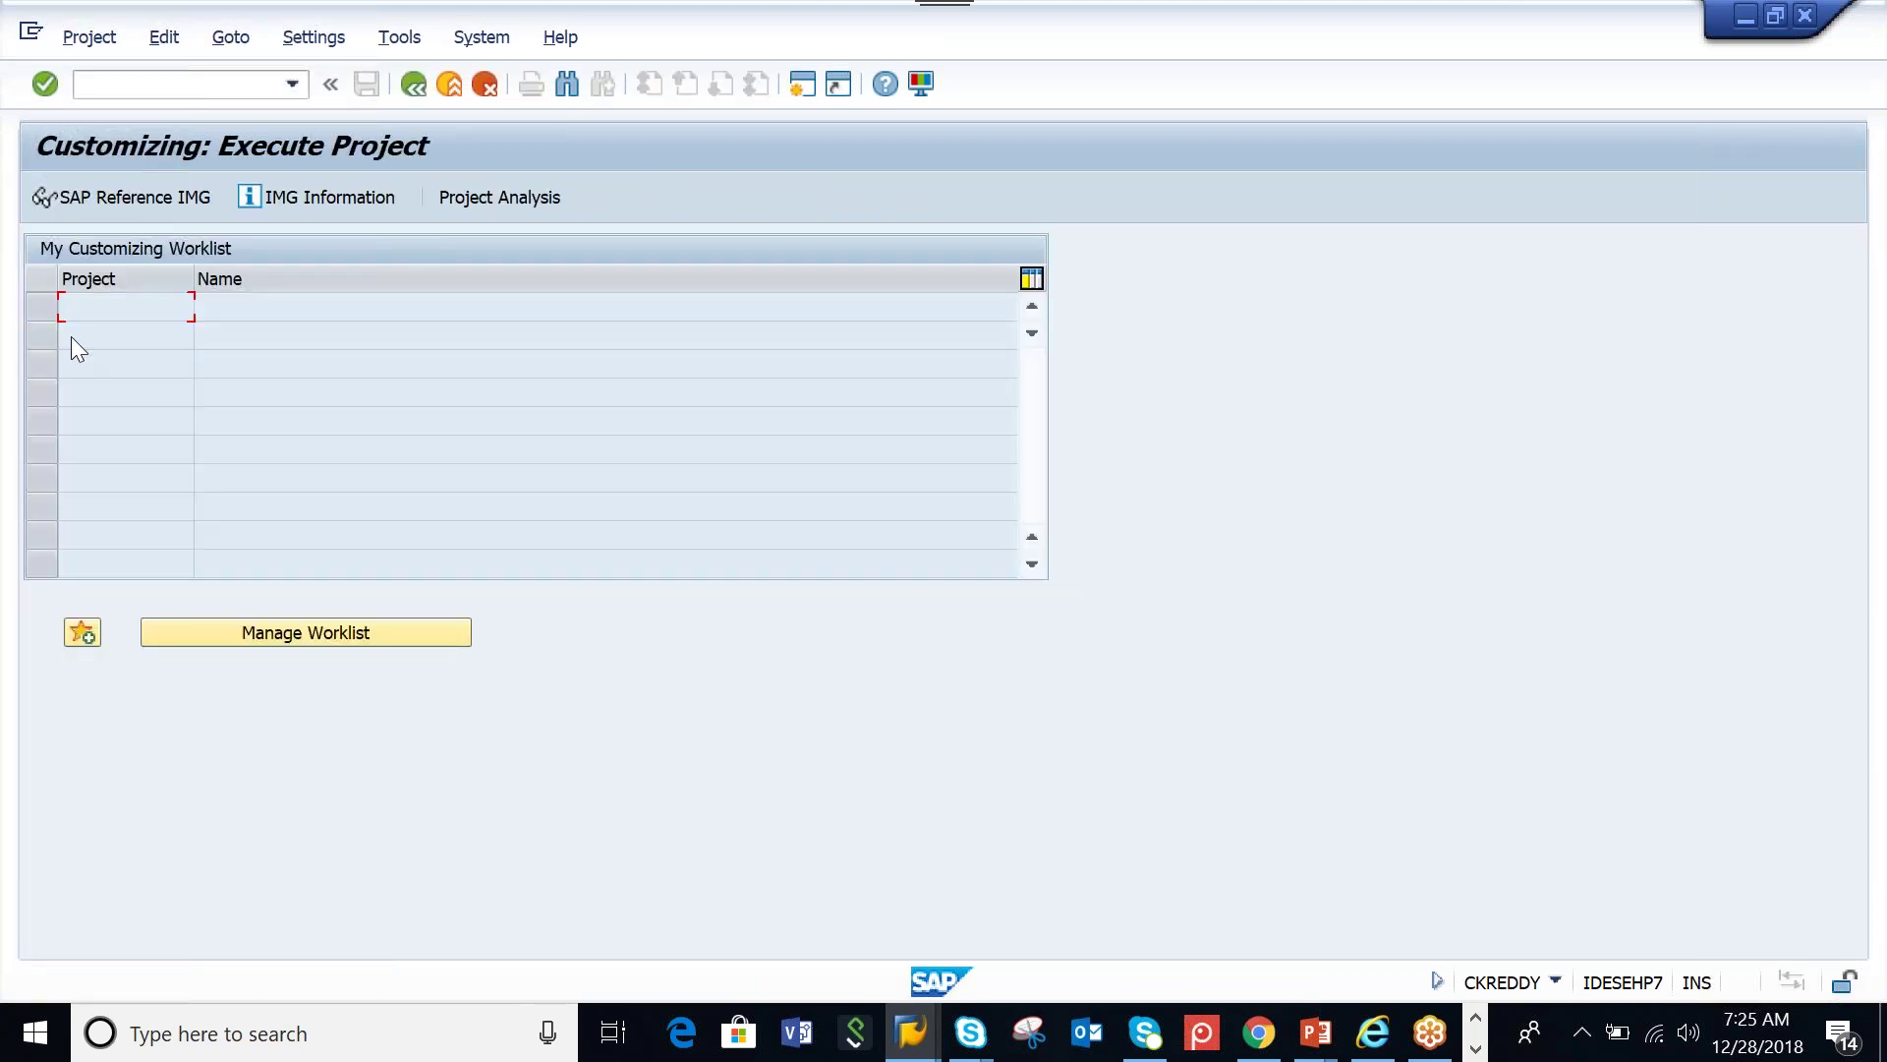
left_click(122, 196)
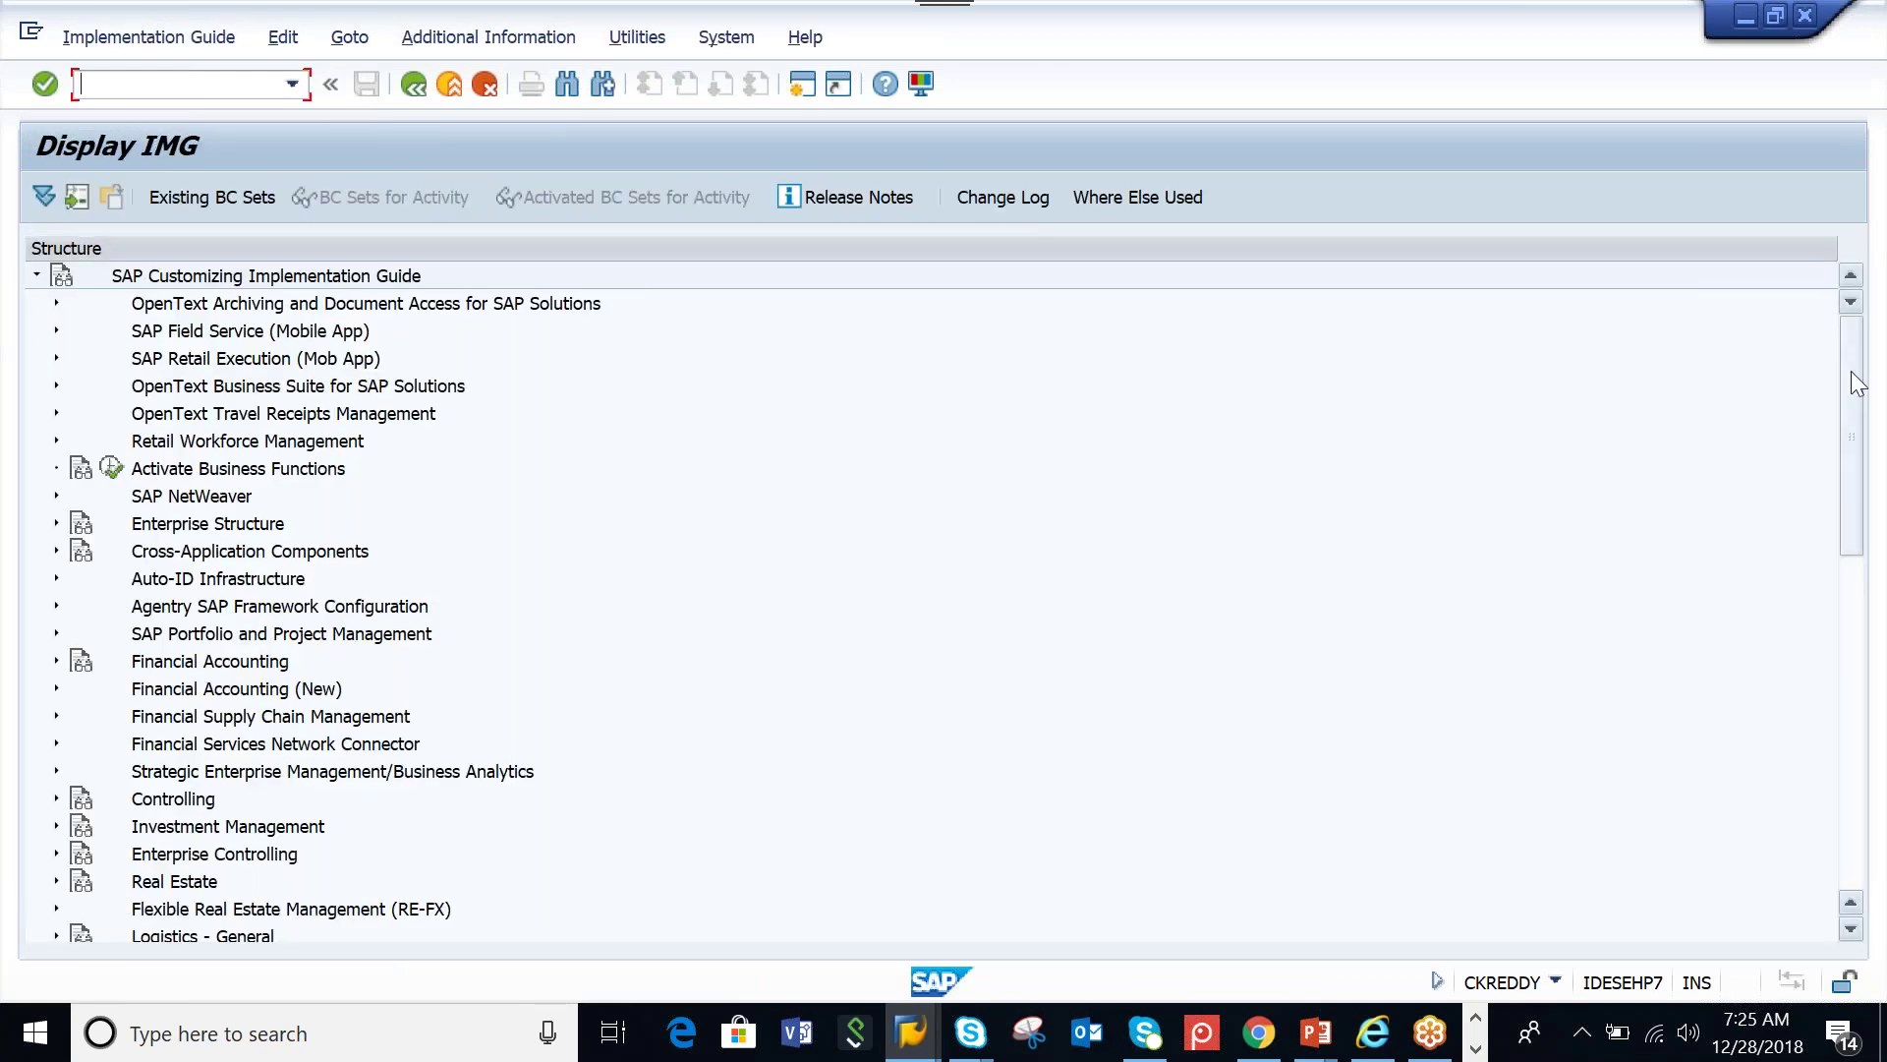
left_click_drag(1856, 384, 1853, 895)
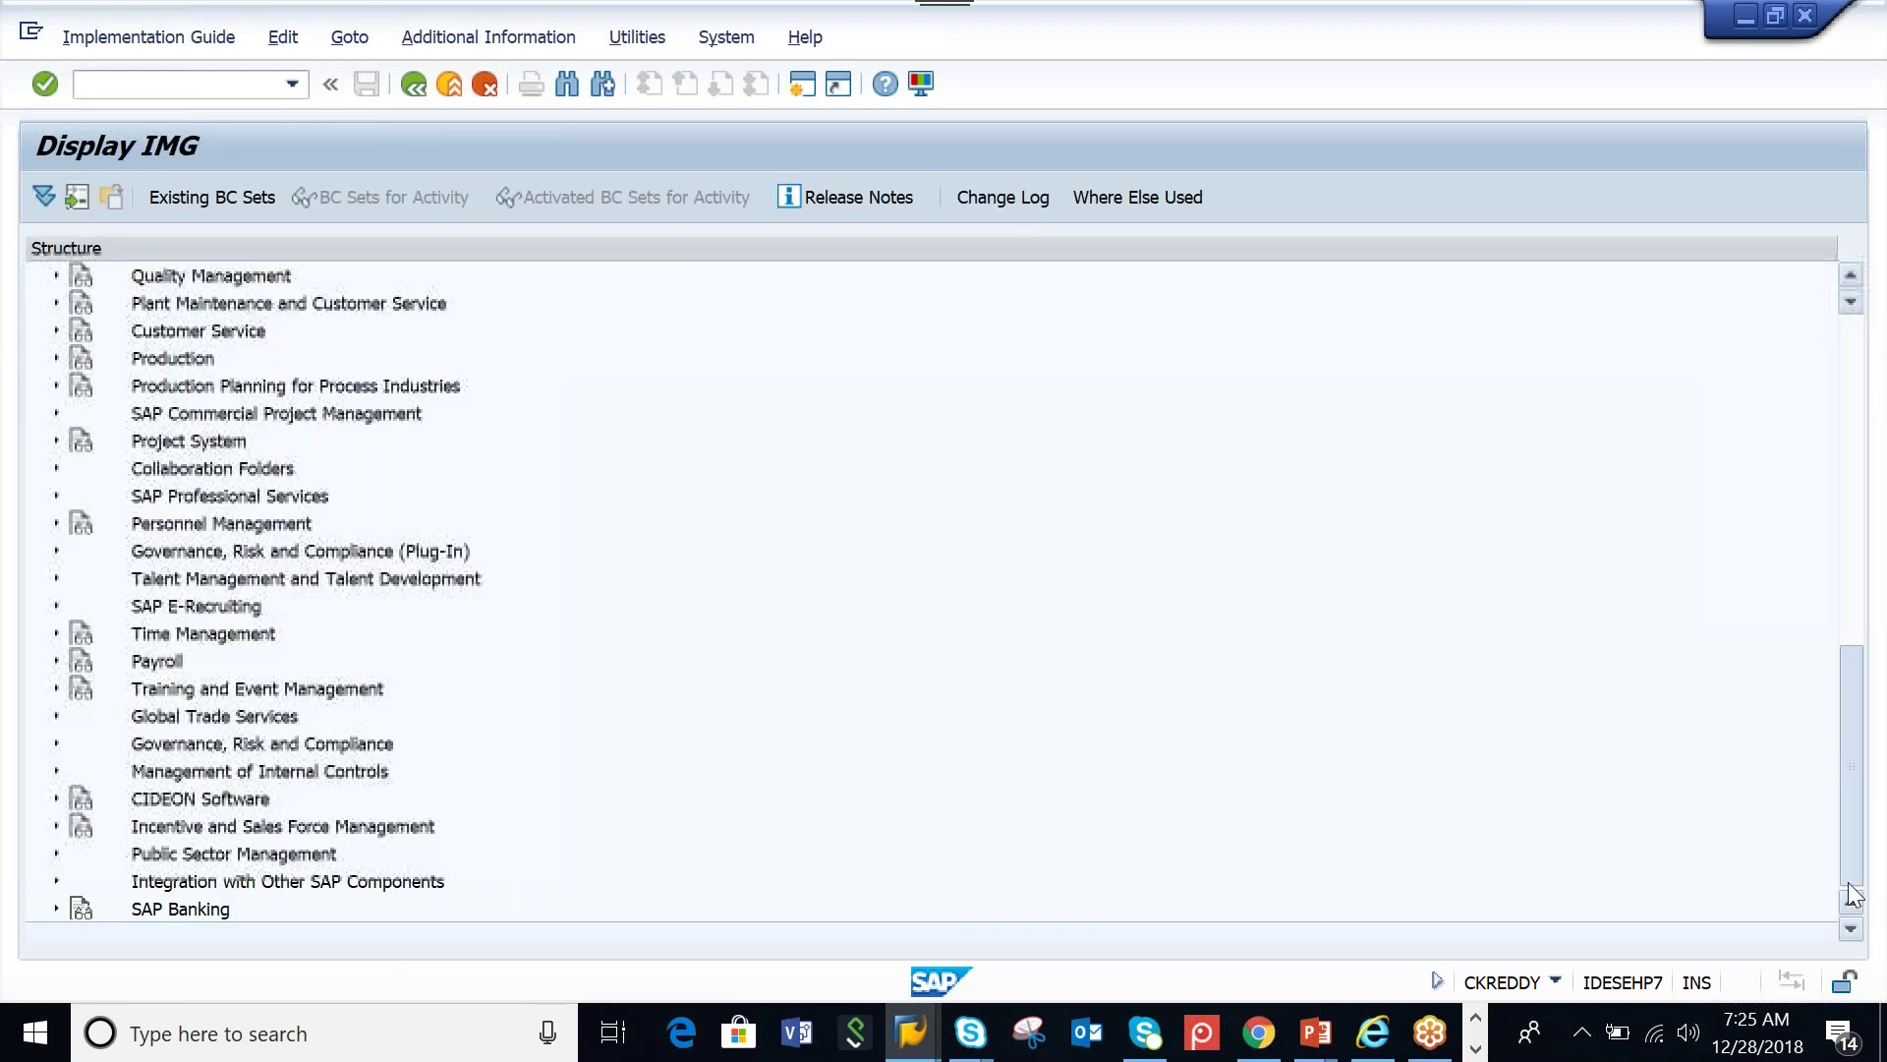
left_click(57, 880)
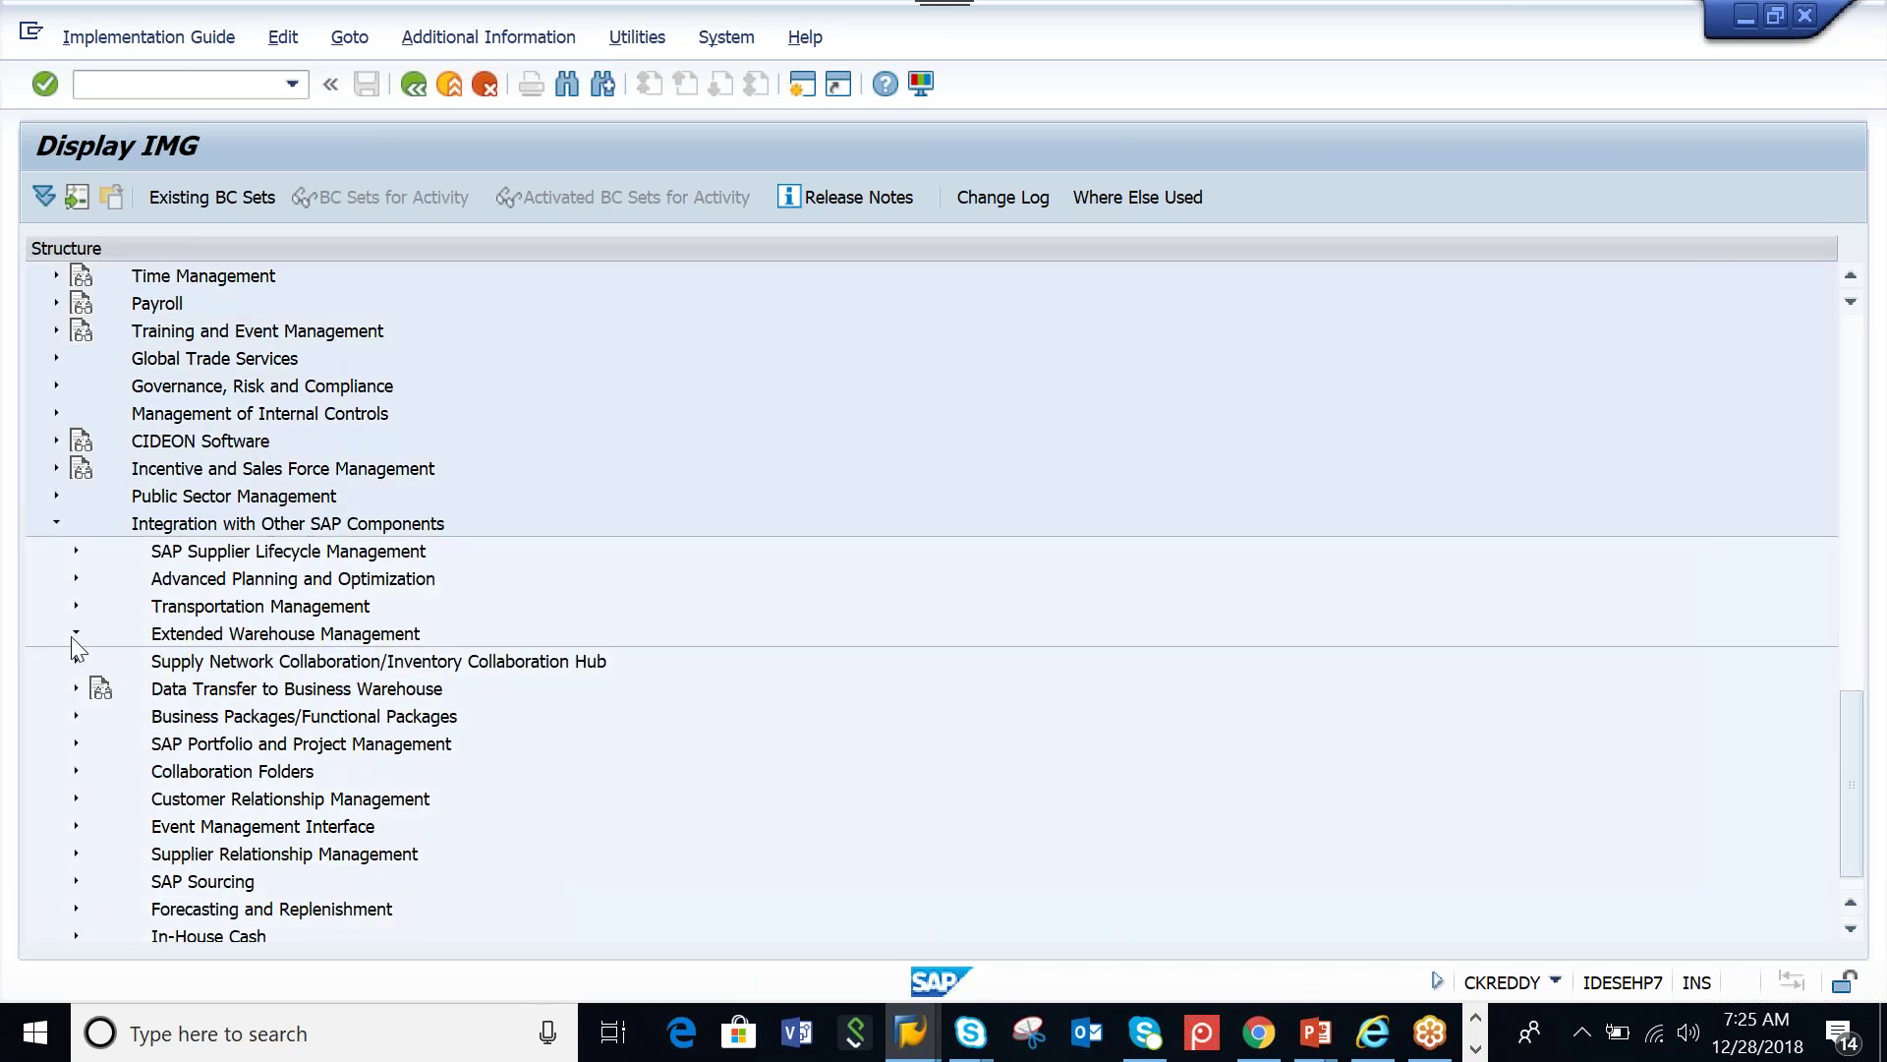
left_click(76, 634)
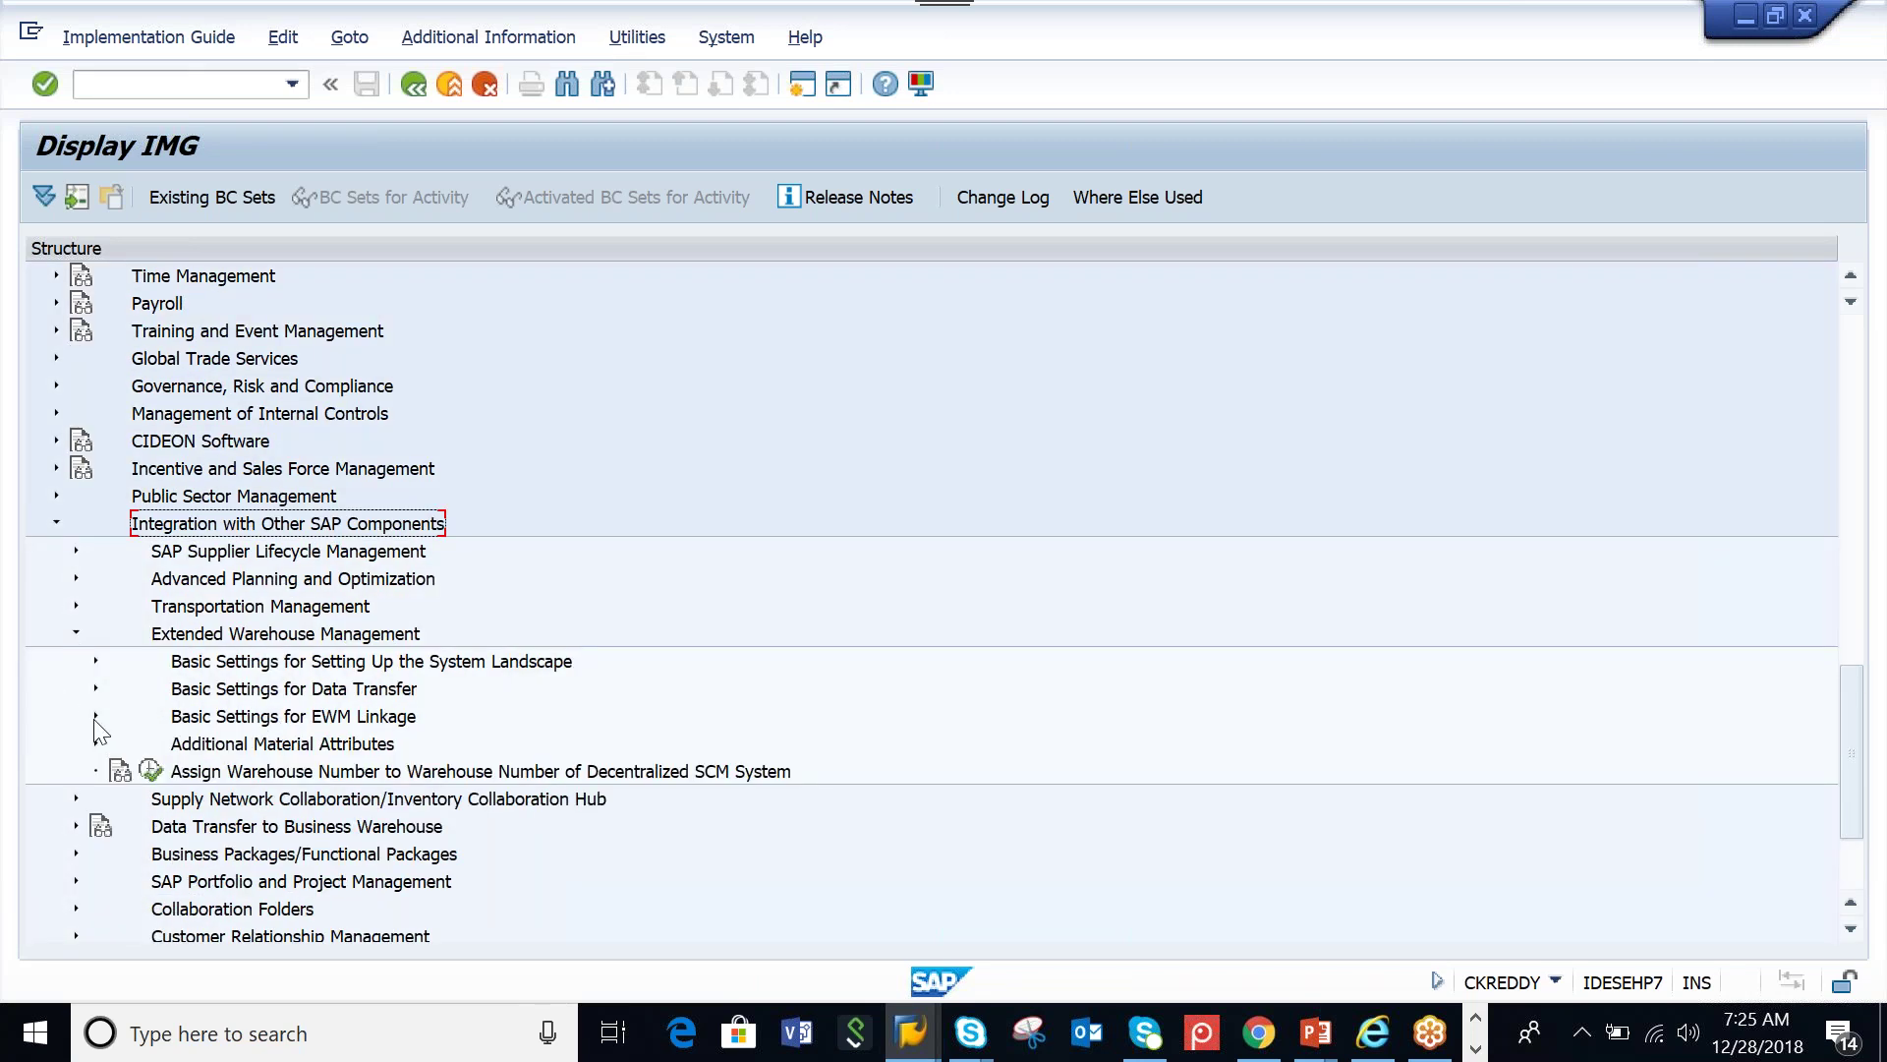
left_click(96, 716)
left_click(329, 745)
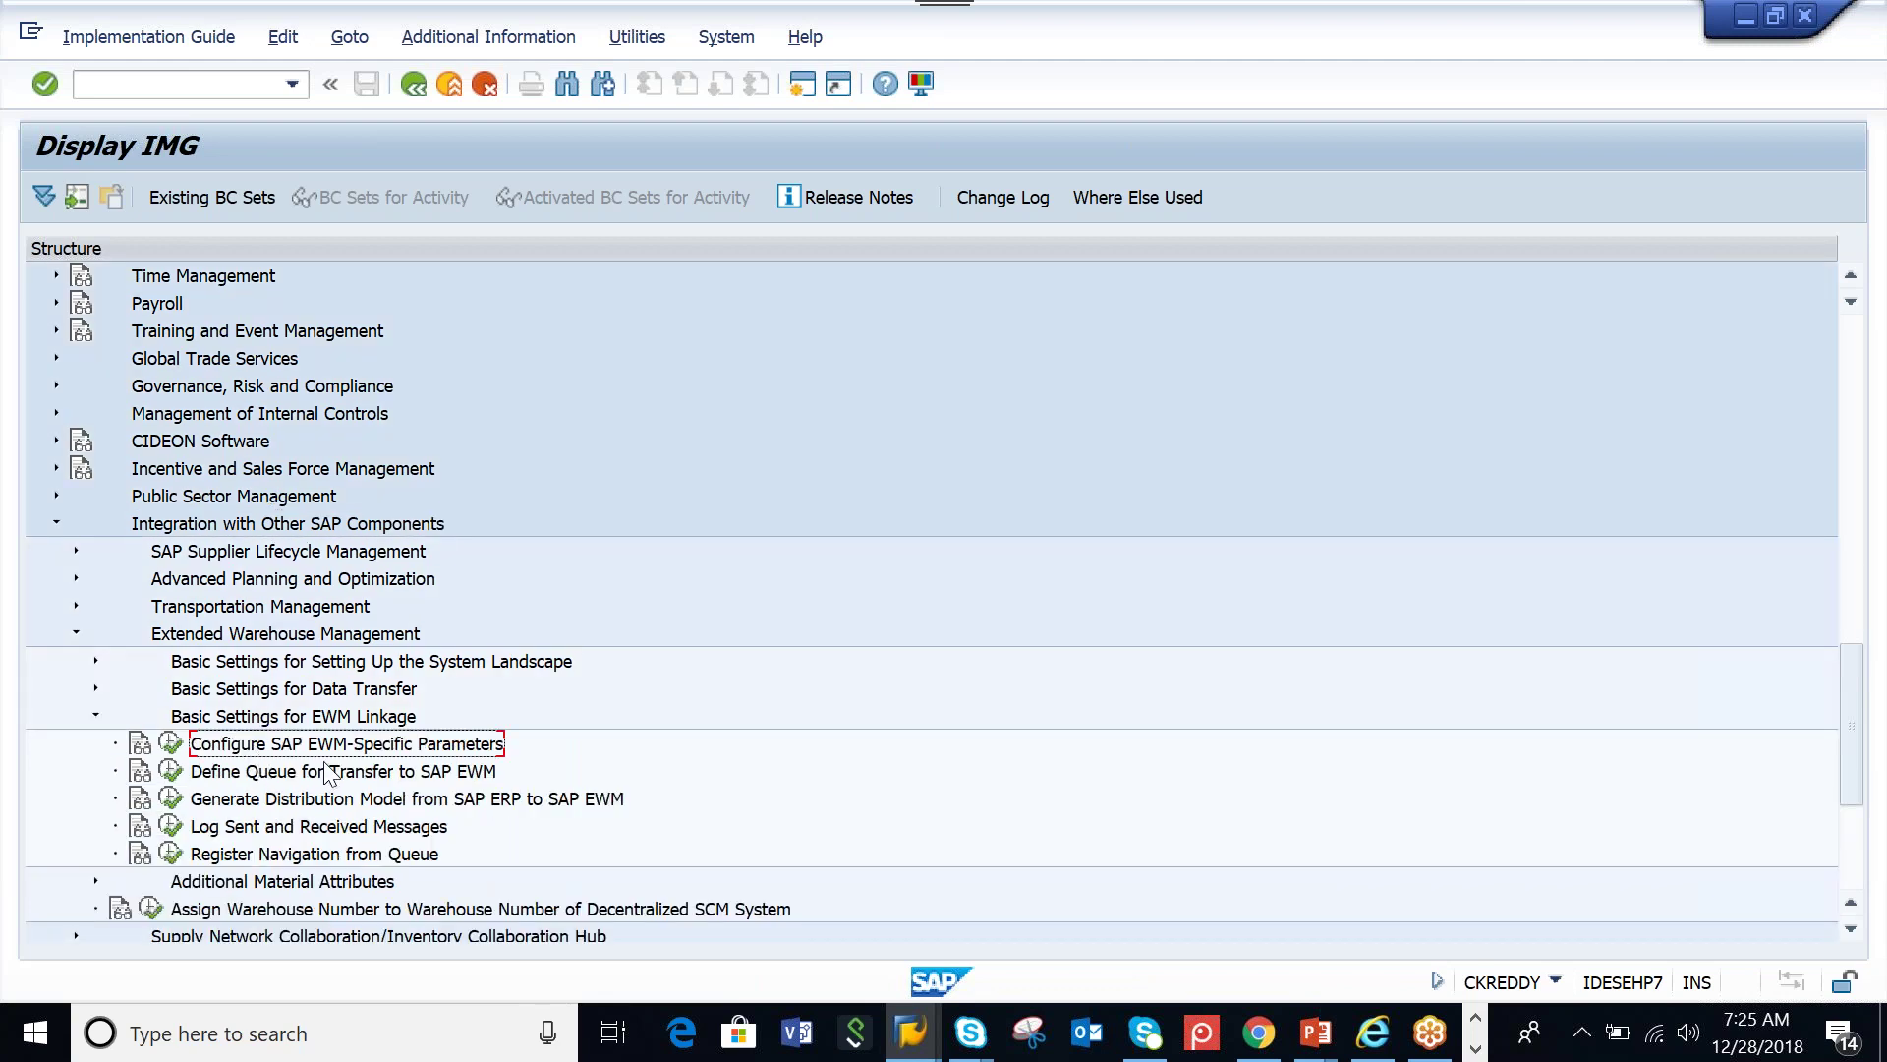
Execute Configure SAP EWM-Specific Parameters, position it at warehouse AAM and show AAM's Ext. WM options
left_click(171, 743)
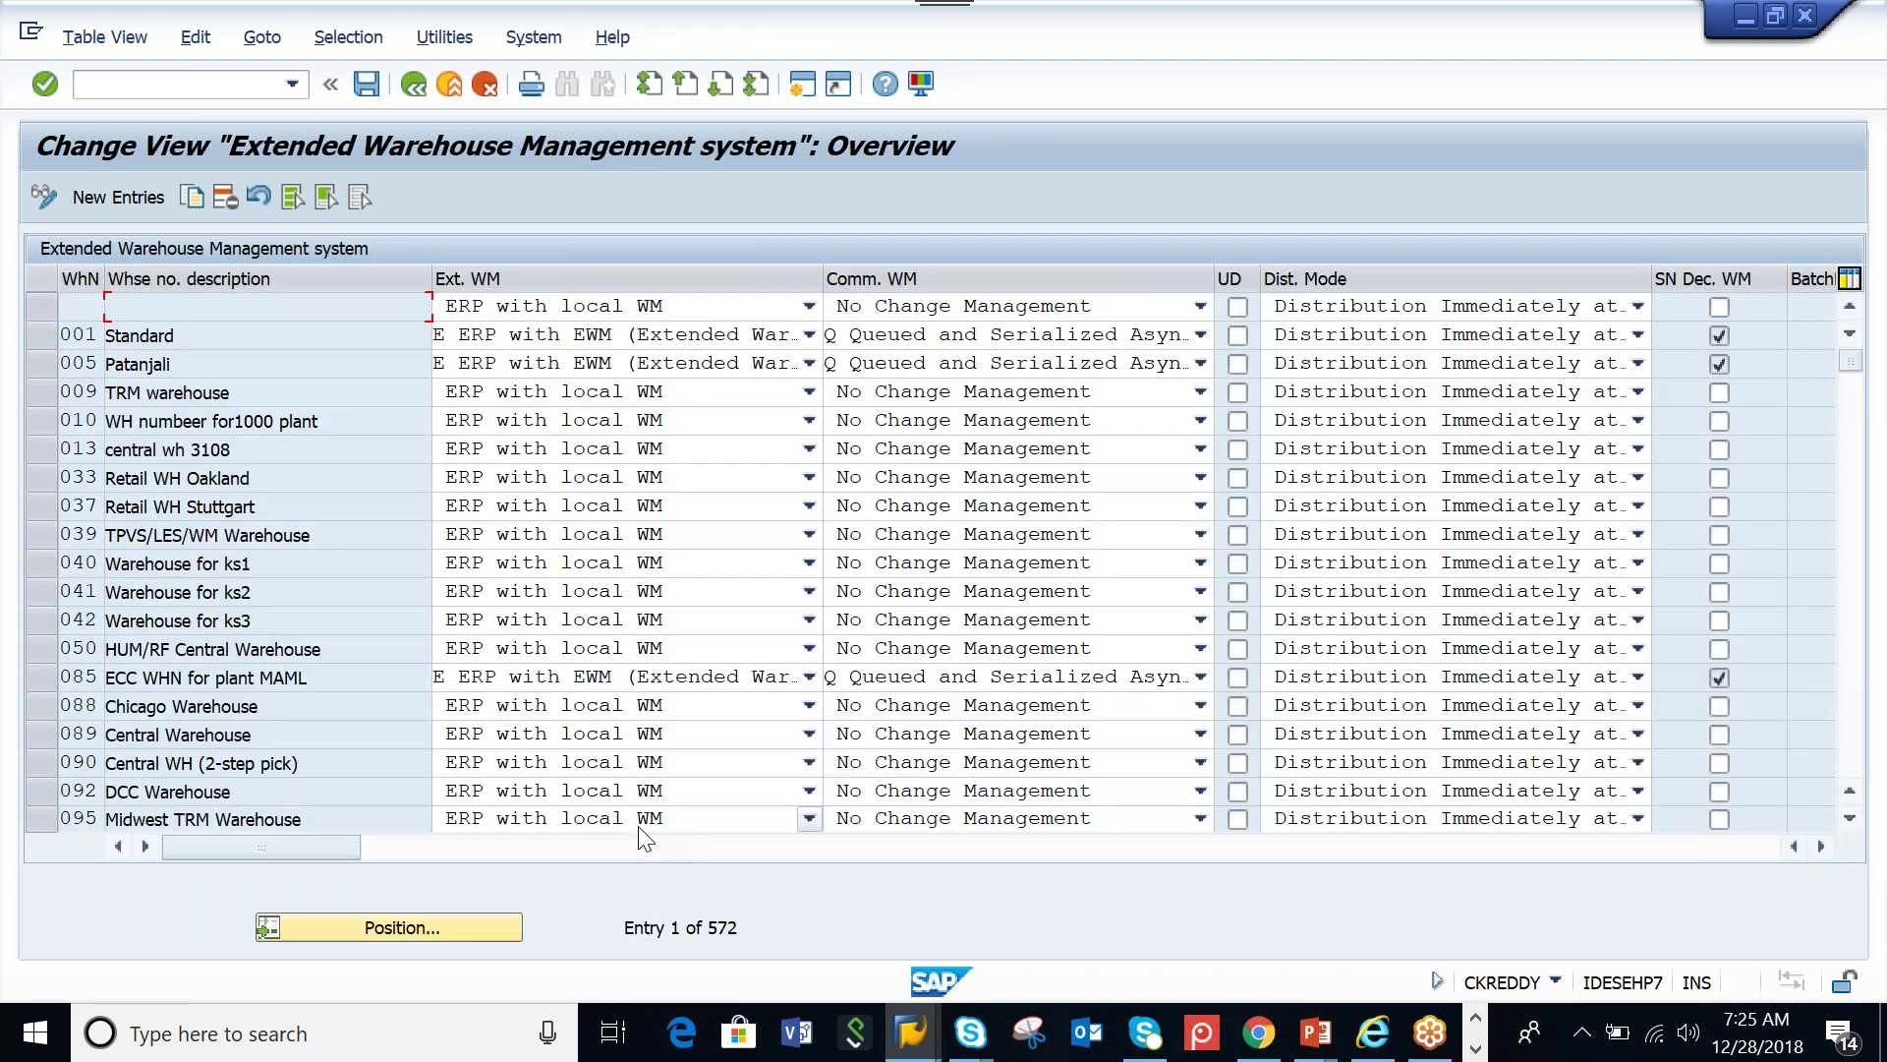
left_click(476, 931)
type("AA")
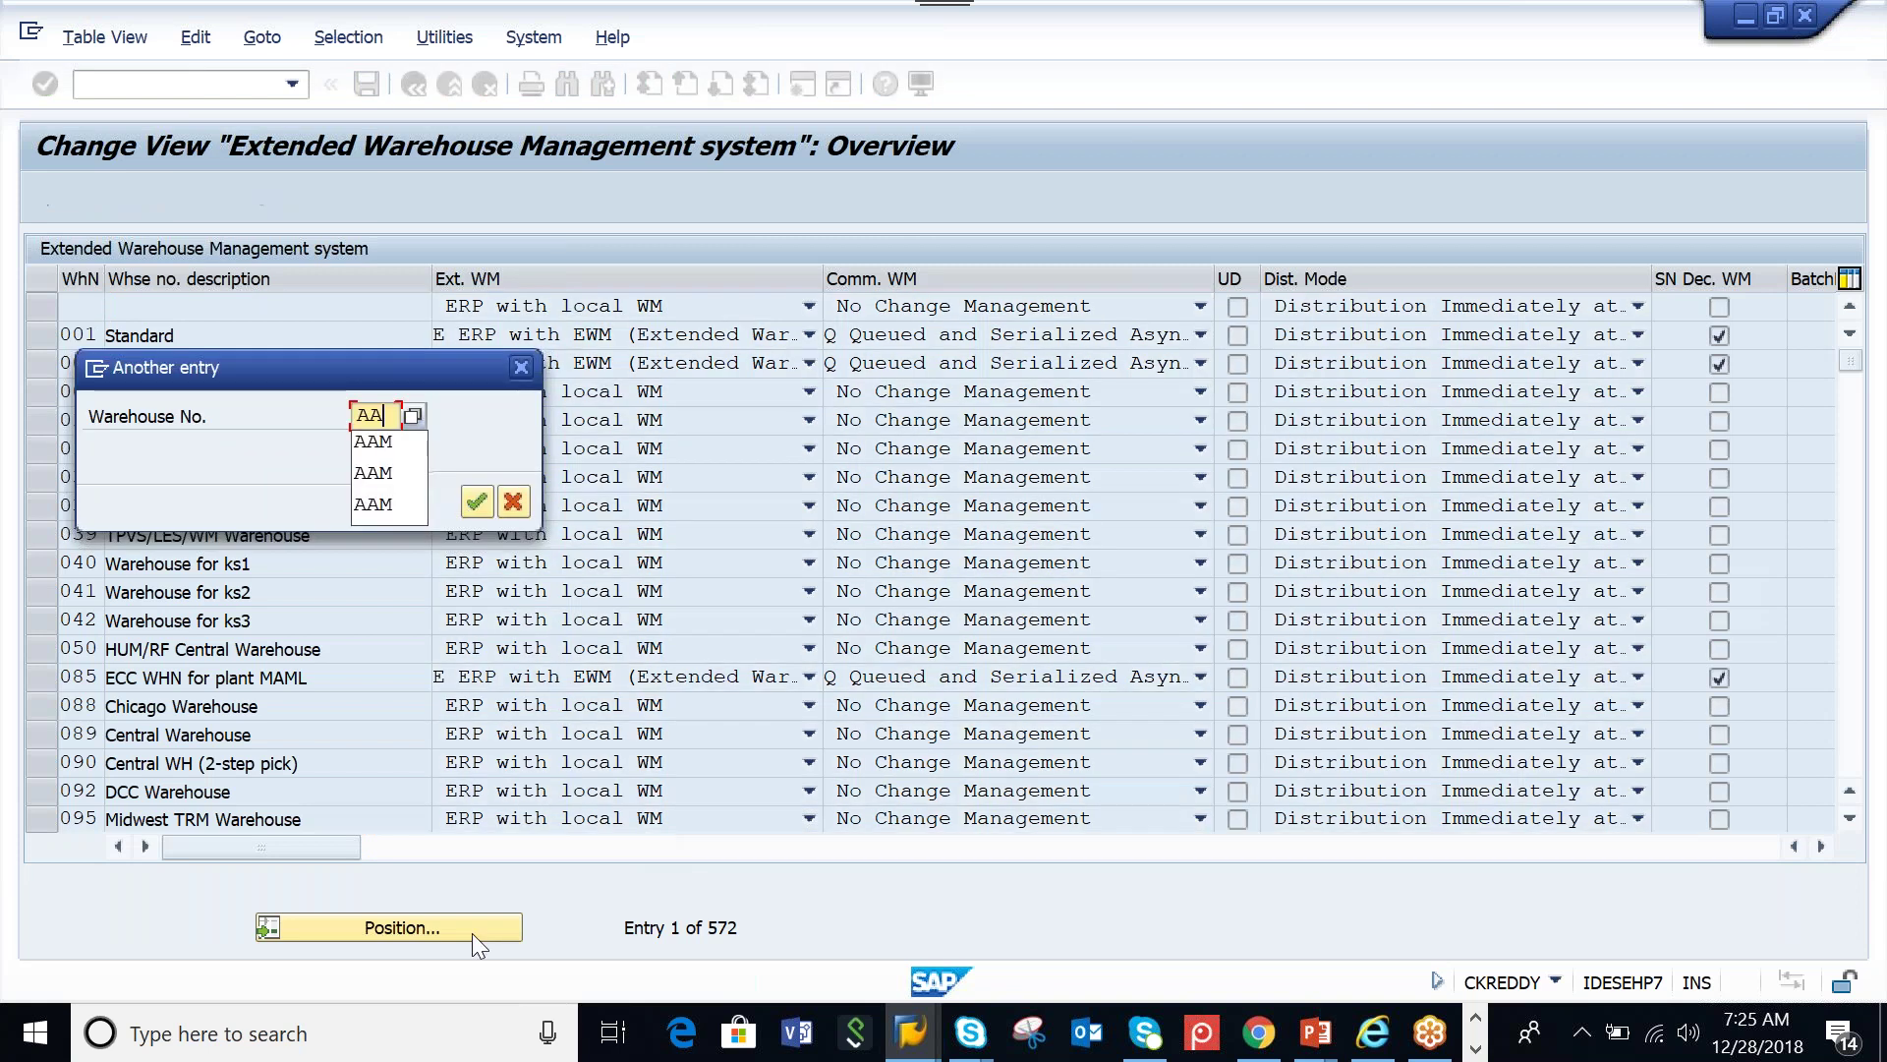
key("Return")
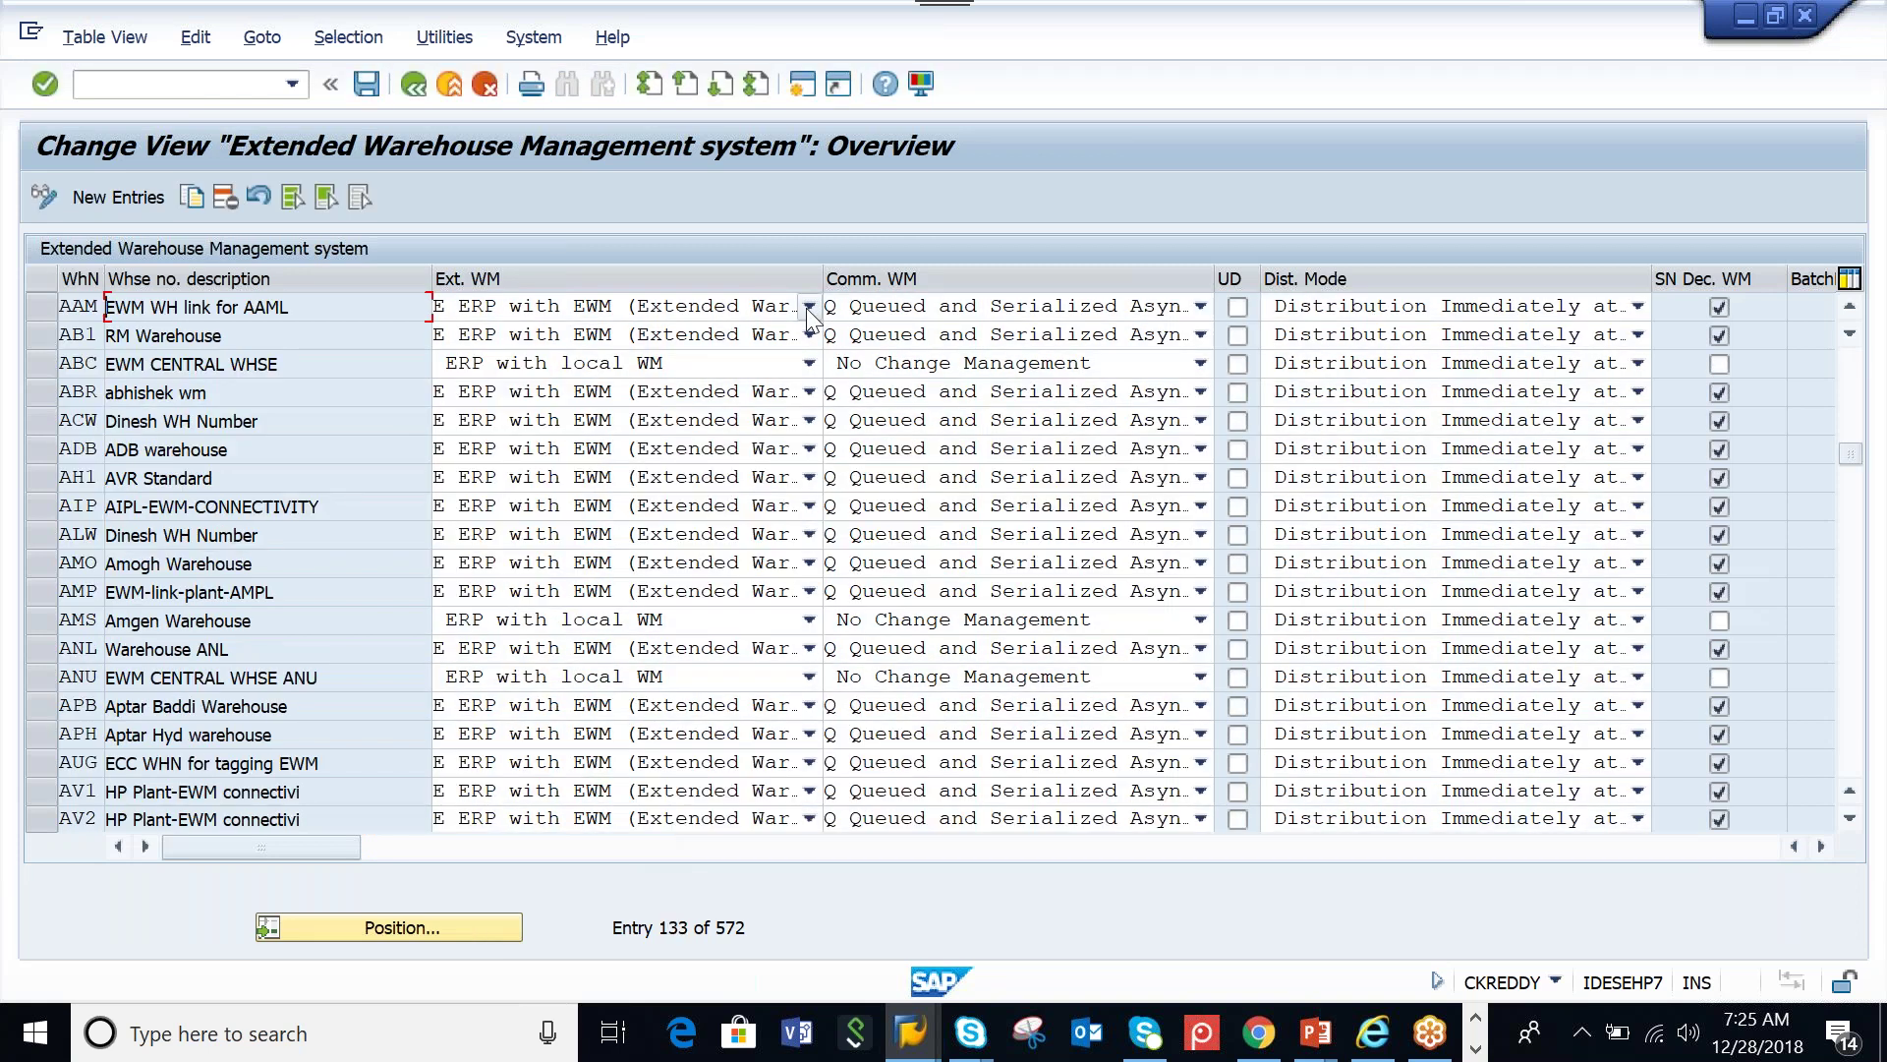
left_click(808, 307)
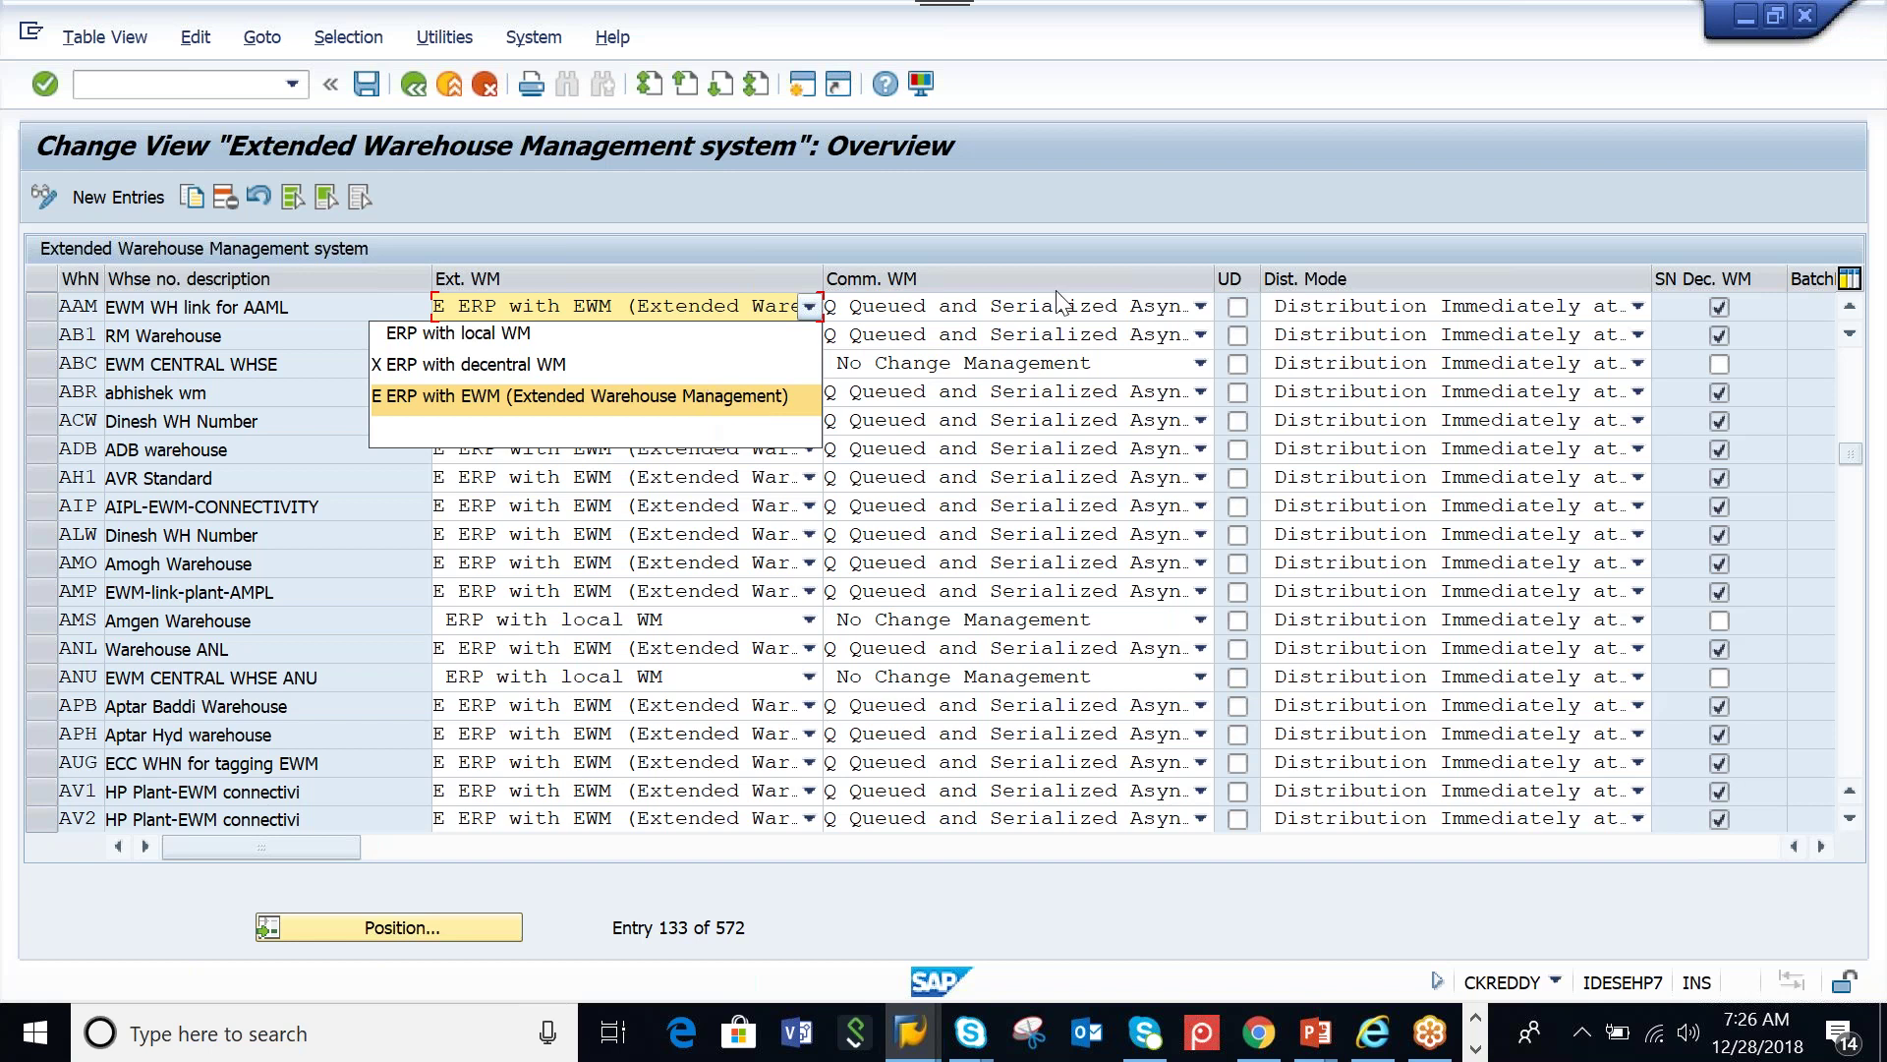
left_click(961, 297)
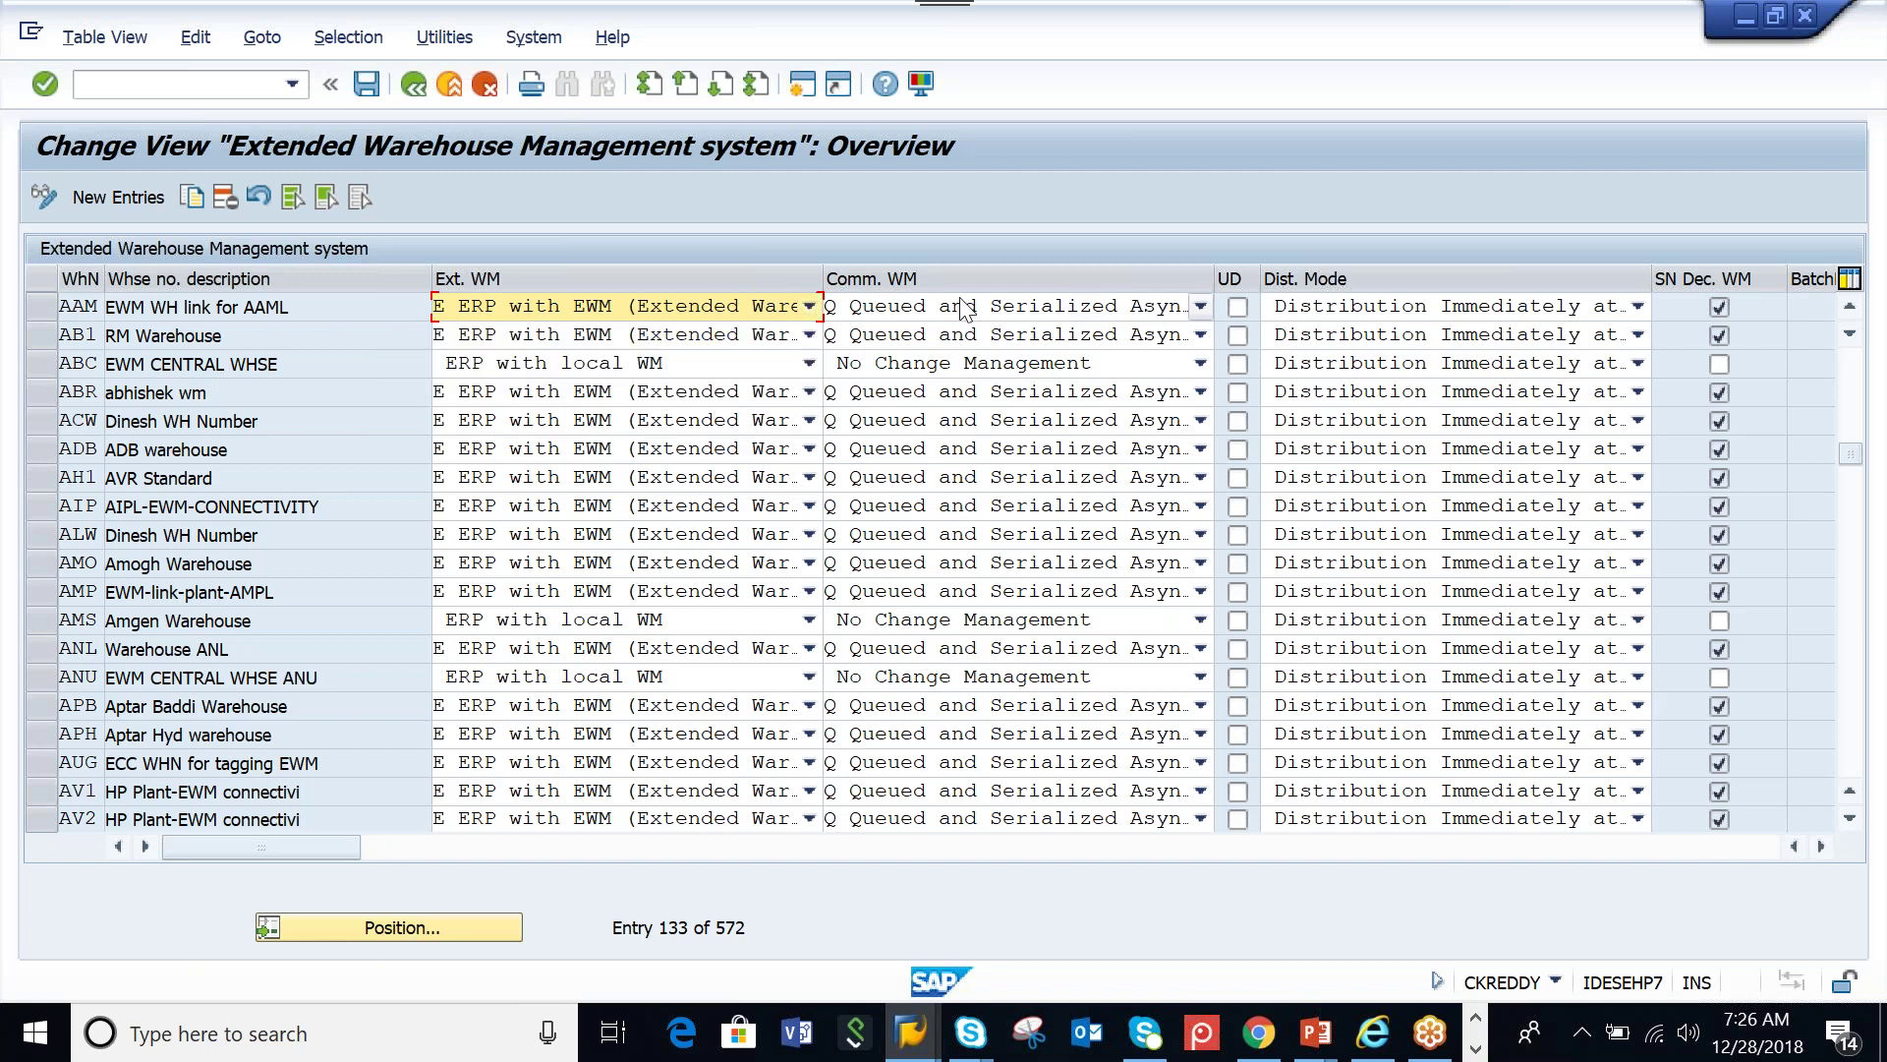
left_click(1199, 308)
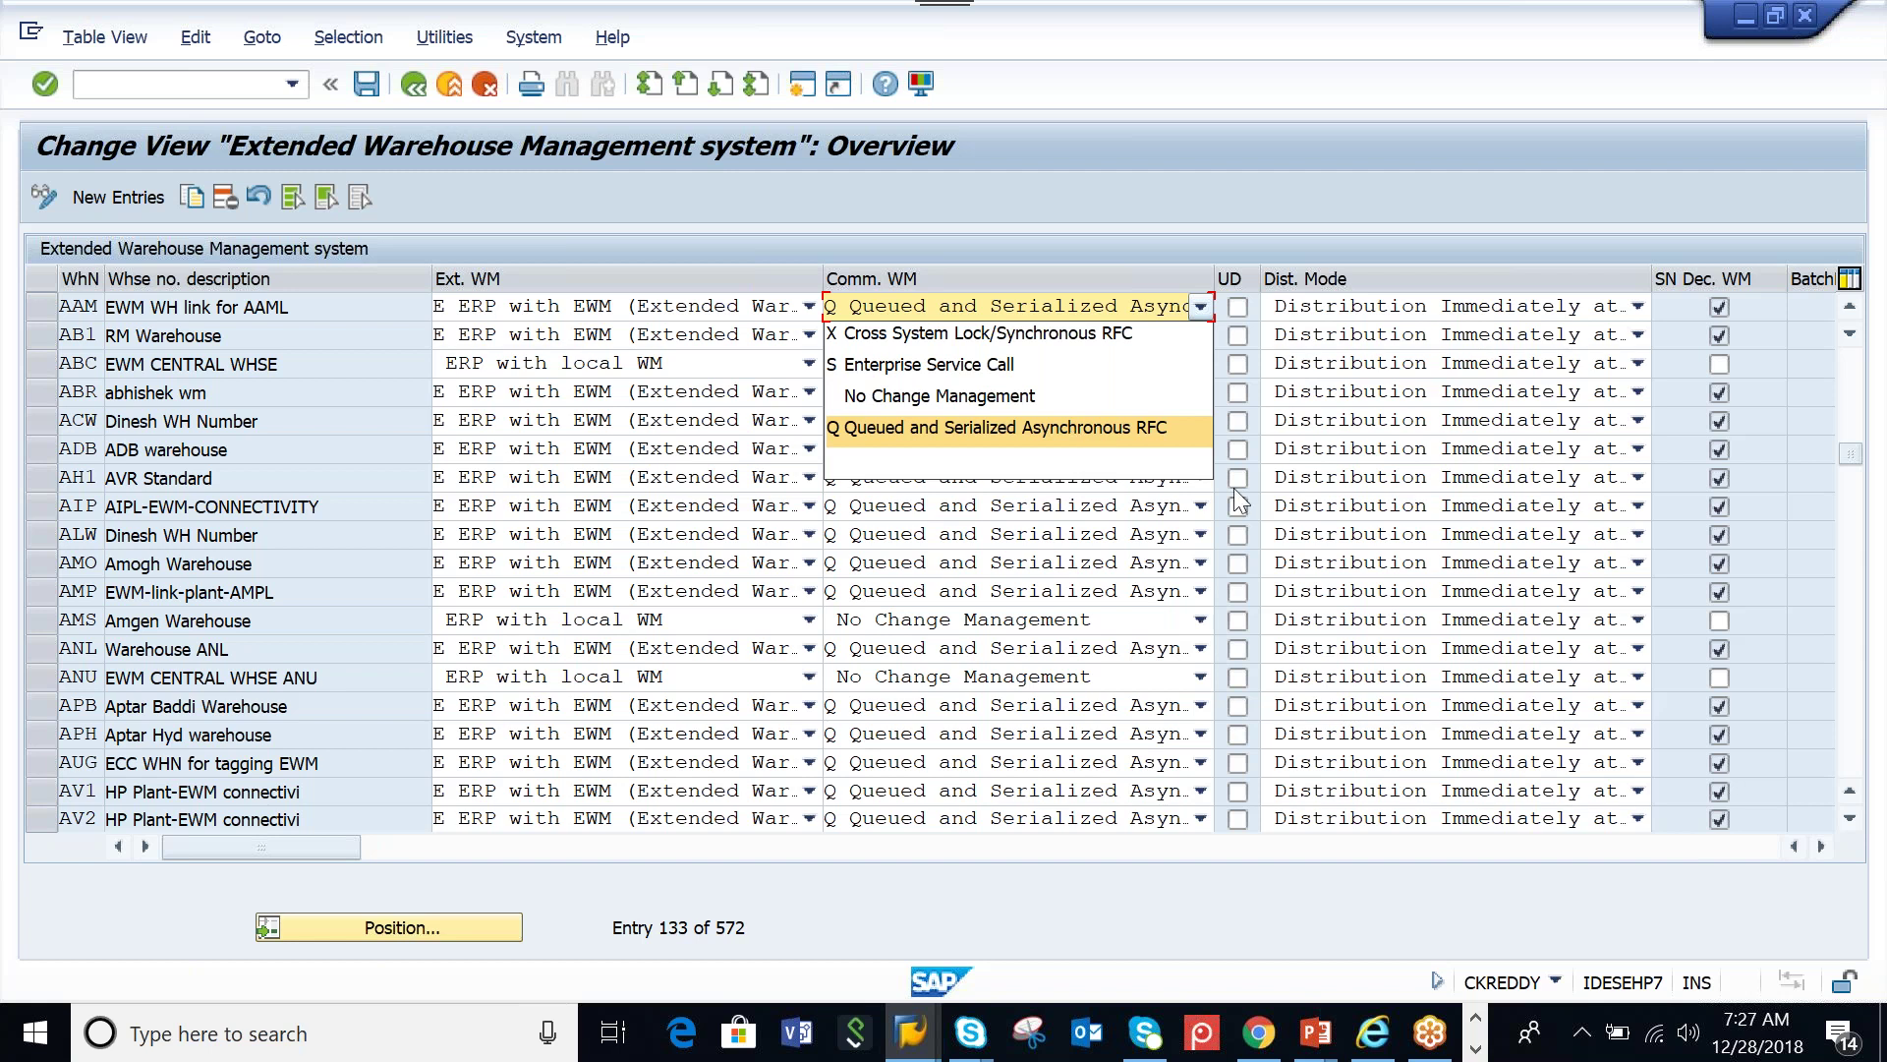
left_click(1438, 235)
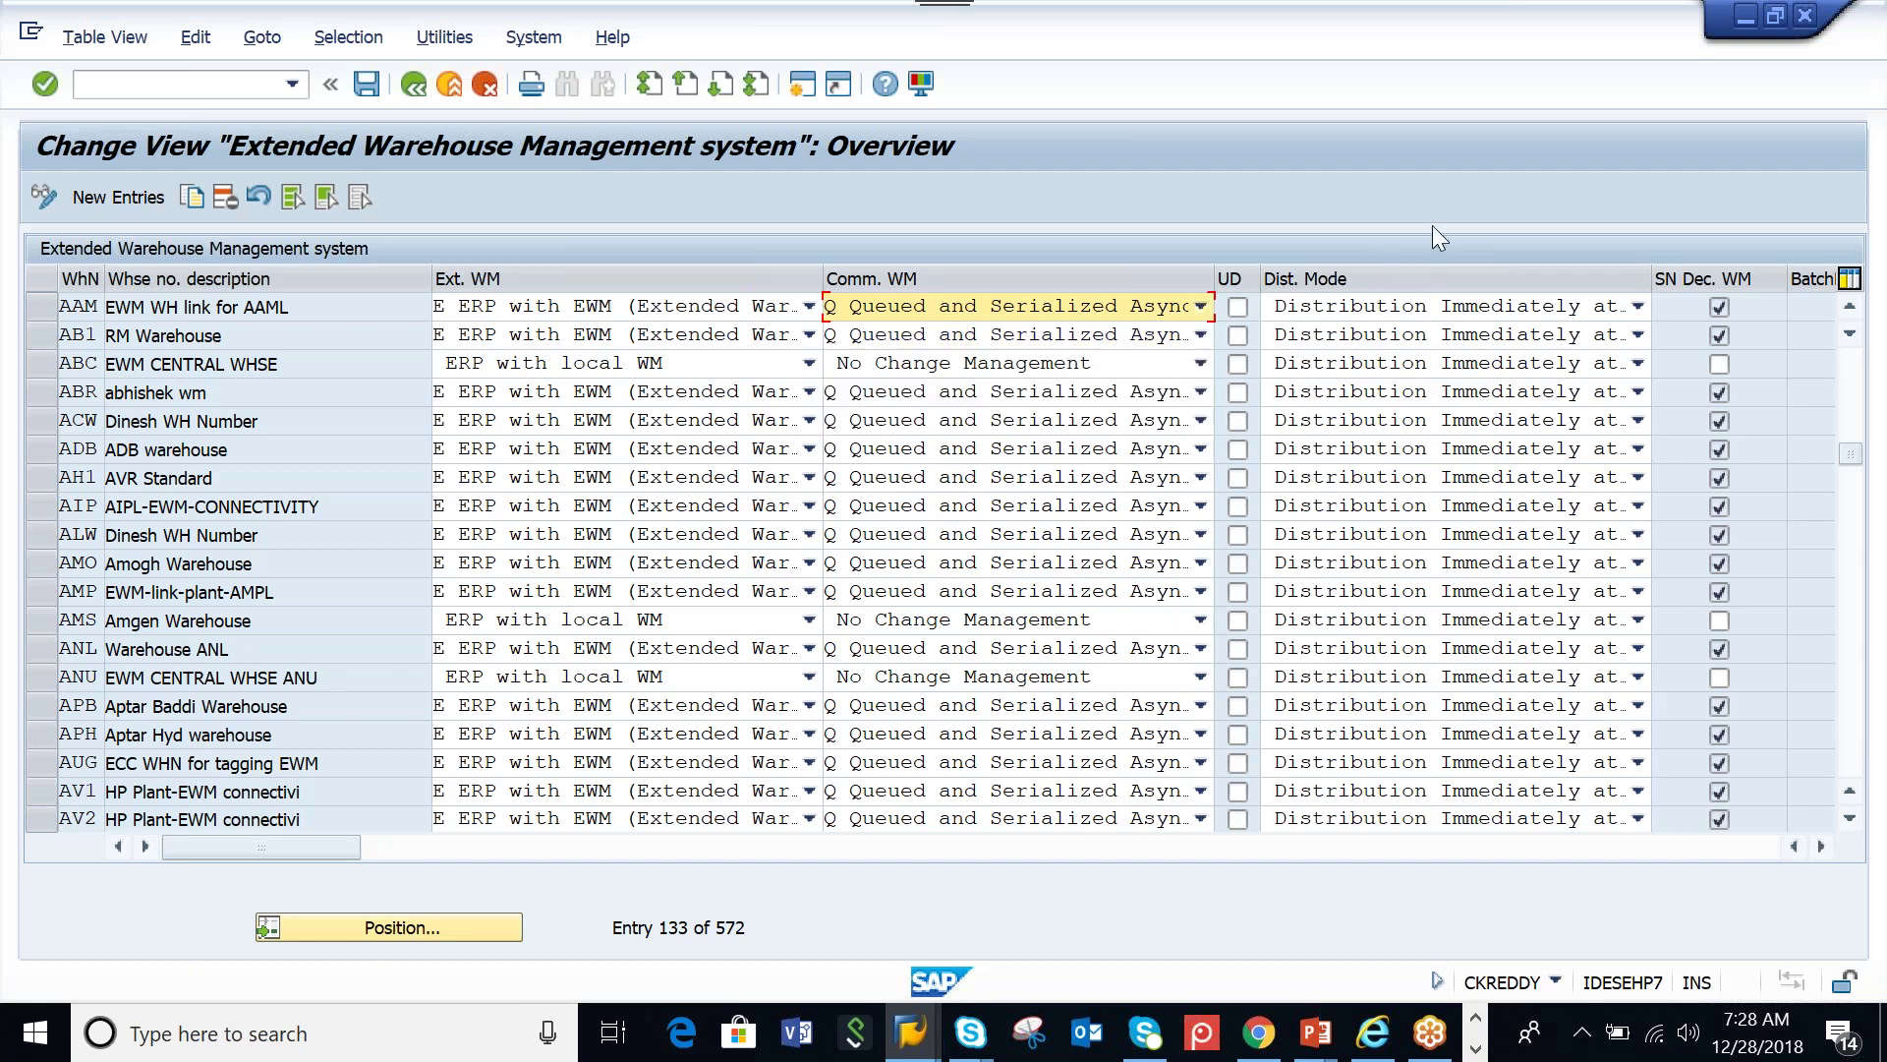
Check AAM's distribution mode options, leaving Distribution Immediately at Document Creation unchanged
left_click(1637, 308)
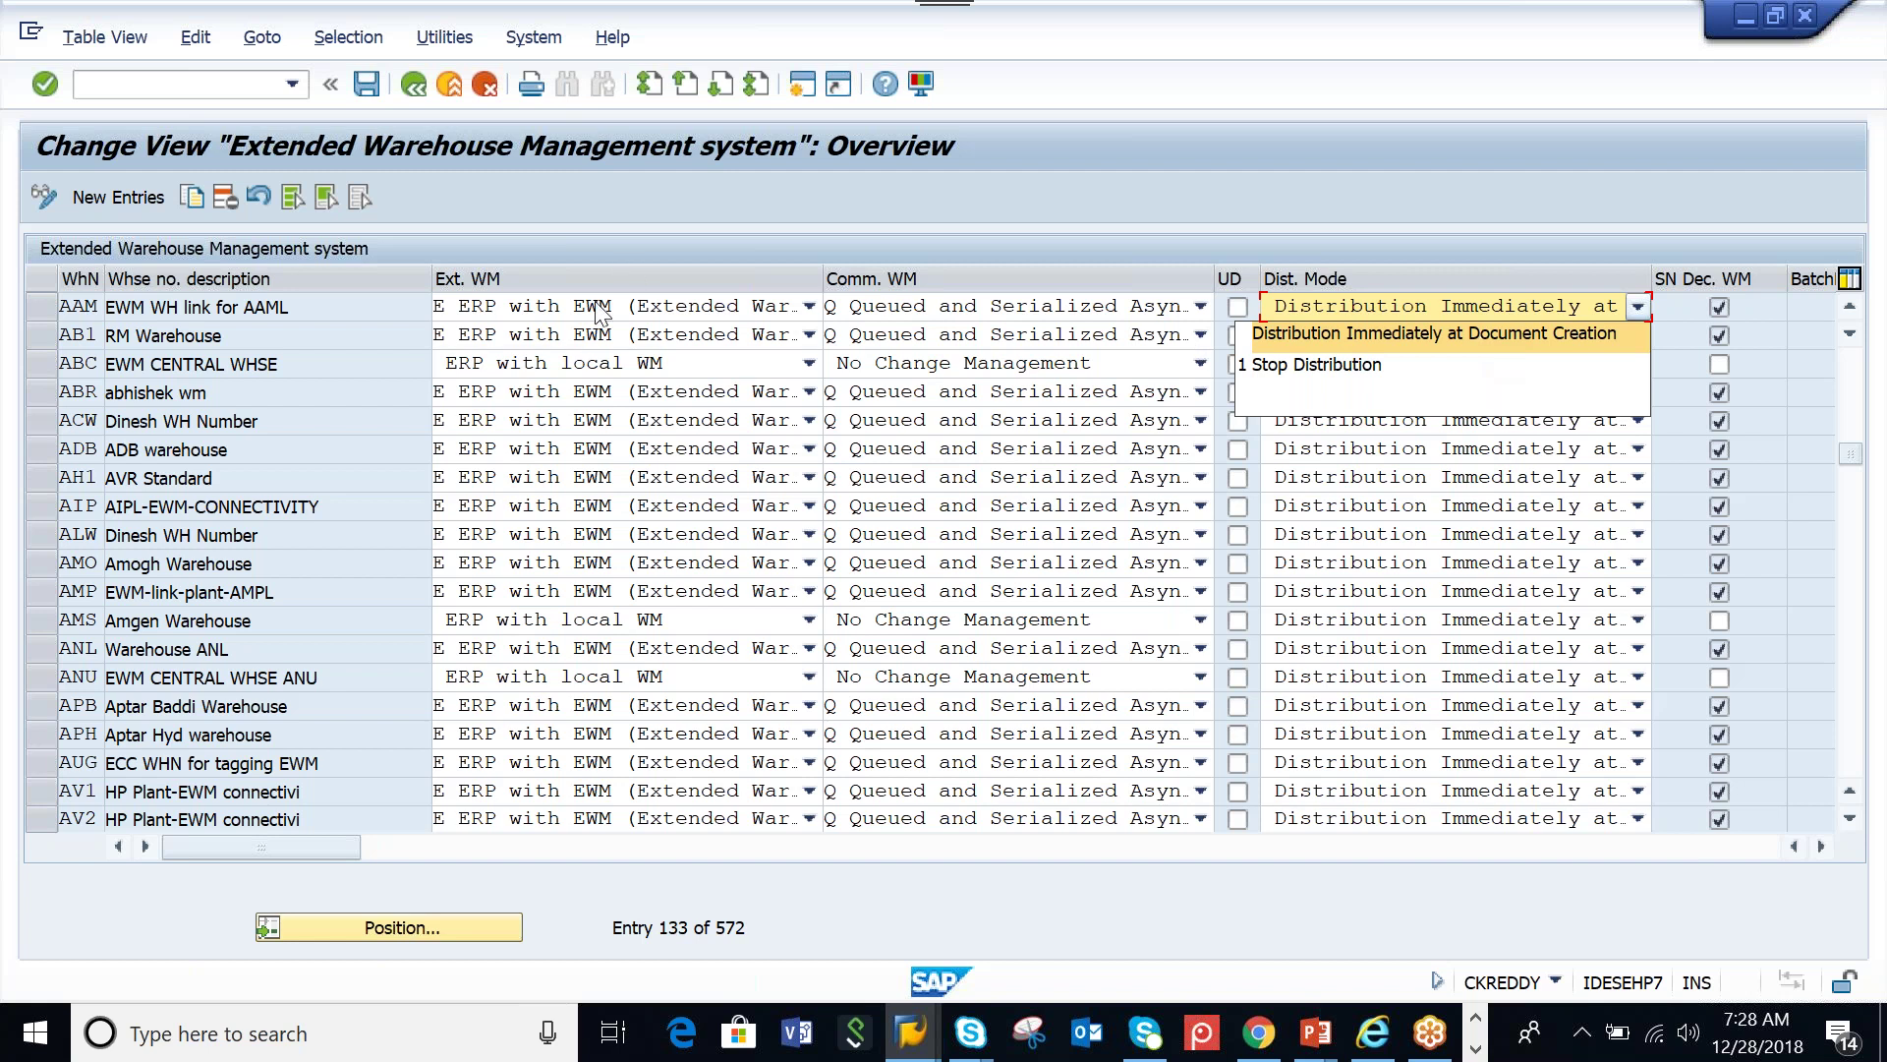
key("Escape")
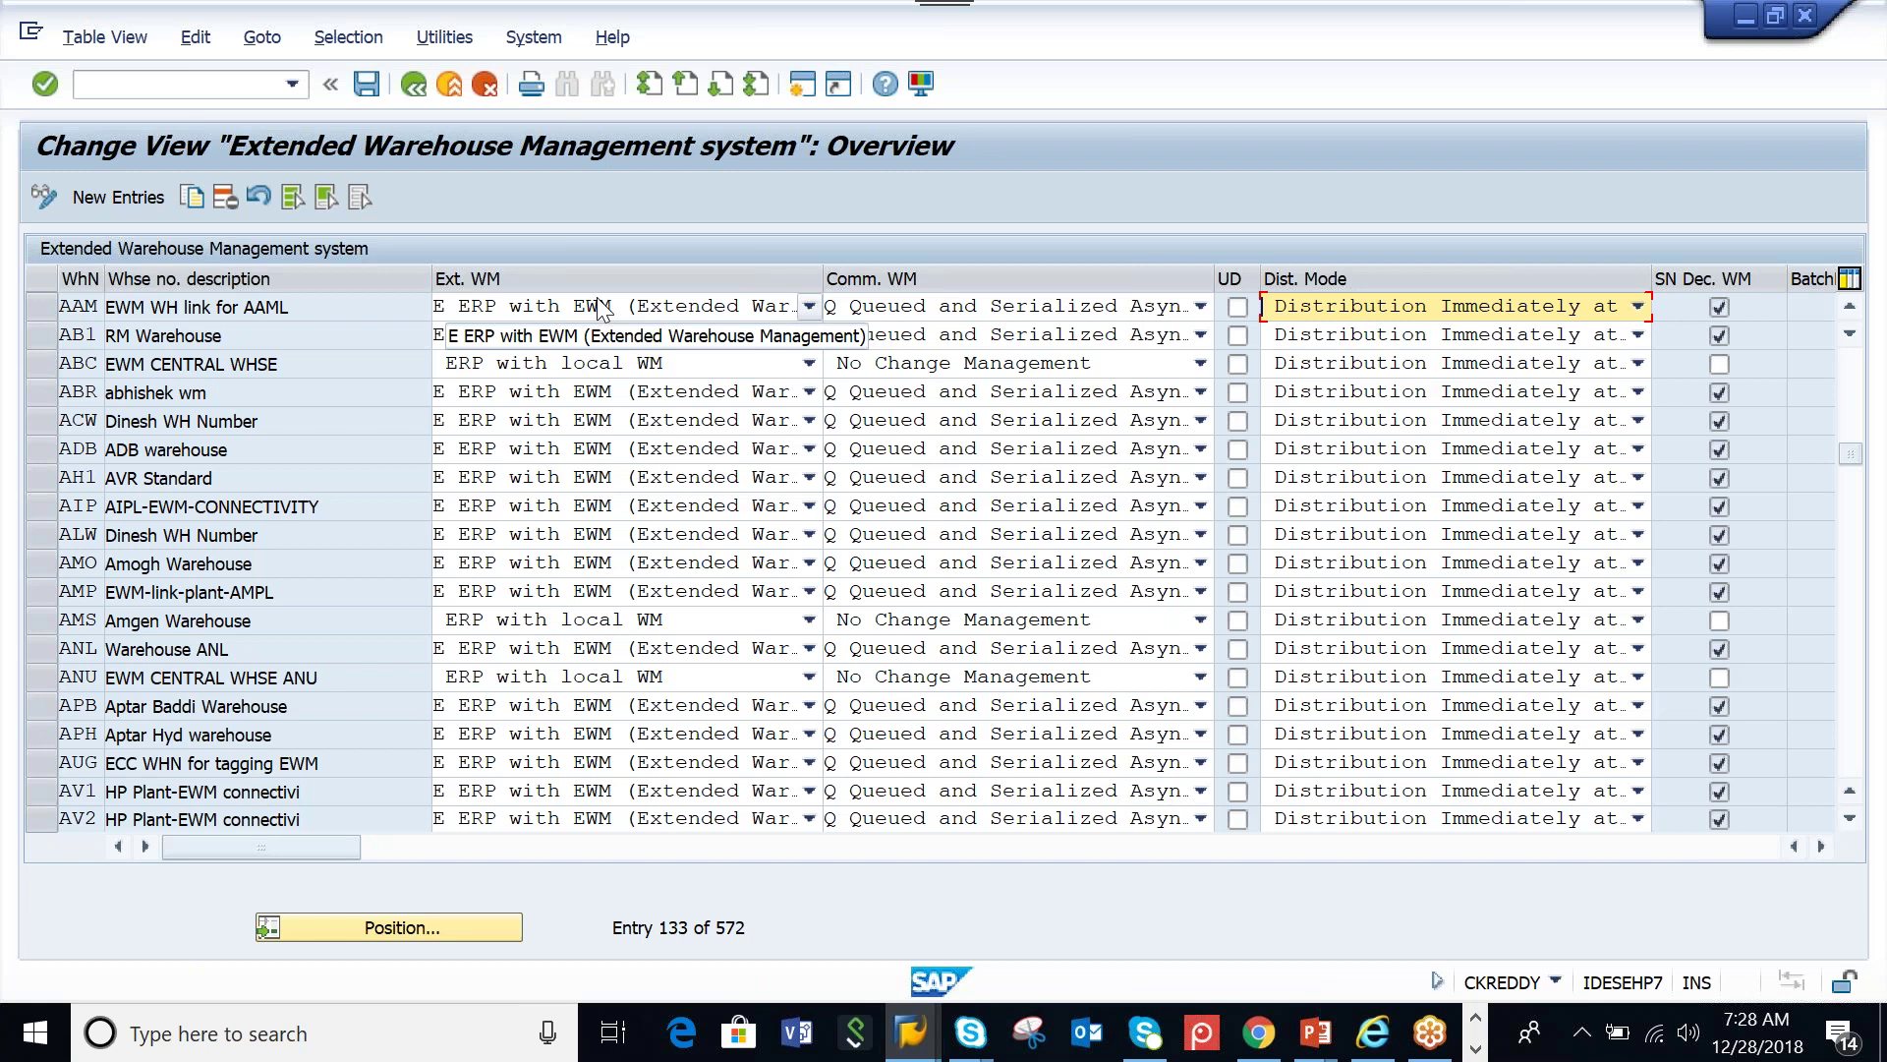
Go back to the IMG and execute Assign Warehouse Number to Warehouse Number of Decentralized SCM System
left_click(414, 84)
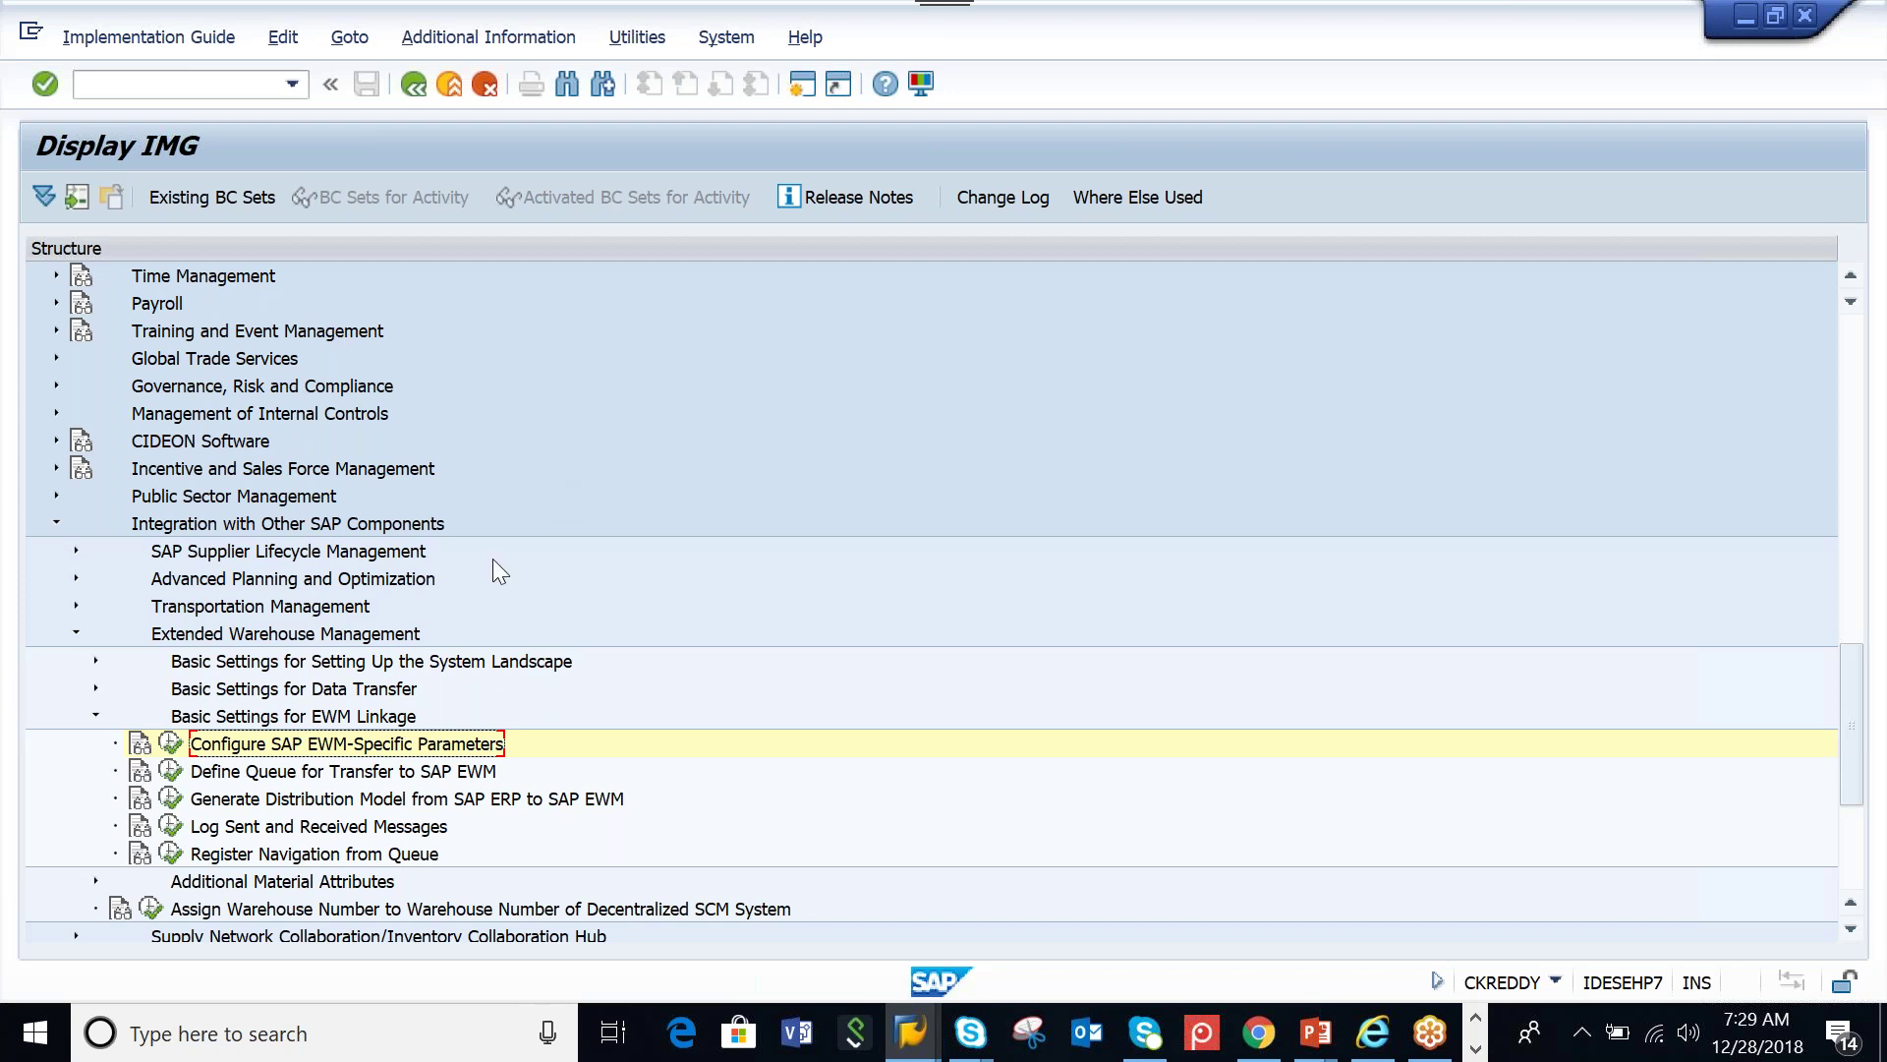
left_click(150, 908)
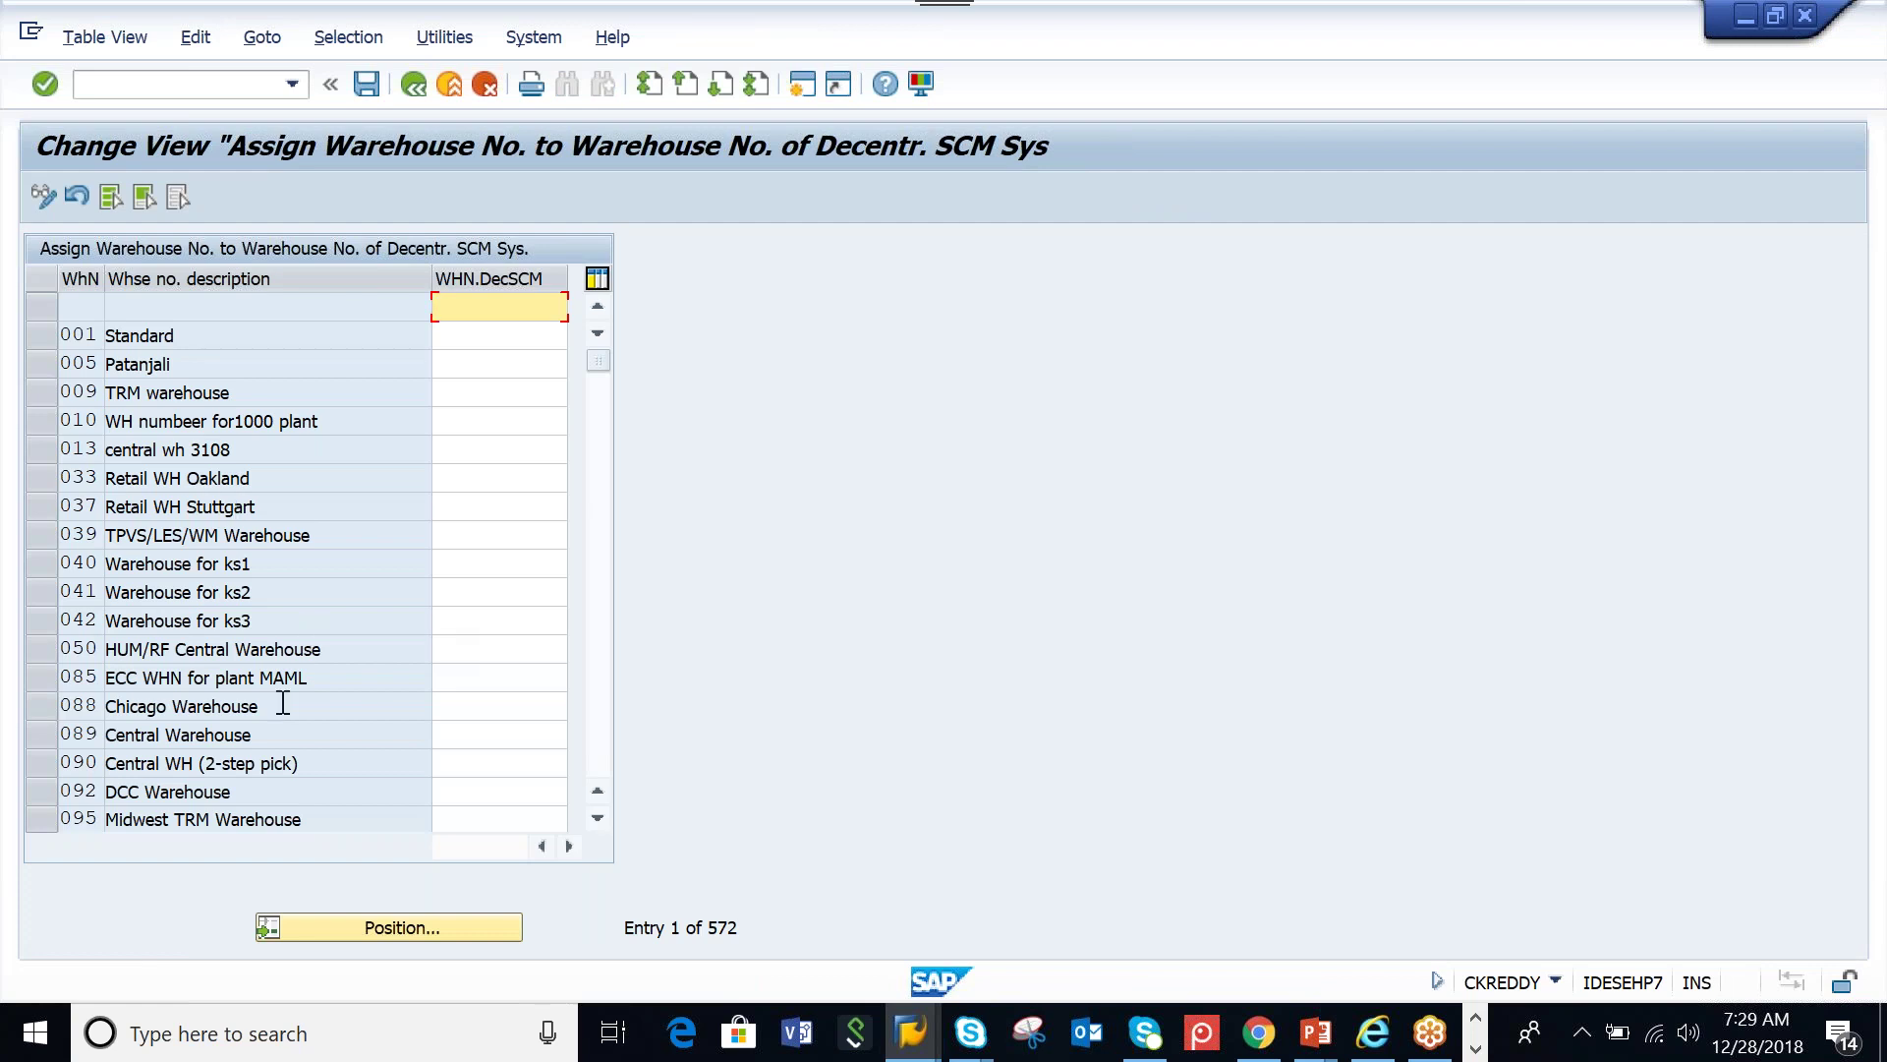
Position the assignment table at warehouse AAM
left_click(356, 924)
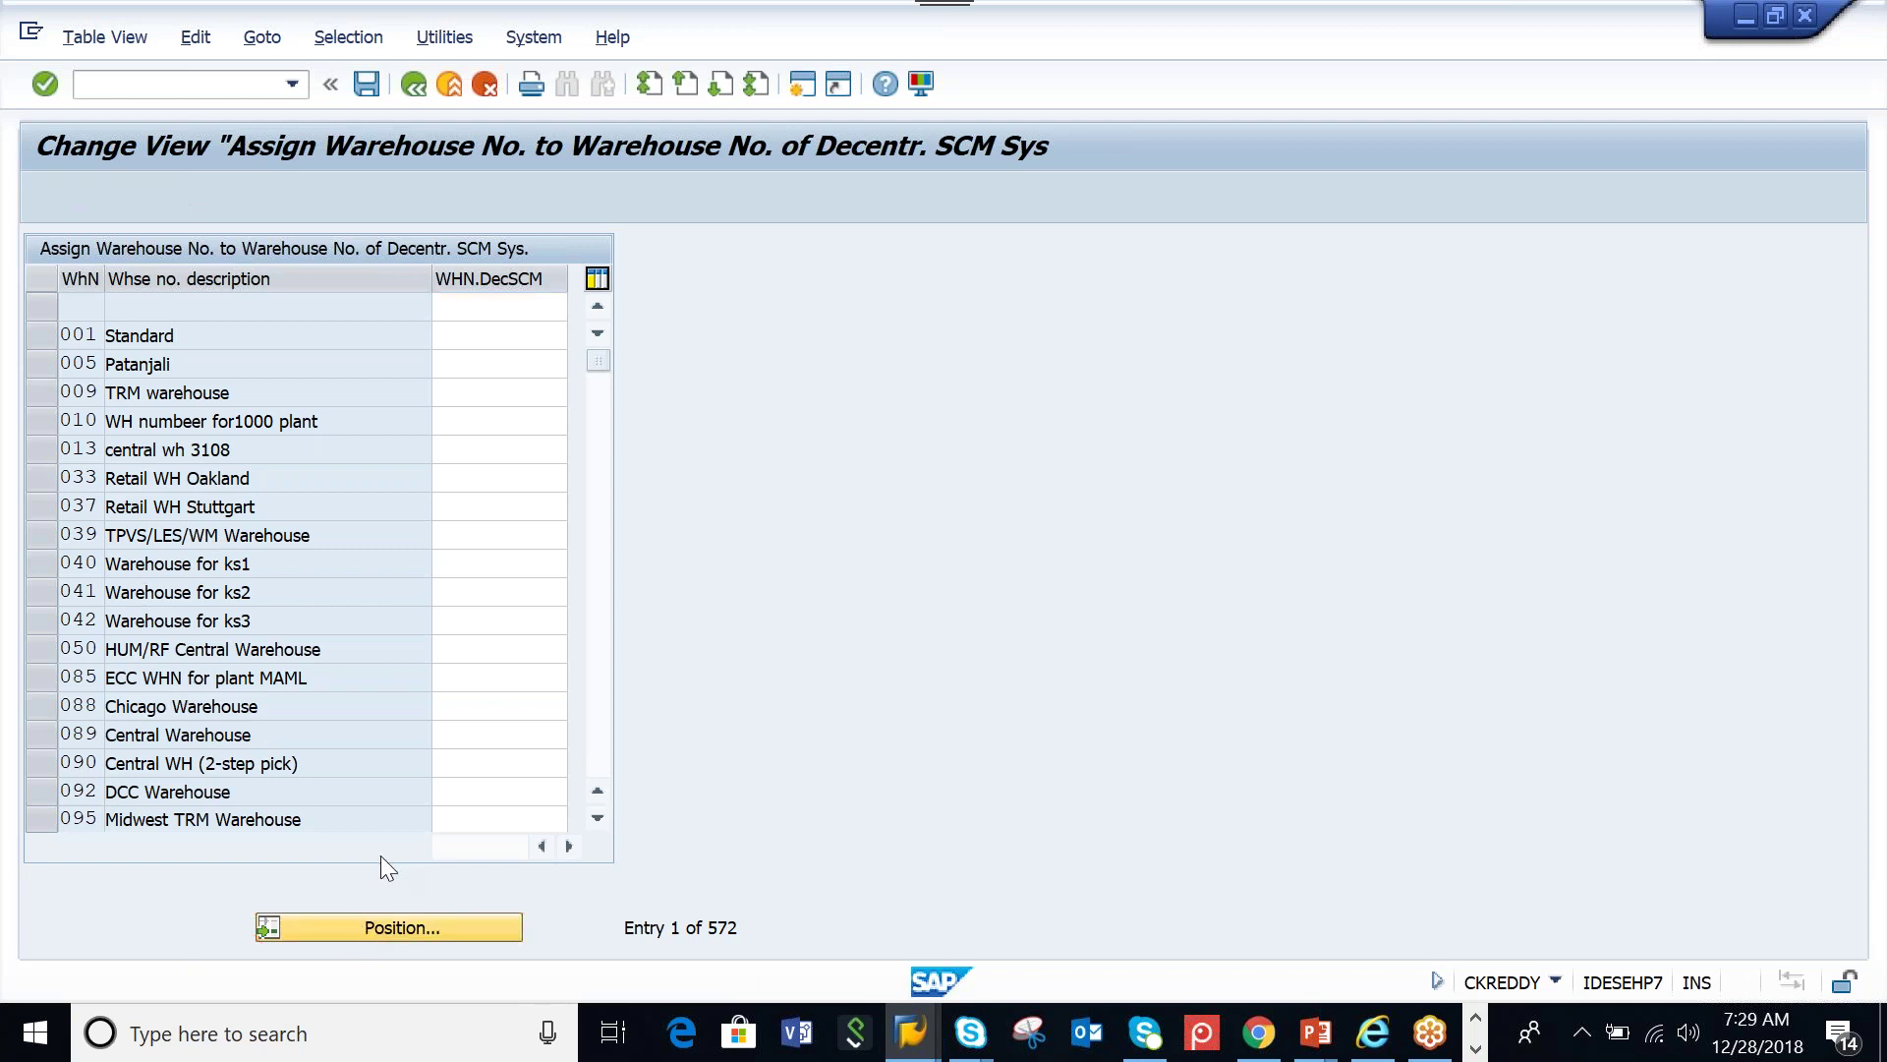
type("AAM")
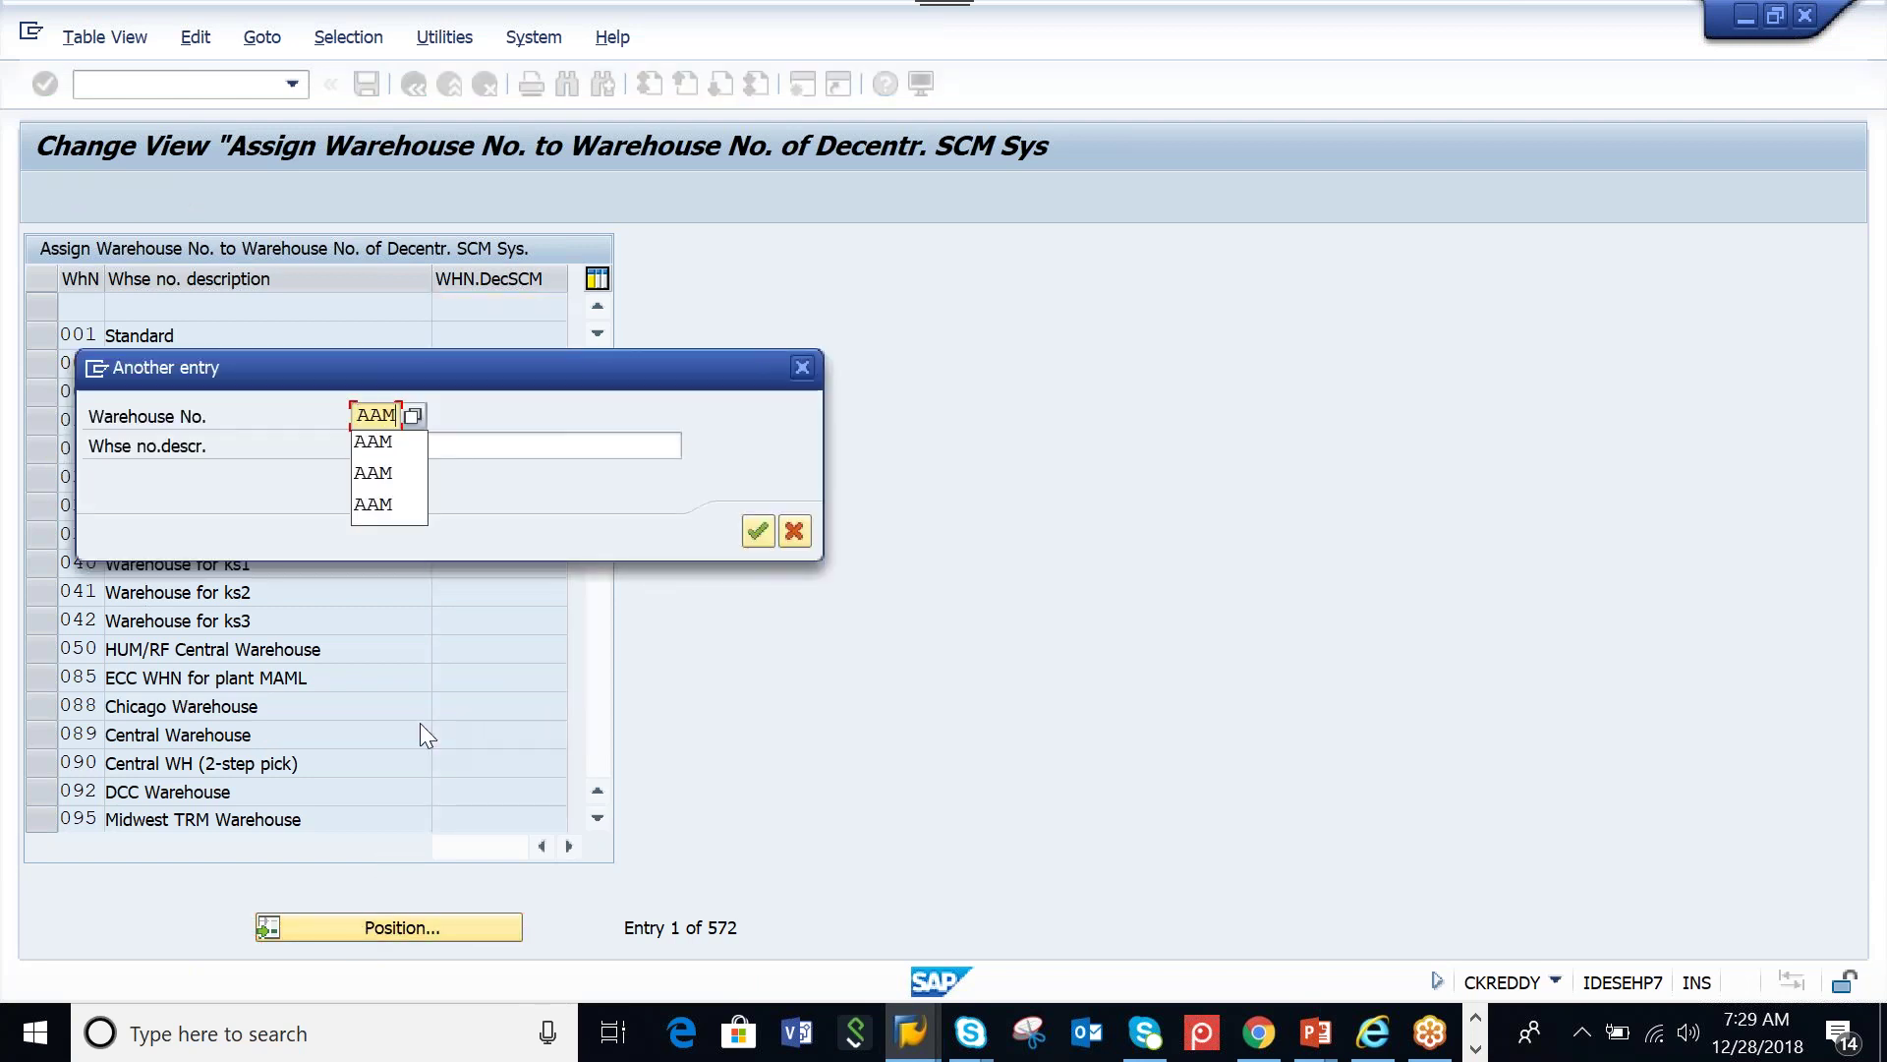
key("Return")
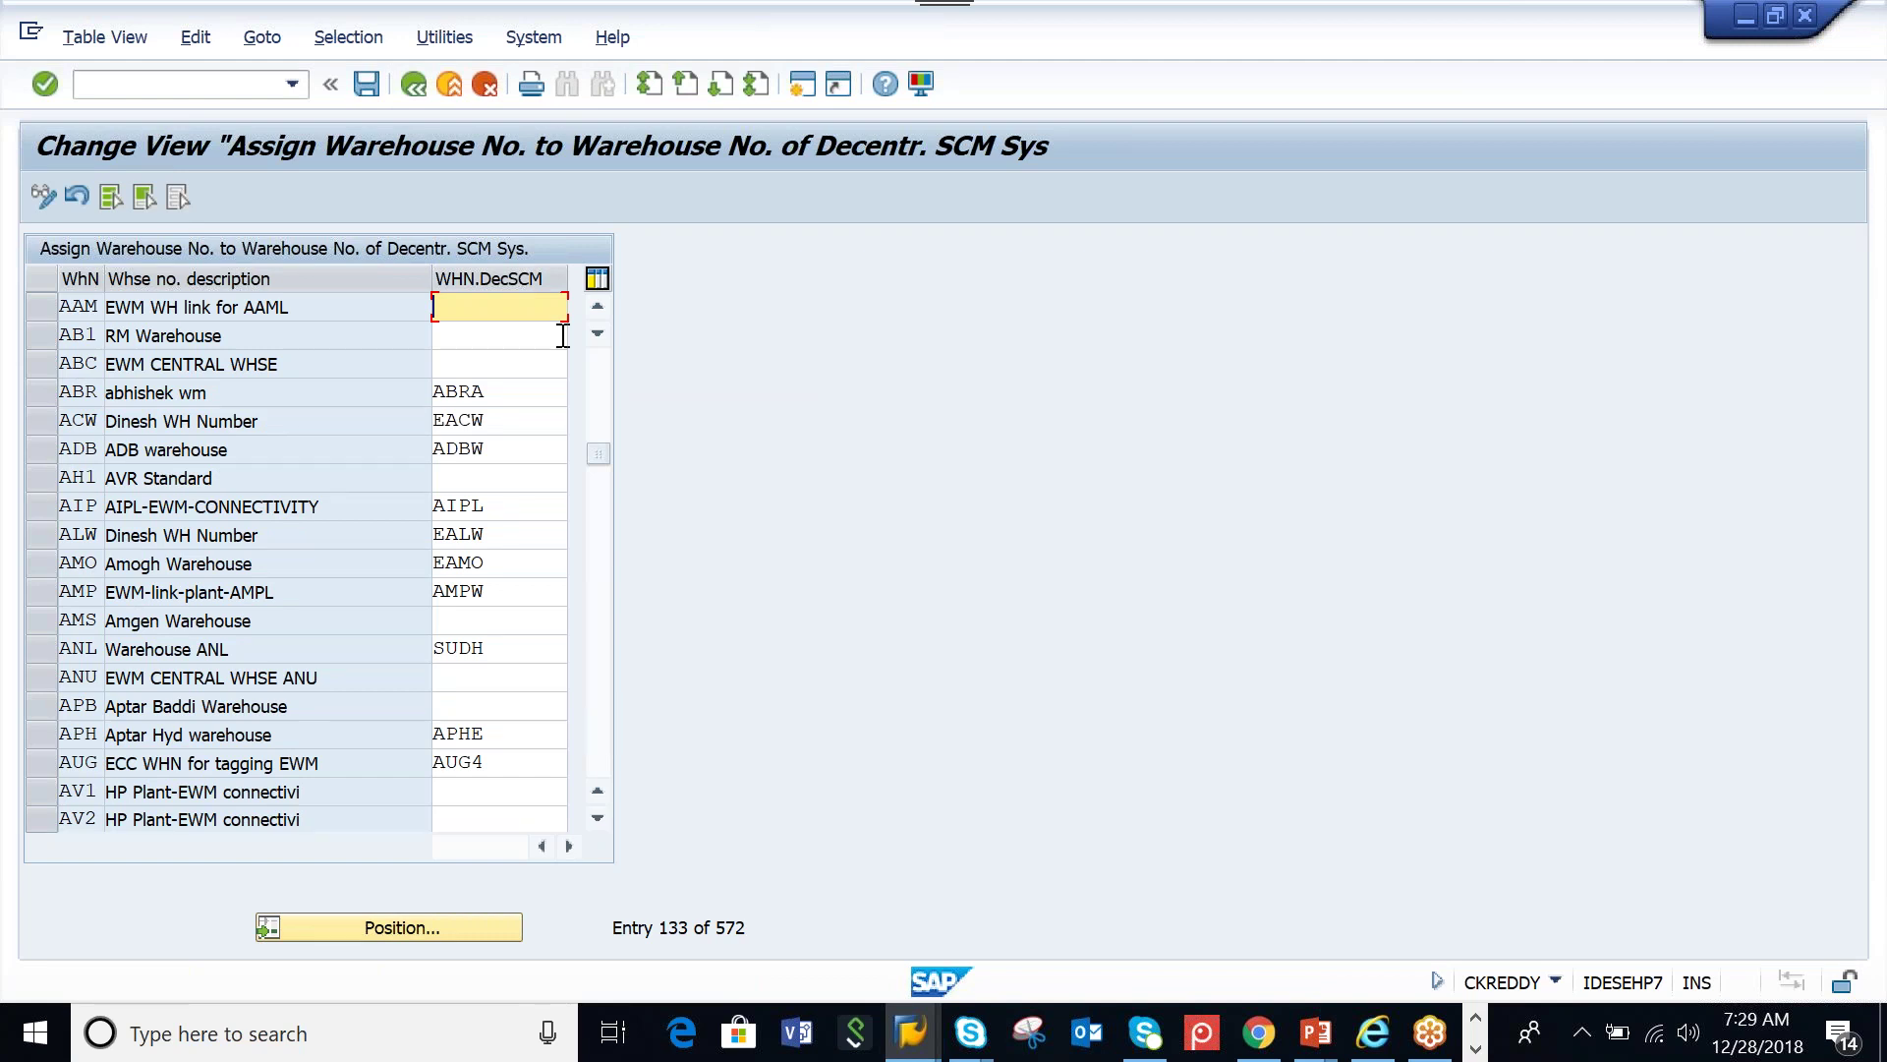
Enter AAMW as AAM's decentralized SCM warehouse and save the assignment
type("AAAA")
left_click_drag(486, 306, 422, 303)
type("AAMW")
left_click(365, 94)
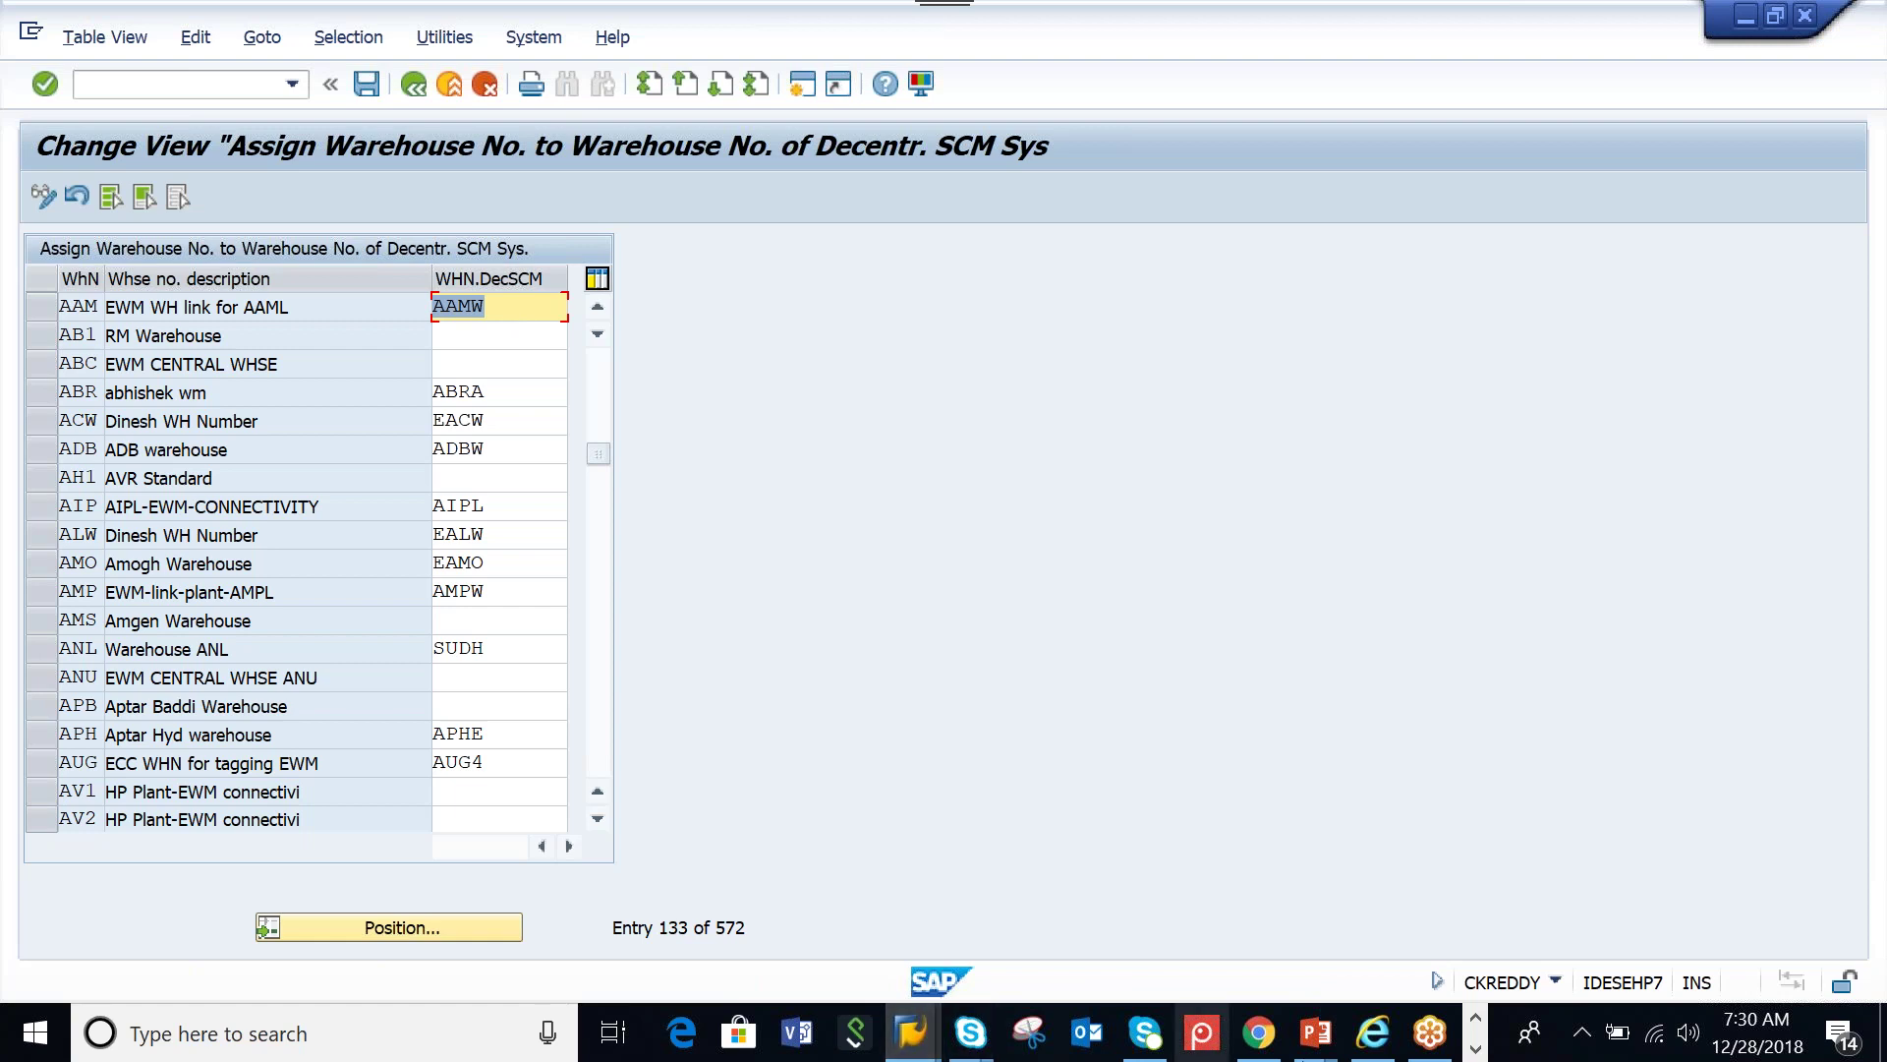
left_click(1475, 1048)
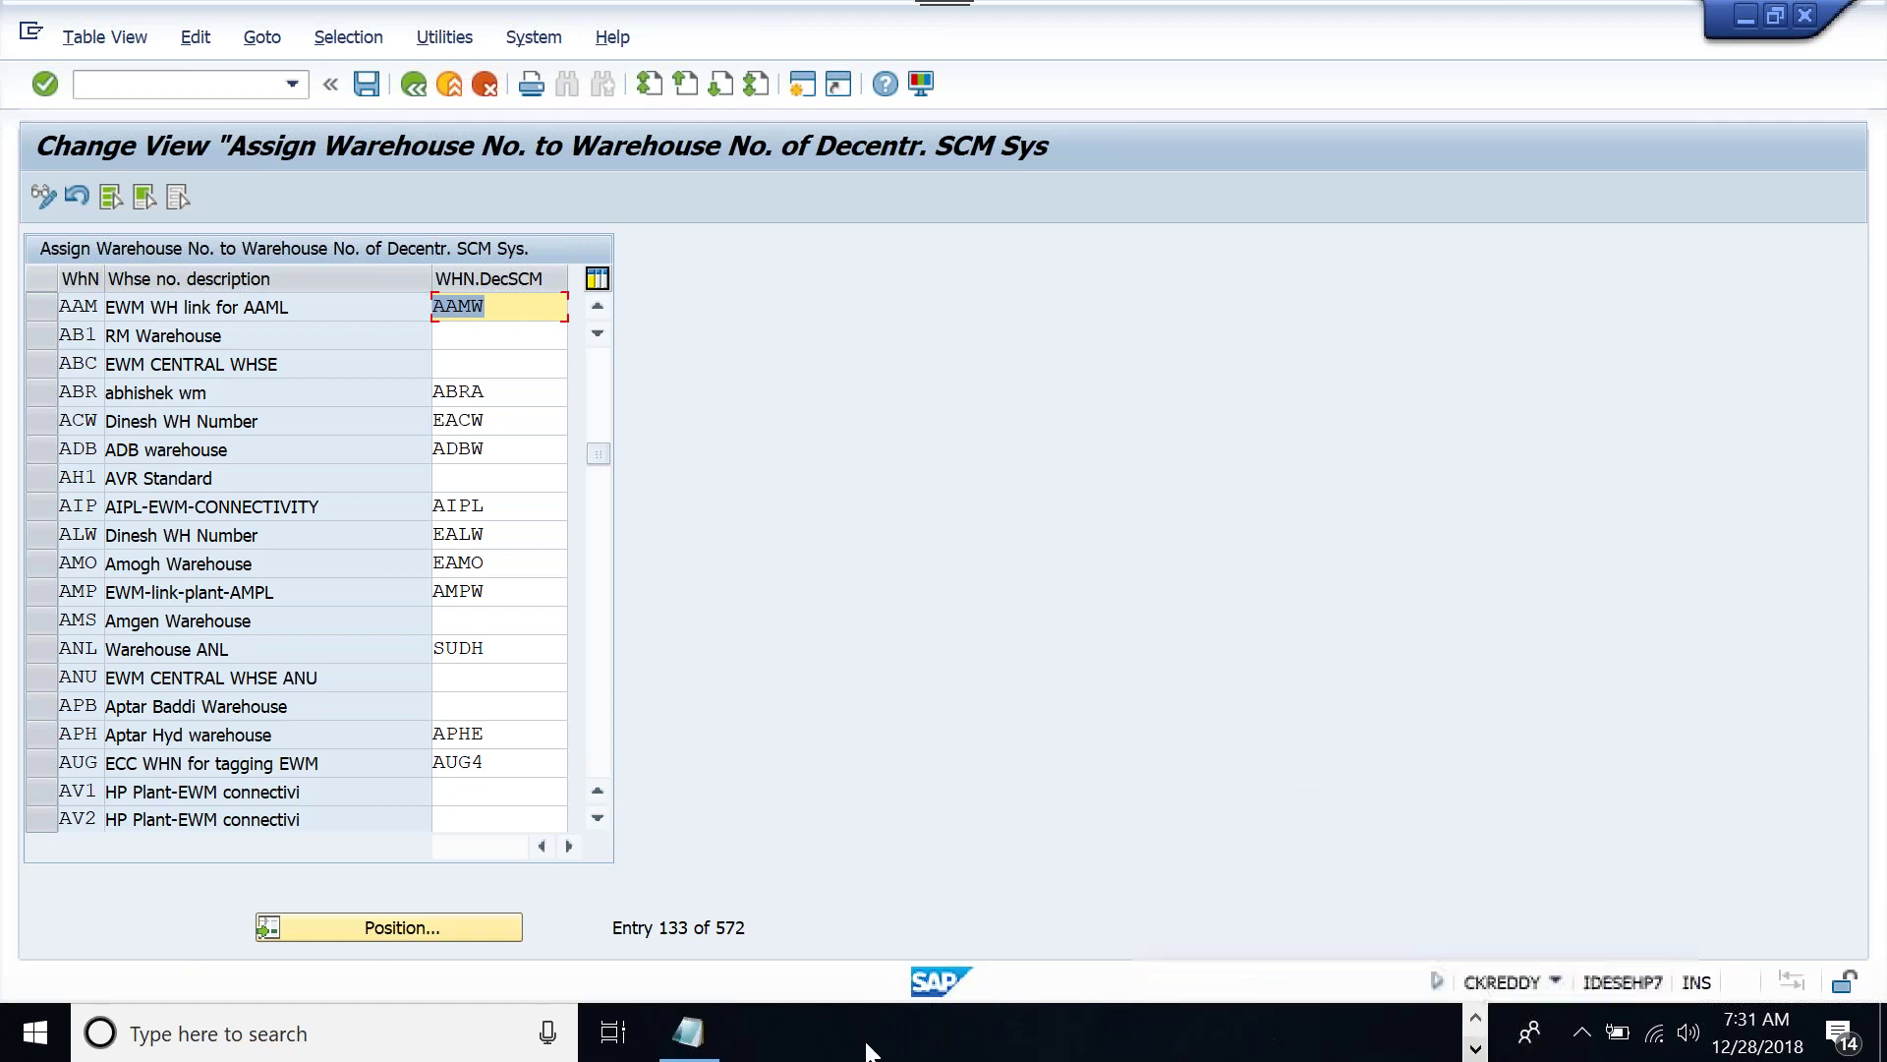
In the ECC ORG notes, add a line listing plant A123 with storage locations SLOC1, SLOC2, SLOC3
left_click(700, 1040)
key("Return")
key("Return")
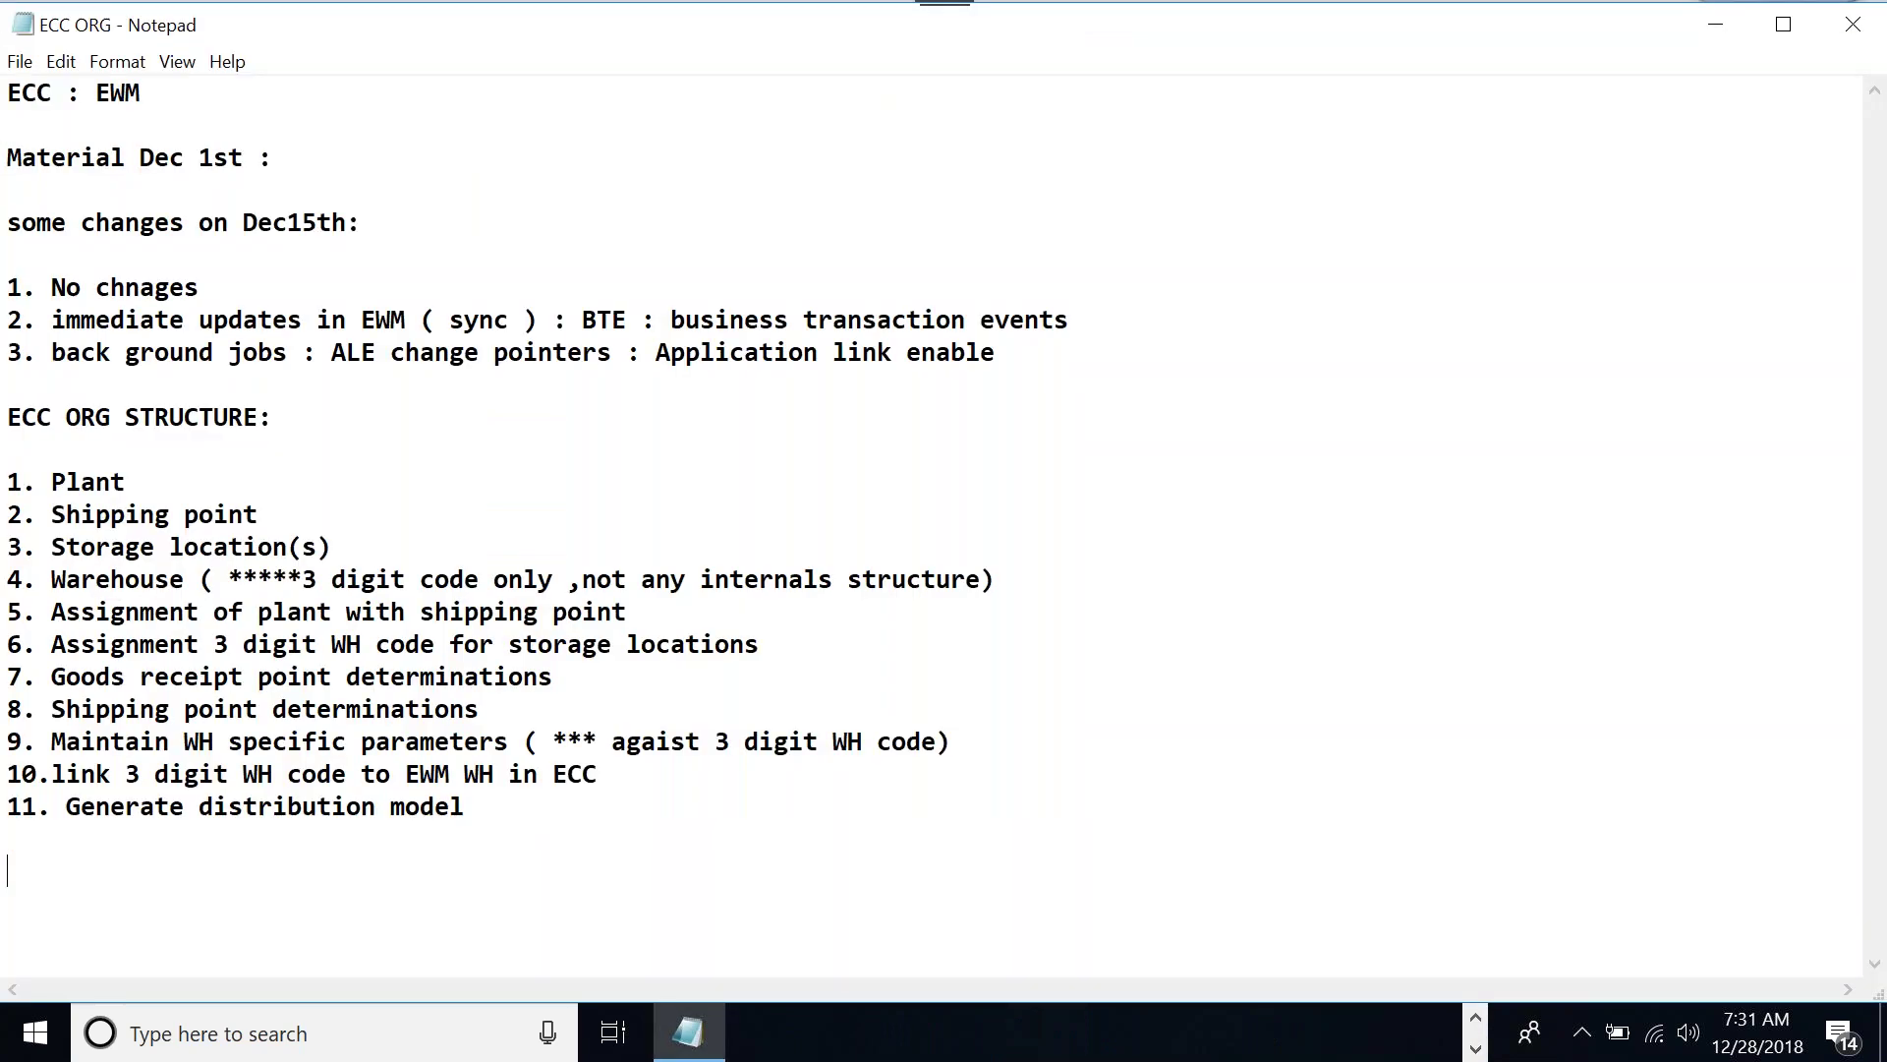
type("Plant : A123-")
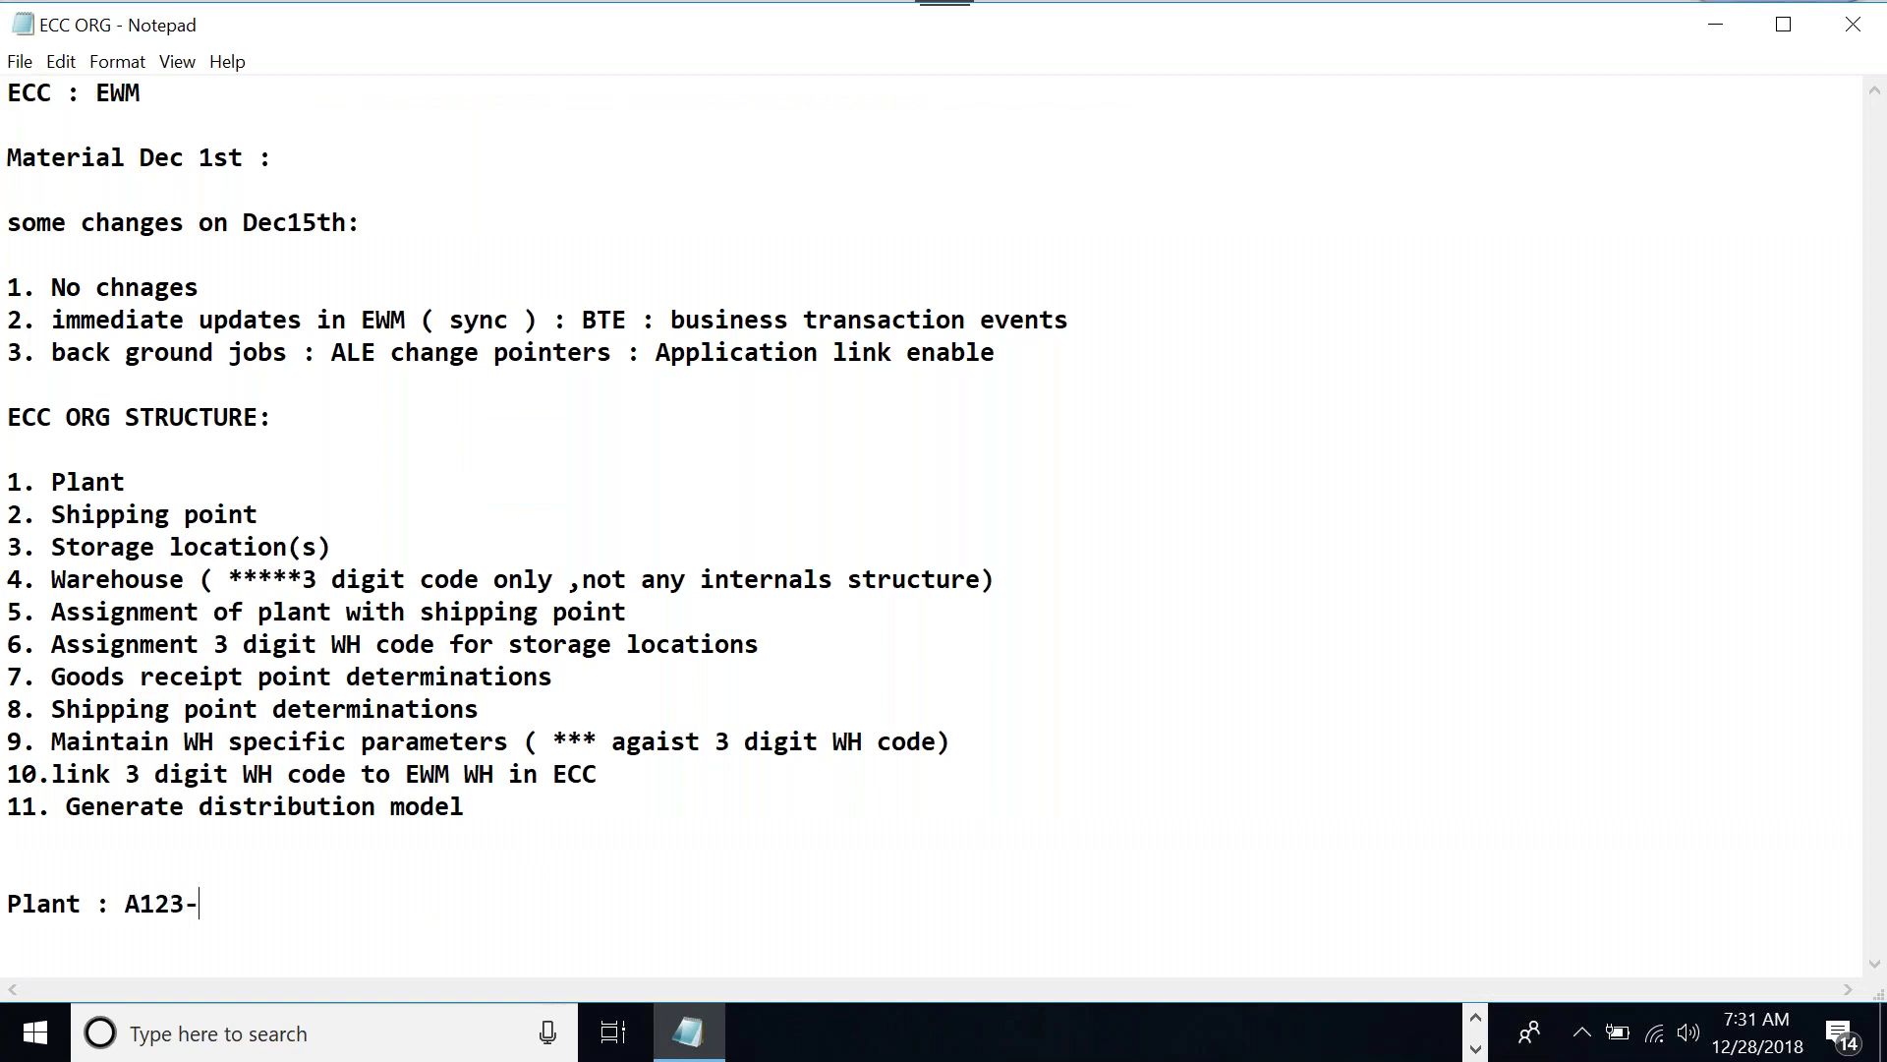
type("---------SLOC1,SLCO2")
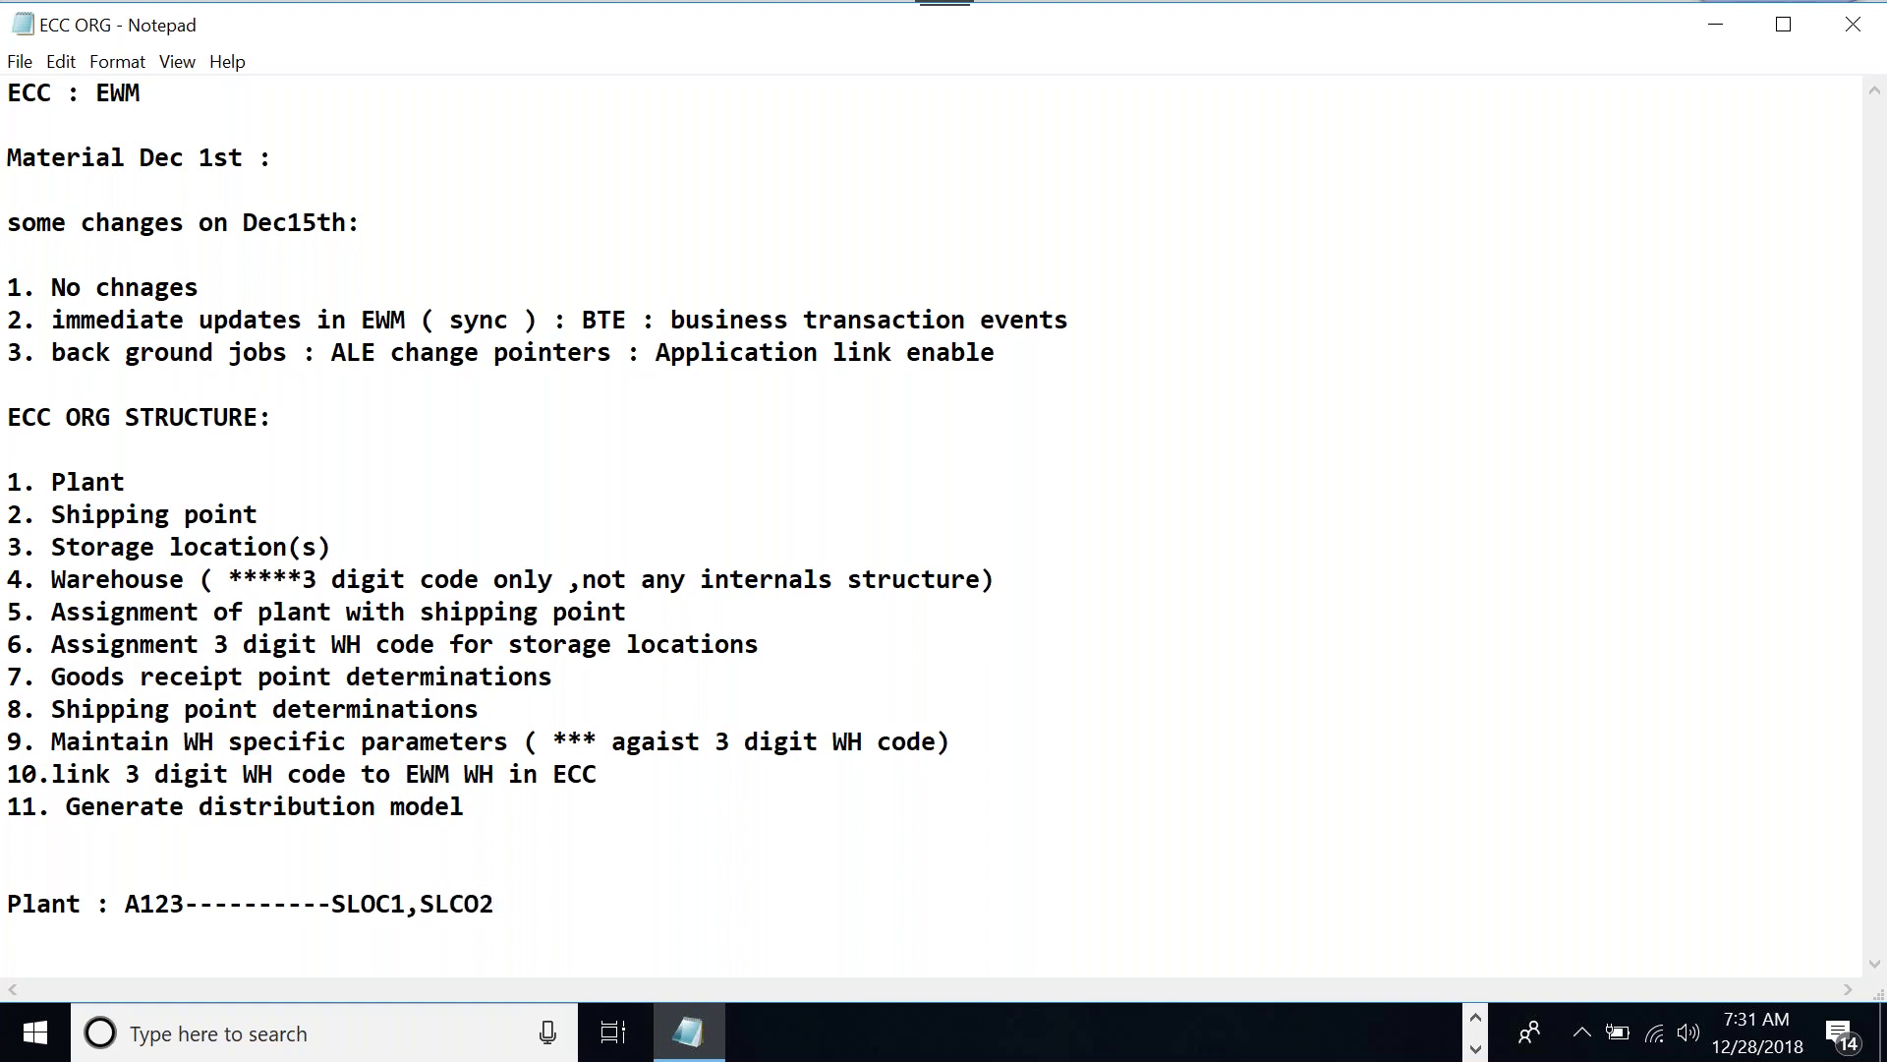
type(",SLOC3,SLOC3")
Add mapping lines 'SLOC1 + SLOC2----->E12' and 'SLOC1 + SLOC2----->E13'
key("Return")
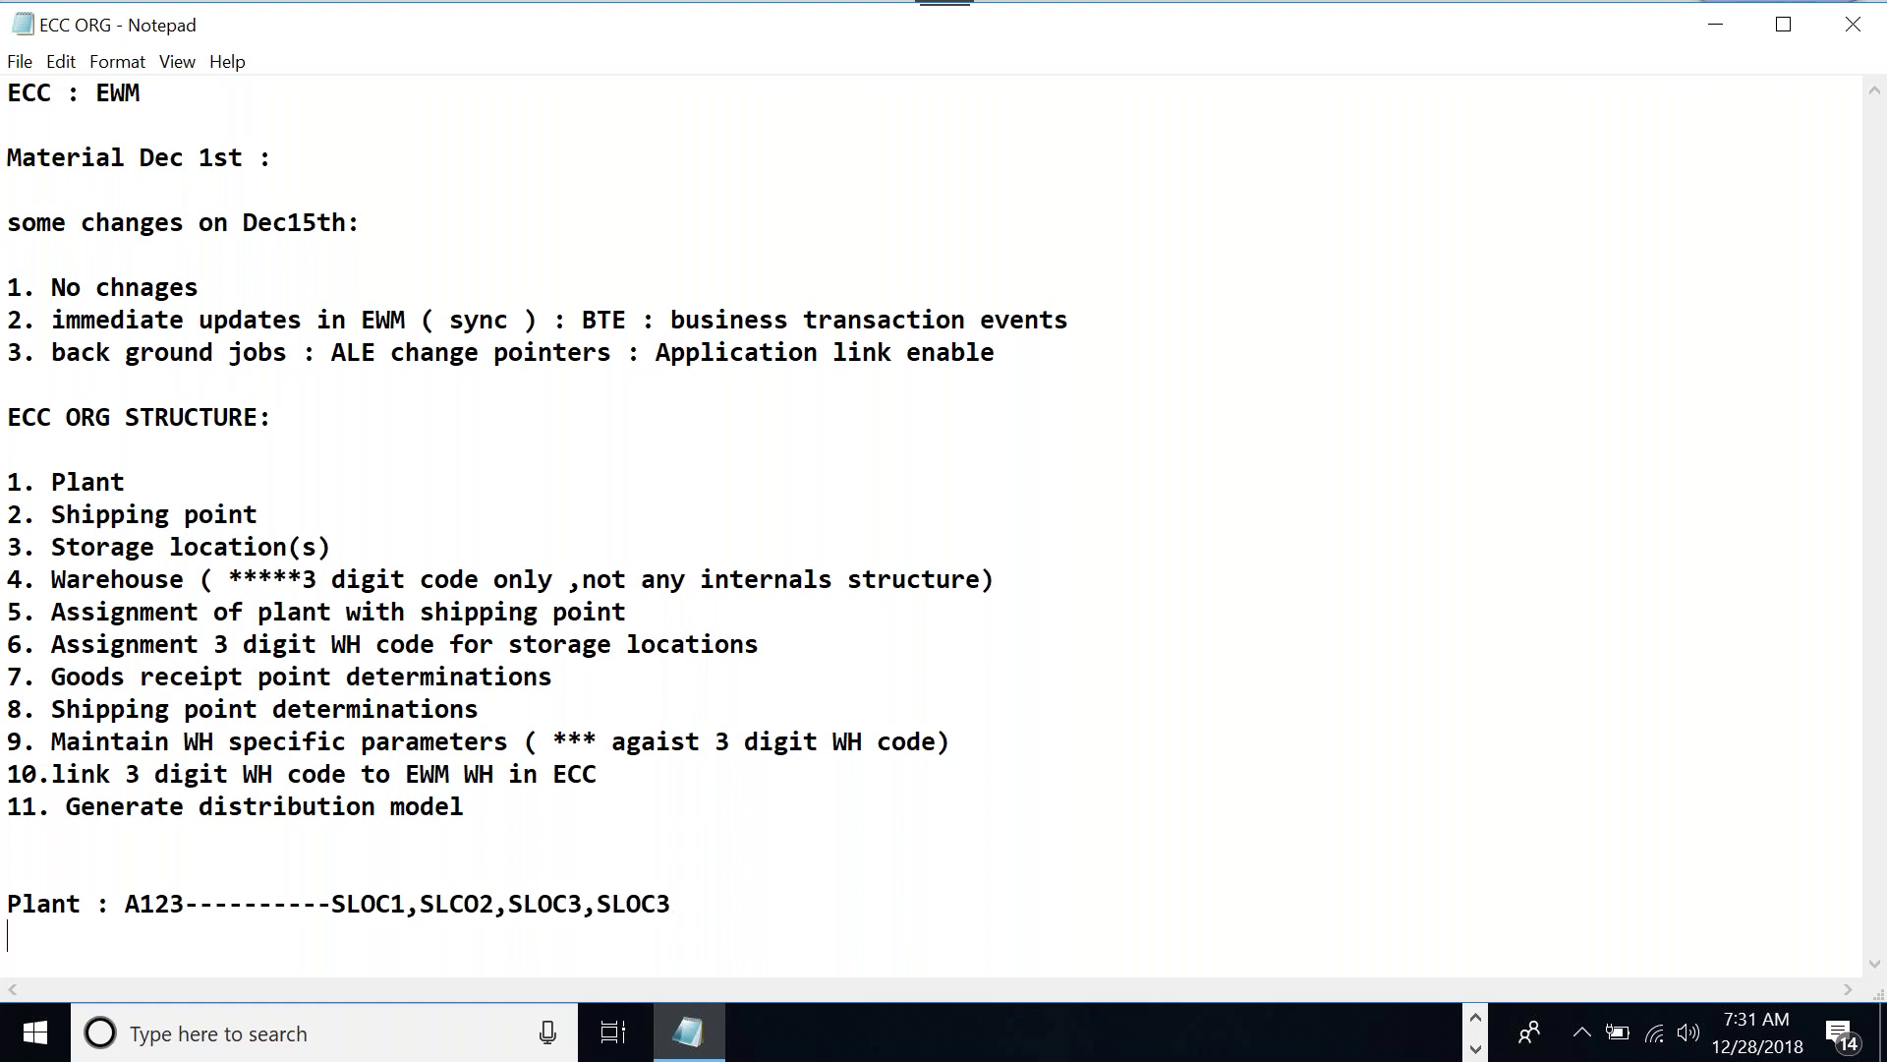
key("Return")
type("SLO")
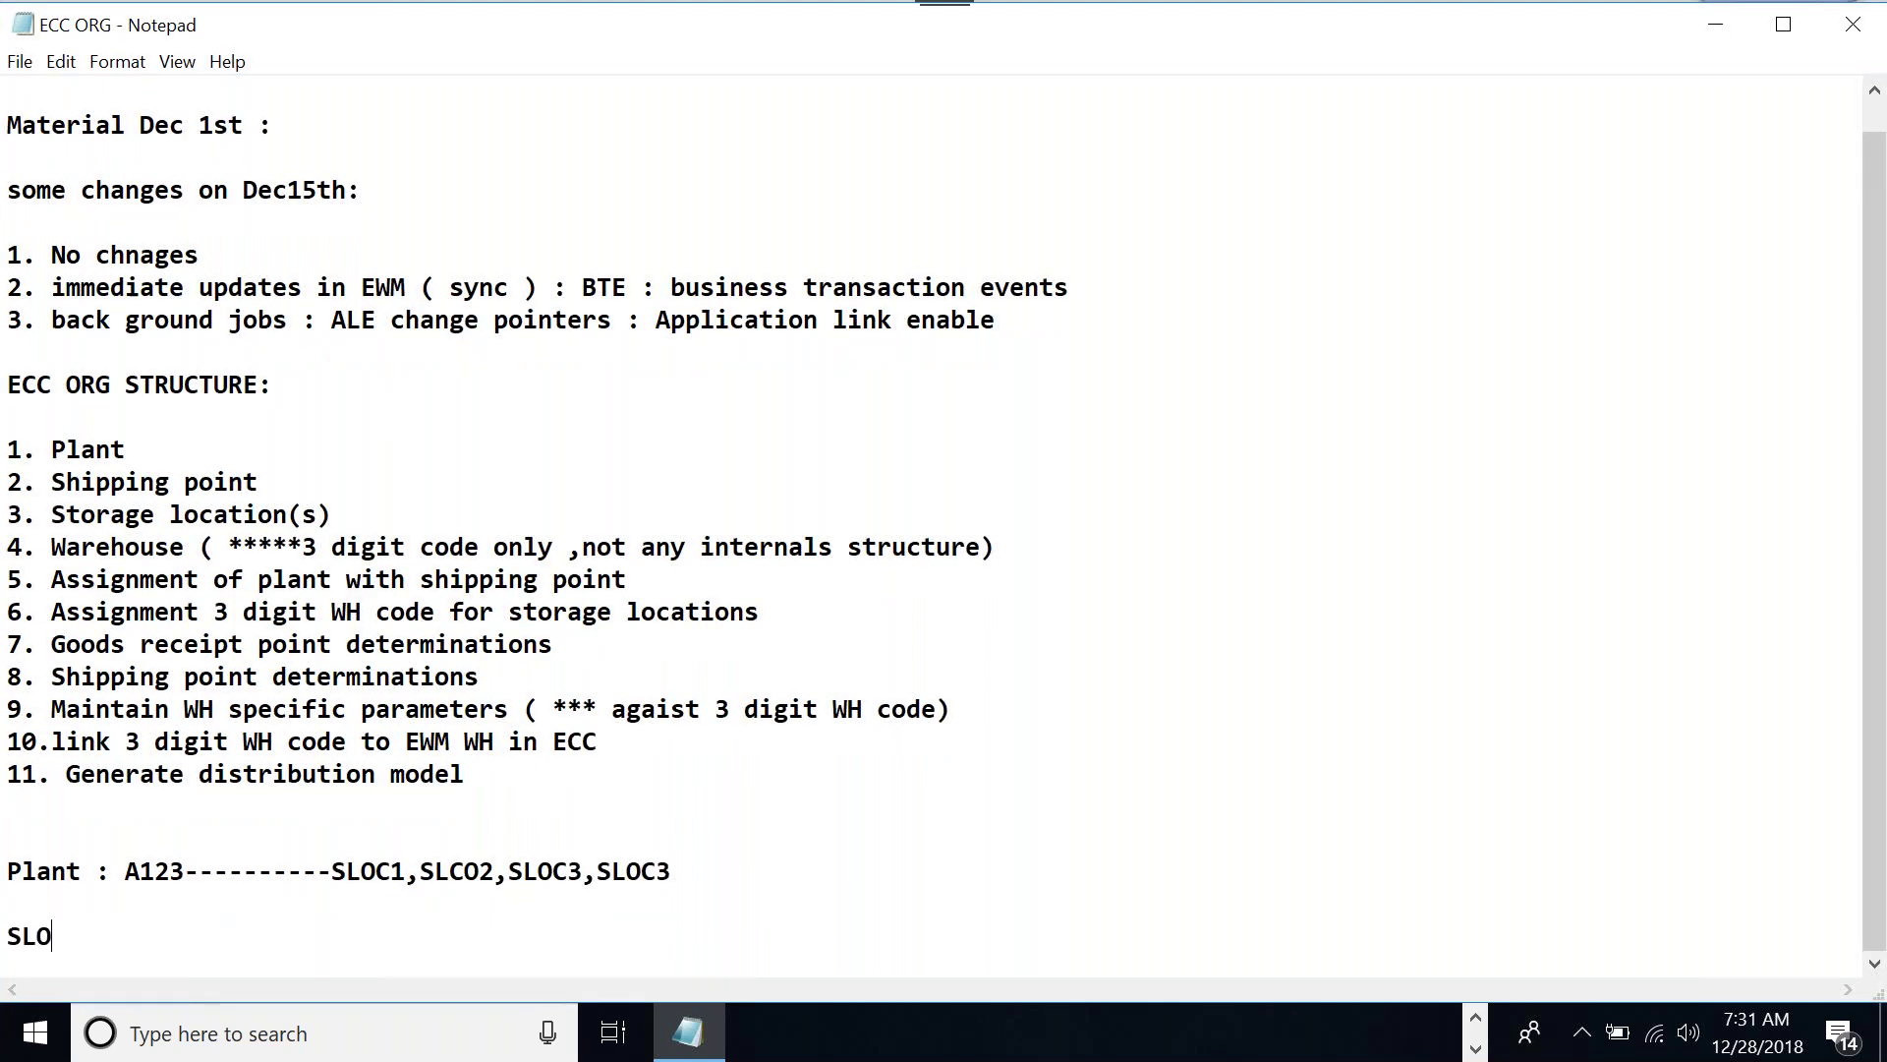
type("C1 + SLOC2----->")
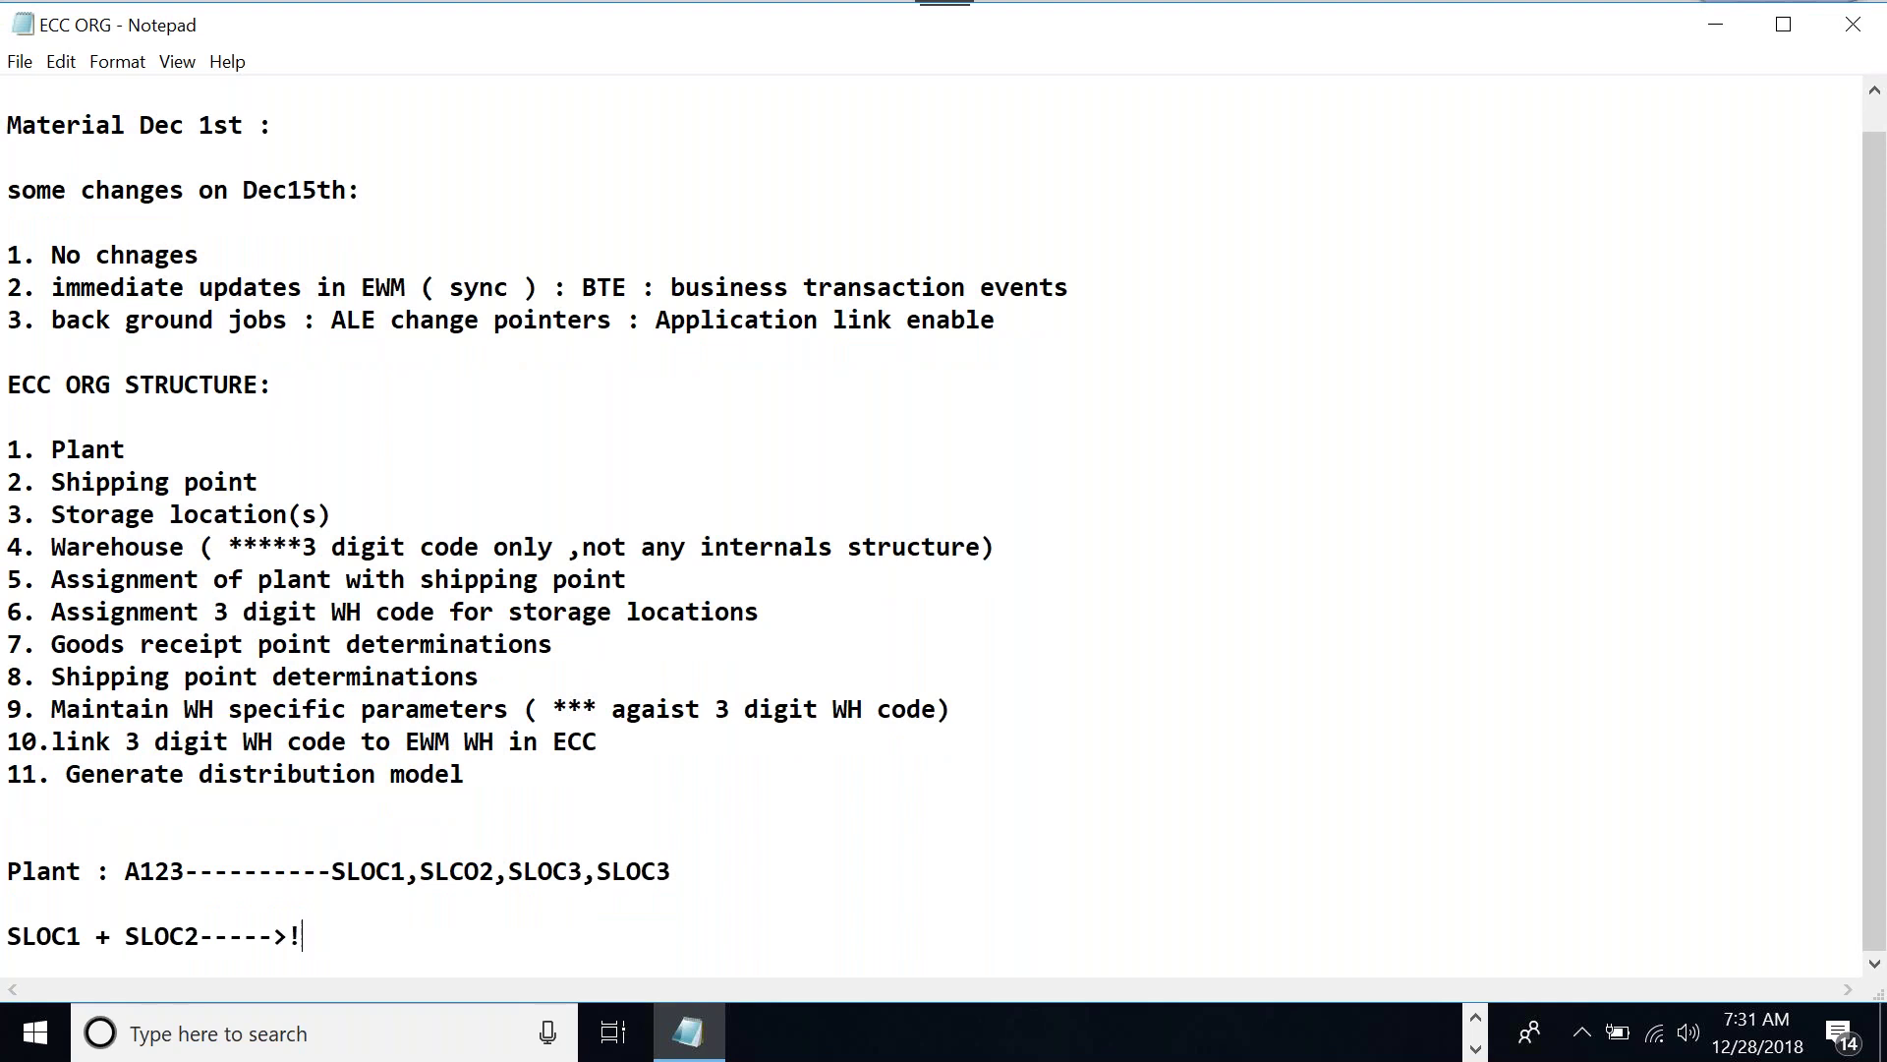
type("E12")
key("Return")
type("SLOC")
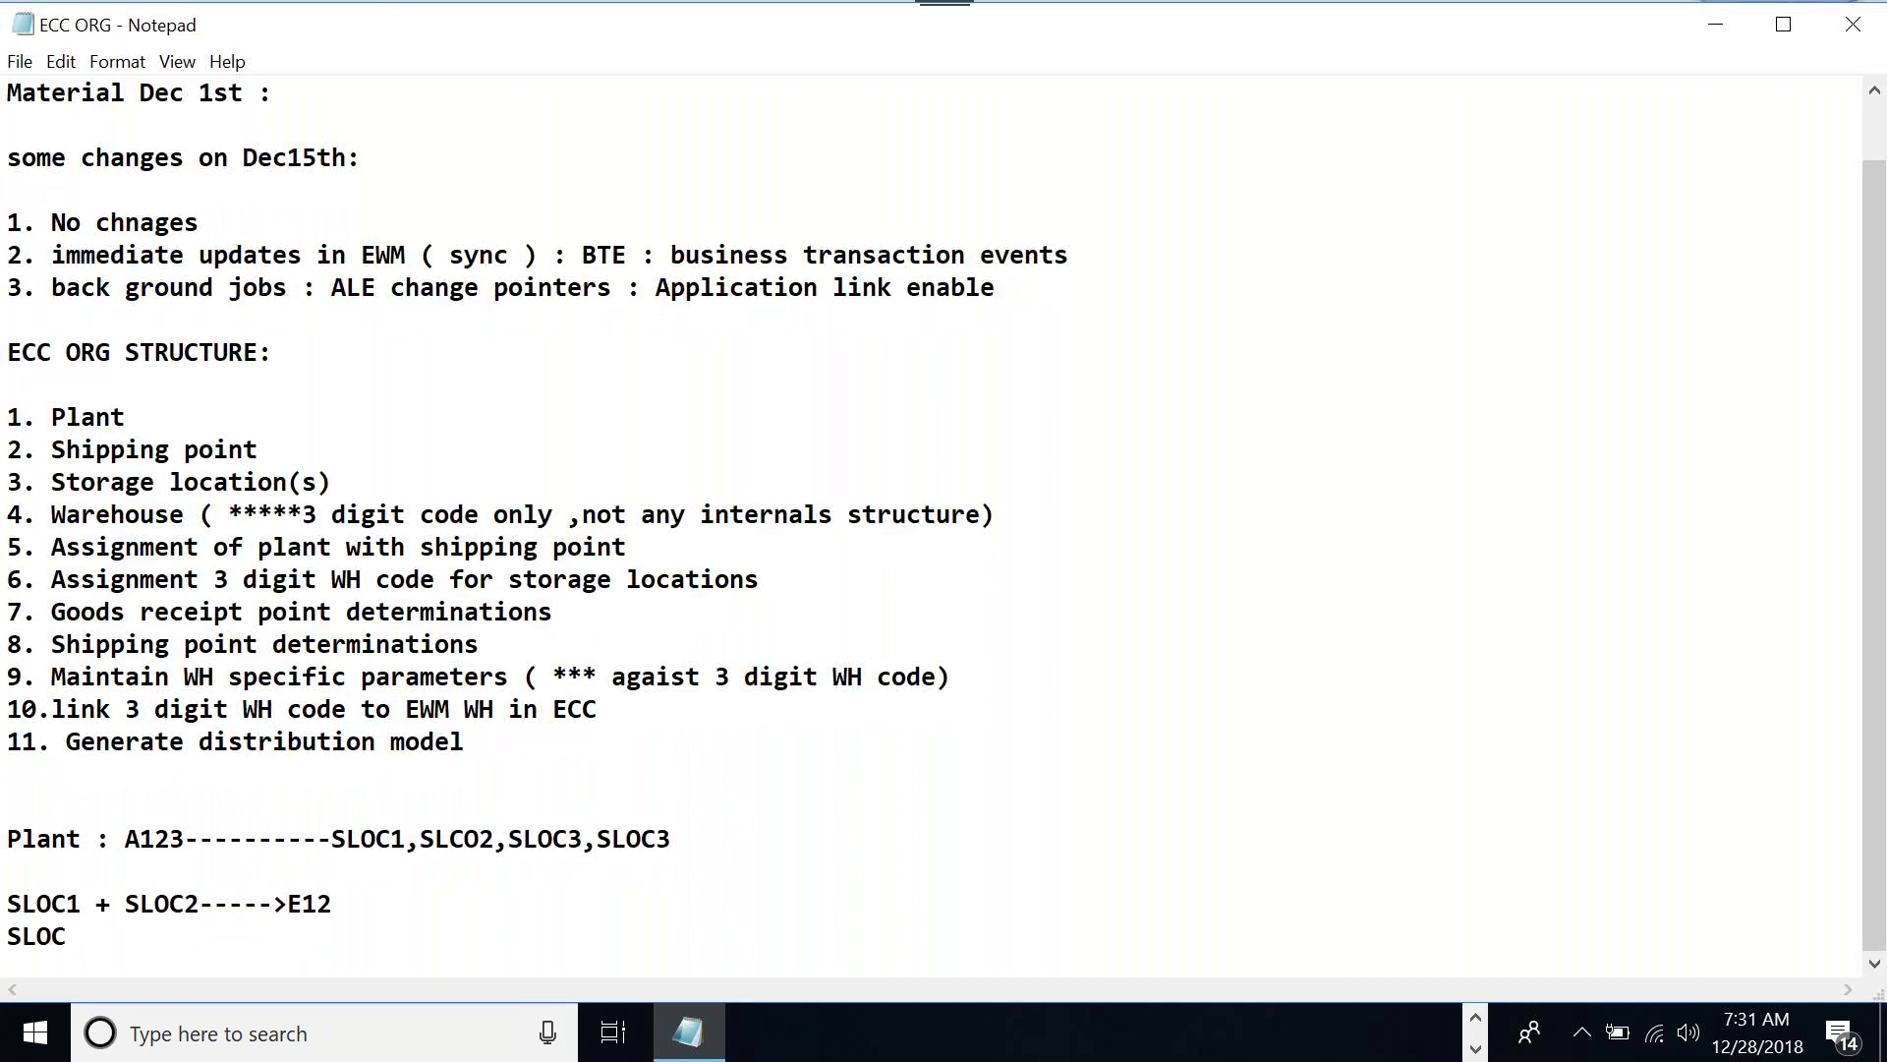
type("1 + SLOC2----->E13")
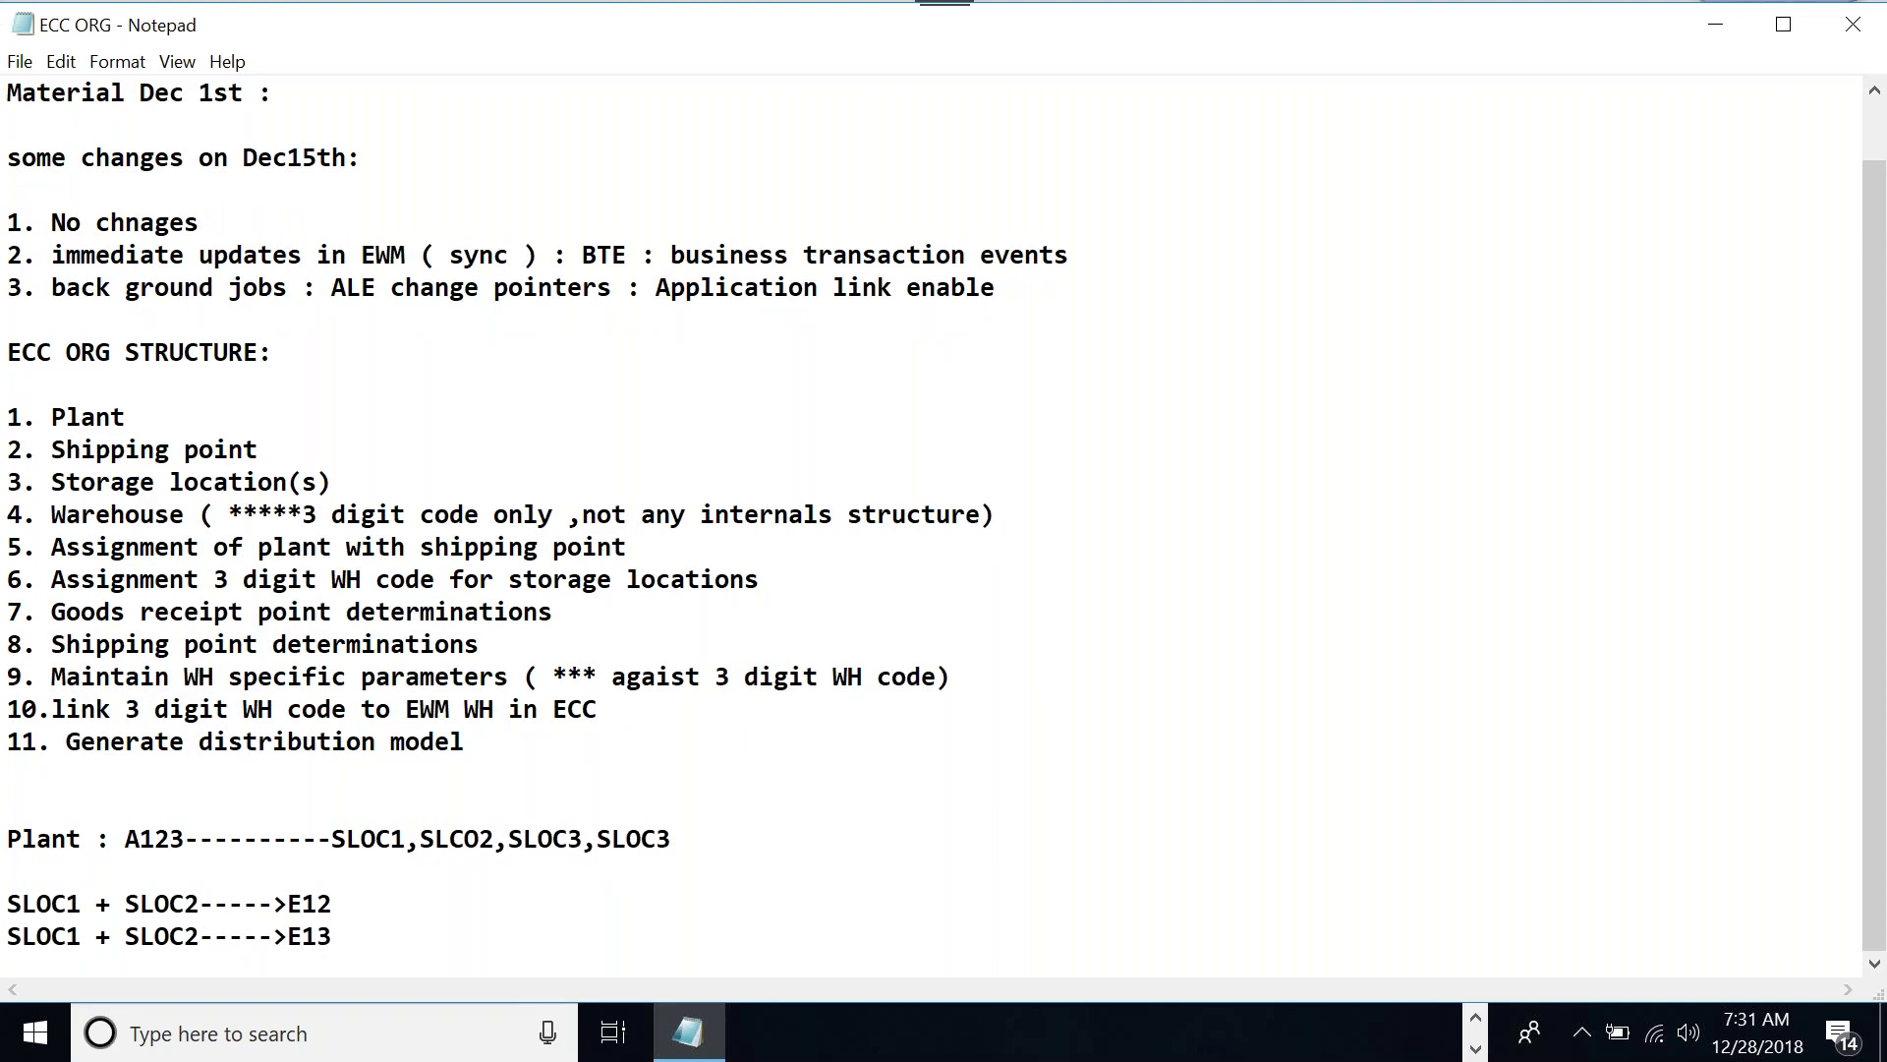
key("Return")
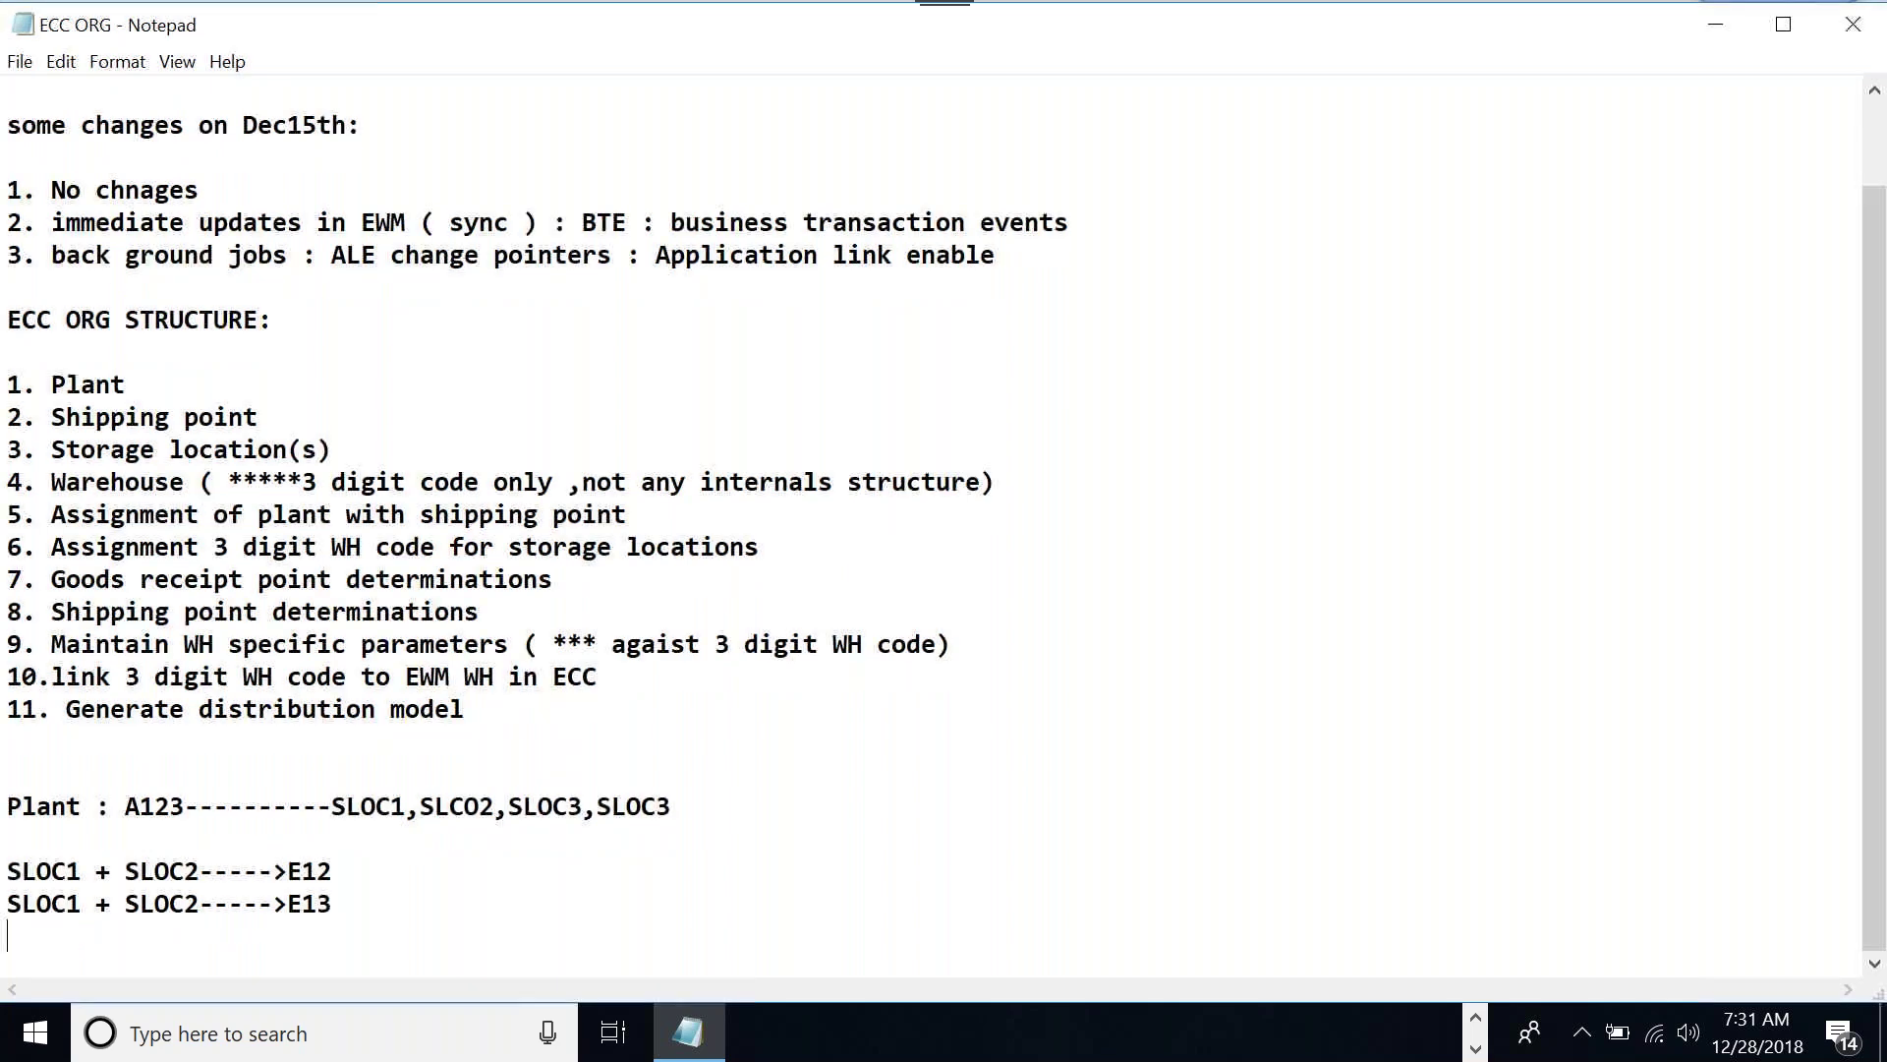
Map E12 to EWM1 and E13 to EWM2, and add the note 'EWMH---> Multiple ERP WHN'
key("Return")
left_click(374, 836)
type("------------")
type("> EW")
type("M1 SLOC1 + SLOC2")
type("----->E13------")
type("------")
type(">EW")
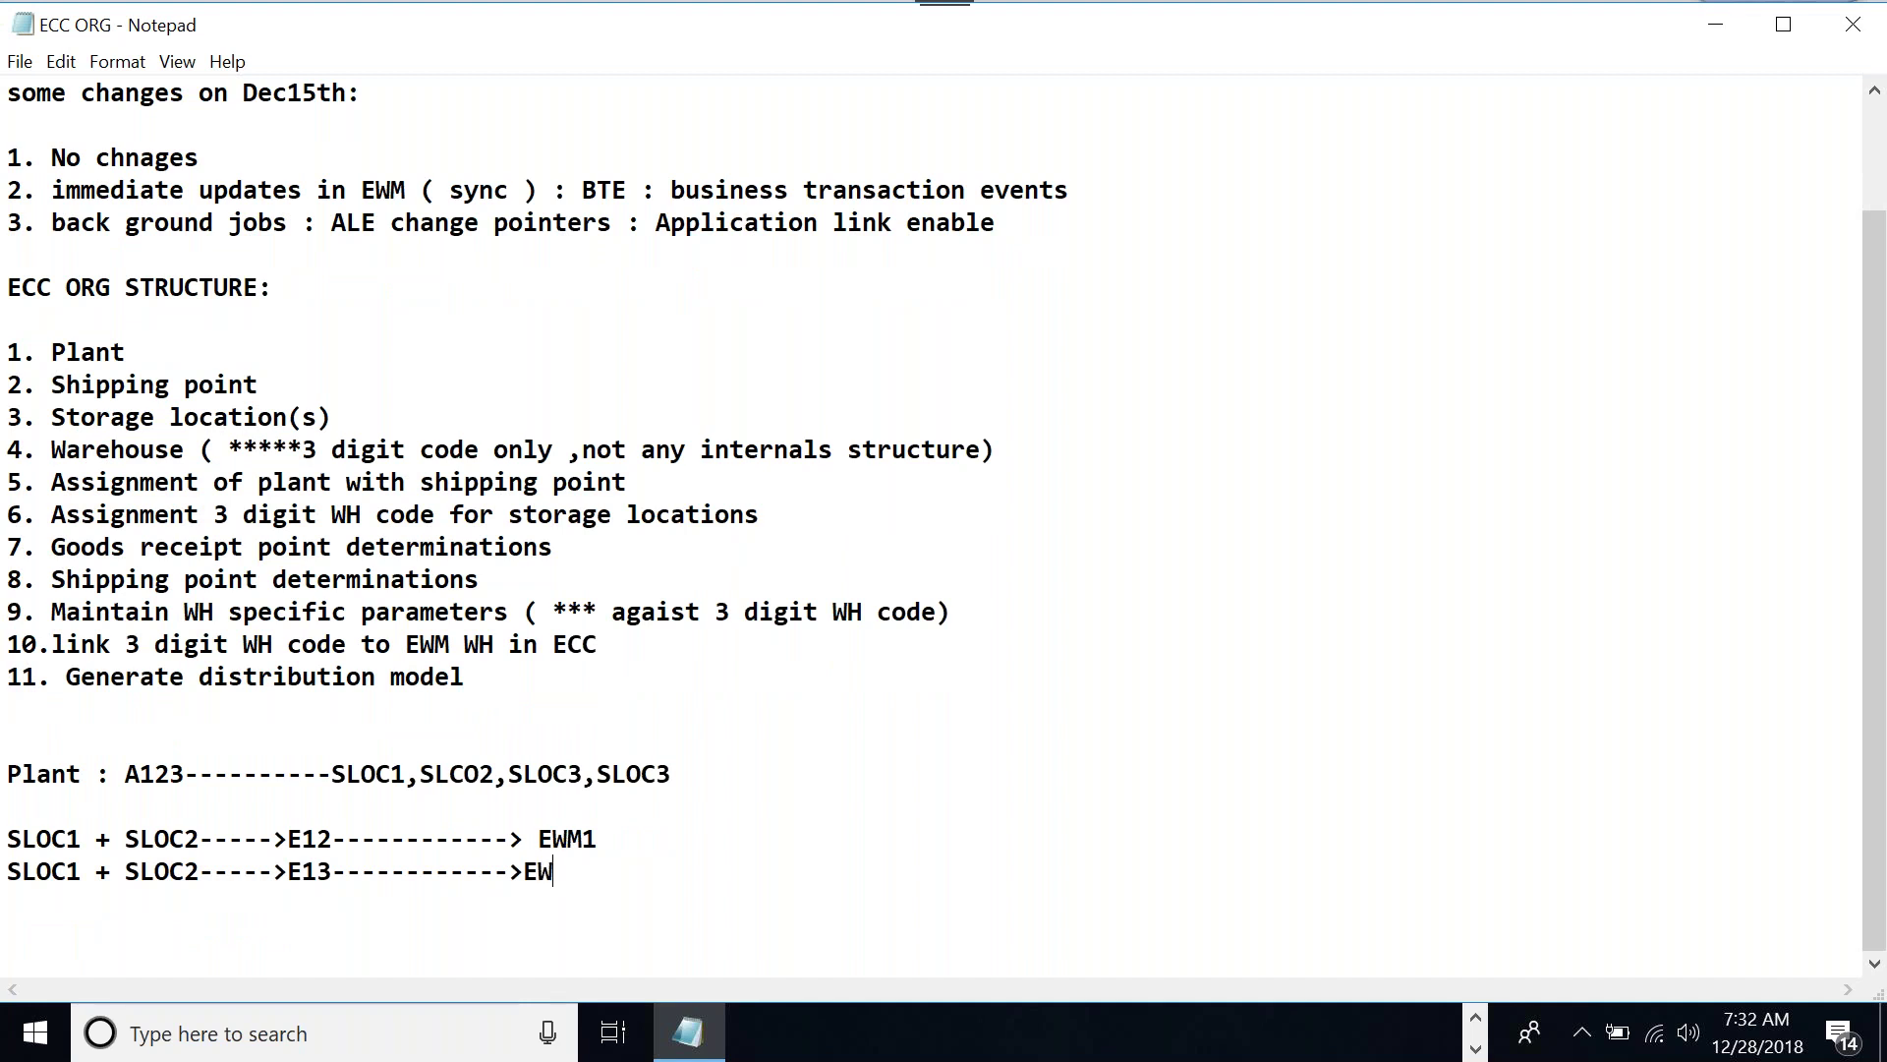
type("M2")
key("Return")
key("Return")
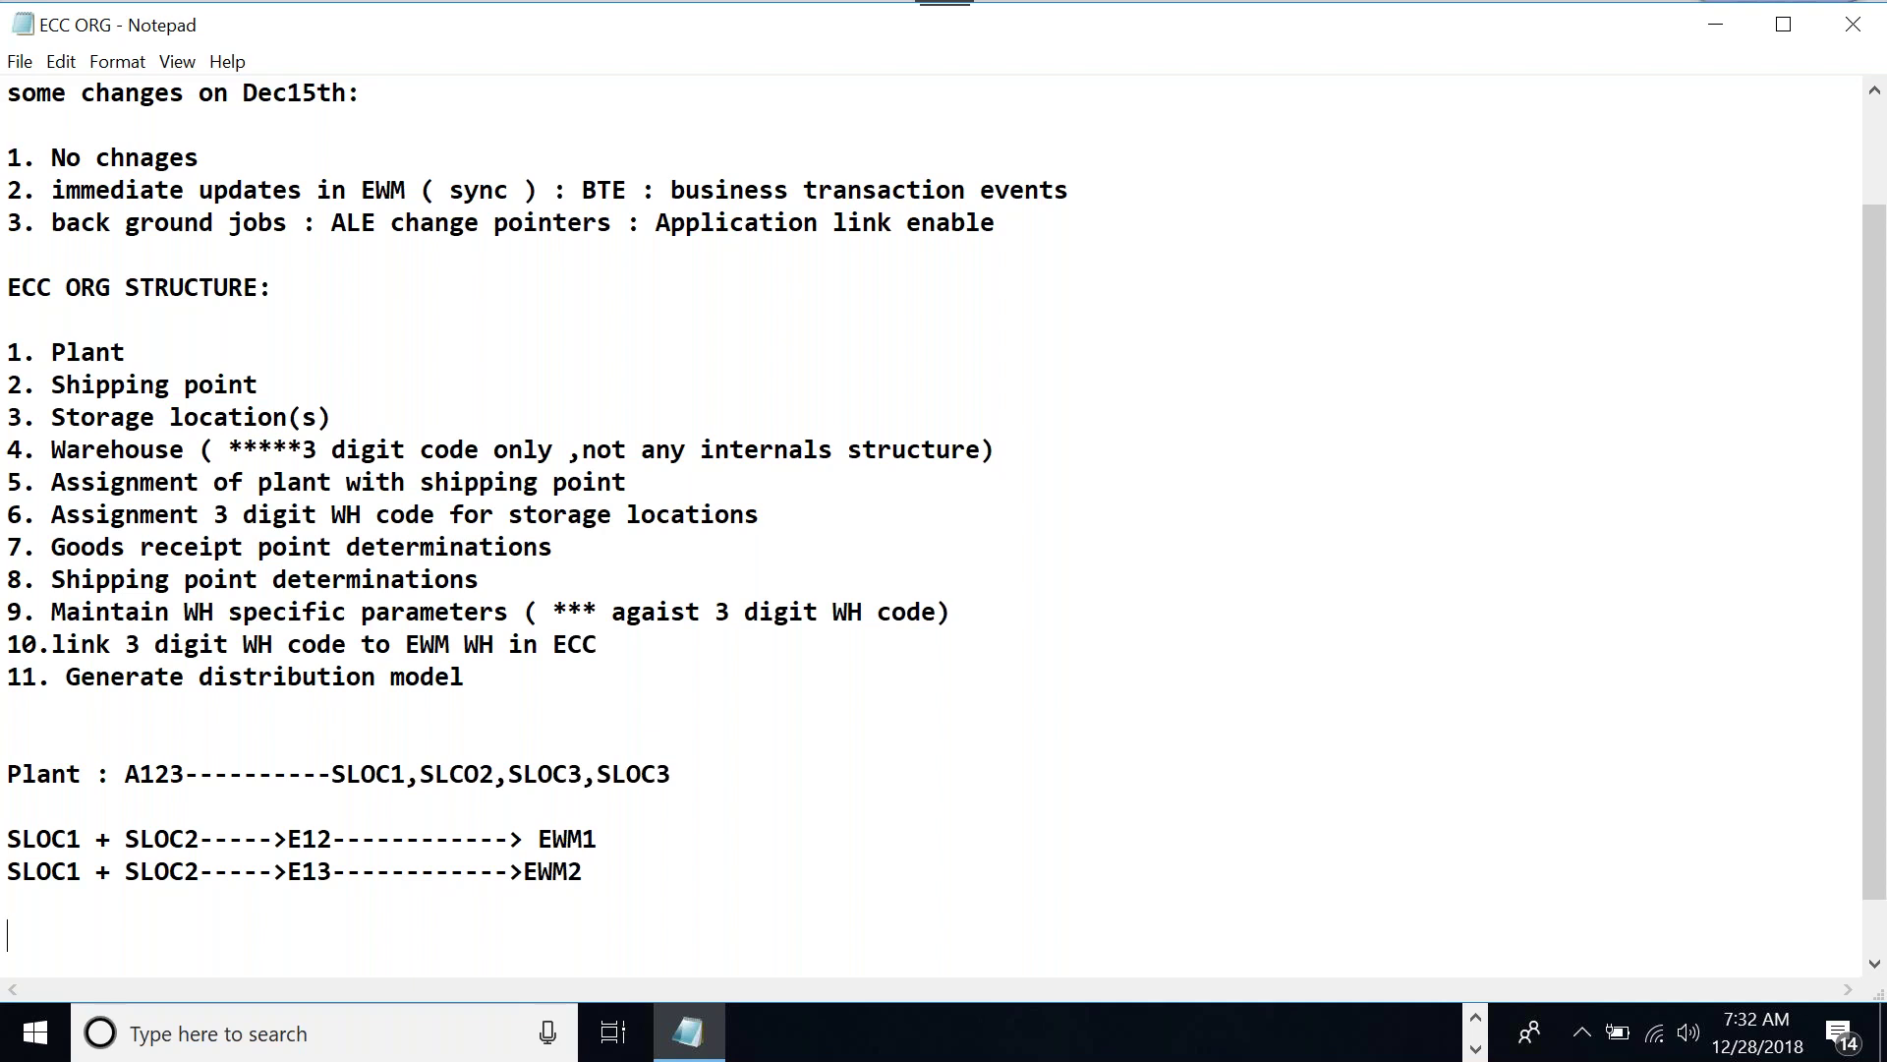
key("Return")
type("EWM")
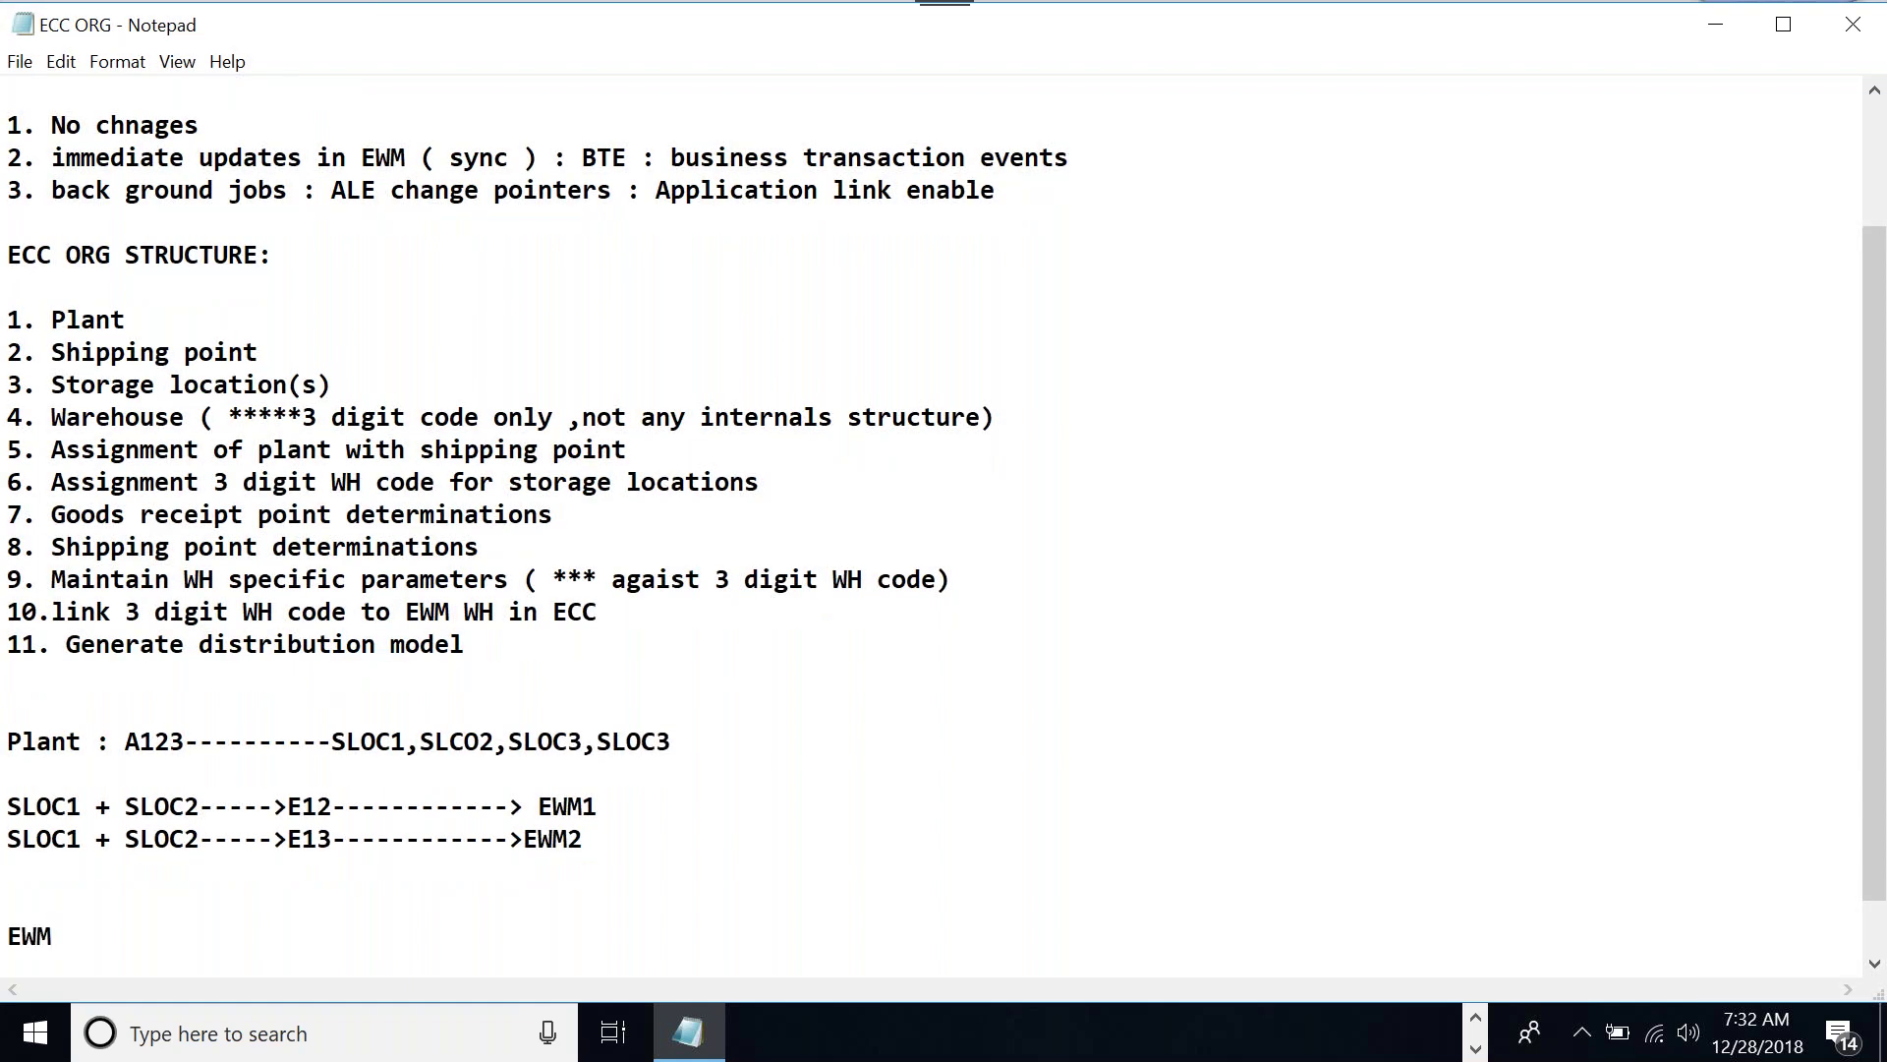
type("H--------->  Multiple ")
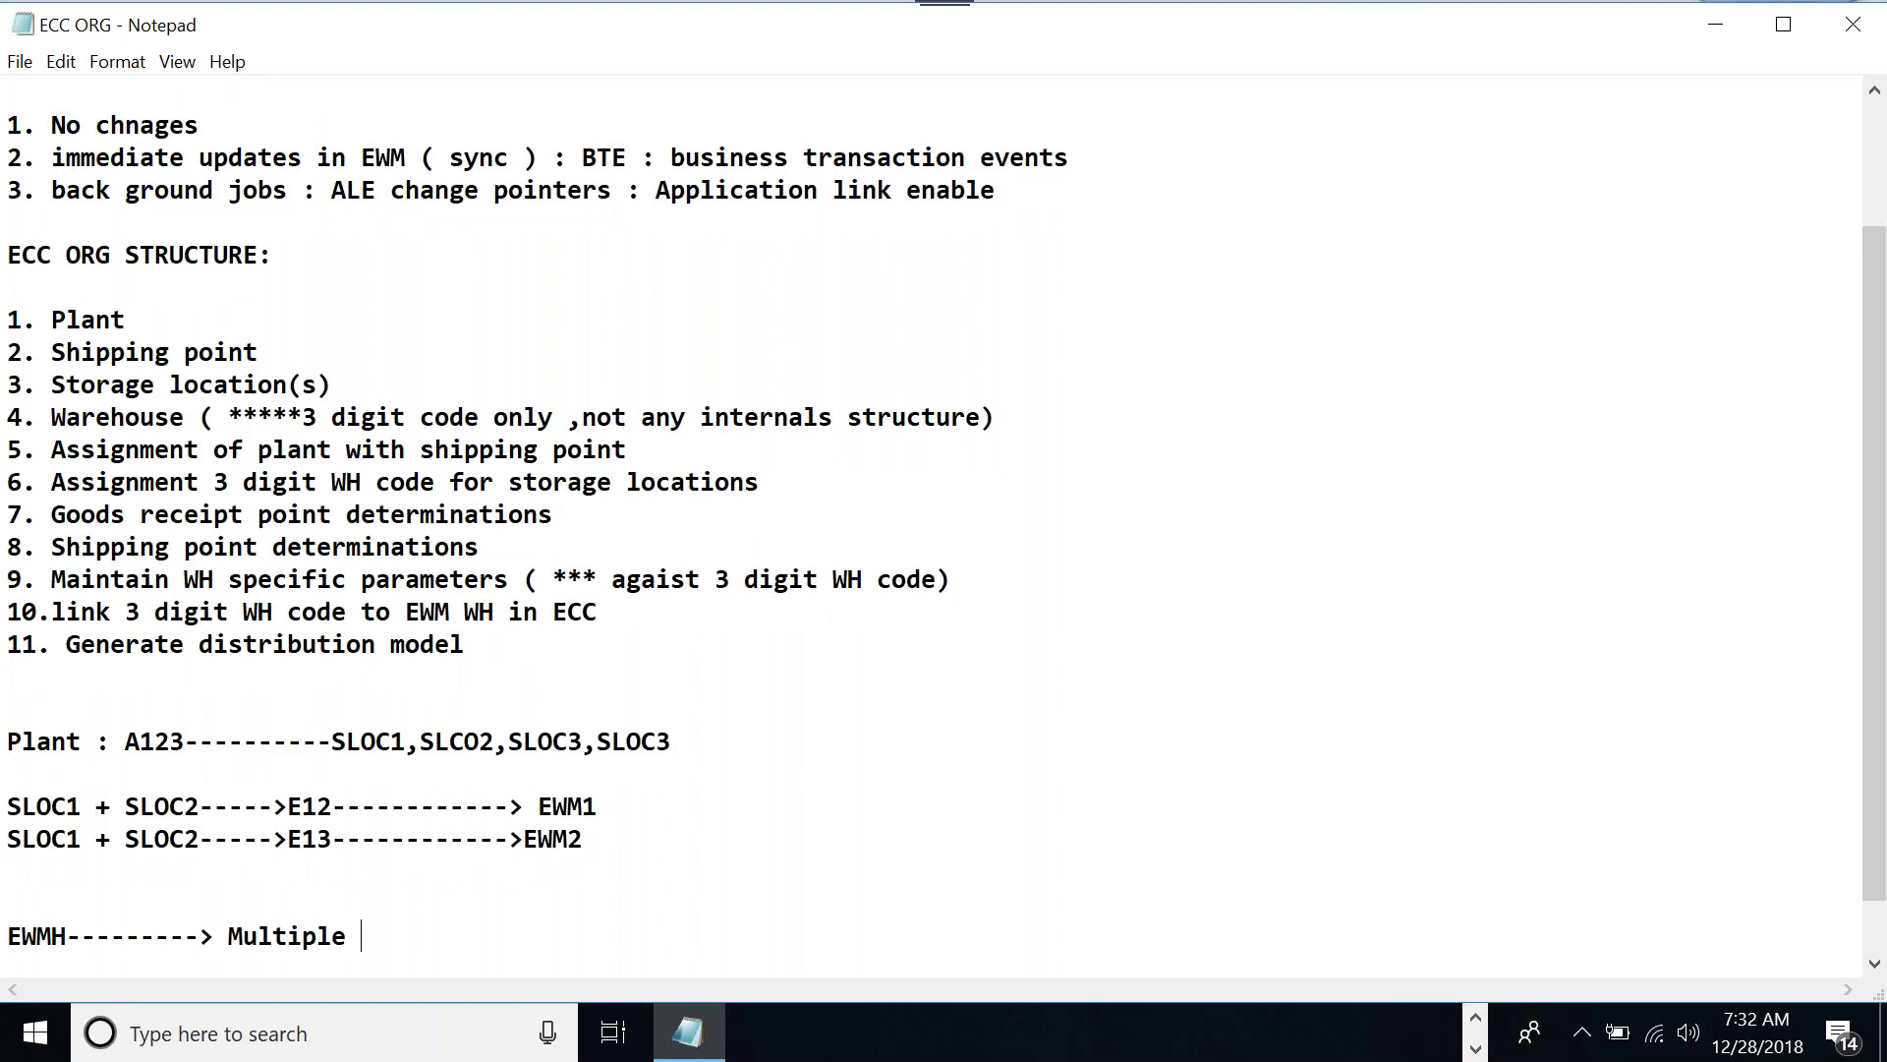
type("ERP WHN")
Label the E13 line 'PLant2 :' and change its EWM2 to EWM1
left_click(14, 841)
type("PLant2 ")
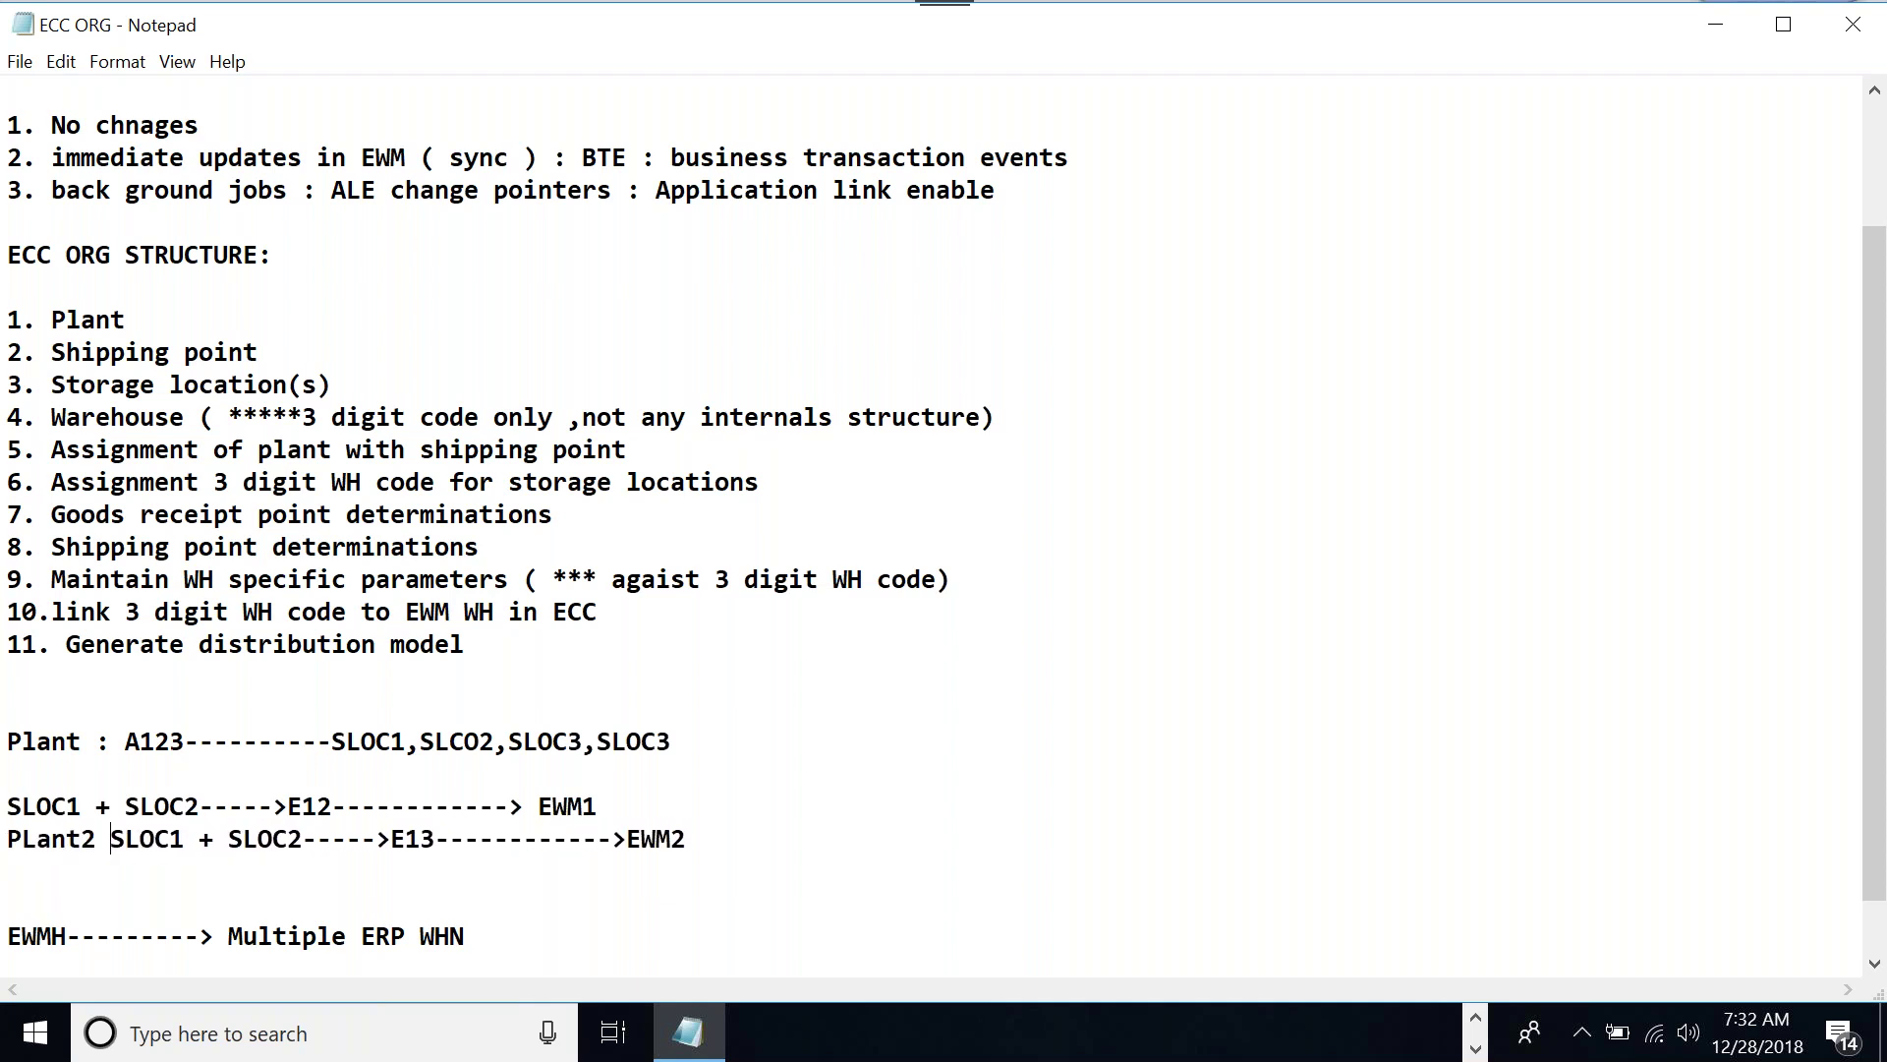
type(":")
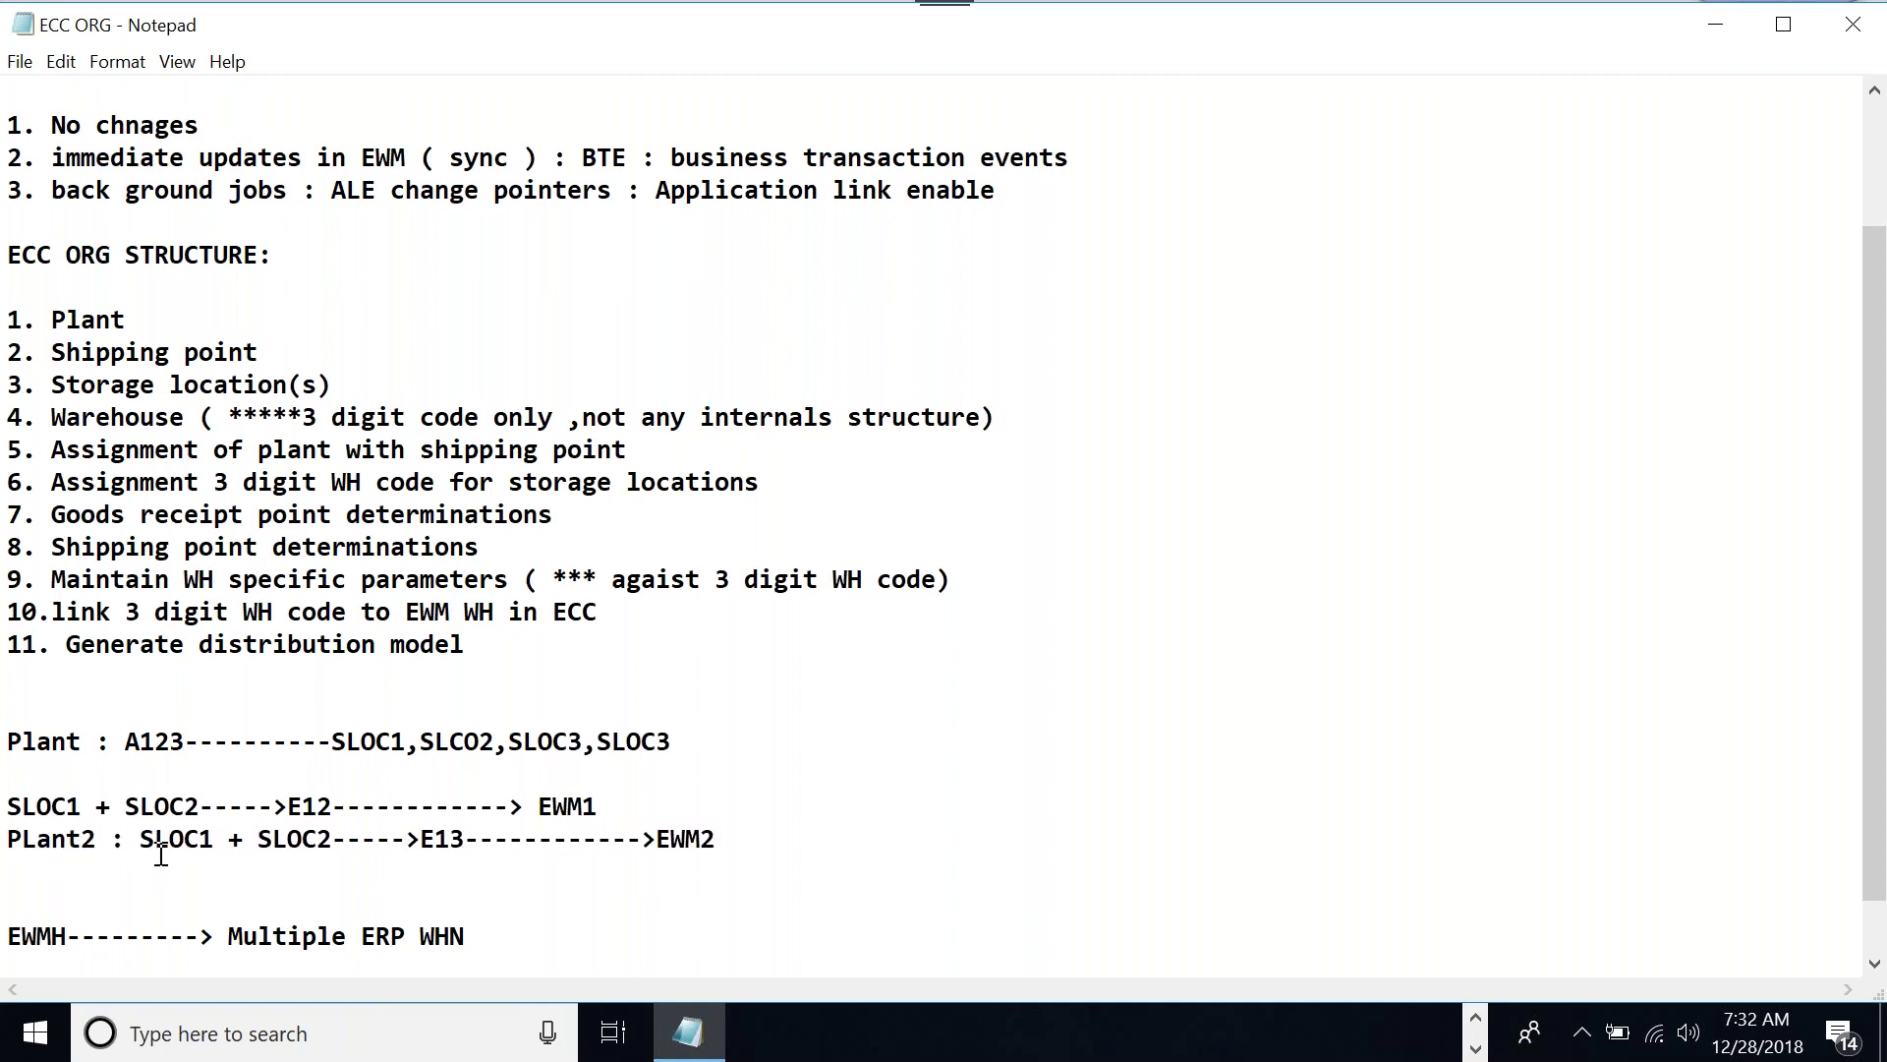
left_click(738, 840)
key("BackSpace")
type("1")
Try assigning AAMW to warehouse ABR, then cancel the rejected duplicate so ABR keeps ABRA
left_click(1477, 1017)
left_click(912, 1032)
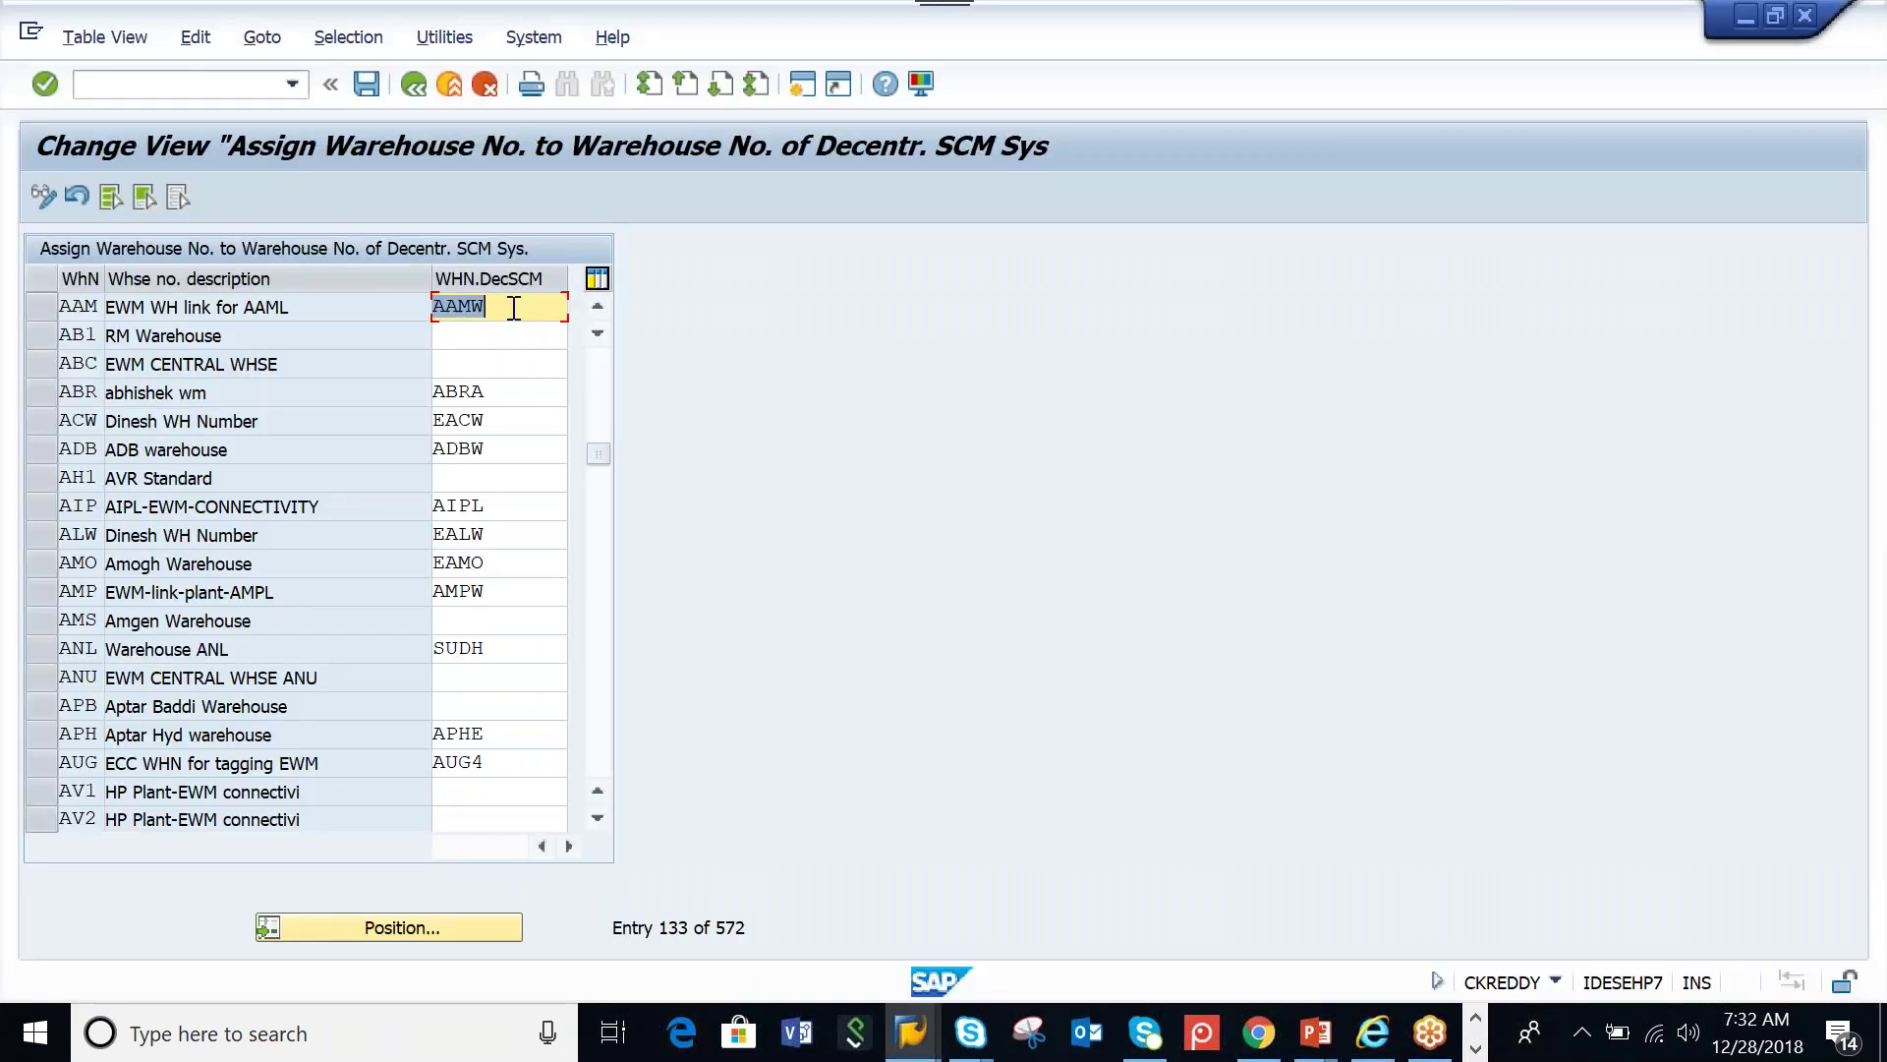
left_click(373, 93)
left_click_drag(488, 395, 376, 400)
type("AA")
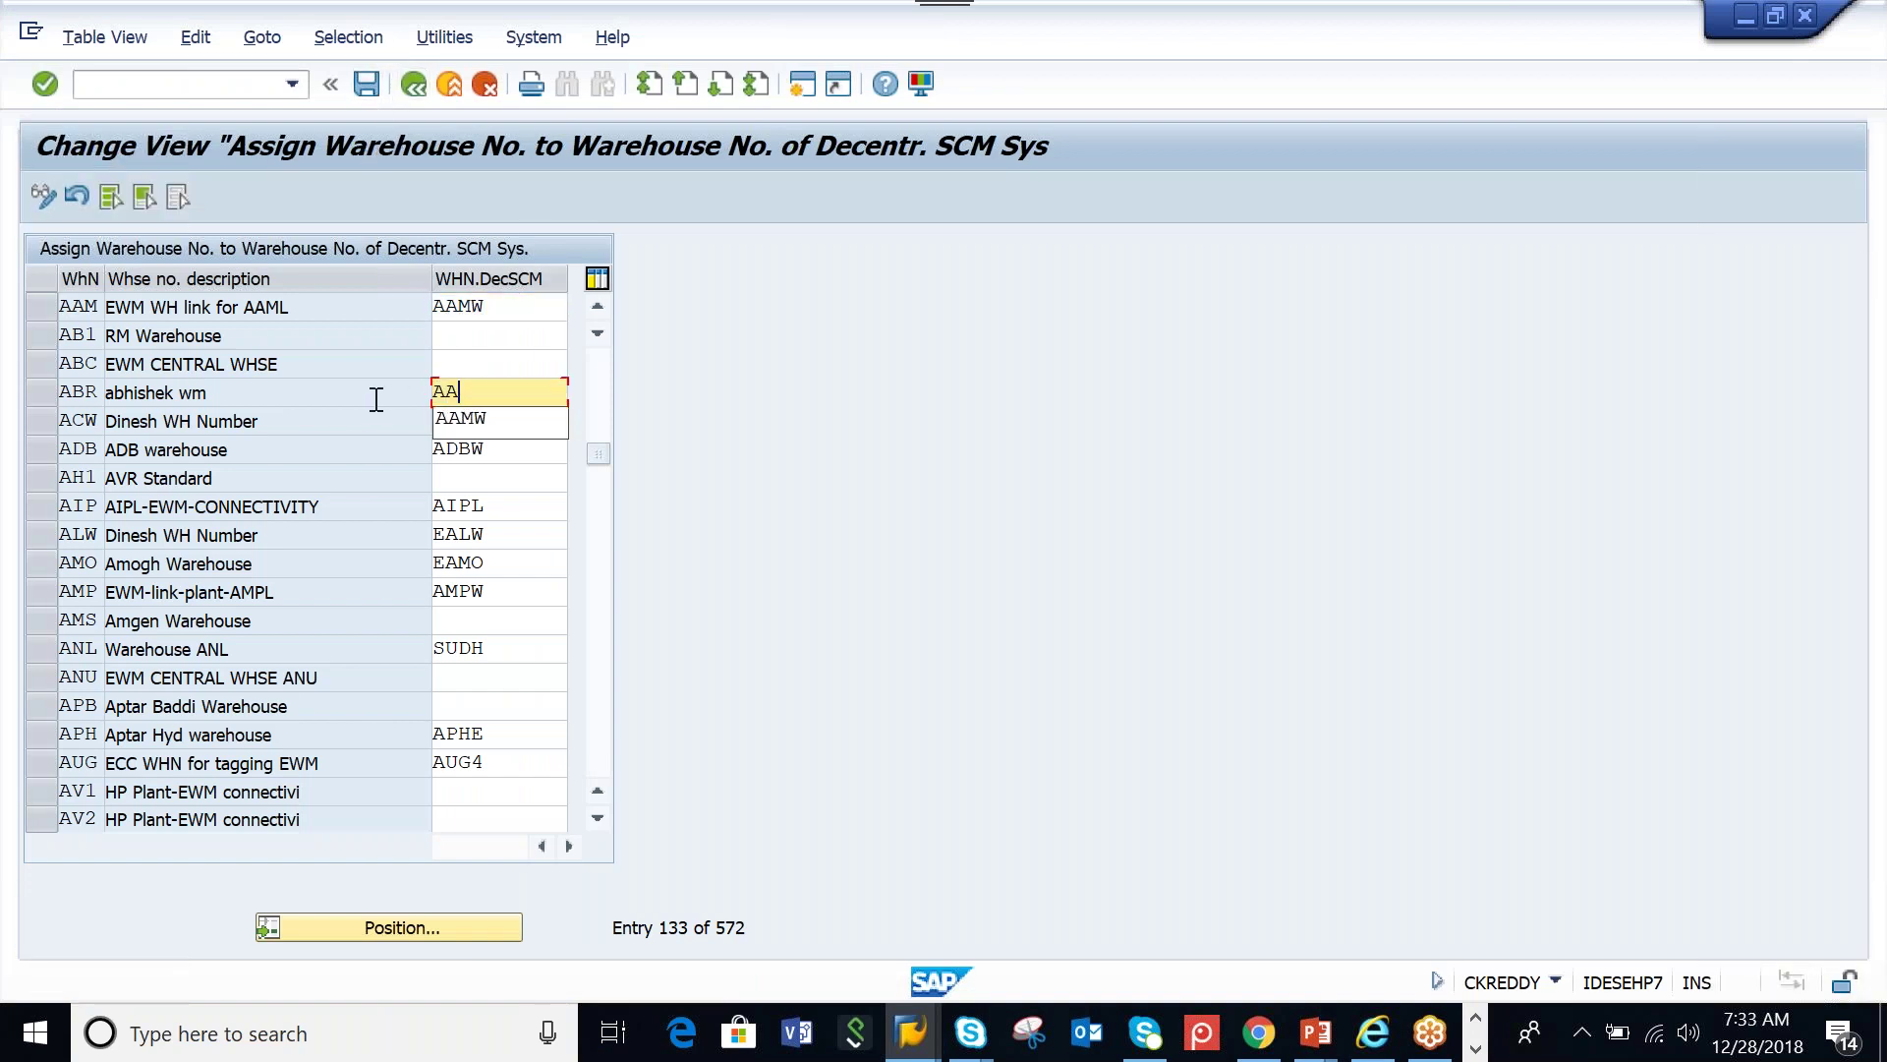
type("MW")
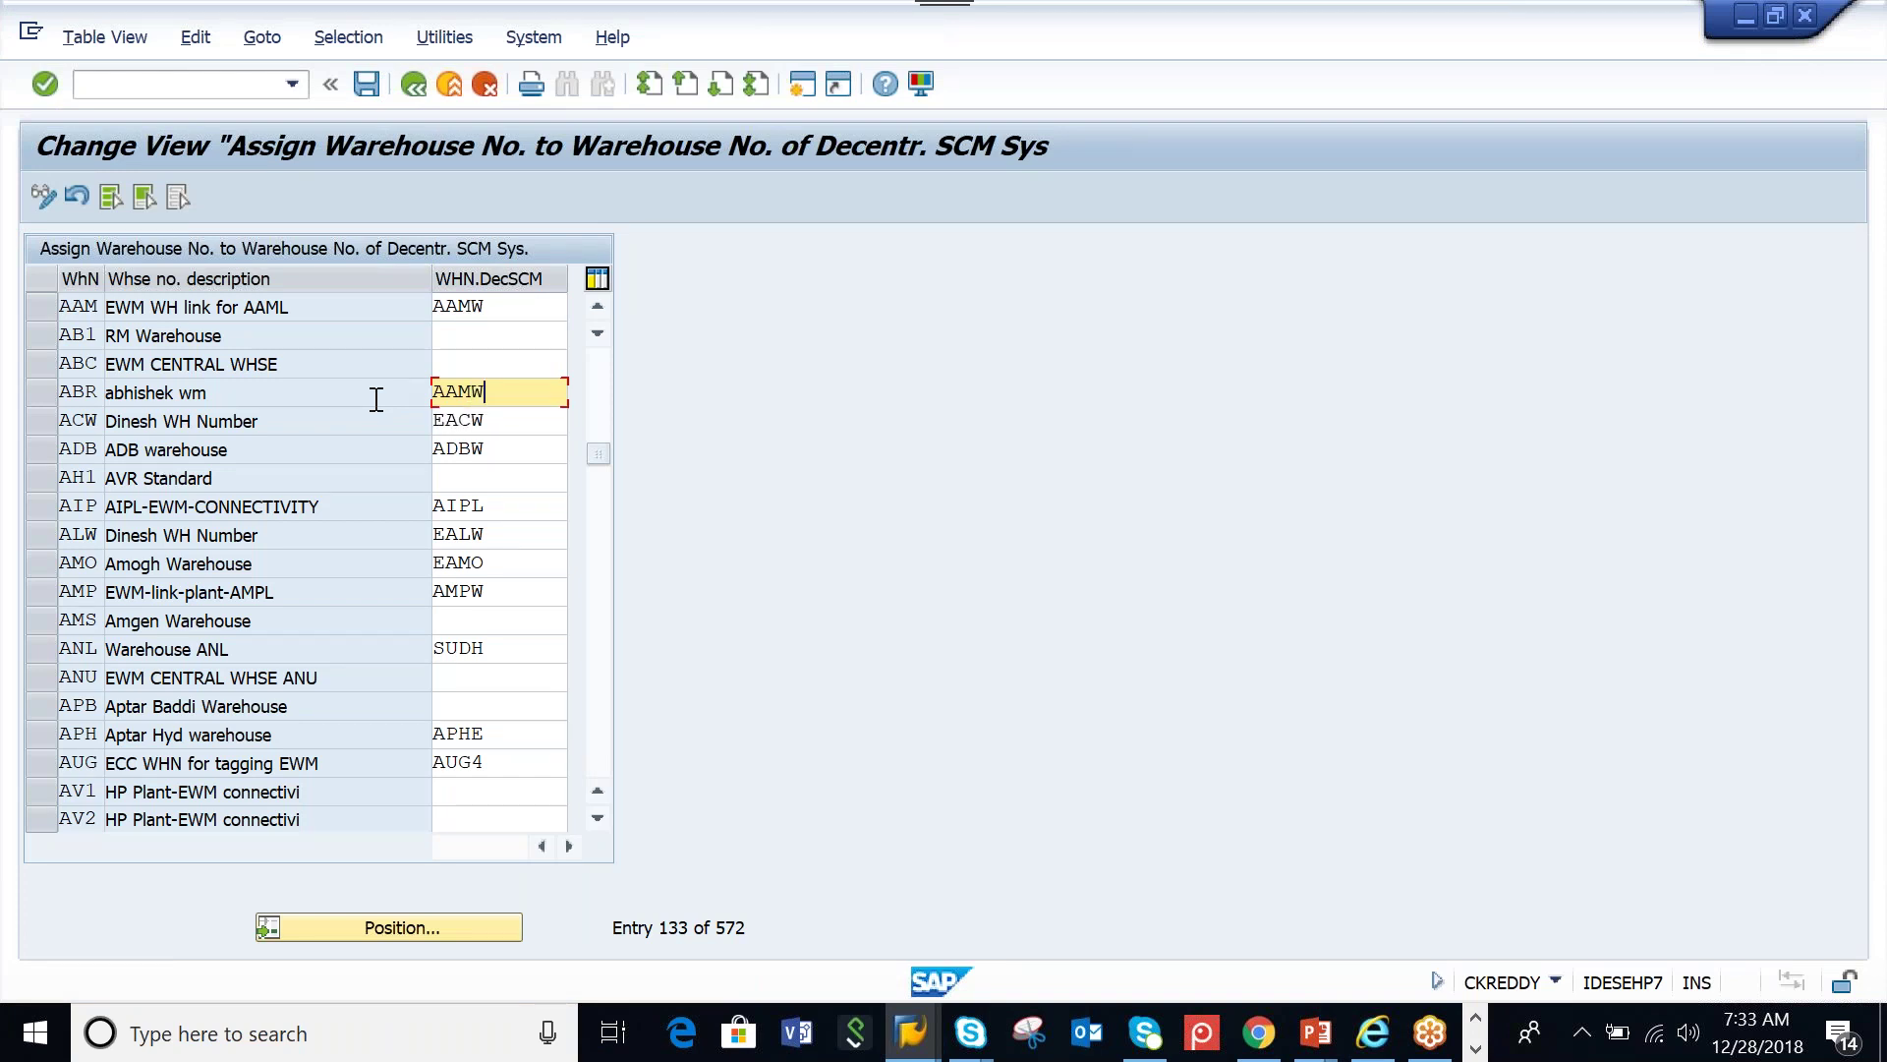
key("Return")
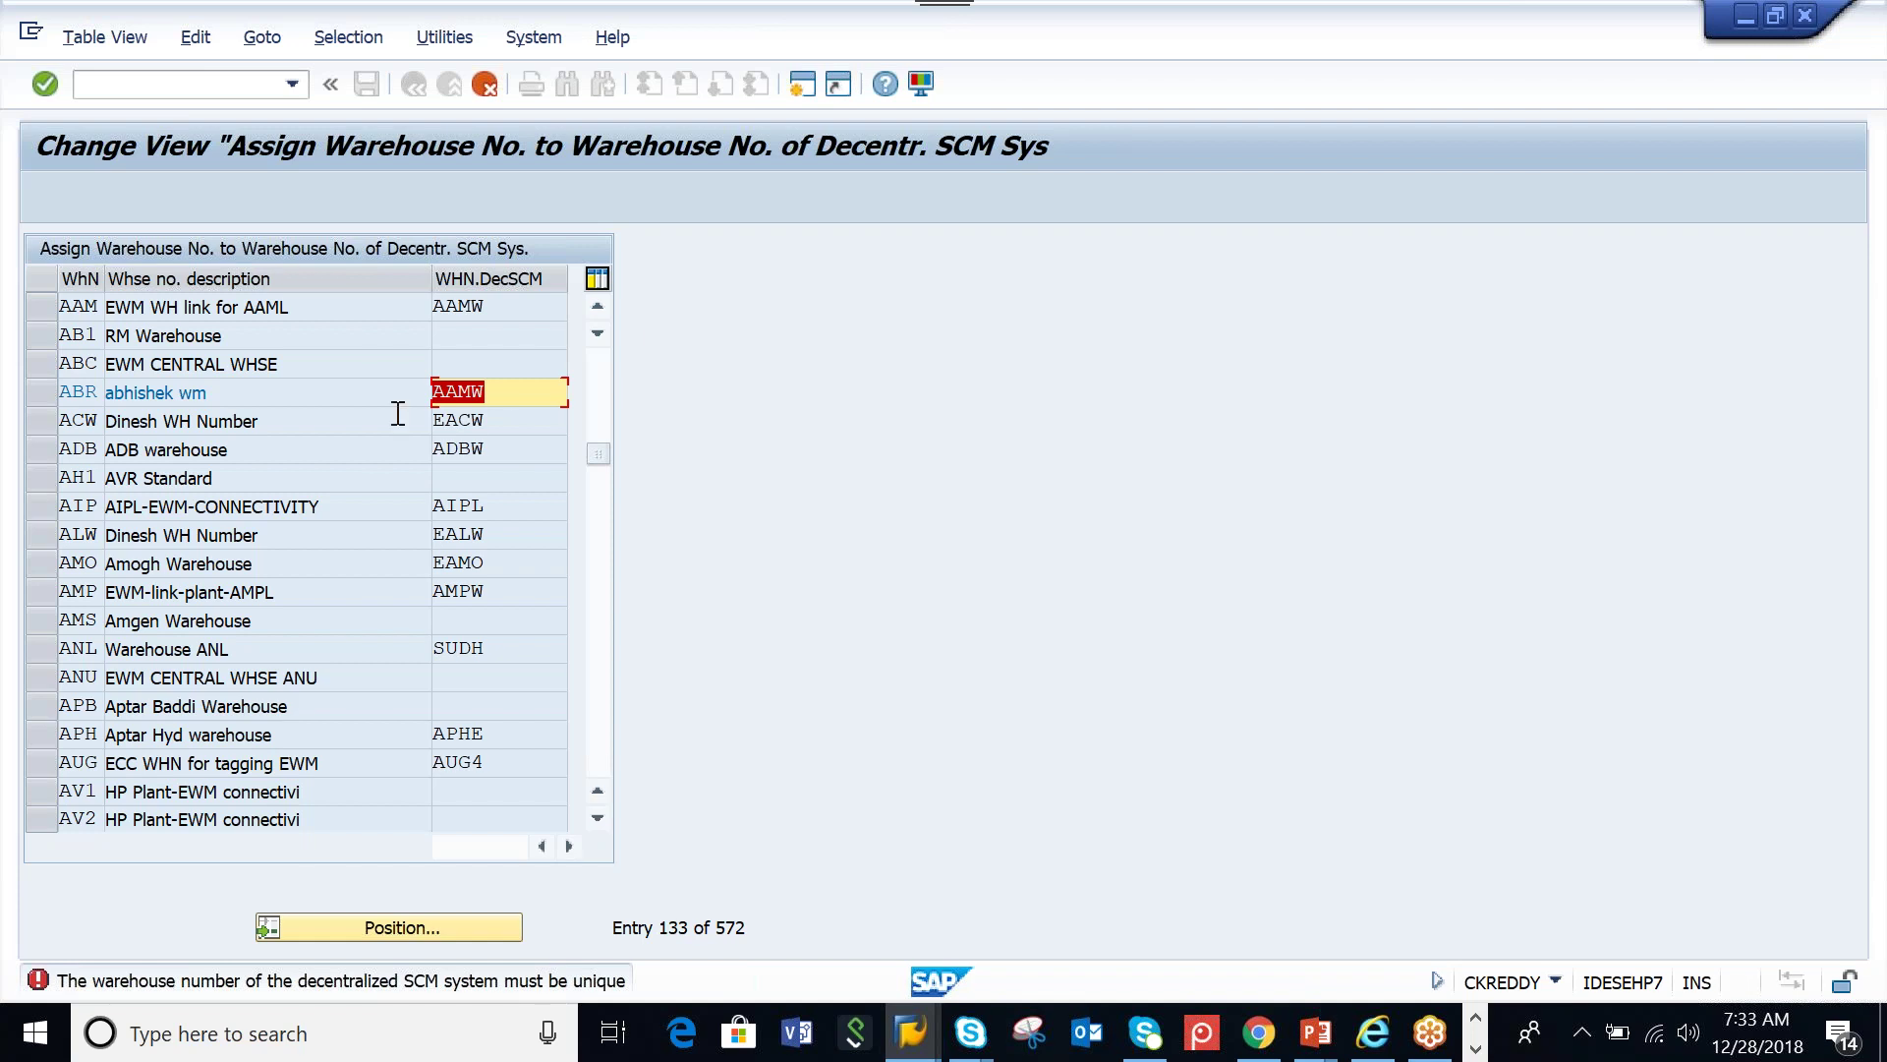
left_click(490, 92)
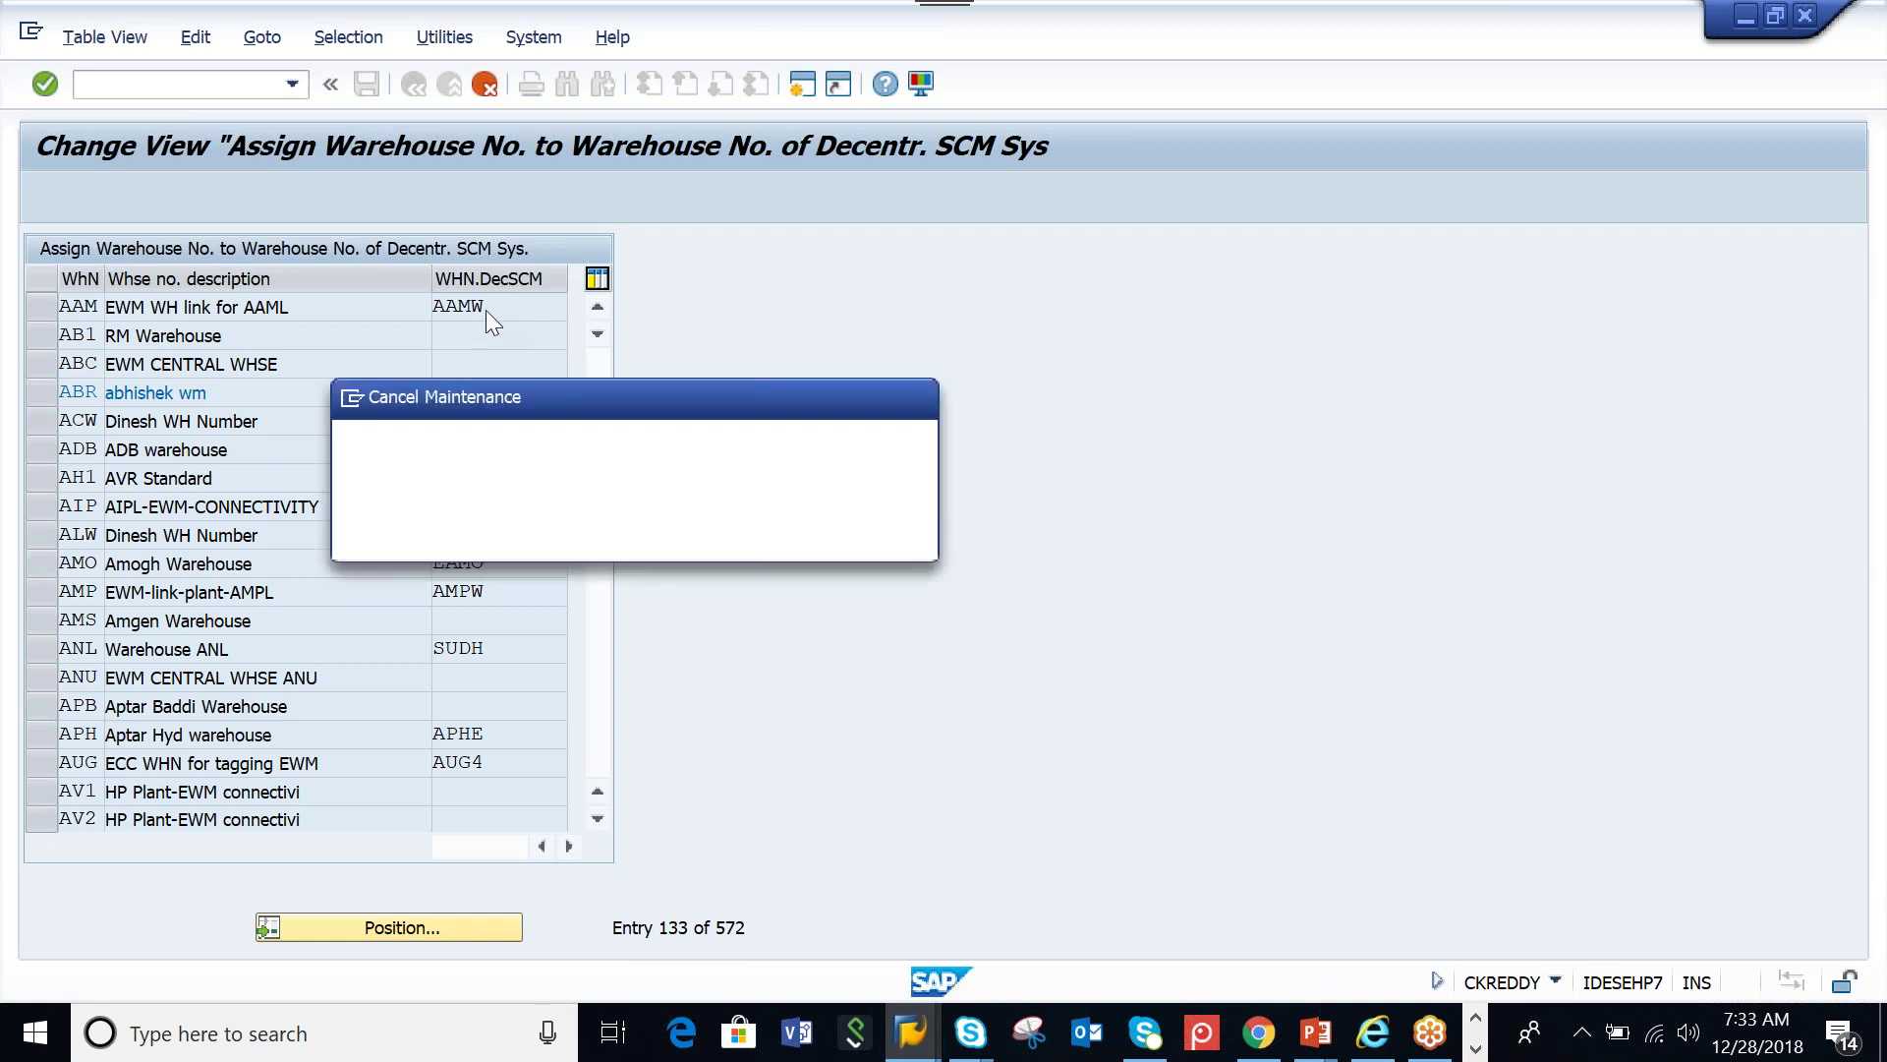
left_click(511, 542)
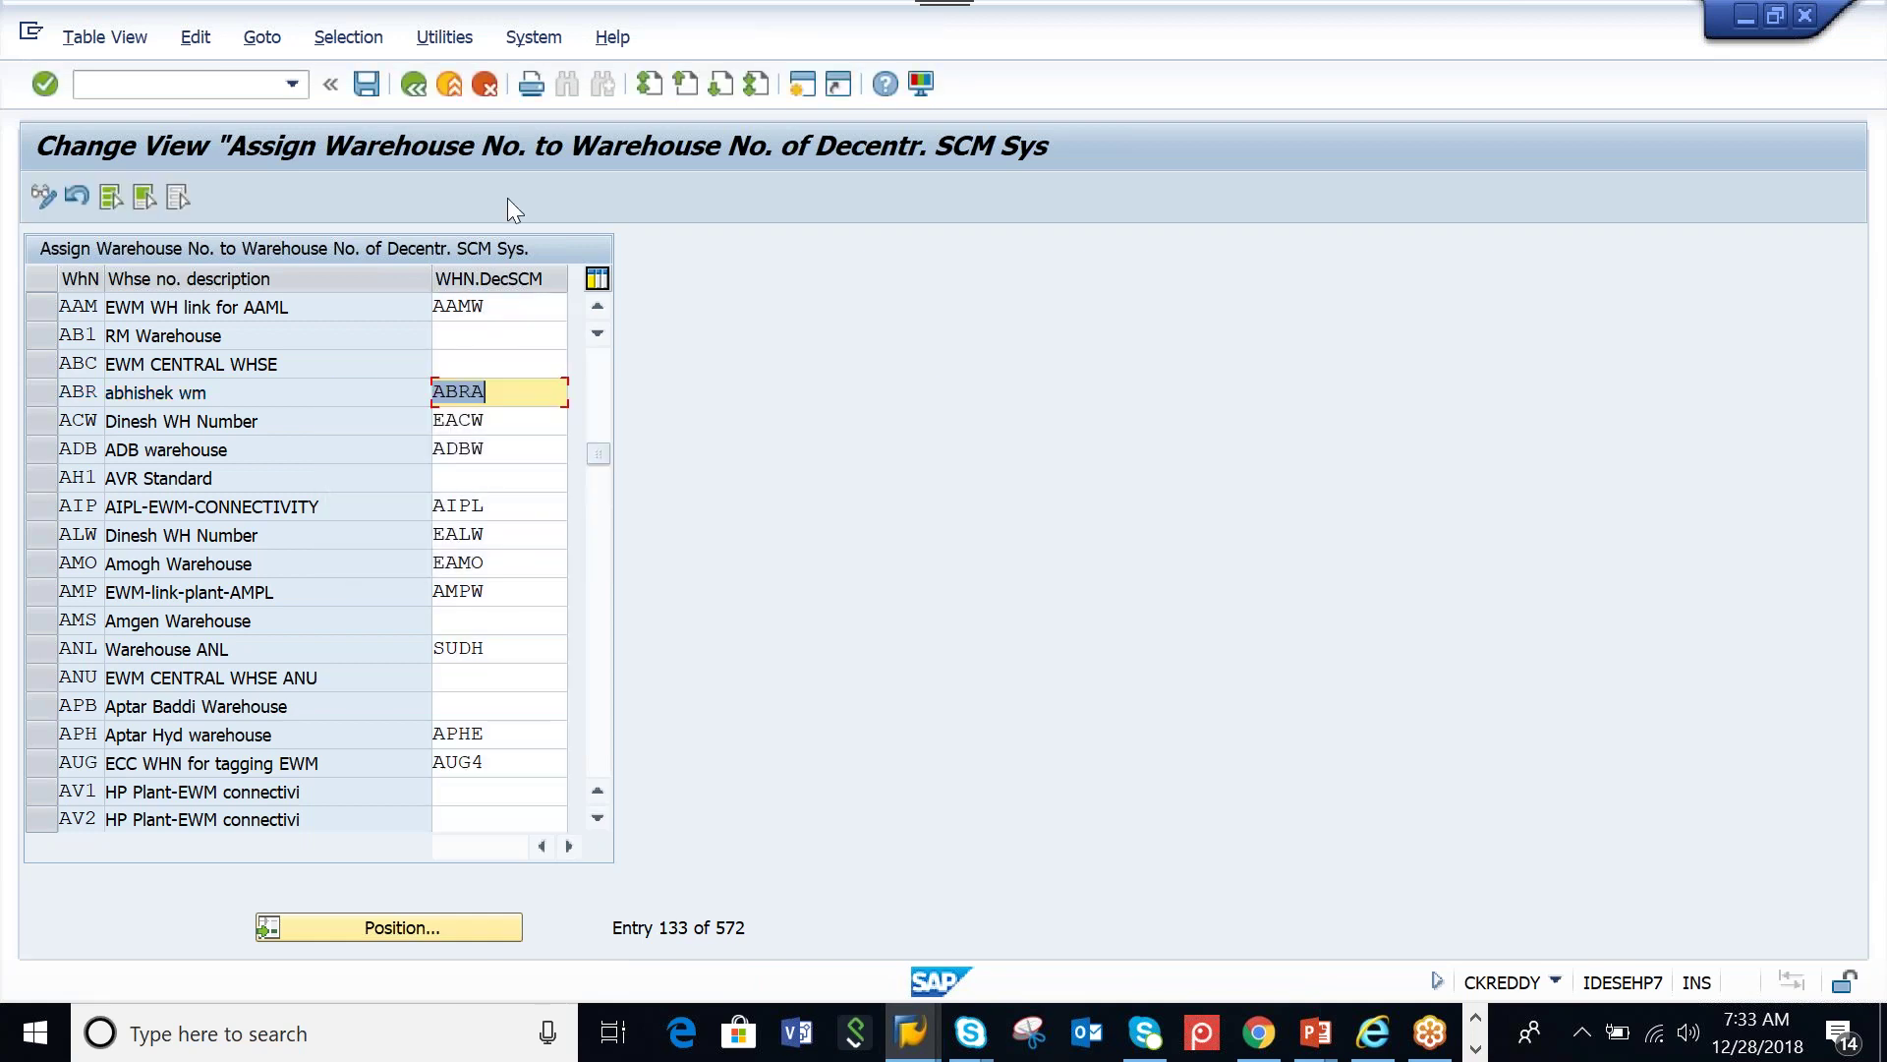
Leave the table saving under the customizing request, exit the IMG and log off SAP
left_click(411, 86)
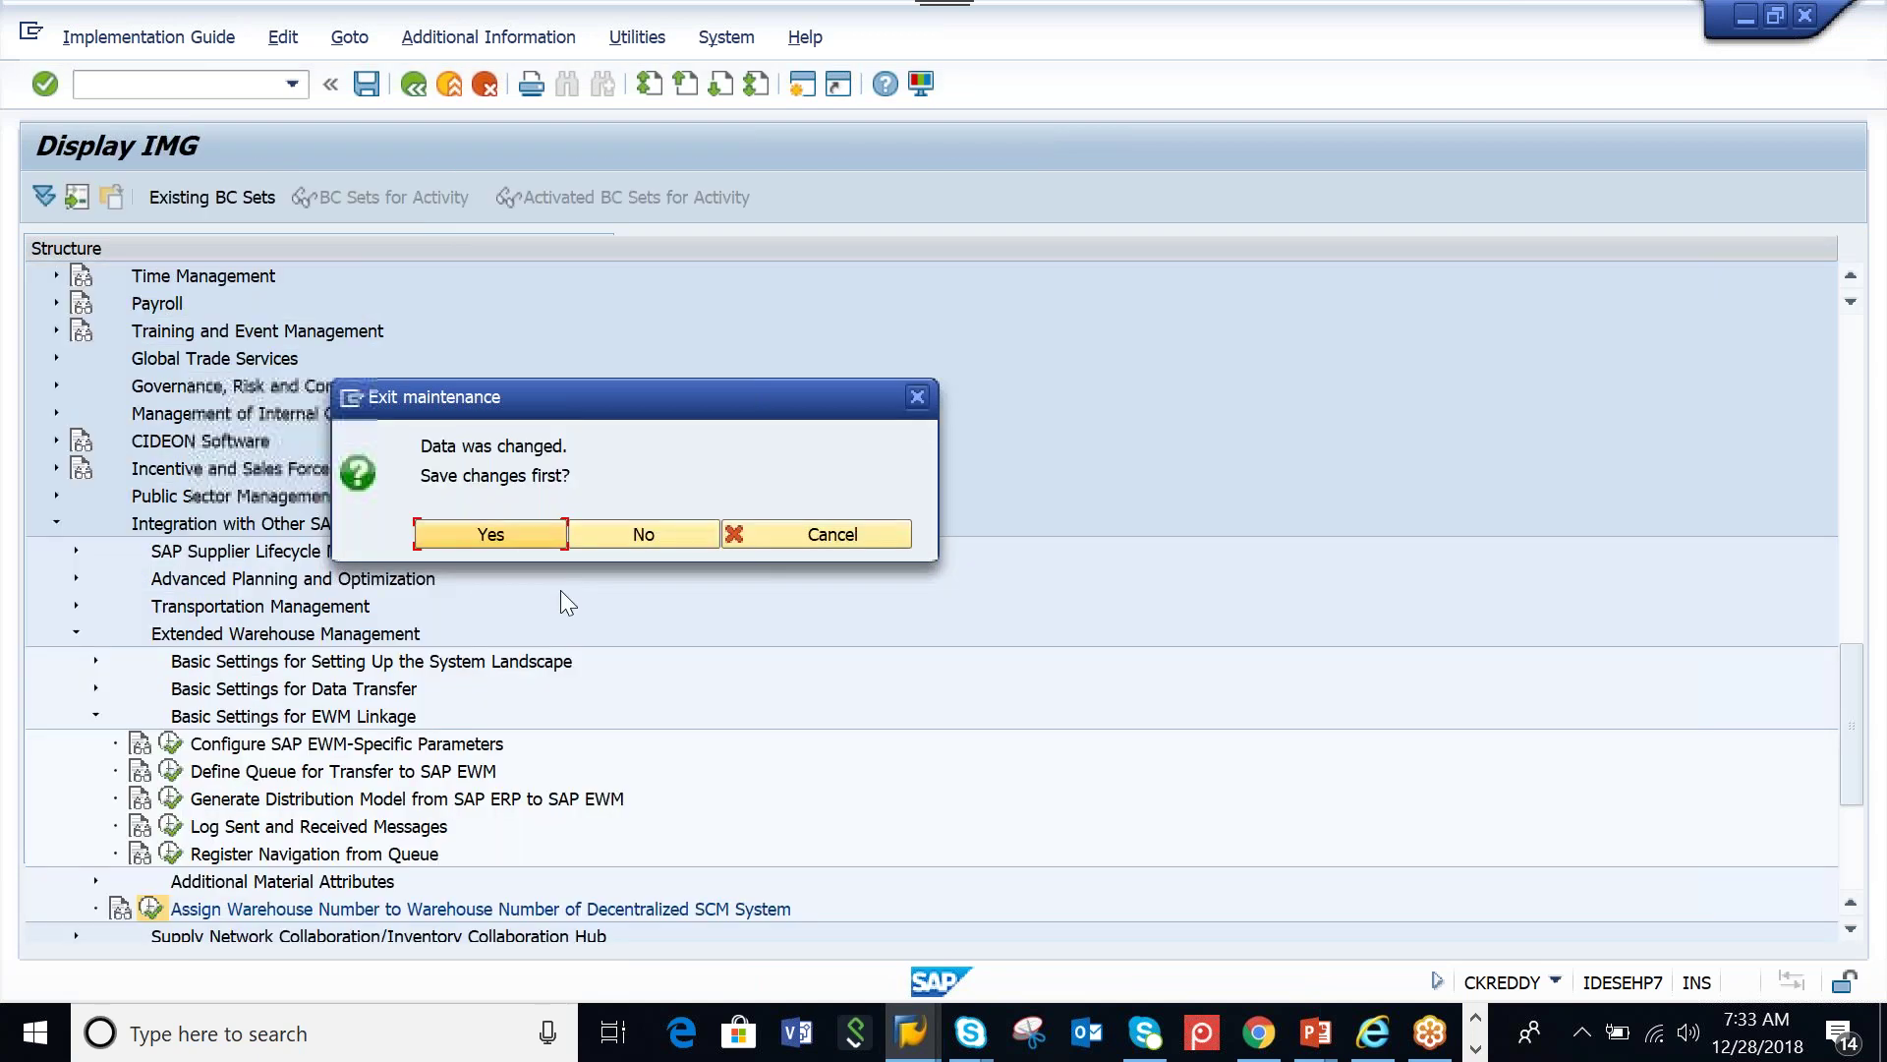
left_click(523, 536)
left_click(604, 497)
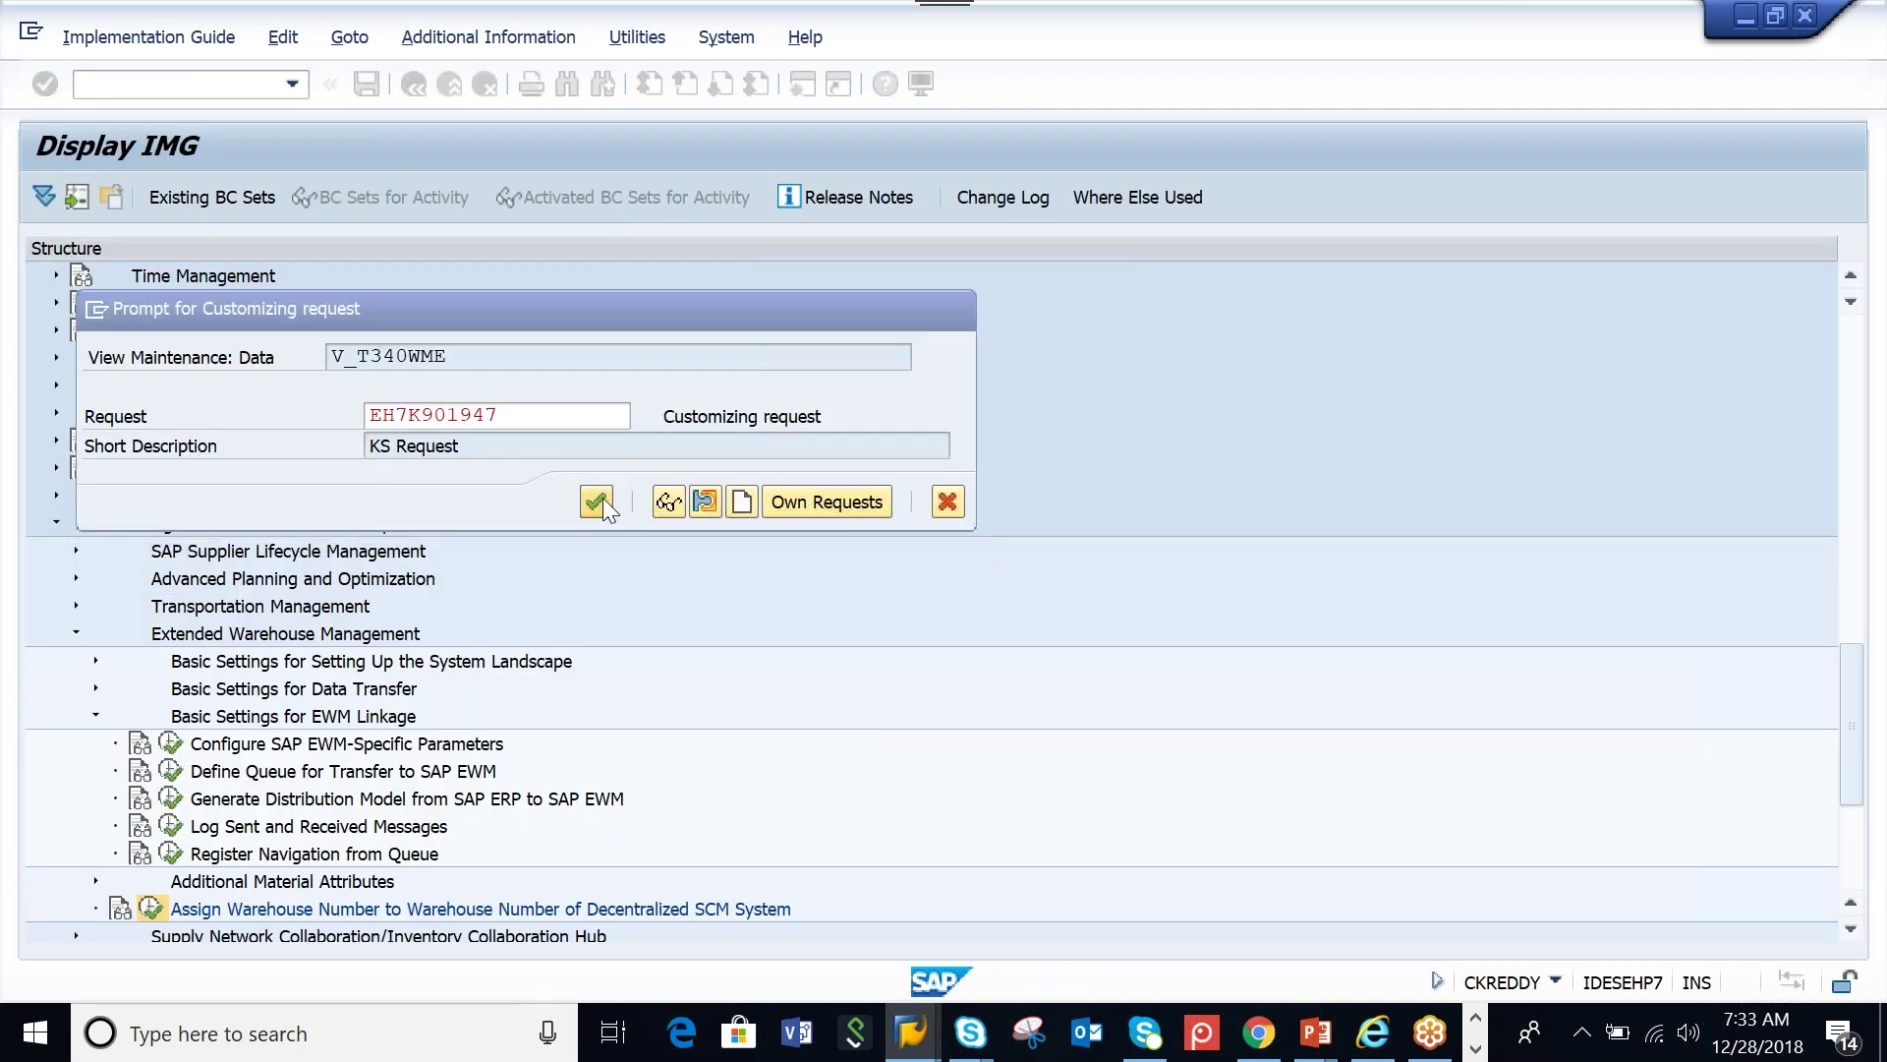
left_click(412, 84)
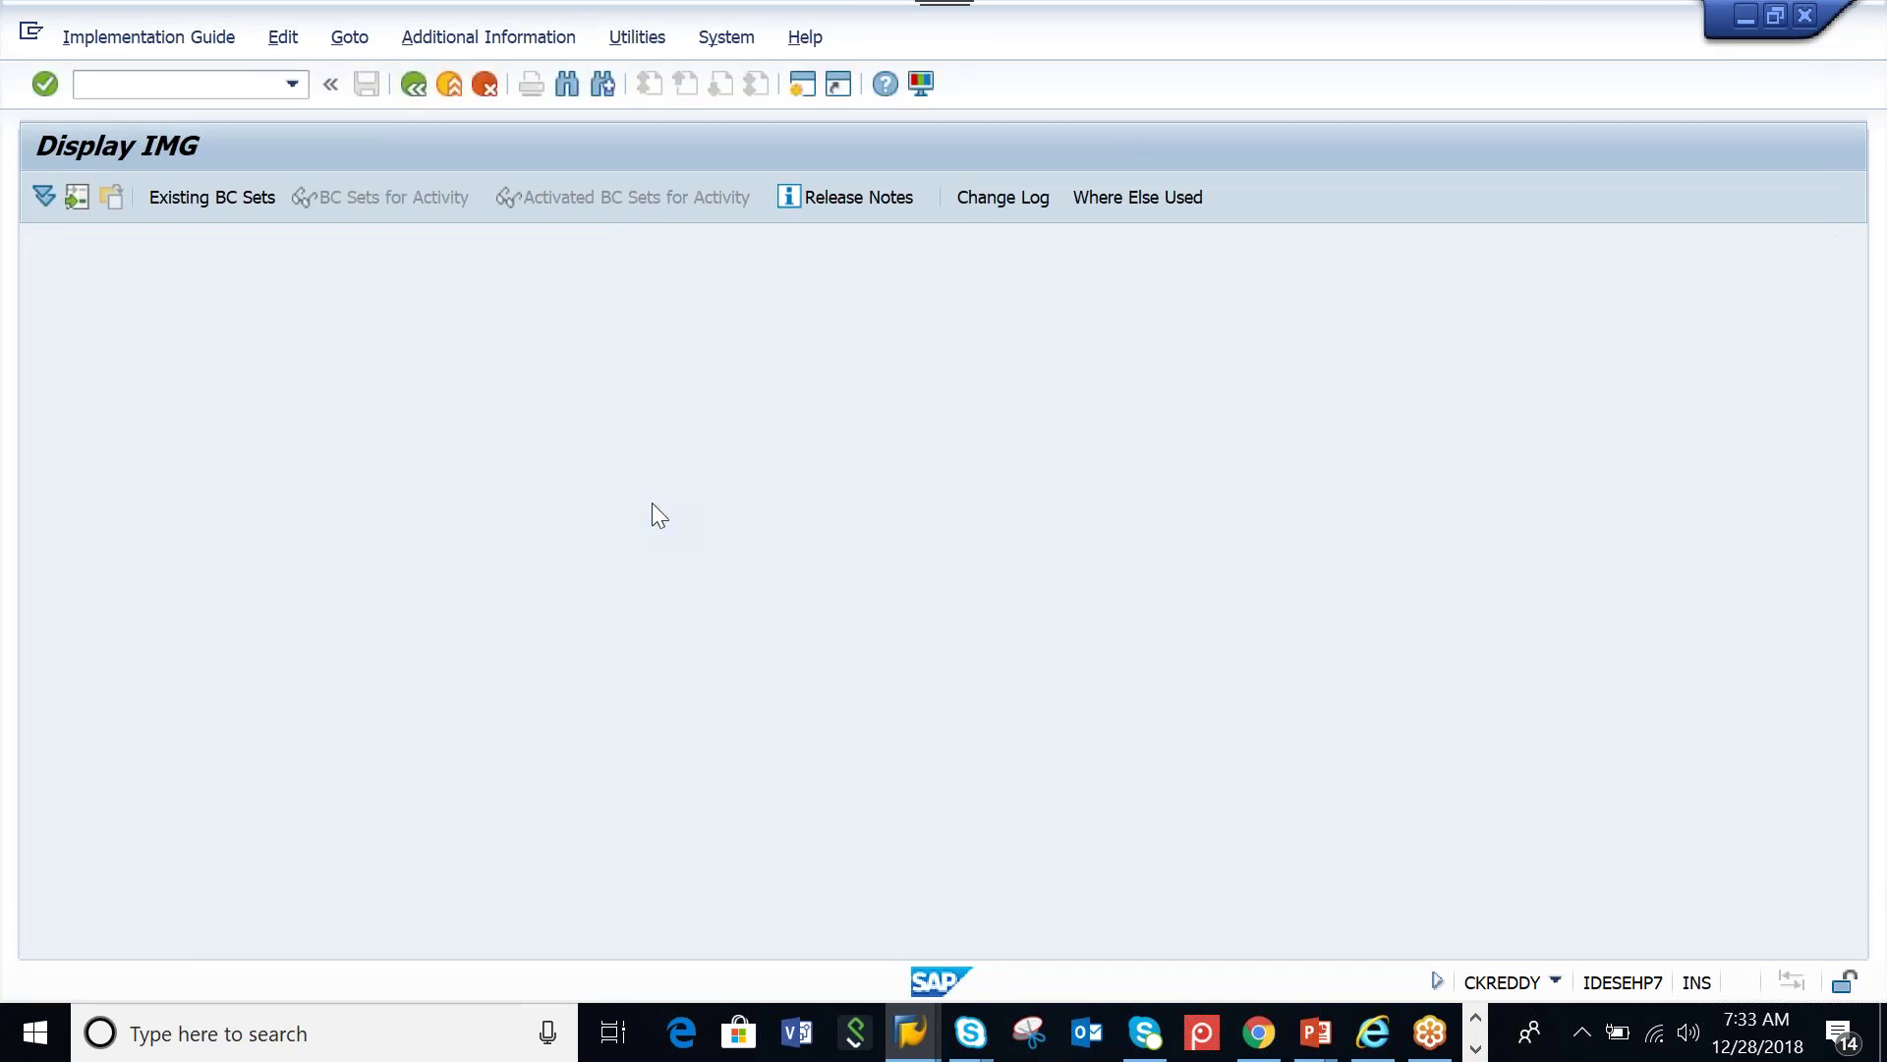
left_click(482, 38)
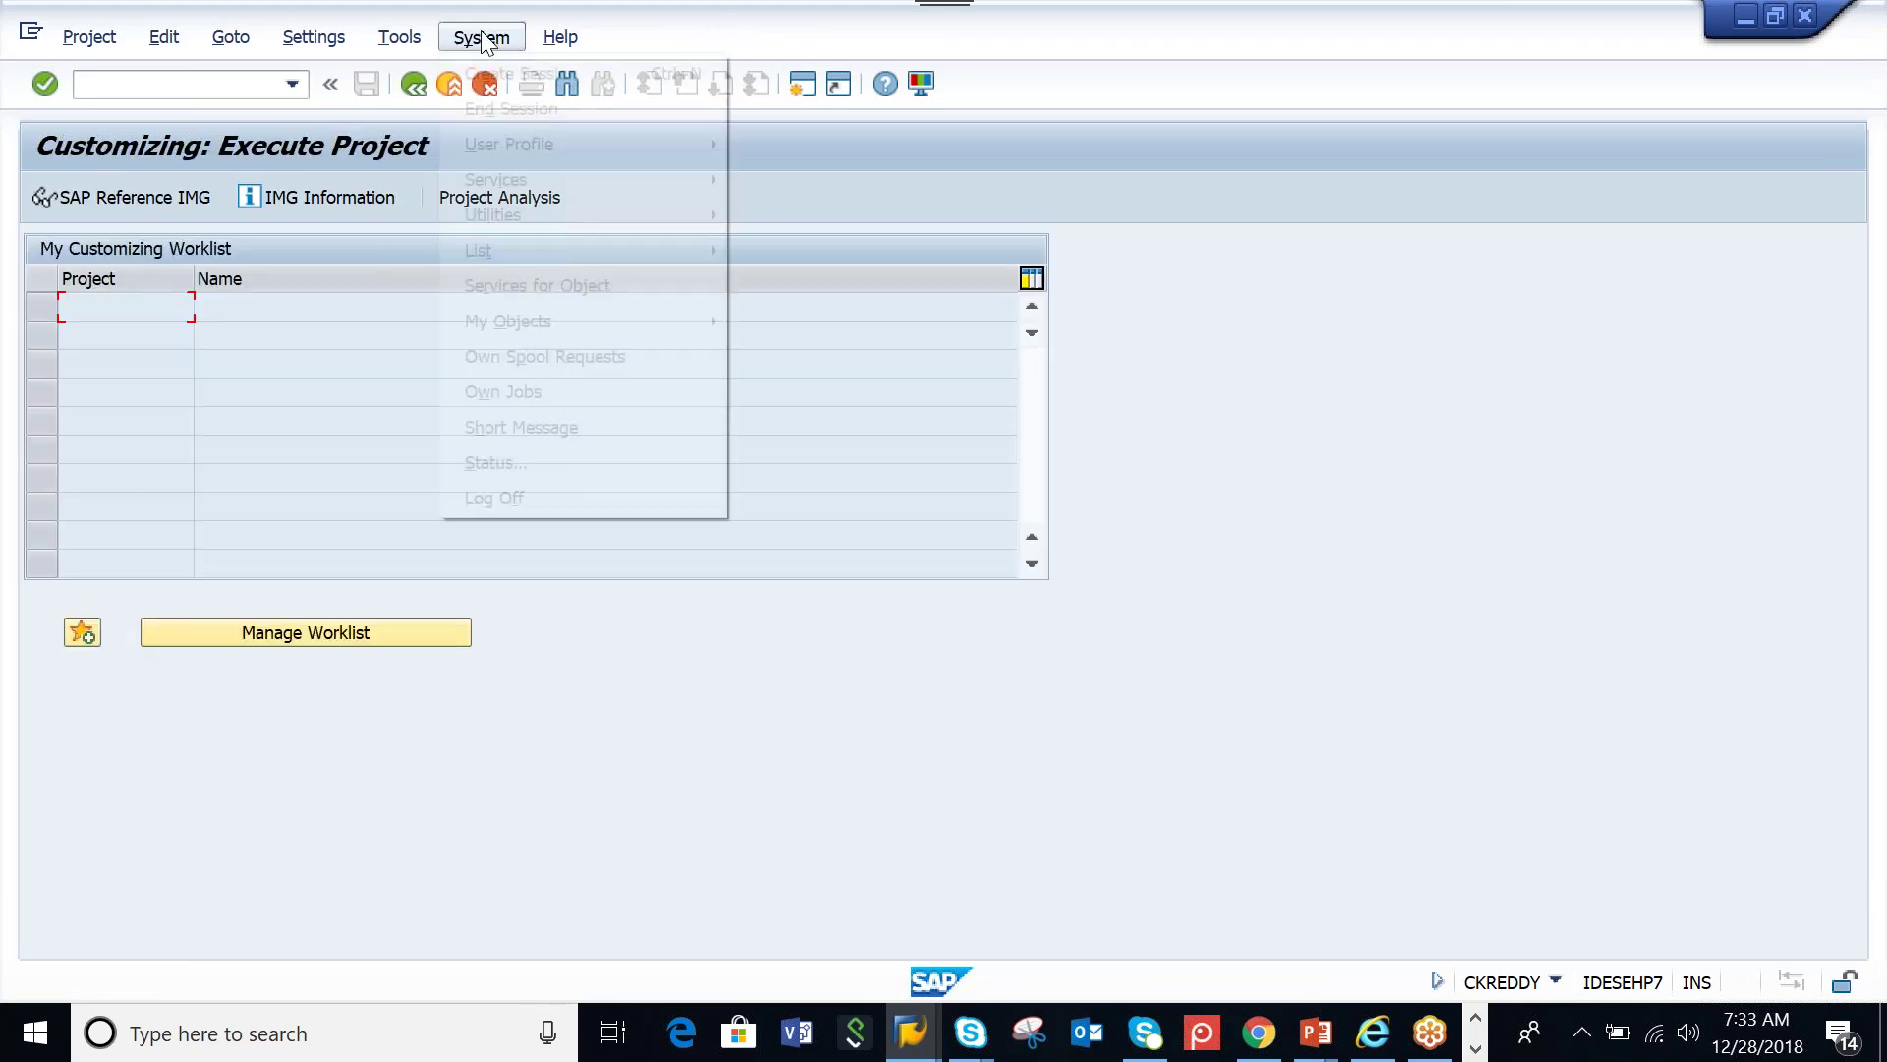
left_click(499, 499)
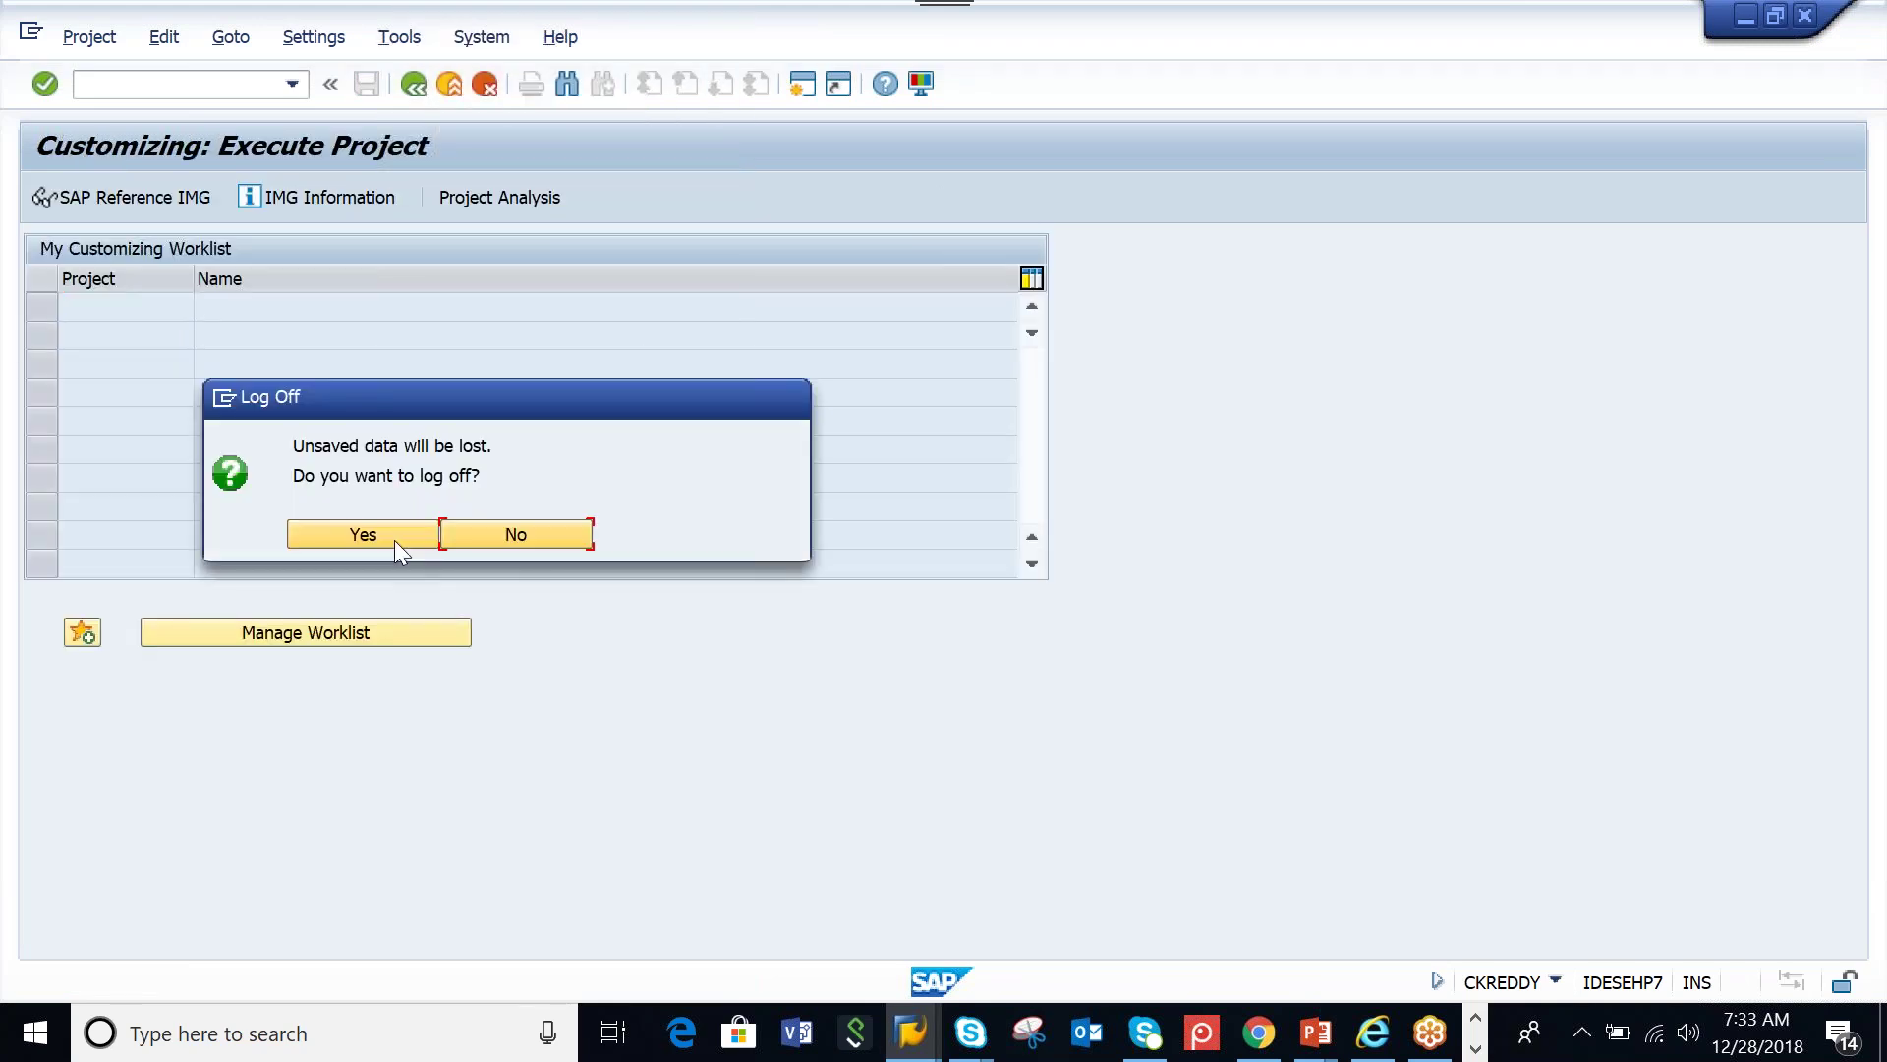
left_click(393, 539)
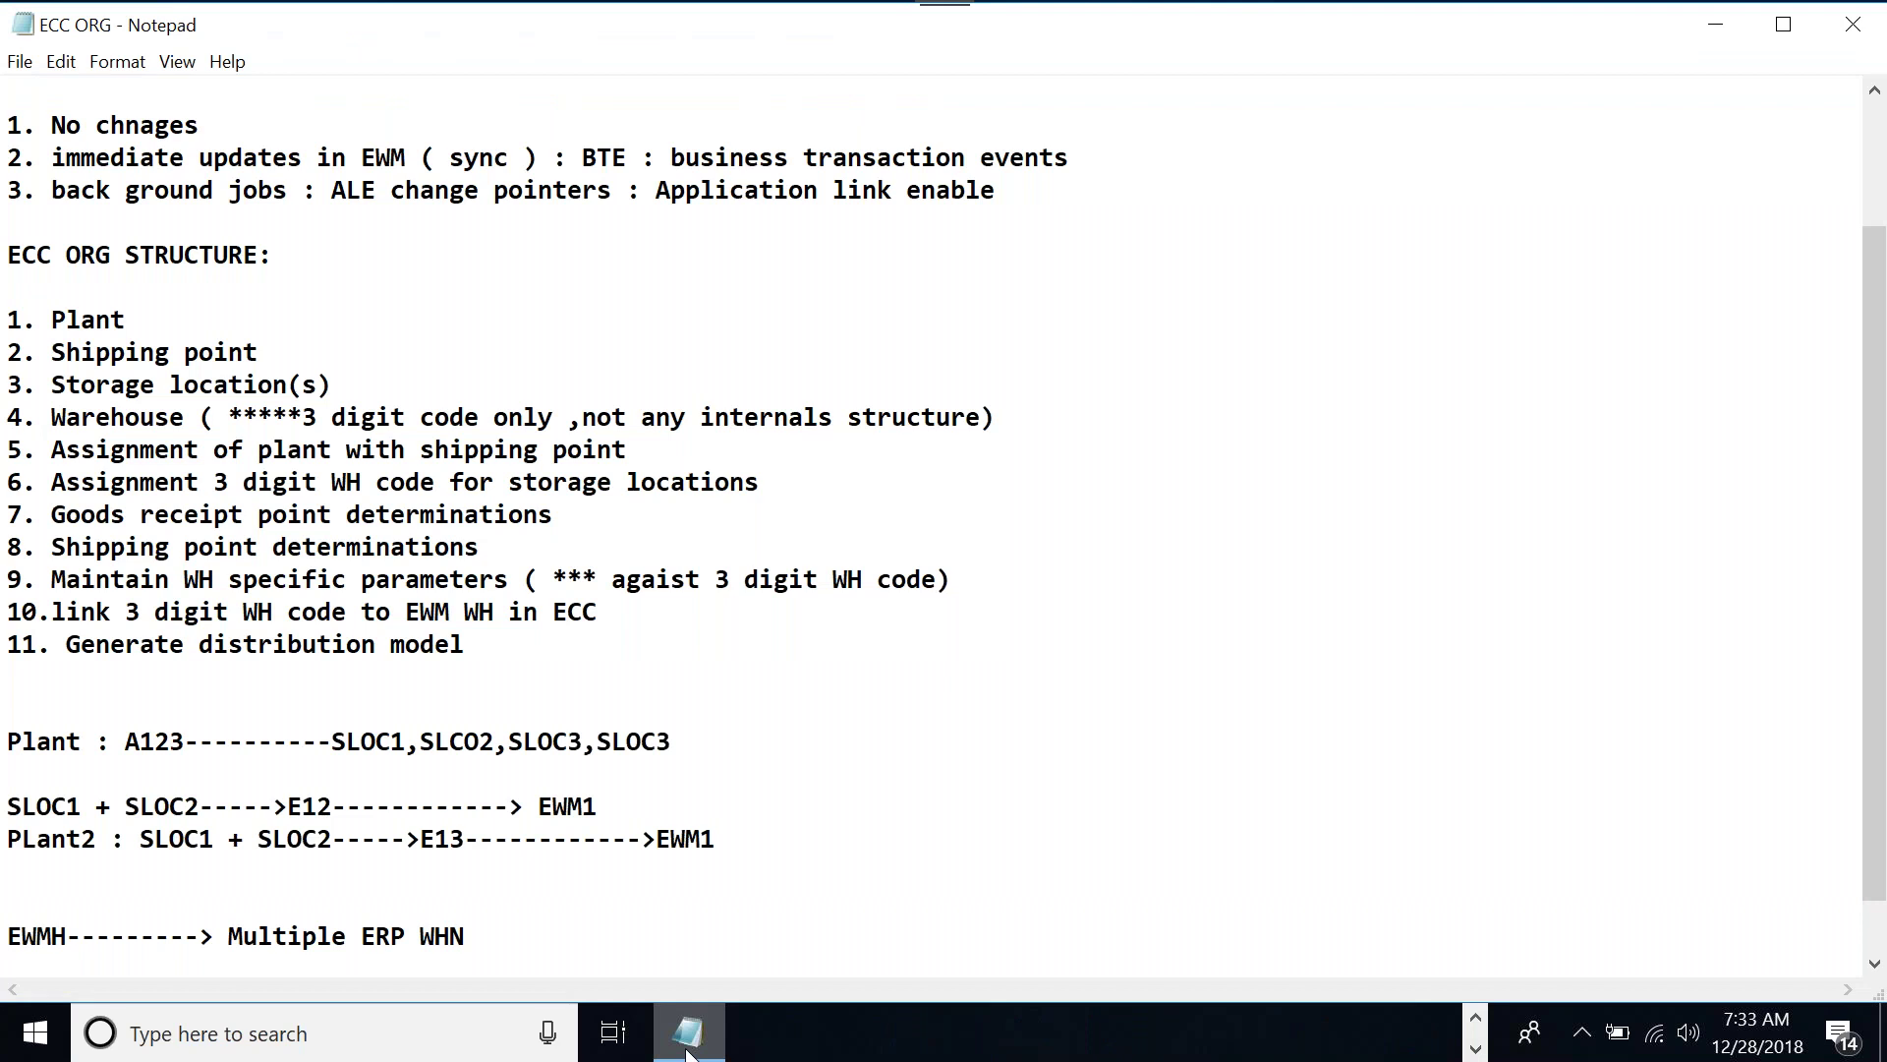
left_click(688, 1052)
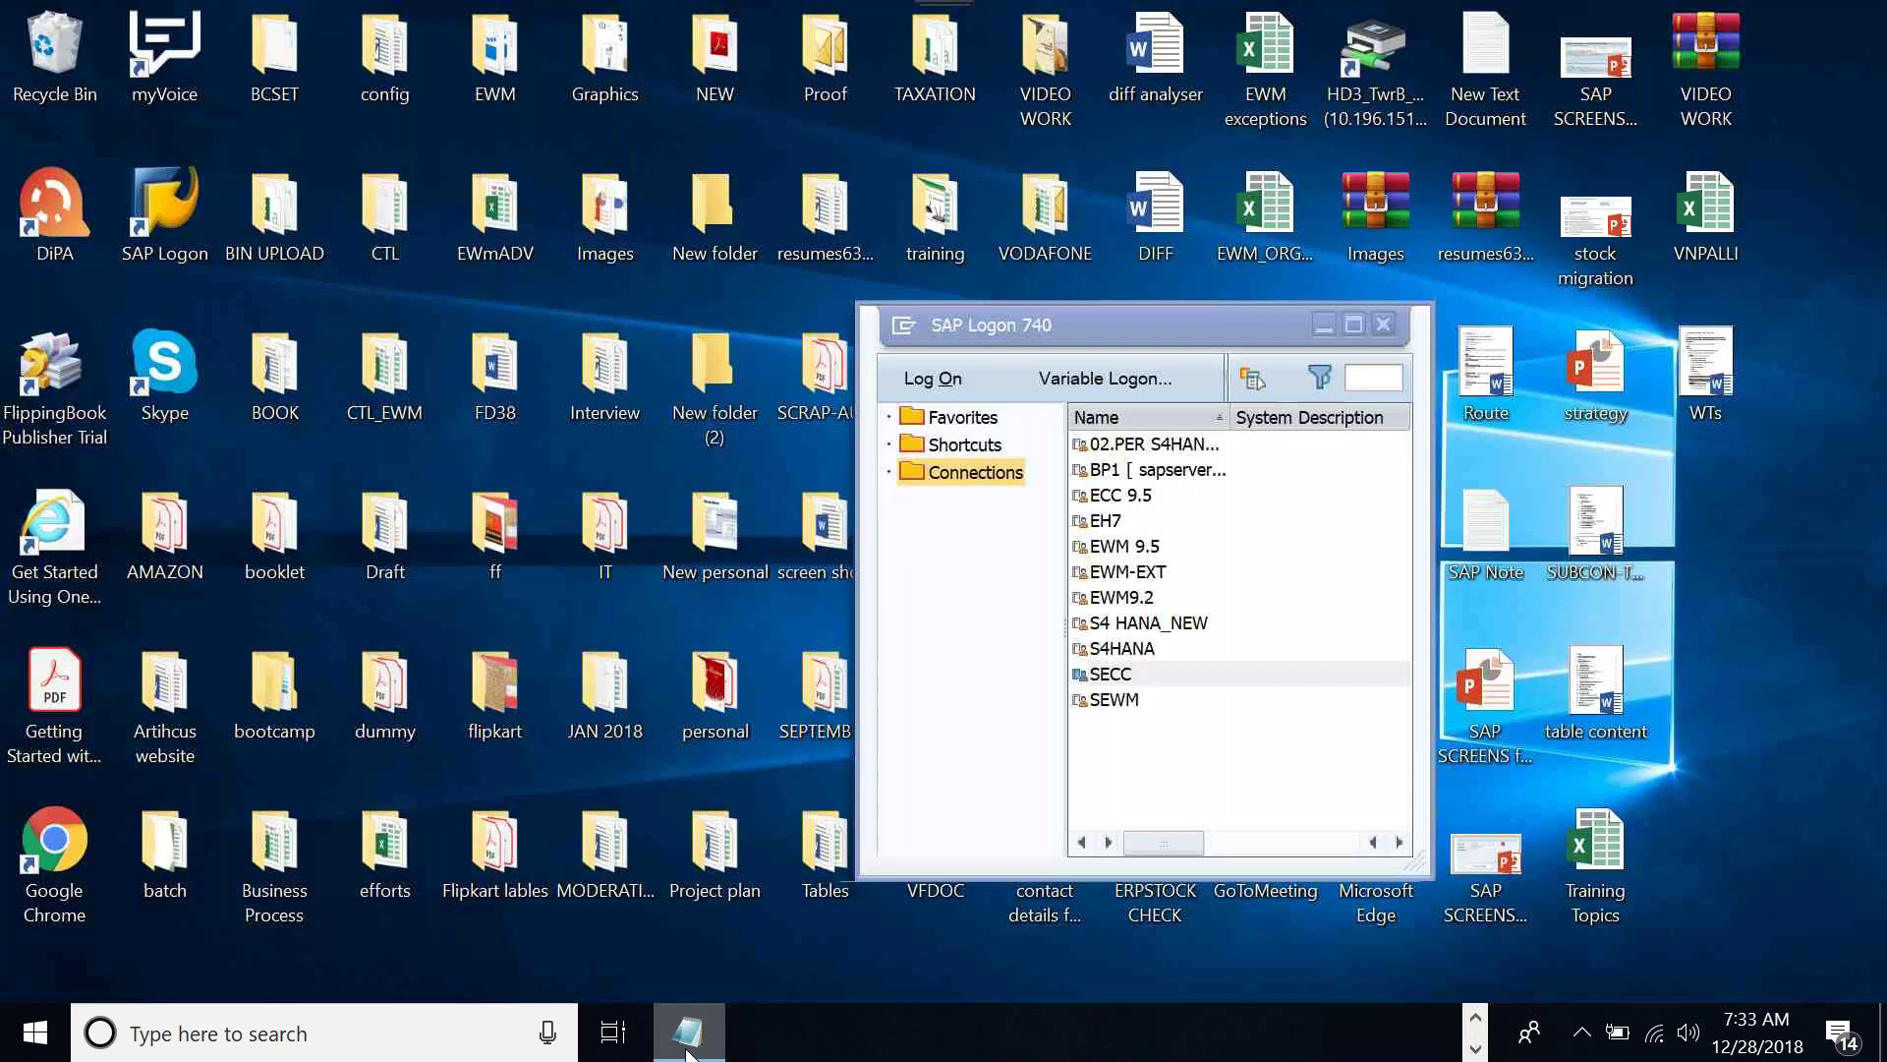
left_click(688, 1047)
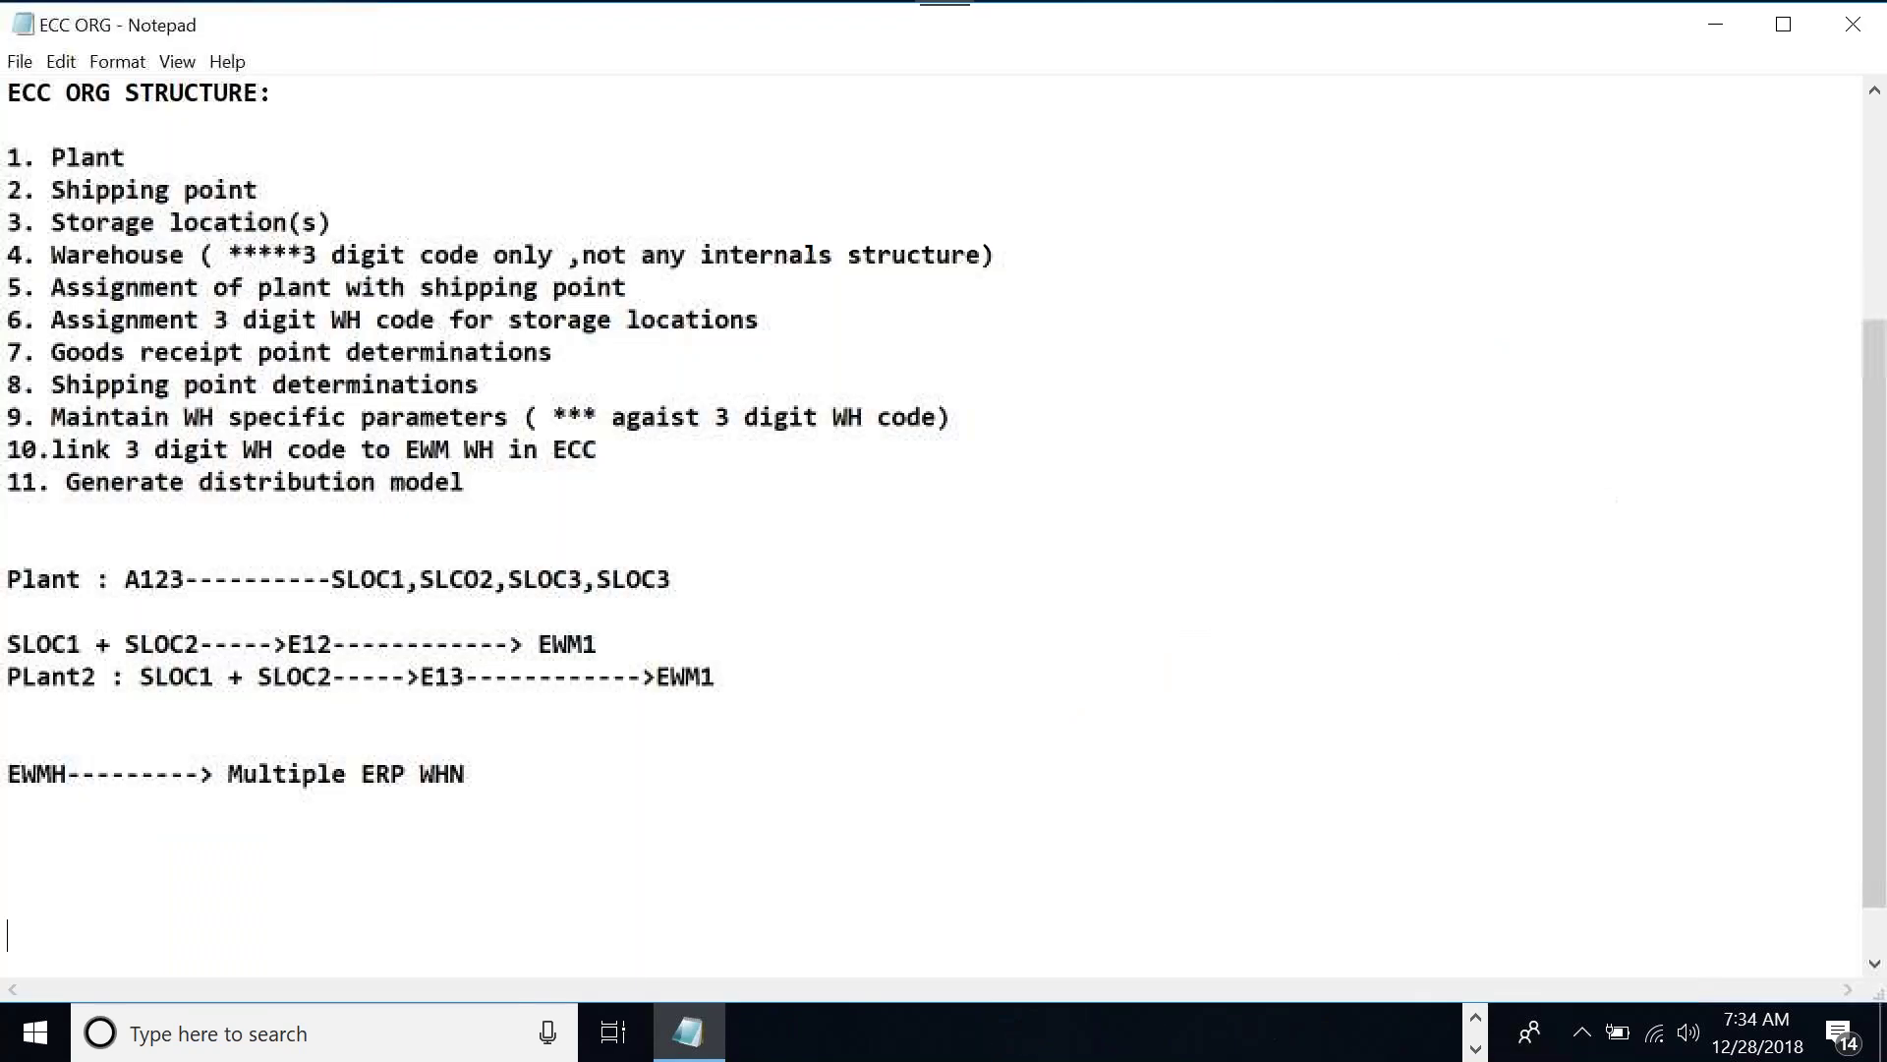
key("Return")
left_click(1476, 1019)
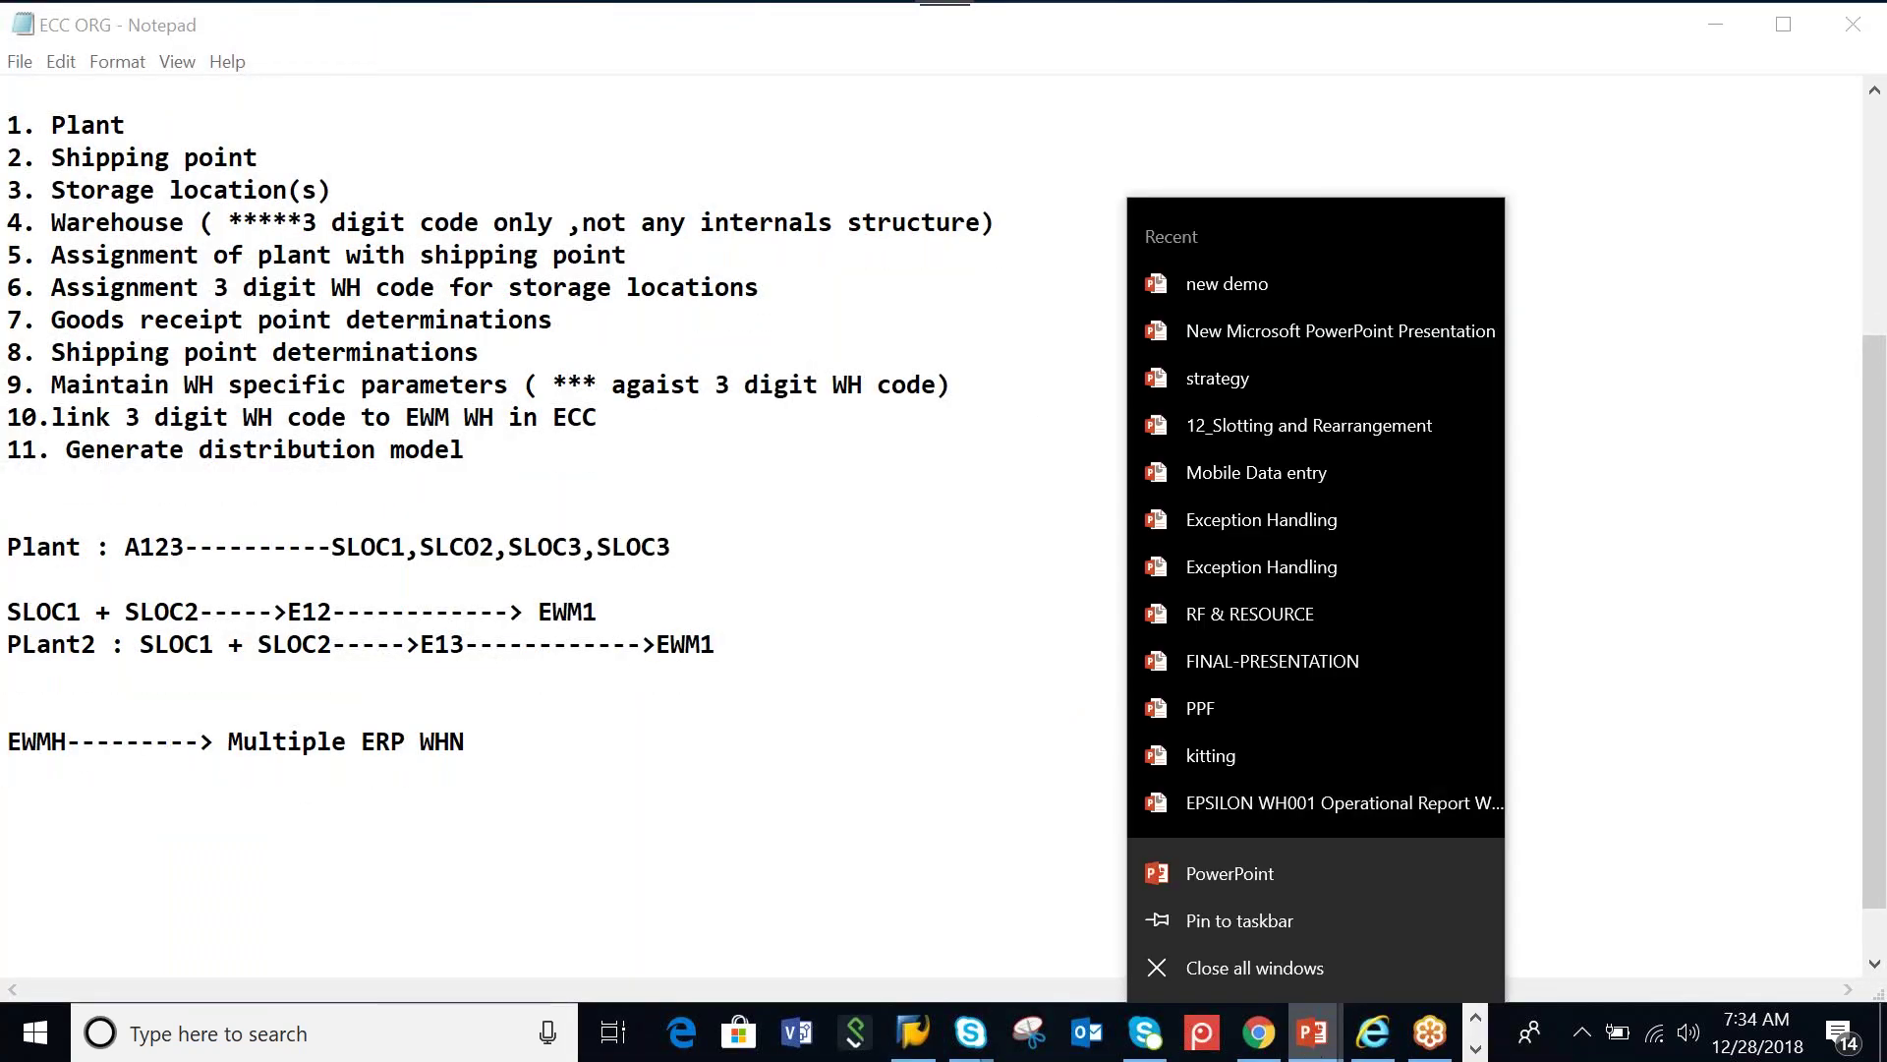
left_click(1266, 285)
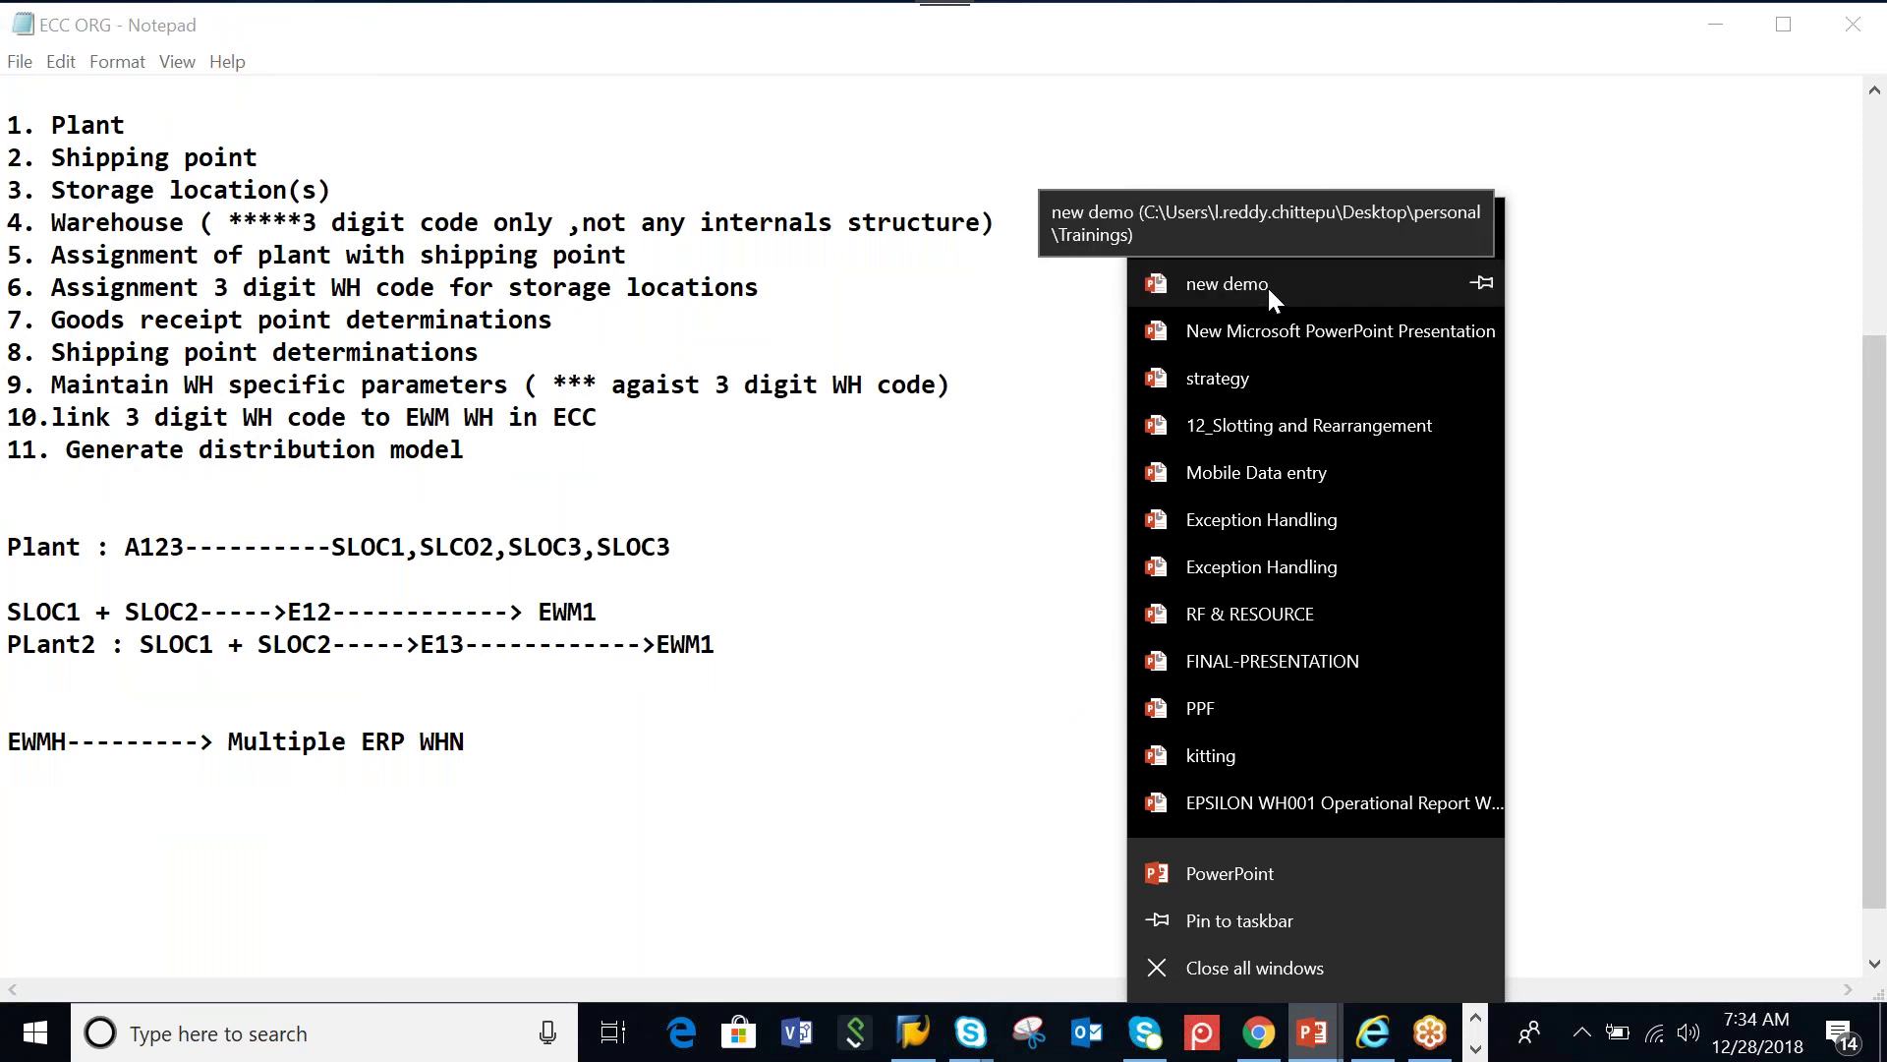
left_click(1642, 474)
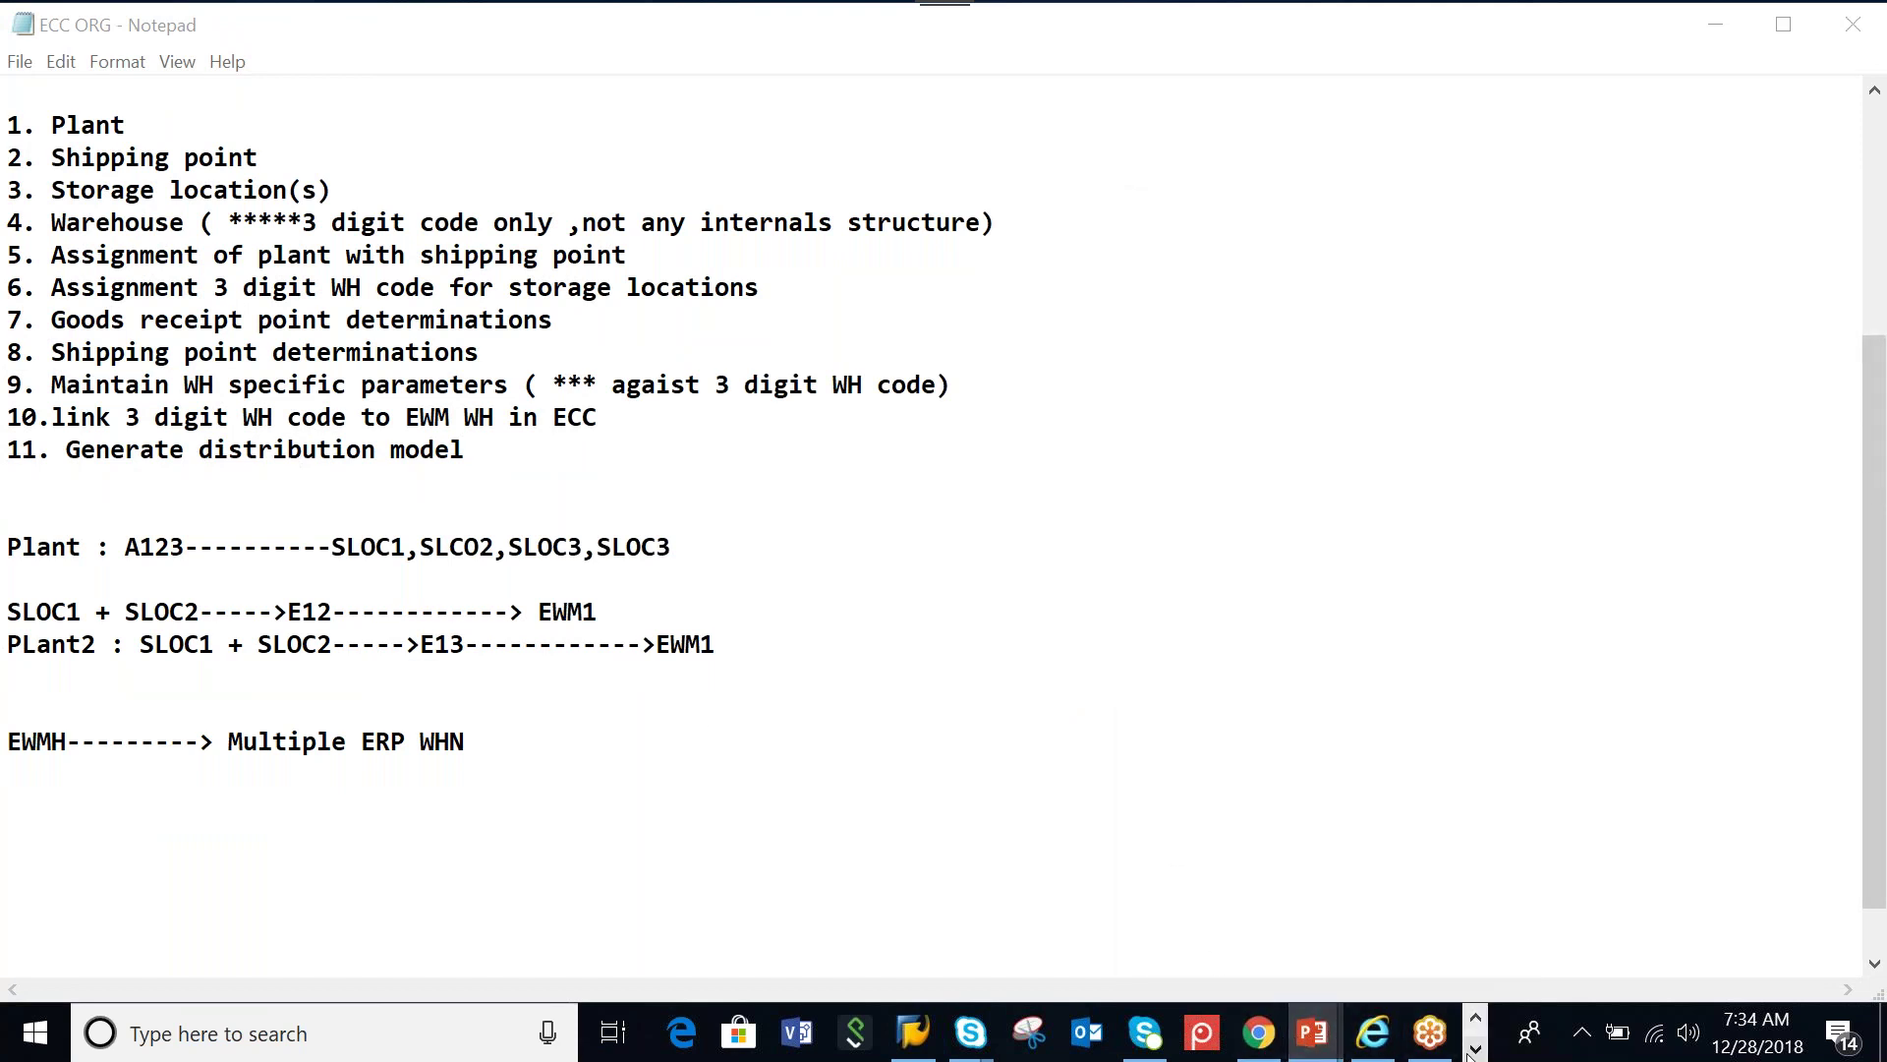
Open new demo.pptx, close Document Recovery and present slide 4, Warehouse Structure, full-screen
left_click(1333, 1032)
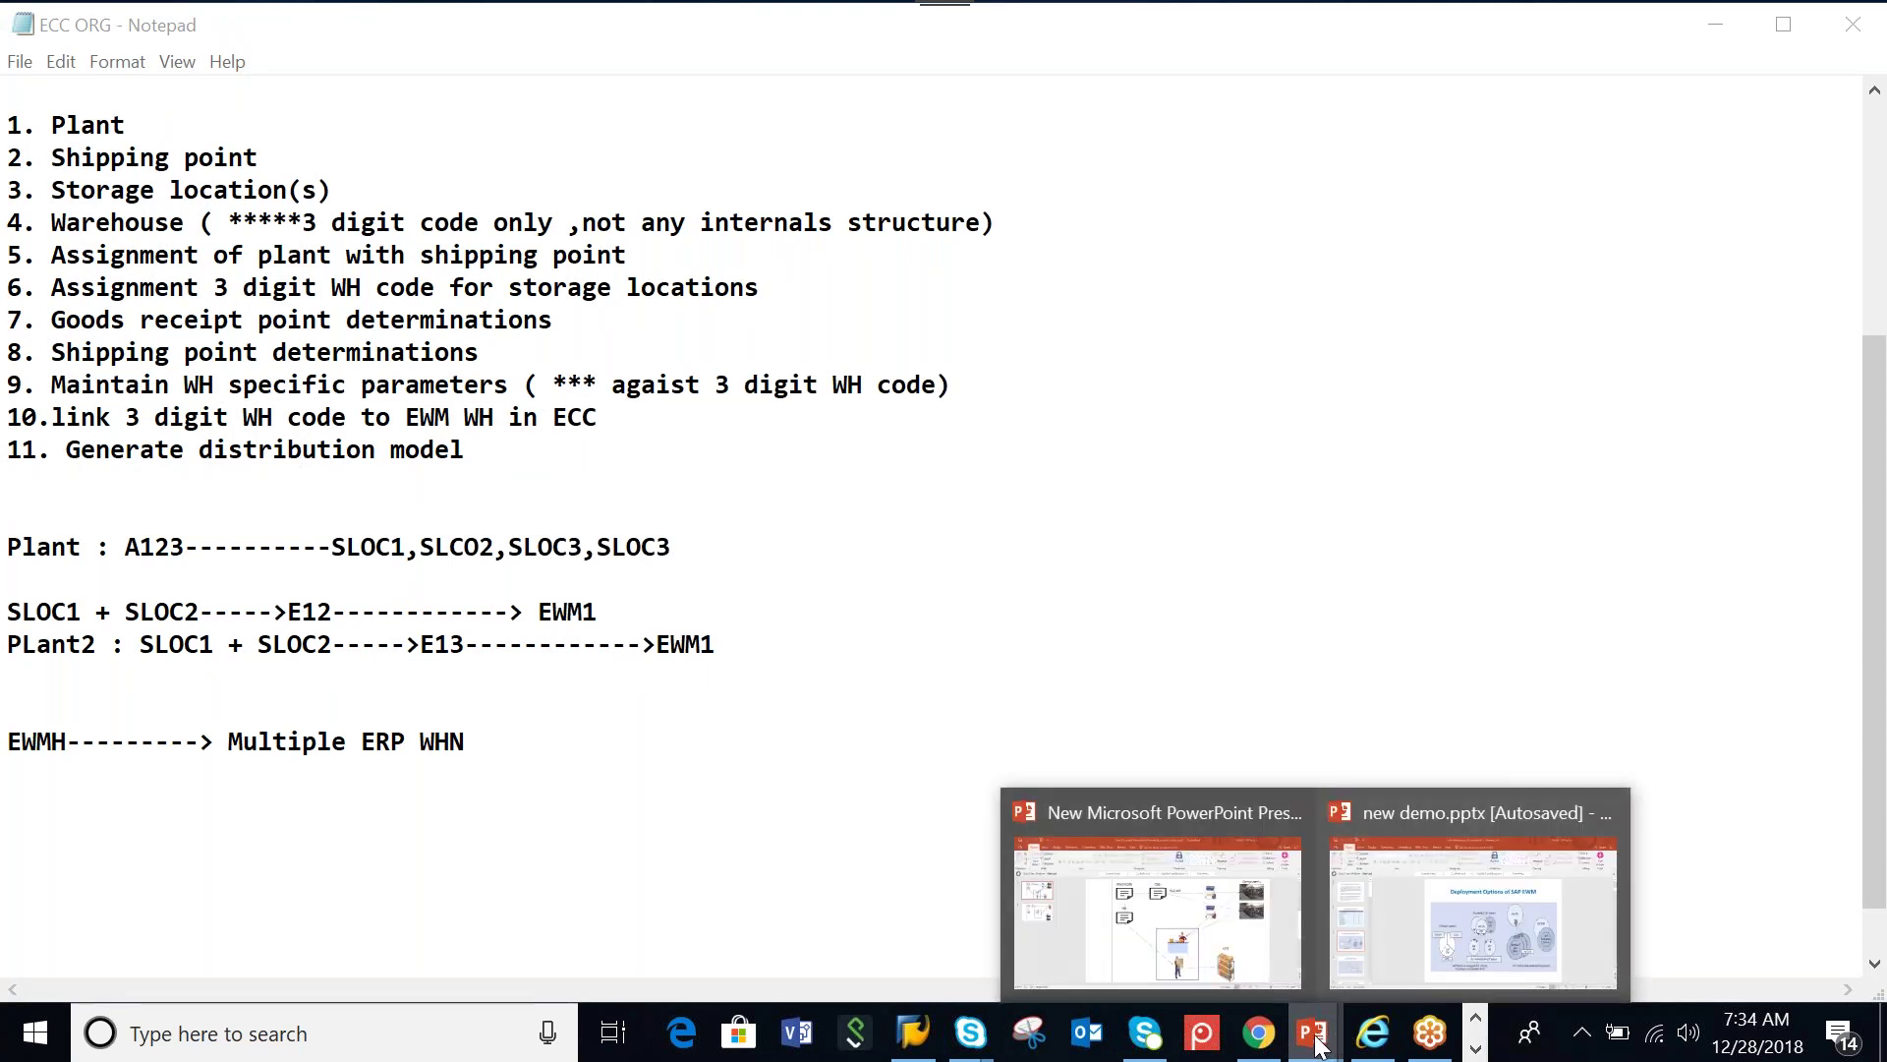
left_click(1469, 938)
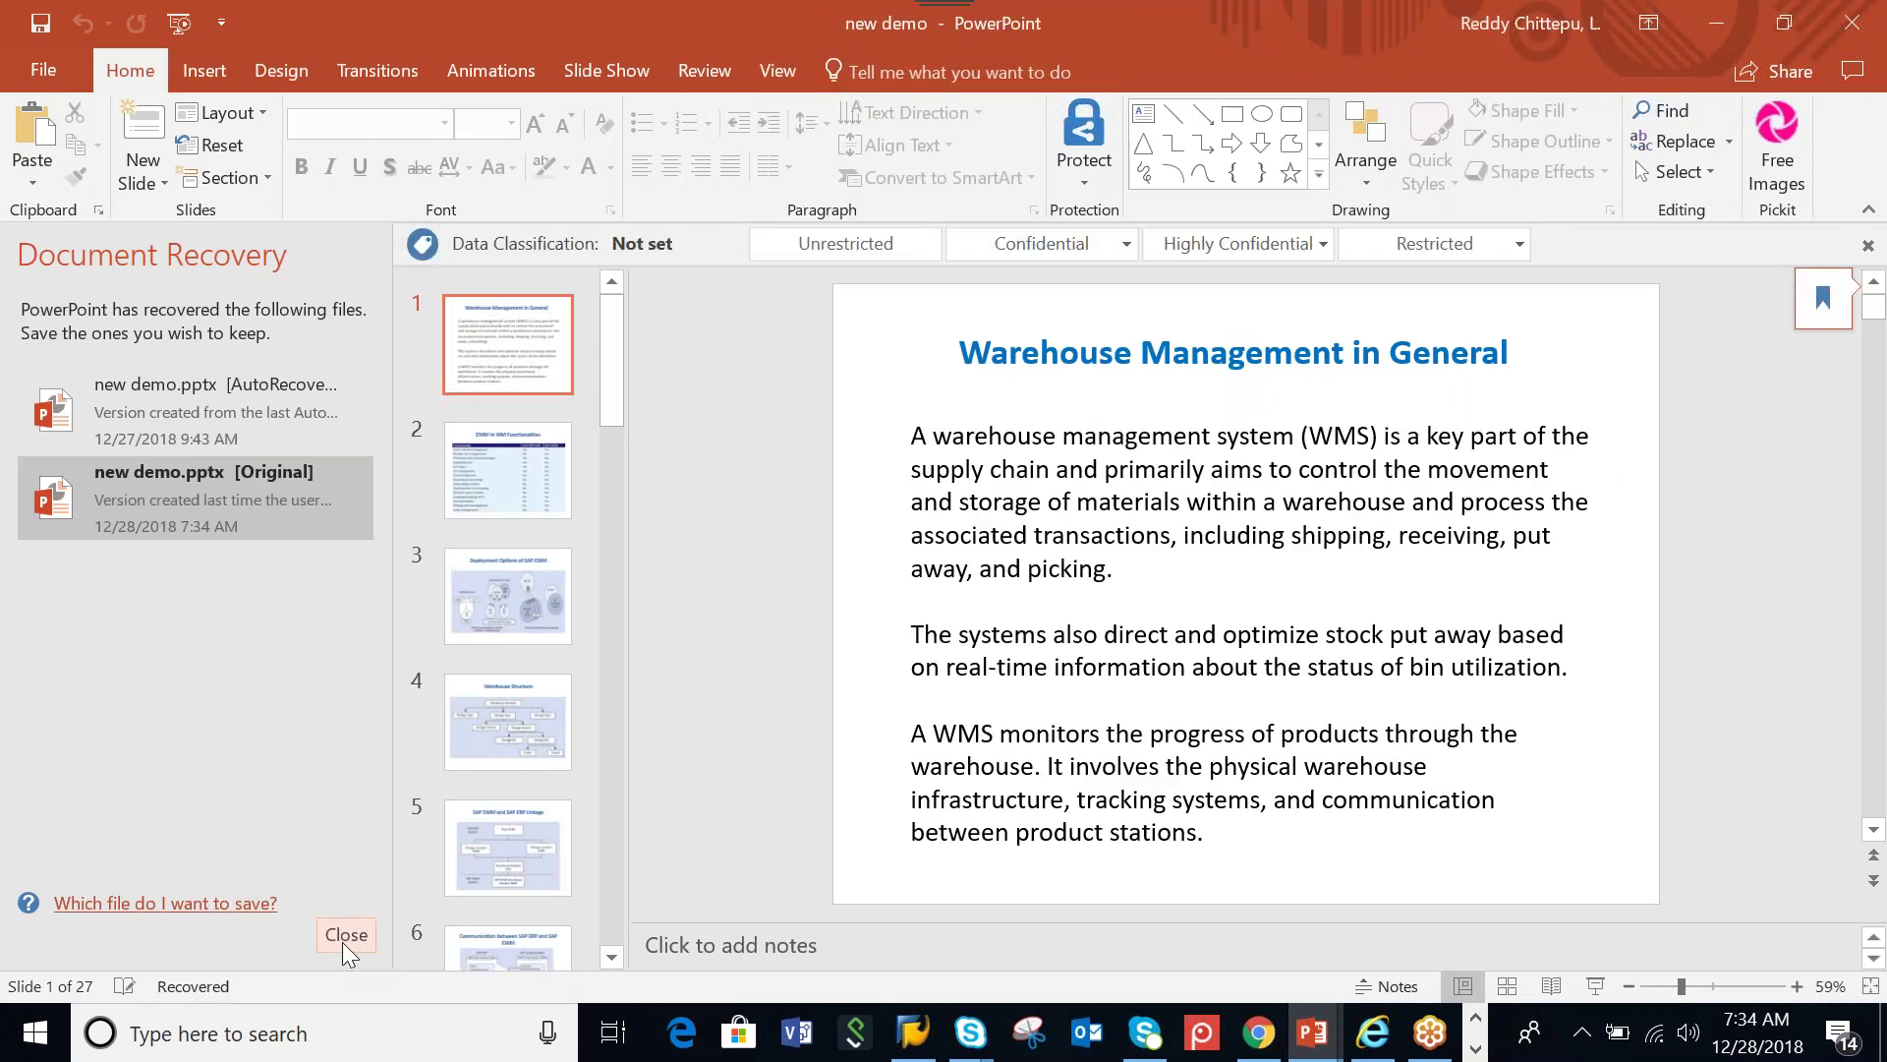
left_click(344, 934)
left_click(133, 888)
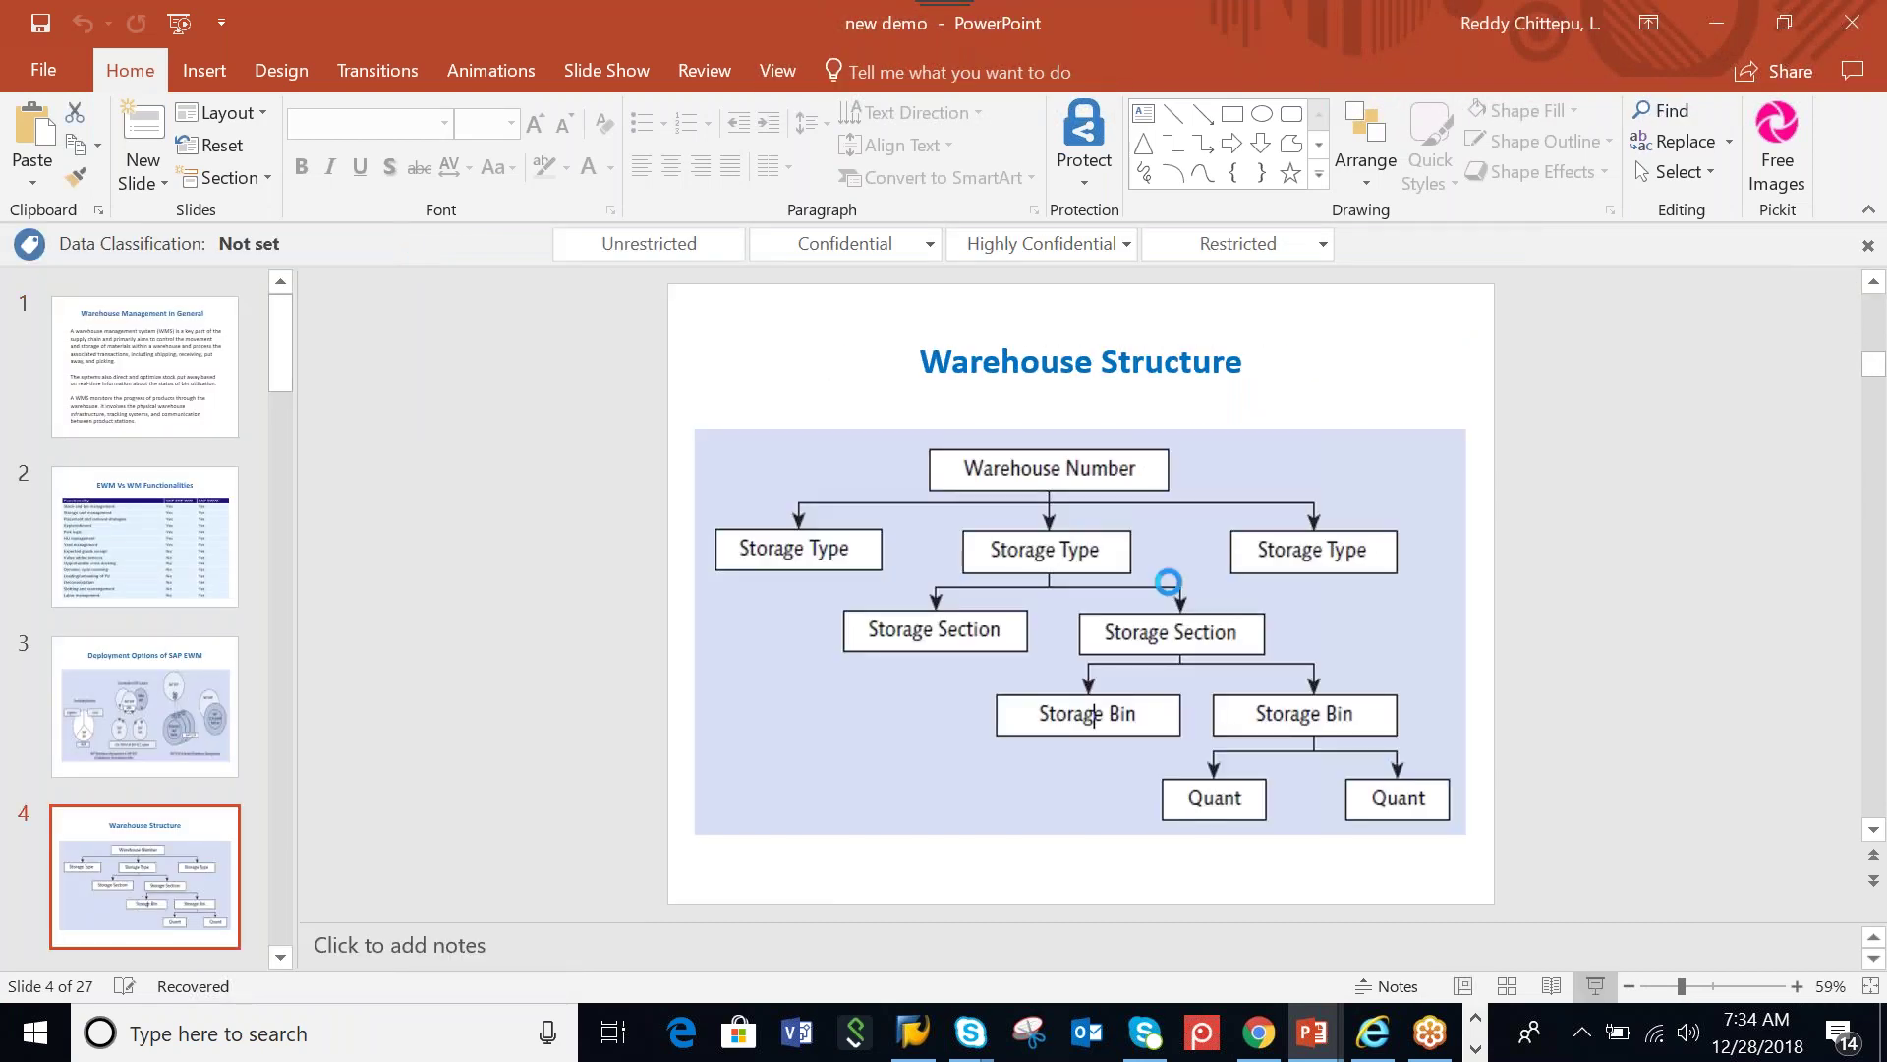
key("shift+F5")
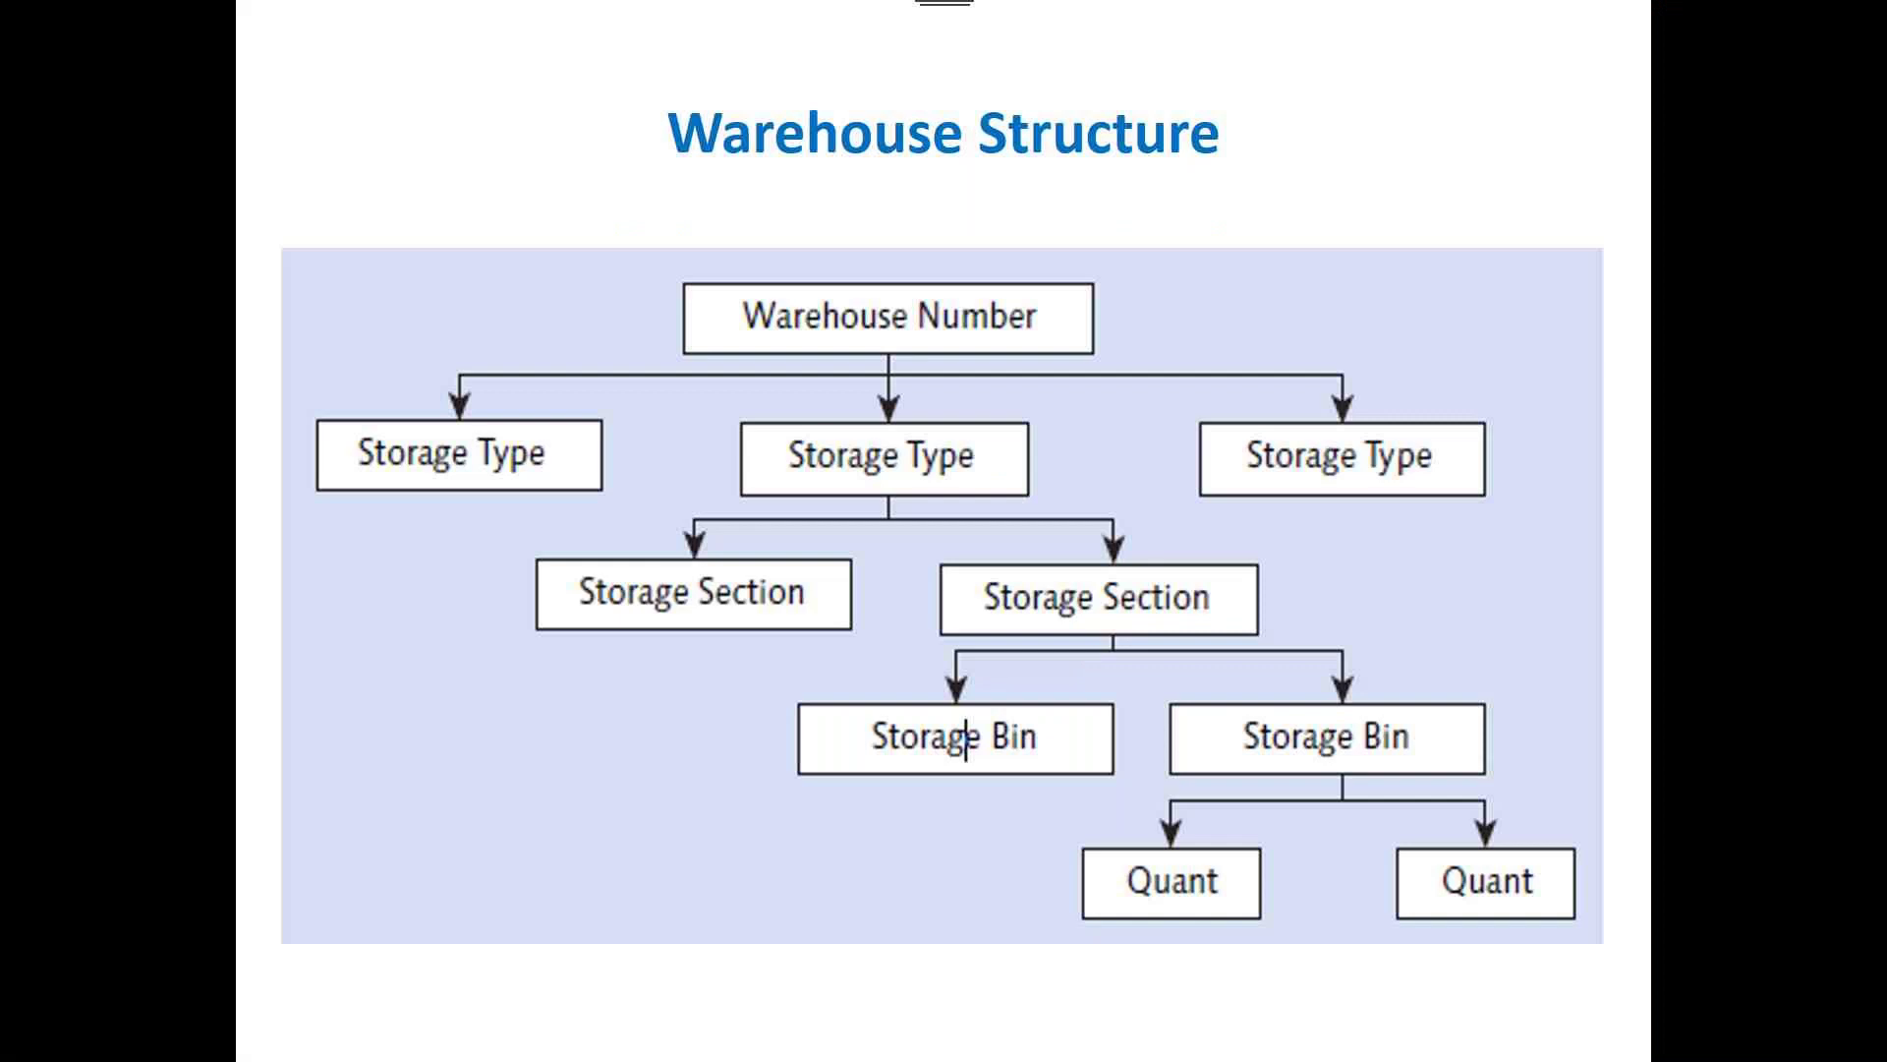
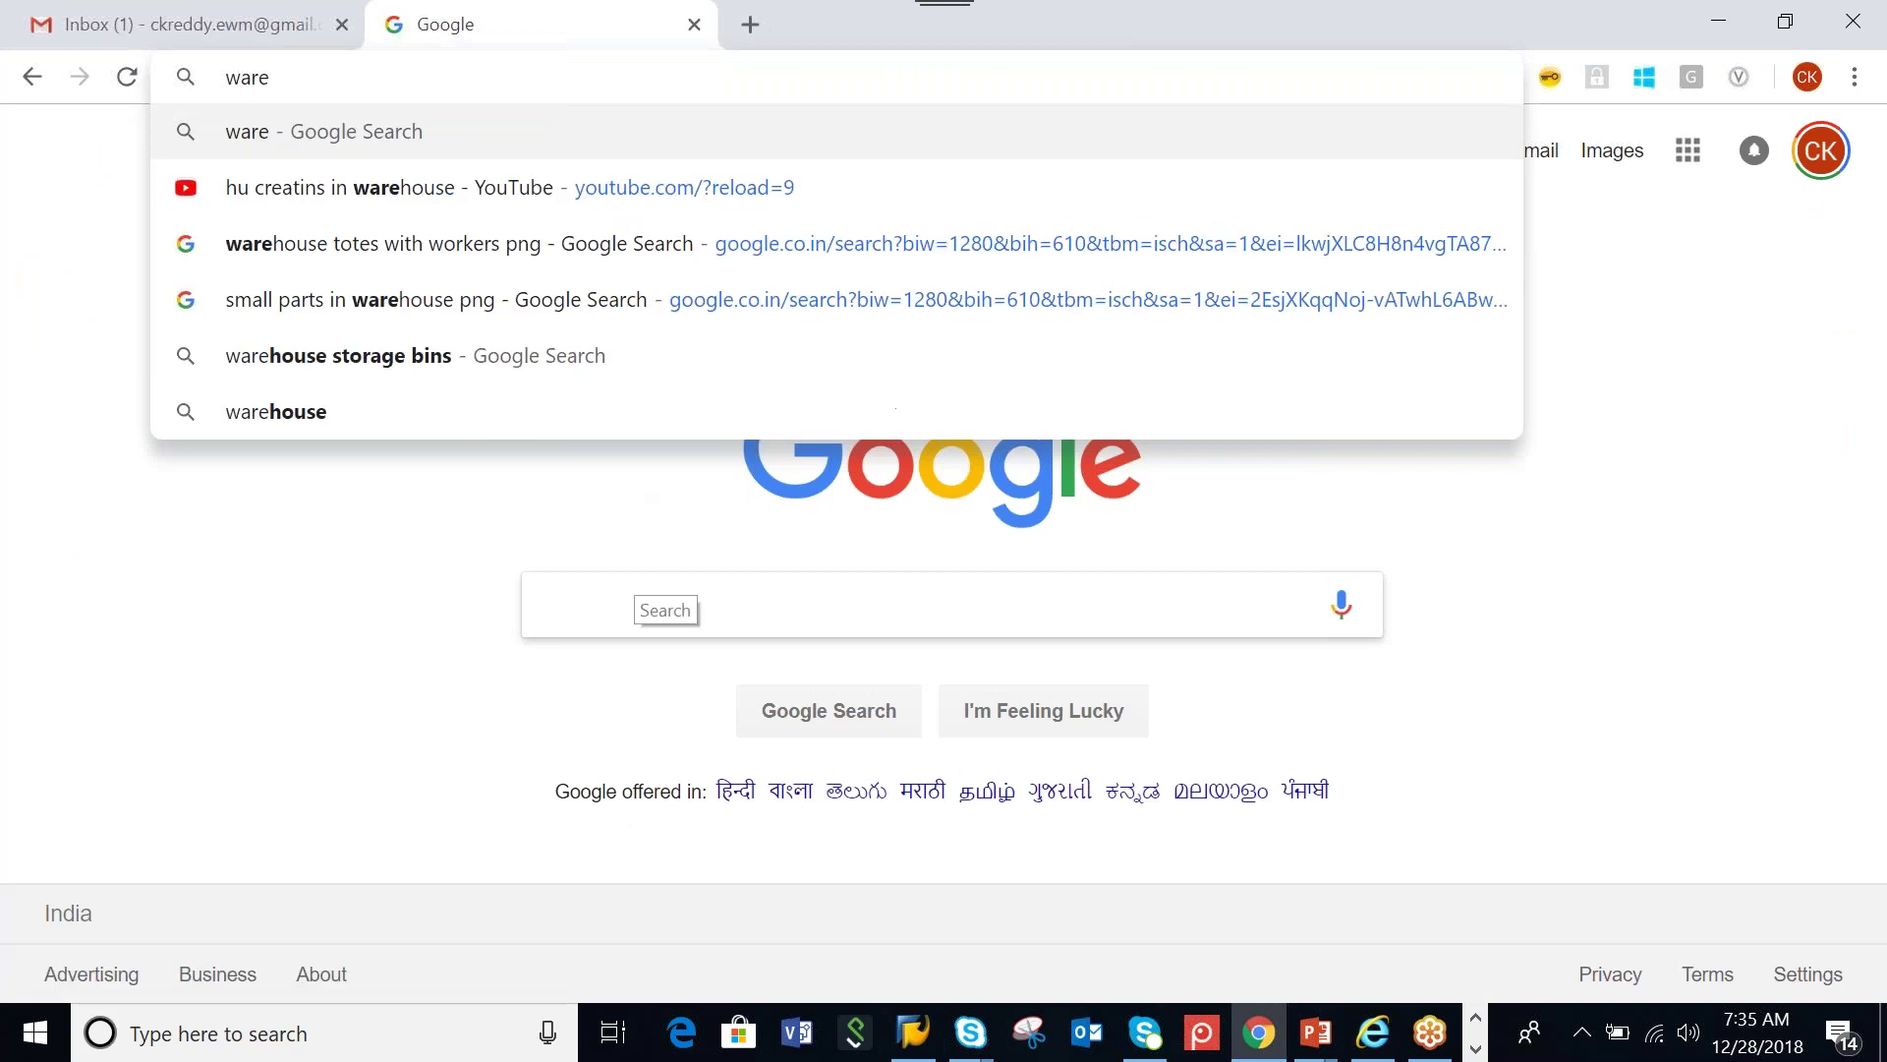
Search Google Images for 'warehouse' and preview the Toll Group warehouse design picture
key("Return")
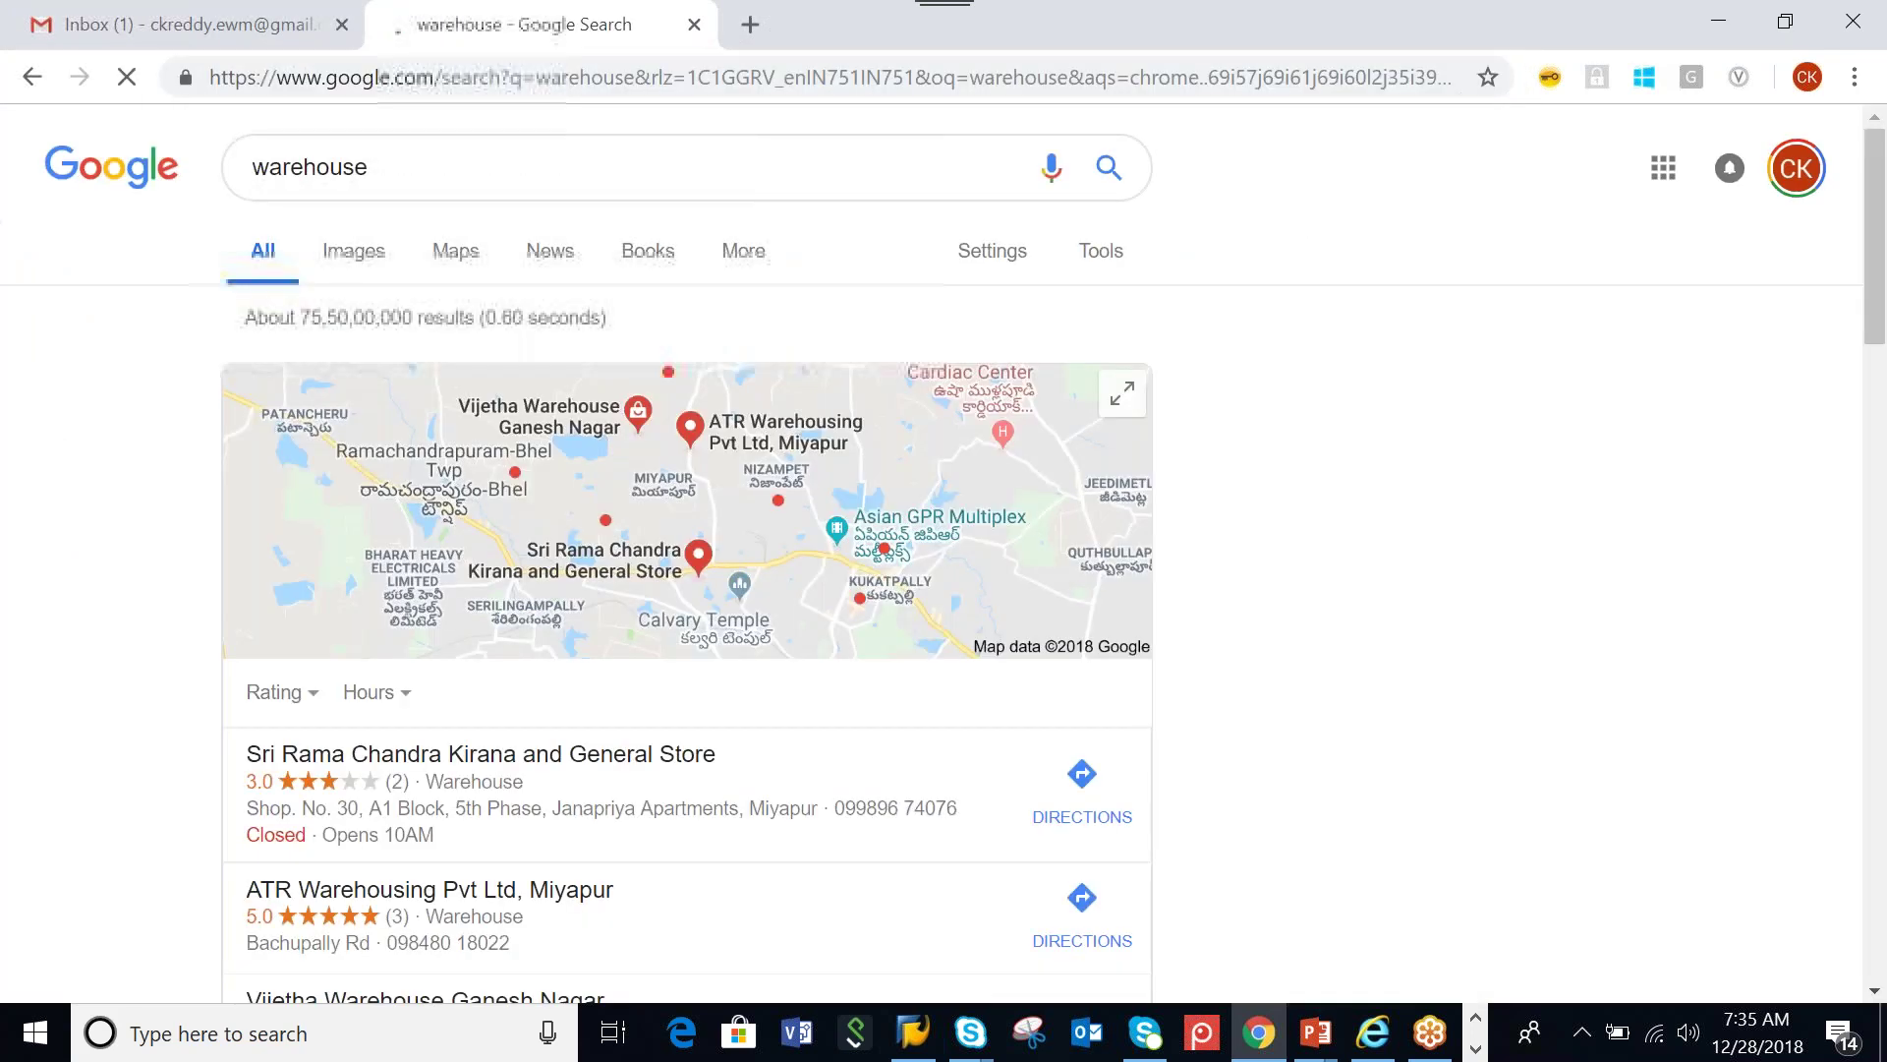
left_click(356, 251)
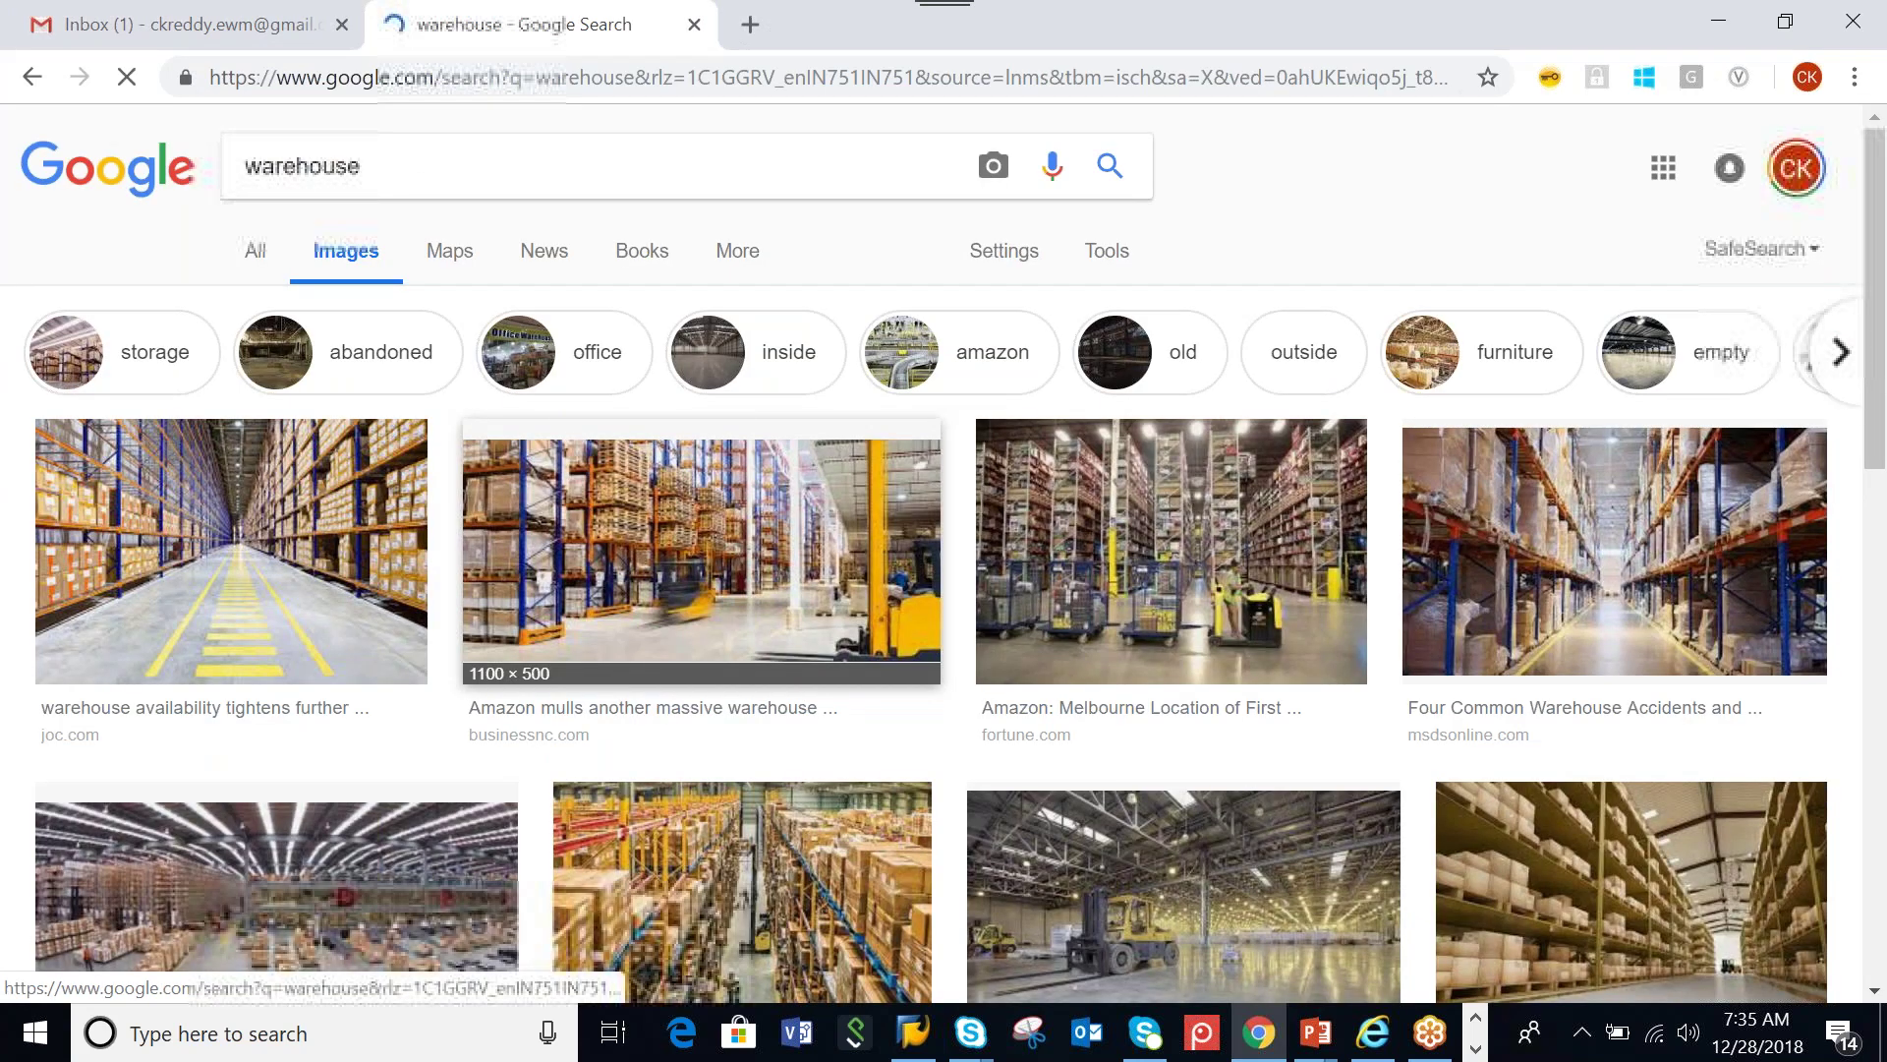
left_click(295, 890)
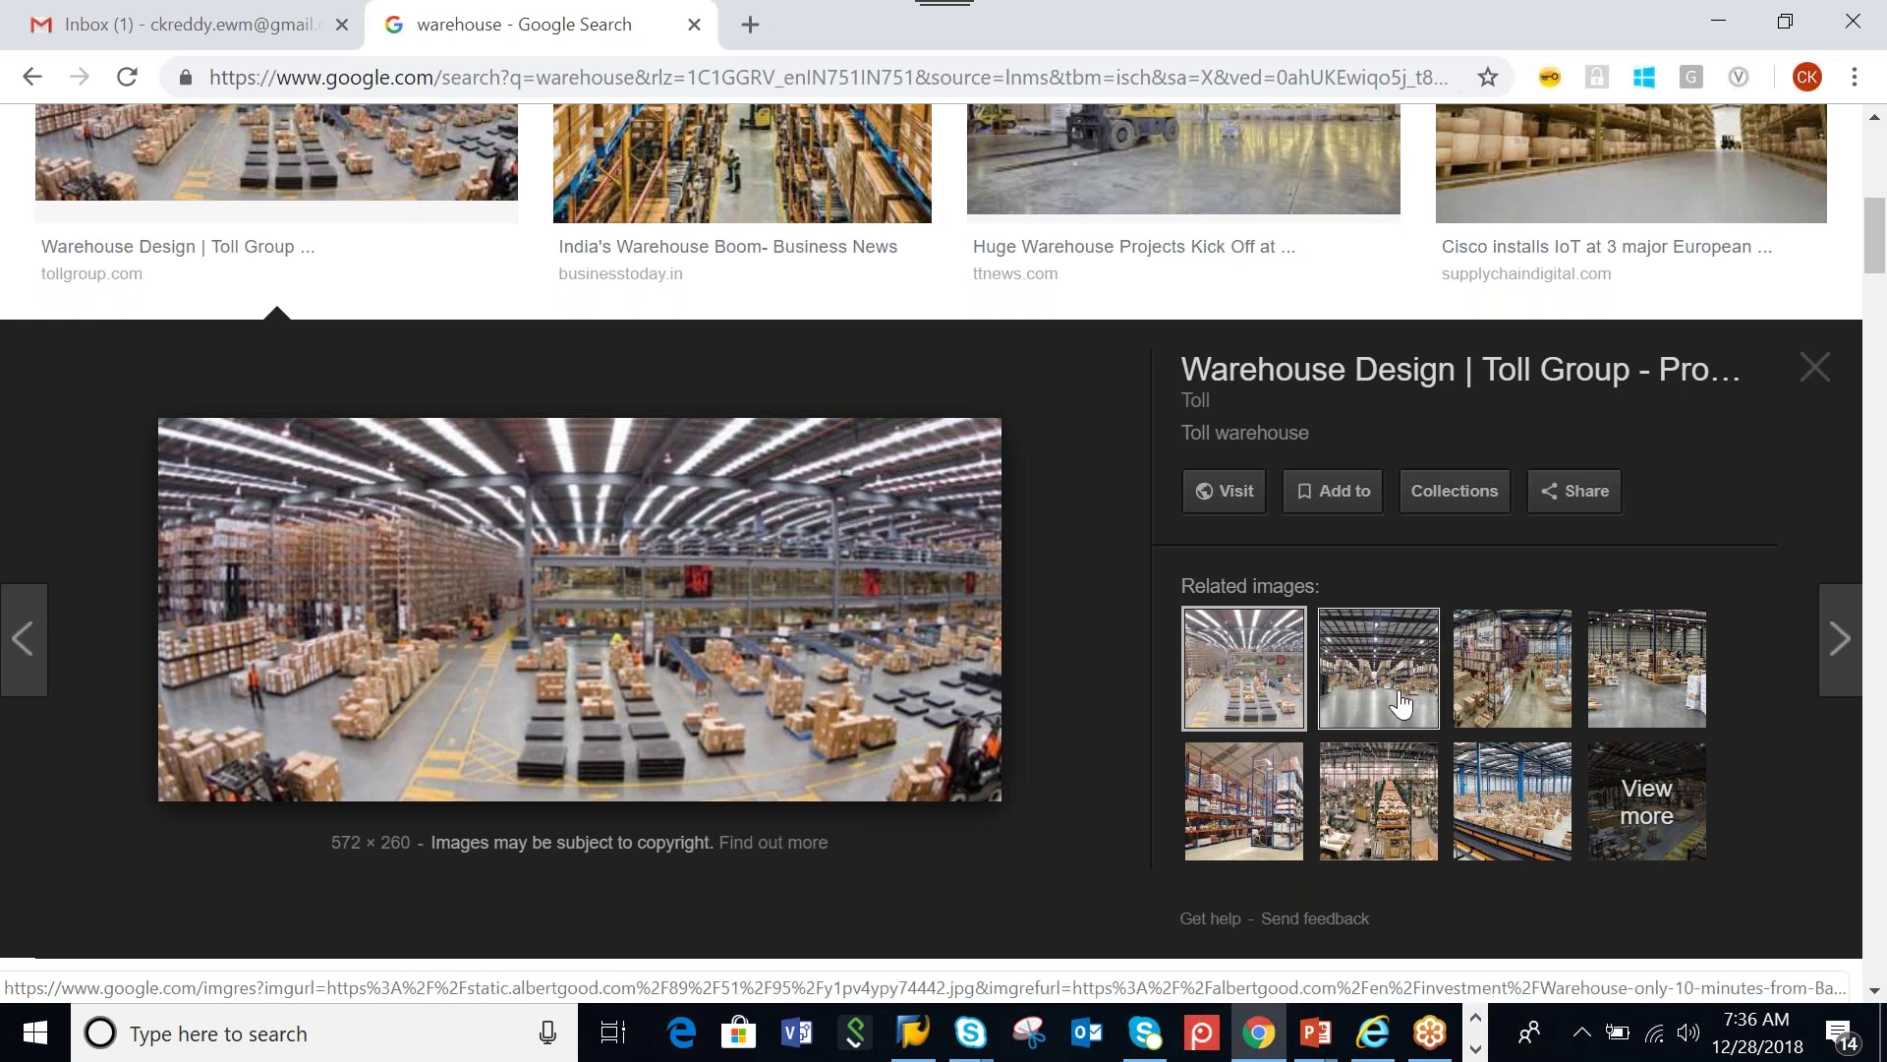
View the related albertgood.com warehouse photo, browse the results, then minimize Chrome
left_click(1402, 704)
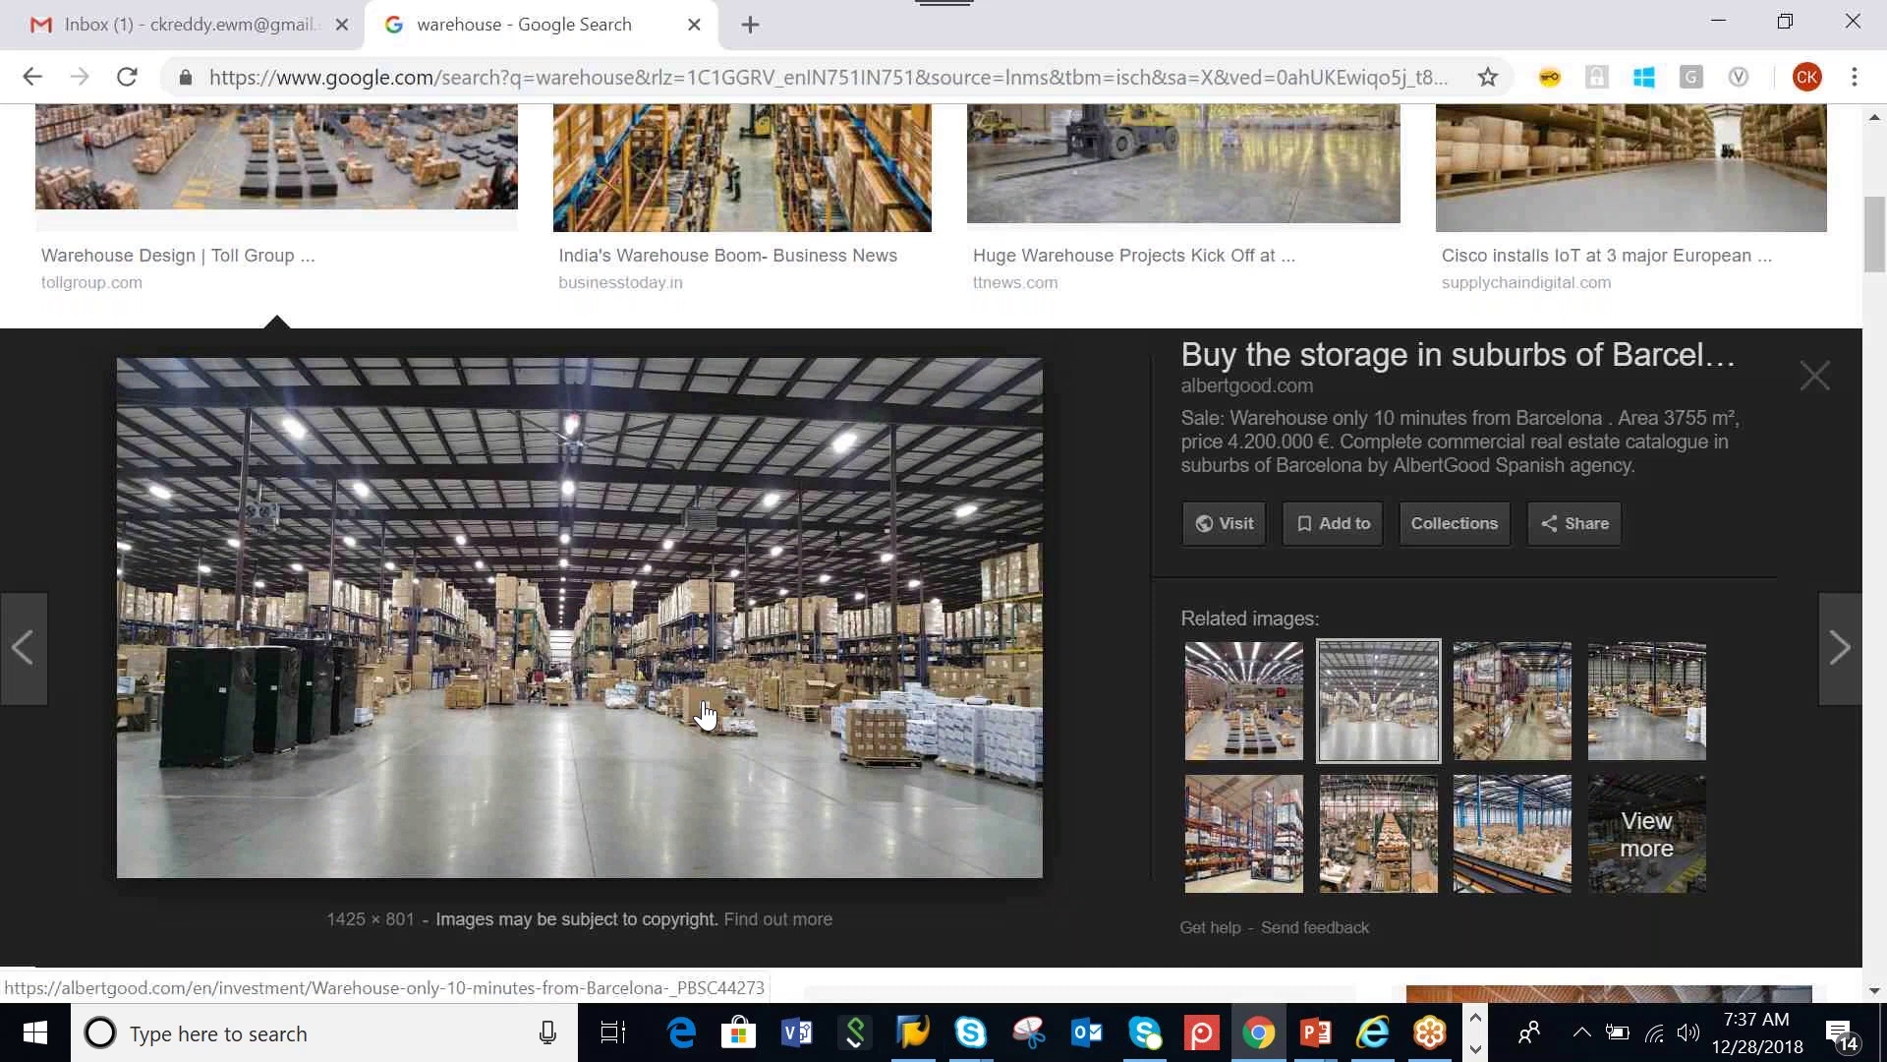
scroll(705, 715, "up", 3)
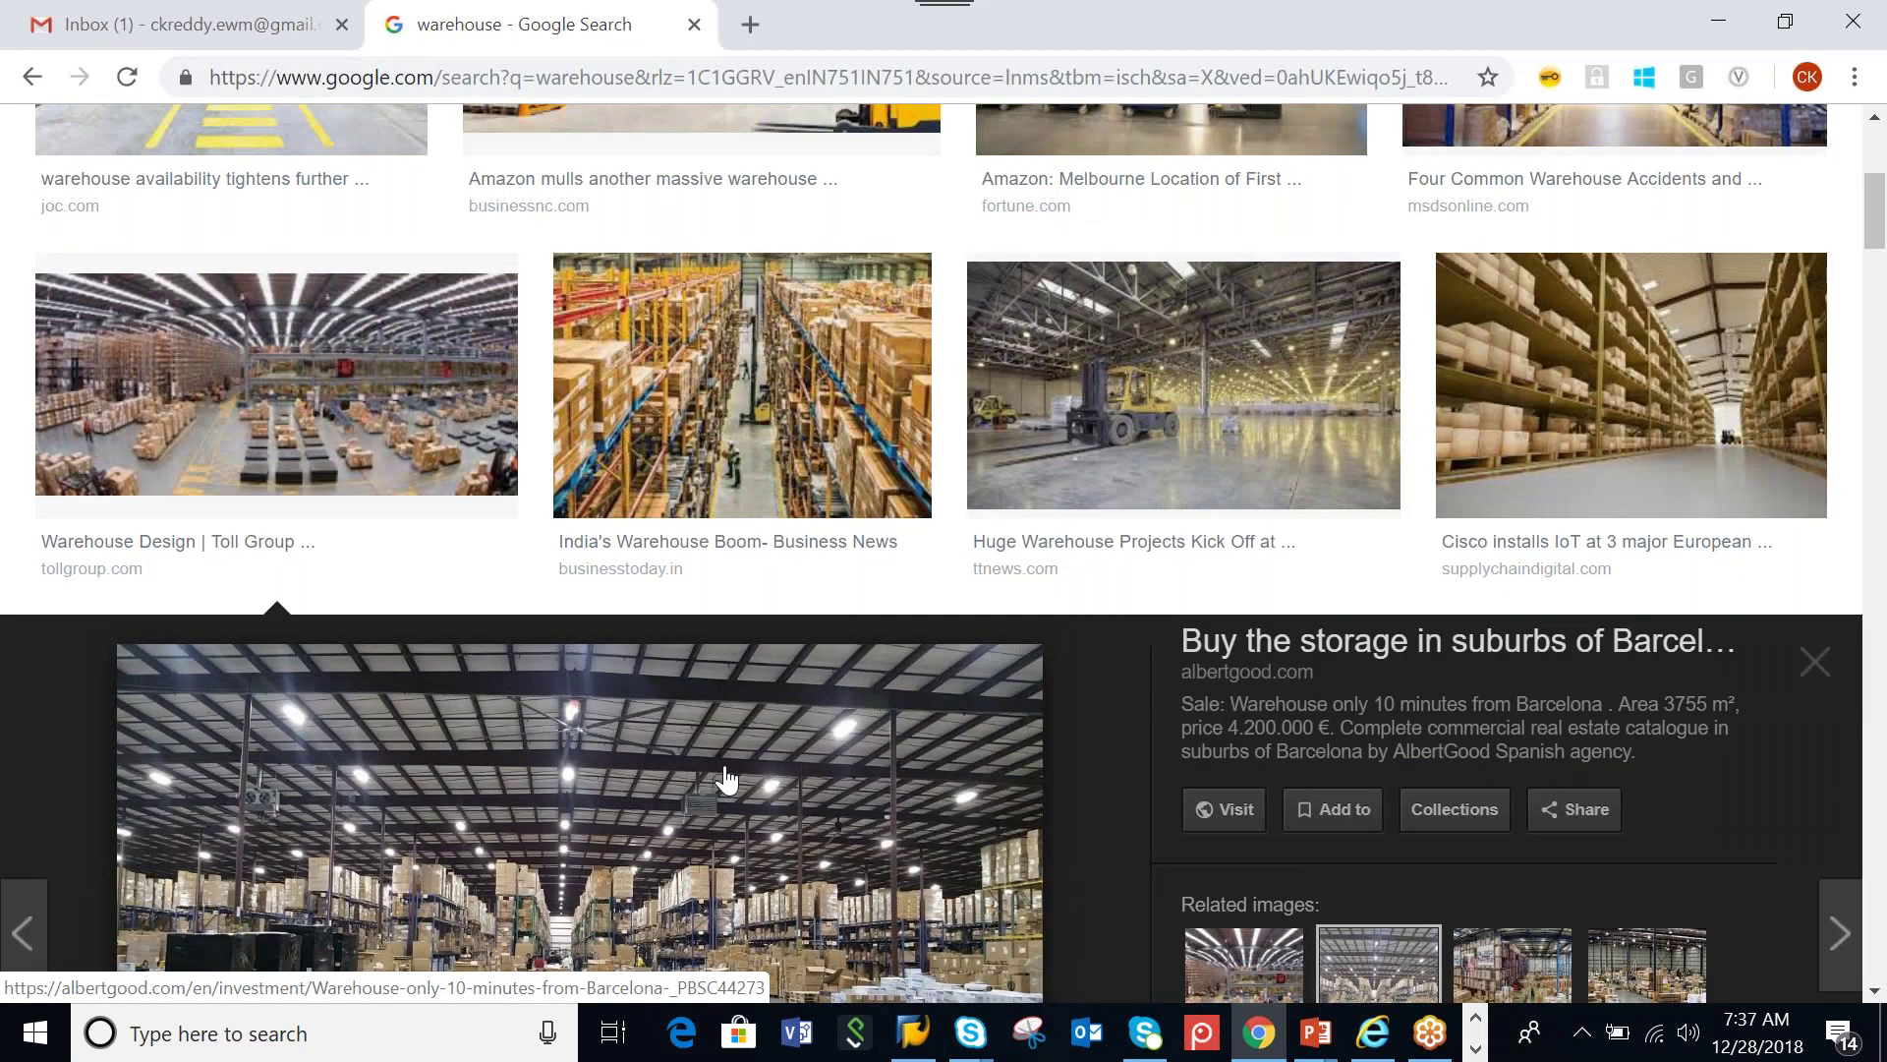
scroll(725, 779, "down", 7)
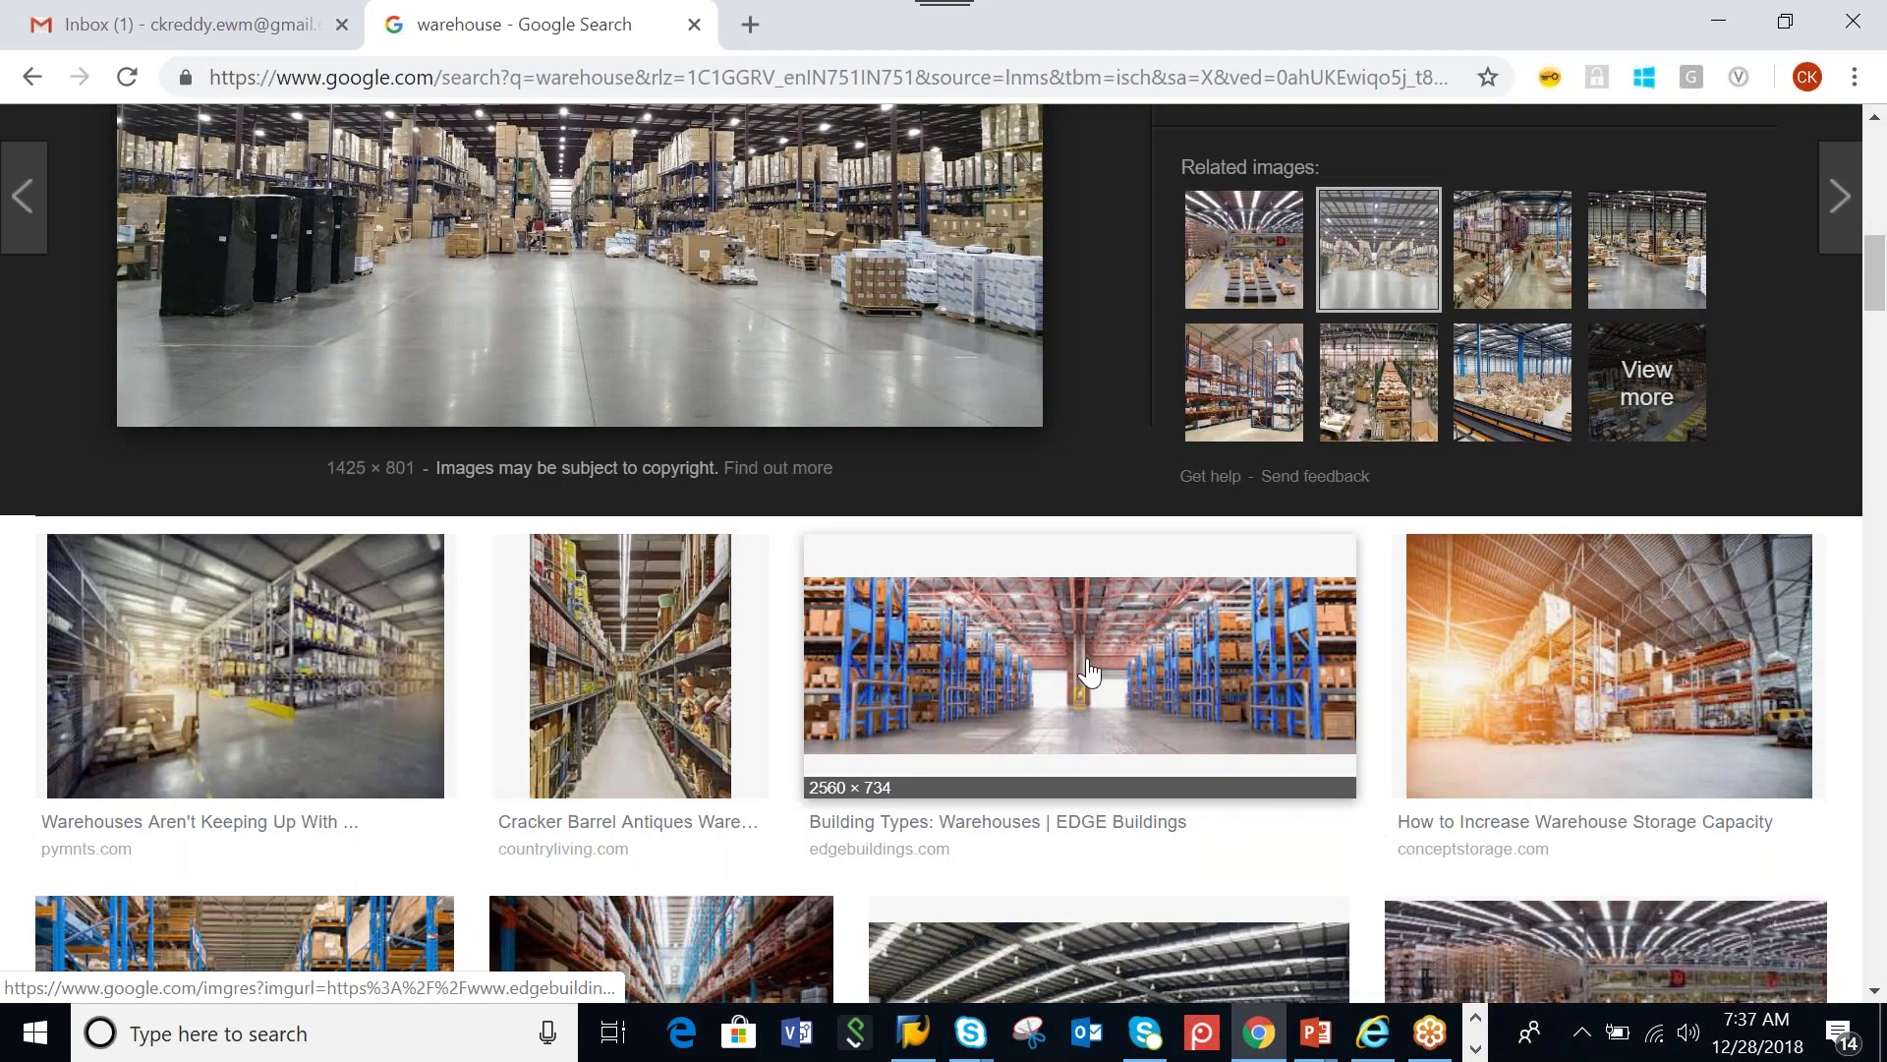
scroll(1088, 674, "down", 1)
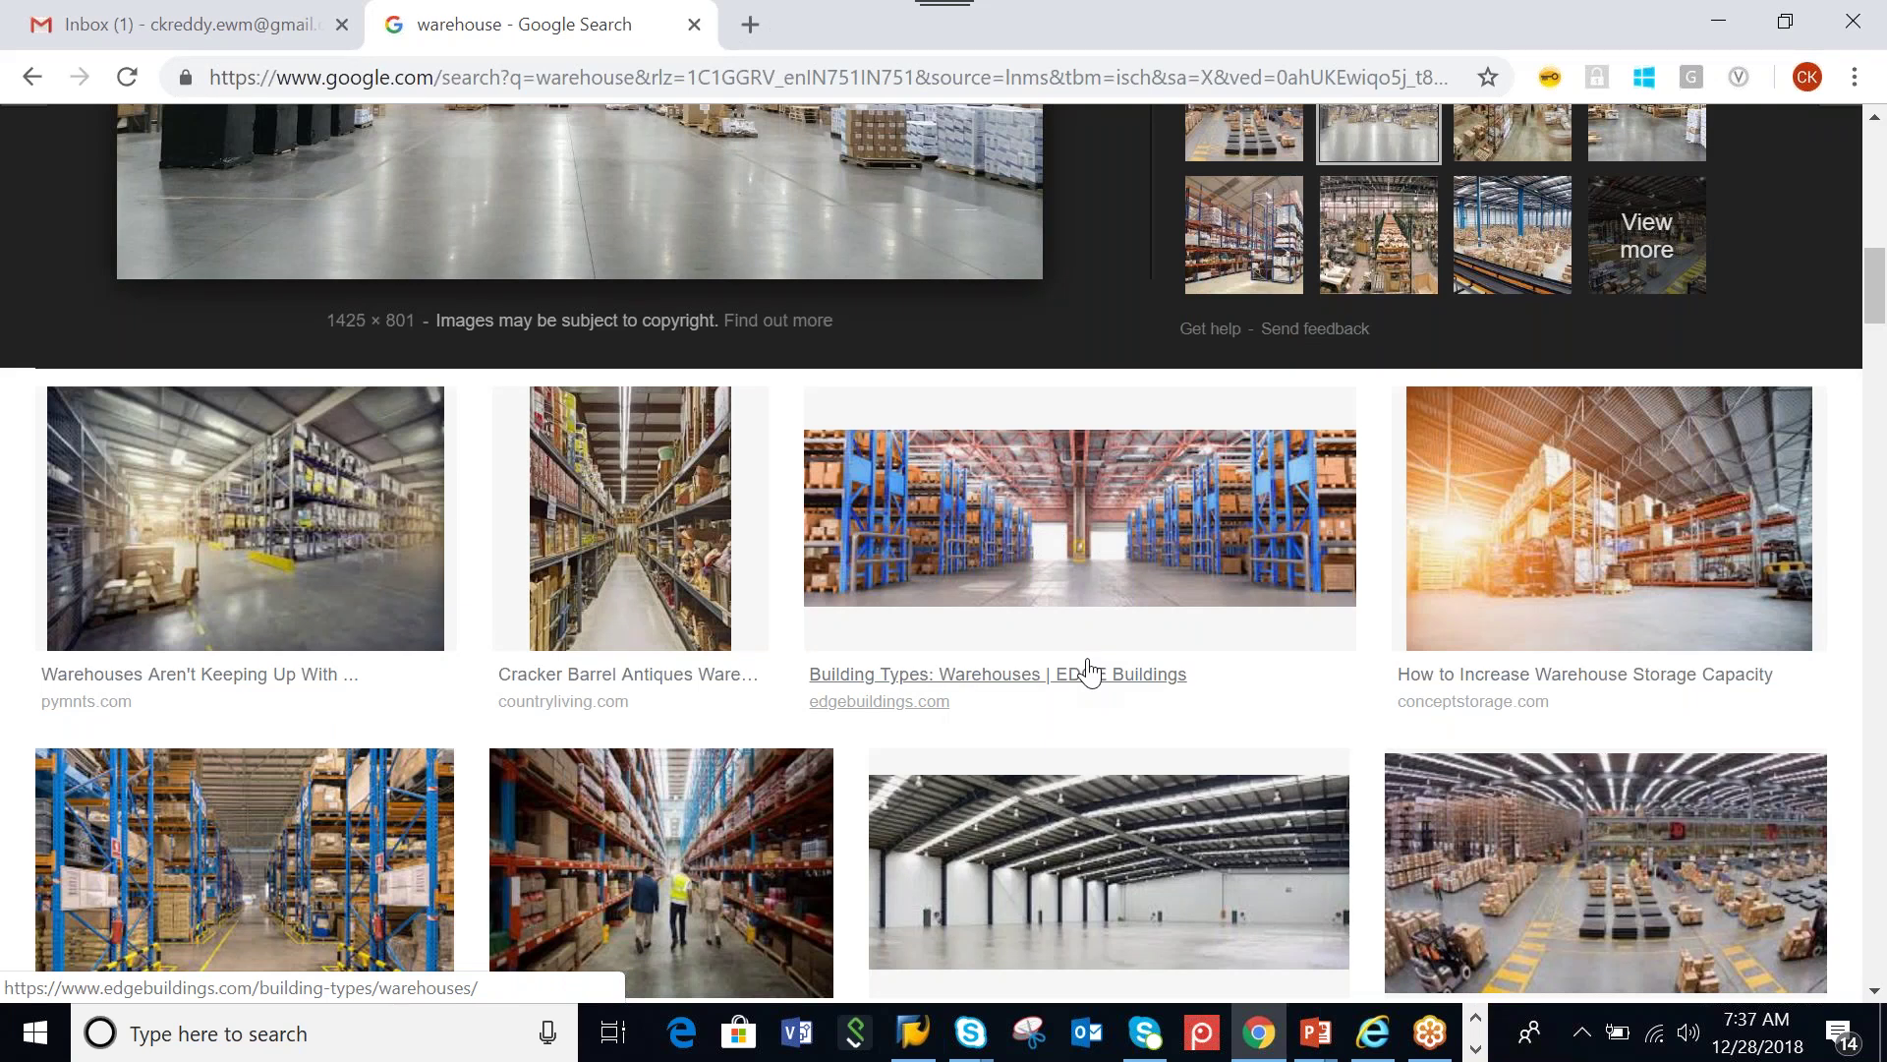
scroll(1088, 674, "up", 6)
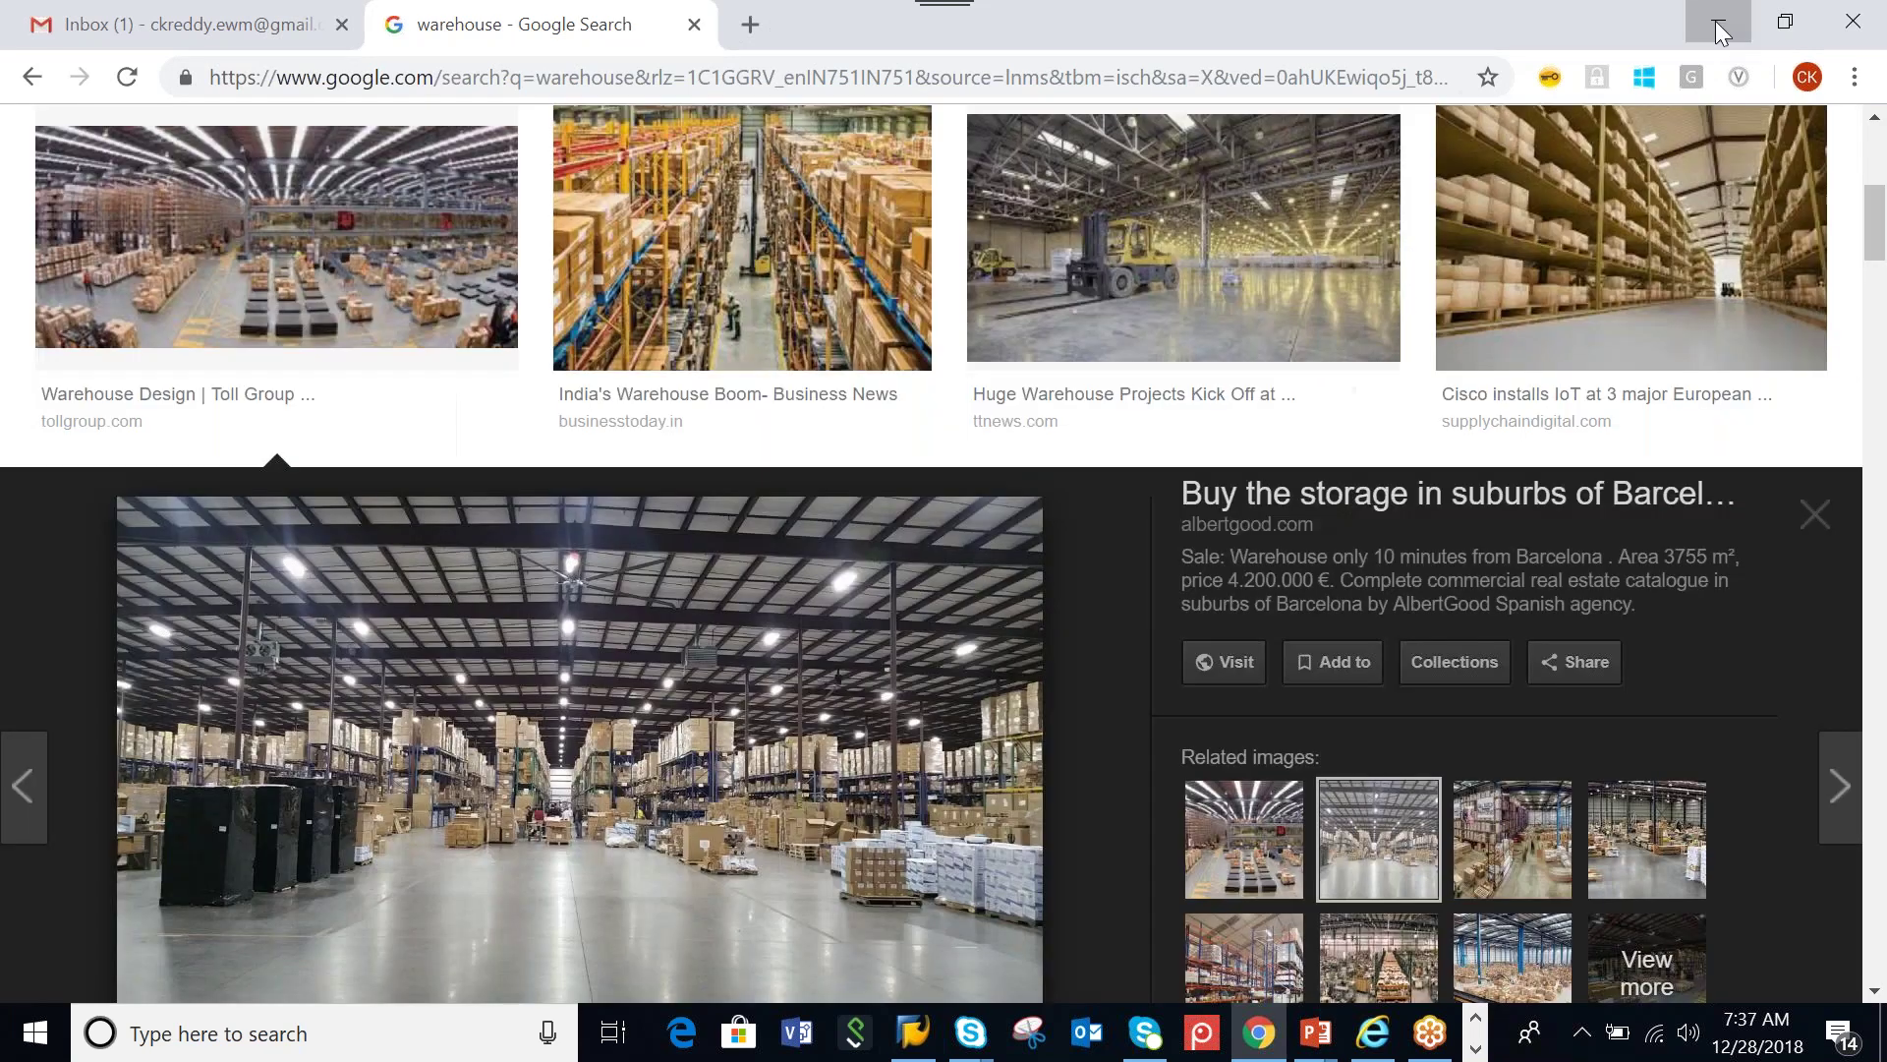
left_click(1718, 23)
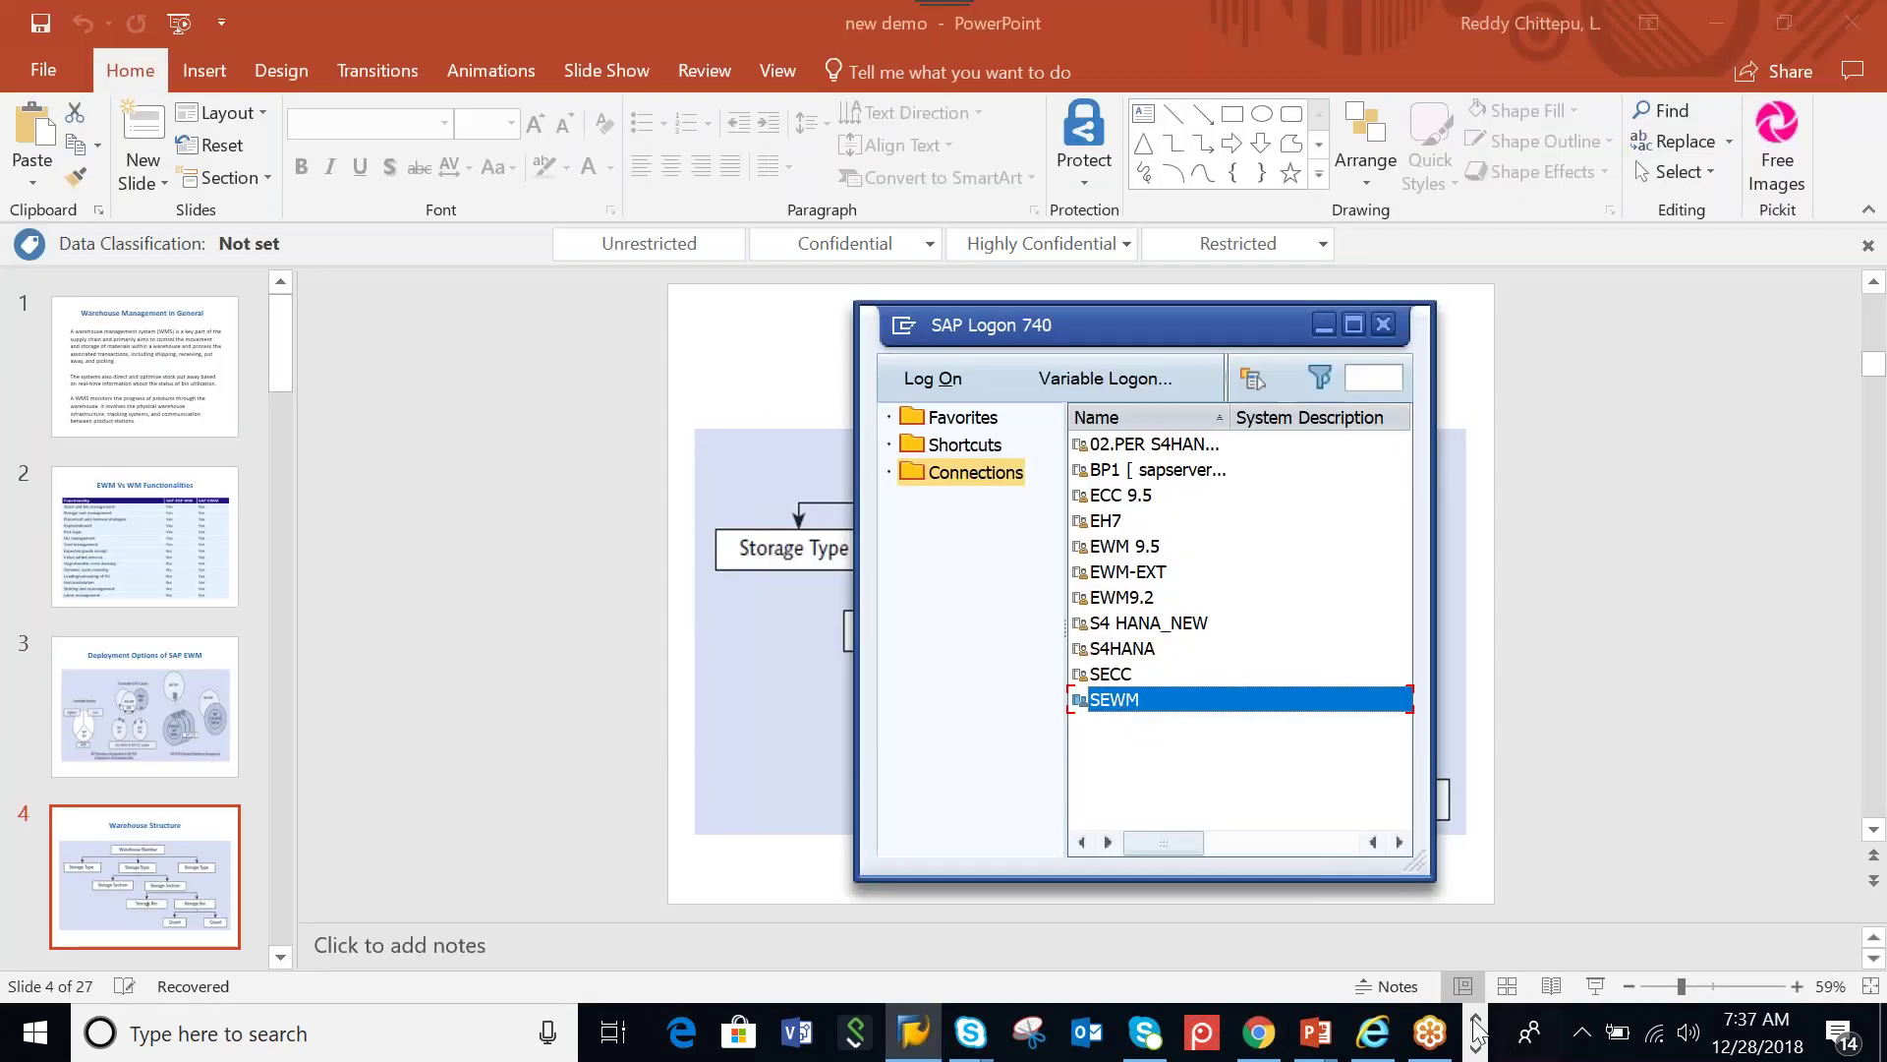
In the ECC ORG notes, type '1. Define manually' on the empty line below EWMH
left_click(1476, 1027)
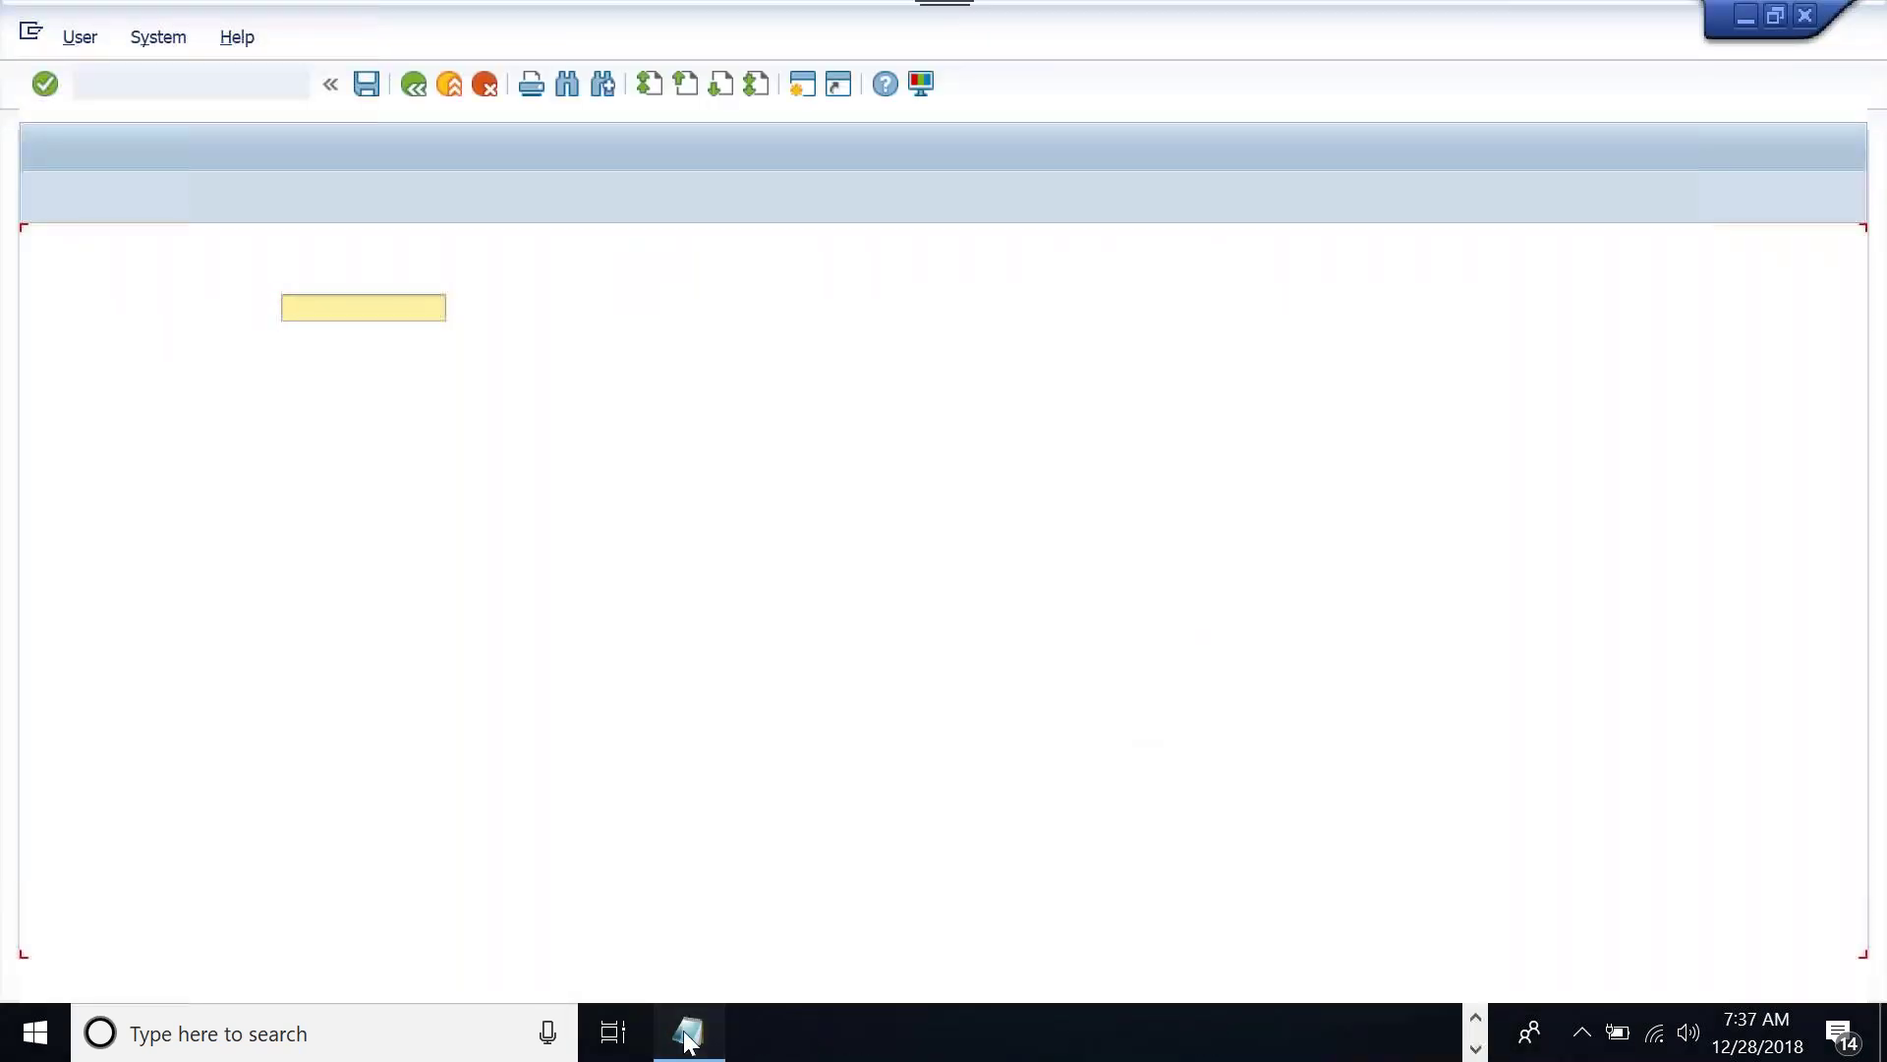
left_click(686, 1032)
left_click(192, 844)
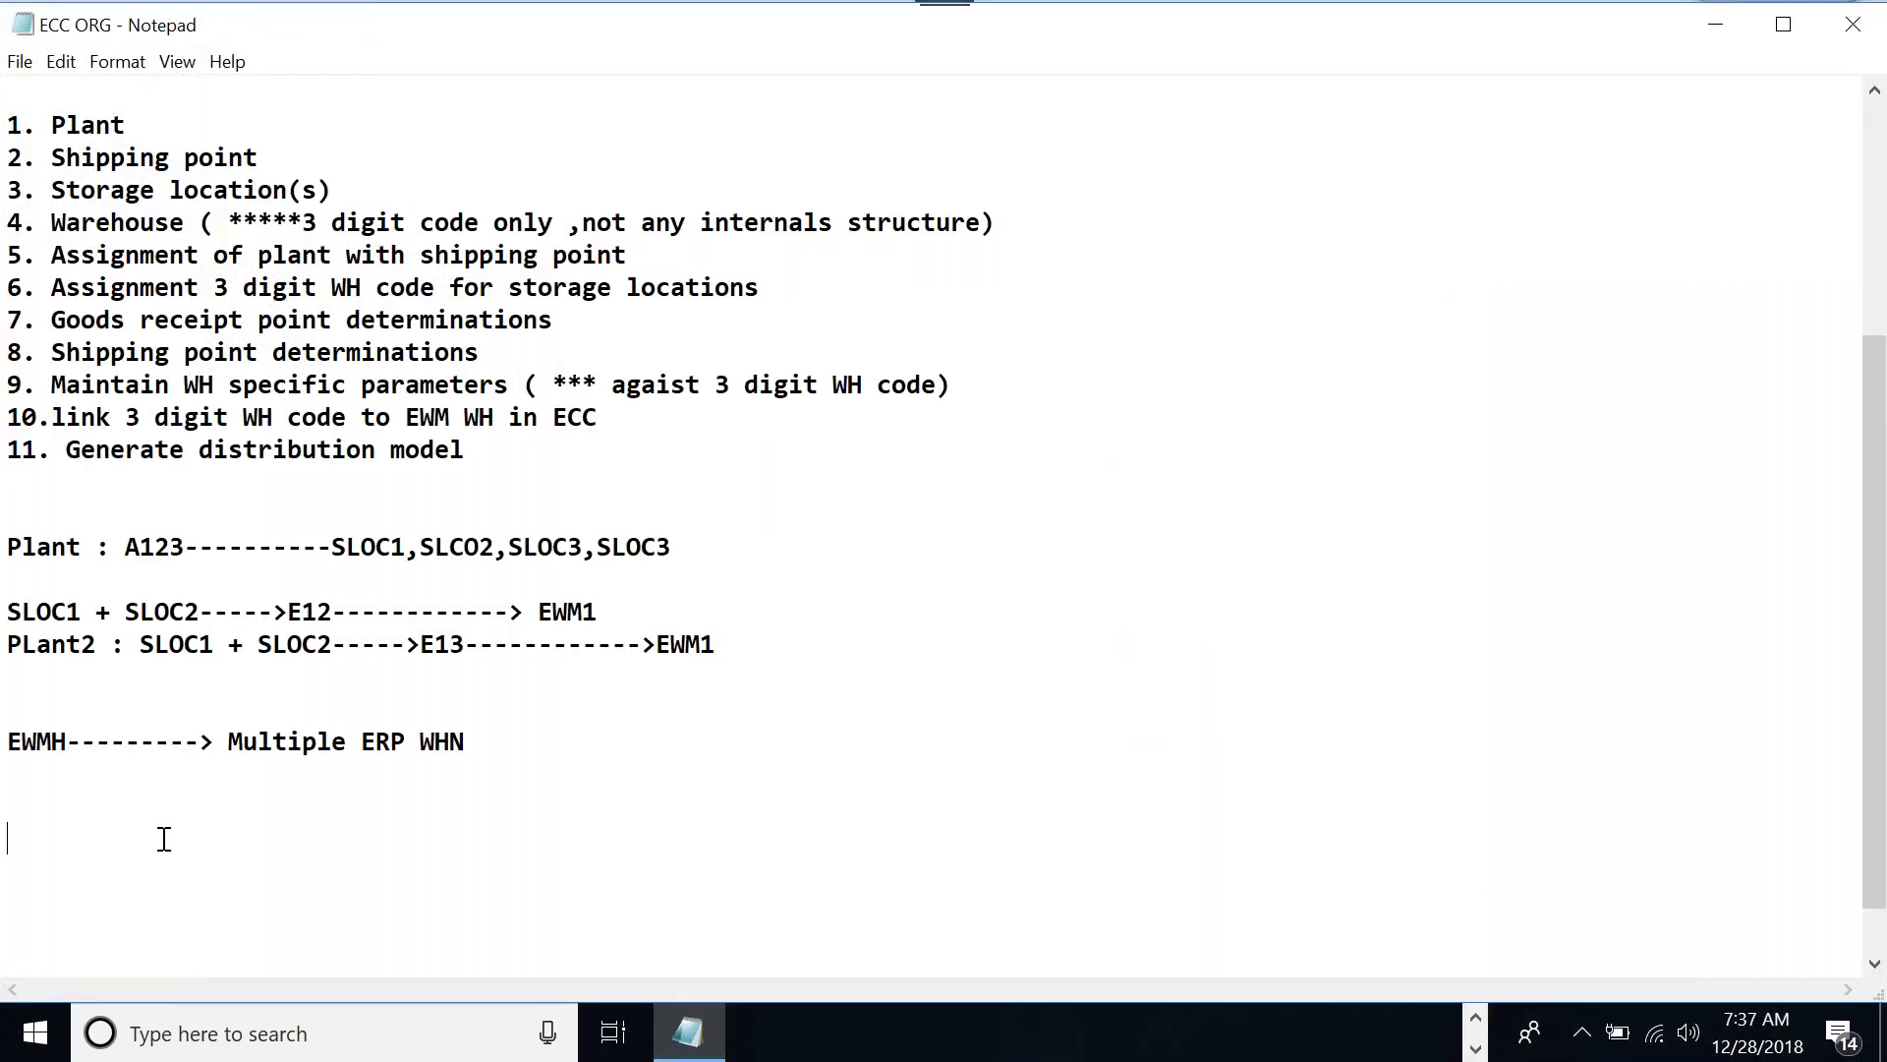
type("1. Define manually")
key("Return")
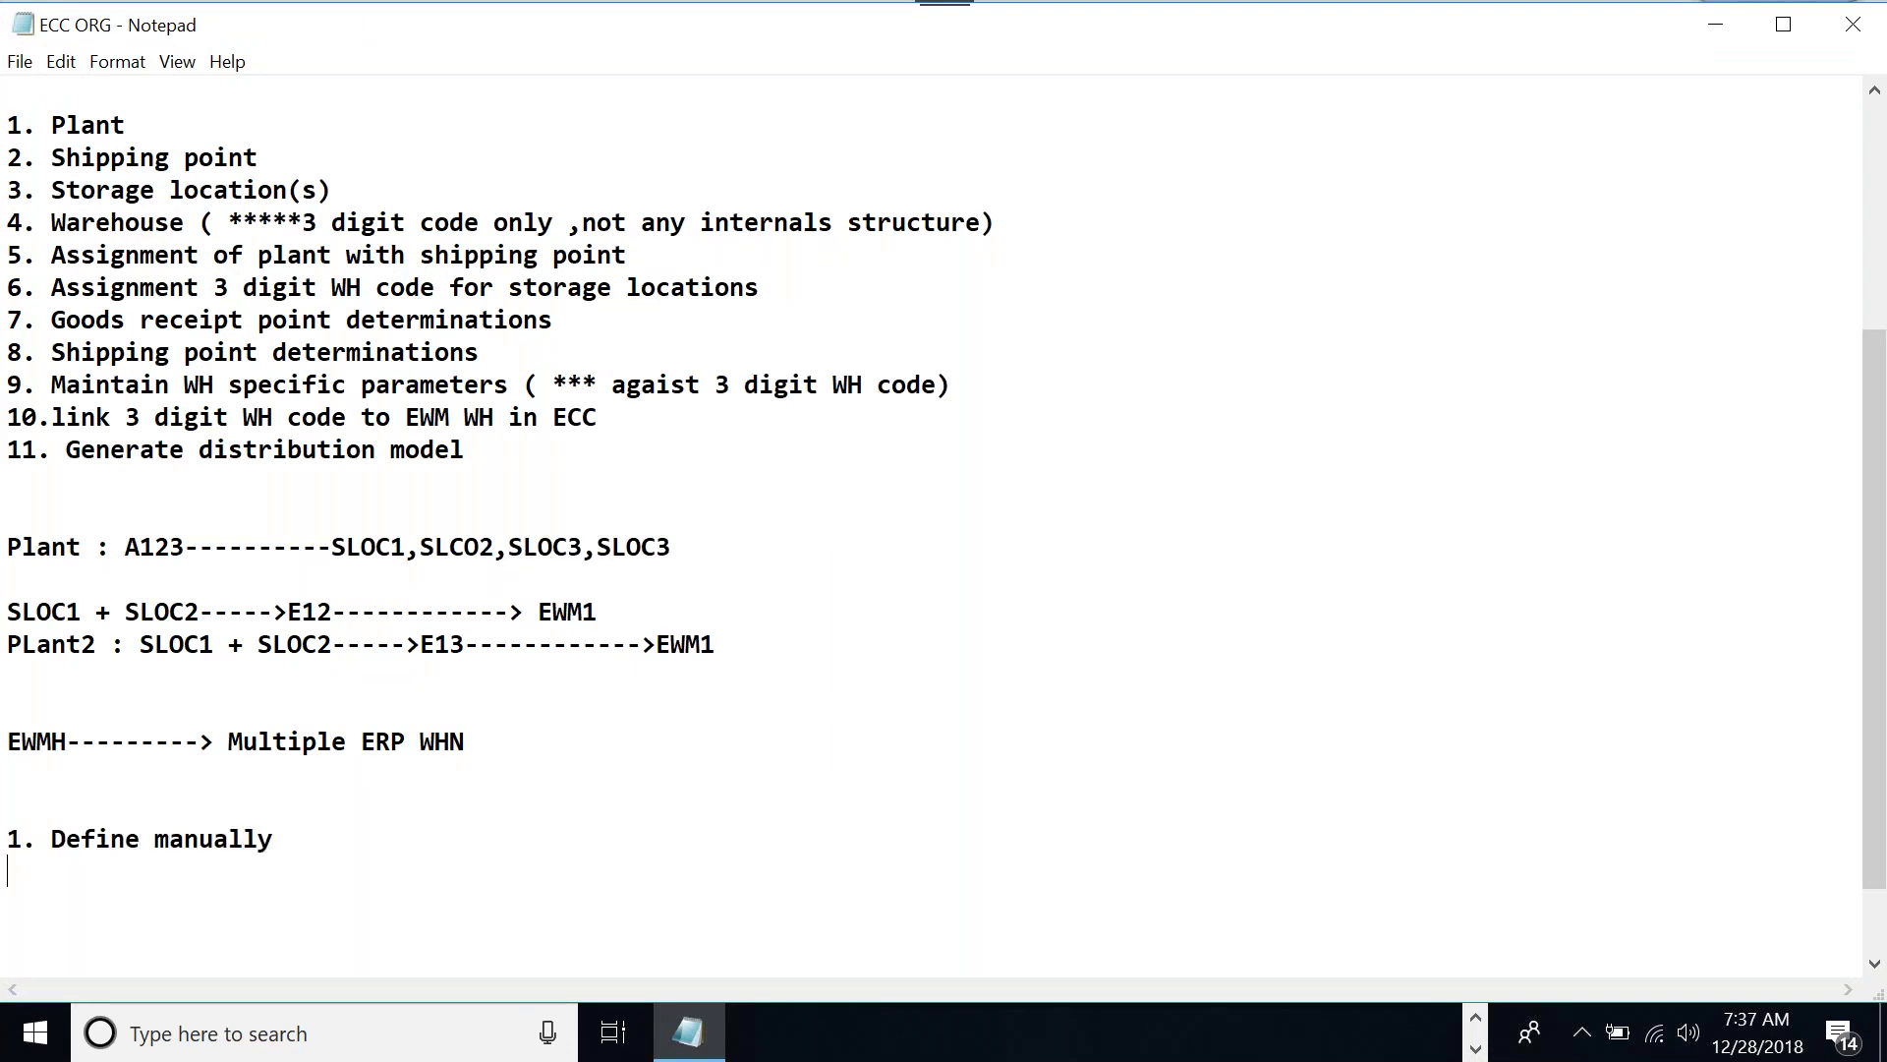
Add '2. copy from standard WH ( 0001 )' and '3. BC sets' as the next options
type("2. copy from standr")
key("BackSpace")
type("ard WH ( 0001 )")
key("Return")
type("3. BC setc")
key("BackSpace")
type("s")
key("Return")
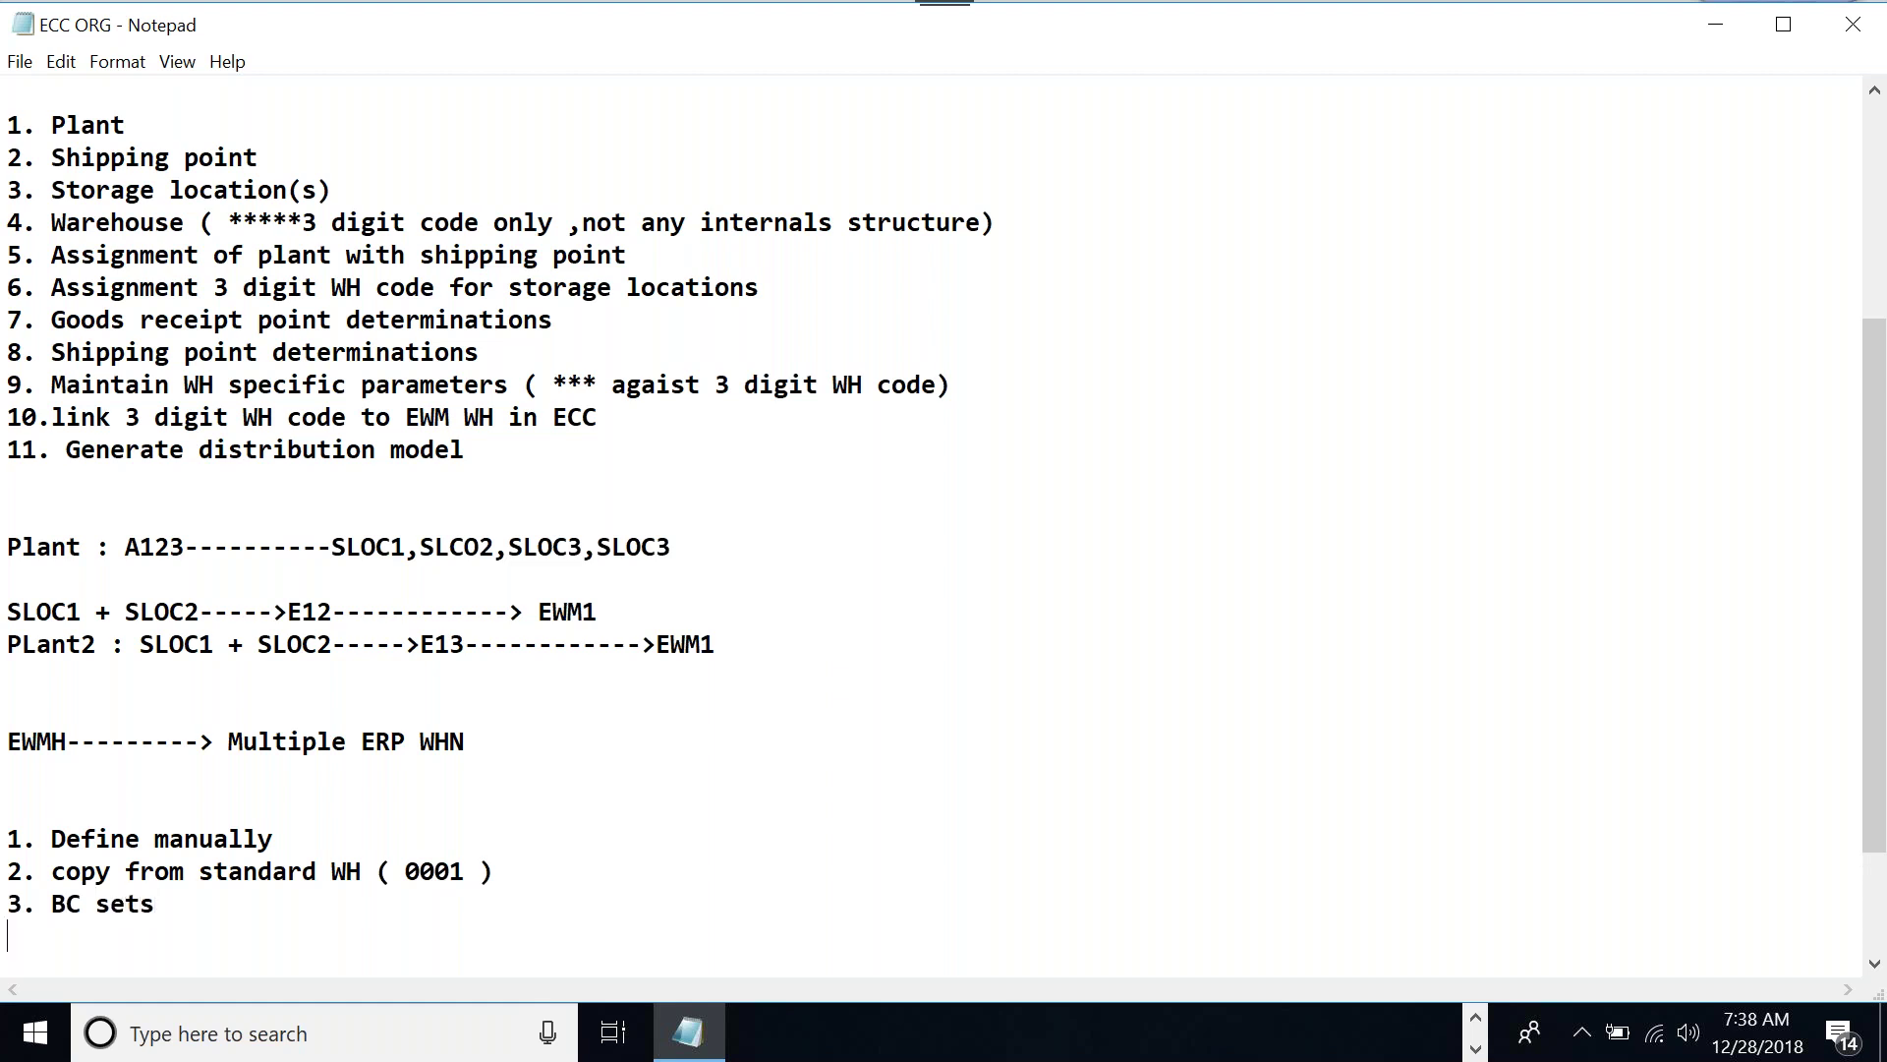
key("Return")
key("Return")
key("Return")
key("Return")
key("Return")
key("Return")
left_click(76, 785)
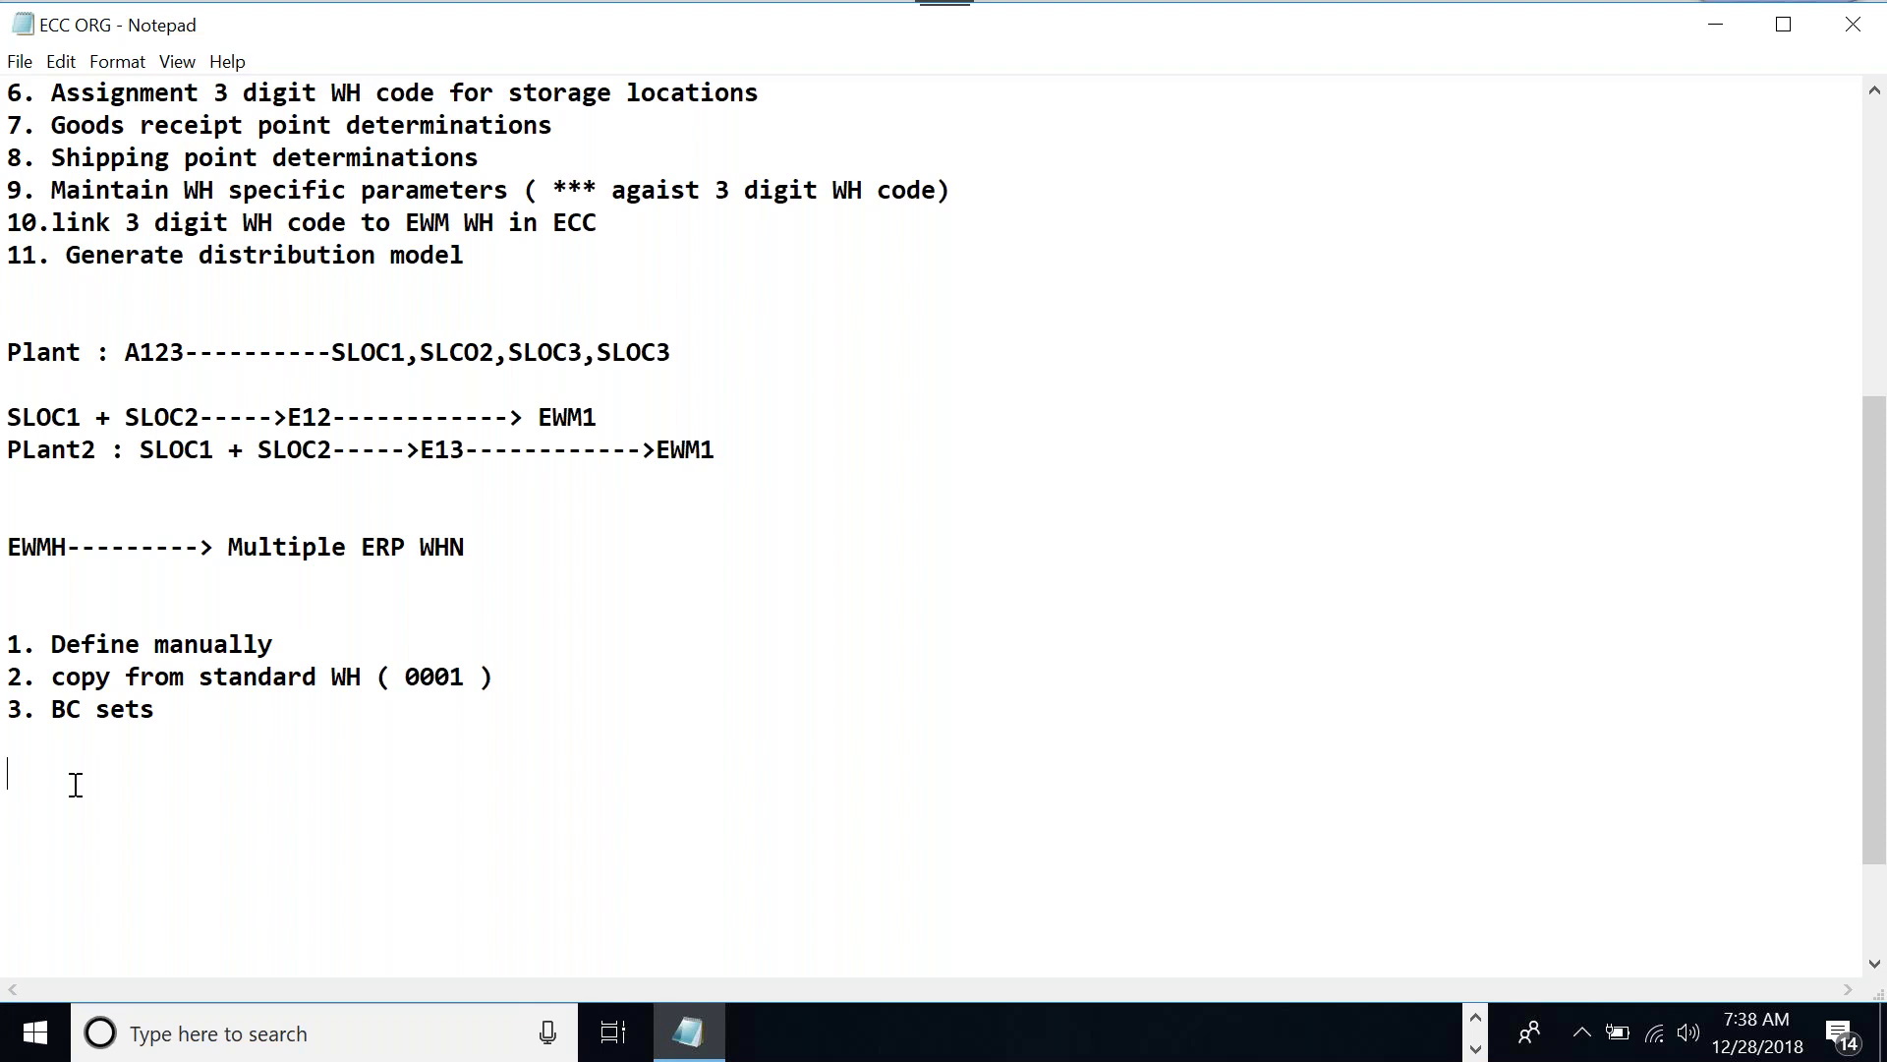
Switch to the SAP logon screen and log on to client 300 with the saved user and password
left_click(1474, 1018)
left_click(912, 1032)
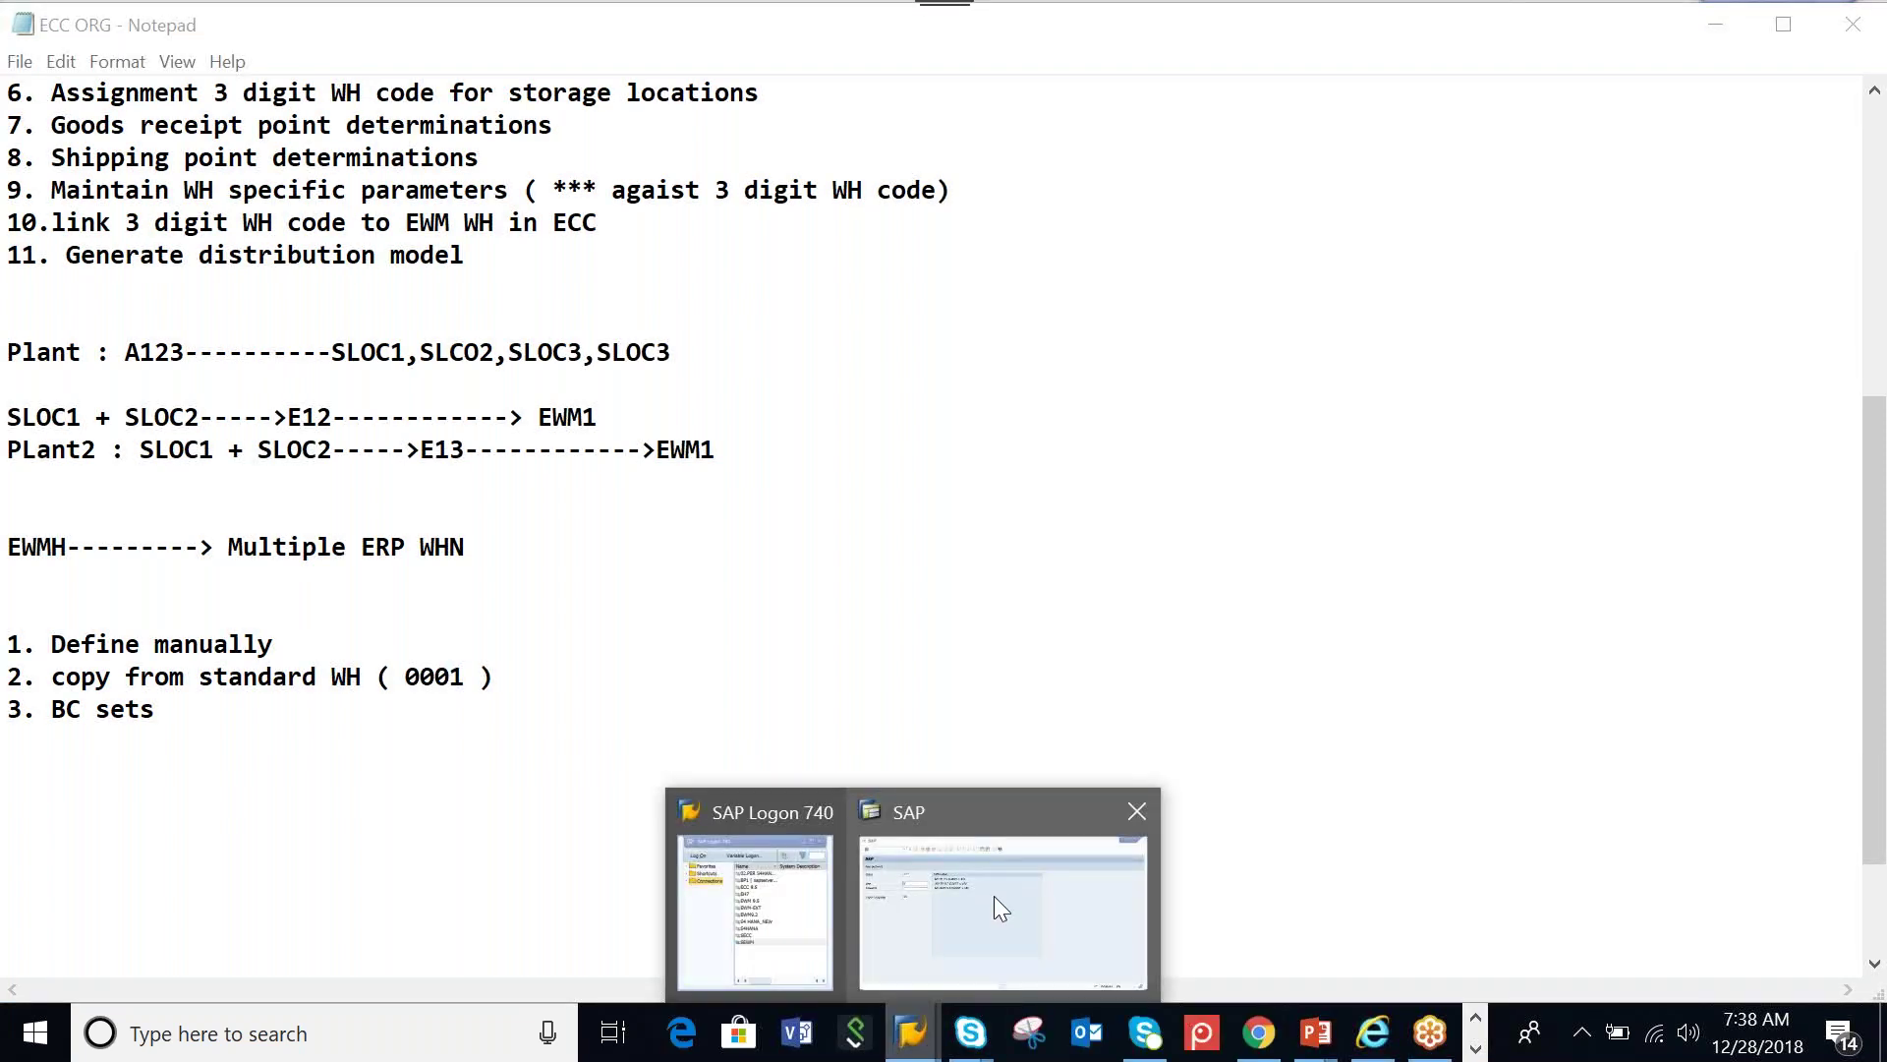
left_click(993, 895)
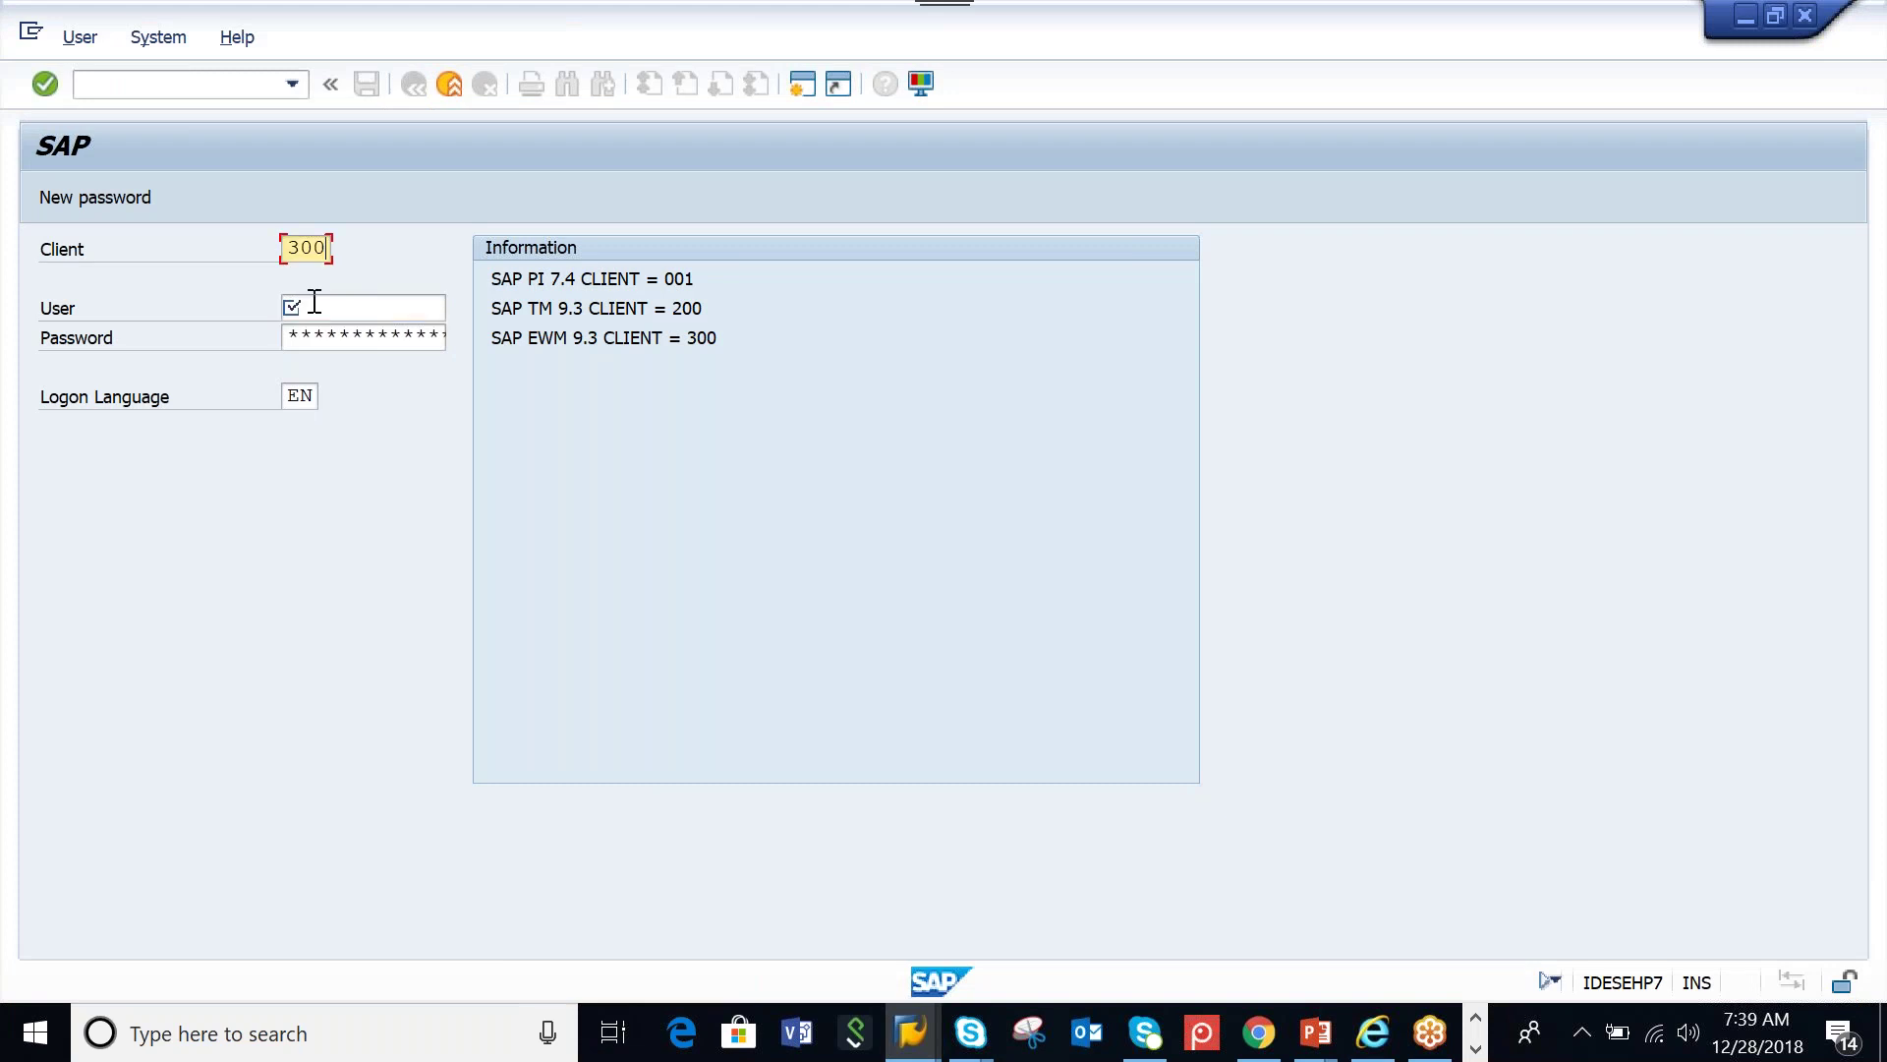
left_click(334, 308)
type("ck")
left_click(341, 335)
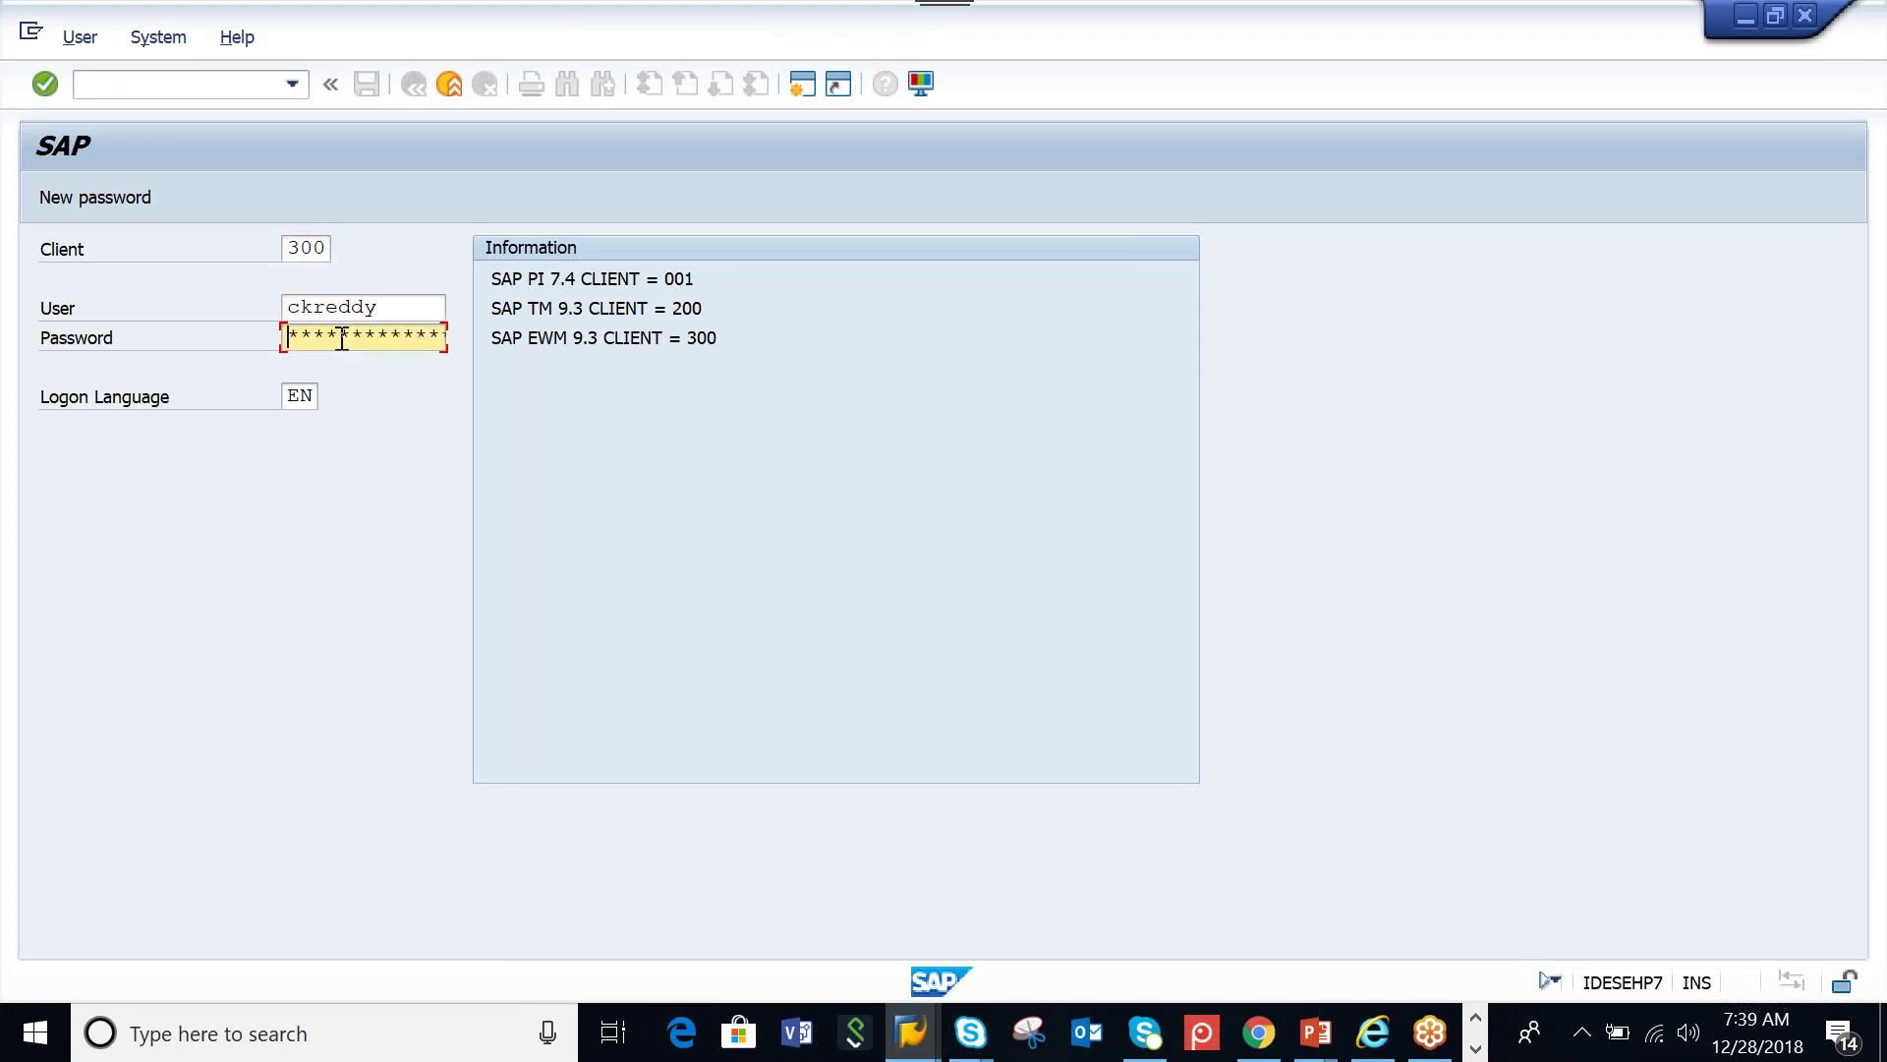
type("******")
key("Return")
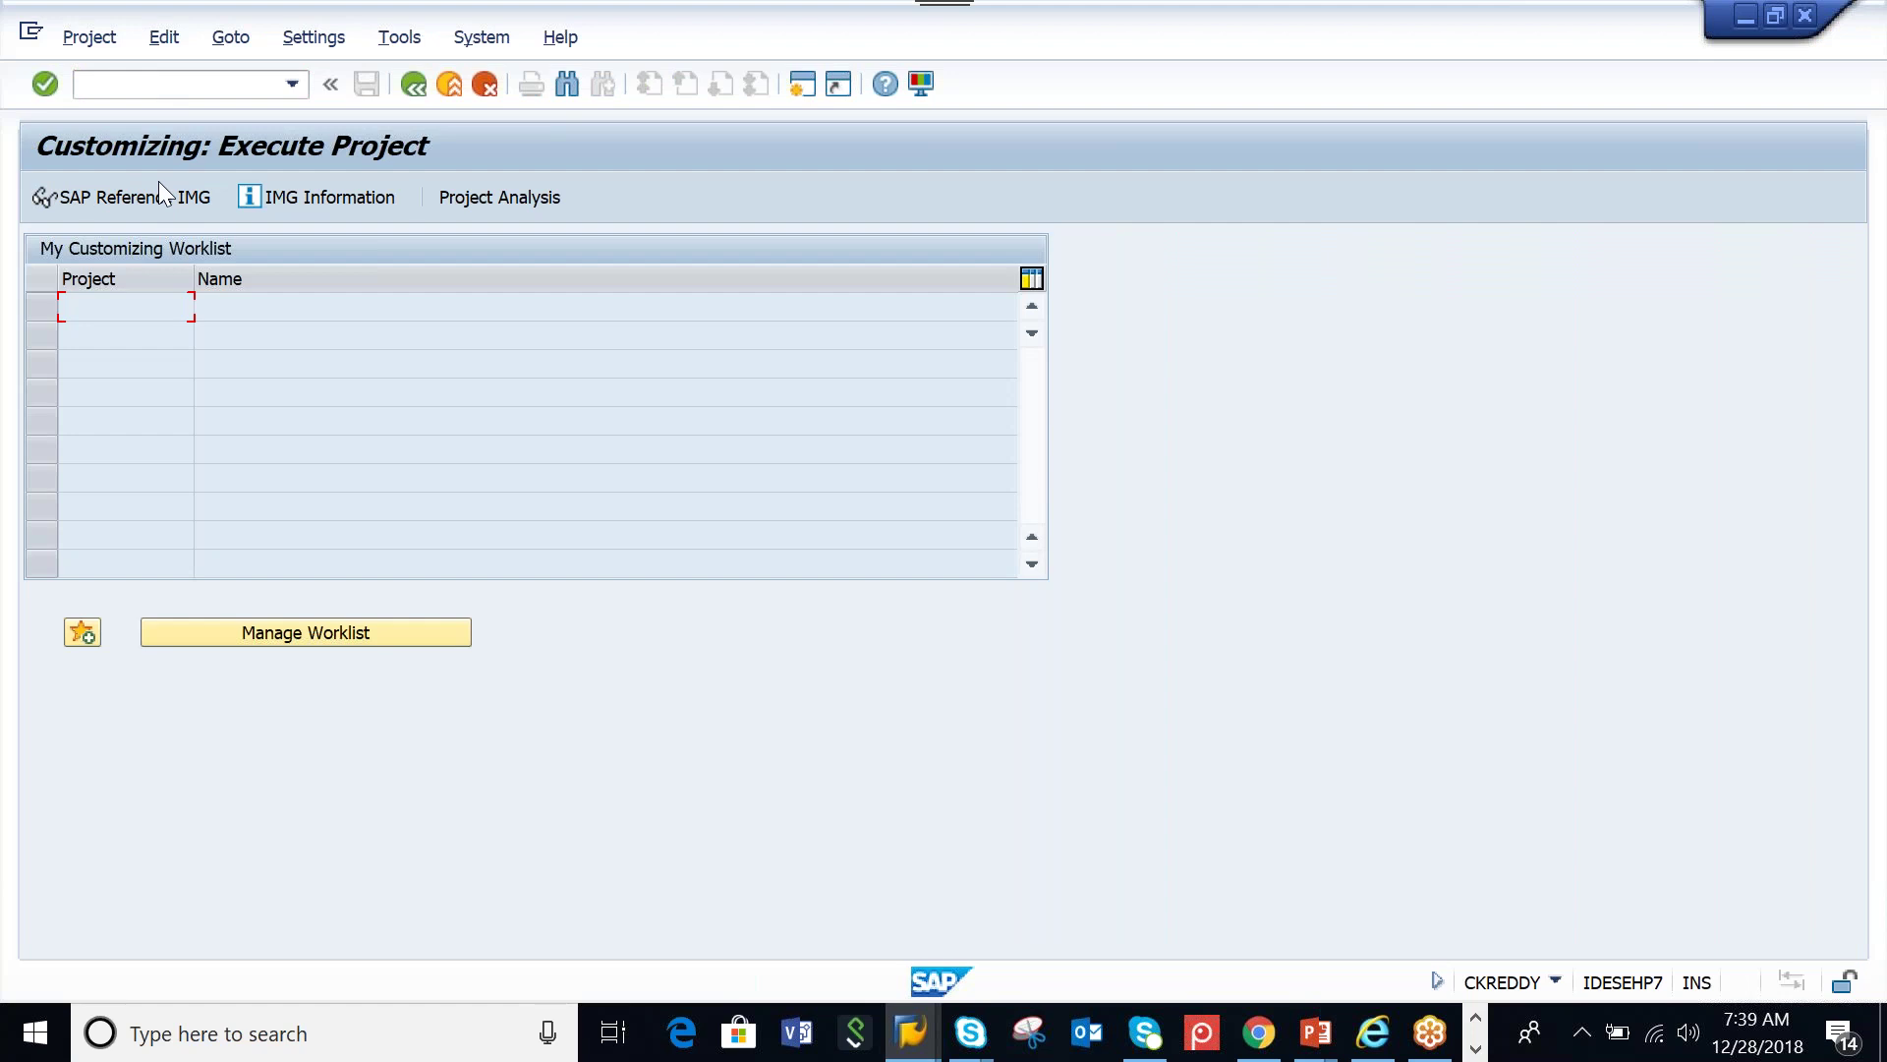
In the SAP Reference IMG, expand SCM Extended Warehouse Management > Extended Warehouse Management > Master Data
left_click(160, 194)
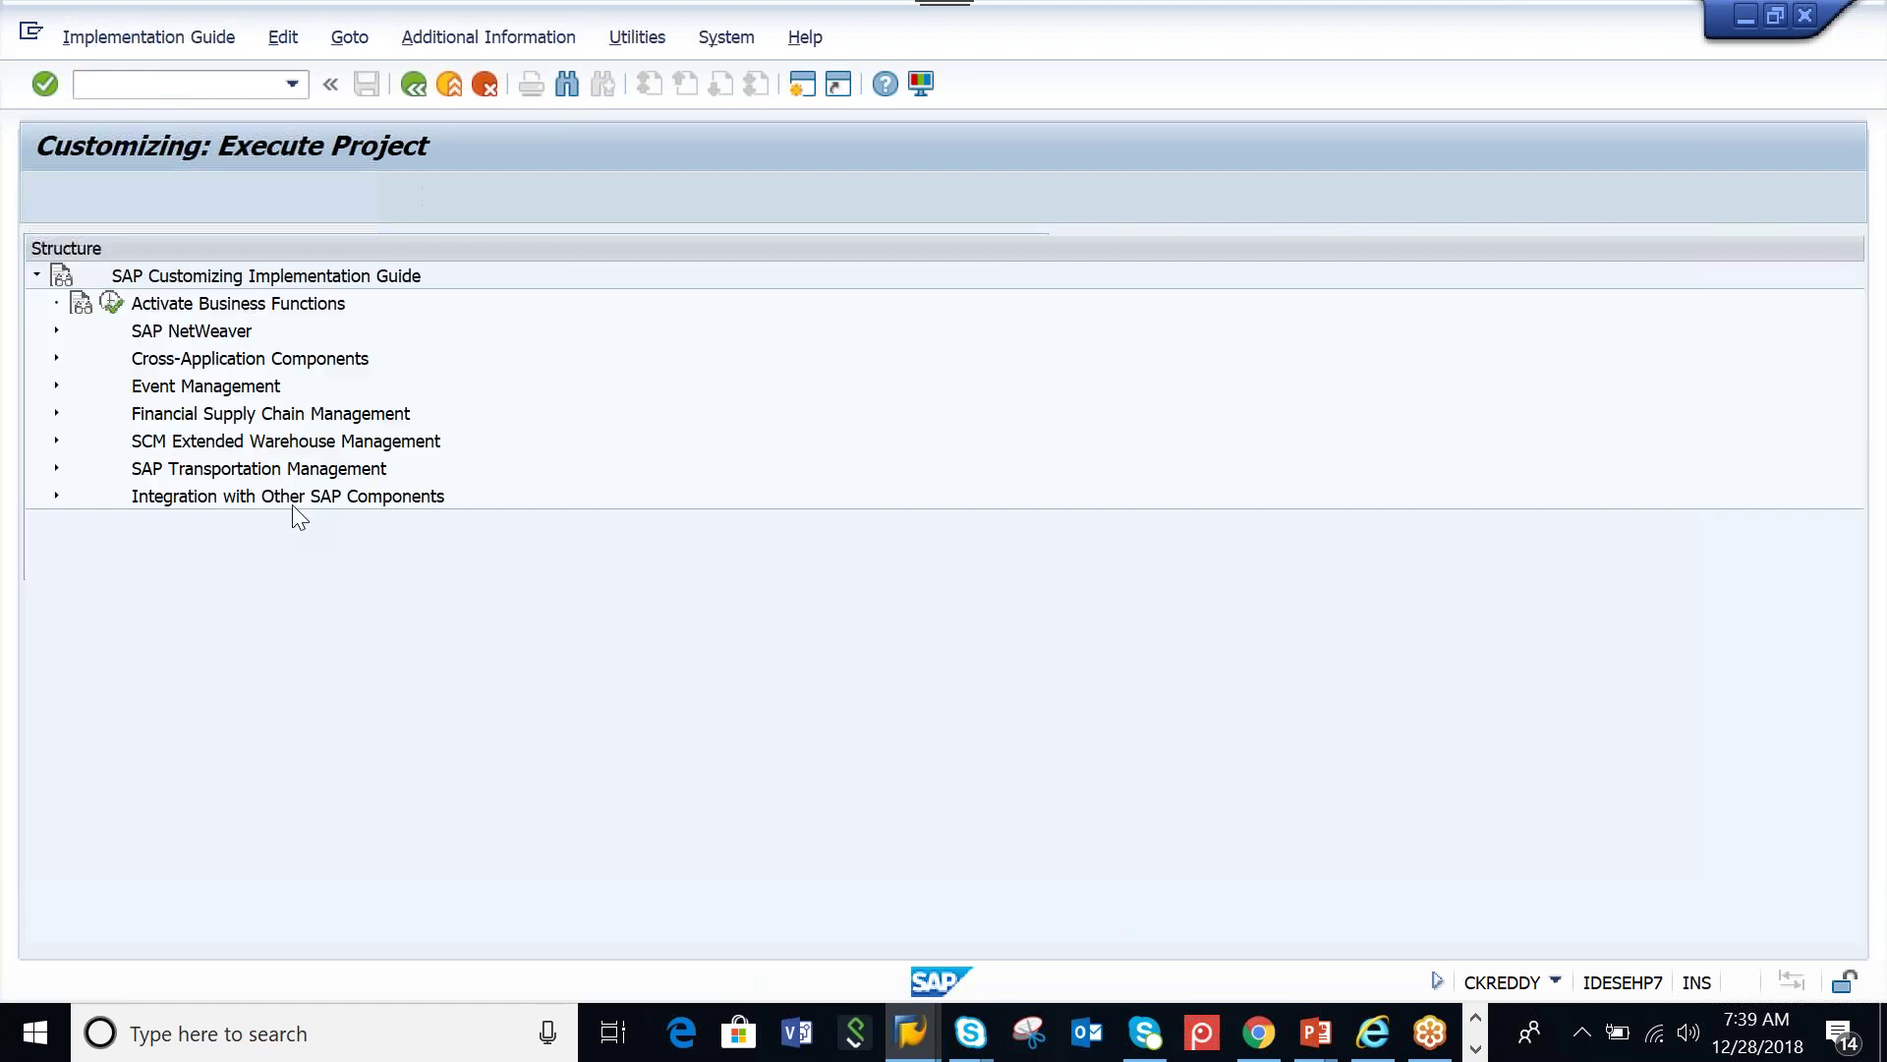
left_click(56, 441)
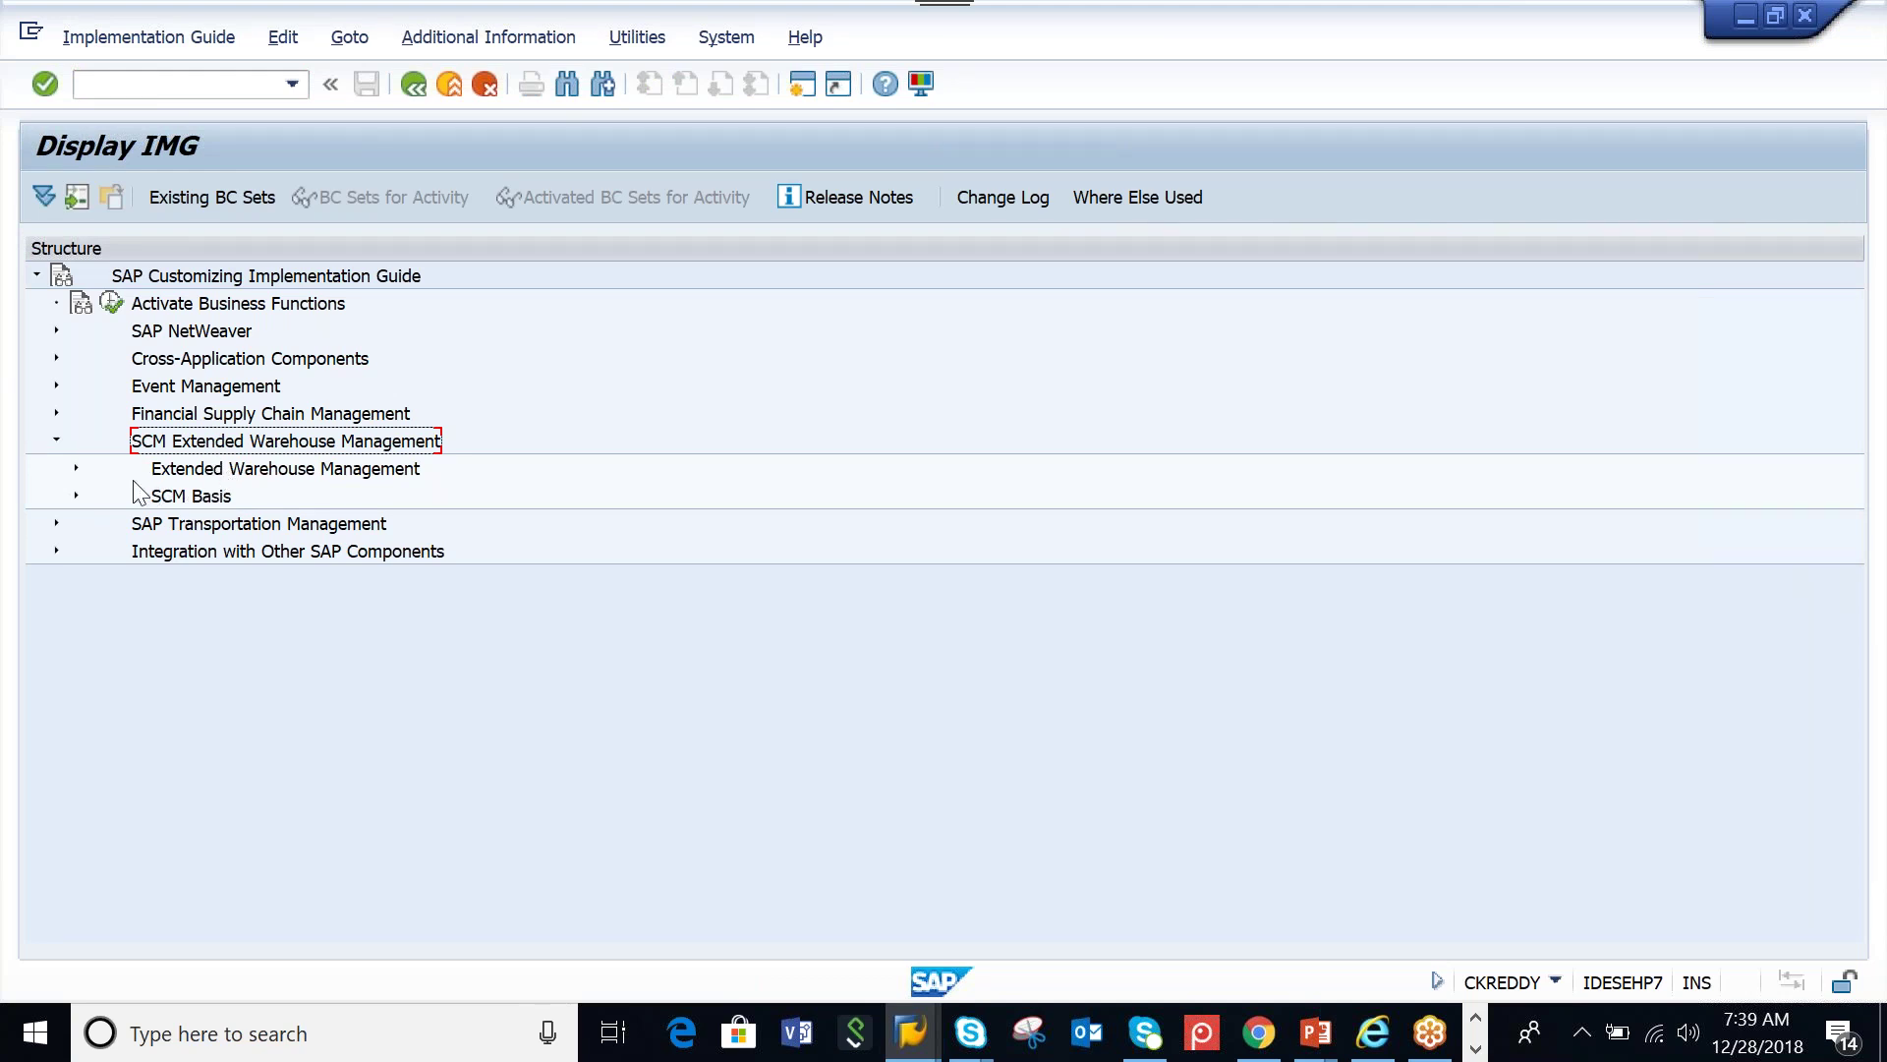
left_click(75, 469)
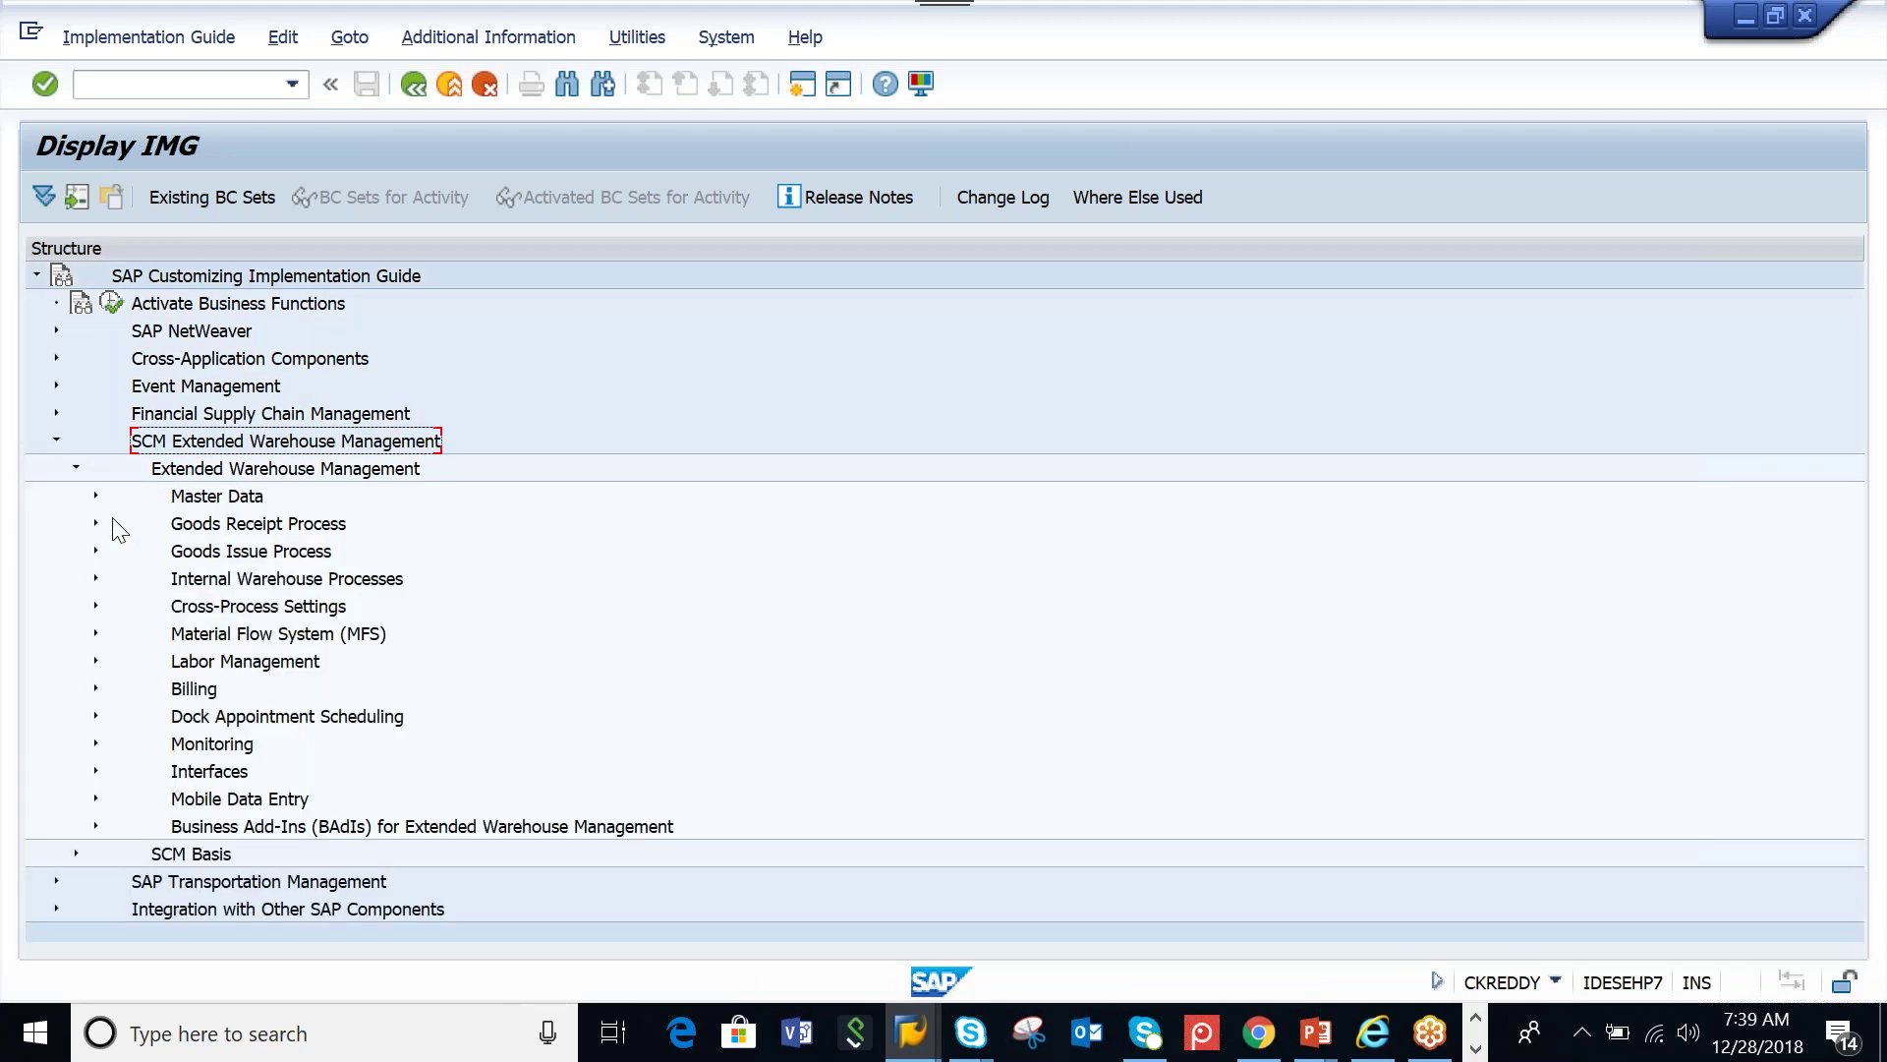
left_click(96, 497)
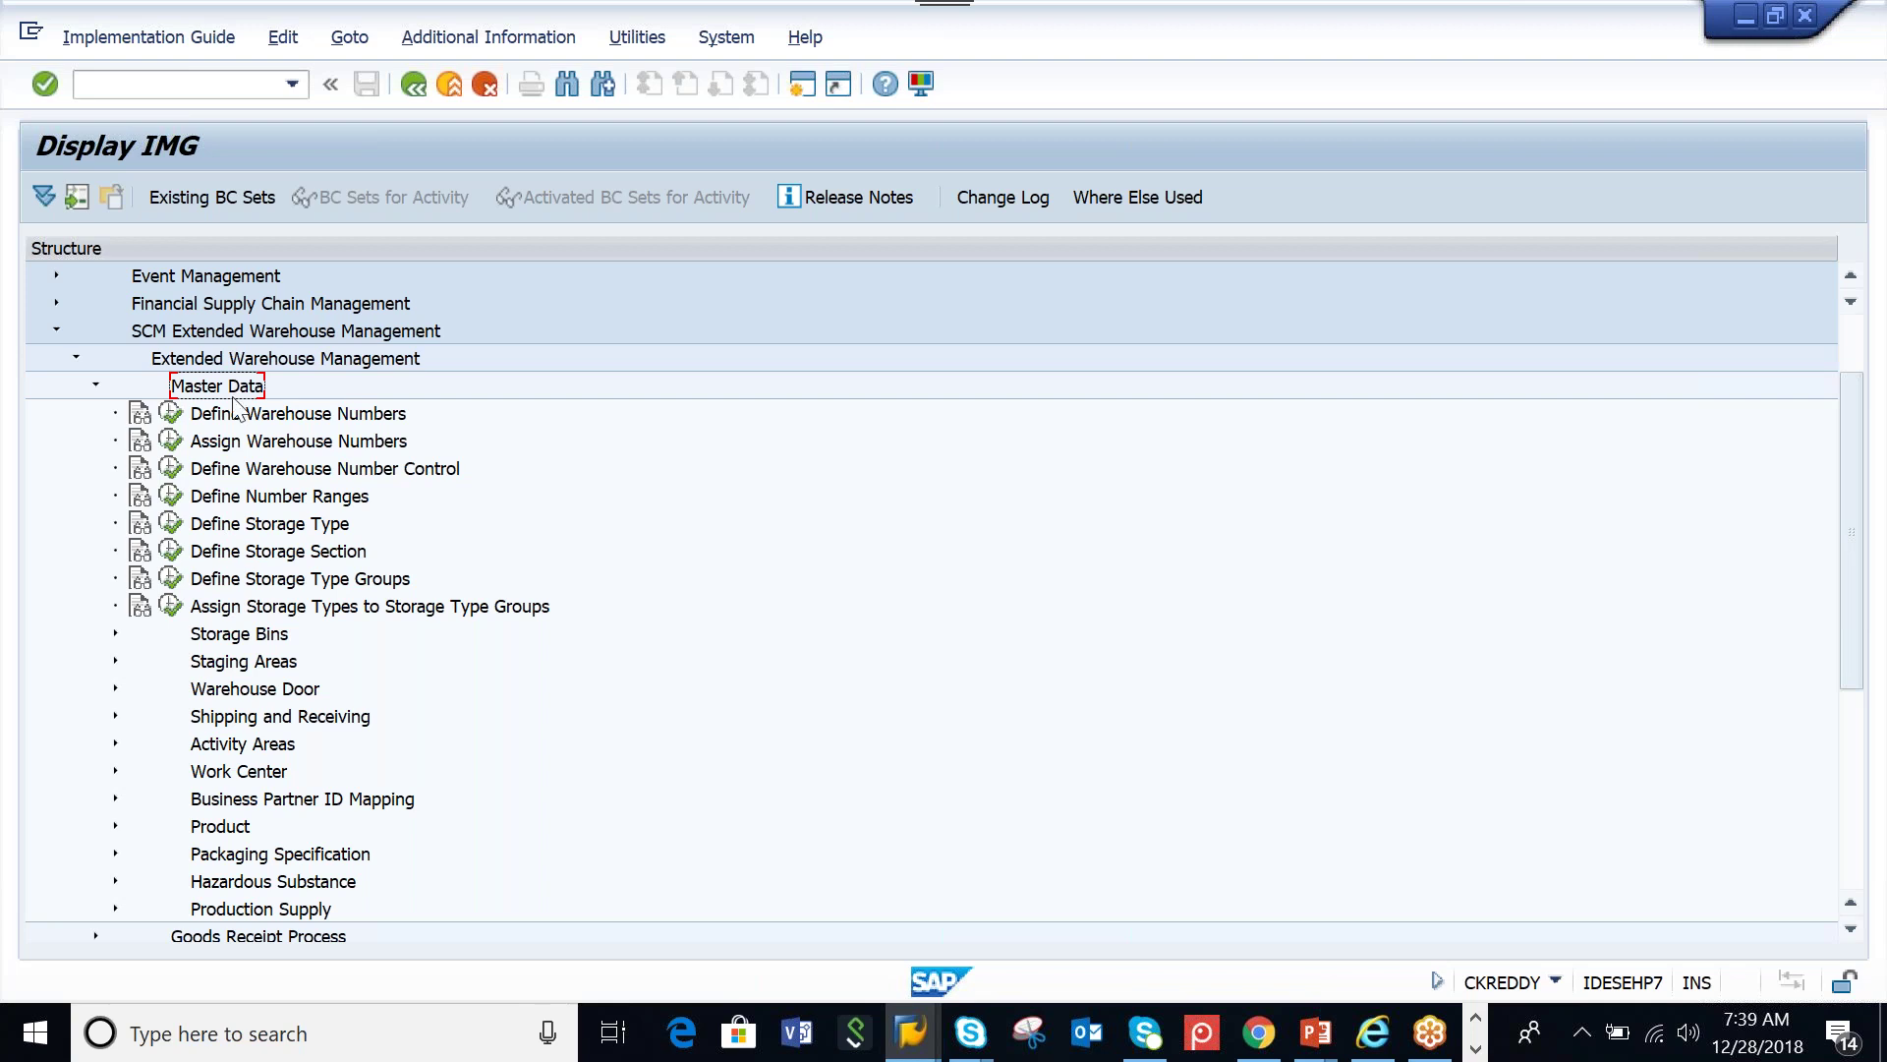
In Define Warehouse Numbers, add AAMW 'EWM WAREHOUSE FOR PLANT AAML' and save it under the customizing request
left_click(172, 415)
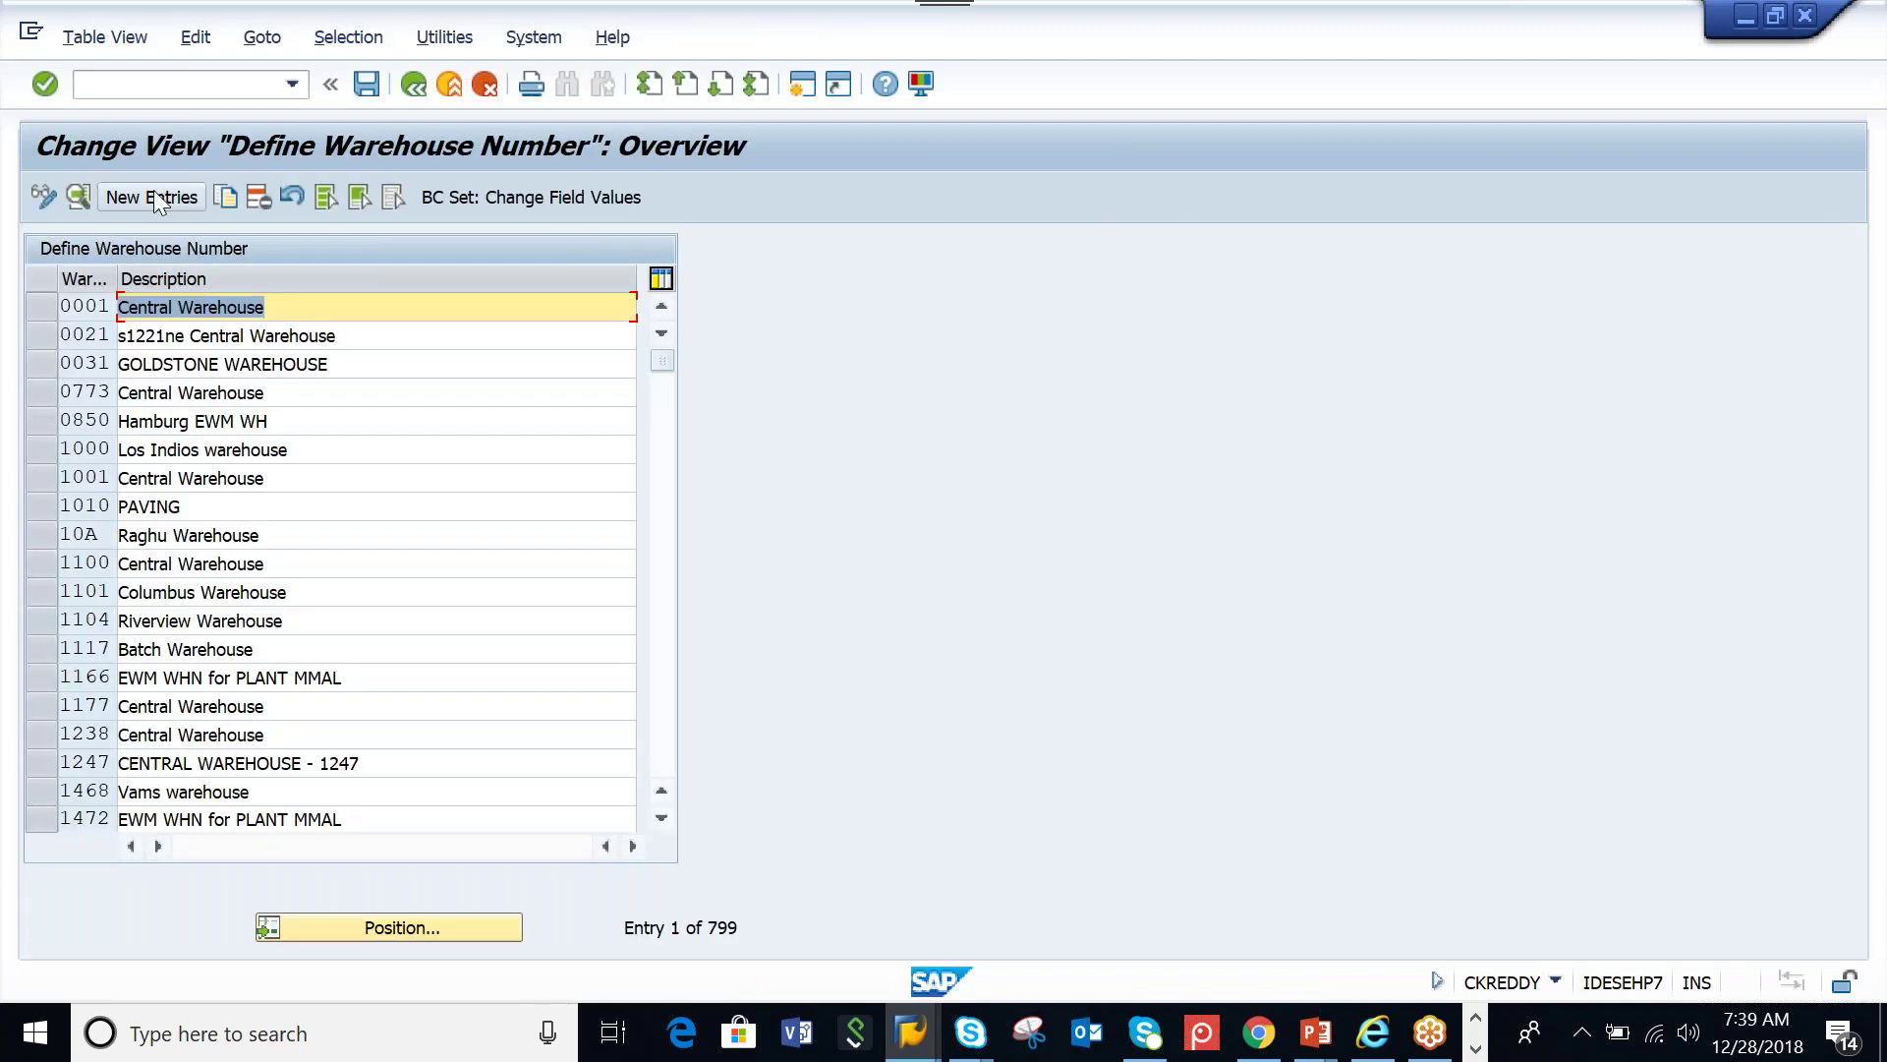
left_click(153, 193)
type("AAMW")
left_click(300, 344)
type("EWM WAREHOUSE FOR PLA")
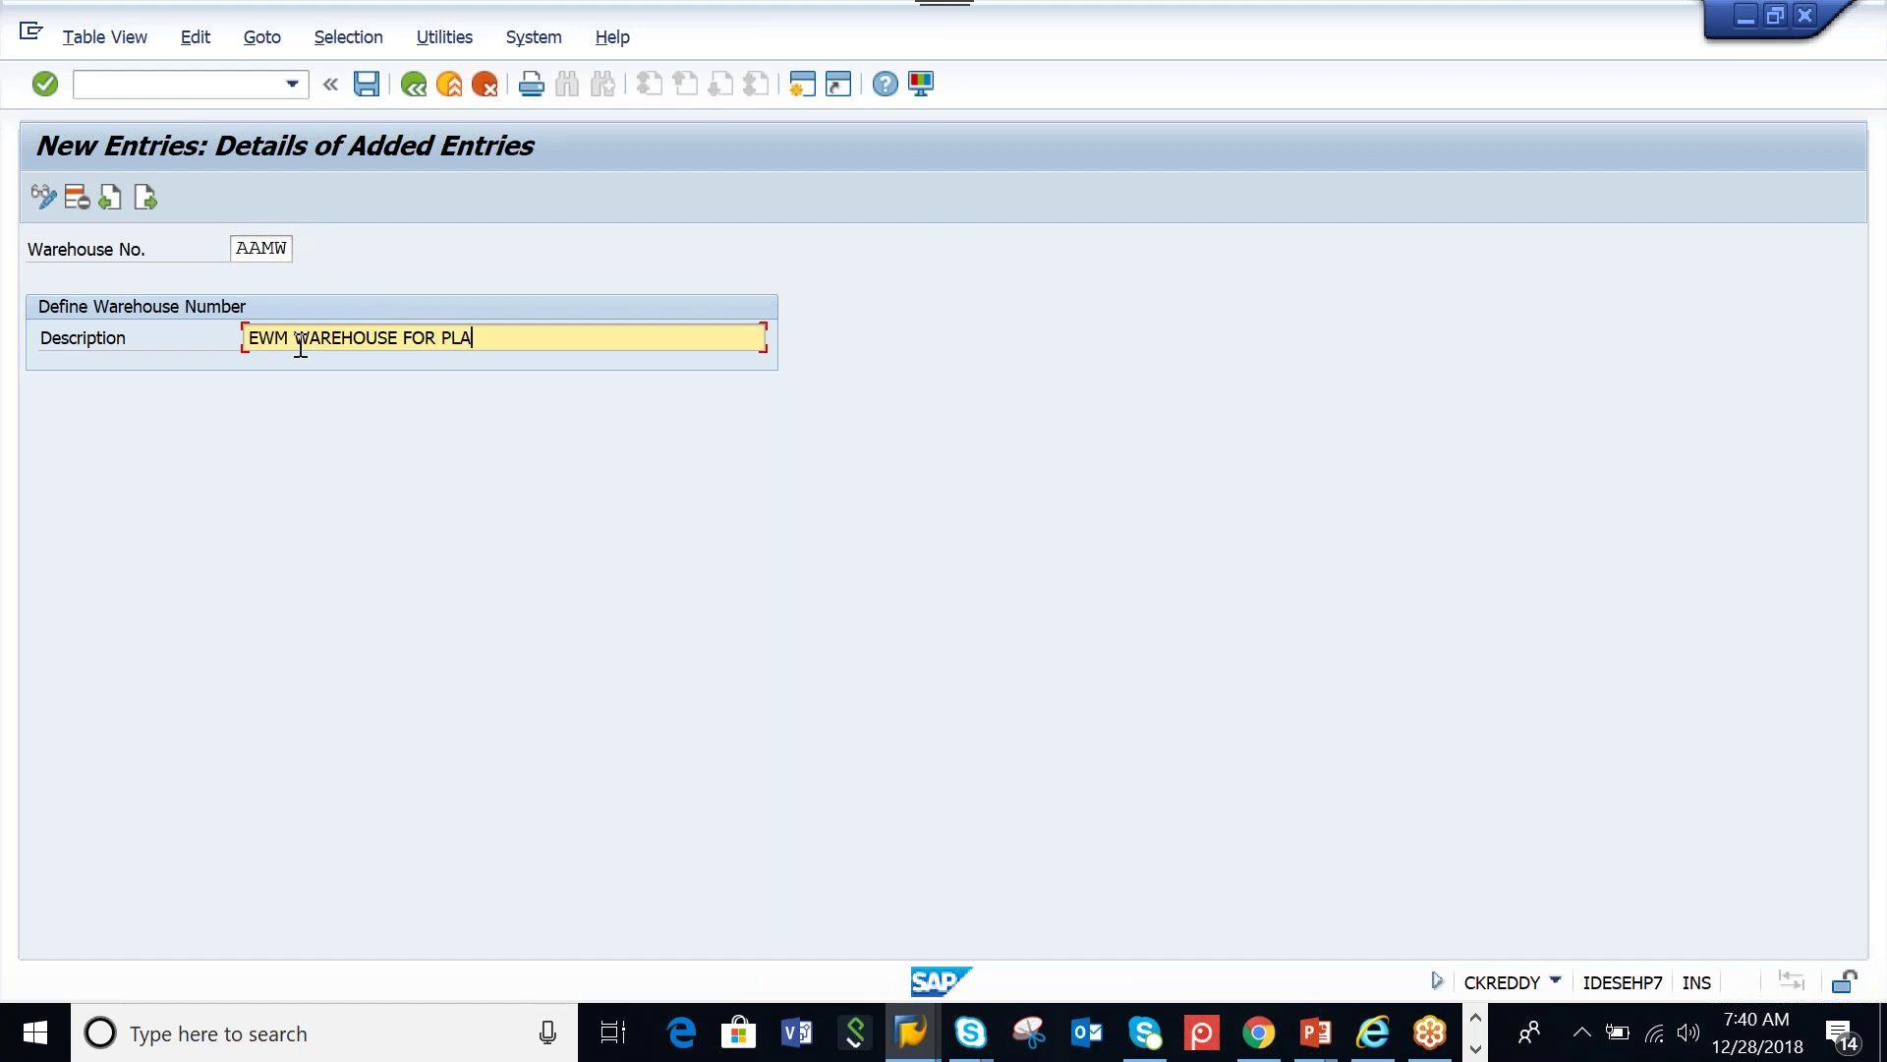
type("NT AAML")
key("Return")
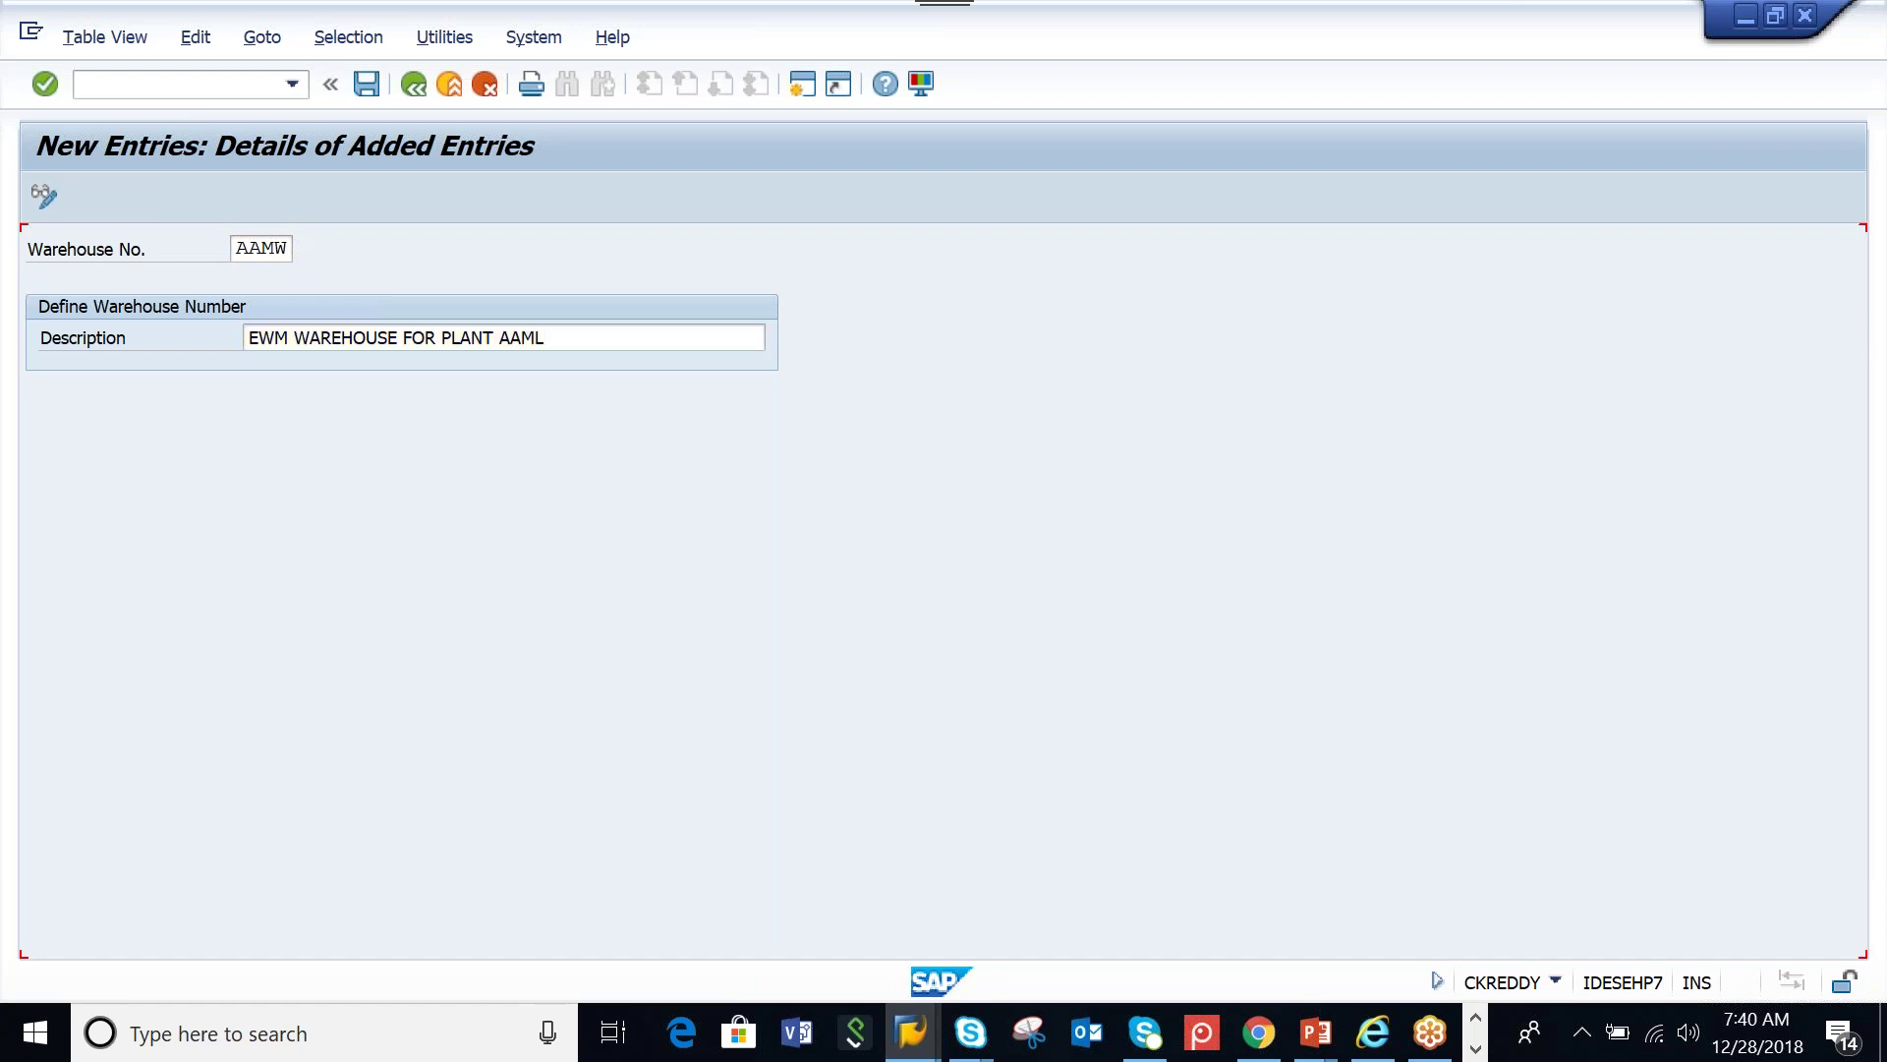
left_click(370, 85)
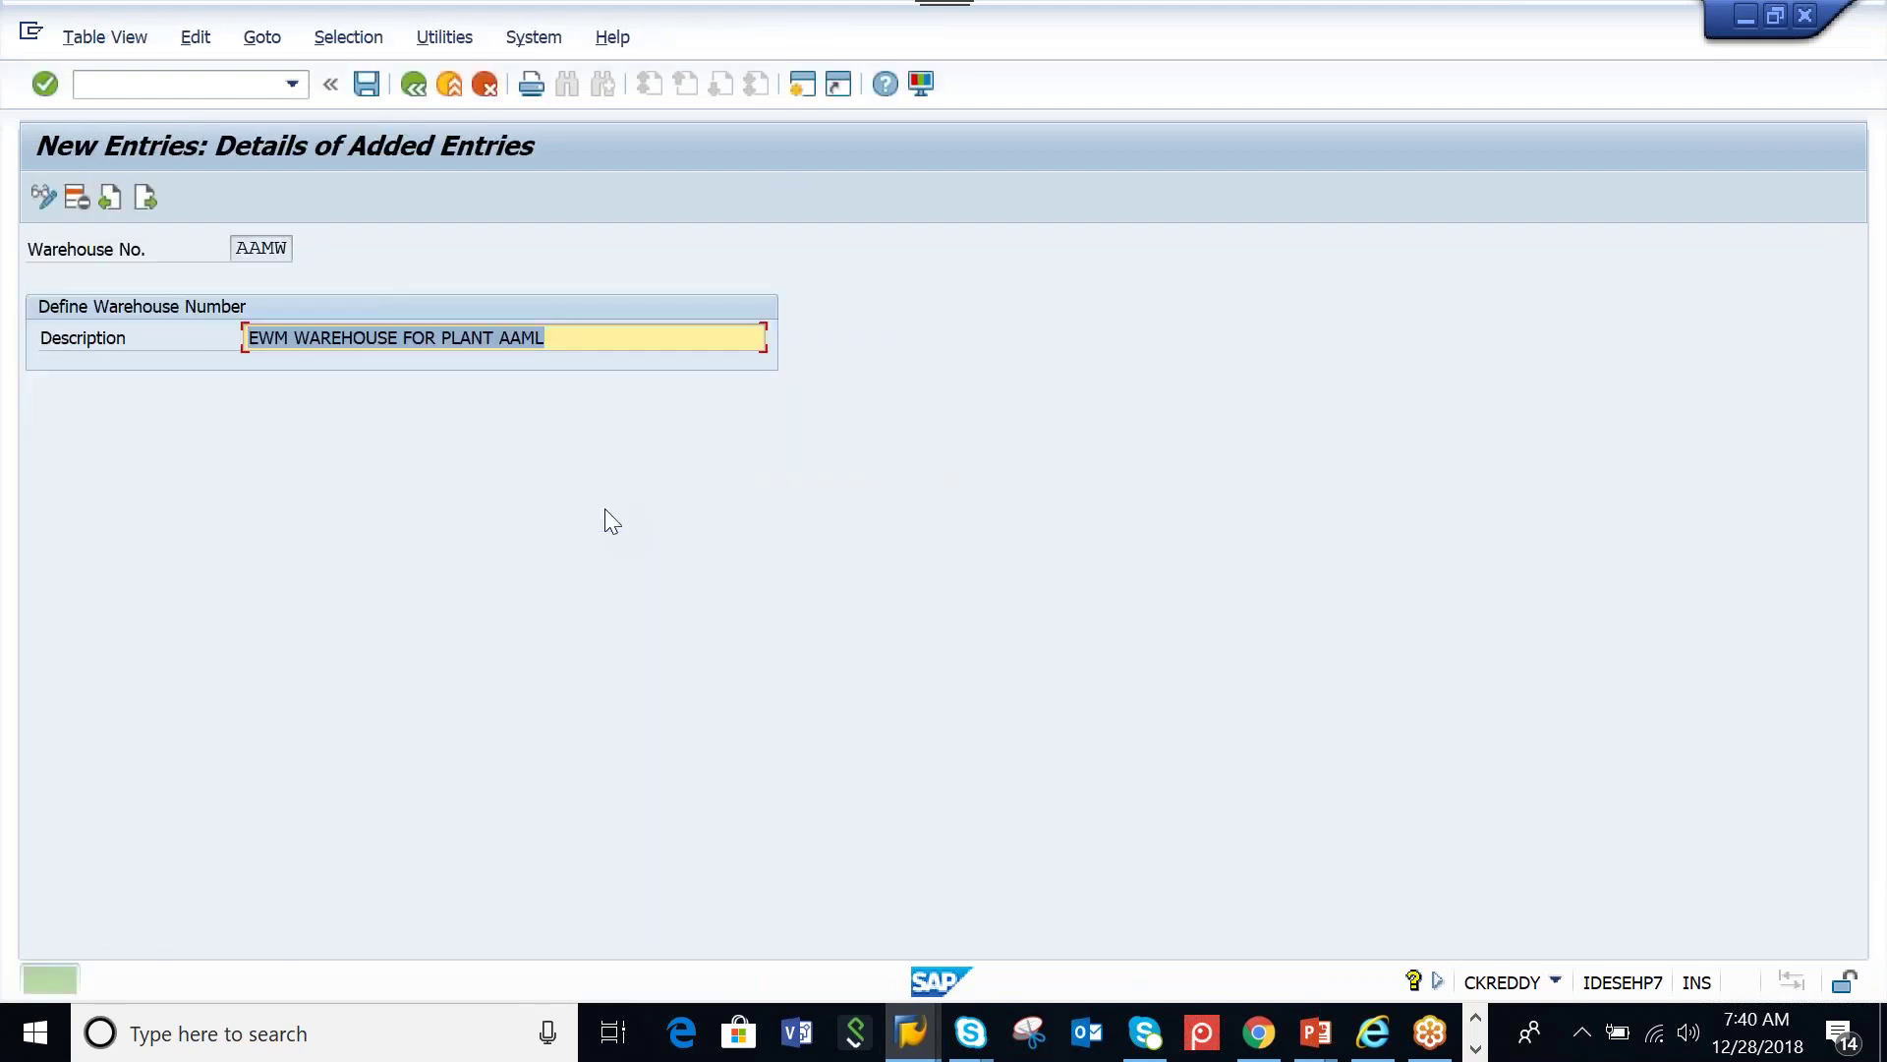
left_click(594, 498)
left_click(602, 342)
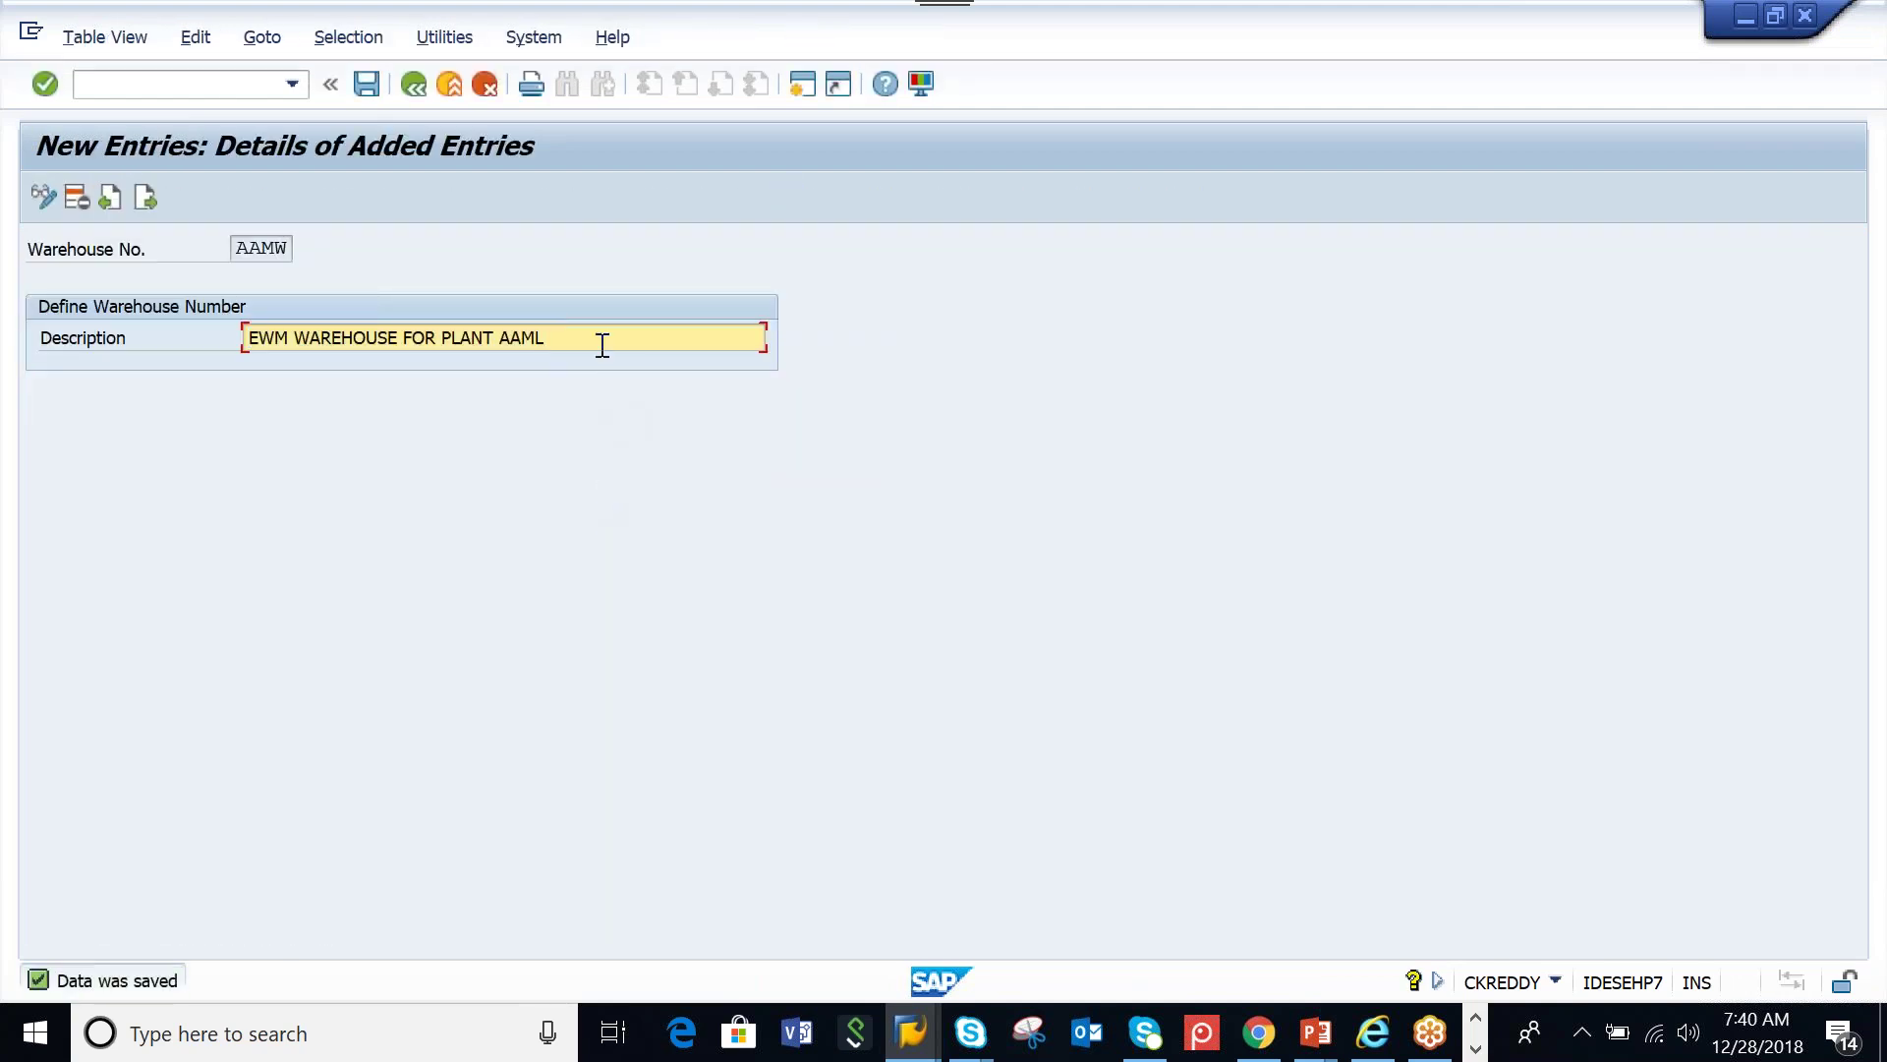
left_click(1477, 1048)
Append ': SCPR20' after the BC sets line in the ECC ORG notes
key("alt+Tab")
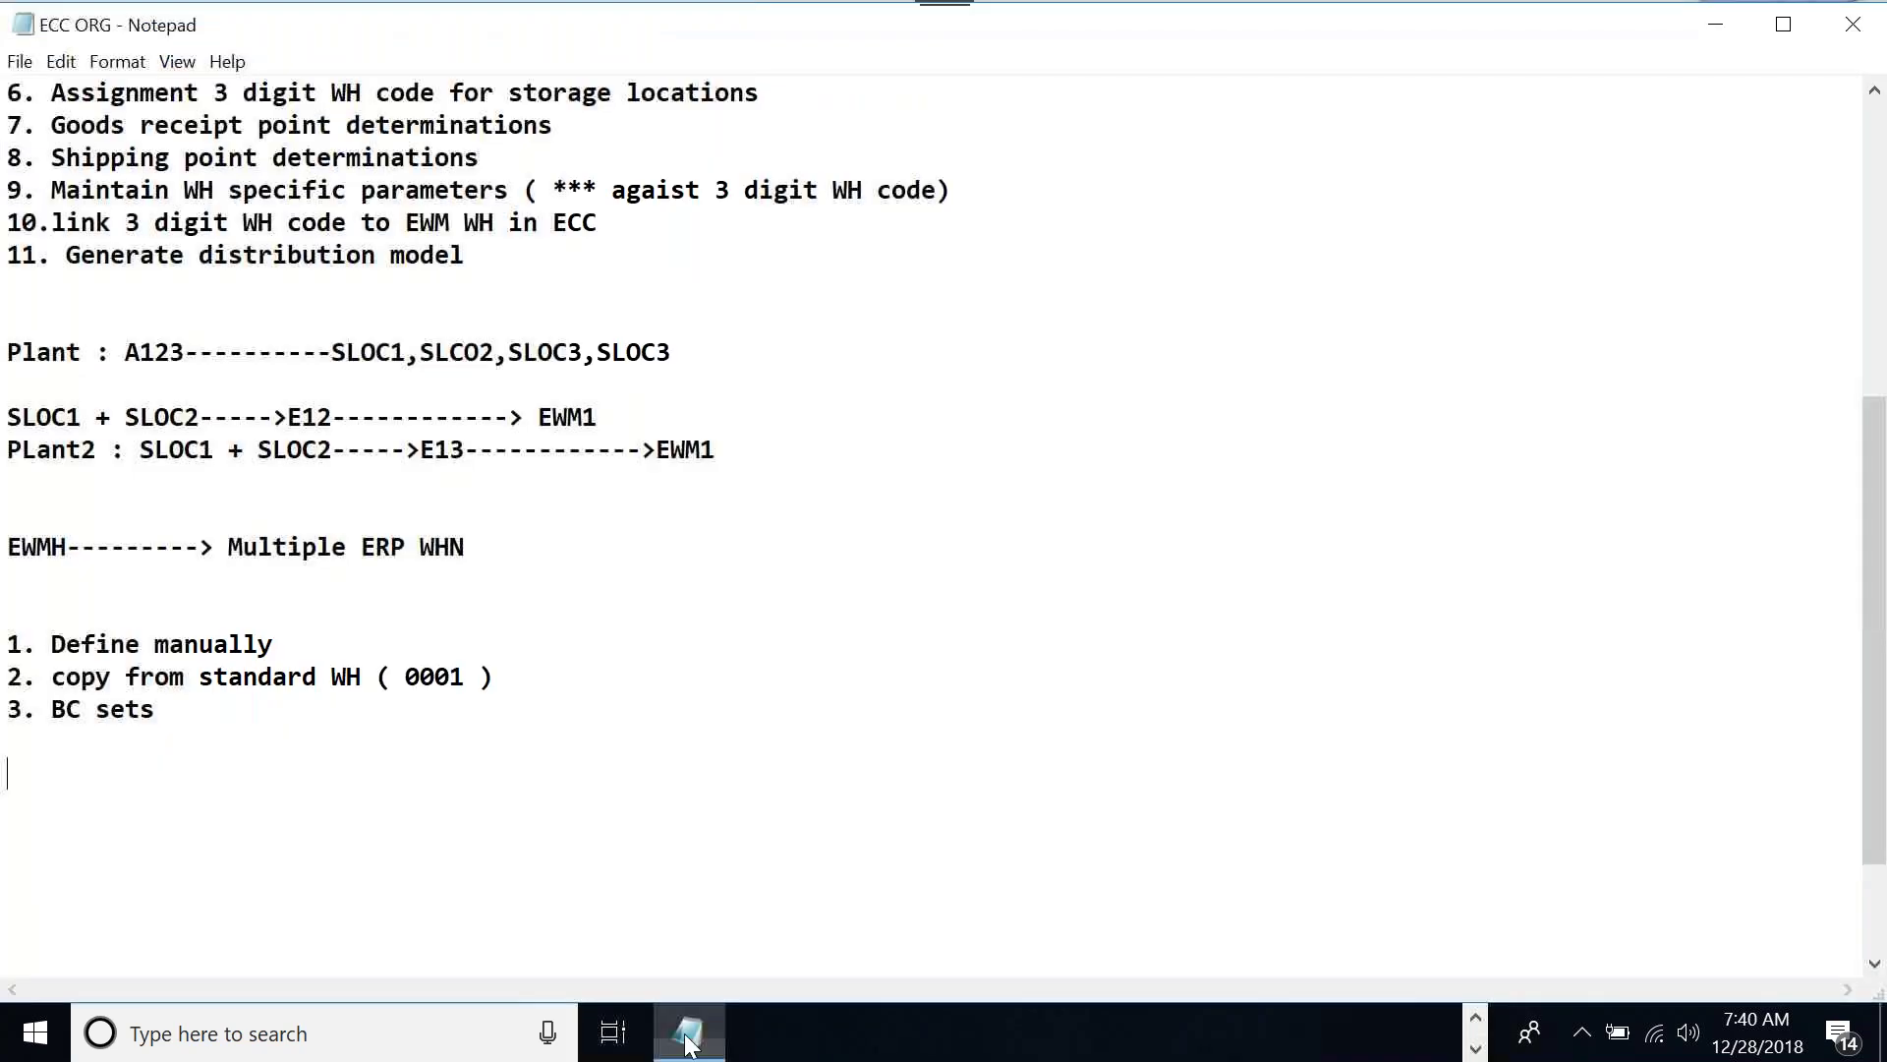
left_click(203, 717)
type(": SCPR2")
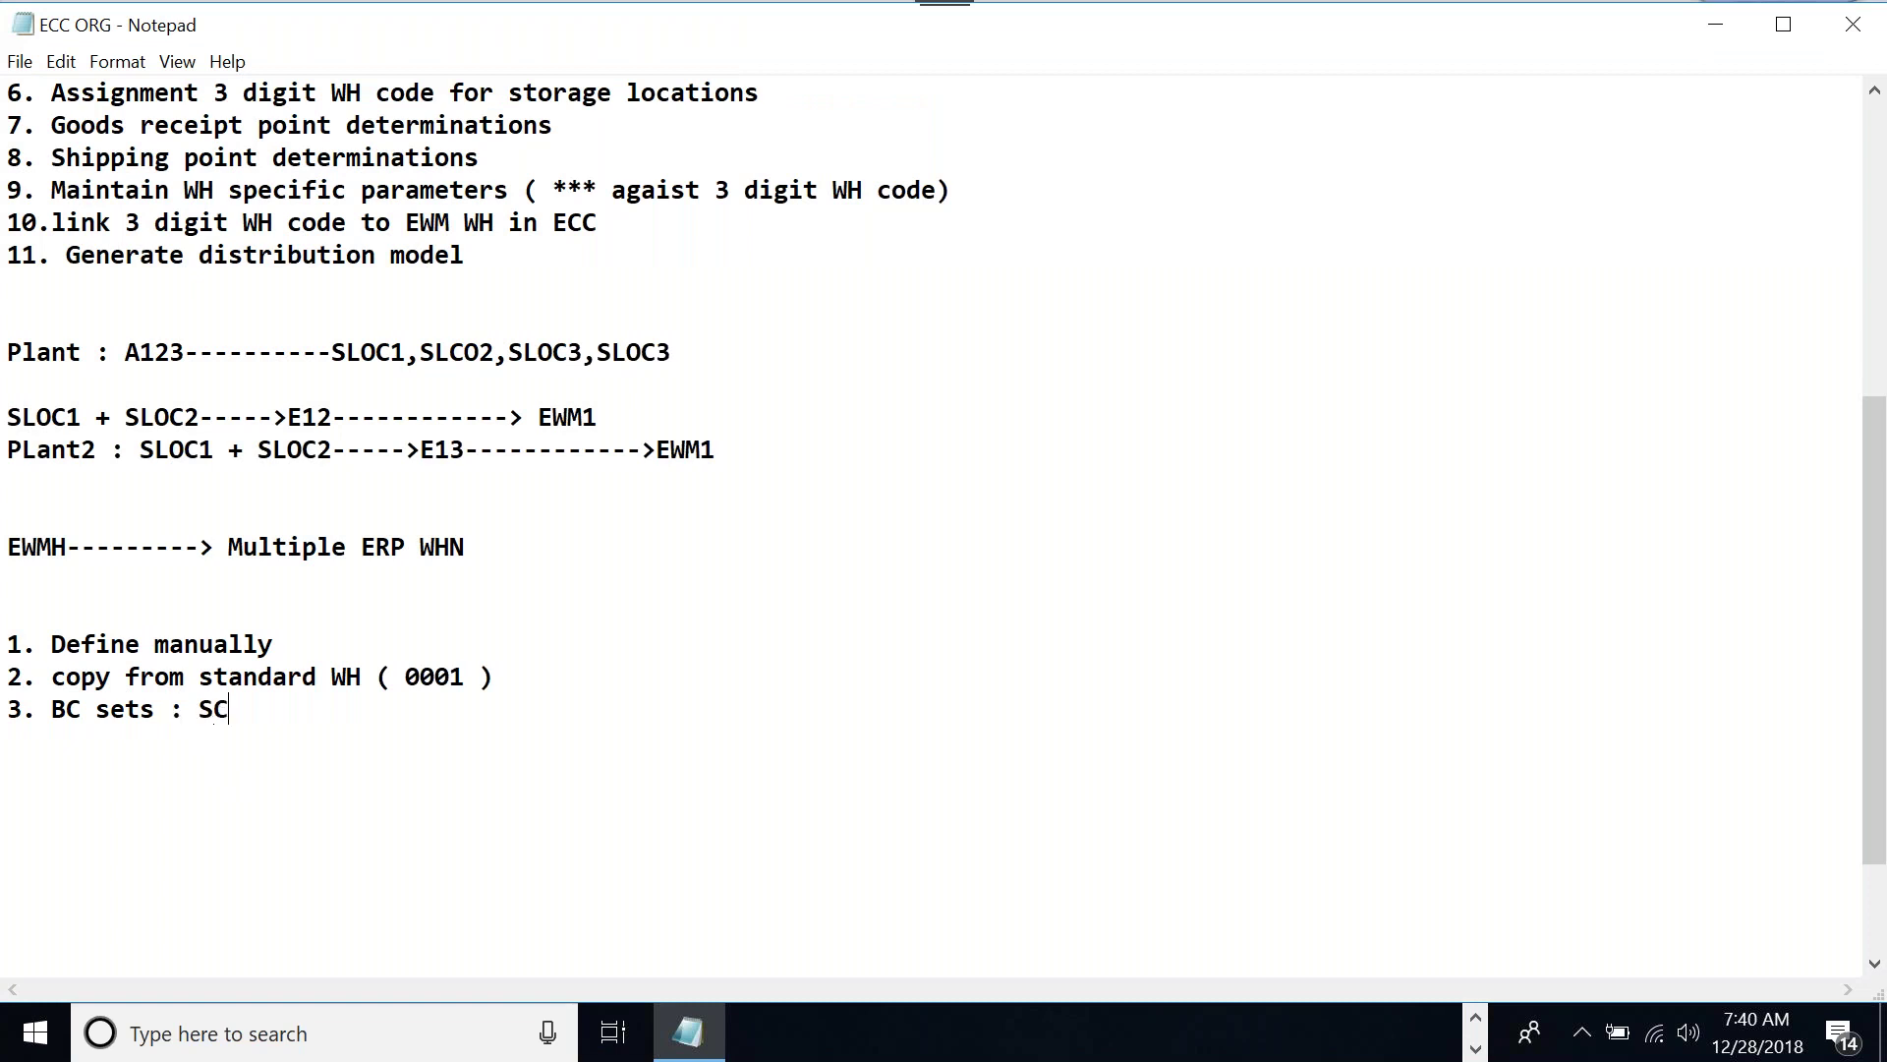
type("0")
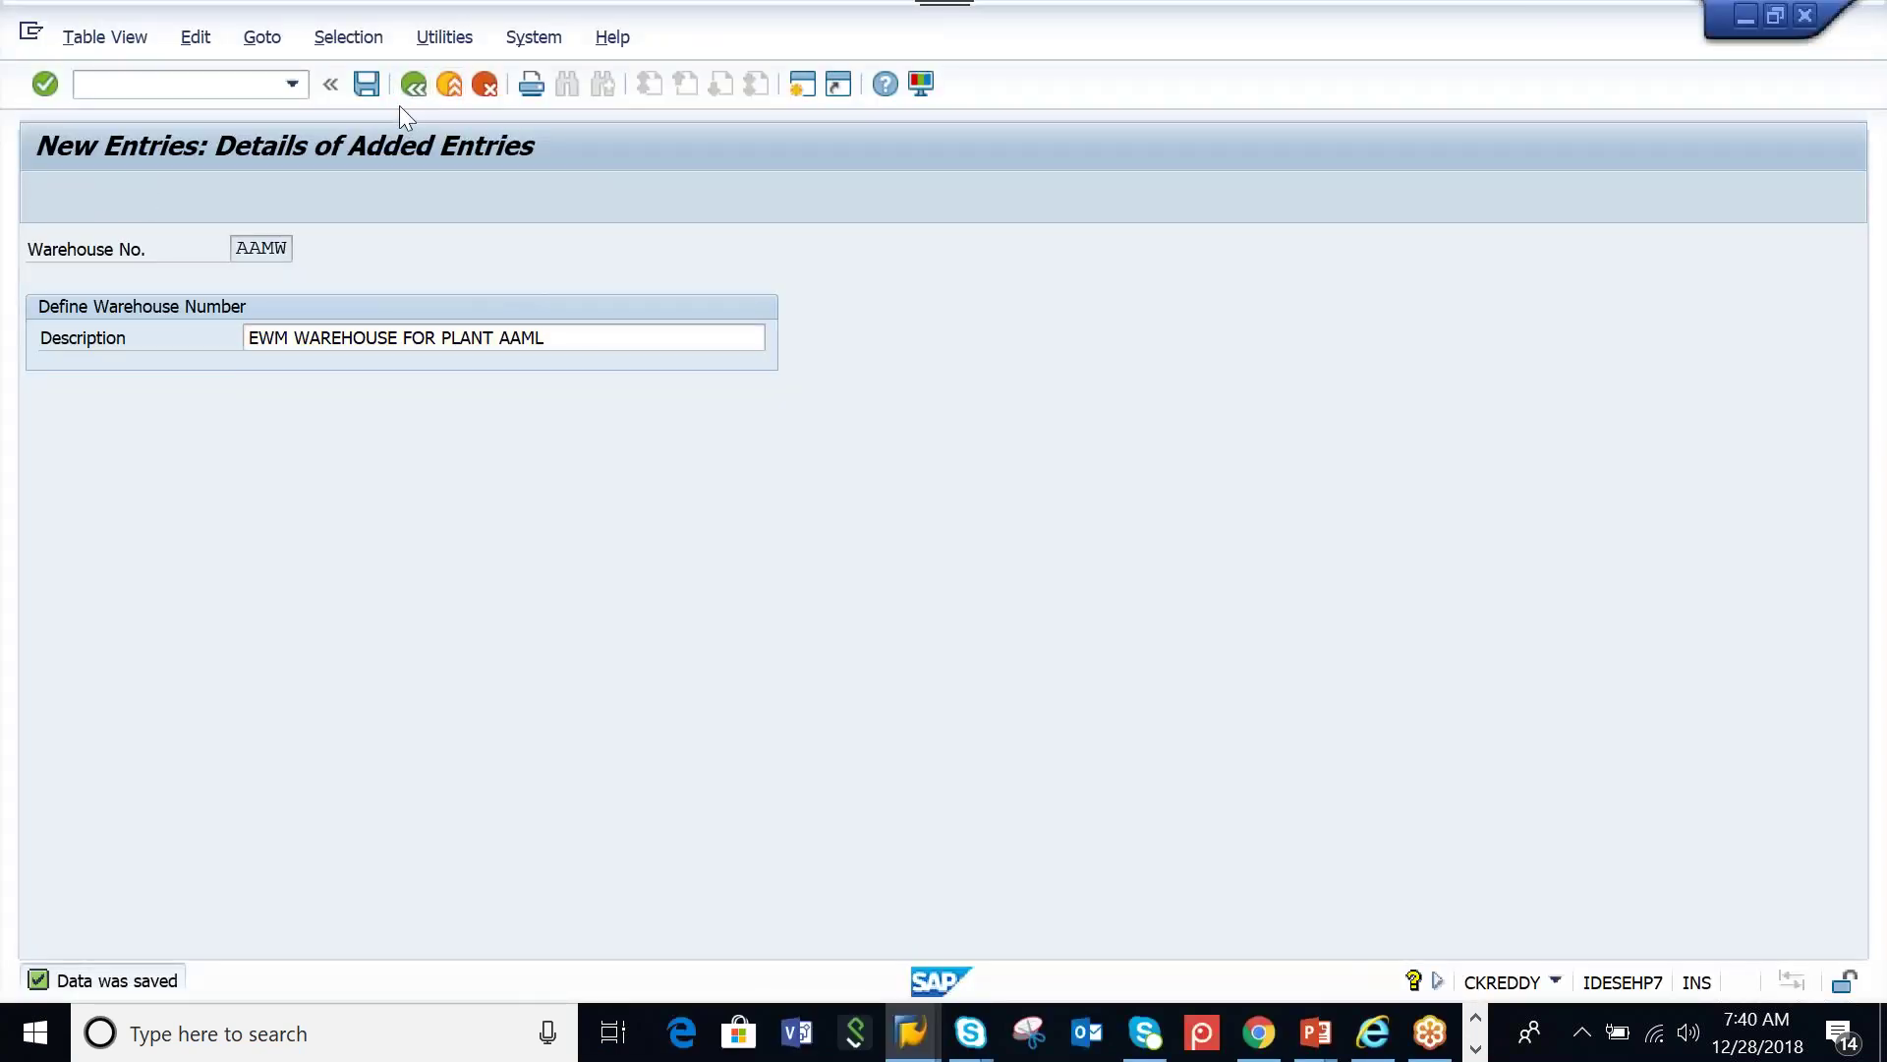
Return to SAP Easy Access, run SCPR20, and search BC sets matching *SCWM* with no hit limit
left_click(413, 83)
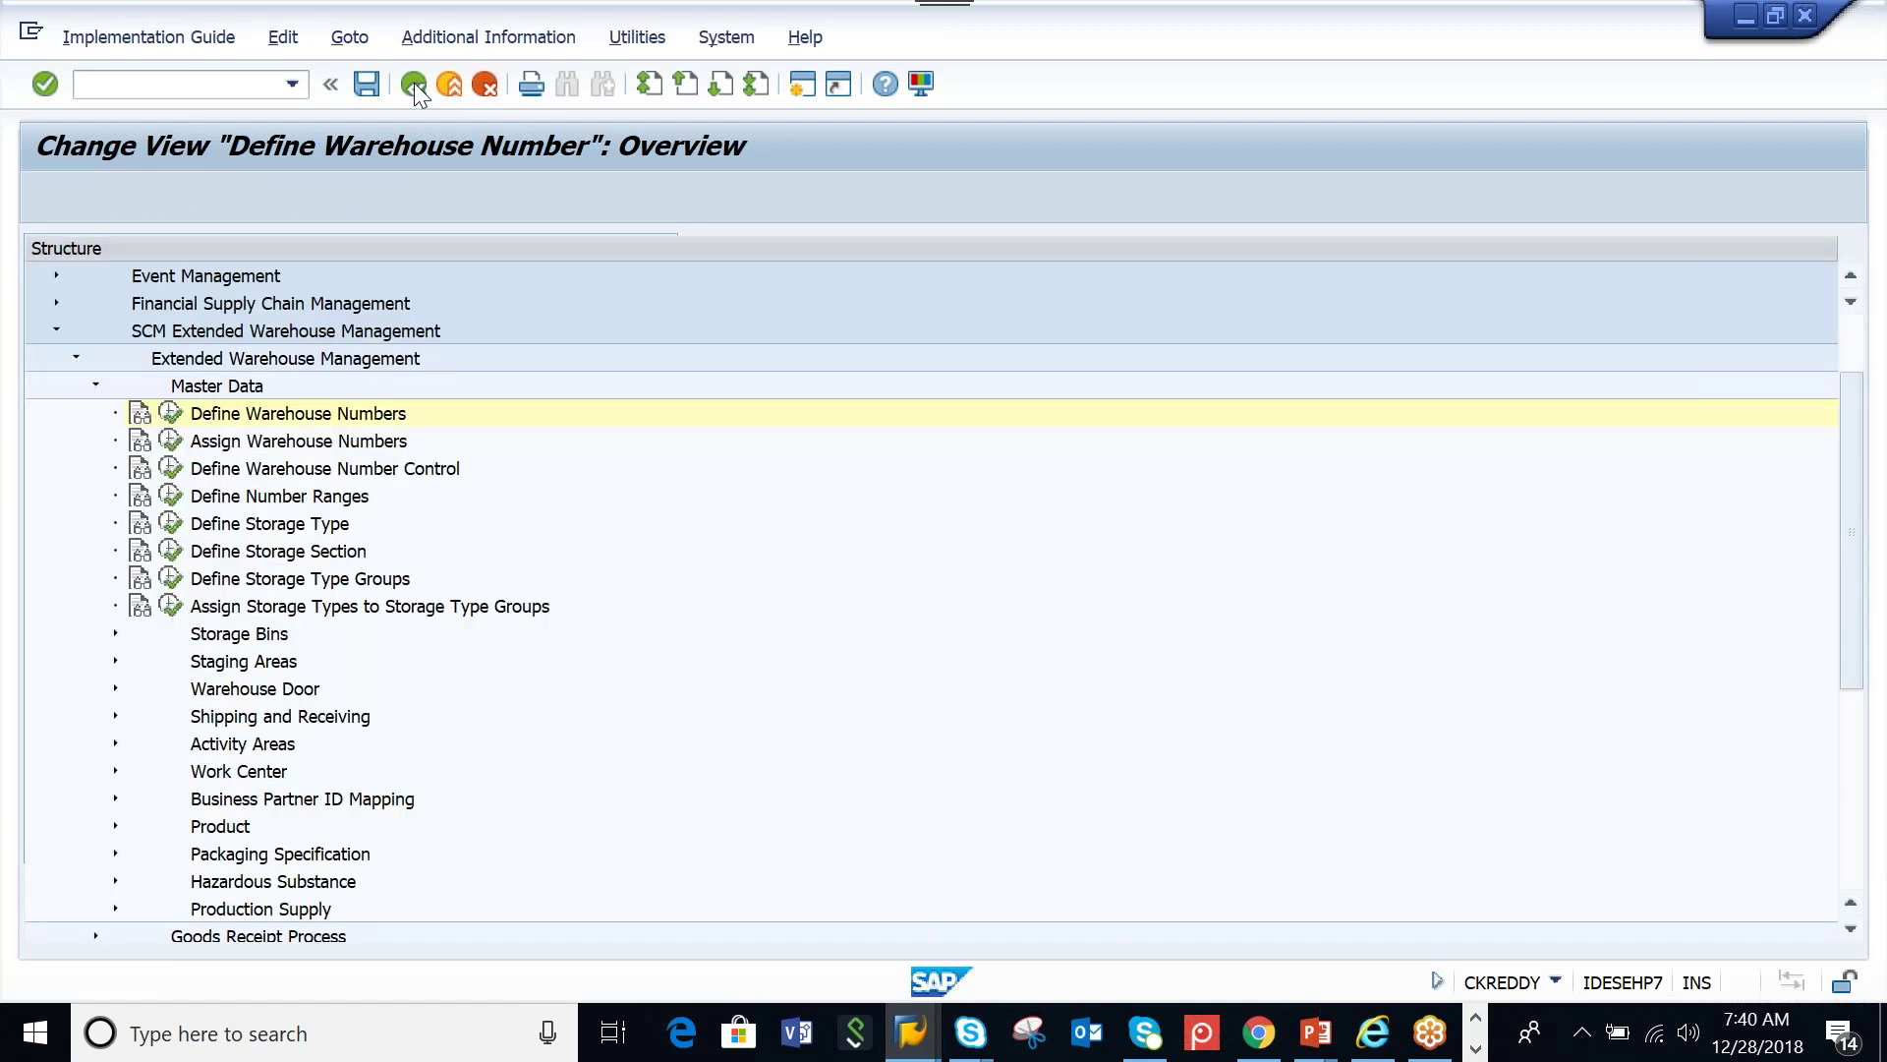
left_click(414, 83)
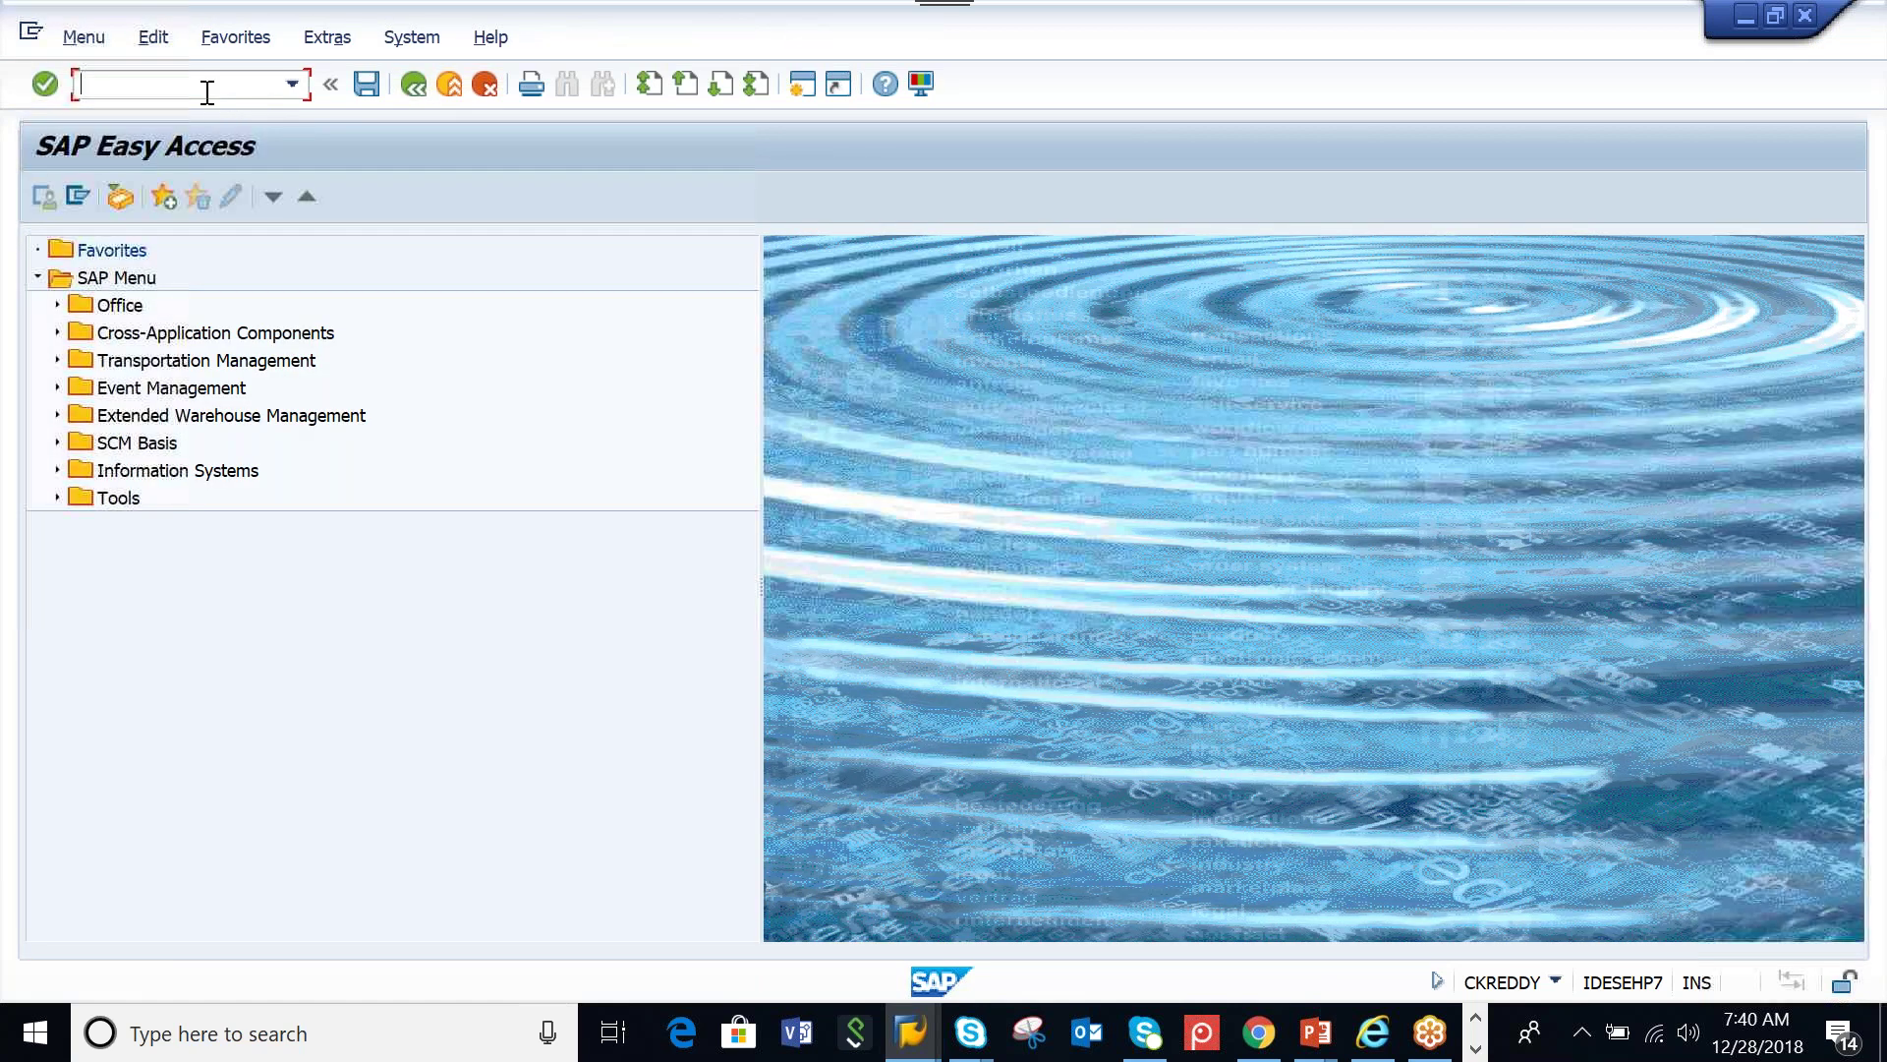
type("scpr20")
key("Return")
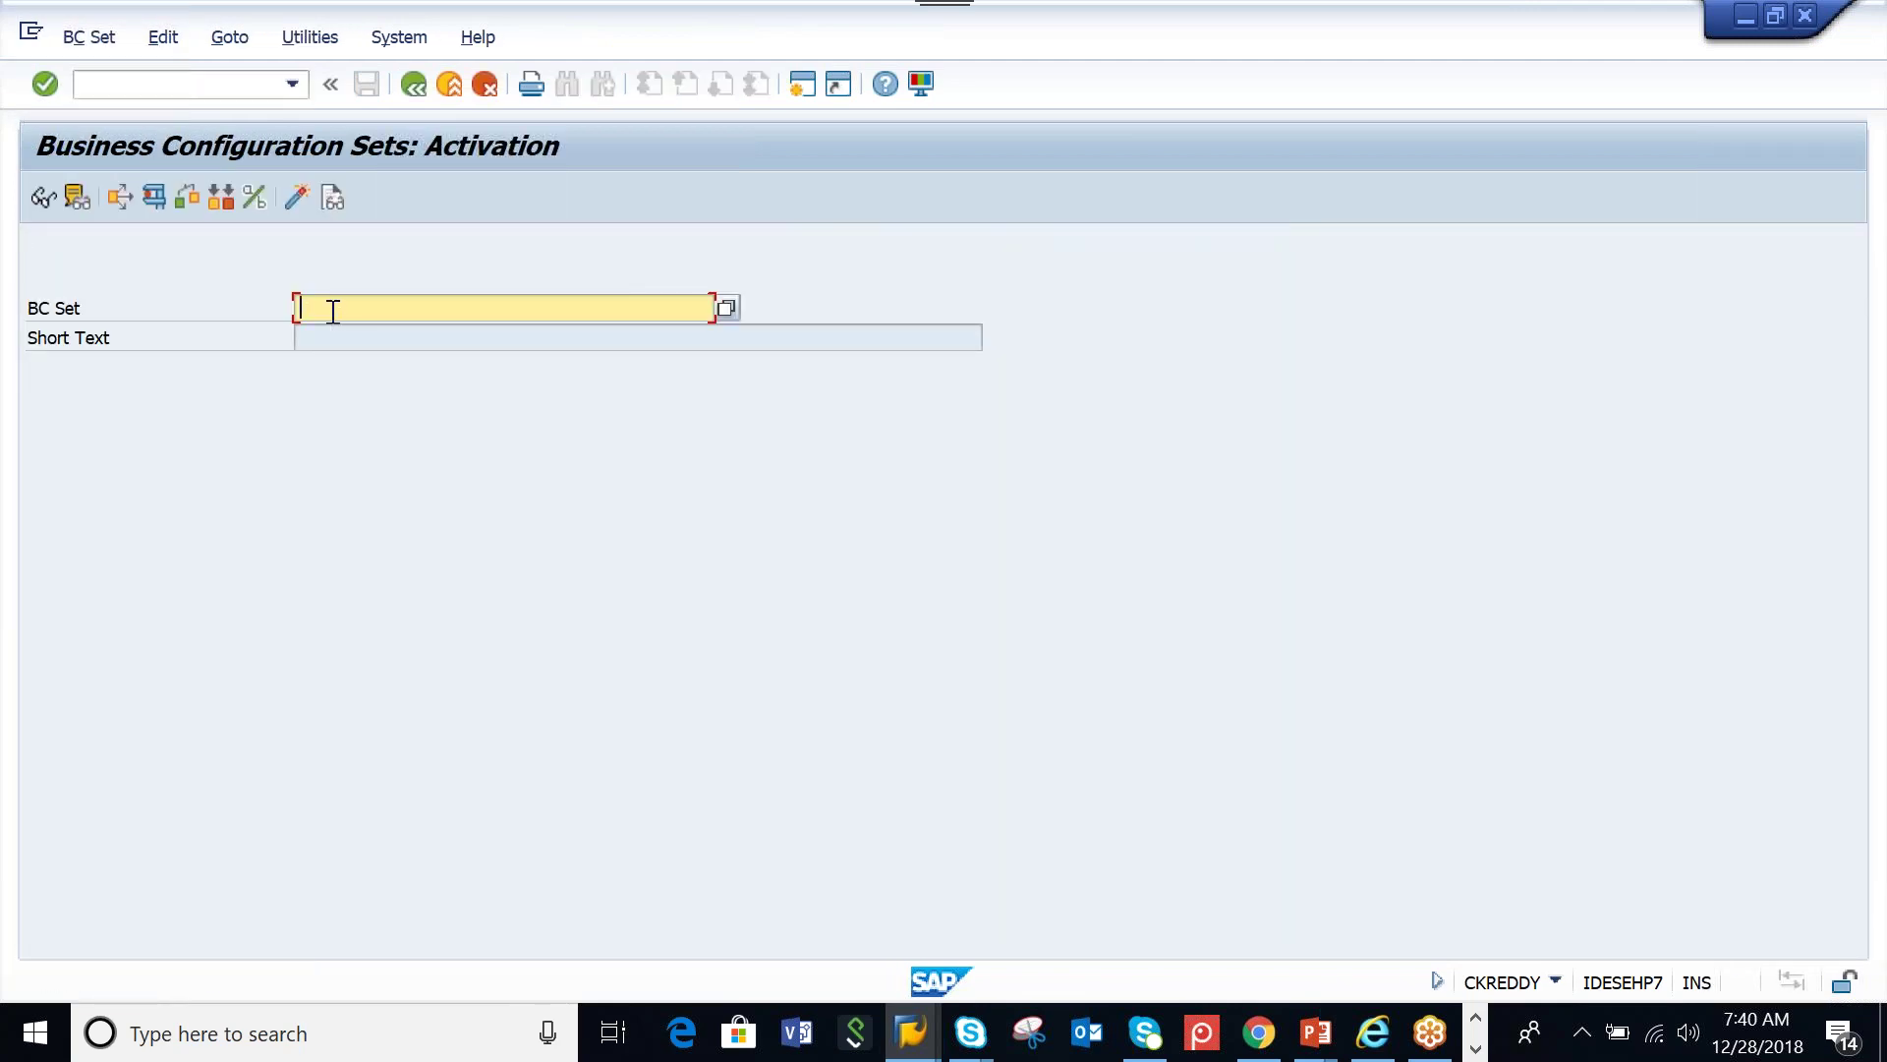
type("*")
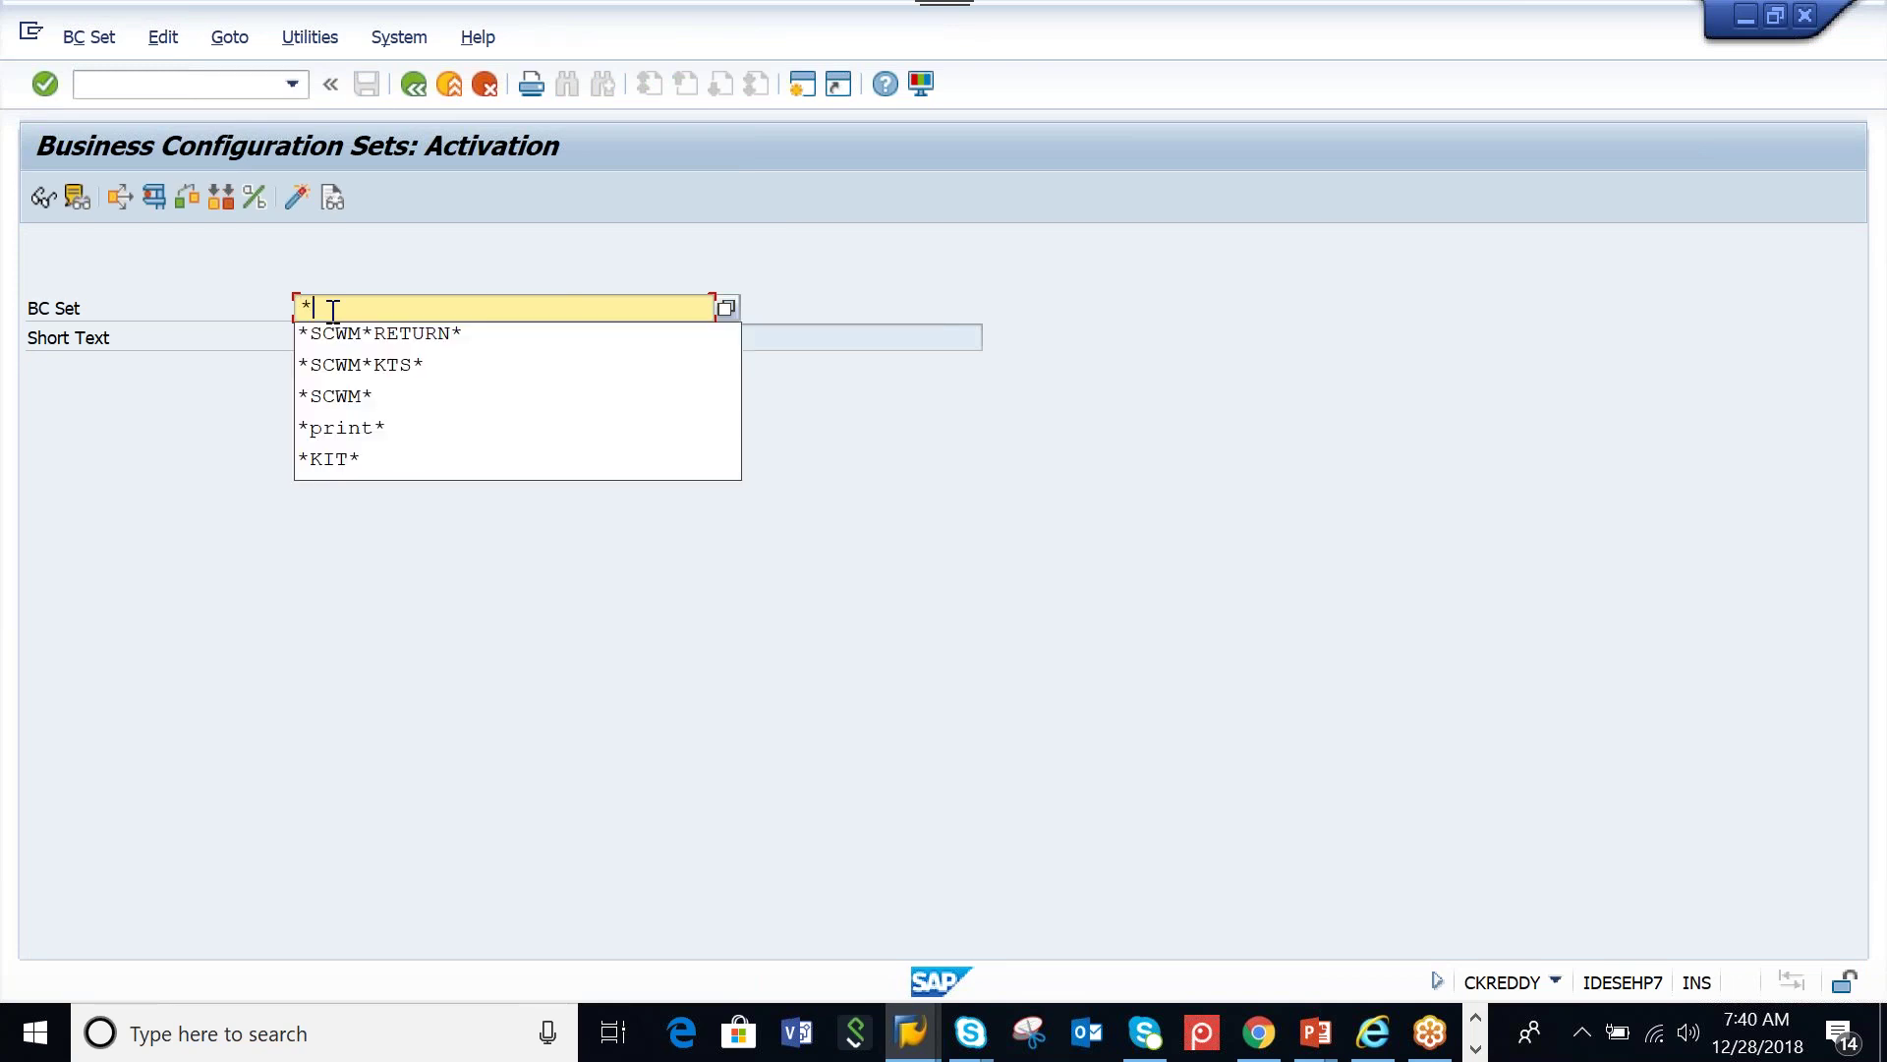
left_click(334, 395)
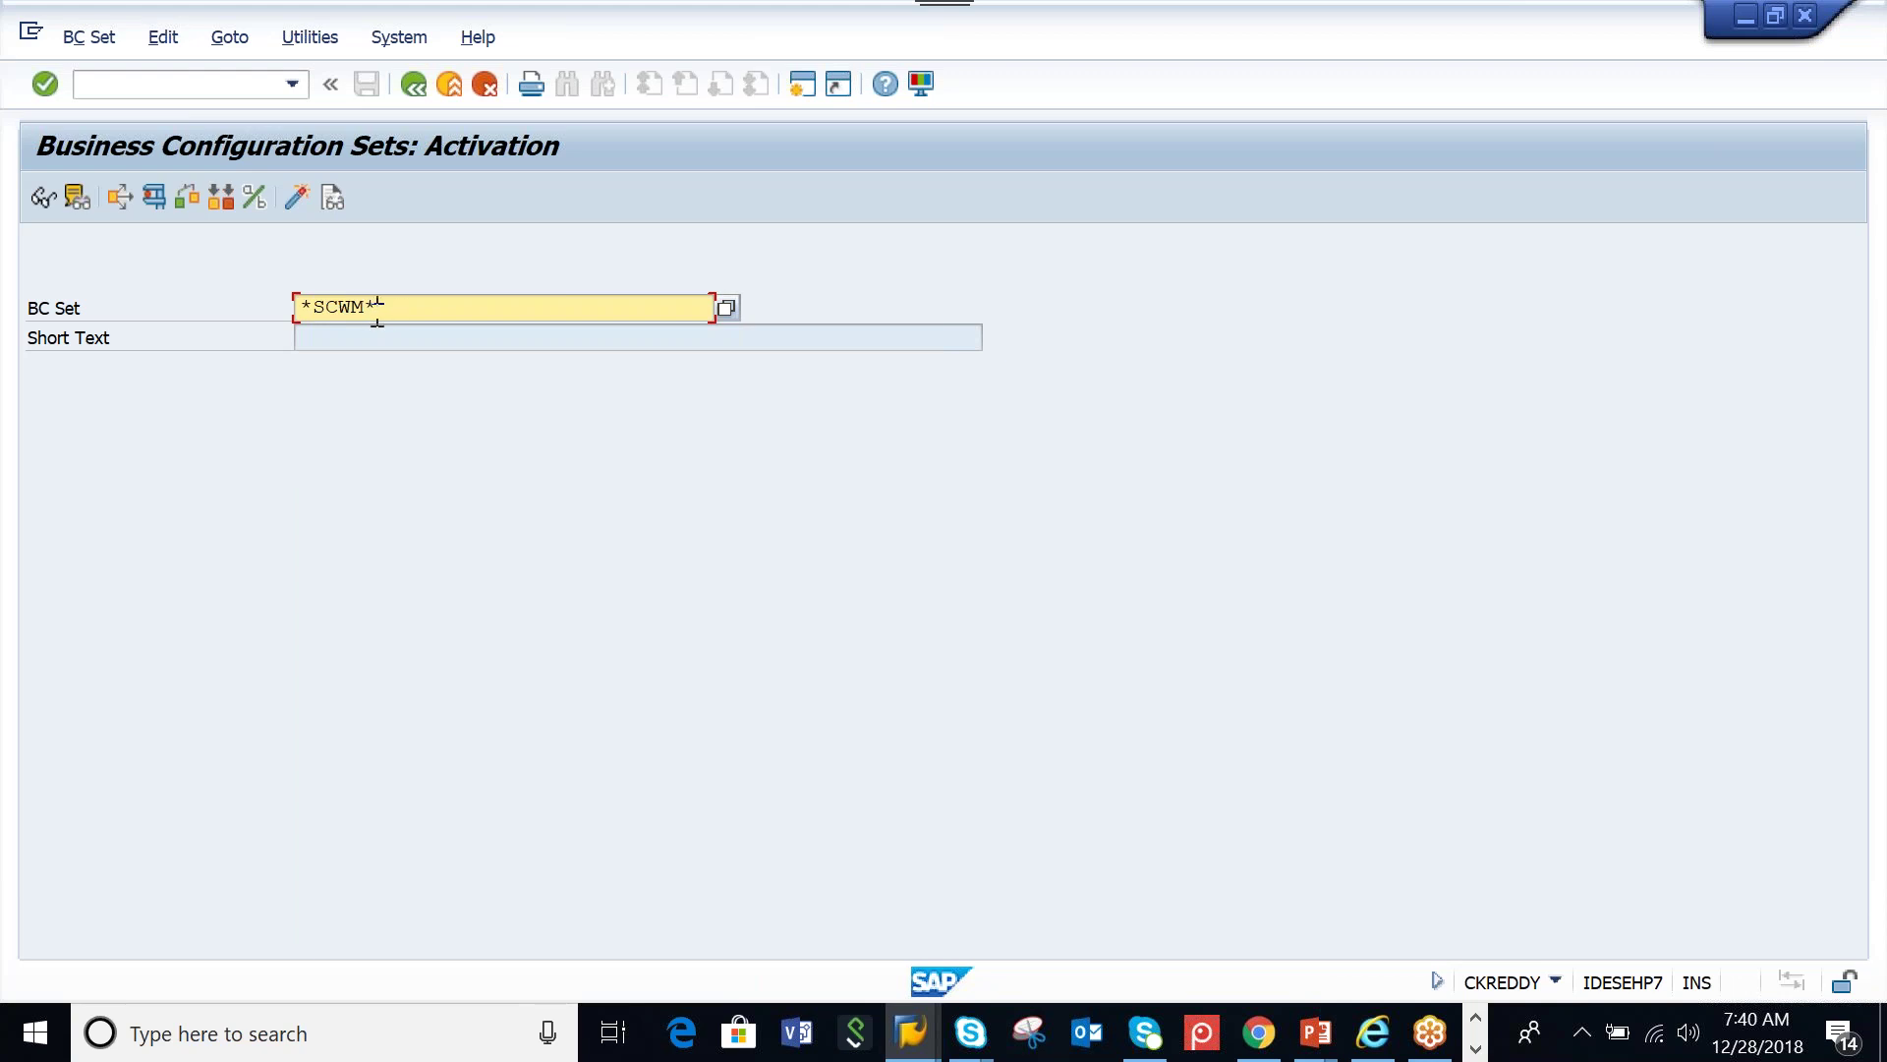
left_click(731, 309)
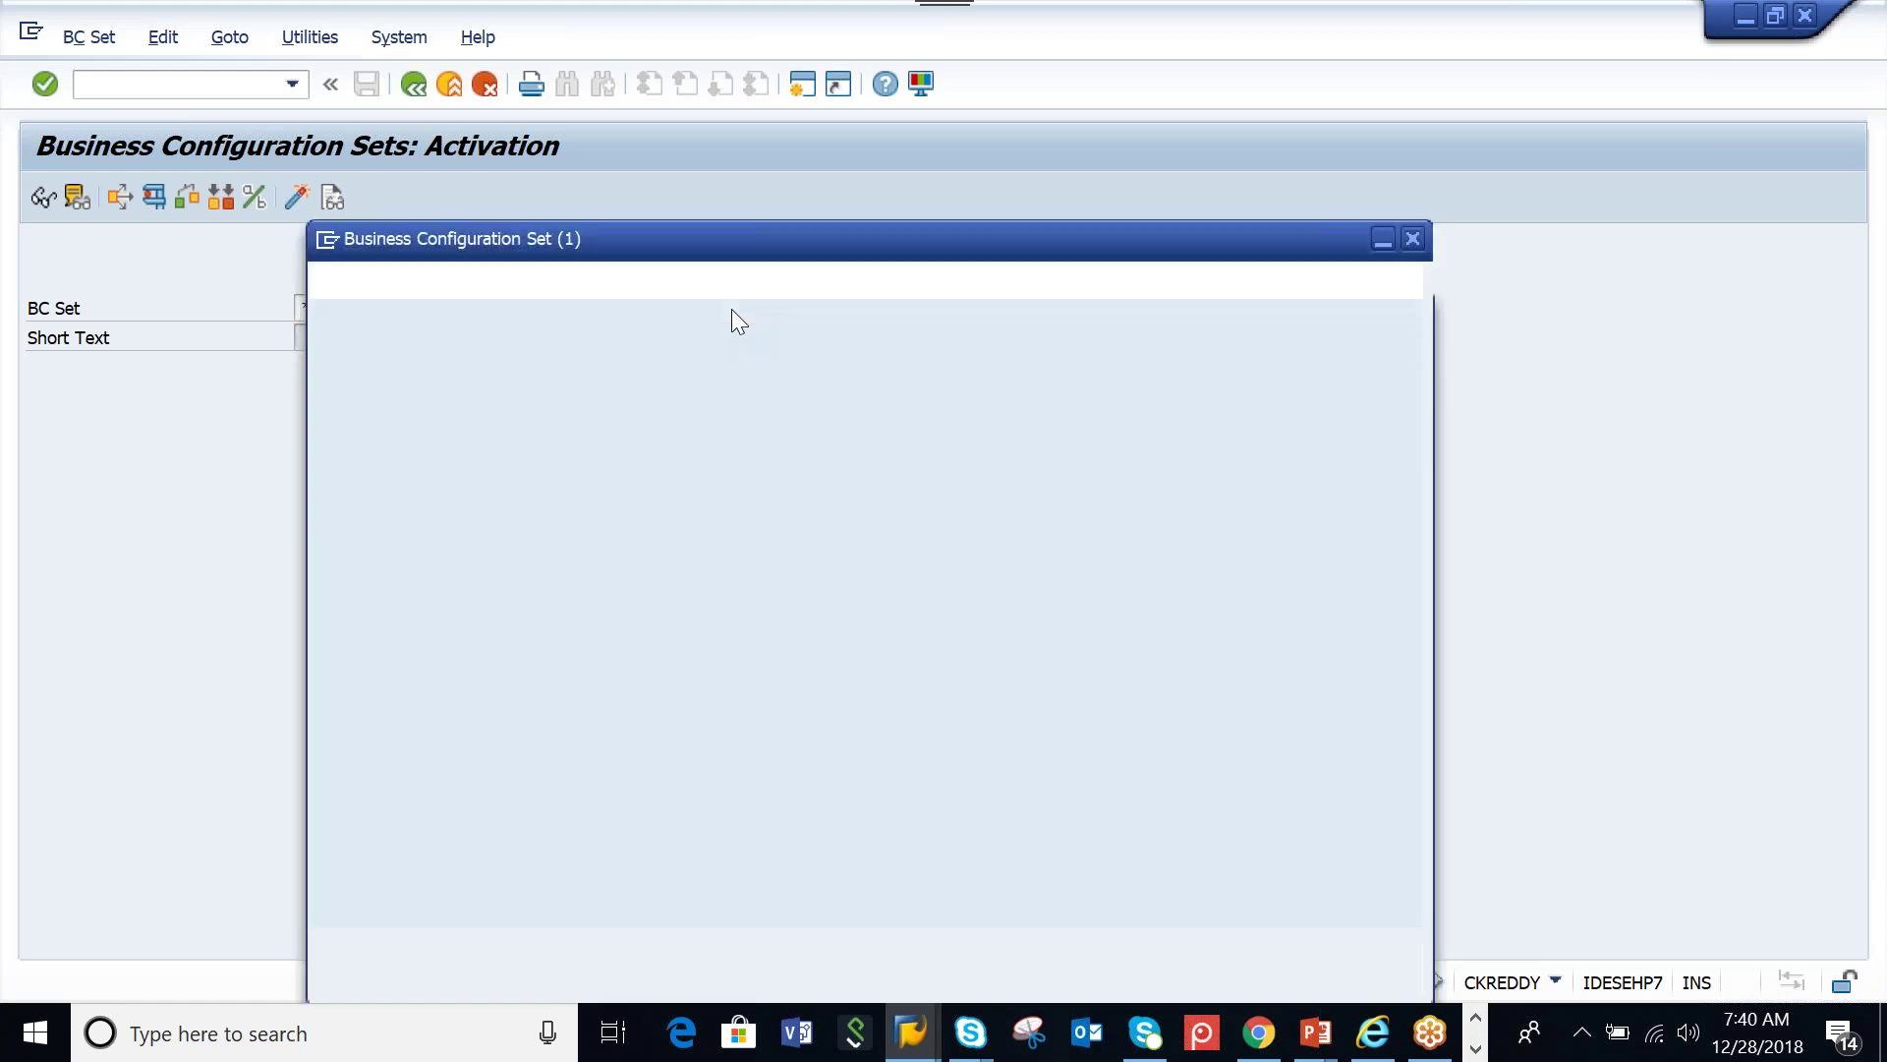
left_click_drag(736, 806, 610, 809)
key("BackSpace")
left_click(1329, 944)
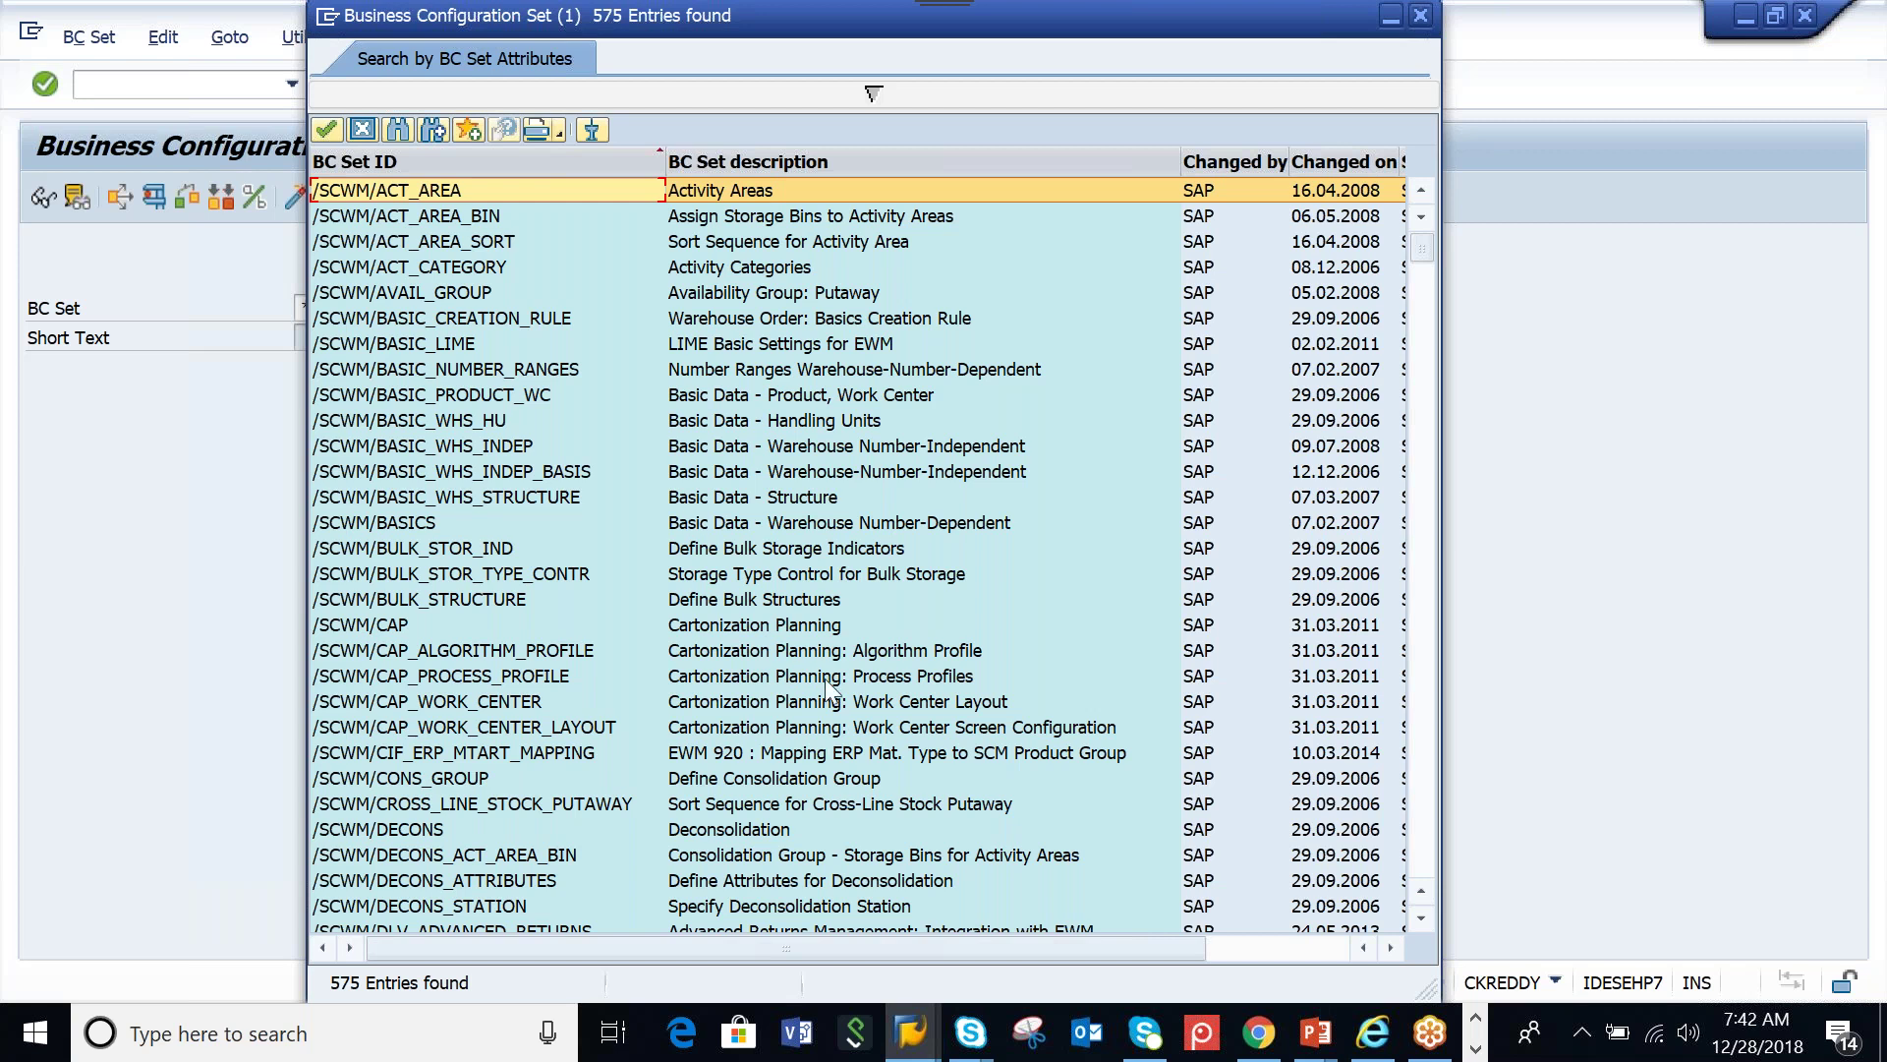
Browse the 575 SCWM BC sets and take /SCWM/WH_NUMBER 'Warehouse Number'
scroll(824, 679, "down", 1)
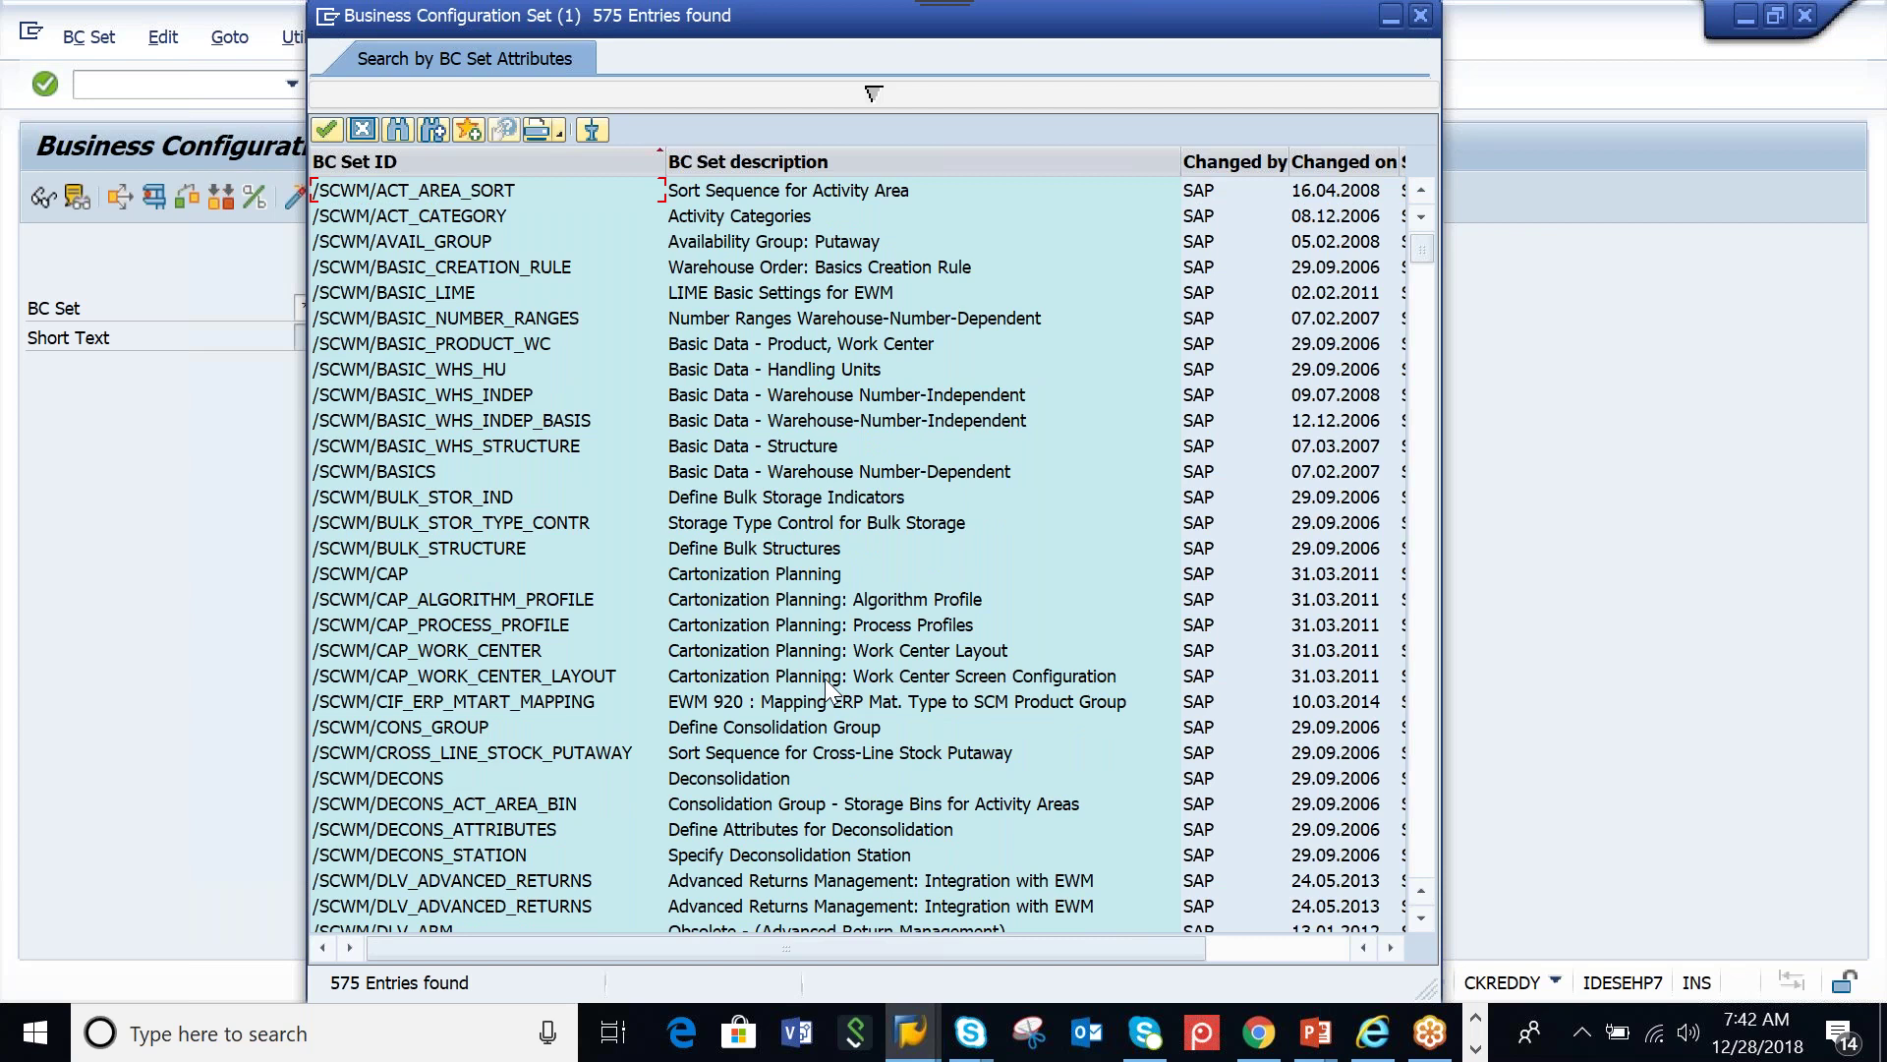
scroll(826, 688, "down", 8)
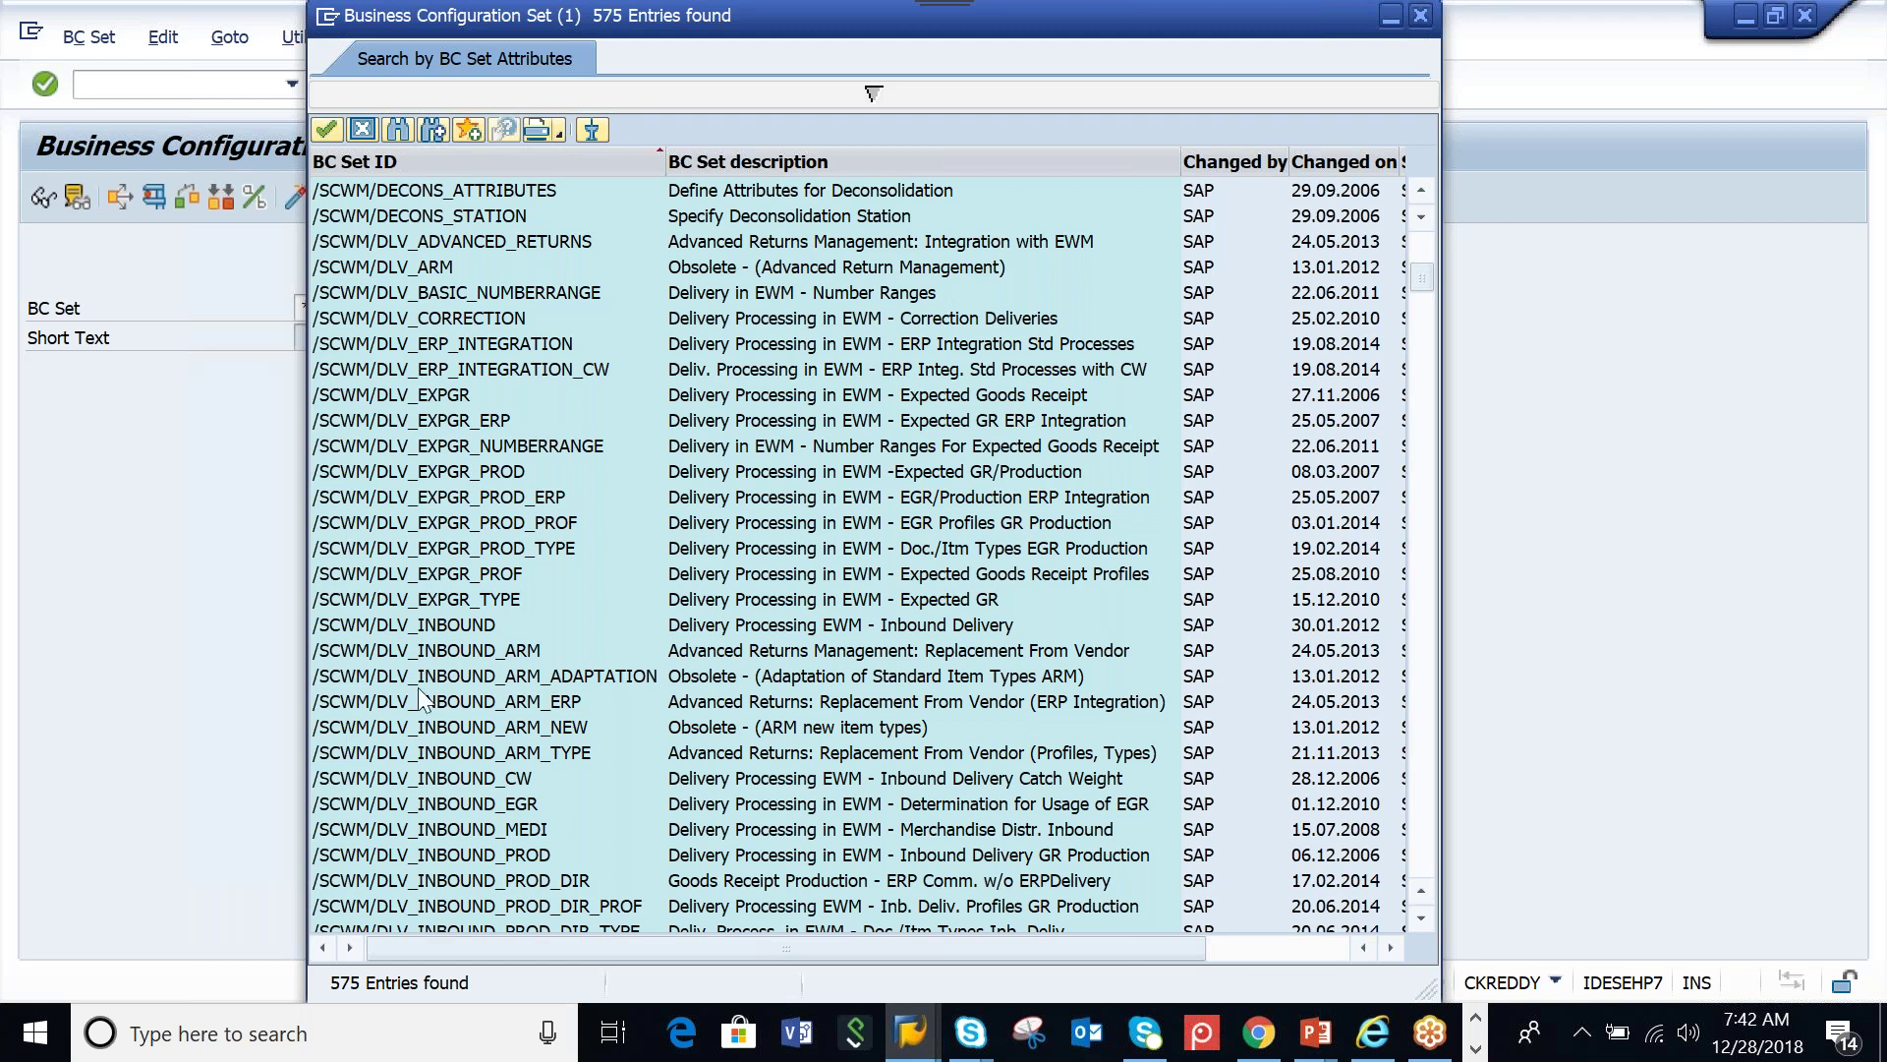
scroll(421, 699, "down", 1)
scroll(422, 699, "down", 15)
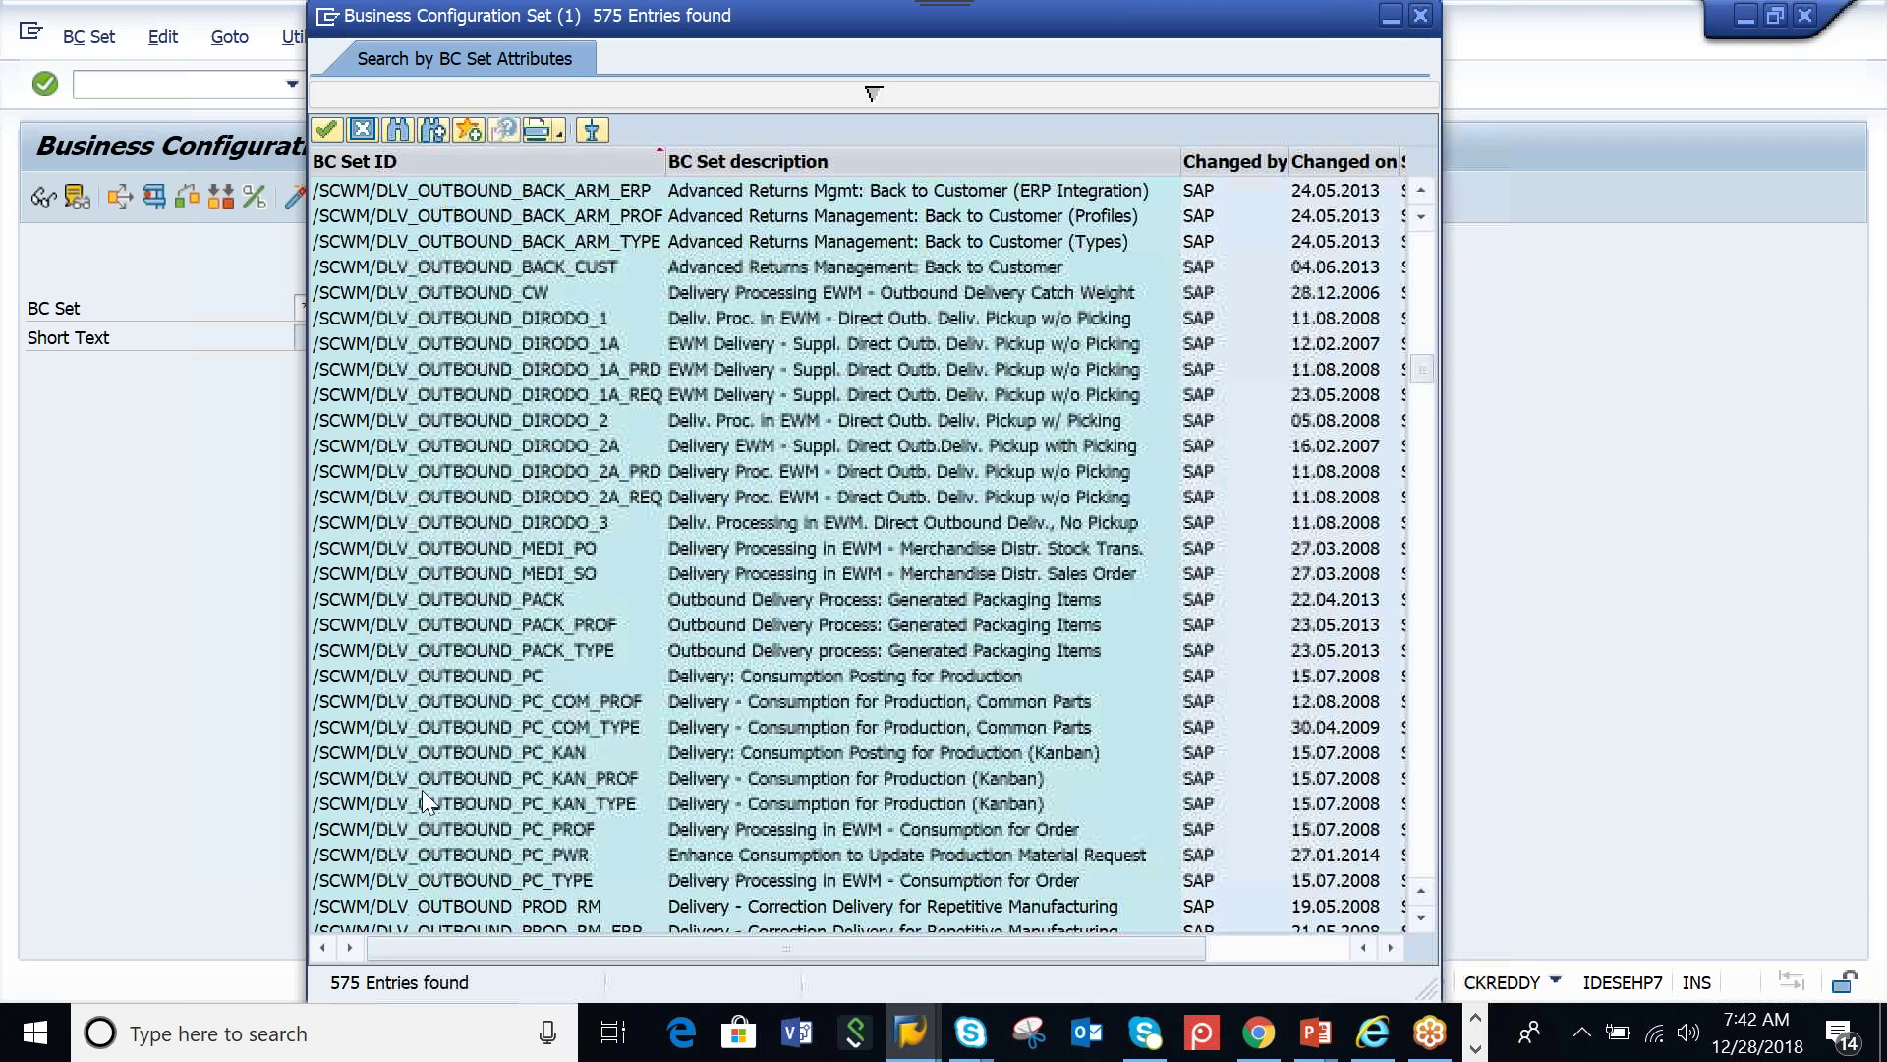
scroll(422, 788, "down", 10)
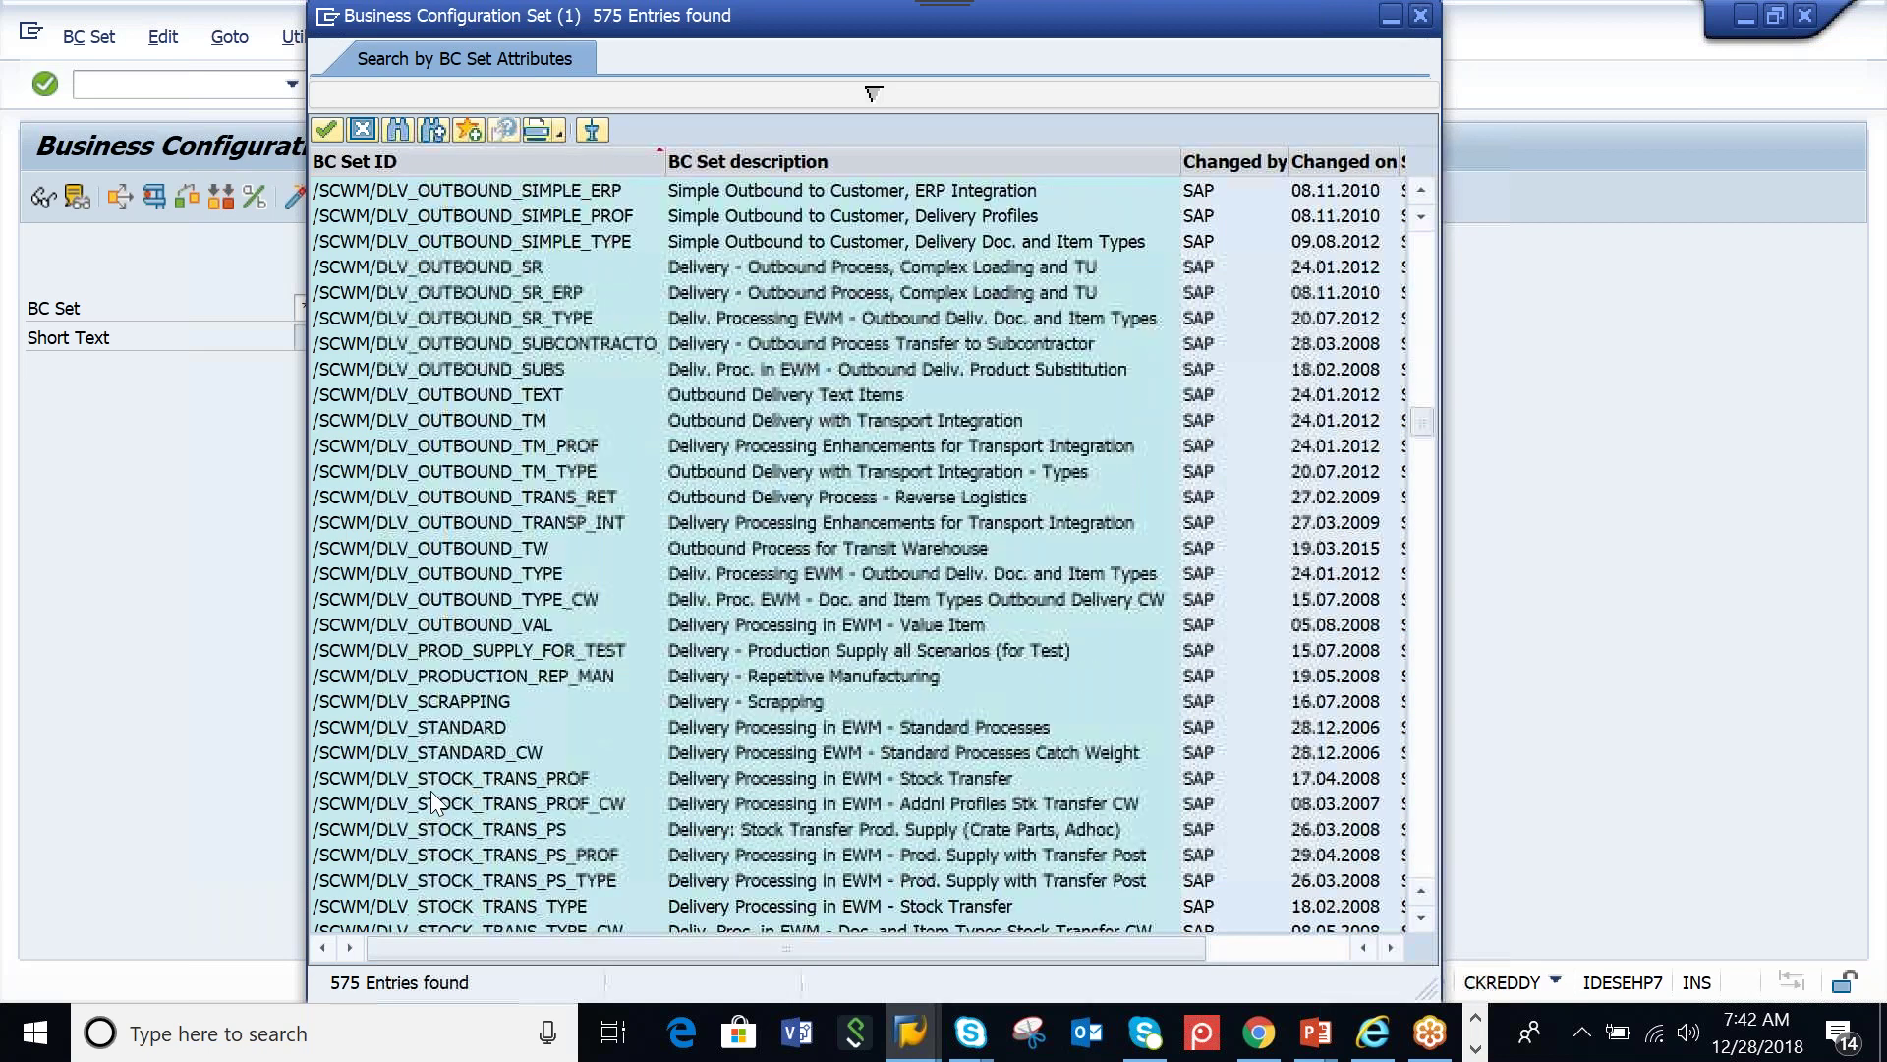
scroll(430, 790, "down", 12)
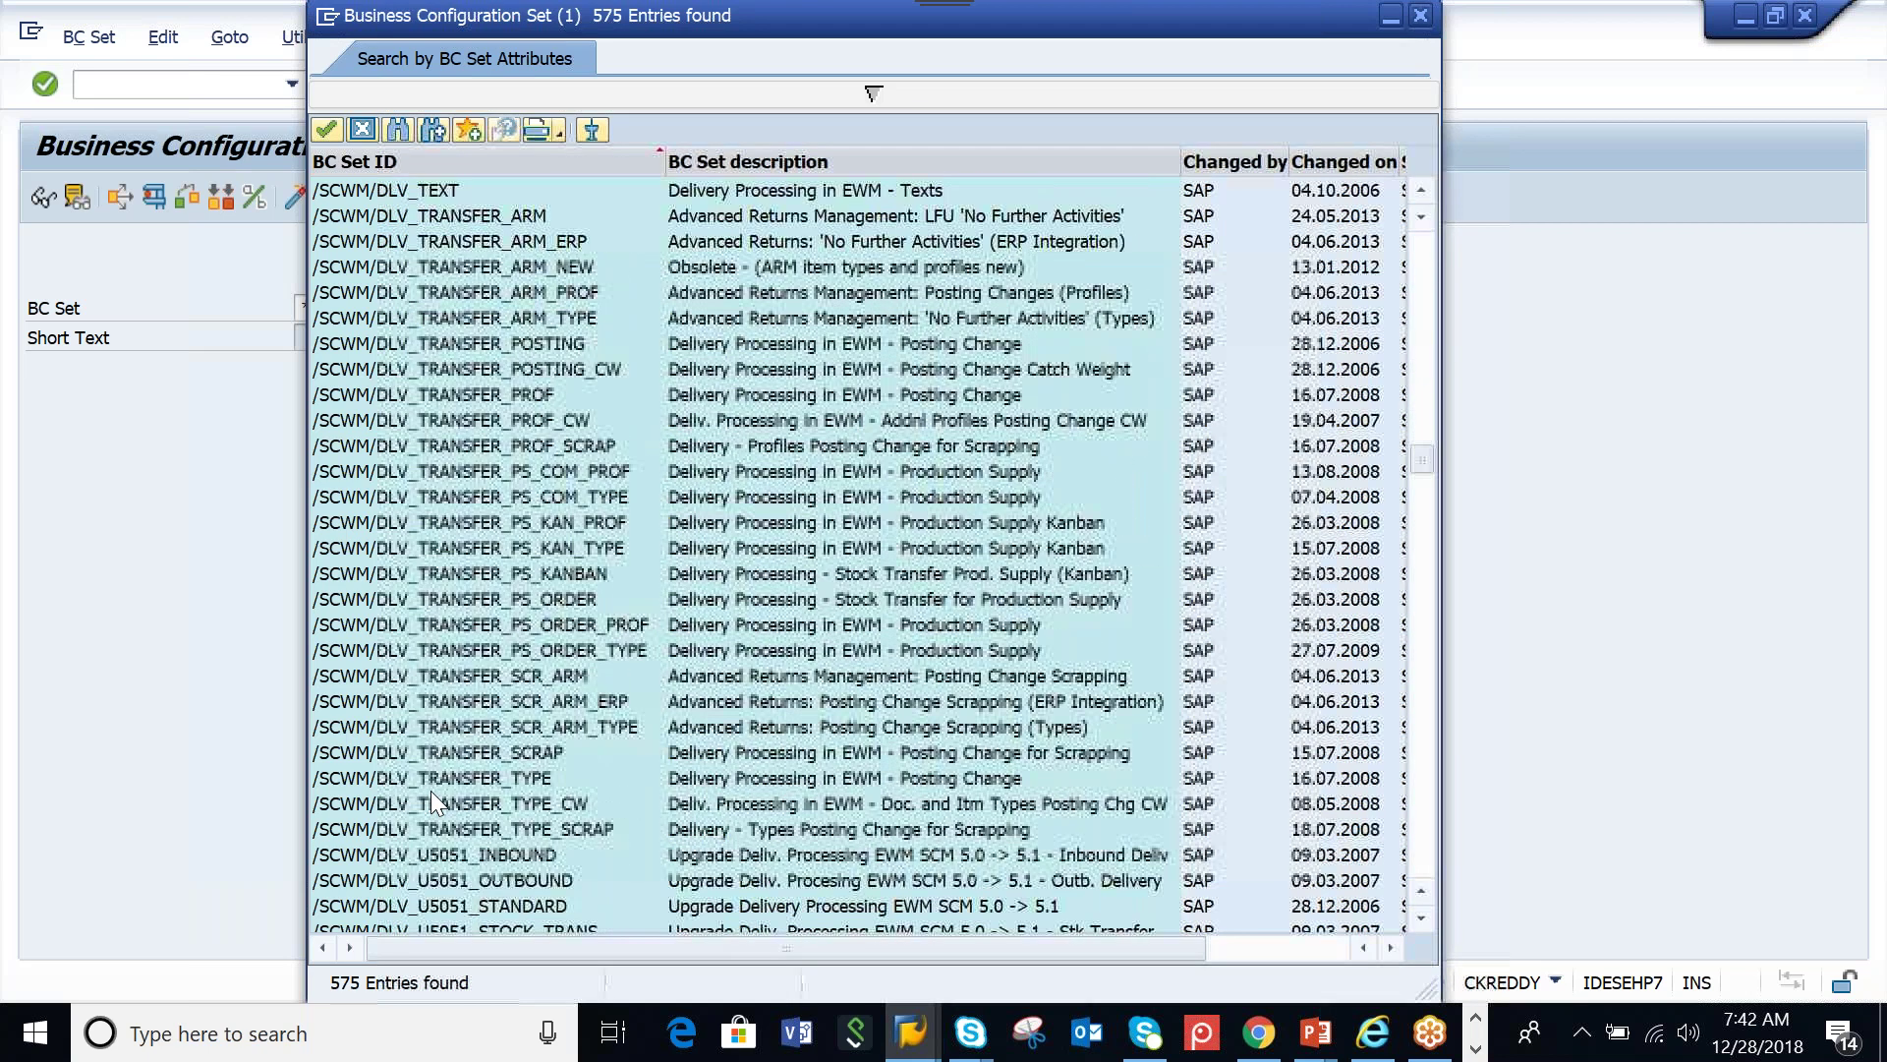
scroll(430, 791, "down", 7)
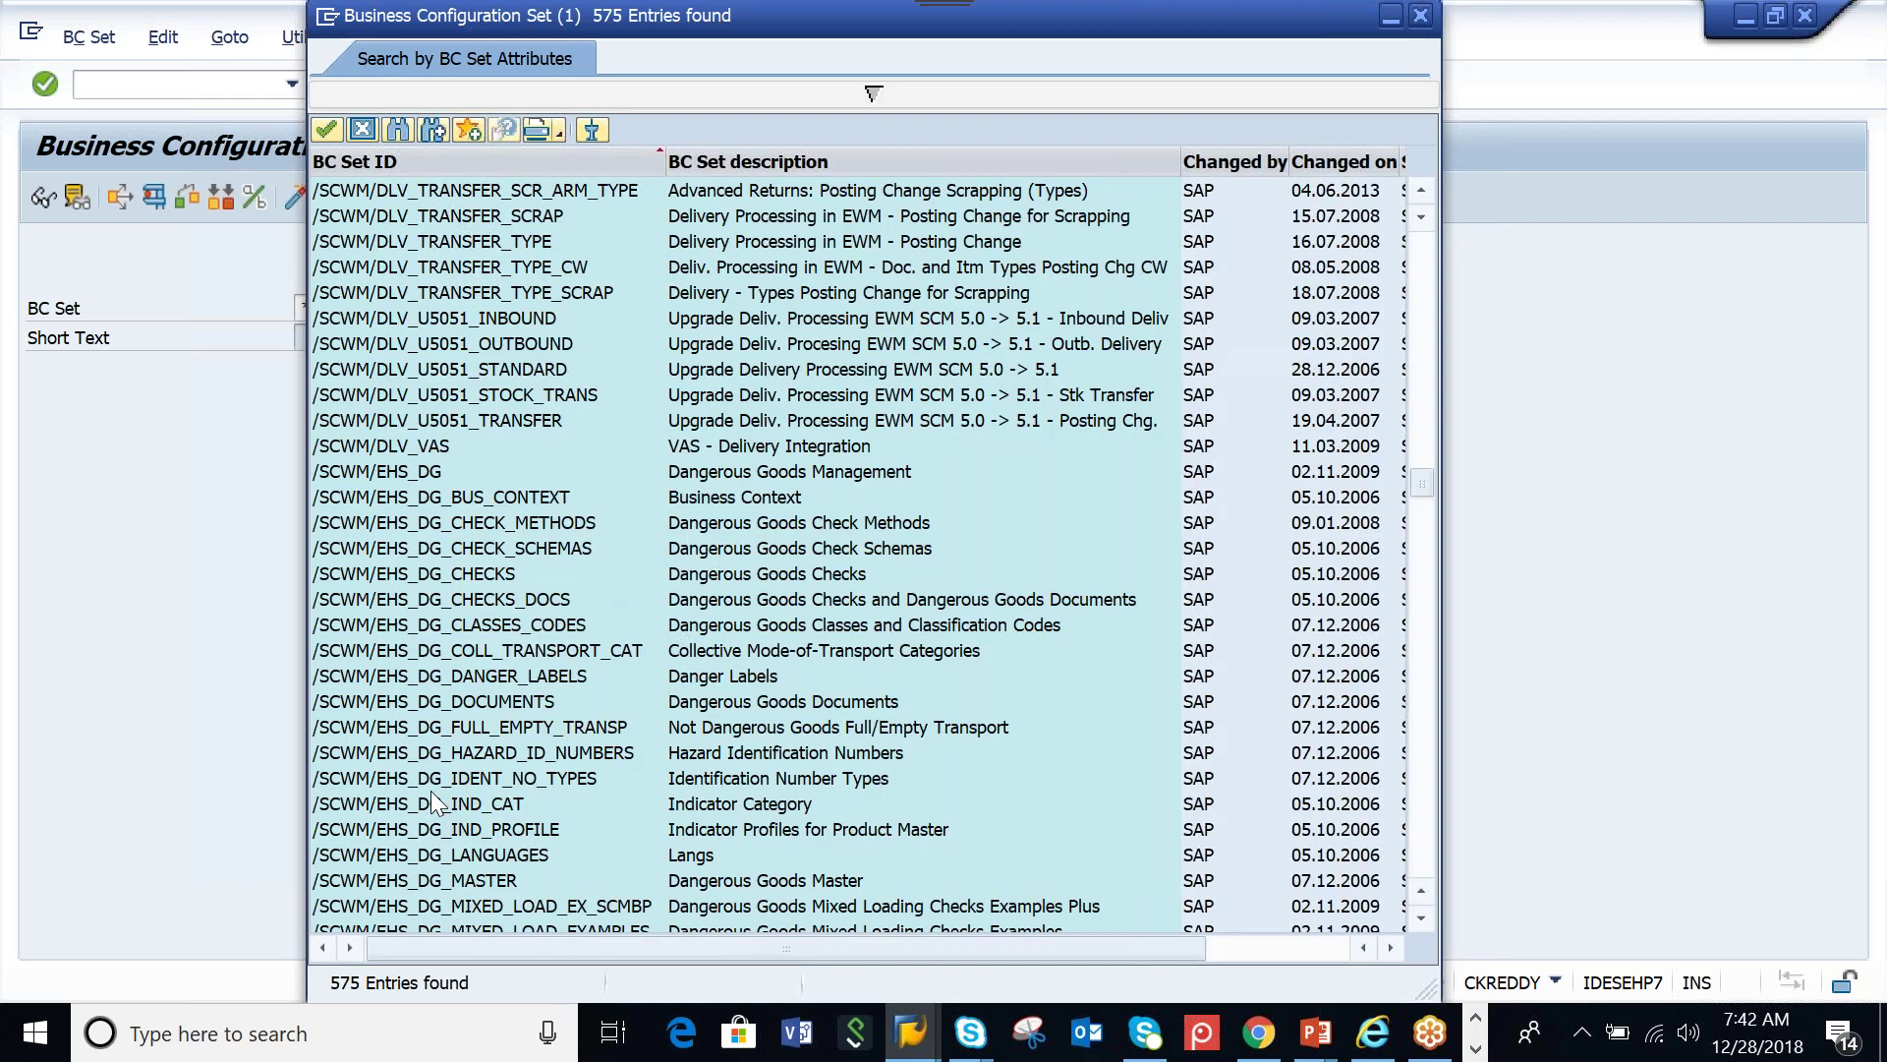
scroll(432, 803, "down", 14)
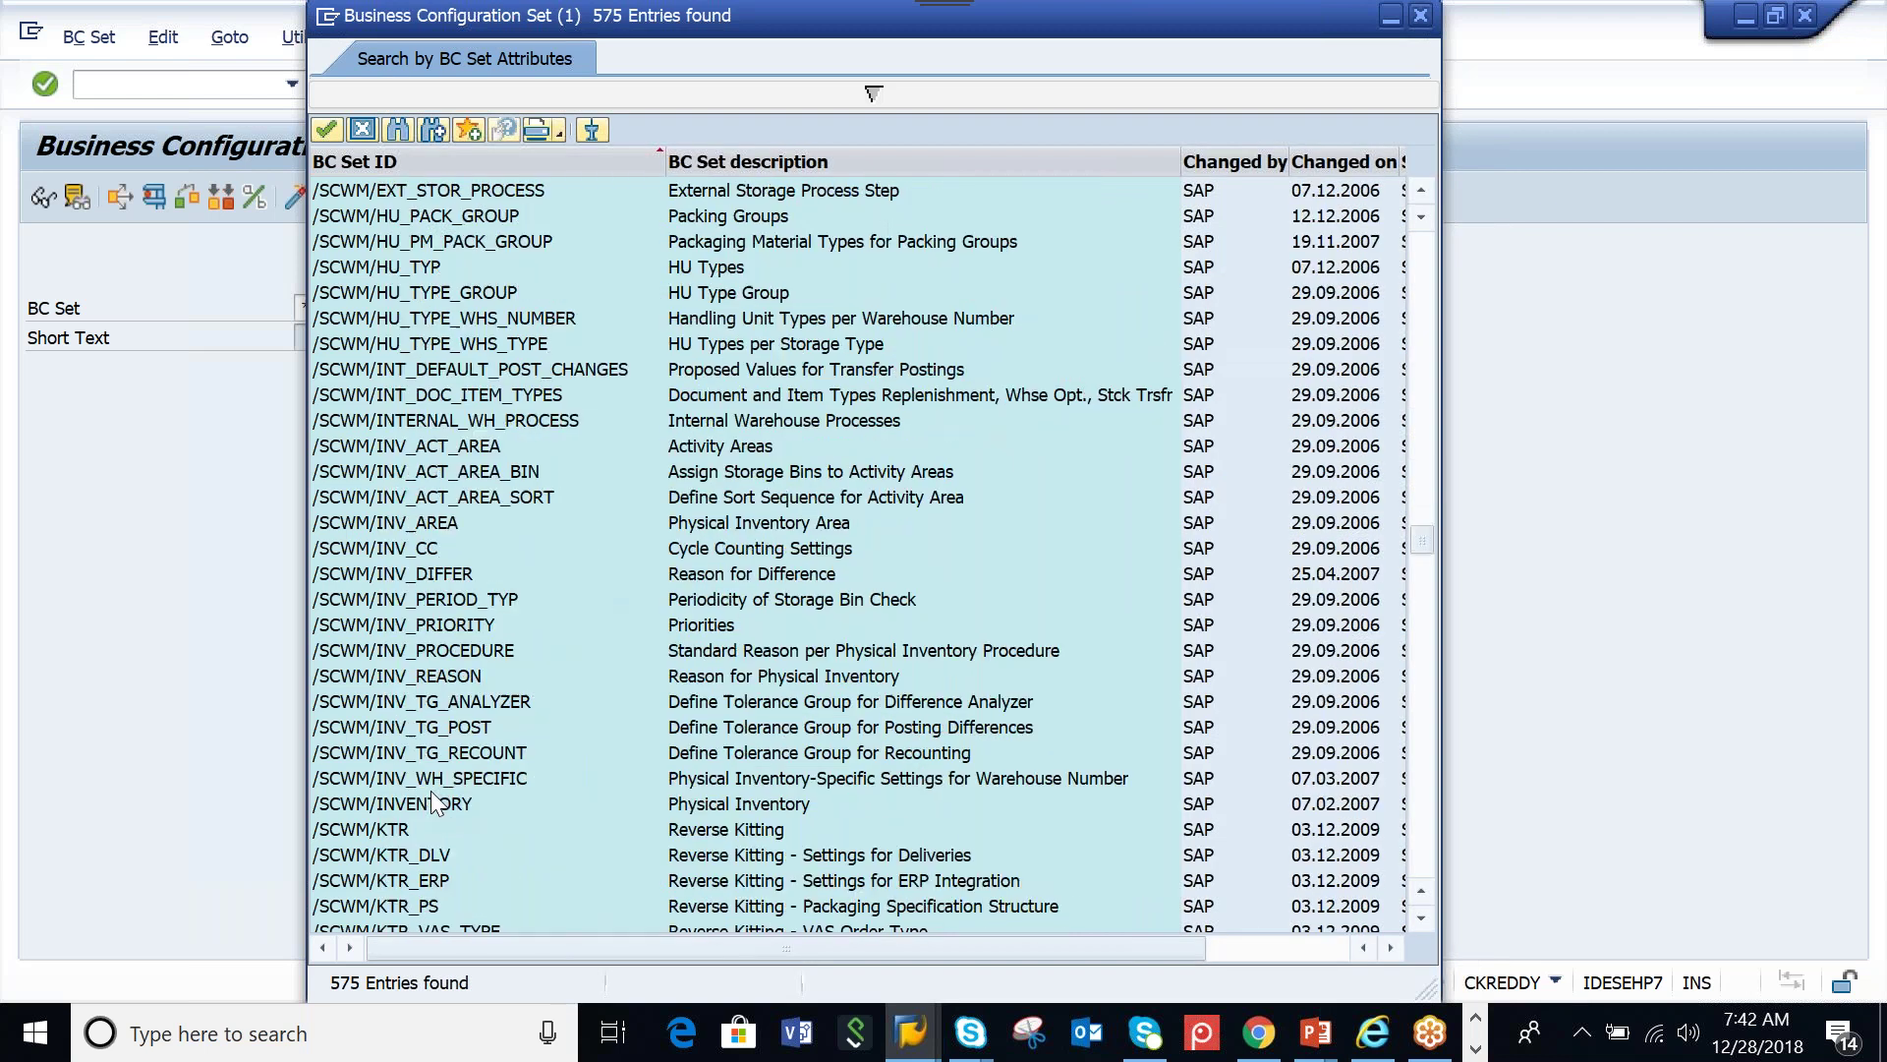
scroll(432, 803, "down", 20)
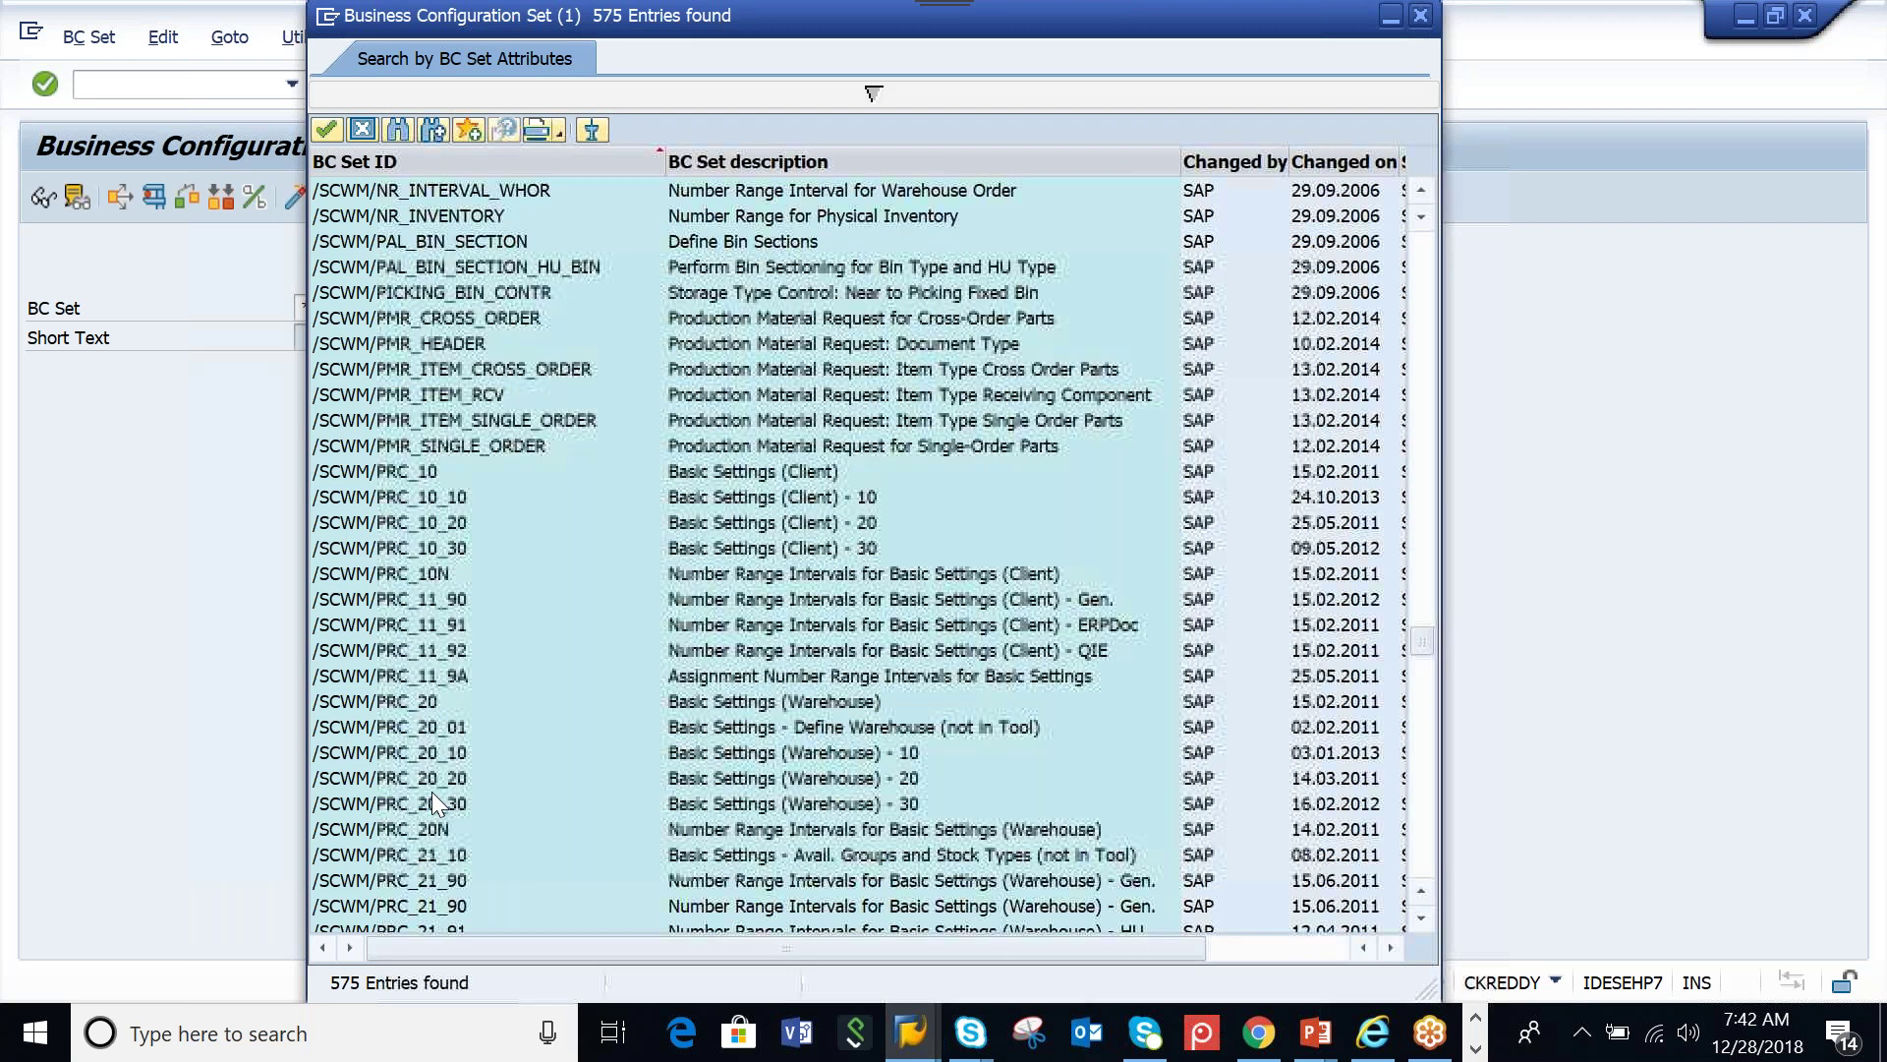
scroll(432, 793, "down", 20)
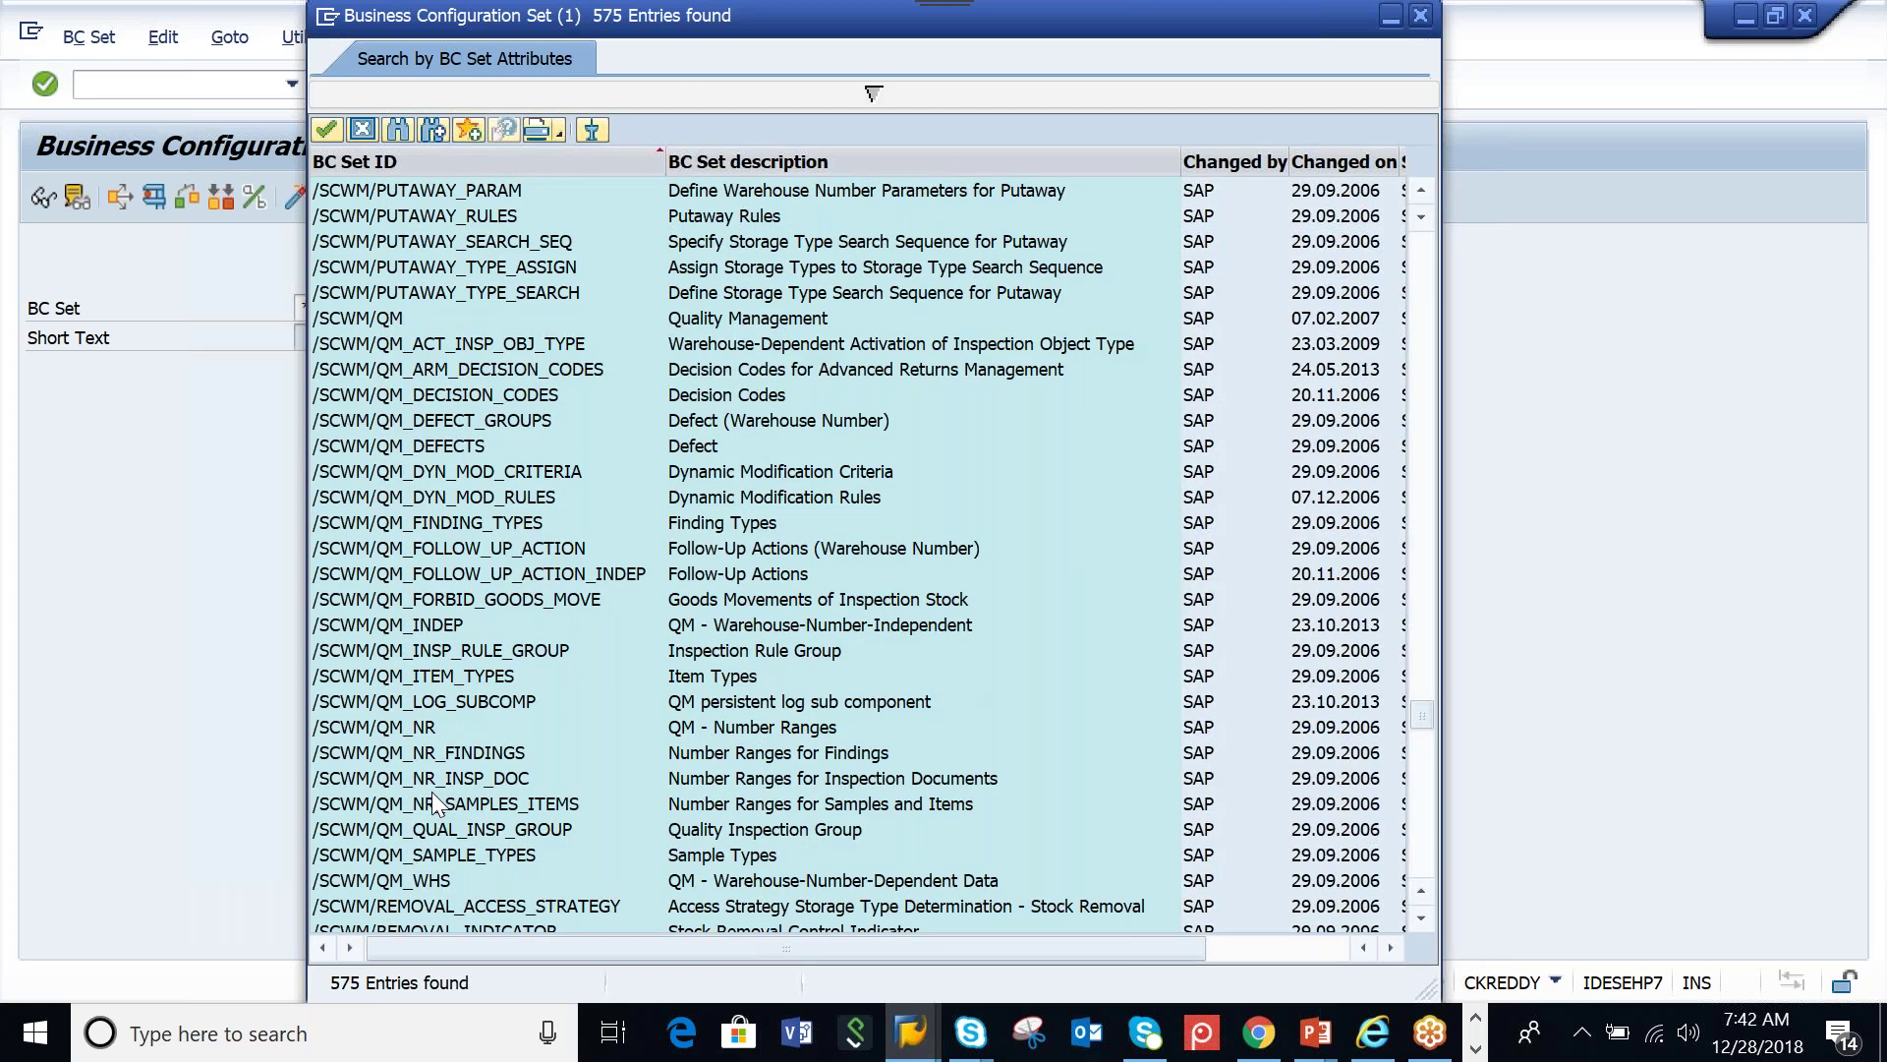
scroll(432, 793, "down", 20)
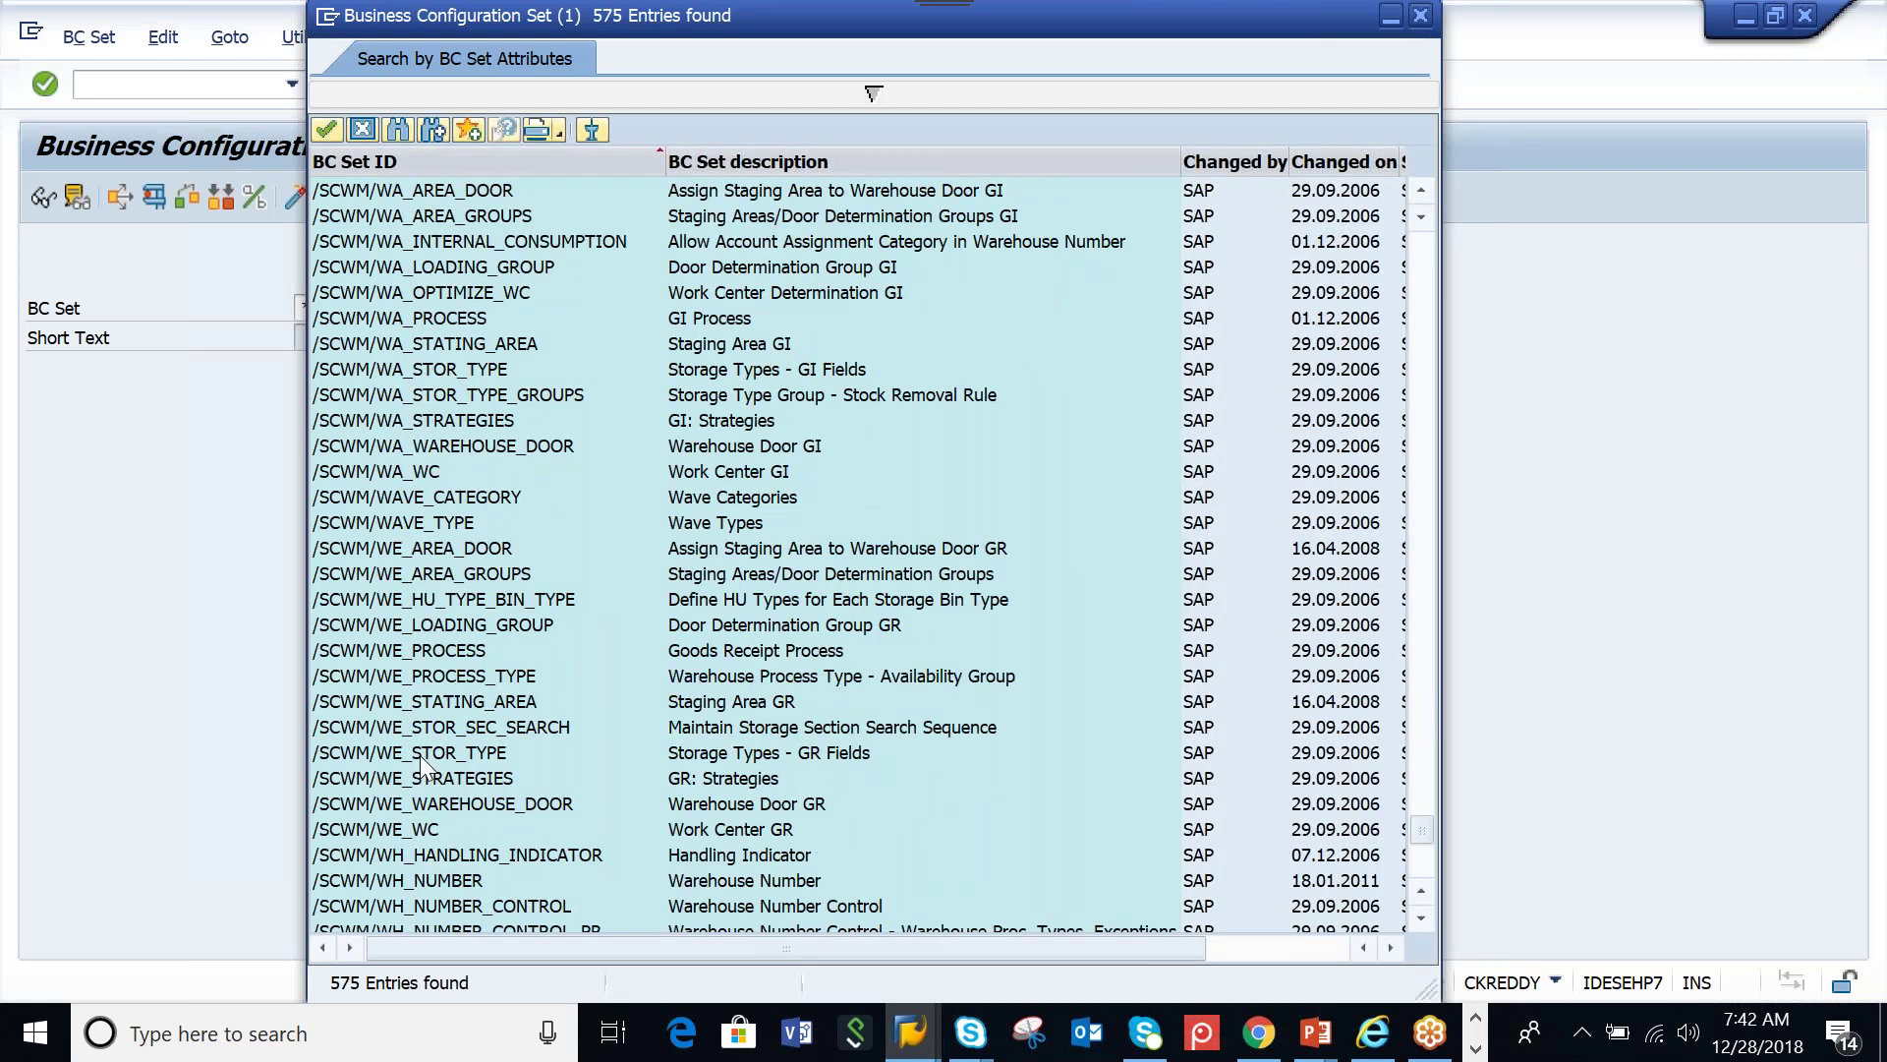
scroll(421, 754, "down", 4)
left_click(462, 496)
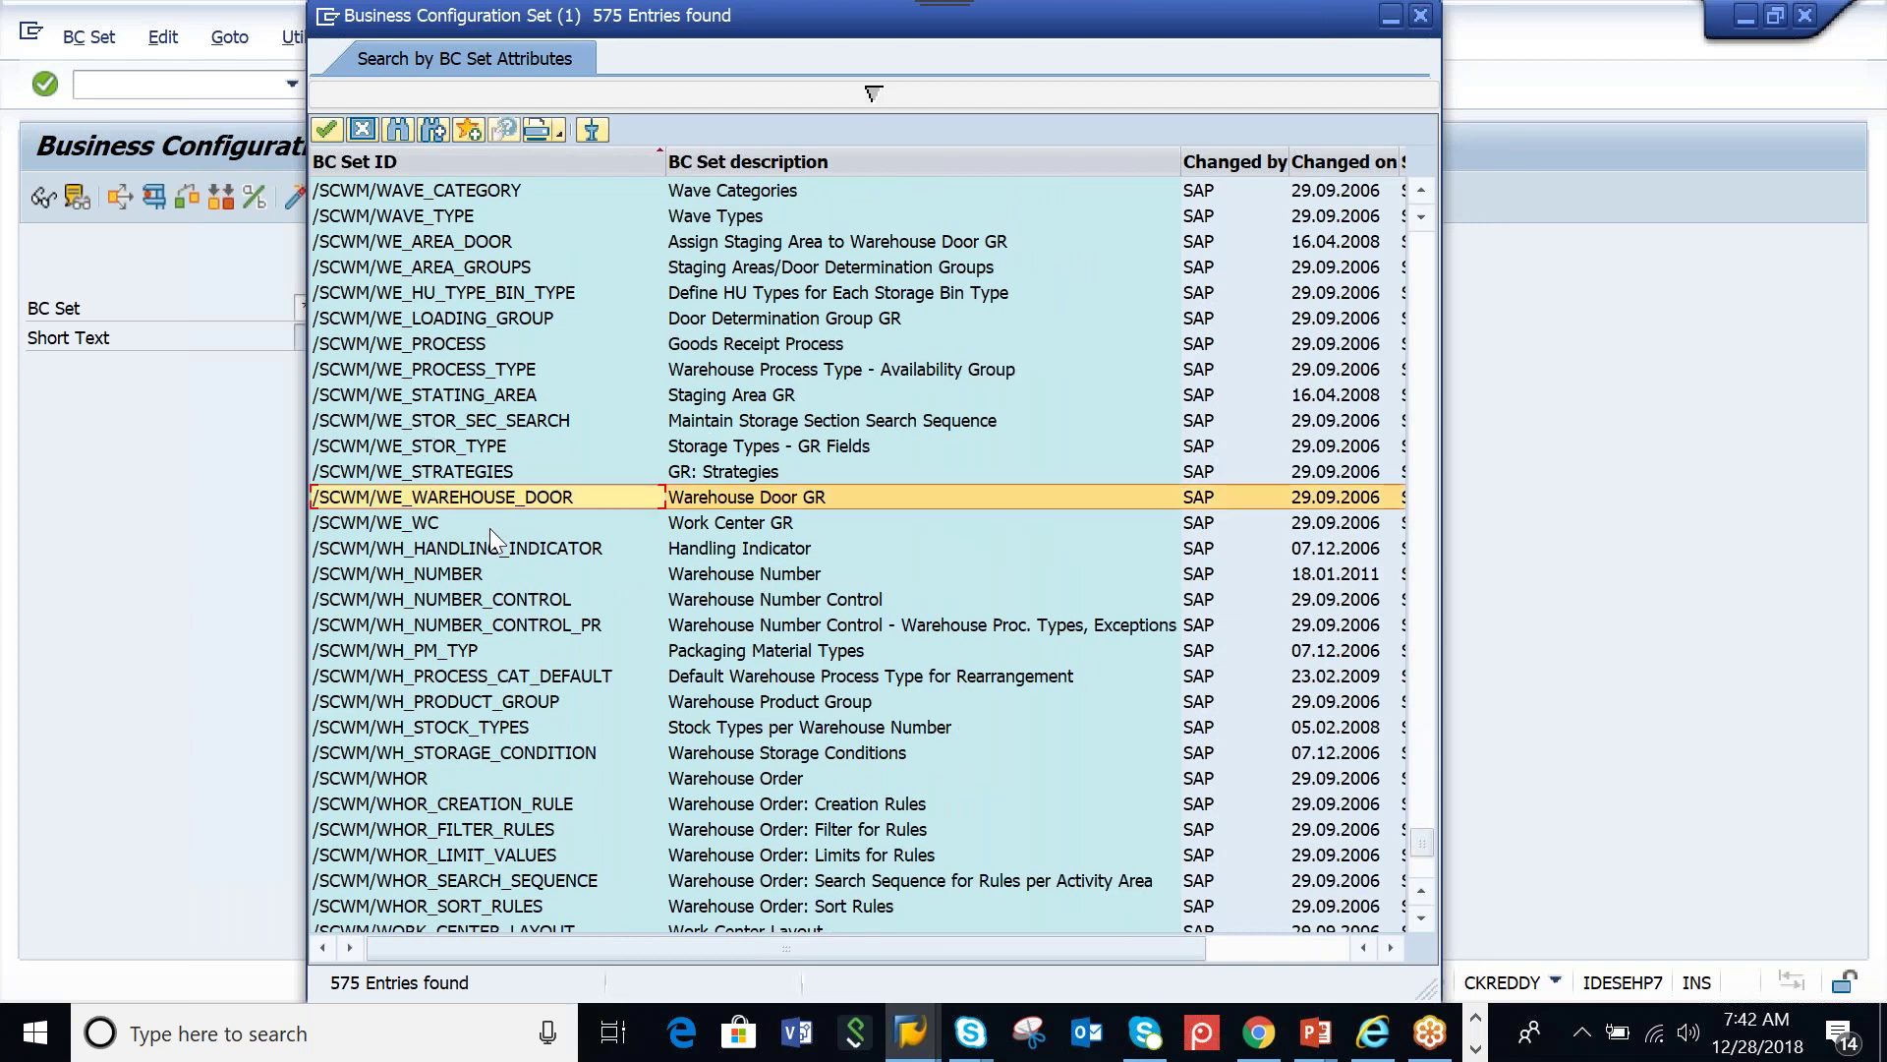
left_click(515, 590)
left_click(454, 574)
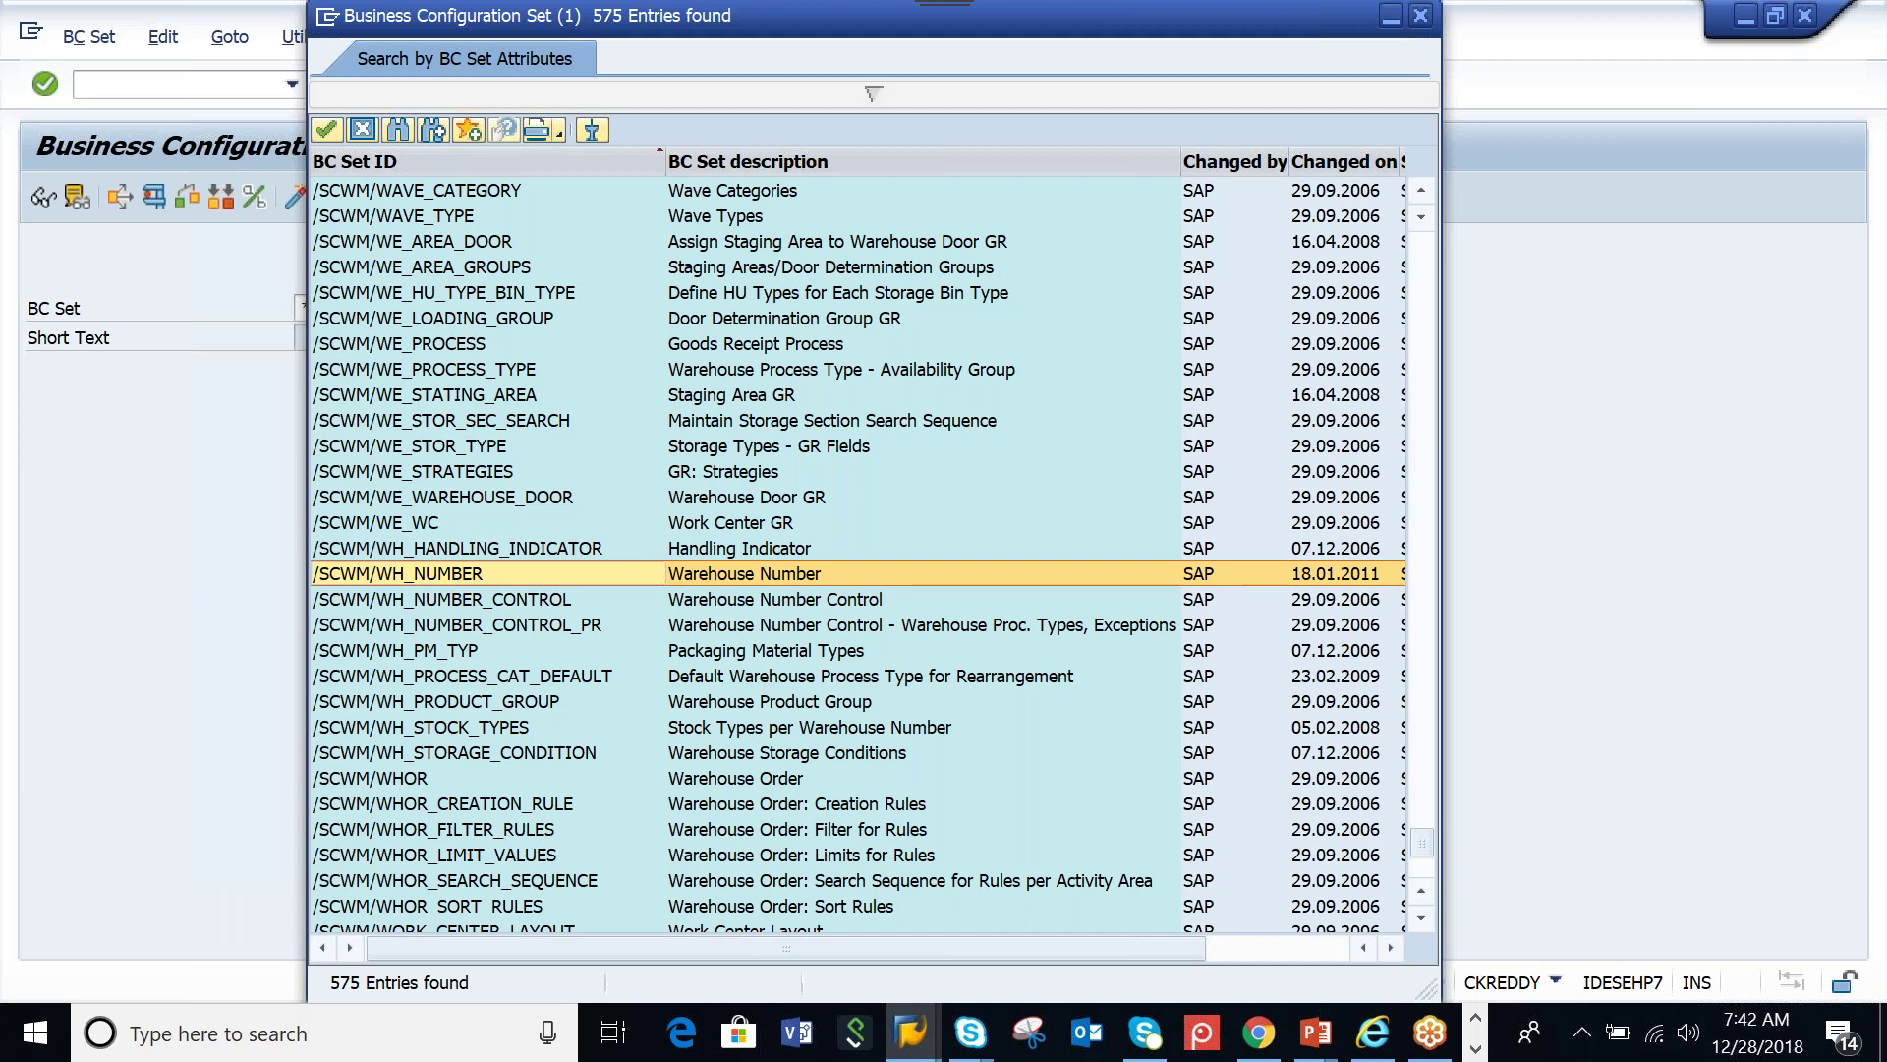
double_click(454, 575)
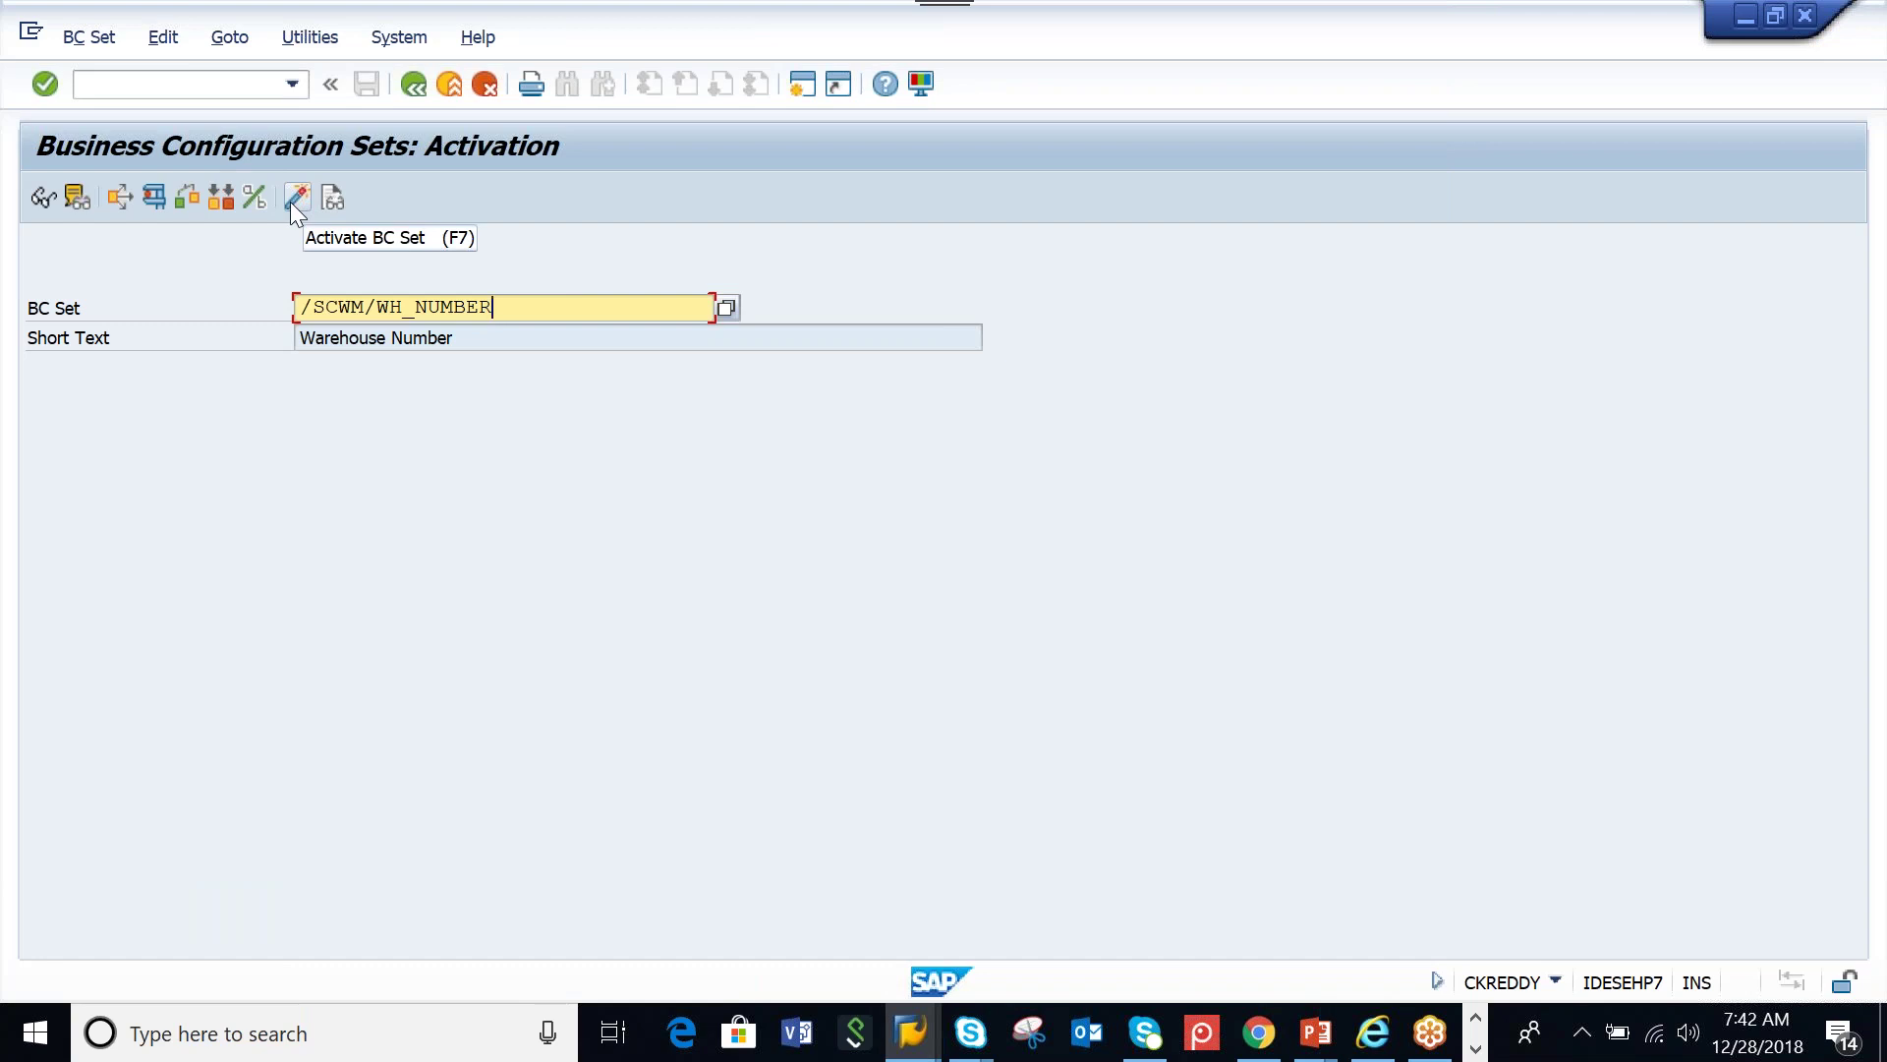
left_click(84, 196)
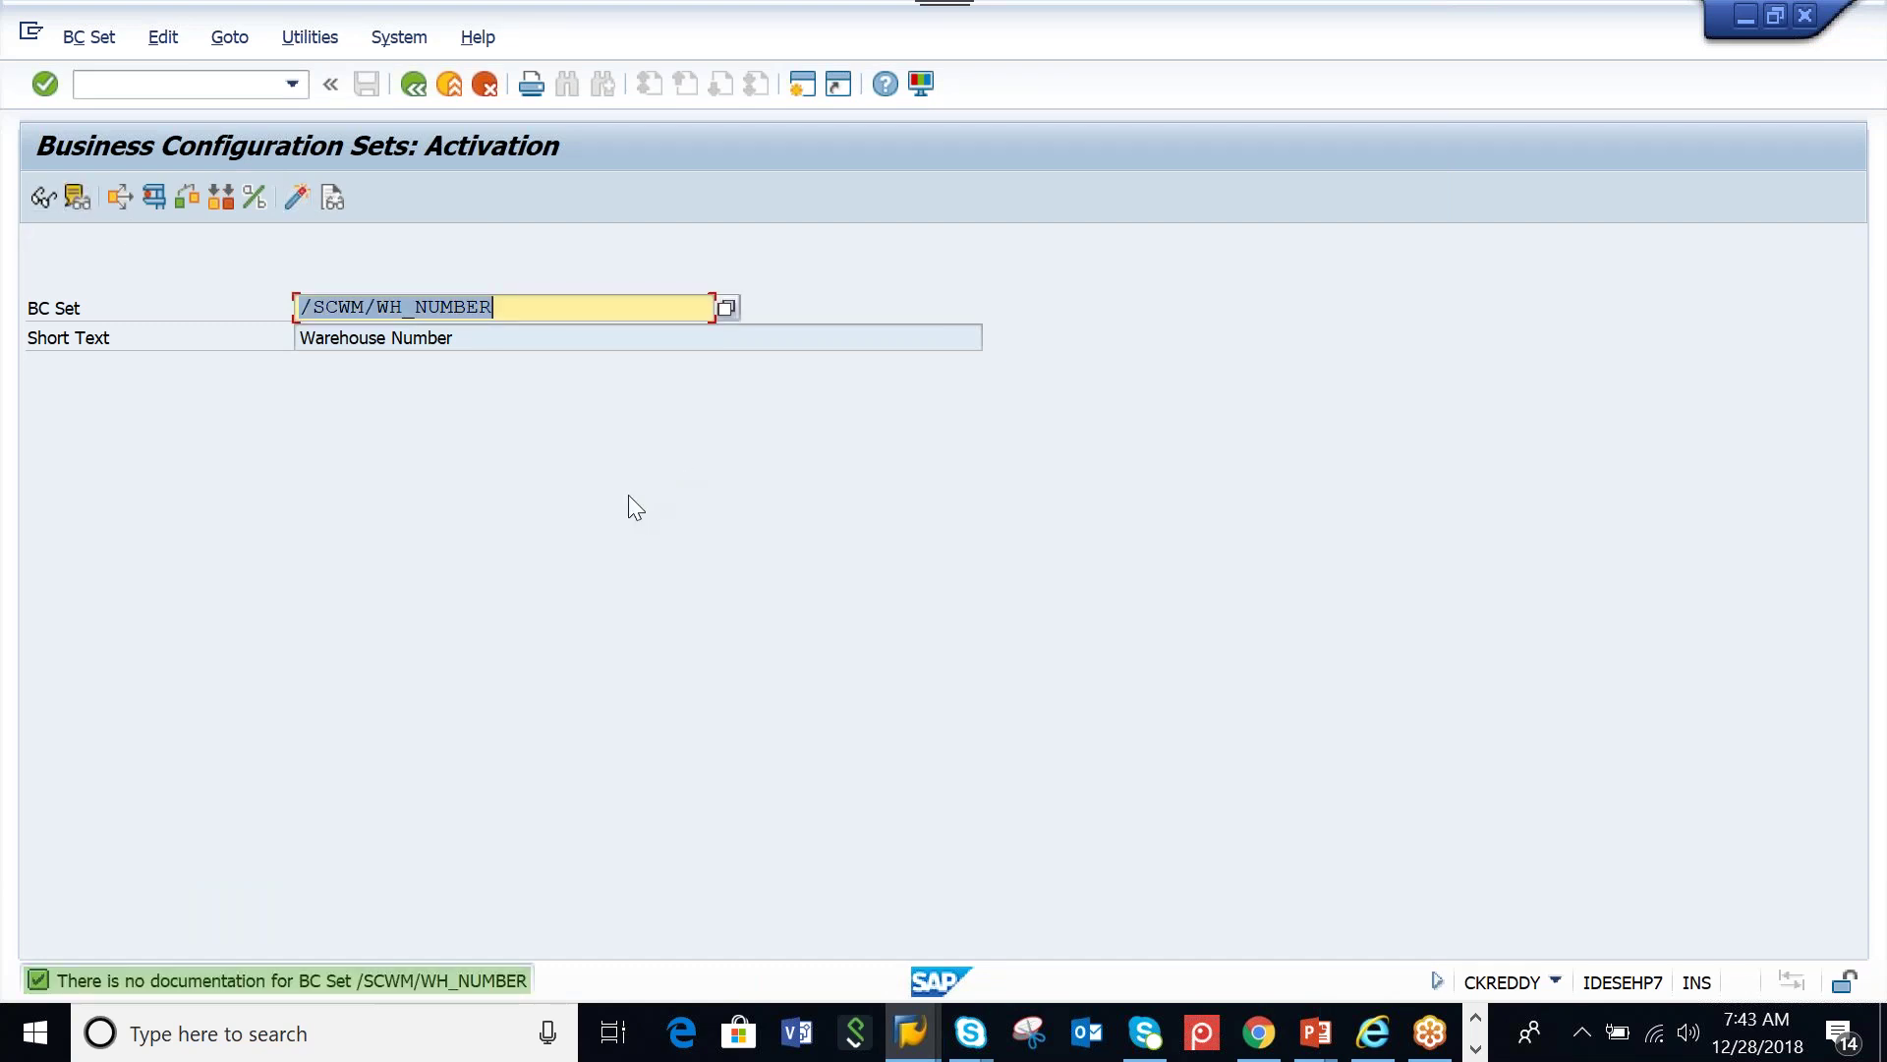
left_click(45, 199)
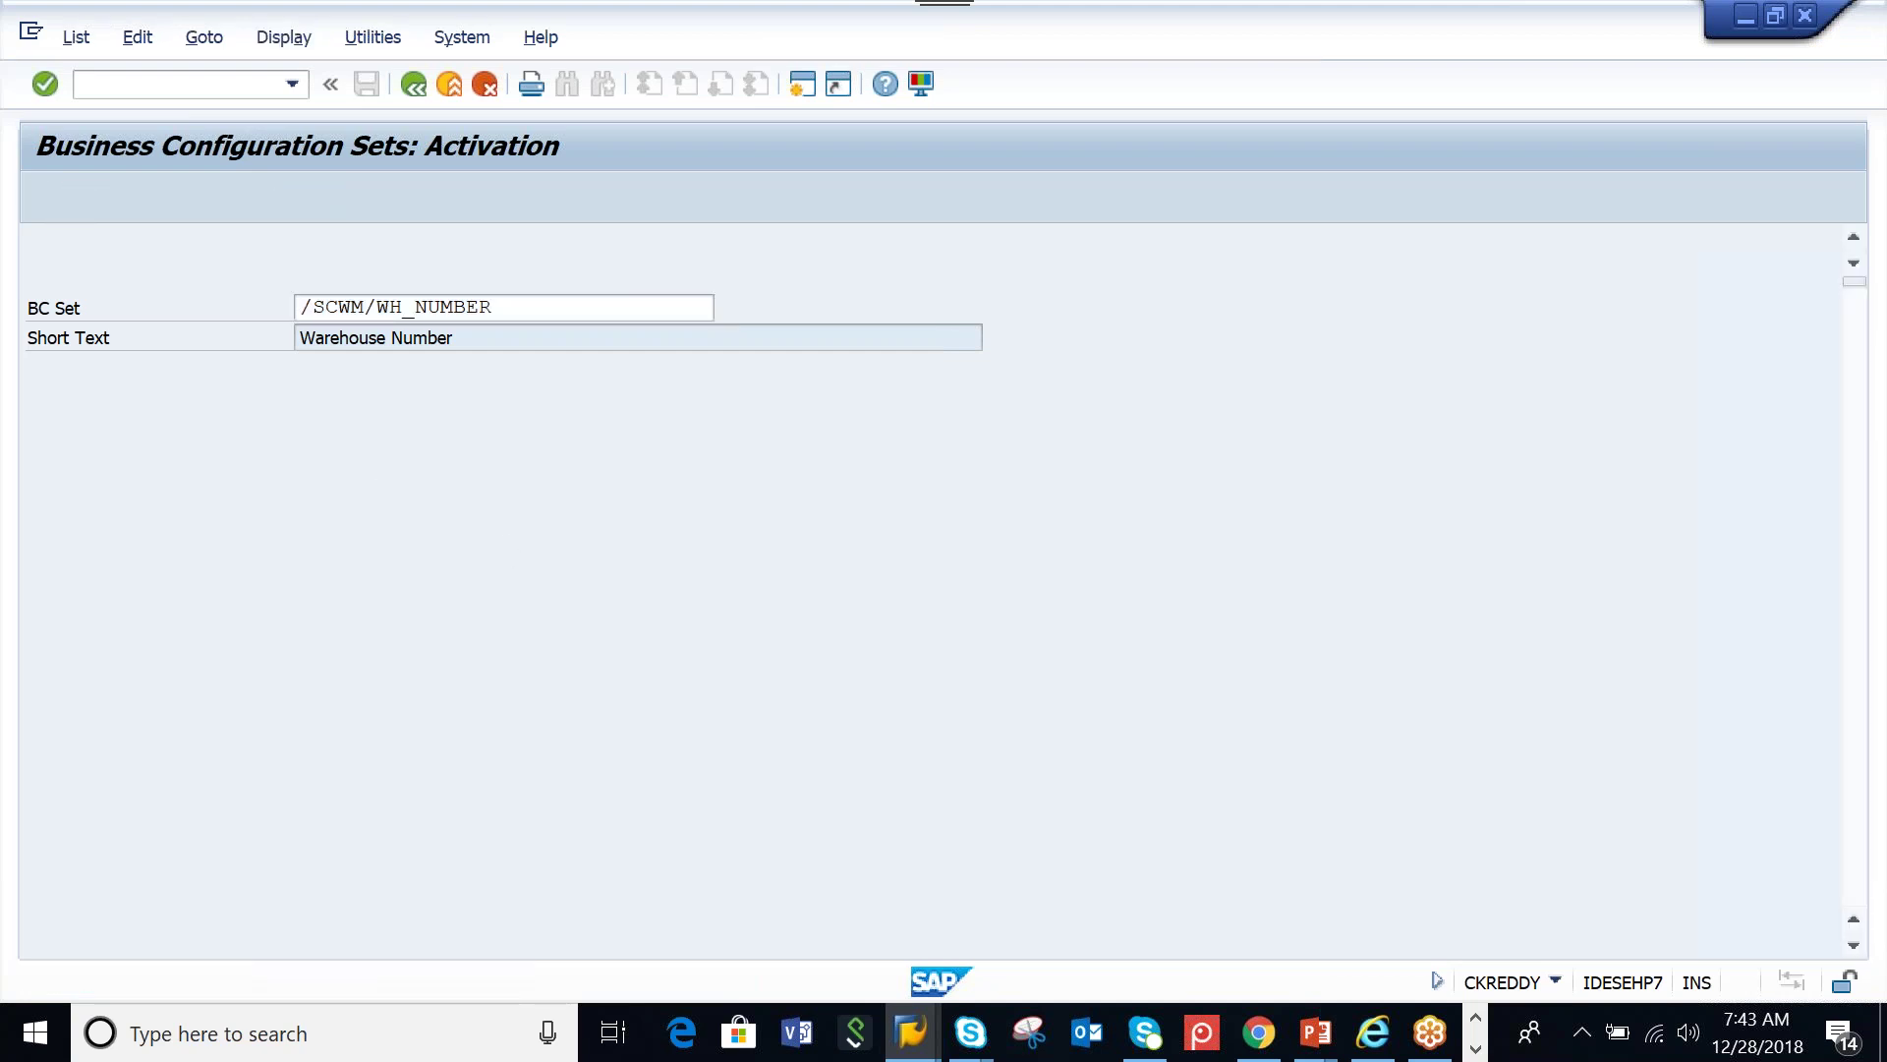
scroll(675, 840, "down", 2)
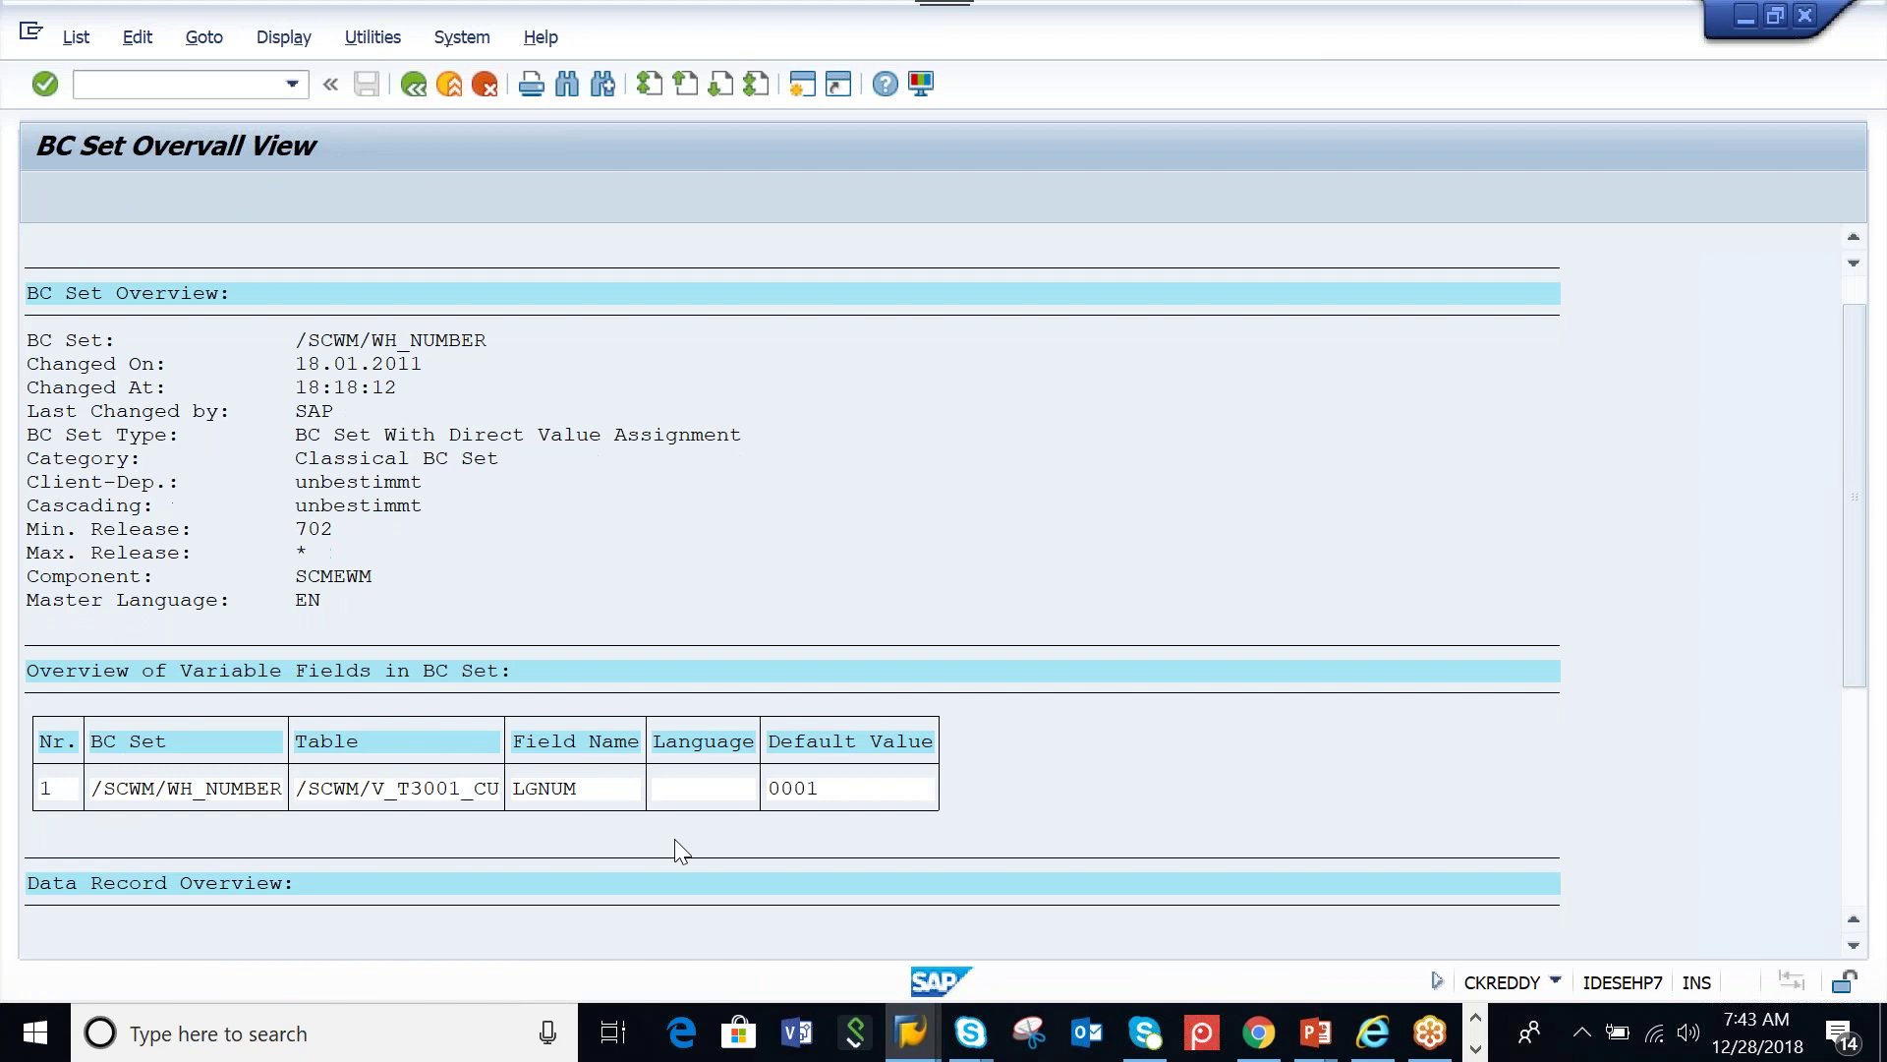
scroll(1848, 610, "down", 5)
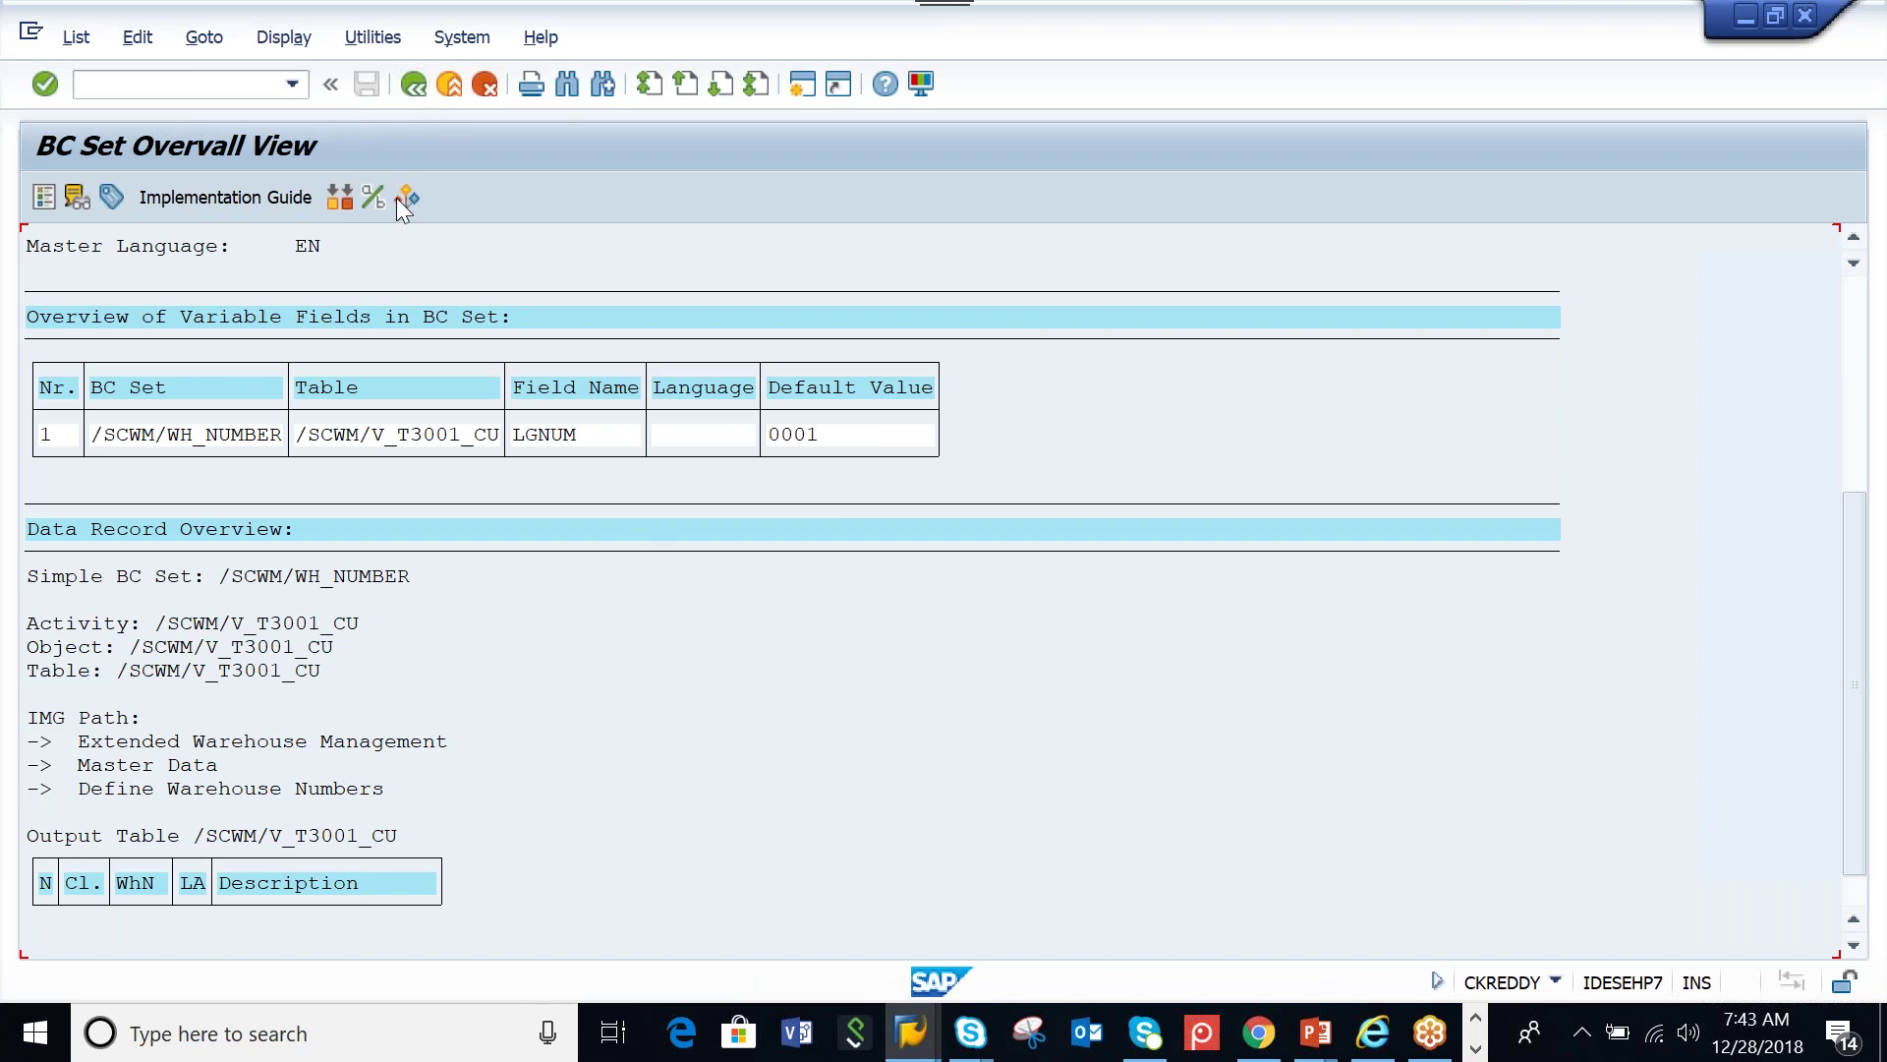
key("F3")
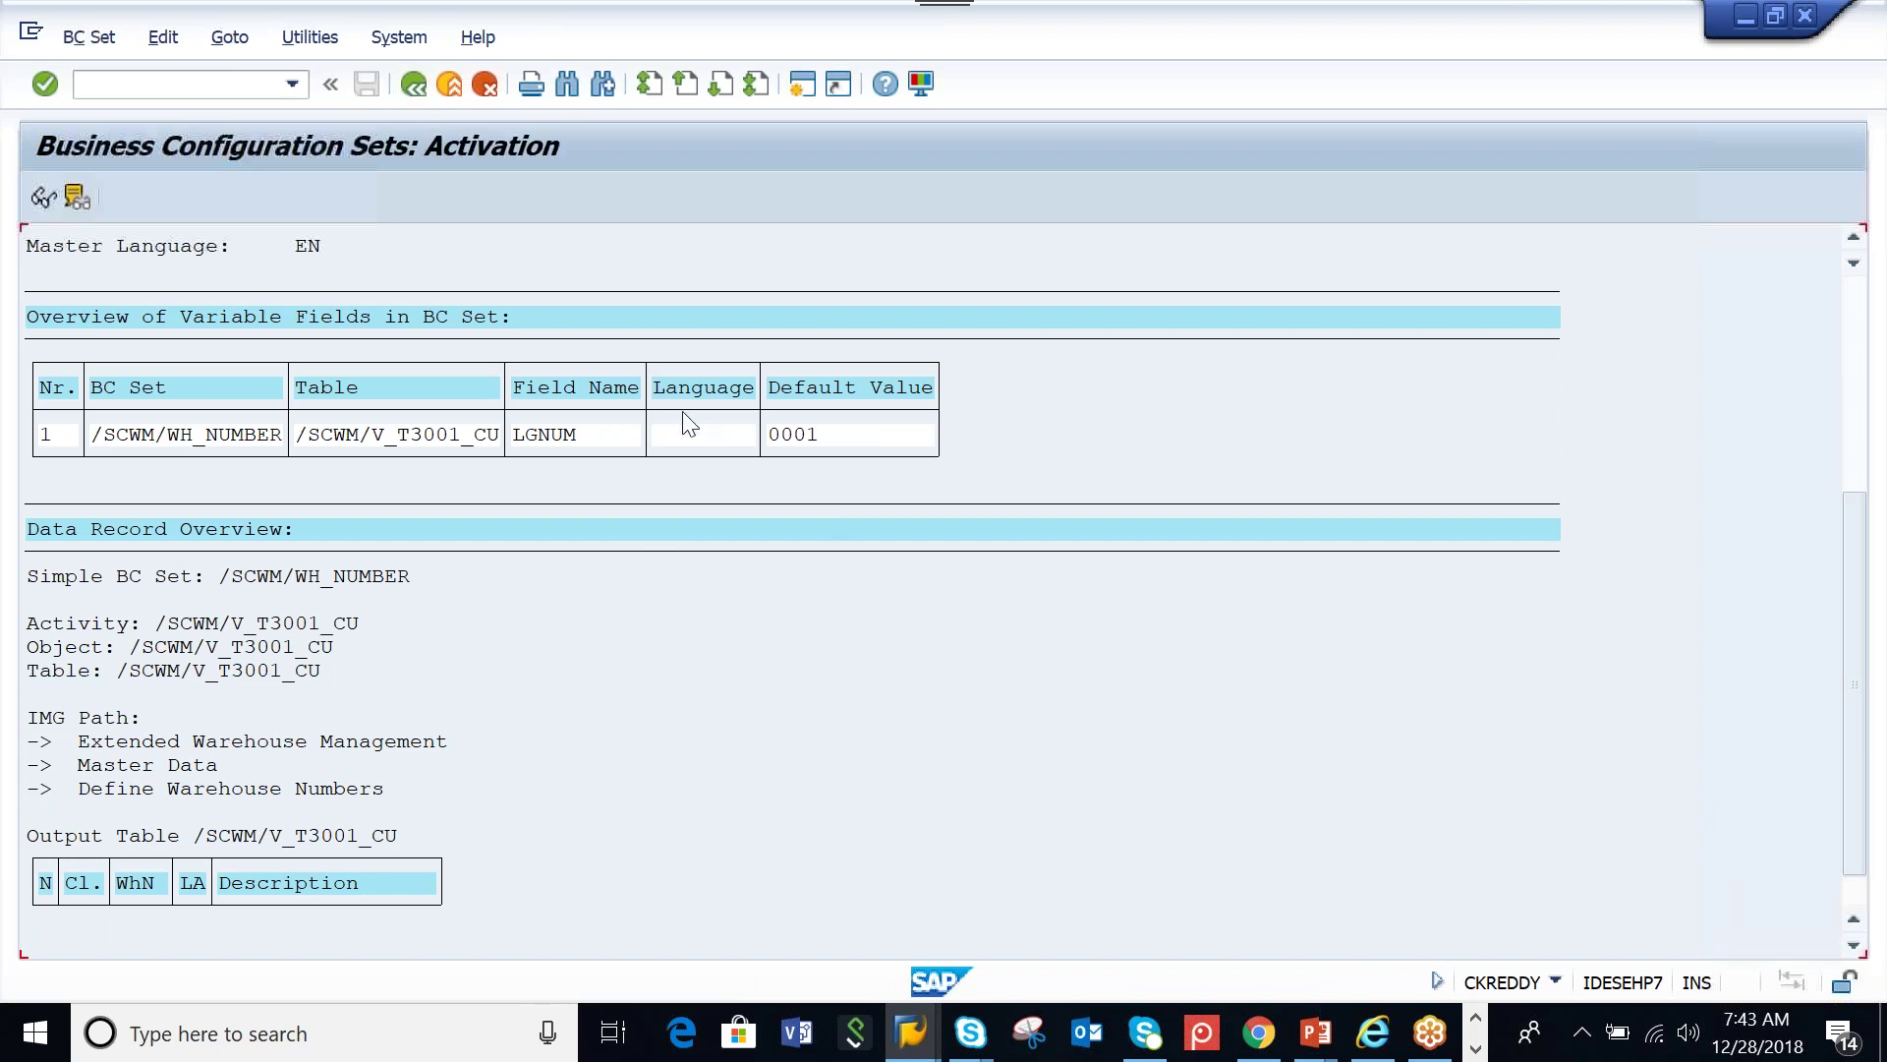
Activate /SCWM/WH_NUMBER with value AAMW, overwriting all data, then open a new session
left_click(303, 195)
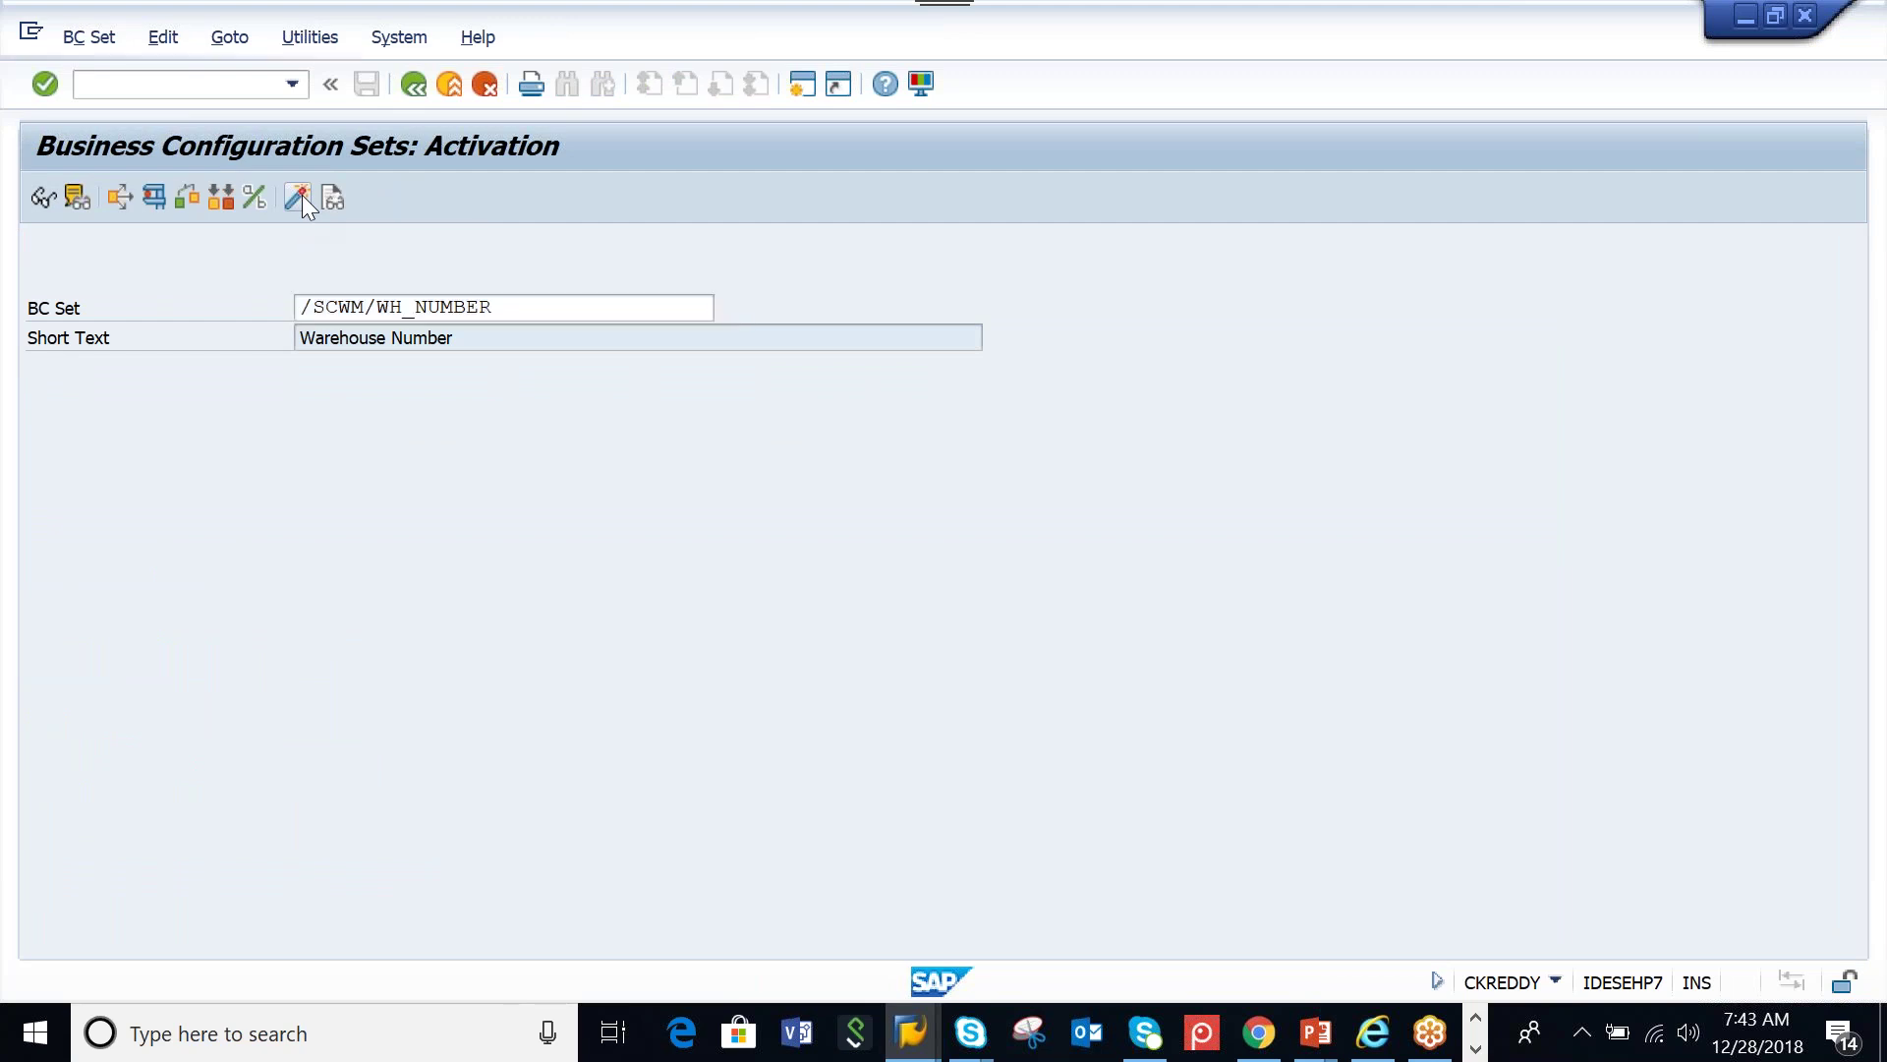
left_click(665, 472)
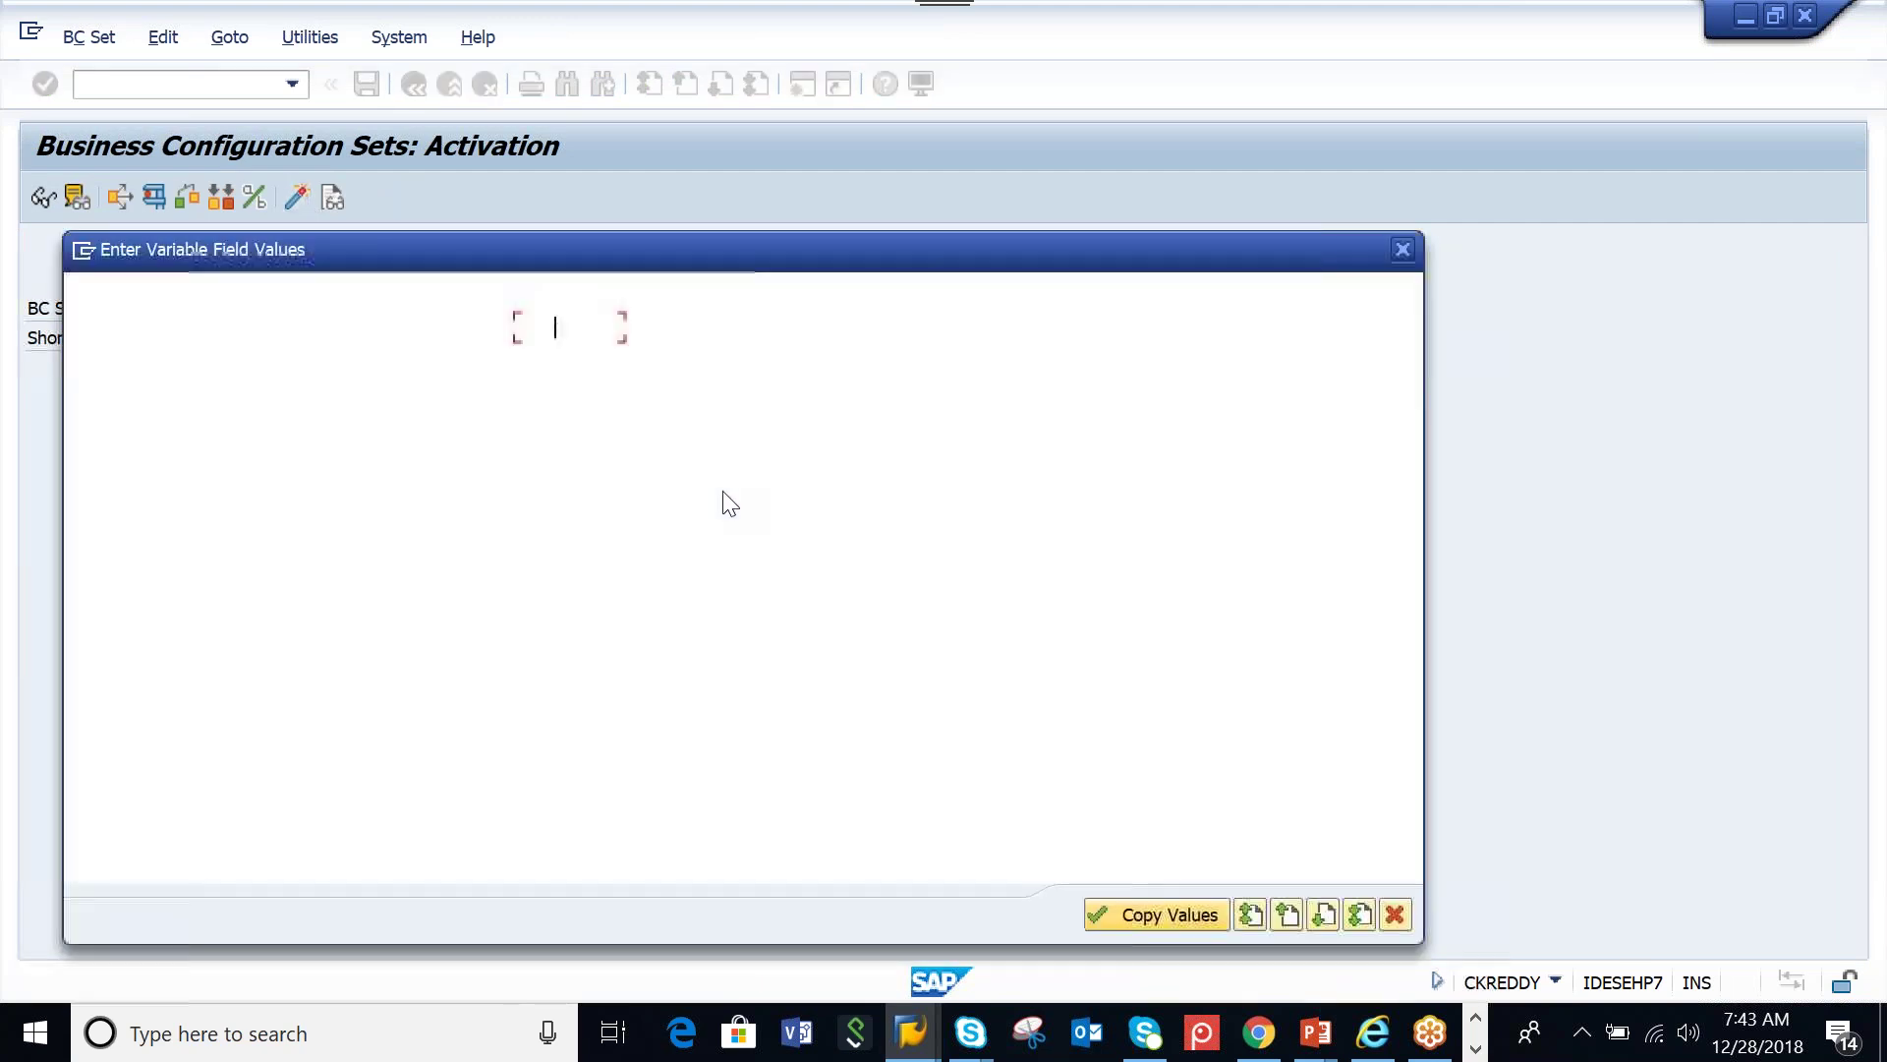
type("AAMW")
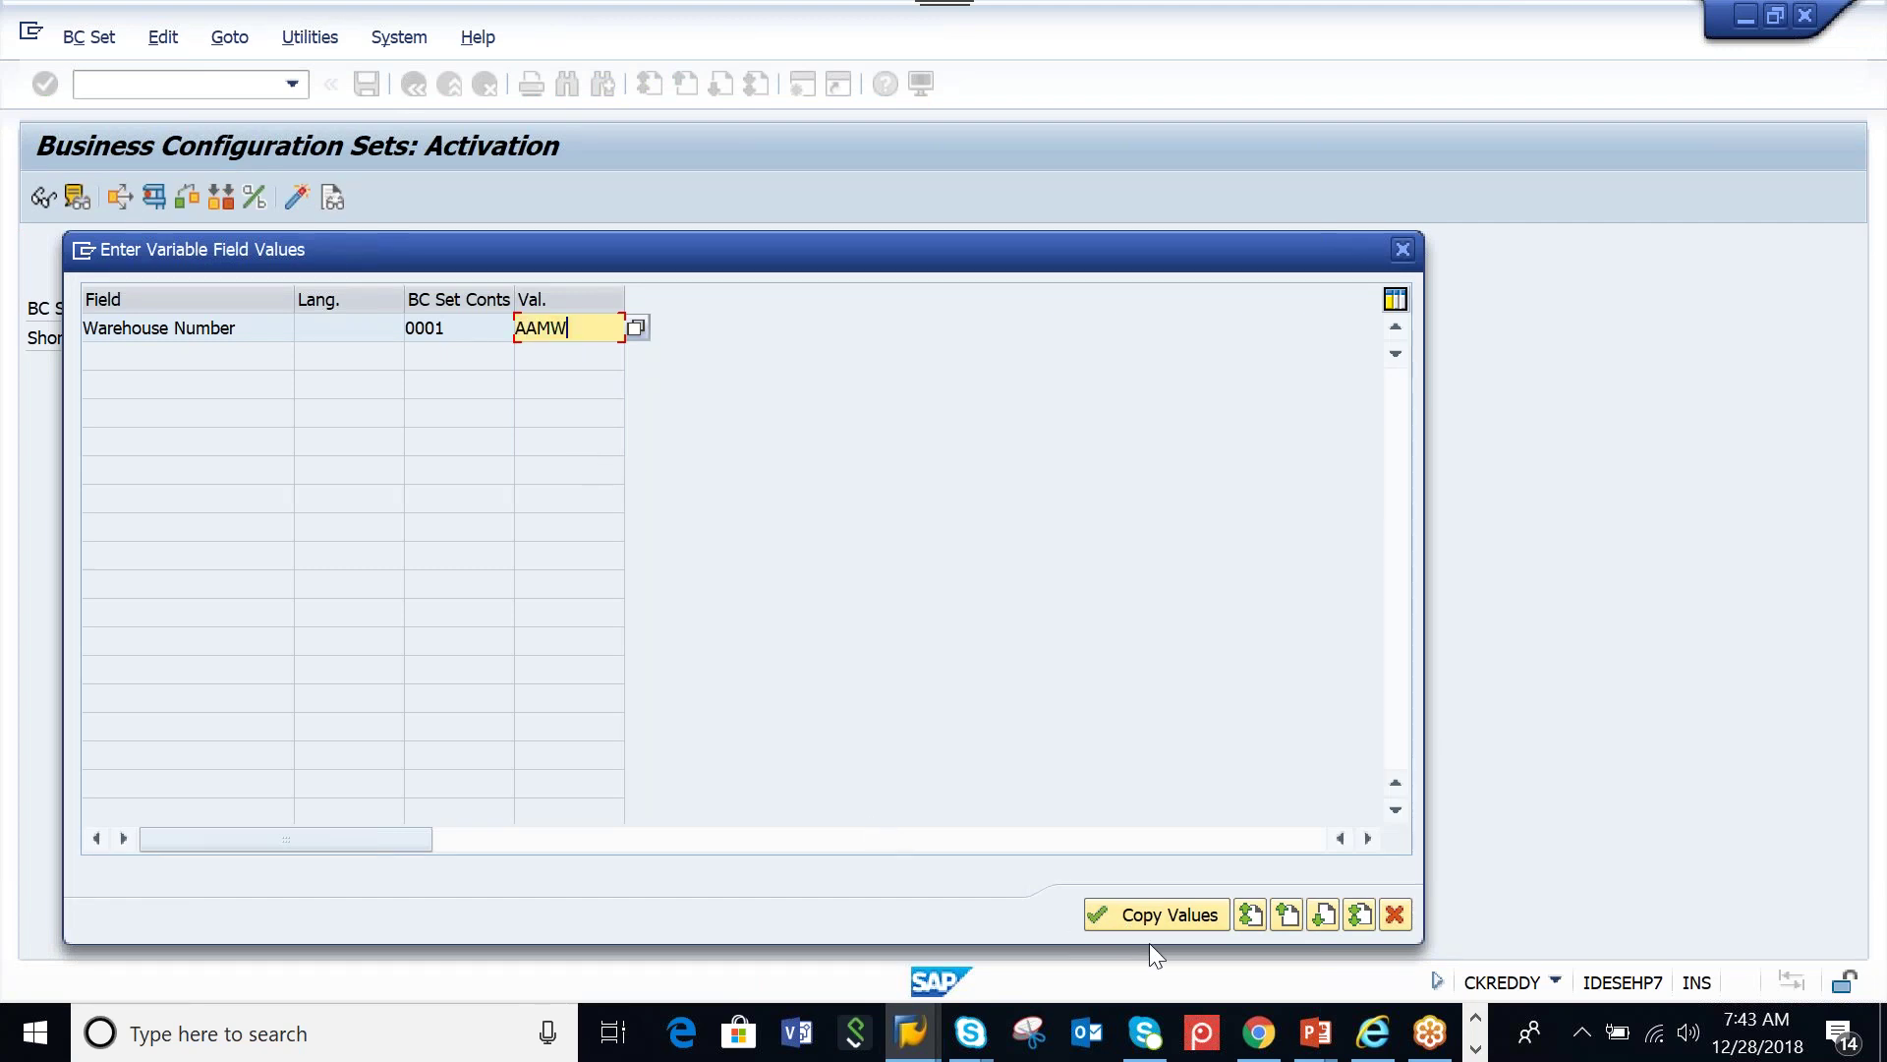
left_click(1154, 918)
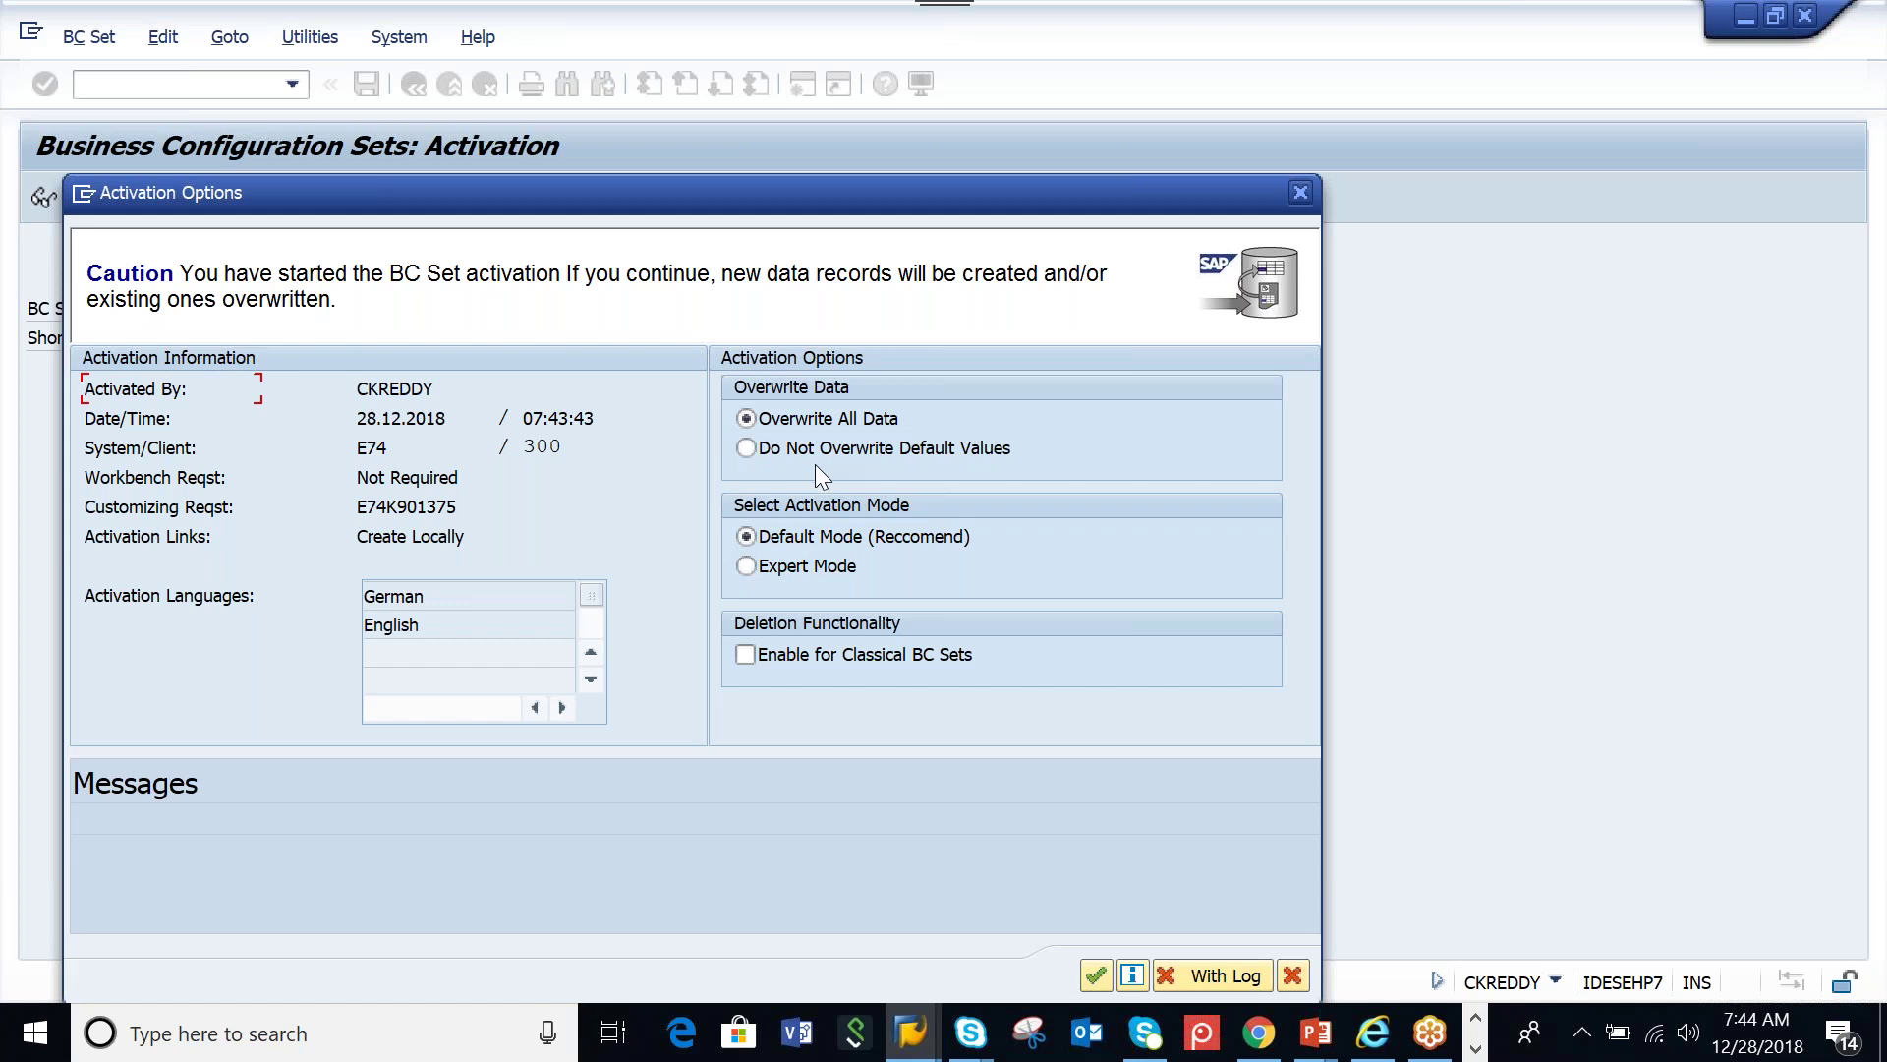
left_click(1093, 976)
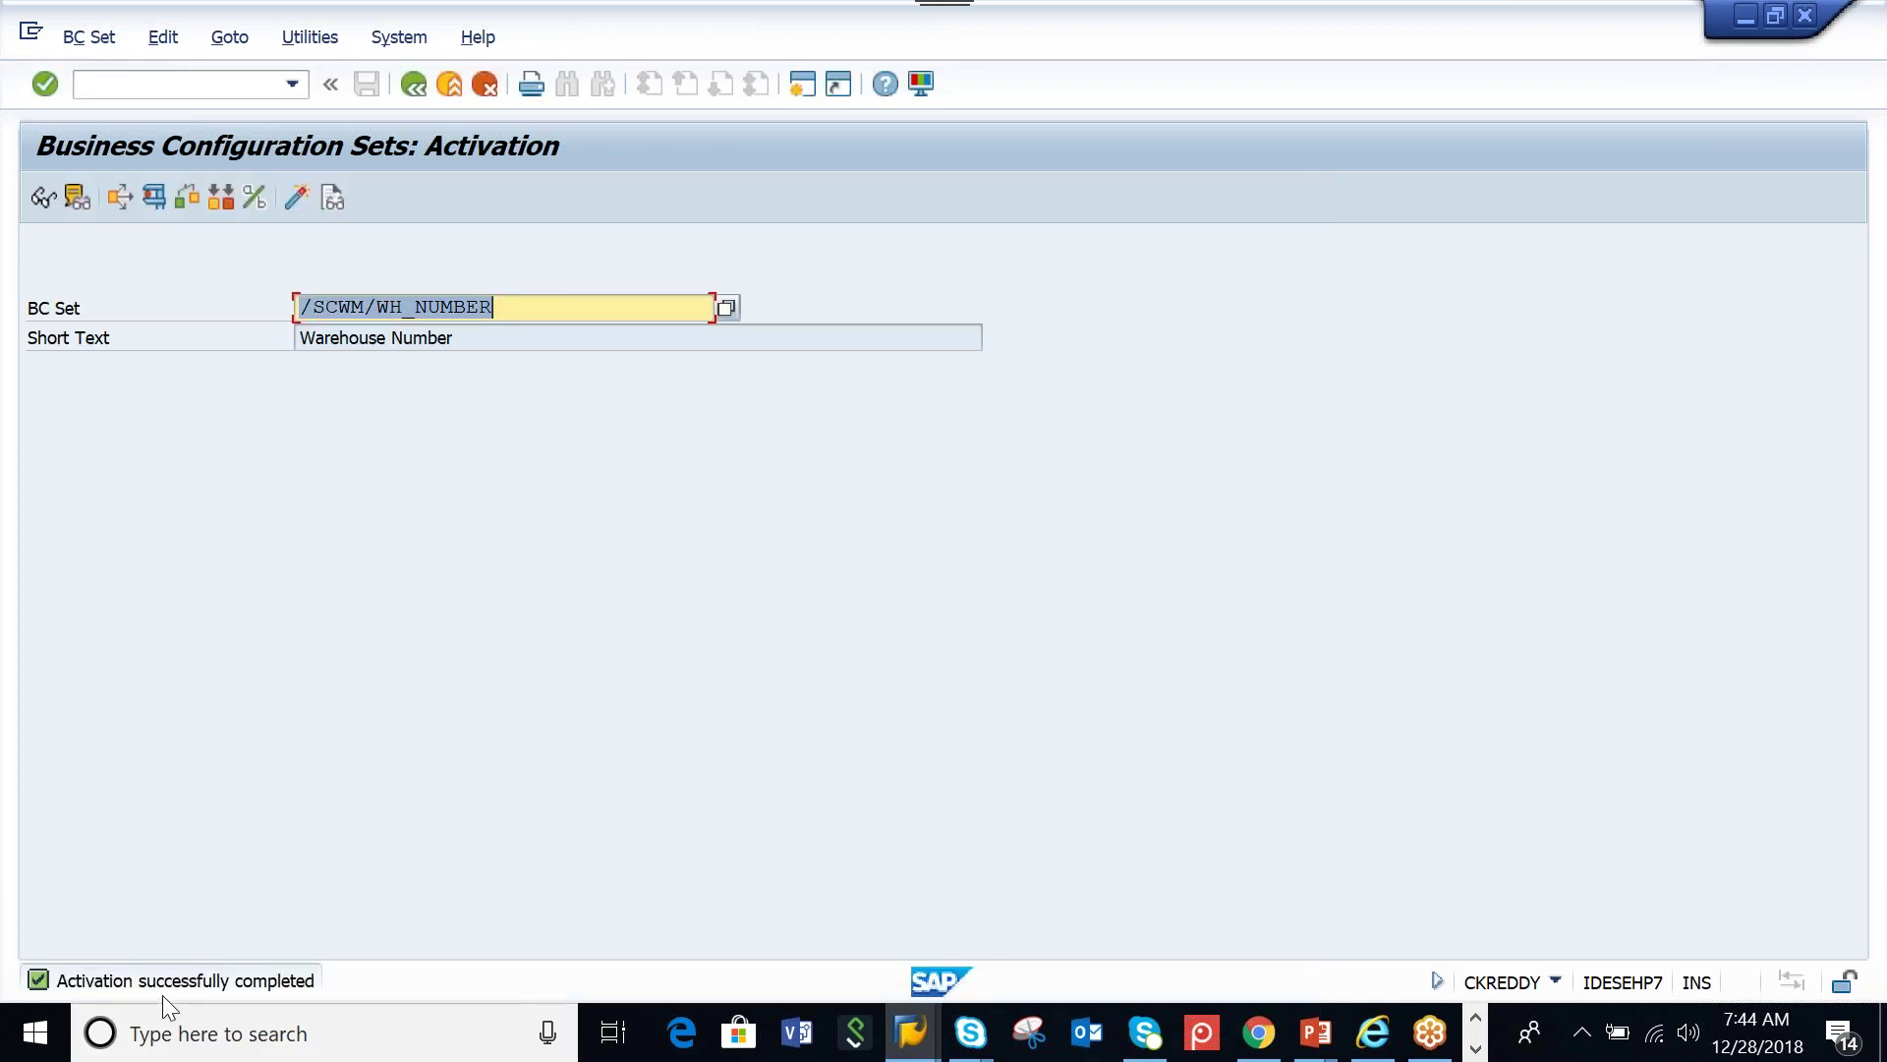
left_click(921, 1042)
left_click(802, 85)
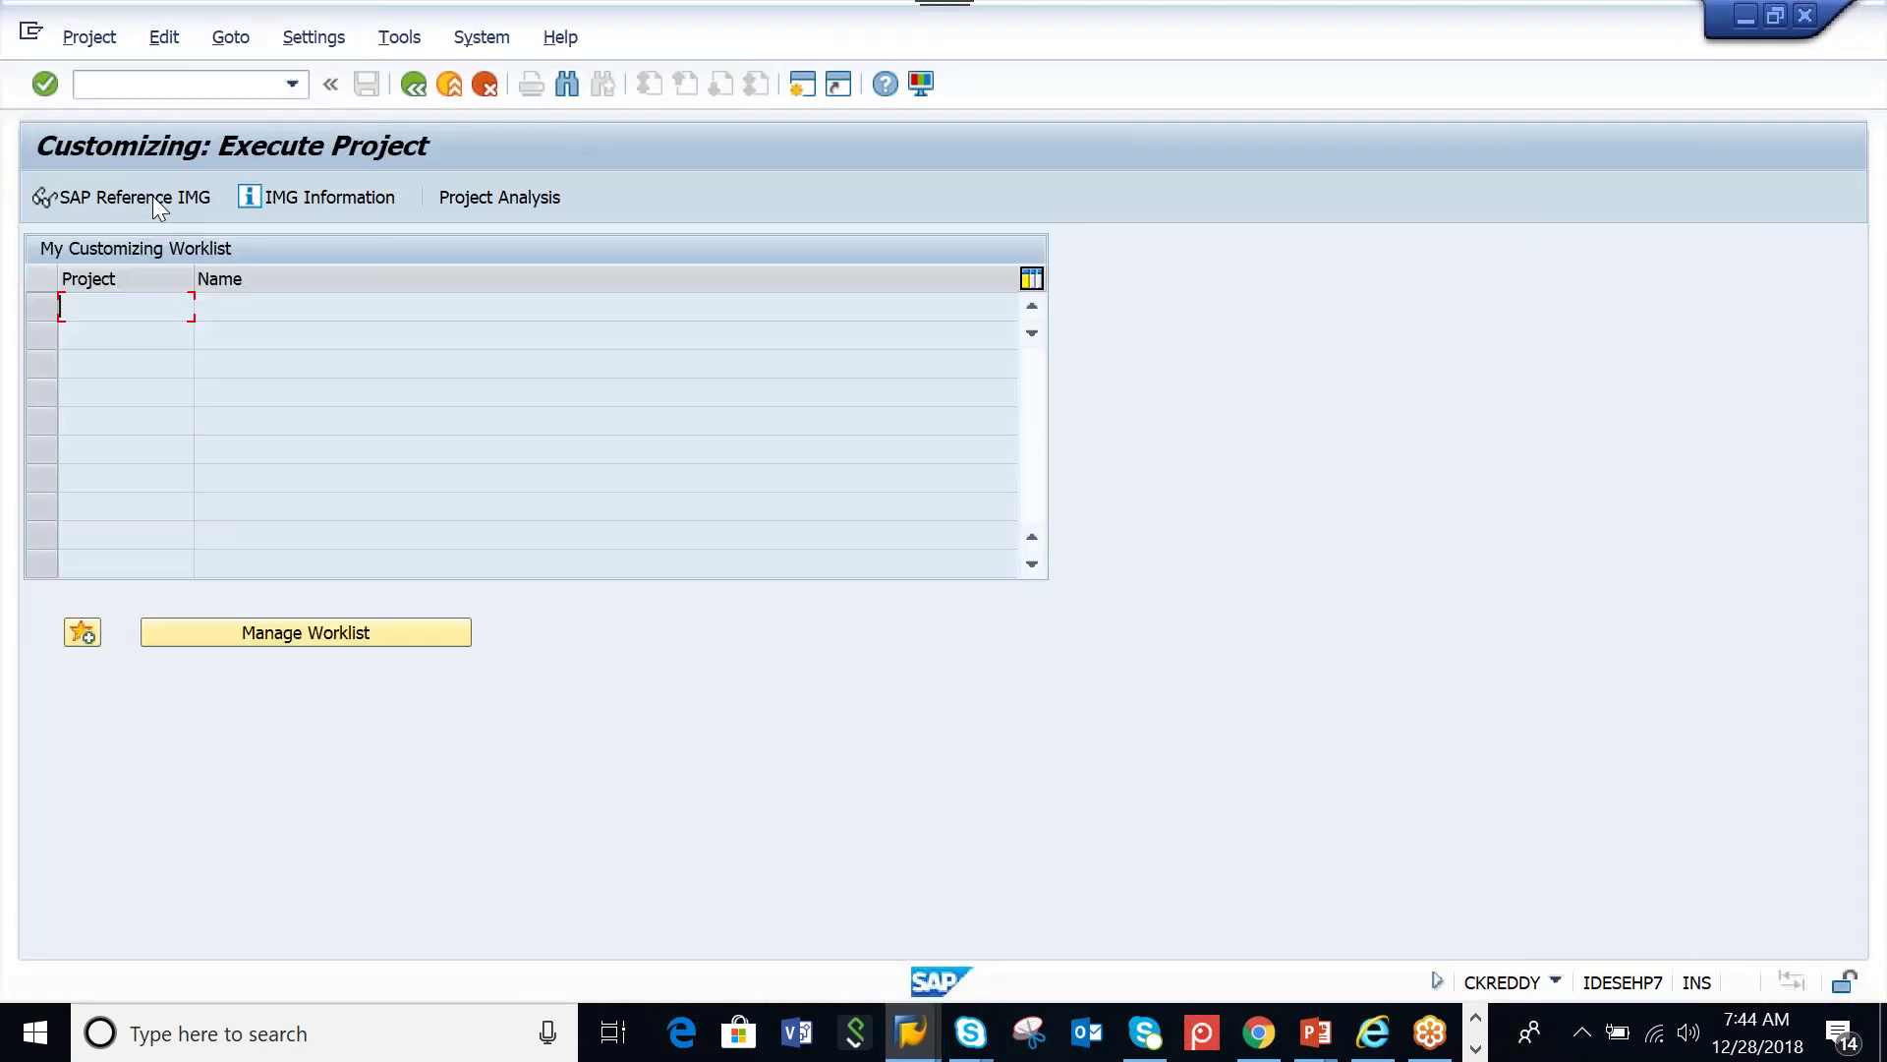
Go to IMG > SCM EWM > EWM > Master Data and execute Define Warehouse Numbers
left_click(151, 196)
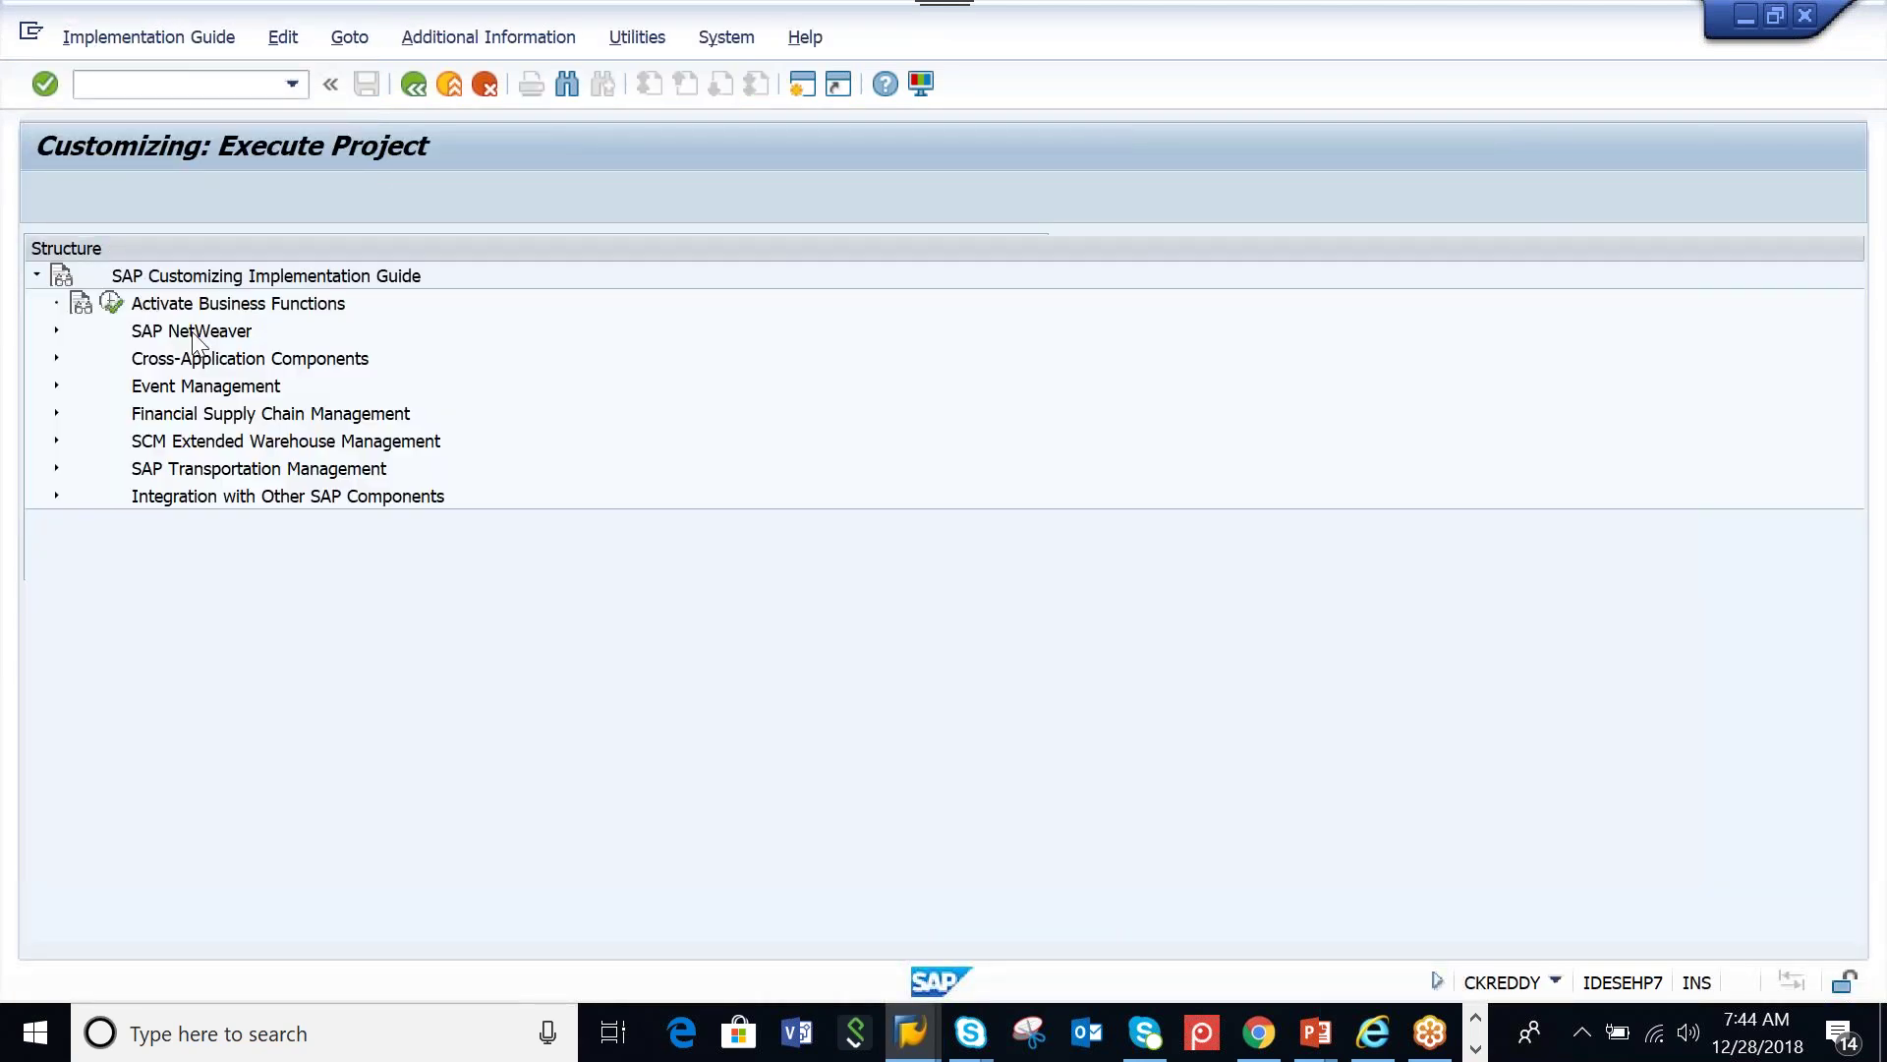
left_click(56, 441)
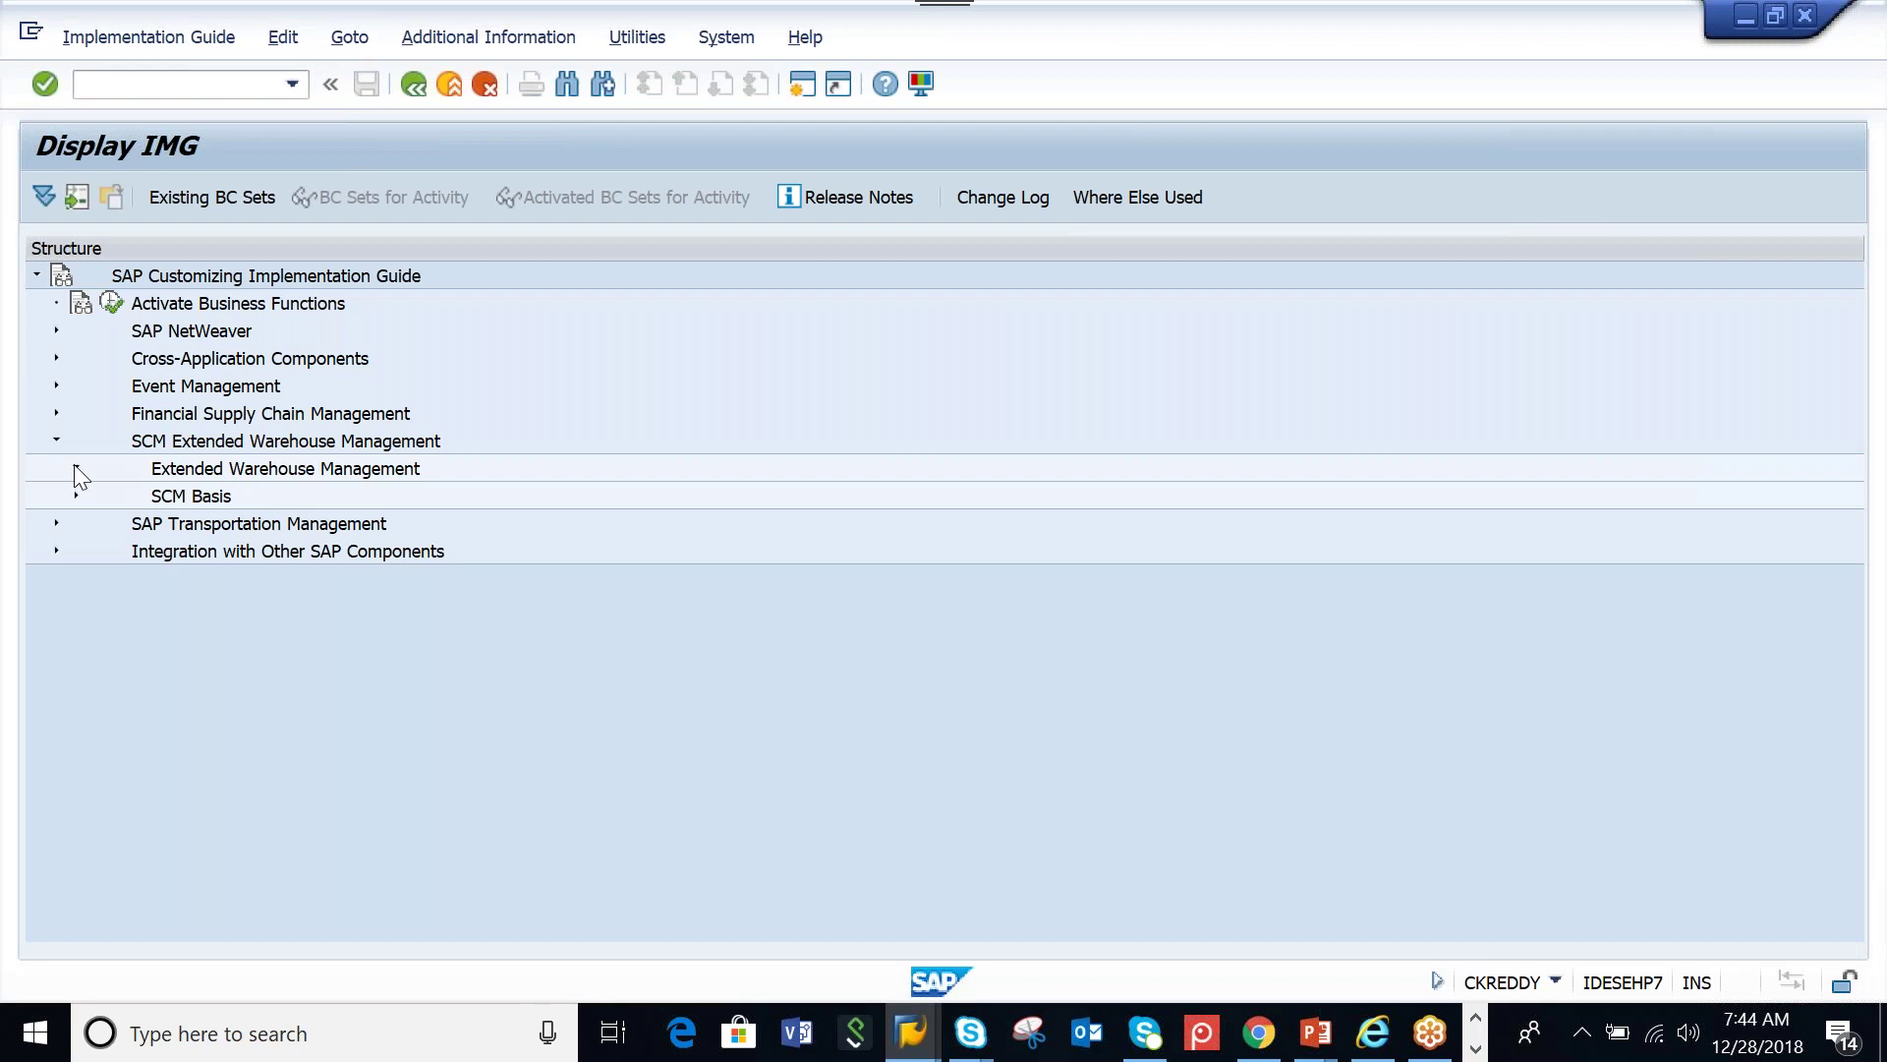
left_click(75, 469)
left_click(95, 496)
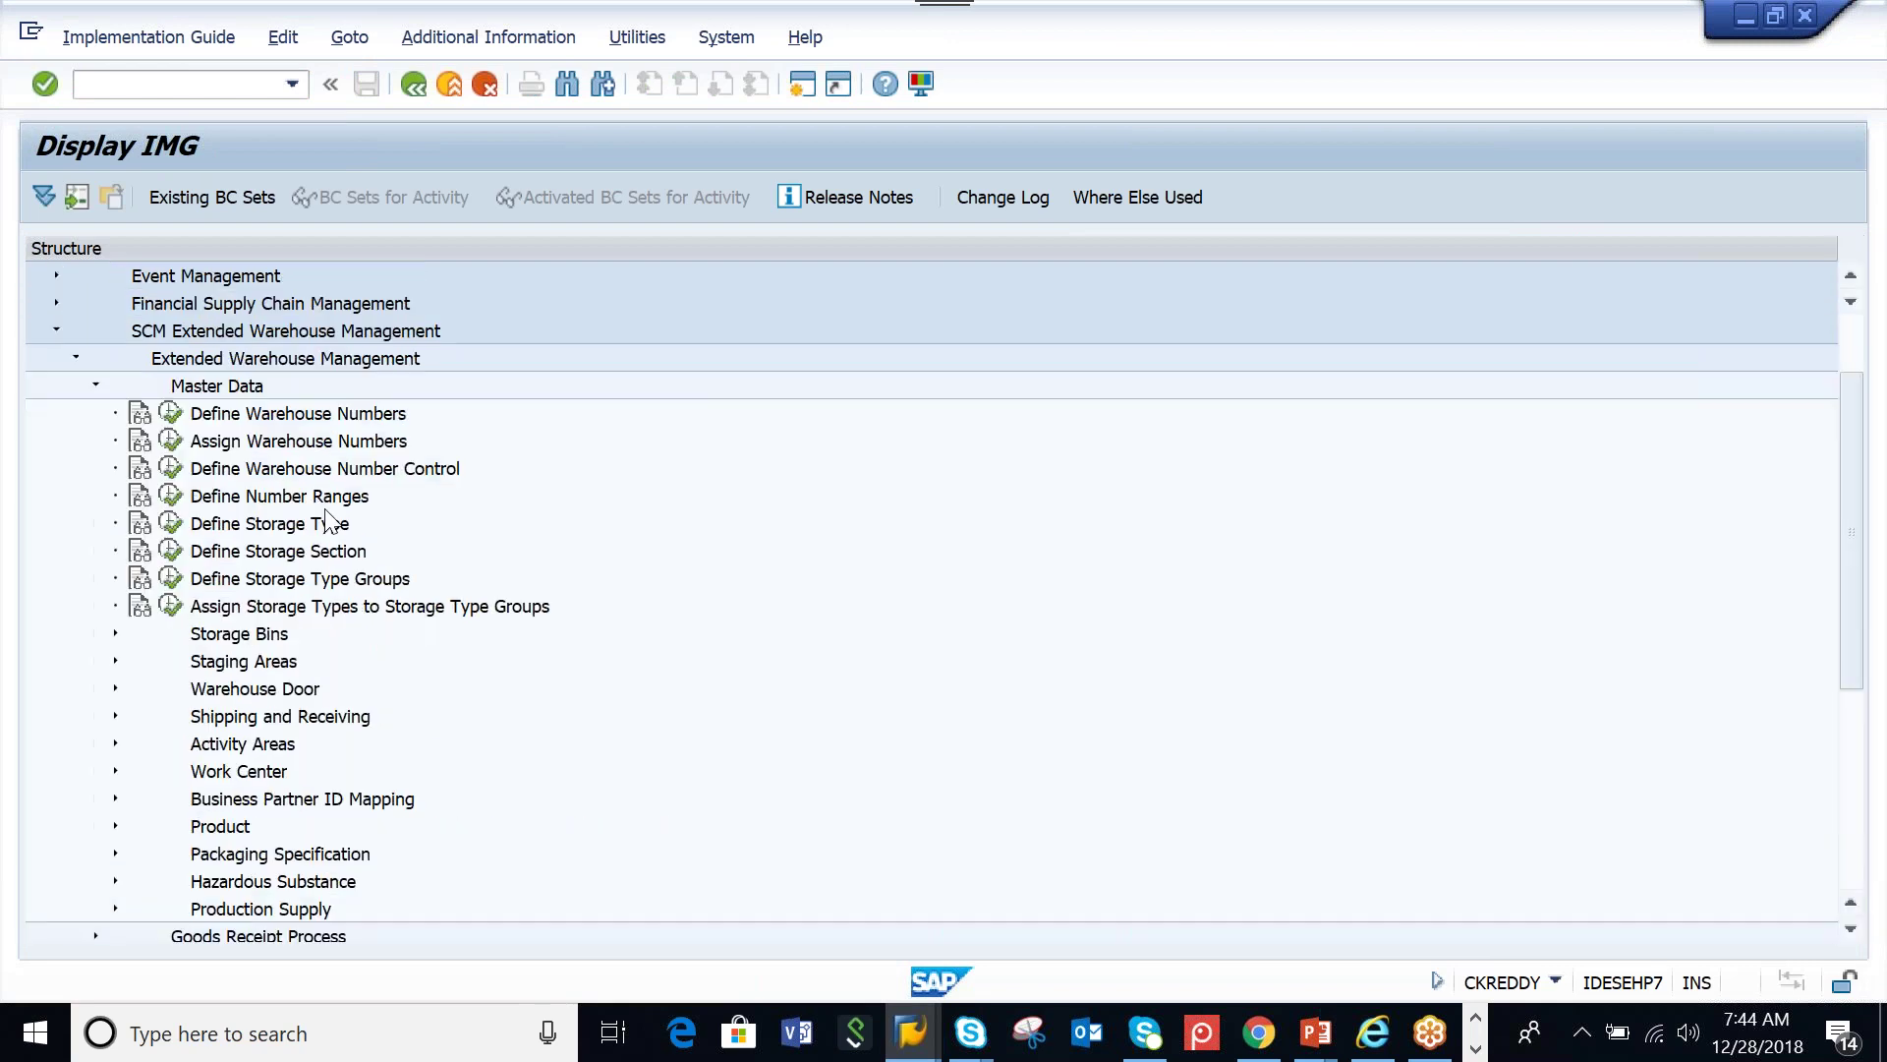
left_click(171, 417)
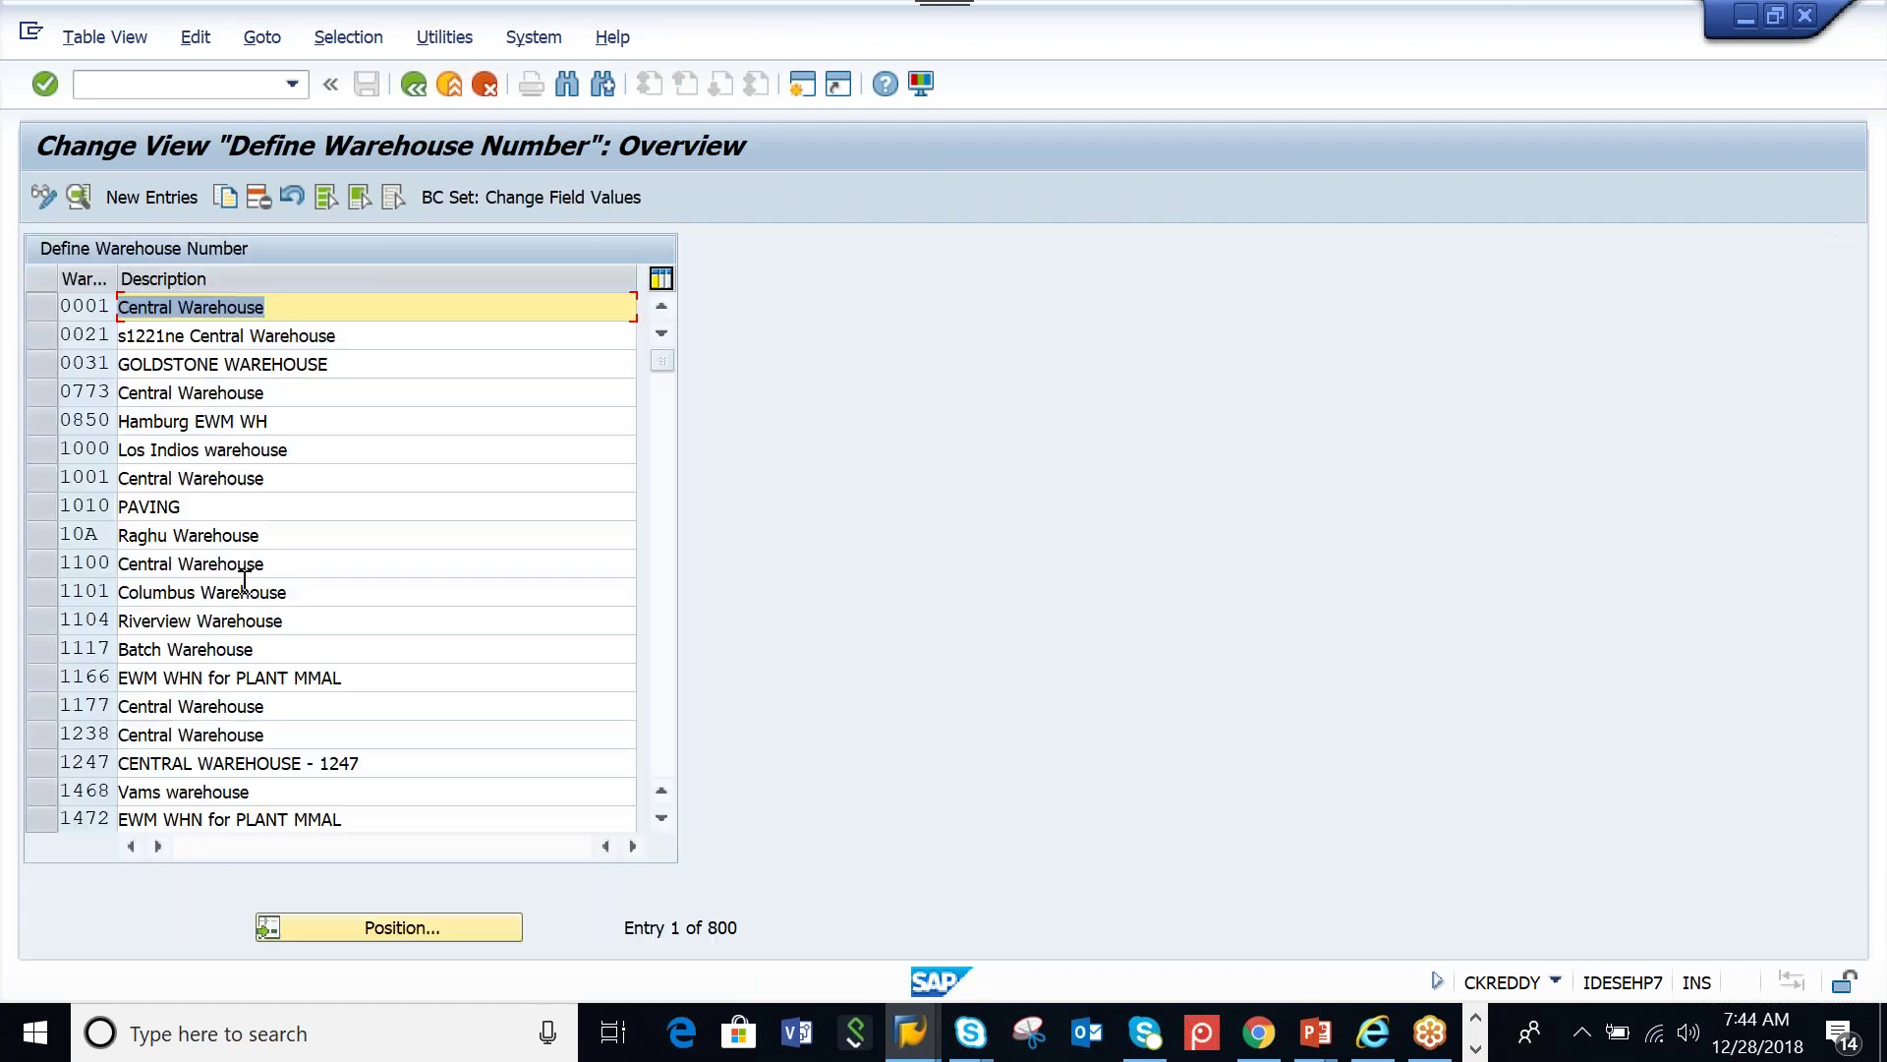
Set AAMW's description to 'EWM WAREHOUSE FOR PLANT AAML', save, and return to BC set activation
left_click(385, 926)
key("Return")
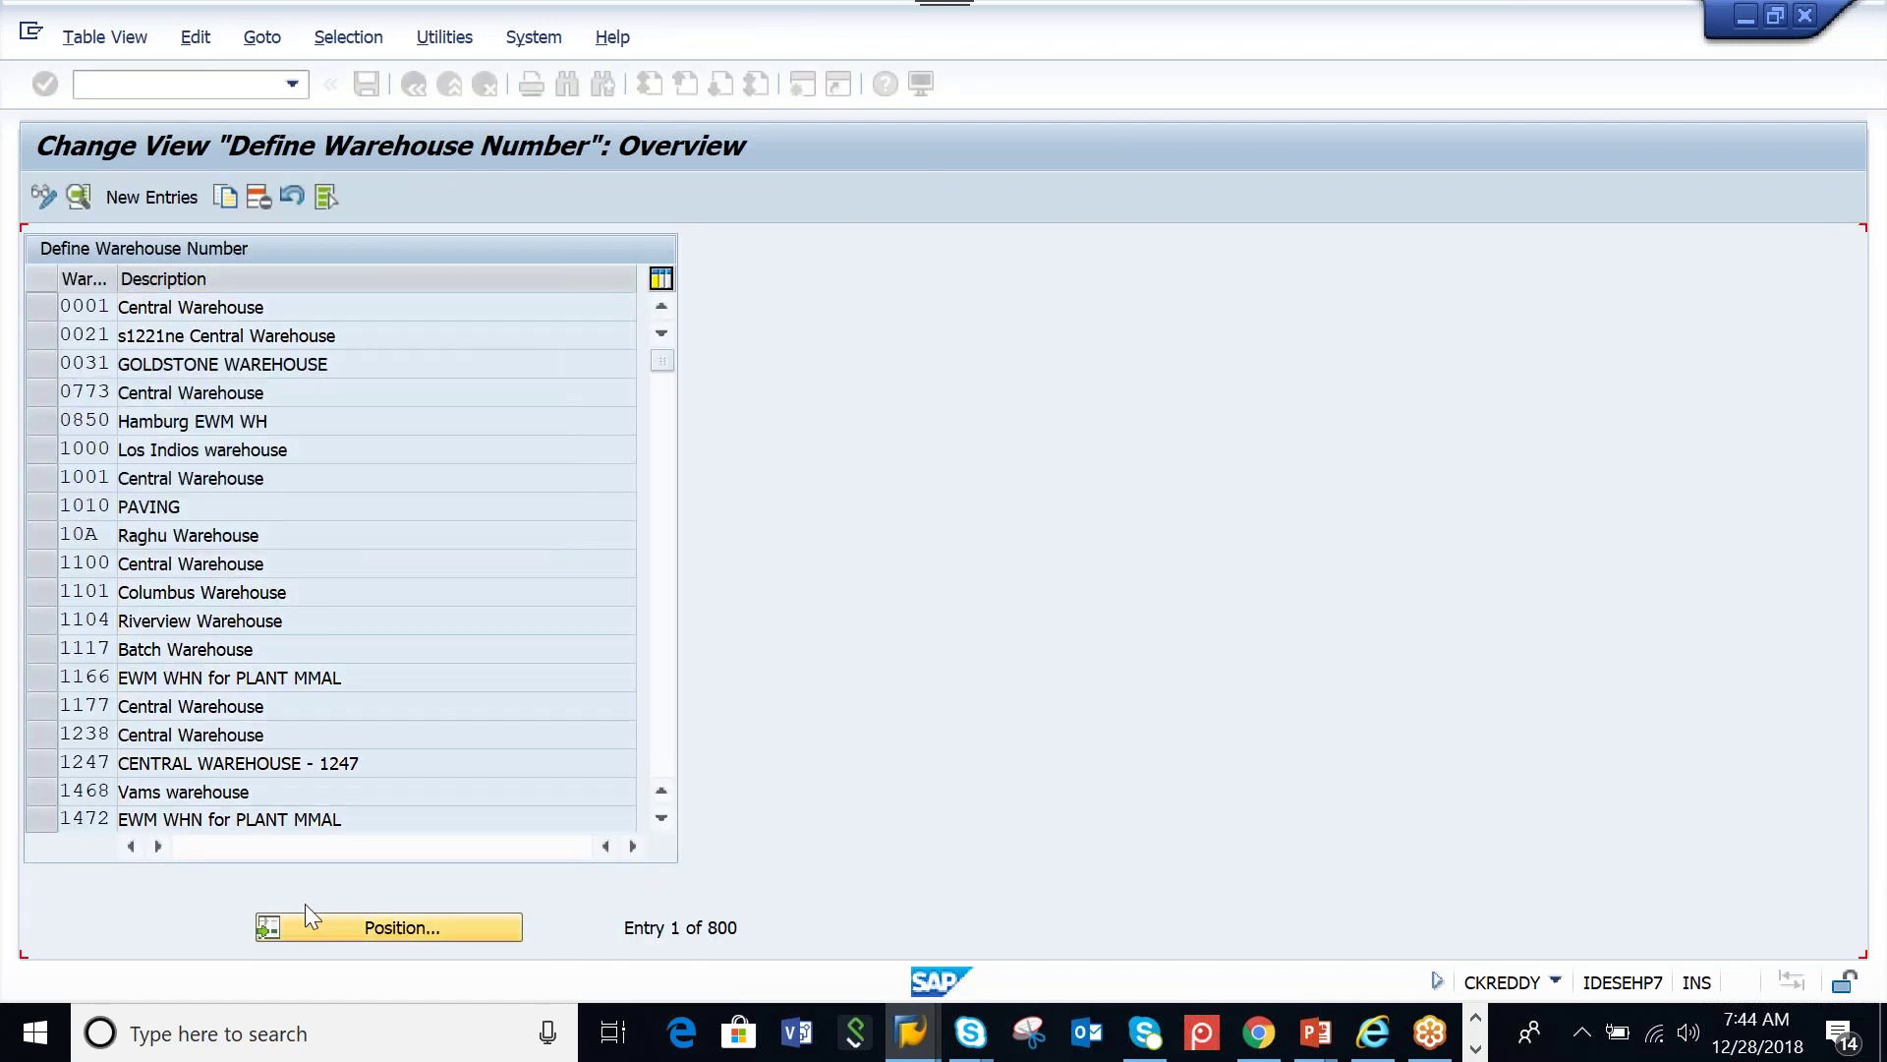
left_click(68, 197)
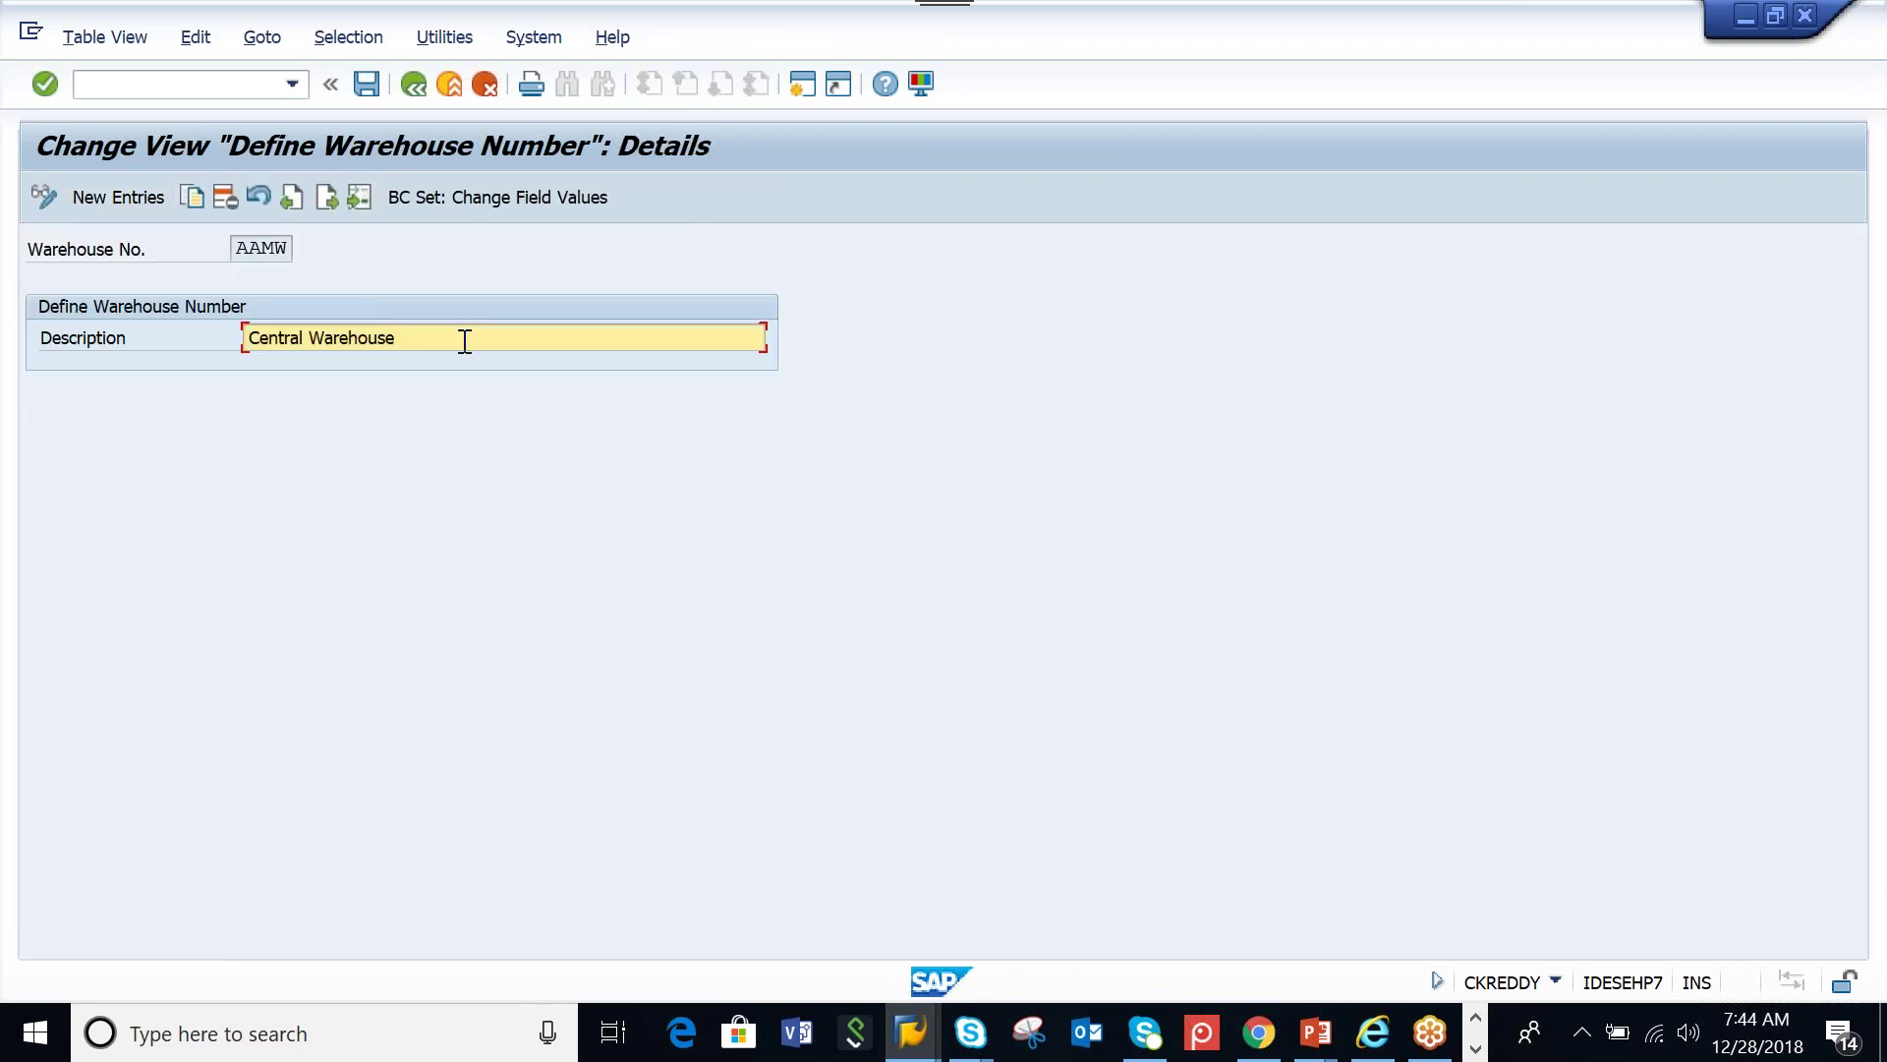
key("BackSpace")
key("BackSpace")
key("BackSpace")
key("BackSpace")
key("BackSpace")
key("BackSpace")
key("BackSpace")
key("BackSpace")
key("BackSpace")
key("BackSpace")
key("BackSpace")
key("BackSpace")
key("BackSpace")
key("BackSpace")
key("BackSpace")
key("BackSpace")
key("BackSpace")
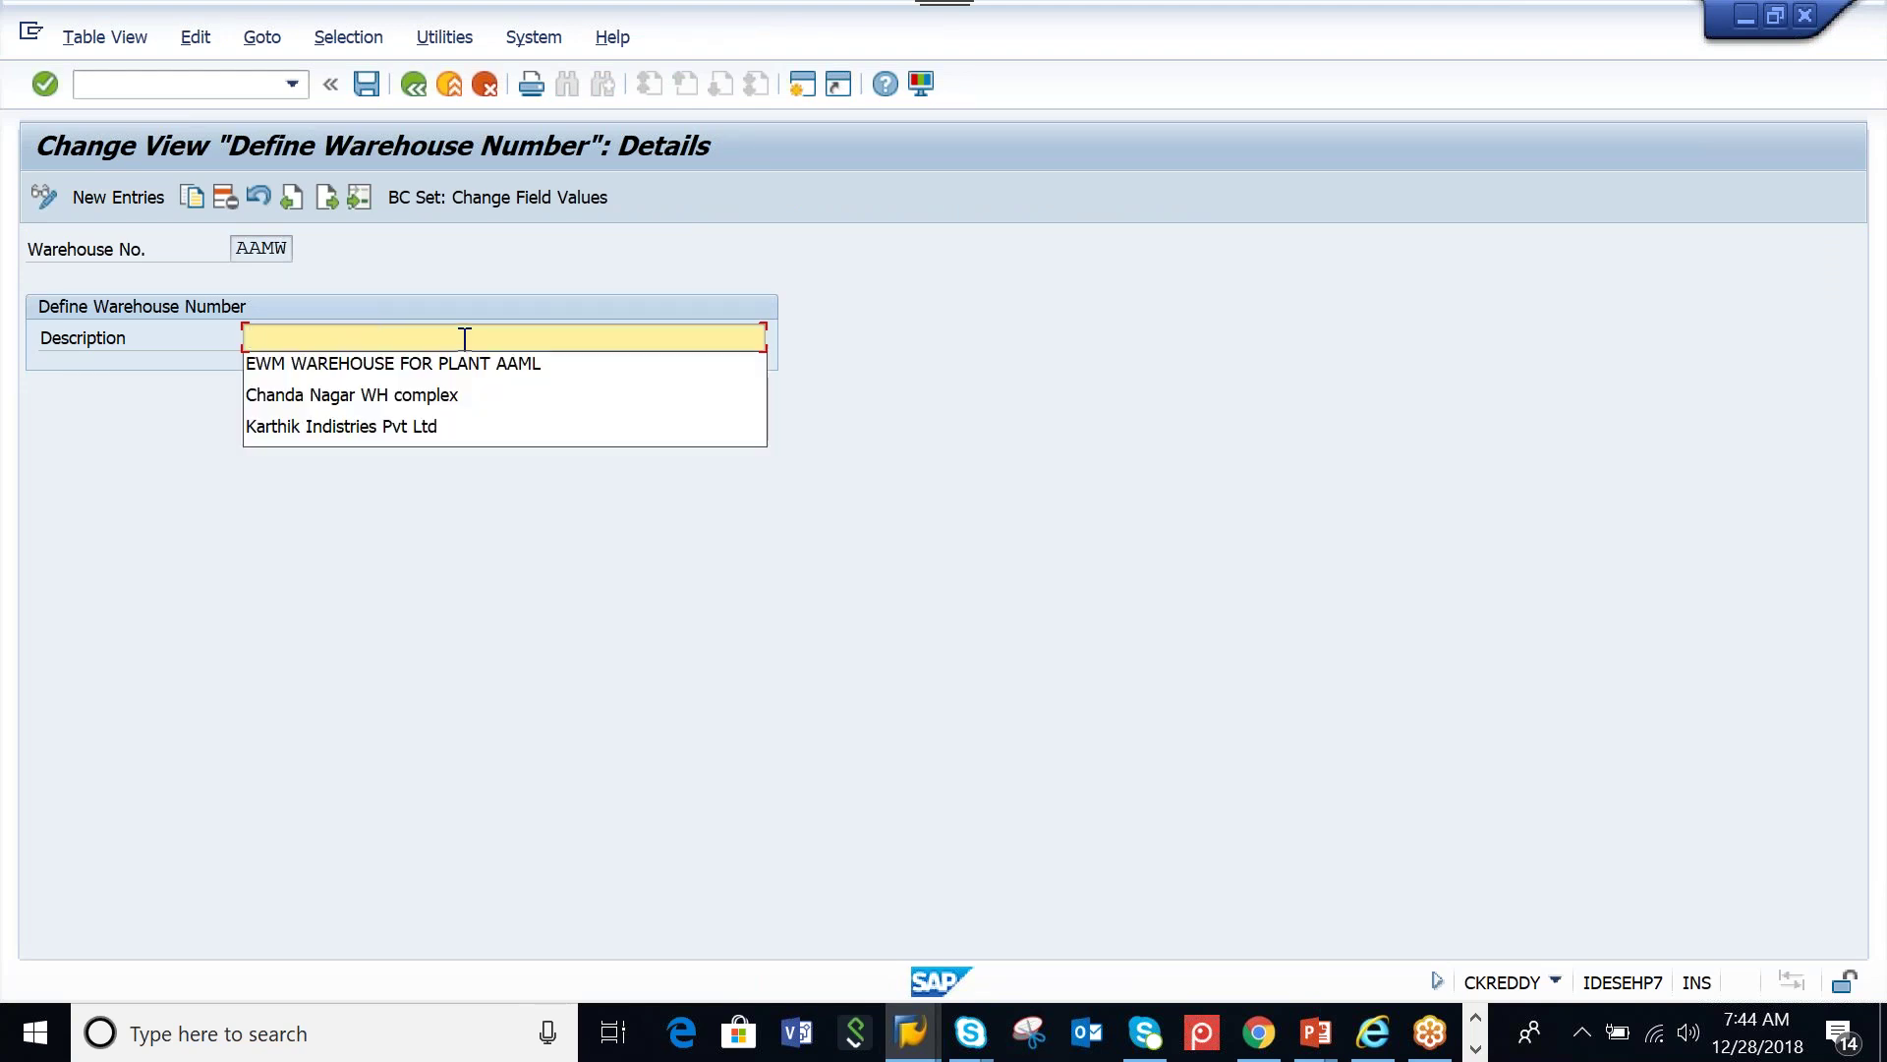
left_click(433, 366)
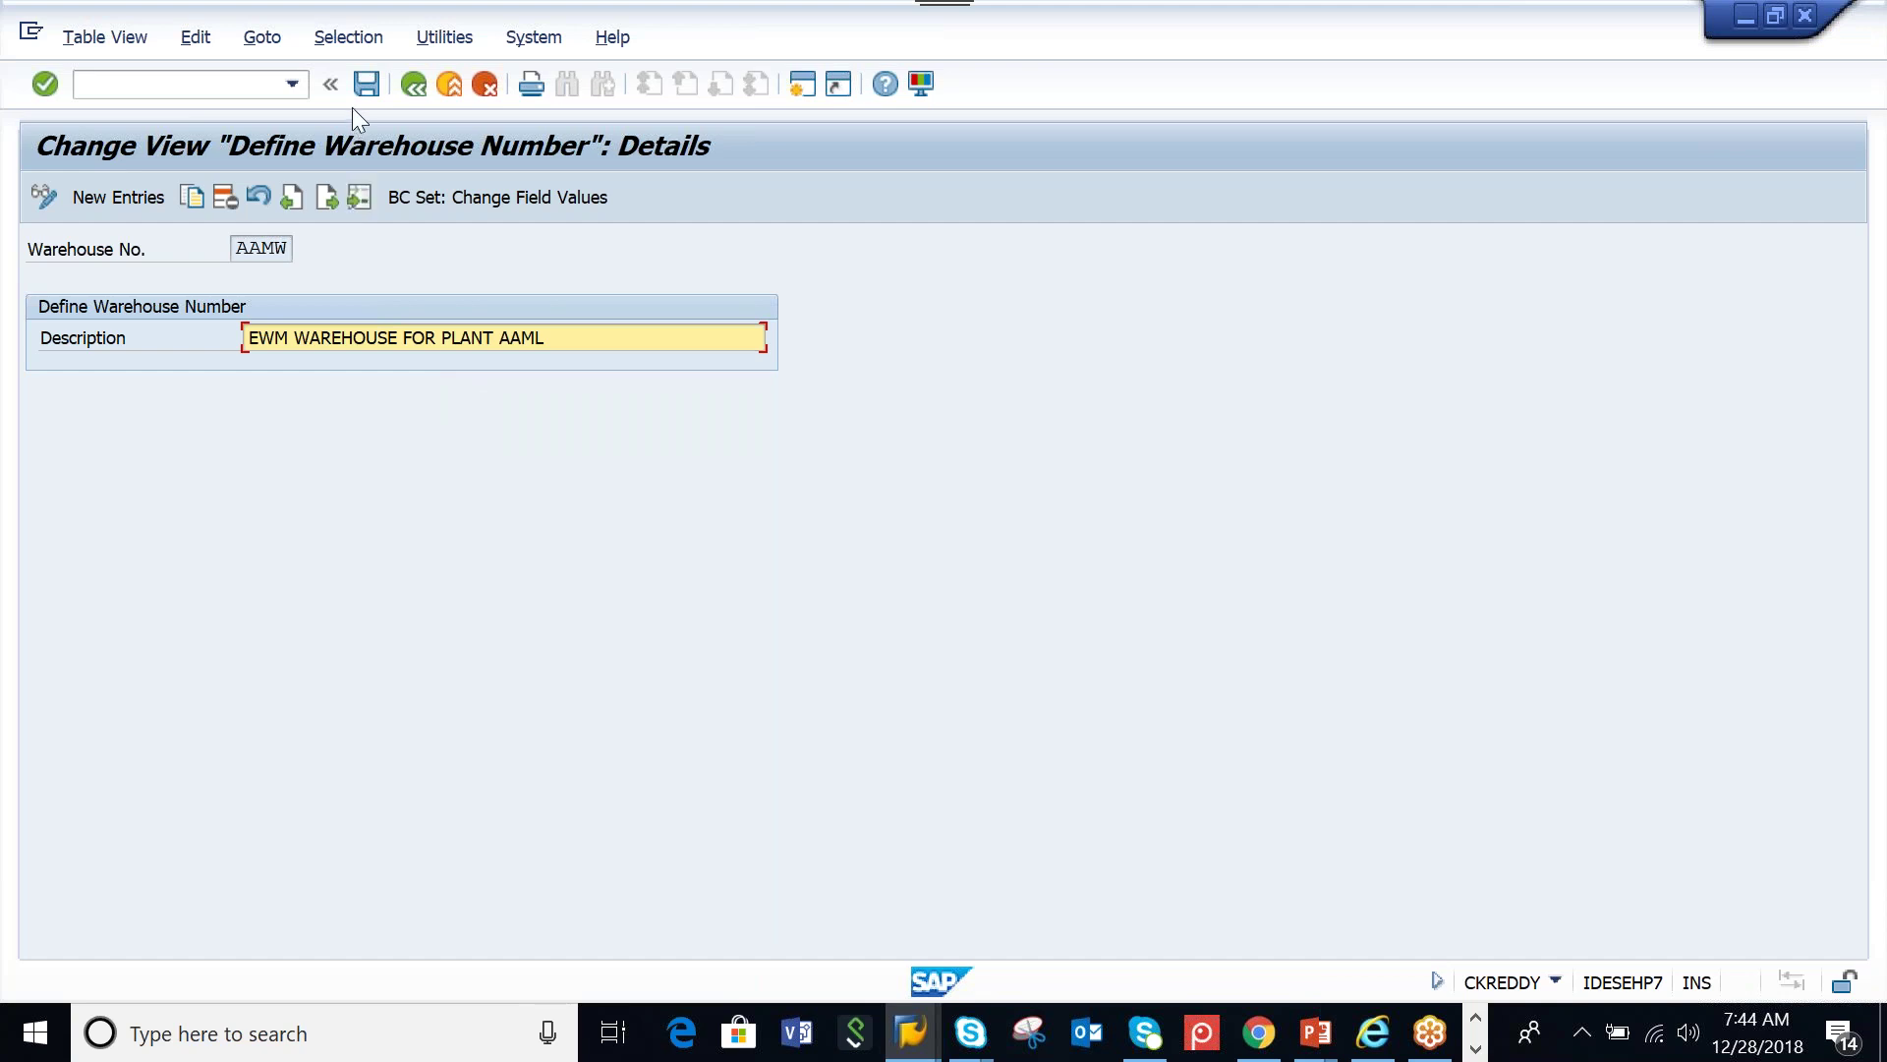
left_click(365, 83)
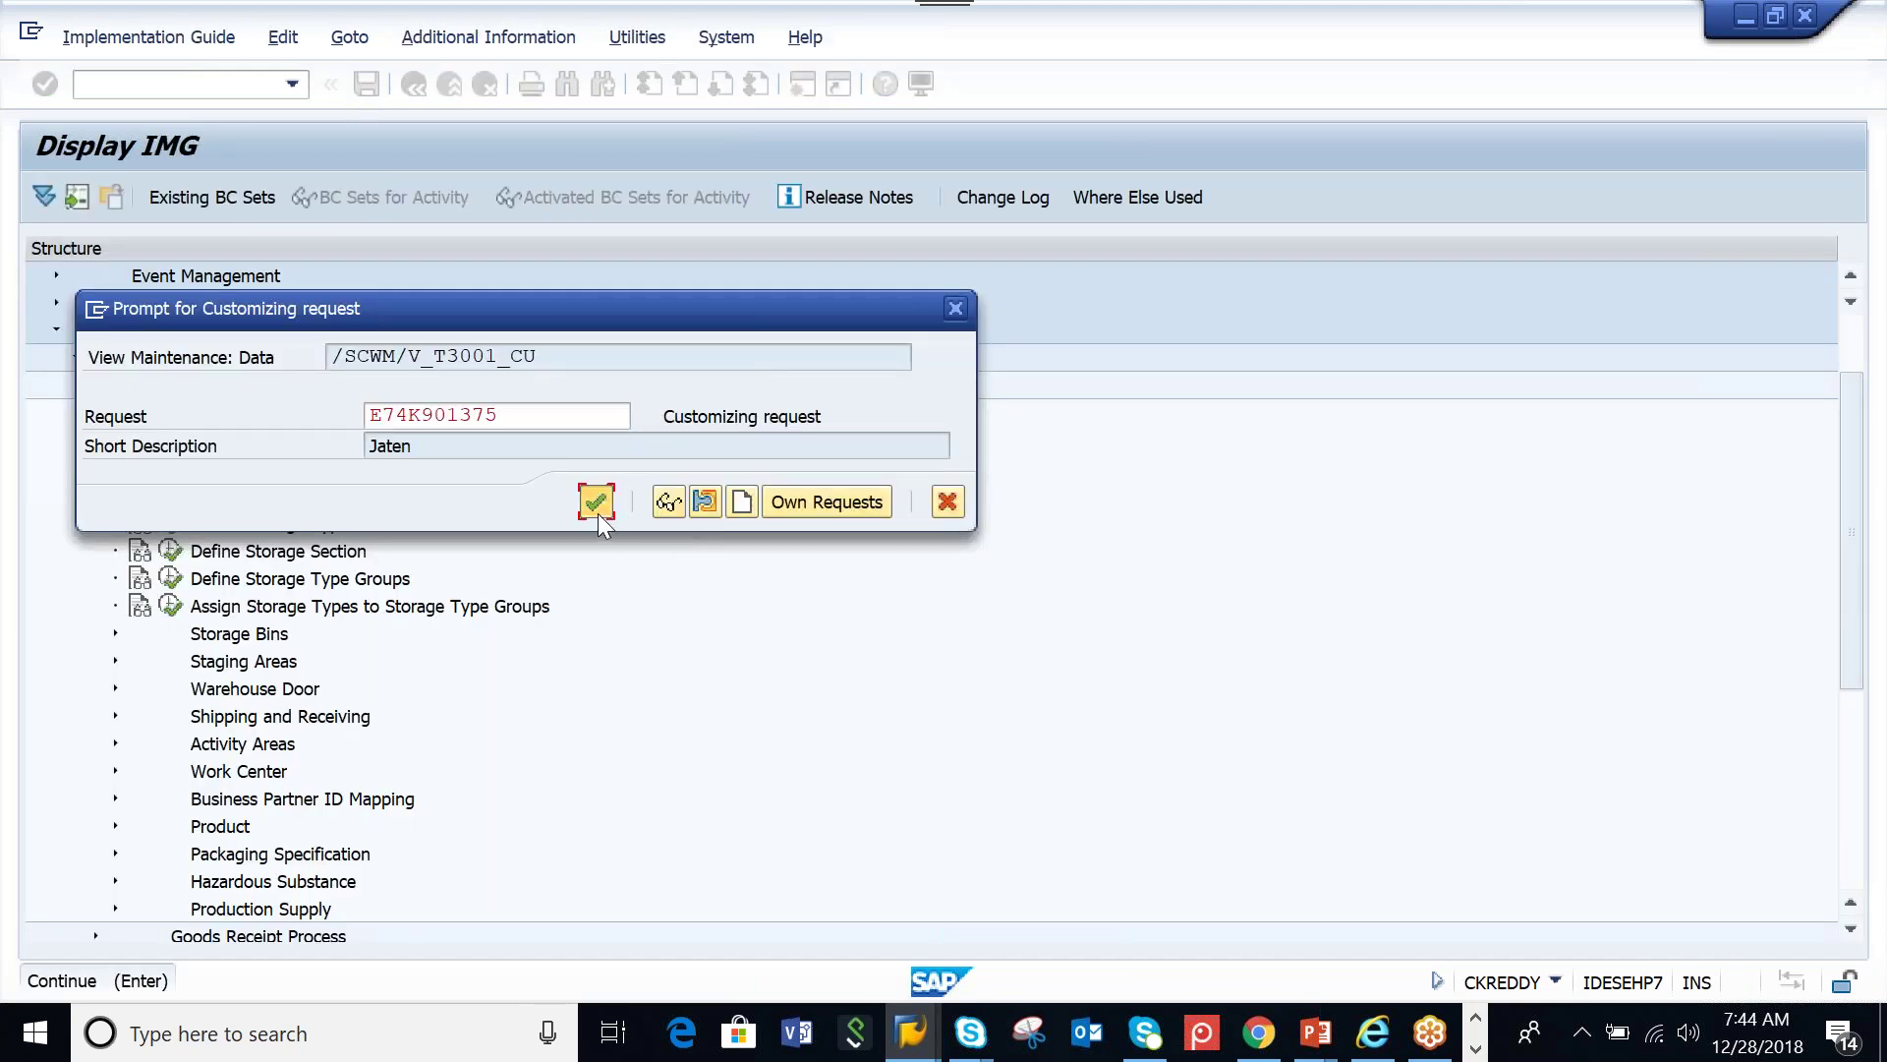
left_click(597, 514)
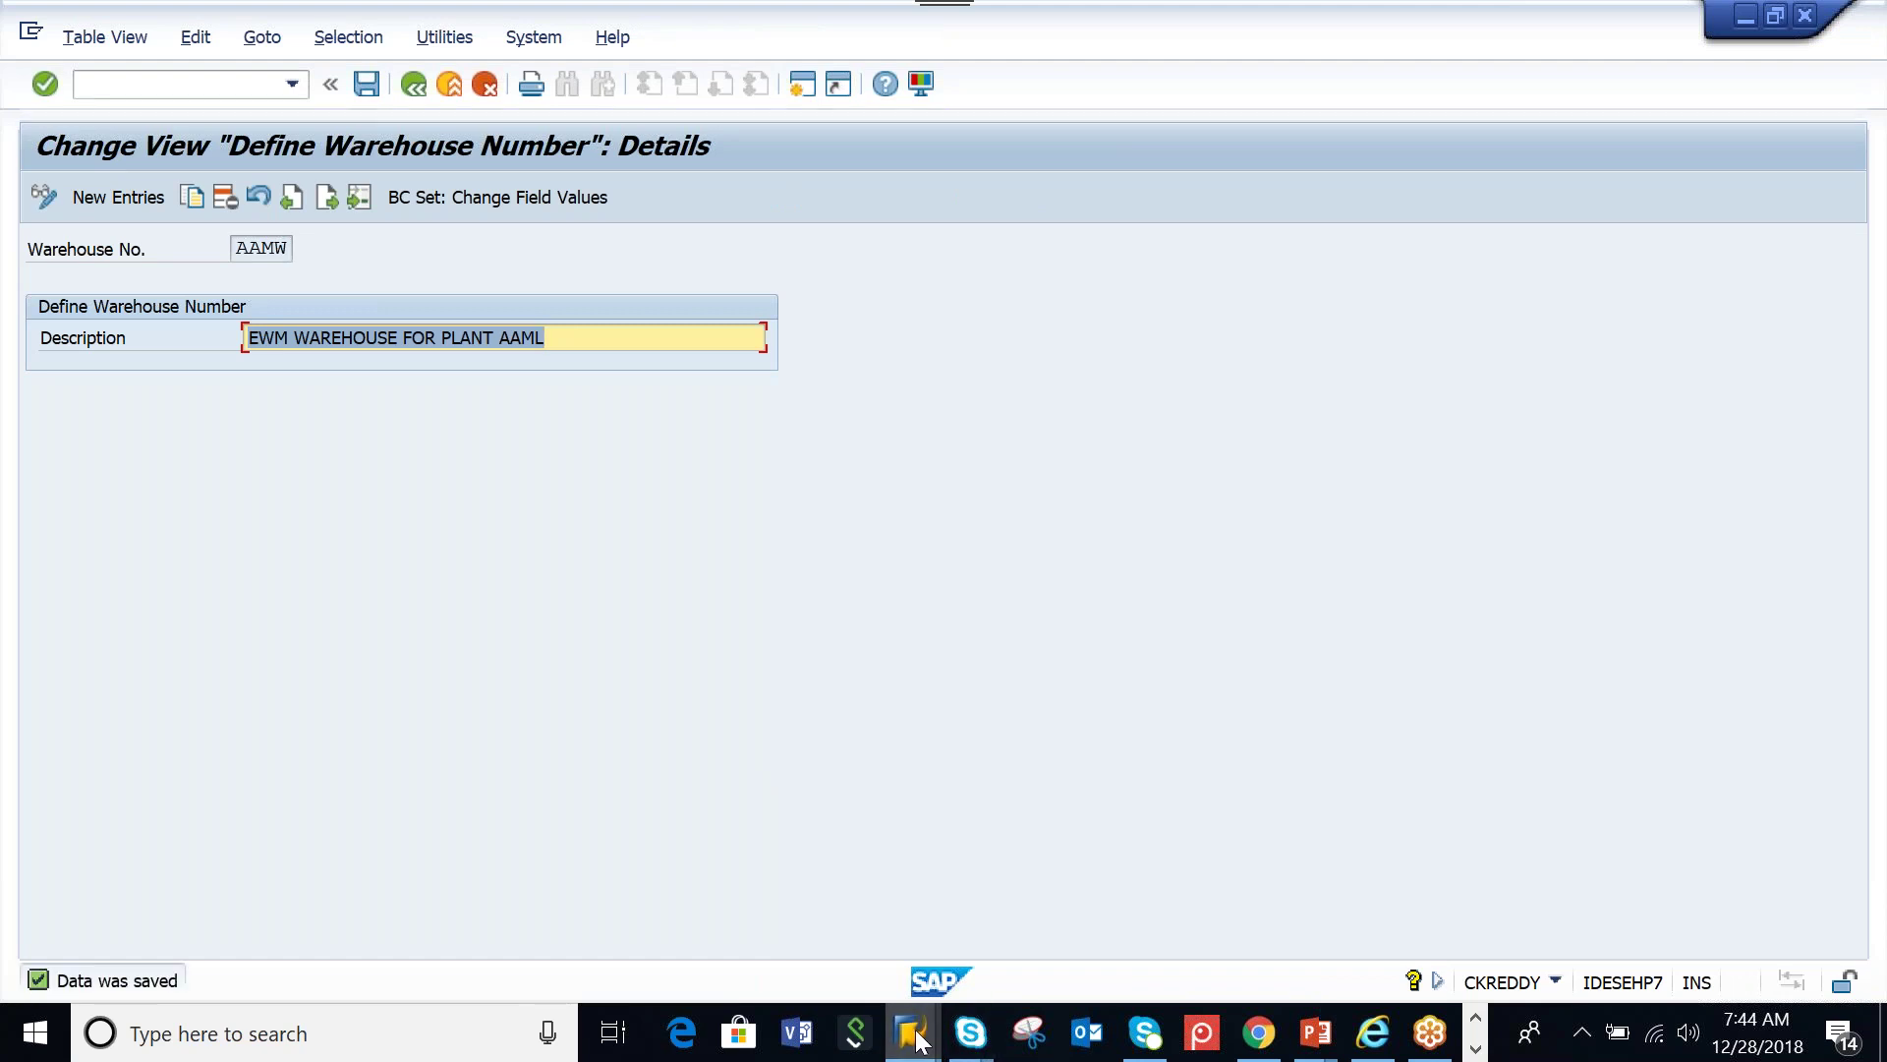
mouse_move(924, 1042)
left_click(853, 938)
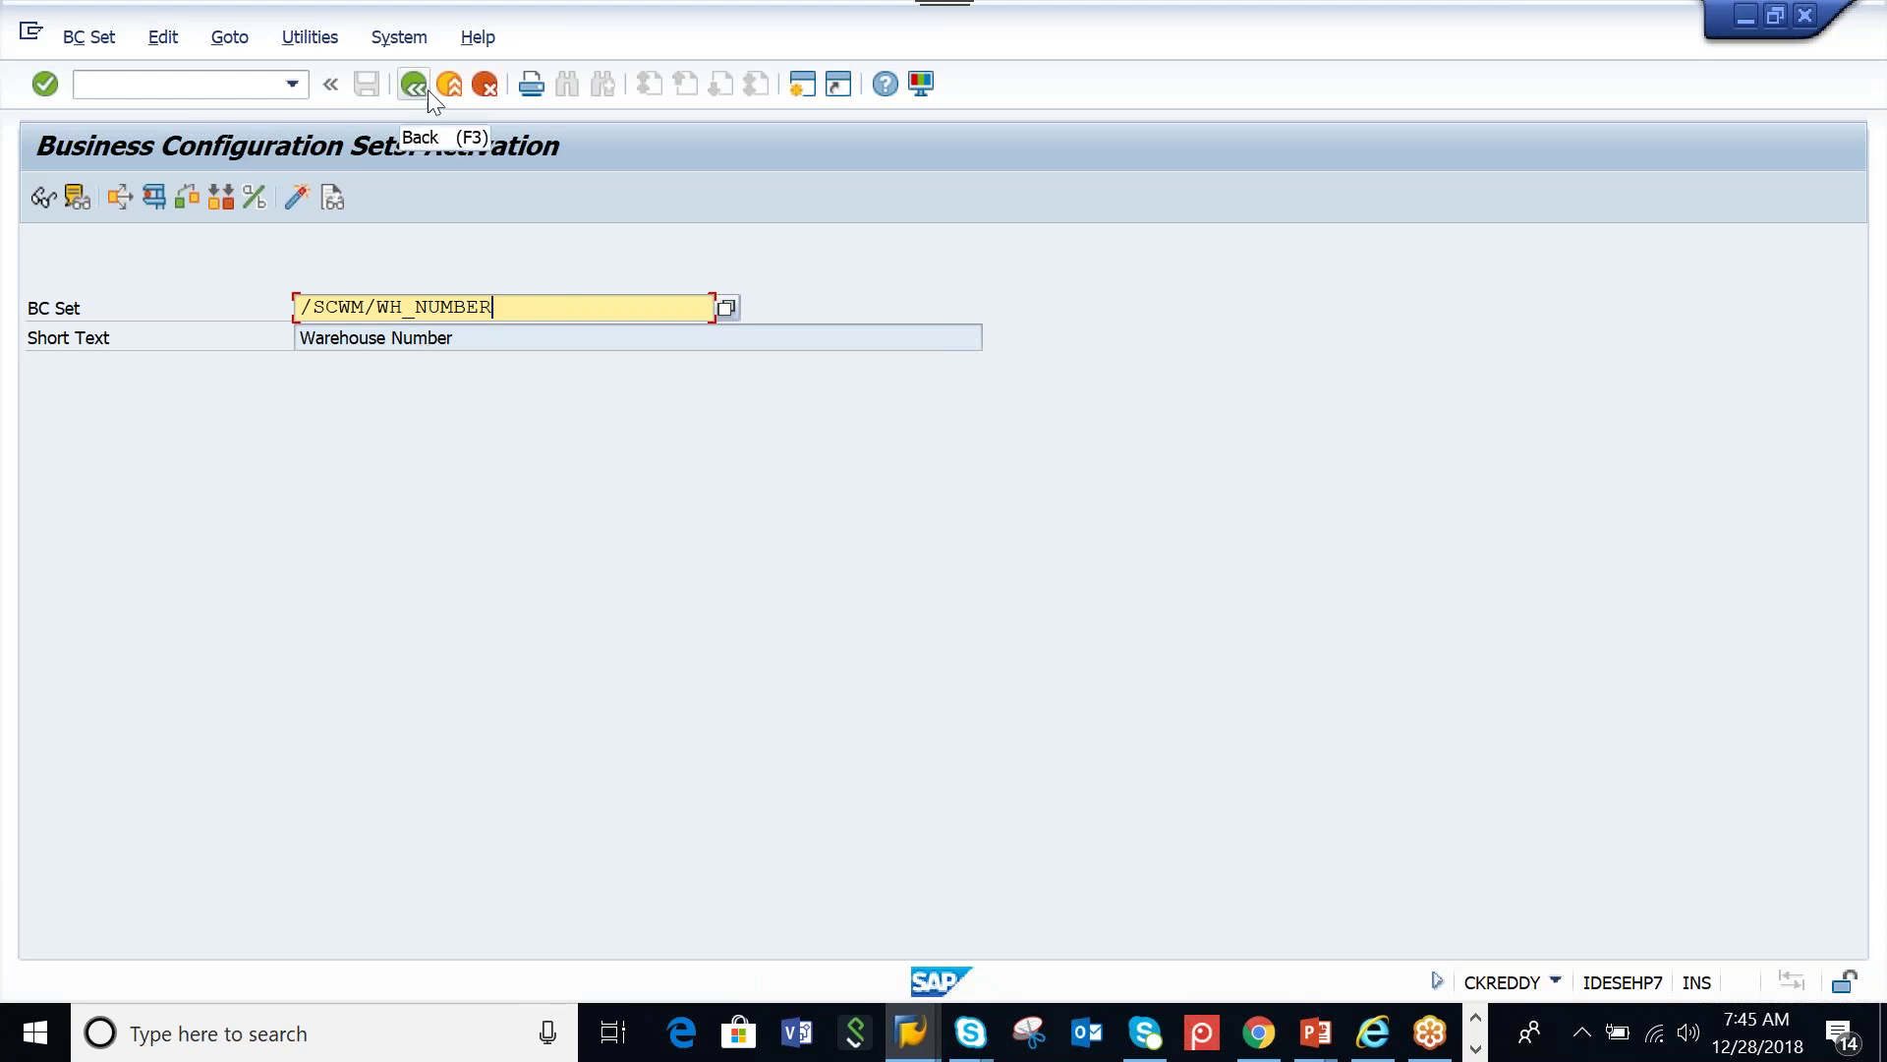
Switch to the Define Warehouse Number window and go back to the IMG tree
left_click(909, 1042)
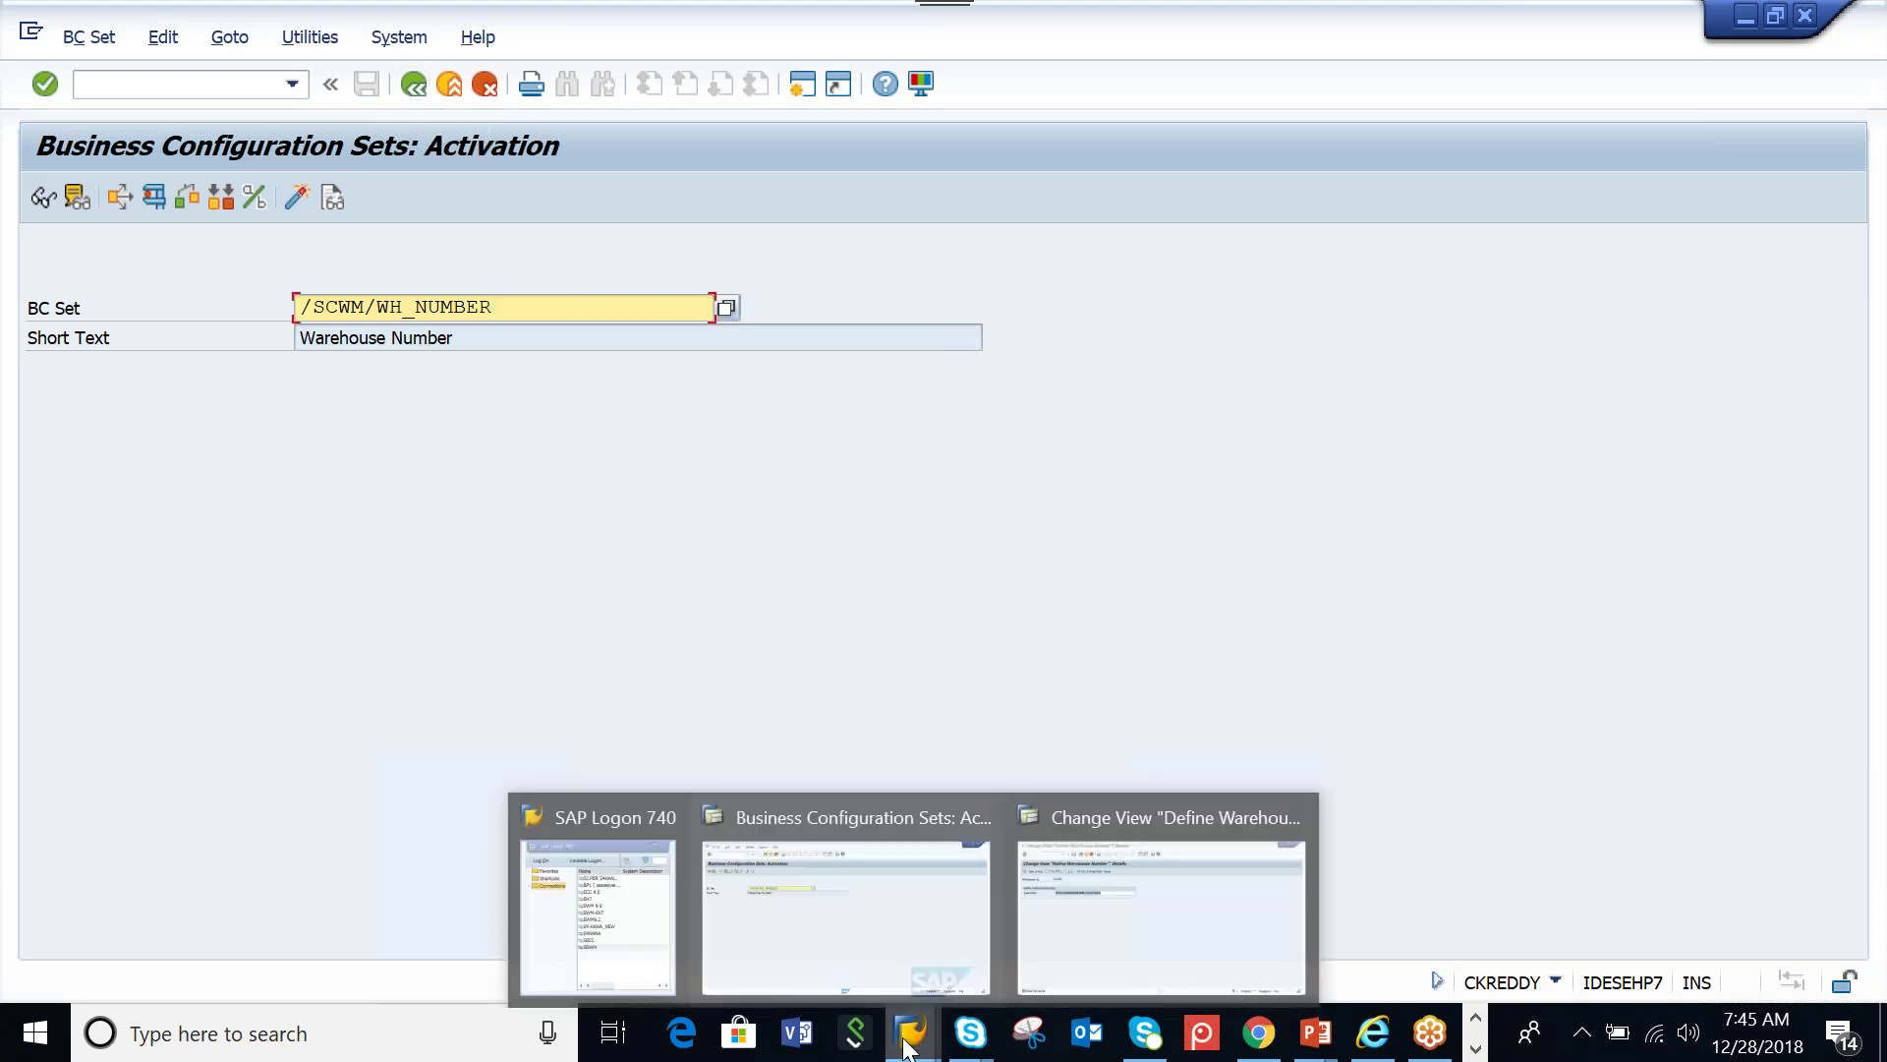
left_click(1093, 939)
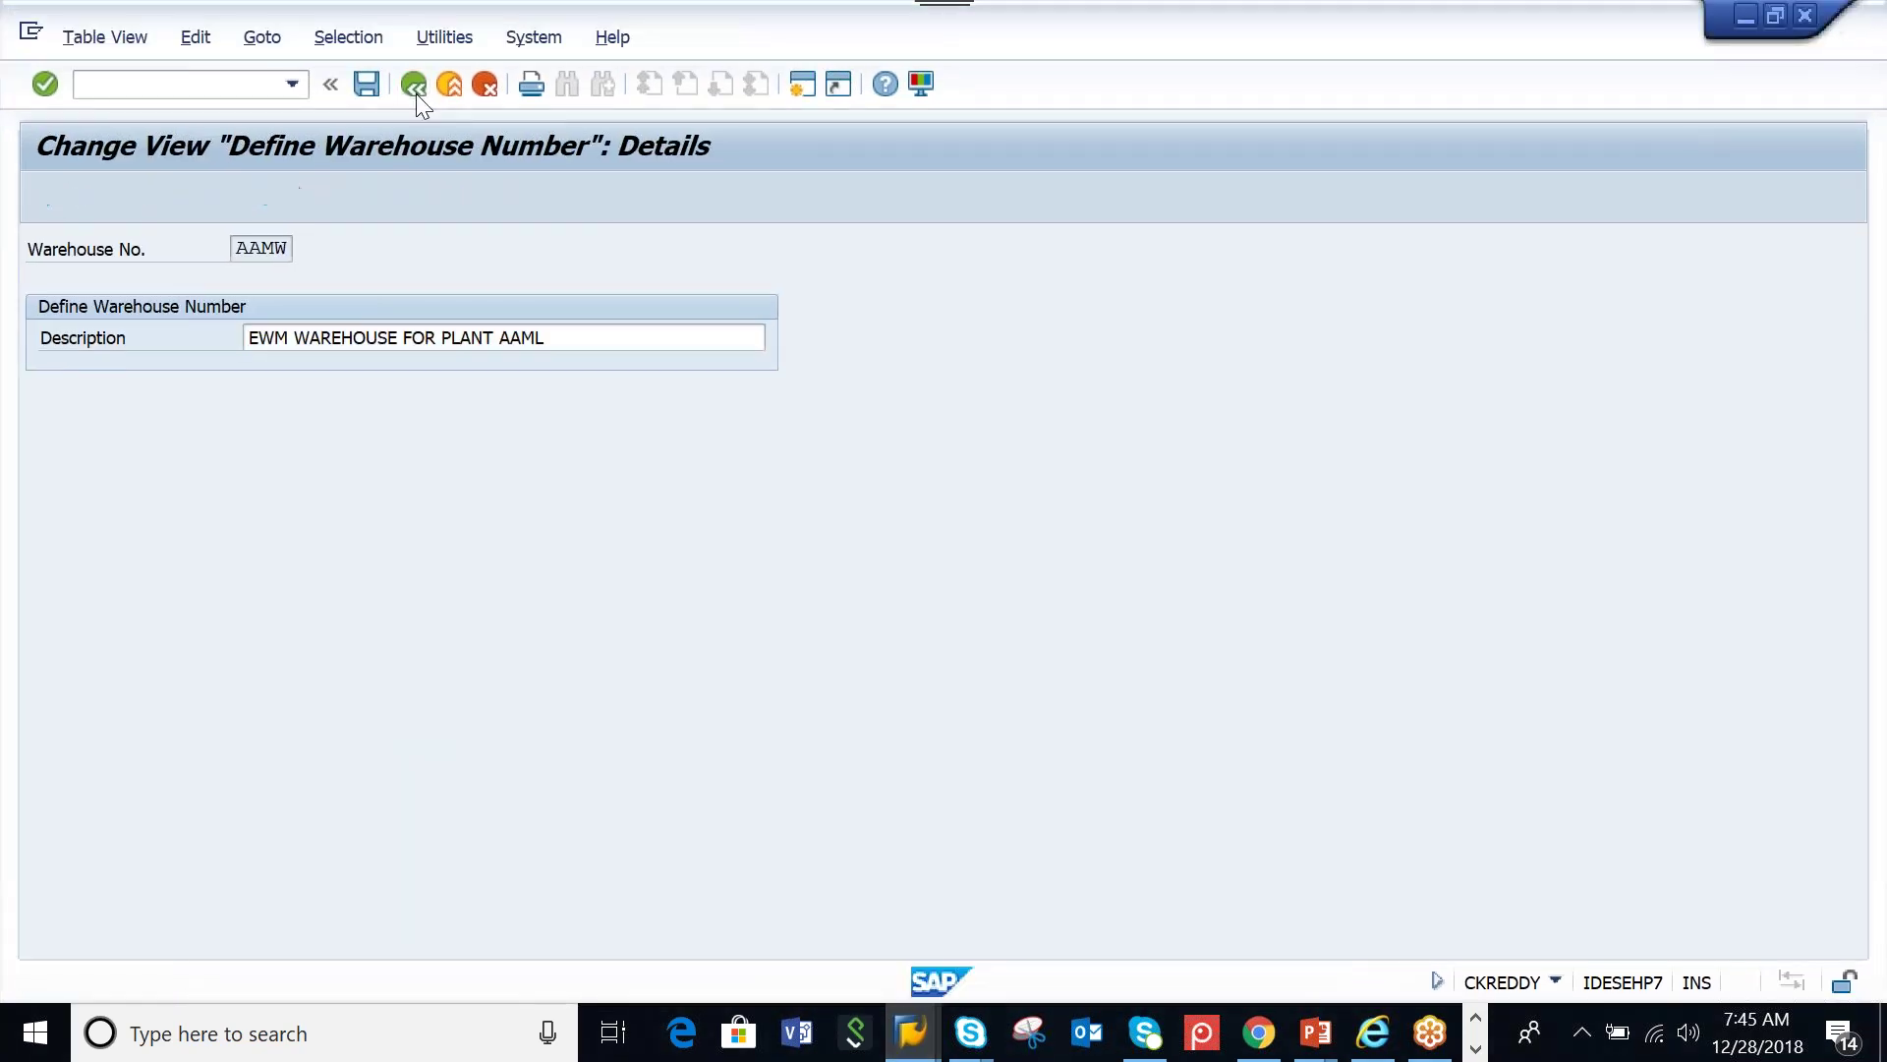
left_click(414, 89)
left_click(416, 92)
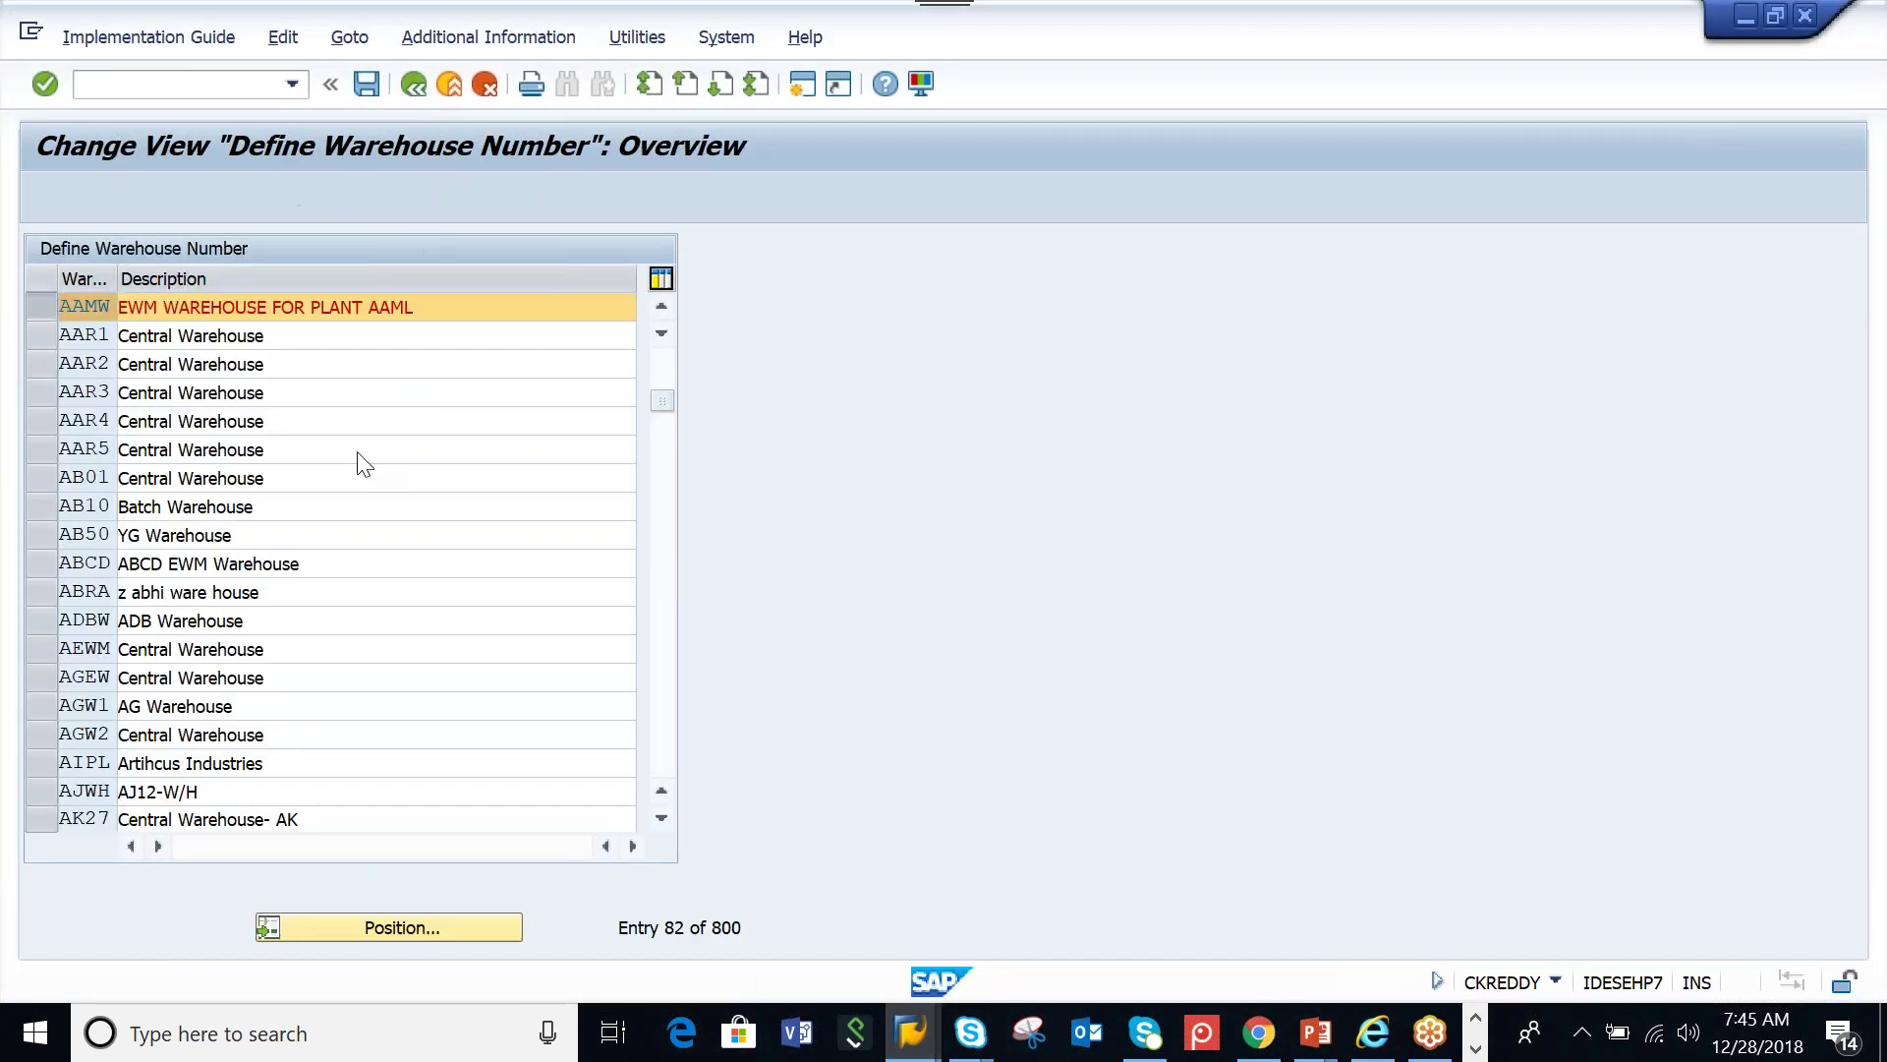
Confirm warehouse AAMW has a Warehouse Number Control entry ('Link not active'), then return to the tree
left_click(215, 442)
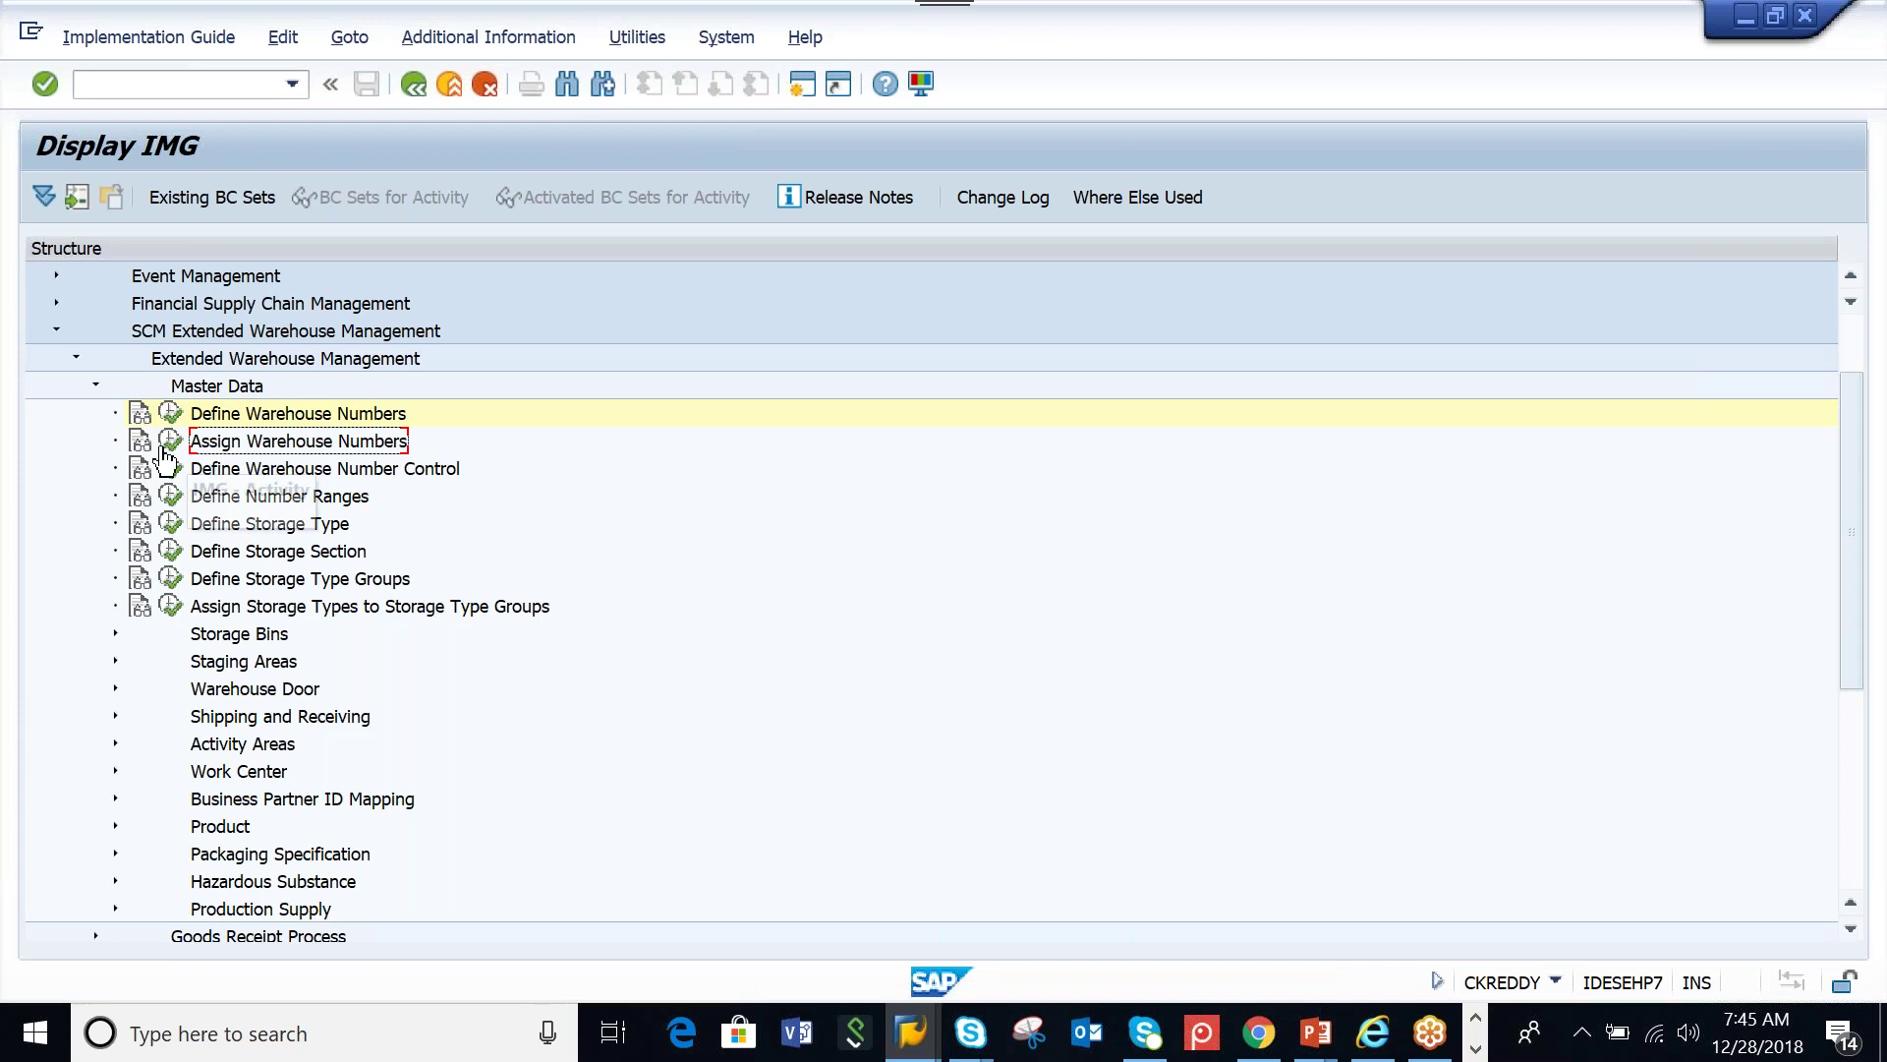
left_click(205, 474)
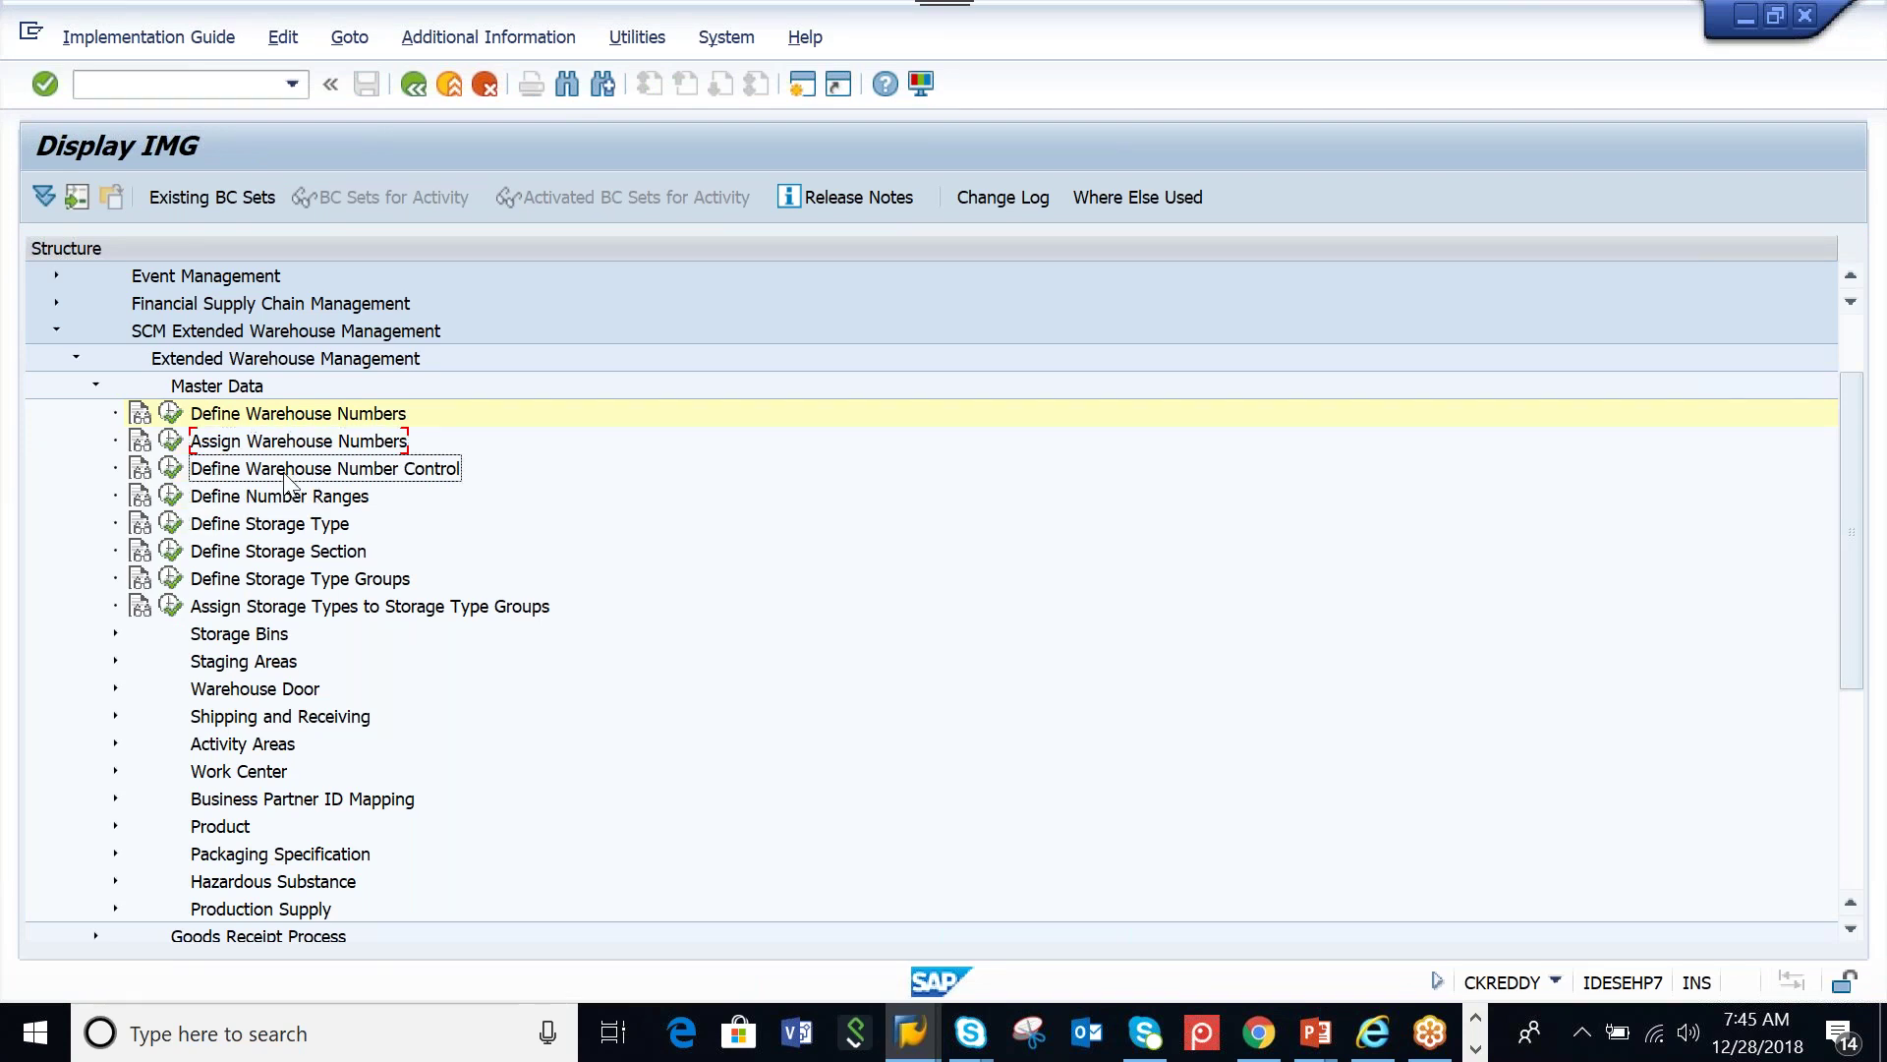
left_click(171, 470)
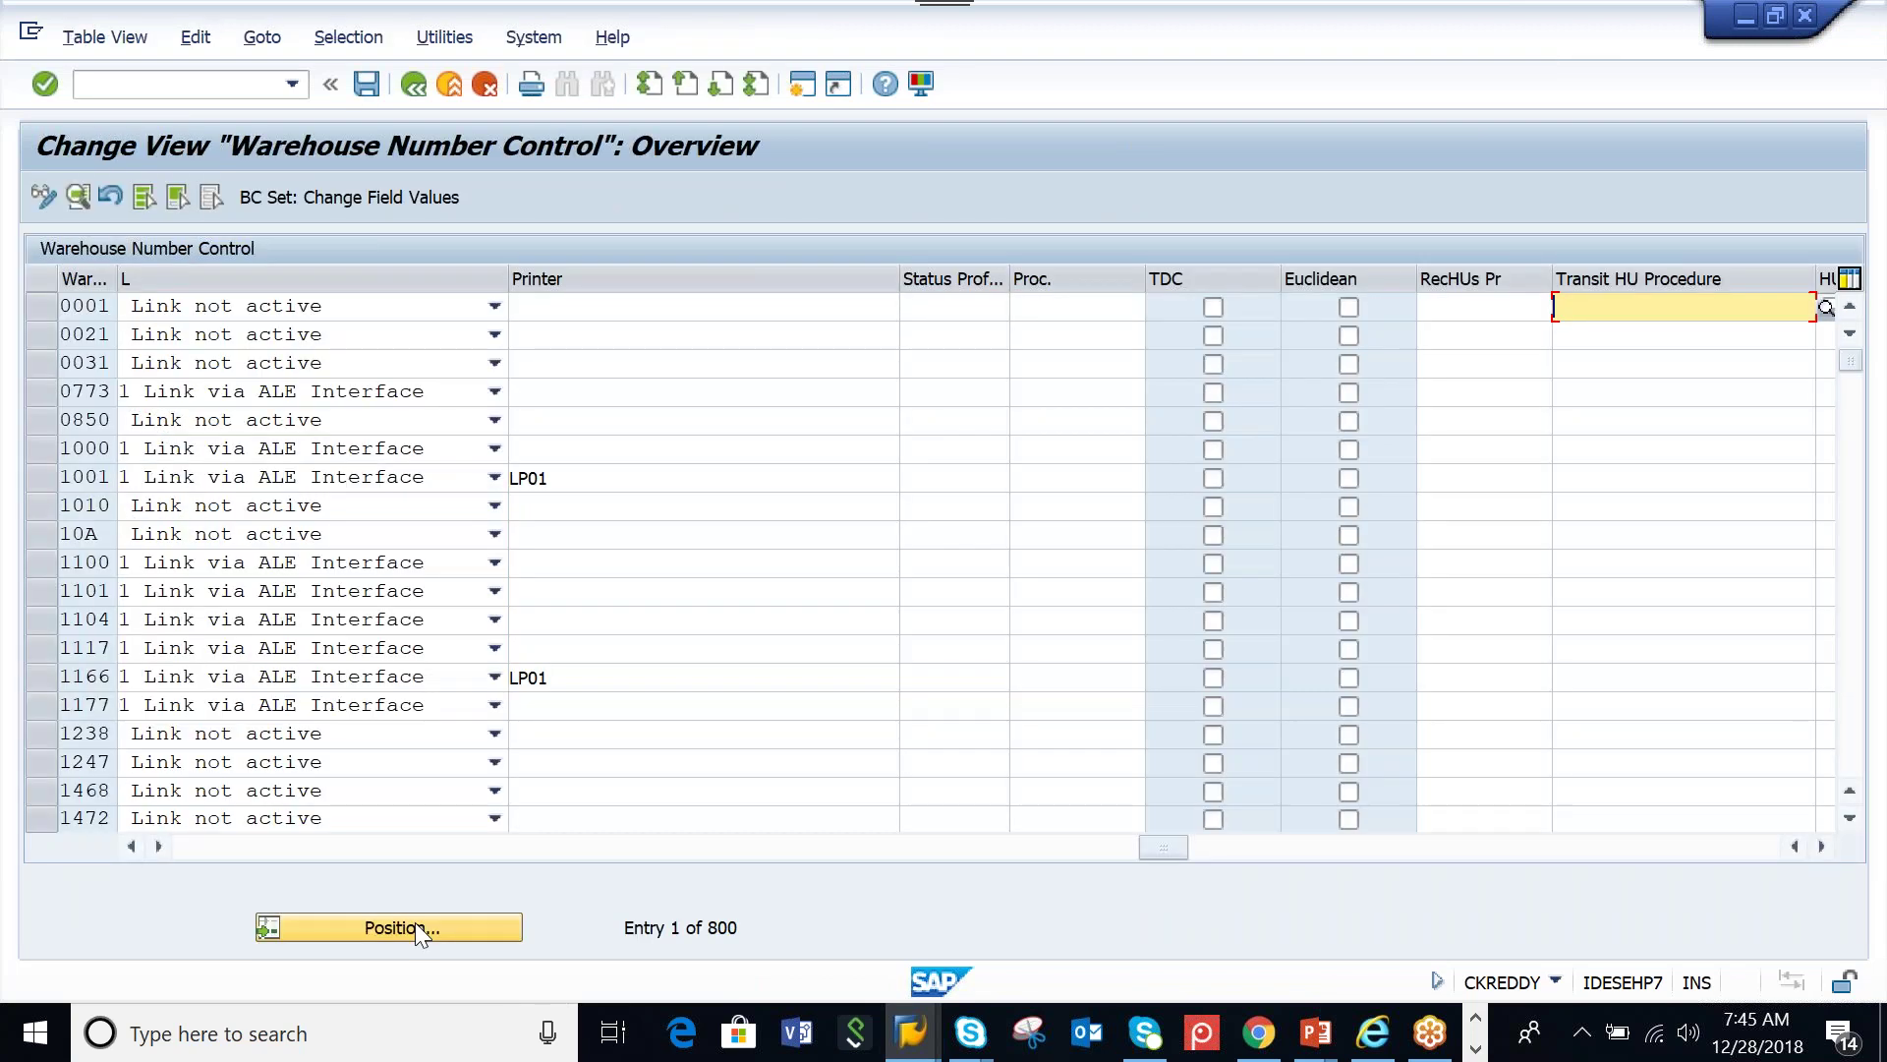
left_click(414, 924)
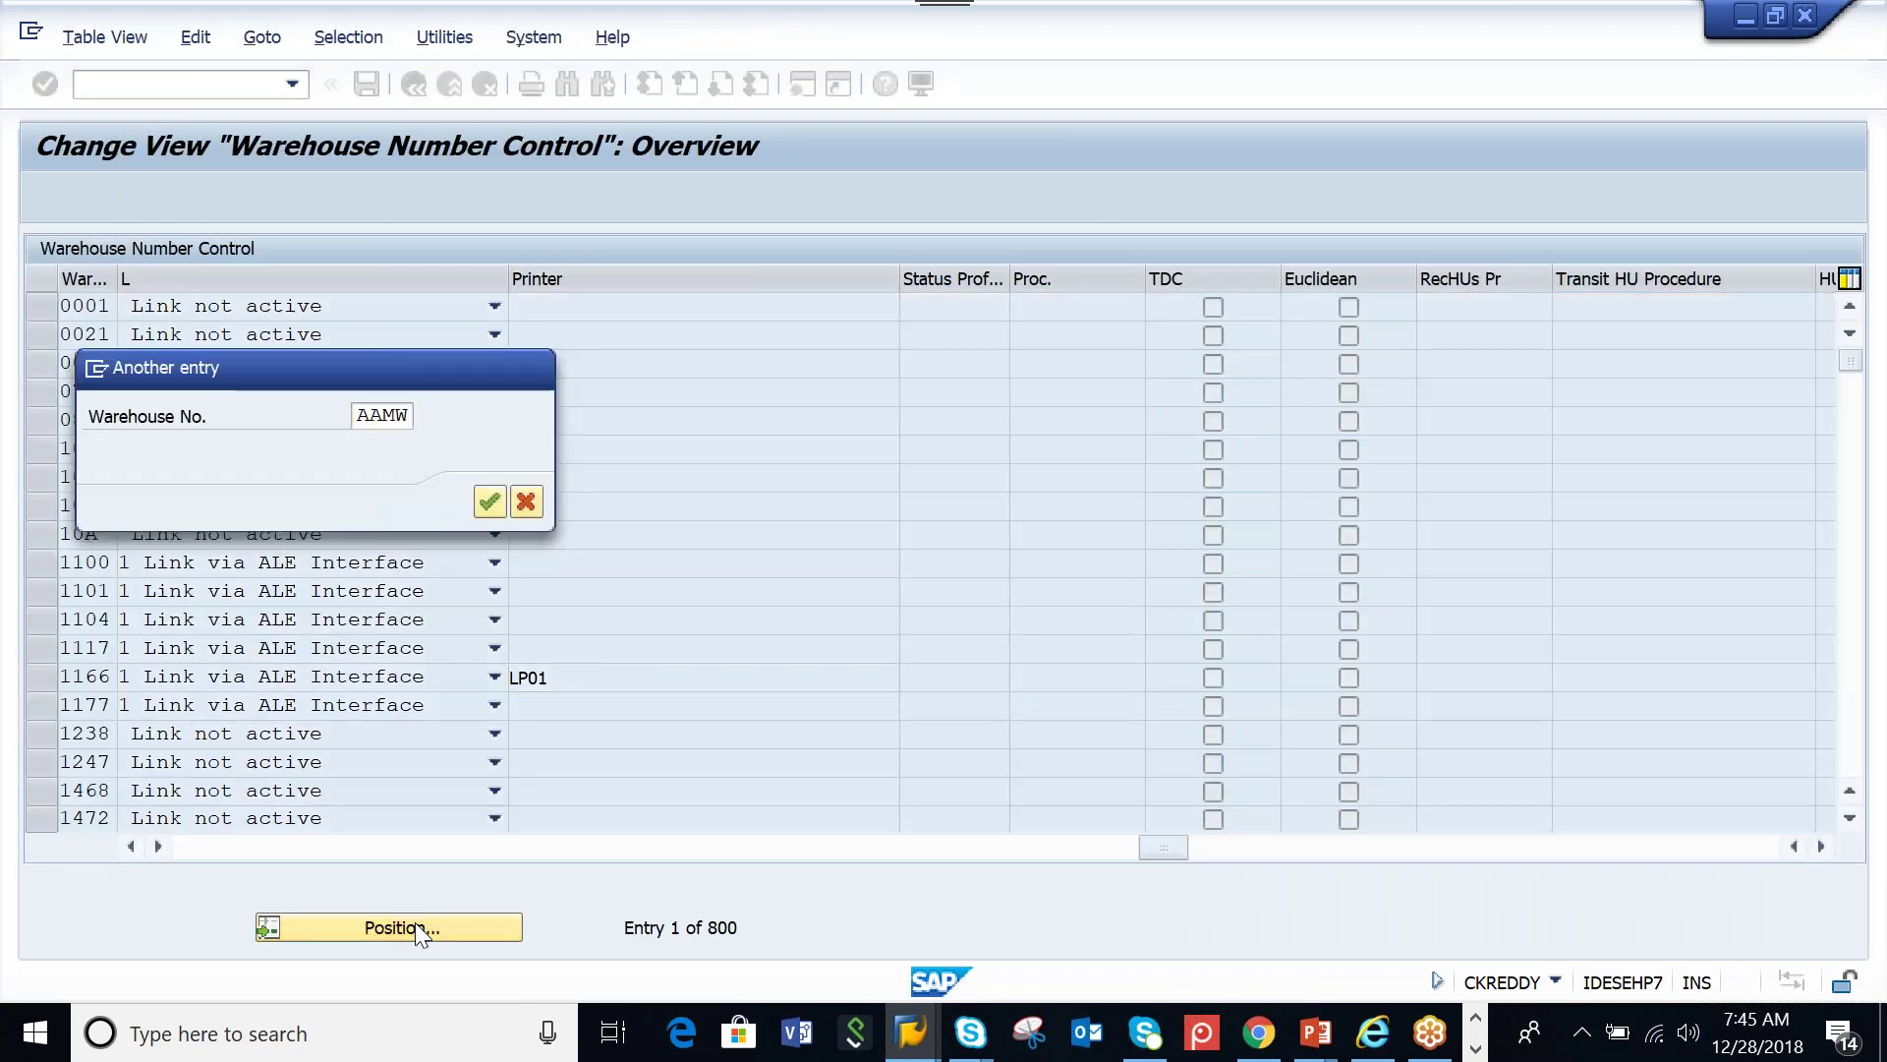
key("Return")
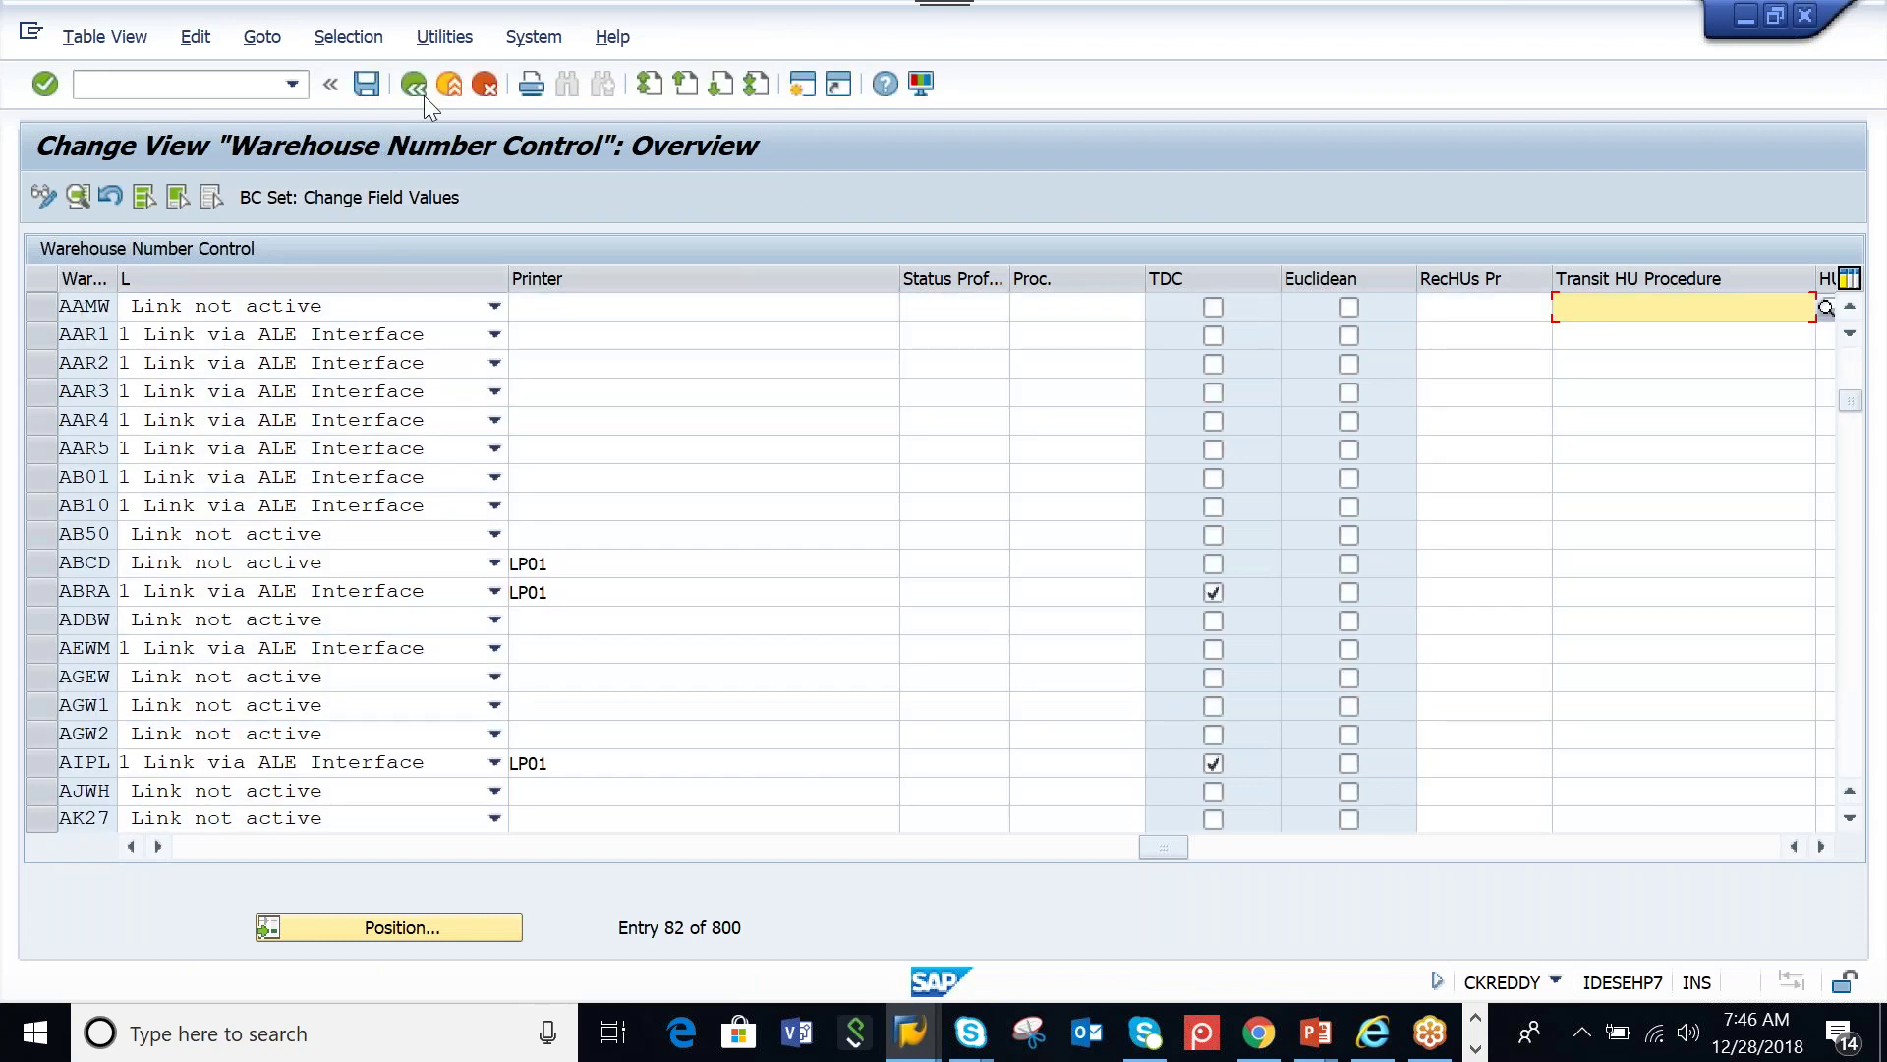
left_click(417, 97)
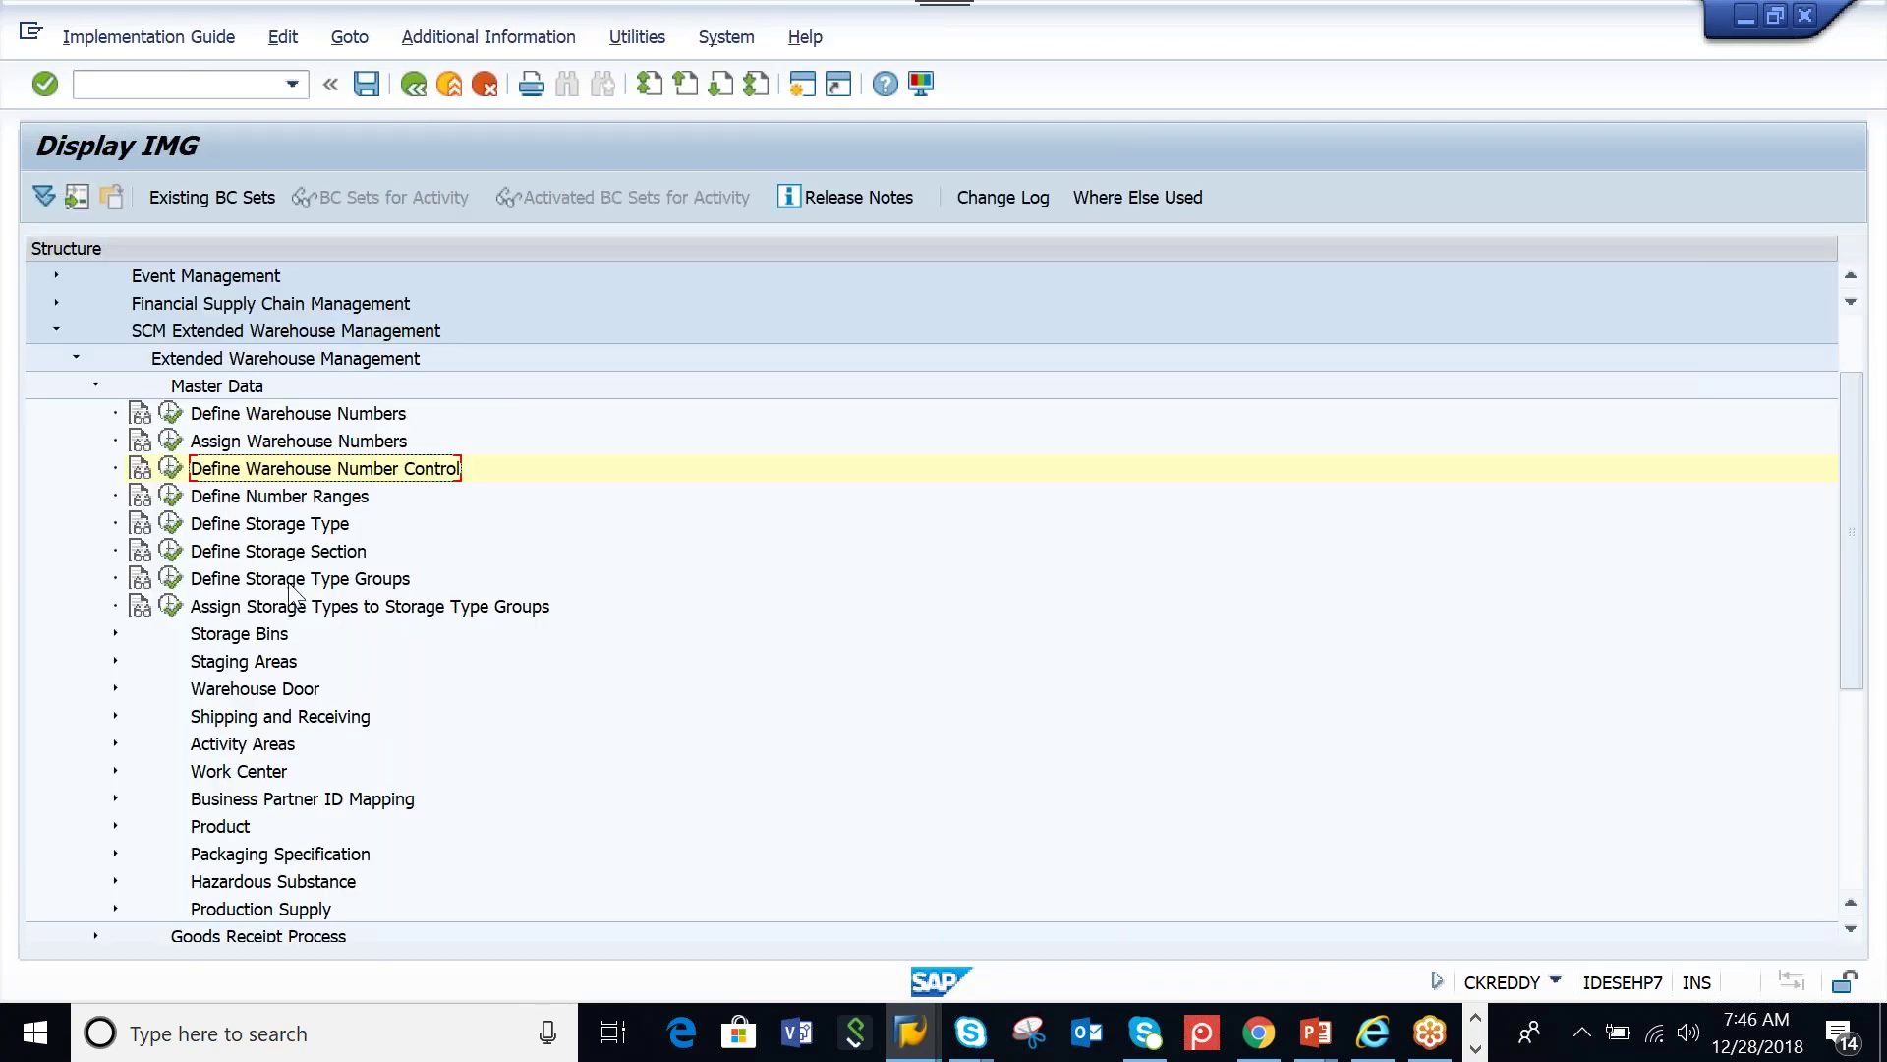
Open Define Storage Type and position the list to warehouse AAMW
left_click(171, 523)
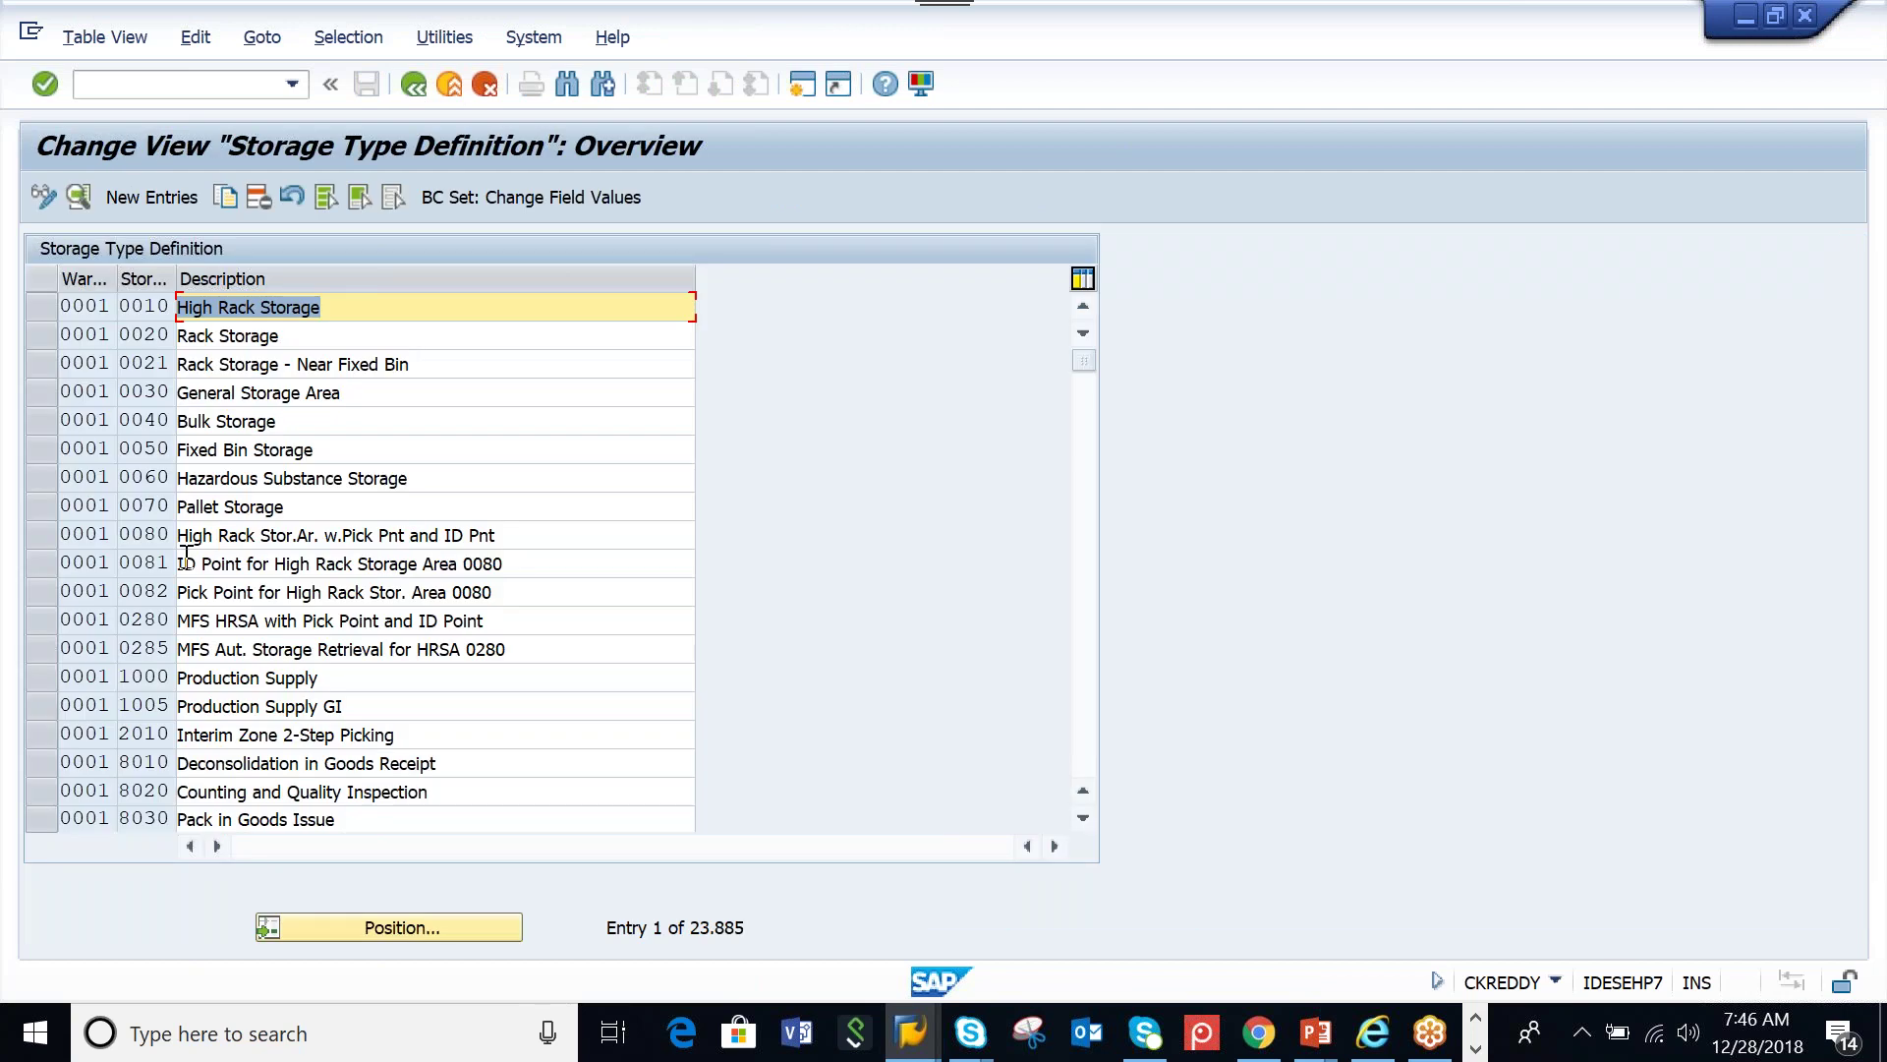
left_click(402, 927)
type("AAM")
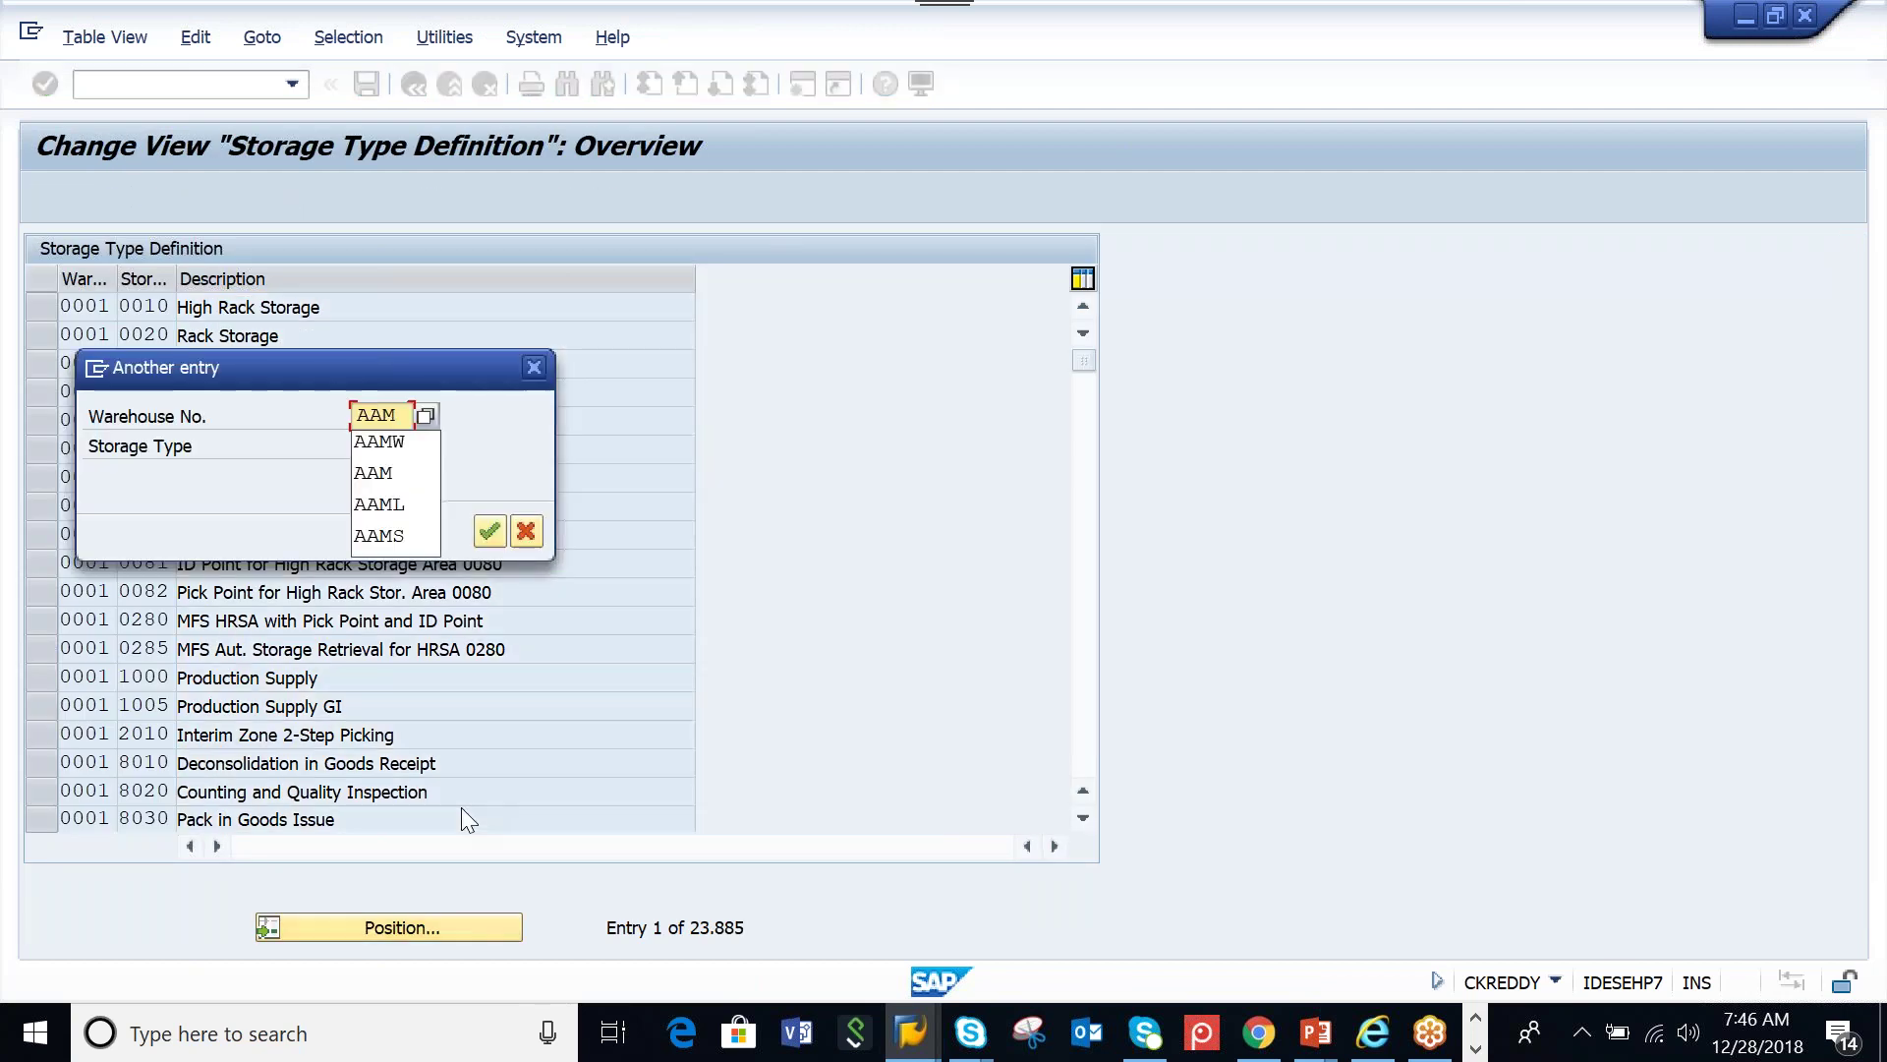
type("W")
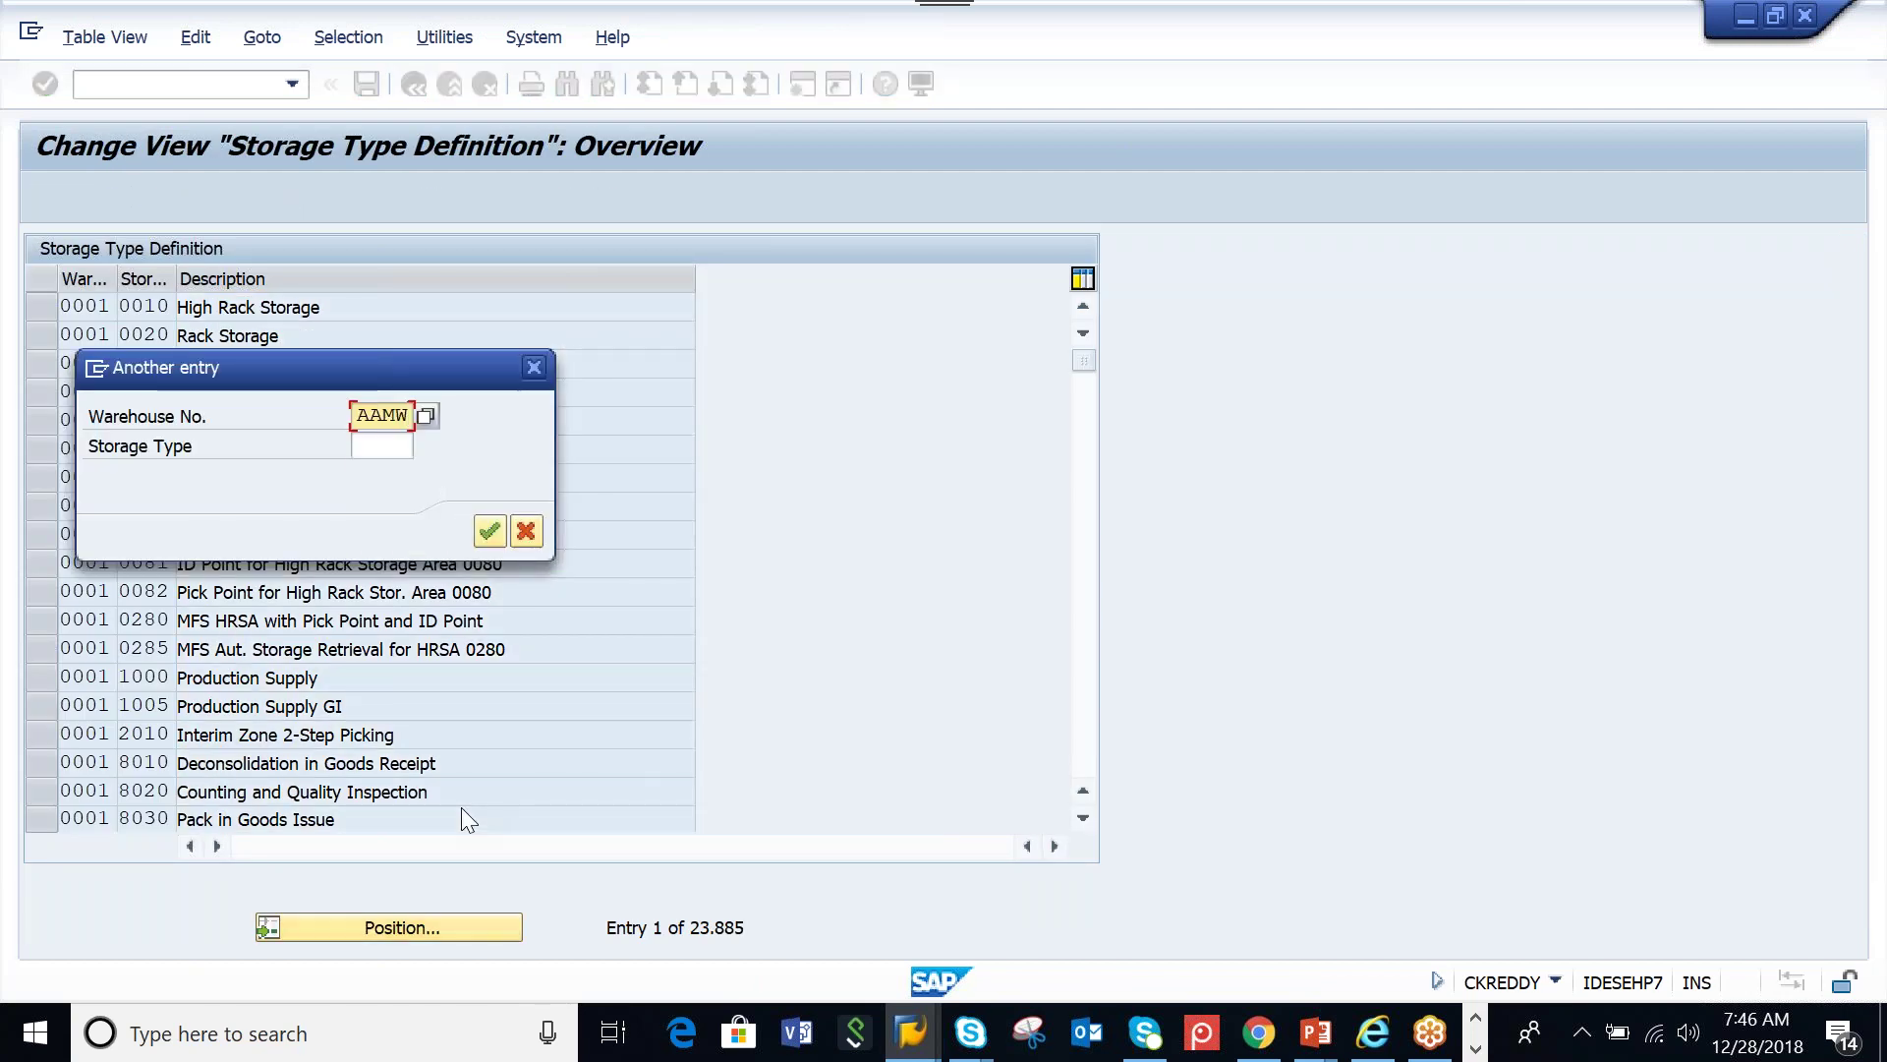
key("Return")
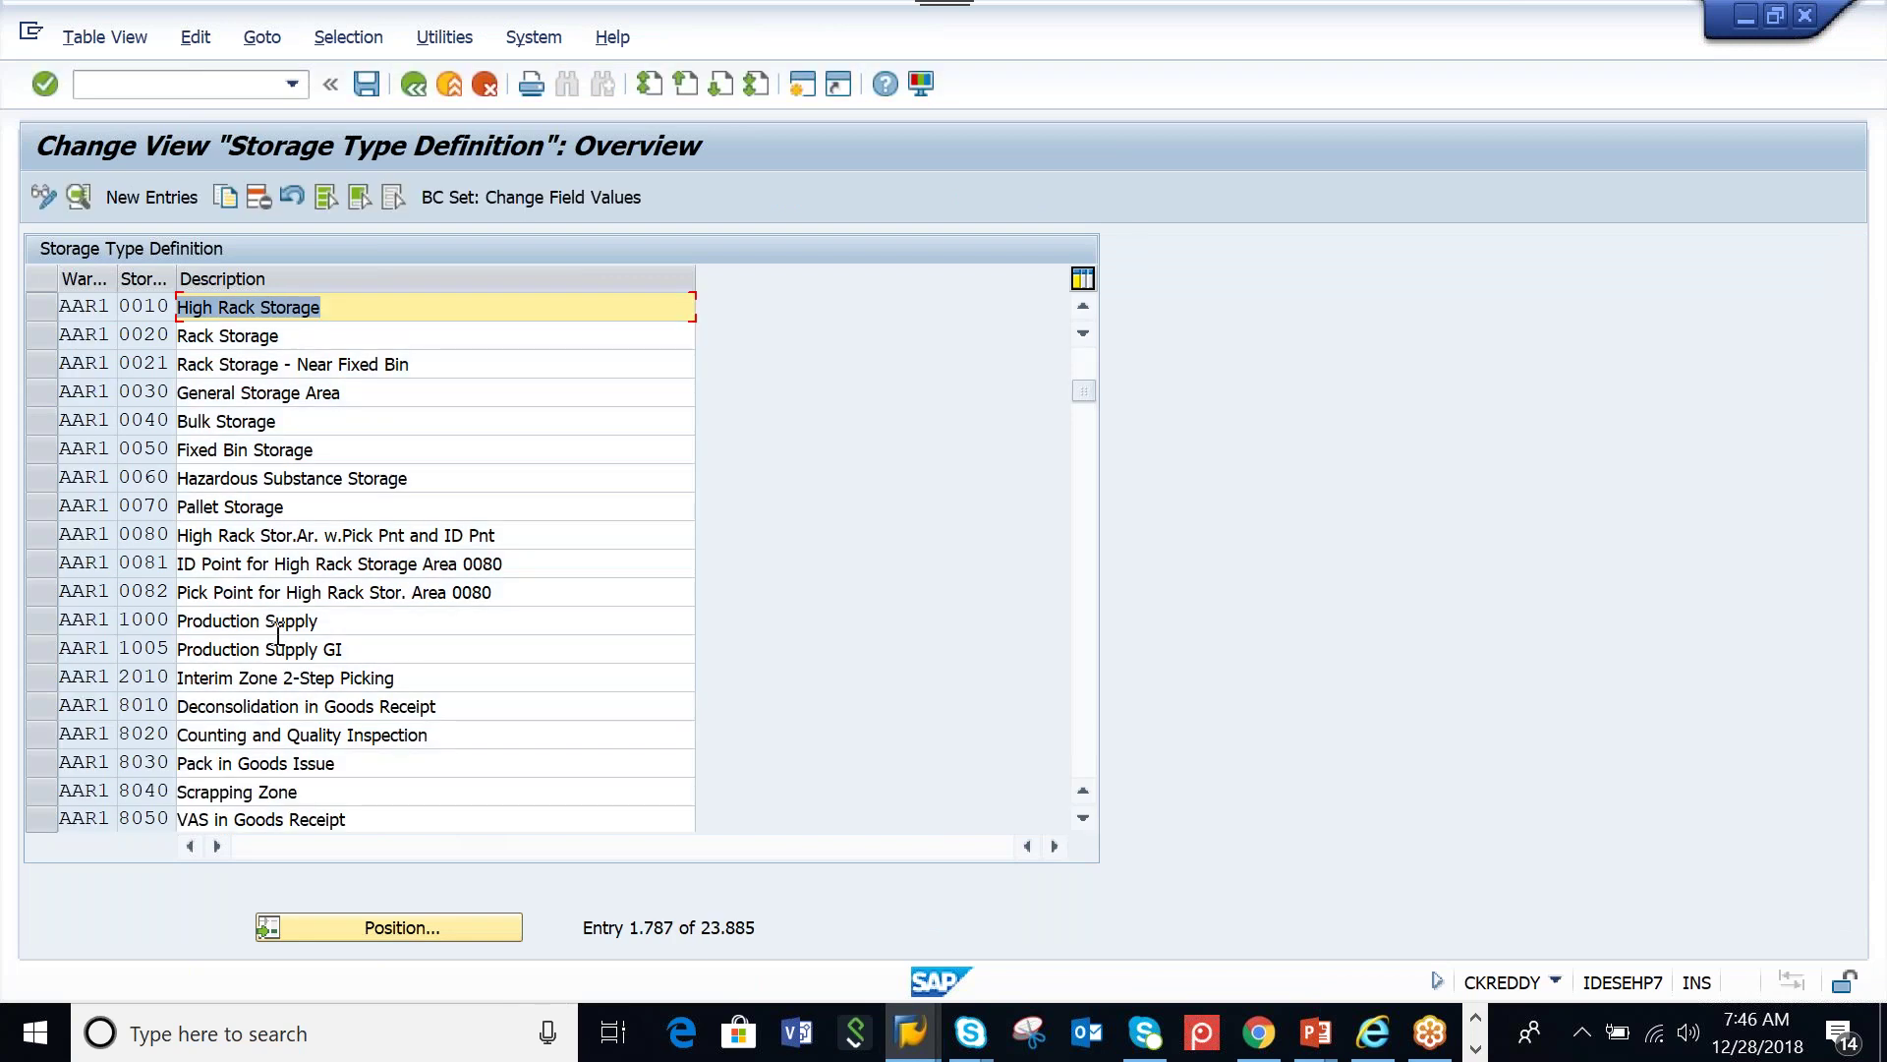
Filter storage types by Warehouse Number = AAMW, find none, and return to the IMG
left_click(362, 45)
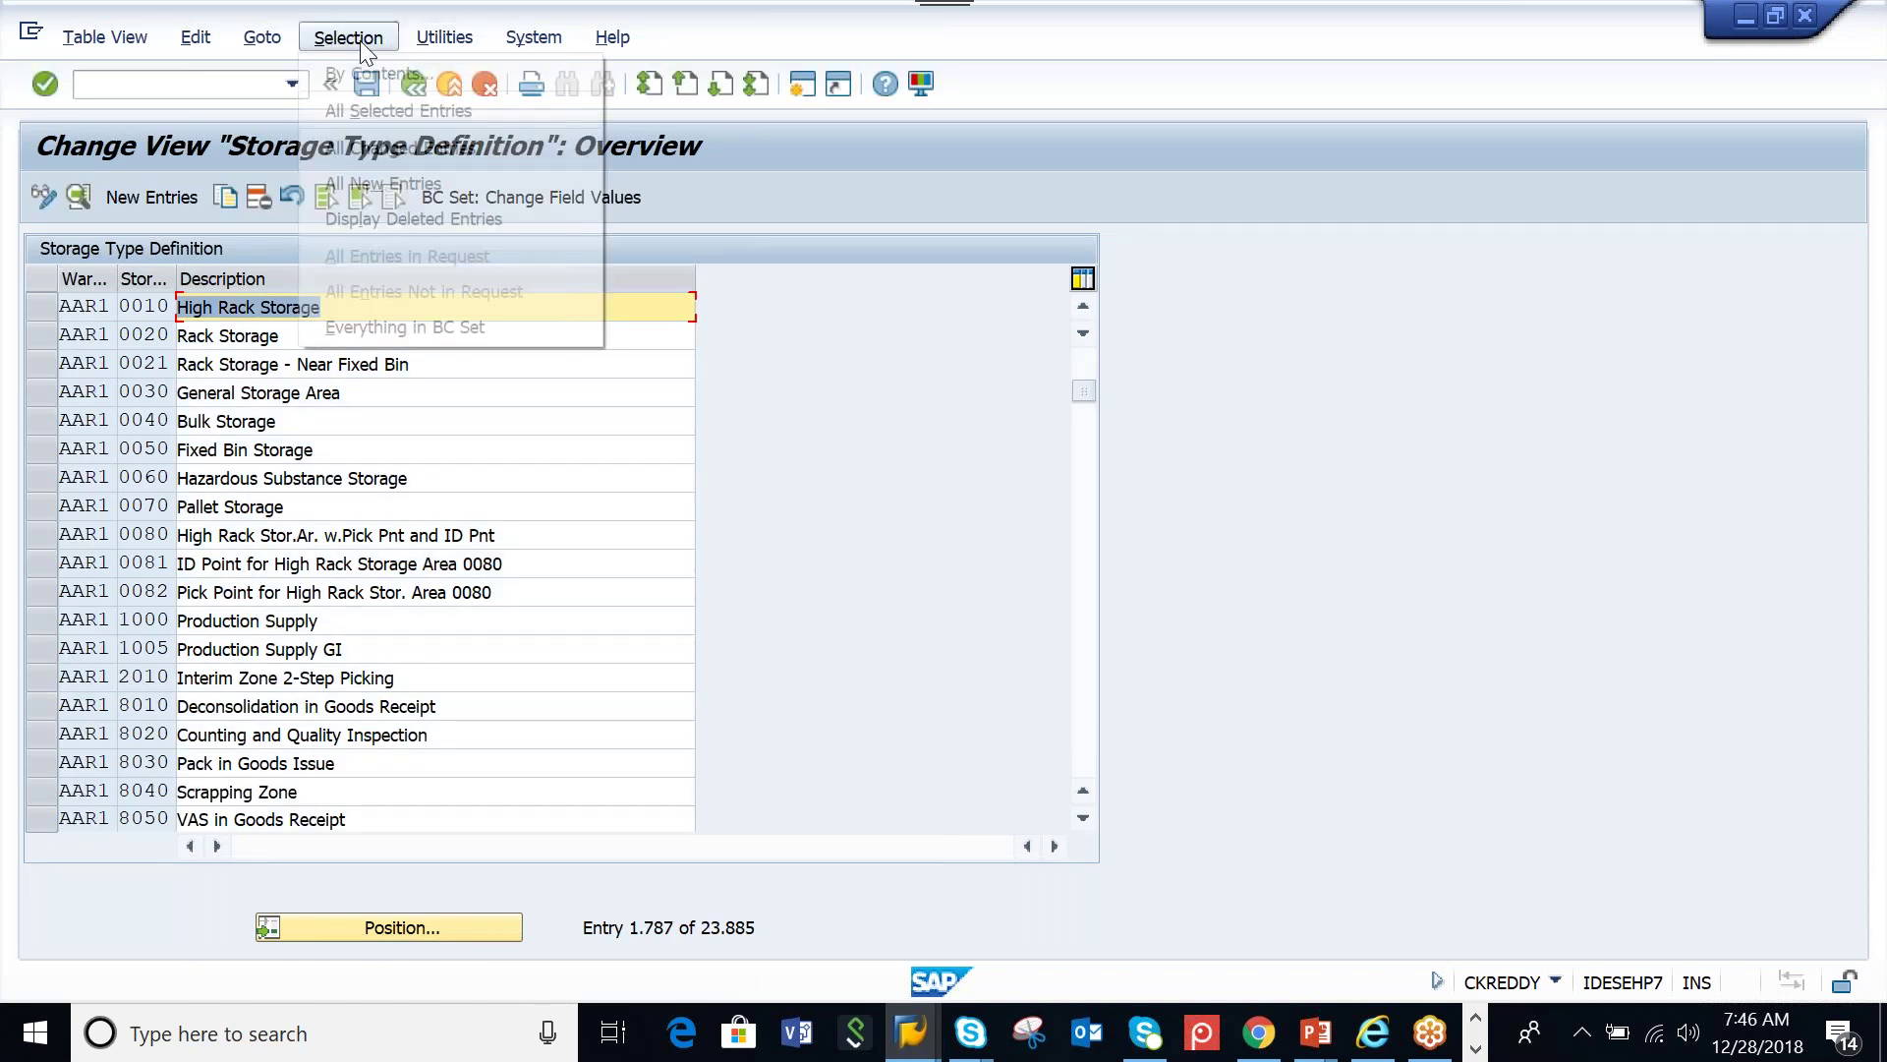
left_click(368, 72)
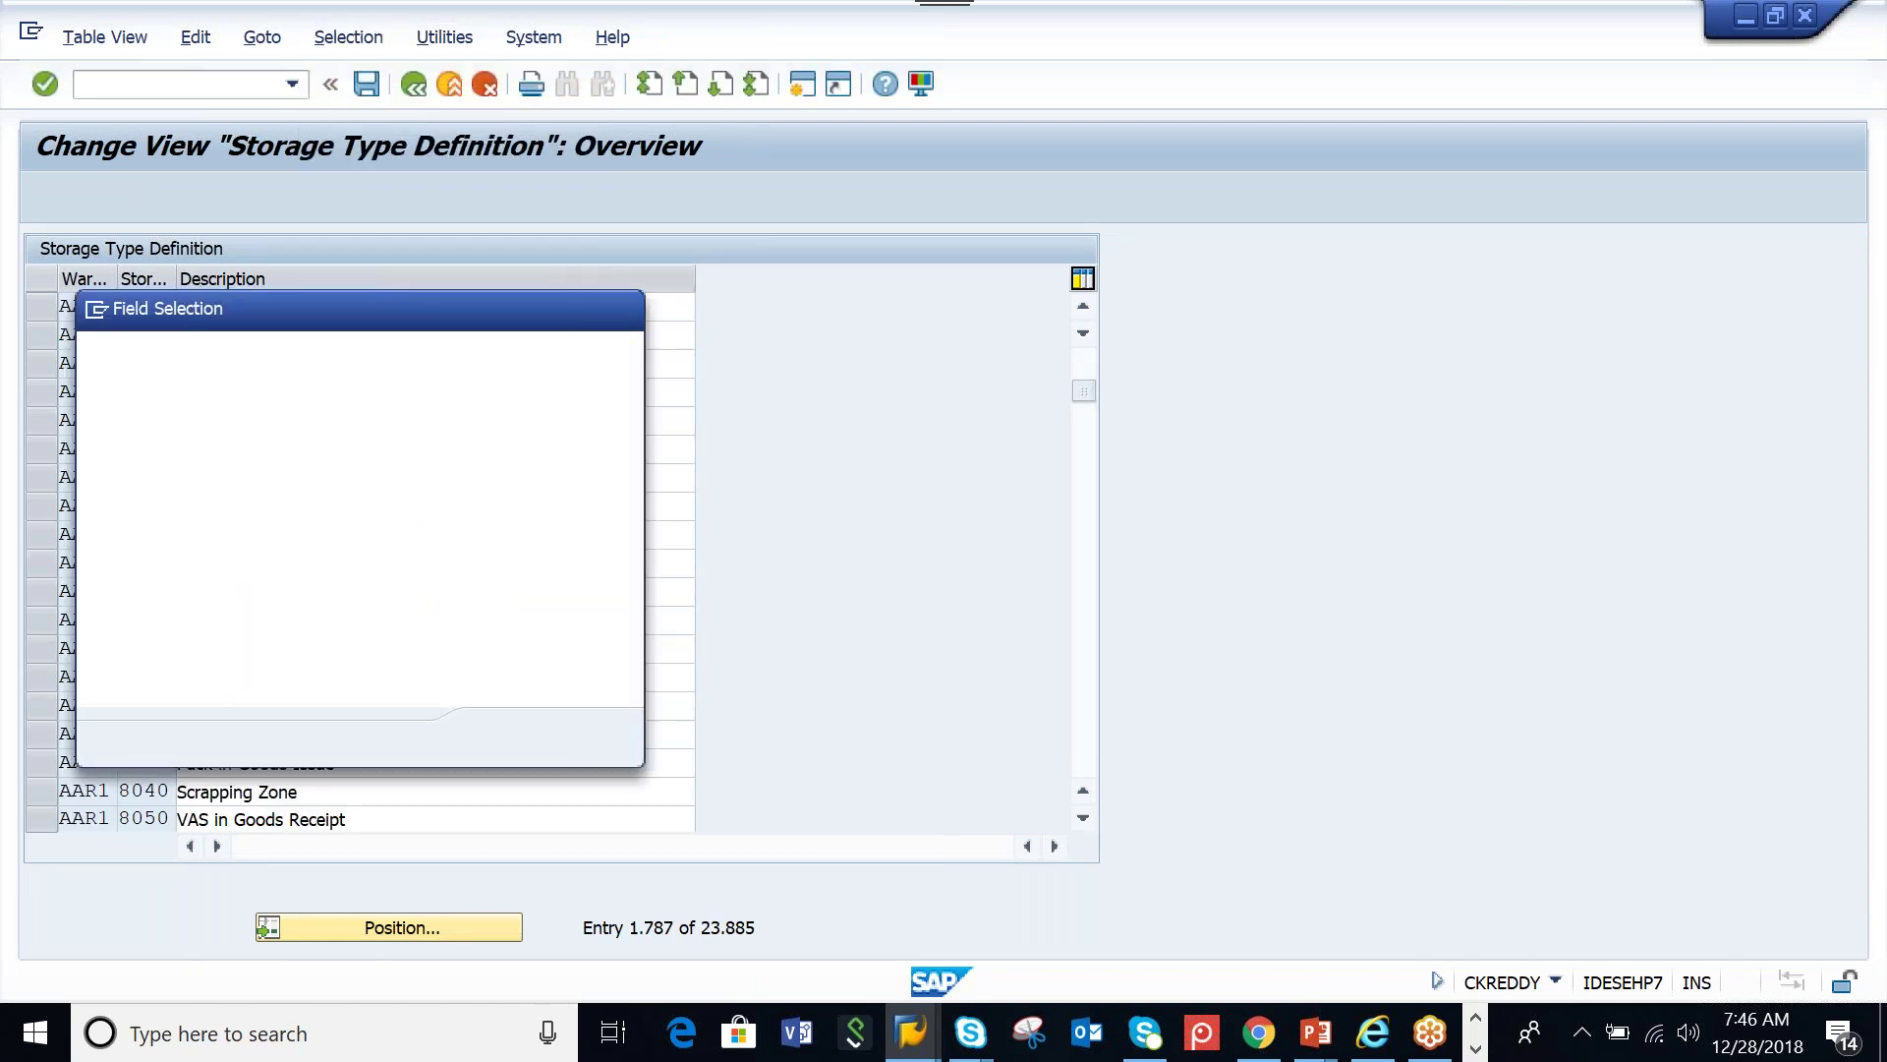
scroll(327, 545, "down", 10)
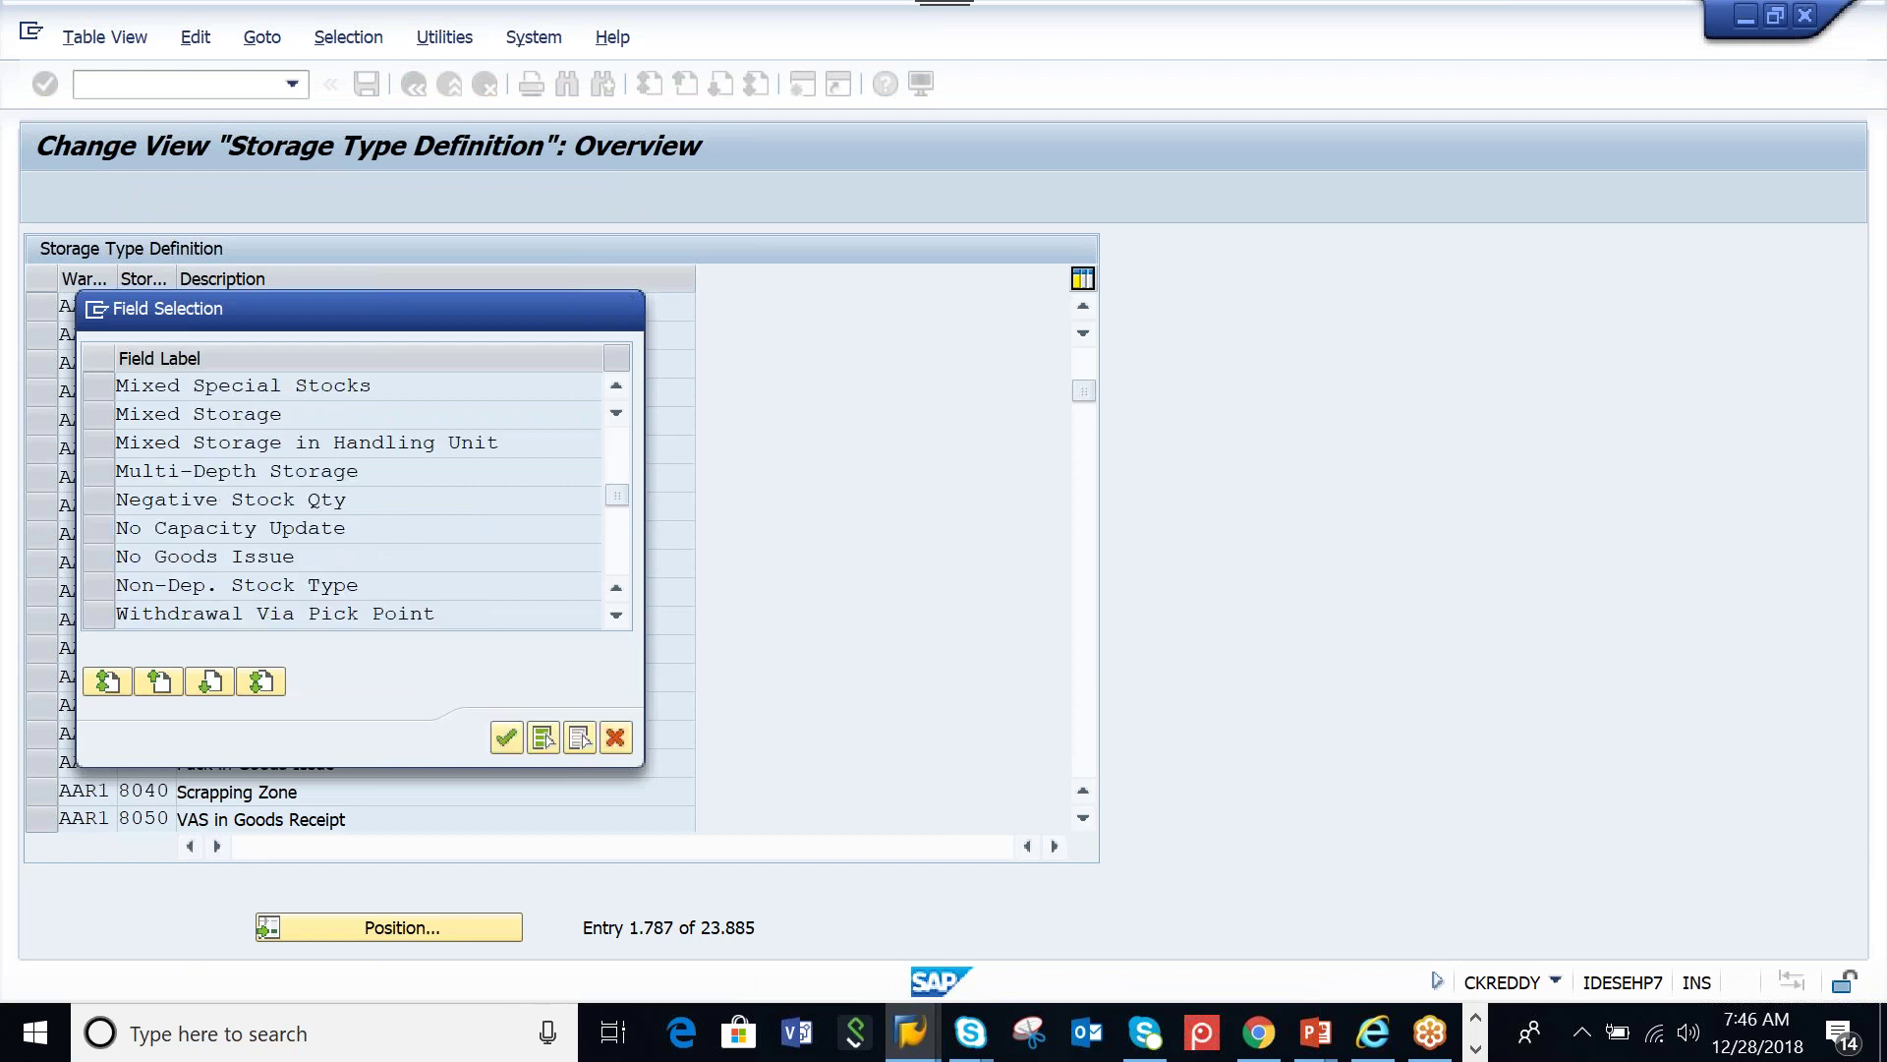
scroll(328, 539, "down", 3)
left_click(98, 386)
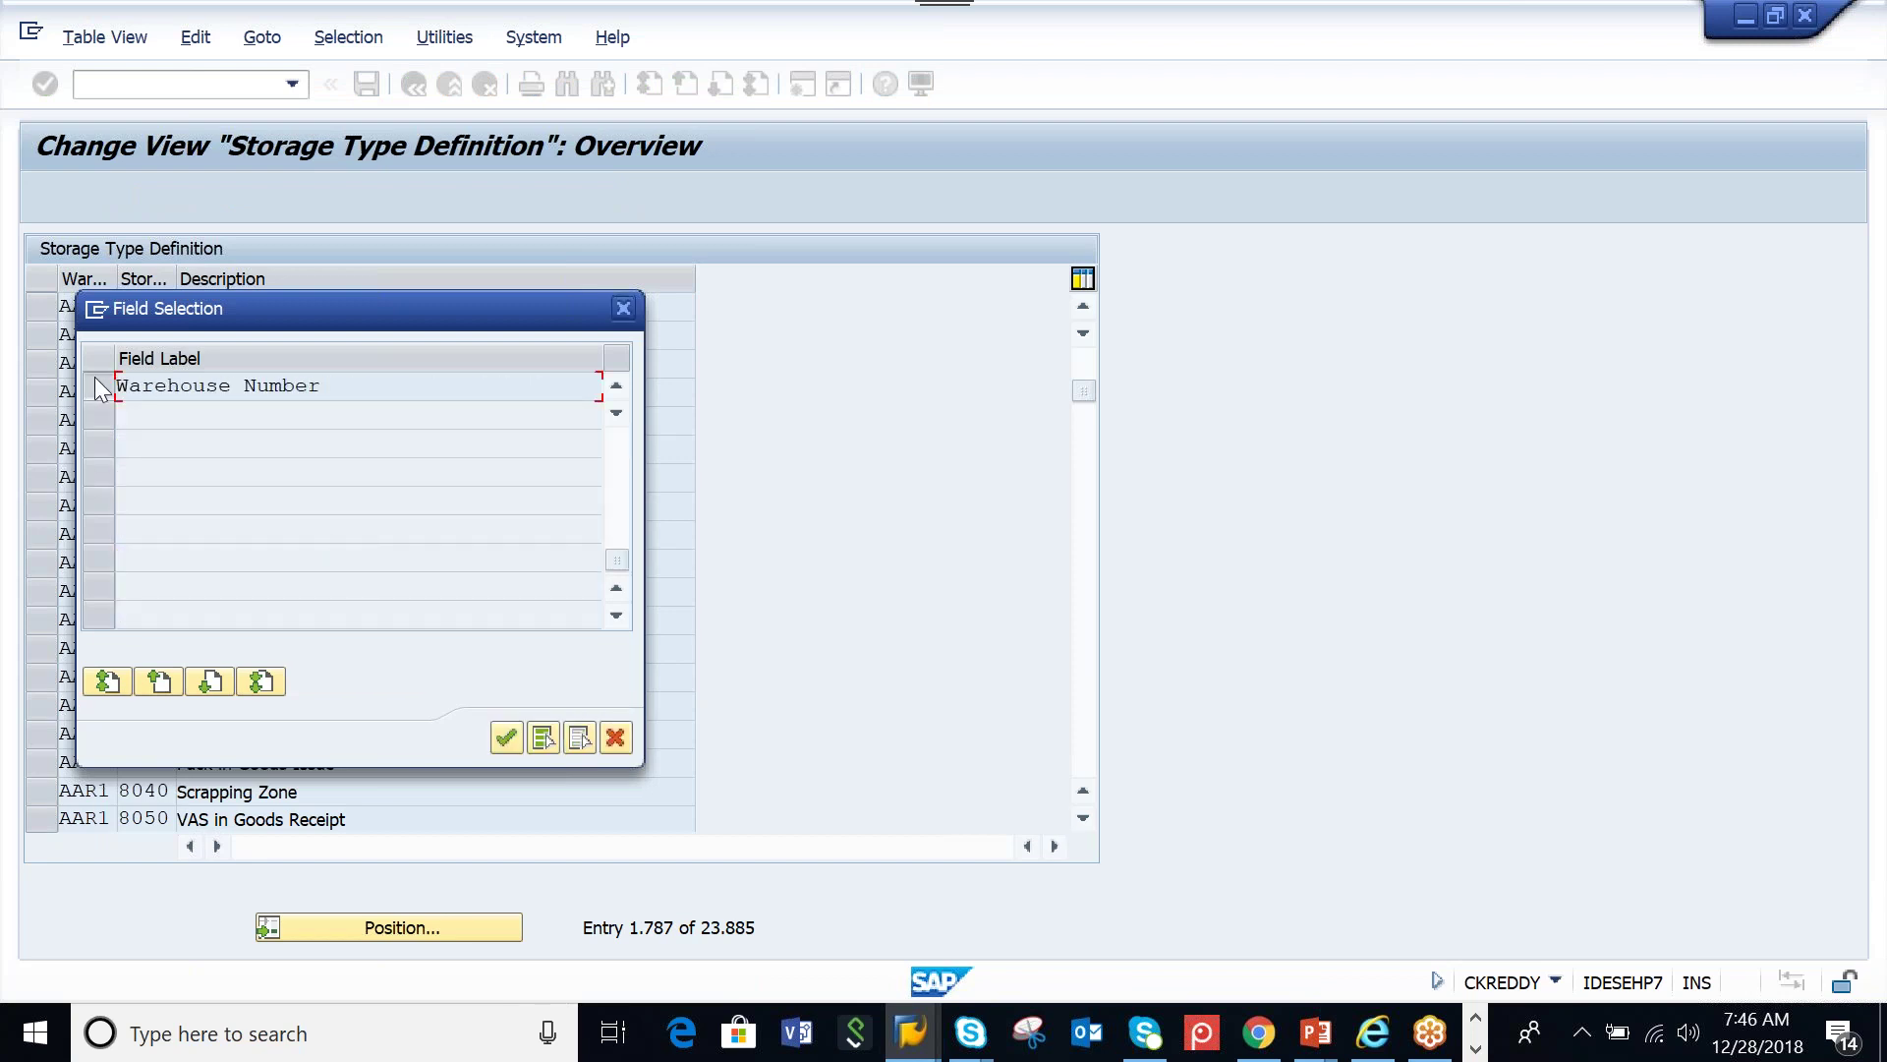
left_click(506, 737)
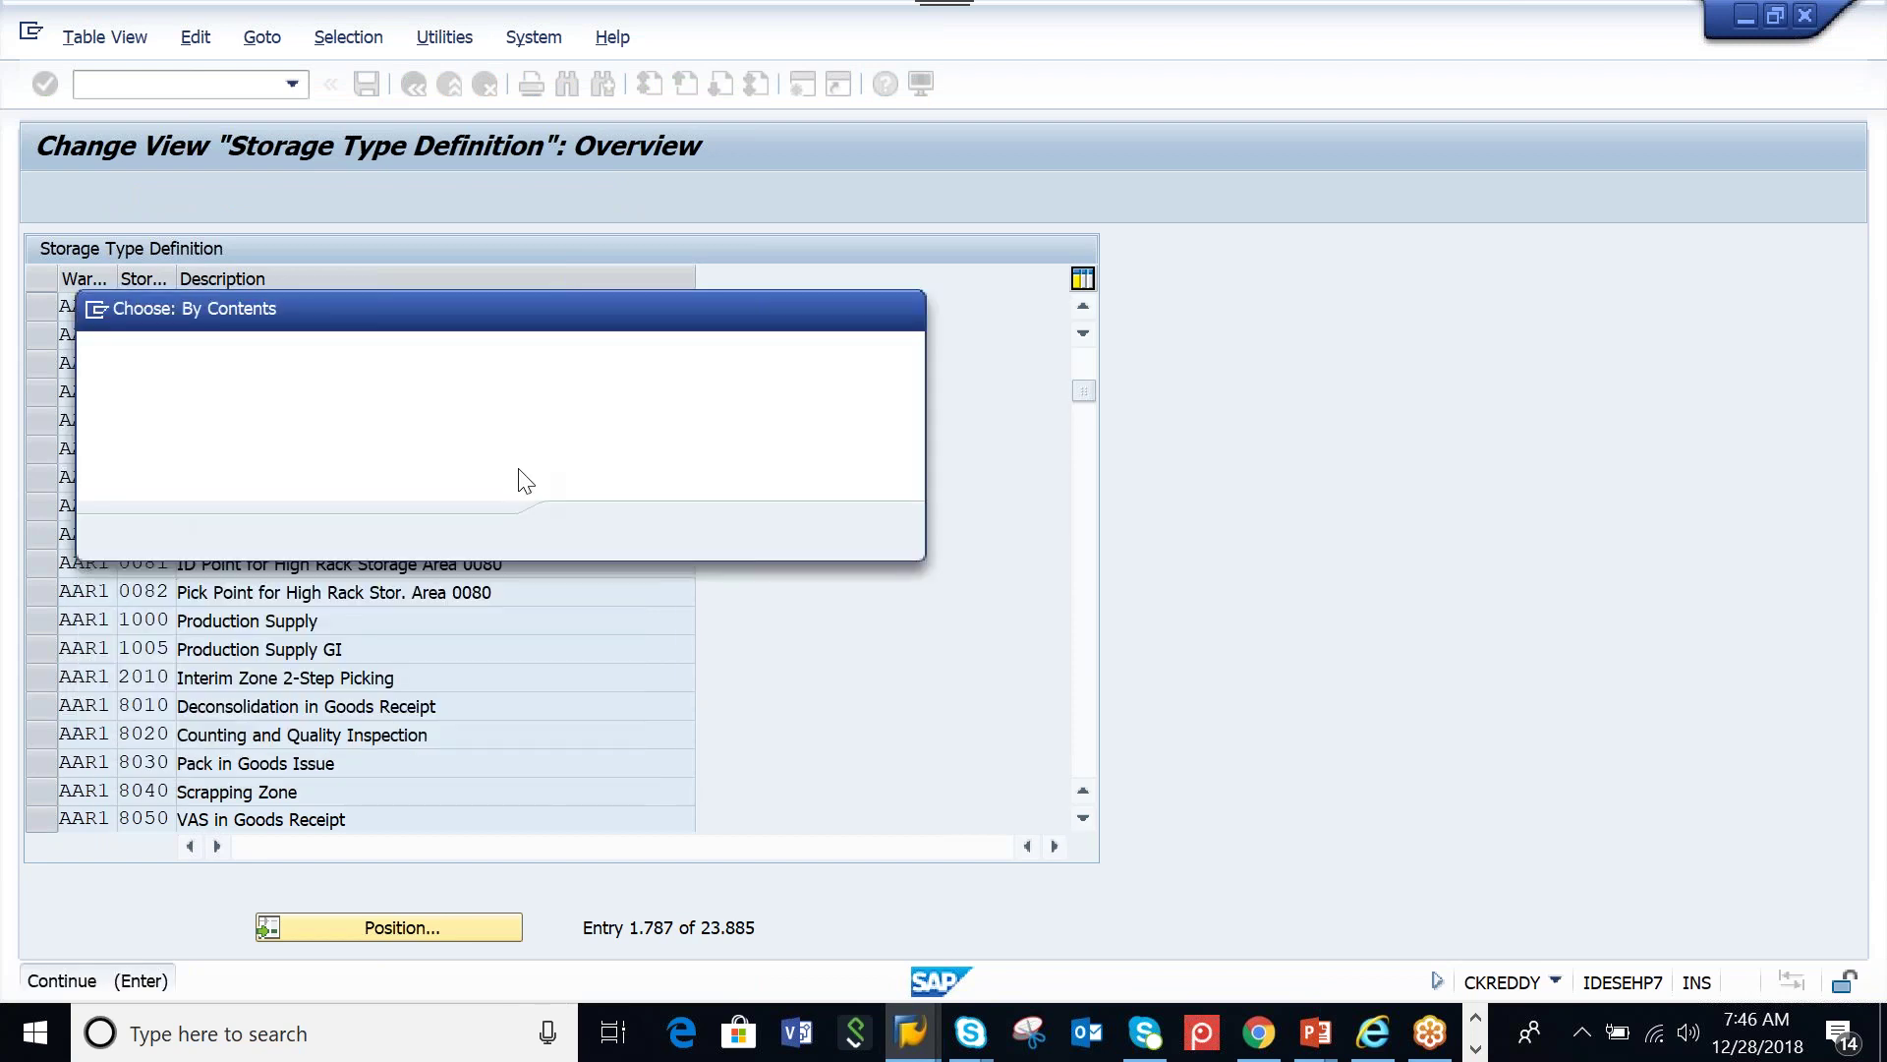
type("AAMW")
key("Return")
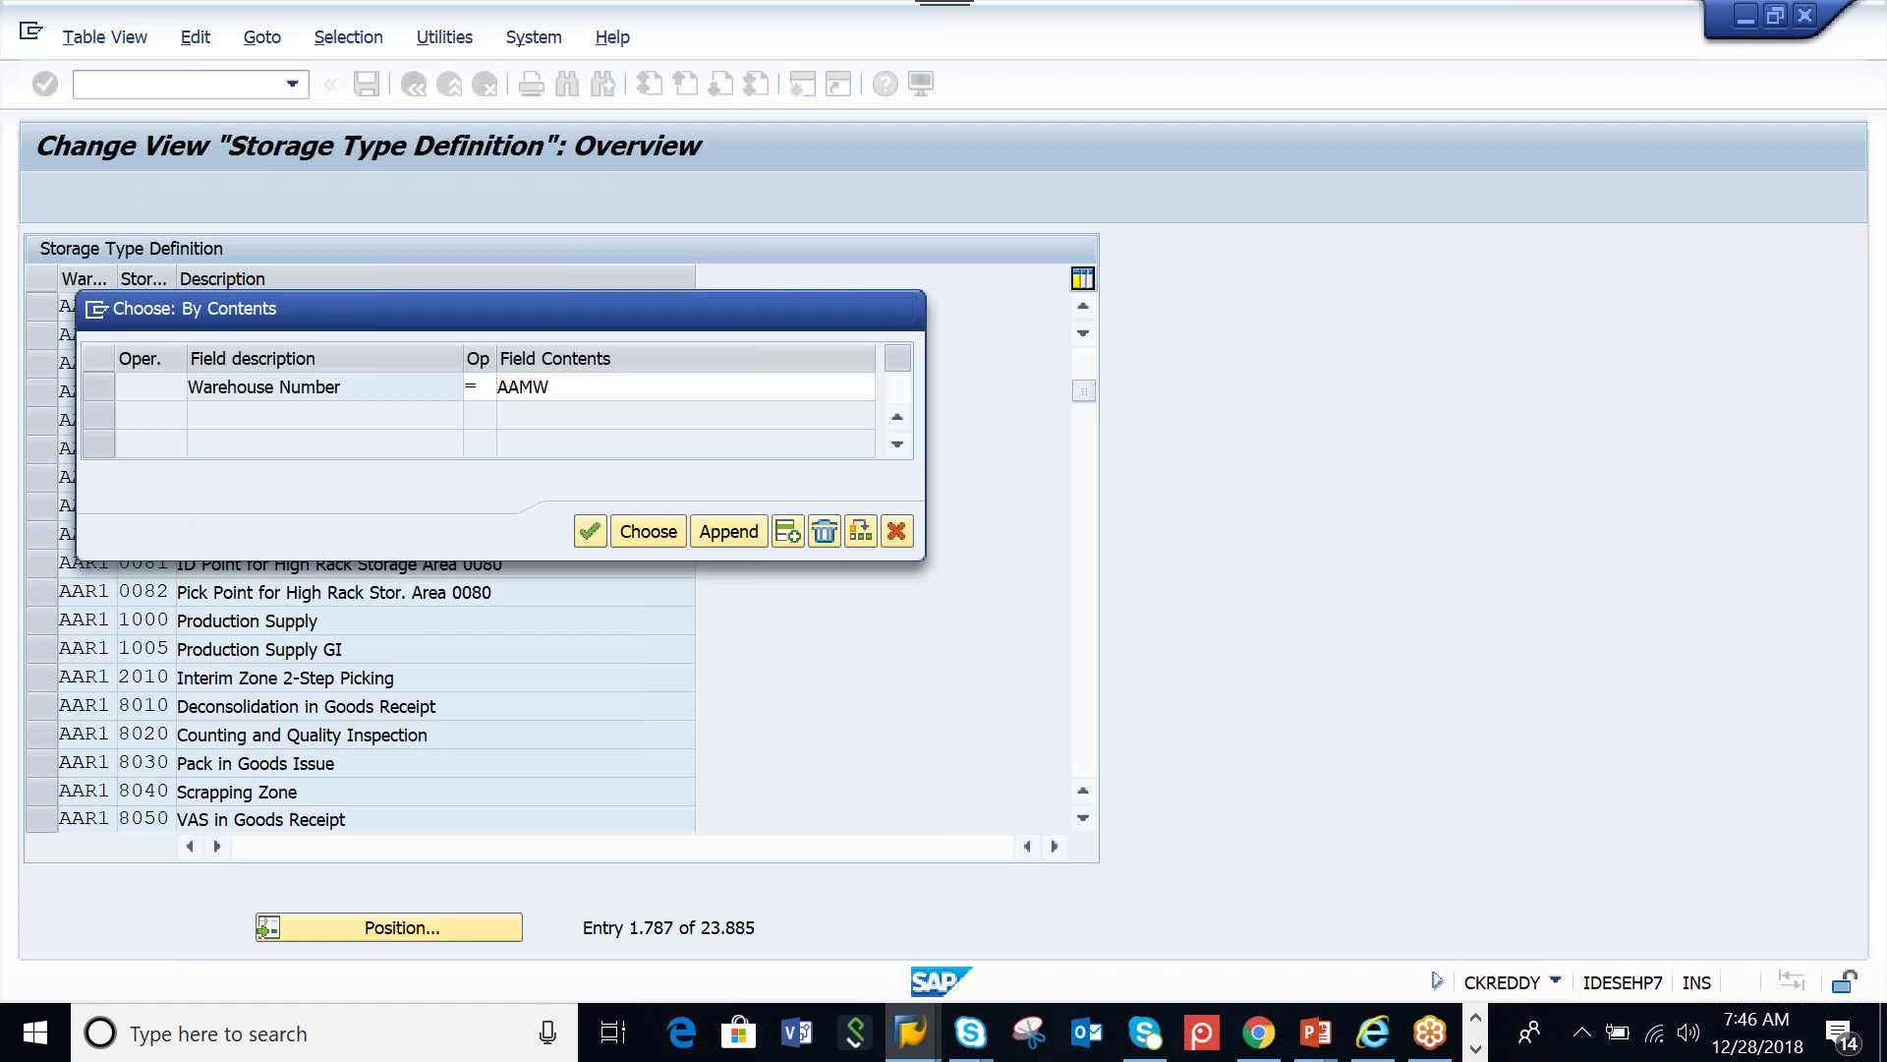
left_click(644, 534)
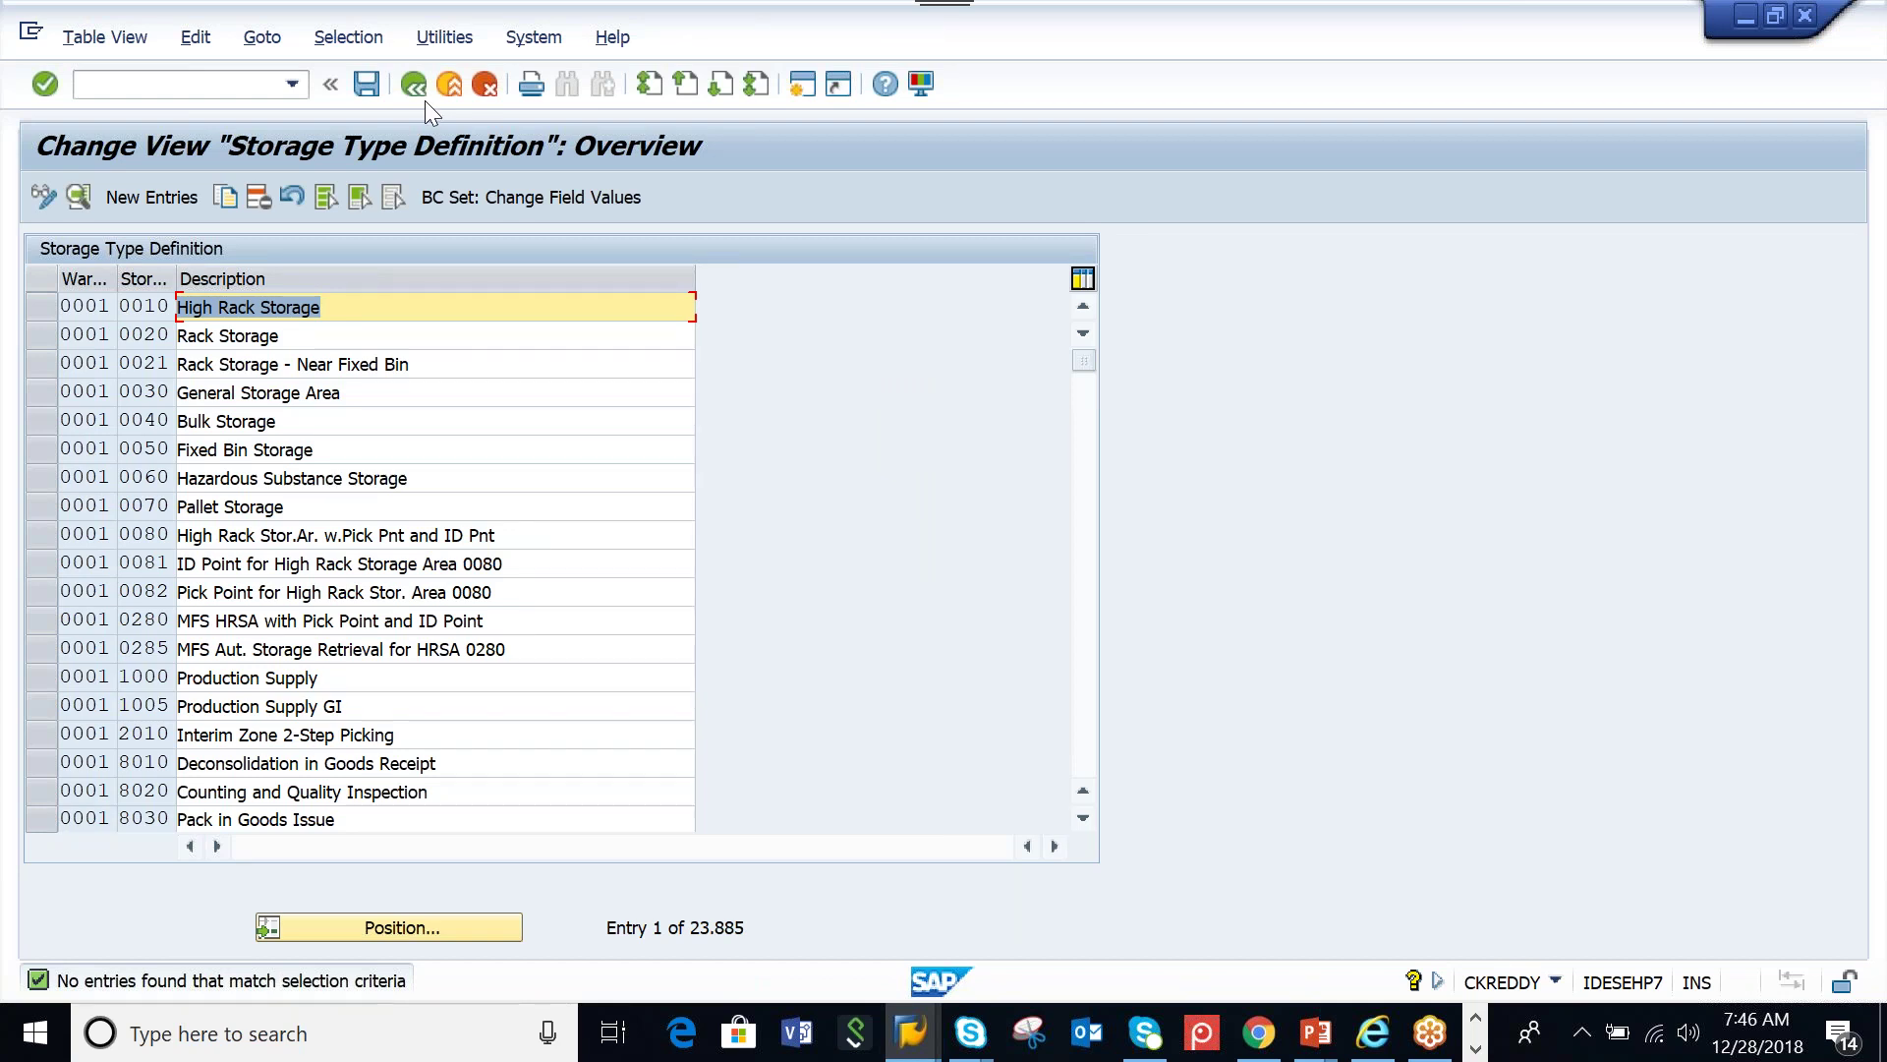
left_click(412, 90)
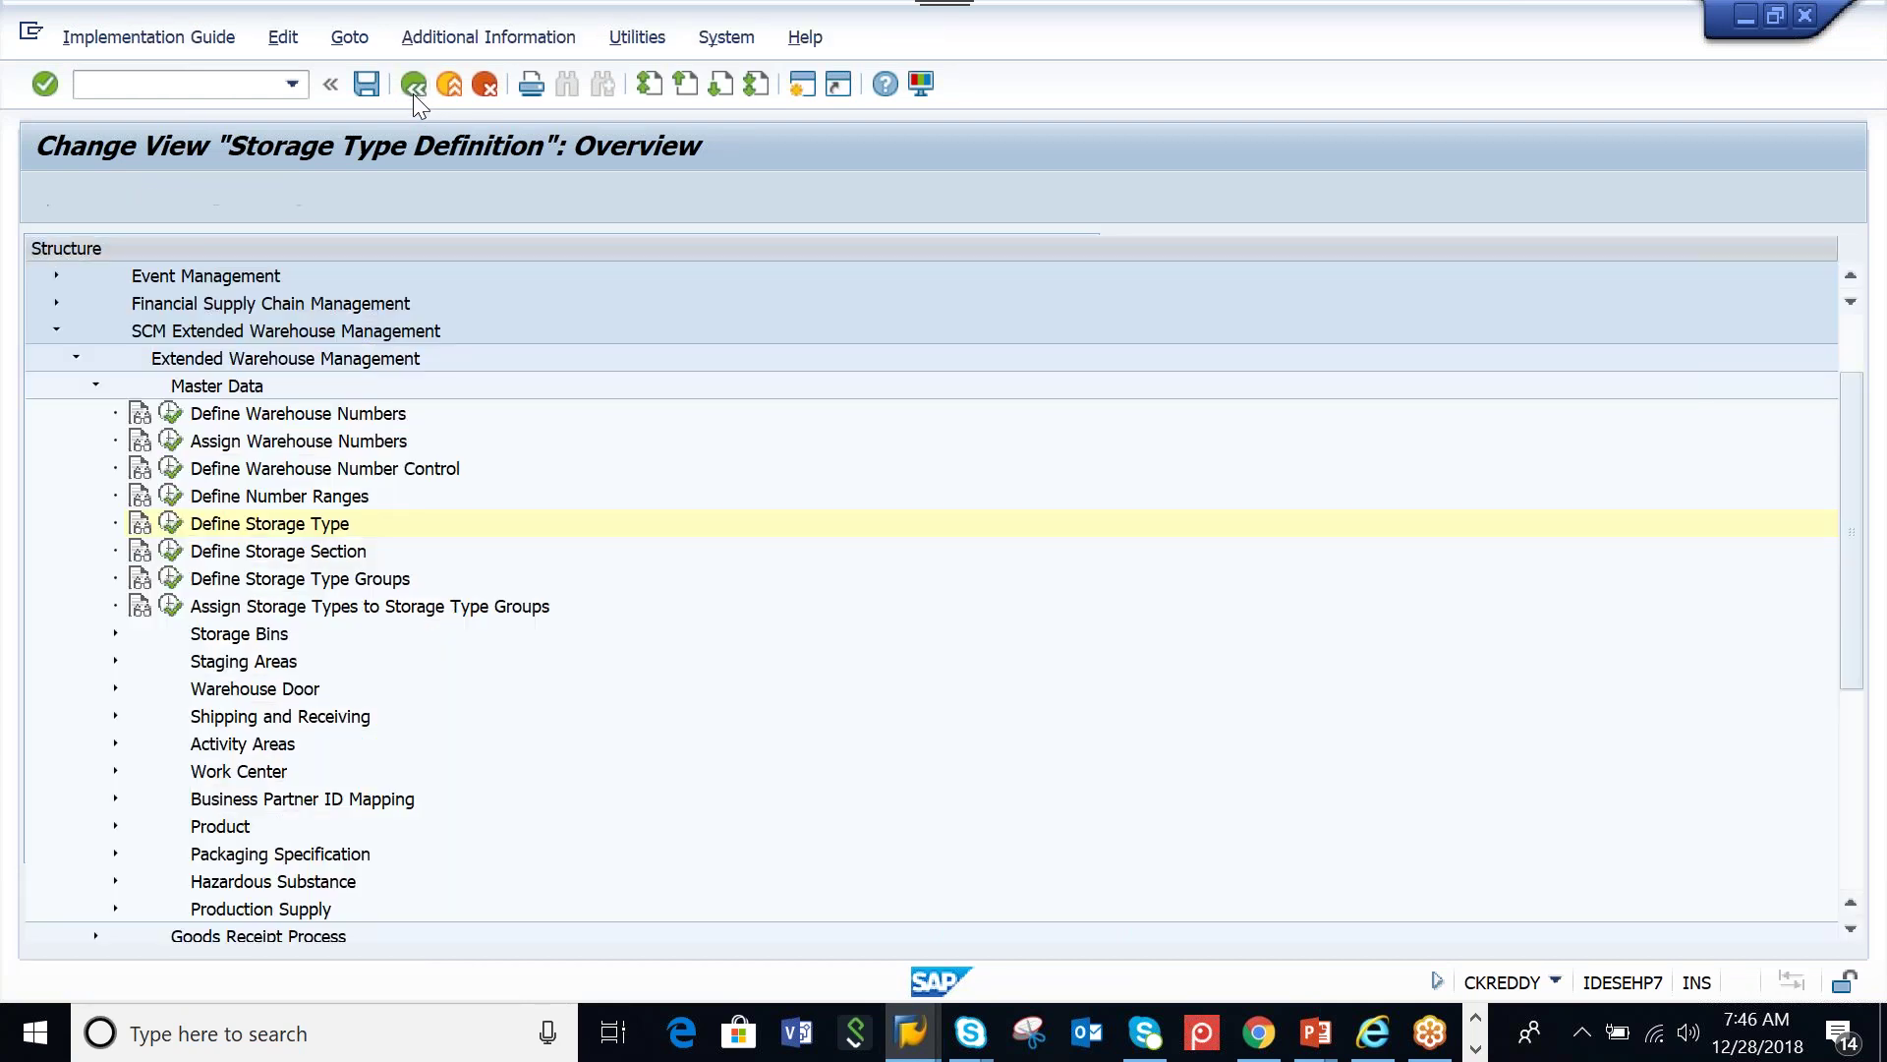
Collapse Master Data and expand the Cross-Process Settings branch in the IMG
left_click(96, 387)
left_click(257, 610)
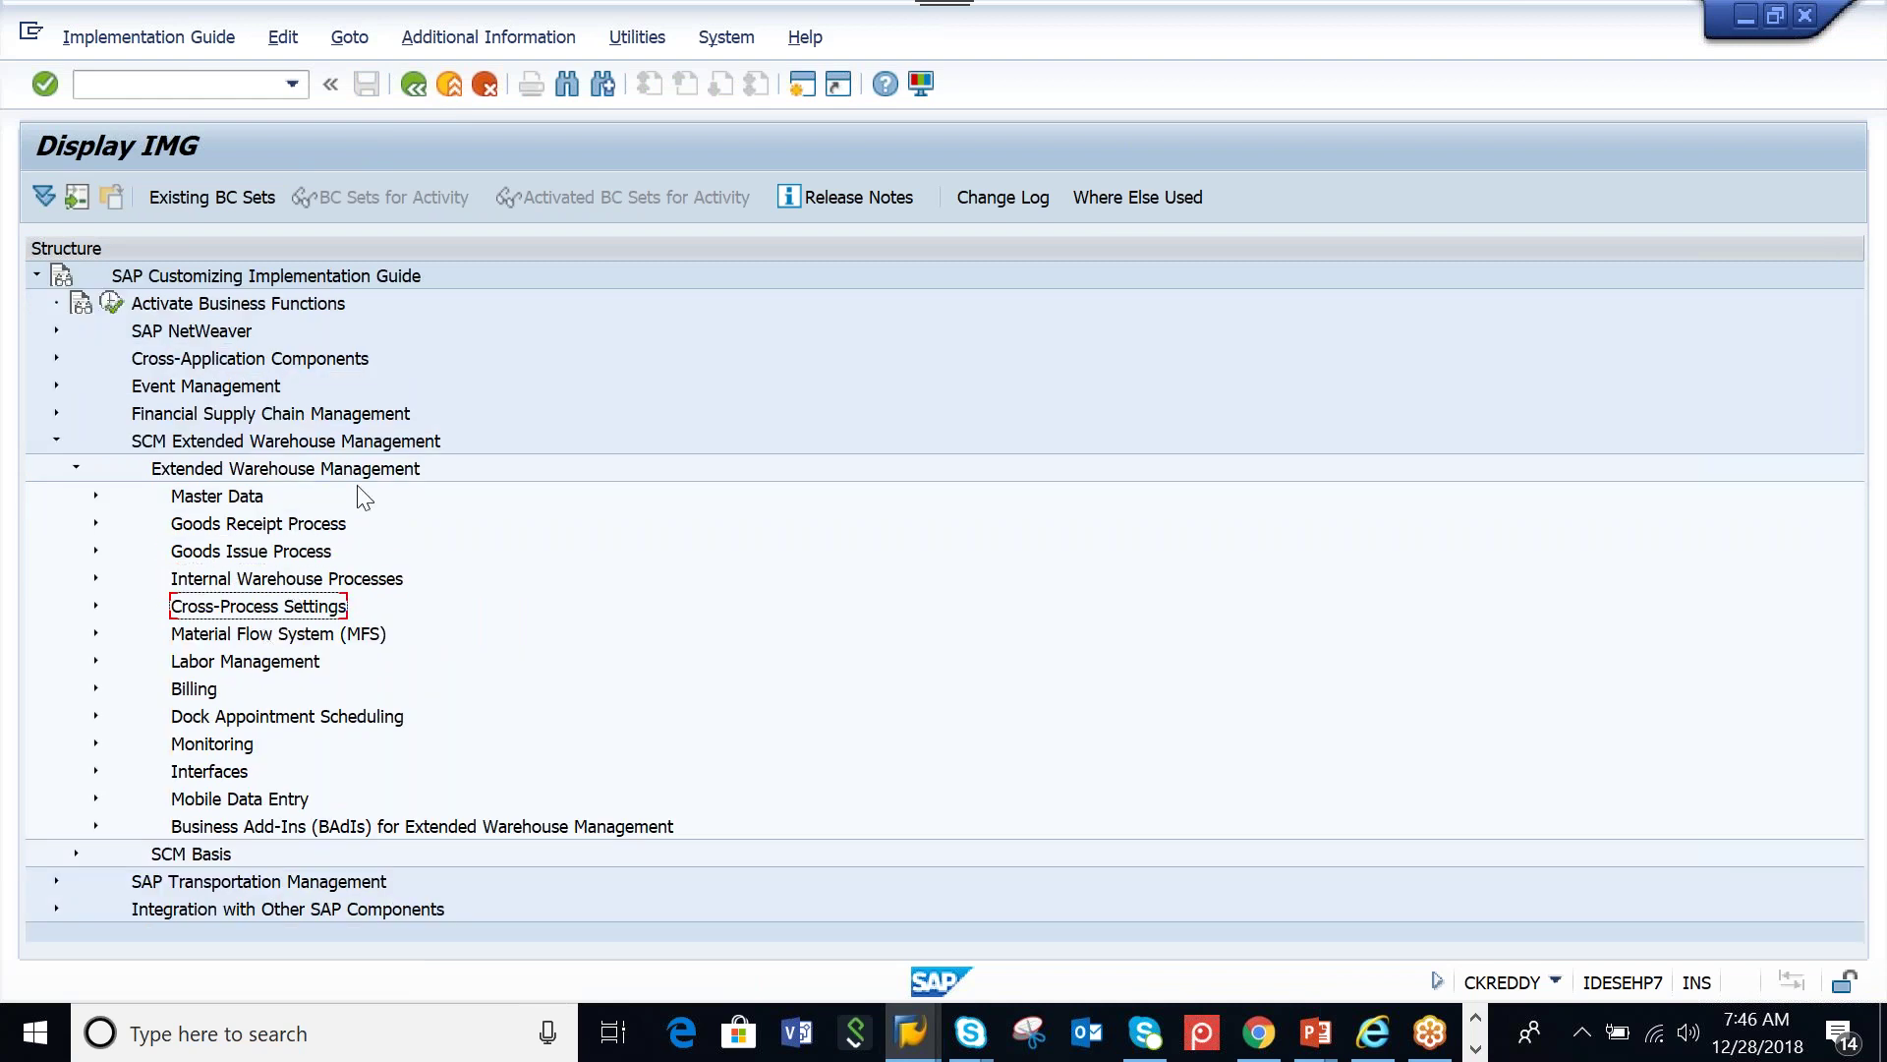
left_click(95, 605)
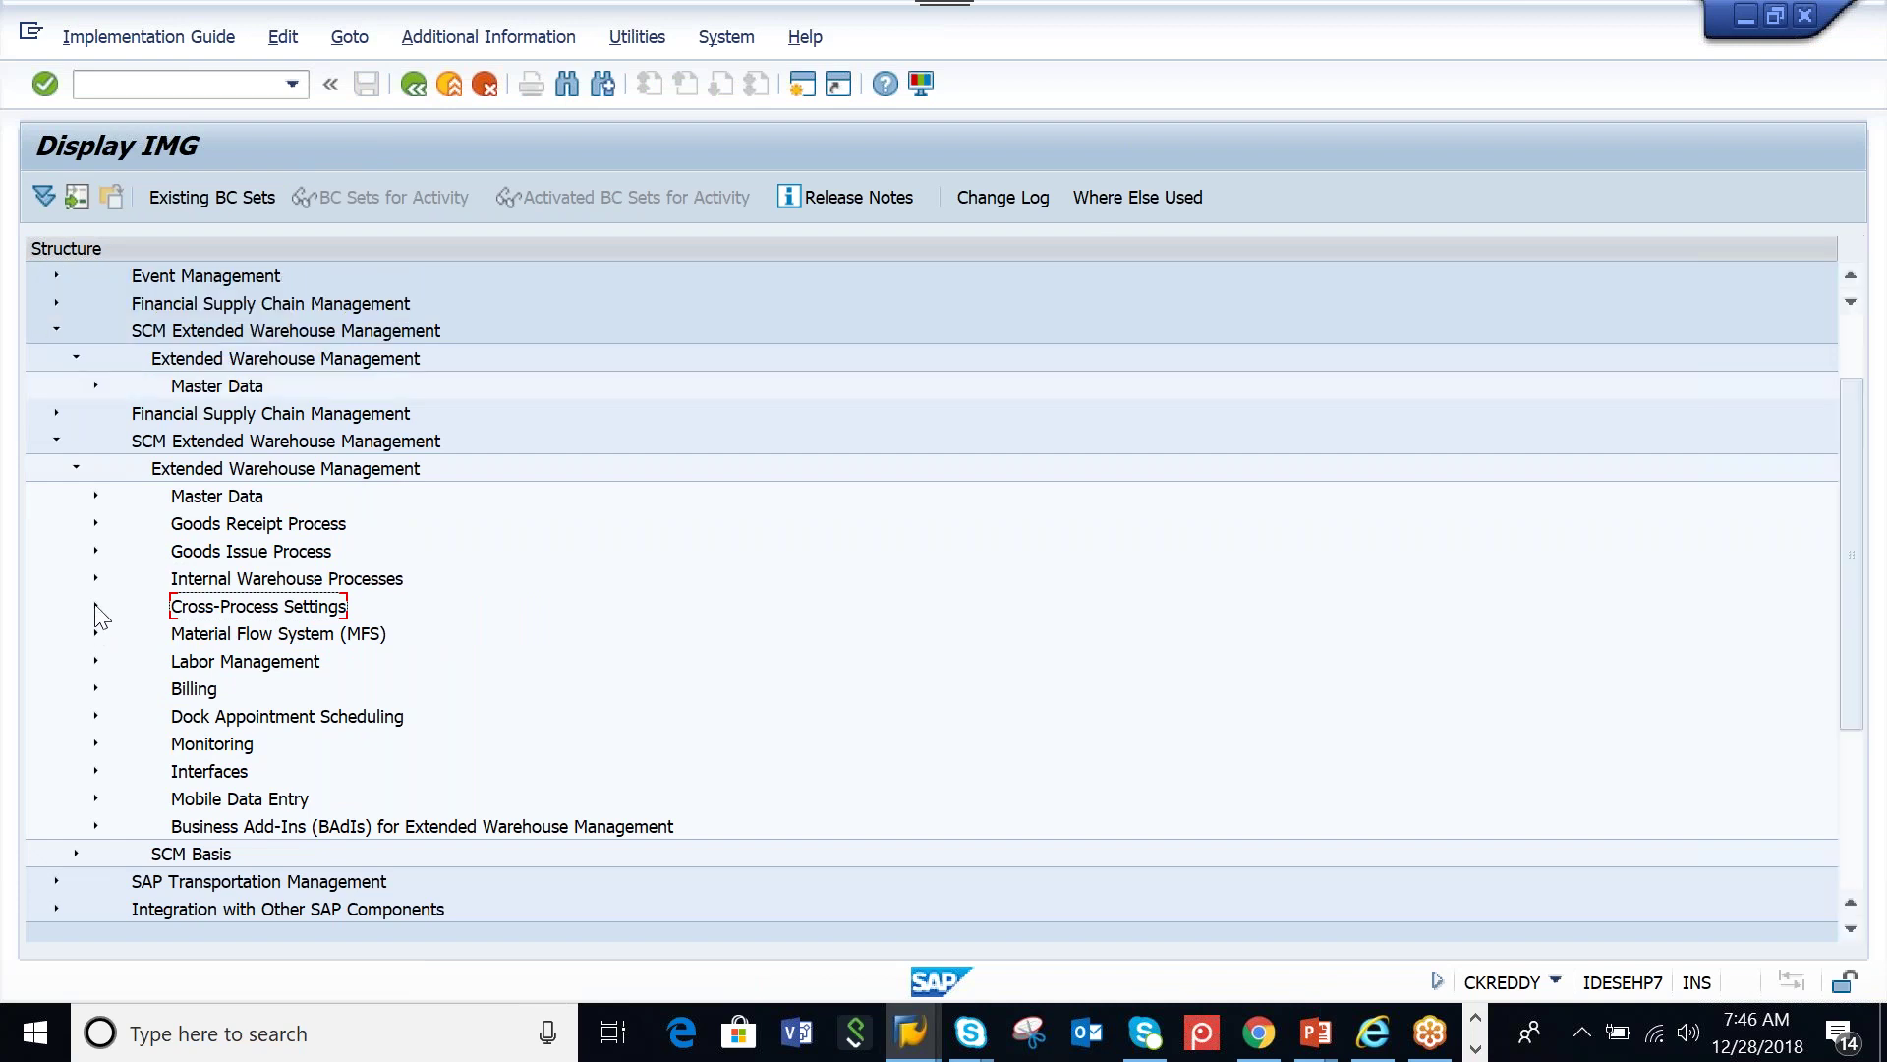
left_click(272, 527)
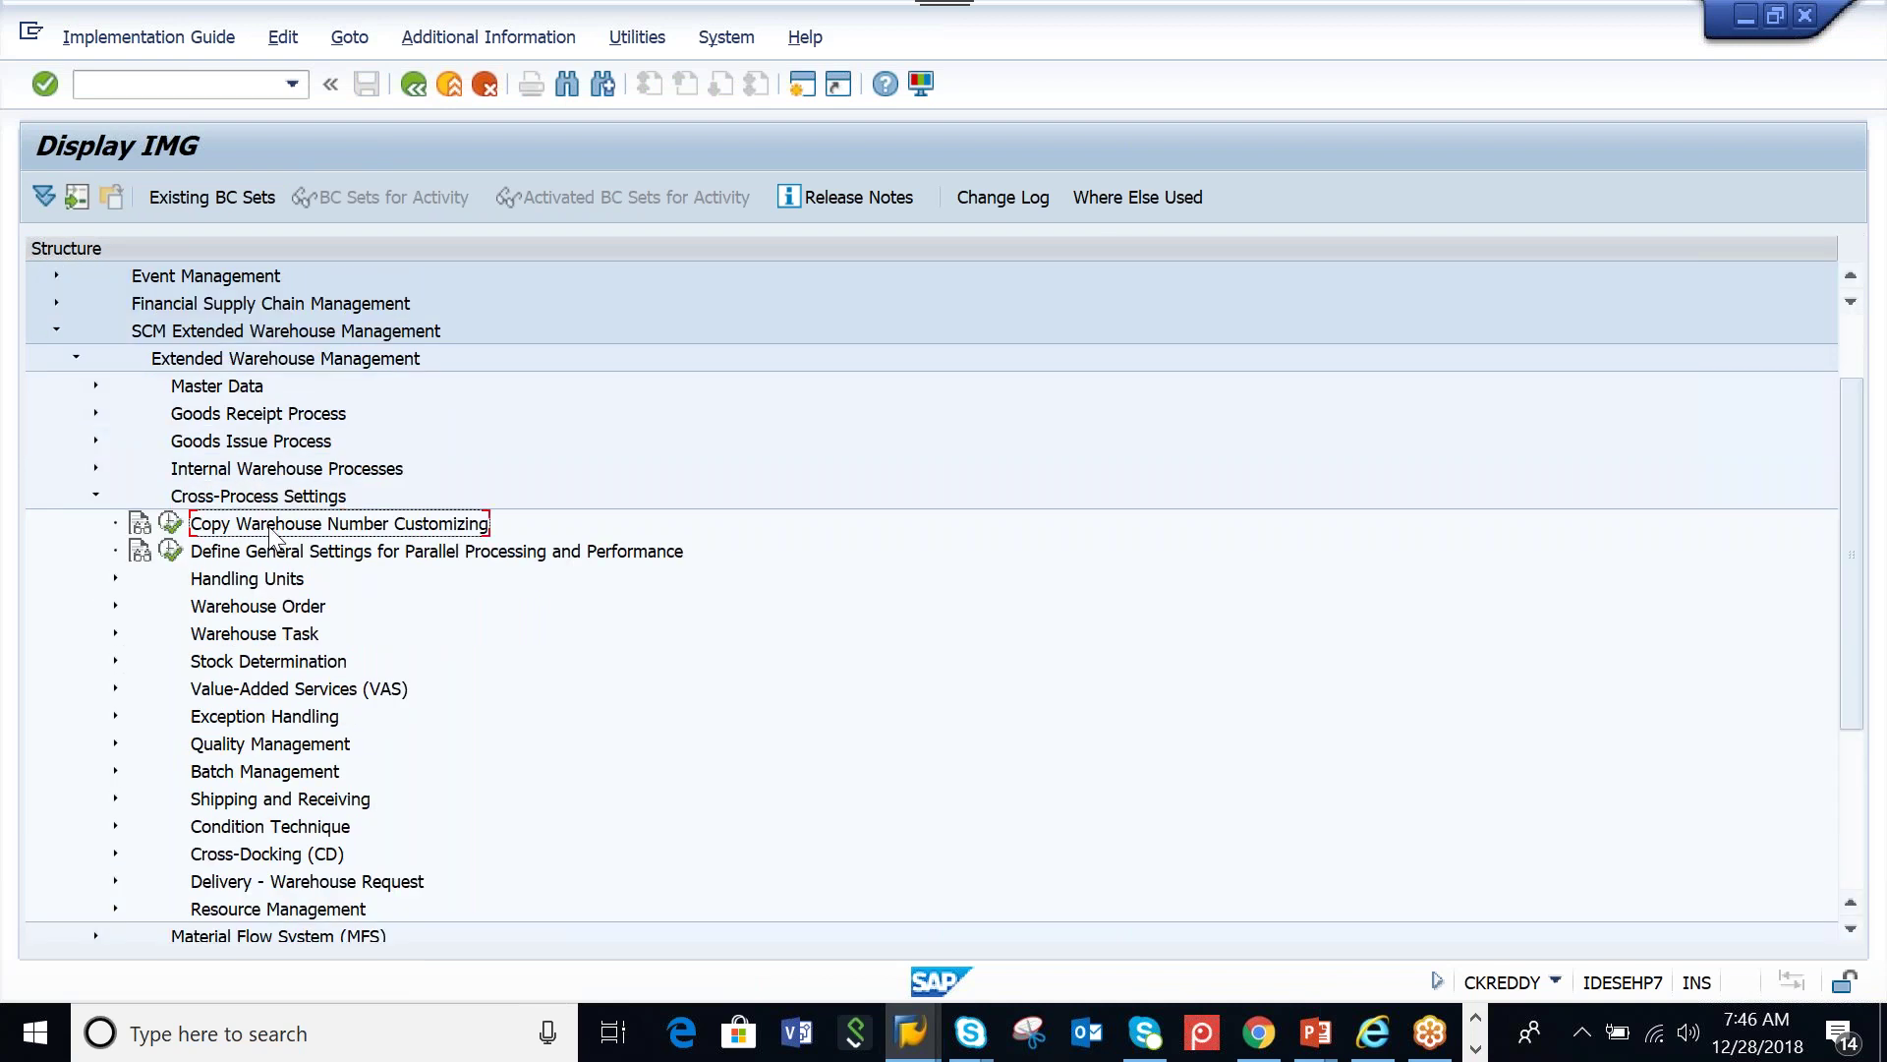
Copy warehouse customizing from source 0001 to destination AAMW, approving the overwrite and customizing request
left_click(171, 522)
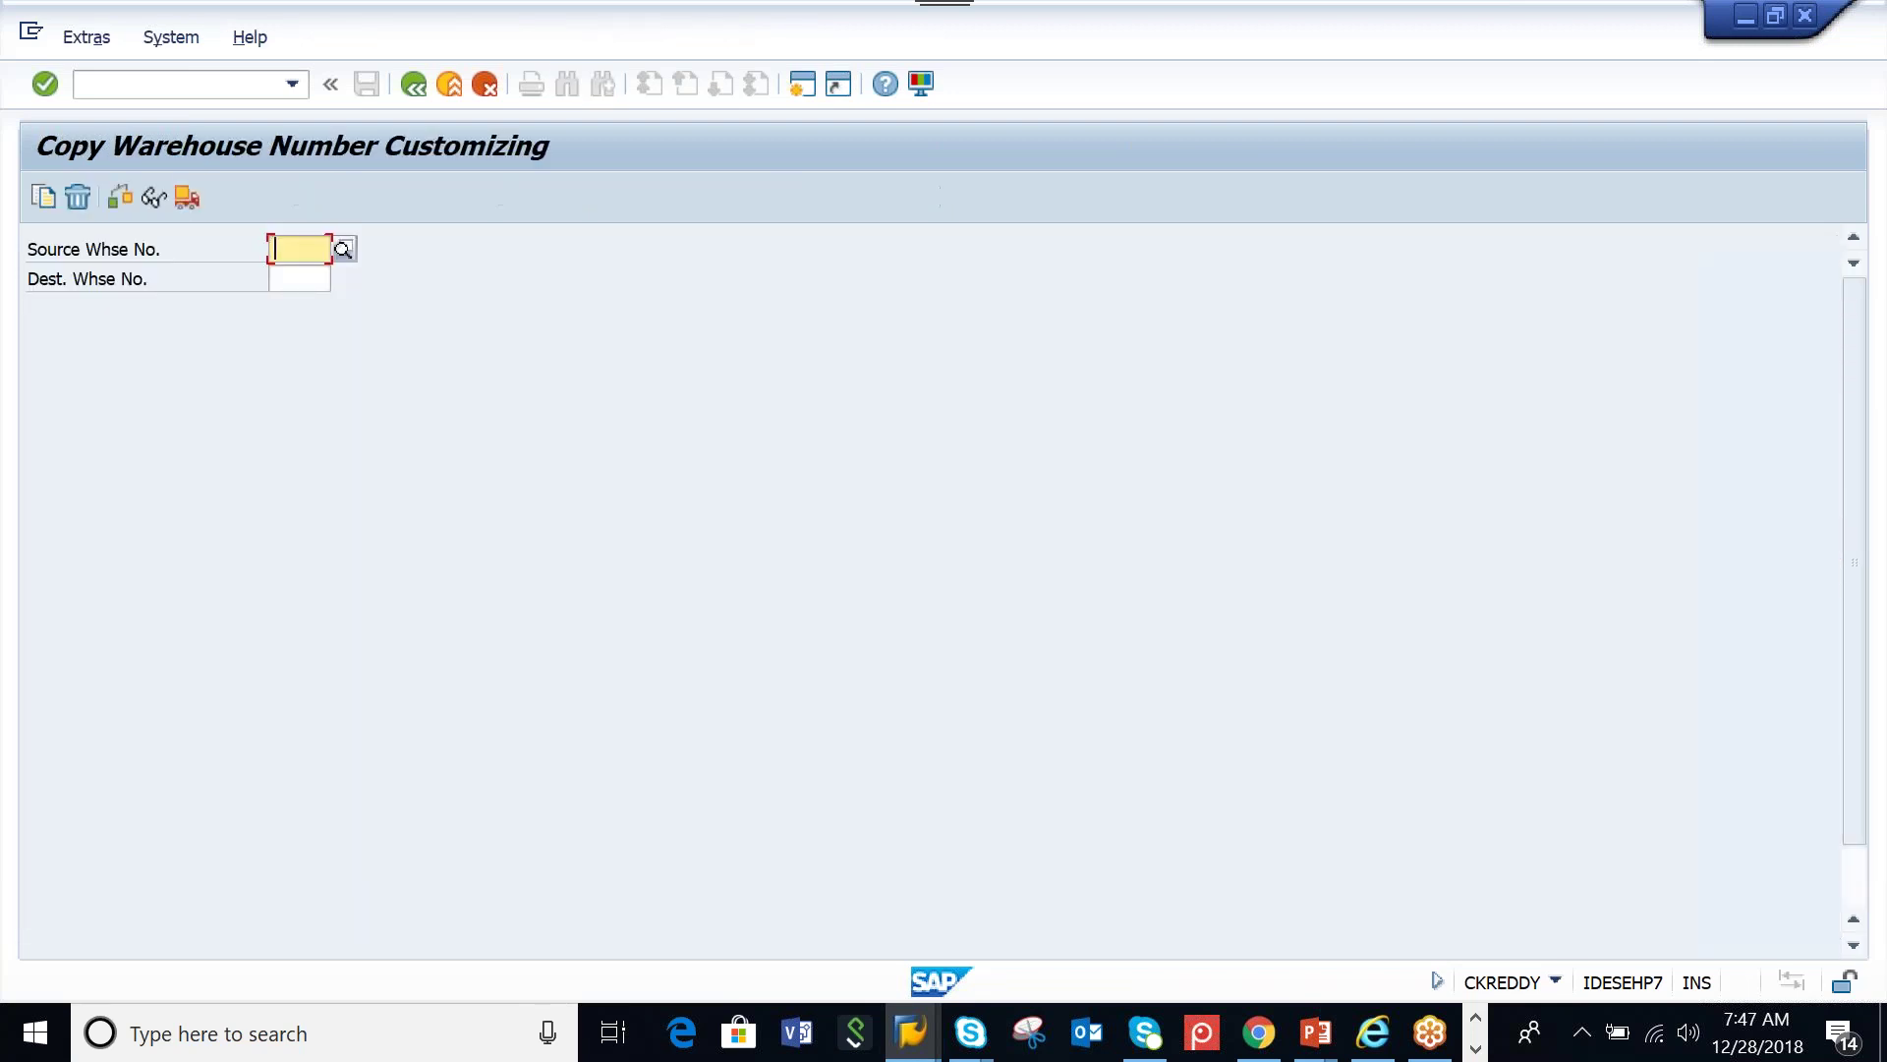
type("0001")
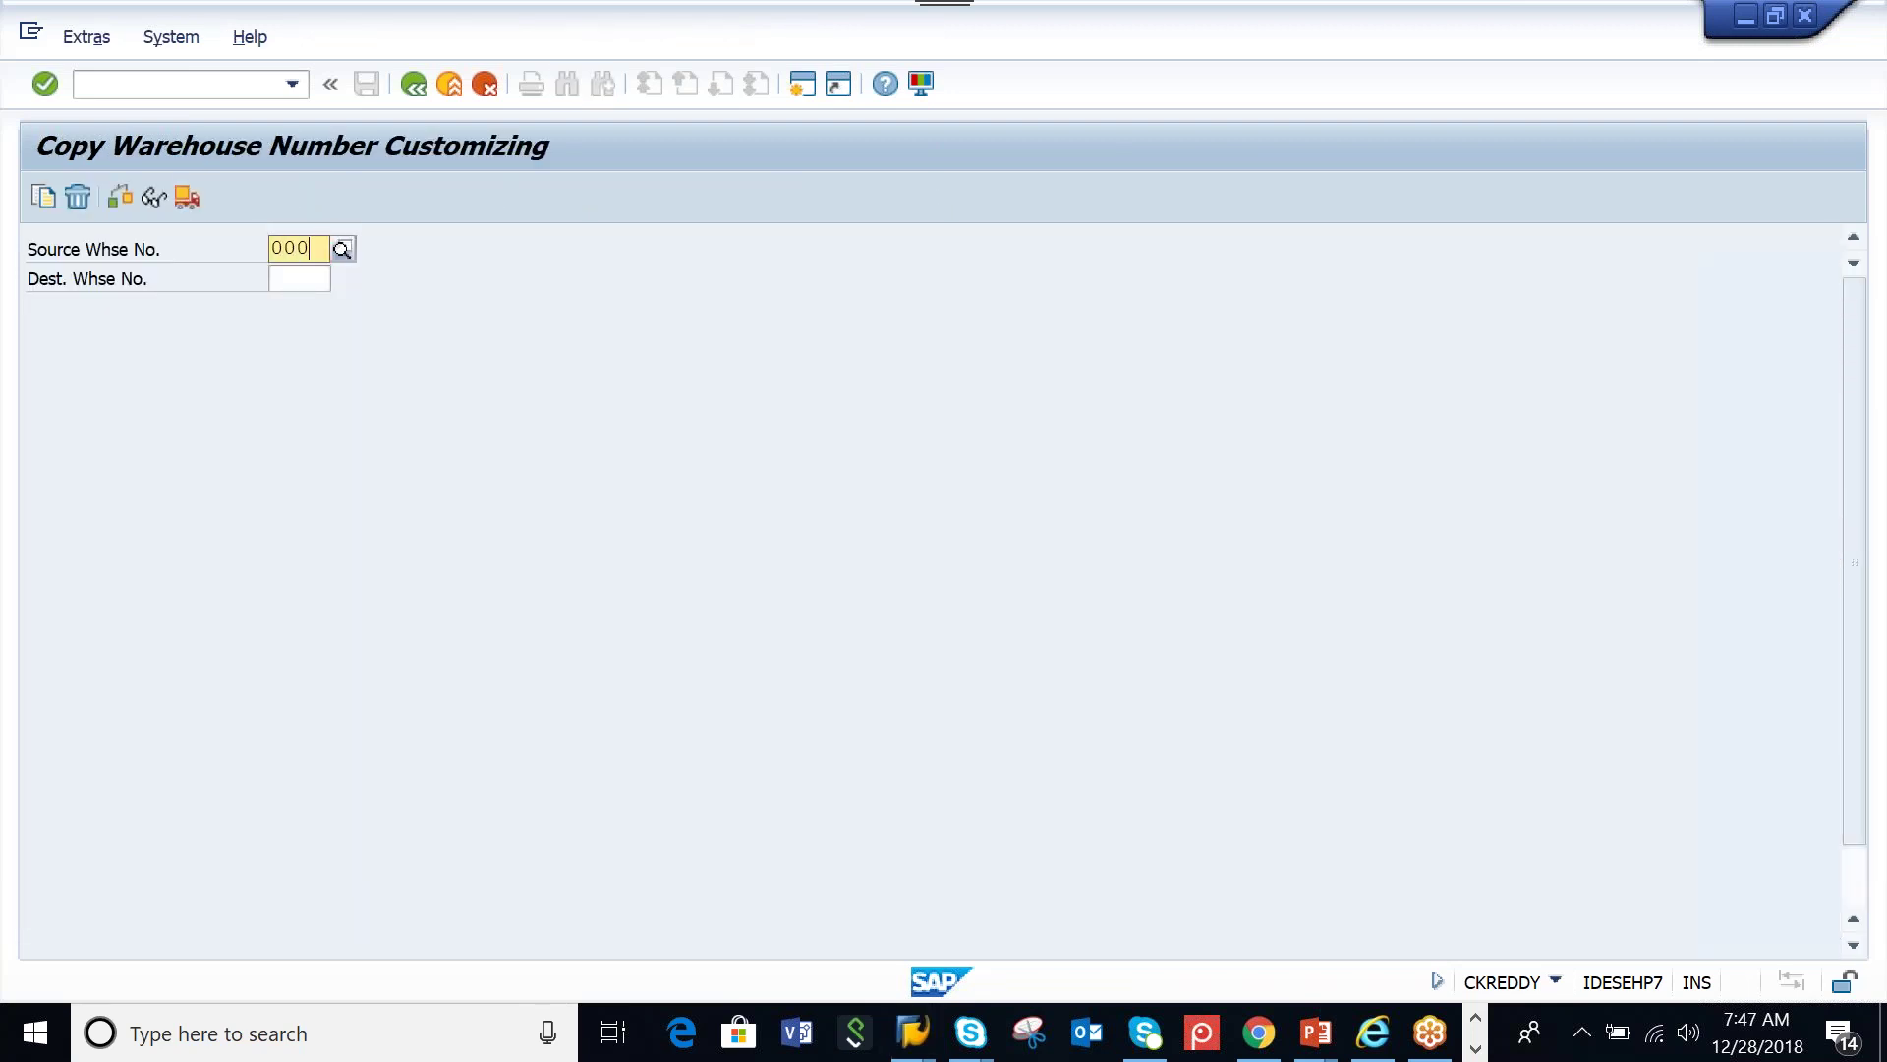
left_click(302, 303)
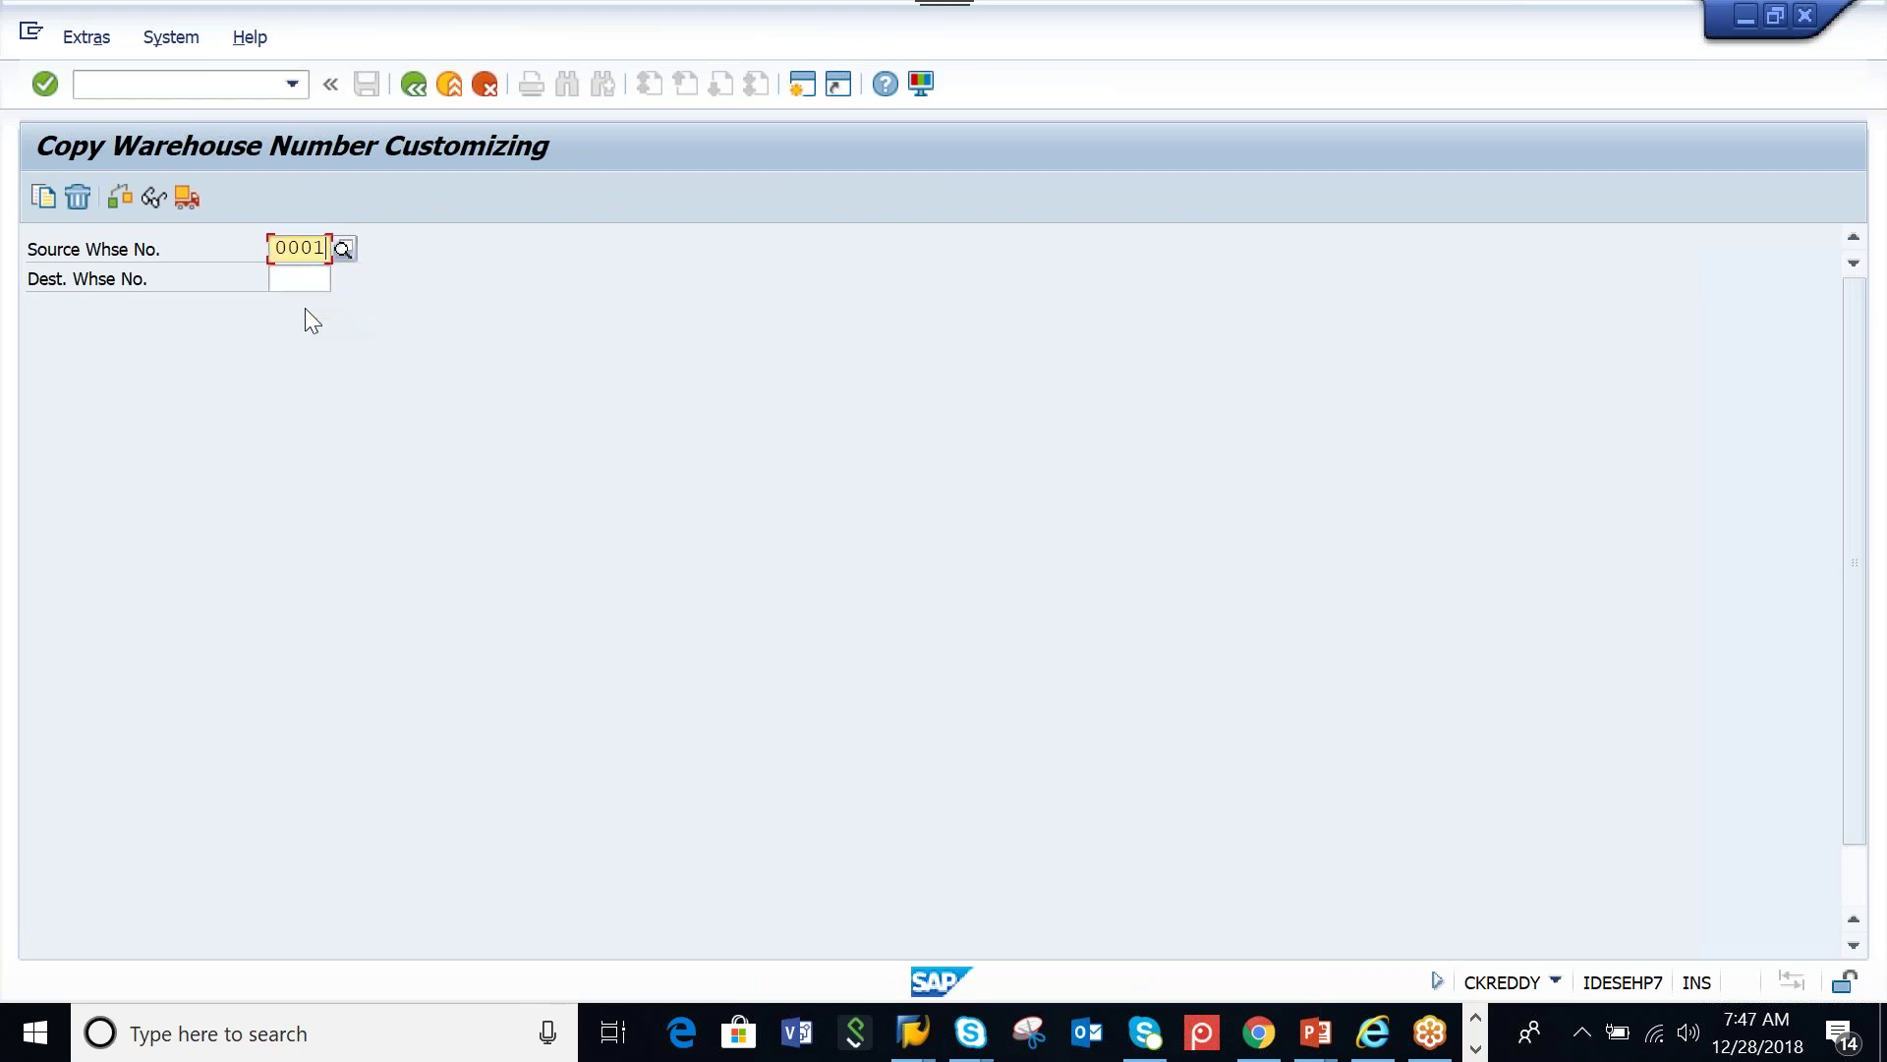
left_click(301, 285)
type("AAMW")
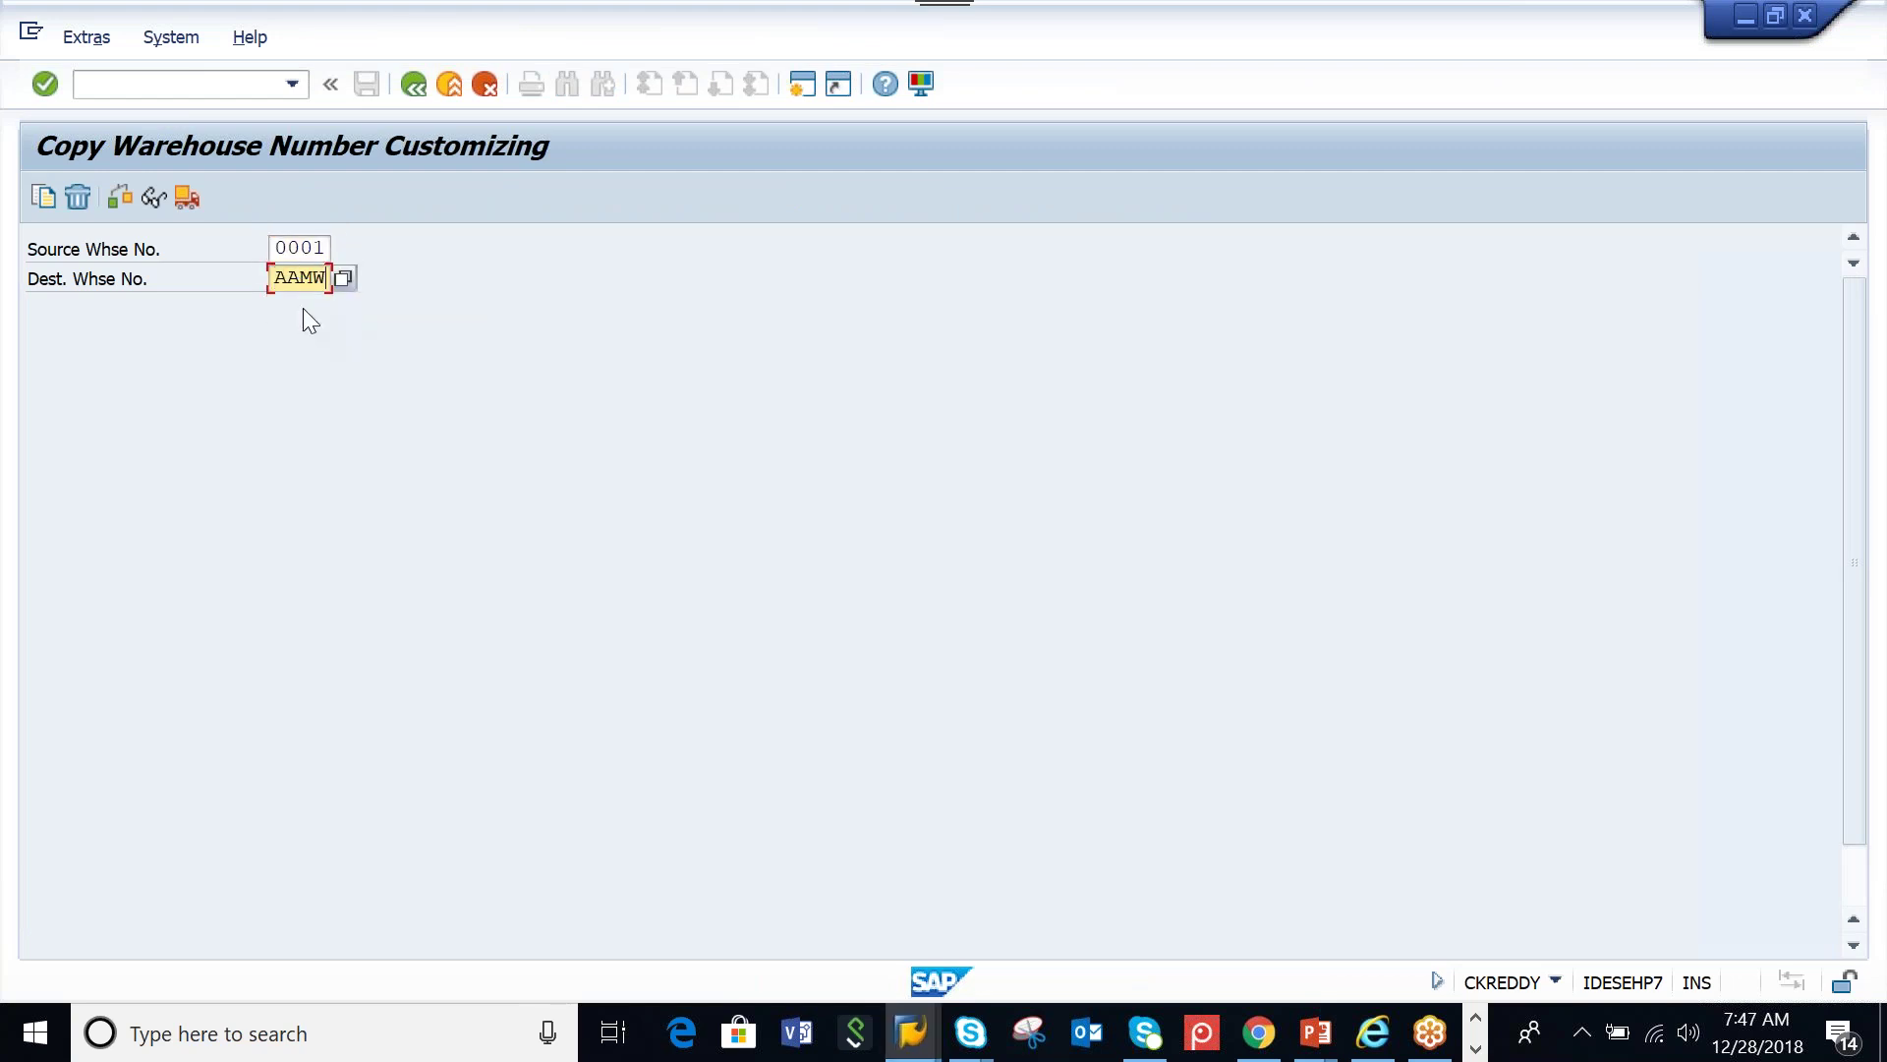
left_click(45, 203)
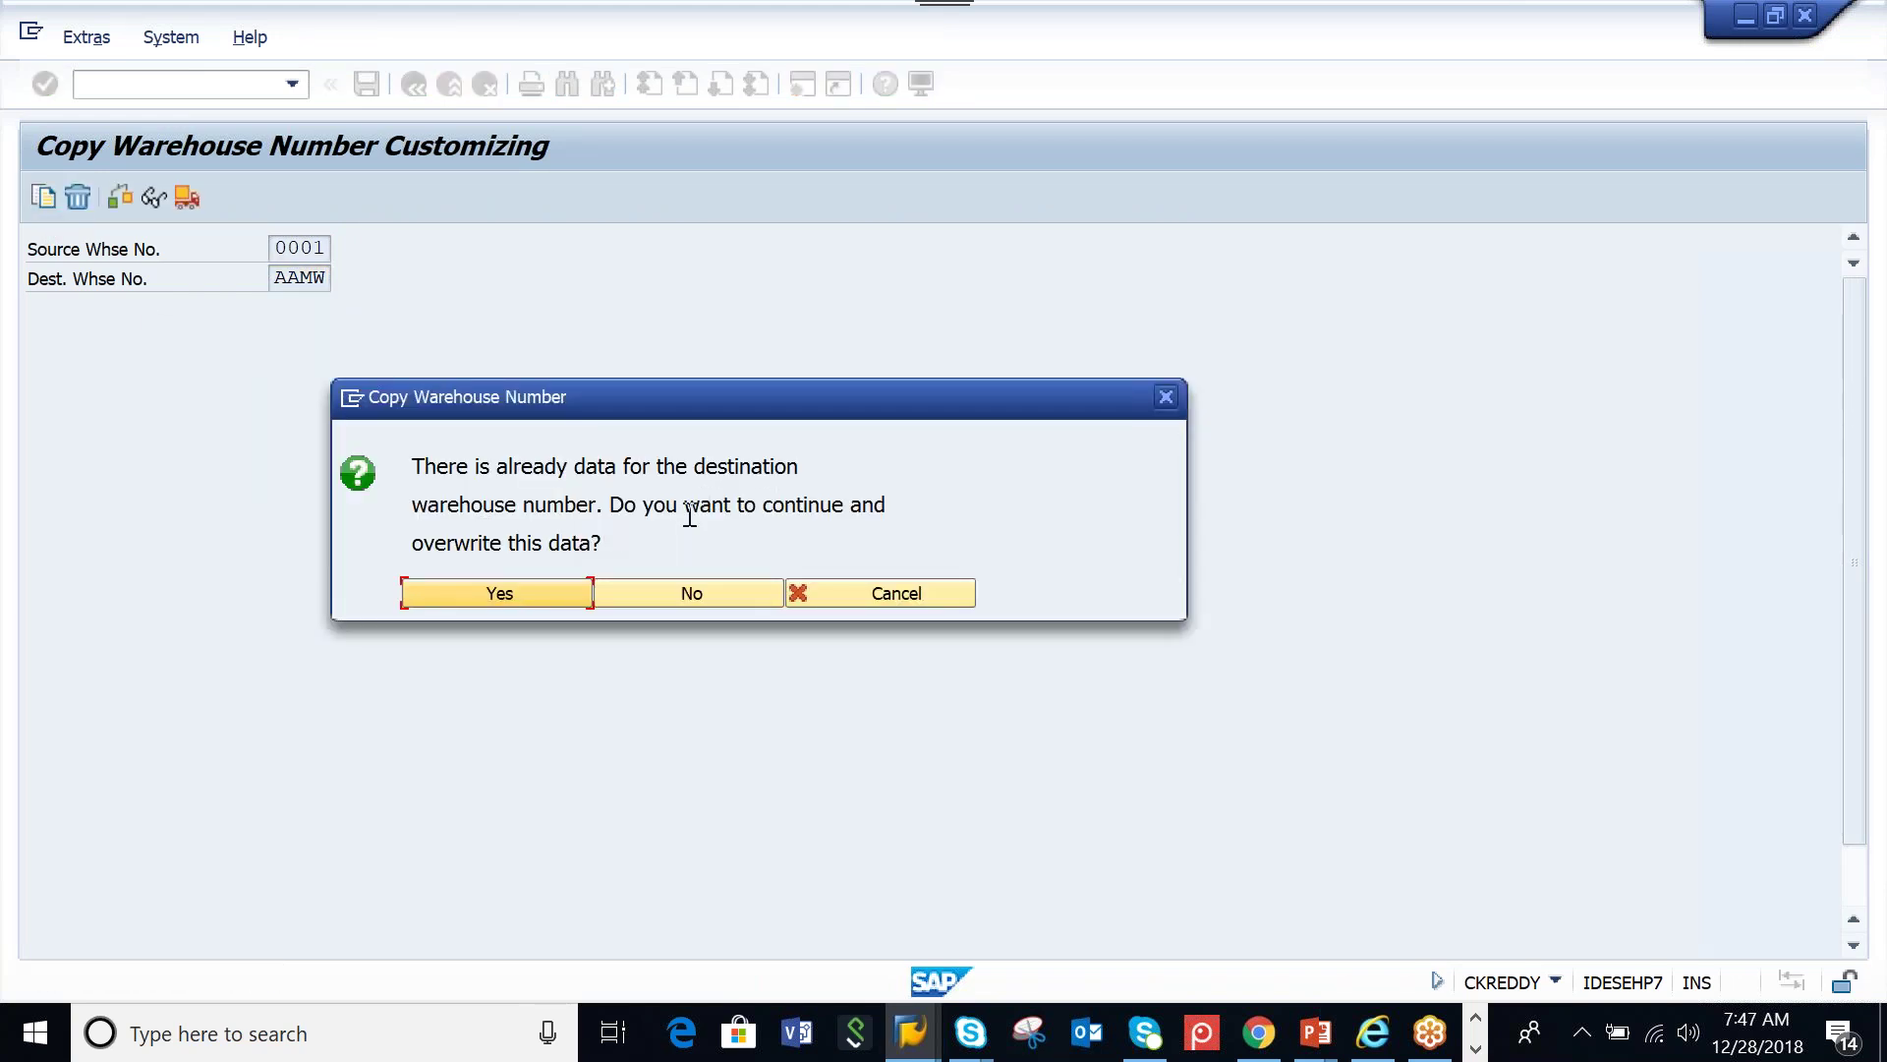
left_click(486, 594)
left_click(668, 472)
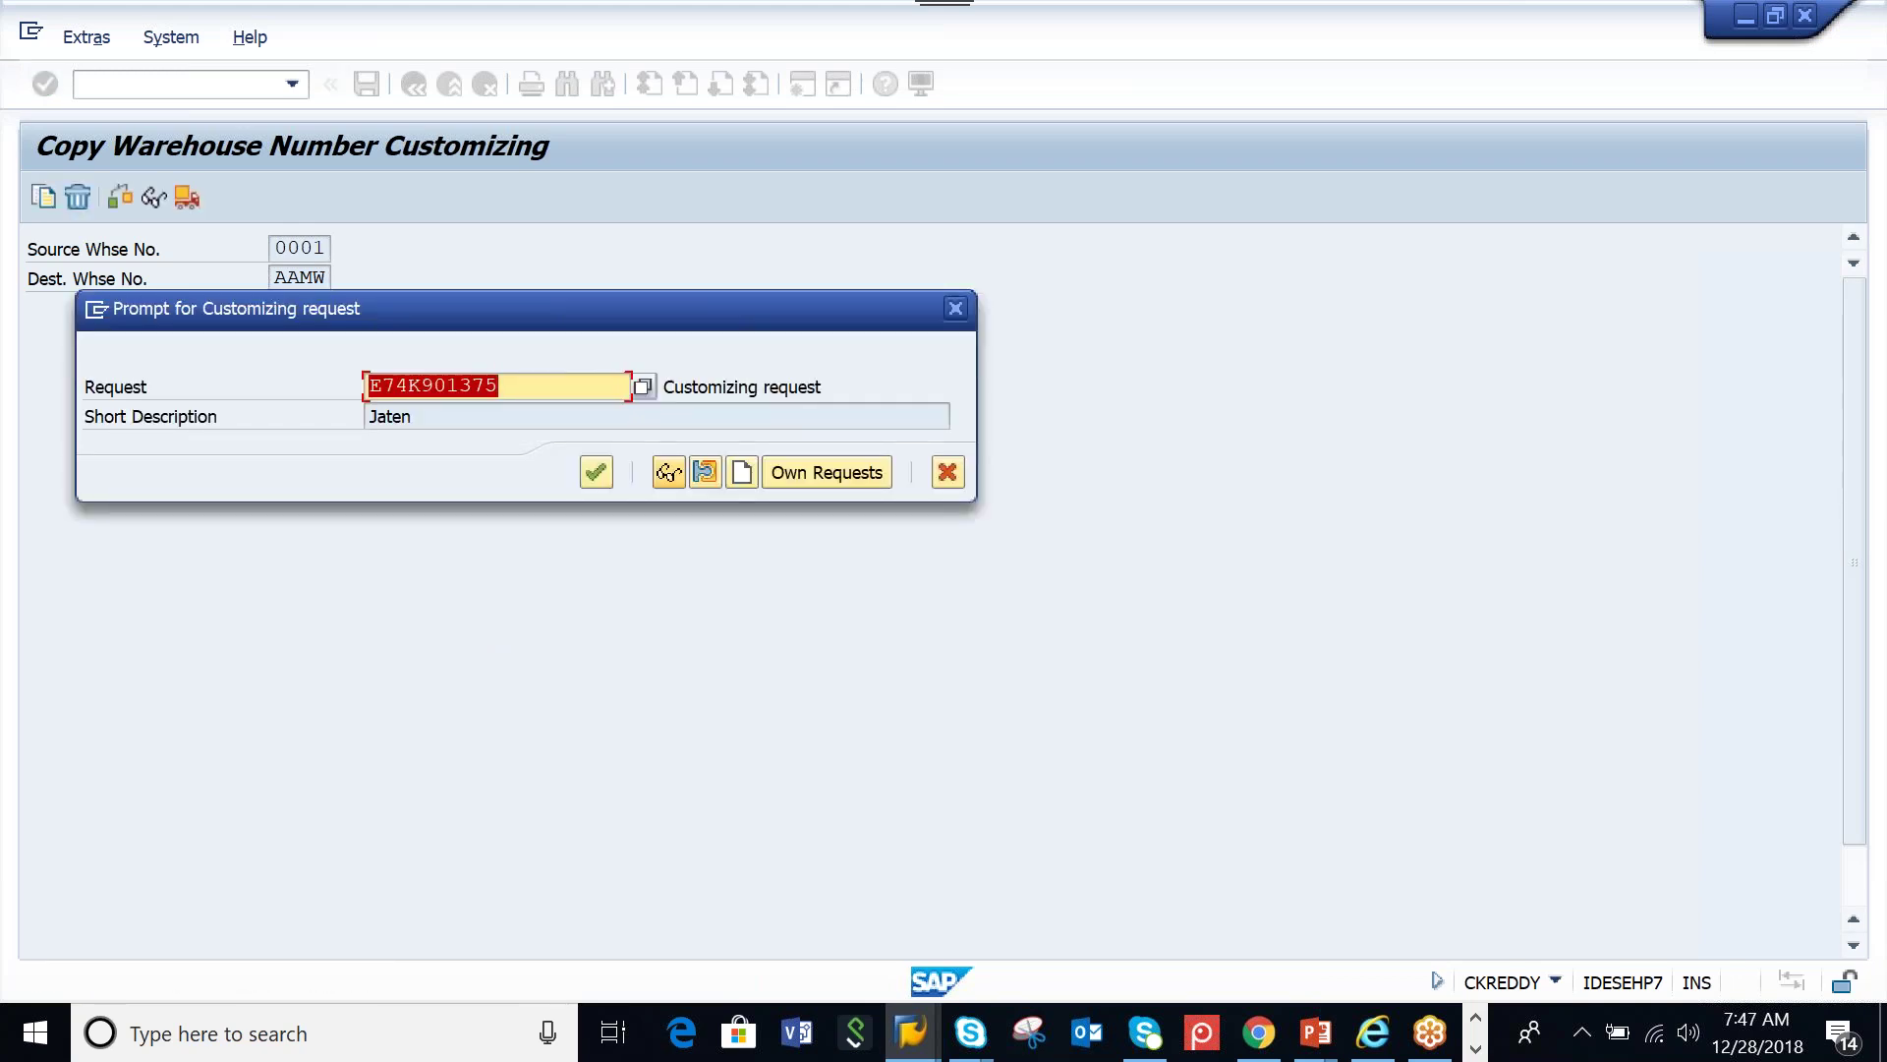
left_click(601, 472)
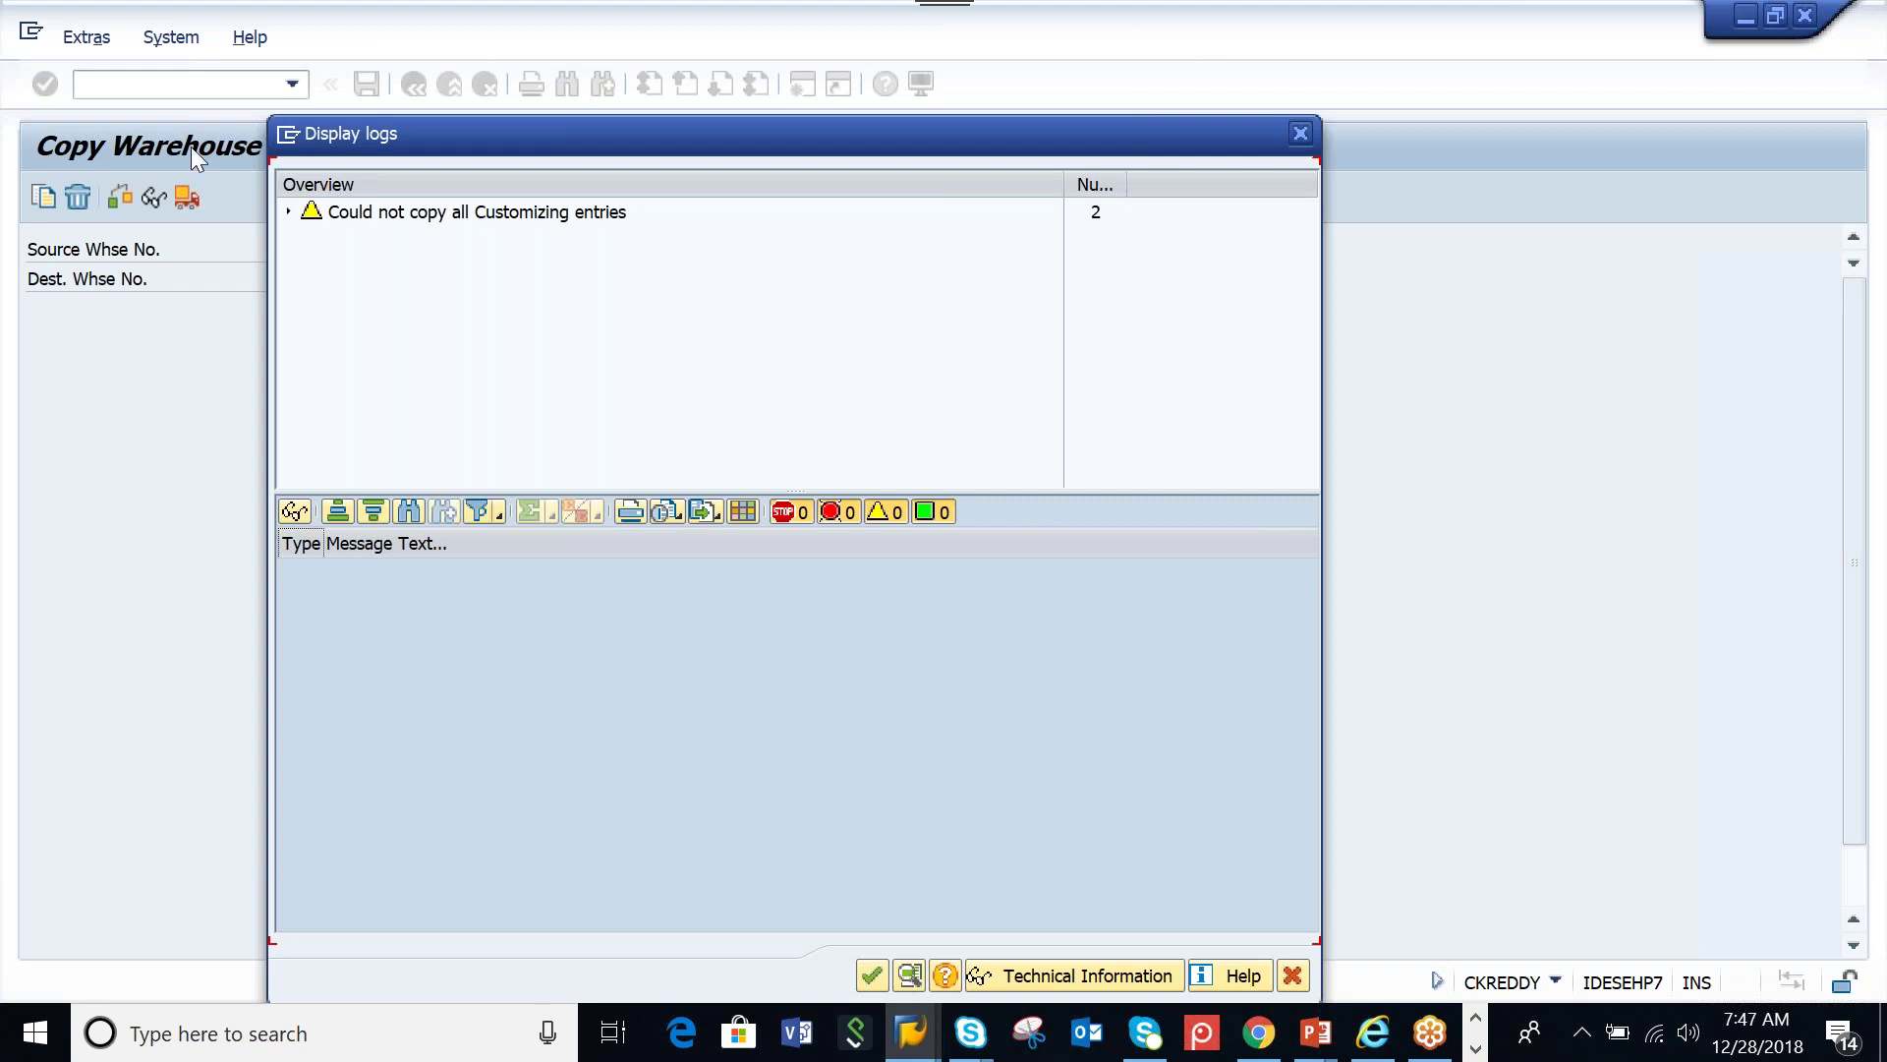
Inspect the uncopied table /SCWM/PICUST_ARE in the copy log, close it, and return to the IMG
left_click(288, 212)
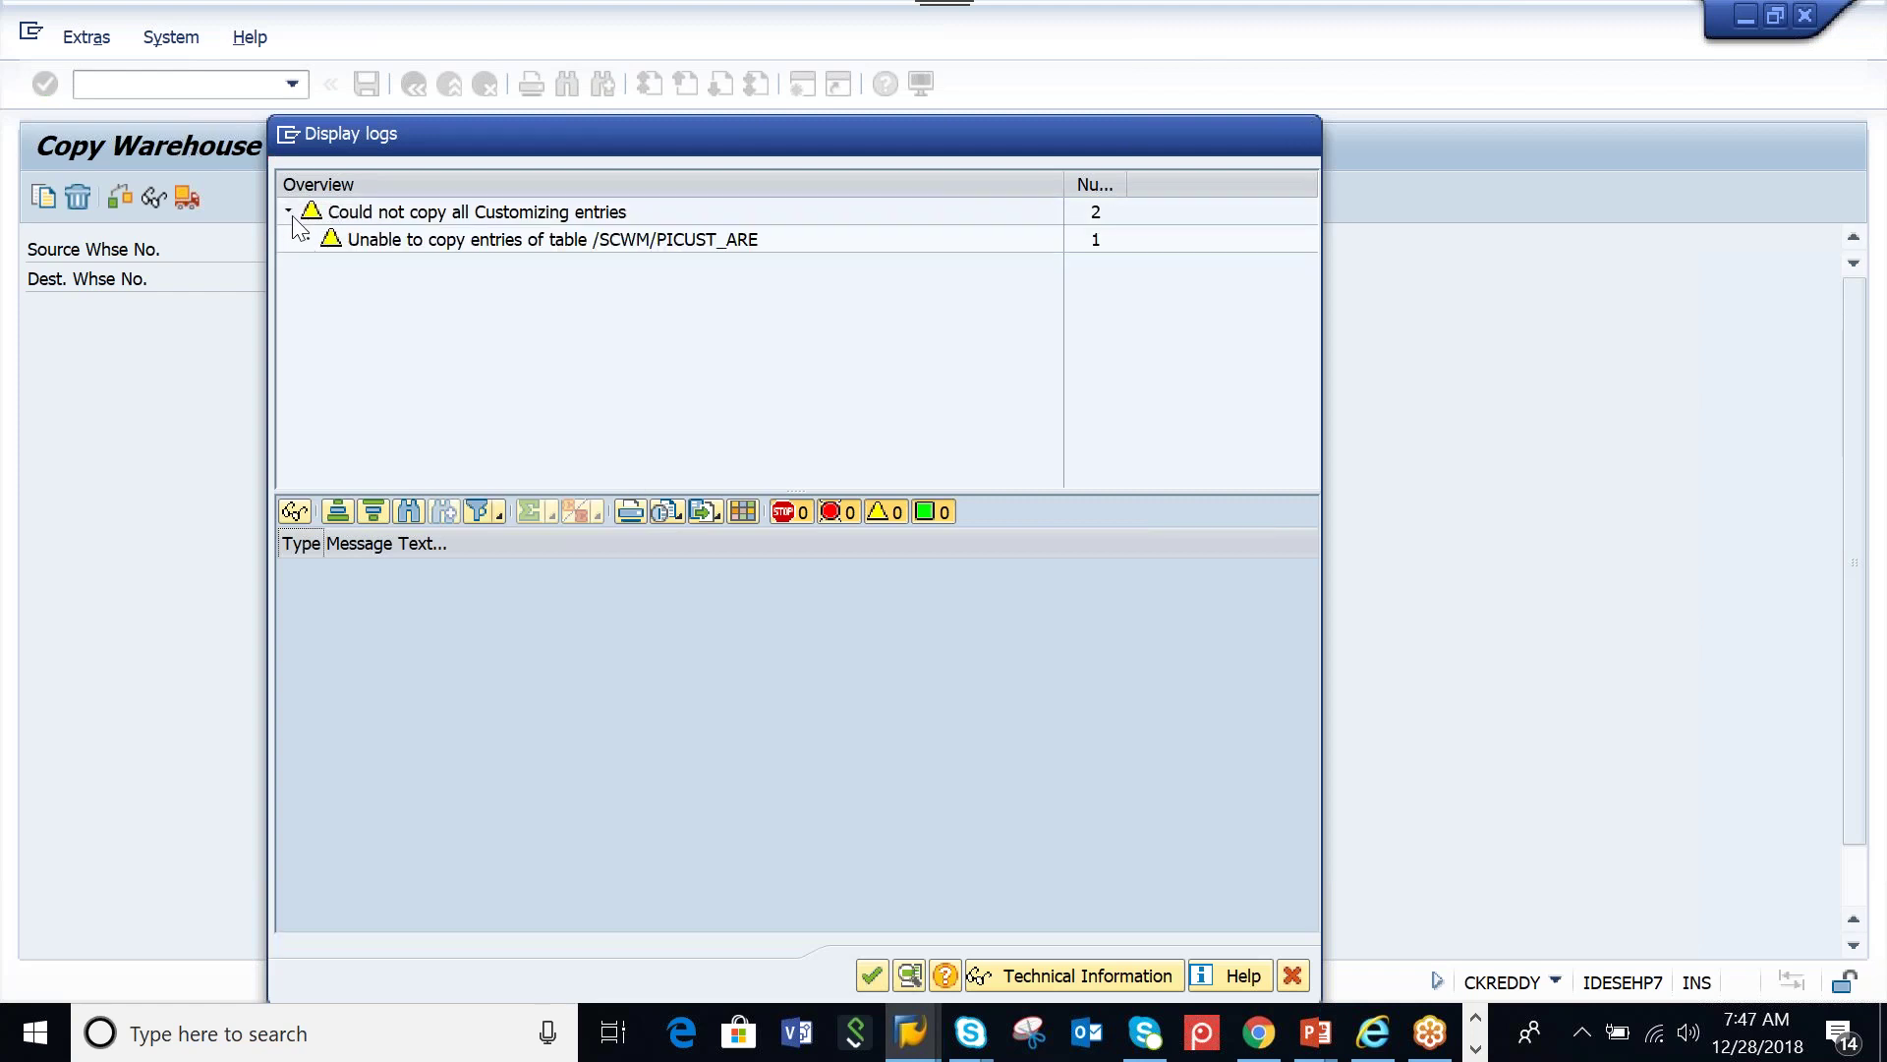
left_click(622, 246)
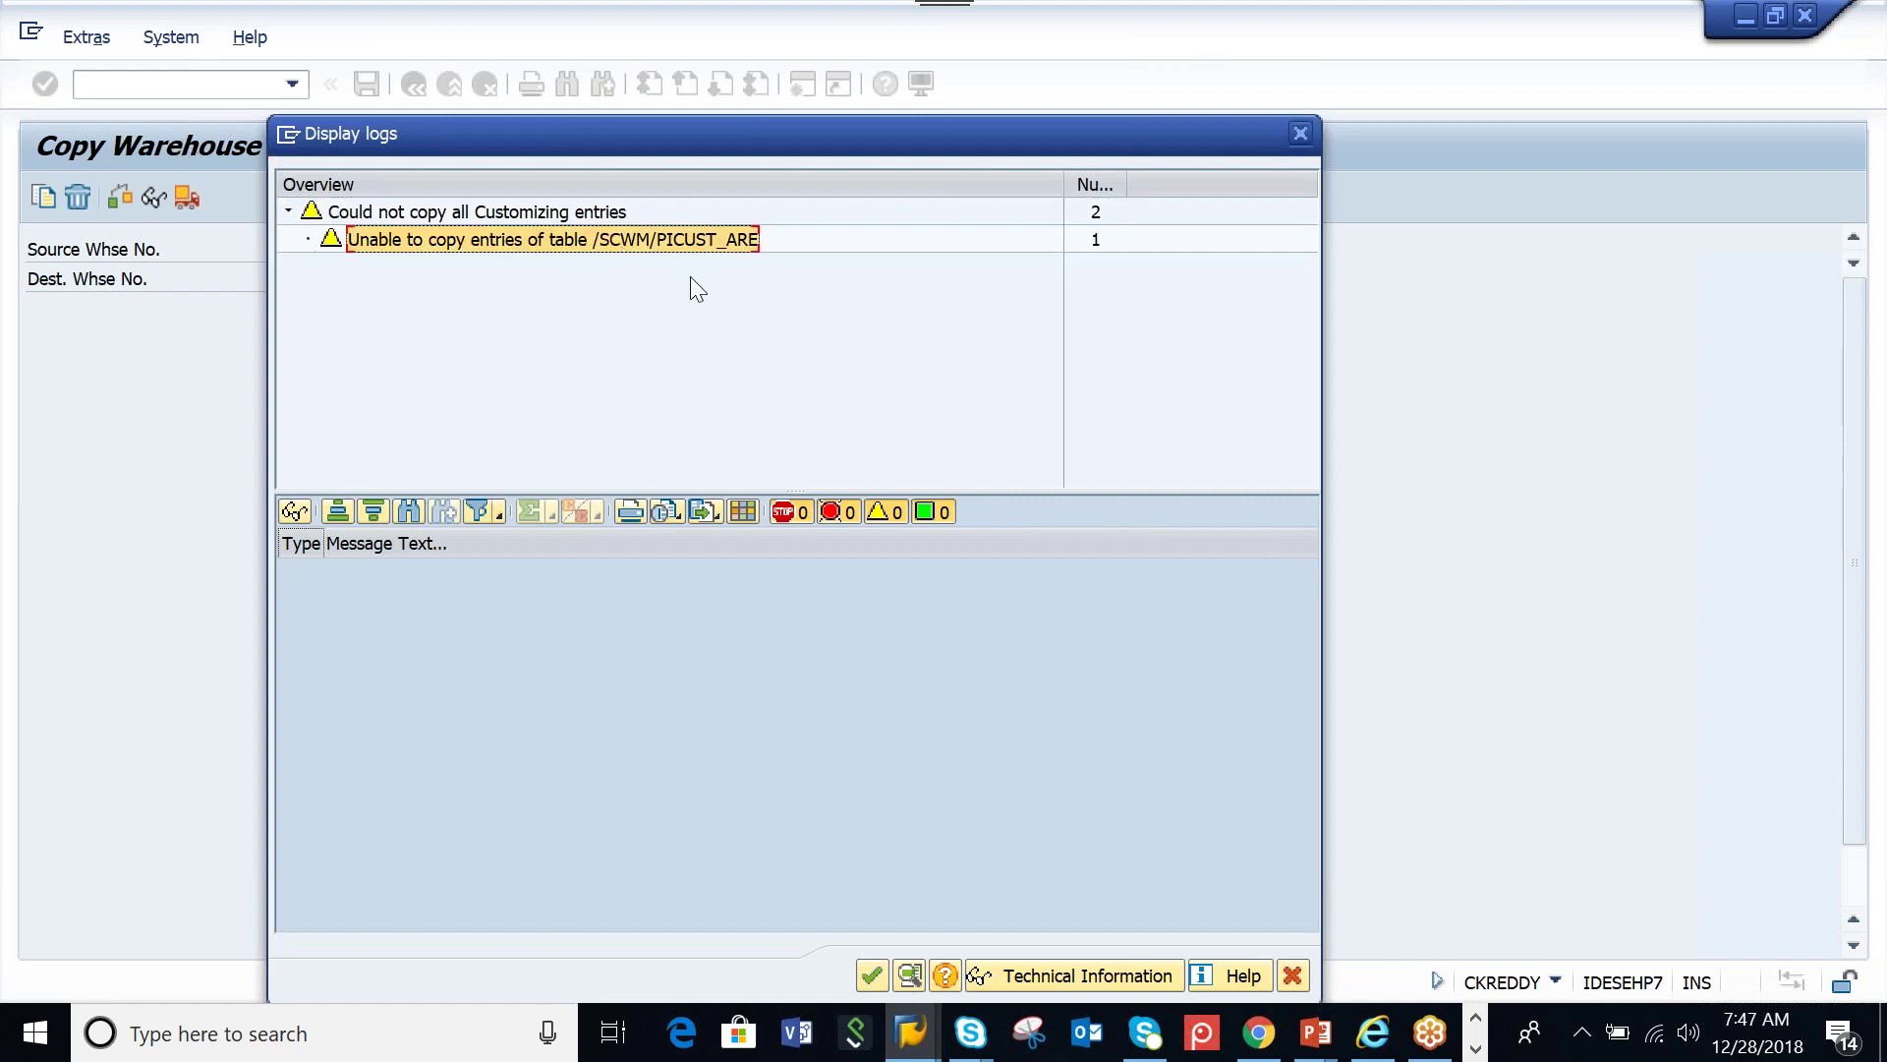
left_click(873, 975)
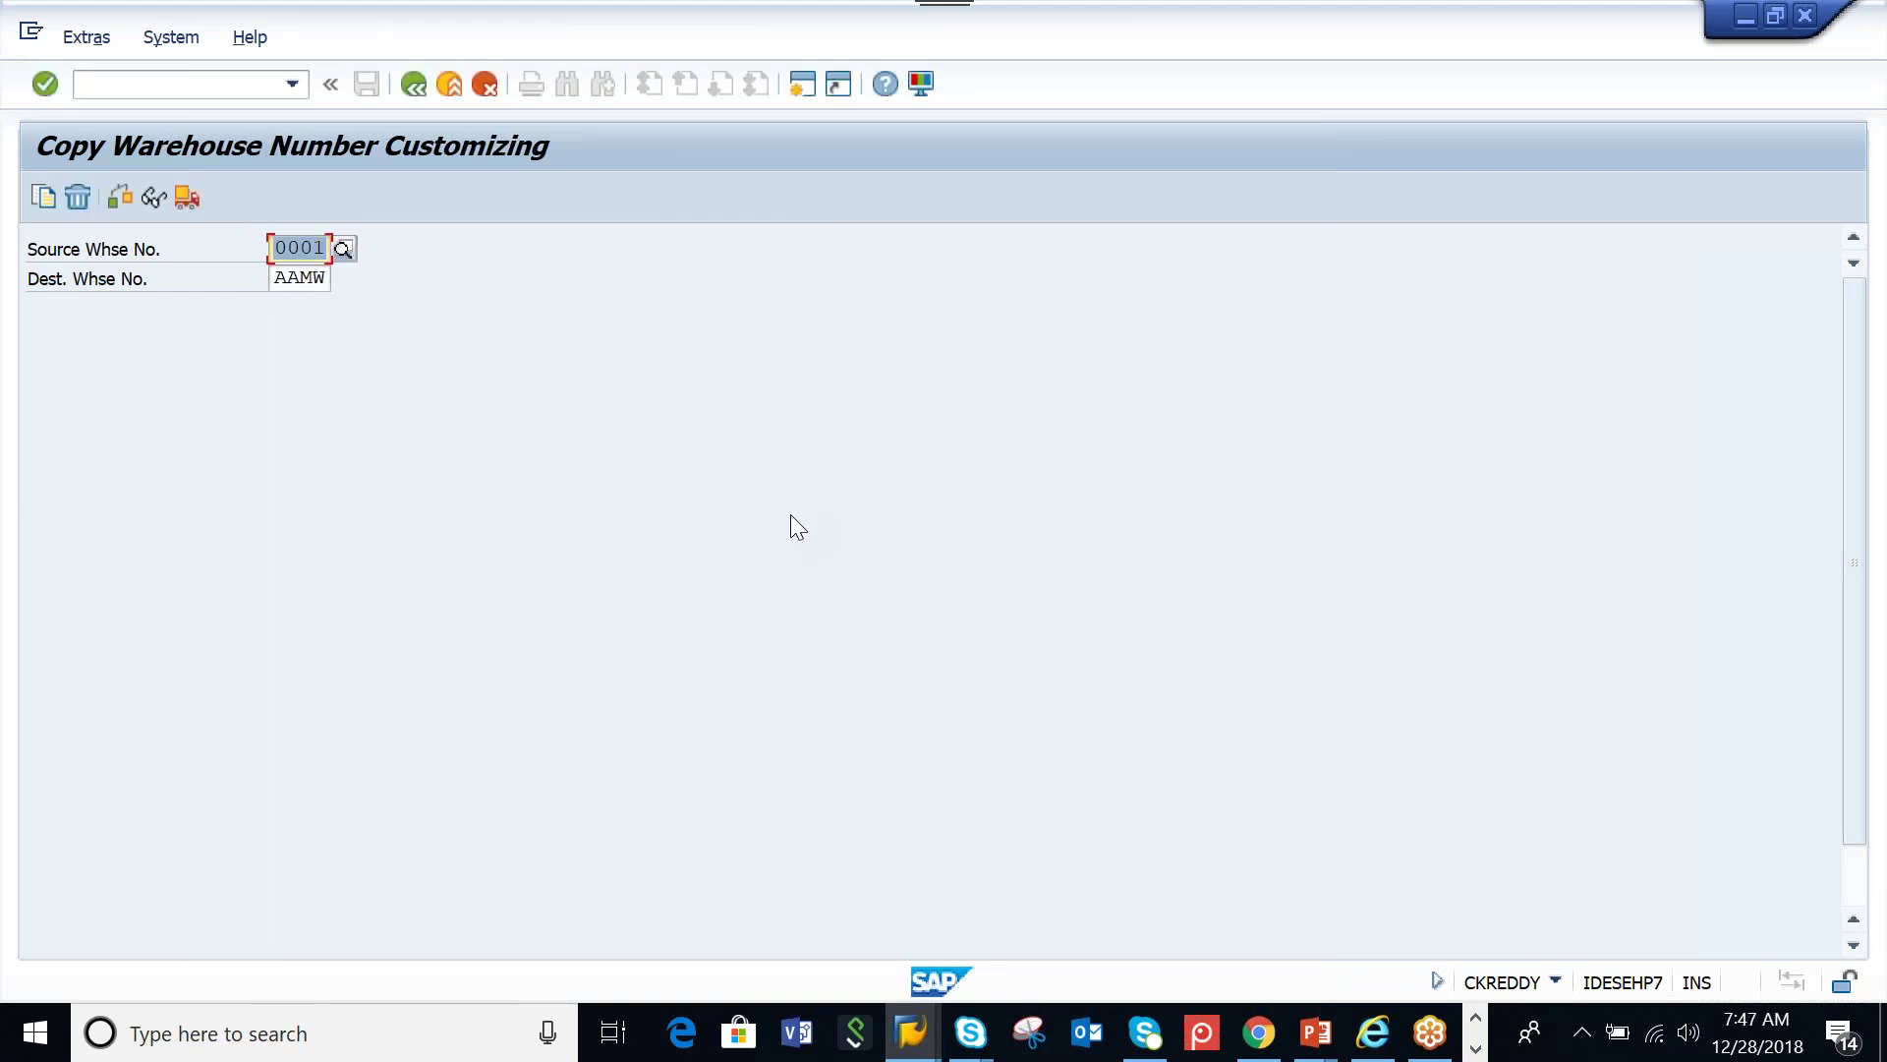
left_click(414, 87)
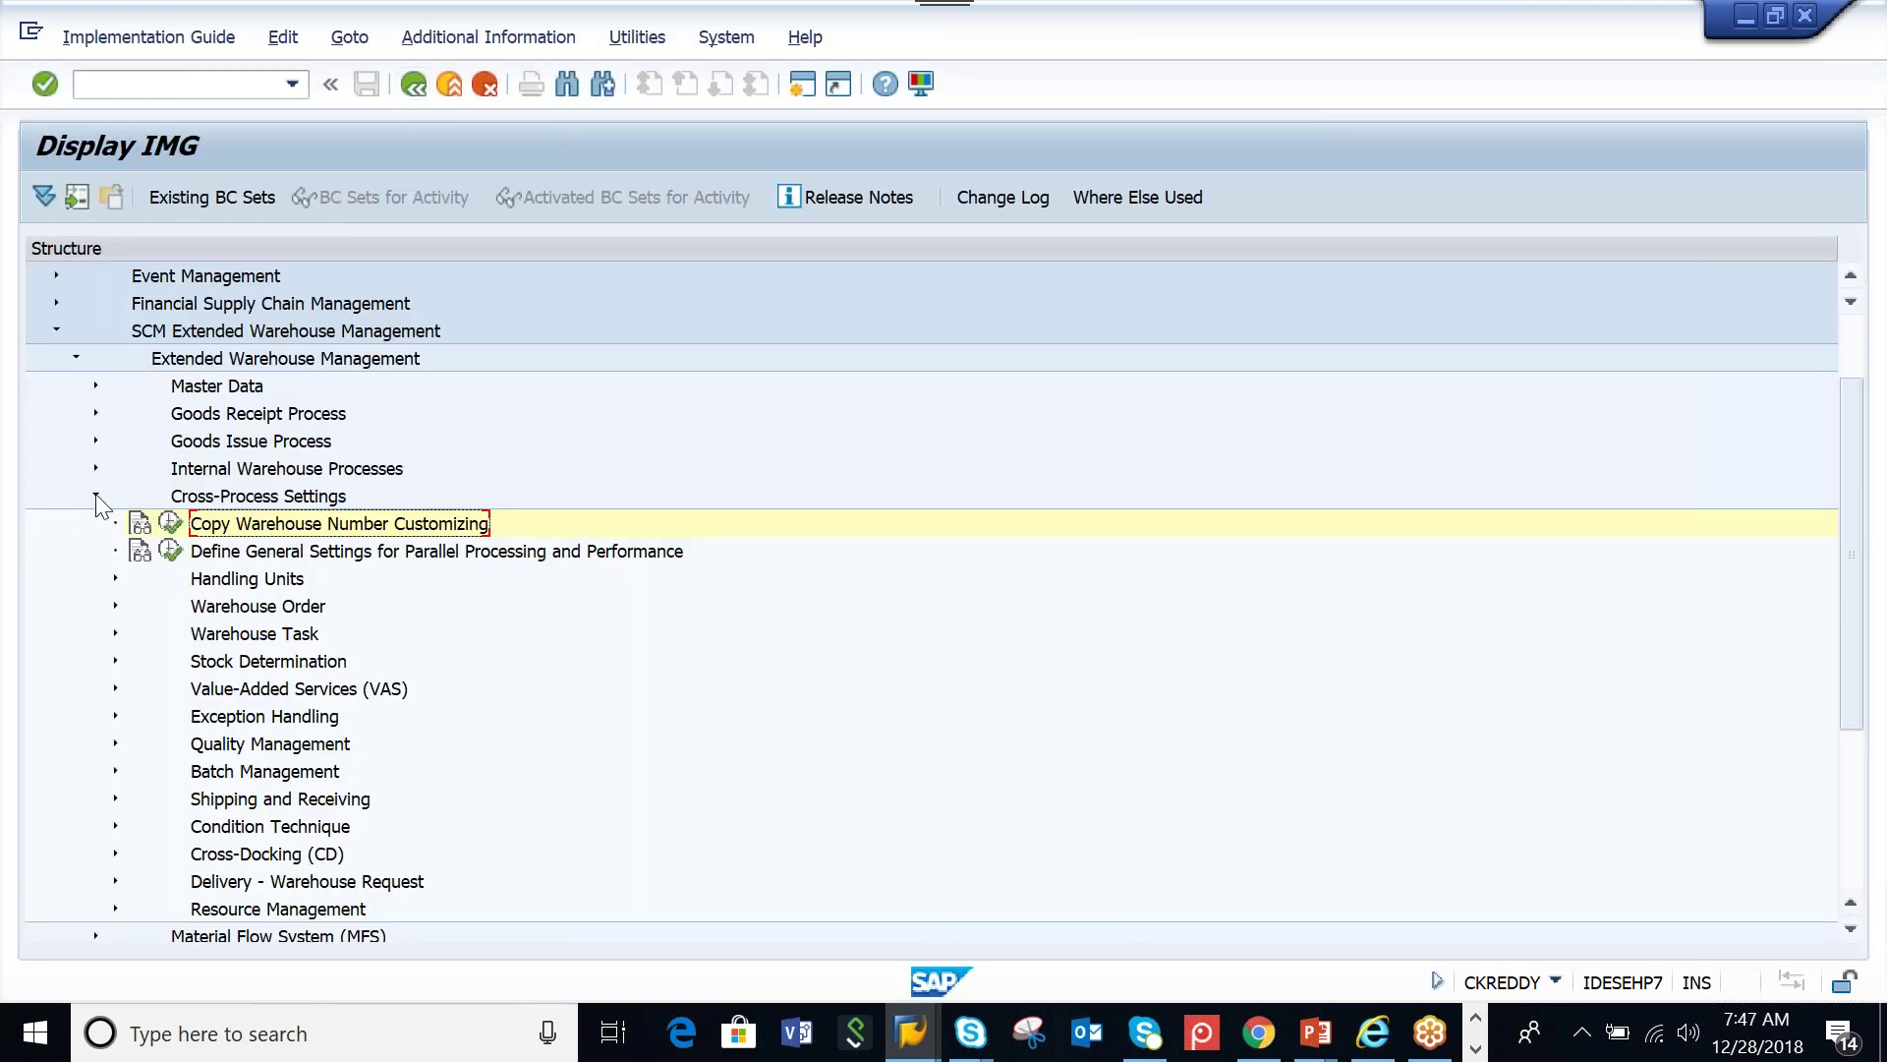
left_click(96, 495)
Filter Define Storage Type by Warehouse Number AAMW, showing 47 copied storage types
left_click(246, 499)
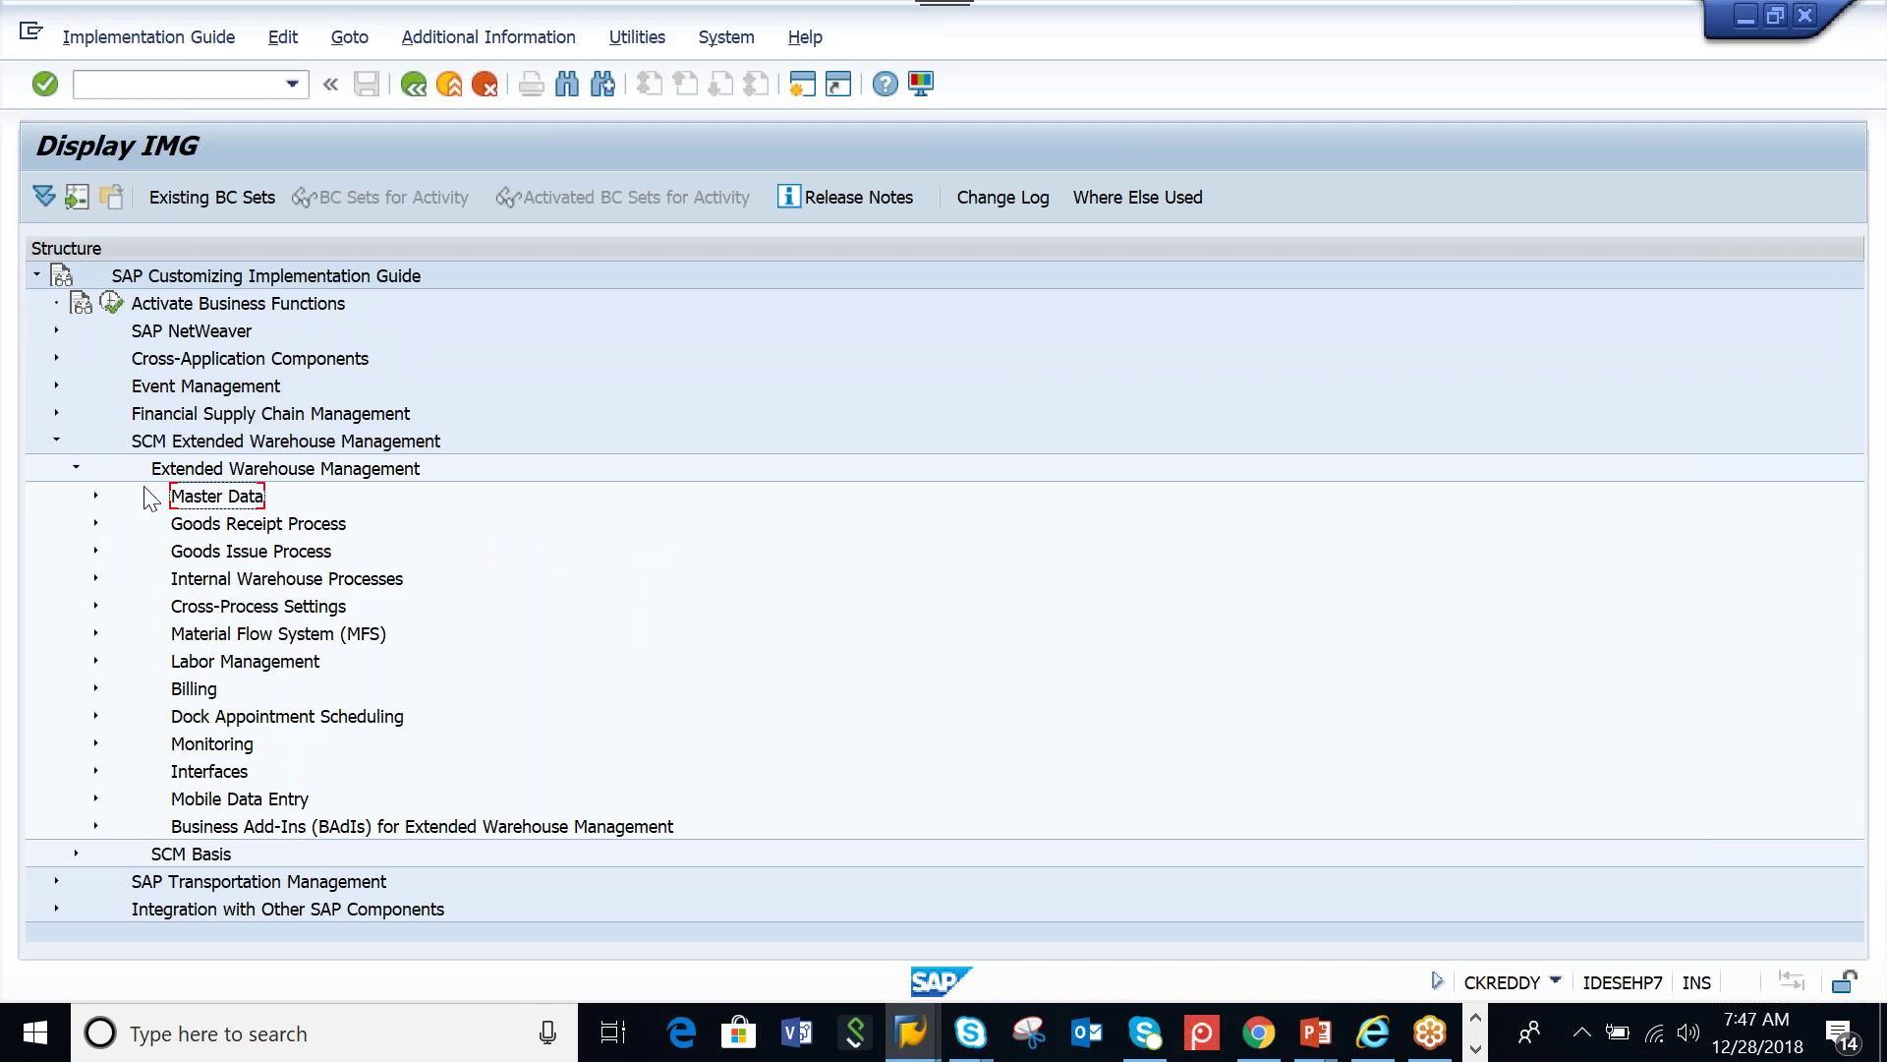
left_click(95, 497)
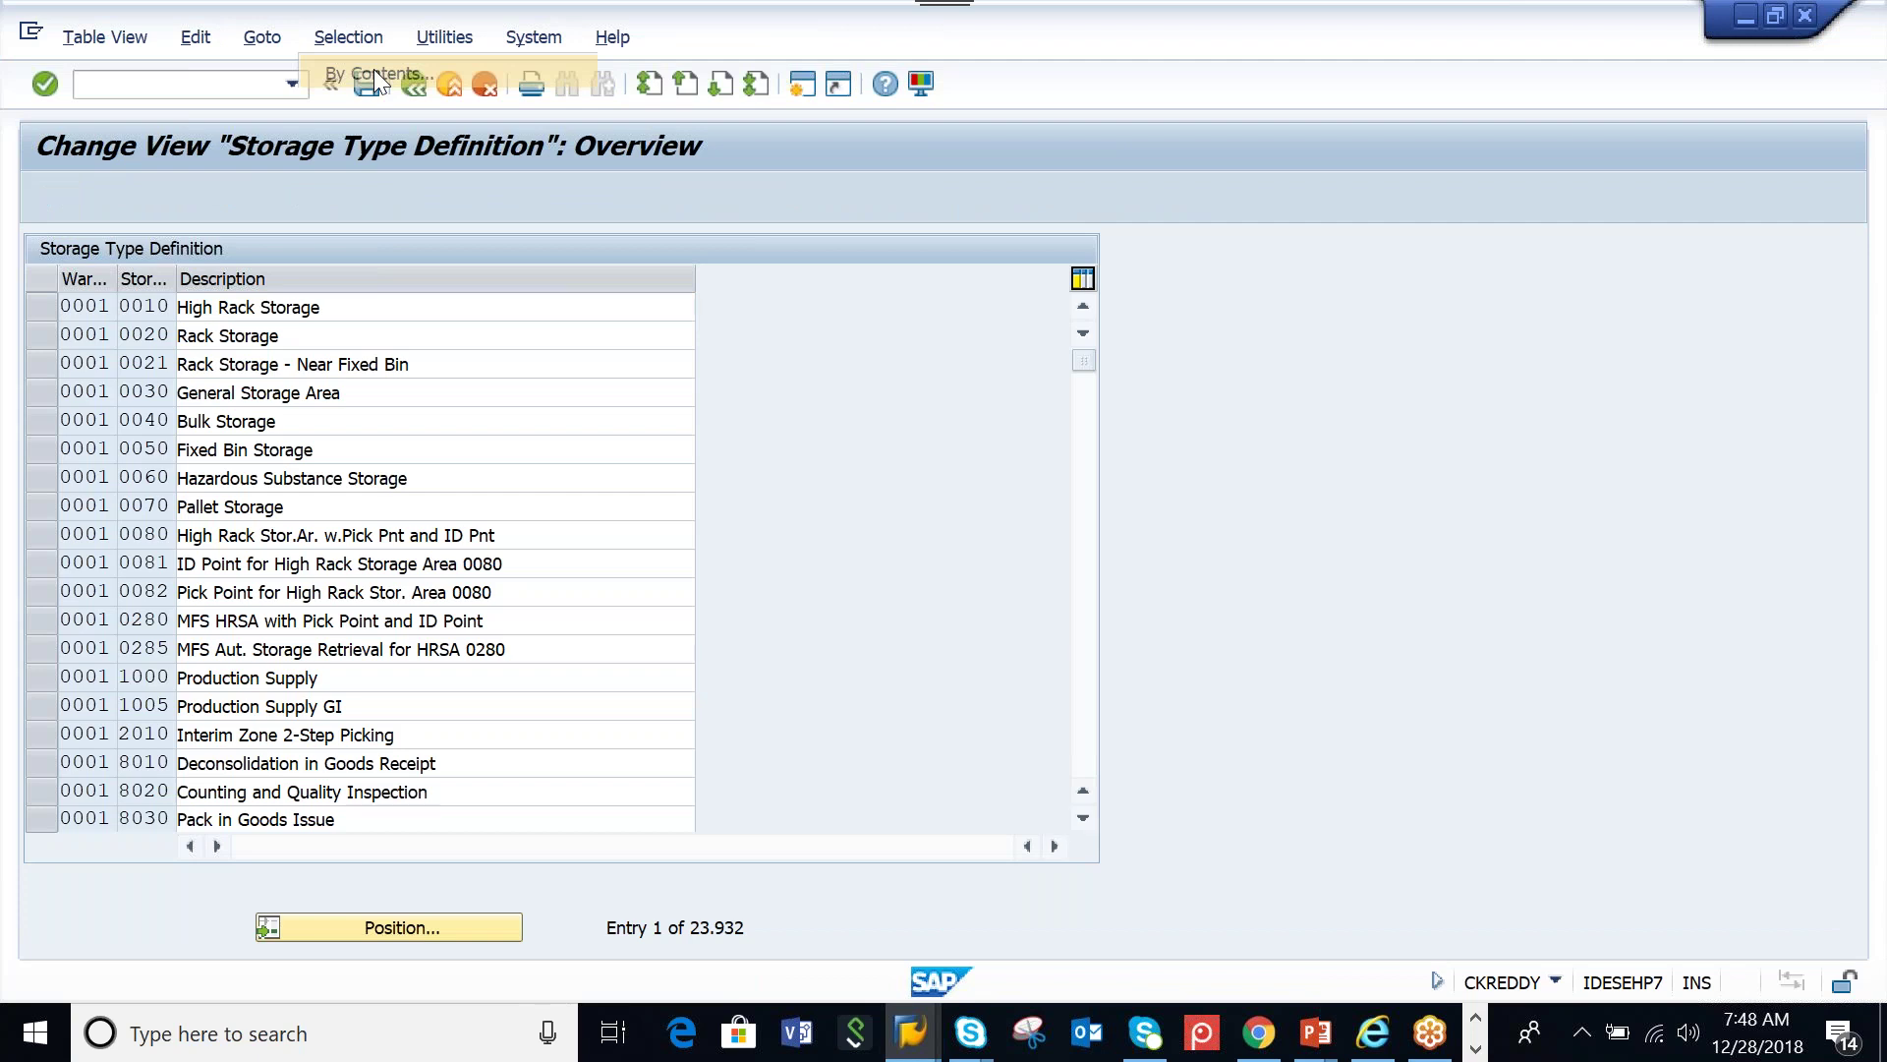
left_click(372, 76)
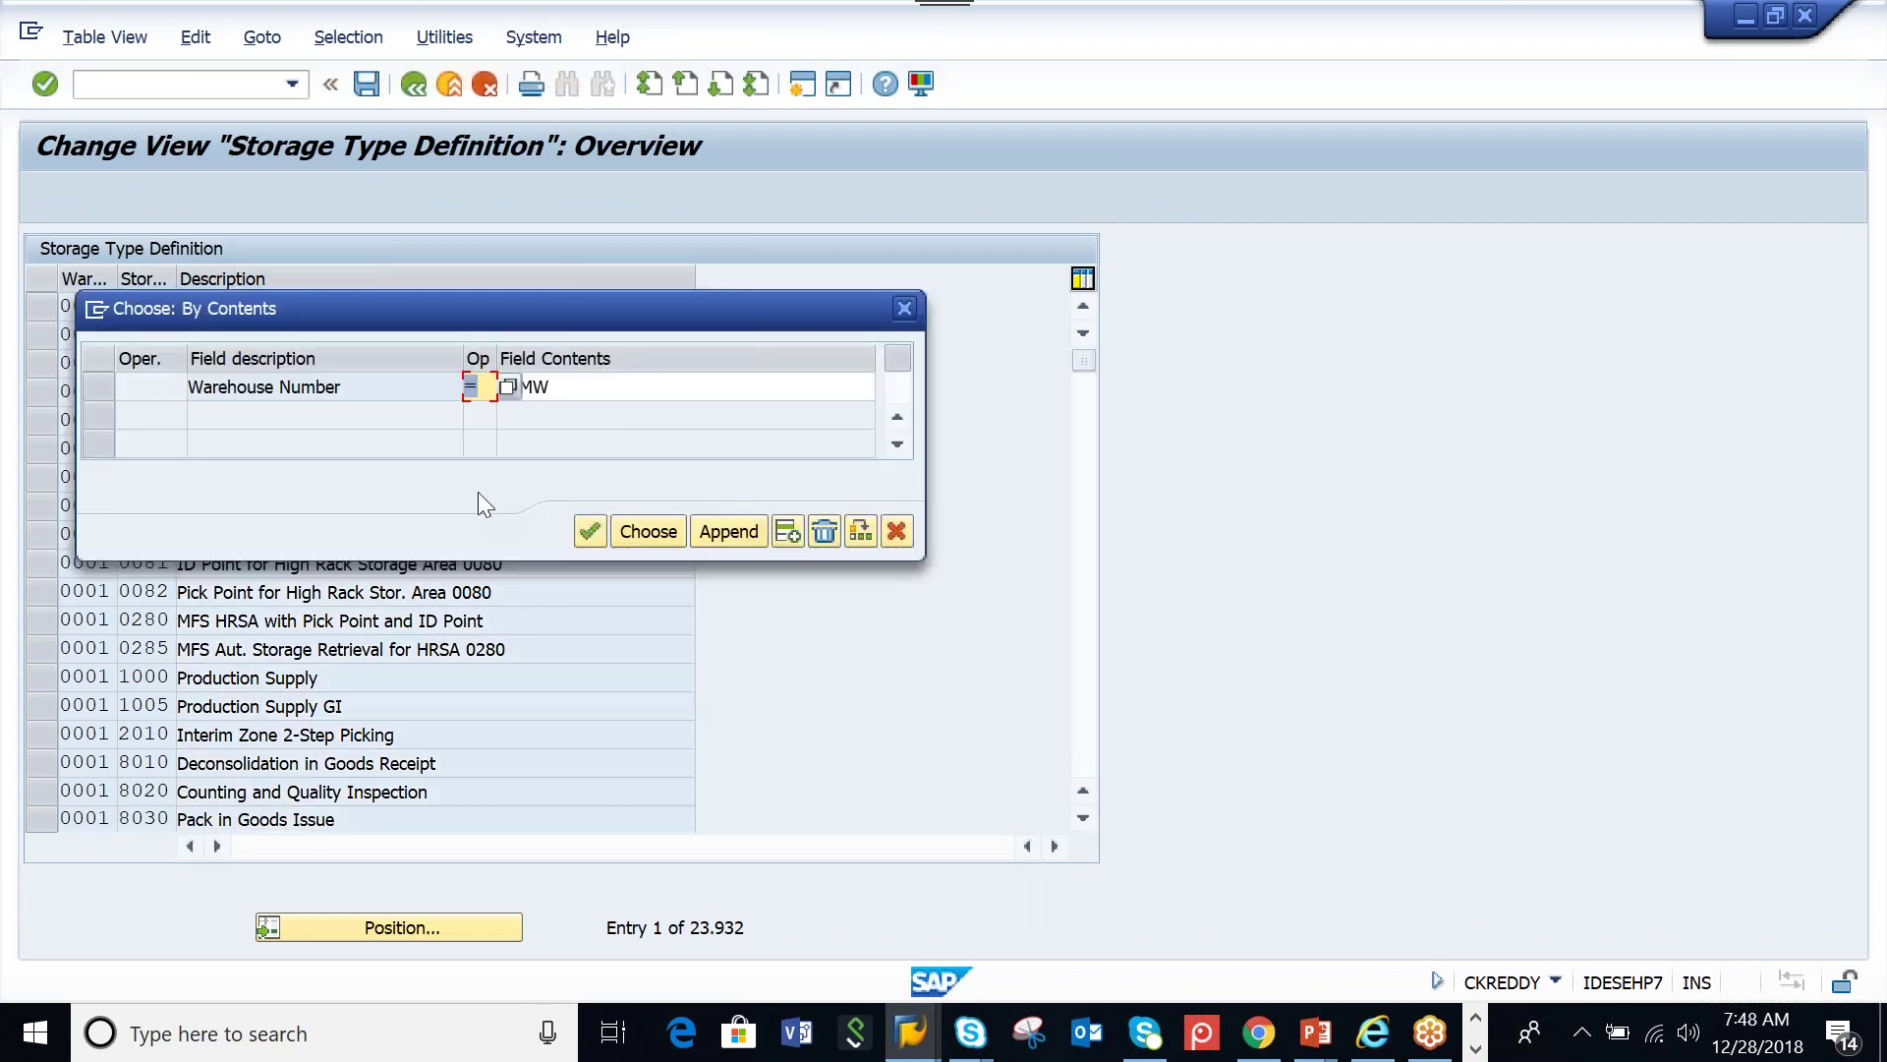
left_click(648, 532)
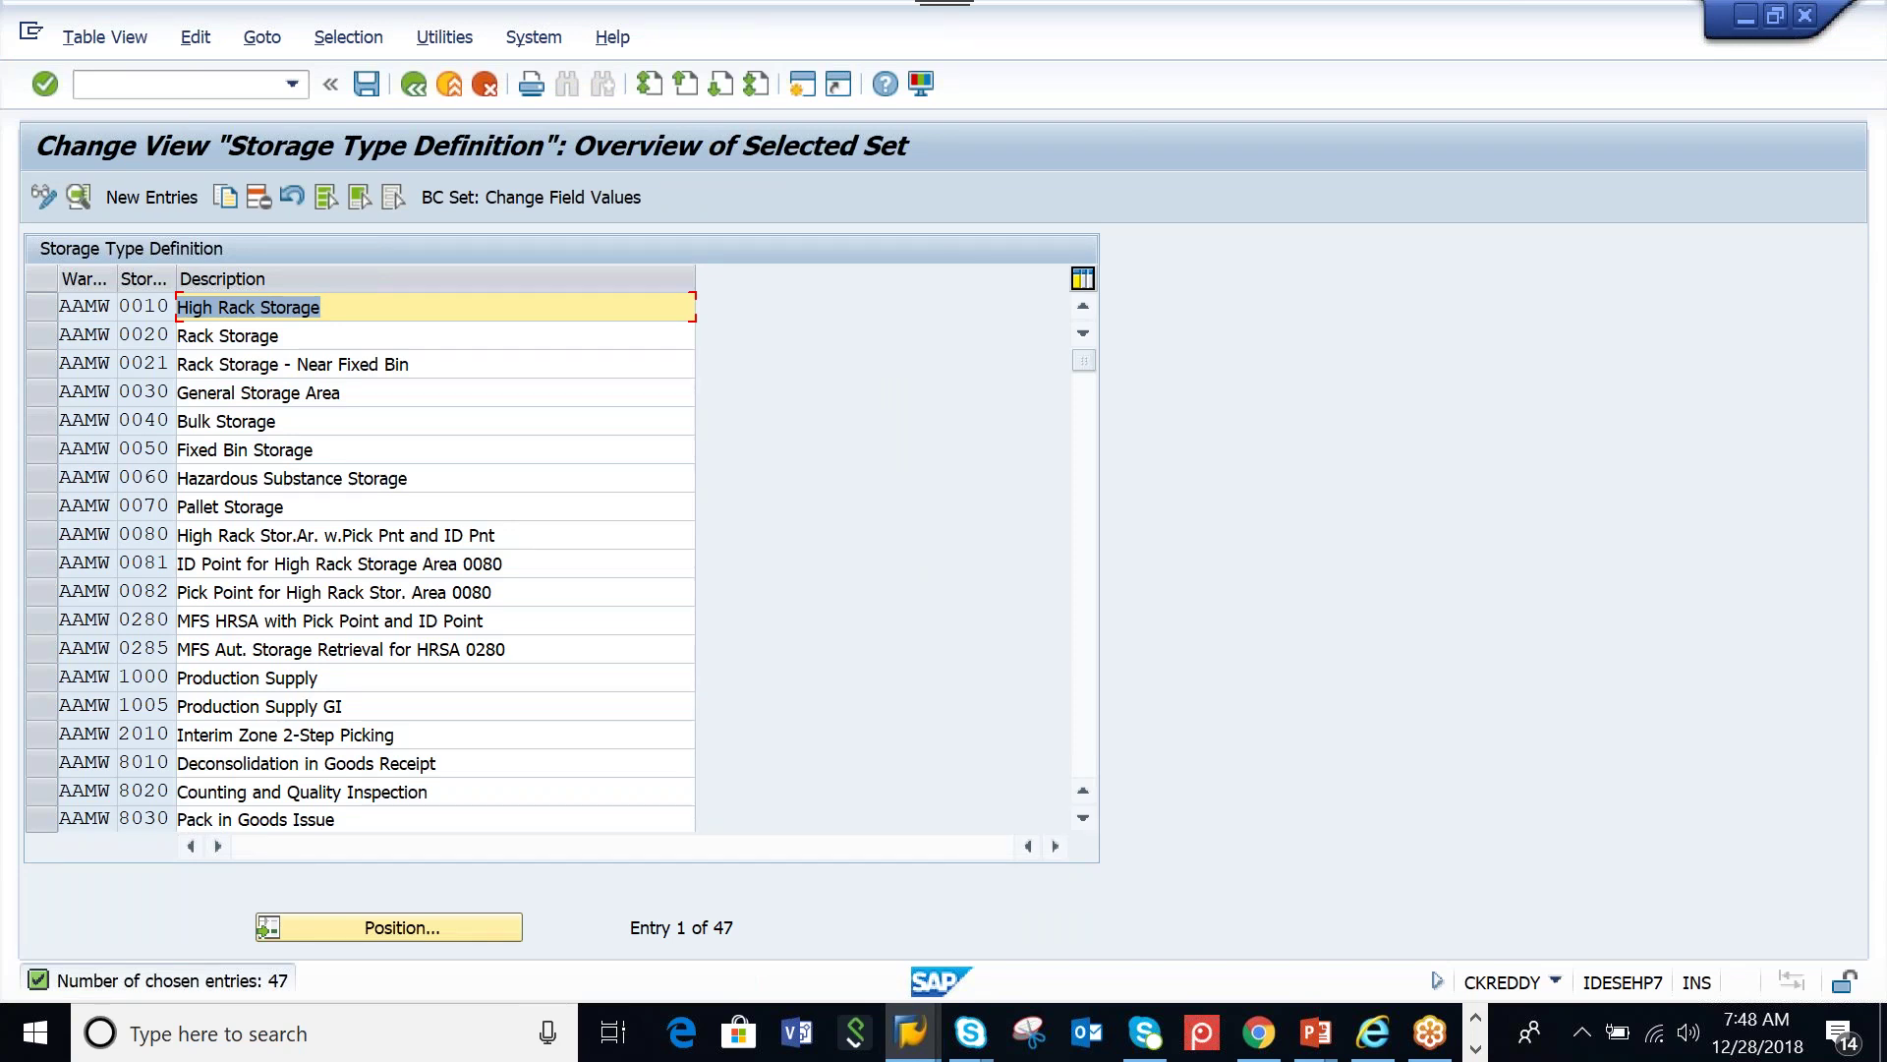
left_click(414, 93)
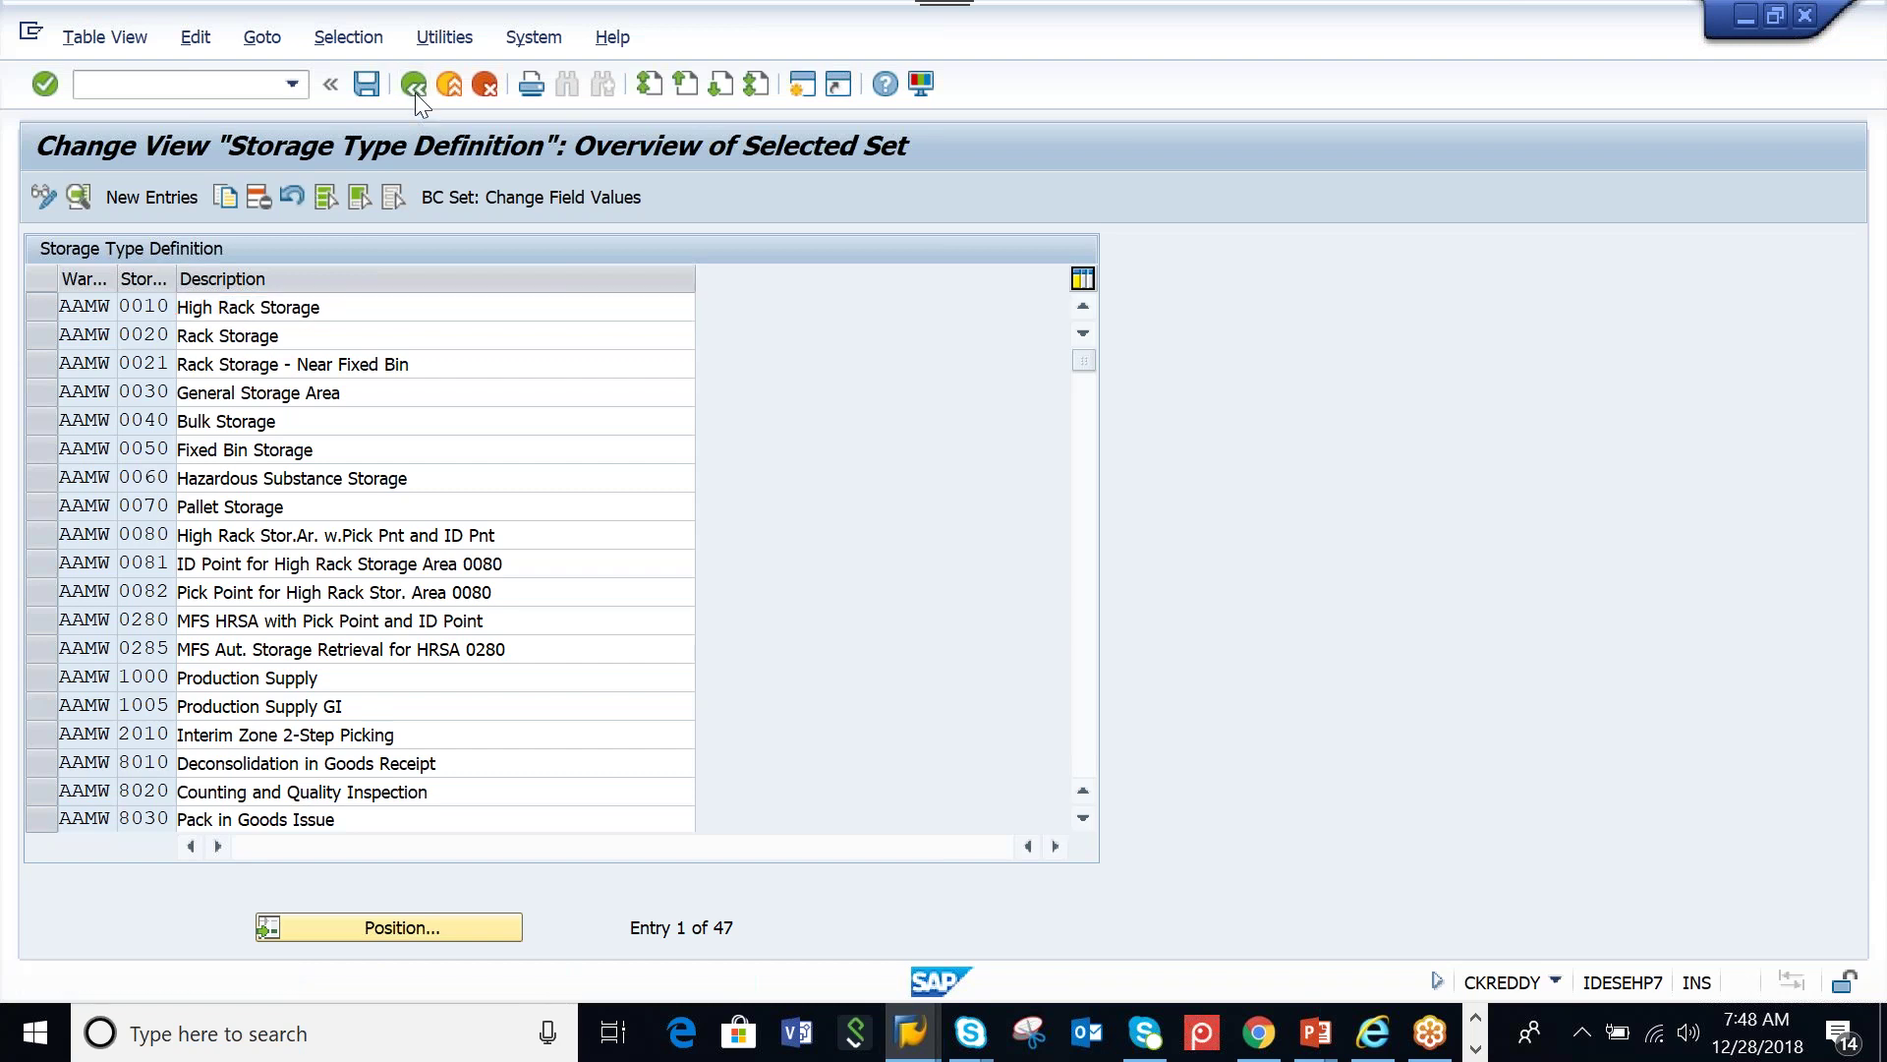
left_click(415, 93)
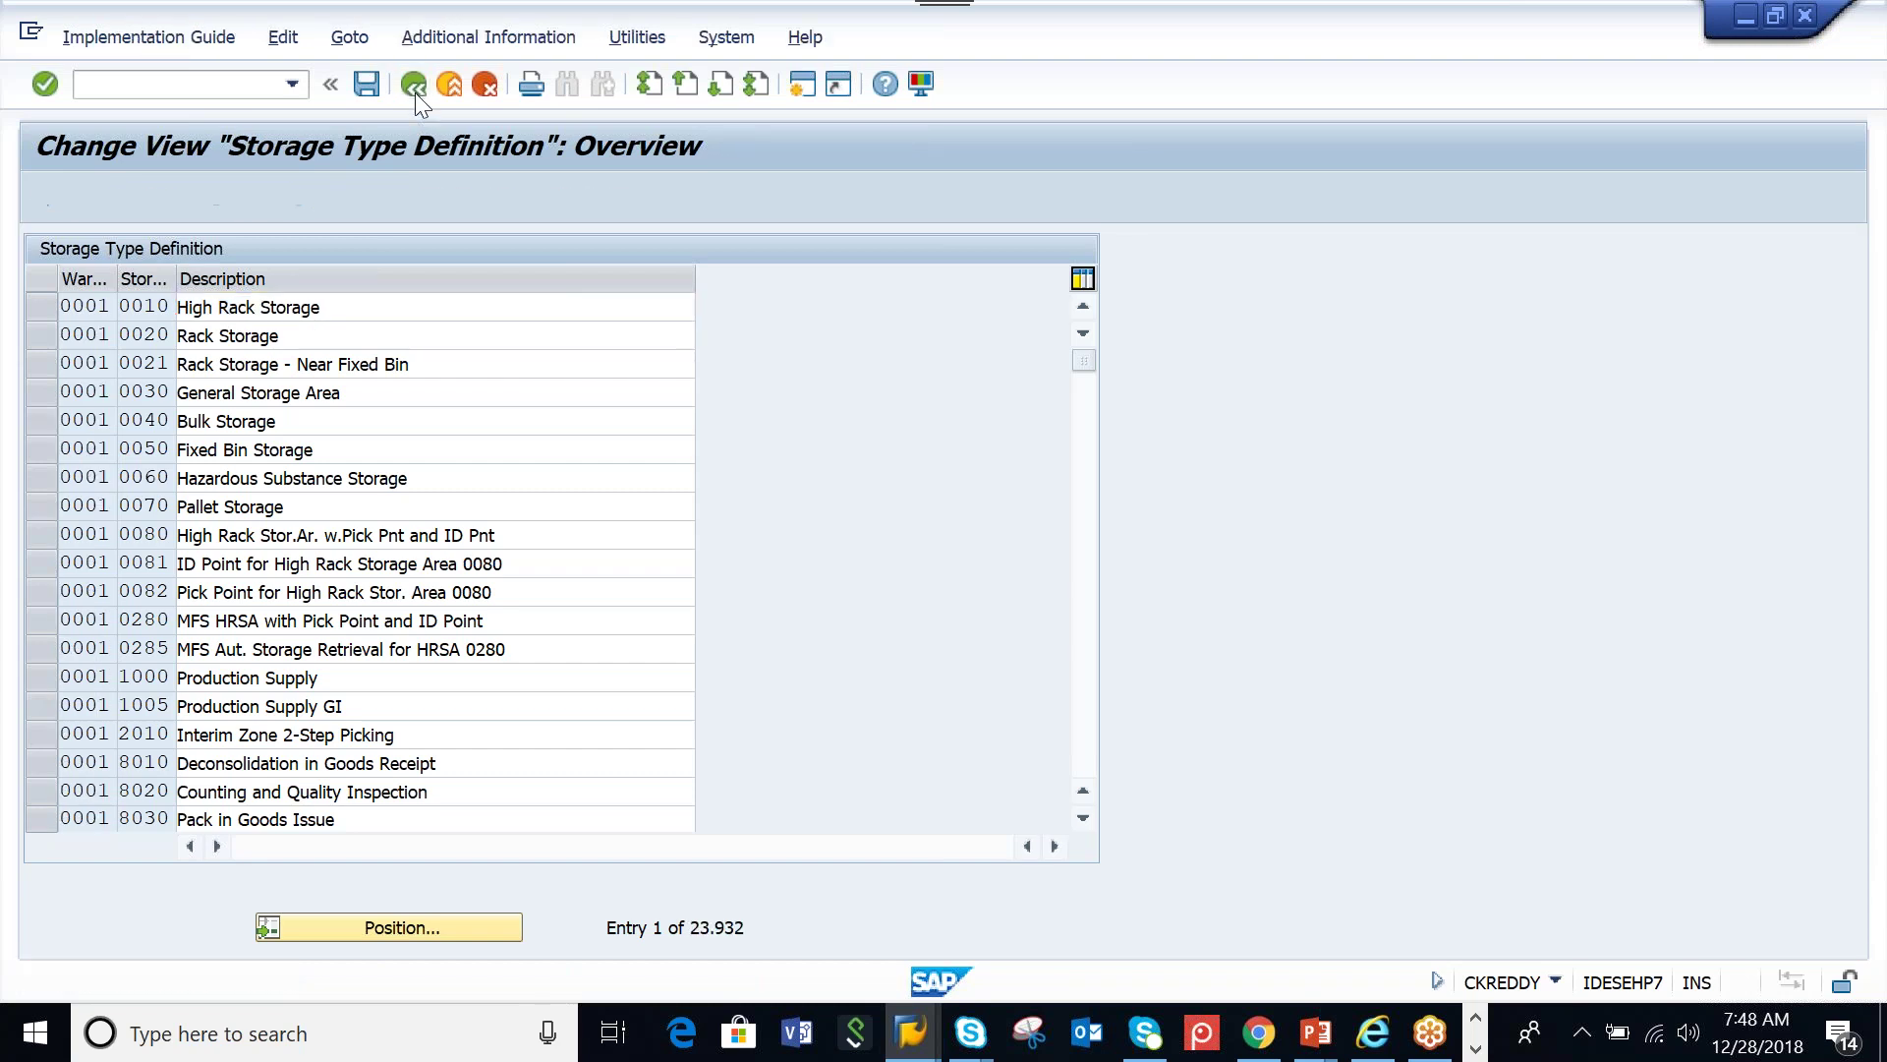
Open the warehouse number definitions and display warehouse AAMW's details (Central Warehouse)
left_click(169, 414)
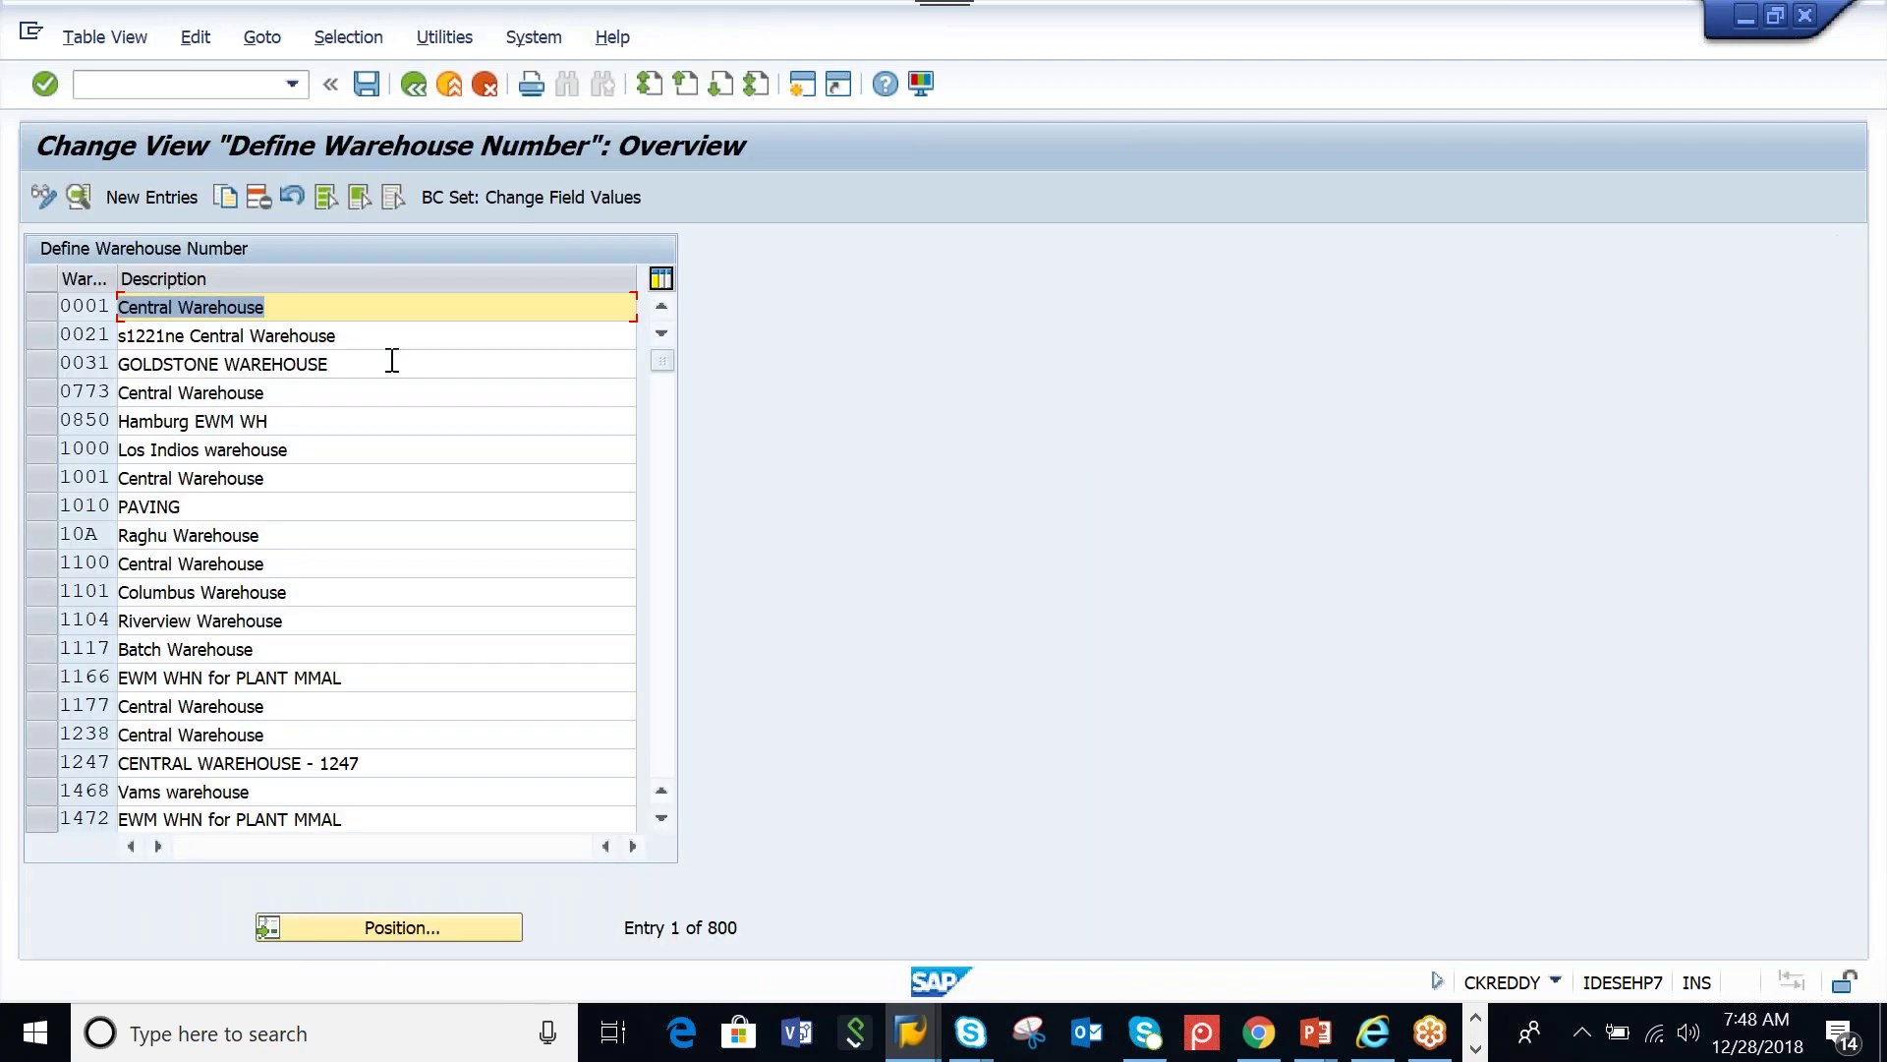
left_click(374, 932)
key("alt")
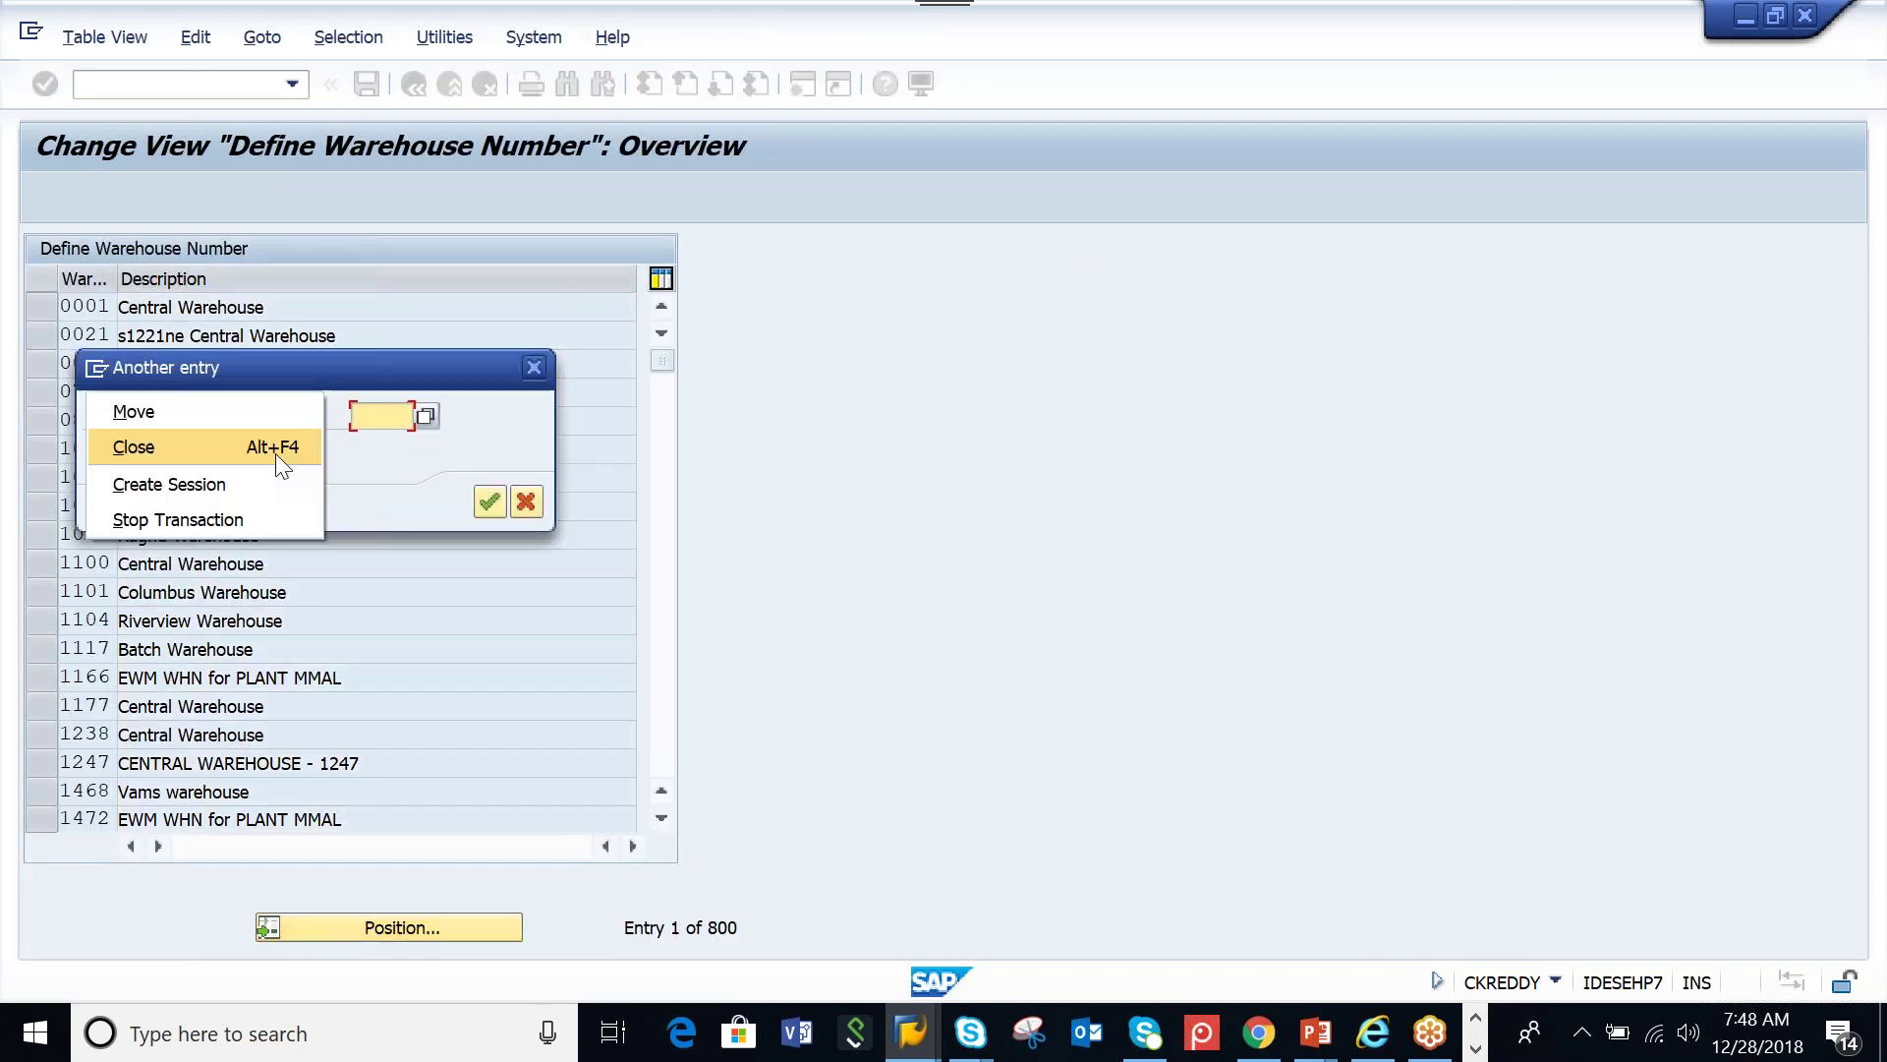
left_click(387, 425)
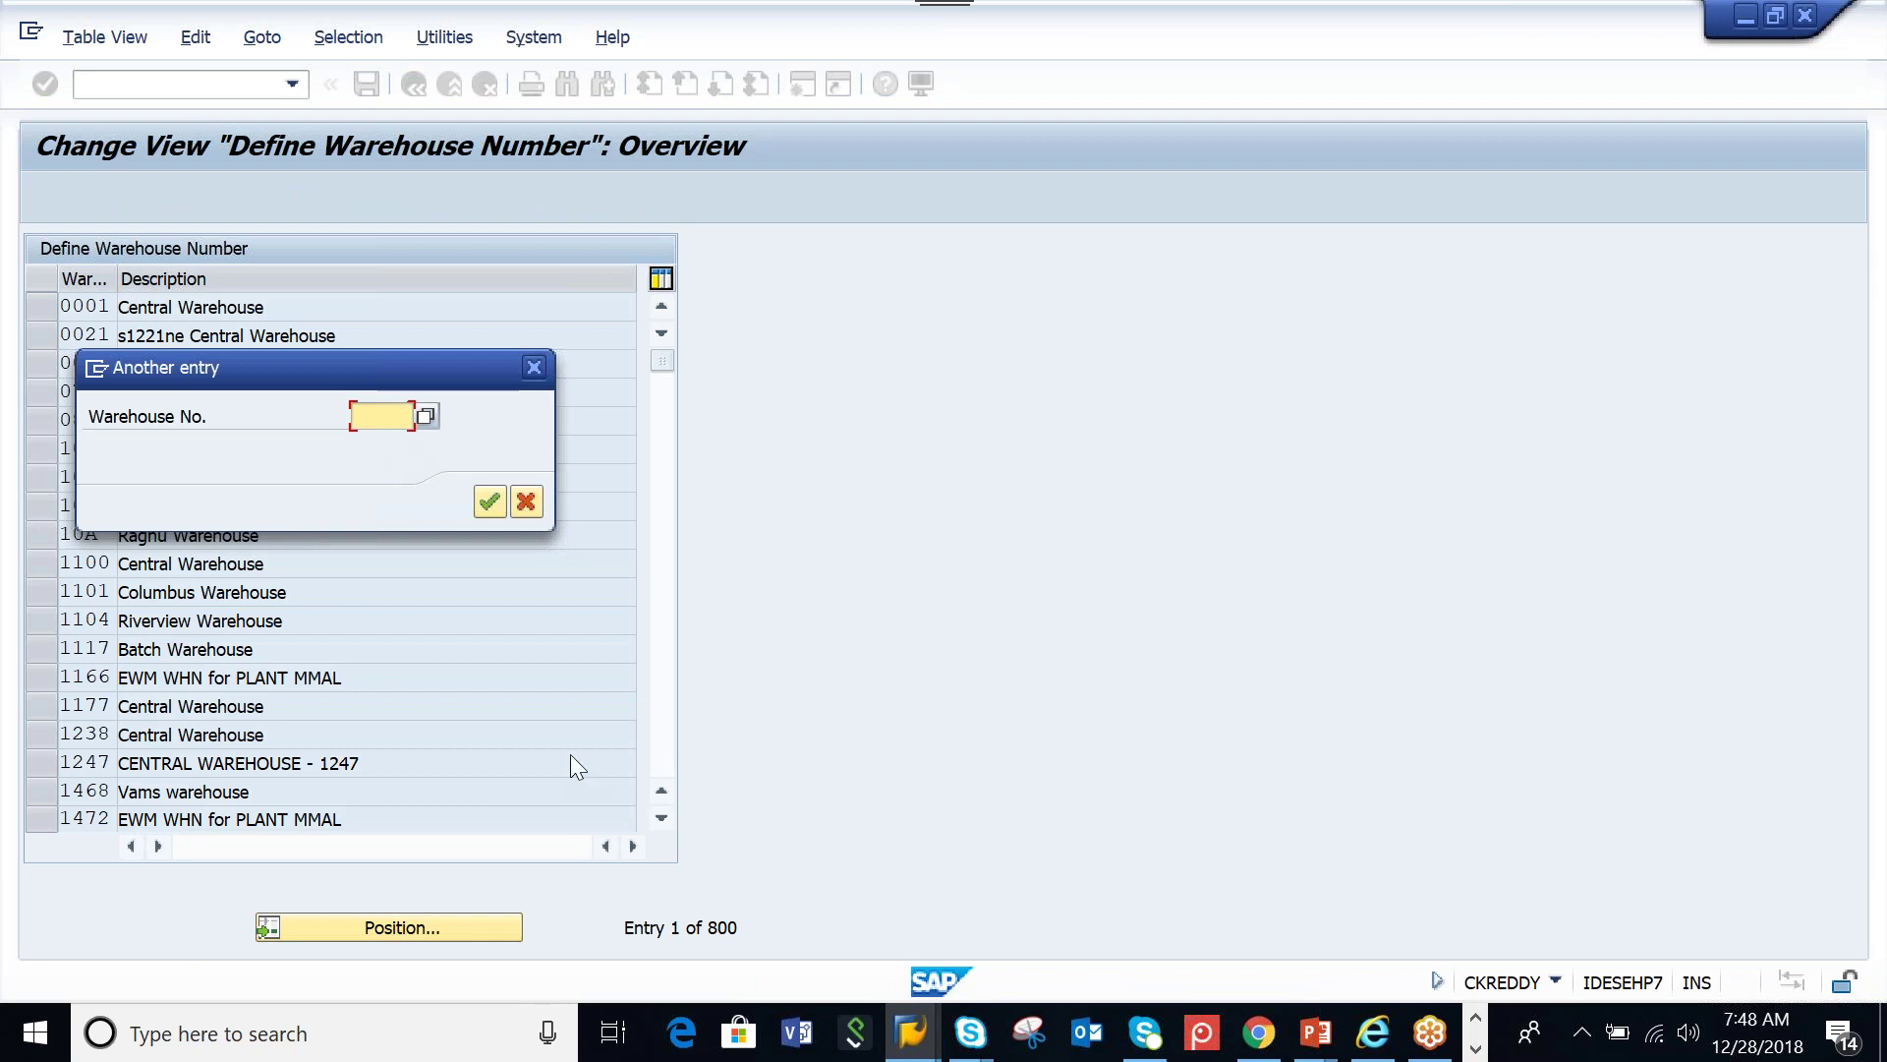
key("space")
left_click(383, 474)
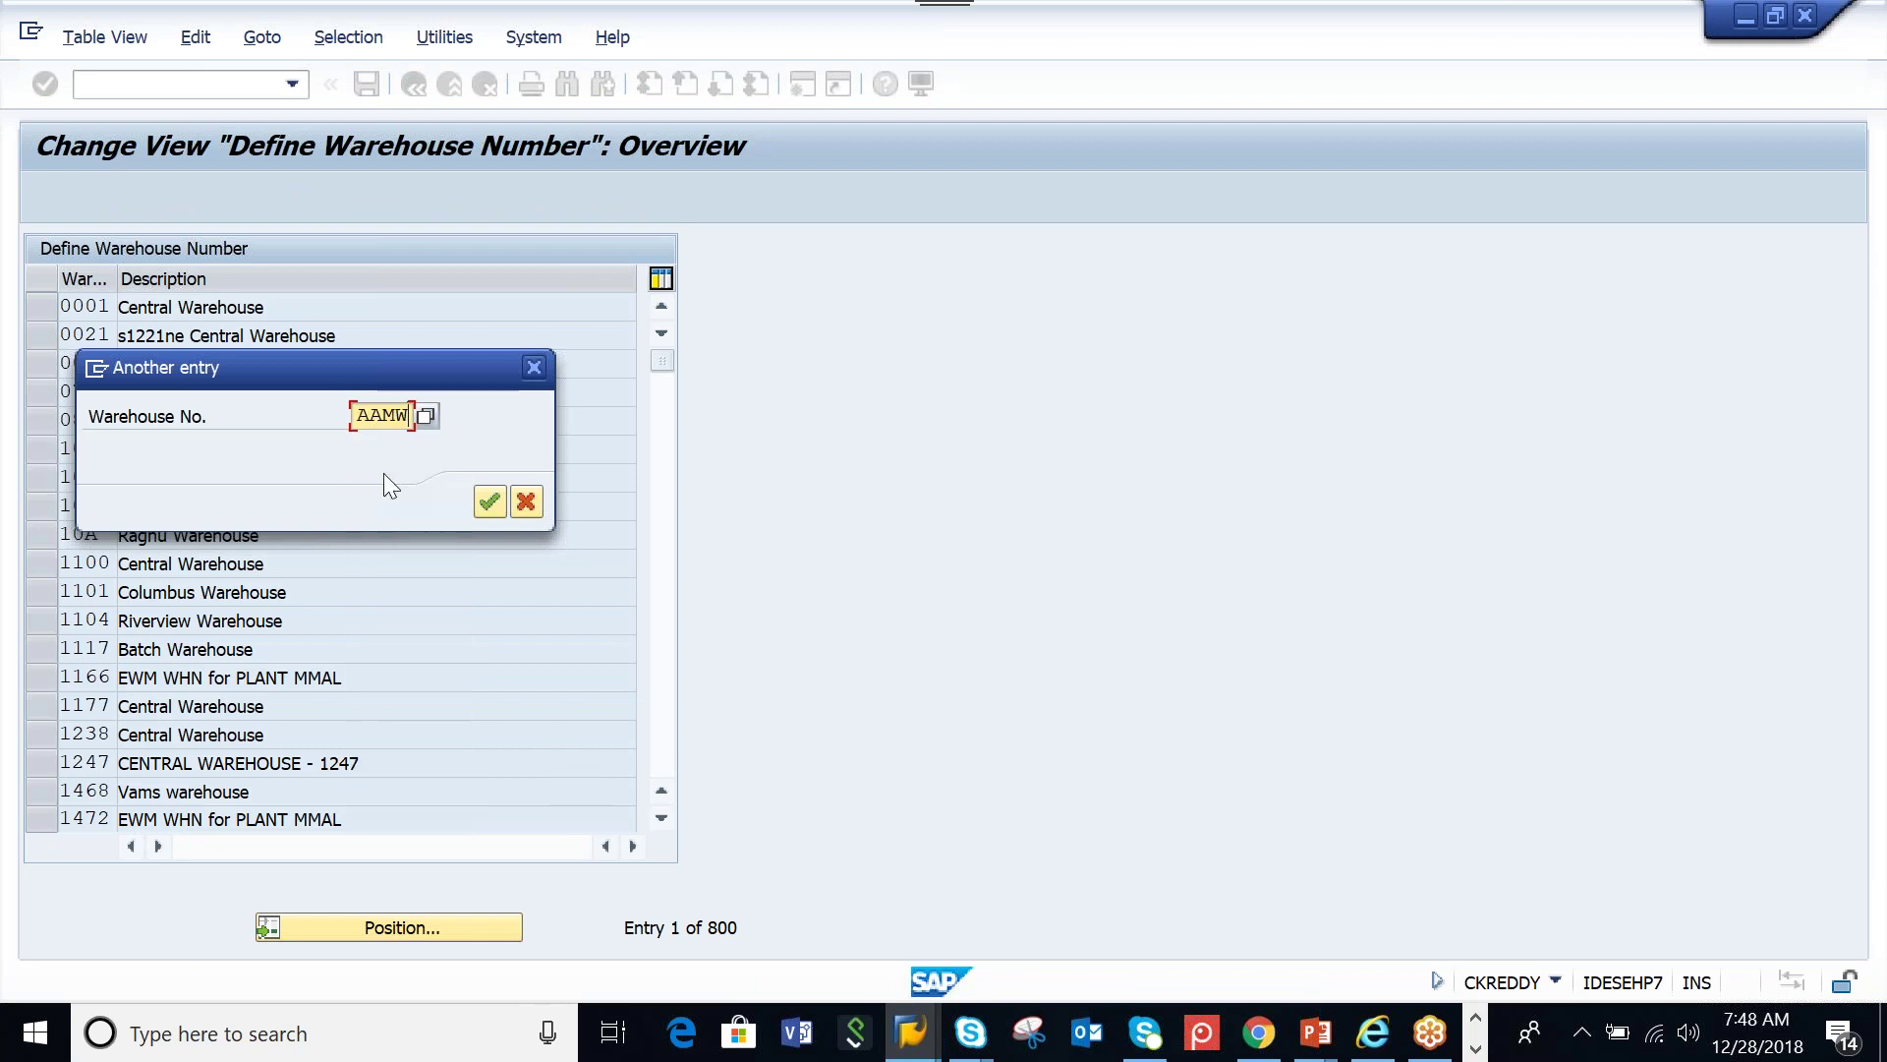
left_click(486, 506)
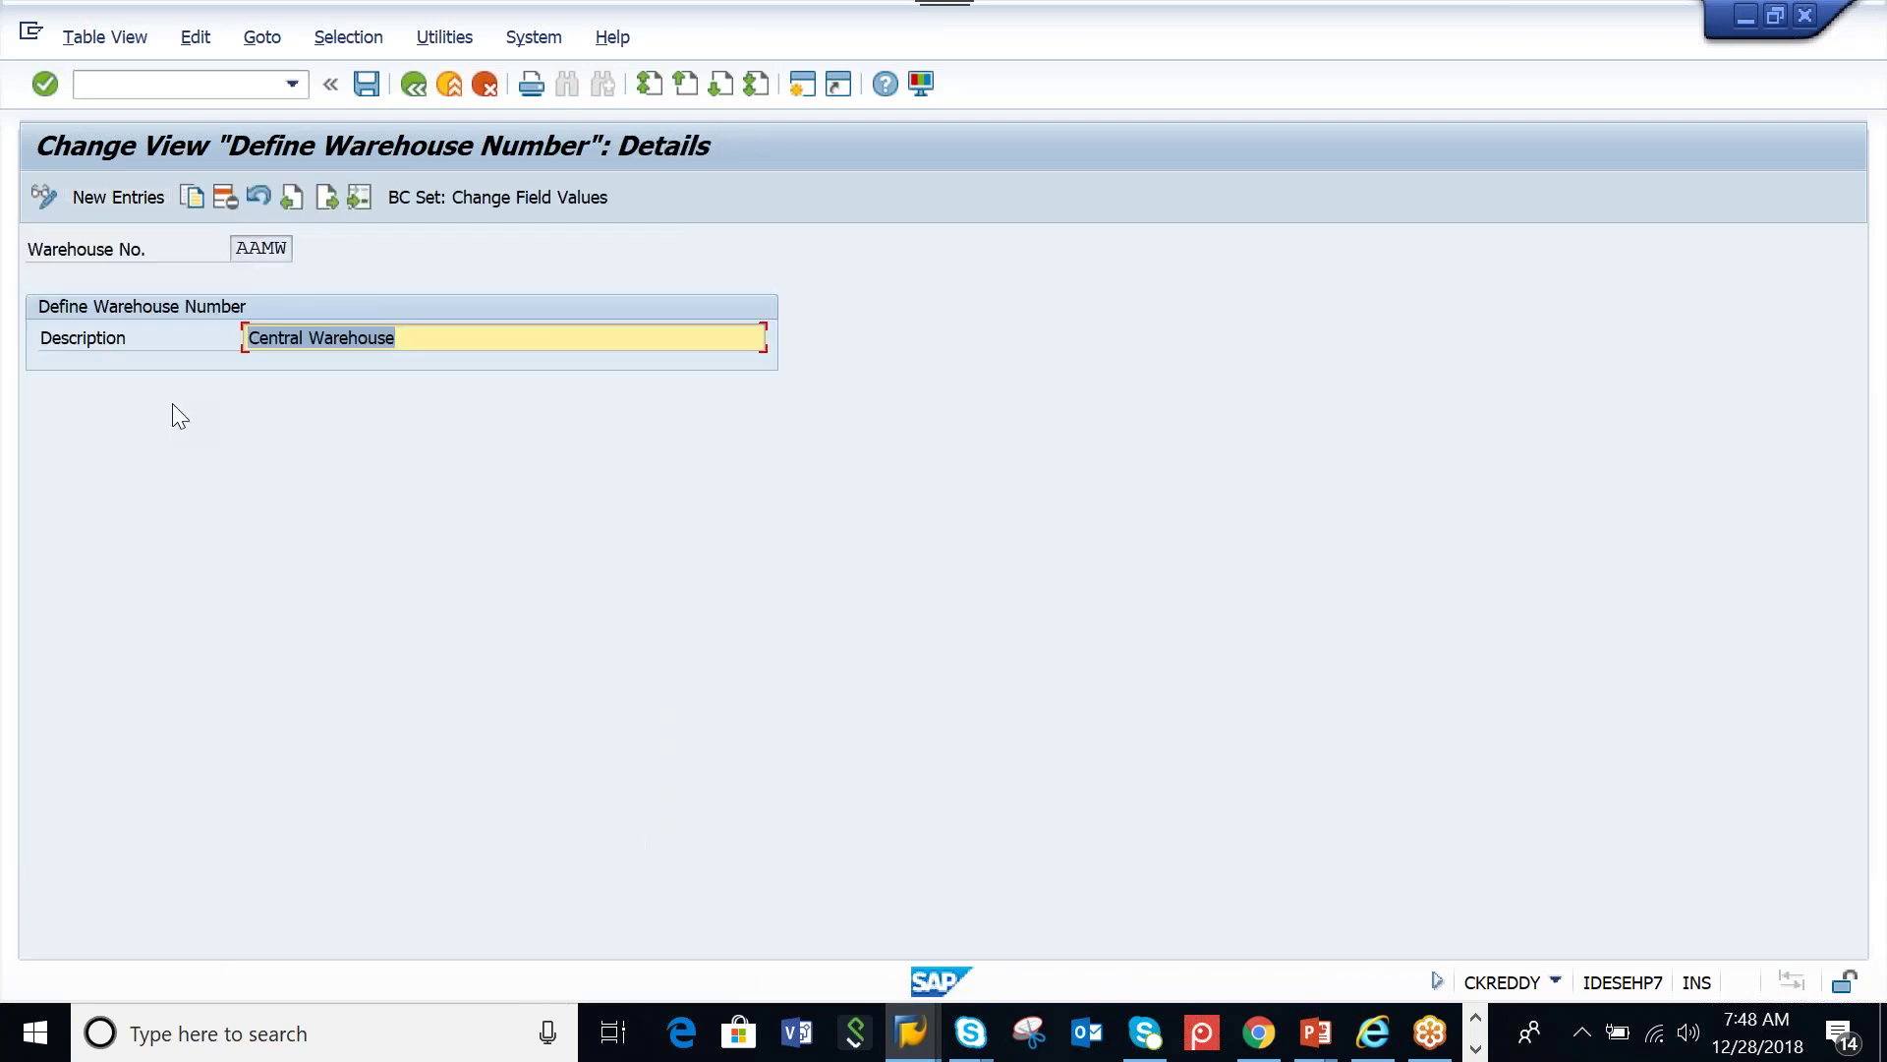
left_click(550, 340)
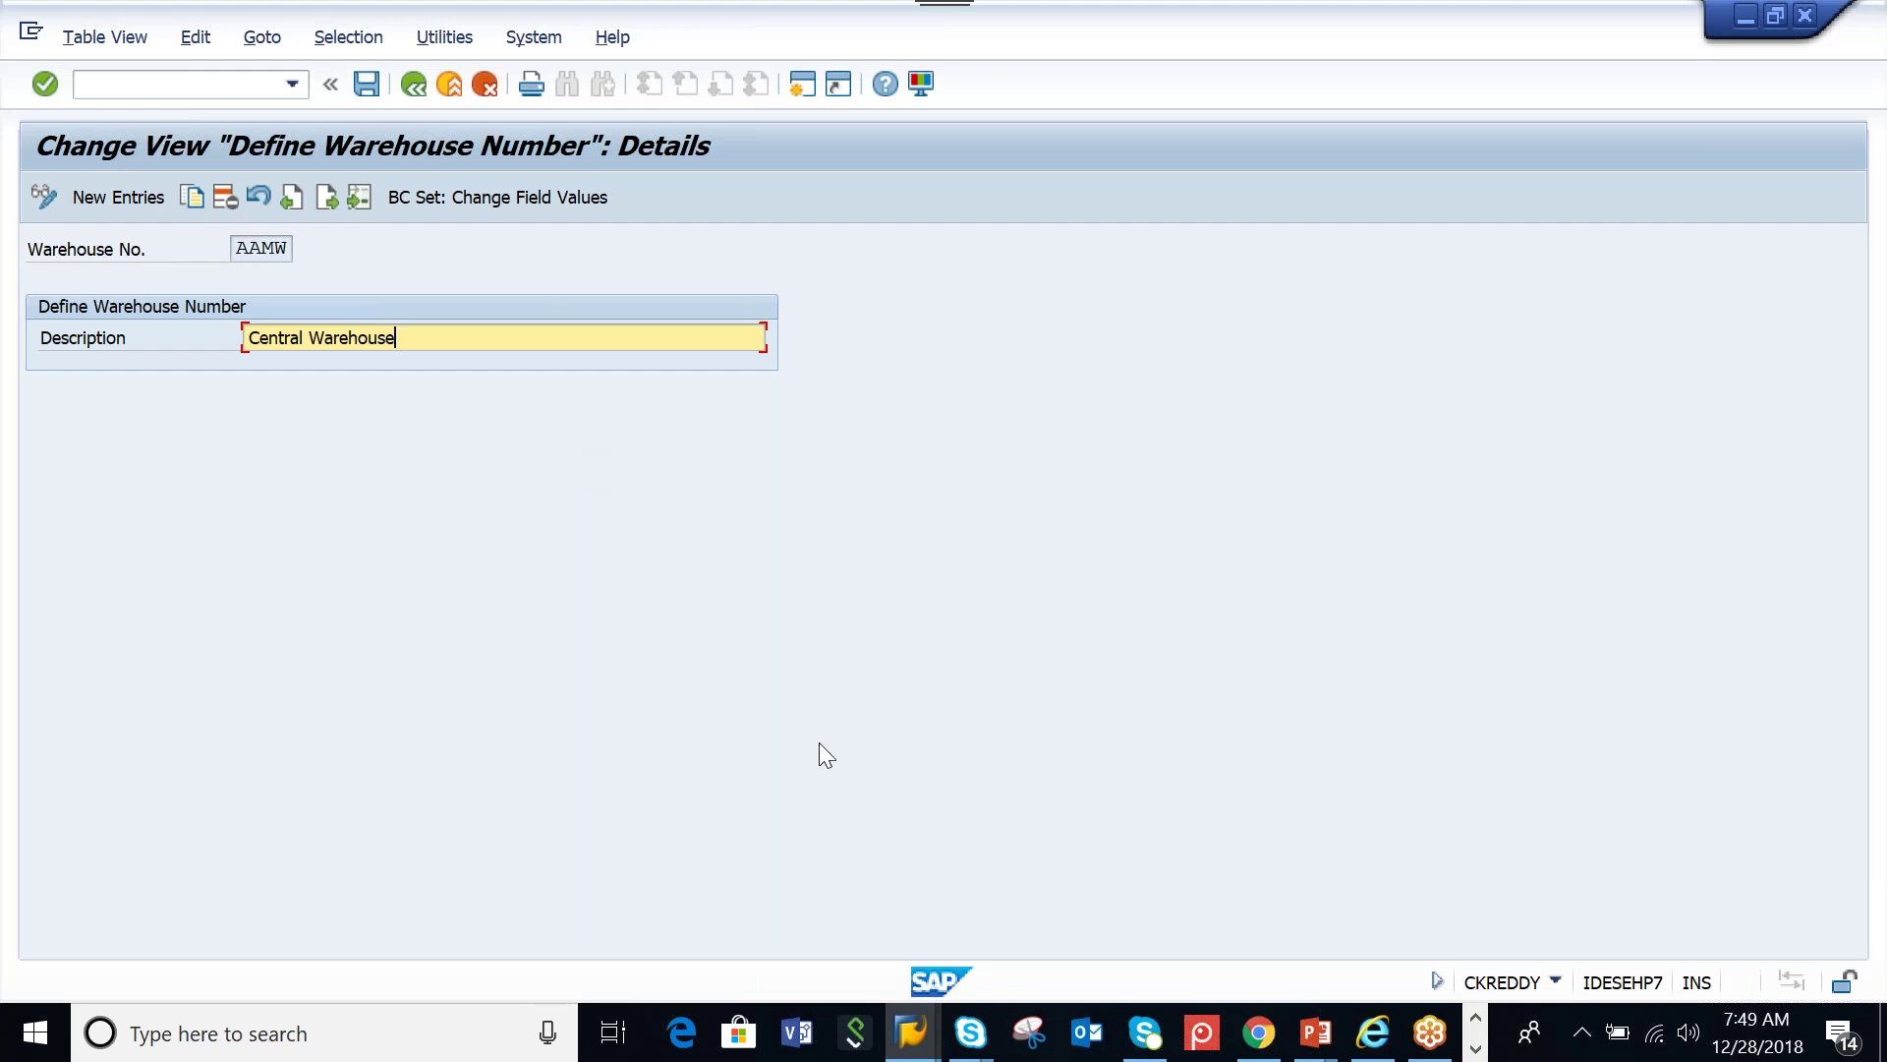
Minimize SAP and add the note 'SCU : supply chain unit ( master data )' in Notepad
left_click(1476, 1049)
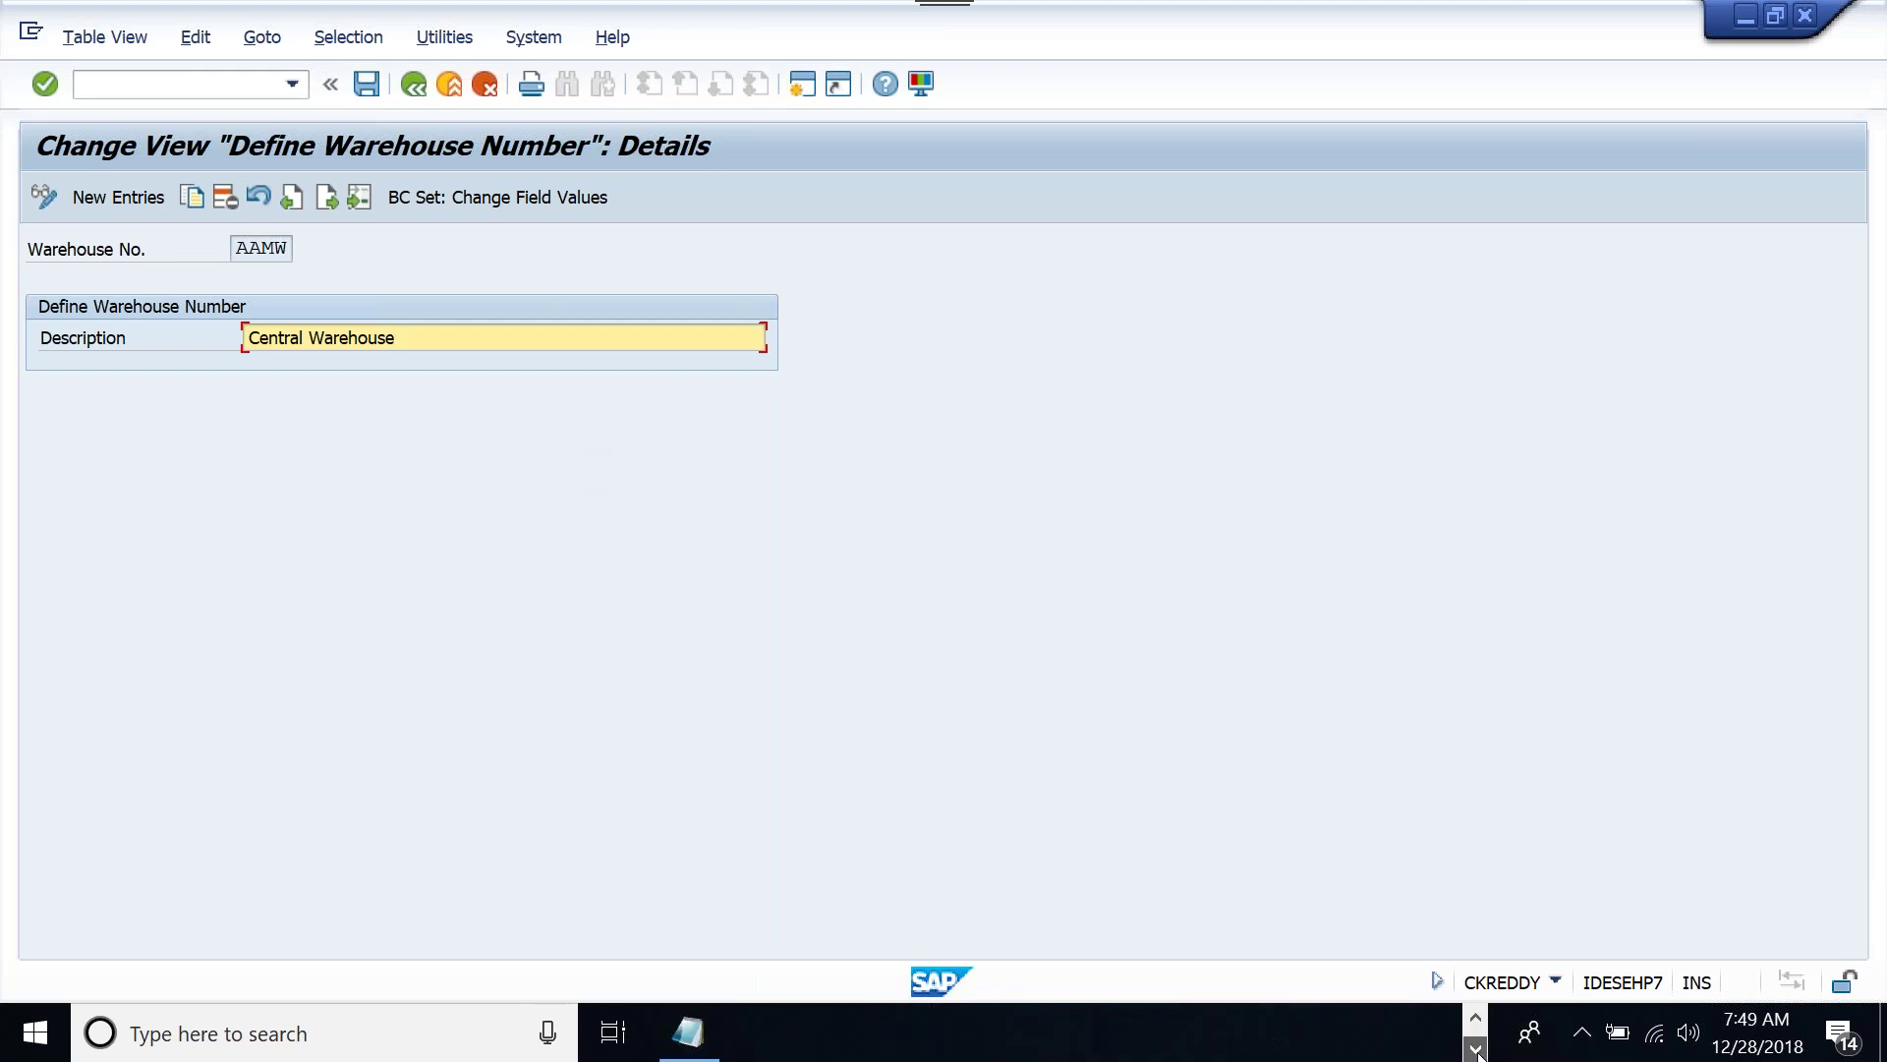
left_click(692, 1038)
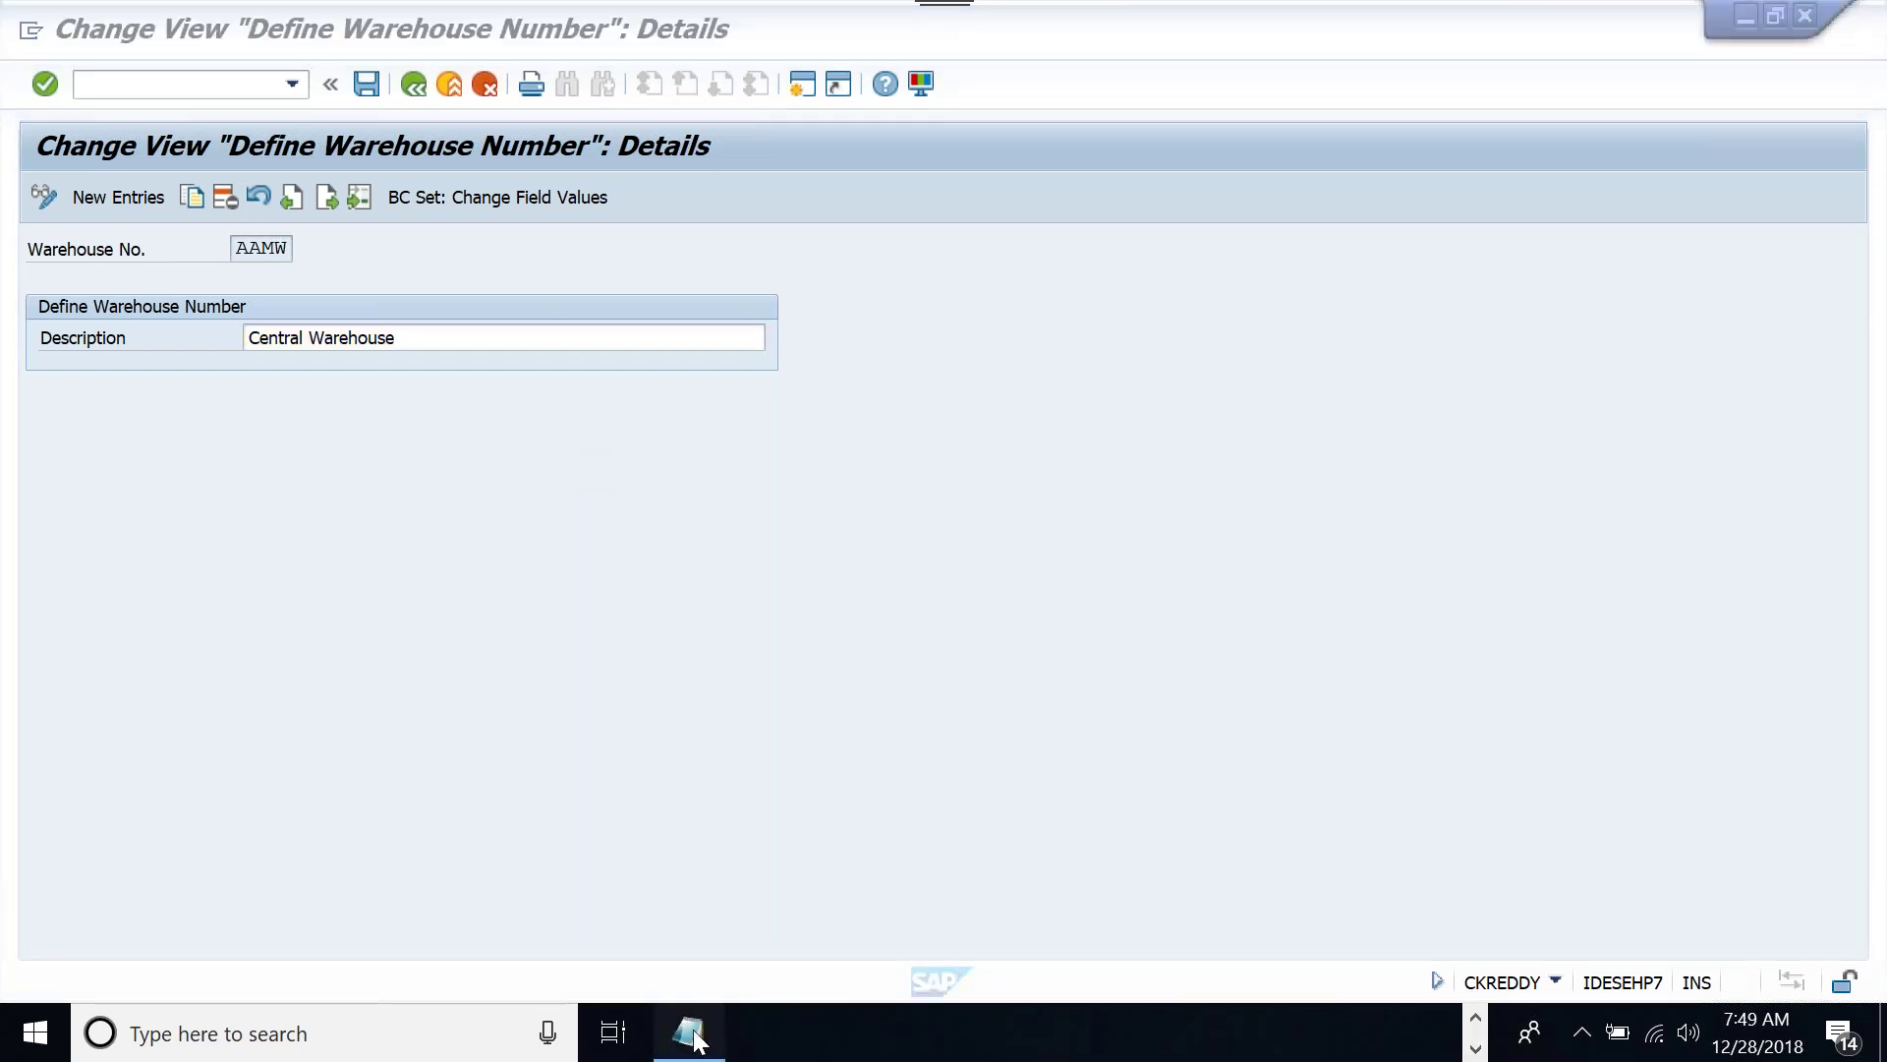
type("SCU : supply chain unit ( master data )")
Add a note line about the WHN address and its business attributes
key("Return")
key("Return")
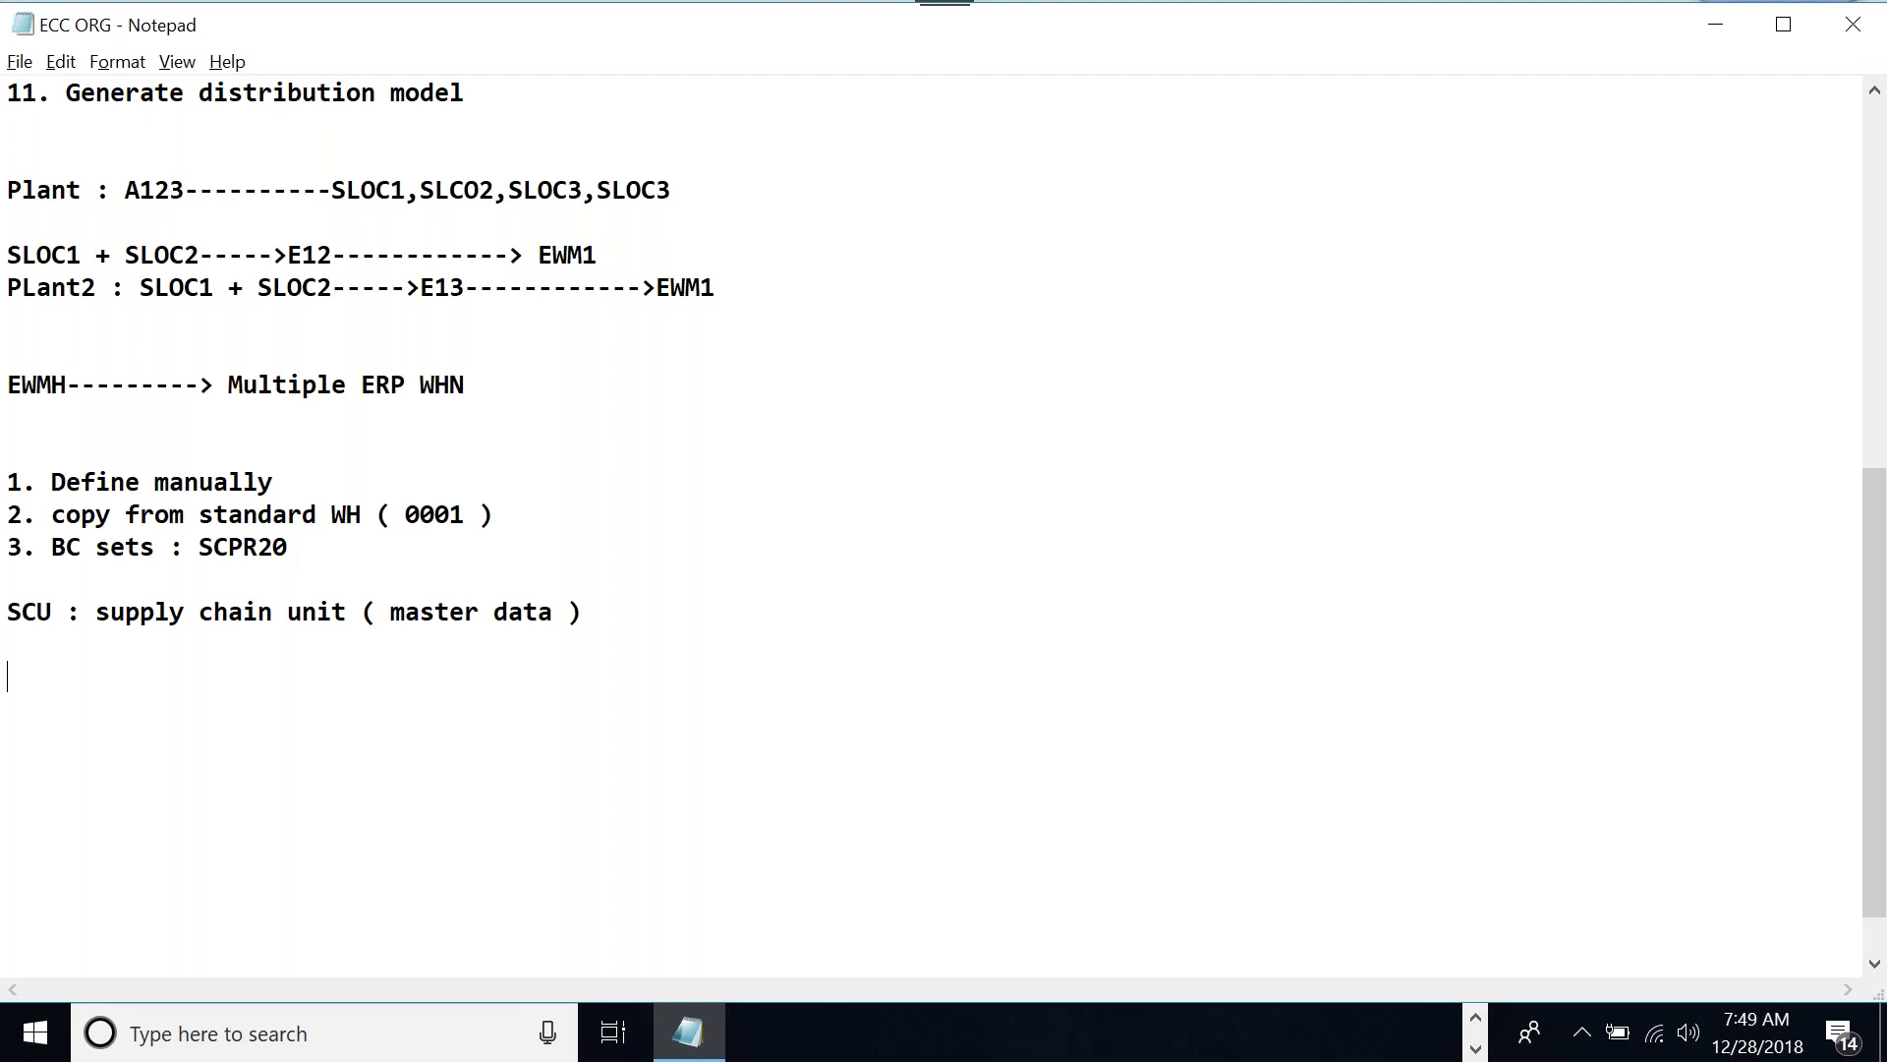
type("Address of the ")
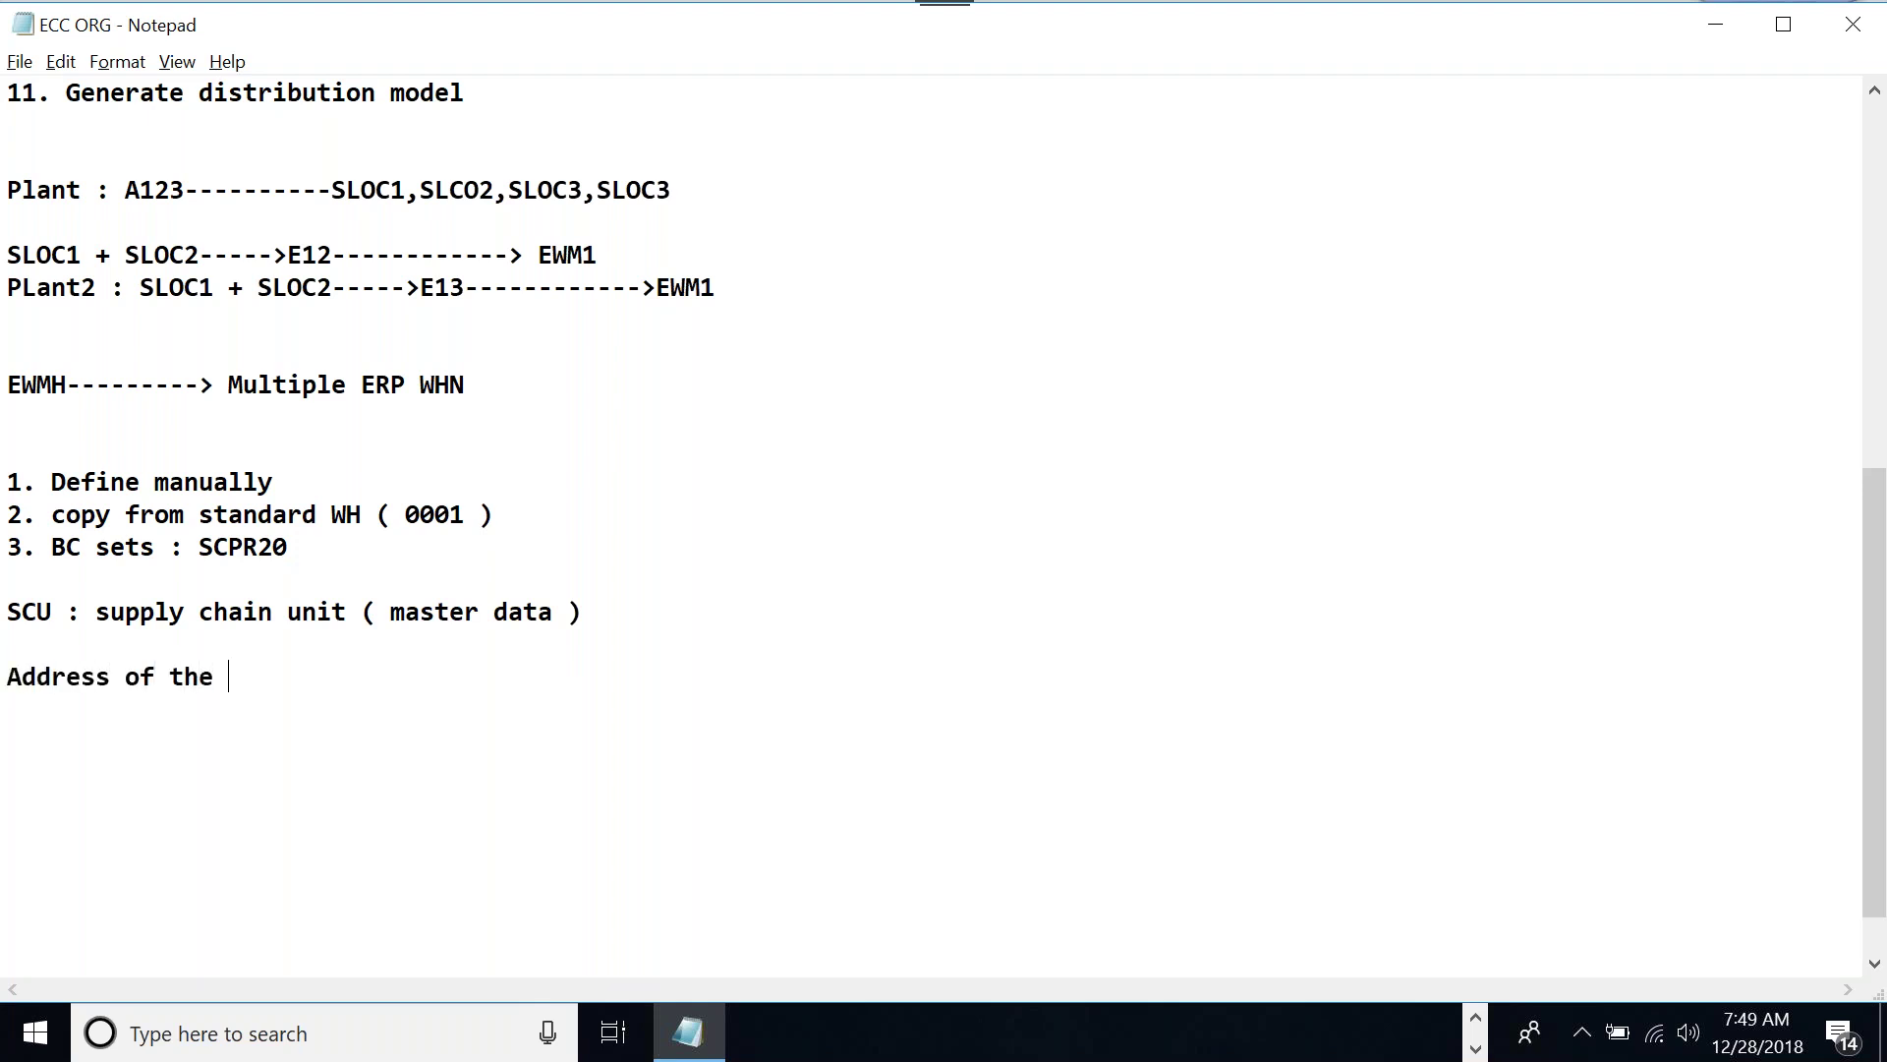
type("WHN and what ")
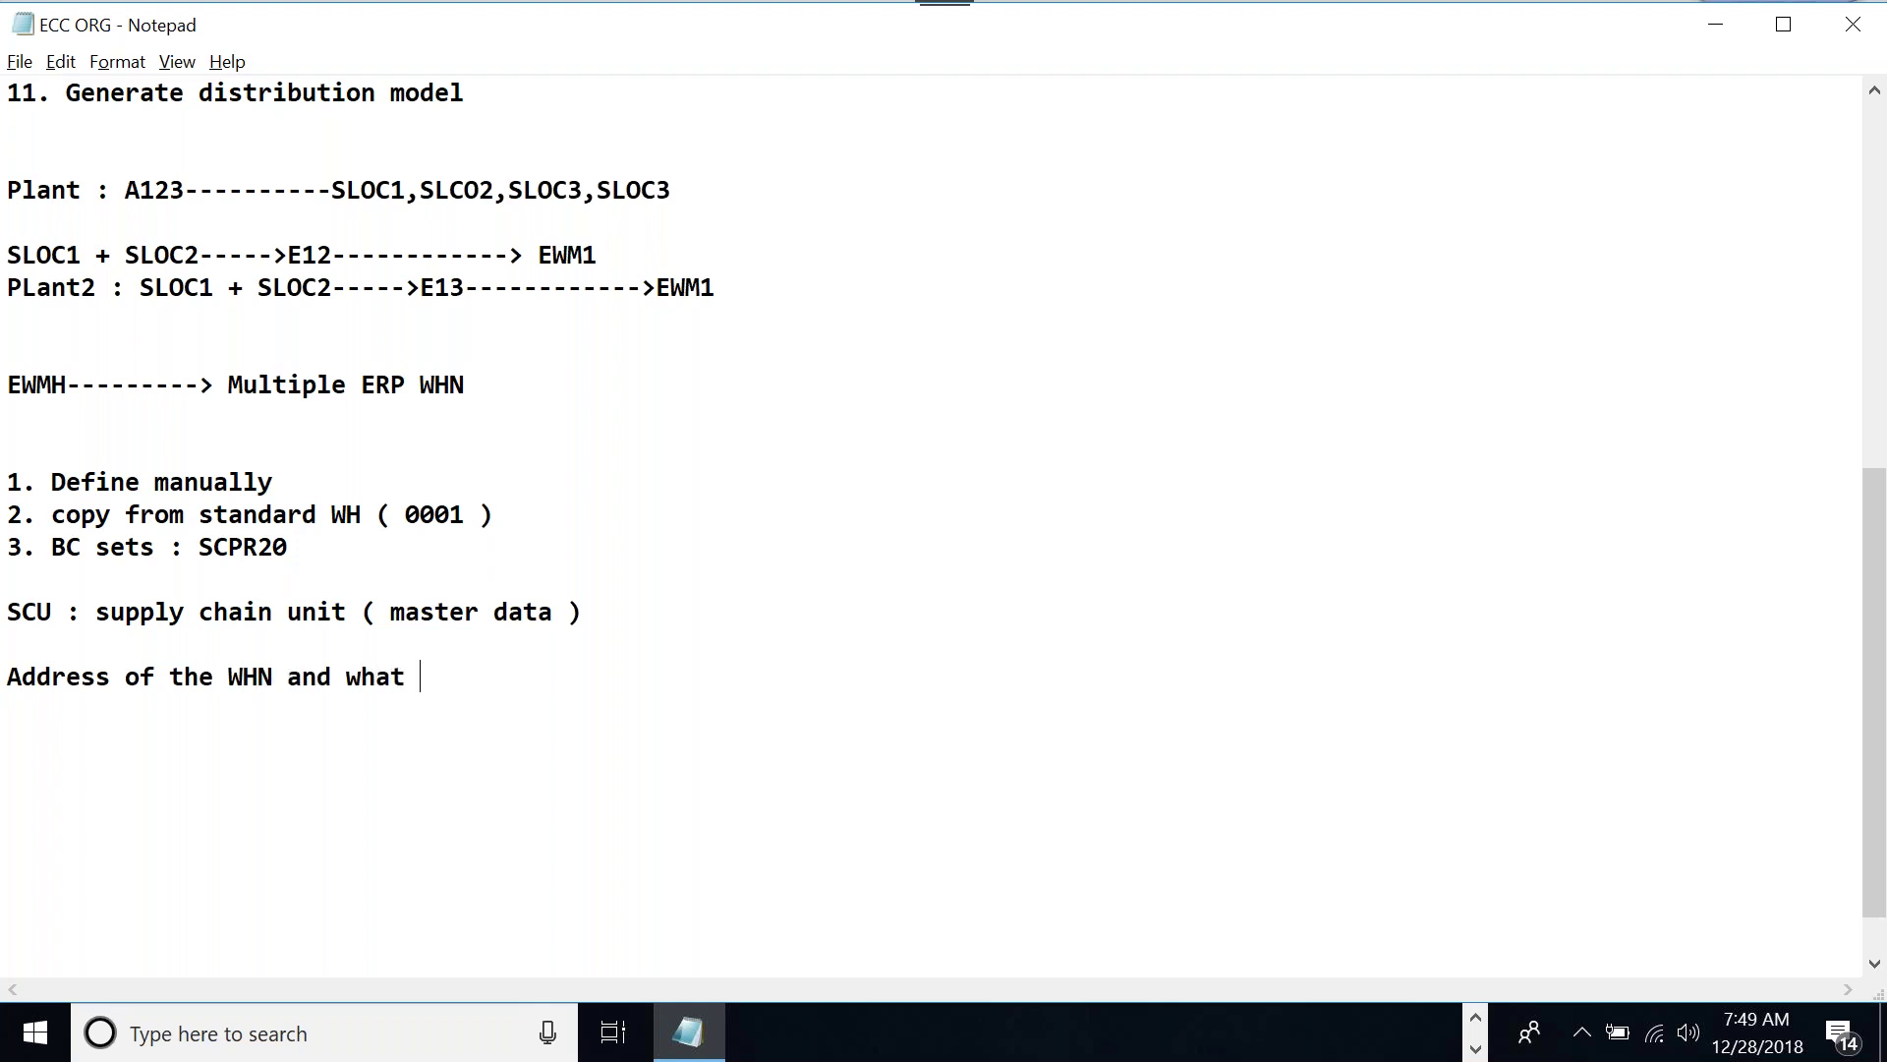
type("king of business")
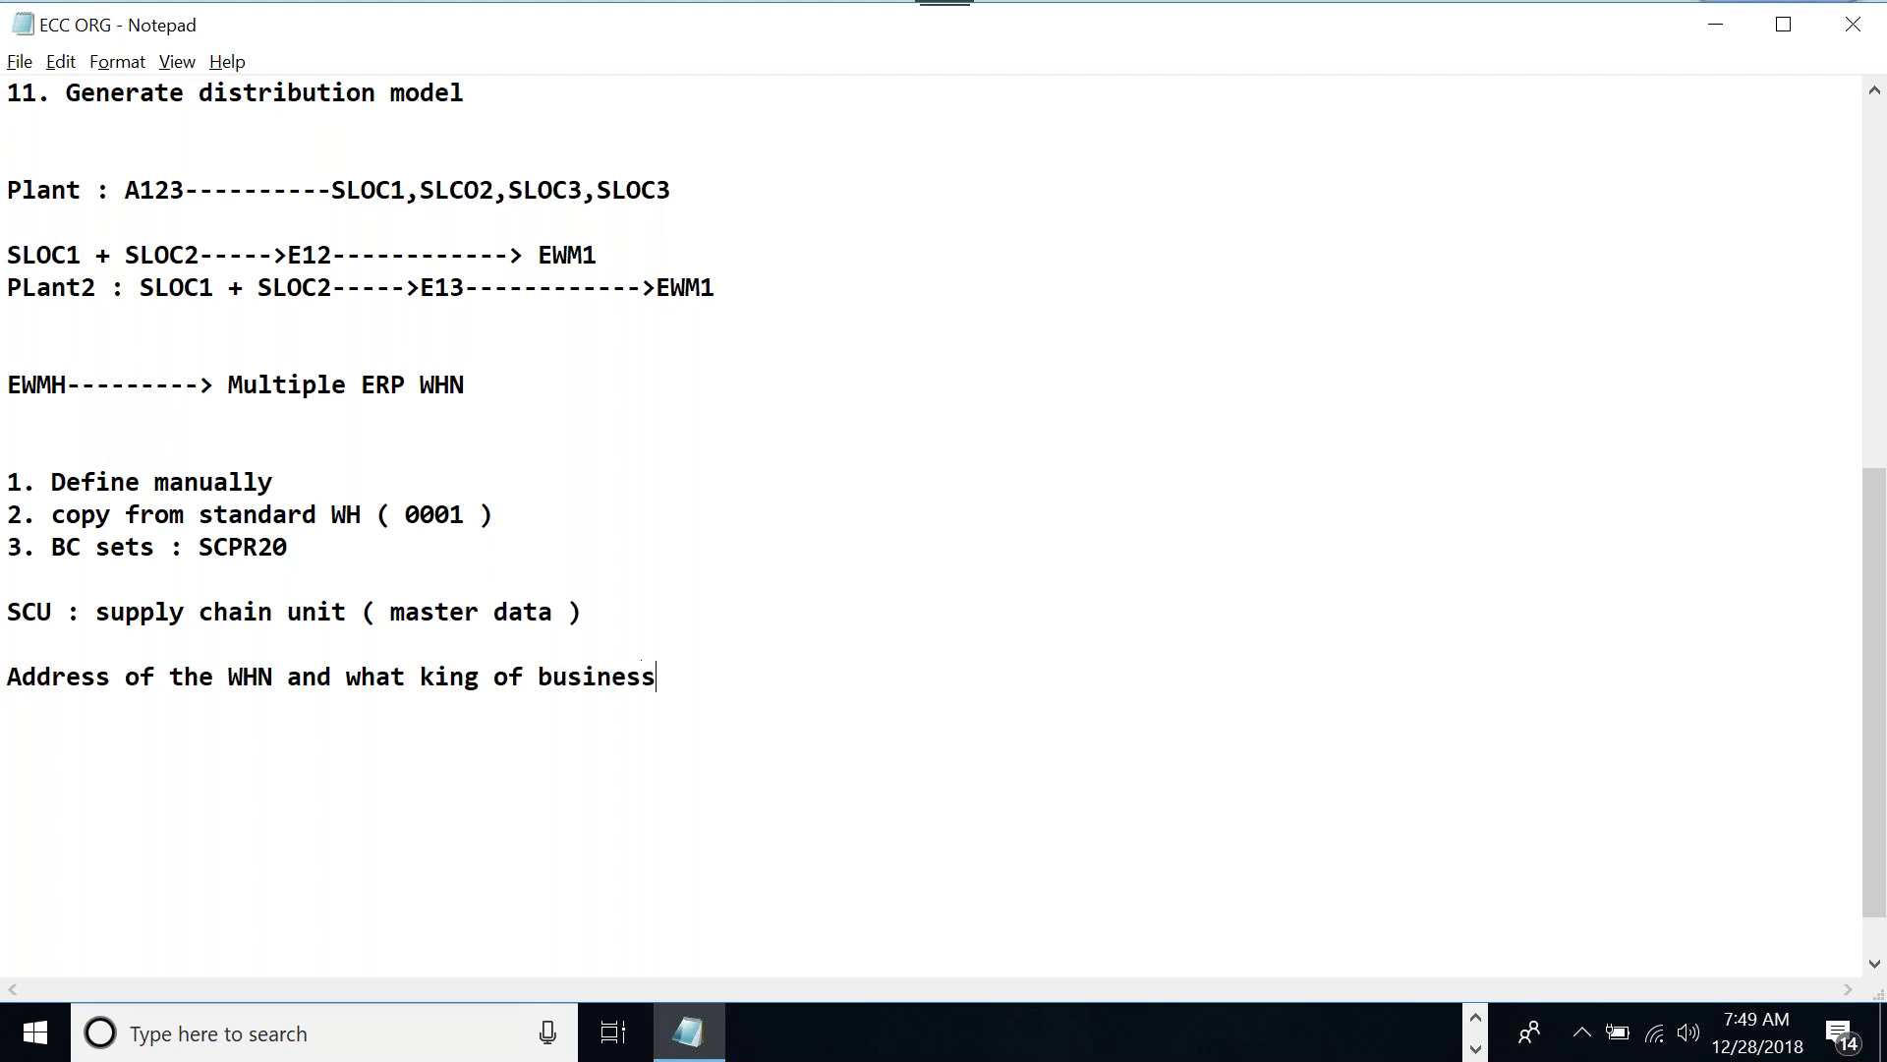
type(" attributes")
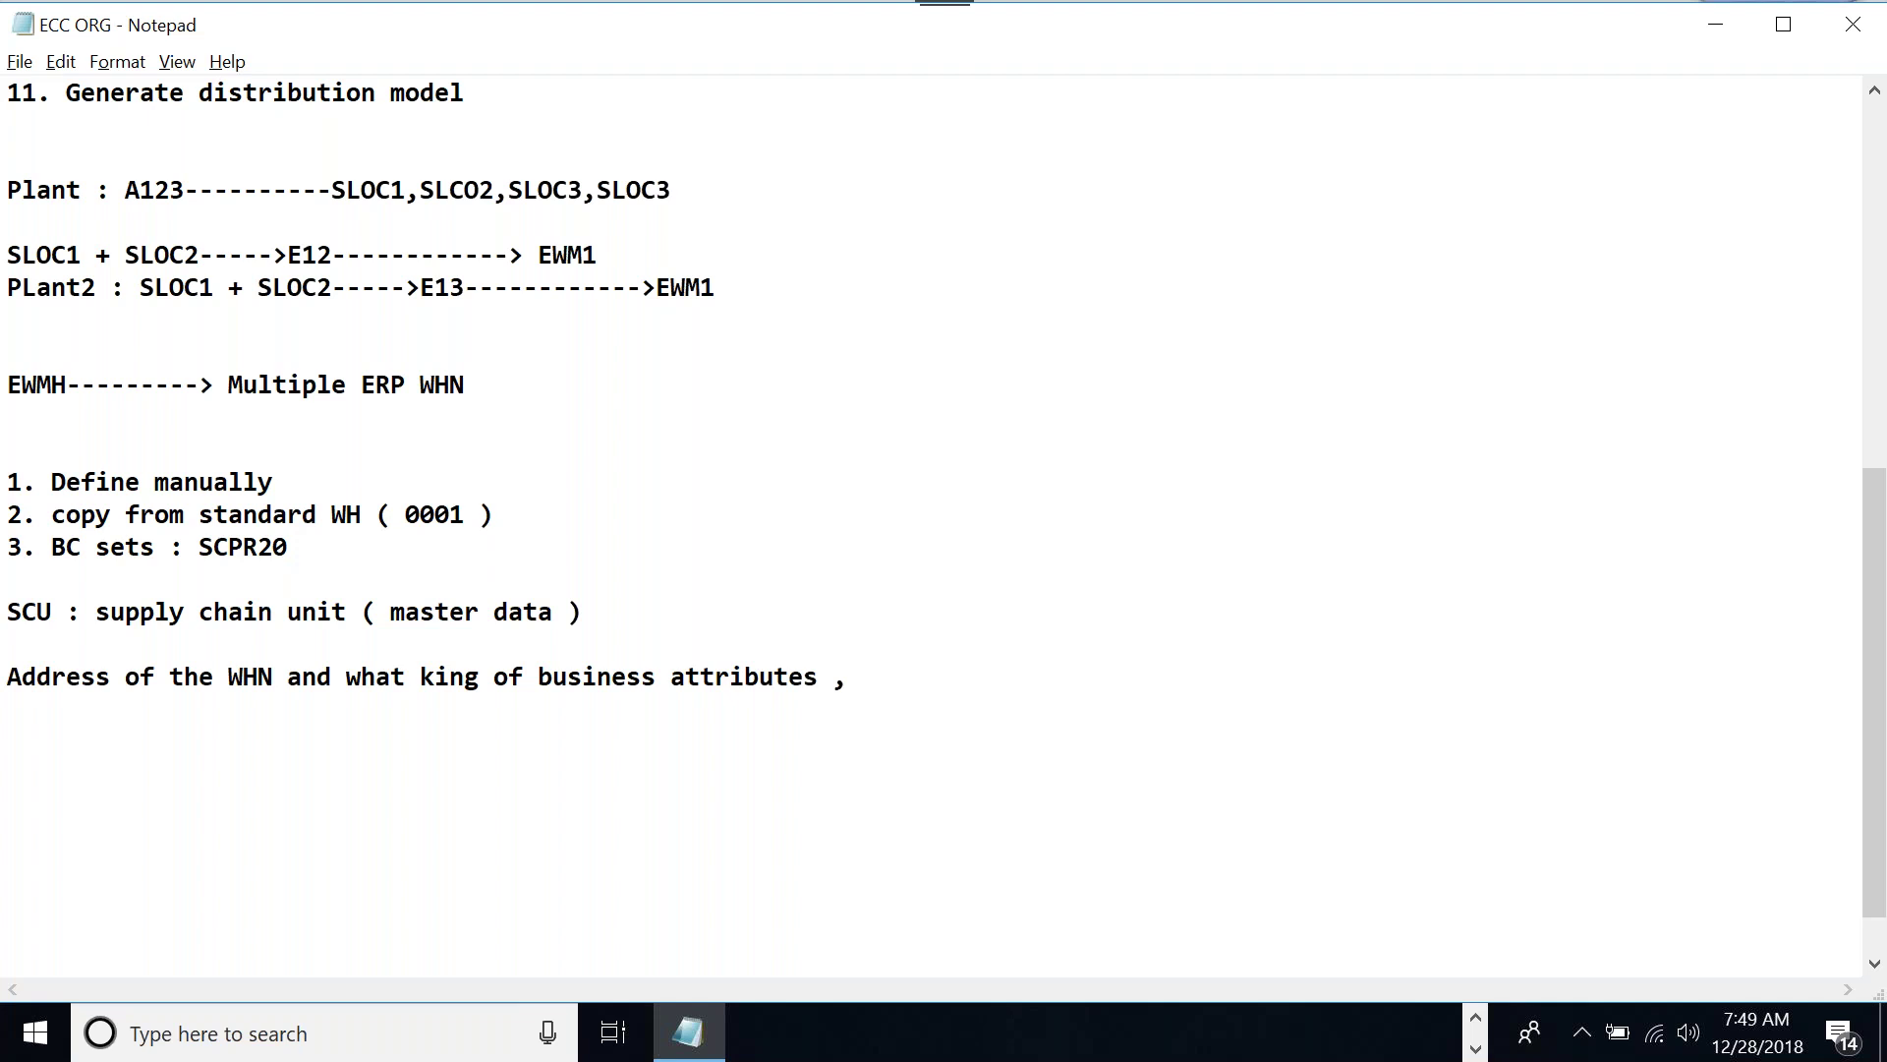
type(" ,WHn")
key("BackSpace")
type("N")
key("Return")
key("Return")
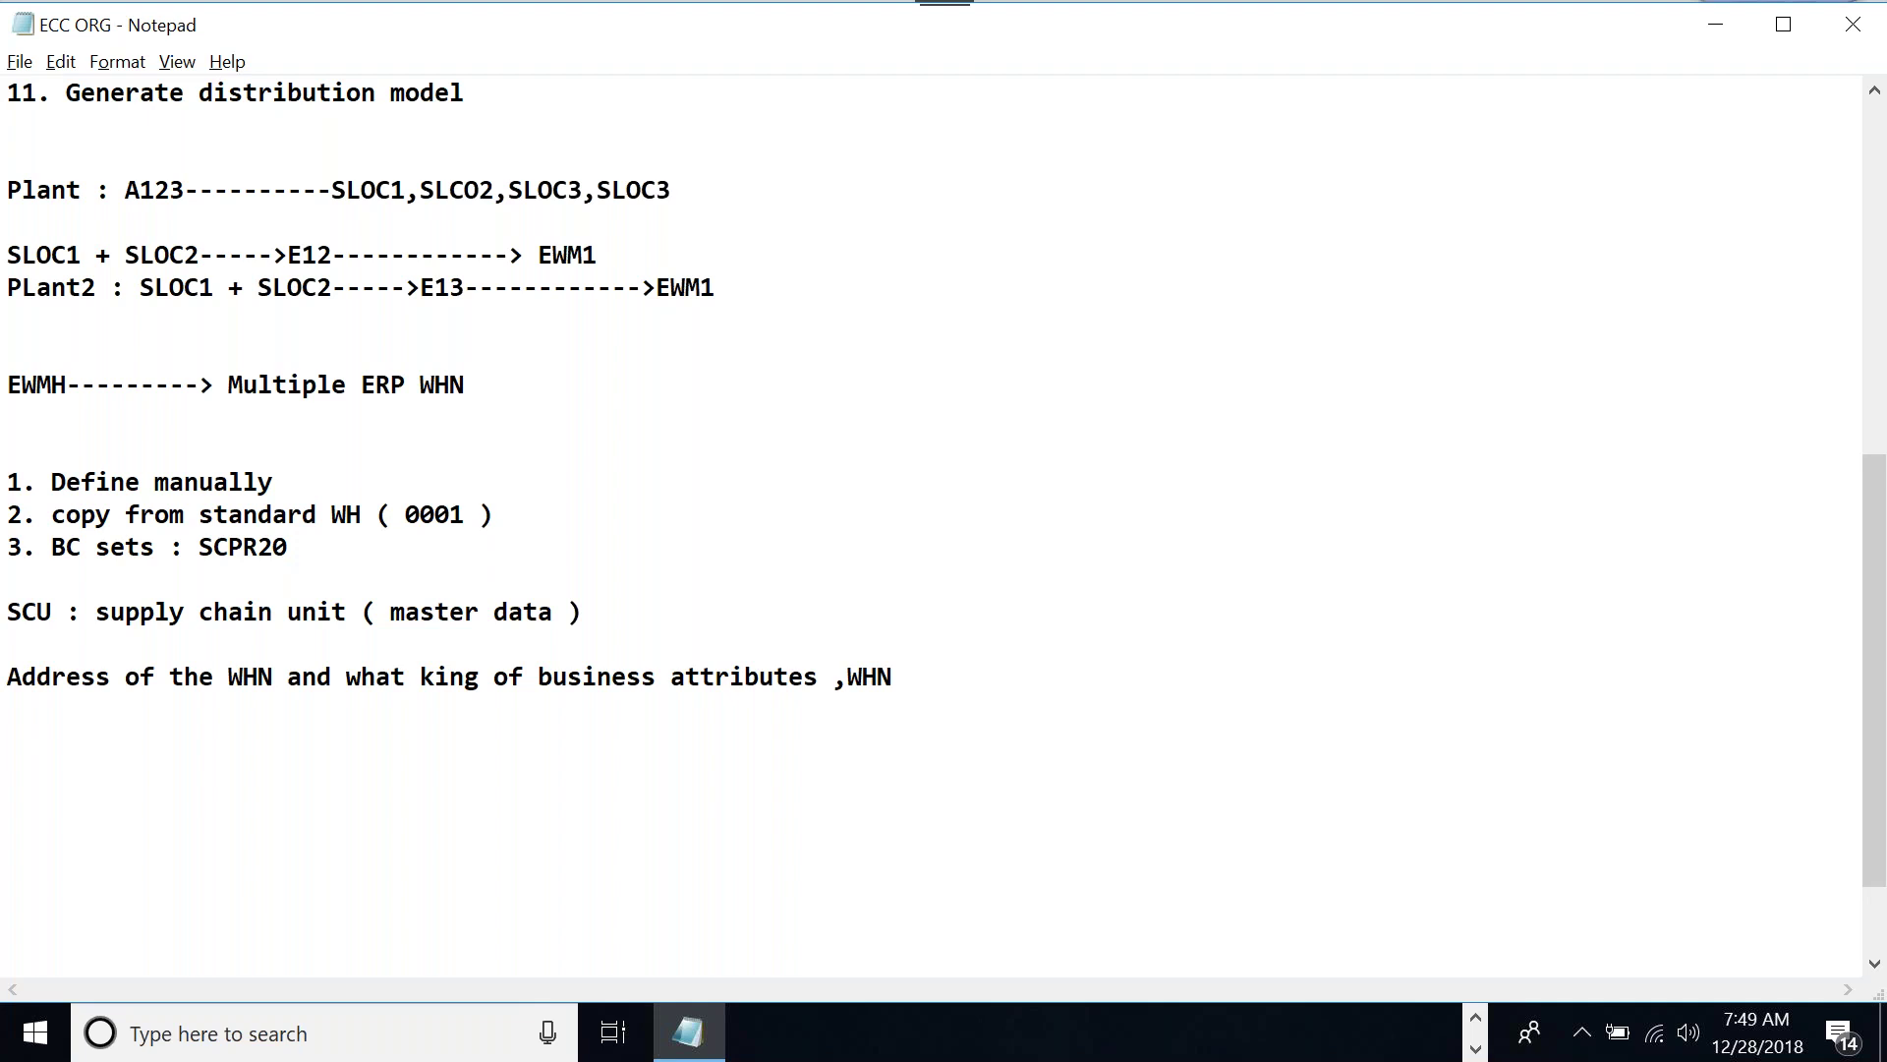
List 1. Receiving office, 2. Shipping office, 3. Planning location beneath it
type("1. REcecing office")
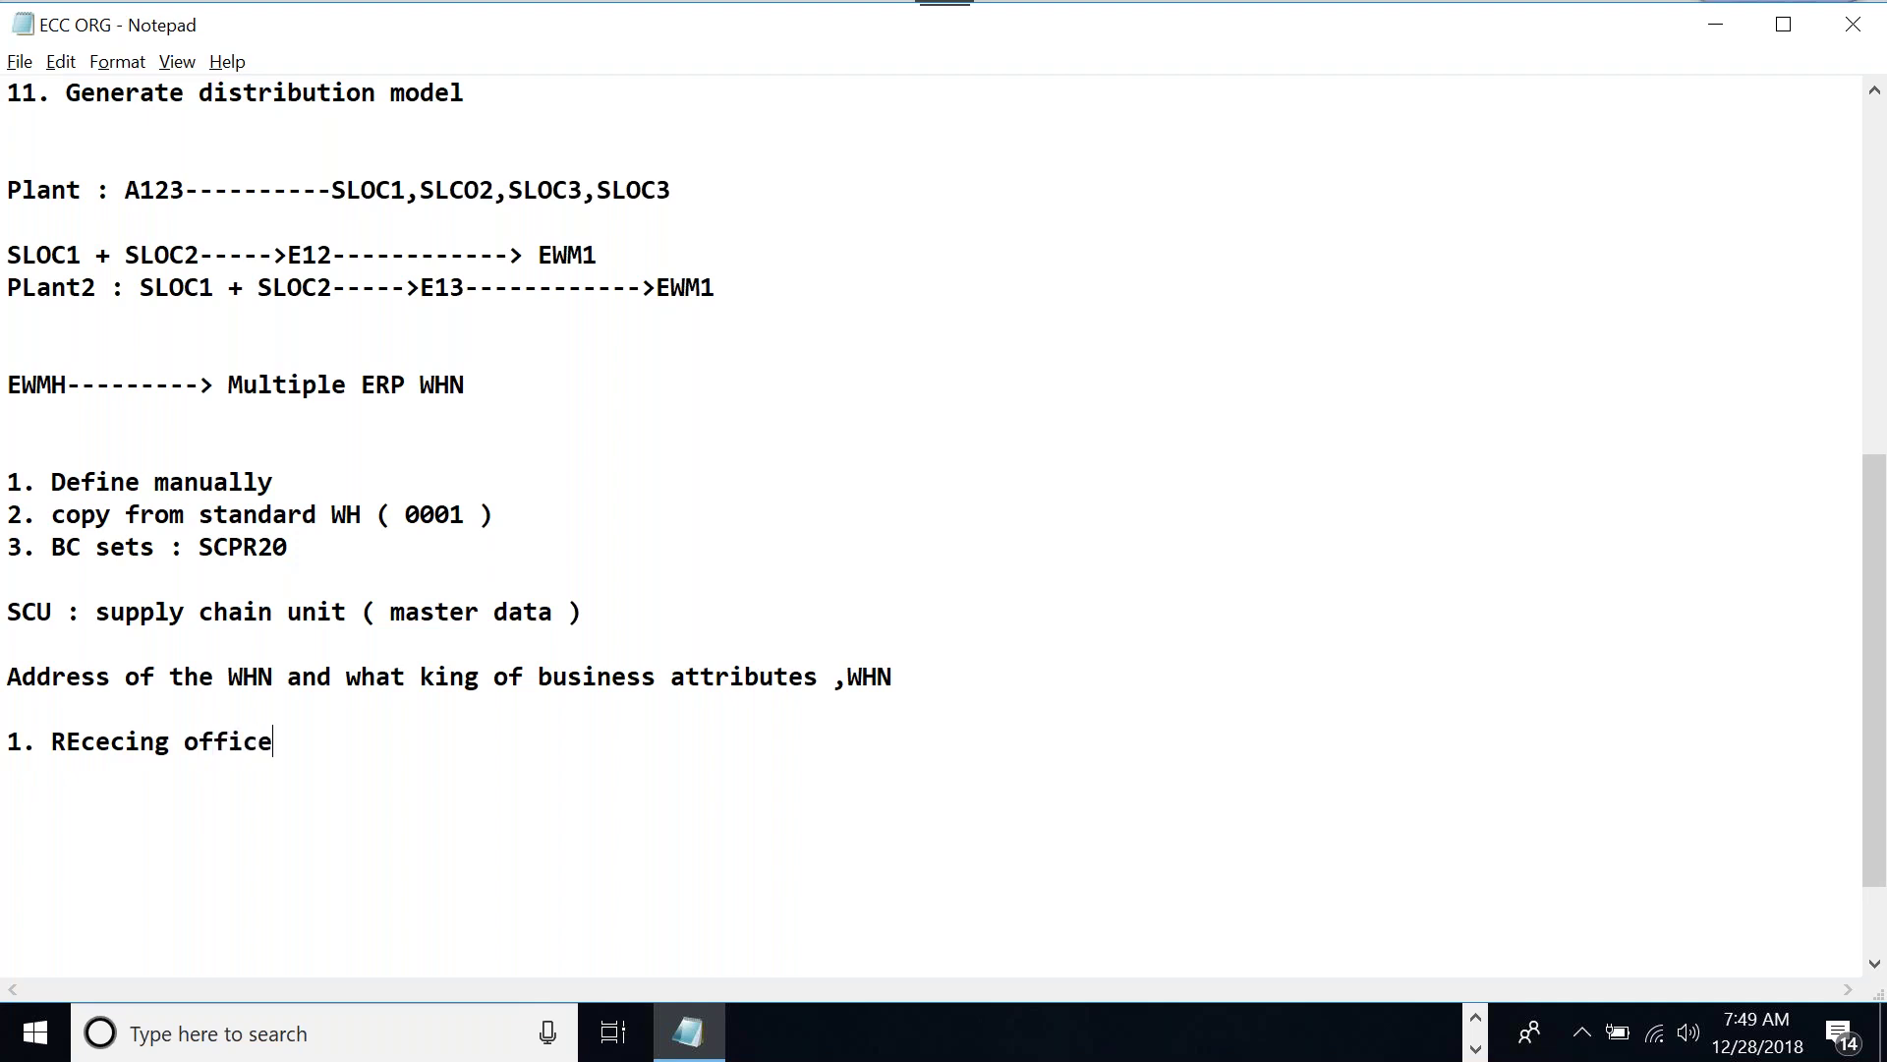
key("Return")
type("2. Shipoin")
key("BackSpace")
key("BackSpace")
key("BackSpace")
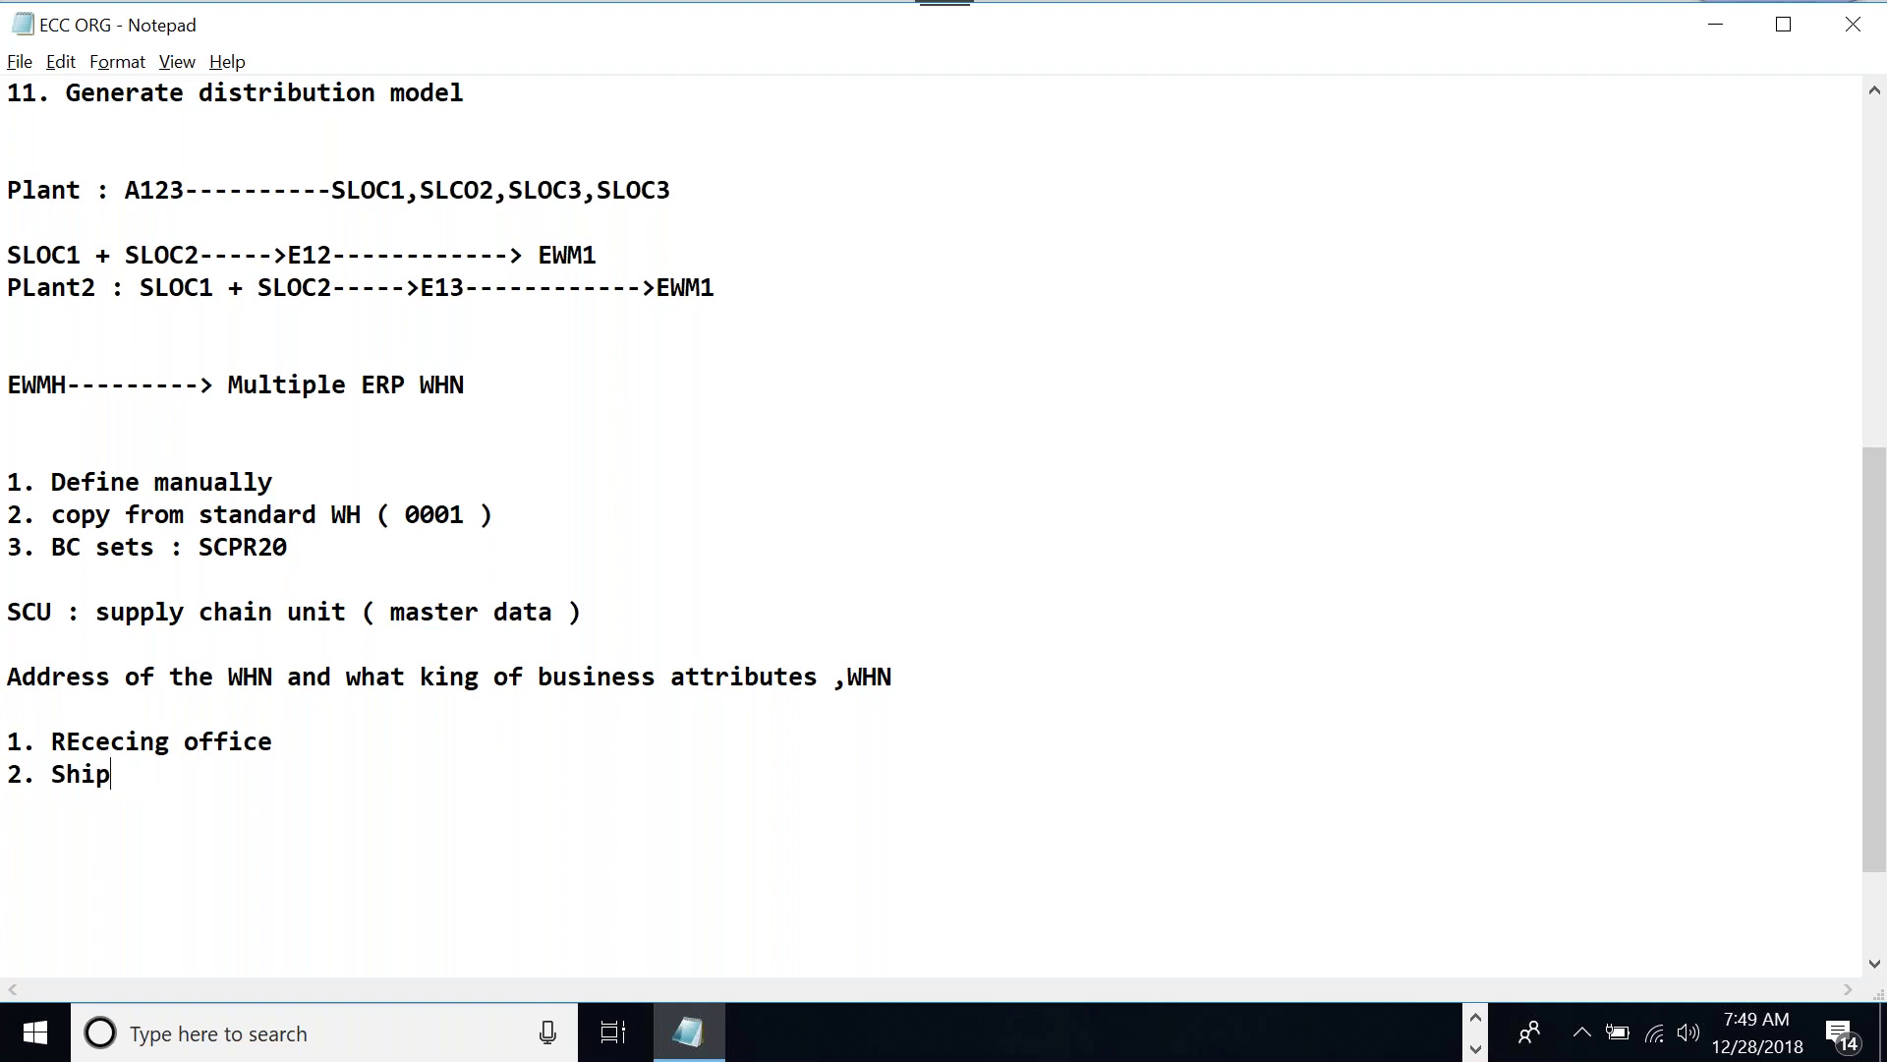
type("o")
key("BackSpace")
type("ping office'")
key("Return")
type("3. ")
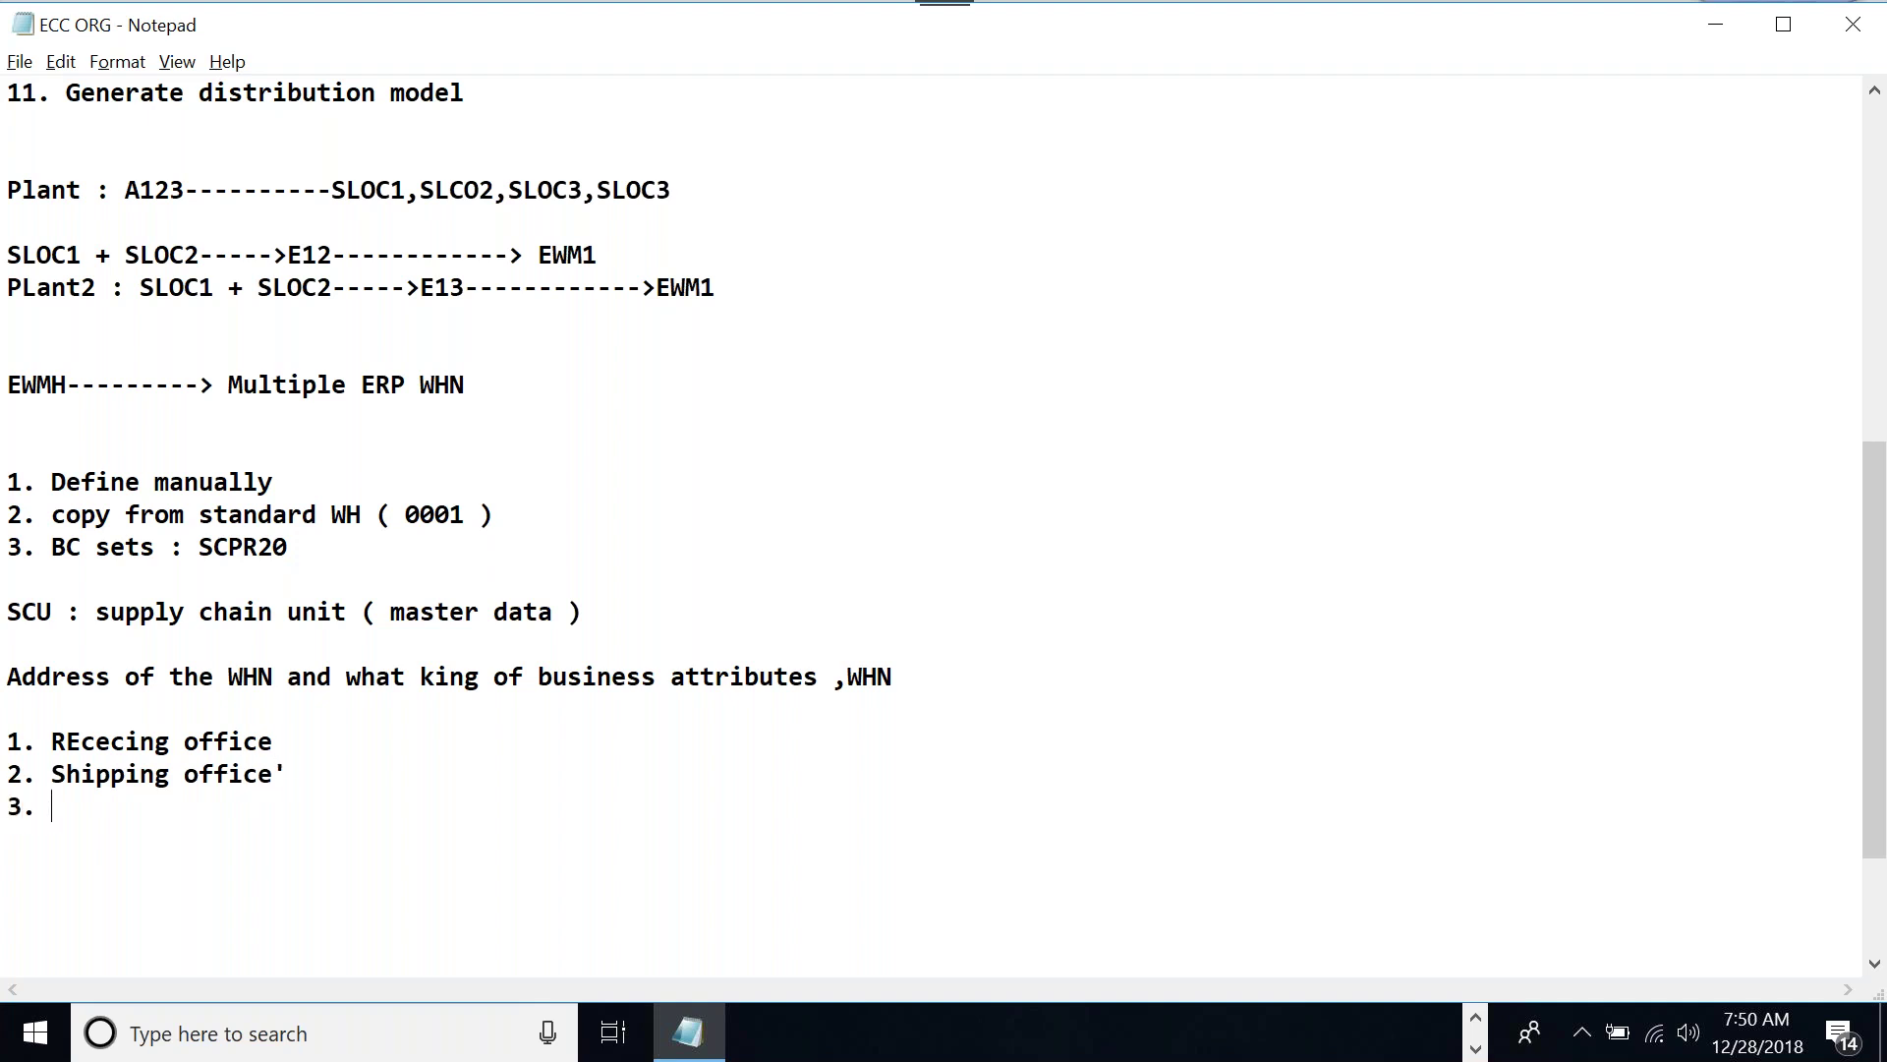
type("planning locaion")
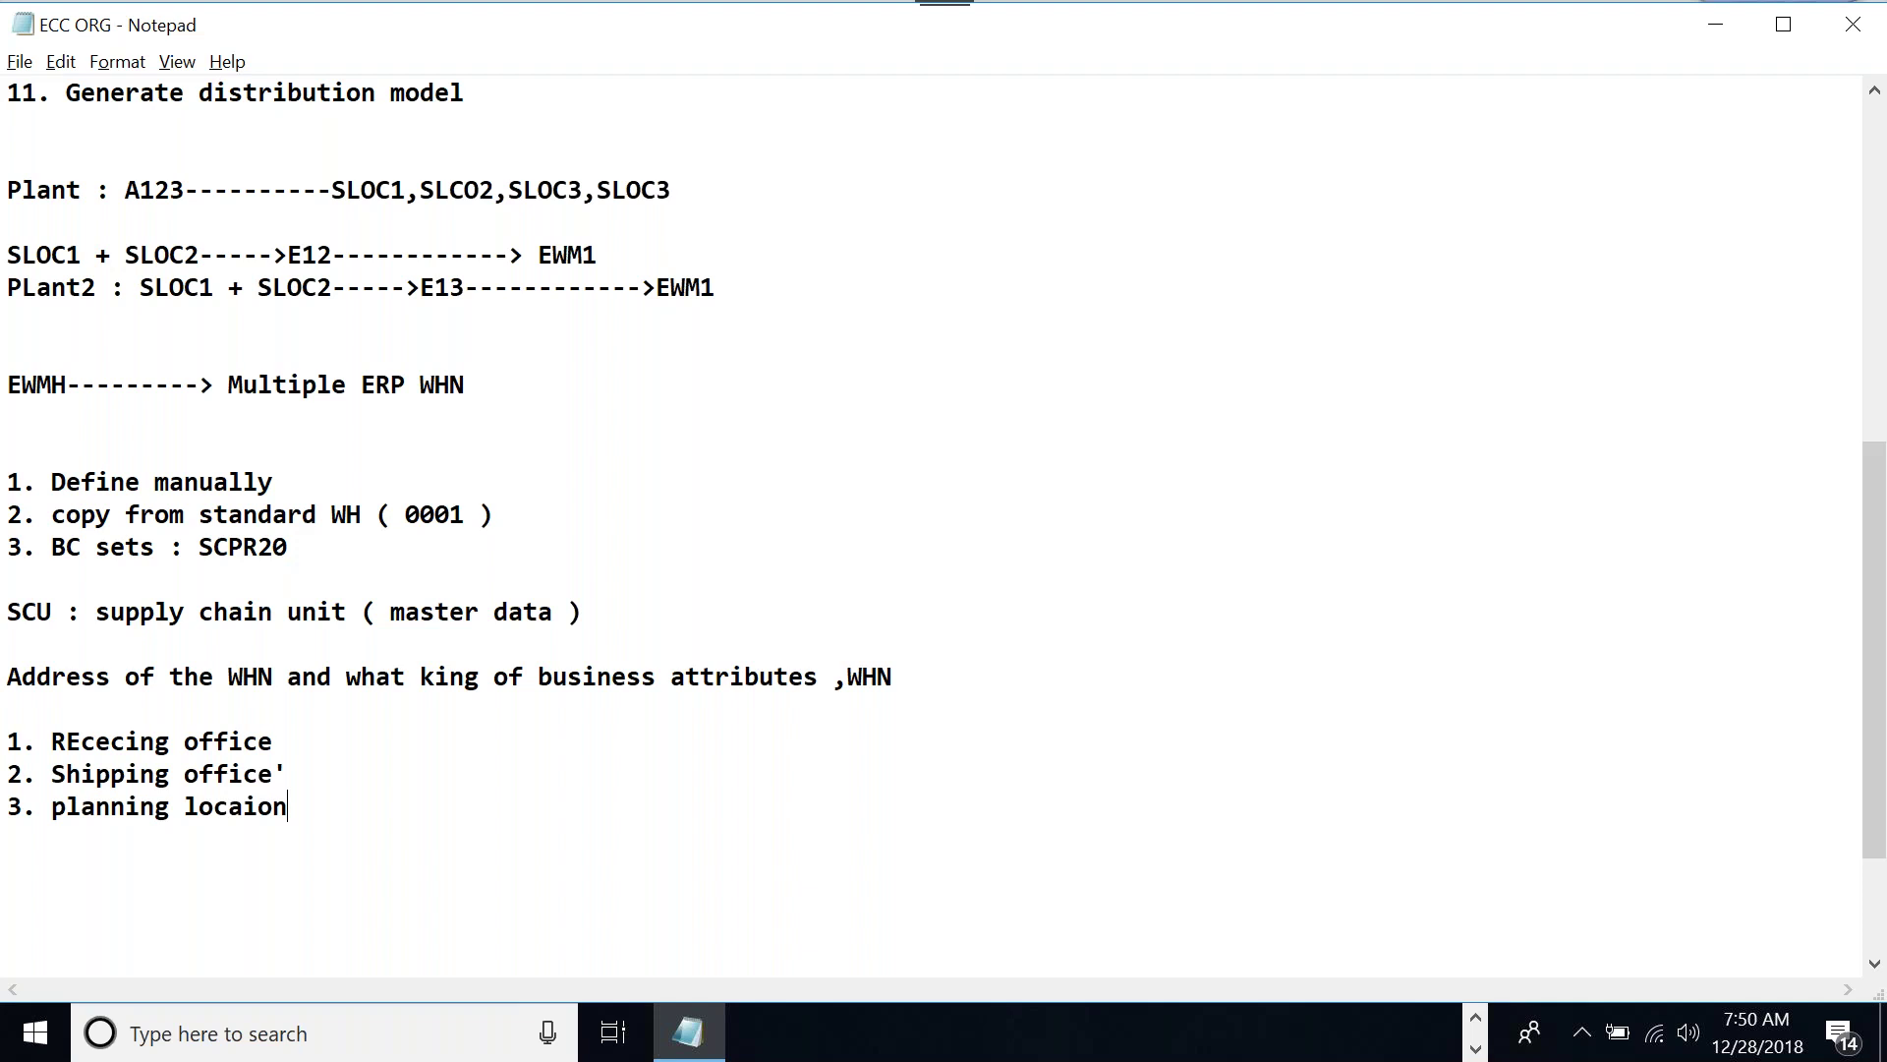
key("Return")
key("Return")
left_click(911, 1032)
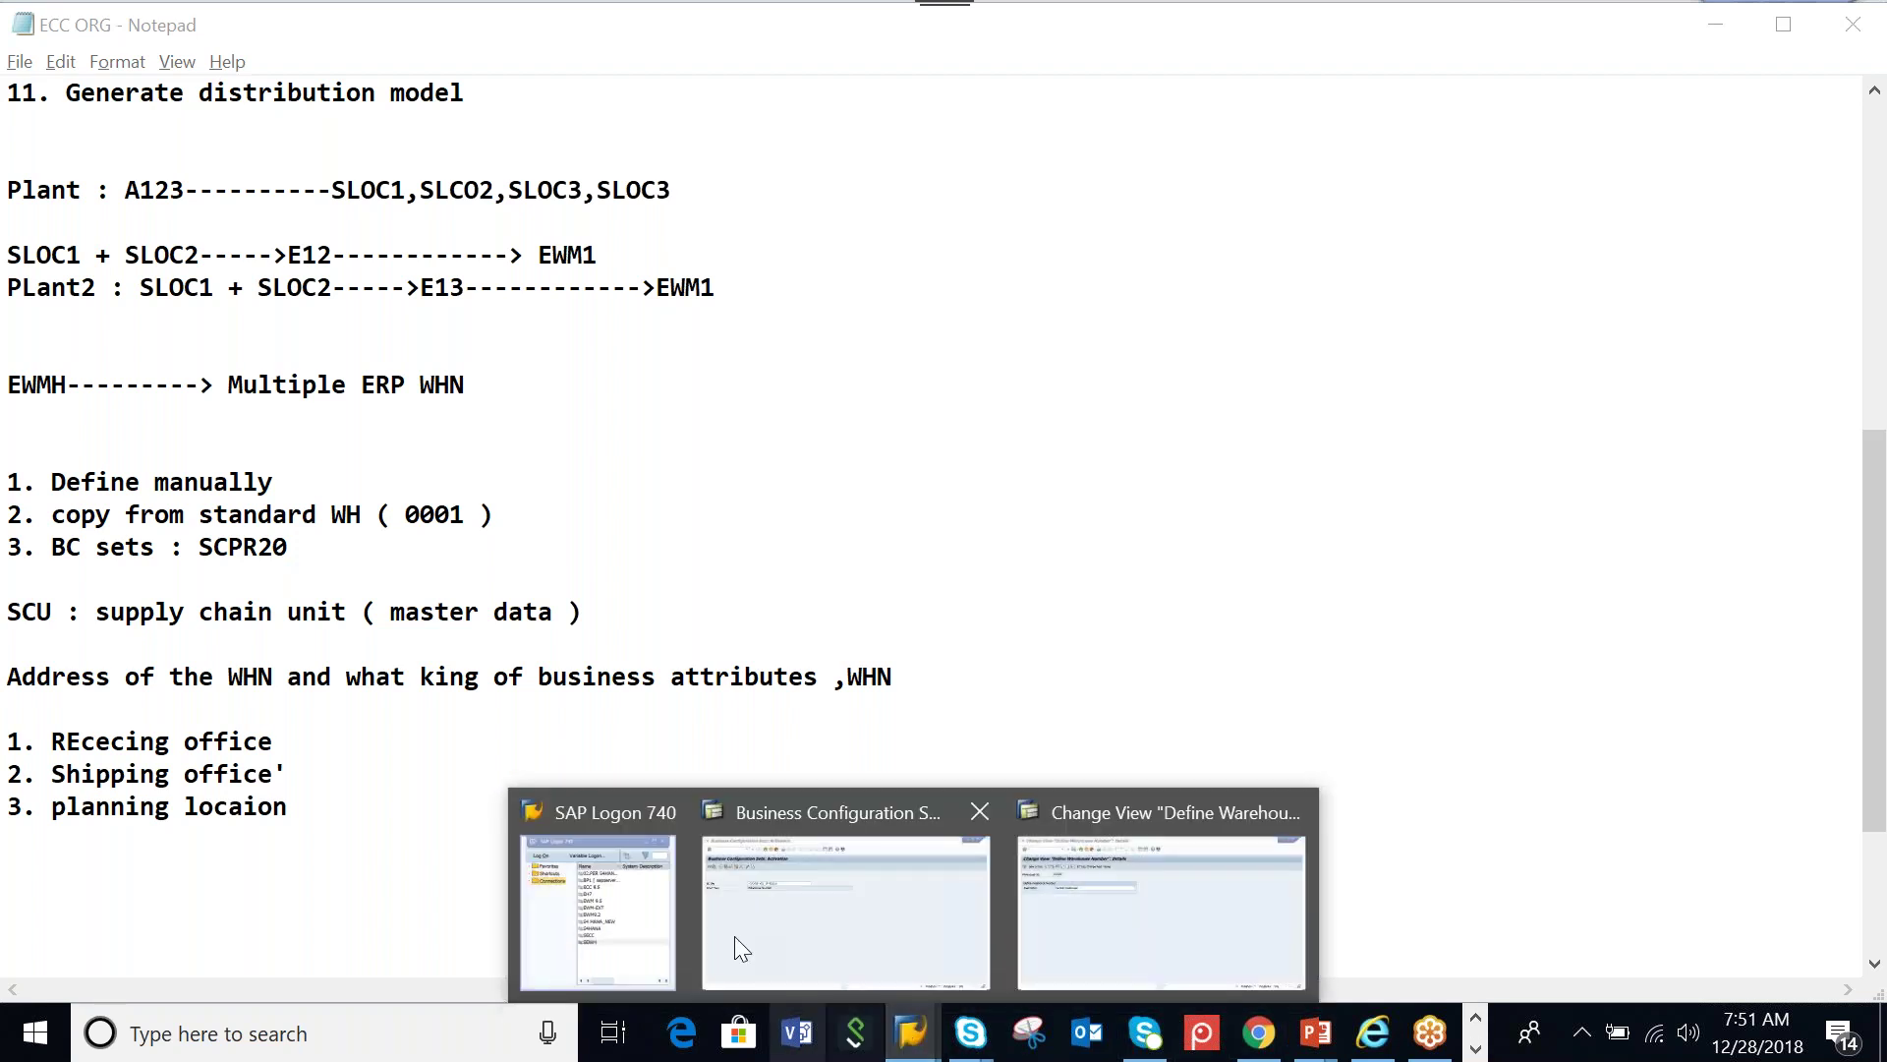
Go back to SAP Easy Access and start Maintain Supply Chain Unit under EWM Master Data
left_click(822, 876)
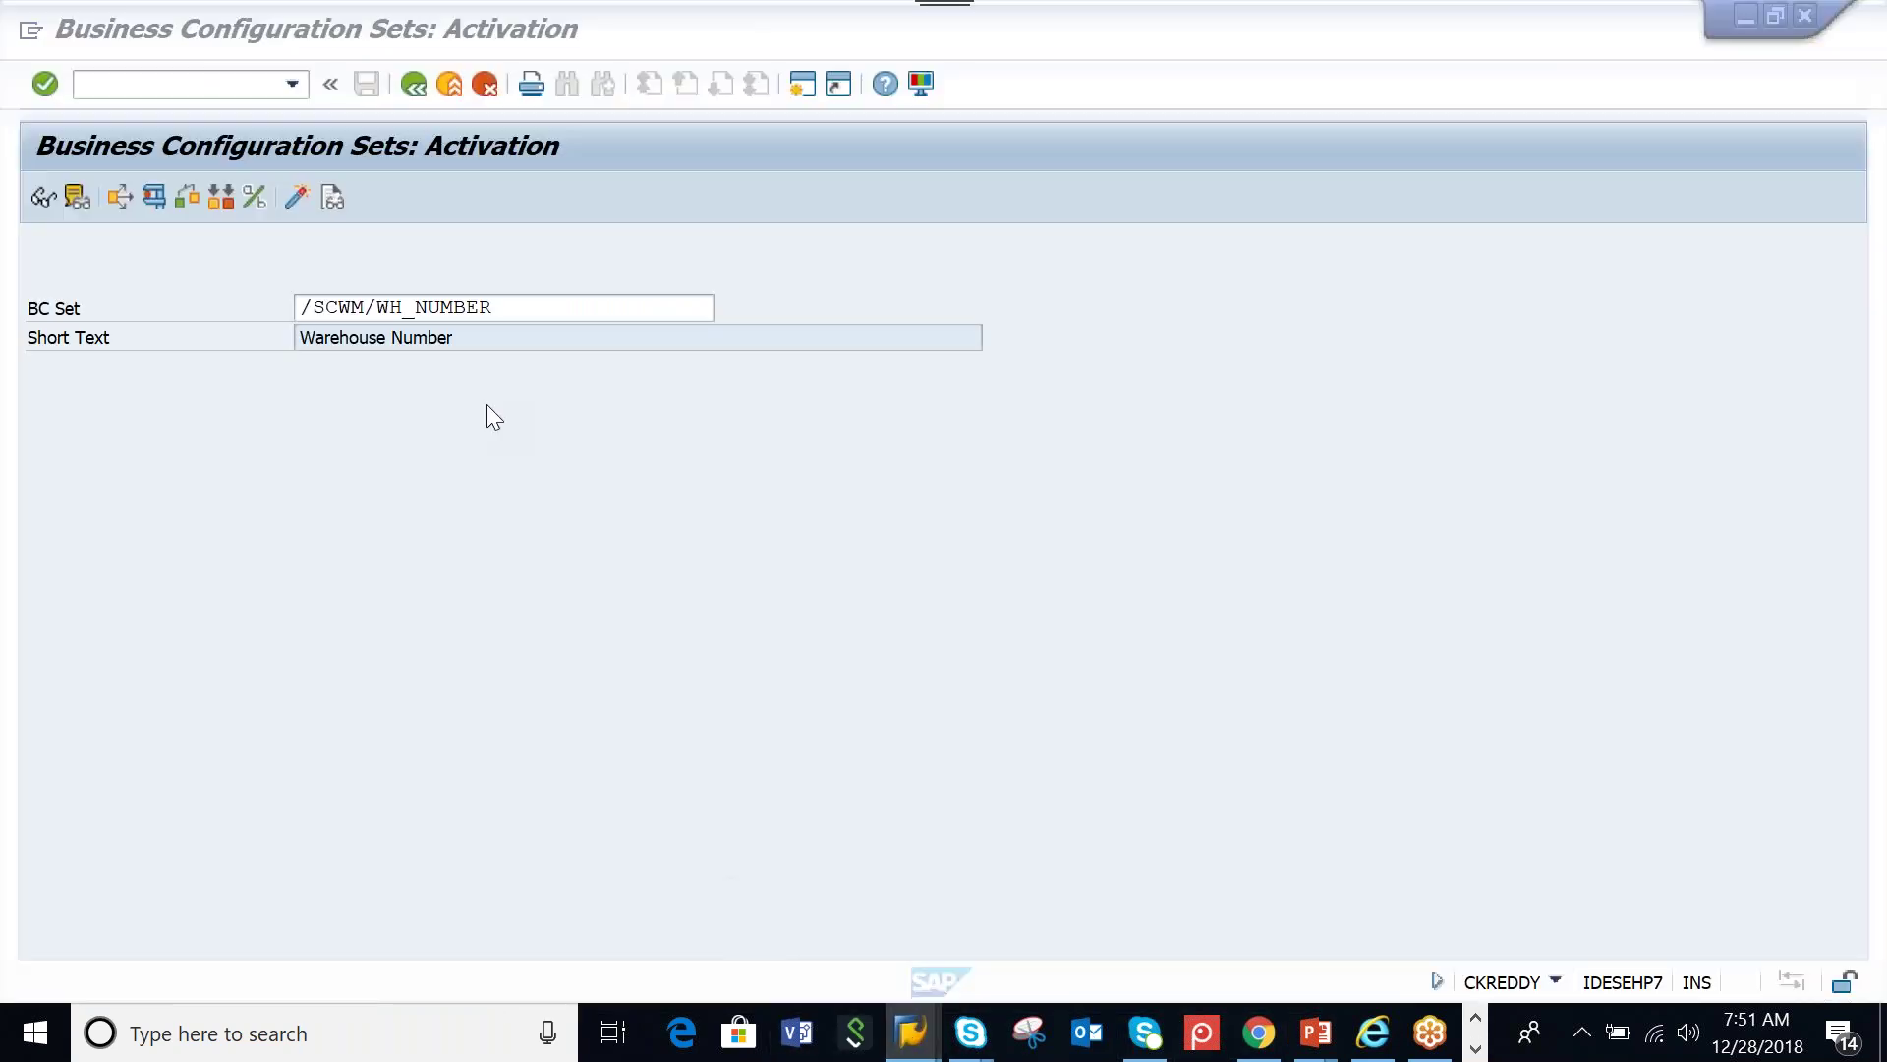
left_click(414, 84)
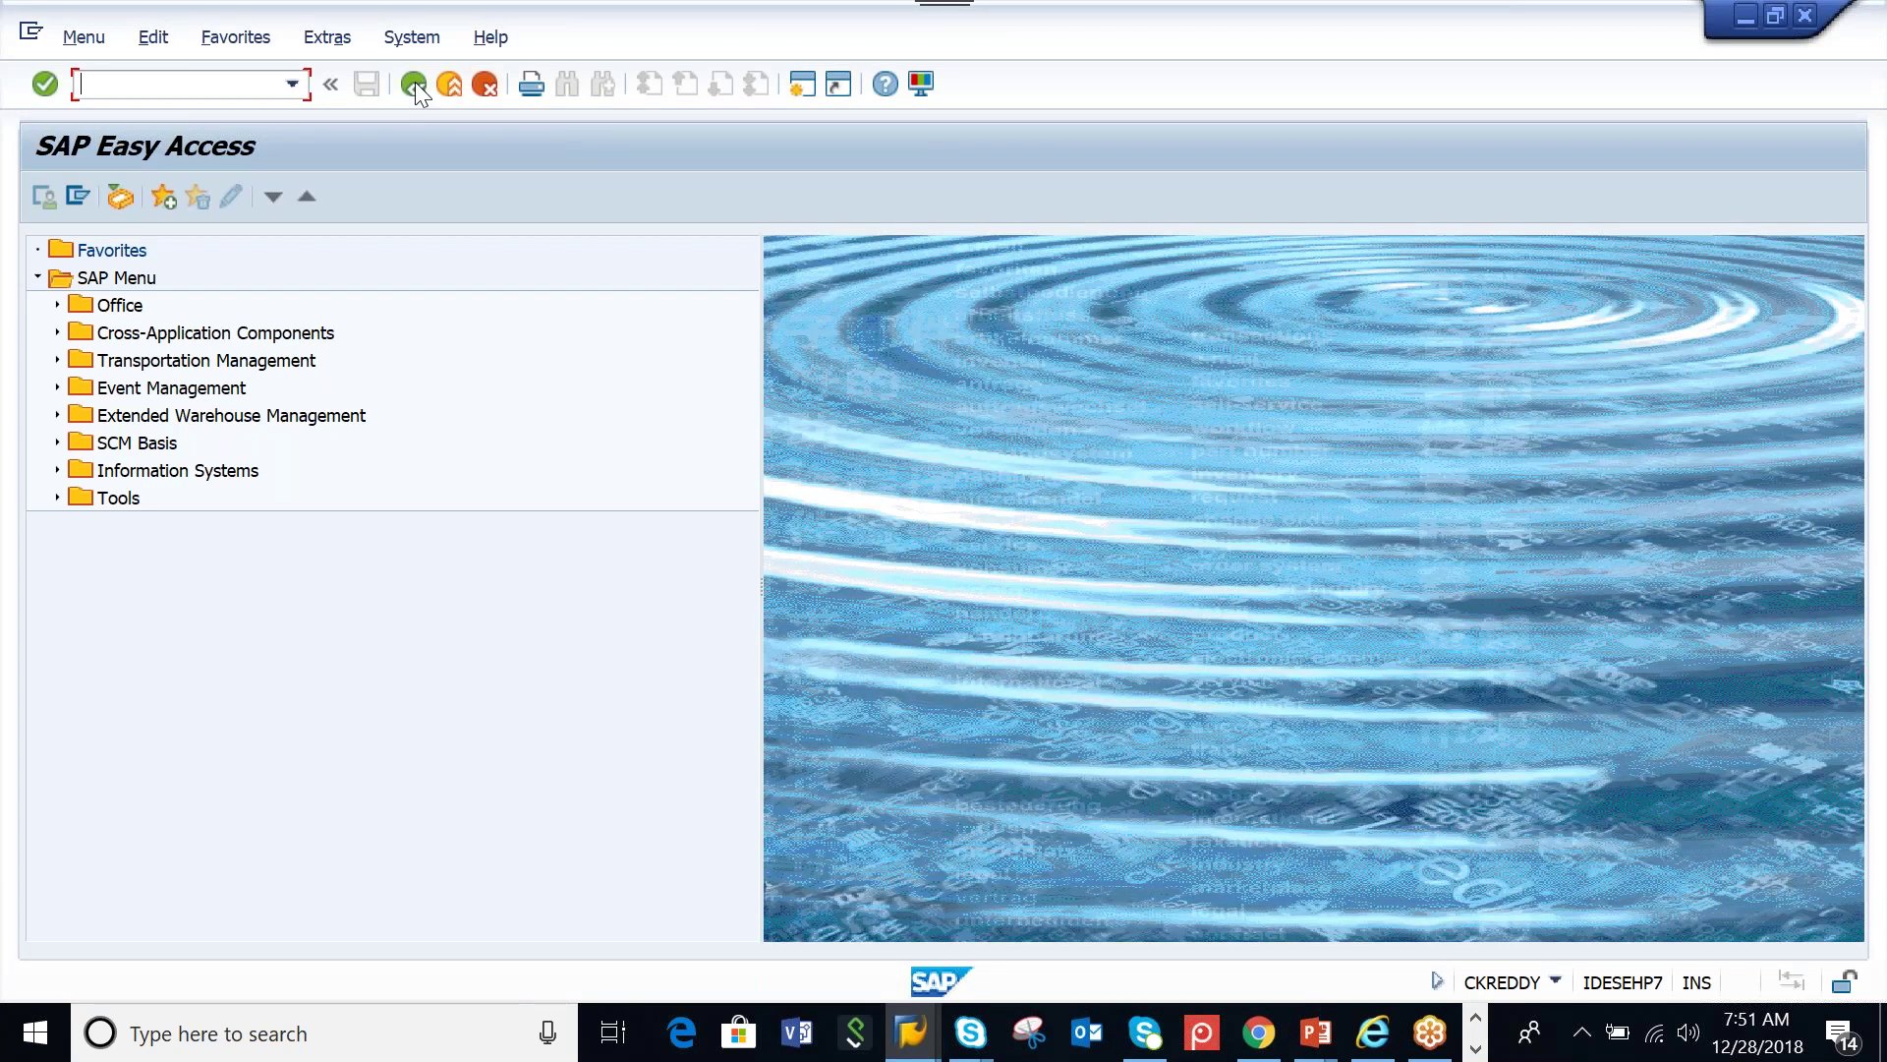
left_click(61, 417)
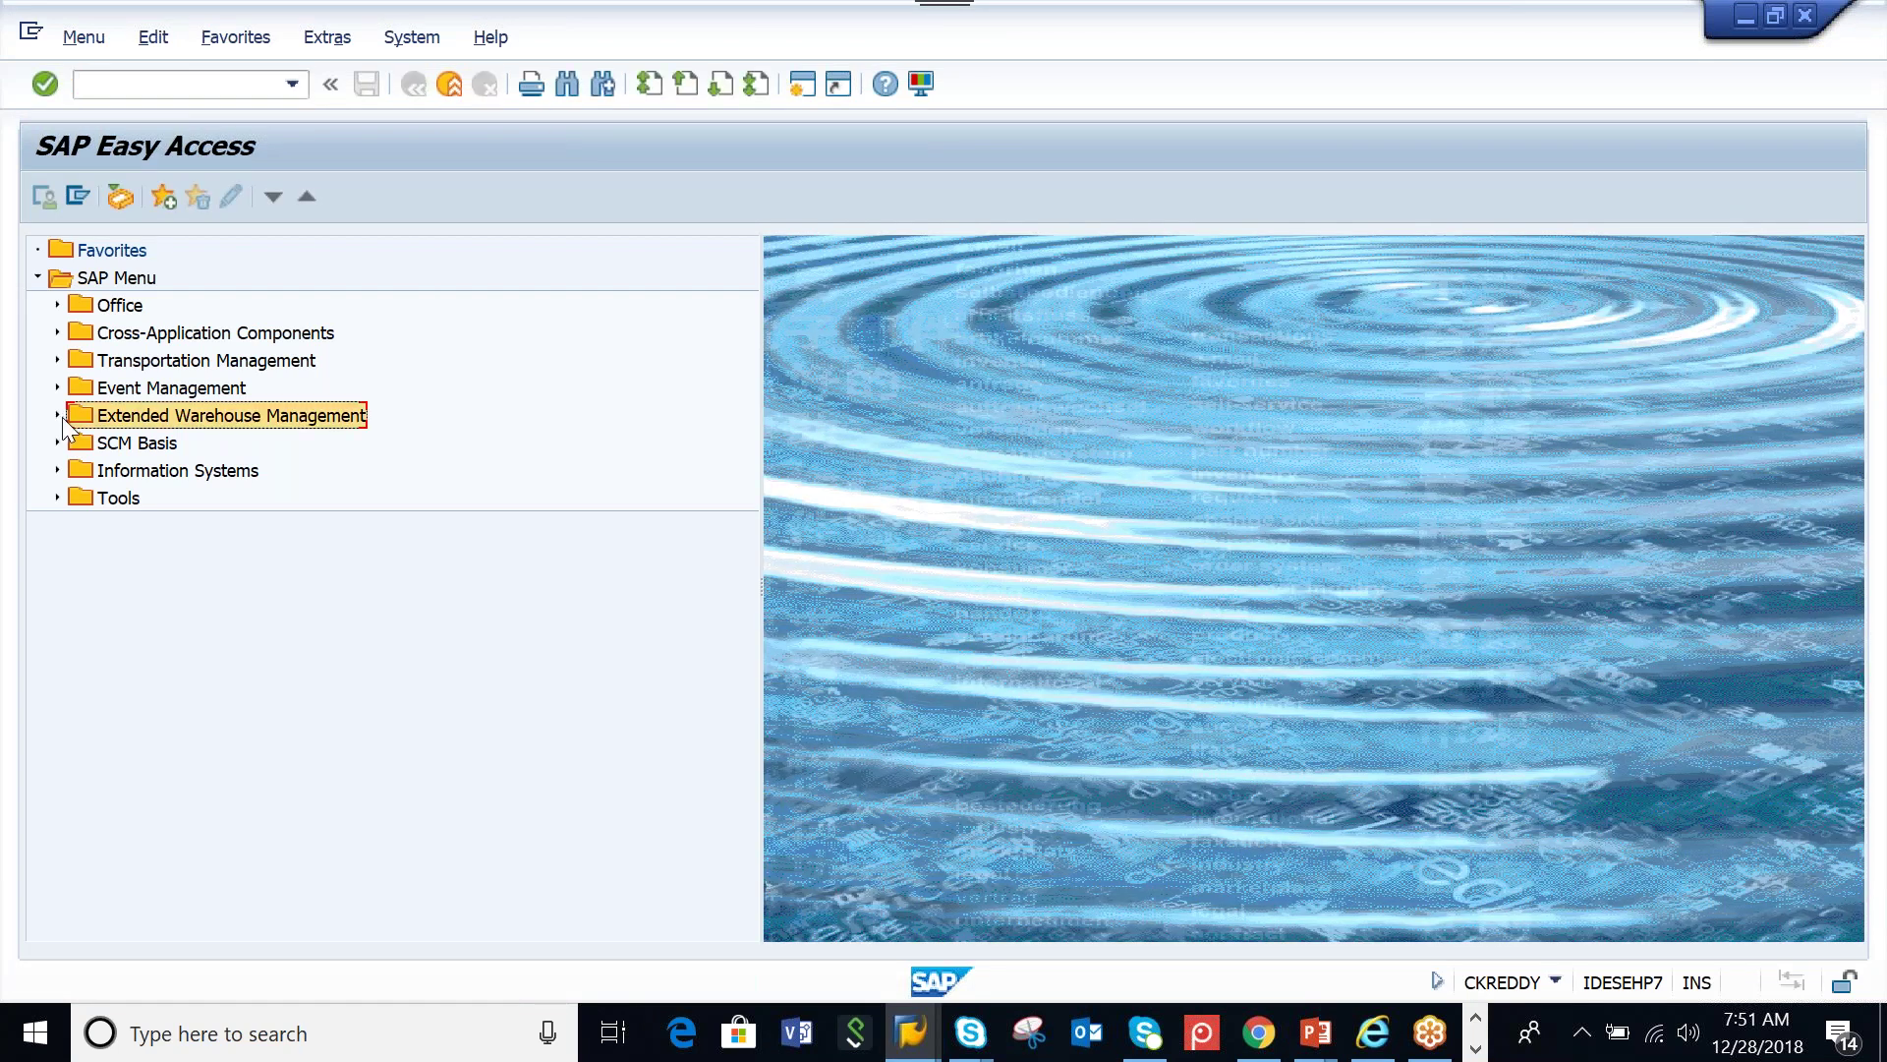
left_click(57, 414)
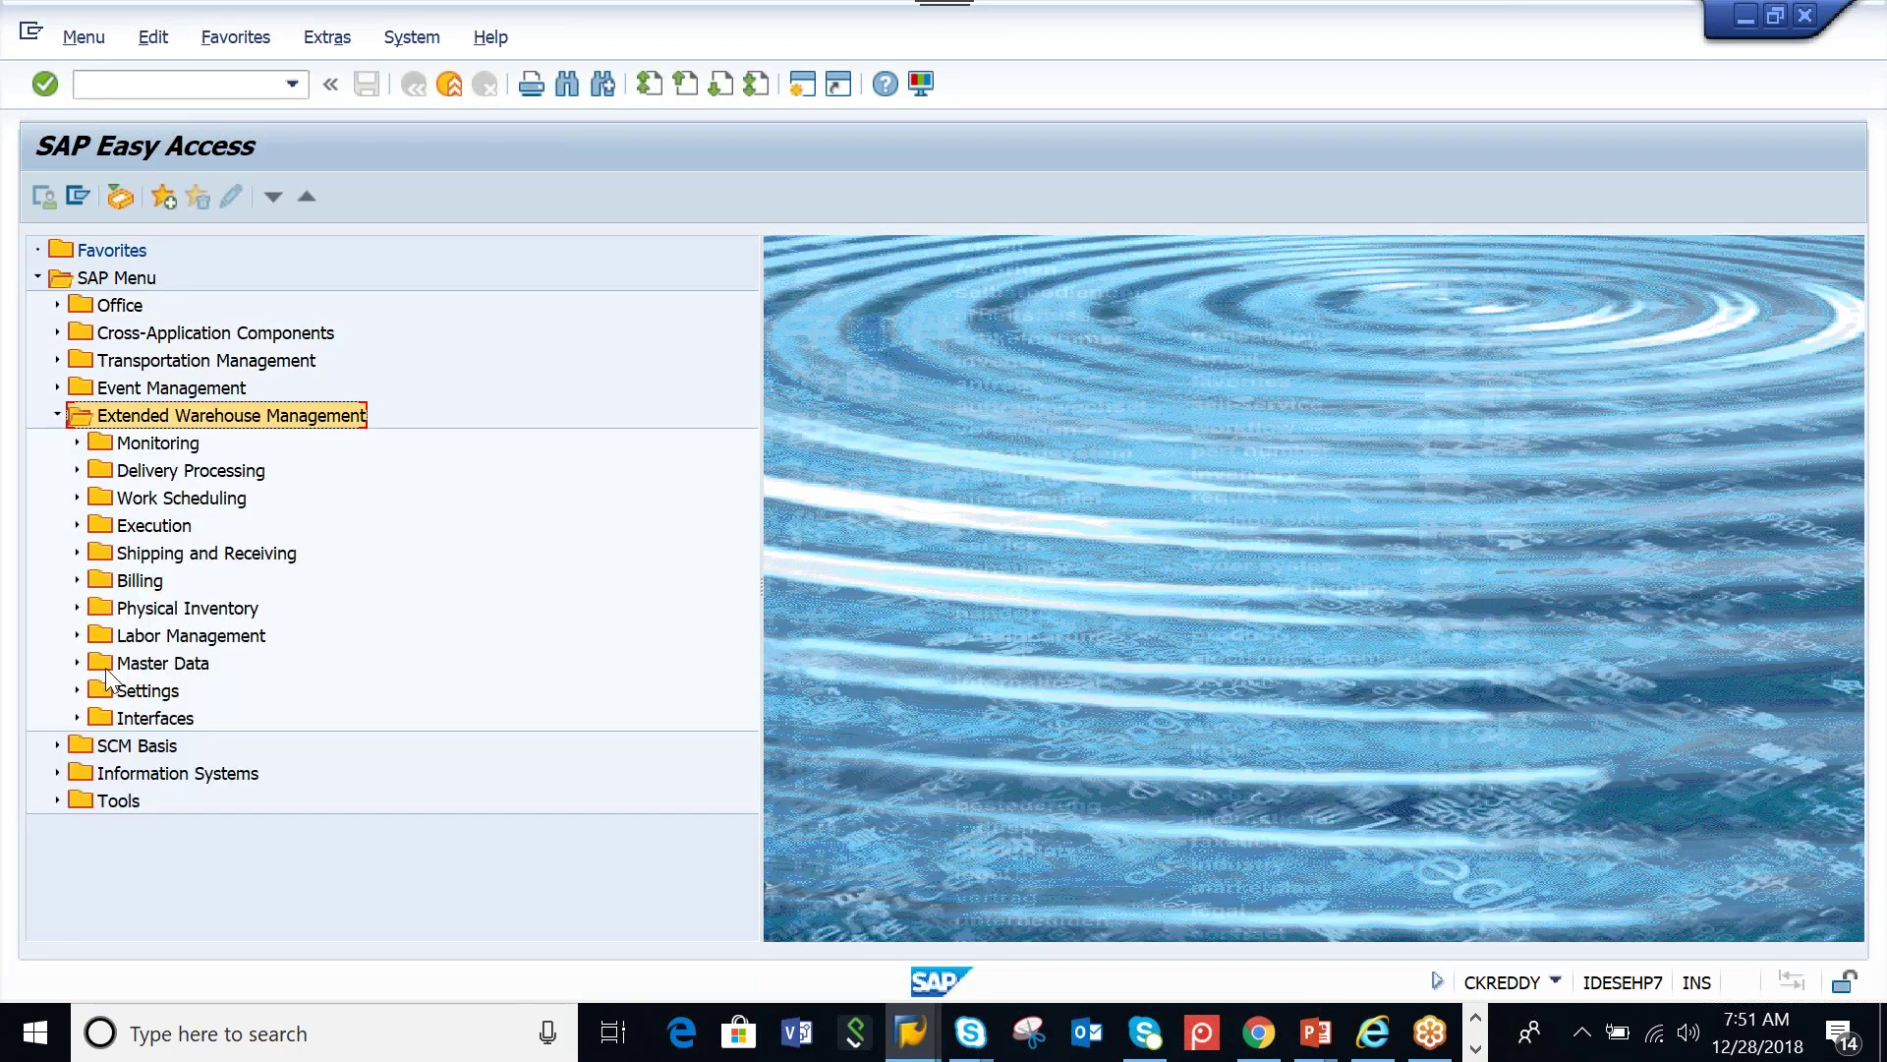
left_click(78, 663)
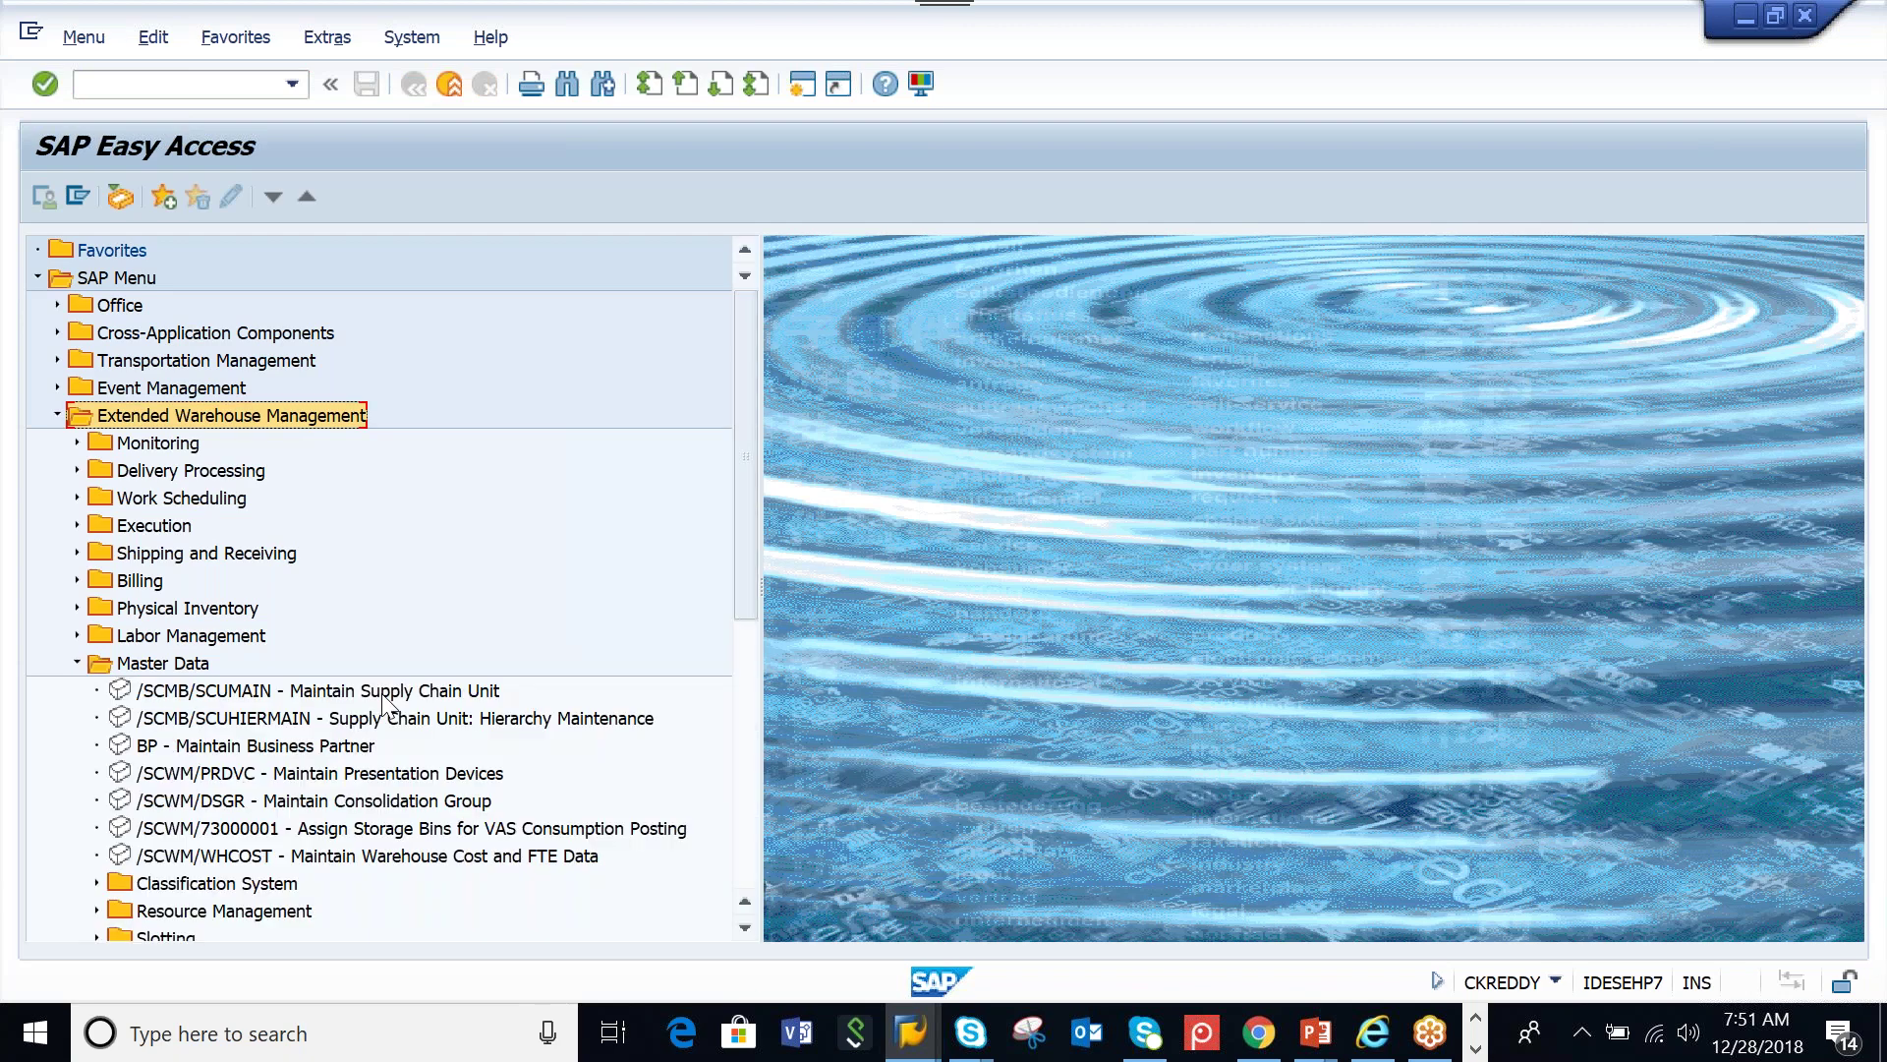
scroll(384, 698, "down", 1)
left_click(327, 610)
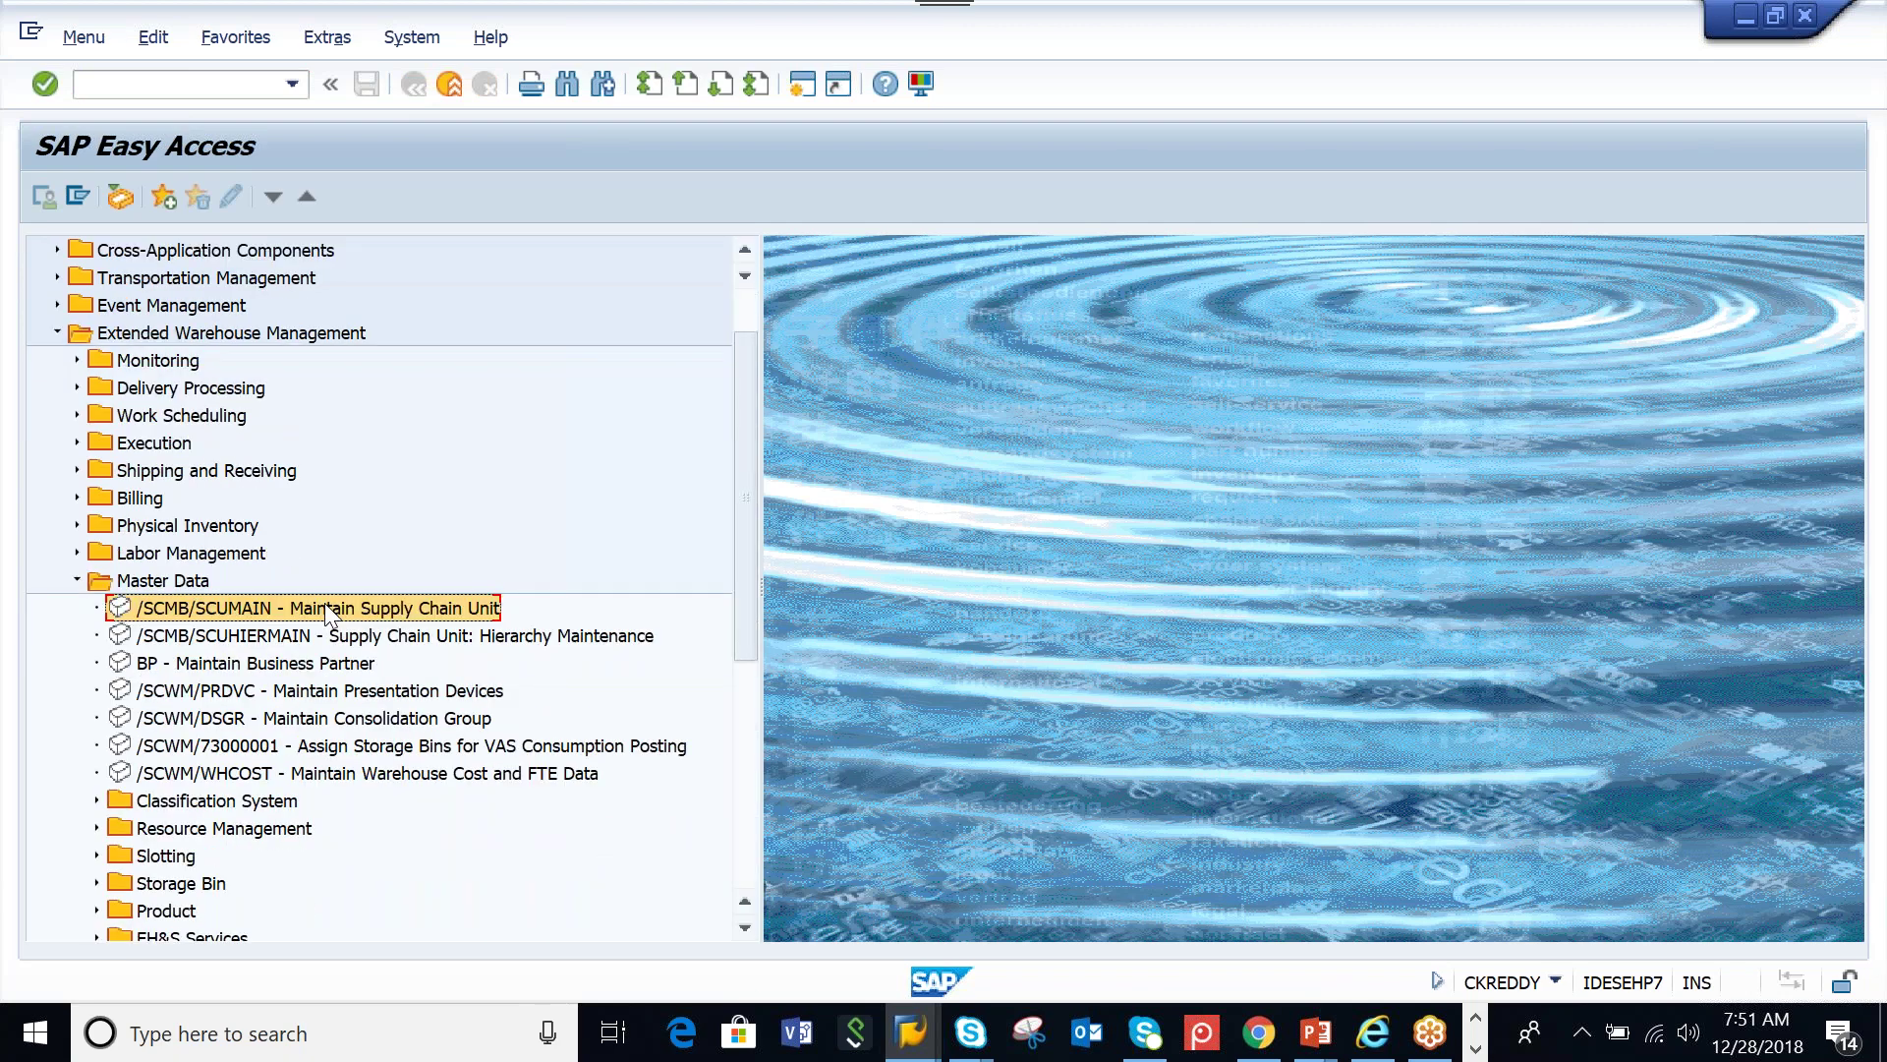
double_click(324, 604)
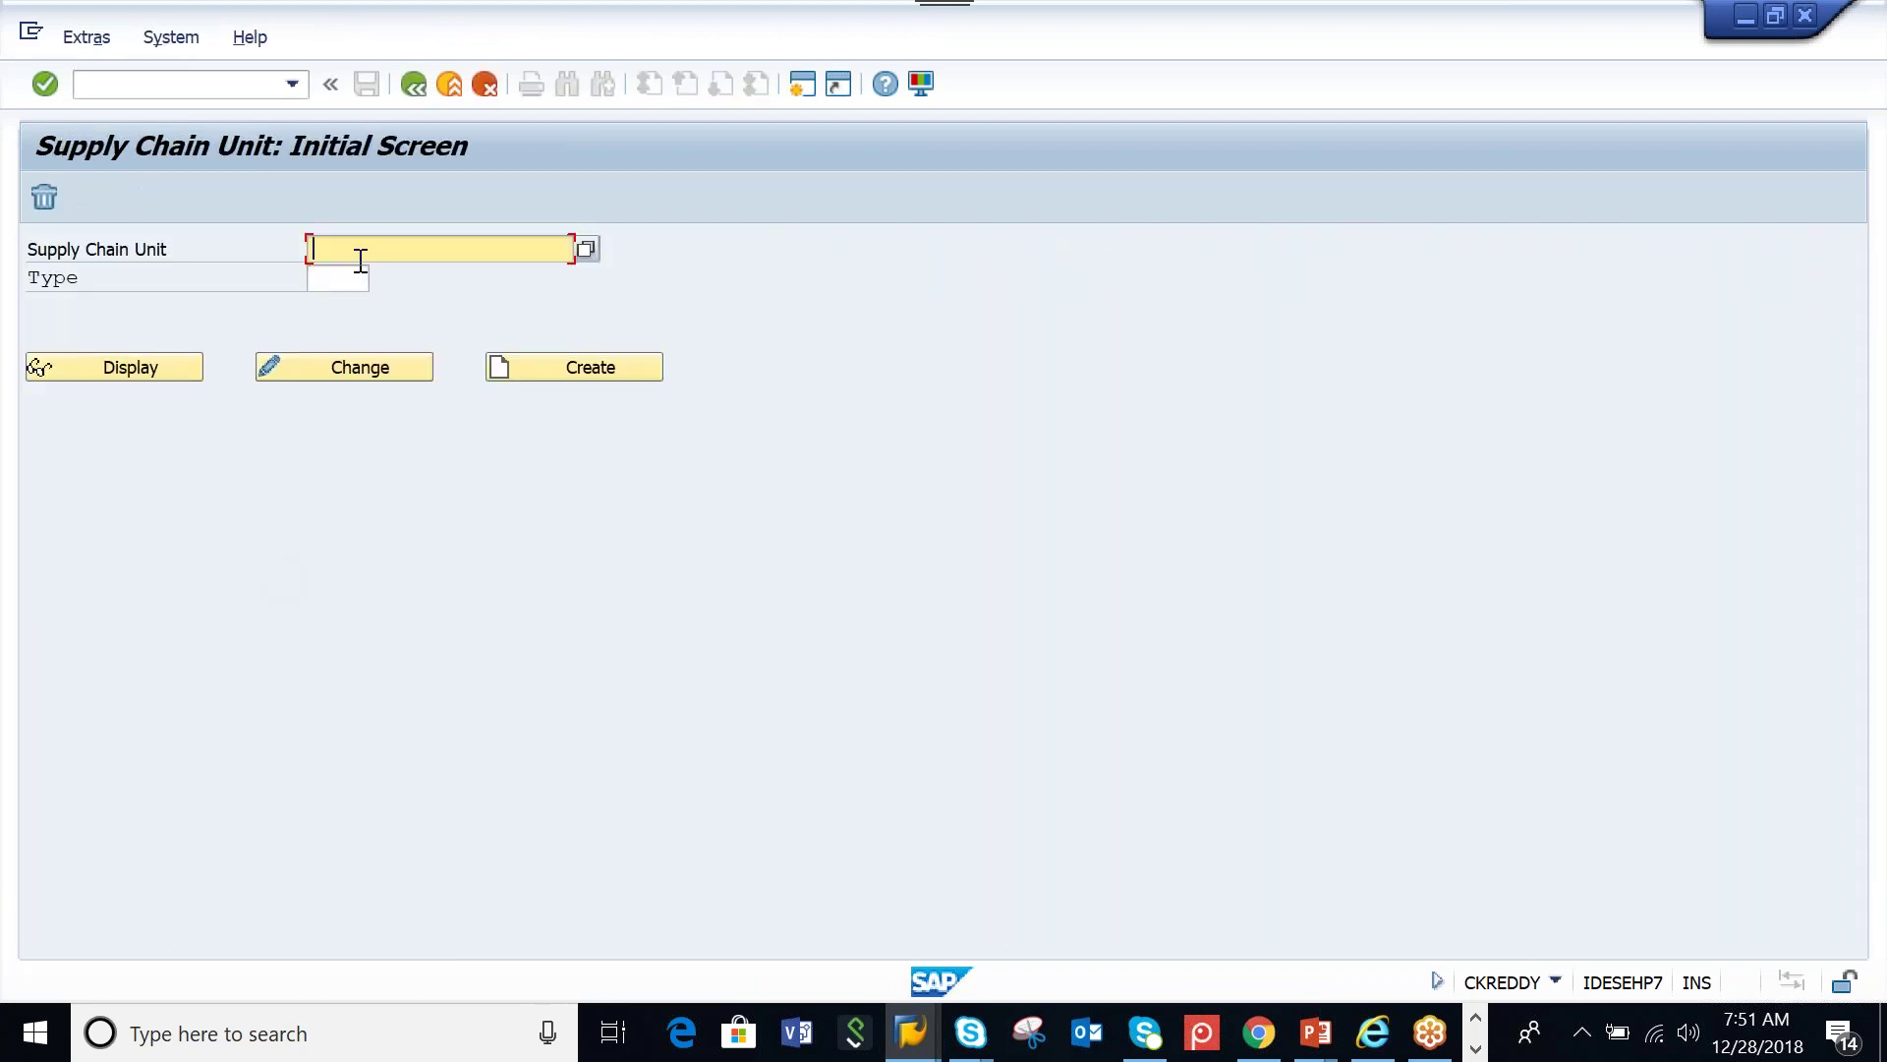
Enter AAMW_SCU as the supply chain unit with type 1008
type("AAMW_SCU")
left_click(362, 280)
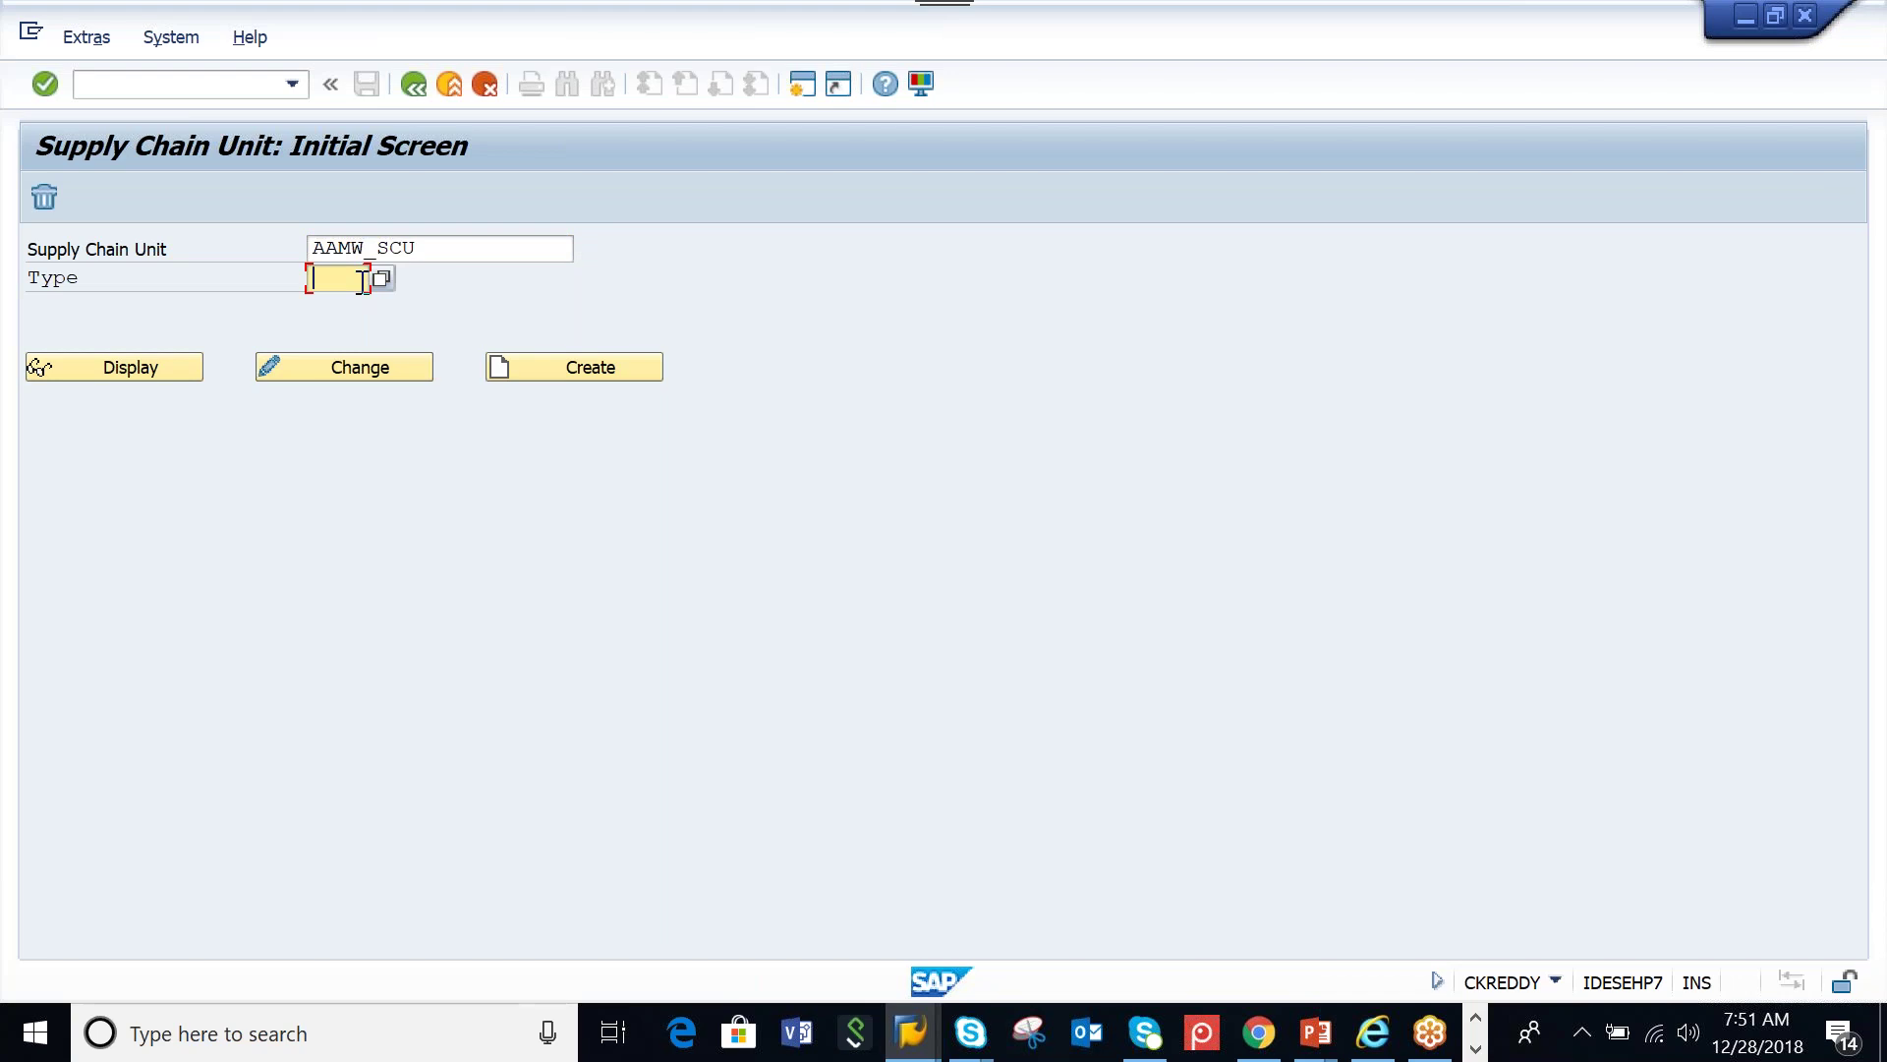
type("100")
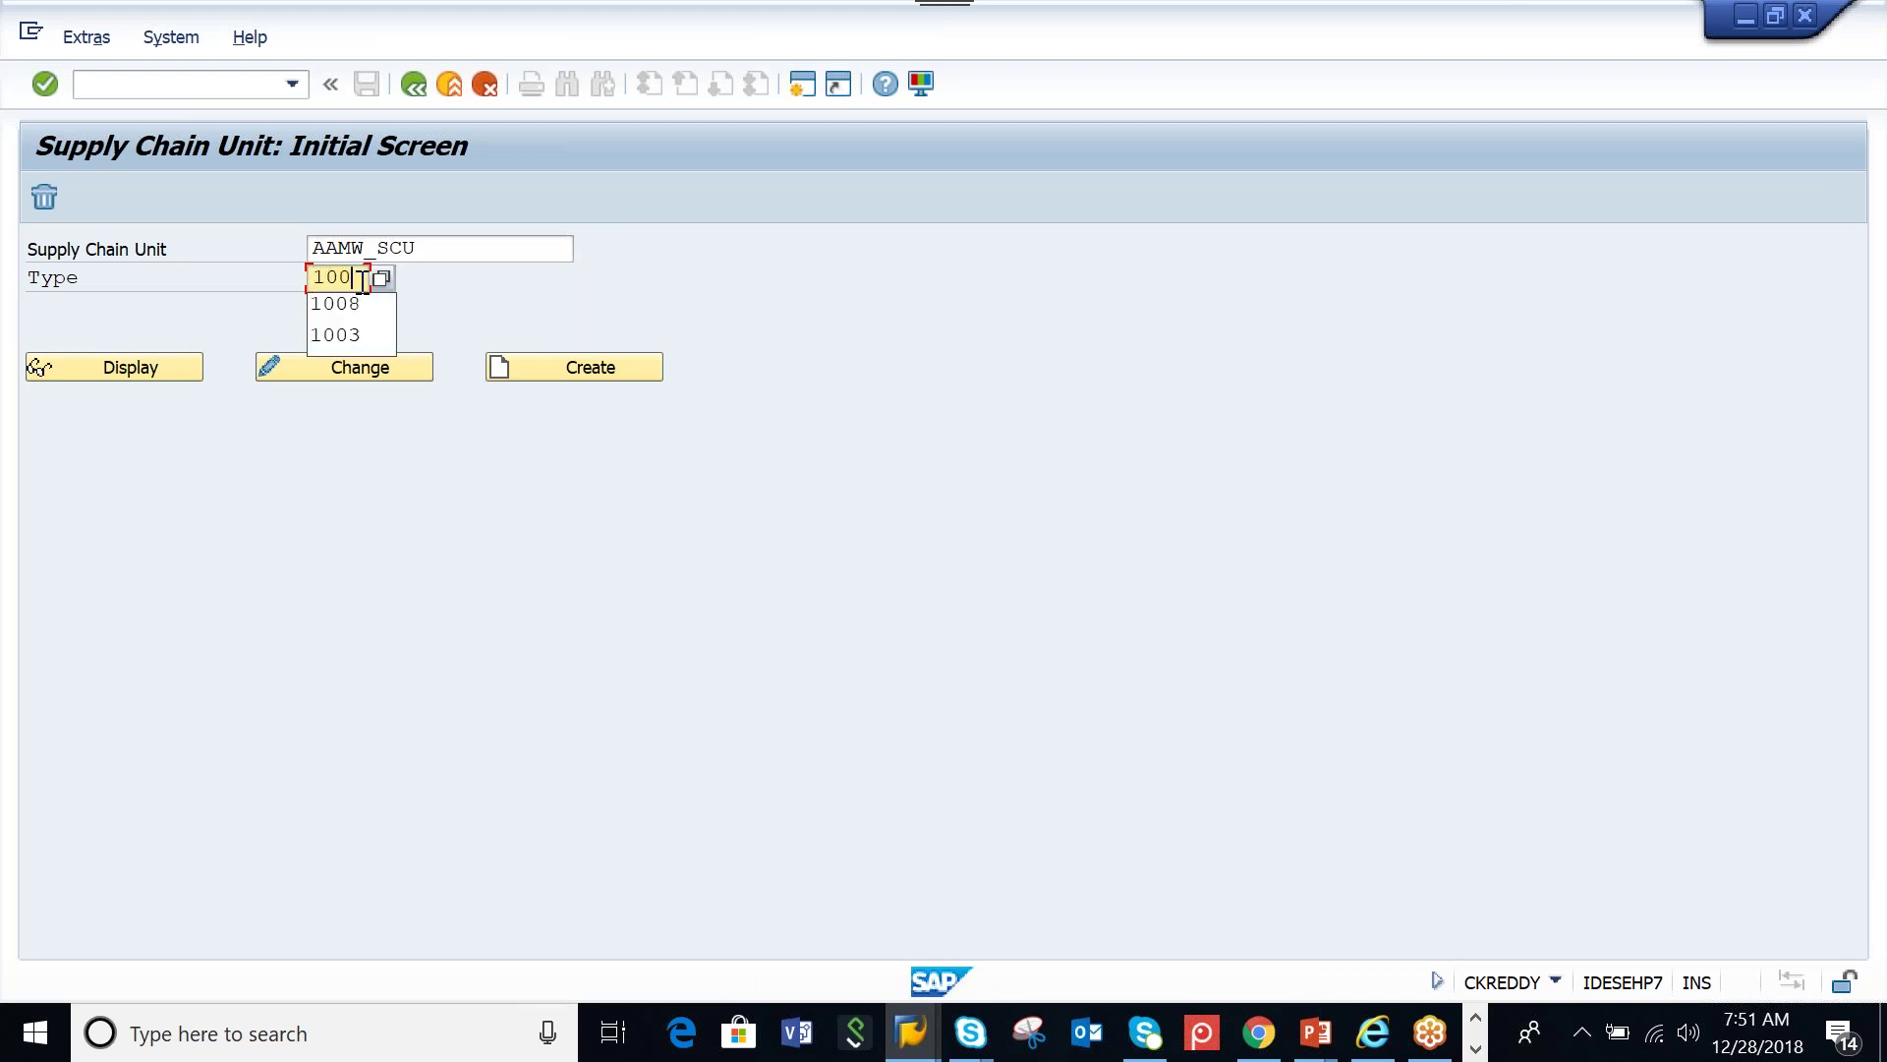
type("8")
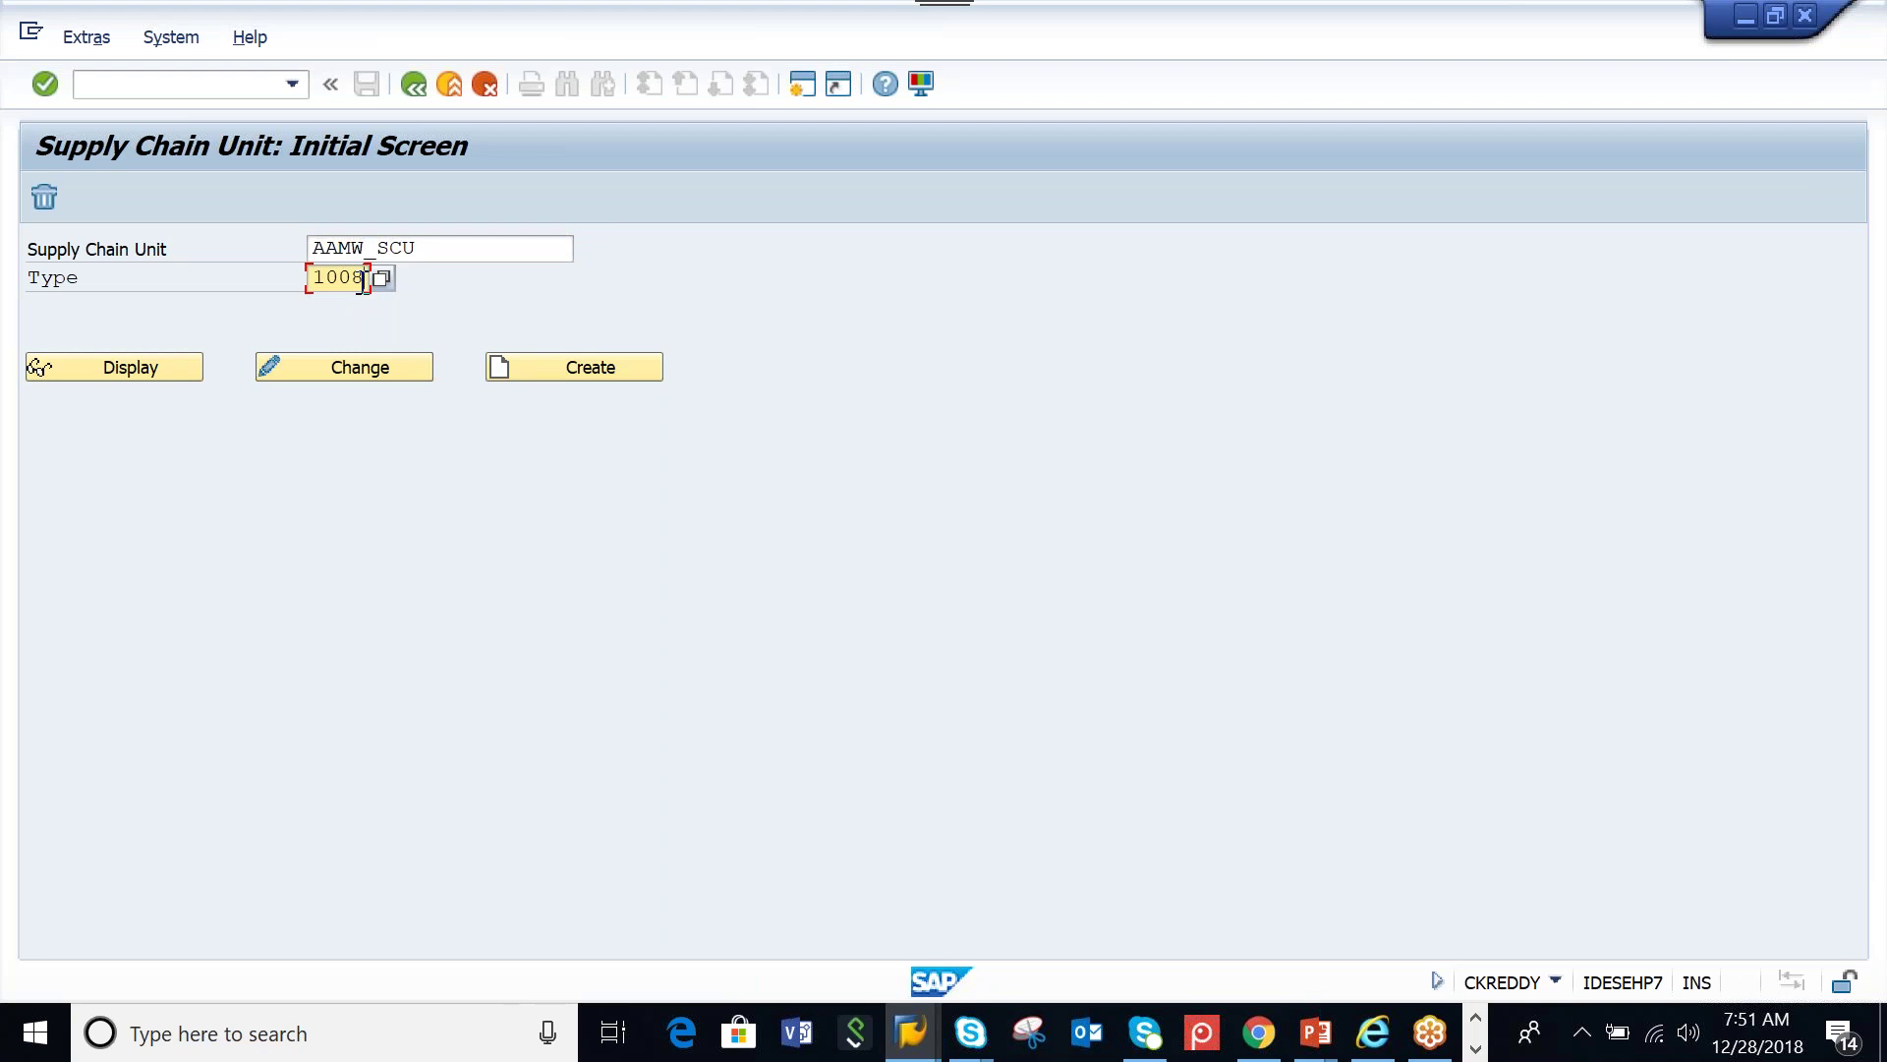
Create AAMW_SCU and enter the description 'SCU for AAMW WHN'
left_click(550, 375)
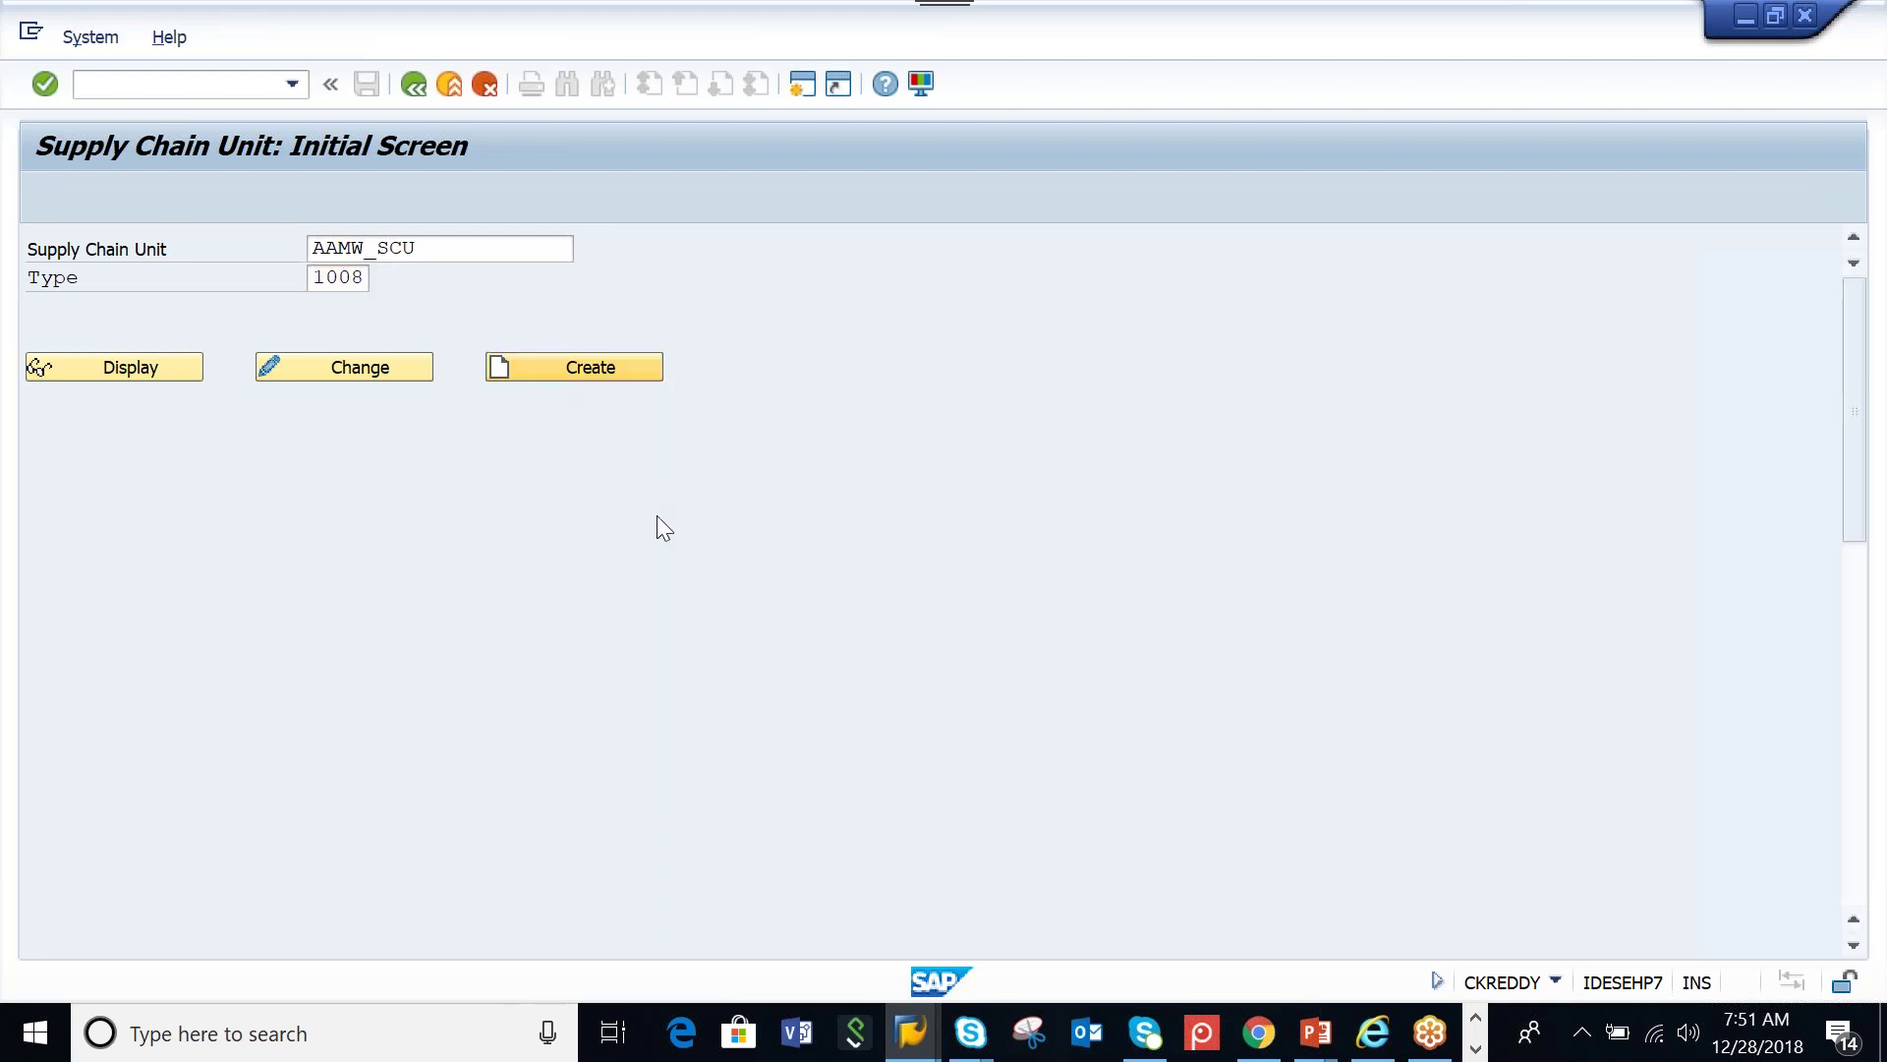
type("SCU f")
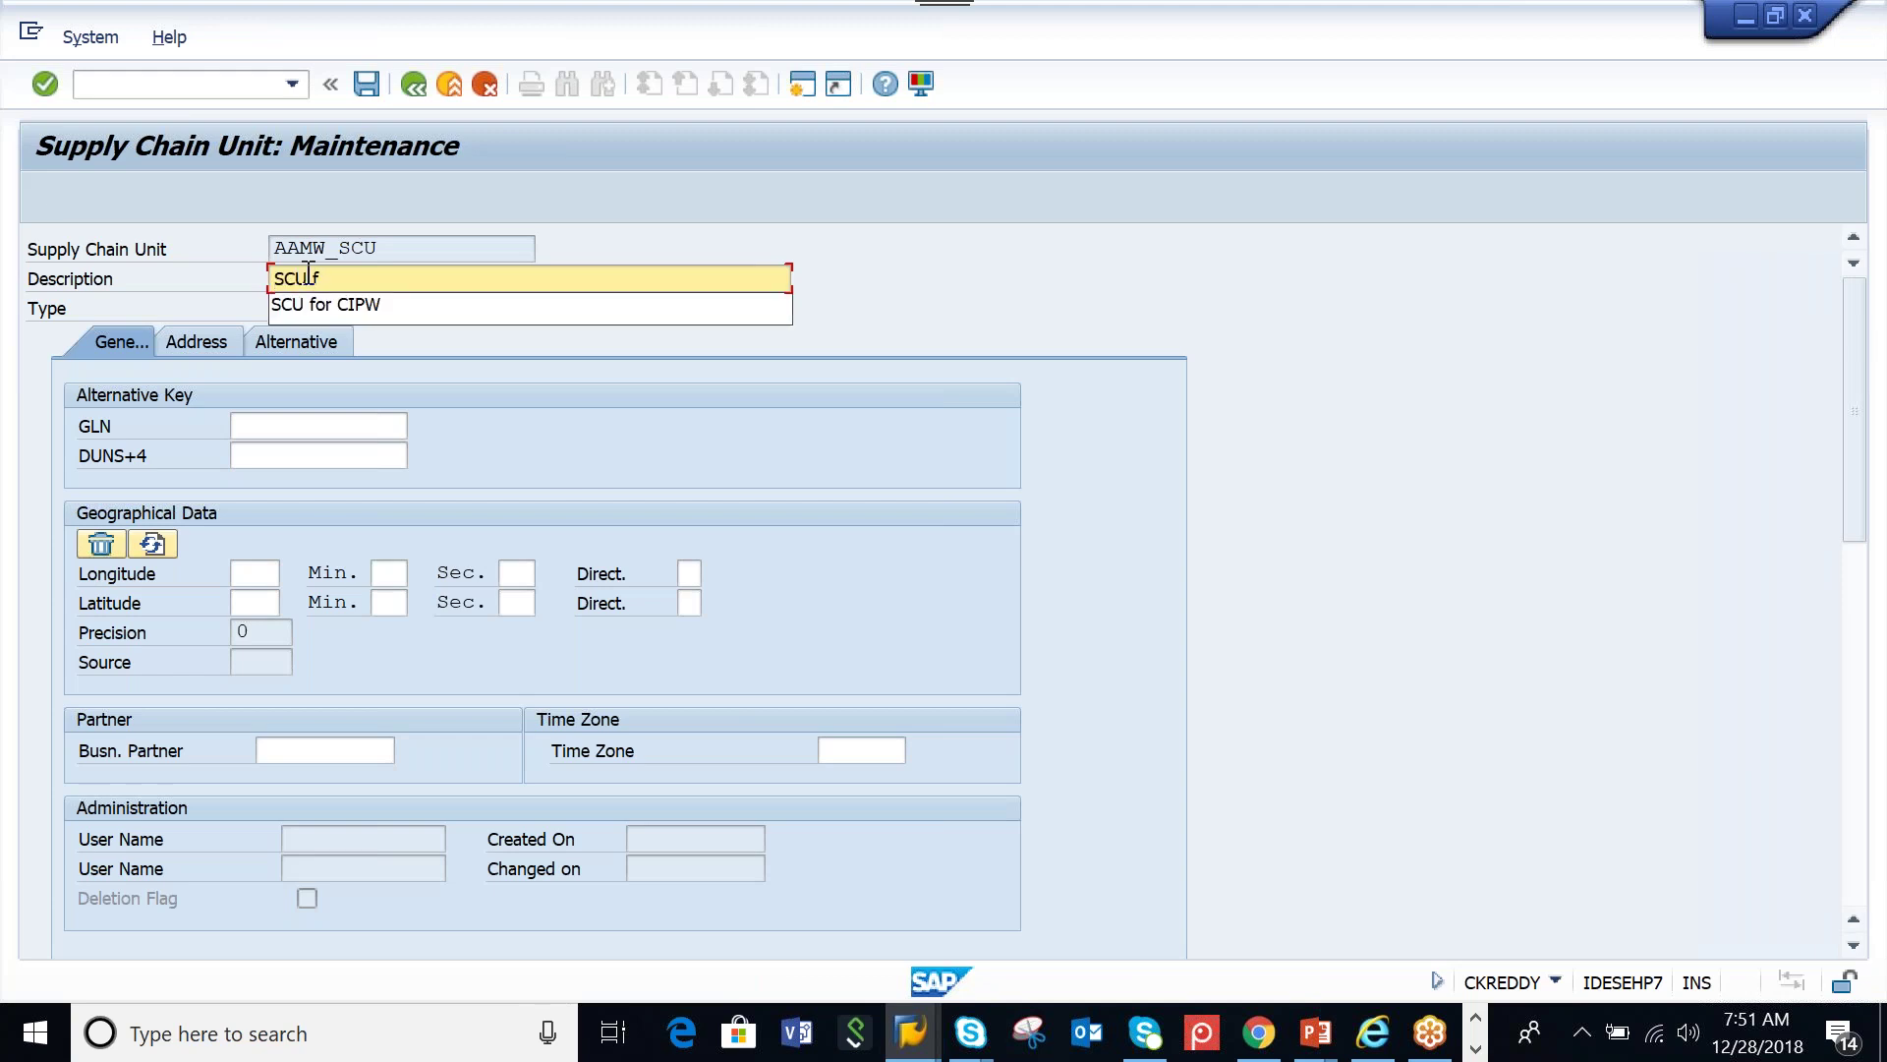
type("or AAMW WHN")
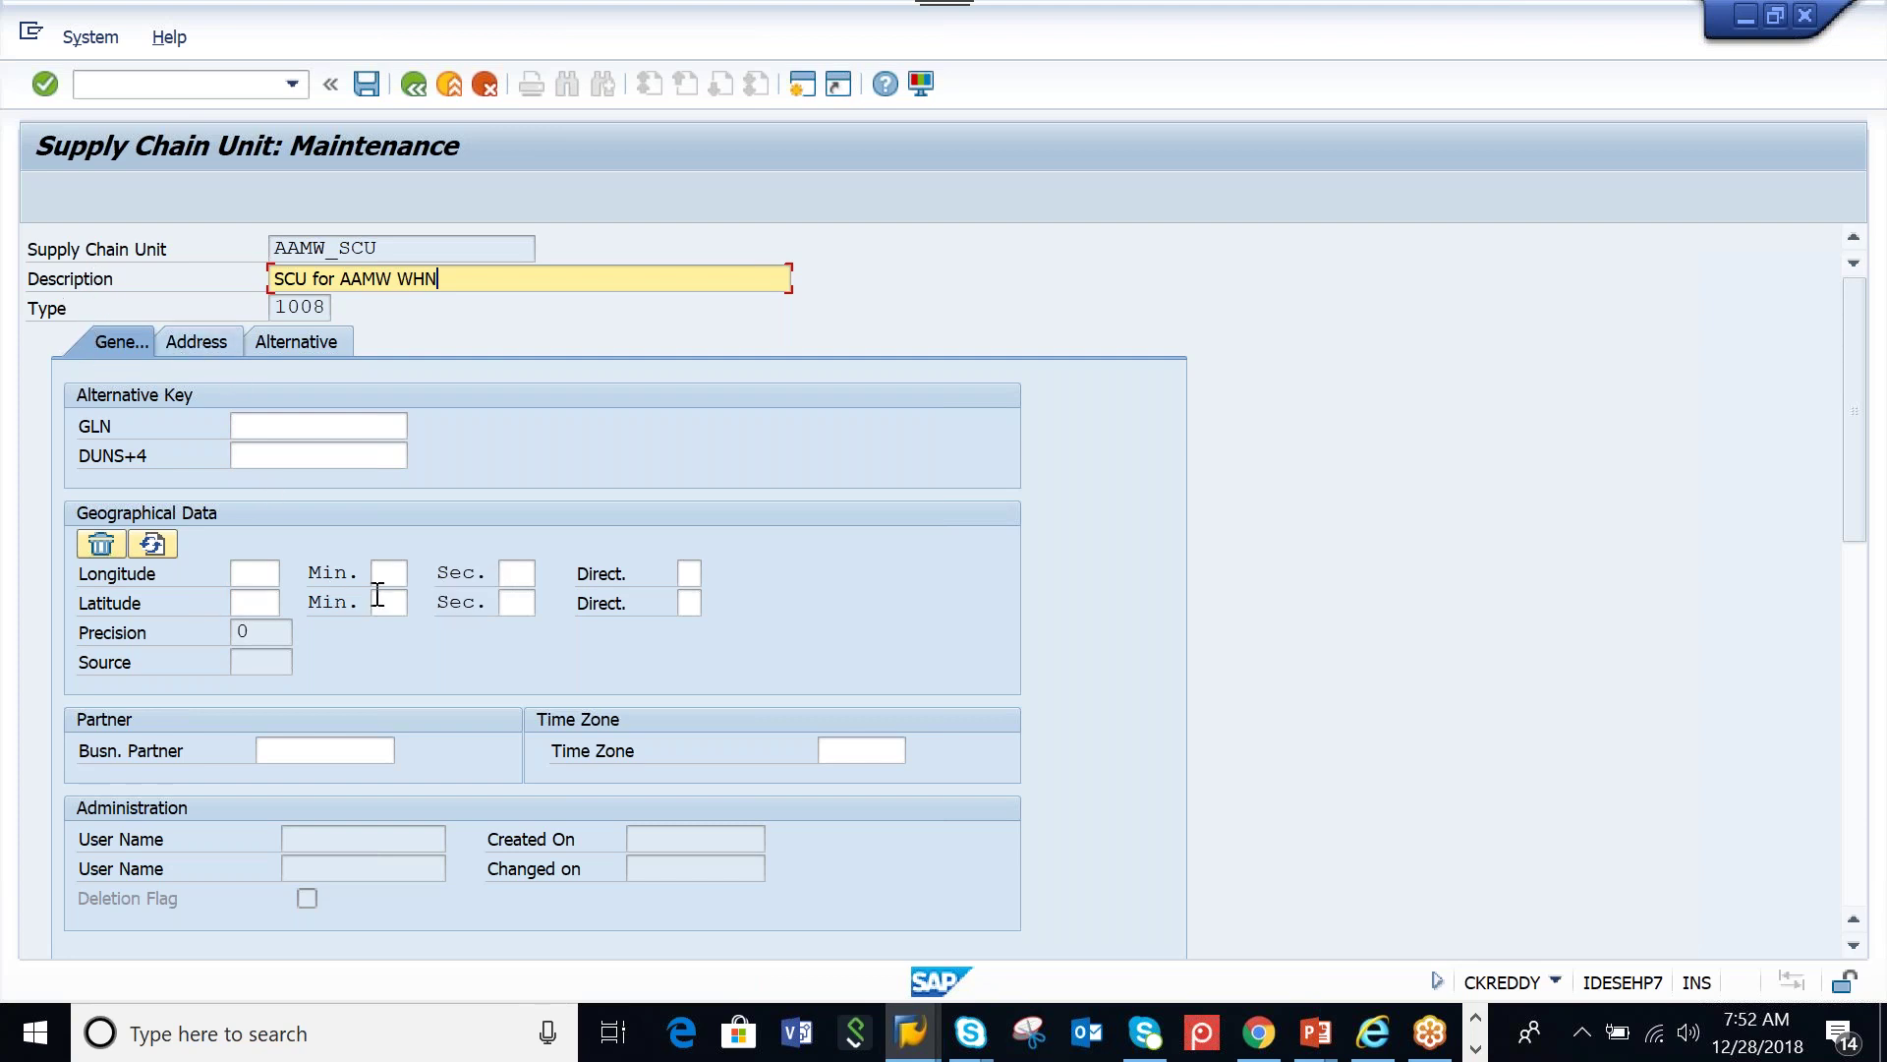
Enter address name AAMW_SCU, search term AAMW, postal code 500049, city HYDERABAD, country IN
left_click(204, 342)
left_click(567, 455)
type("AA")
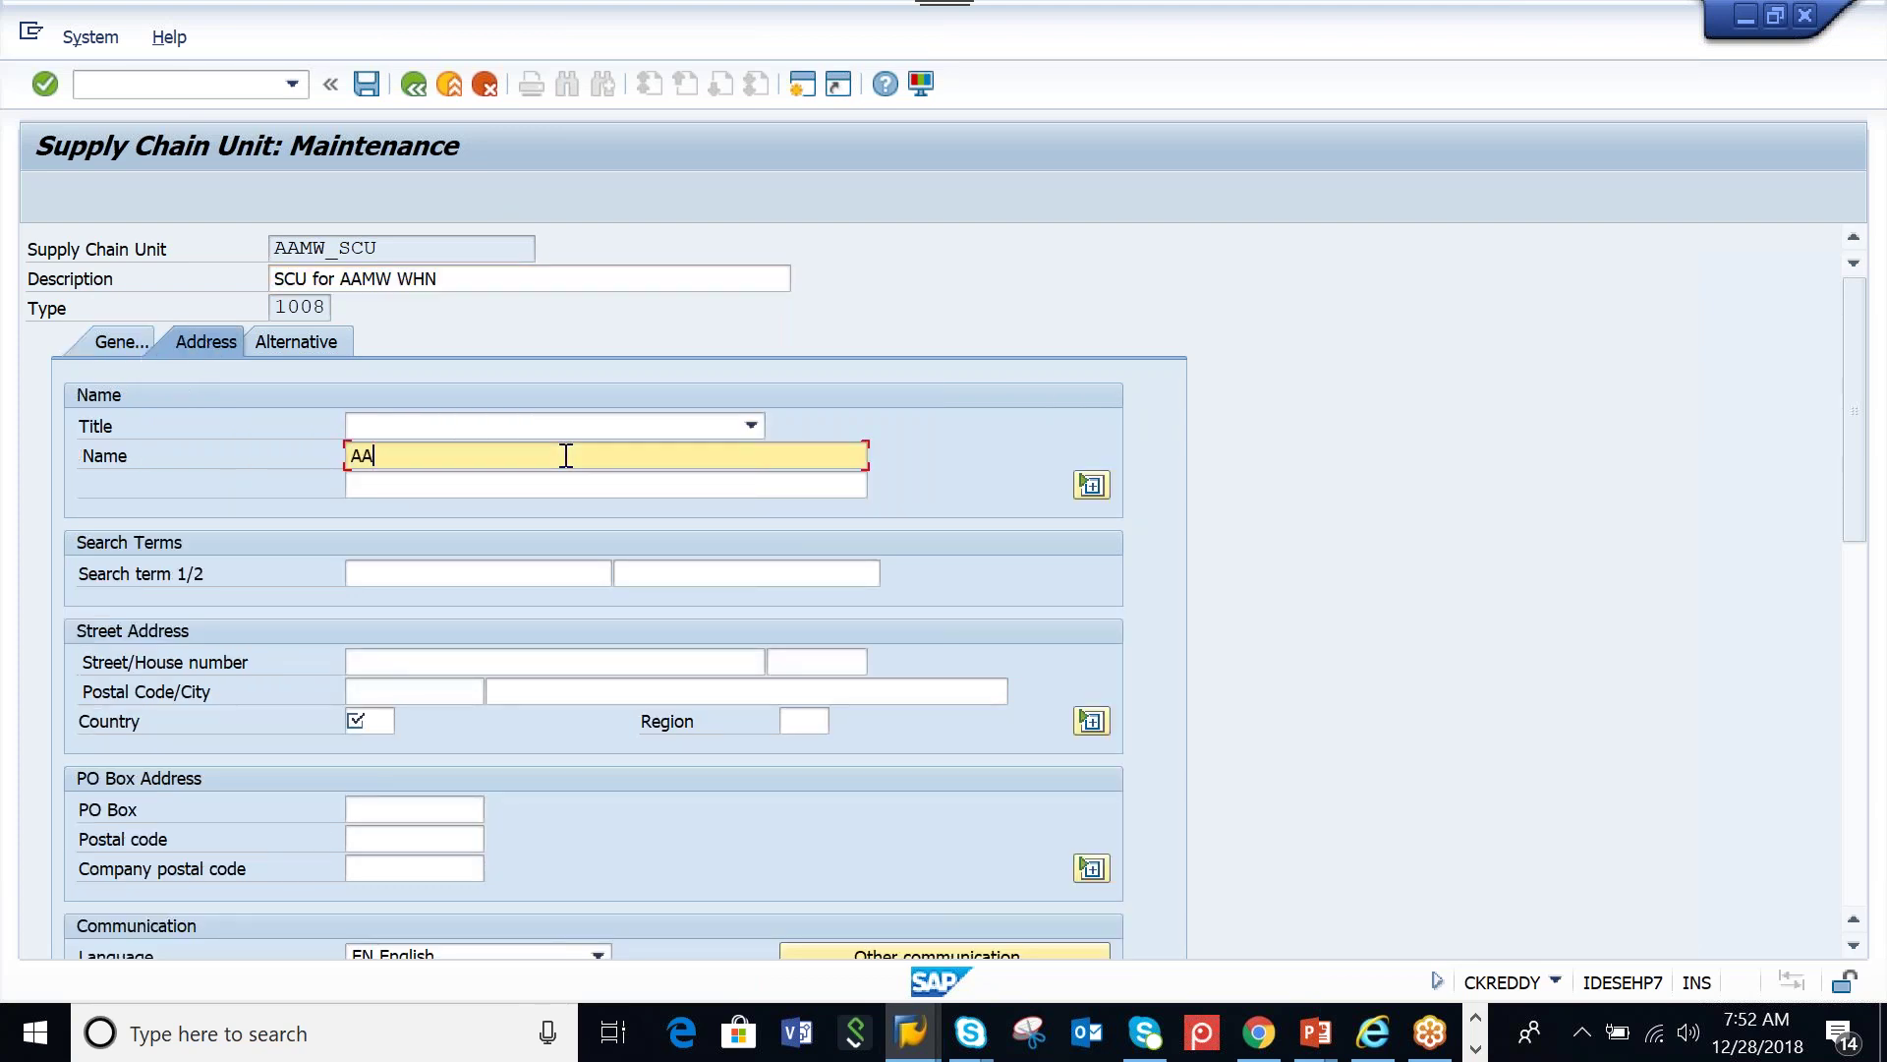
type("MW_SCU")
left_click(535, 570)
type("AAMW")
left_click(387, 691)
left_click(394, 713)
left_click(536, 688)
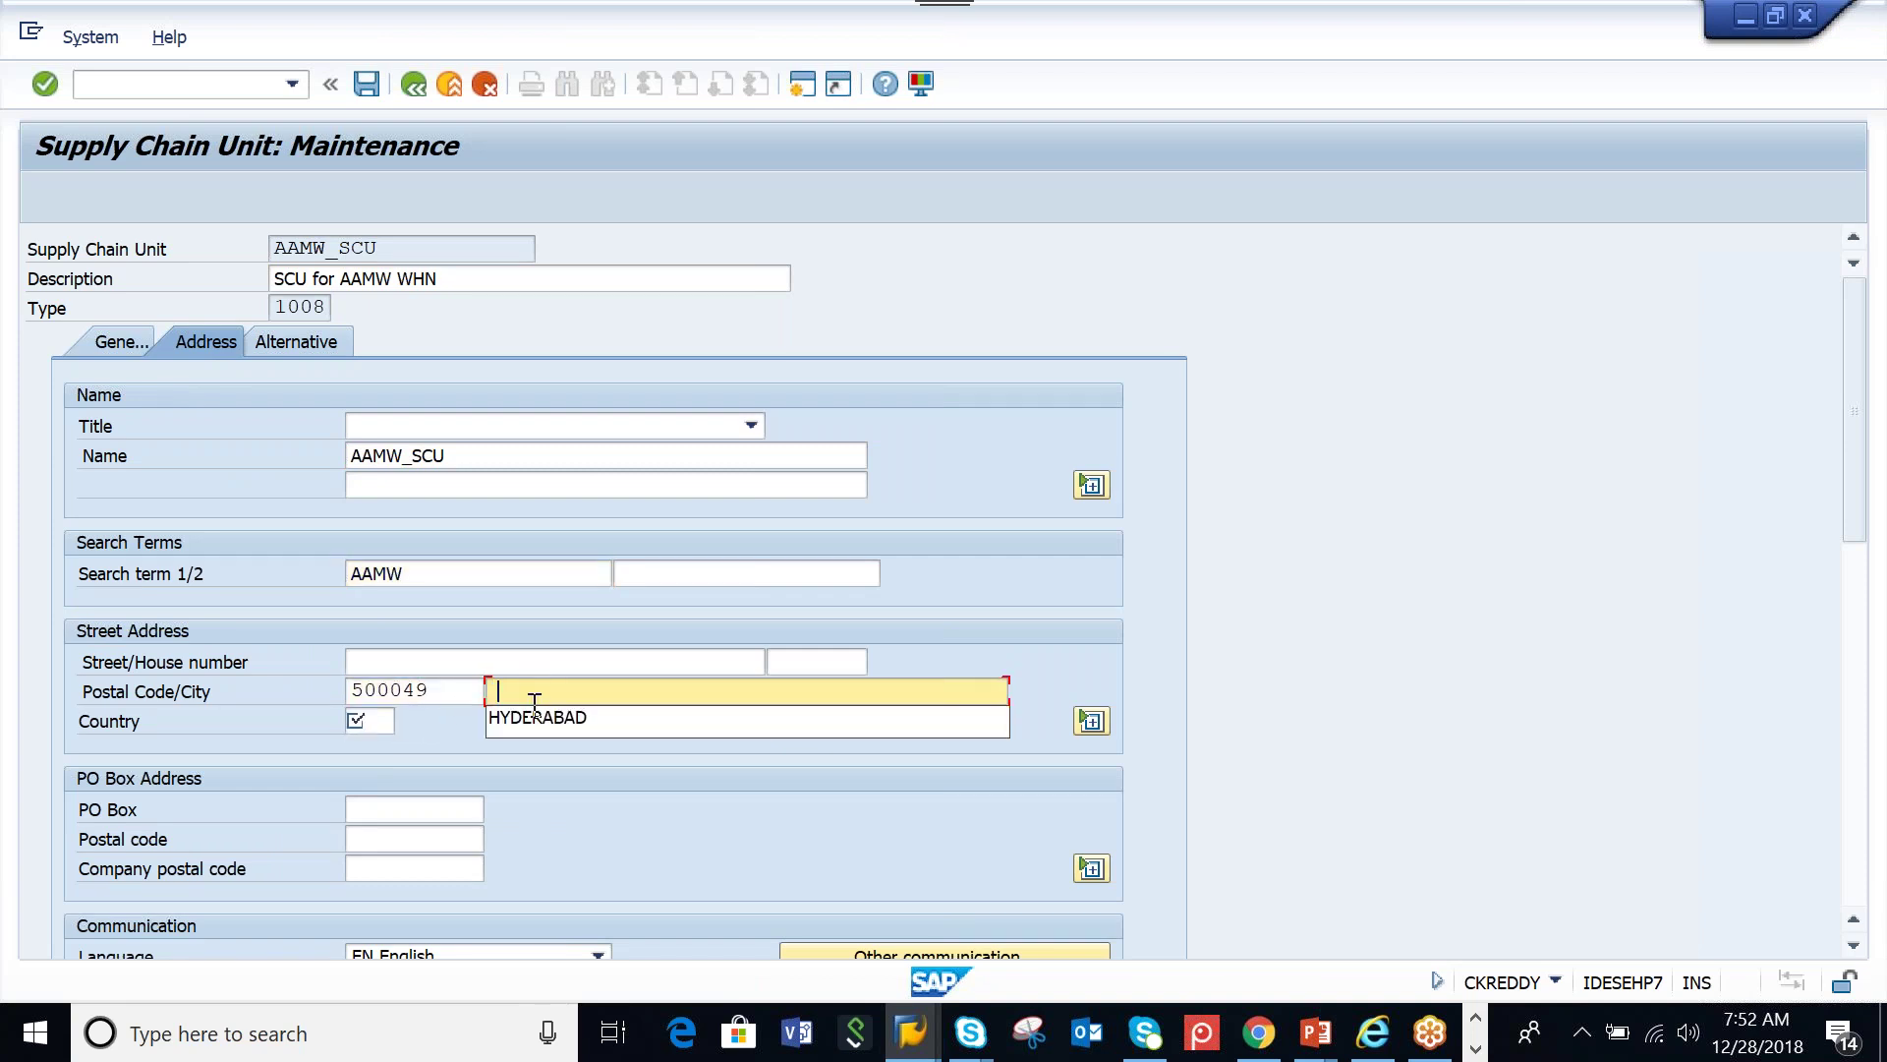
left_click(529, 717)
left_click(393, 722)
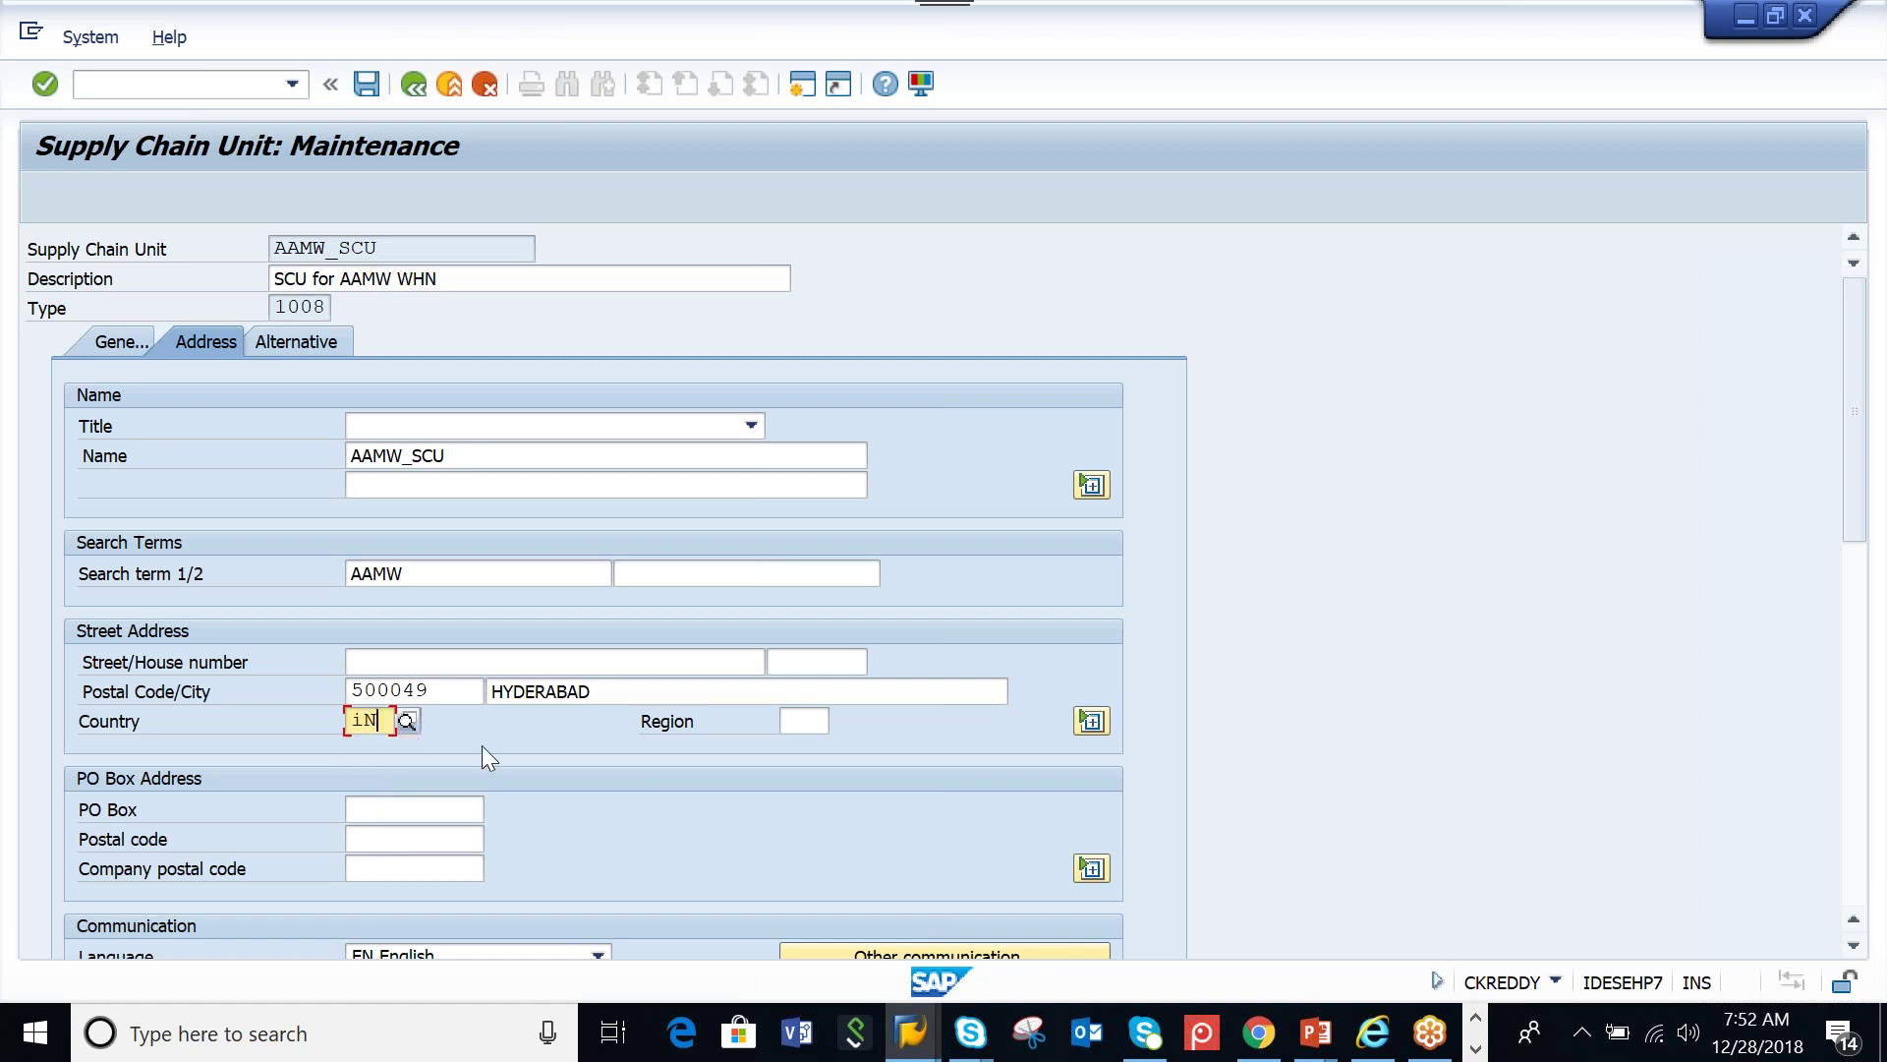
key("Return")
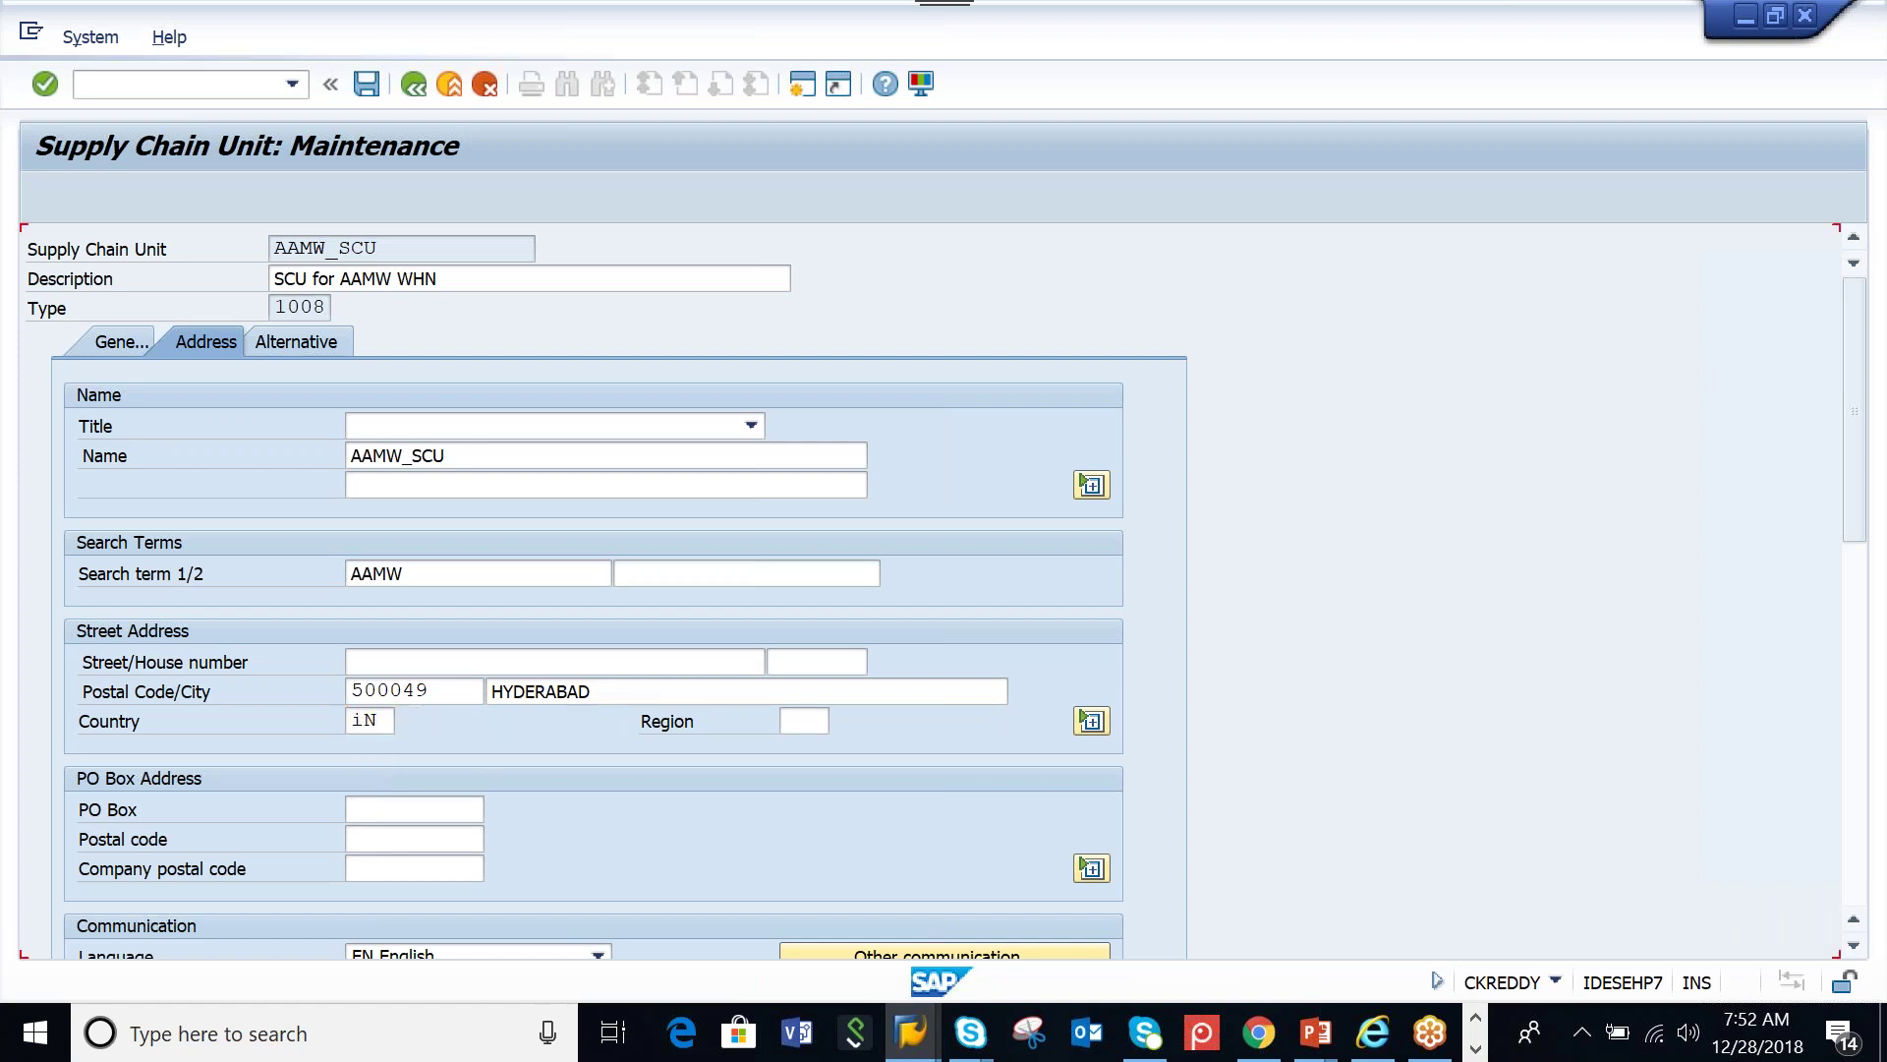
Review the General Data and Business Attributes tabs, then save the supply chain unit
left_click(96, 334)
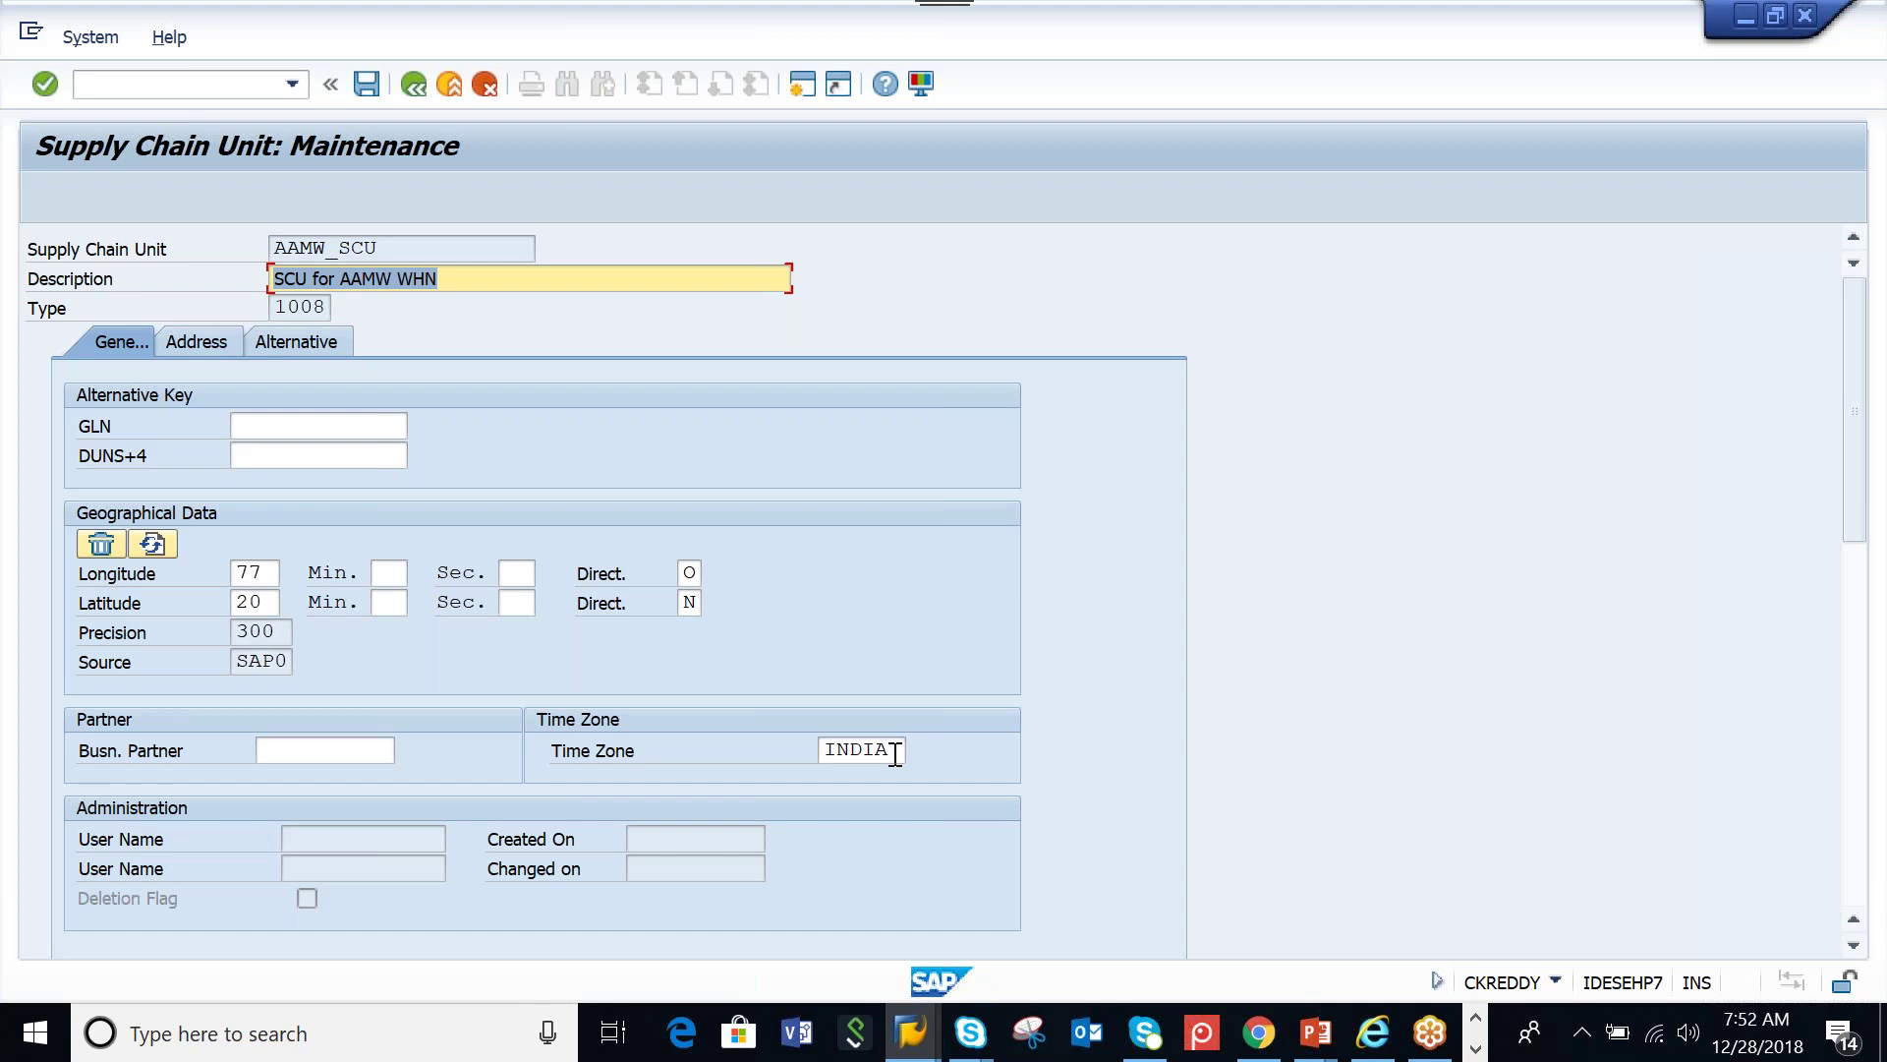
left_click(194, 343)
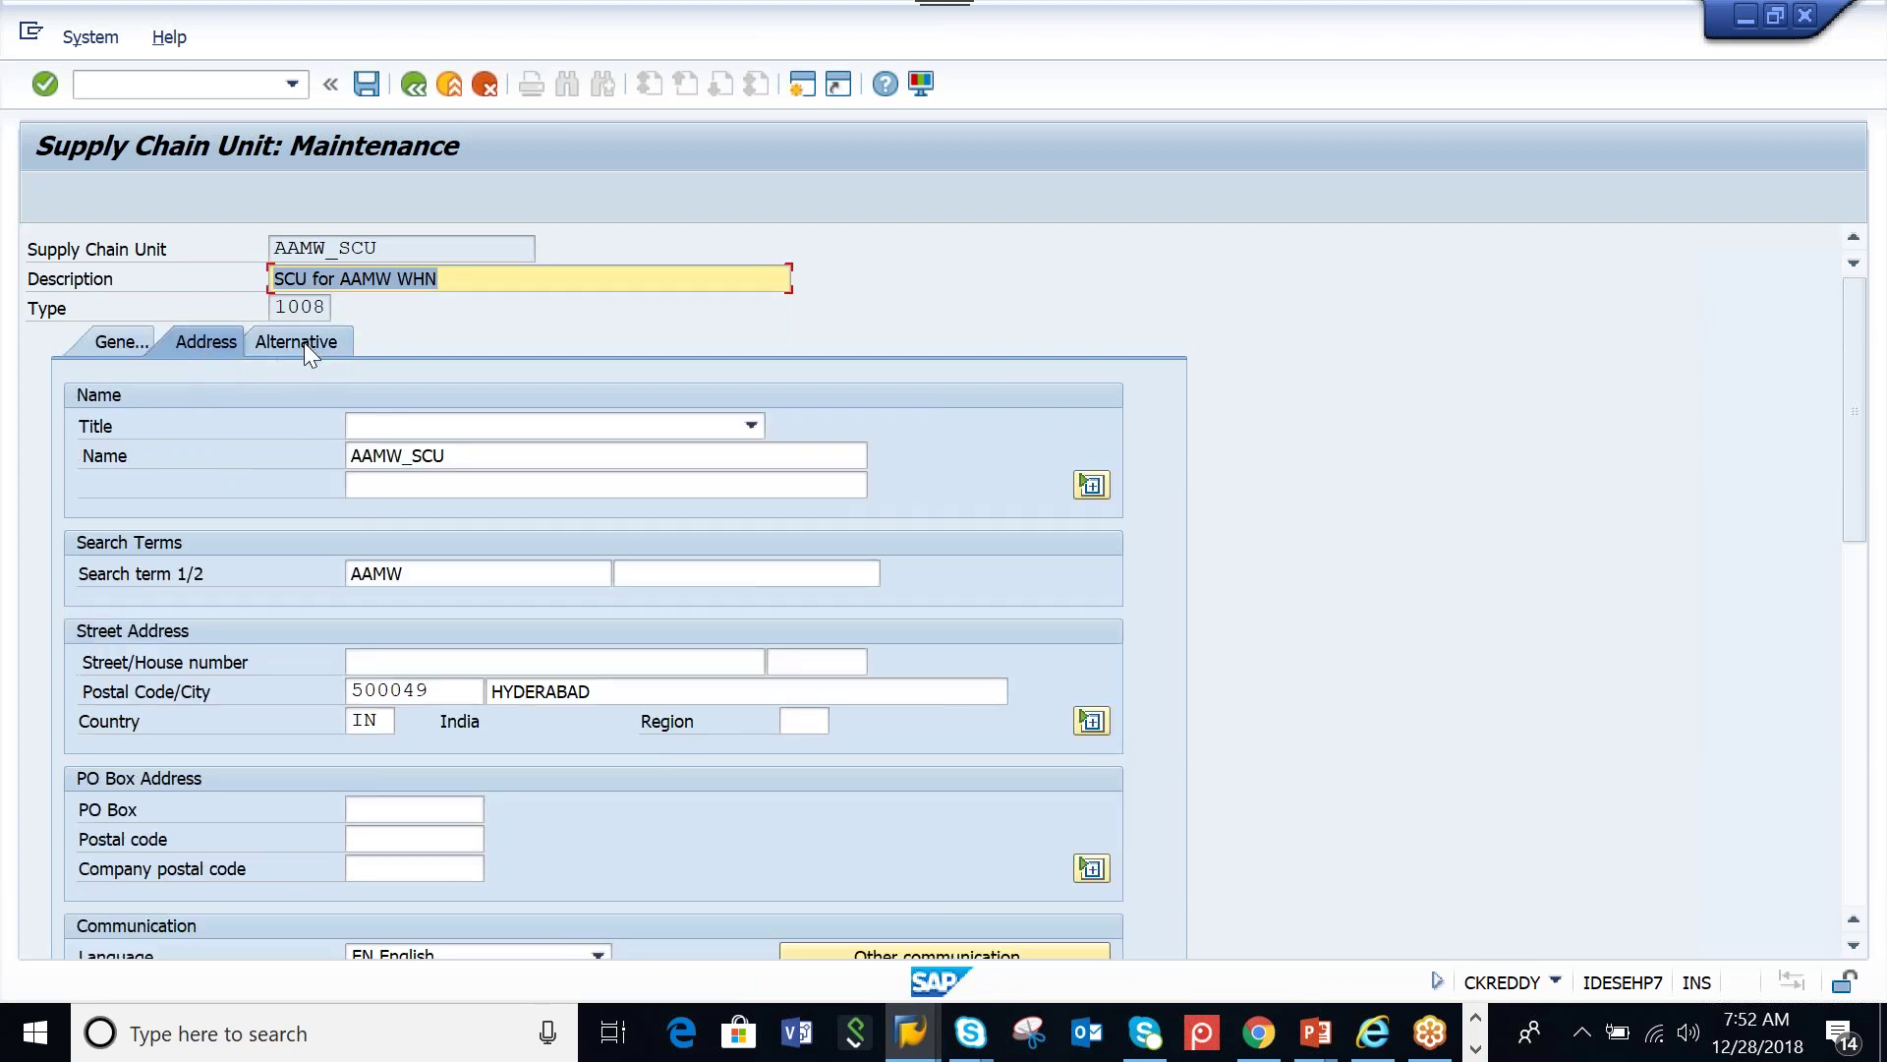
left_click(303, 341)
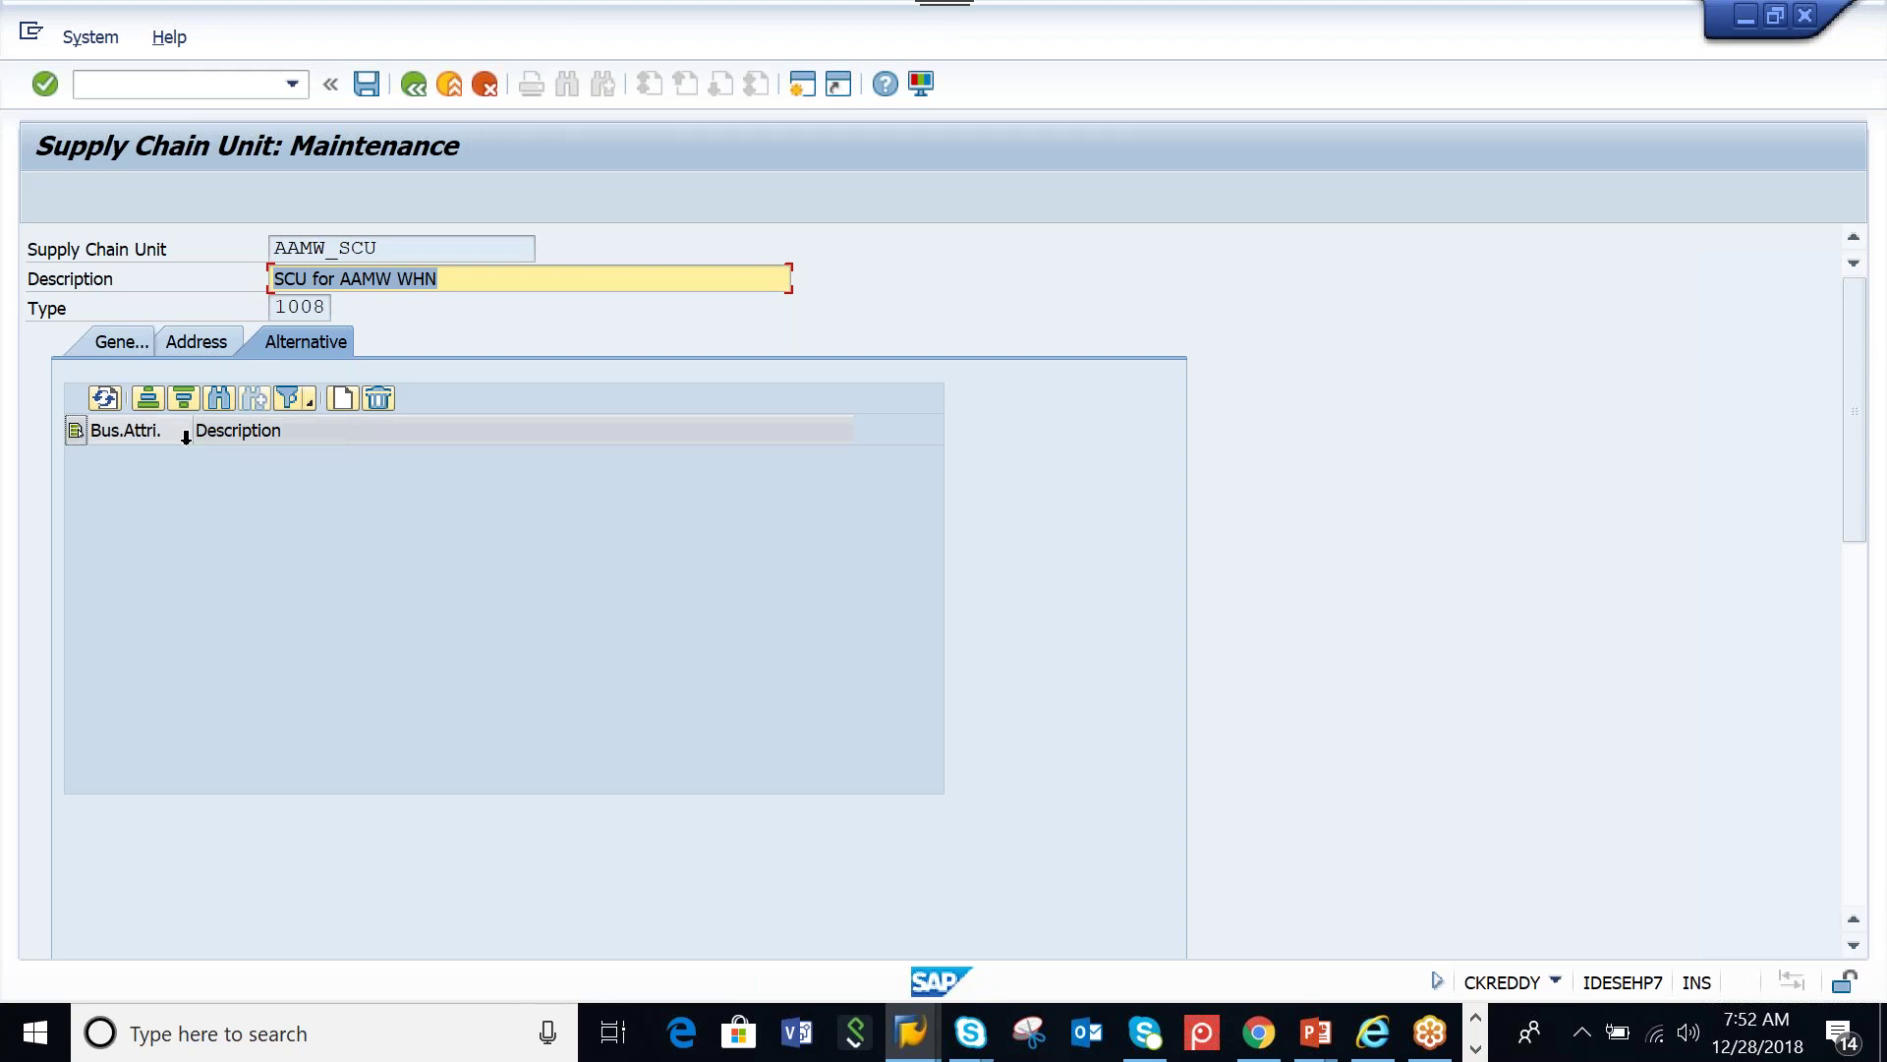
left_click(361, 89)
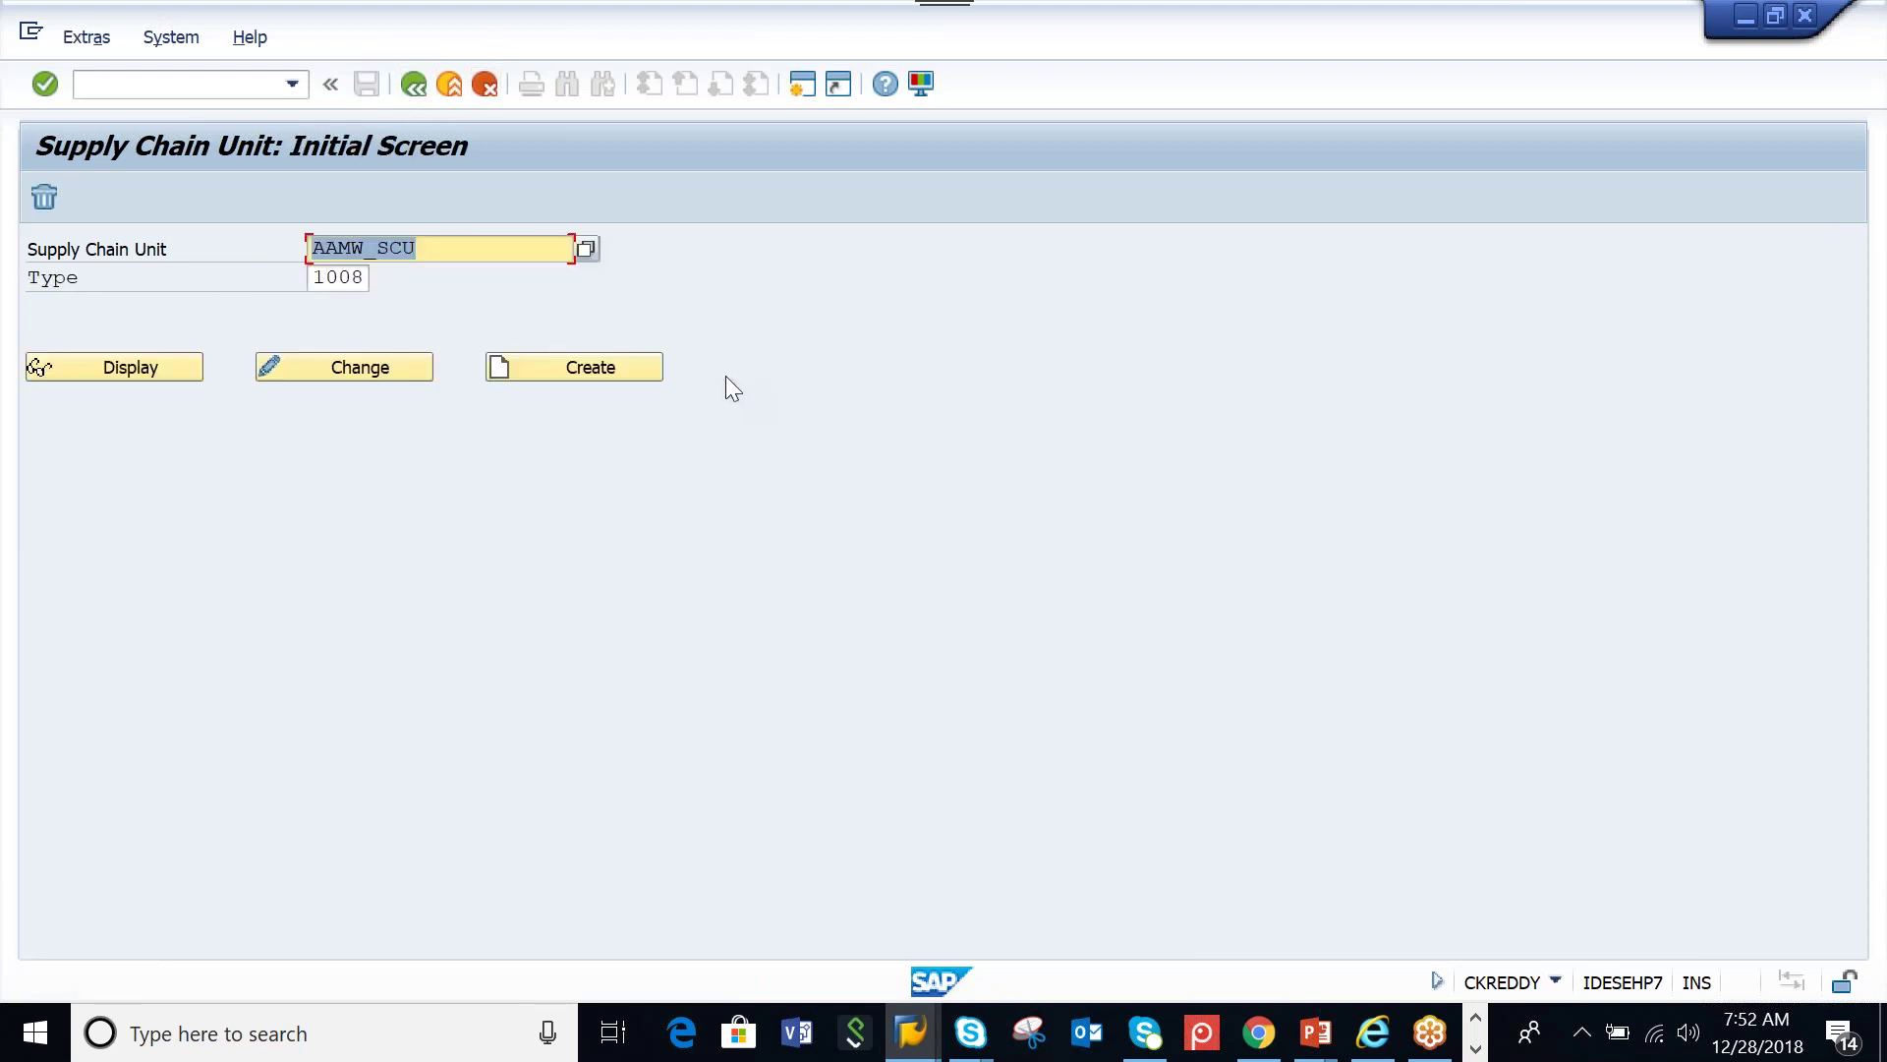
Leave the warehouse definition and run Assign Warehouse Numbers from the implementation guide
mouse_move(915, 1040)
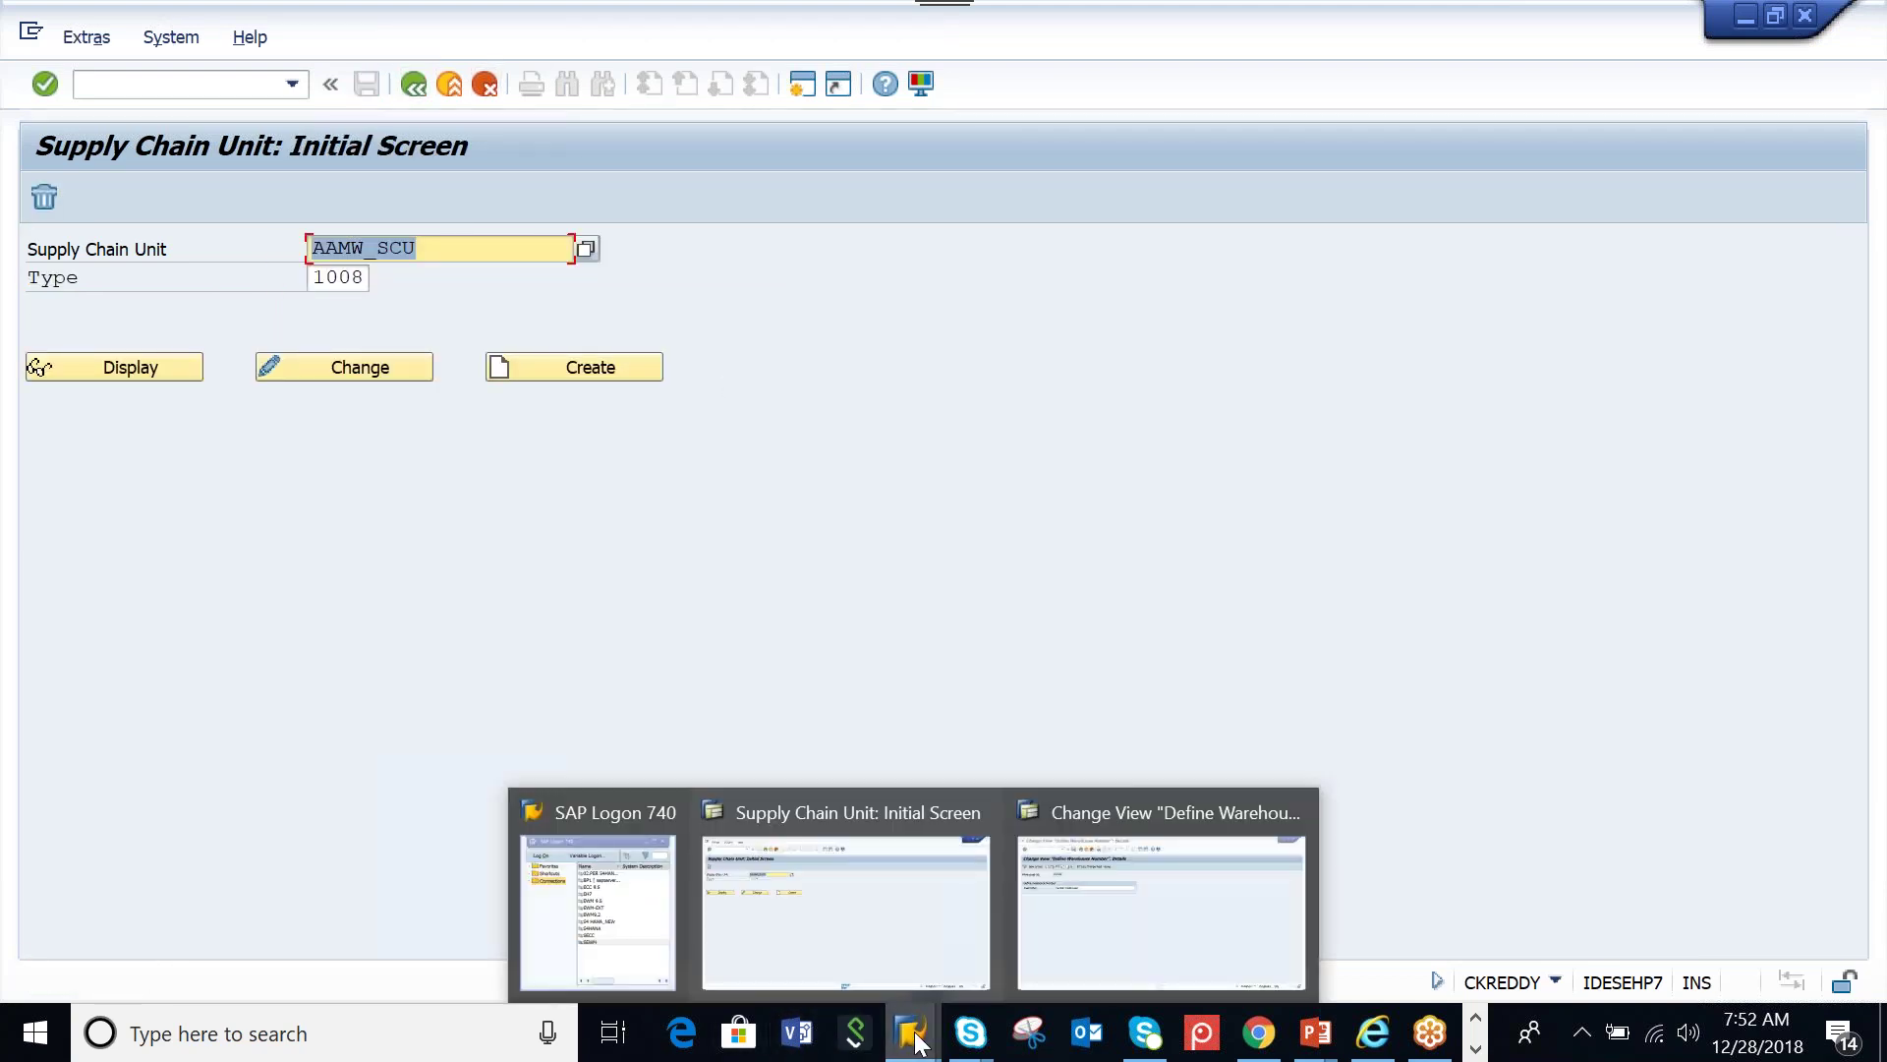
left_click(1099, 905)
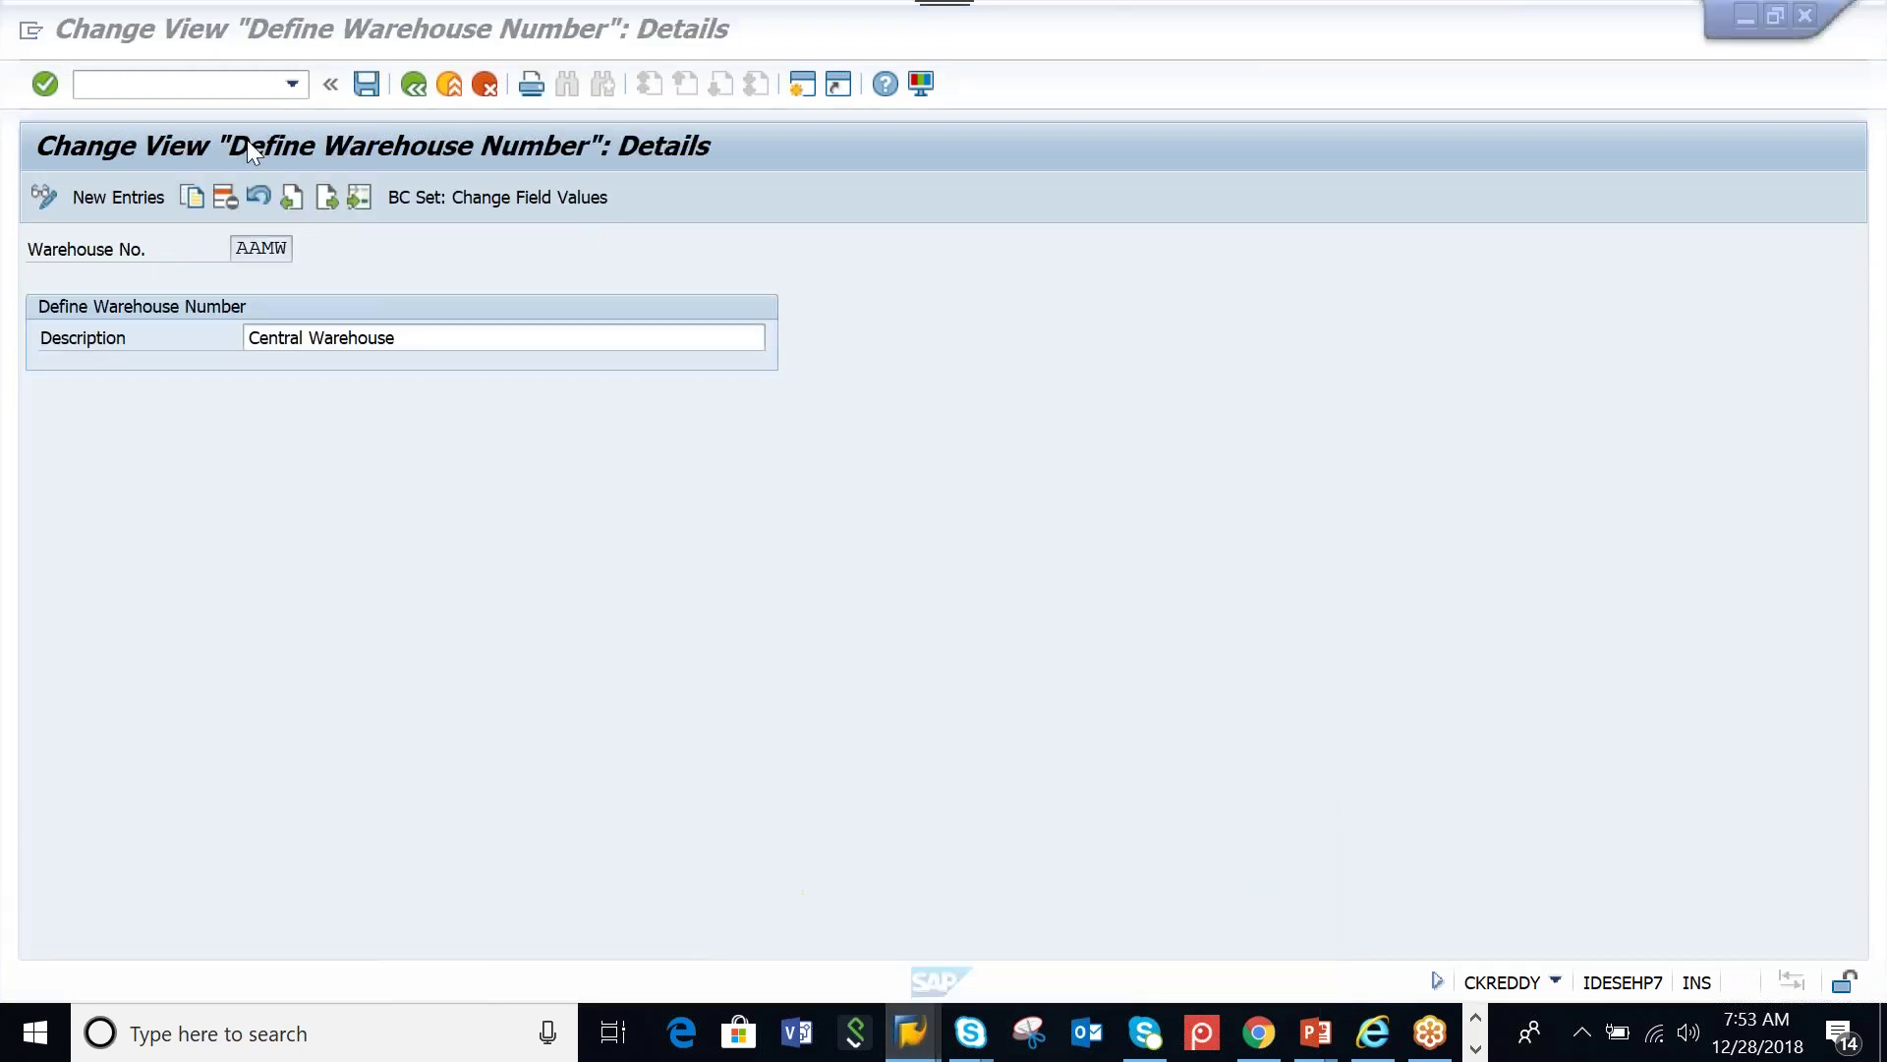
left_click(414, 83)
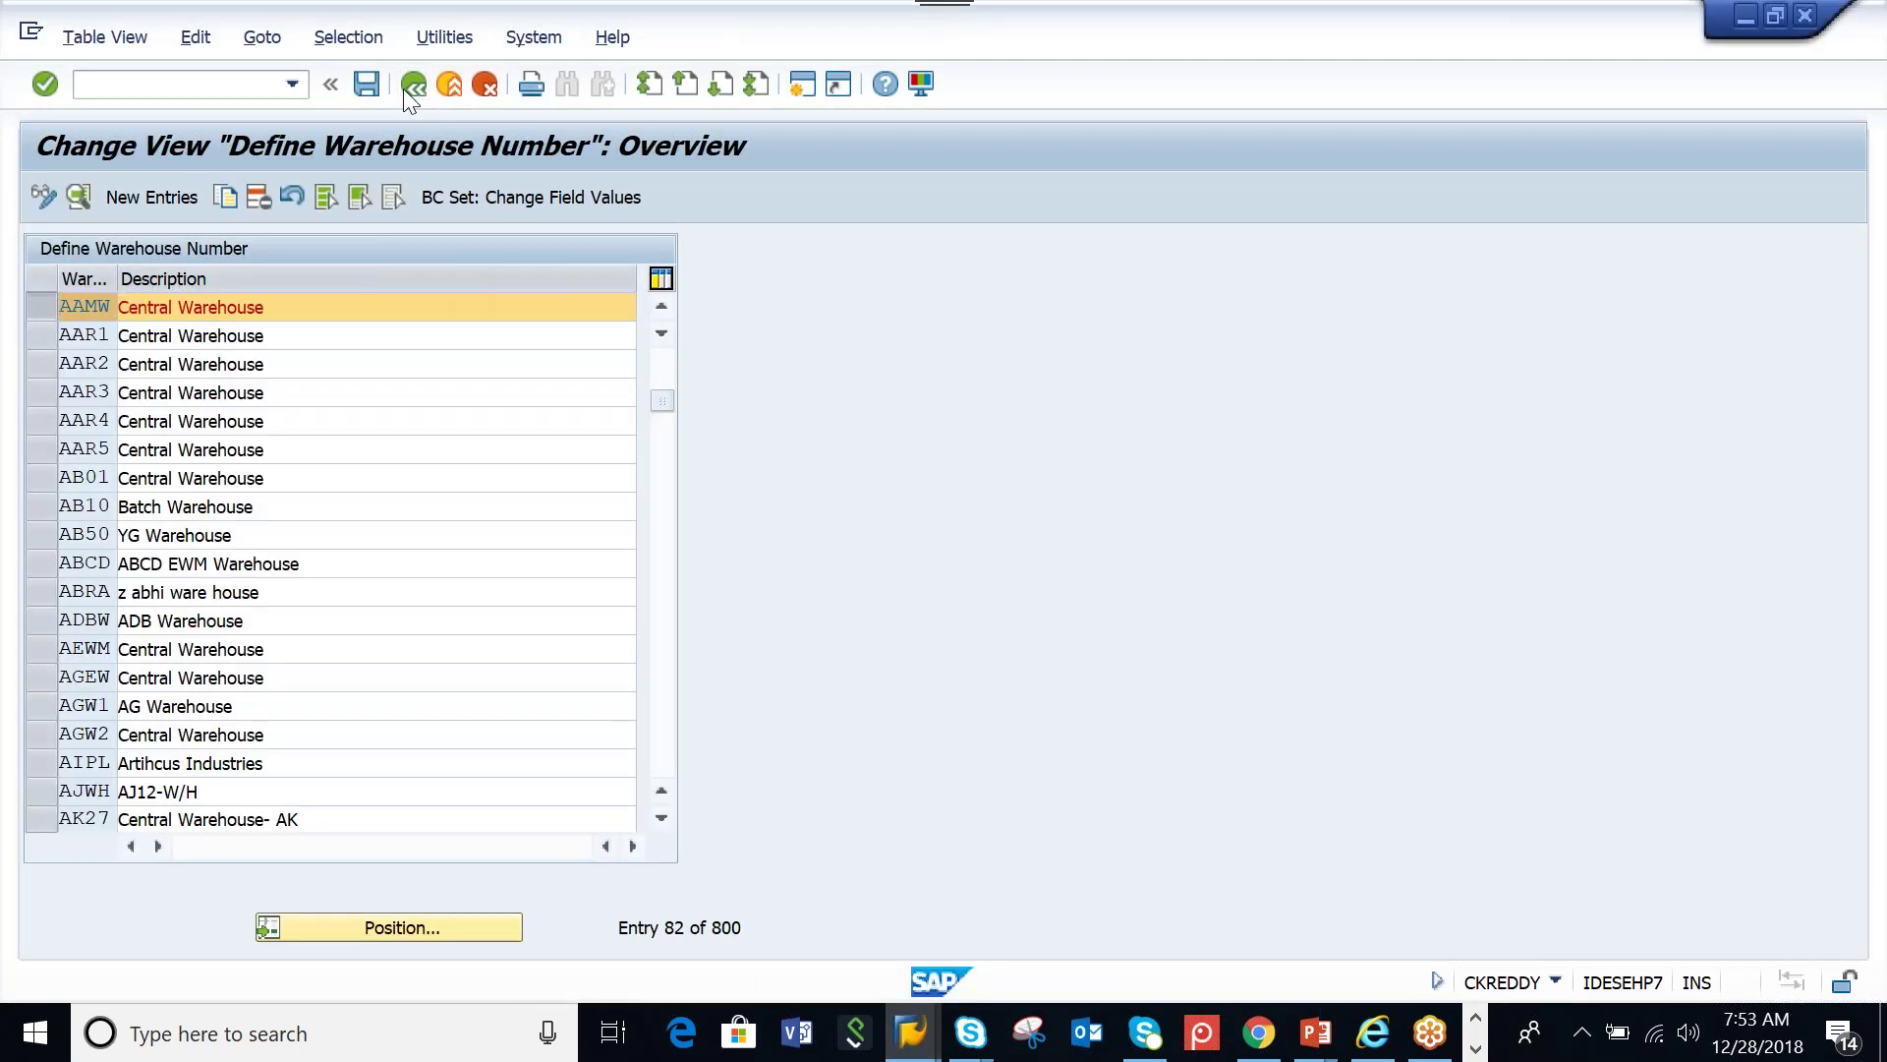
left_click(406, 87)
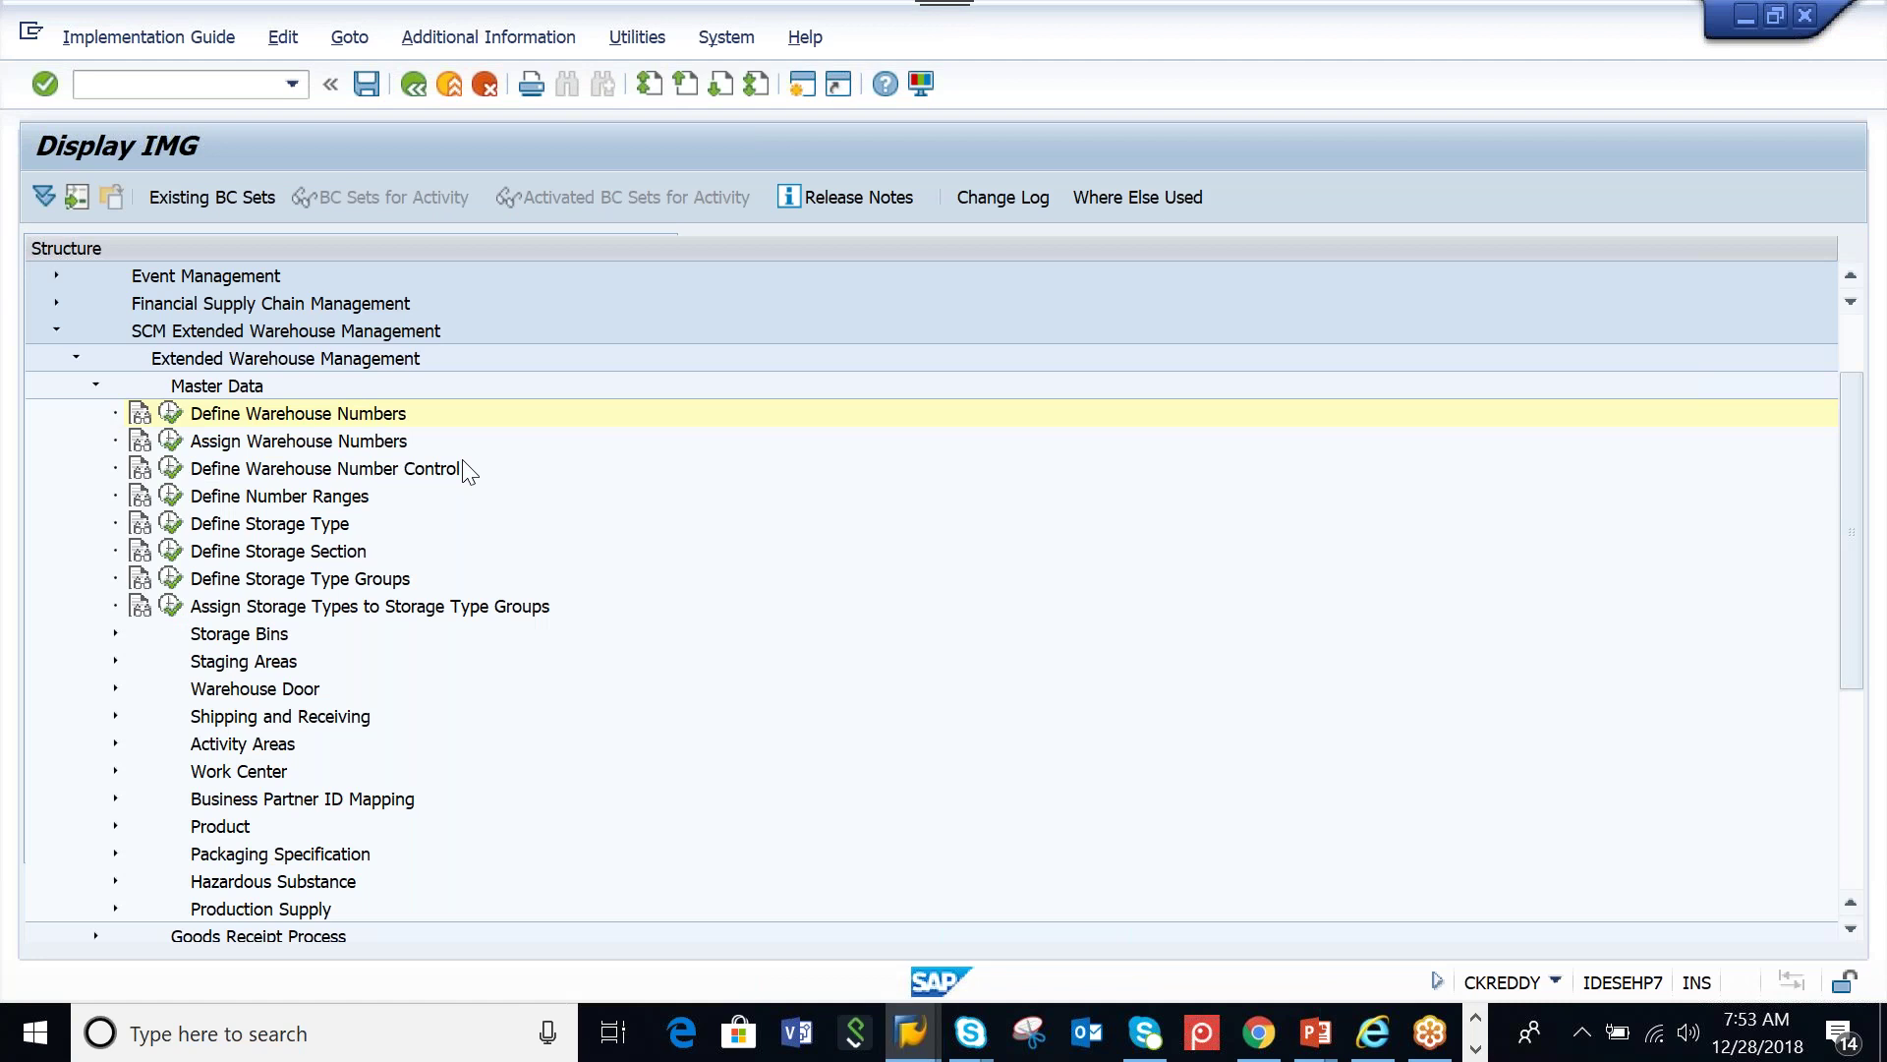
key("Down")
left_click(261, 444)
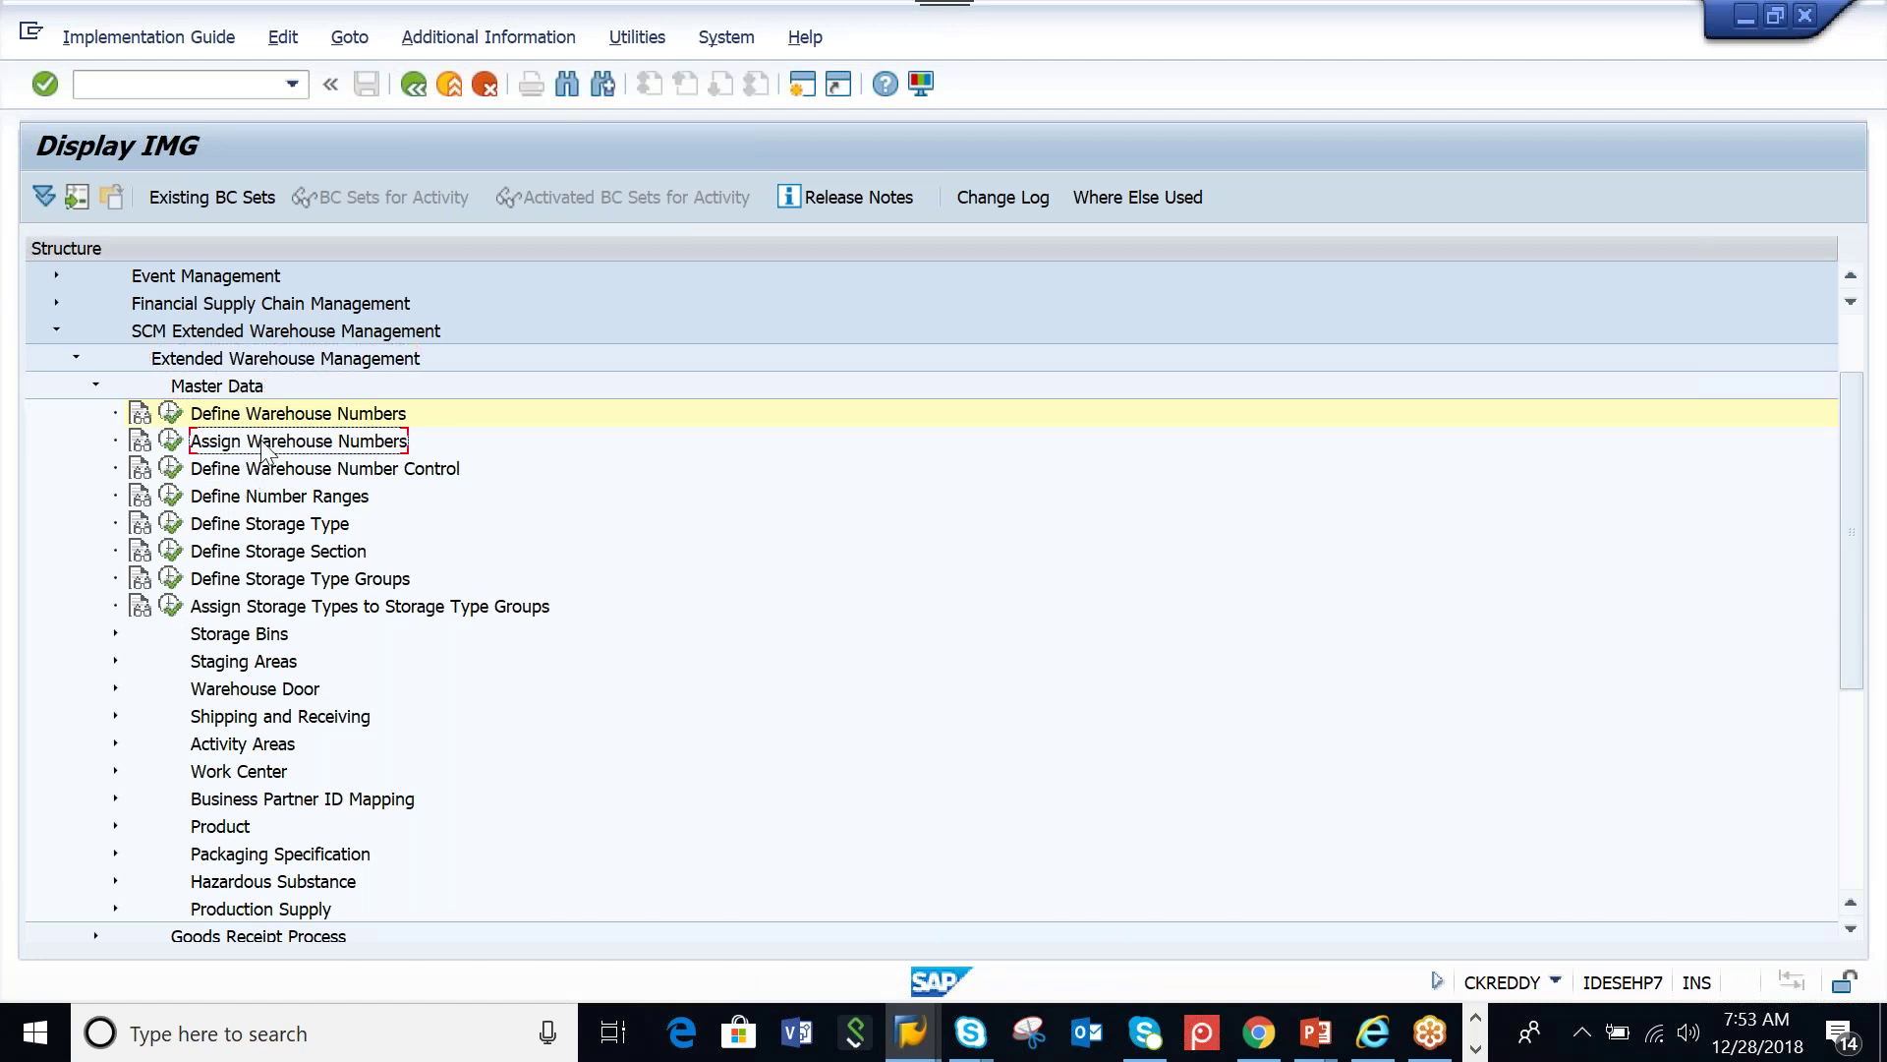
left_click(173, 445)
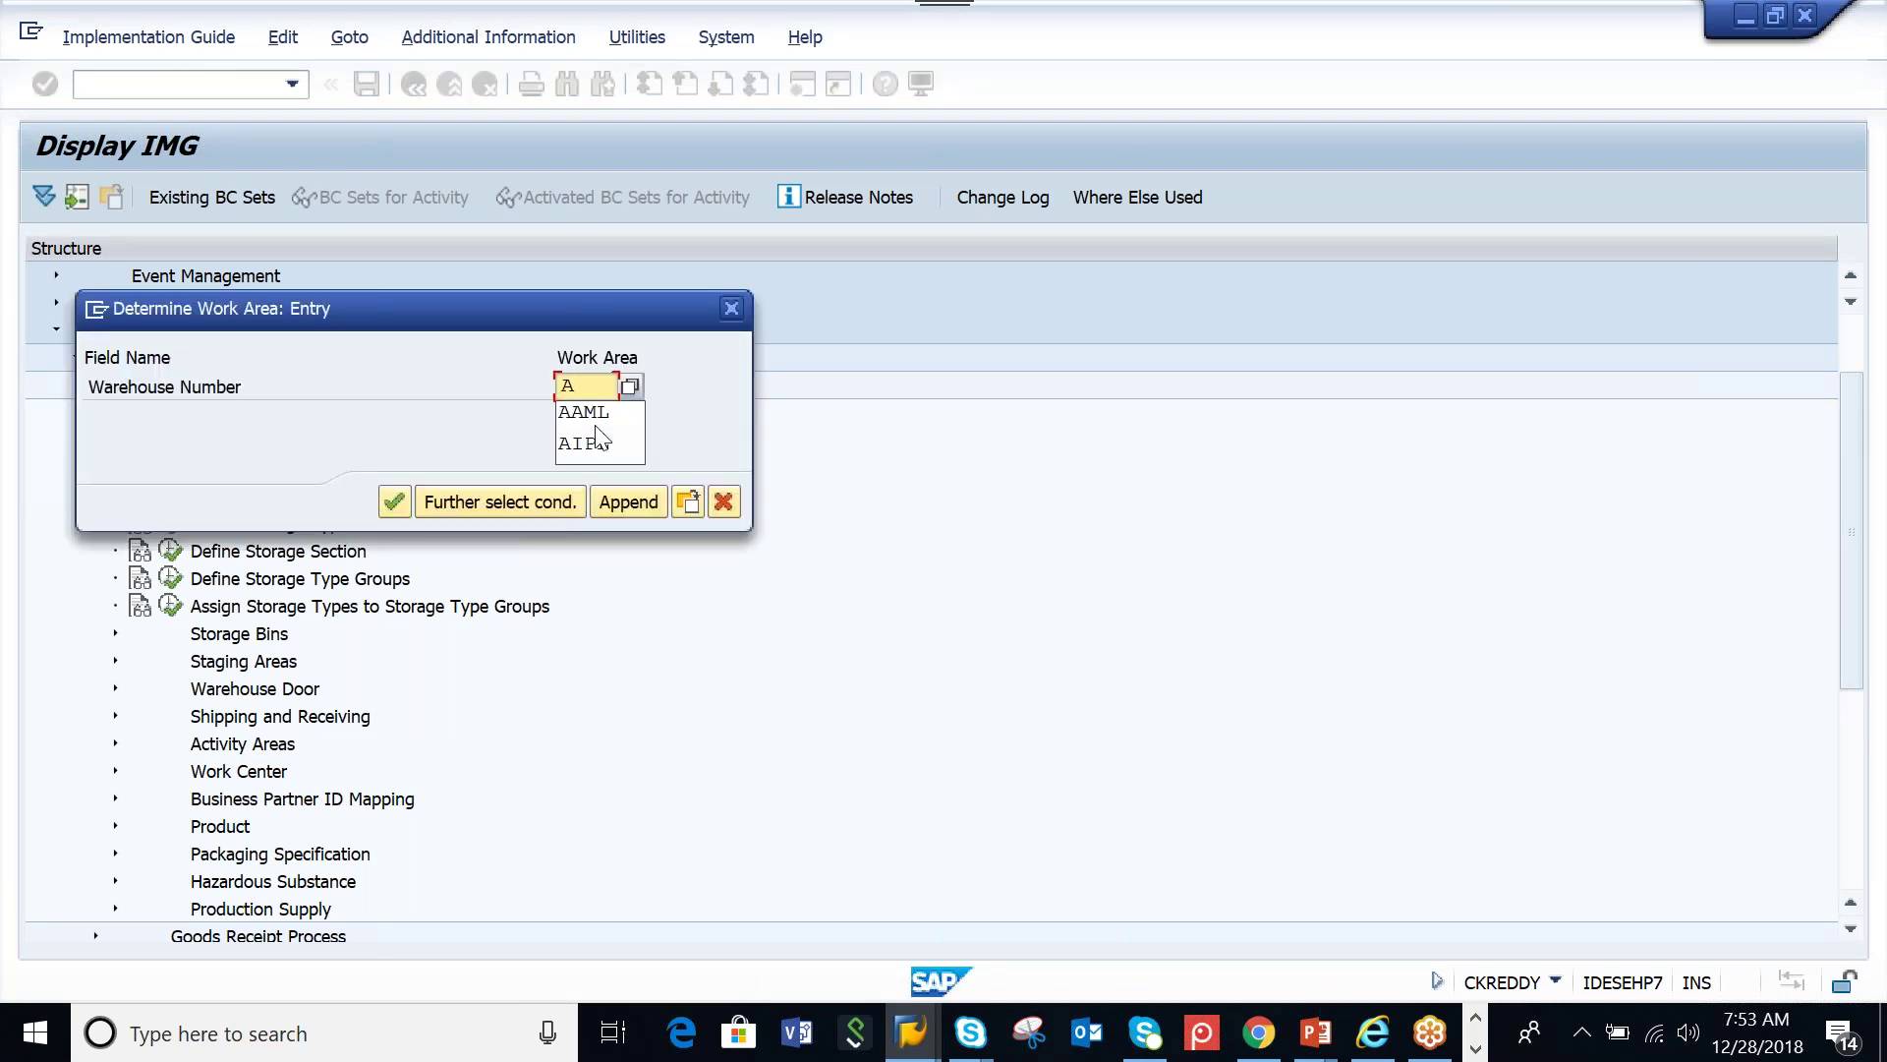
For work area AAMW, try a new entry assigning supply chain unit AAMW_SCU
key("Return")
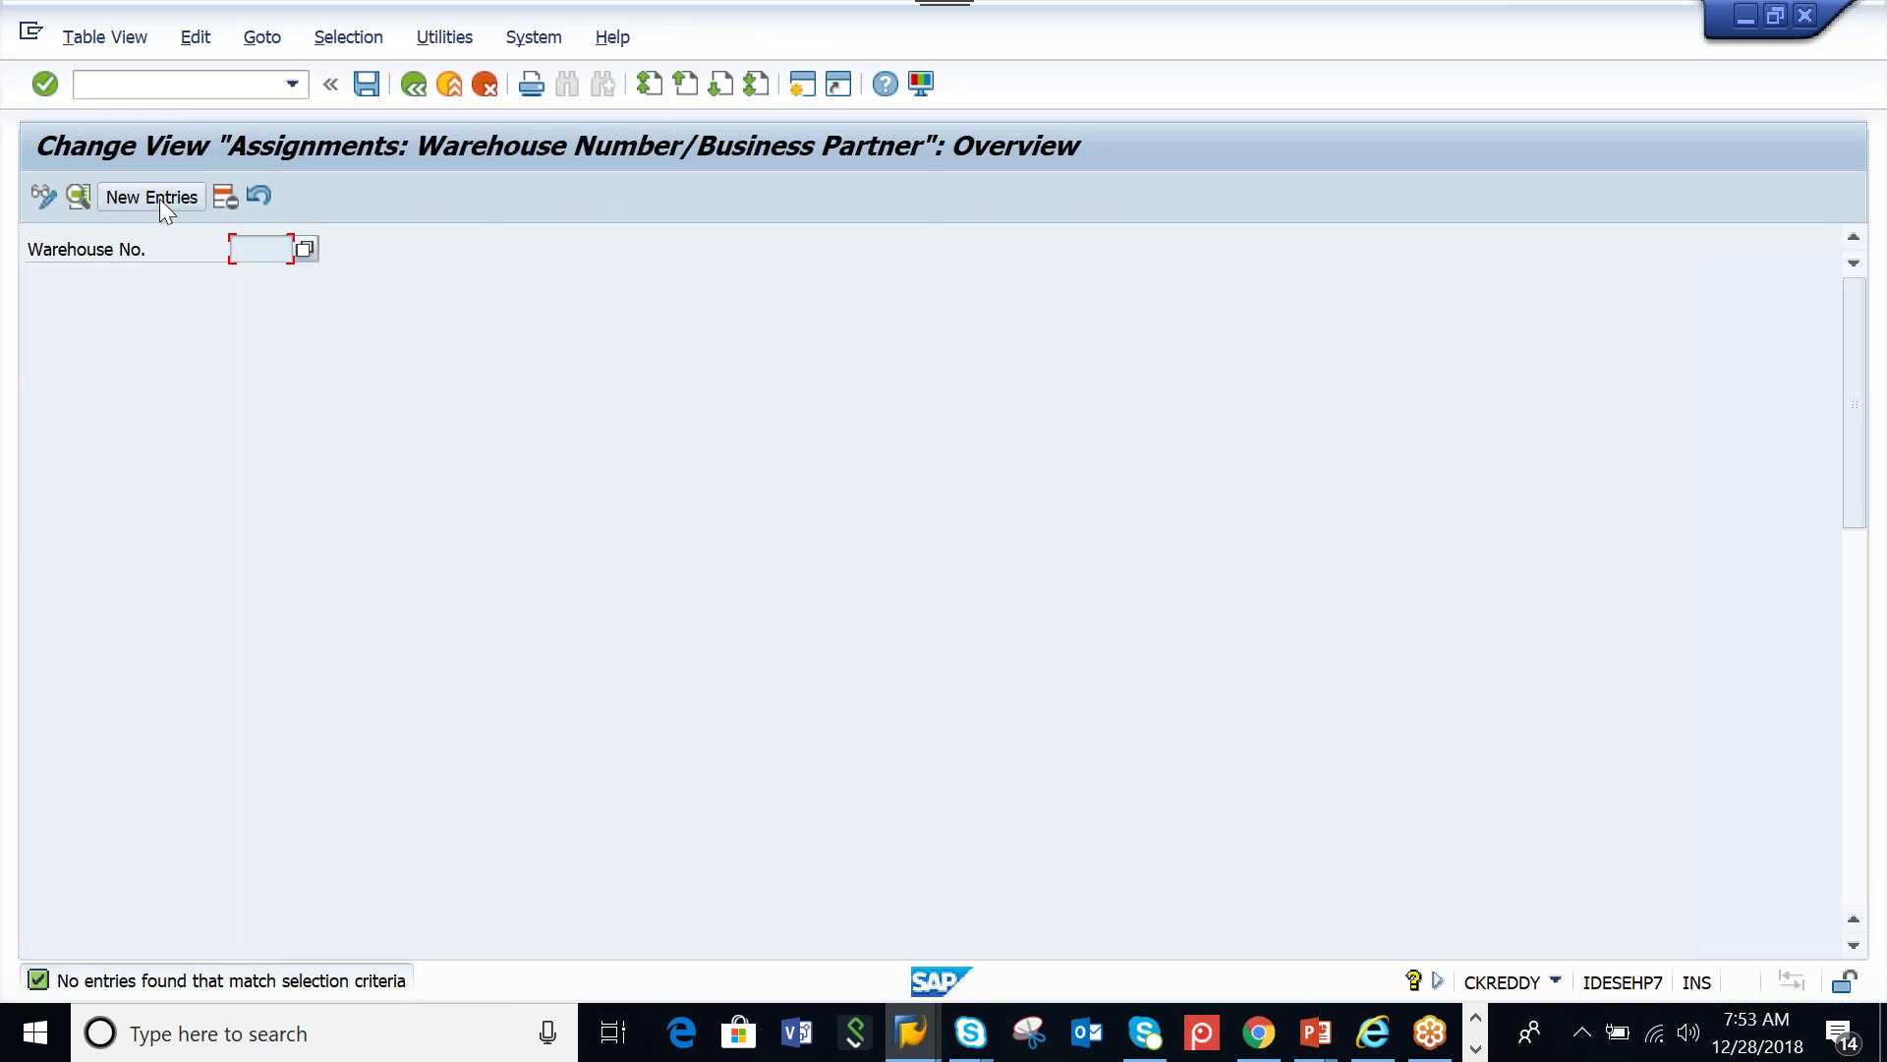
left_click(159, 199)
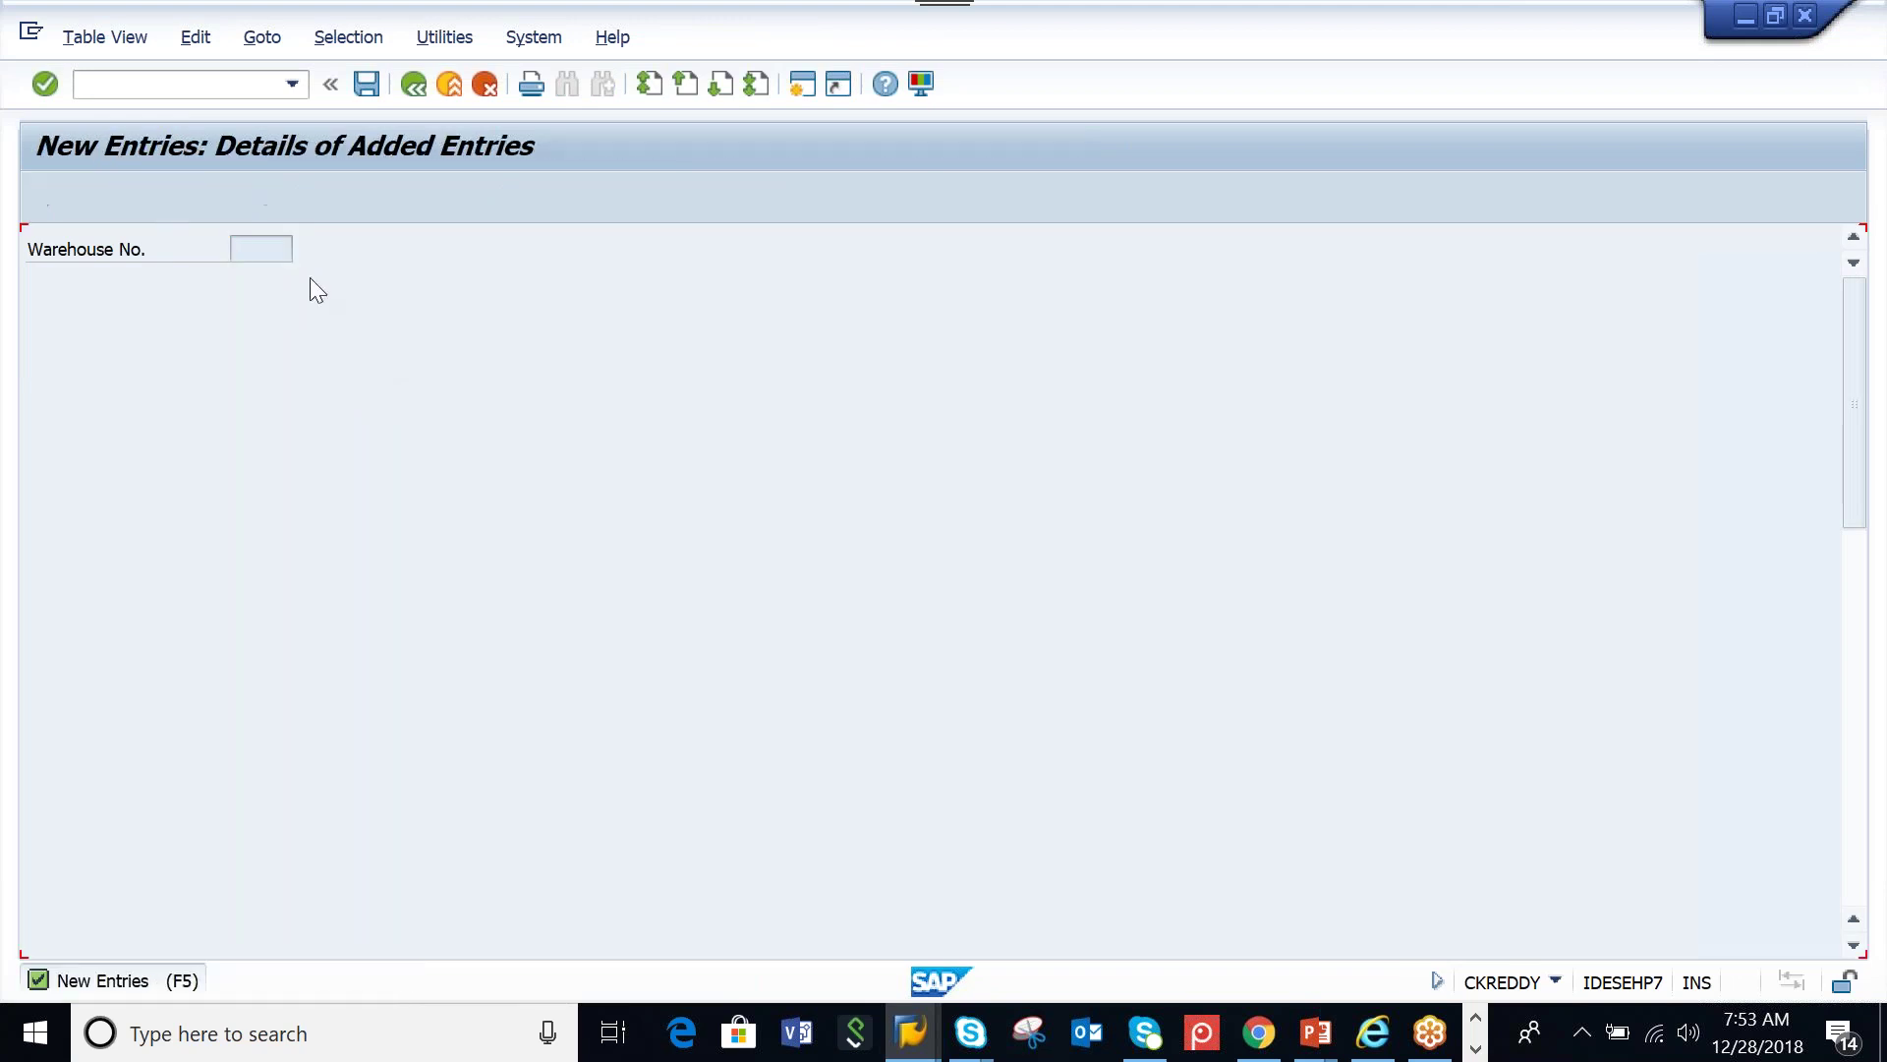
type("AA")
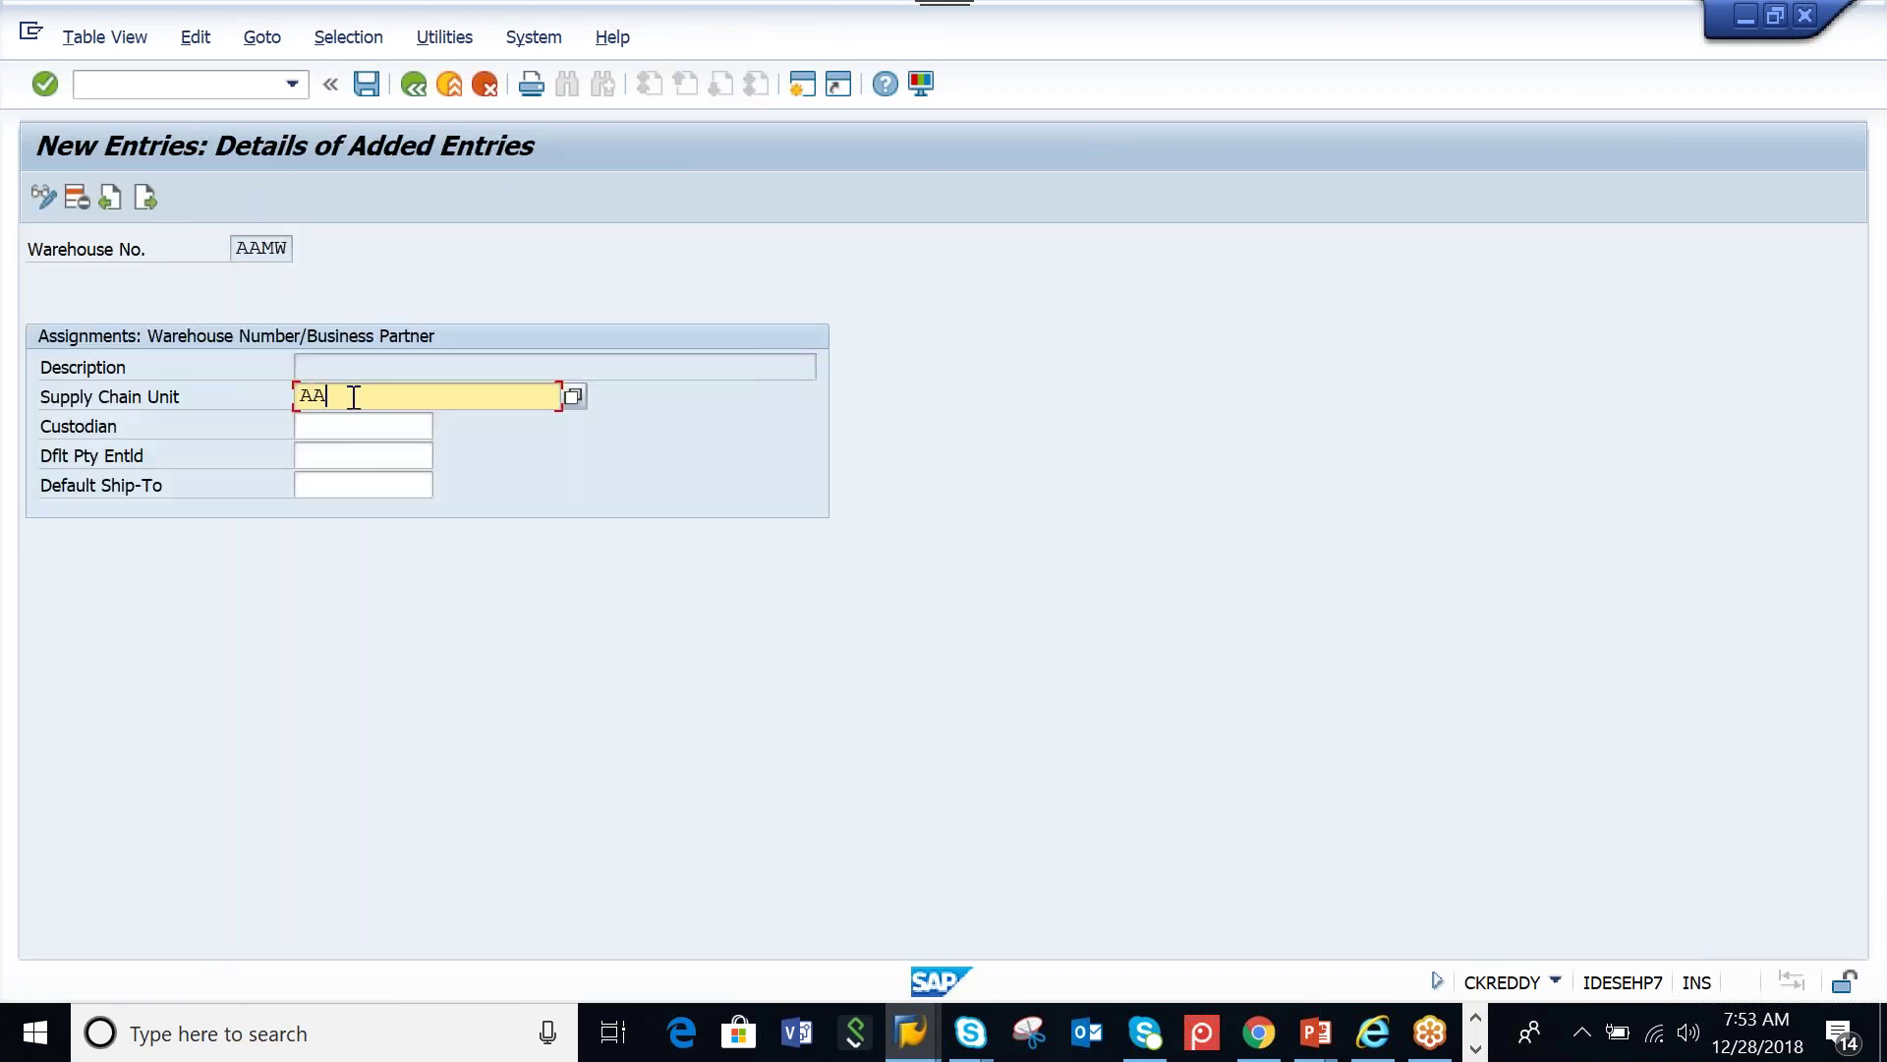
type("MW_SCU")
key("Return")
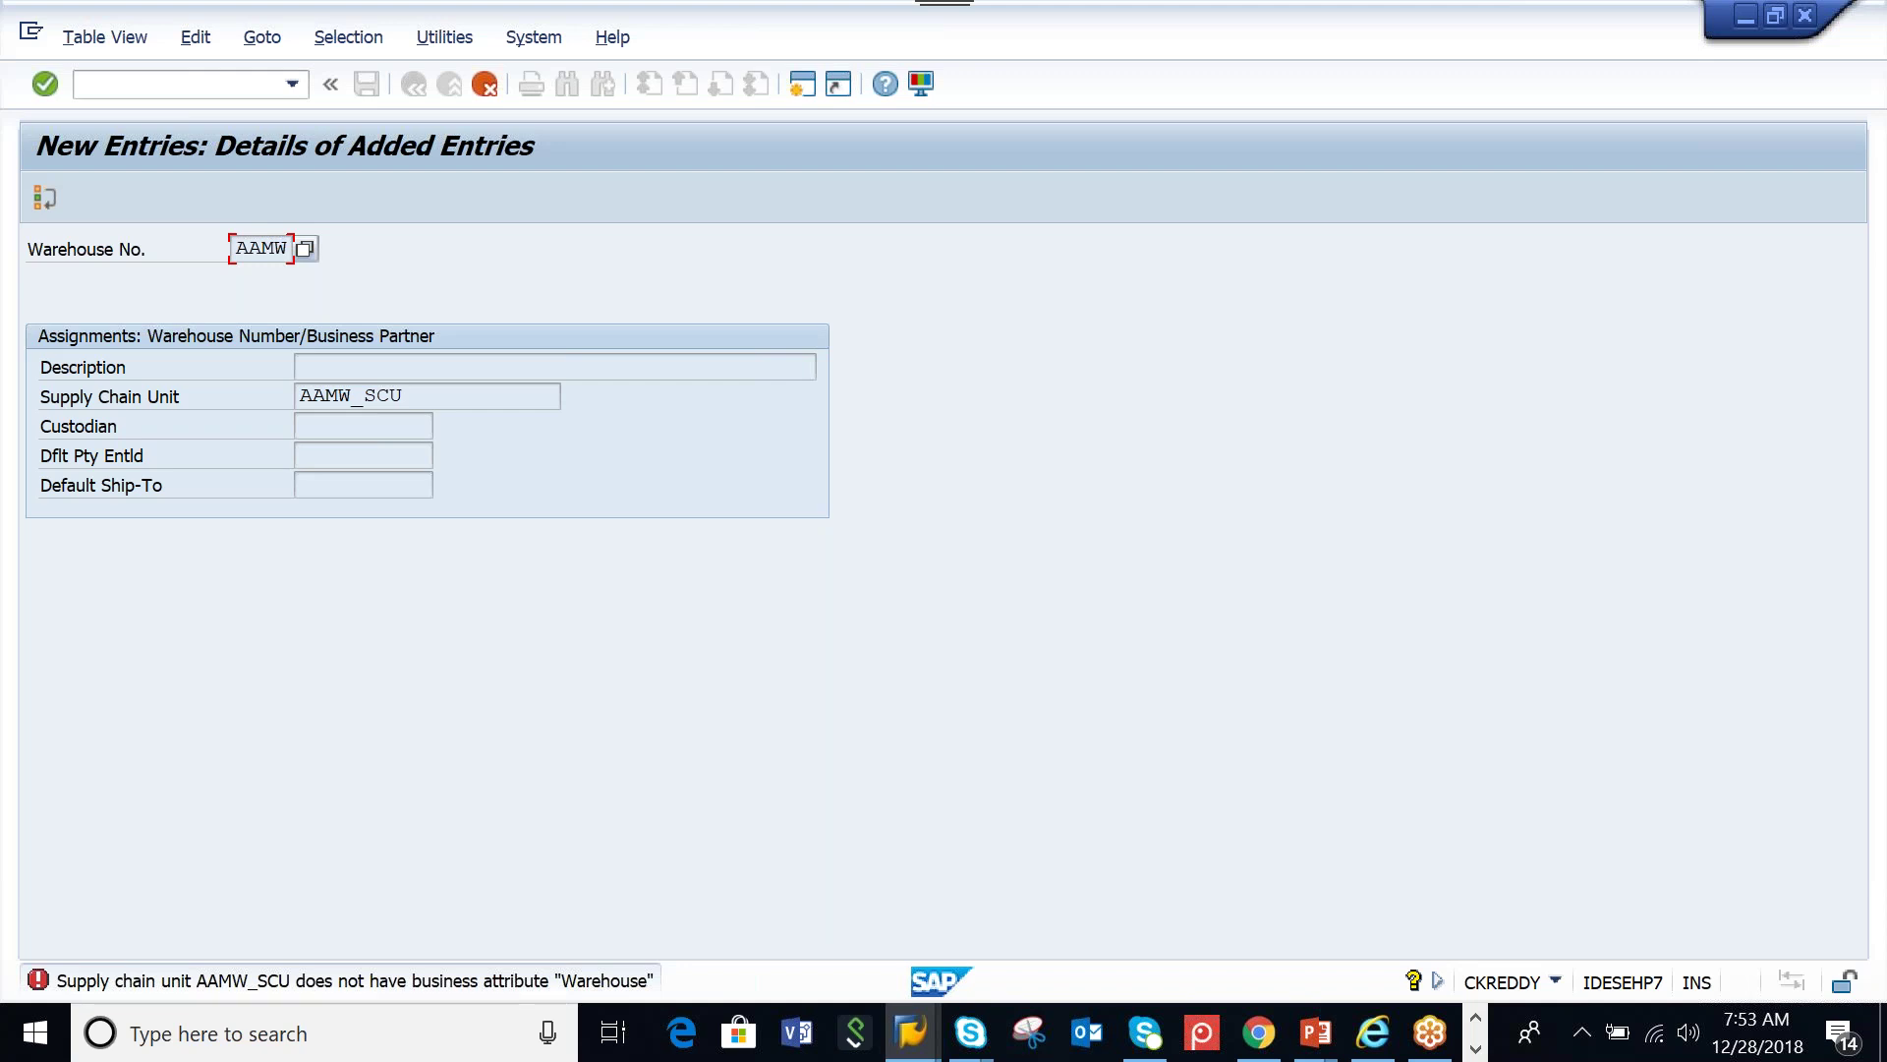
Discard the rejected assignment and return to the Customizing: Execute Project screen
left_click(484, 88)
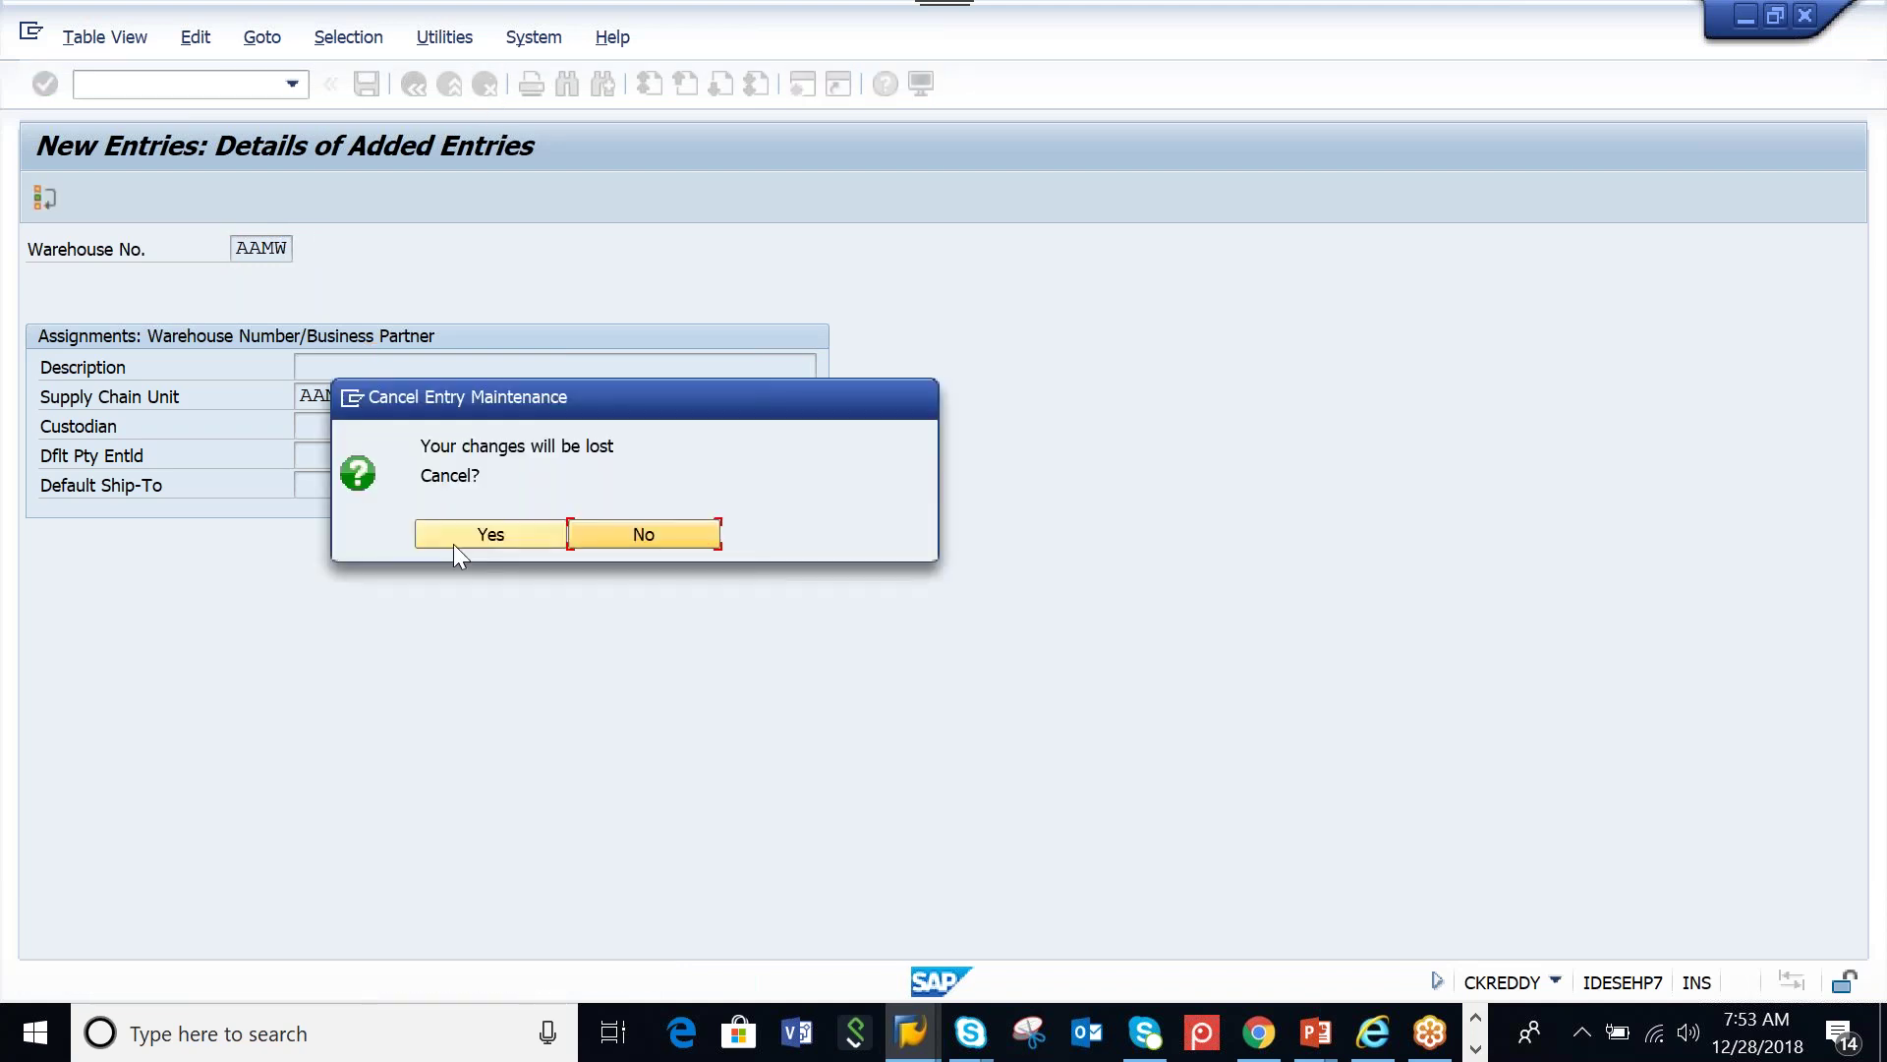
left_click(474, 539)
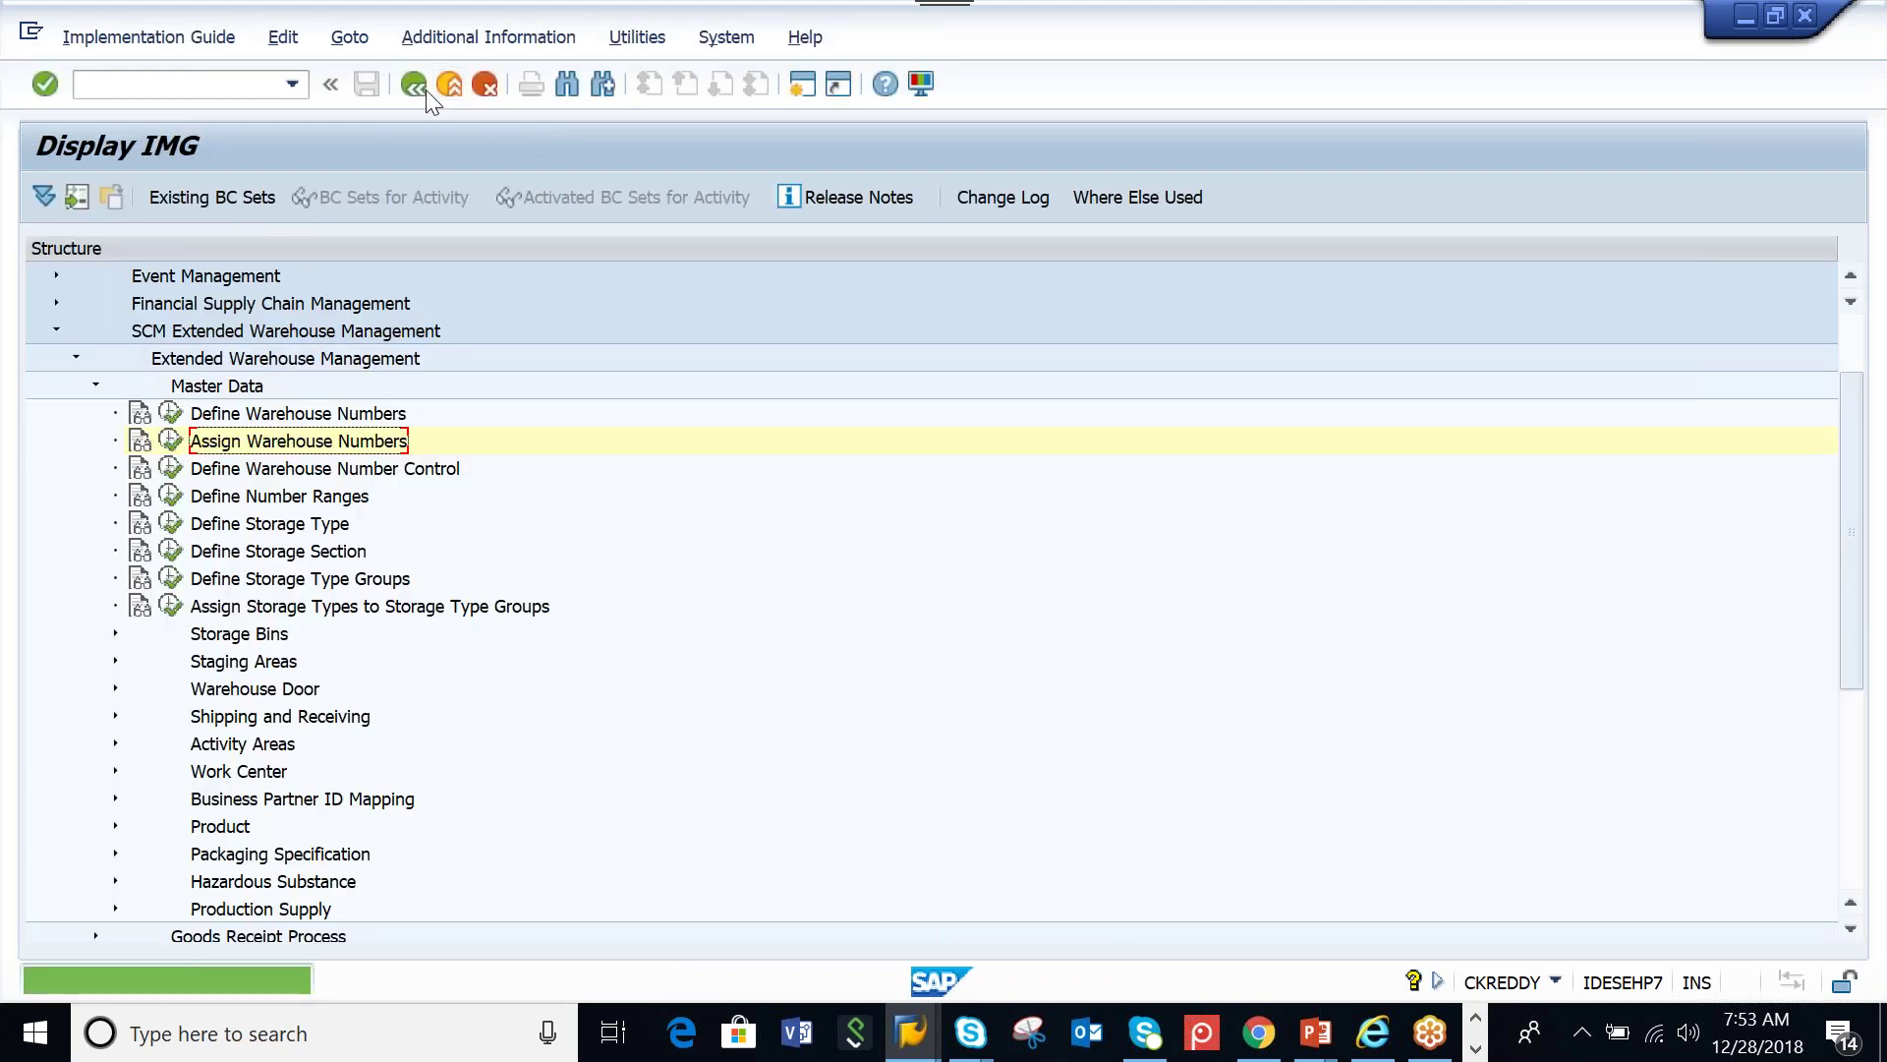
left_click(414, 83)
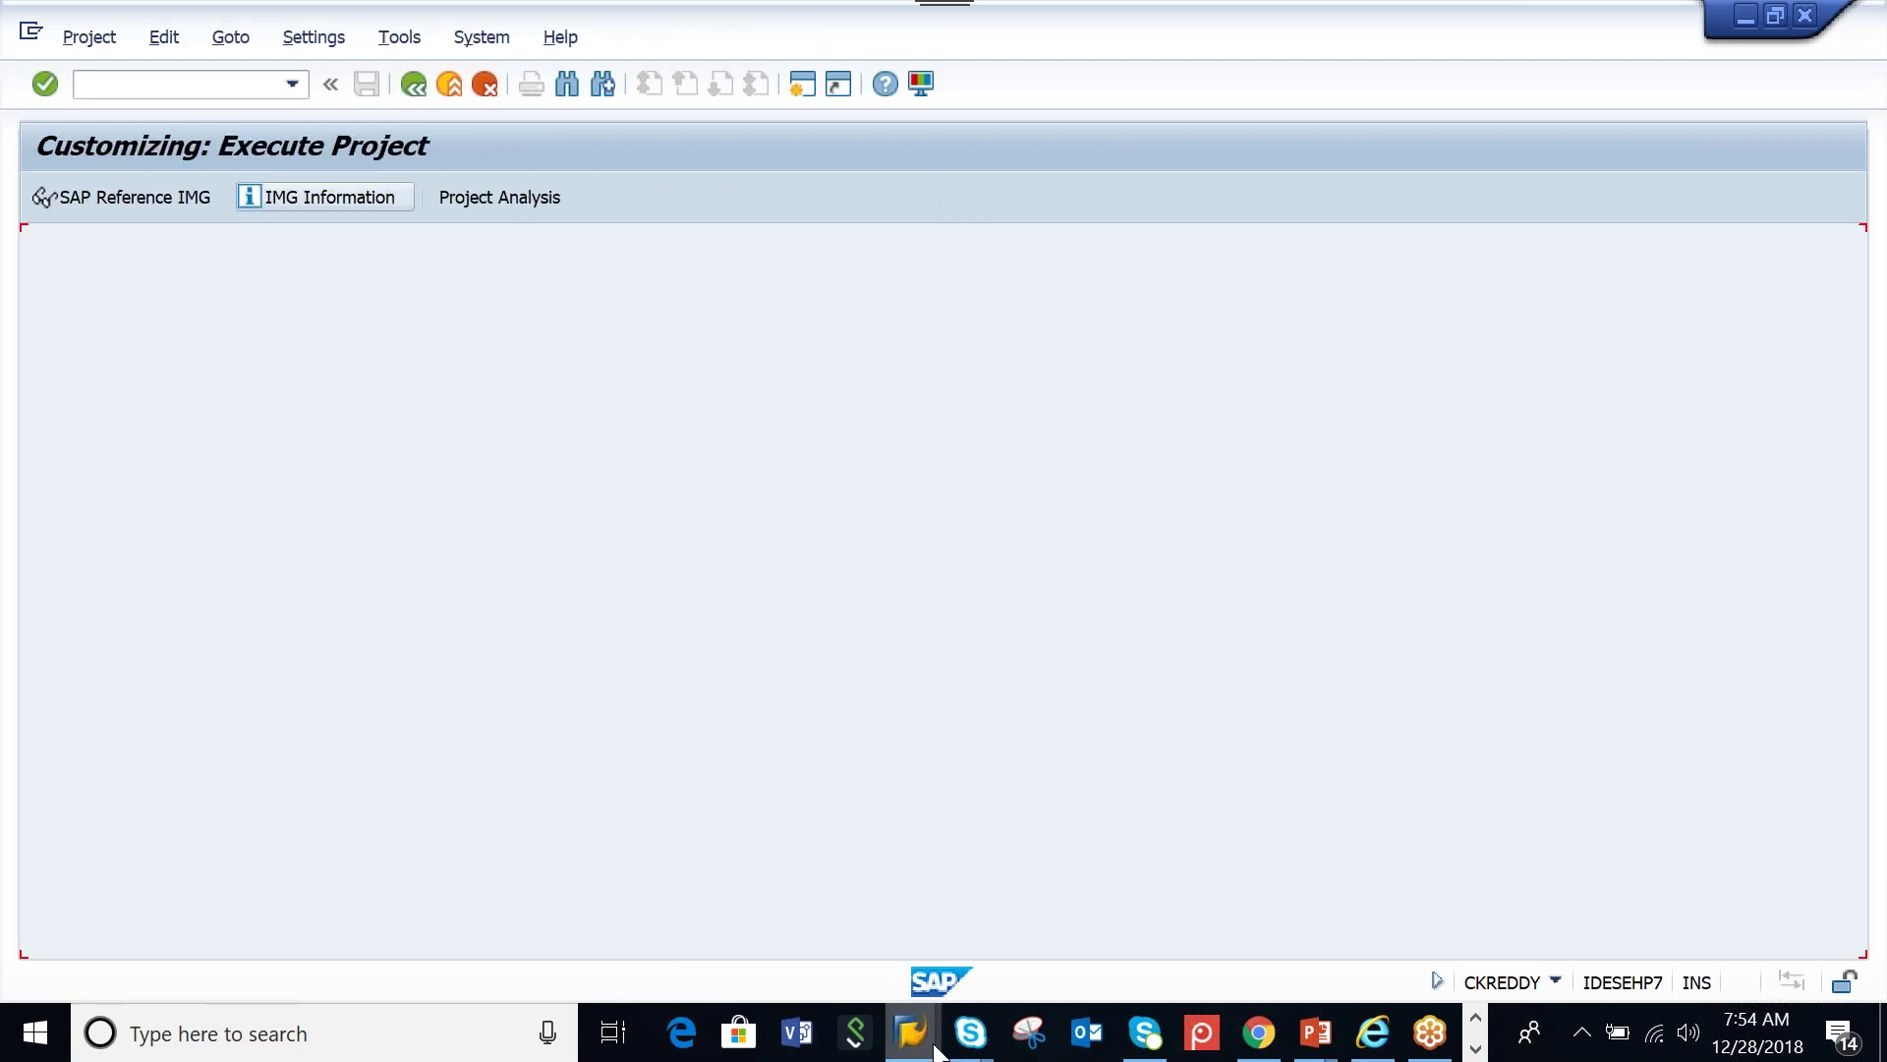
Reopen supply chain unit AAMW_SCU, type 1008, in change mode
left_click(924, 1047)
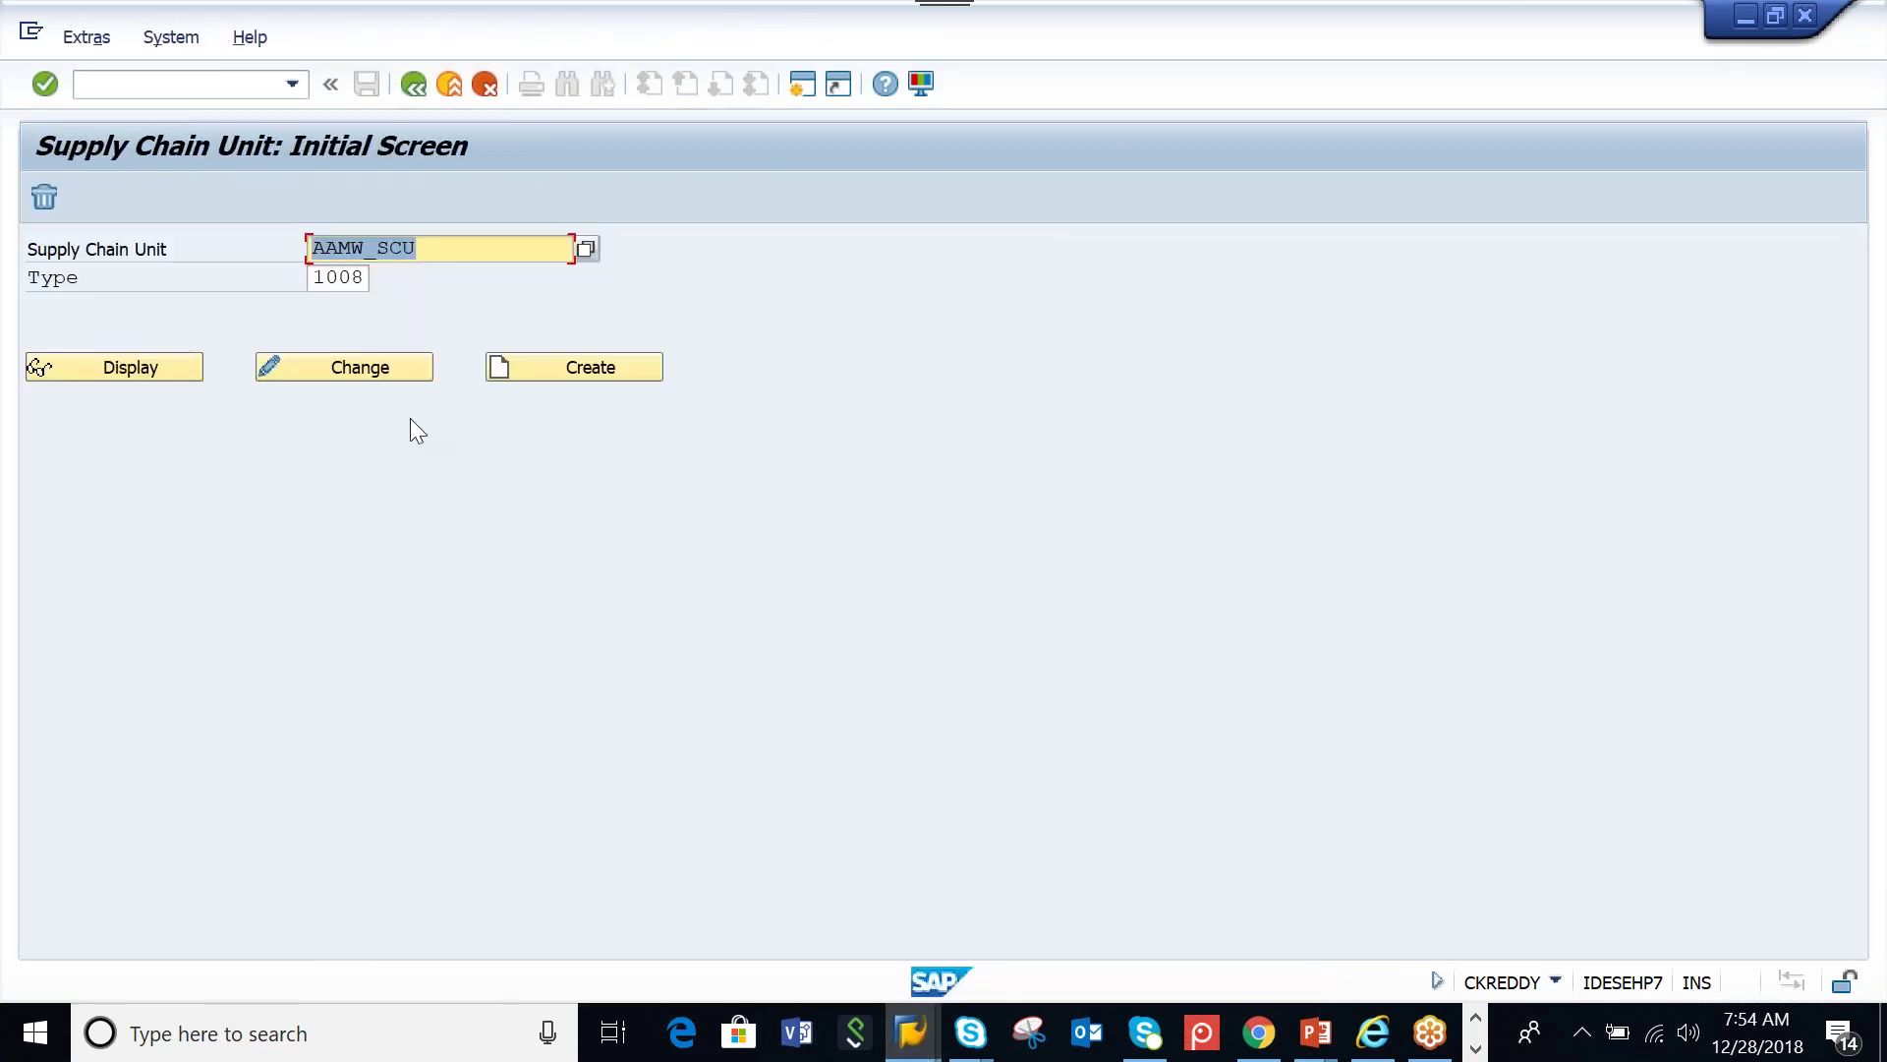
left_click(413, 86)
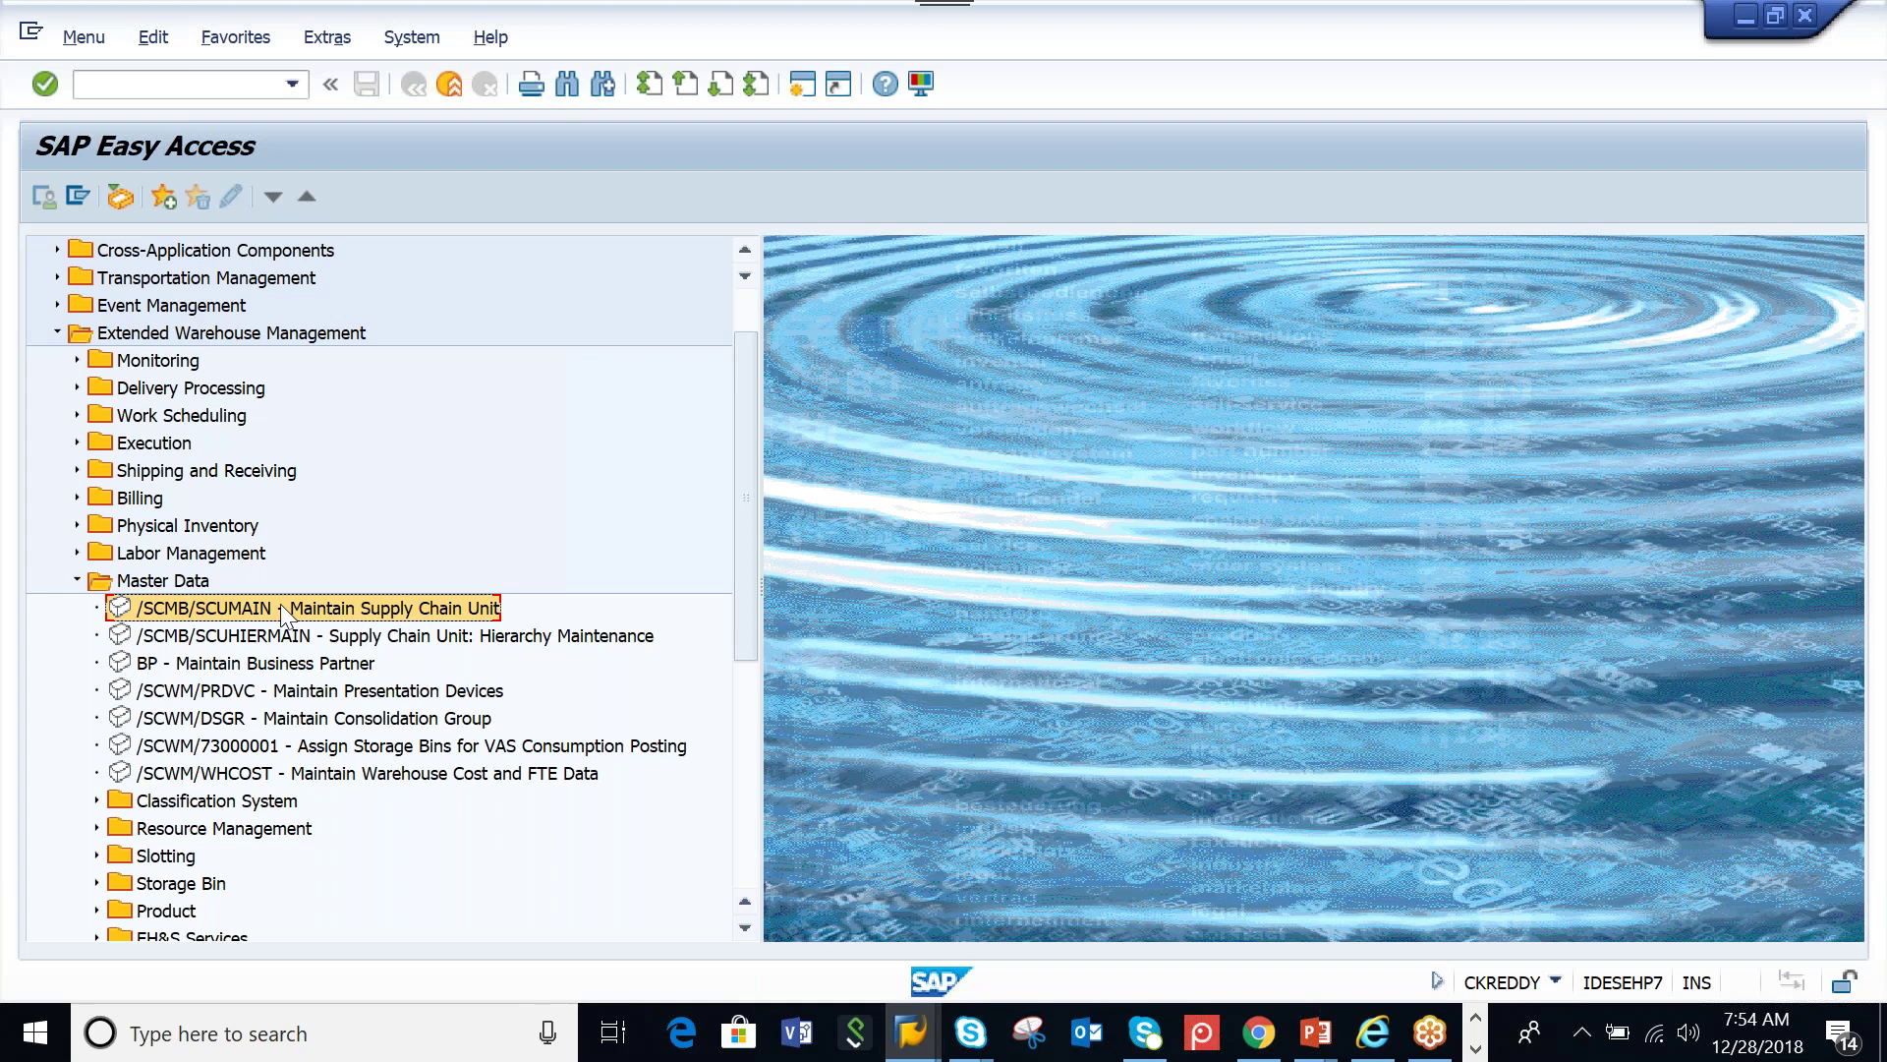
double_click(281, 604)
left_click(335, 281)
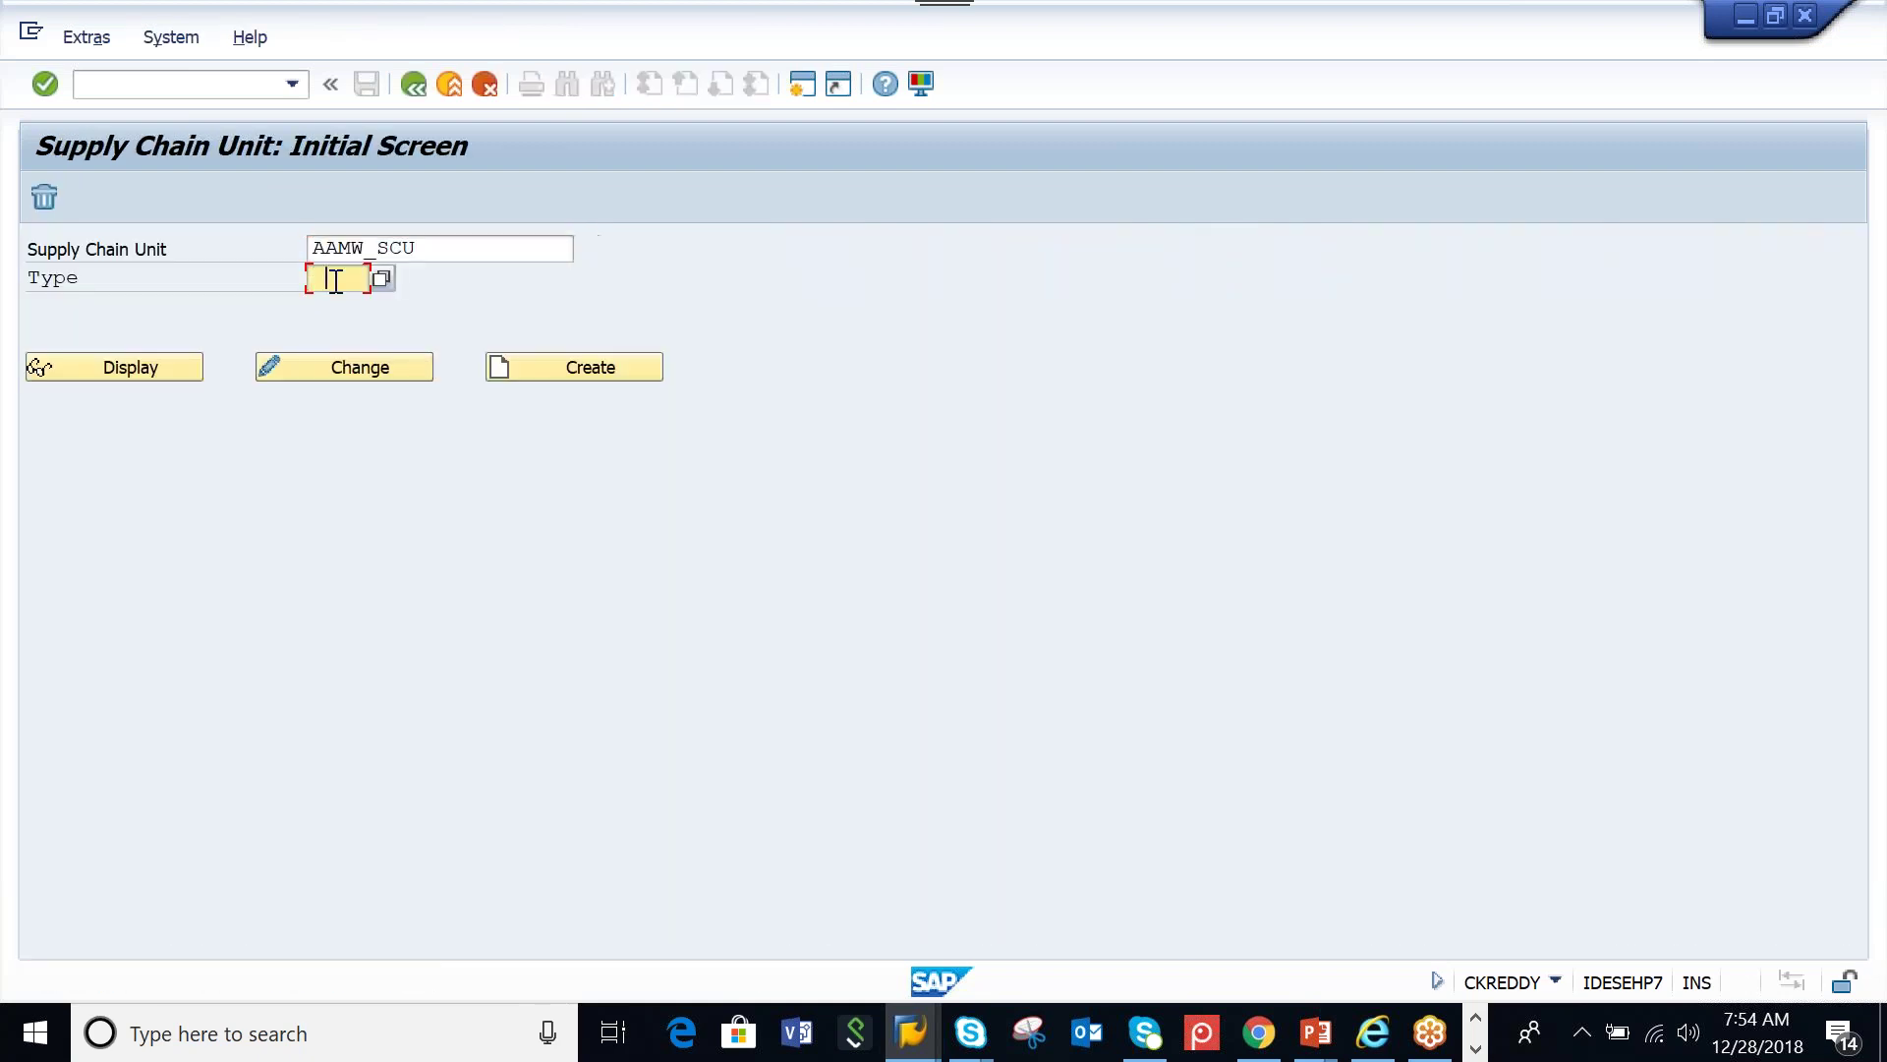
left_click(340, 308)
left_click(369, 358)
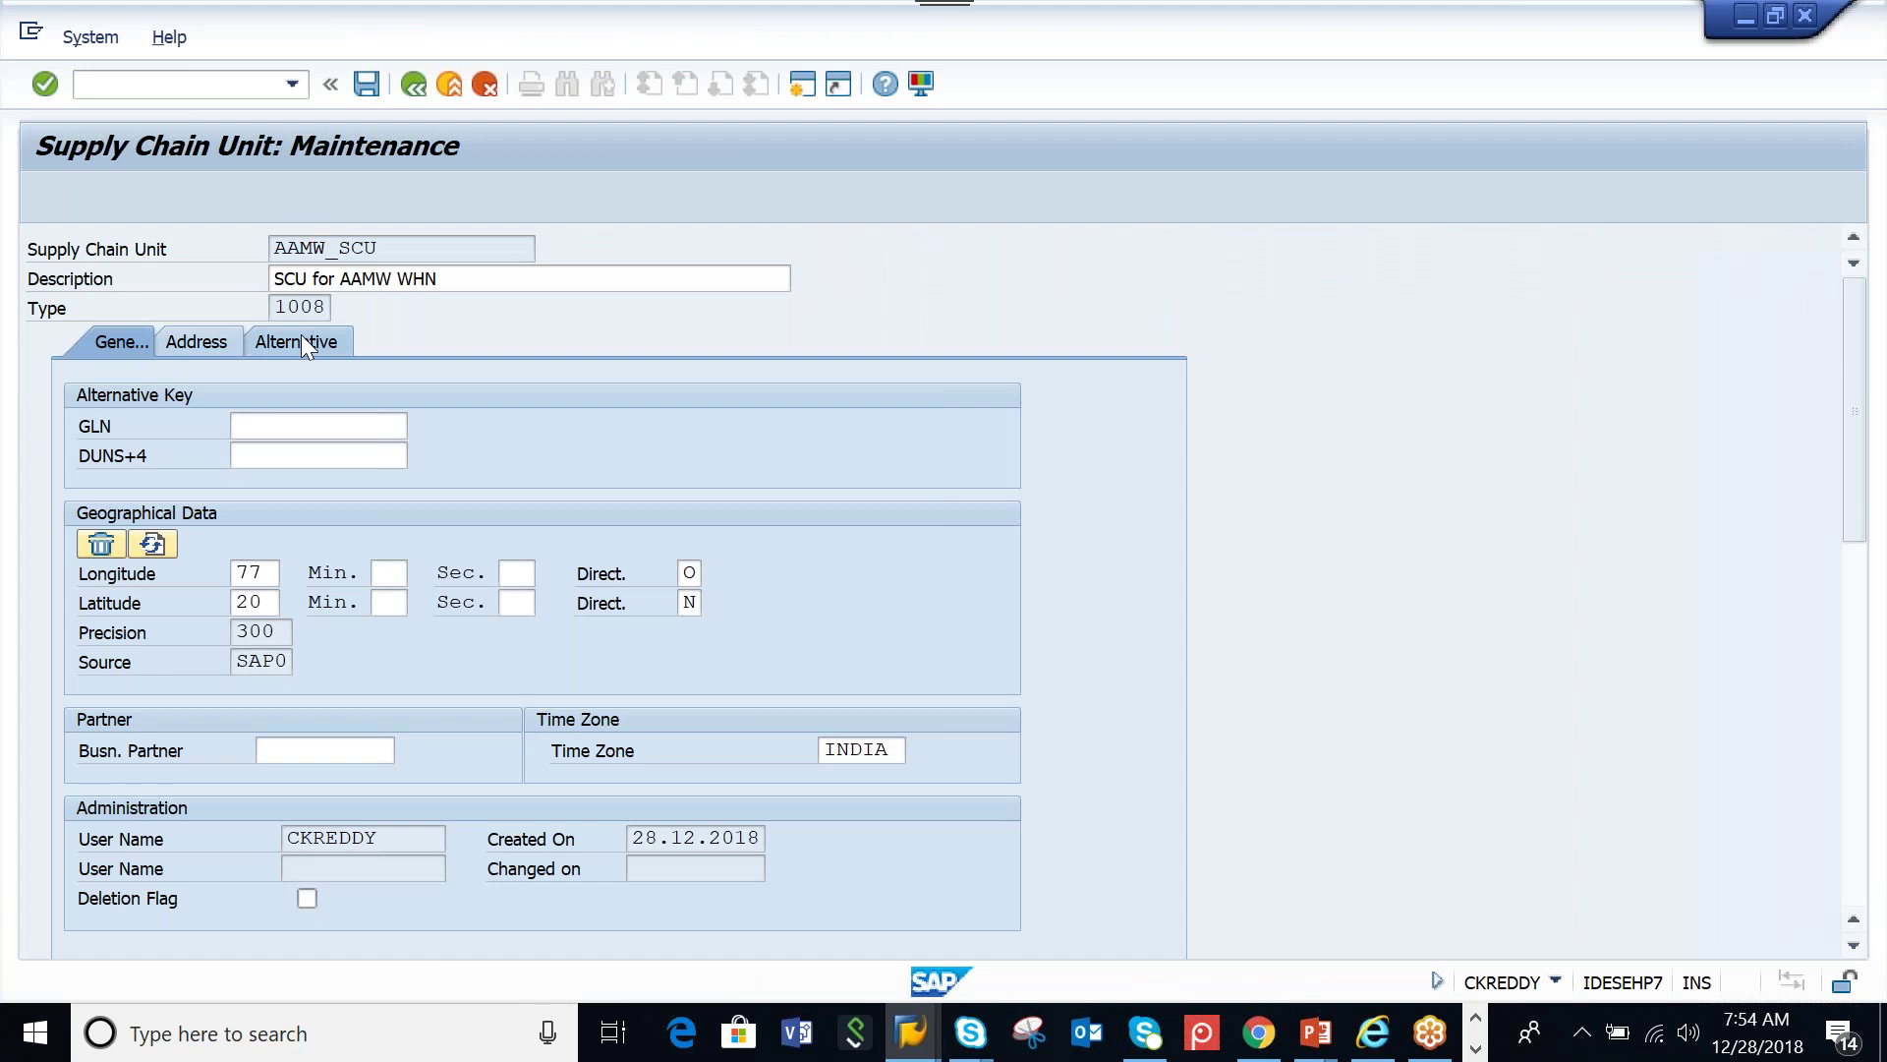
Add the INV 'WAREHOUSE' business attribute, save, and reopen the unit's attributes
left_click(305, 344)
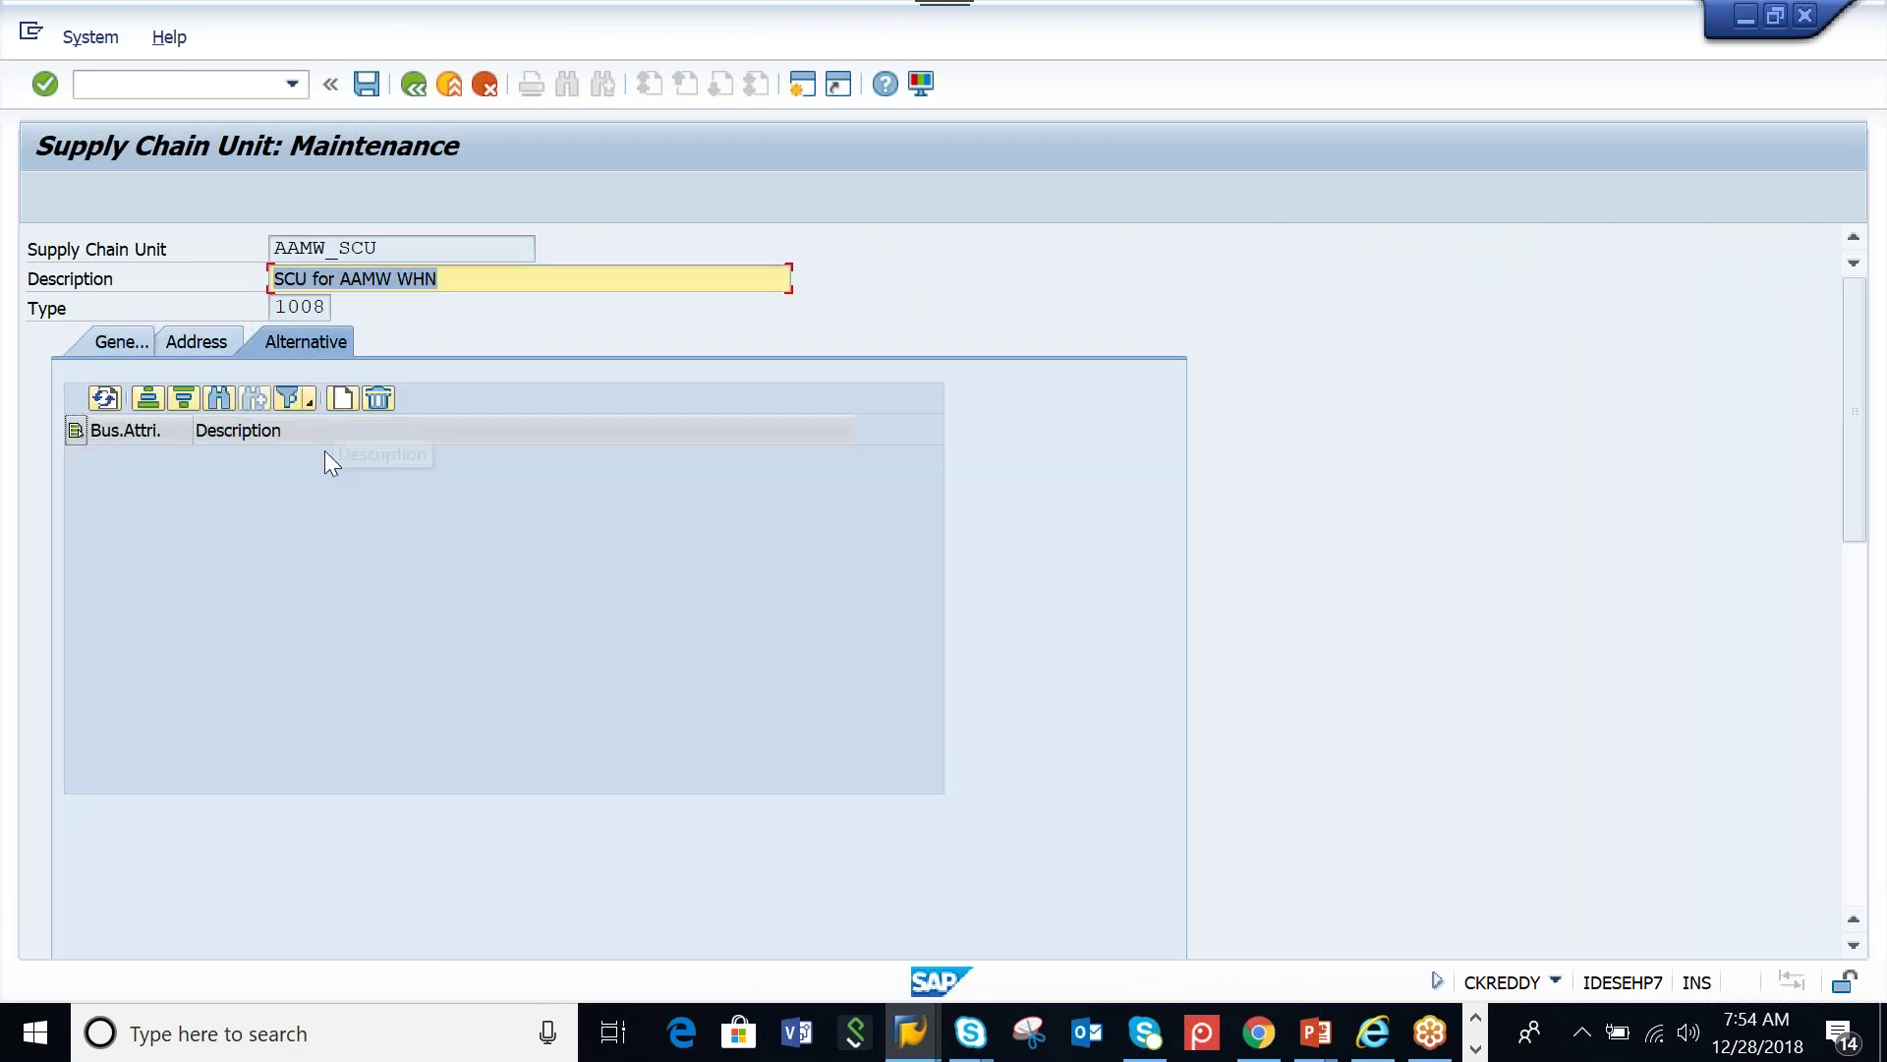
left_click(340, 403)
left_click(185, 458)
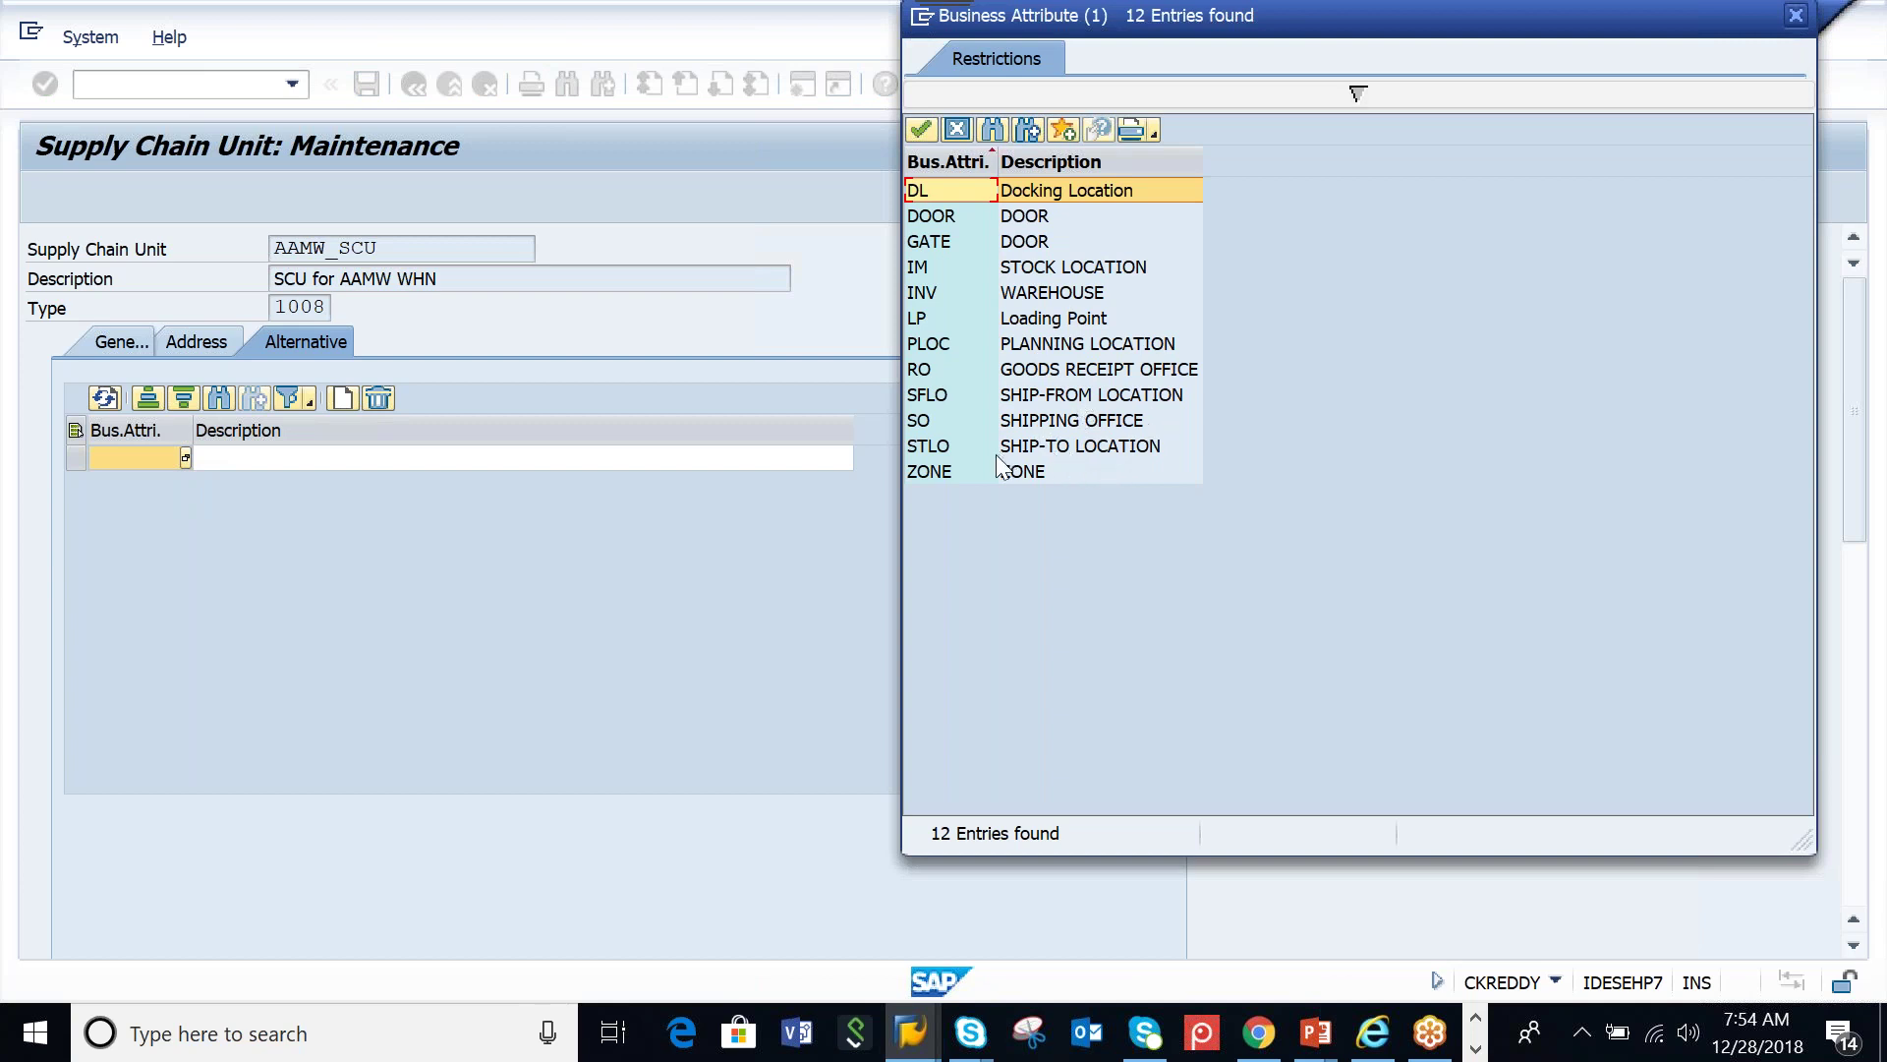
double_click(1042, 291)
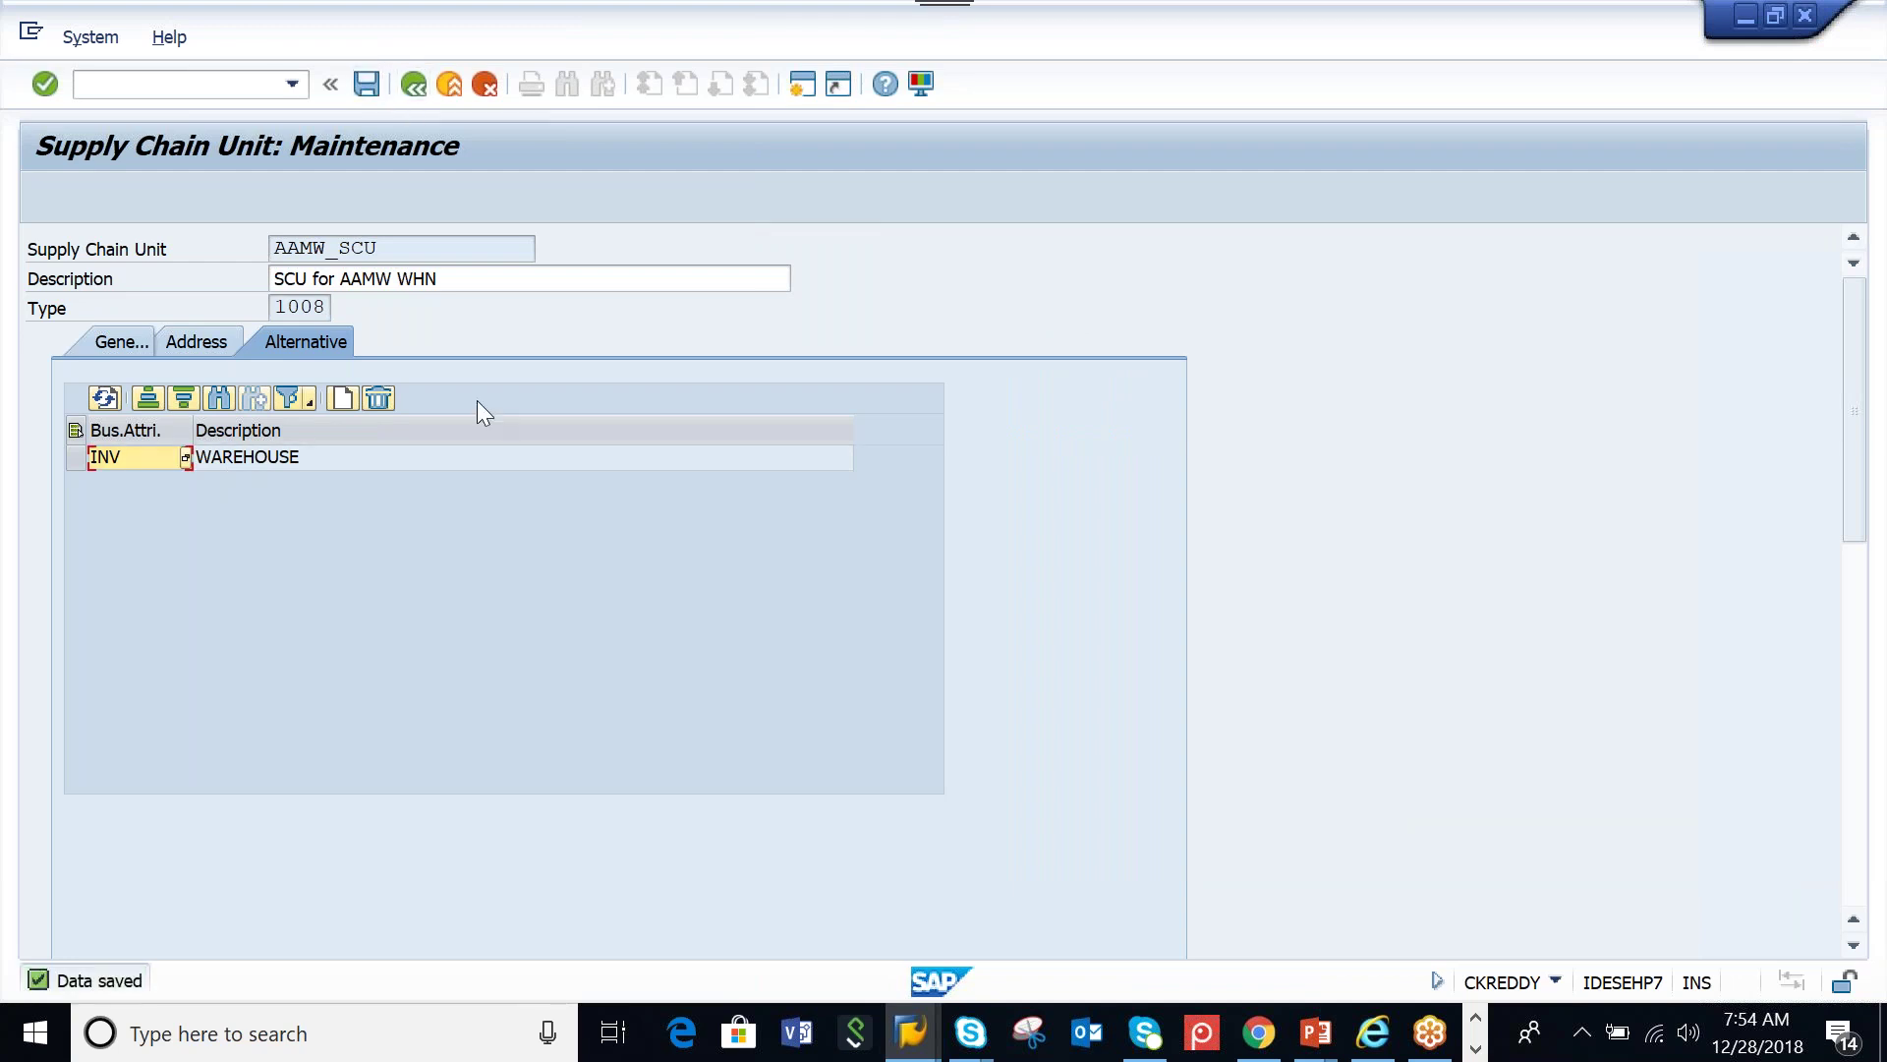
left_click(421, 90)
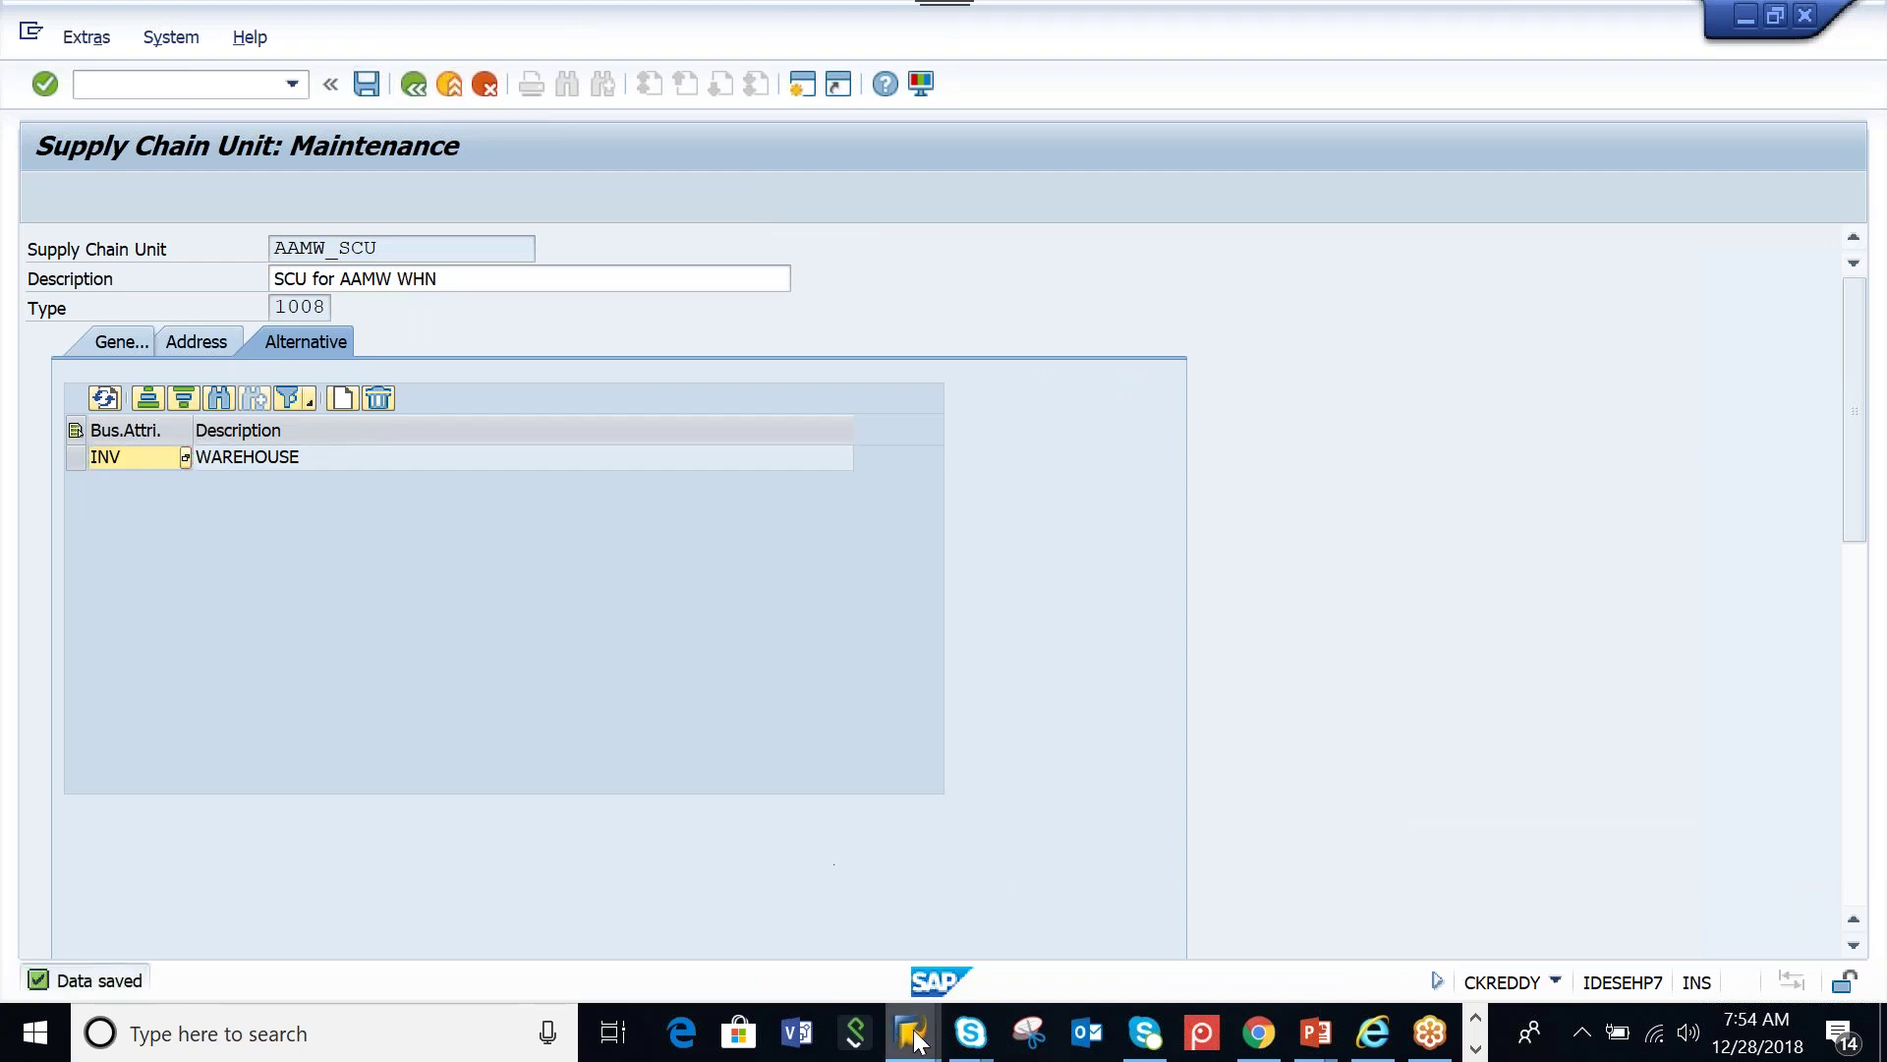
left_click(303, 359)
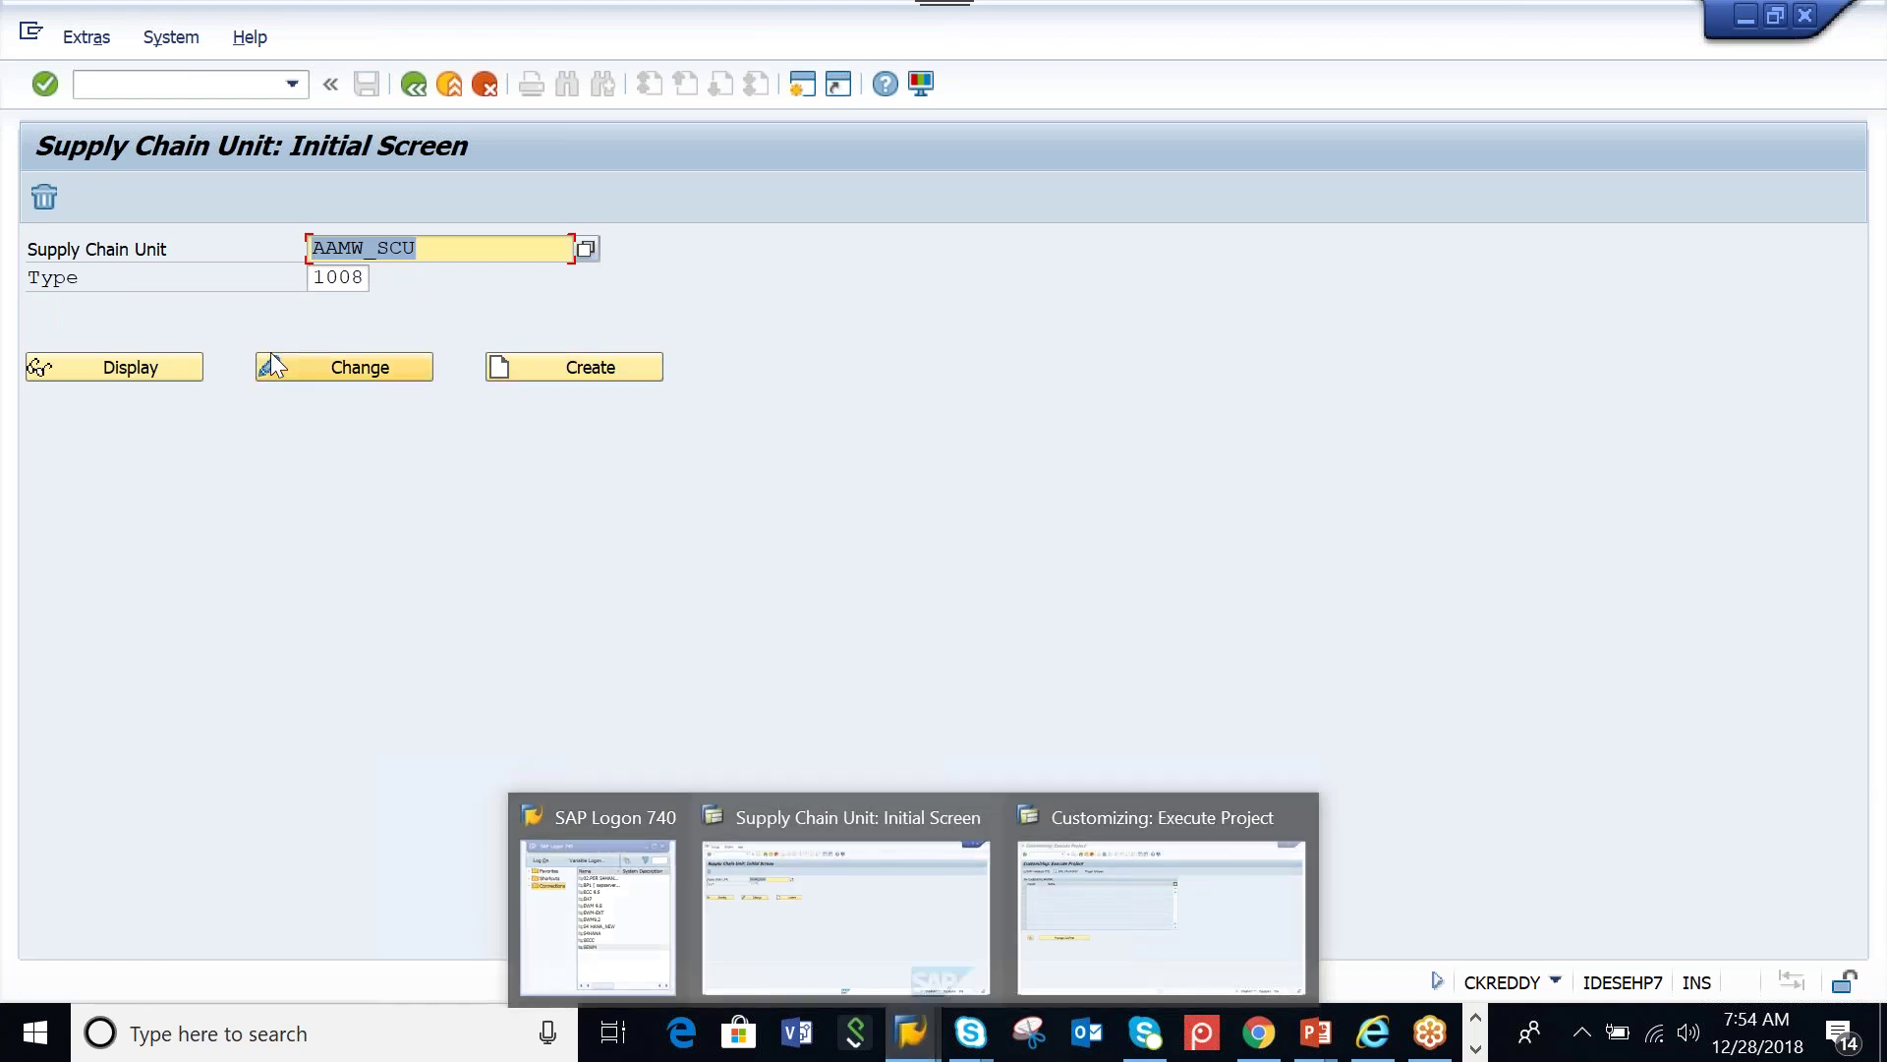
left_click(321, 342)
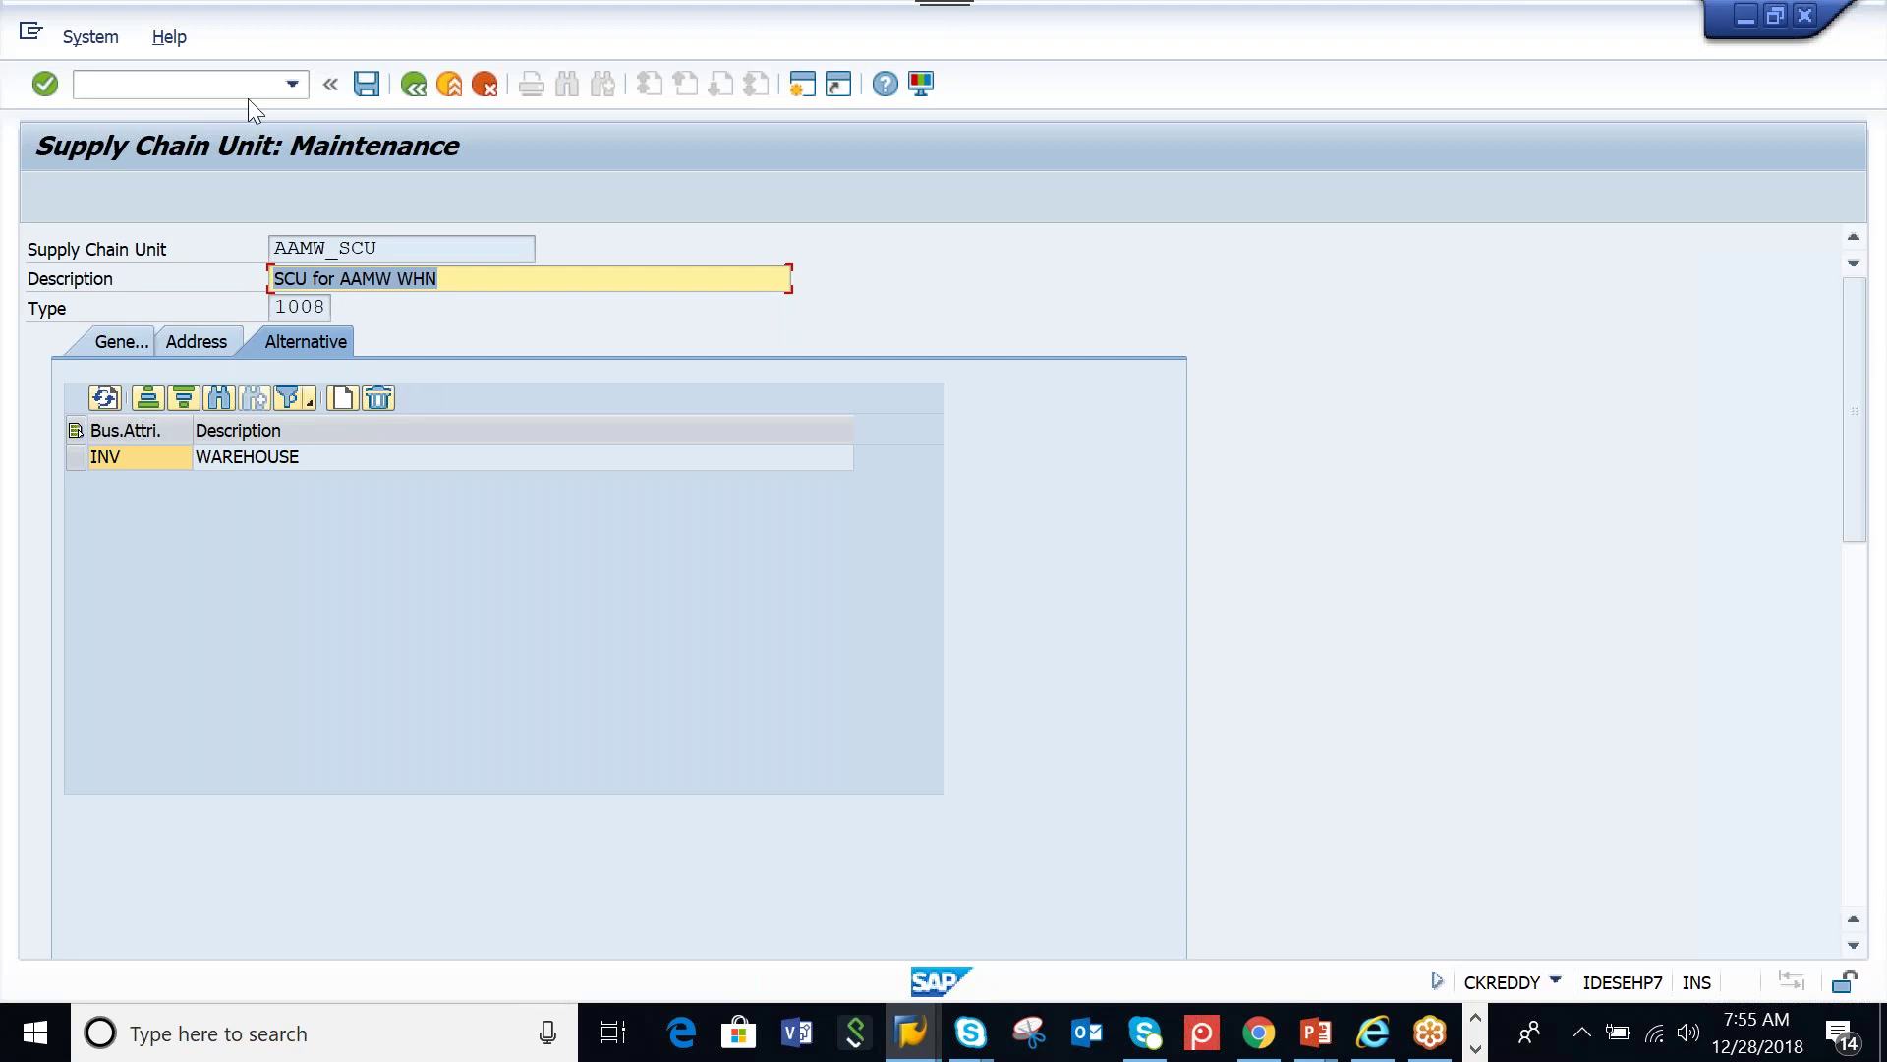
Save AAMW_SCU again with INV / WAREHOUSE as its business attribute
left_click(372, 91)
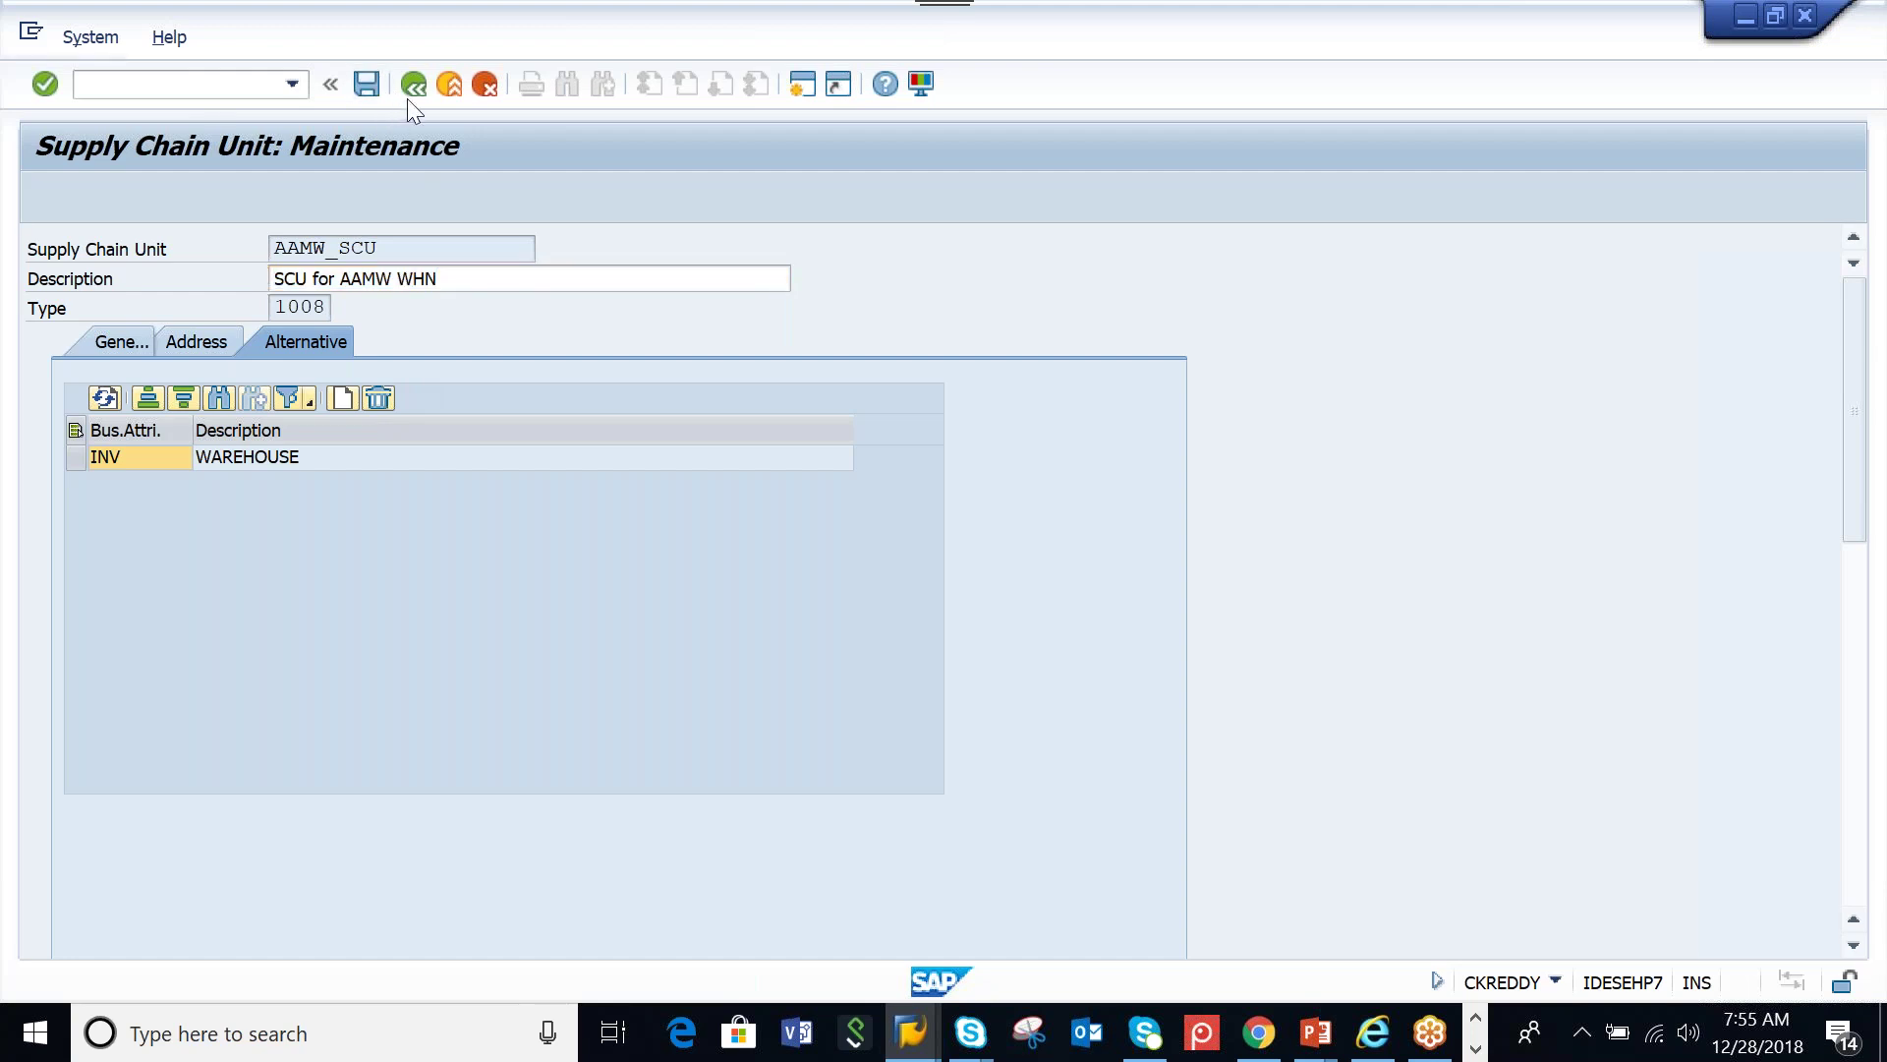
left_click(921, 1034)
Run Assign Warehouse Numbers under SCM EWM > EWM > Master Data for work area AAMW
left_click(1152, 949)
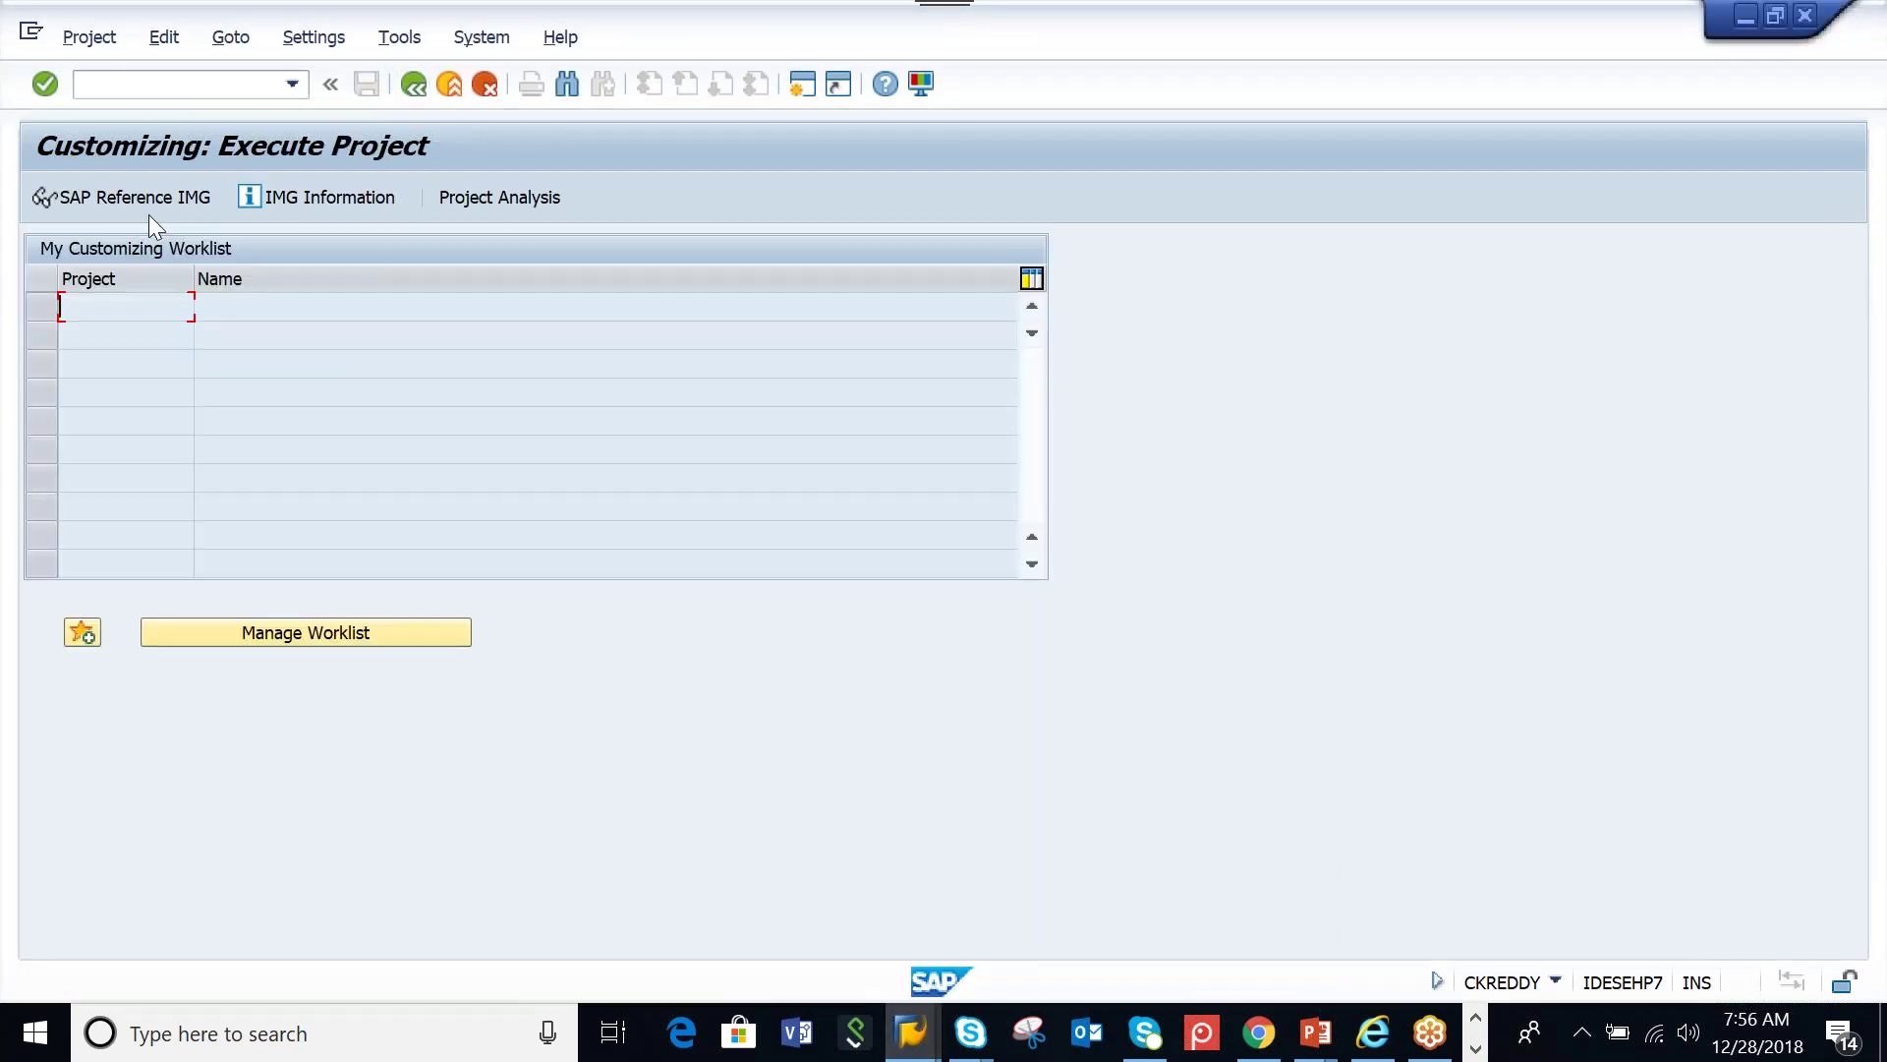
left_click(150, 200)
left_click(56, 440)
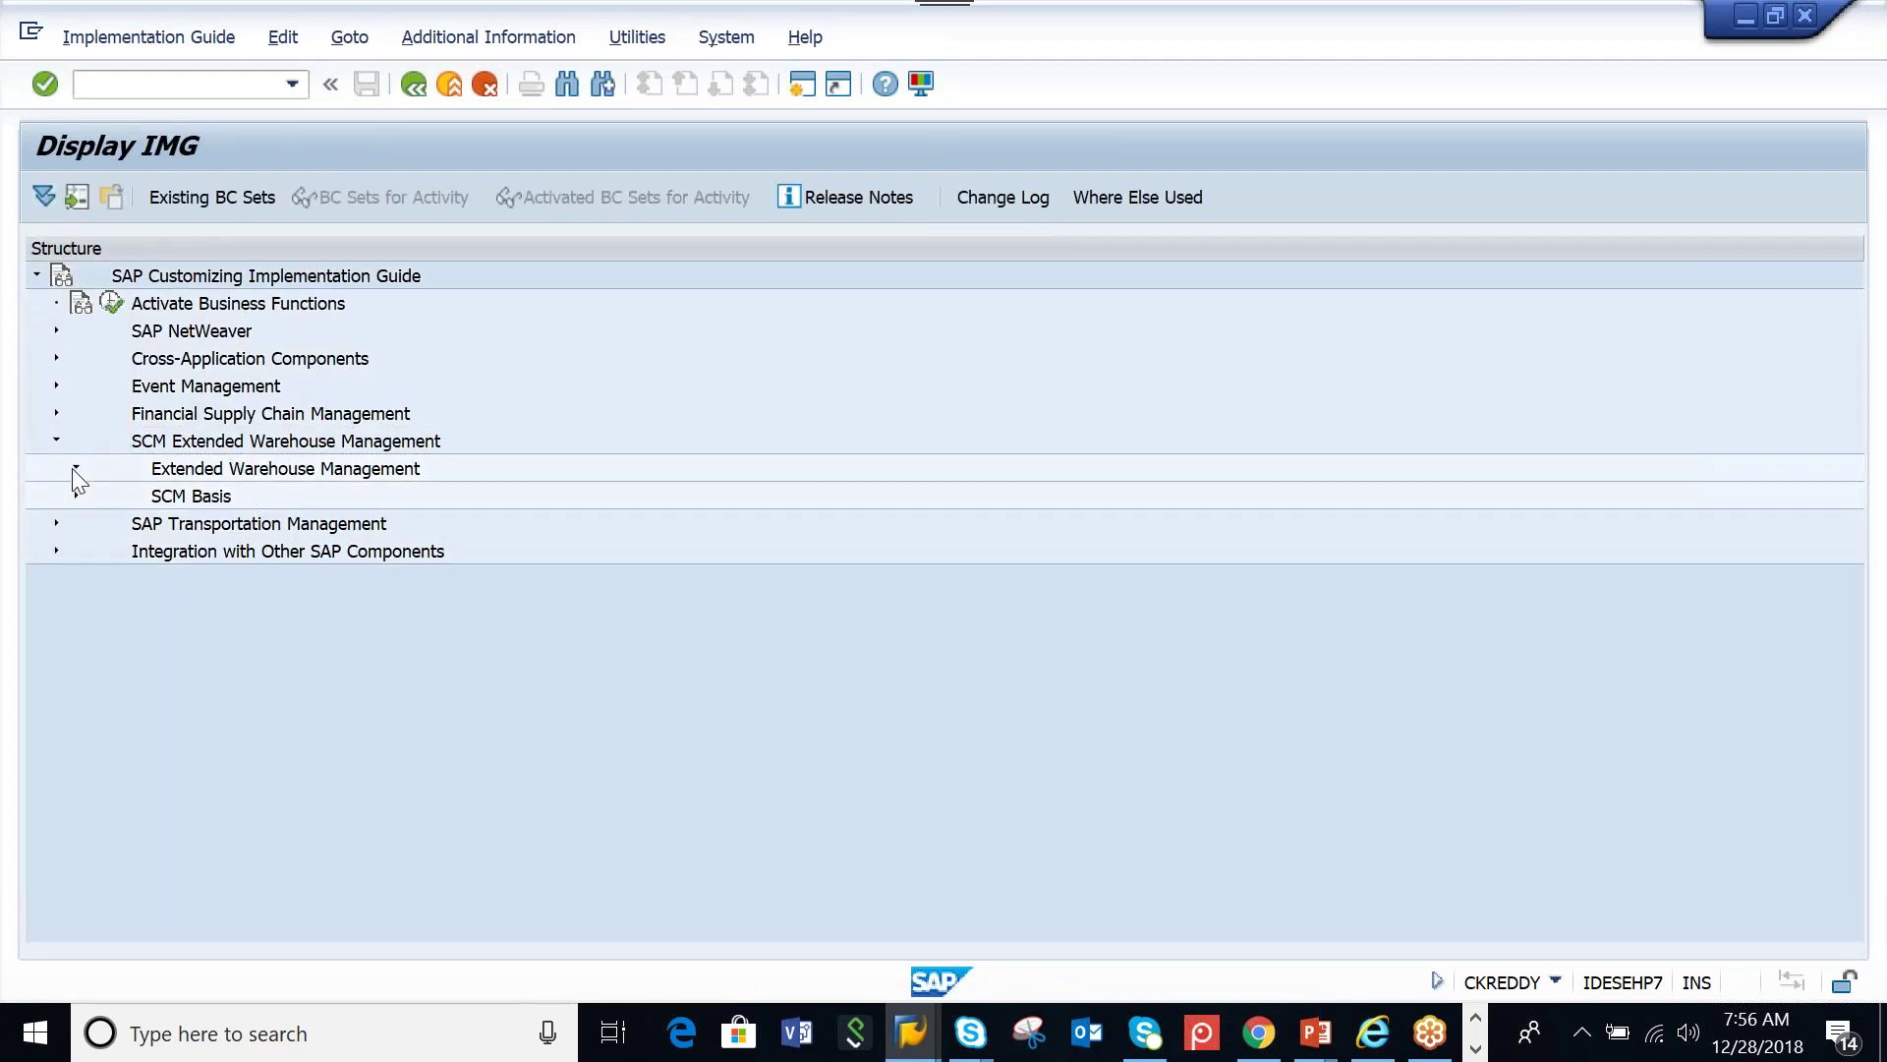
left_click(76, 468)
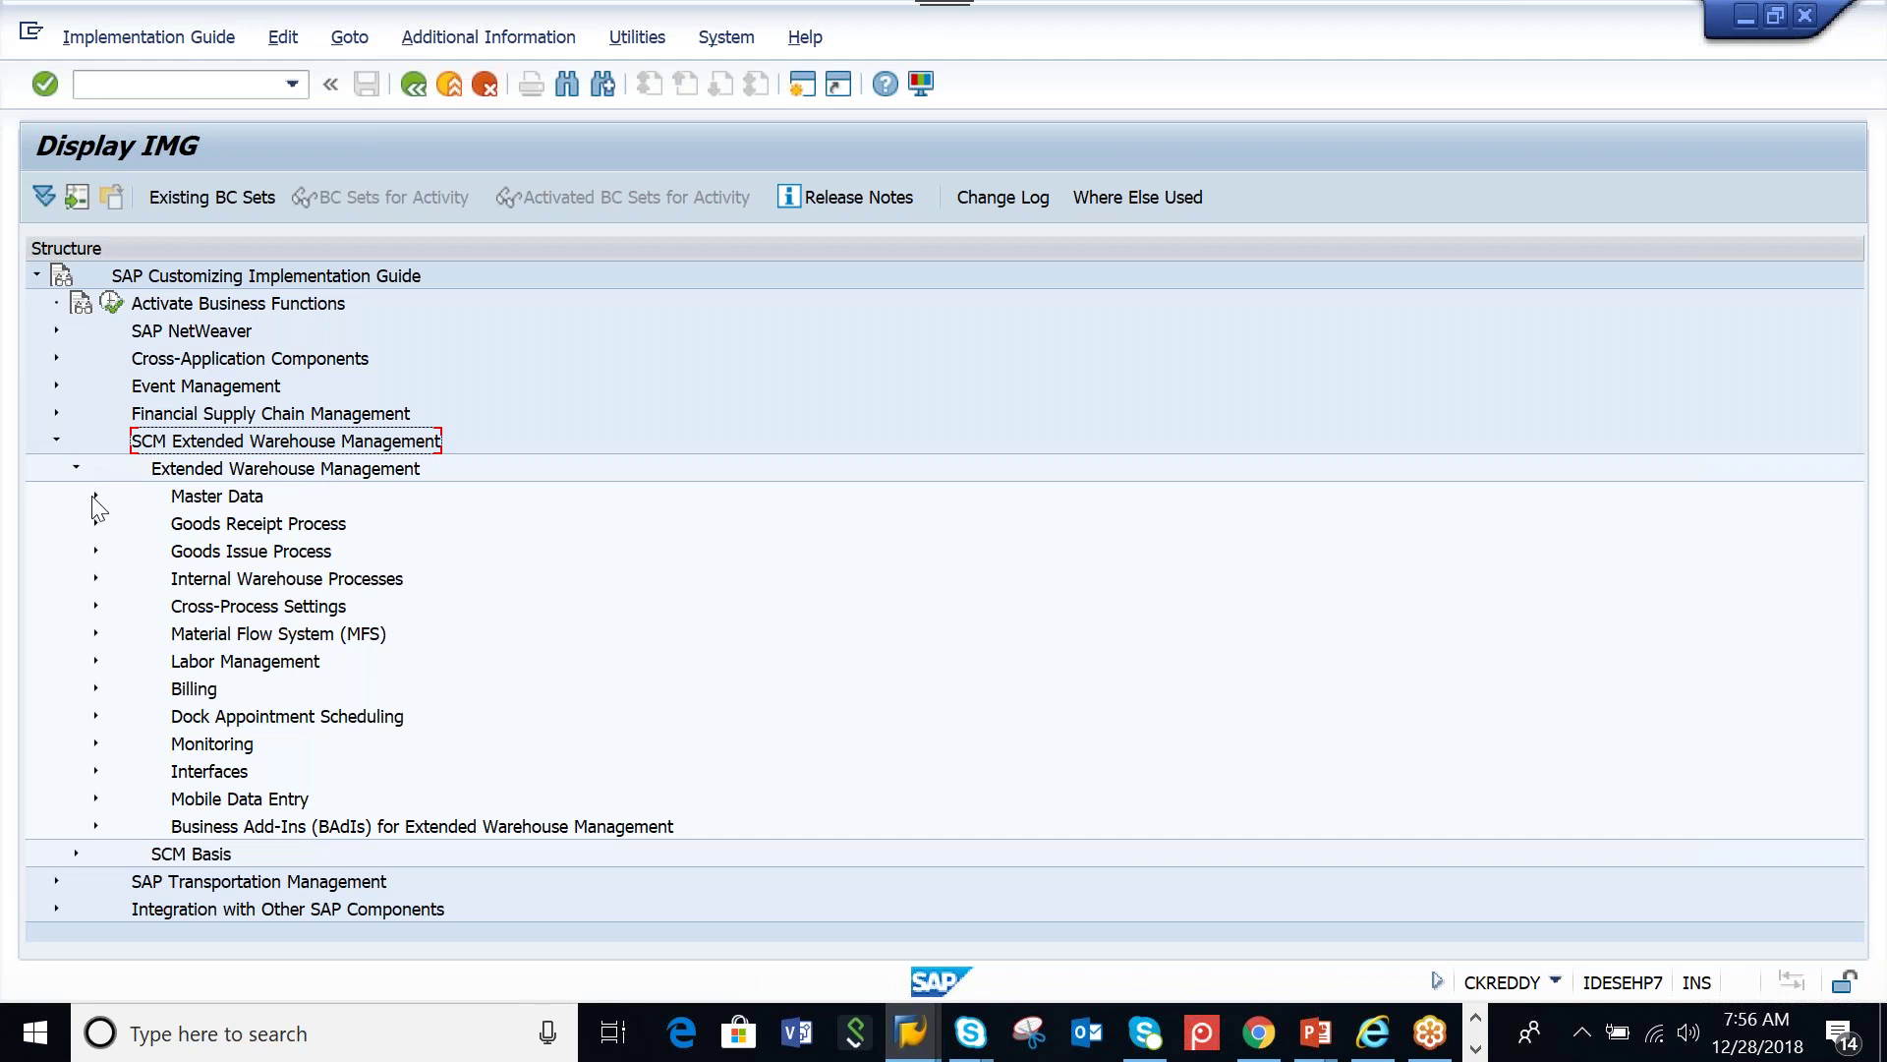
left_click(95, 496)
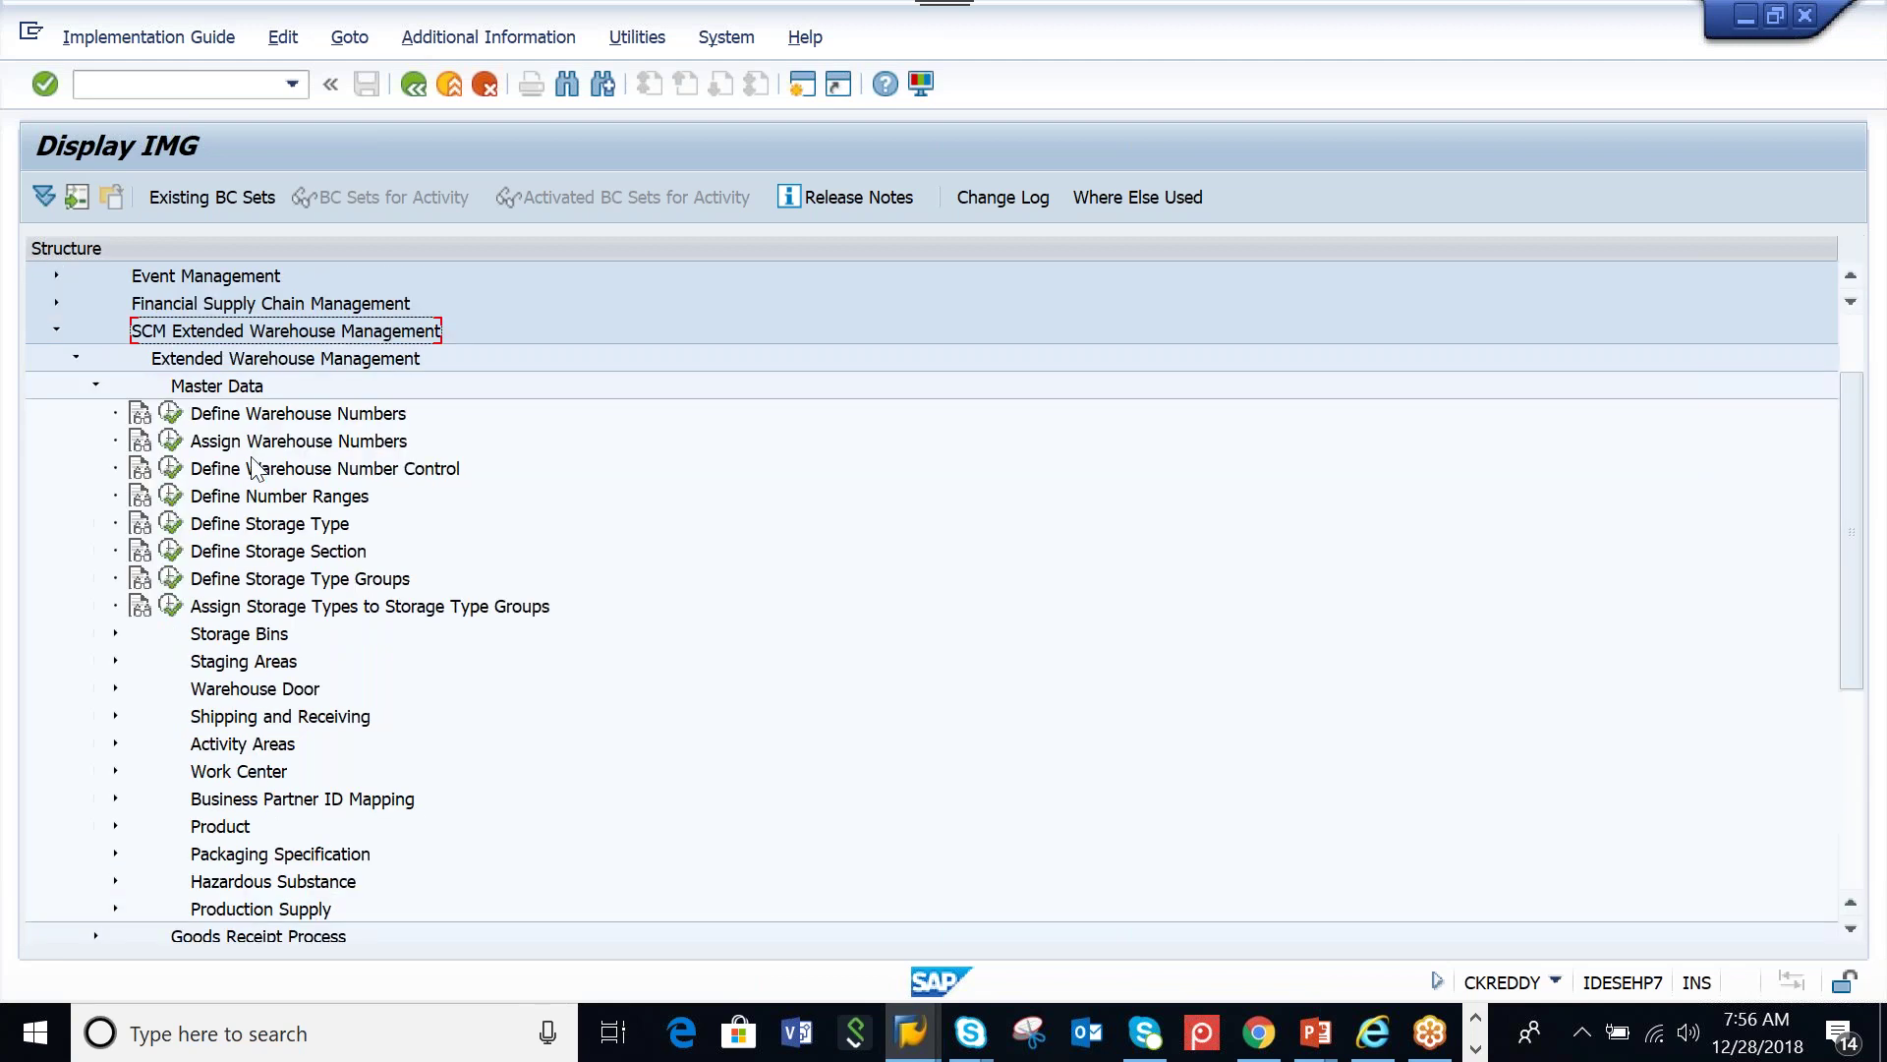
left_click(171, 442)
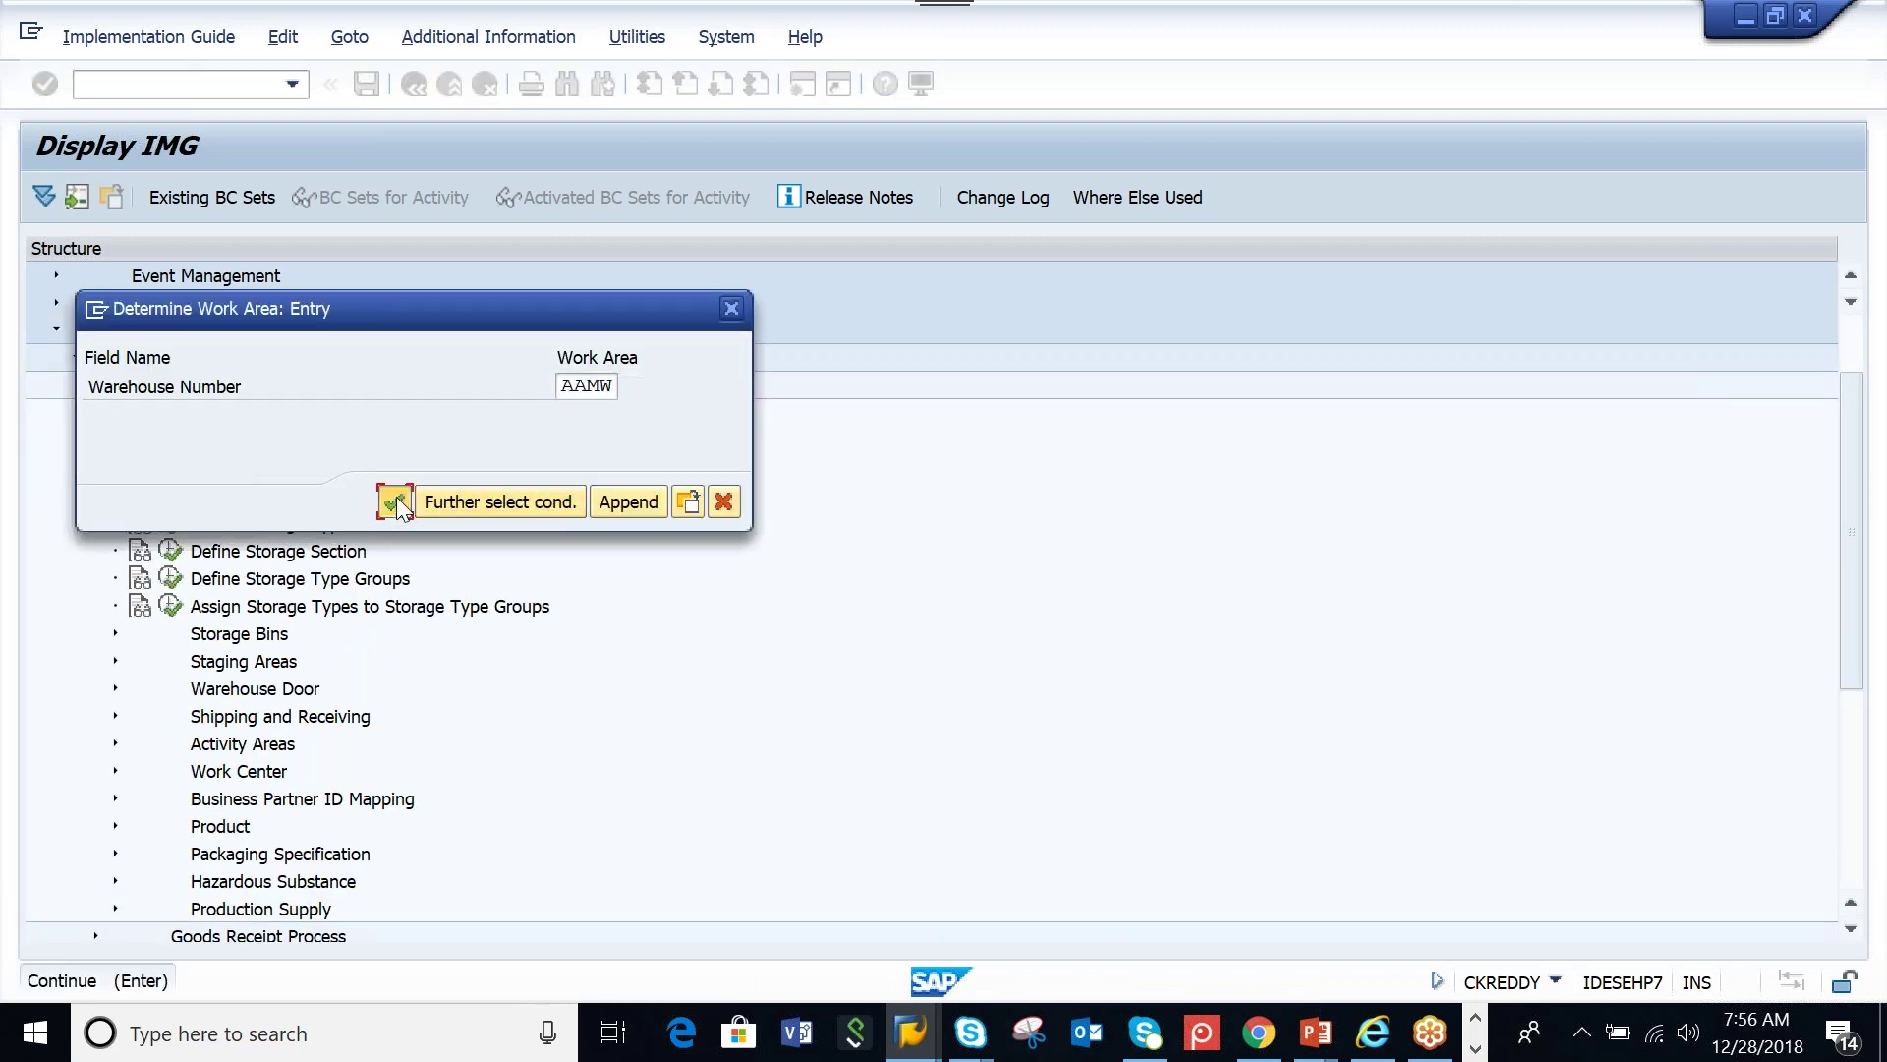
left_click(394, 503)
Enter AAMW_SCU in a new assignment entry and check it
left_click(153, 201)
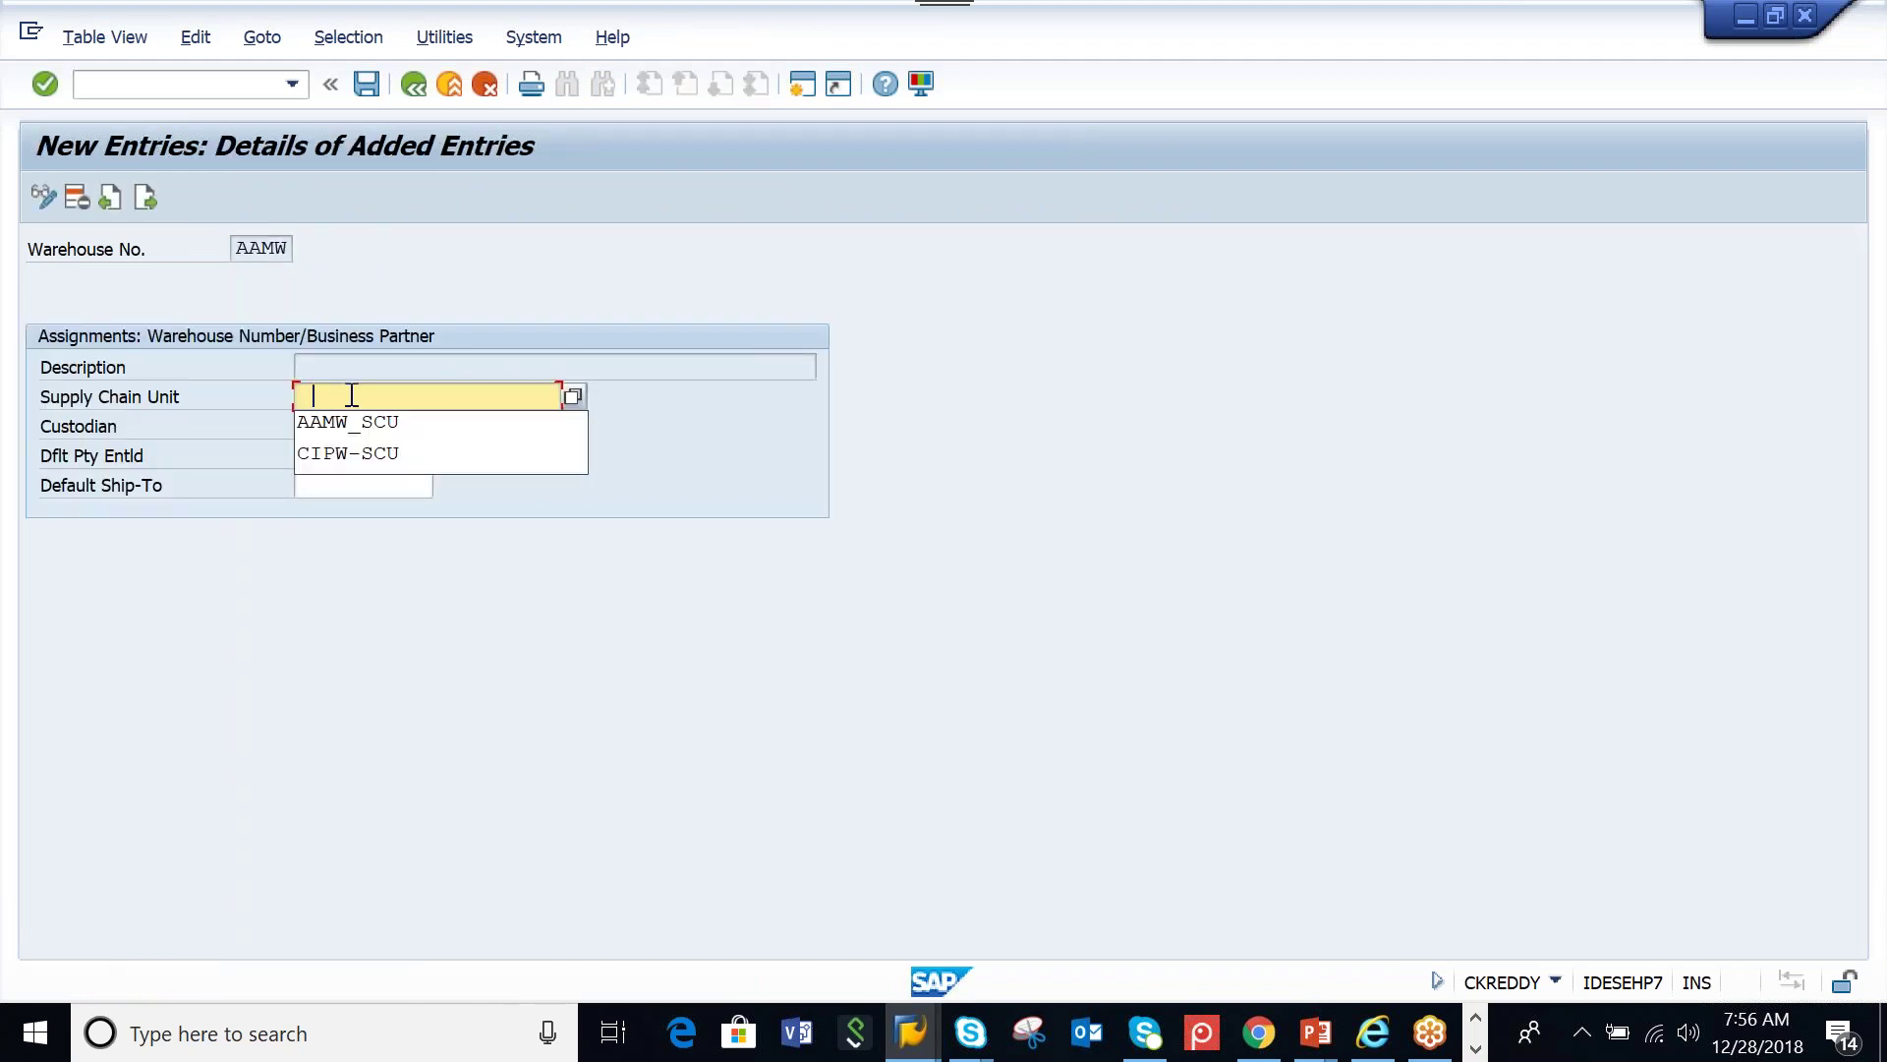
key("Down")
key("Return")
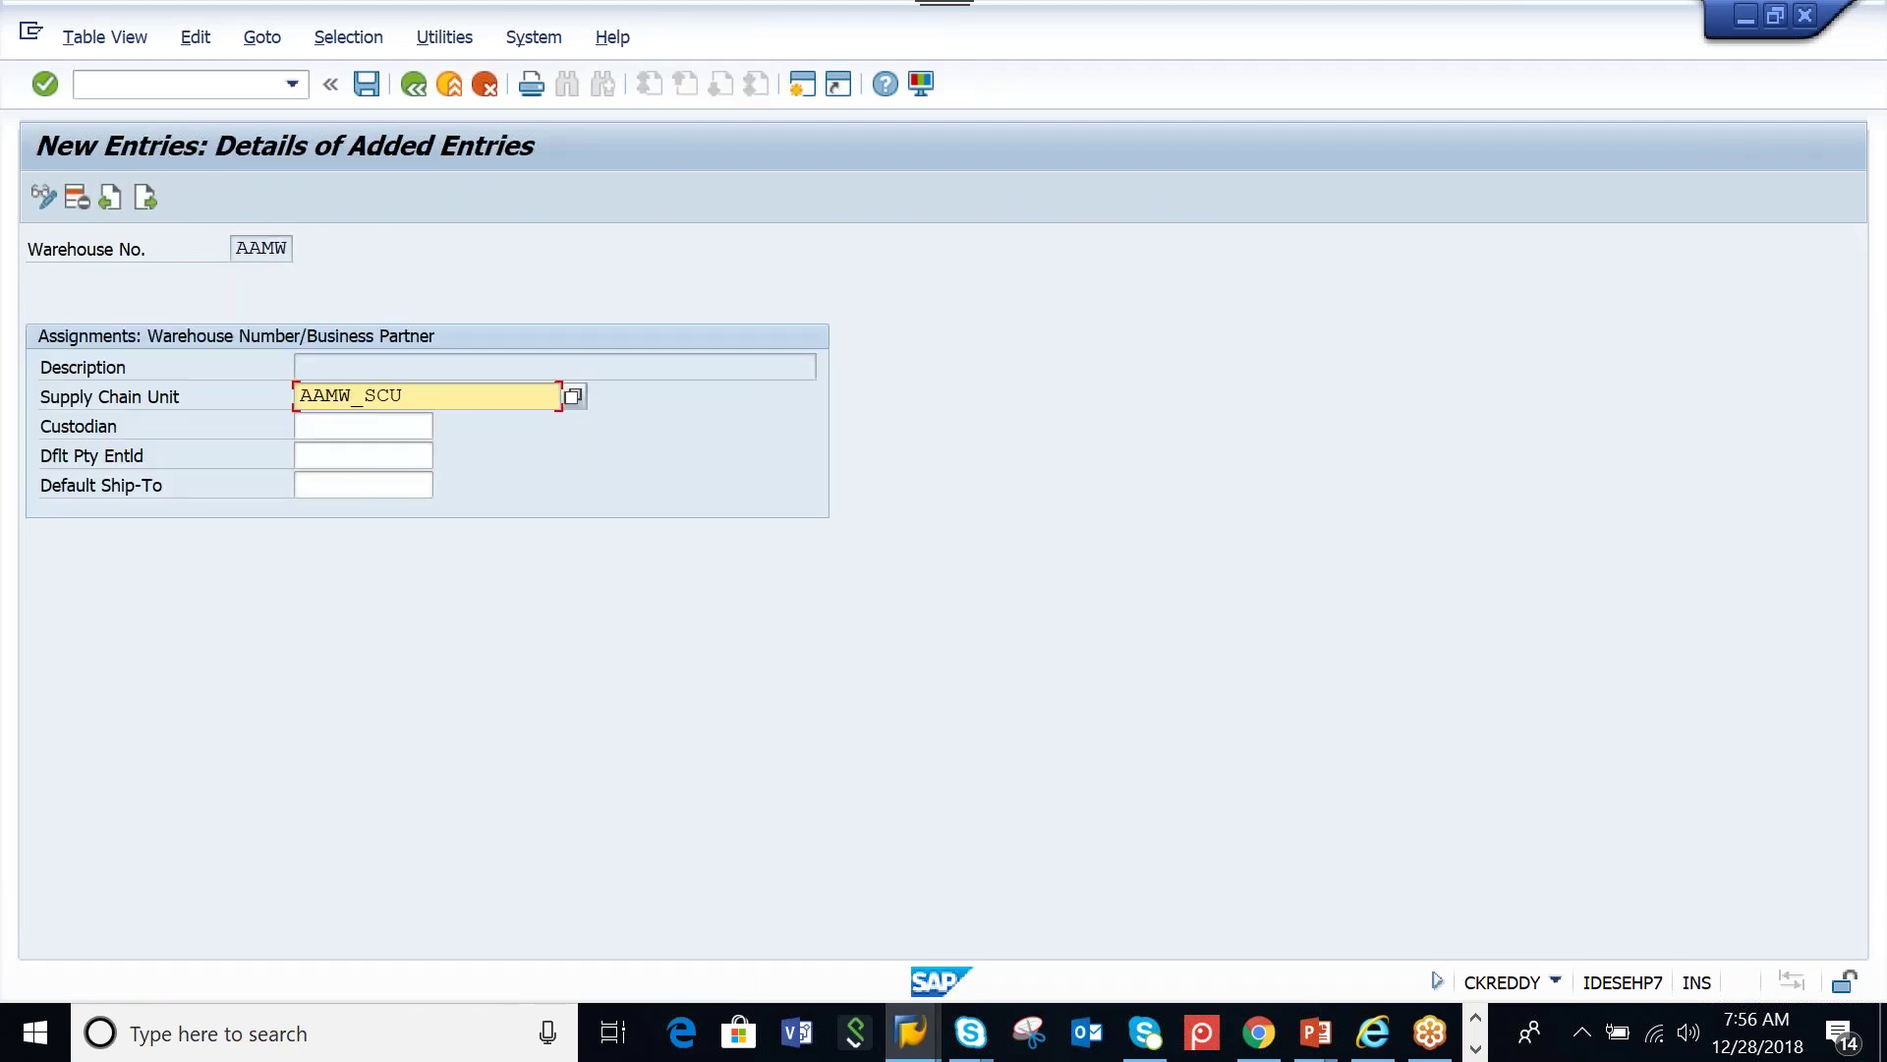
key("Return")
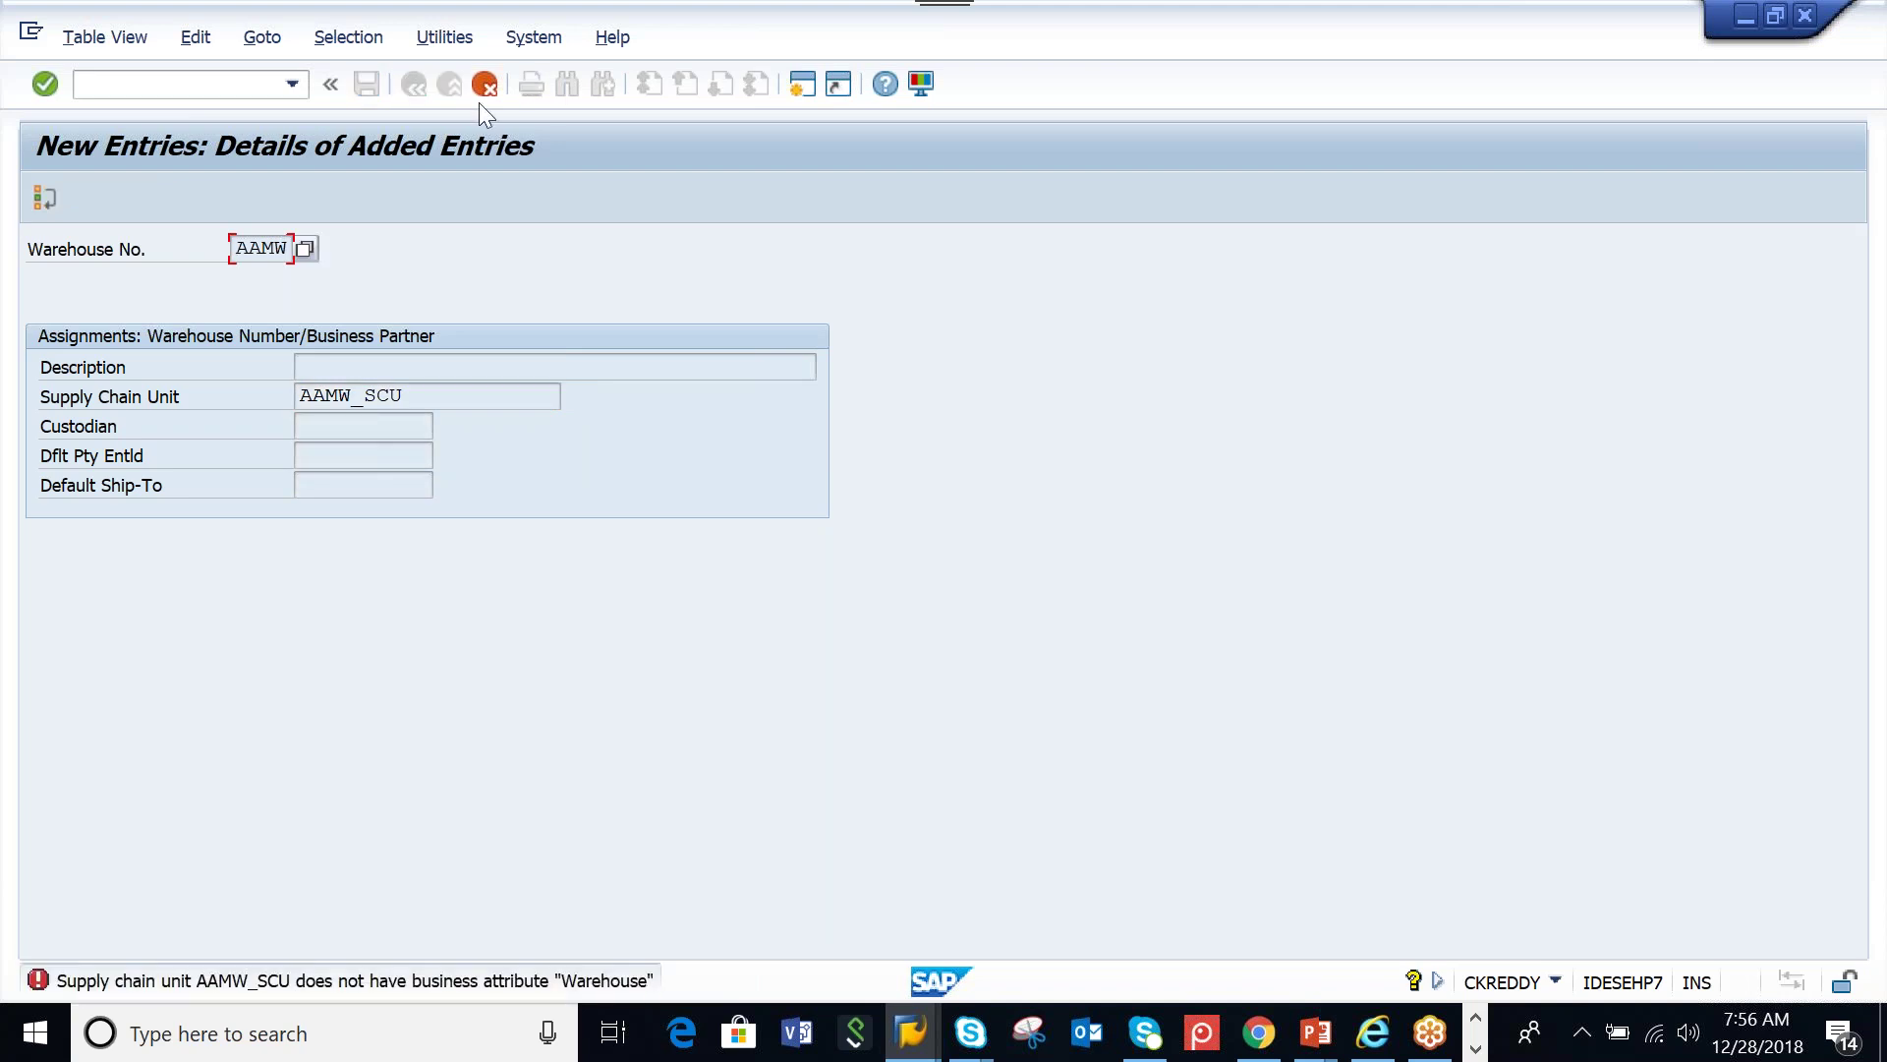
Discard the rejected entry and back out to the Customizing project screen
left_click(485, 86)
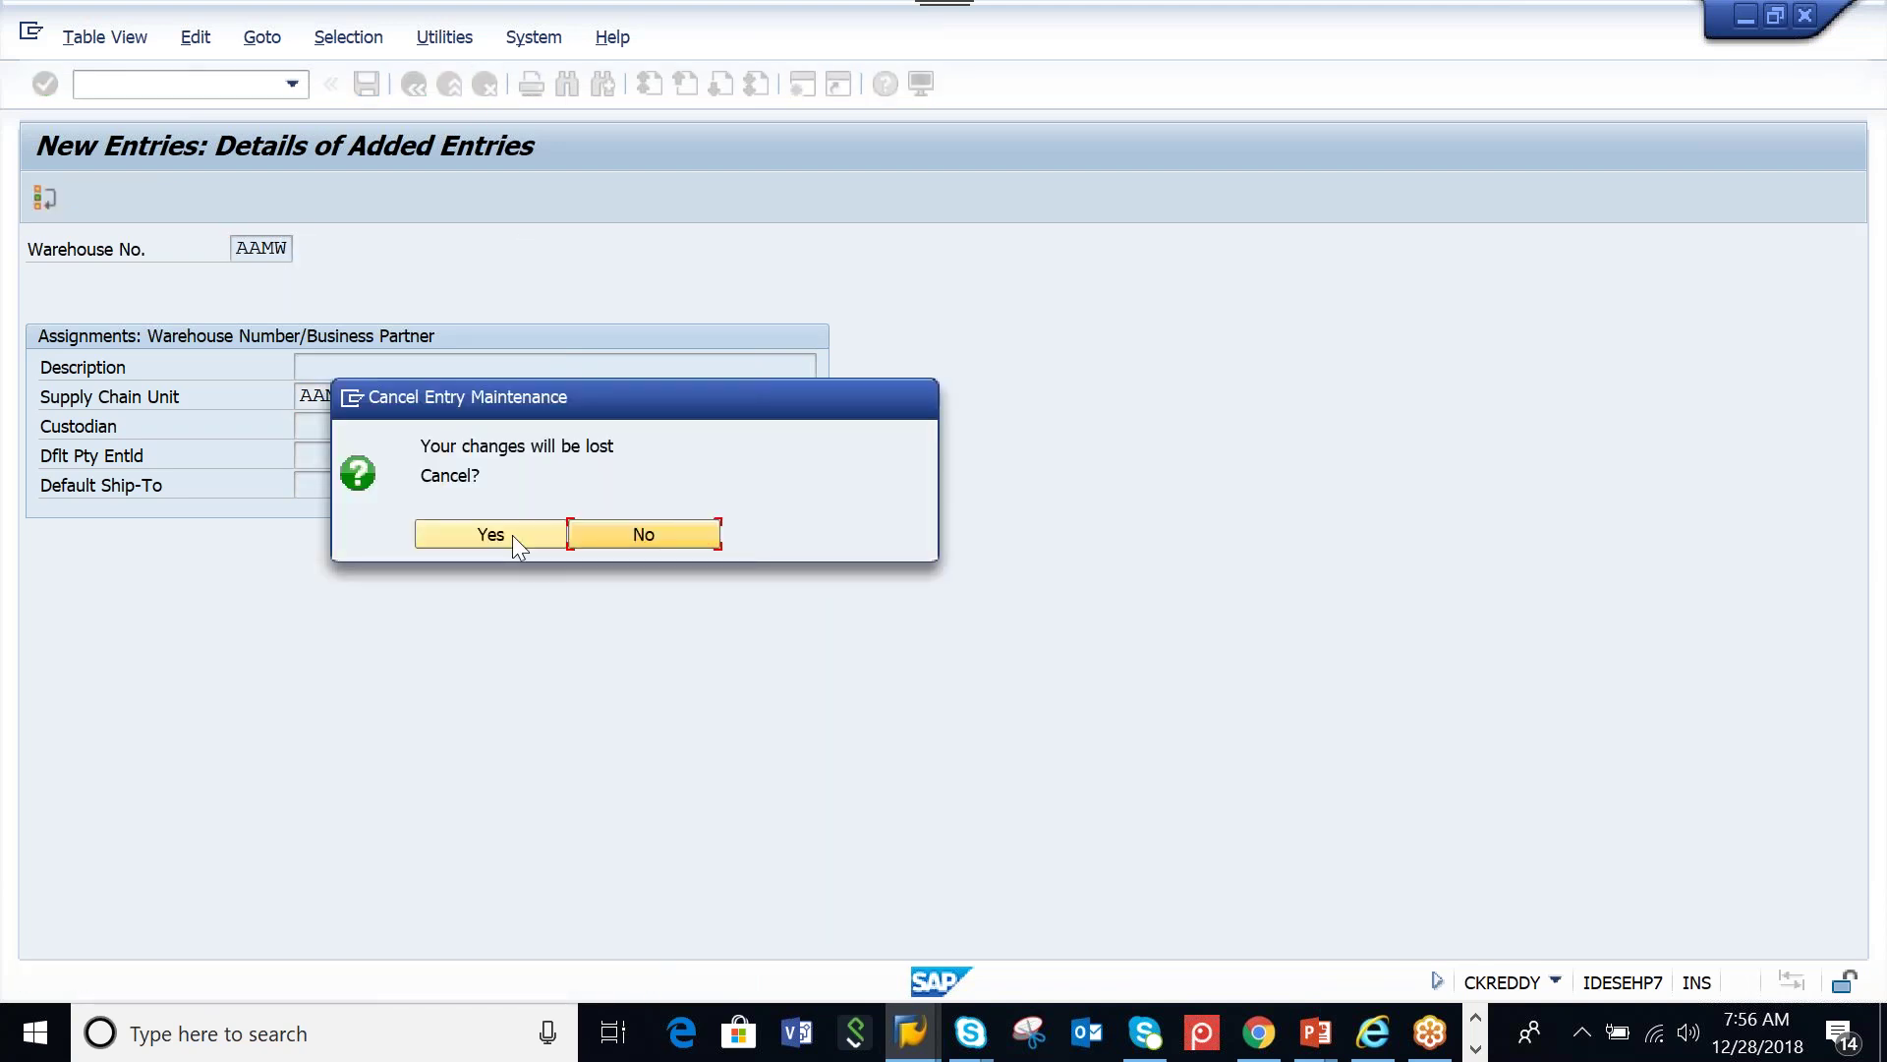
left_click(509, 528)
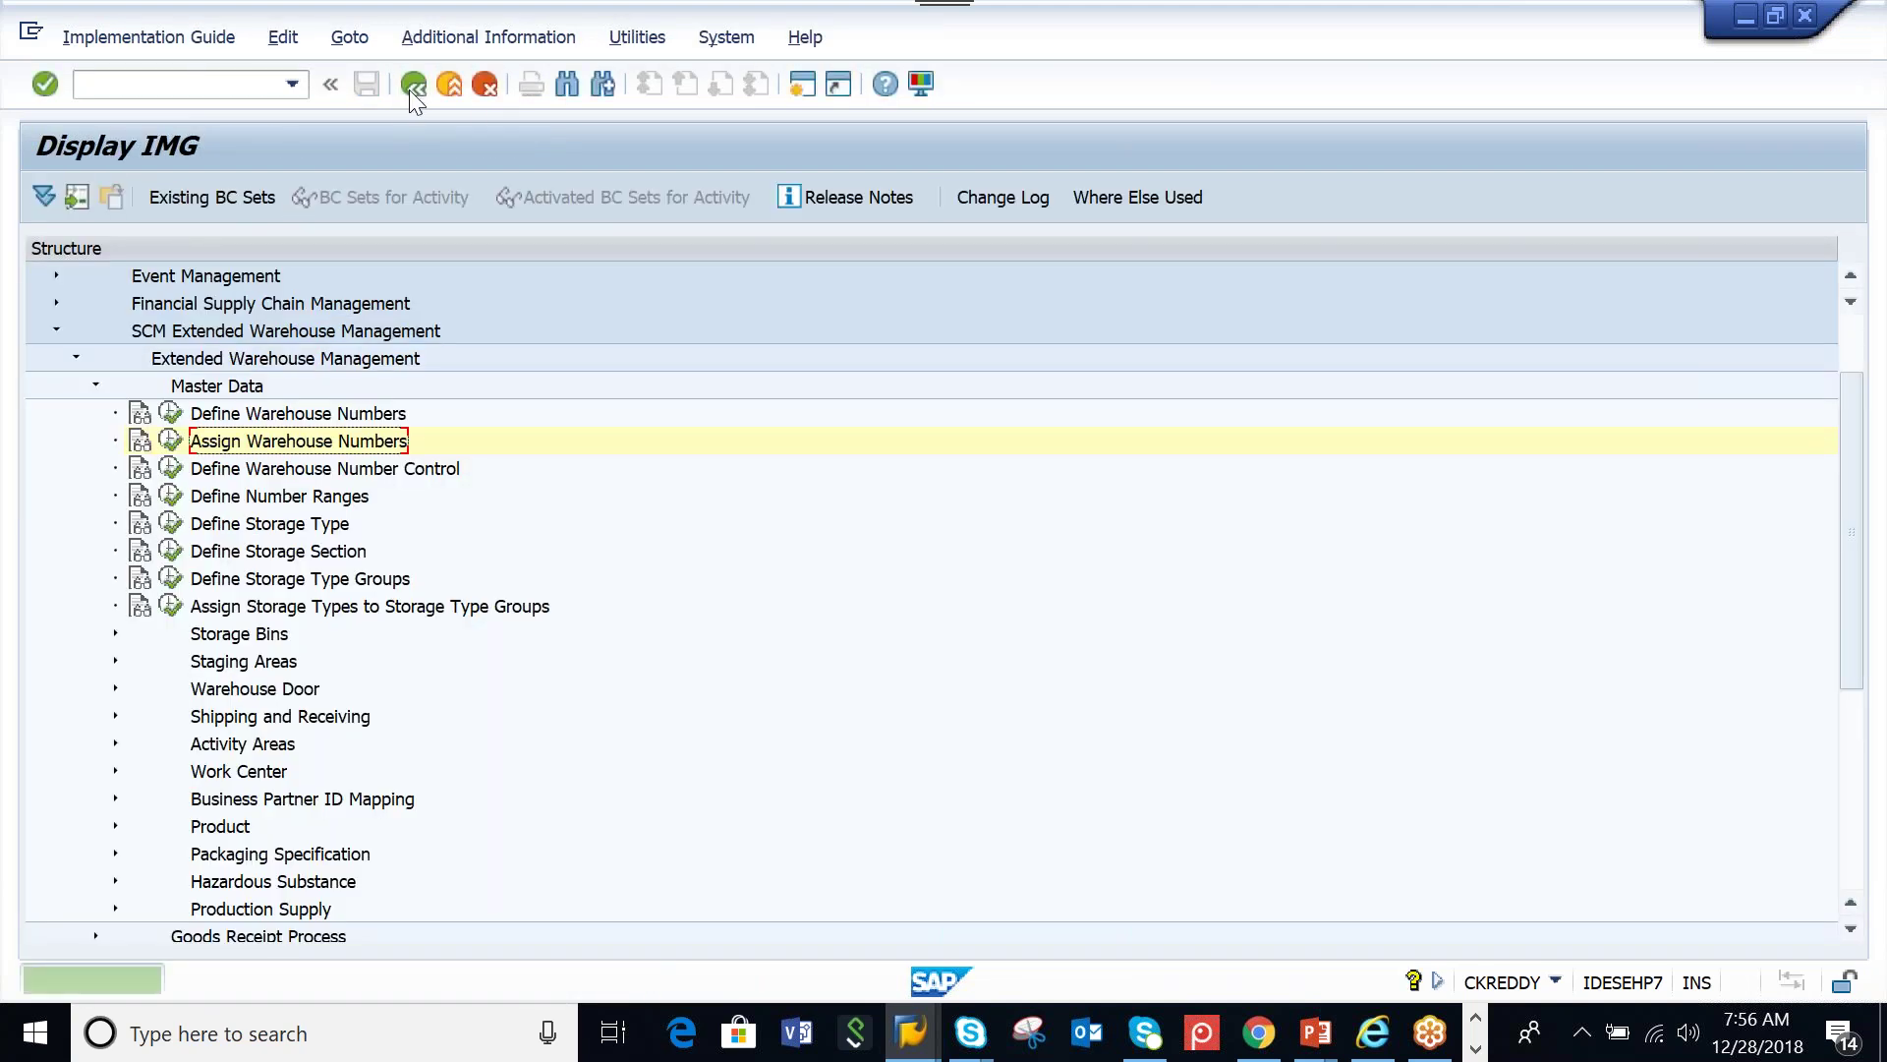
left_click(408, 90)
left_click(409, 90)
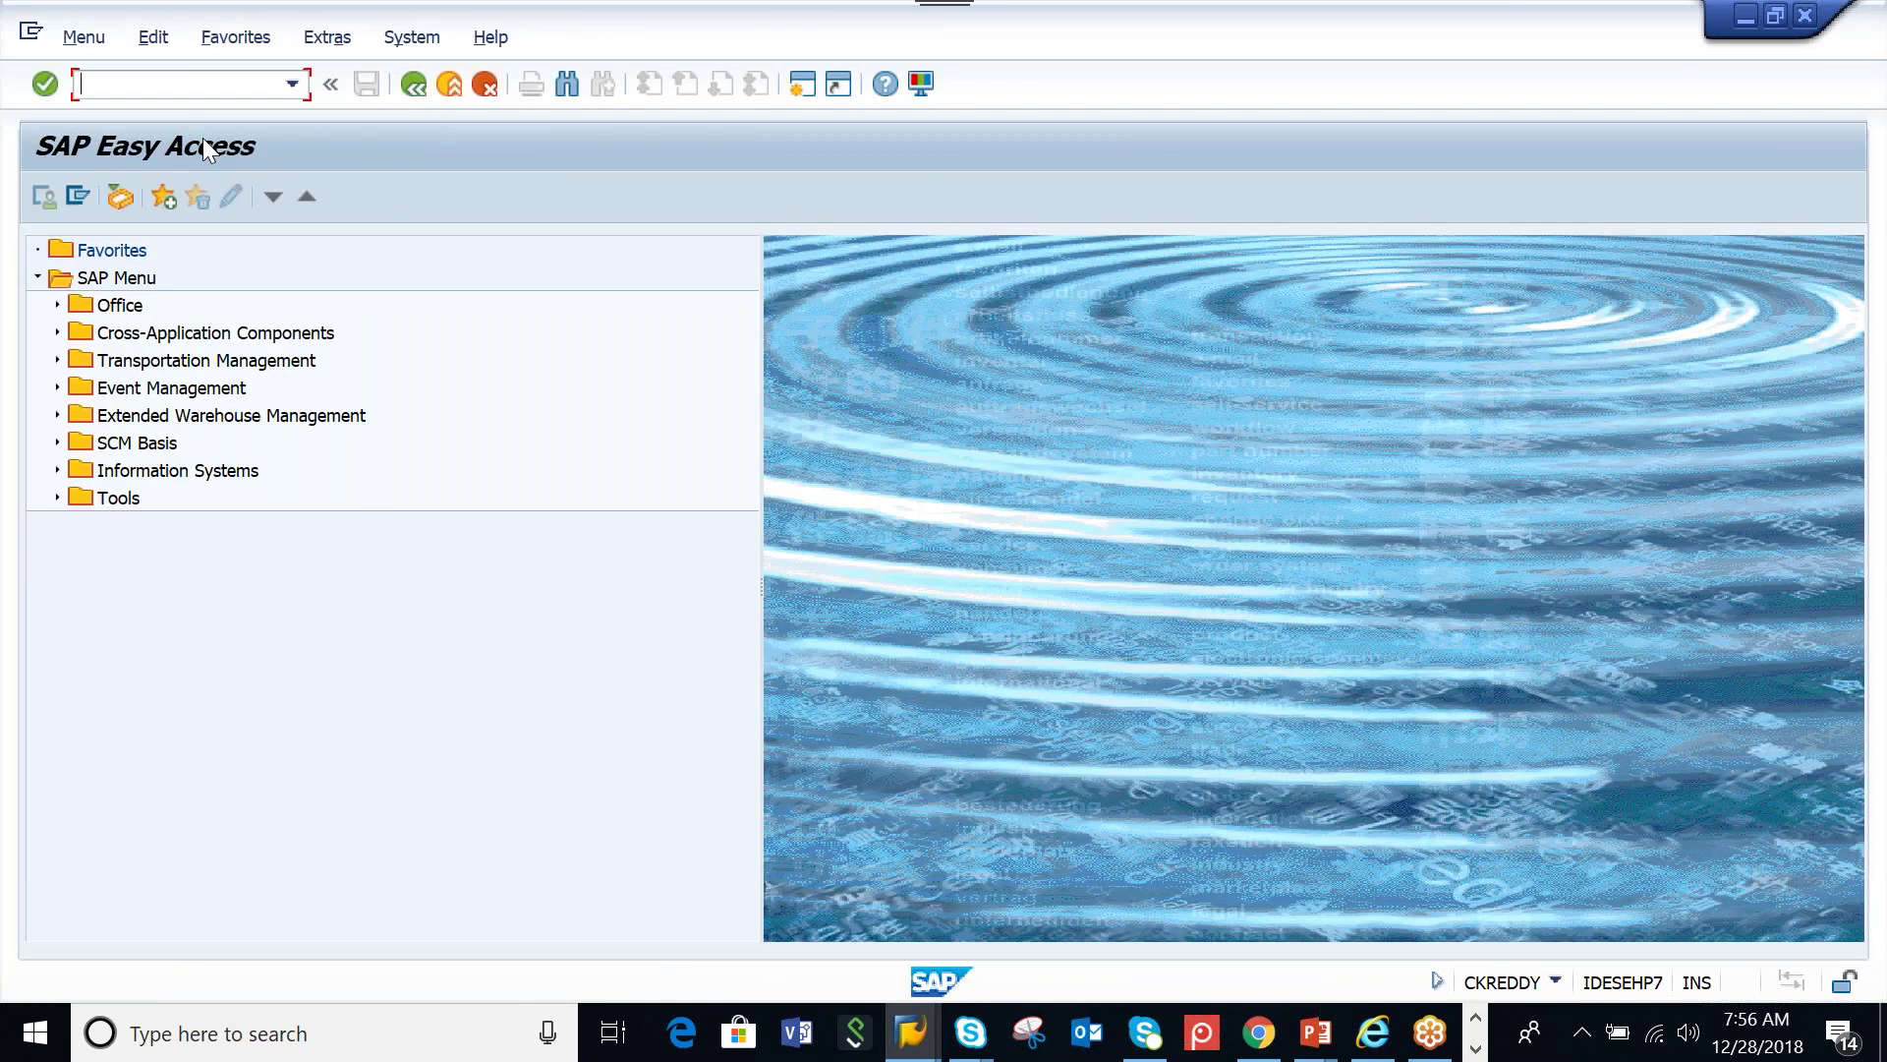
Via SPRO, open Assign Warehouse Numbers for work area AAMW
type("spro")
key("Return")
left_click(133, 209)
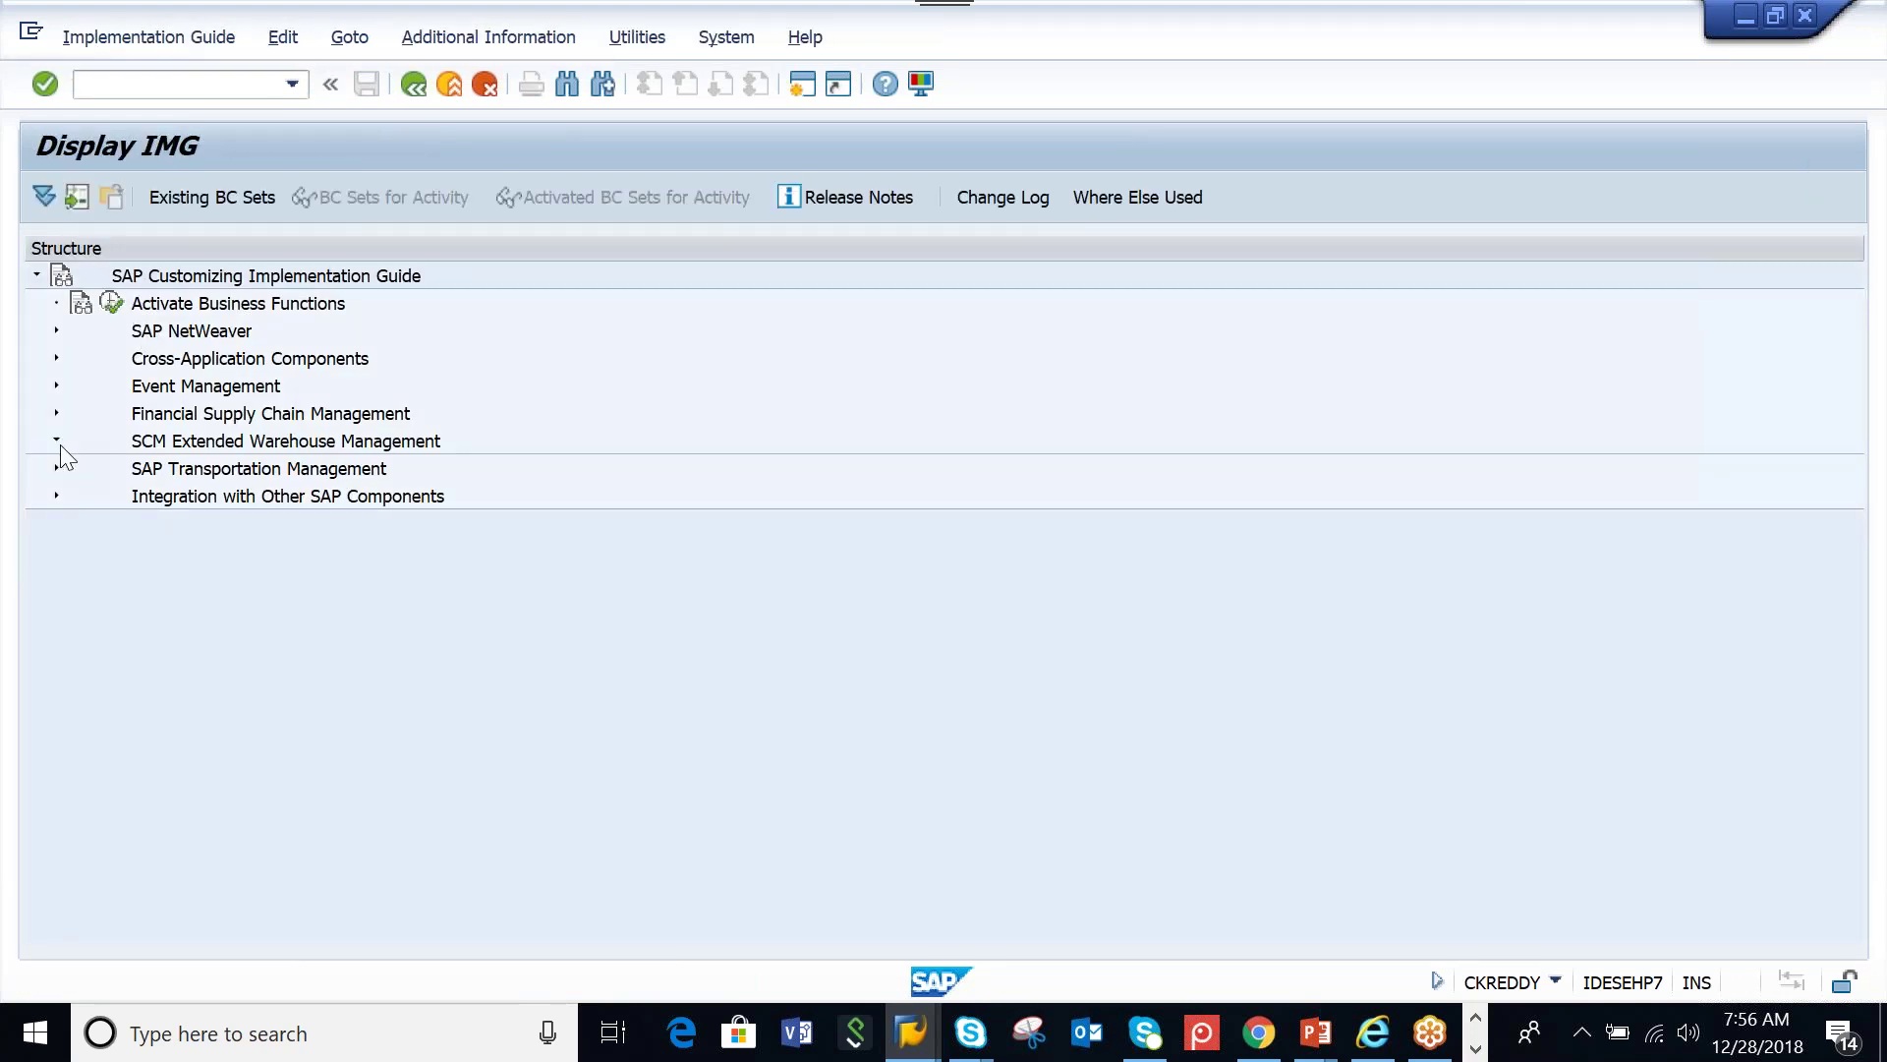
left_click(56, 441)
left_click(76, 469)
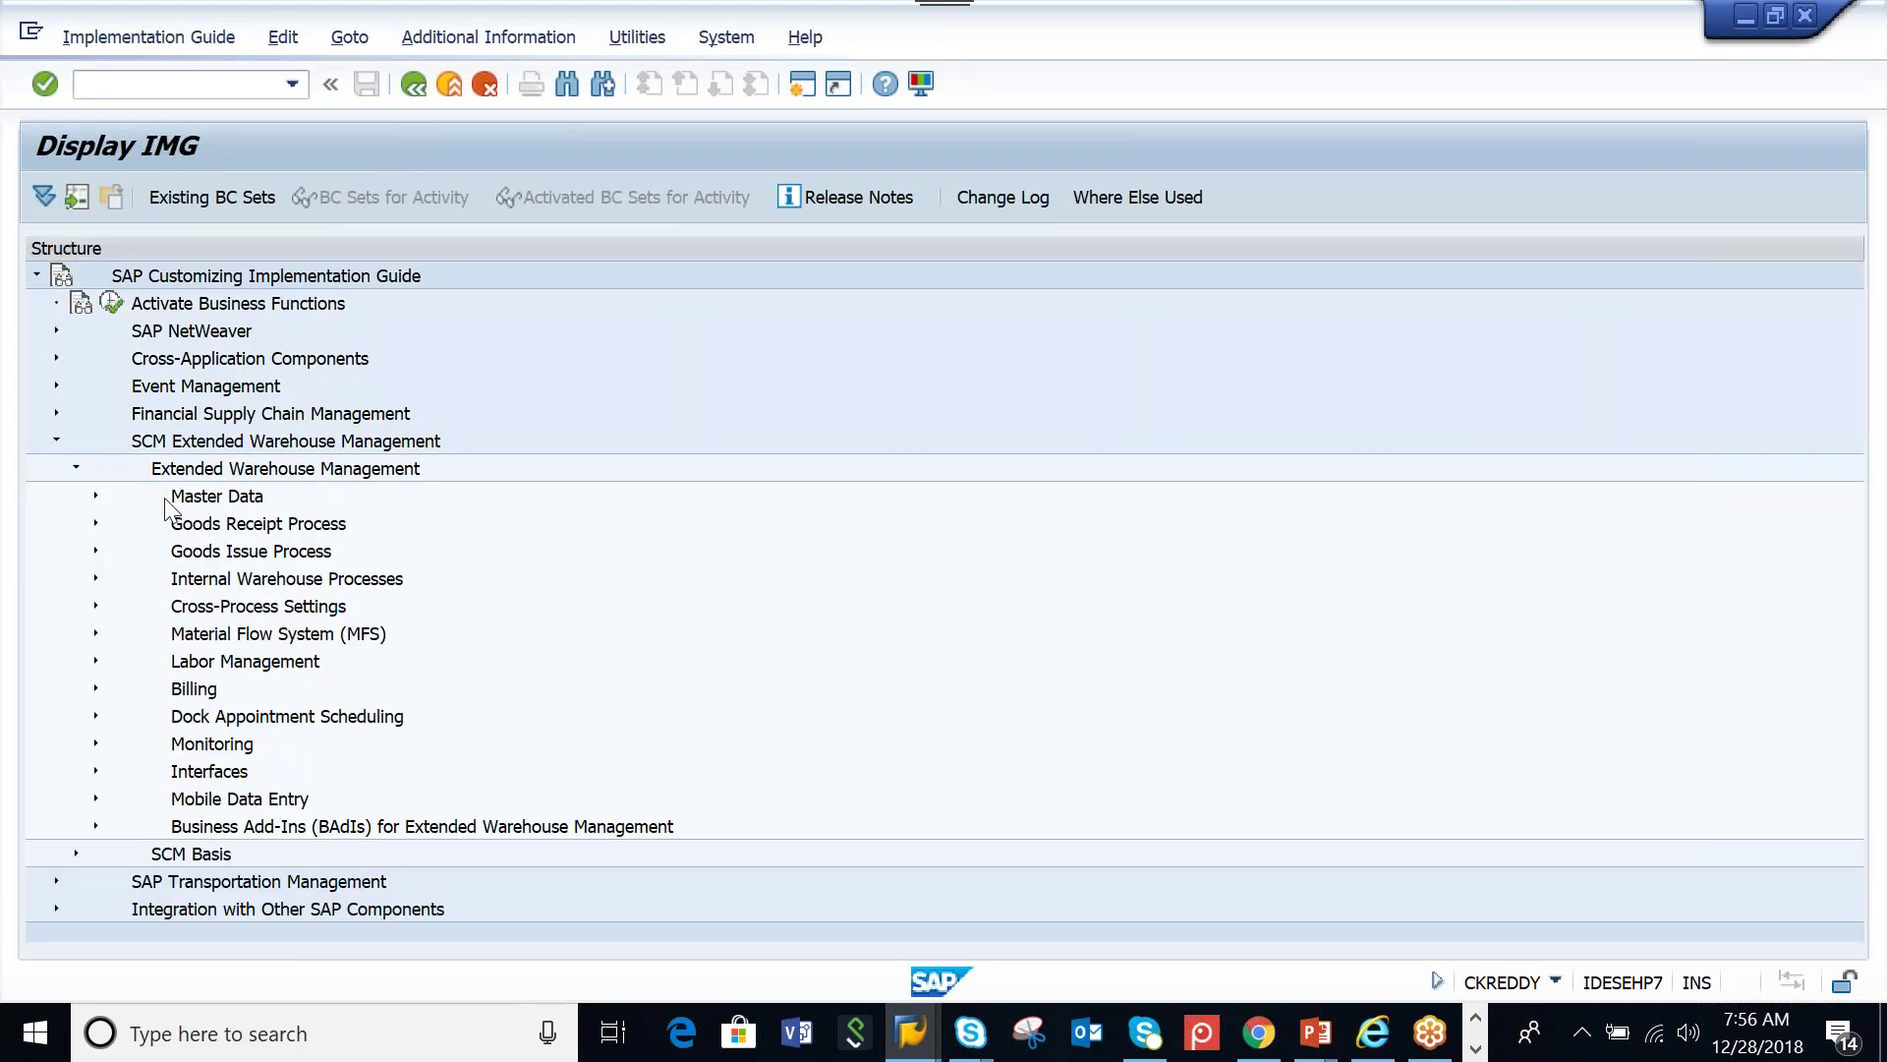
left_click(95, 494)
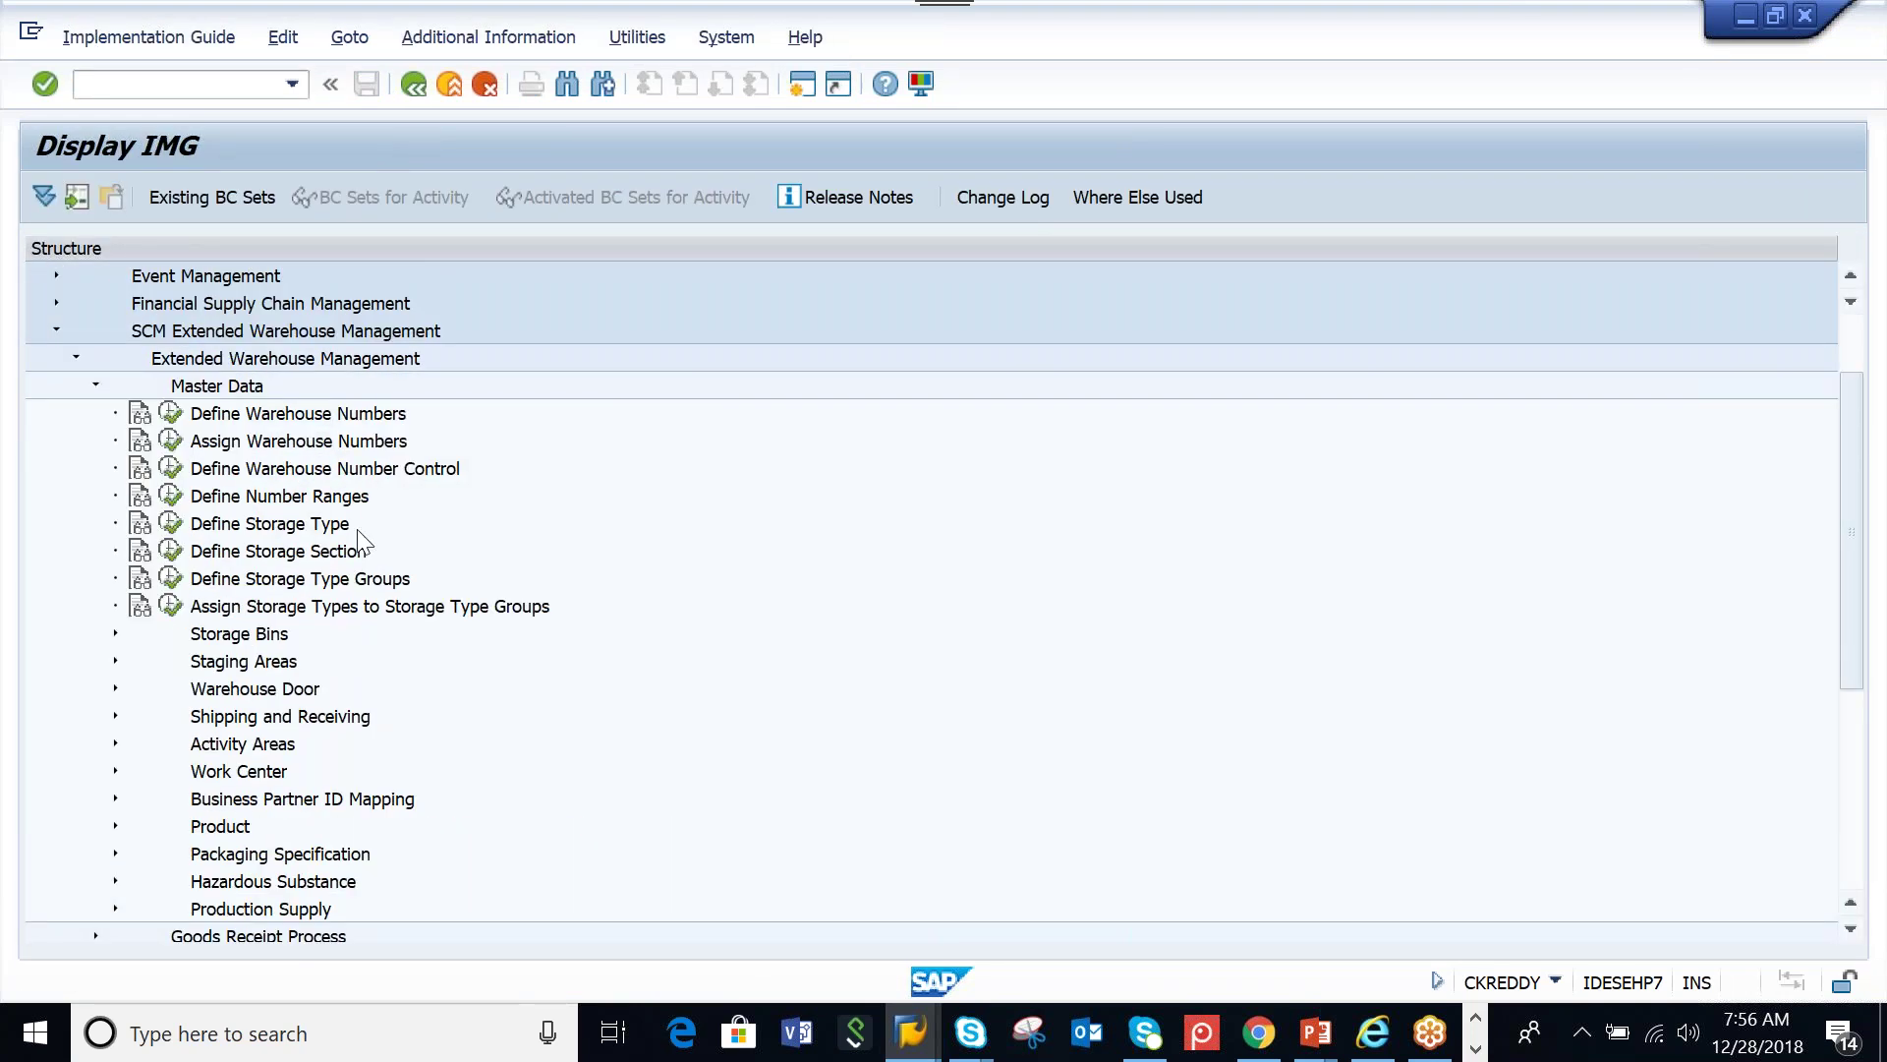
left_click(171, 440)
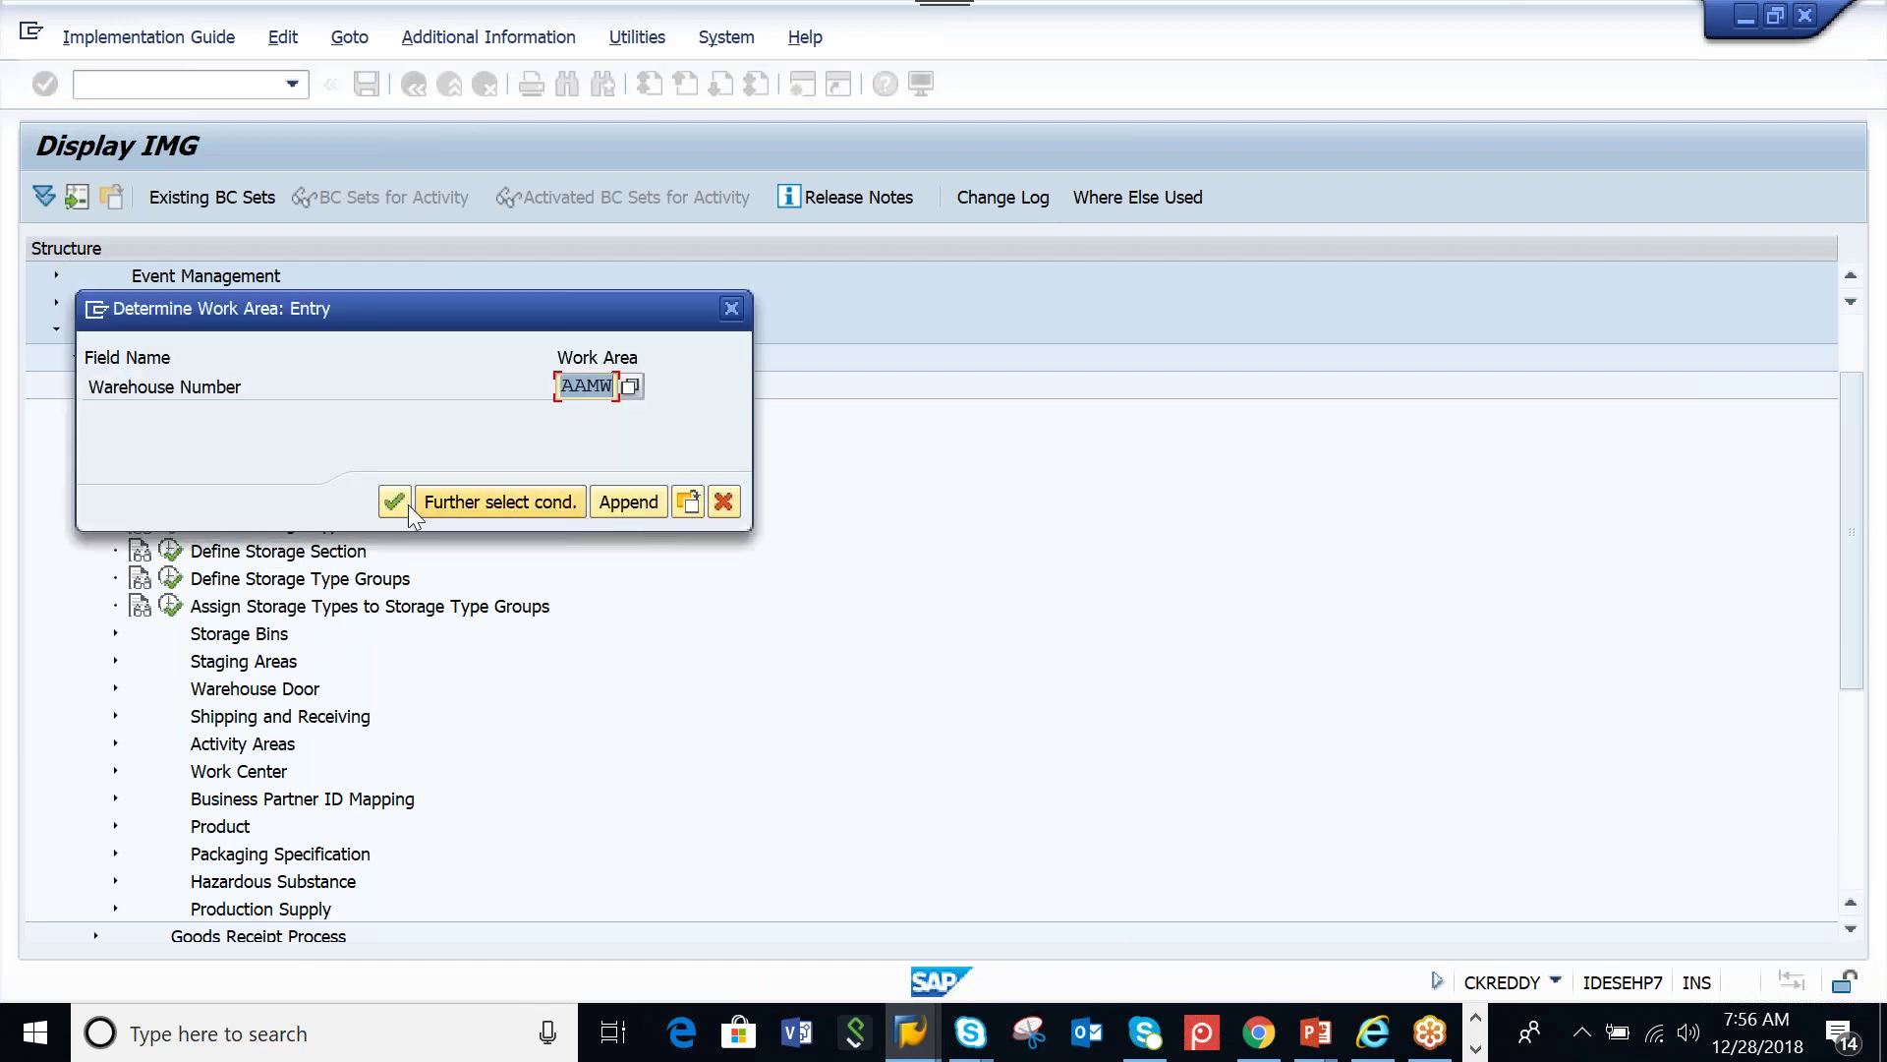
left_click(393, 504)
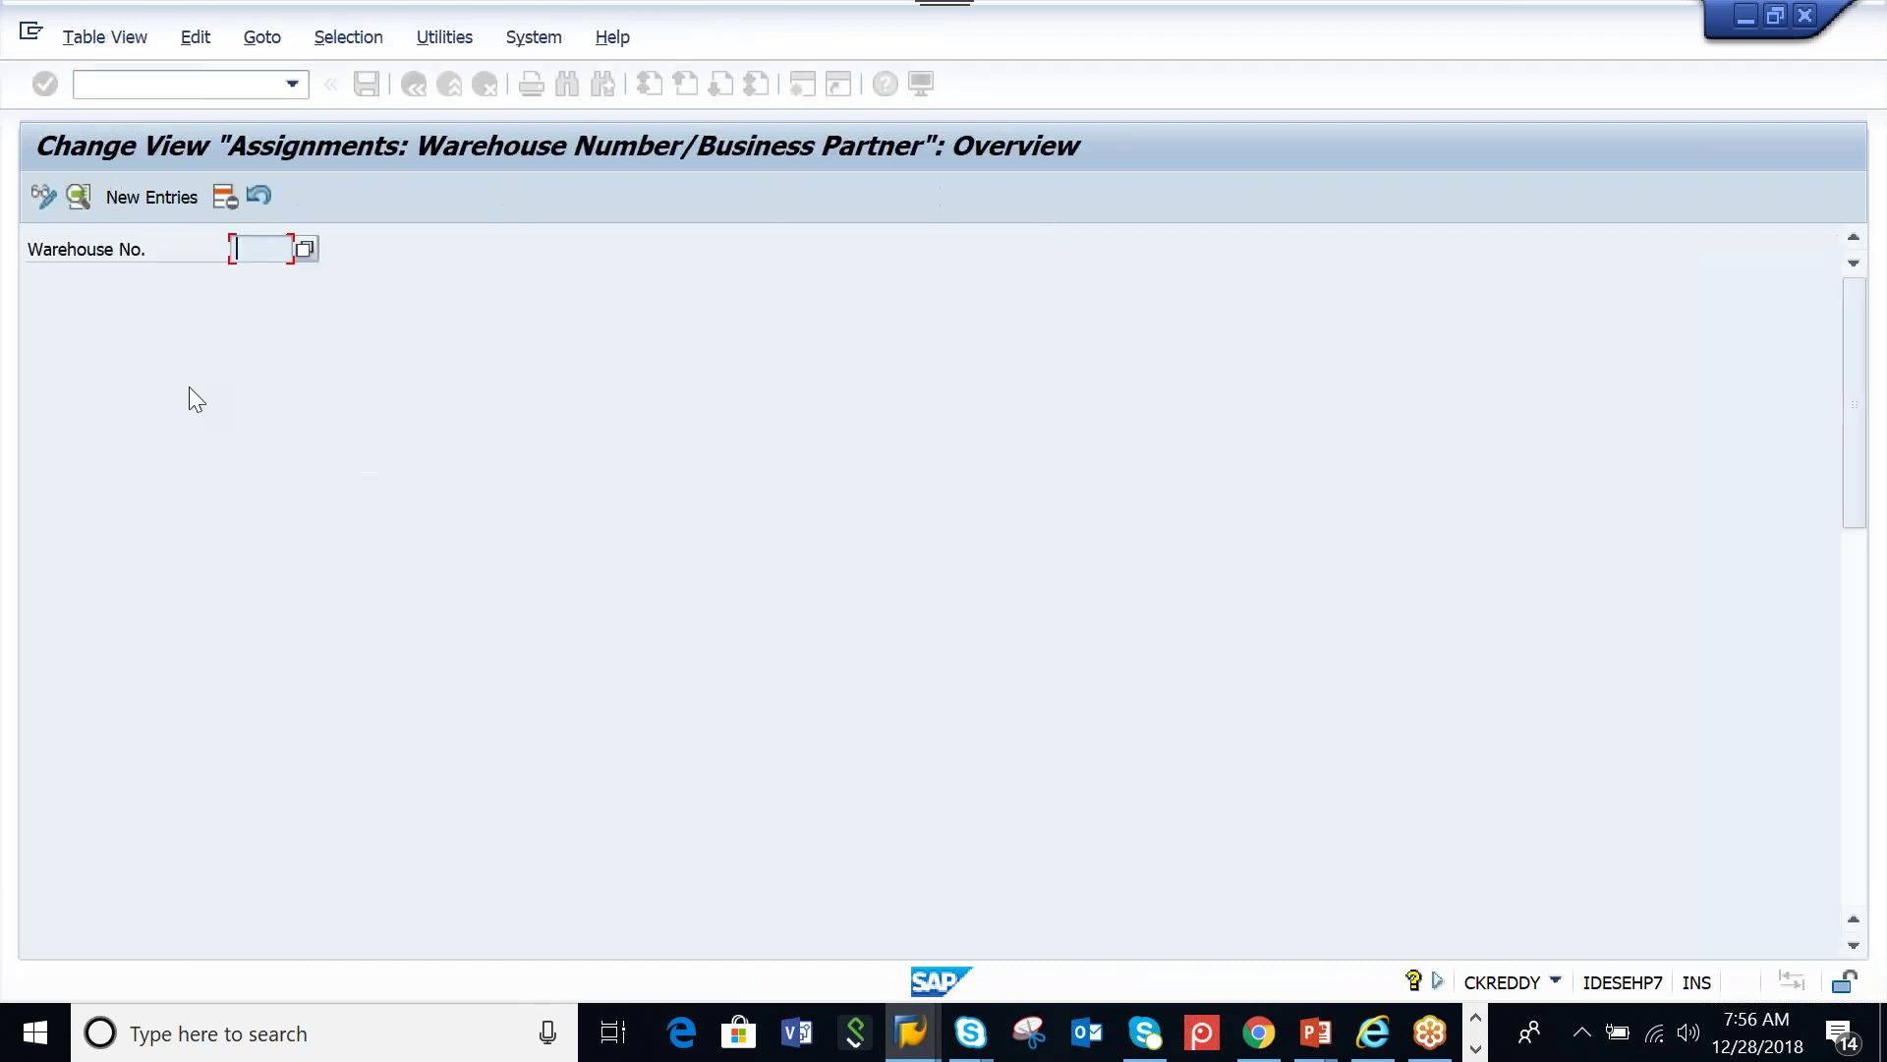
Add a new entry with supply chain unit AAMW_SCU, described Central Warehouse, and save
left_click(157, 196)
type("AAMW_SCU")
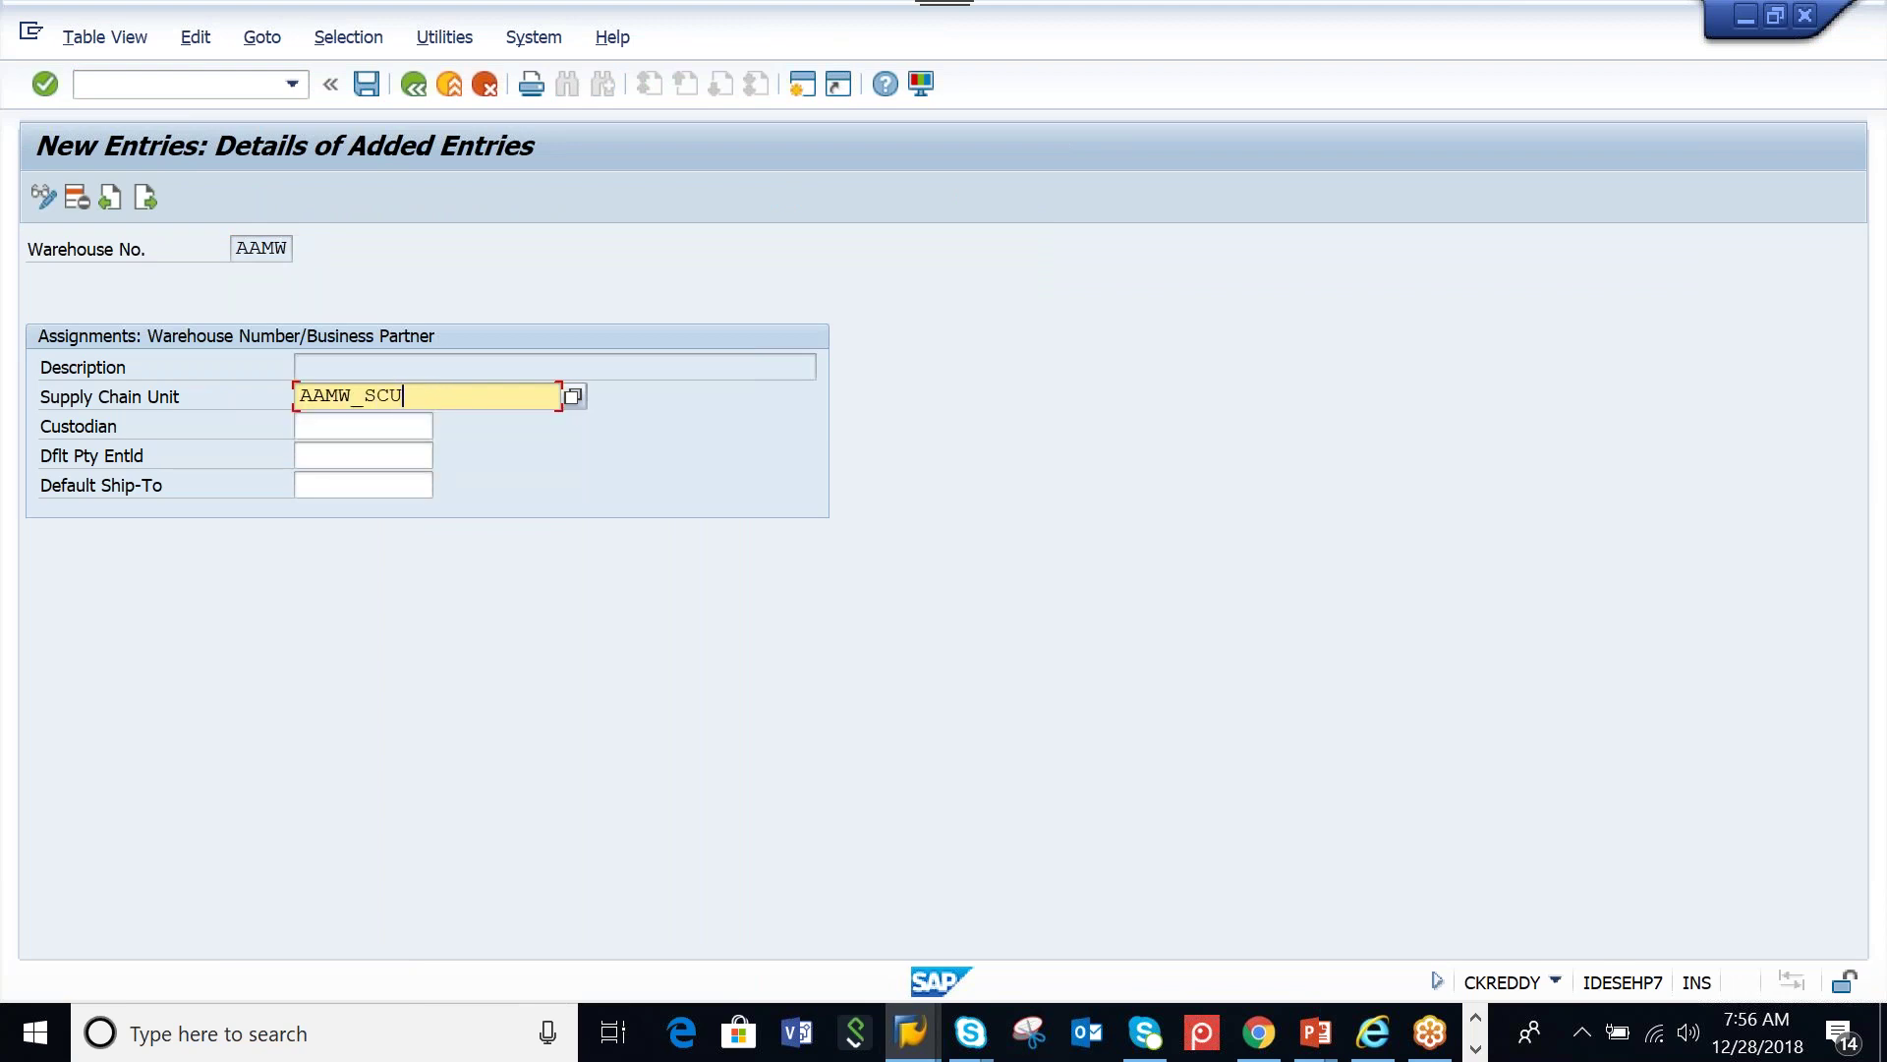
key("Return")
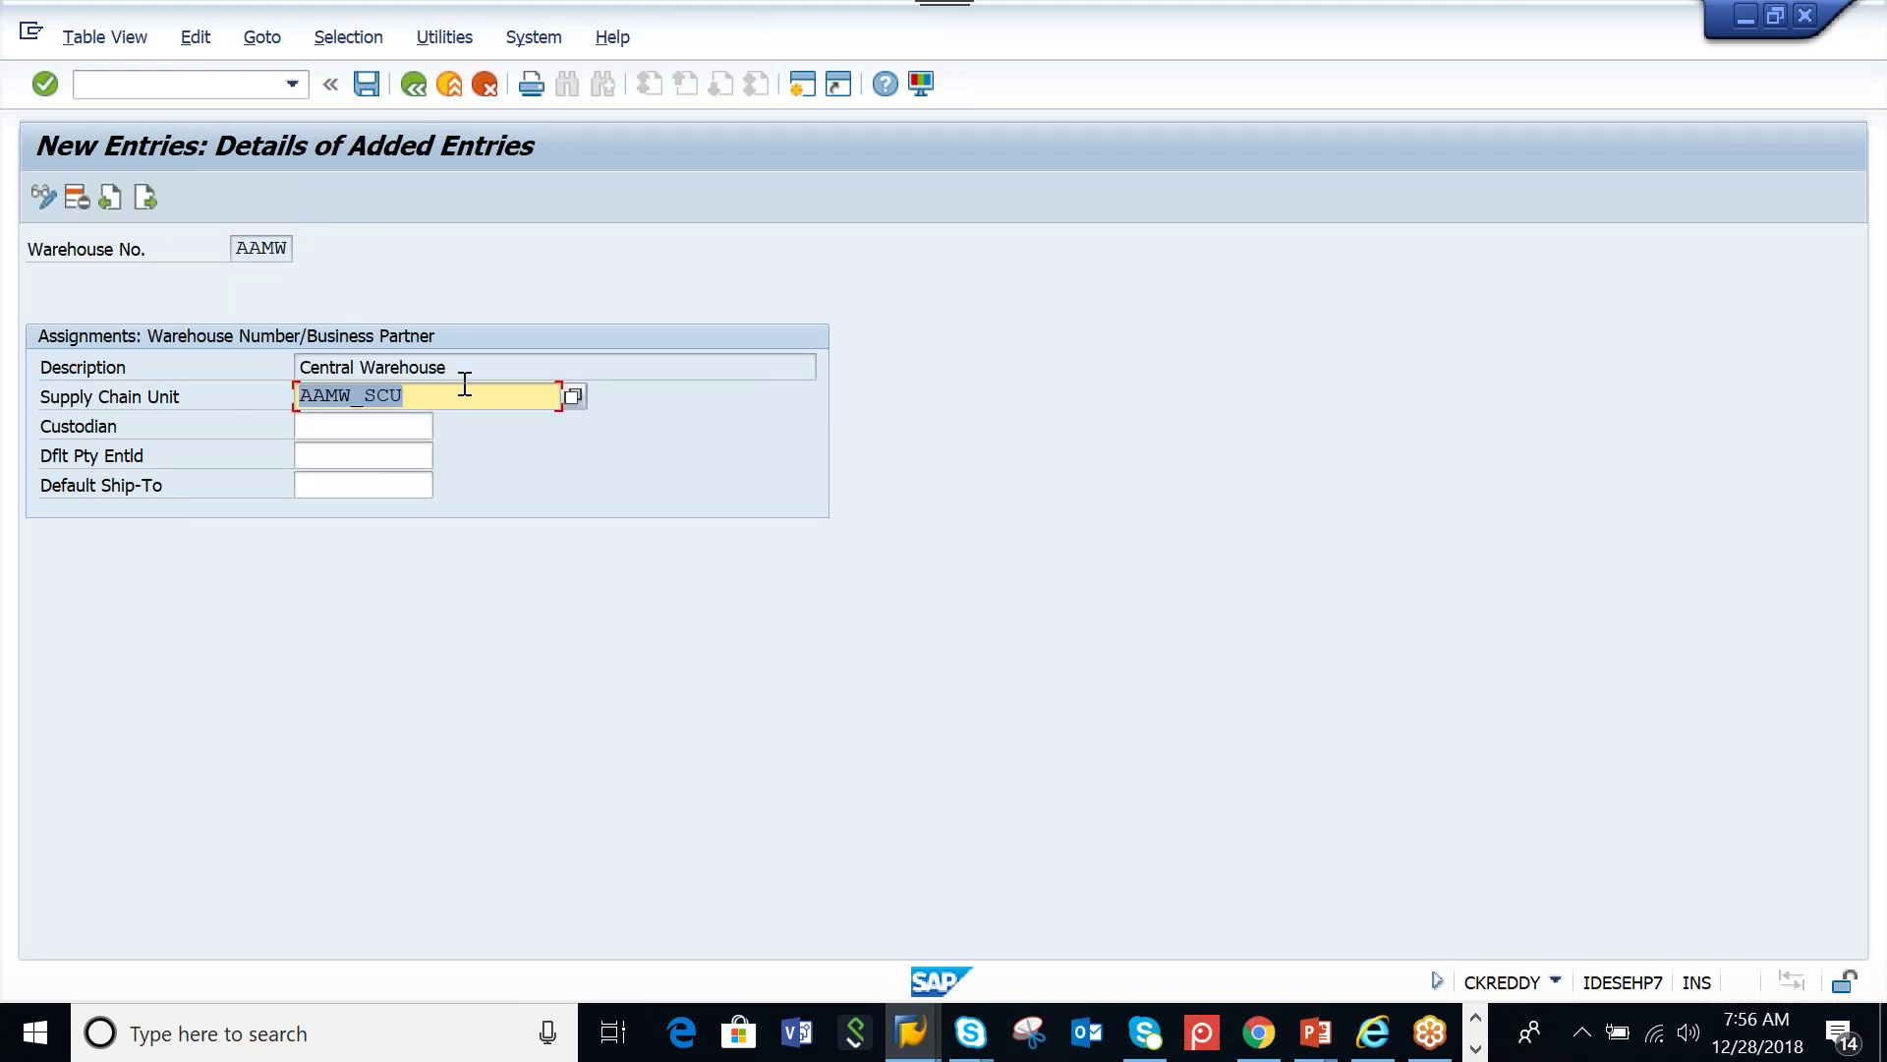
left_click(467, 378)
left_click(470, 394)
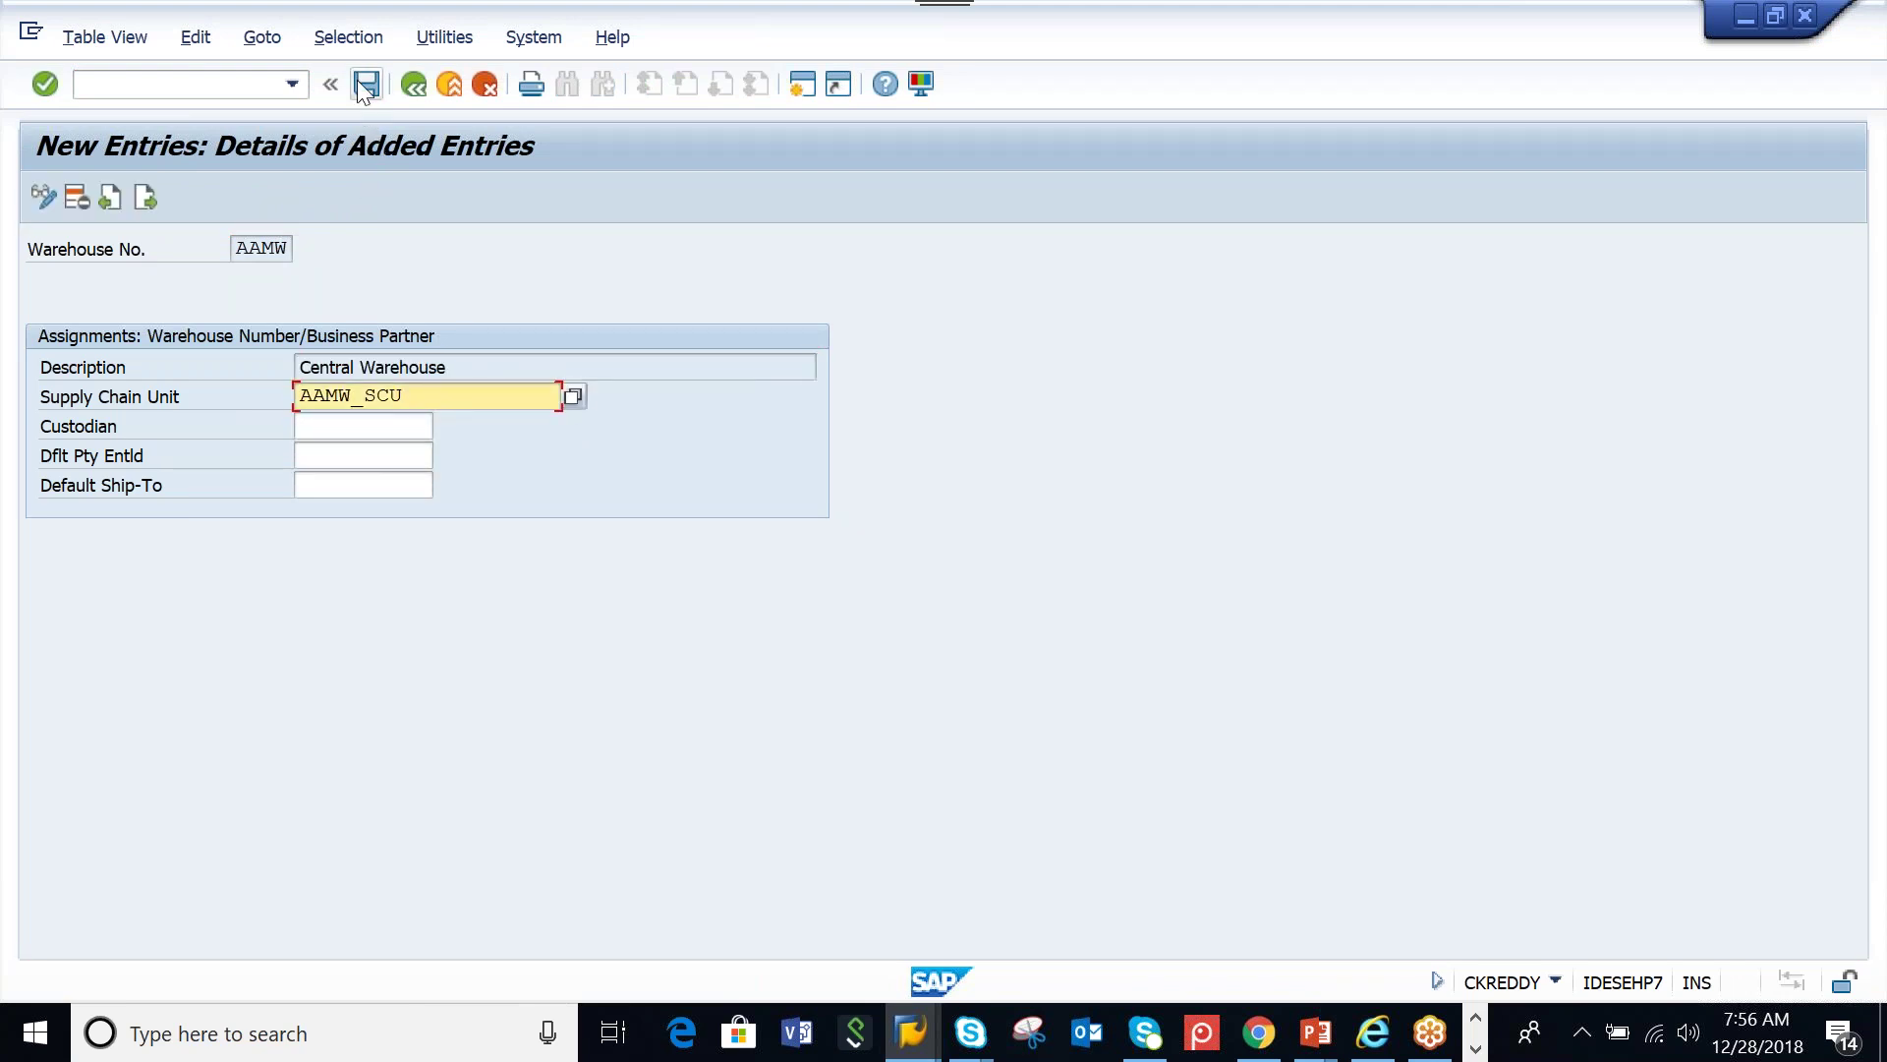
key("ctrl+s")
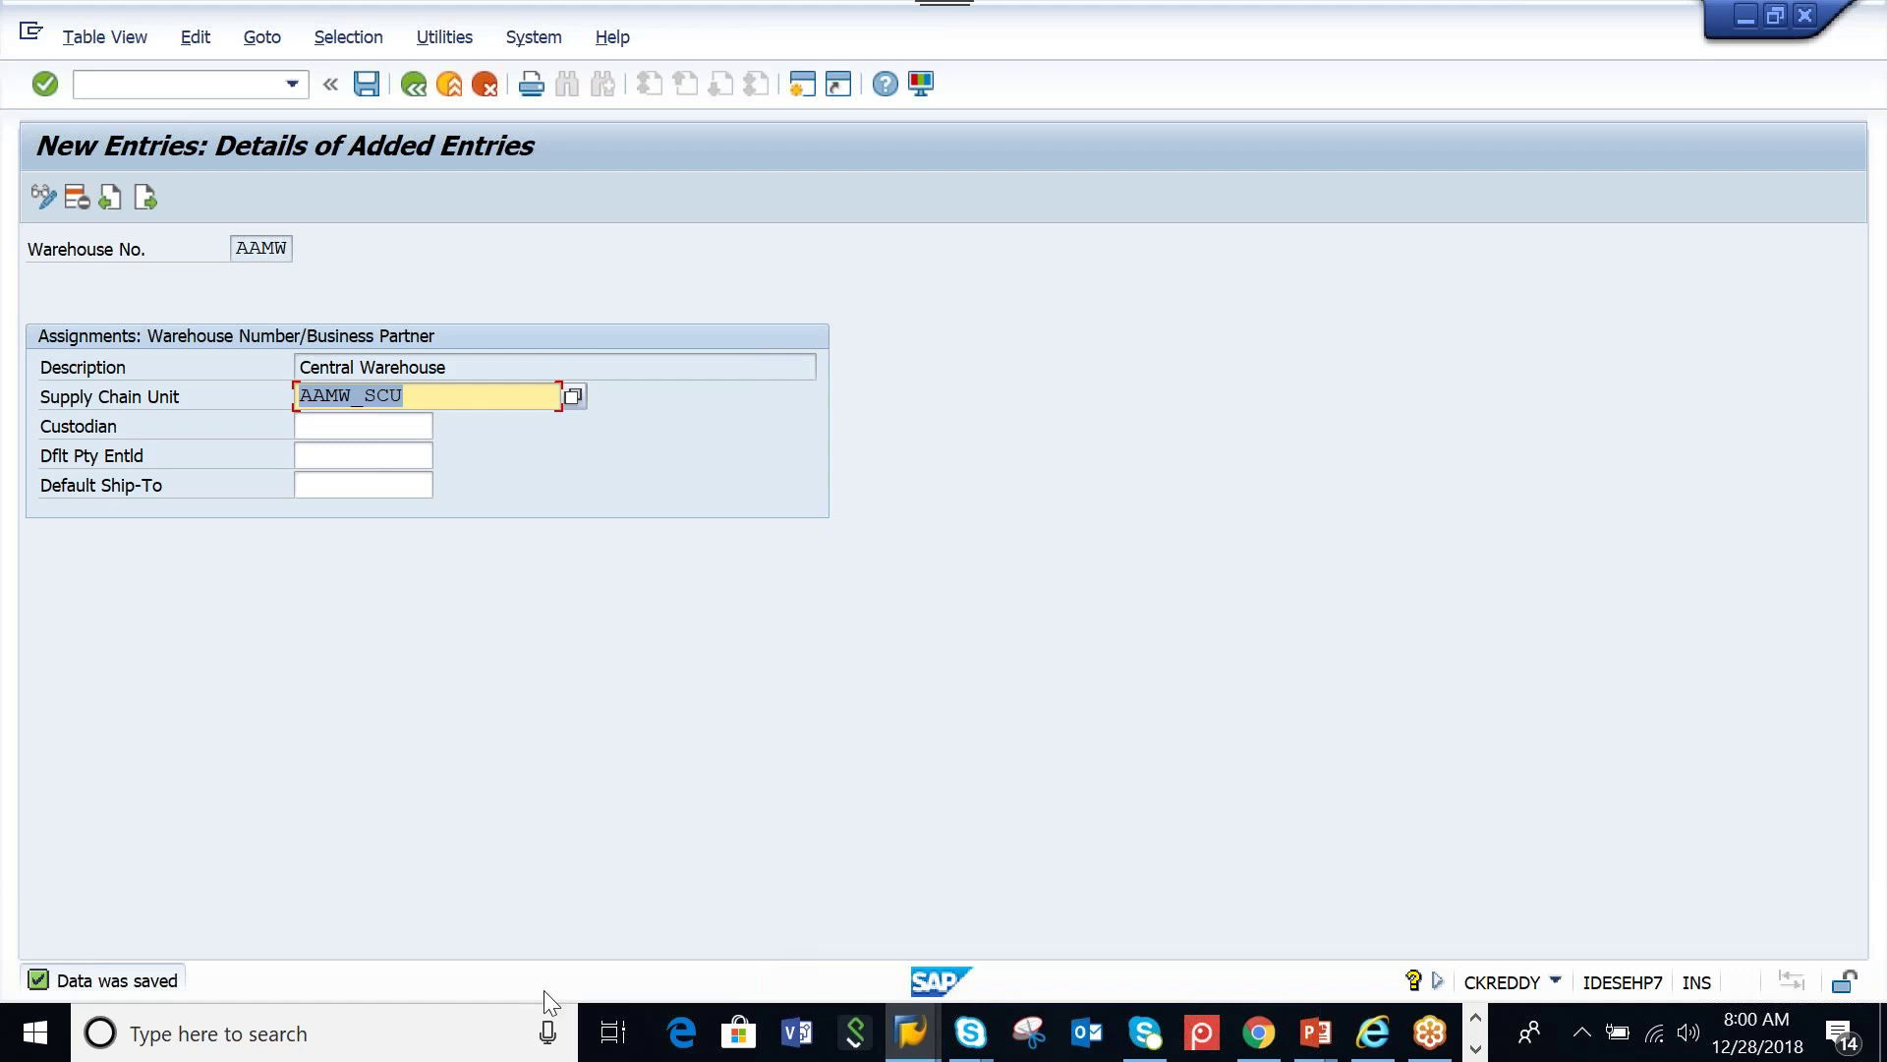
Move between the Custodian and Default Ship-To fields on the open form
left_click(366, 462)
left_click(356, 430)
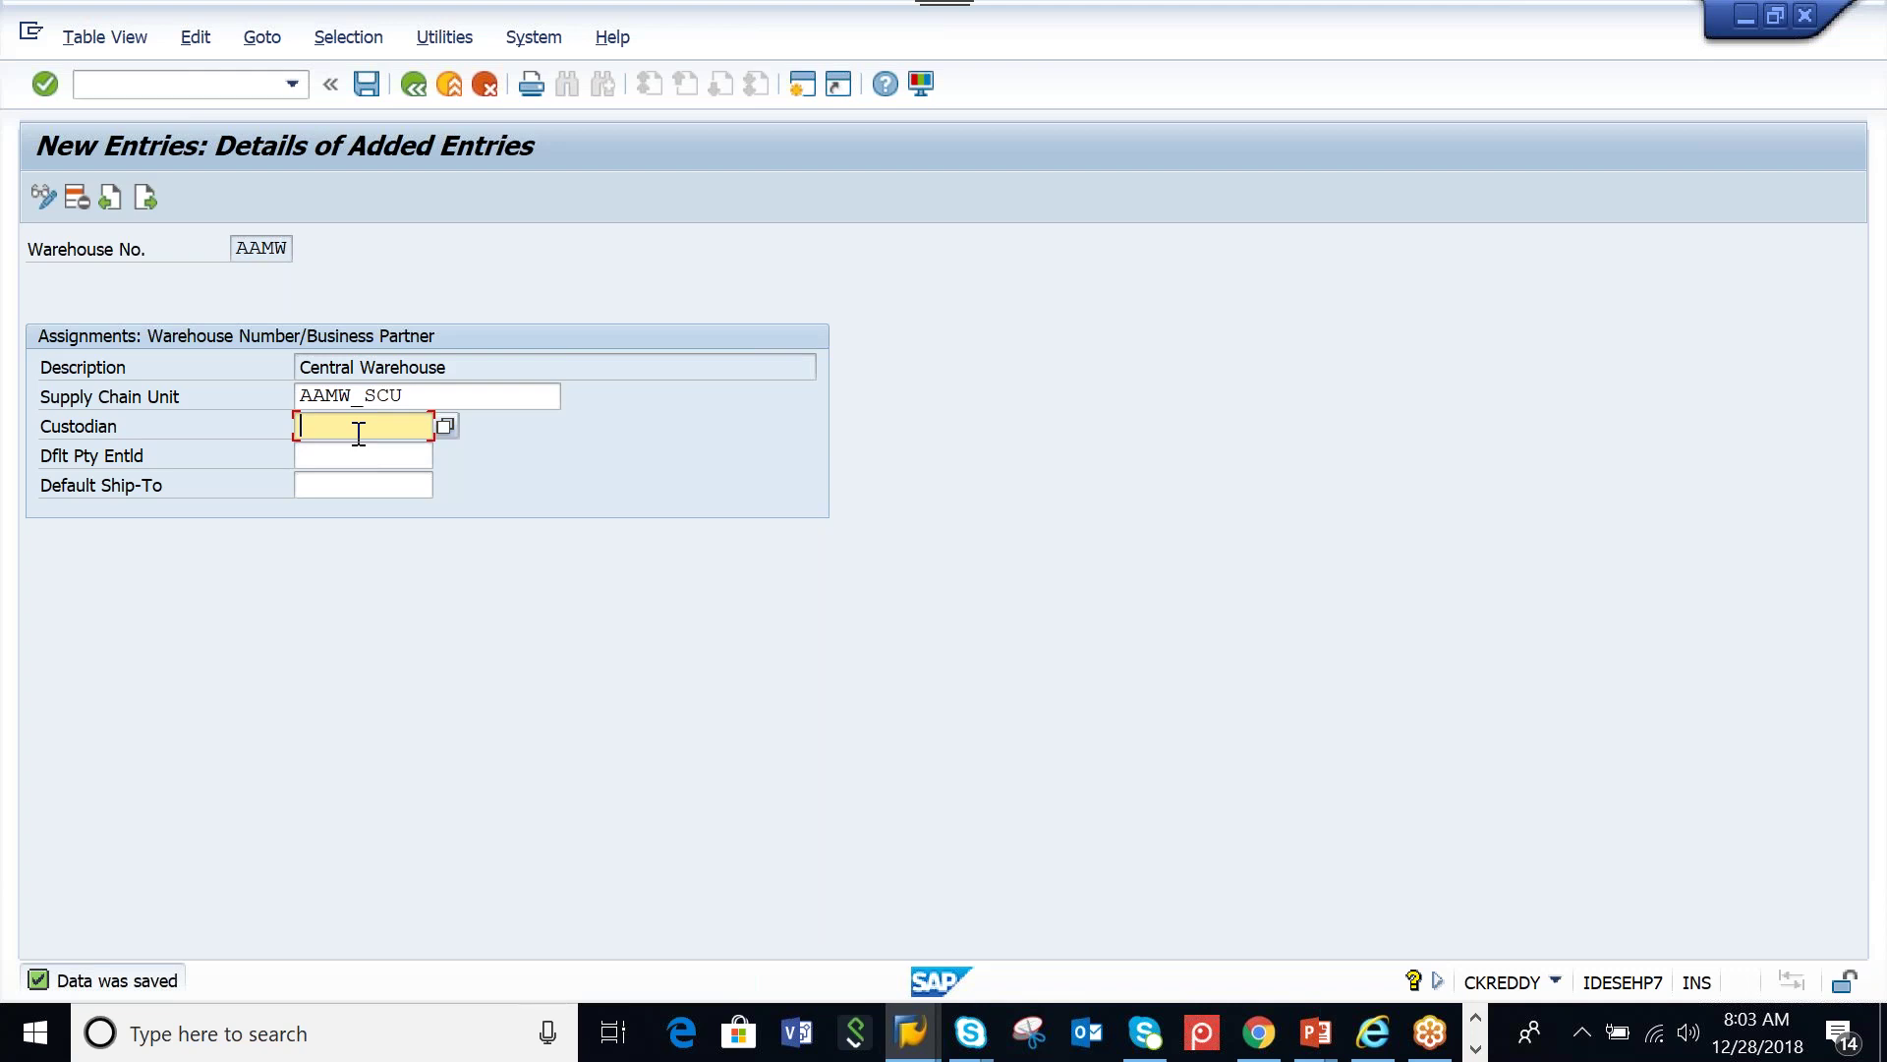
left_click(343, 489)
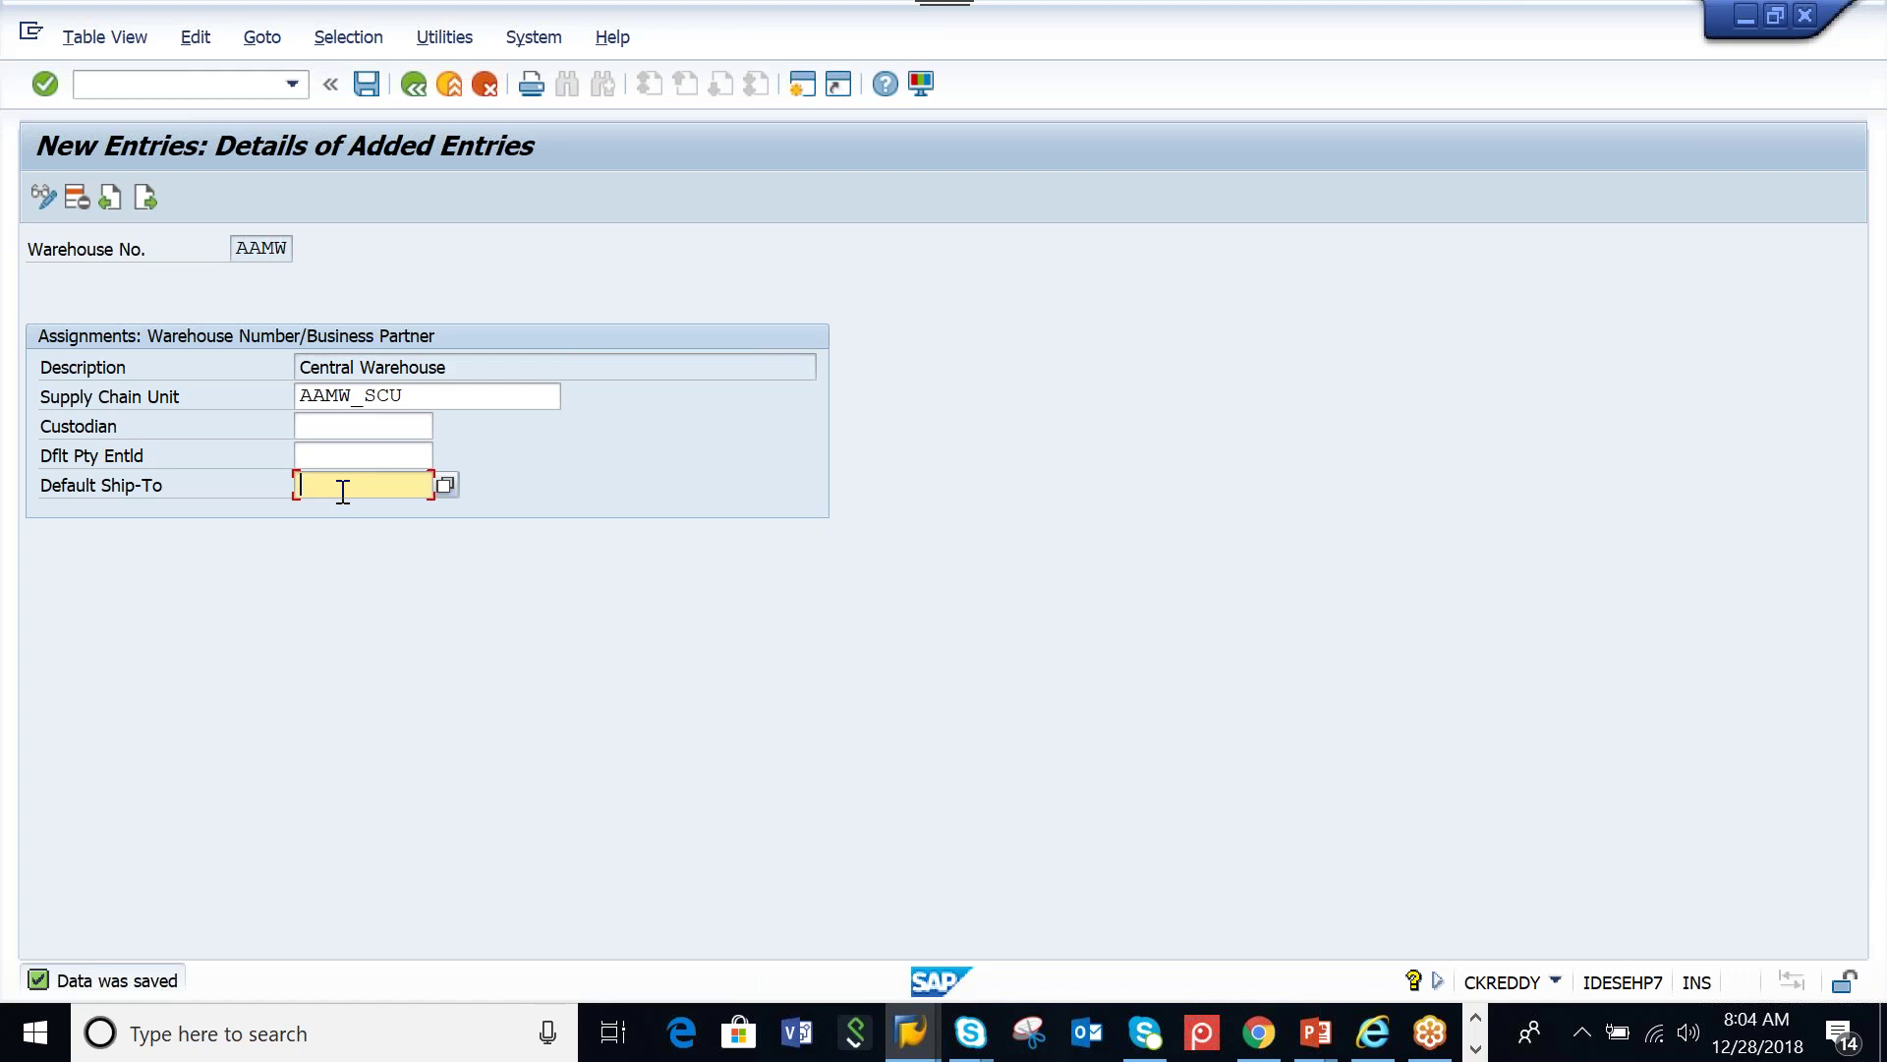
Connect to SECC from SAP Logon and sign in with the user name and password
mouse_move(894, 1050)
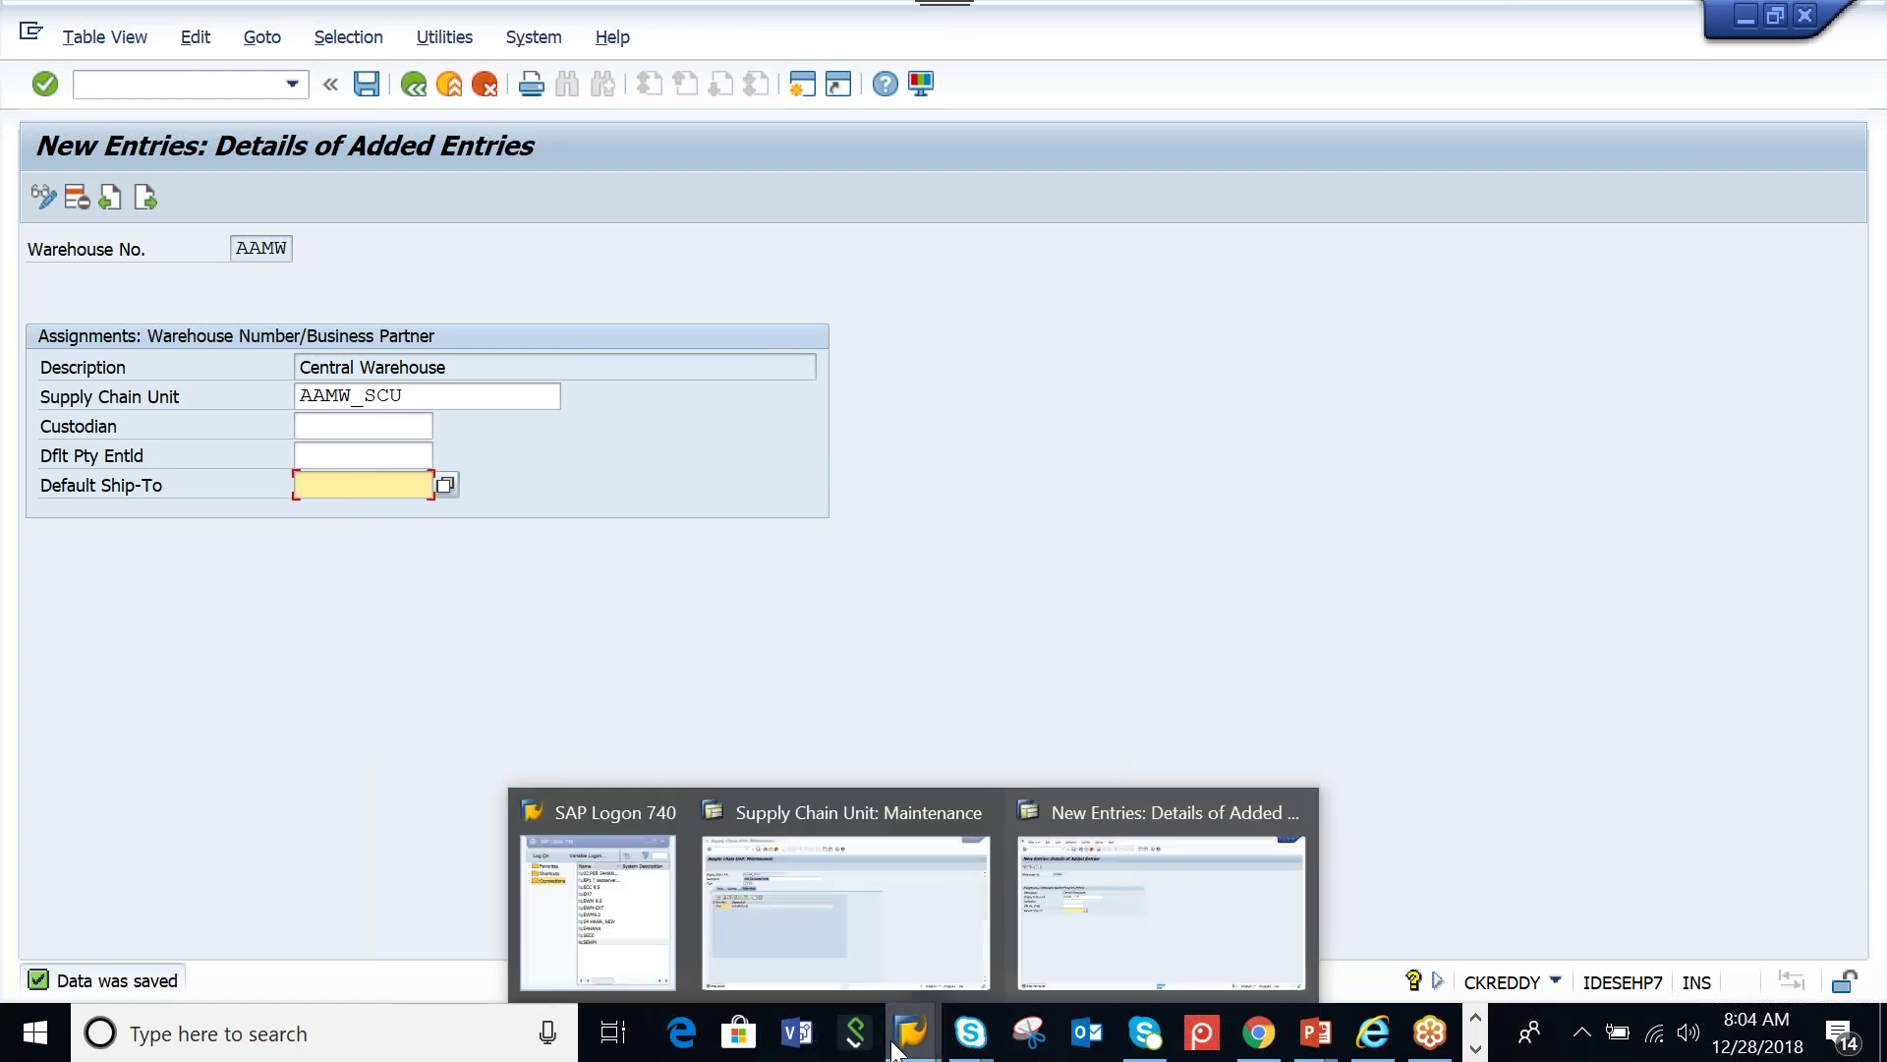
left_click(610, 939)
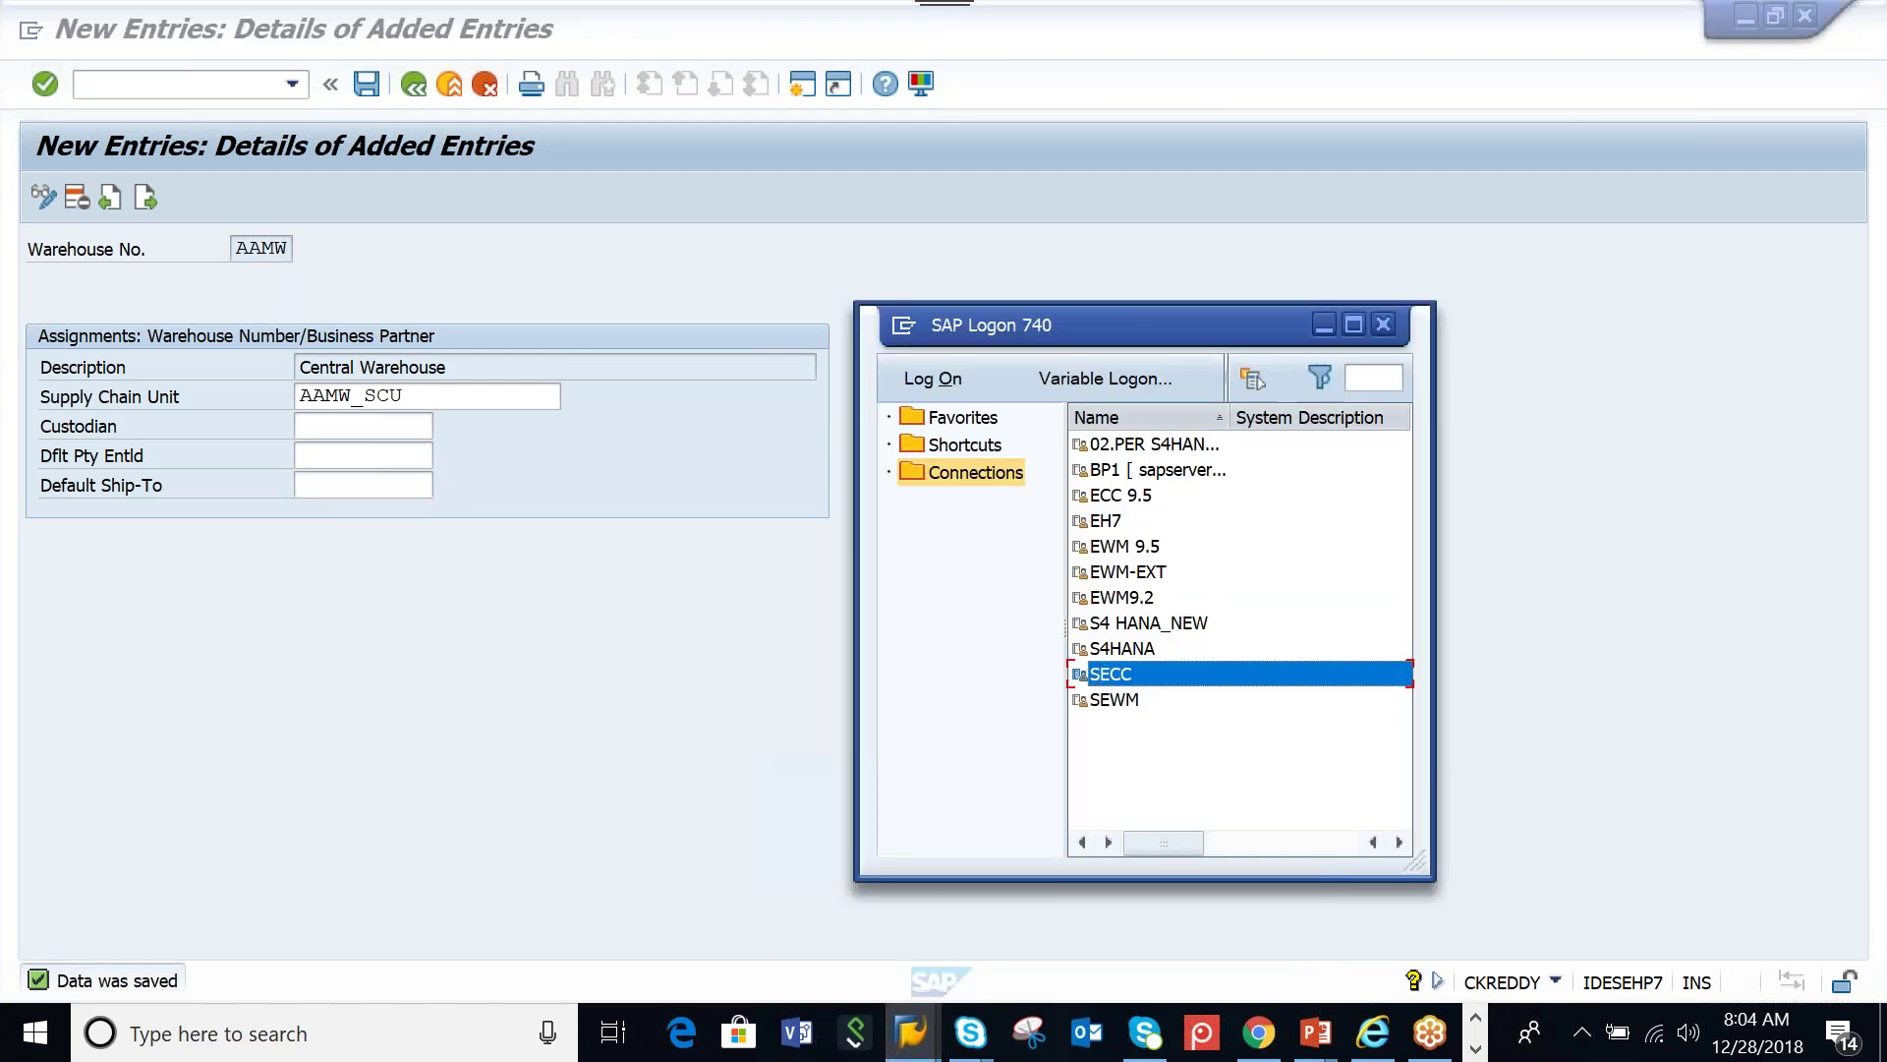
double_click(1067, 678)
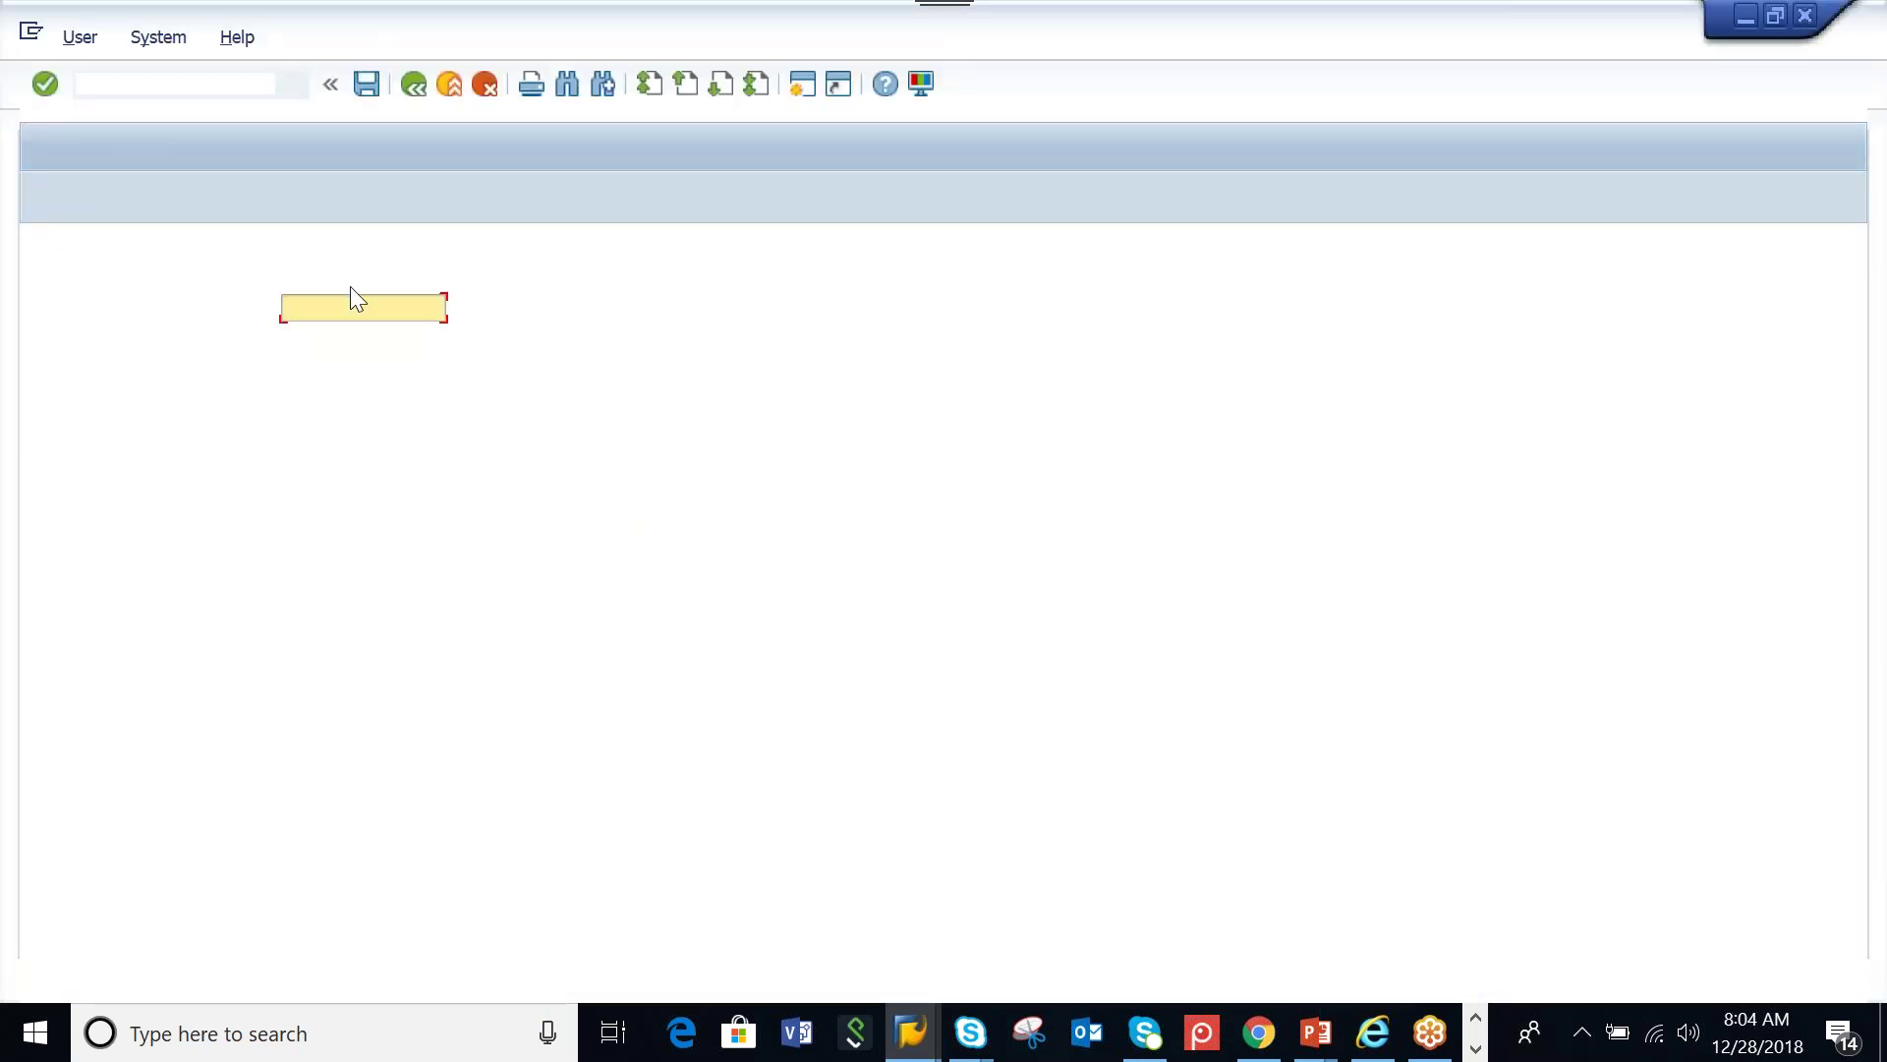
type("ck")
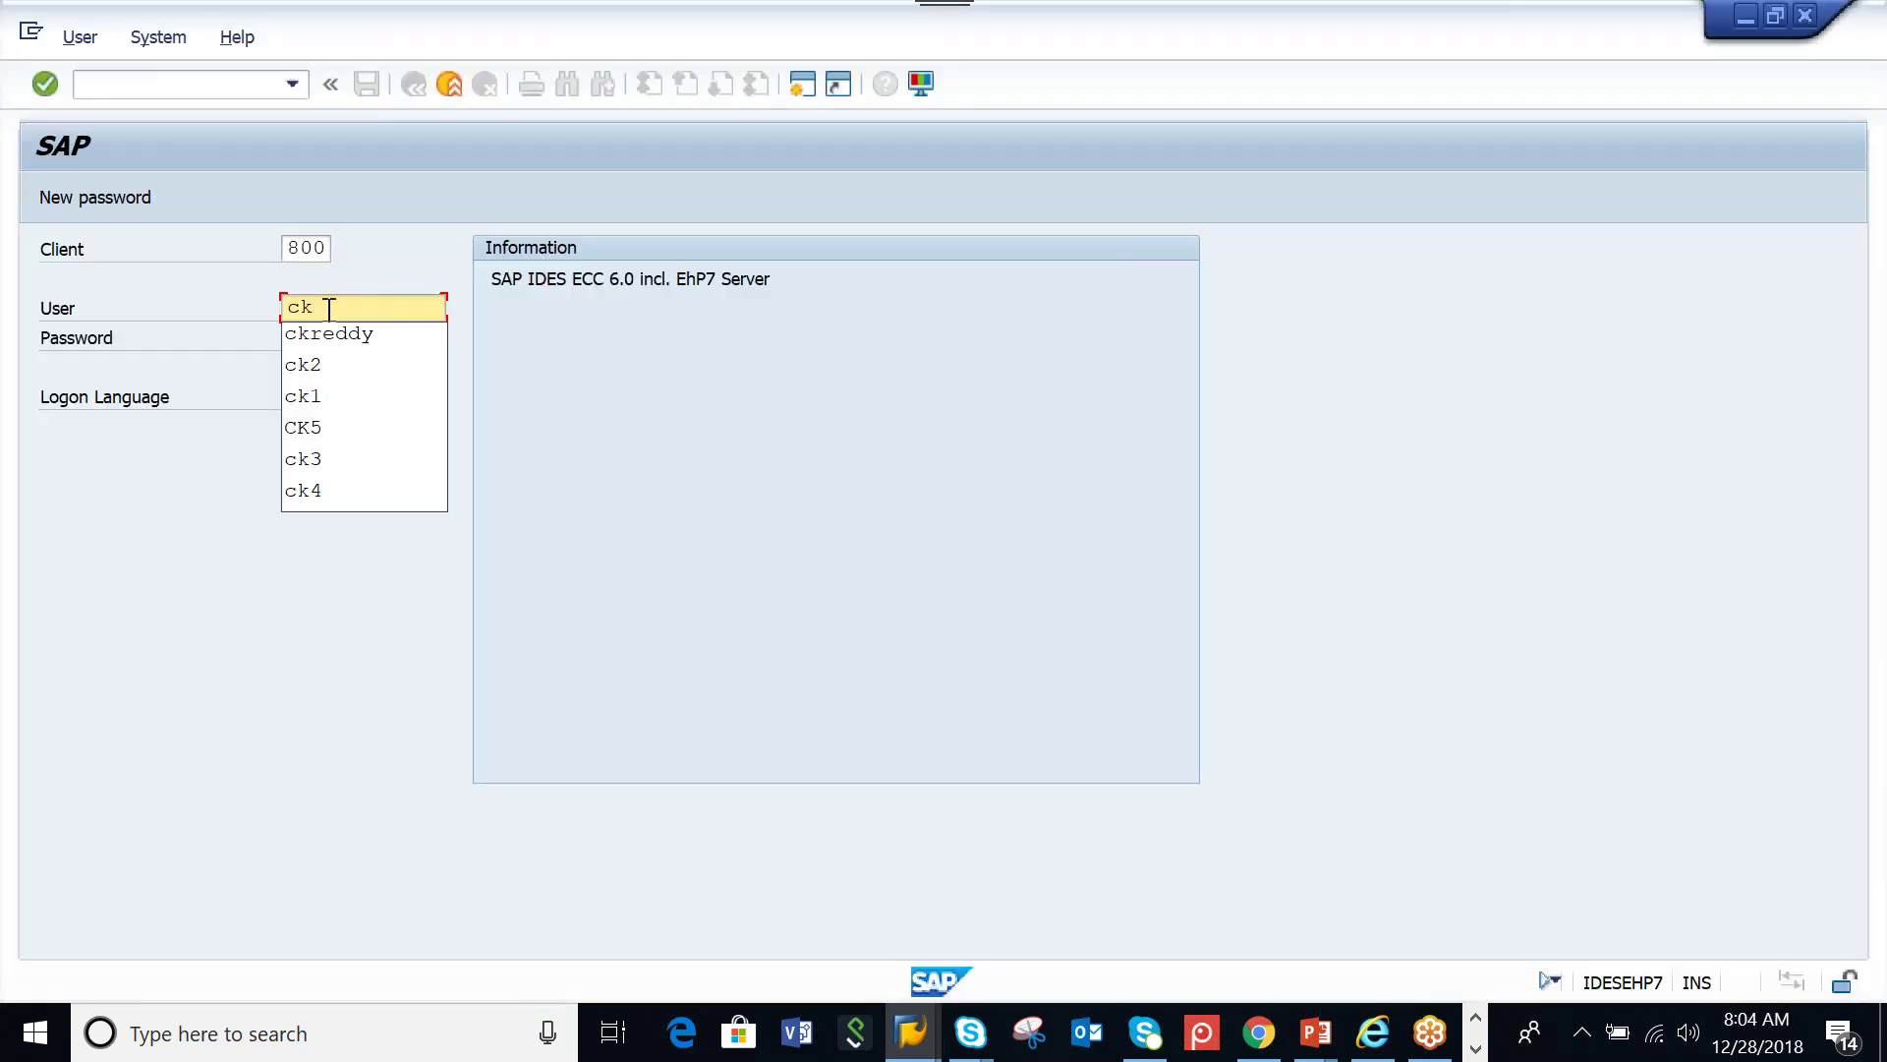
key("Return")
key("Tab")
type("****")
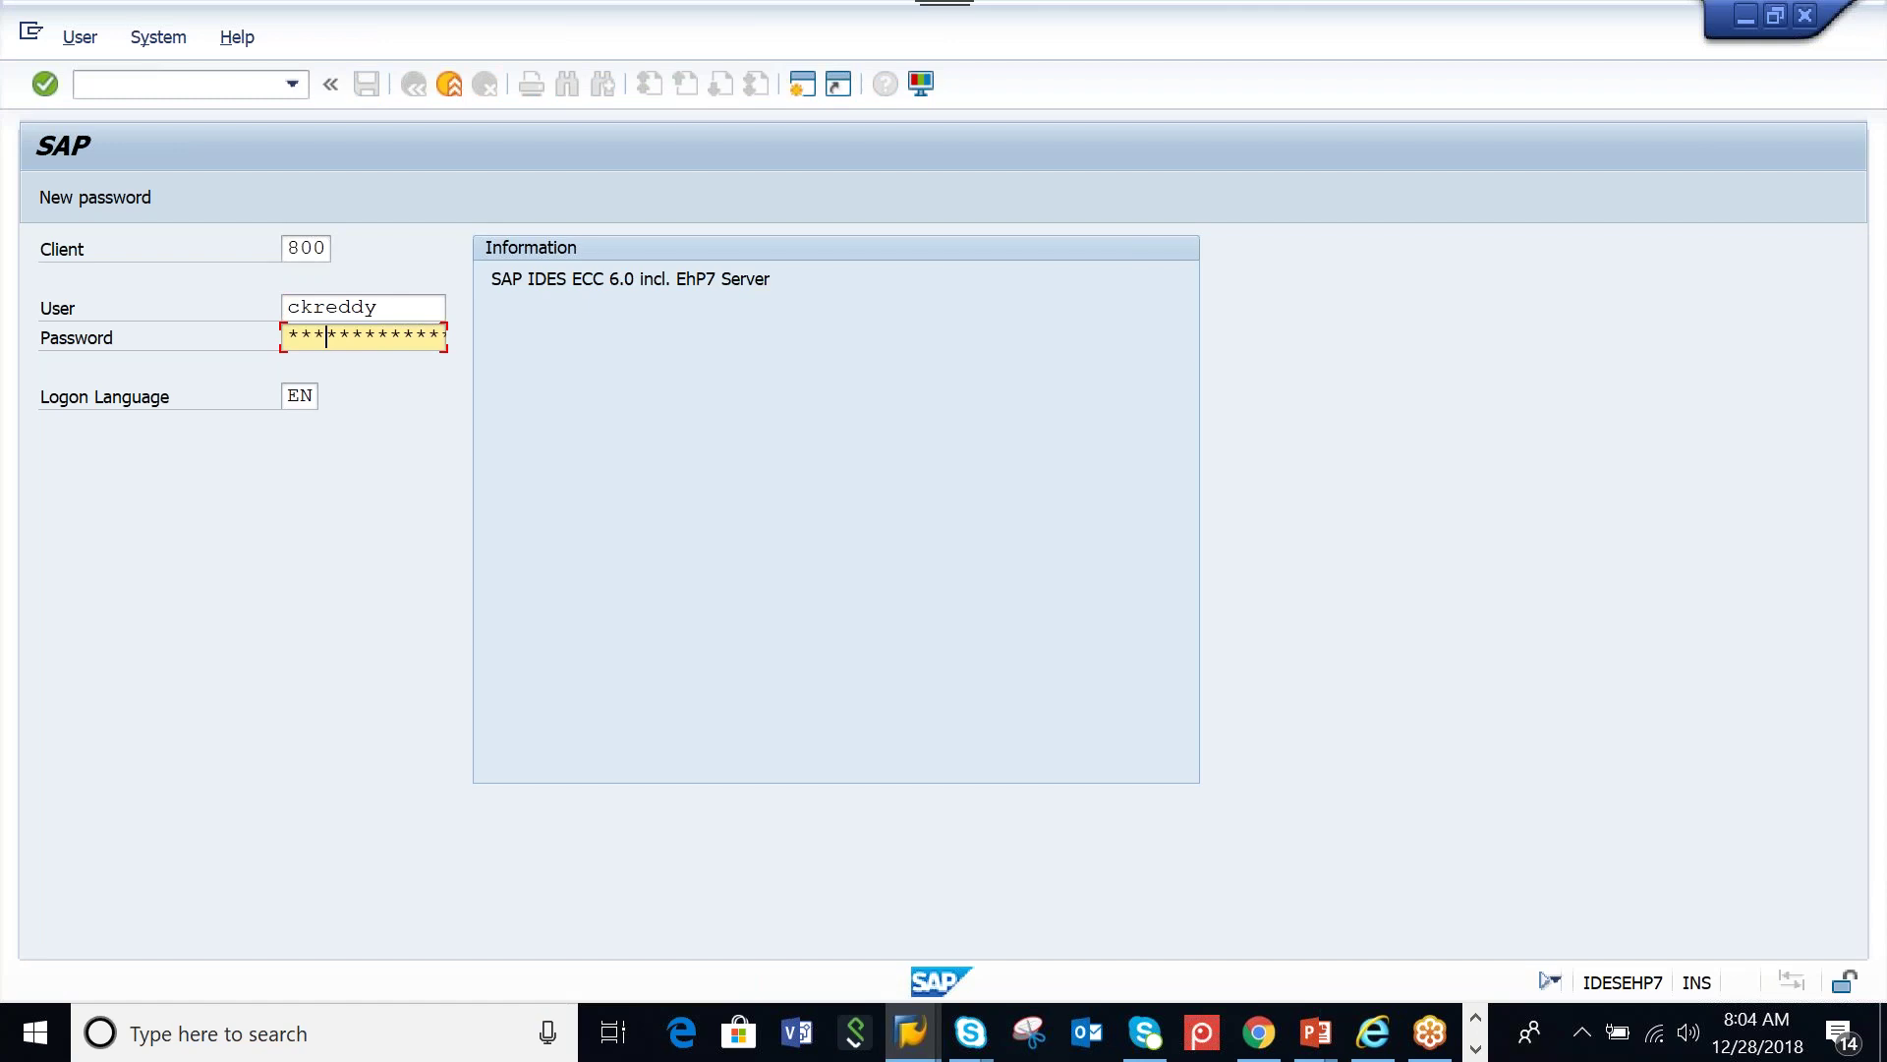
type("**")
key("Return")
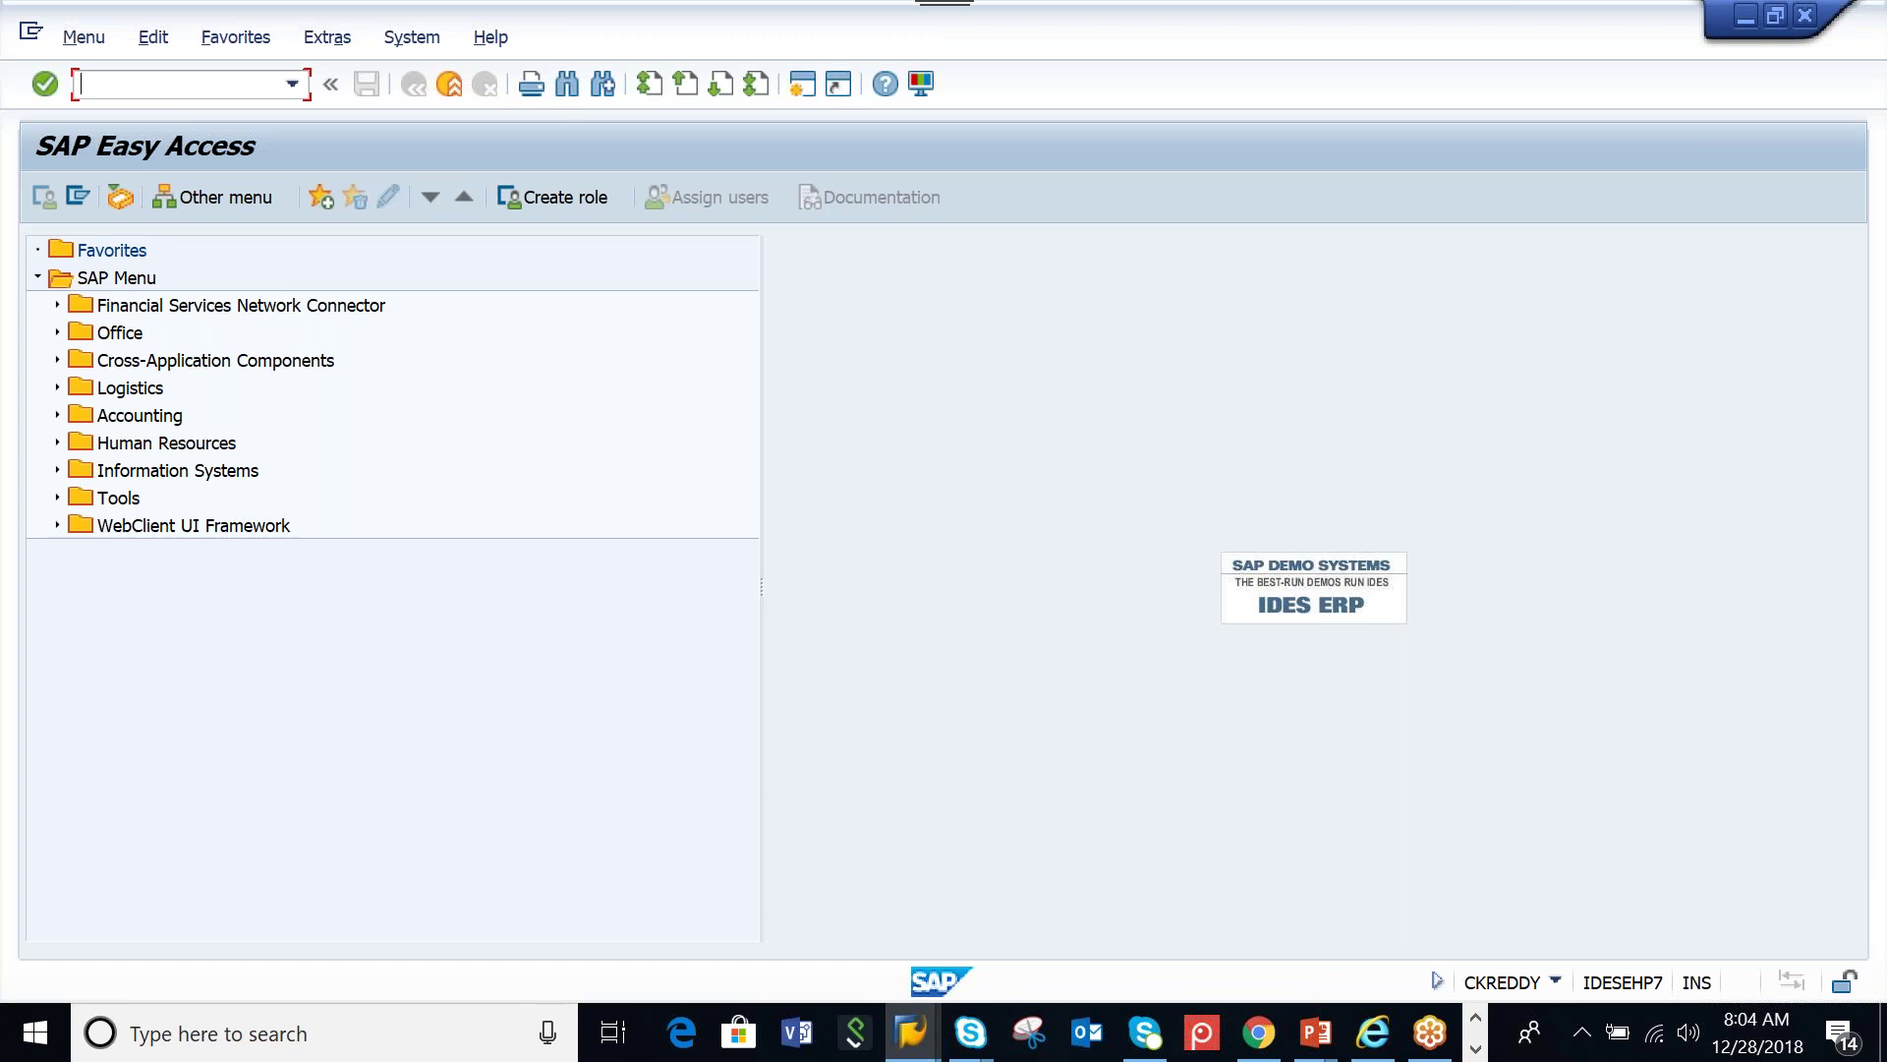
Start the create-vendor transaction XK01
type("spro")
key("BackSpace")
key("BackSpace")
key("BackSpace")
key("BackSpace")
type("xk01")
key("Return")
Enter vendor AAMW_PED, company code 1000, purchasing organization 1000 and account group VEND
type("AAMW")
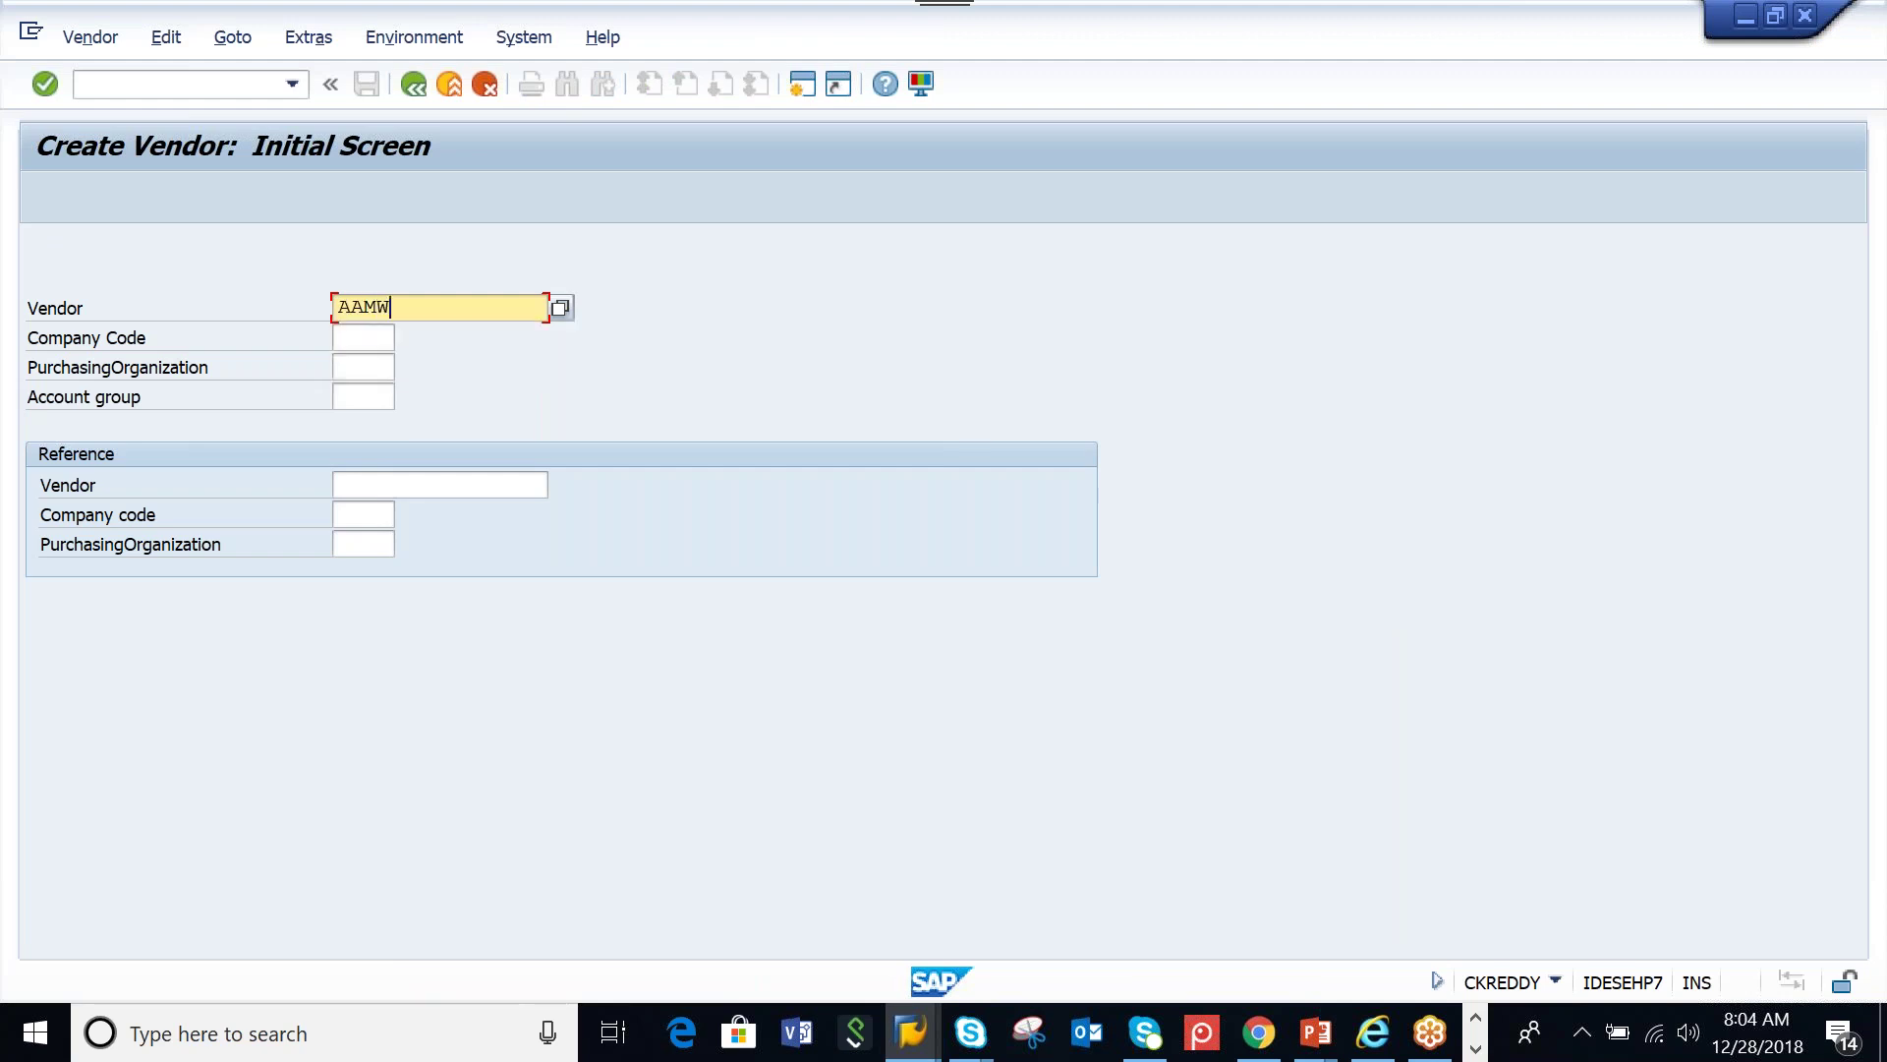
type("_PED")
left_click(356, 339)
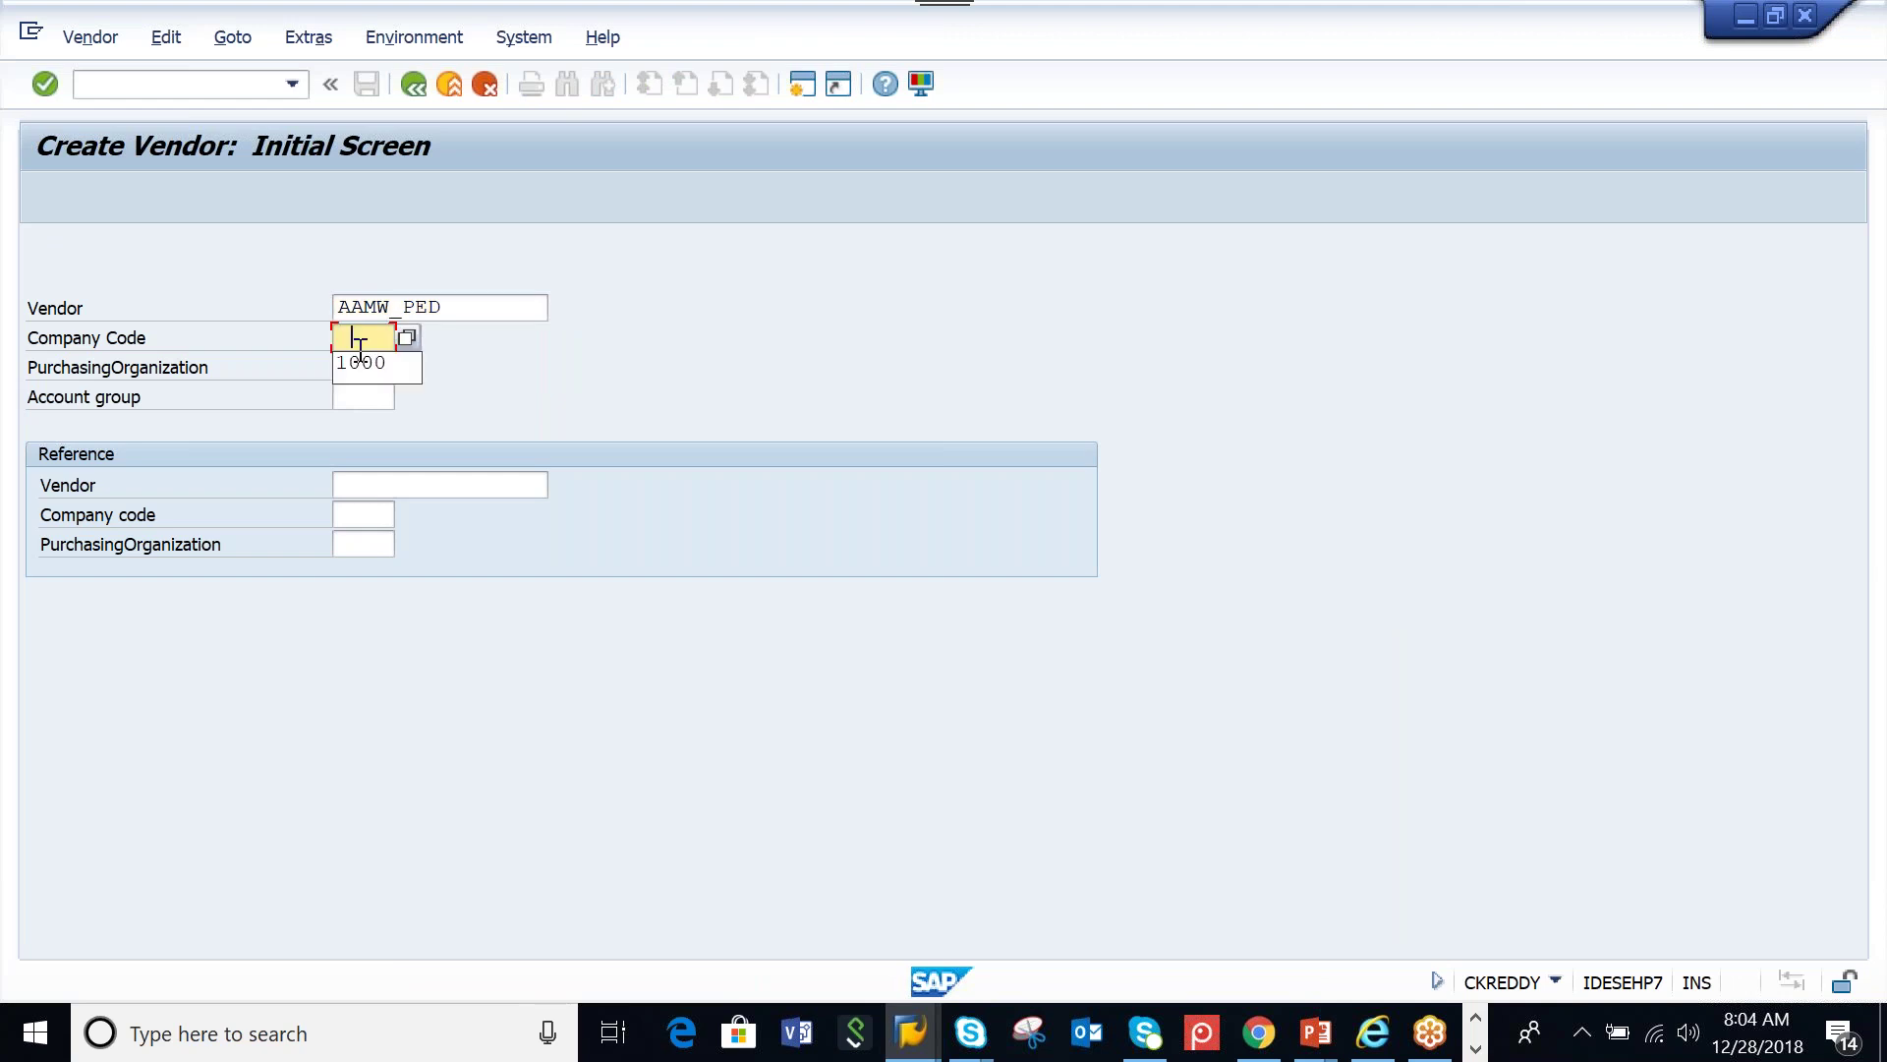
left_click(364, 364)
left_click(355, 368)
left_click(365, 398)
left_click(360, 394)
left_click(364, 419)
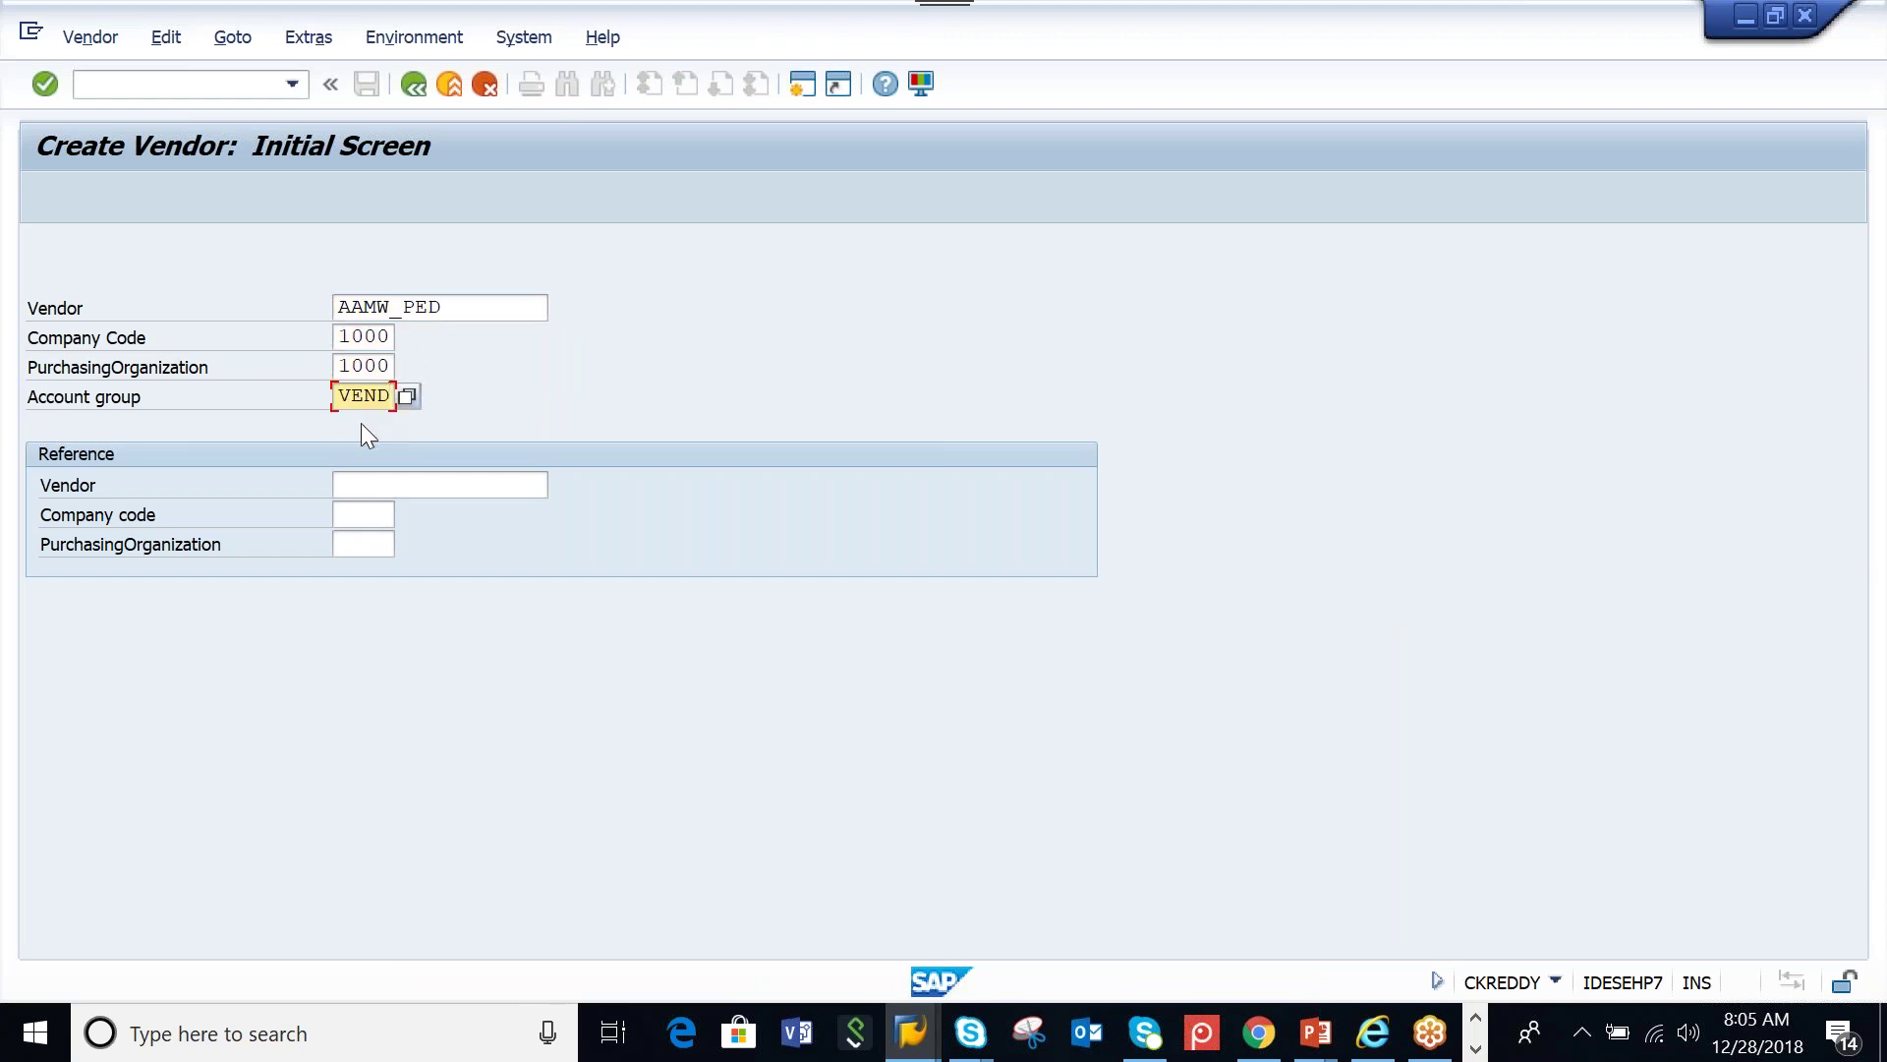
key("Return")
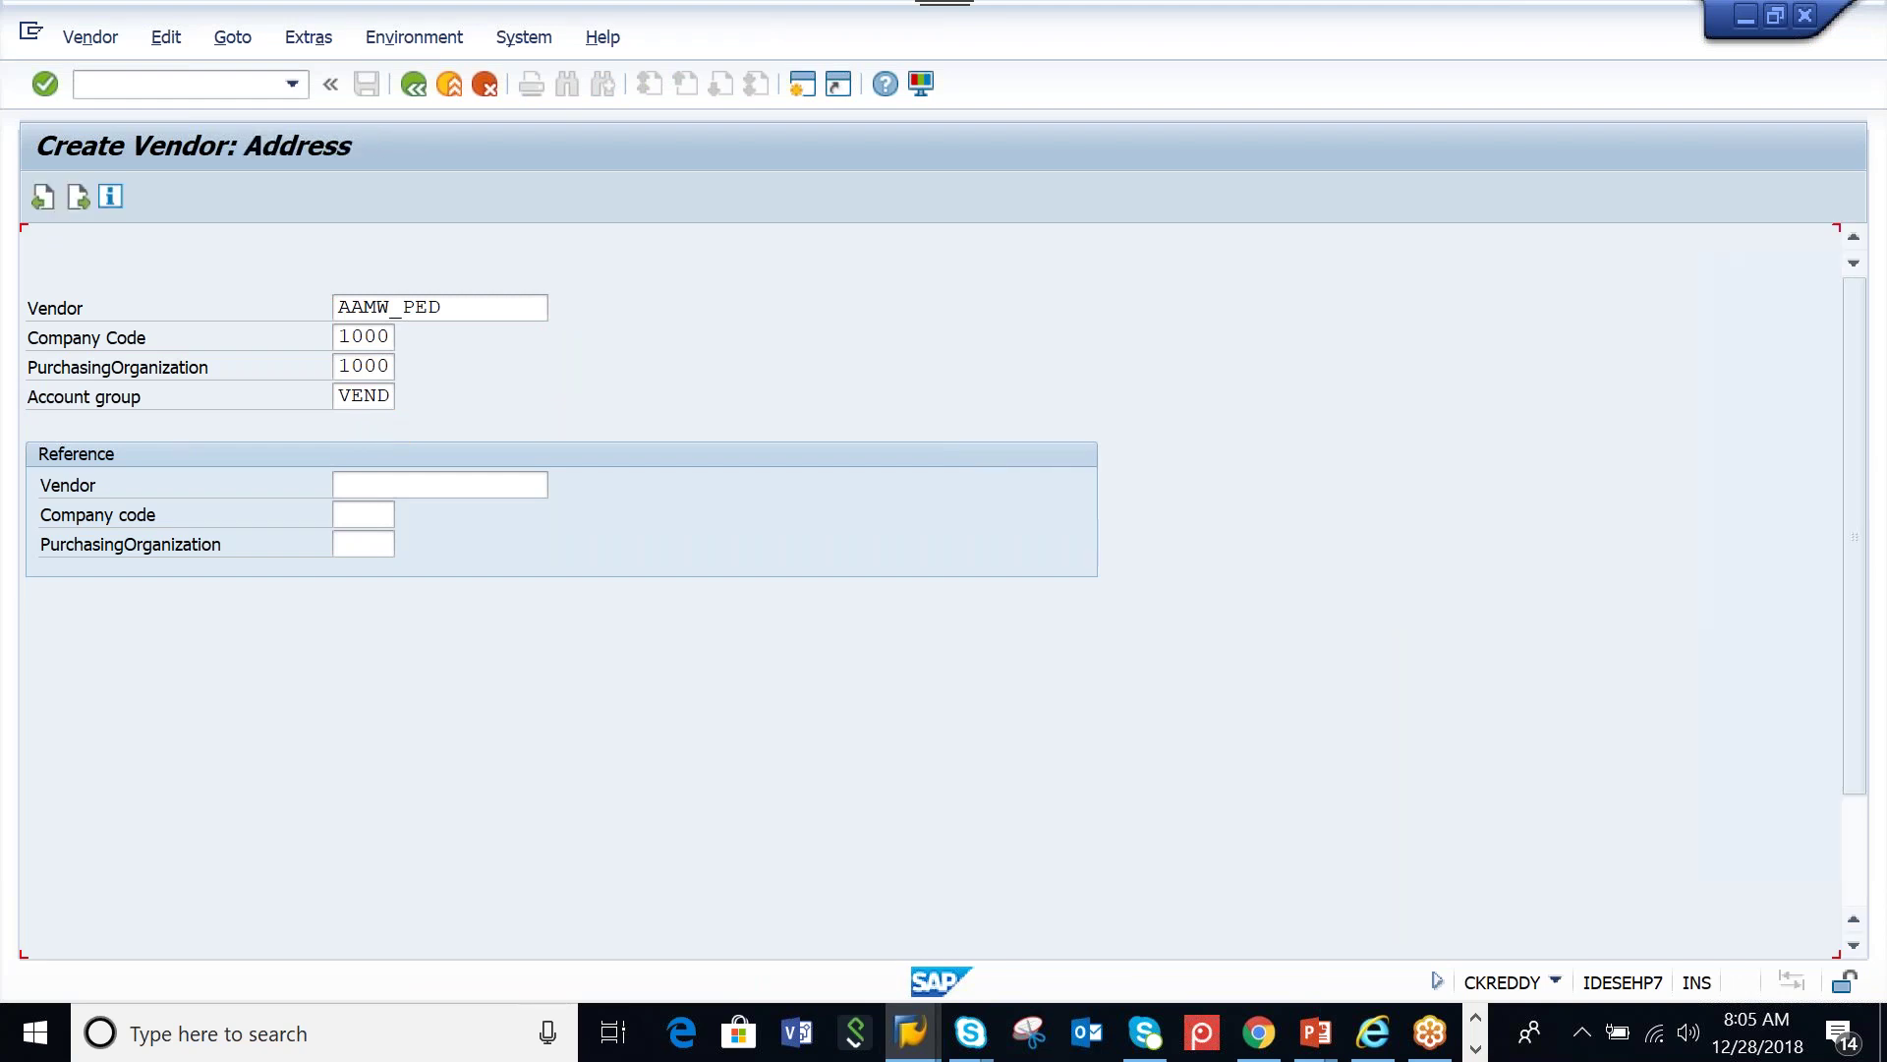
Give the vendor name AAMW_PED, search term AAMW, postal code 500049, city HYDERABAD and country
left_click(383, 398)
left_click(385, 423)
key("BackSpace")
key("BackSpace")
key("BackSpace")
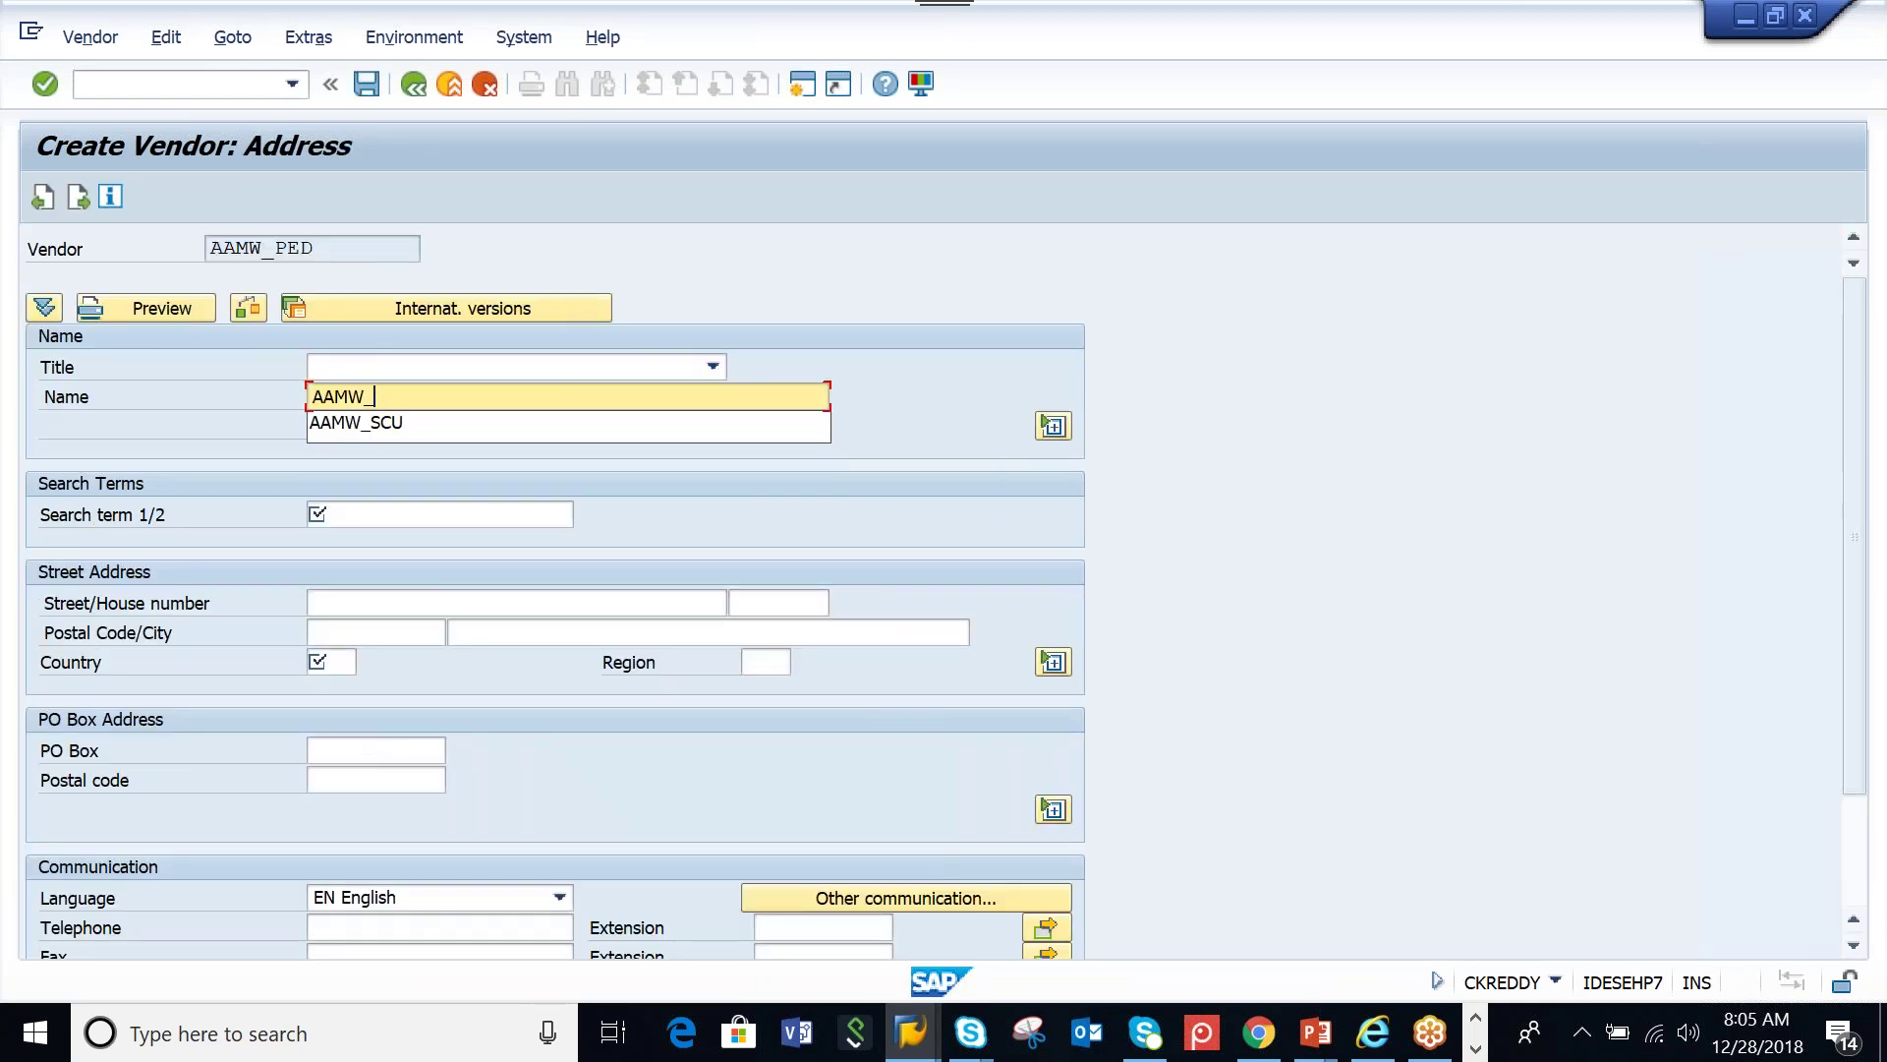
type("PED")
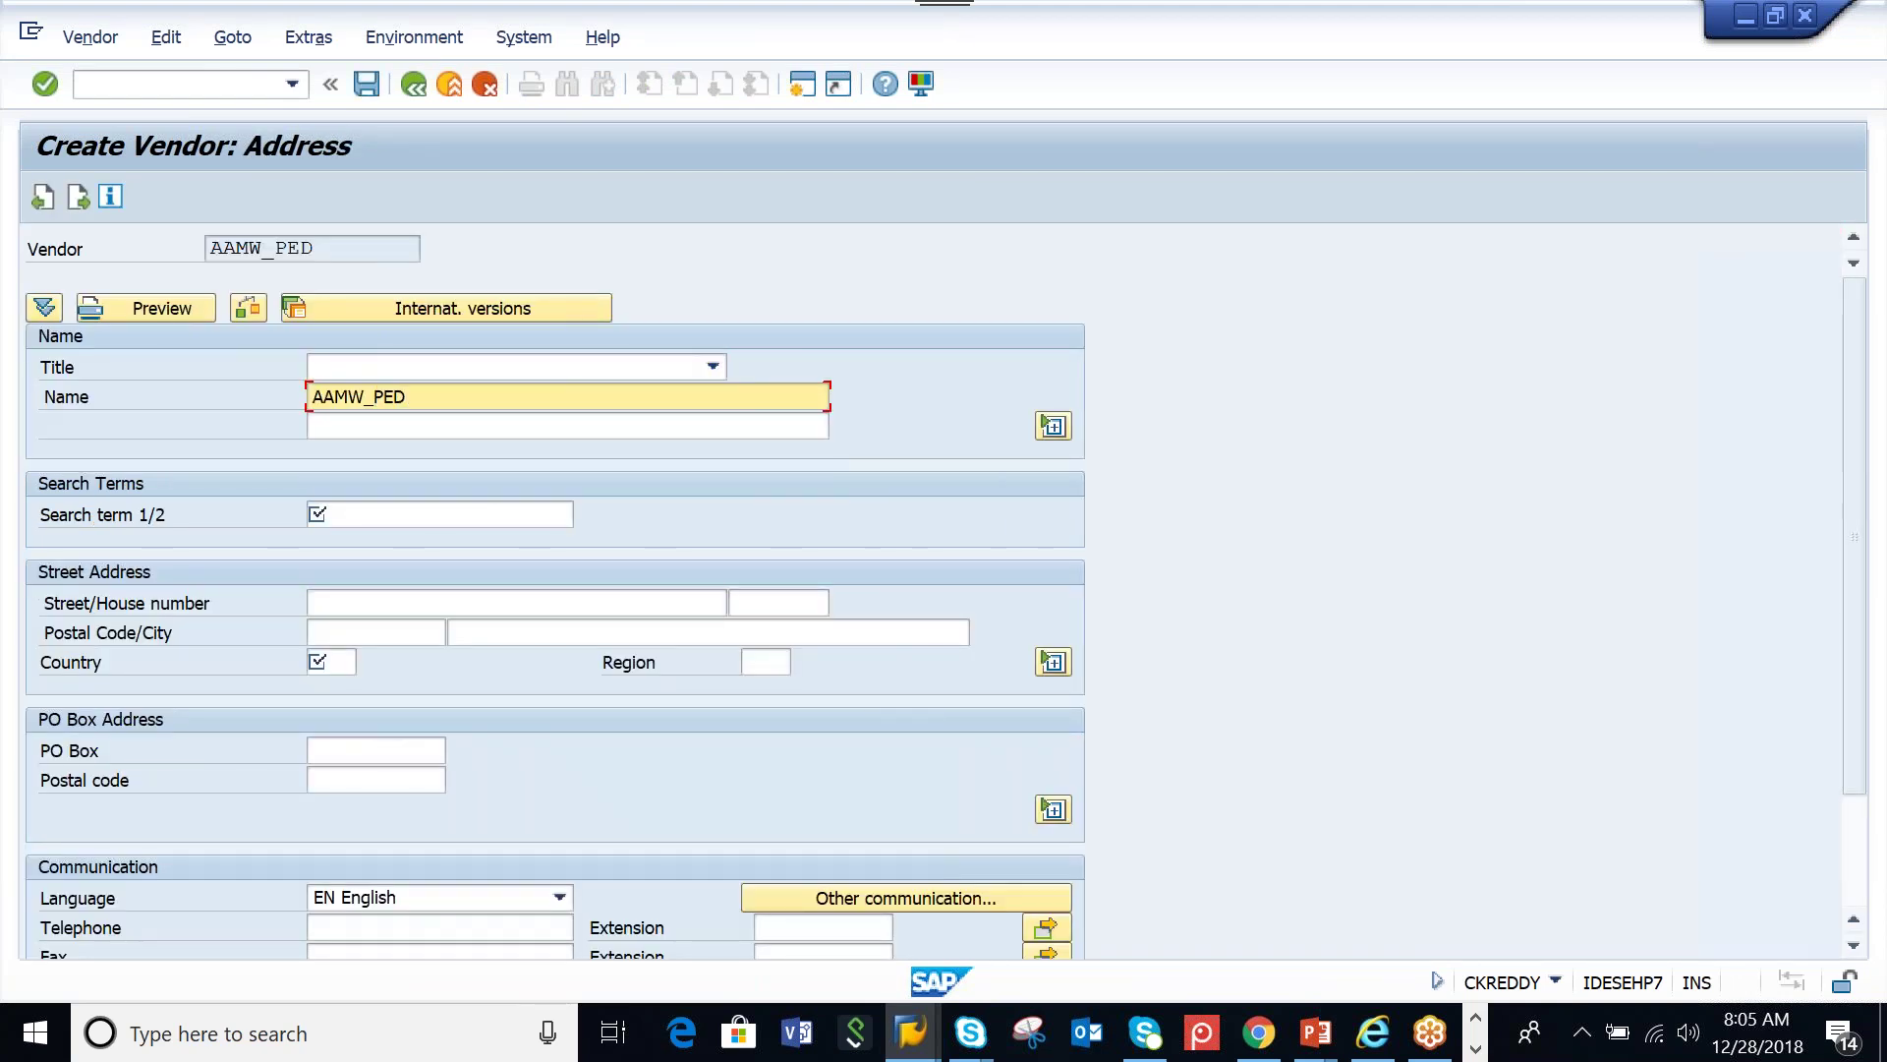
left_click(380, 514)
left_click(362, 539)
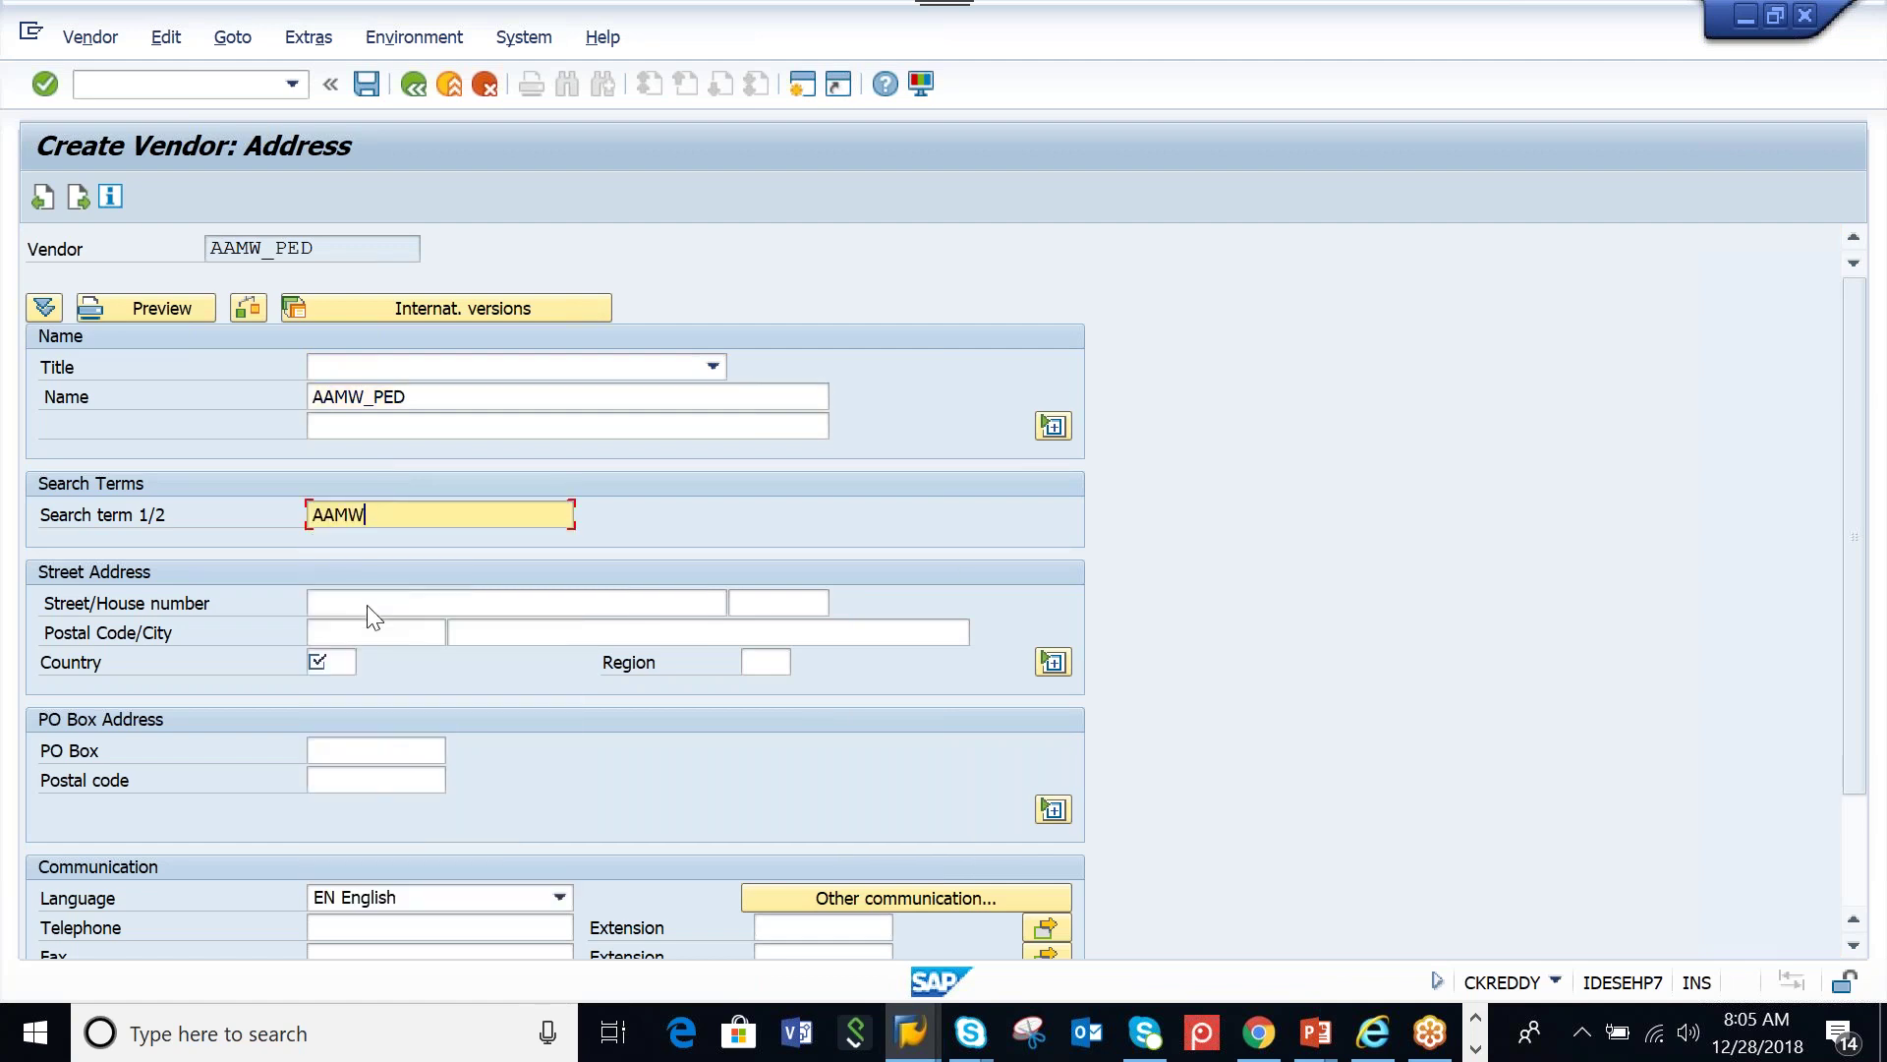
left_click(368, 632)
left_click(351, 657)
left_click(521, 632)
left_click(521, 654)
left_click(327, 660)
key("Return")
Set reconciliation account 31000 and cash management group A1
key("Return")
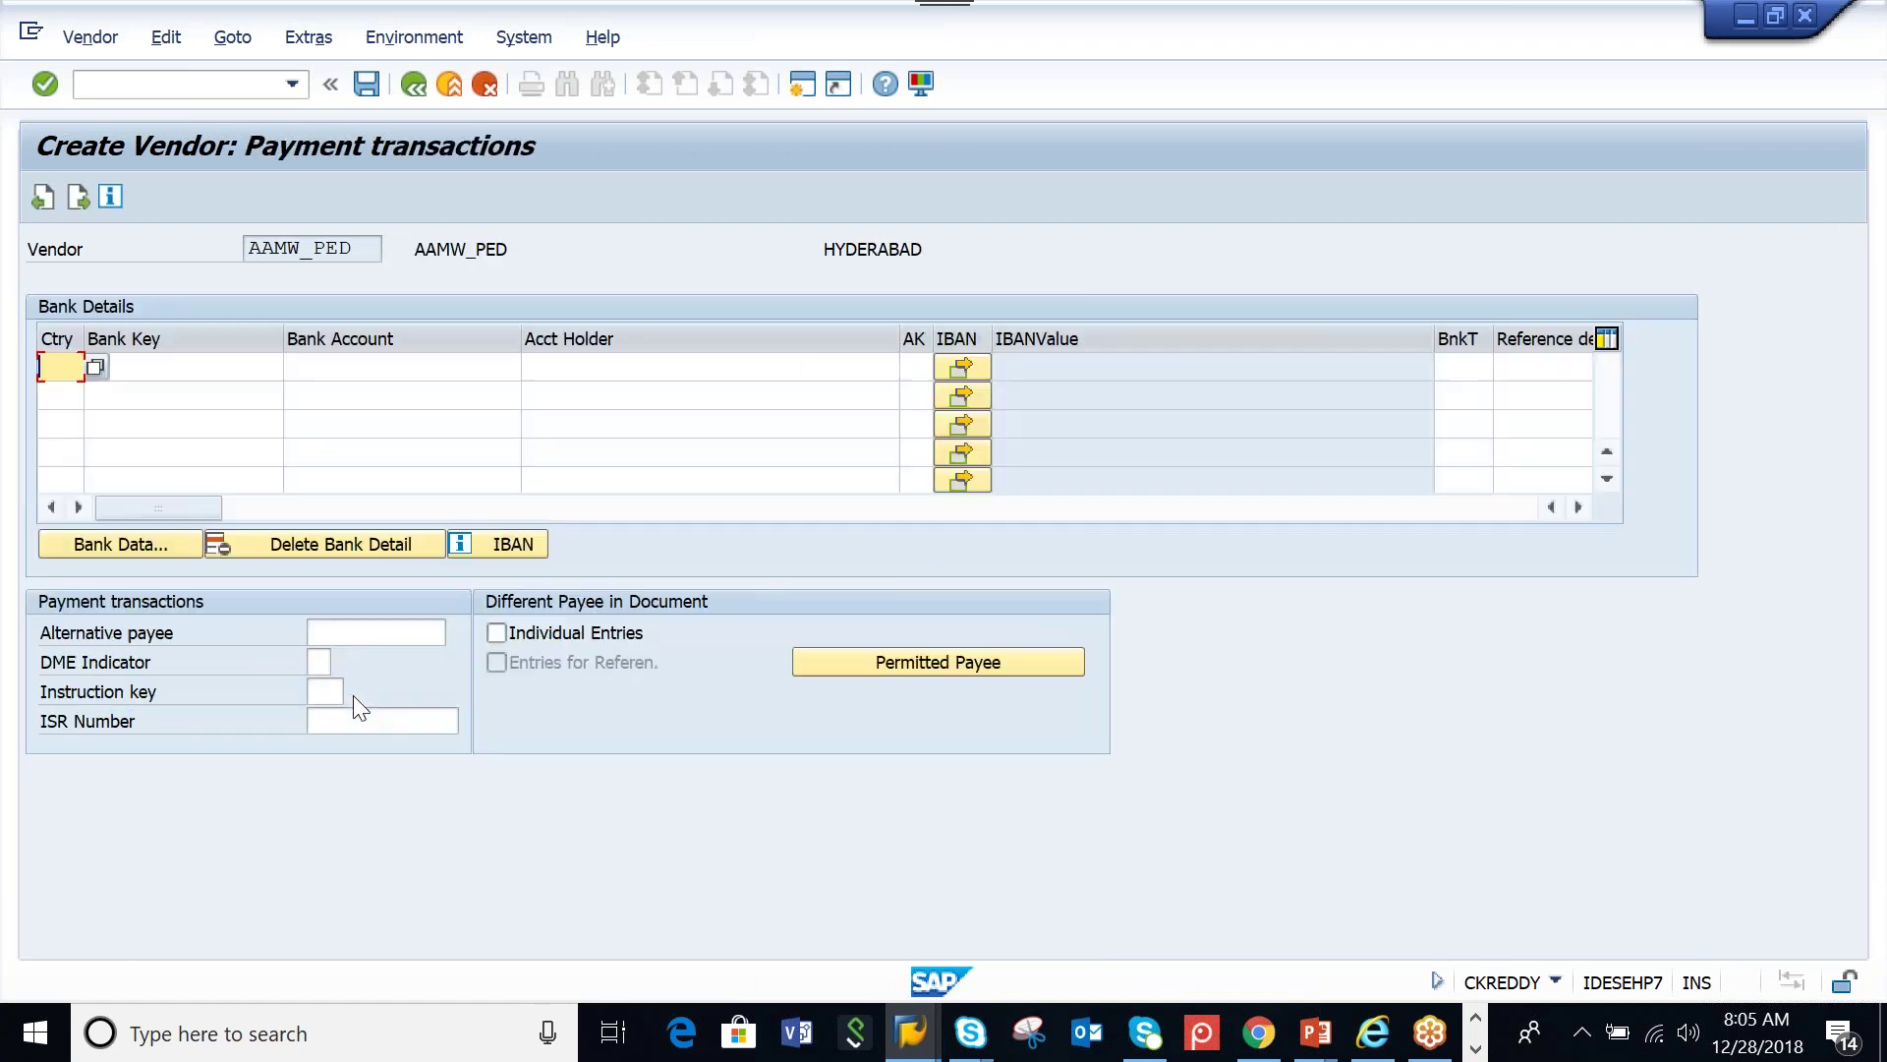
key("Return")
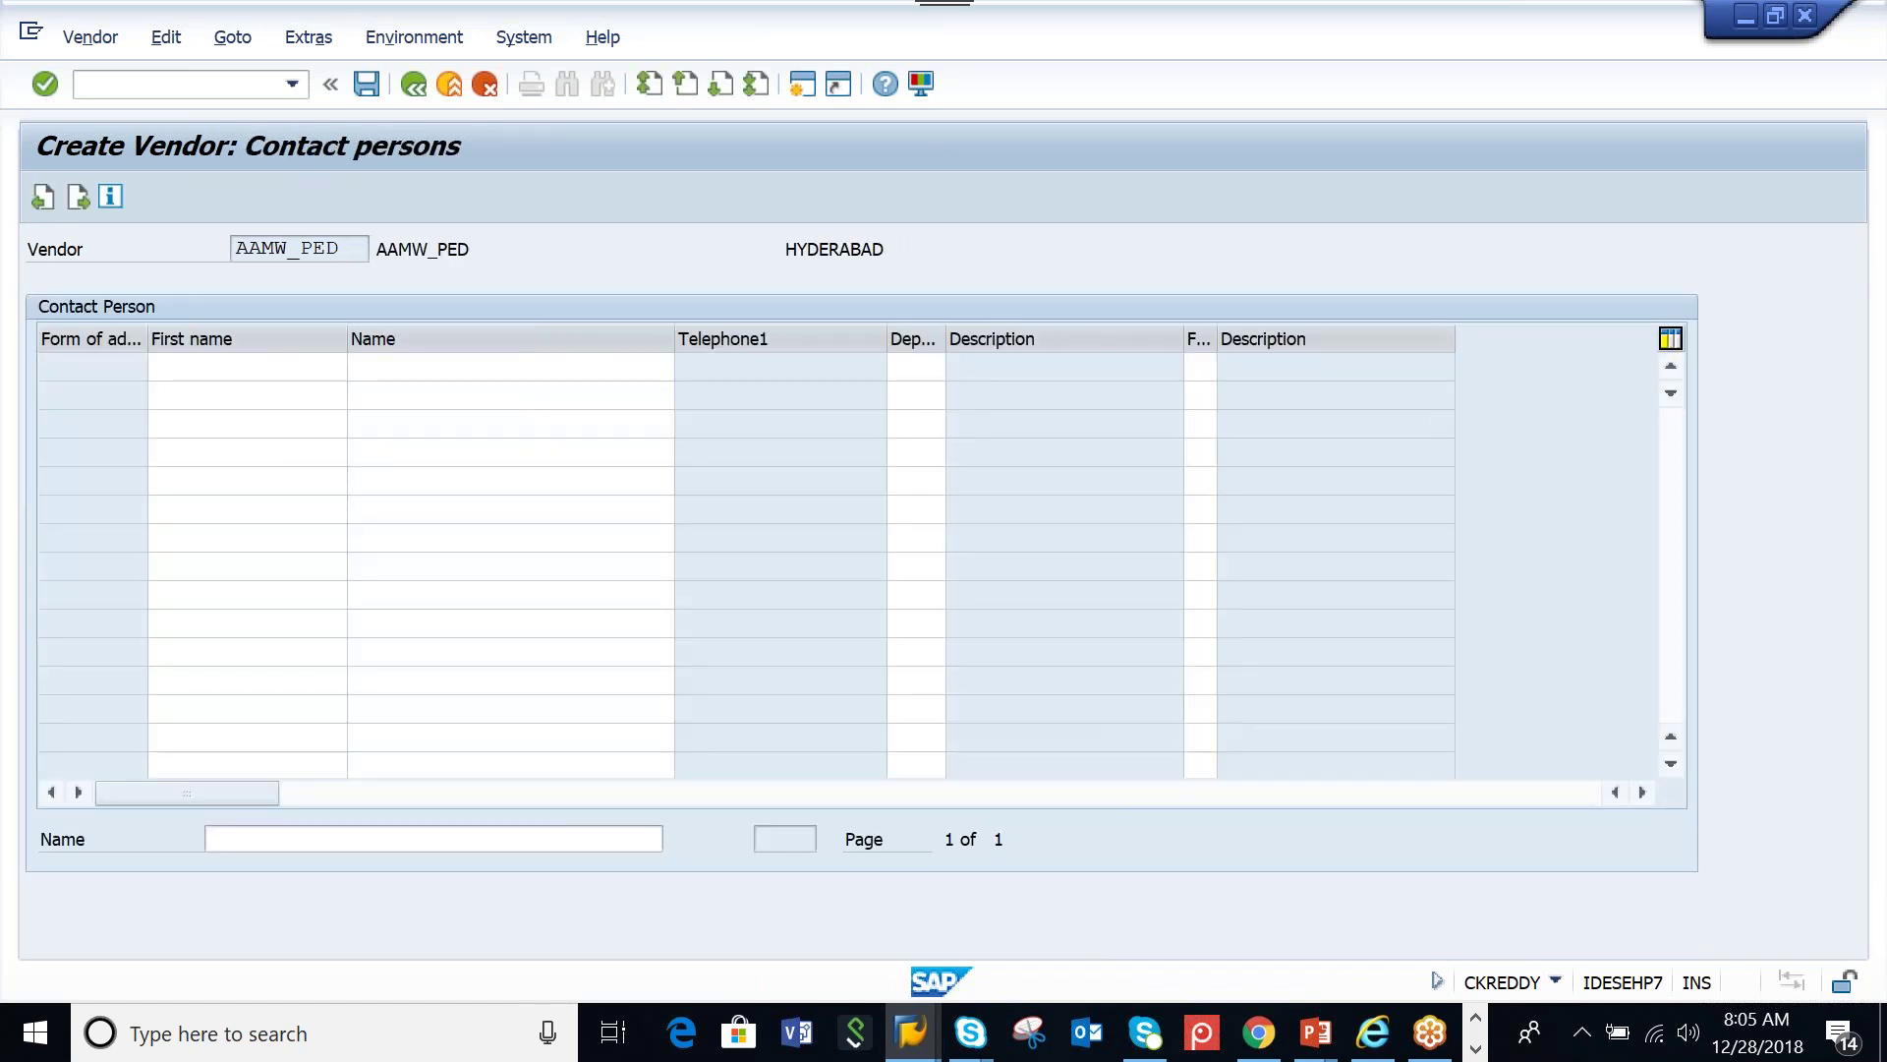
key("Return")
type("31000")
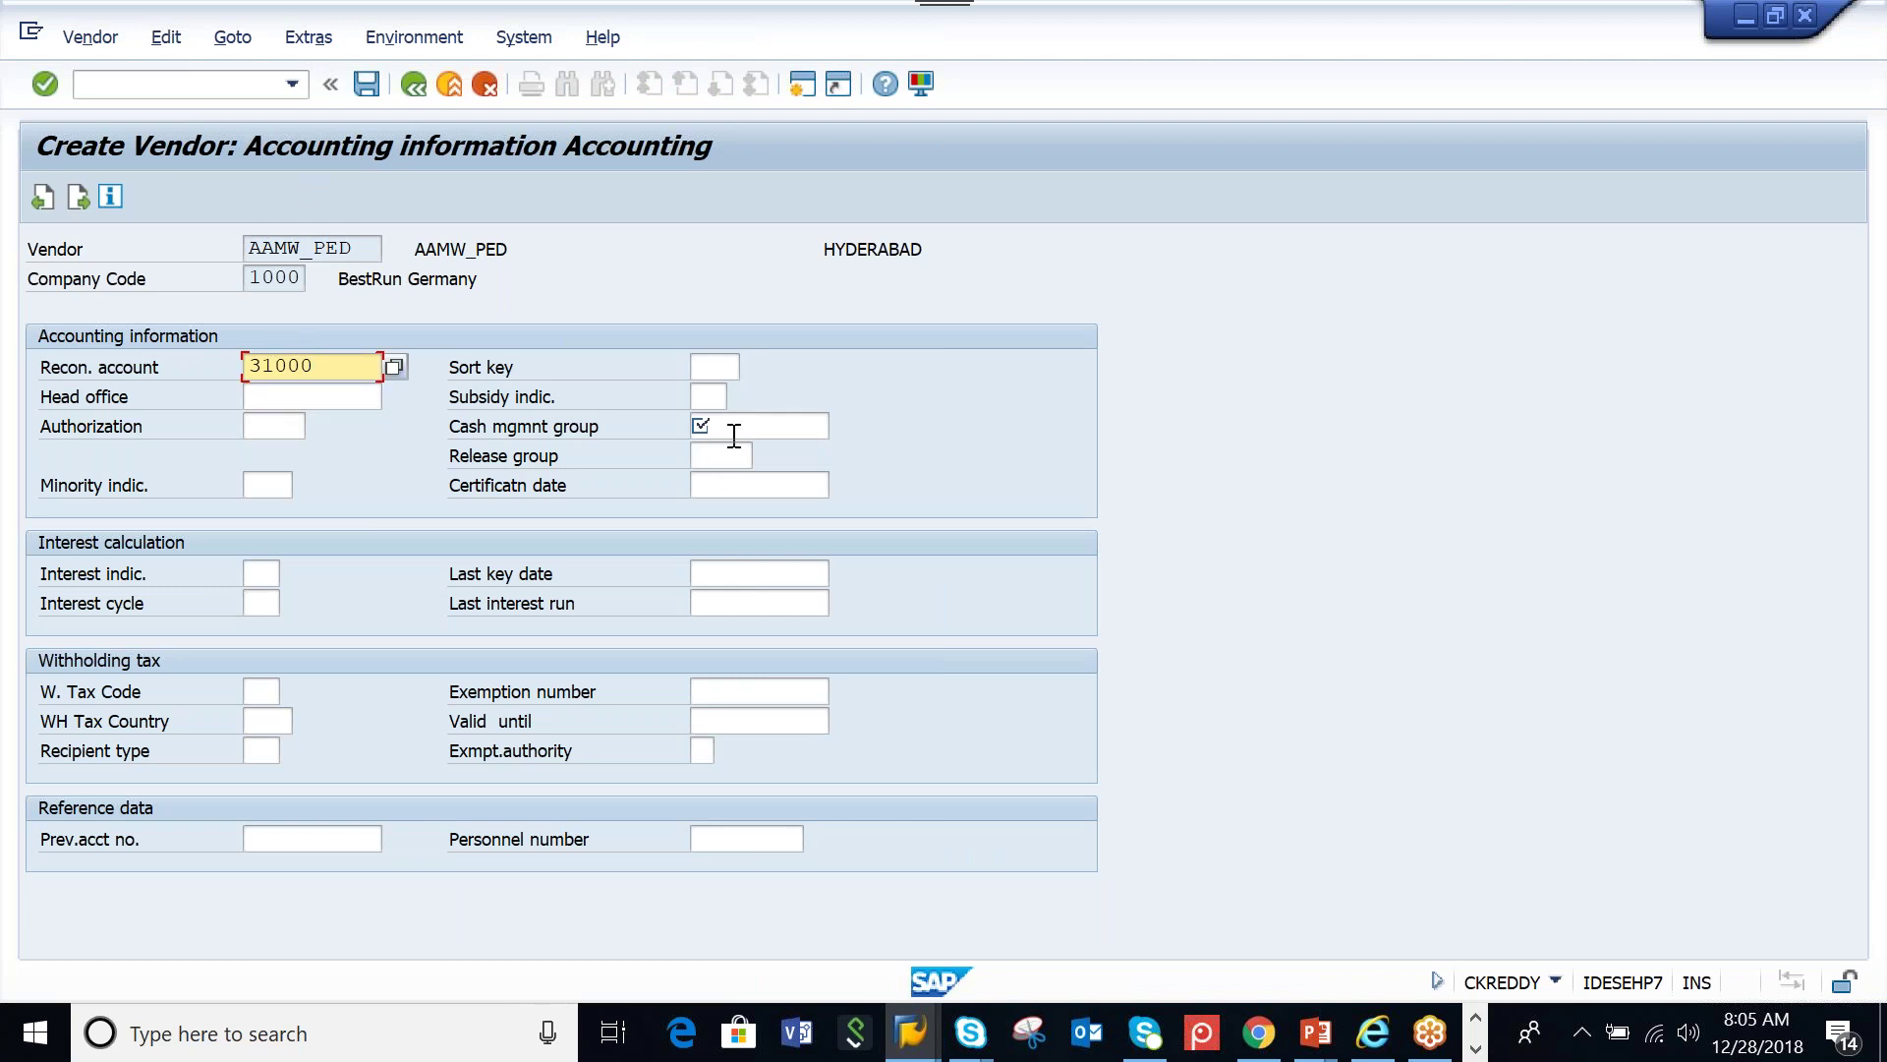
left_click(733, 429)
type("A1")
key("Return")
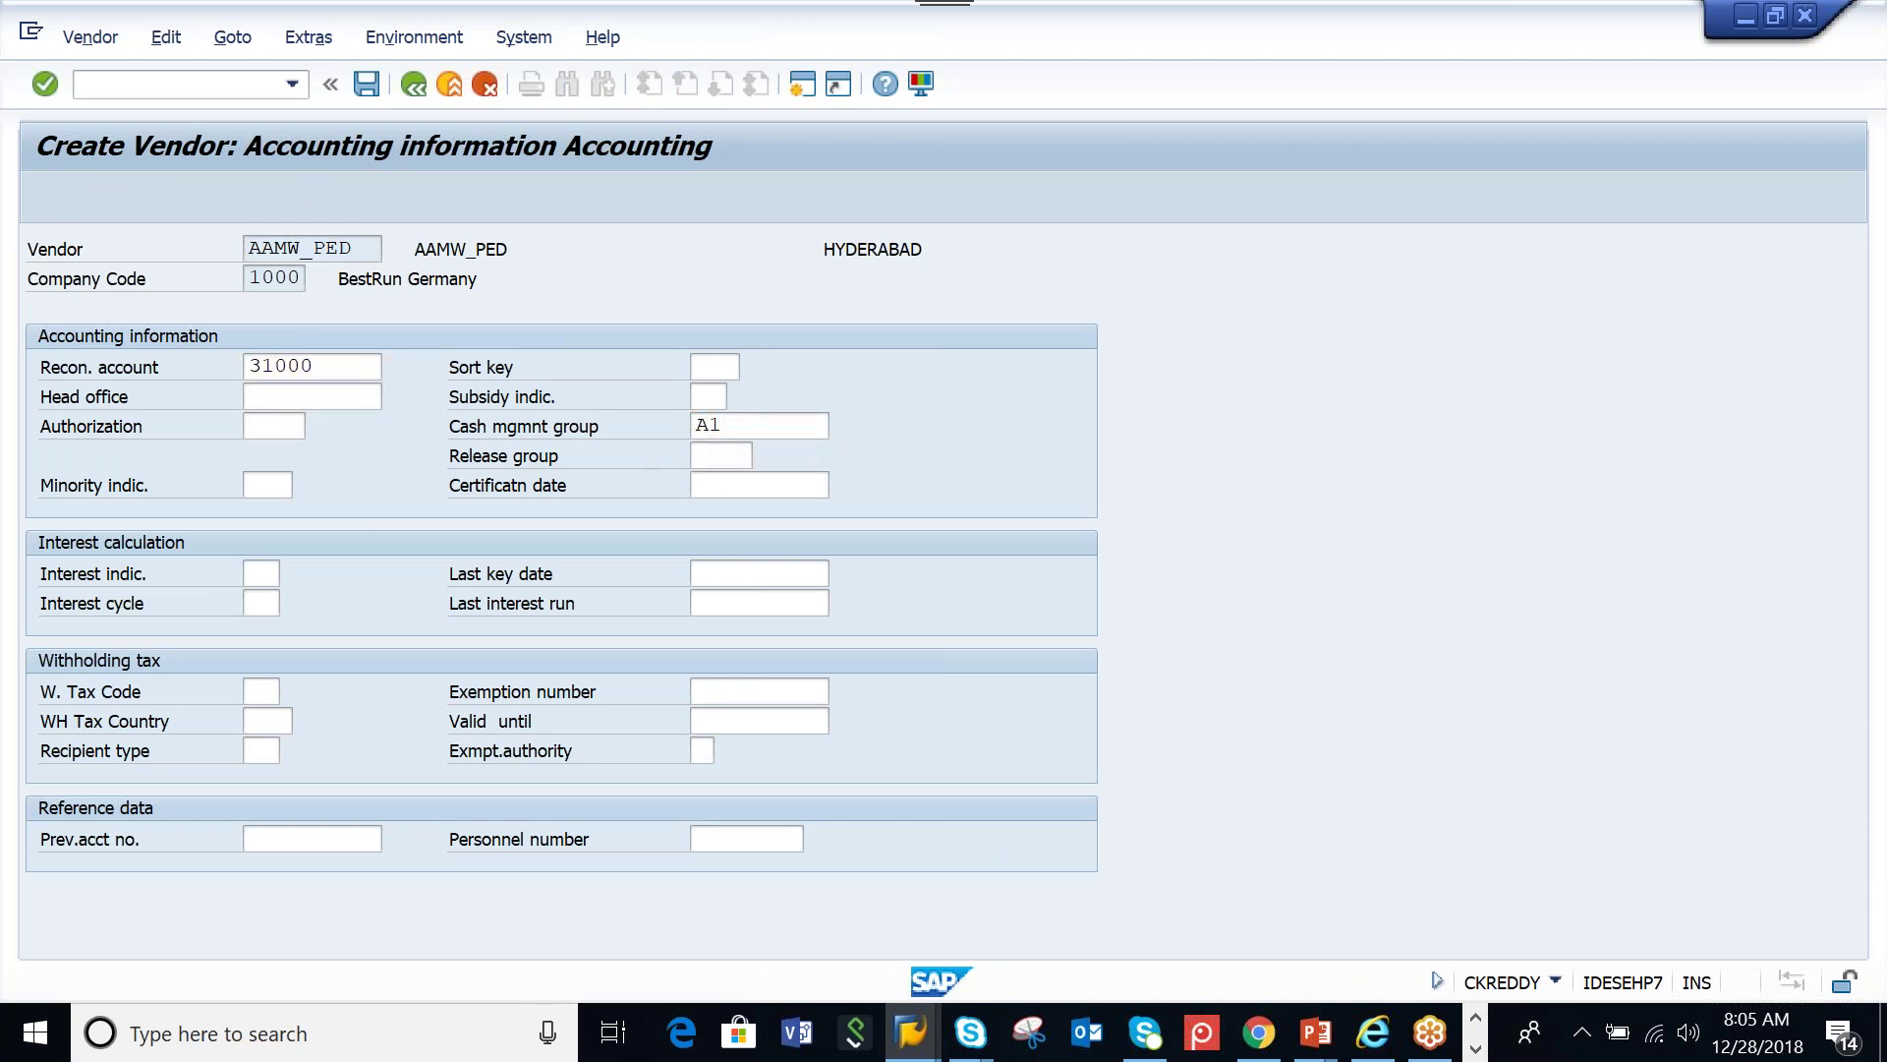
Choose order currency INR, pass the partner functions and confirm saving the vendor
key("Return")
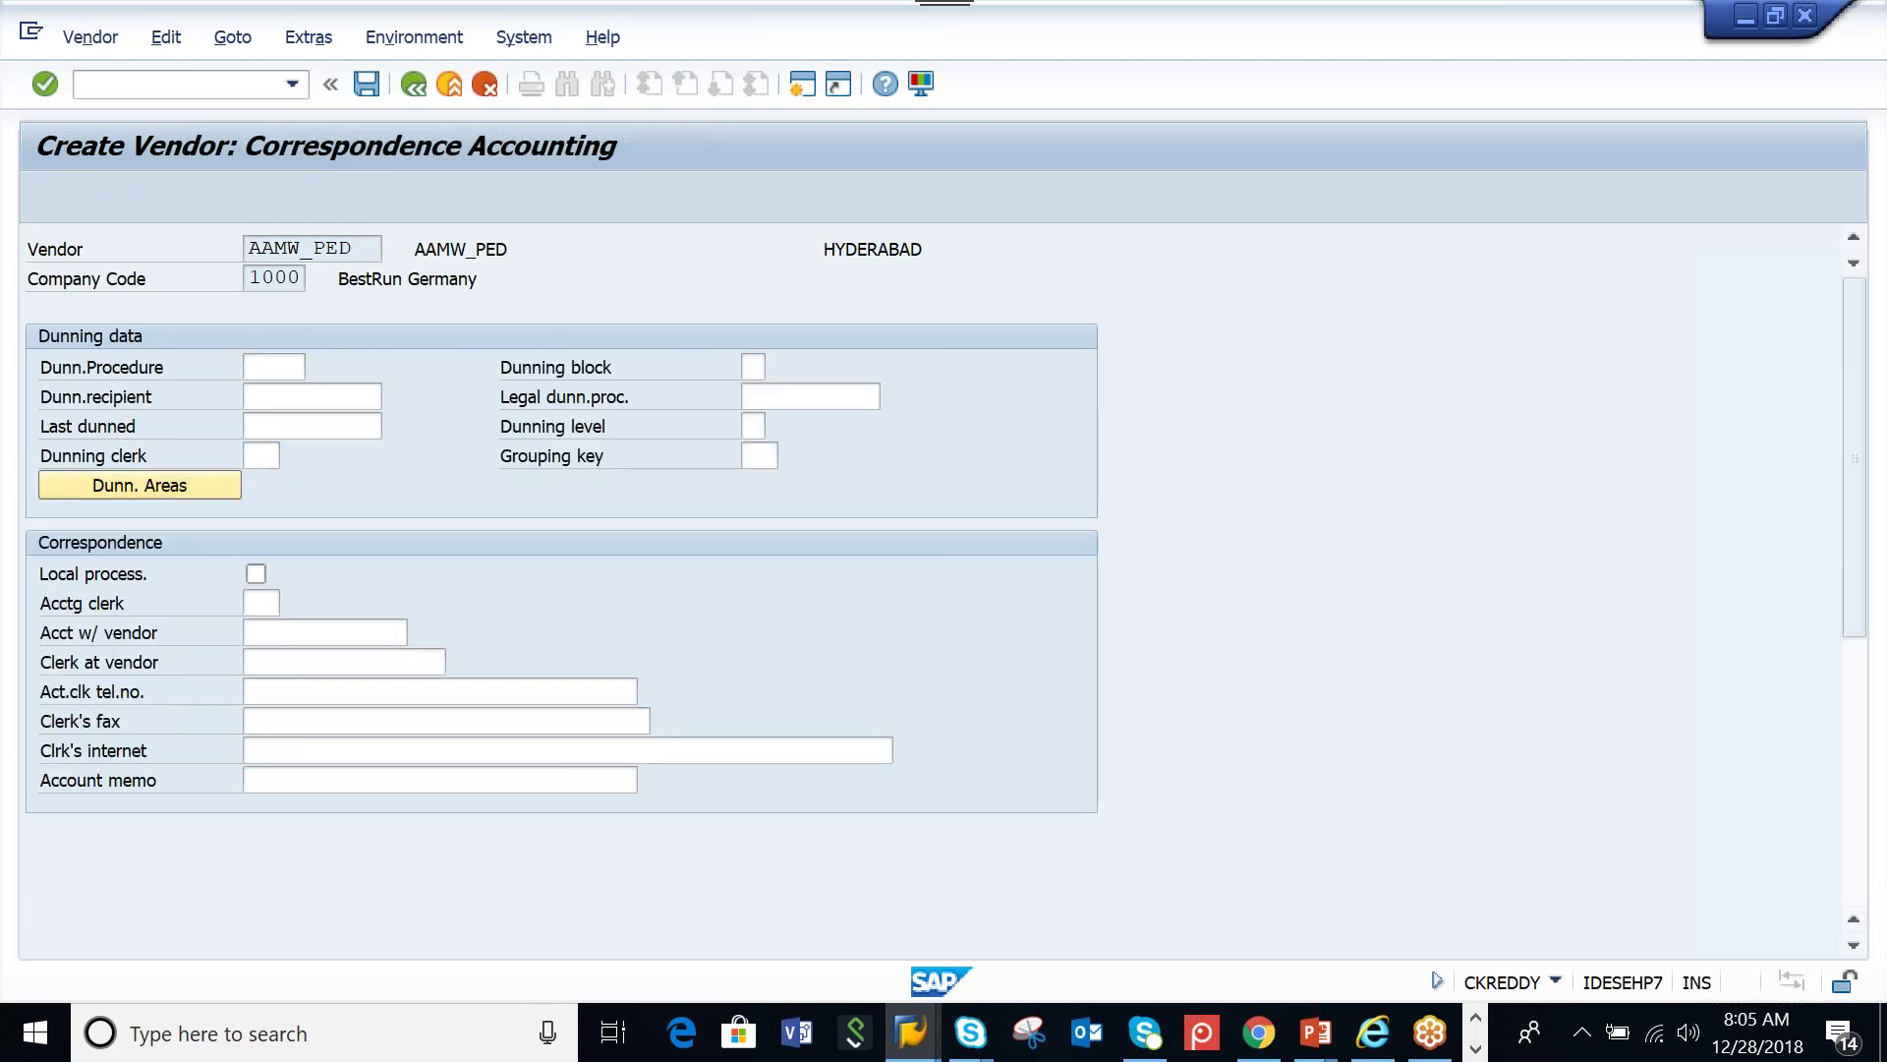
key("Return")
left_click(344, 404)
key("Return")
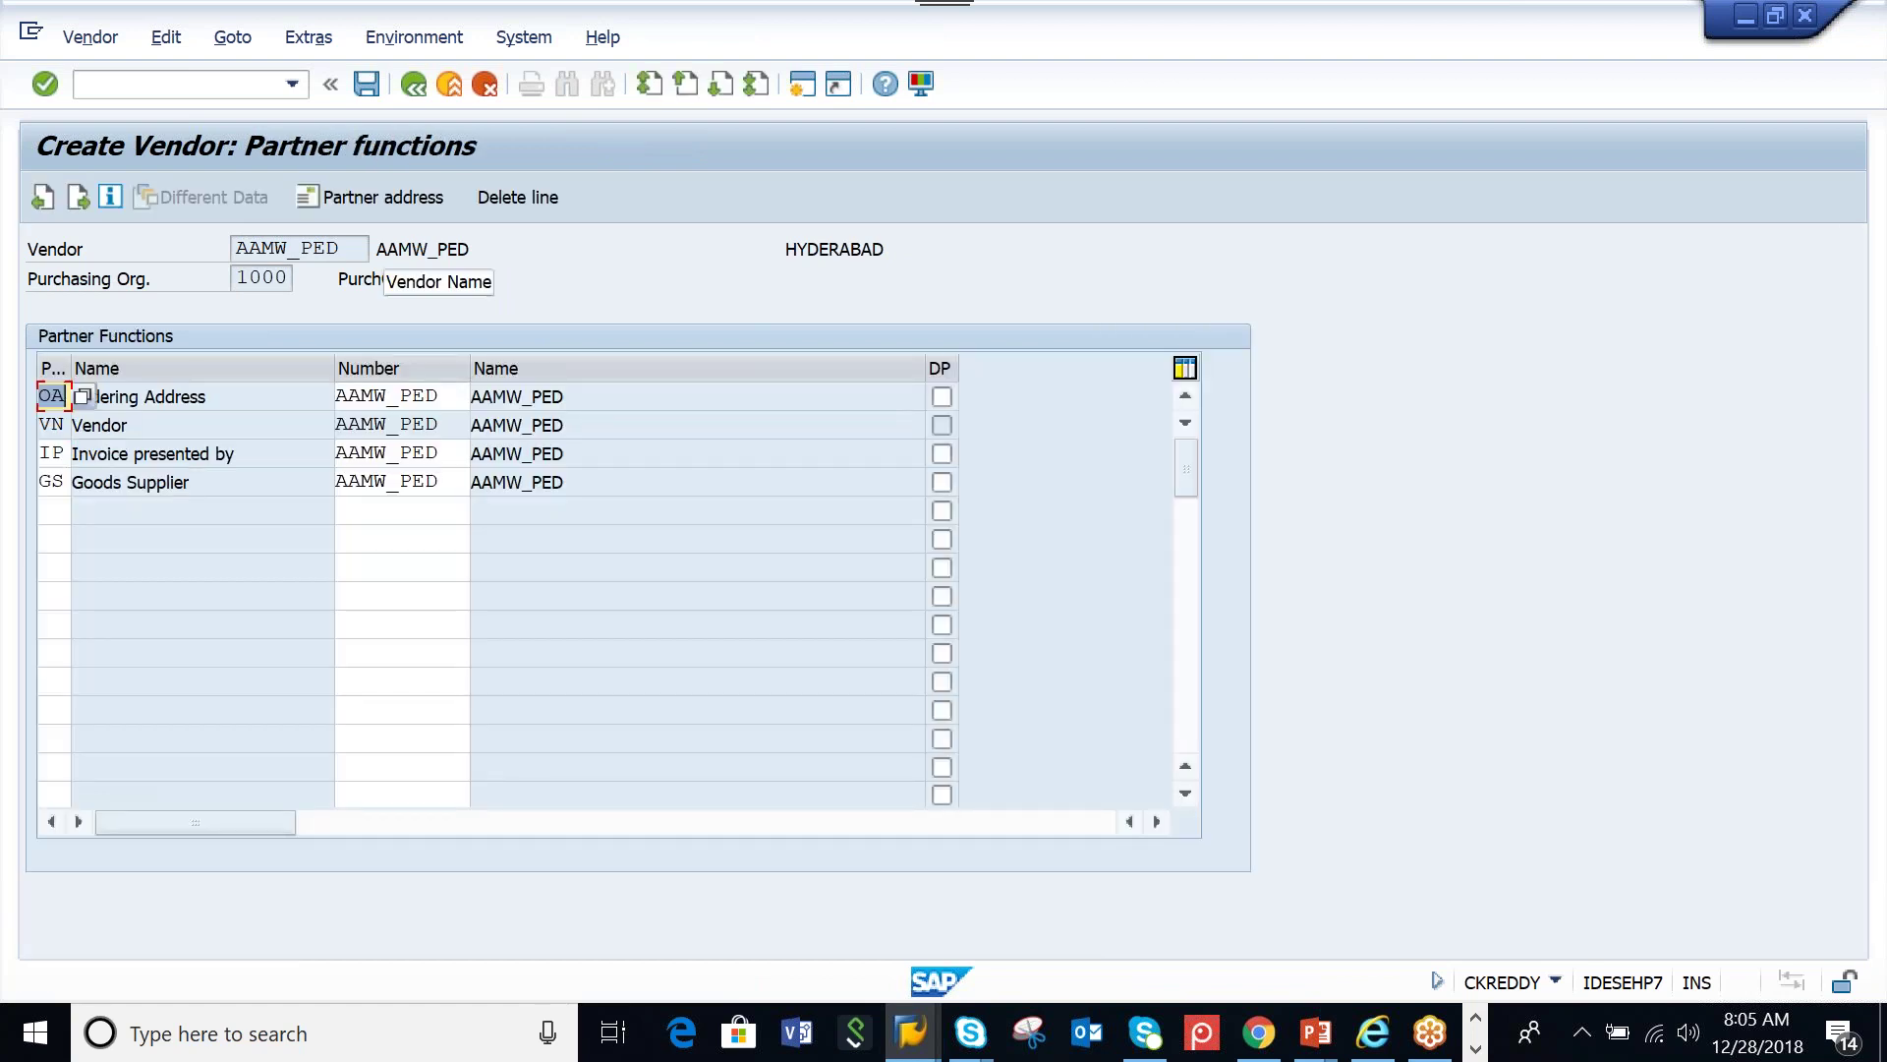
key("Return")
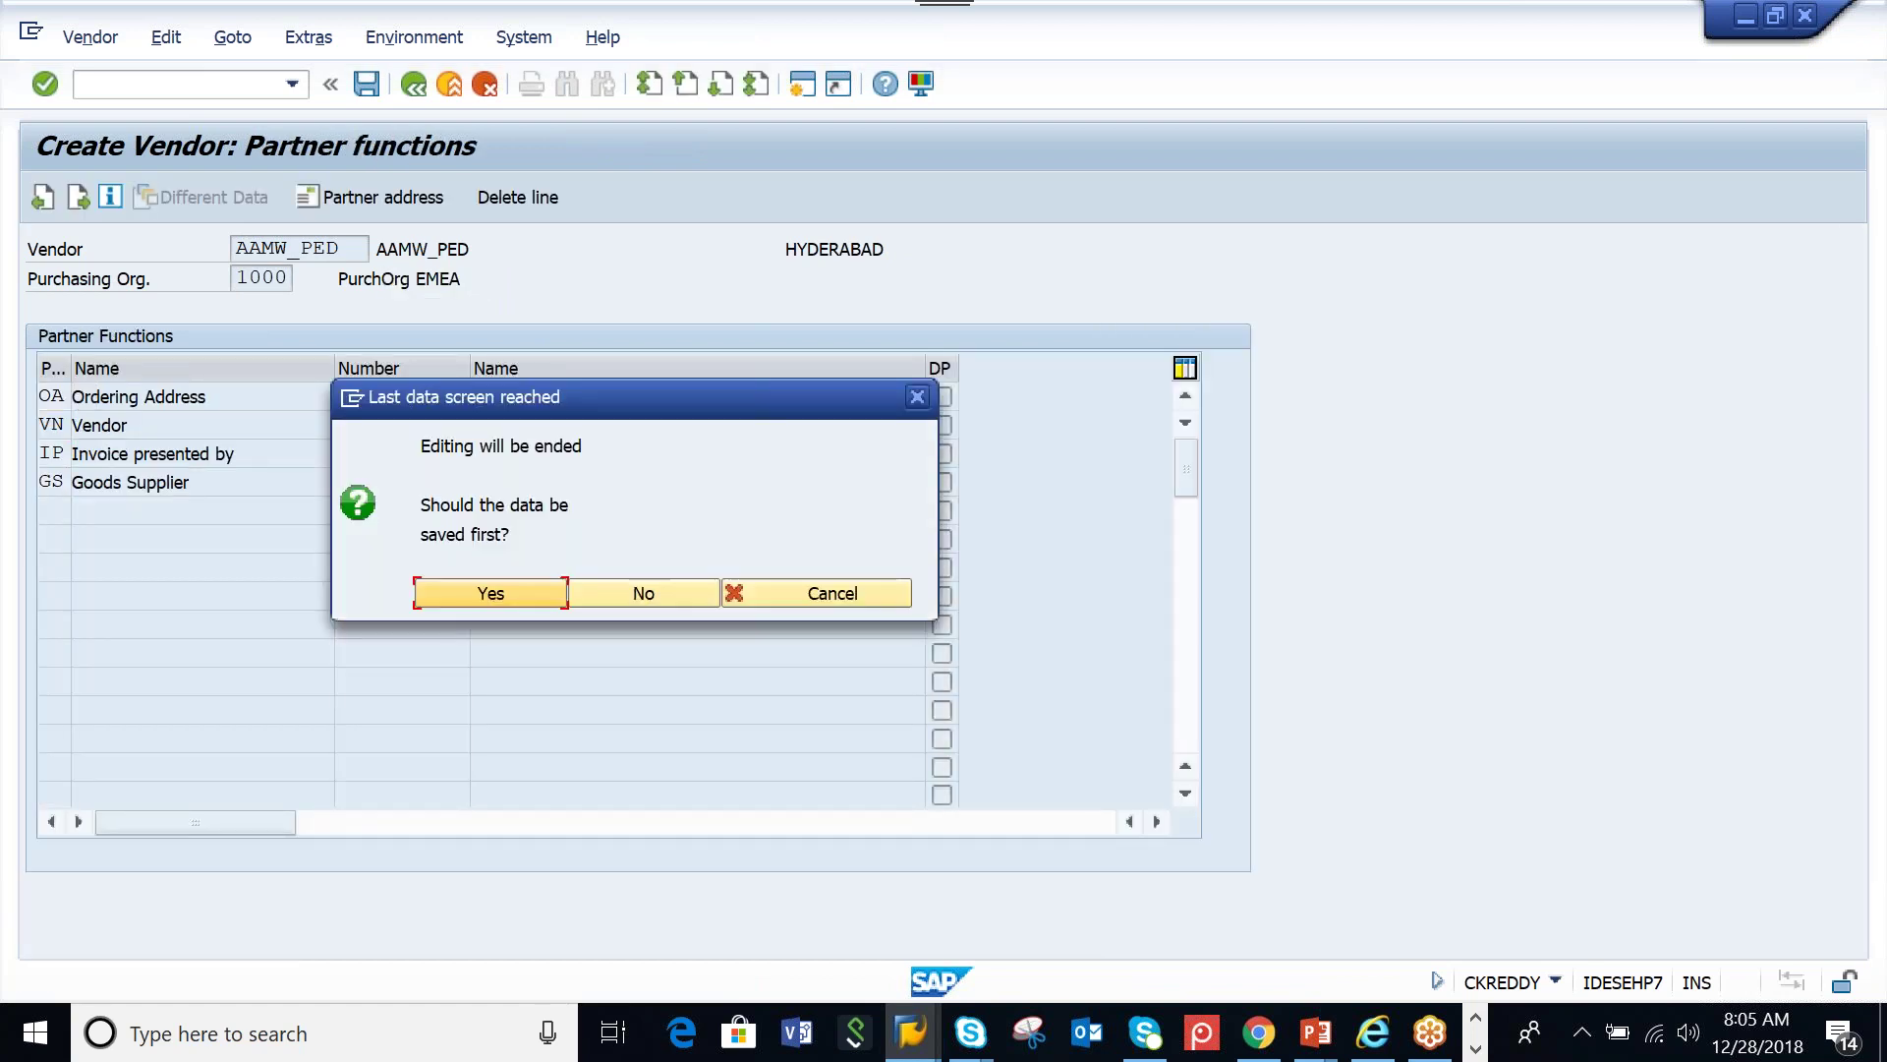
key("Return")
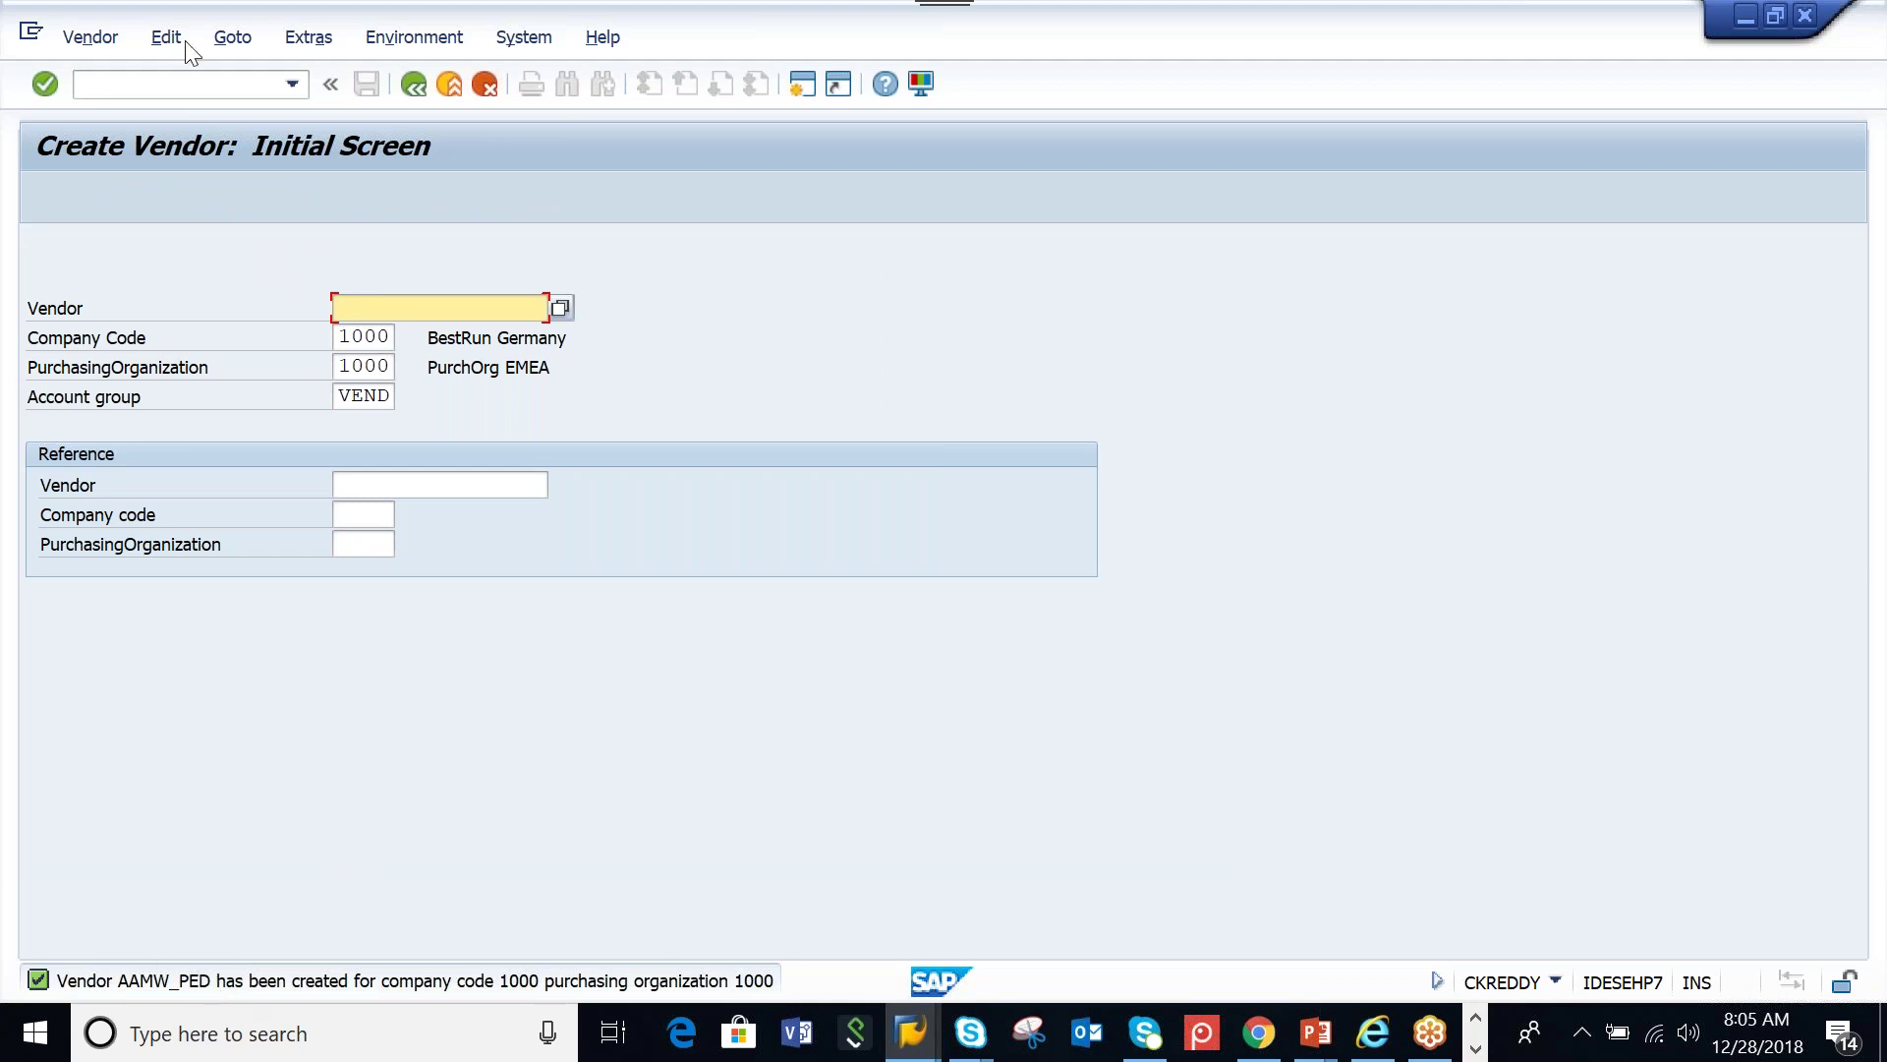
Open the vendor in MK02 with its purchasing data selected
left_click(418, 83)
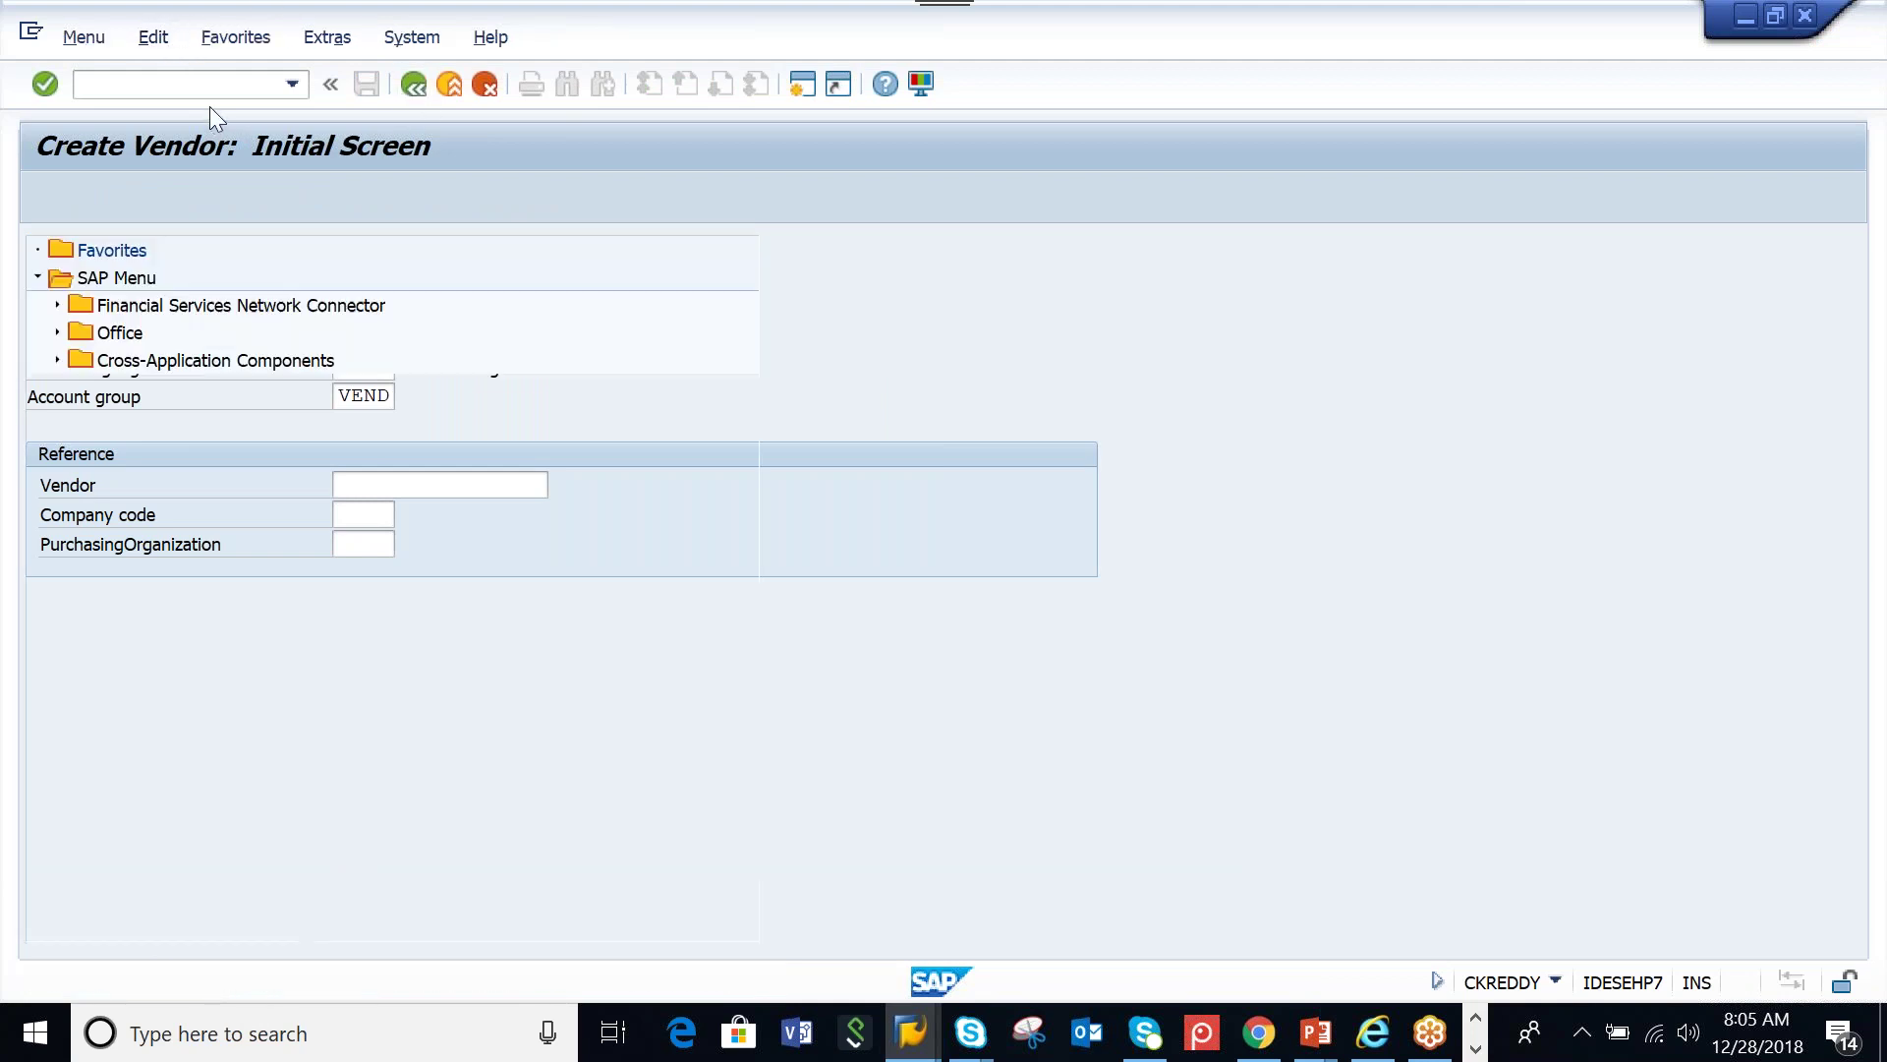
type("MK02")
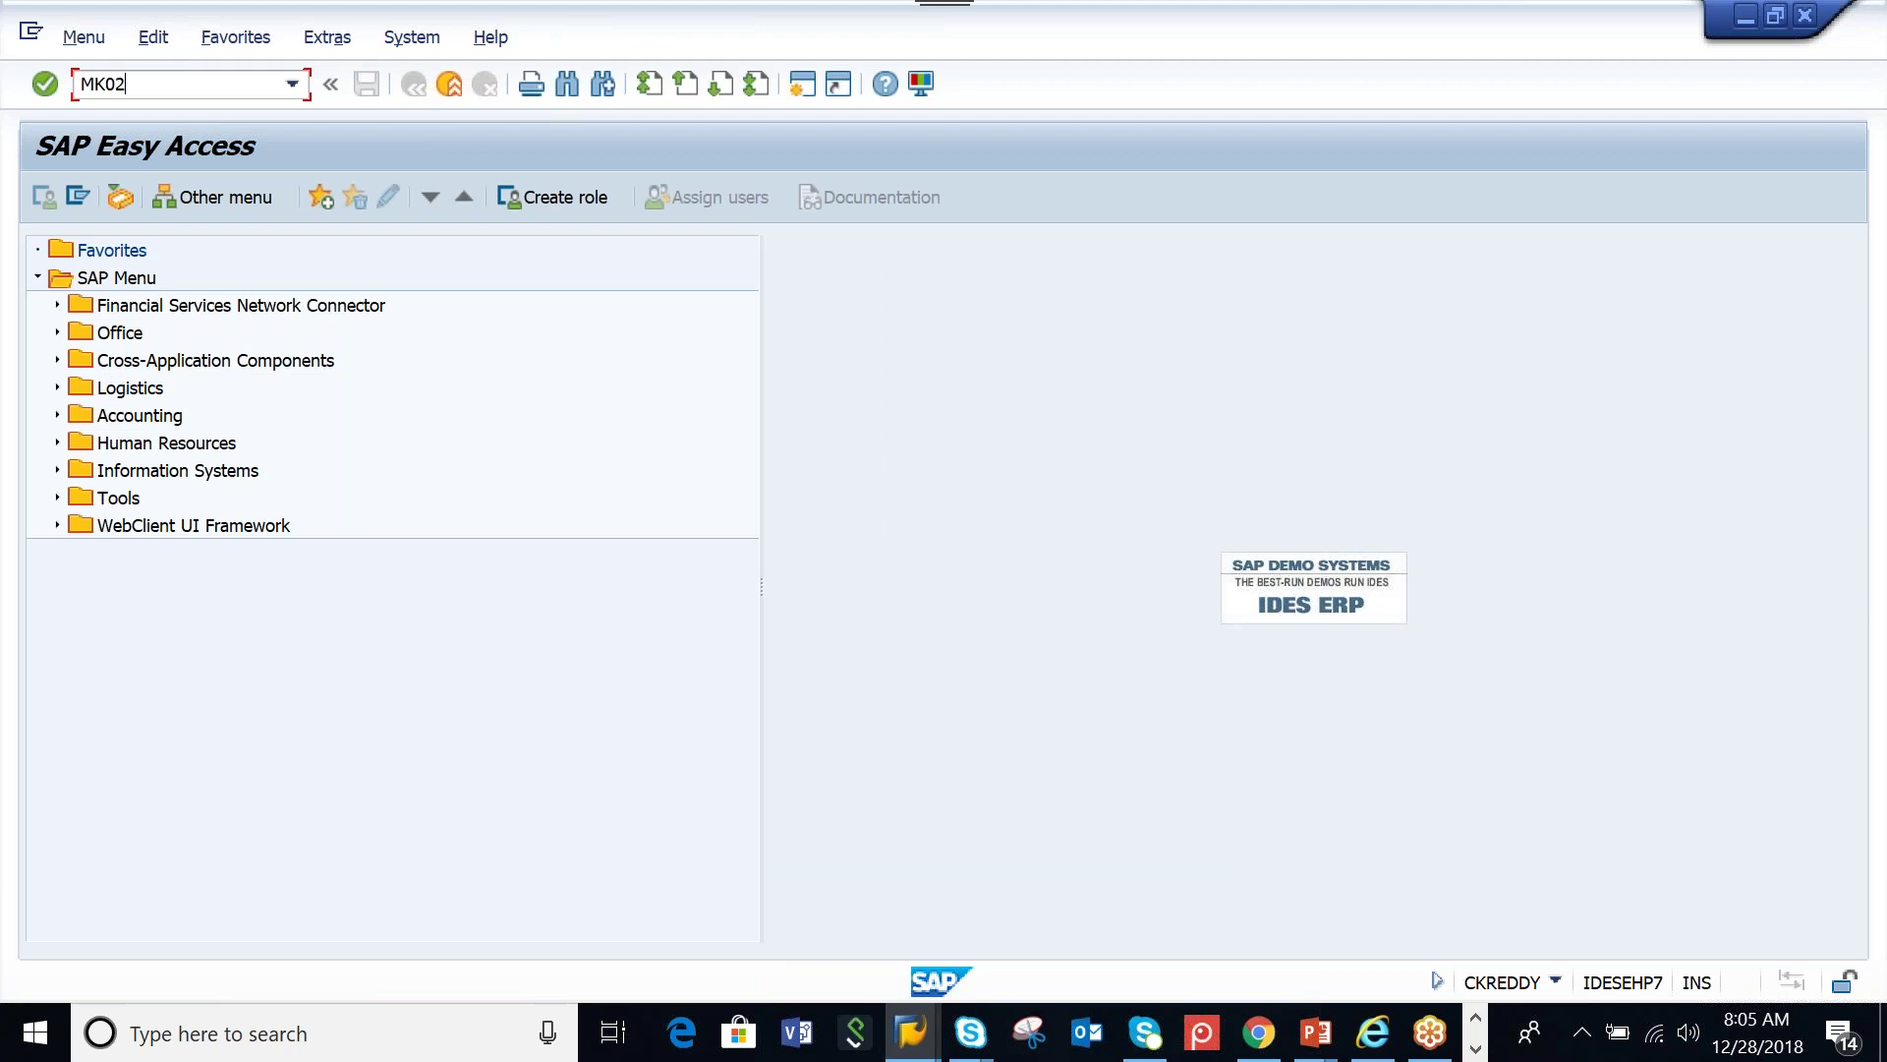
key("Return")
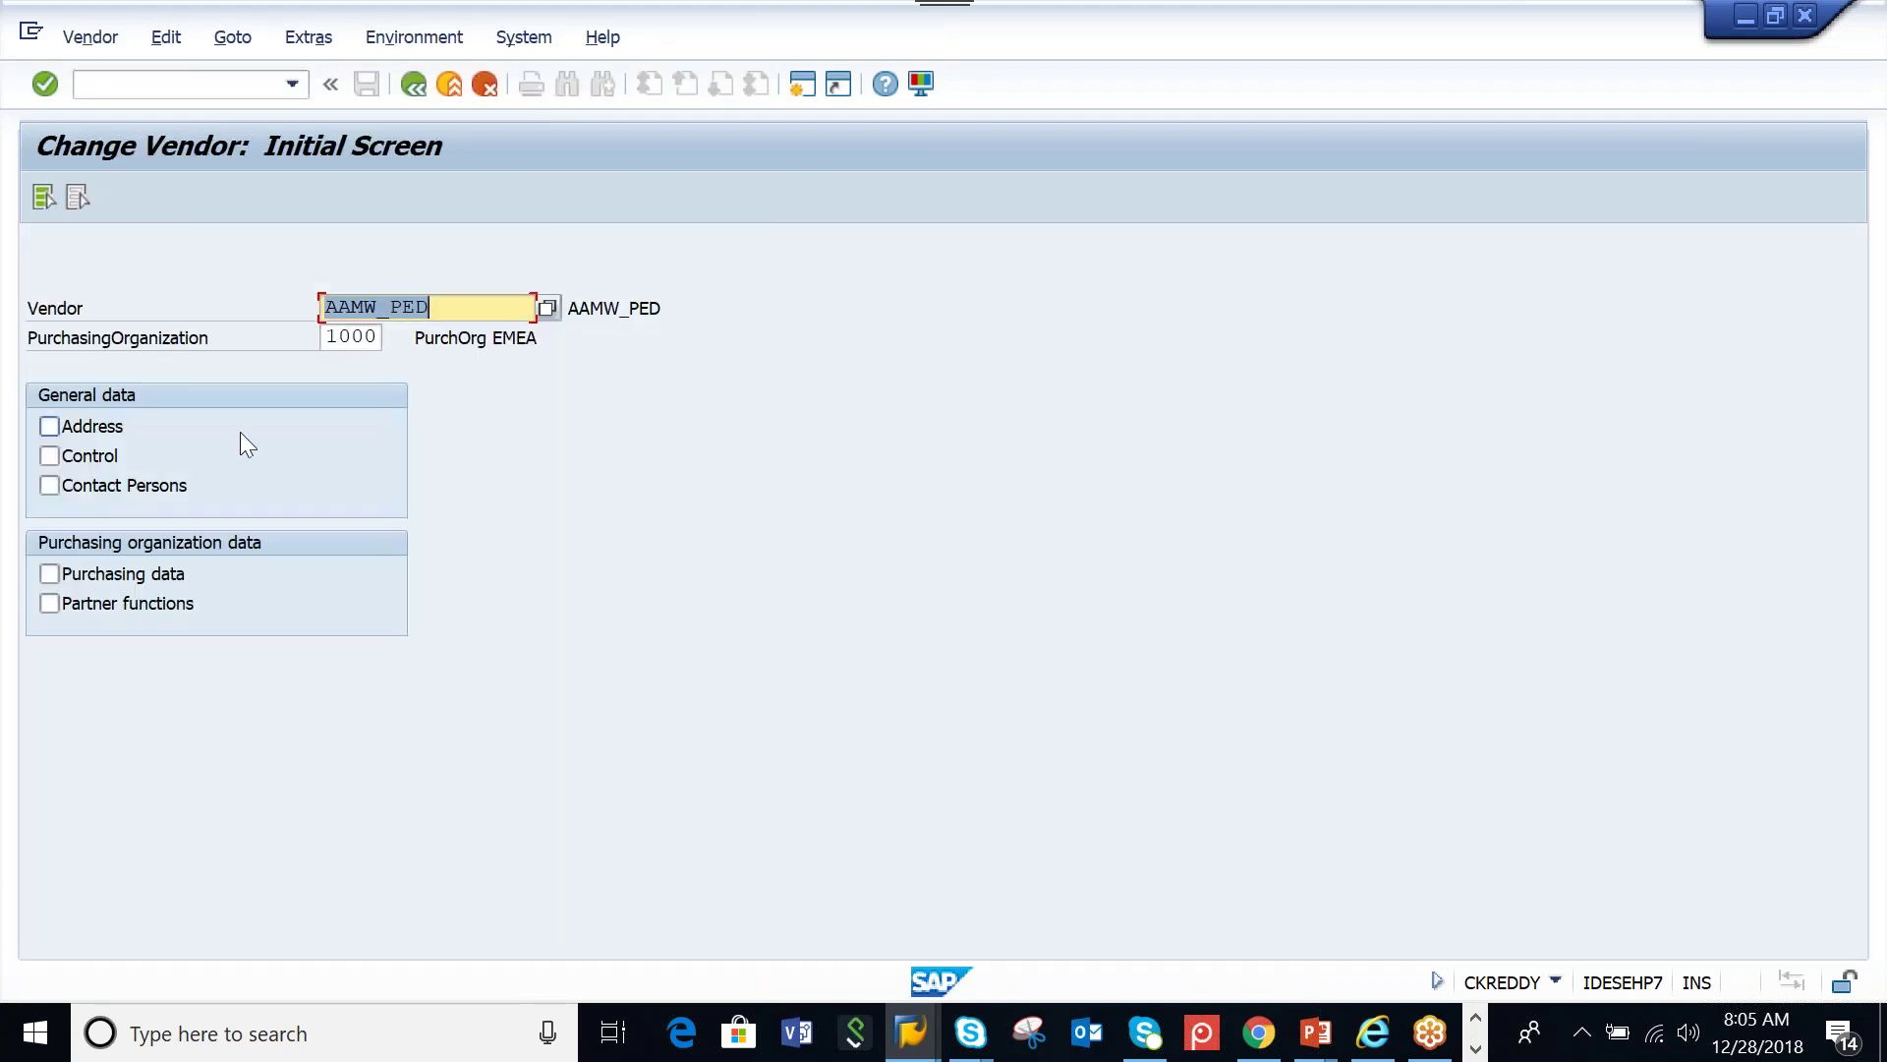
left_click(49, 576)
key("Return")
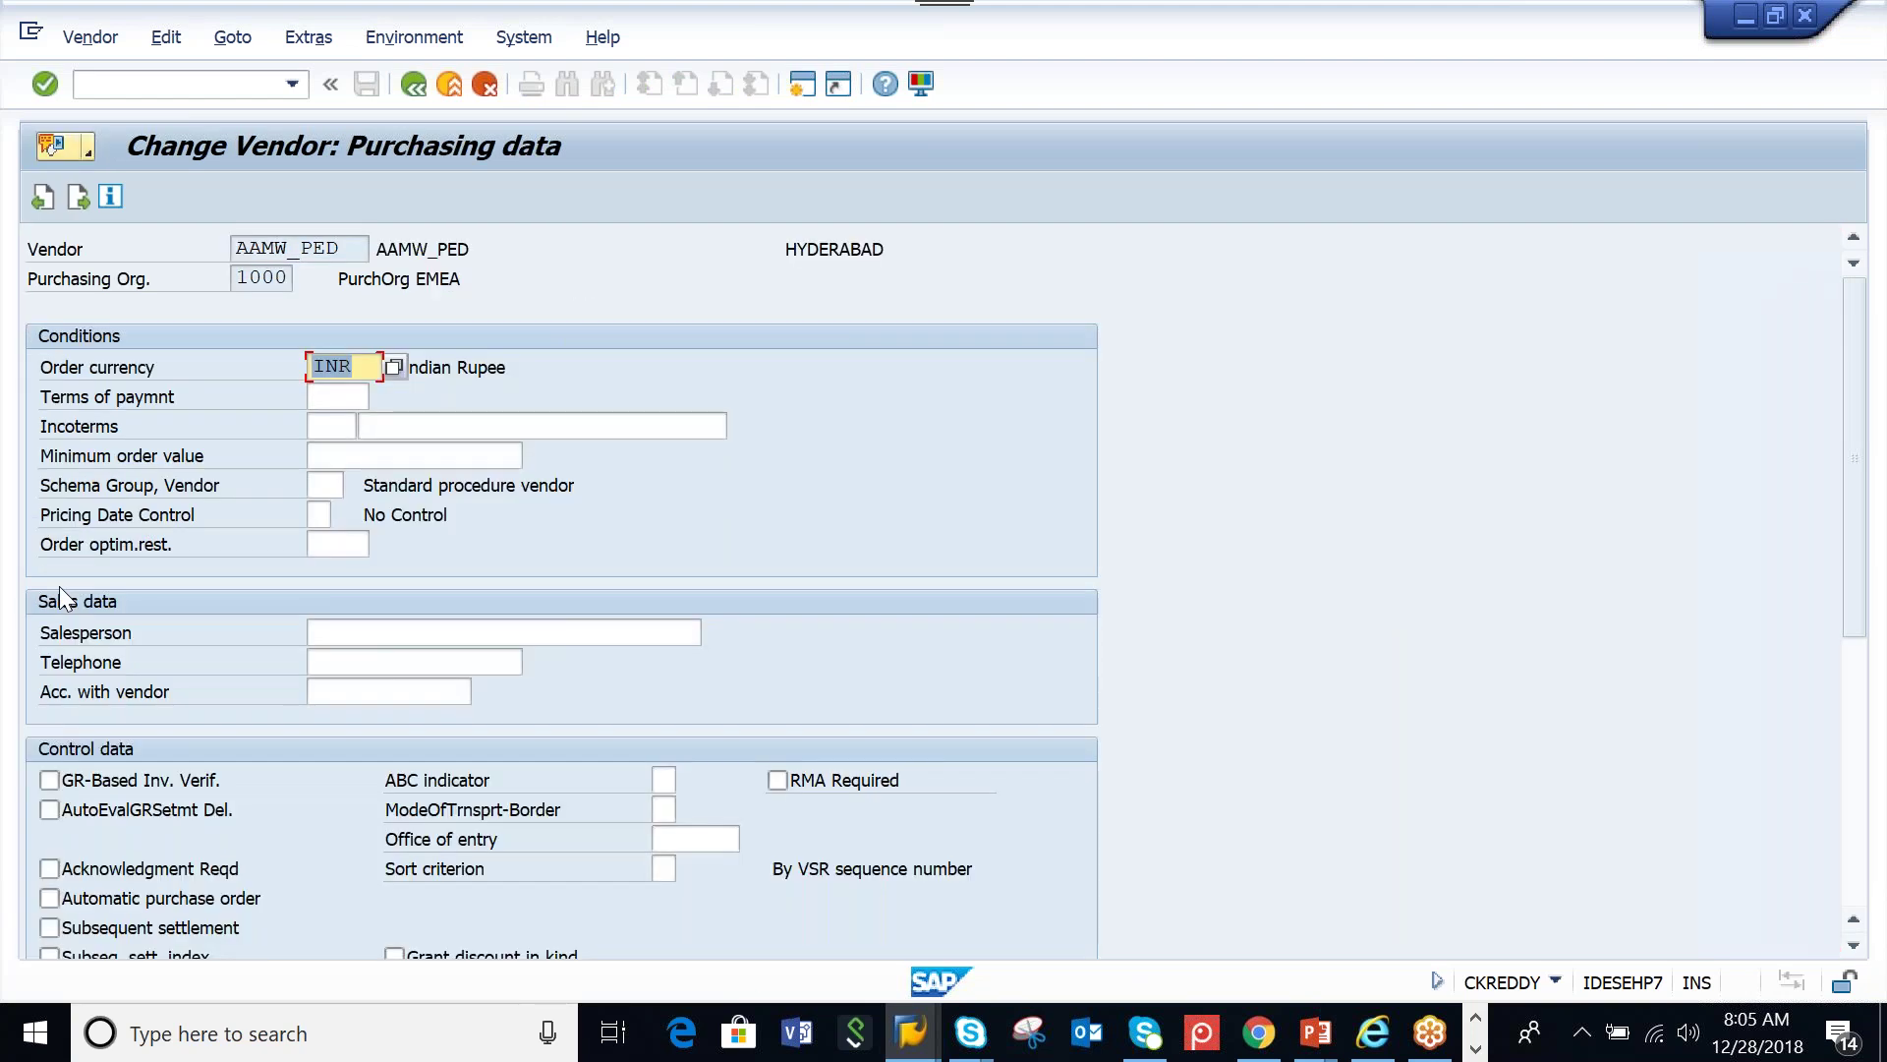
Add purchasing data for plant AAML, save the vendor and go back
left_click(328, 46)
left_click(352, 257)
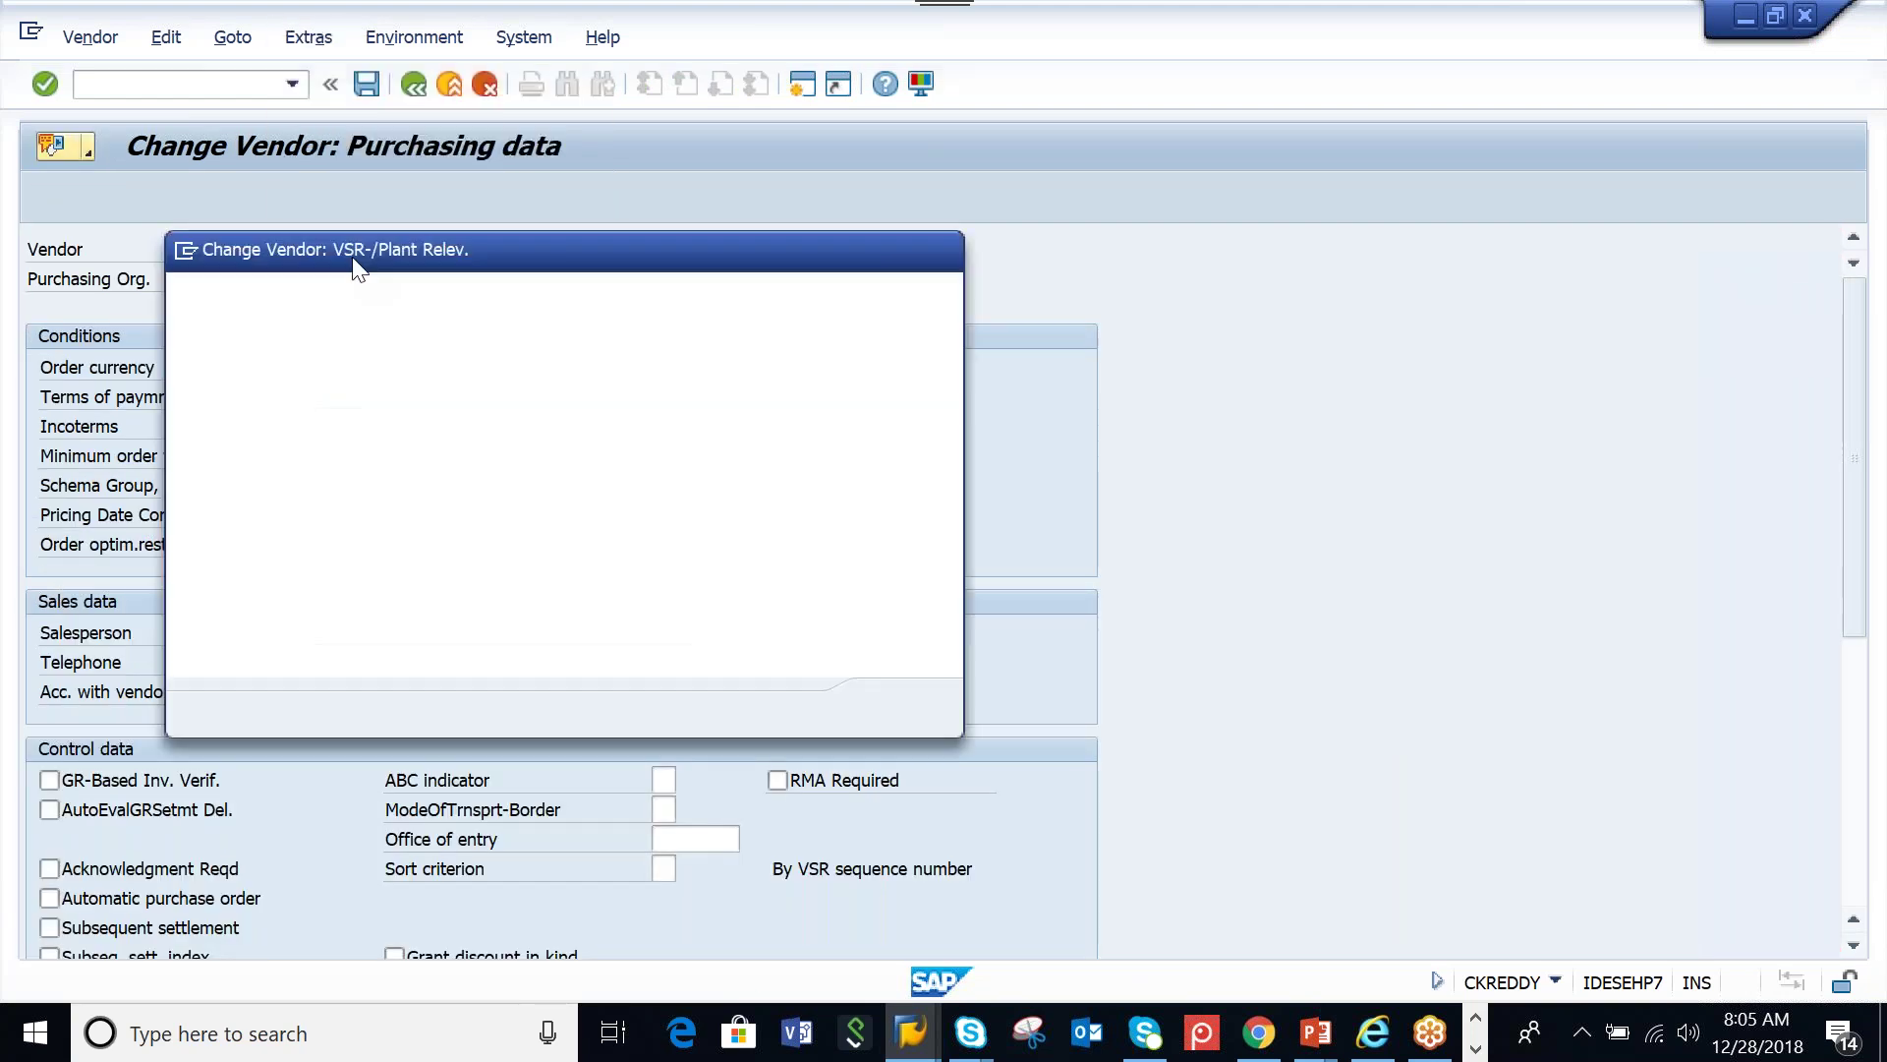
type("AAML")
key("Return")
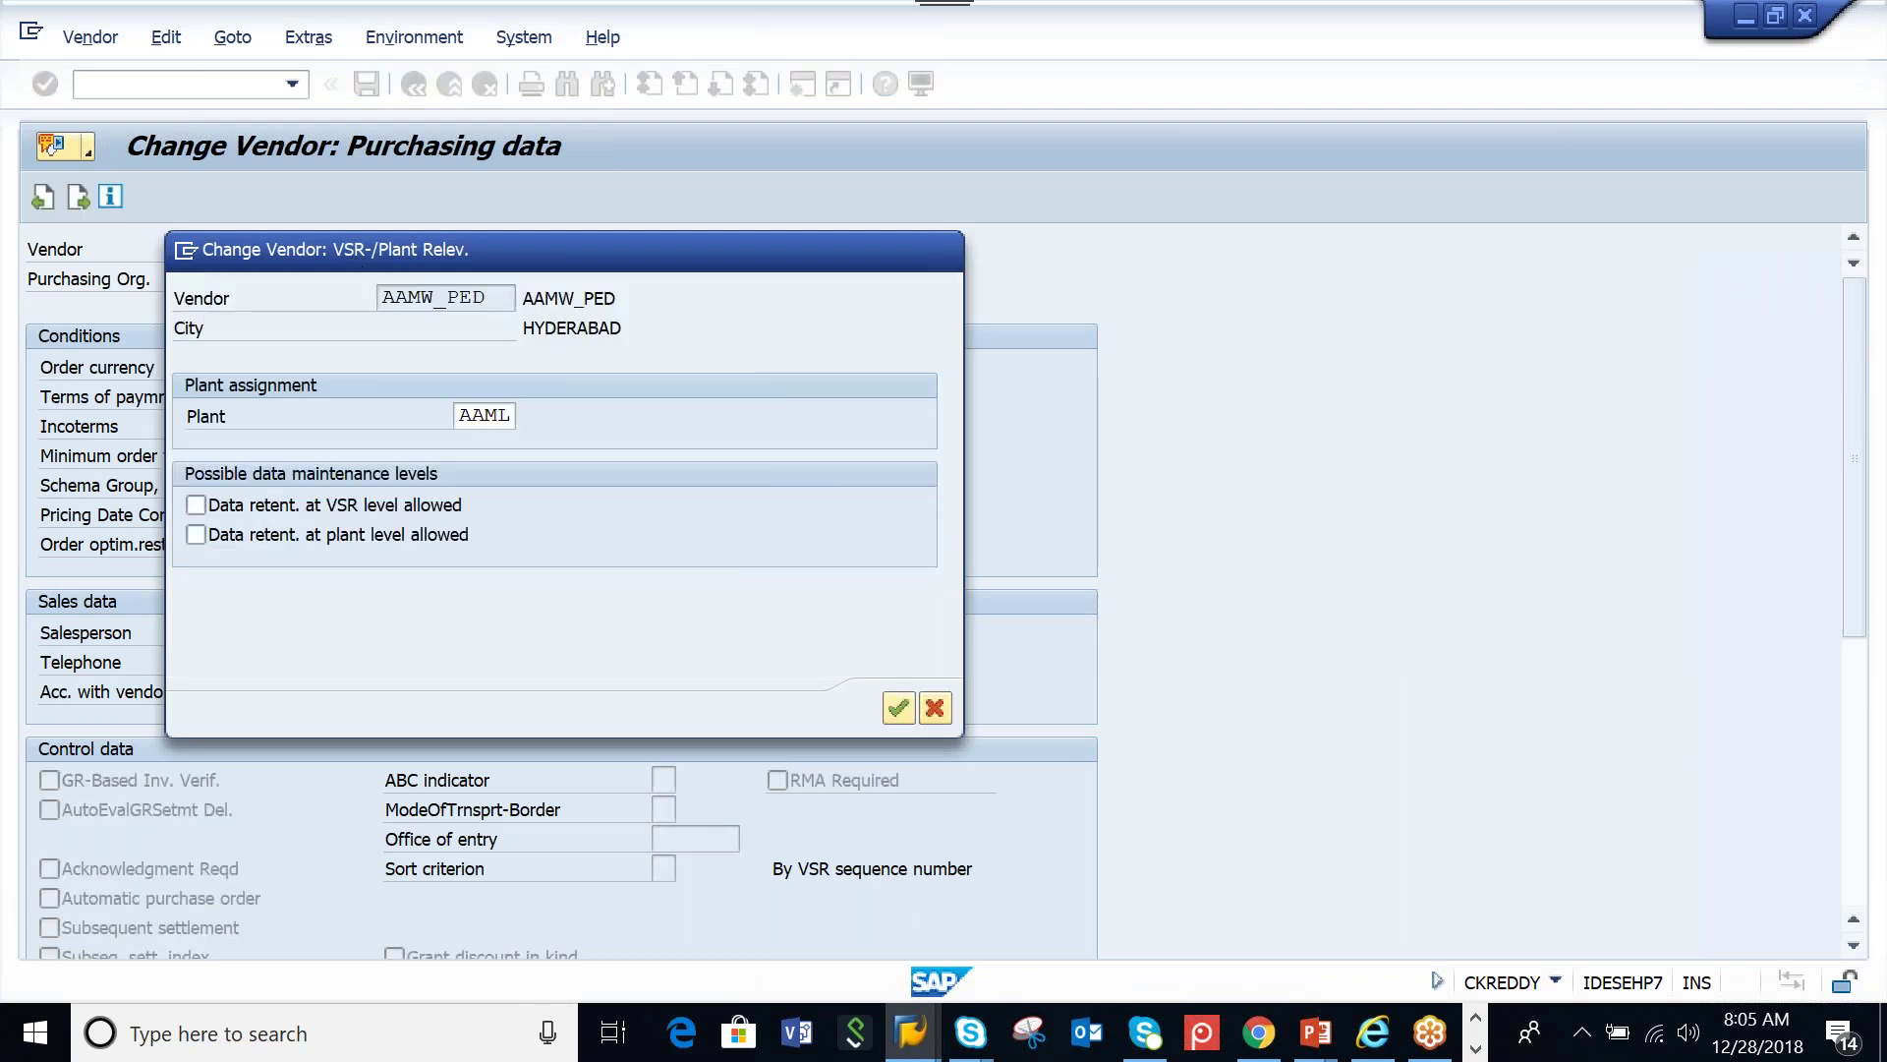
left_click(309, 39)
left_click(354, 257)
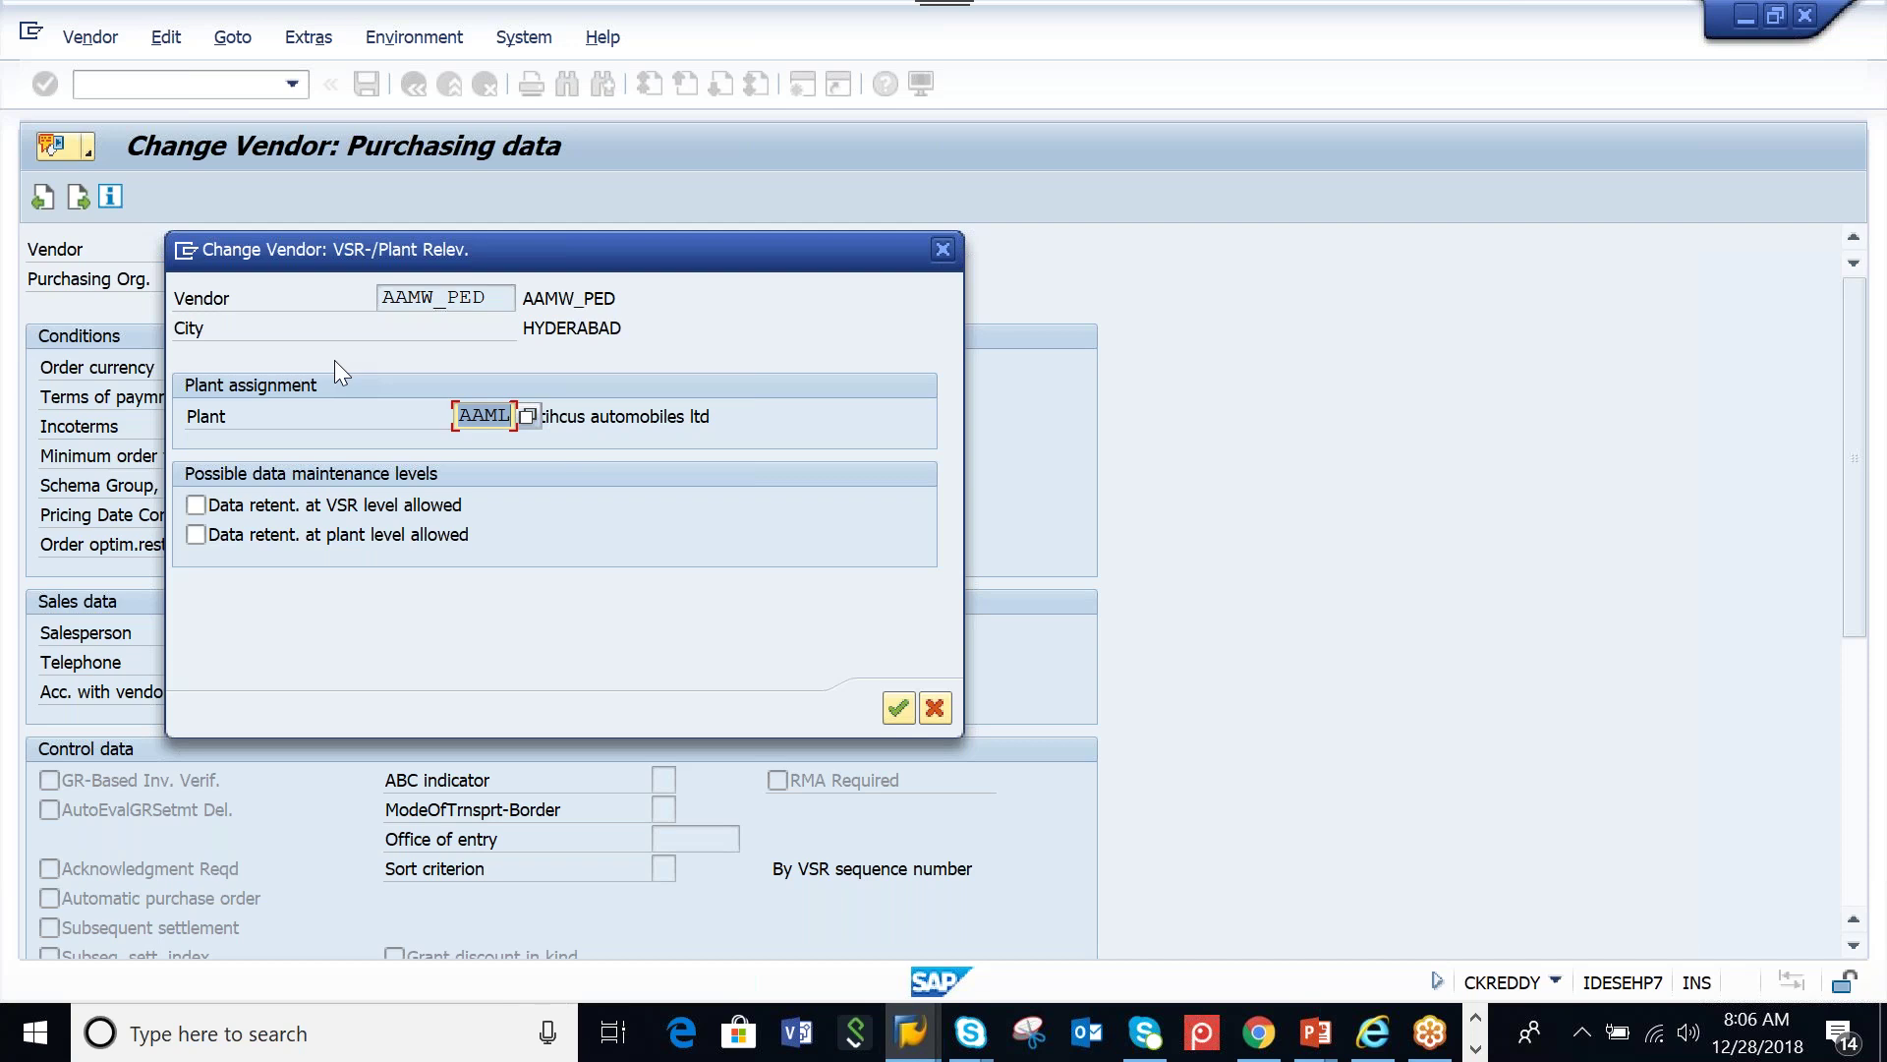
left_click(894, 717)
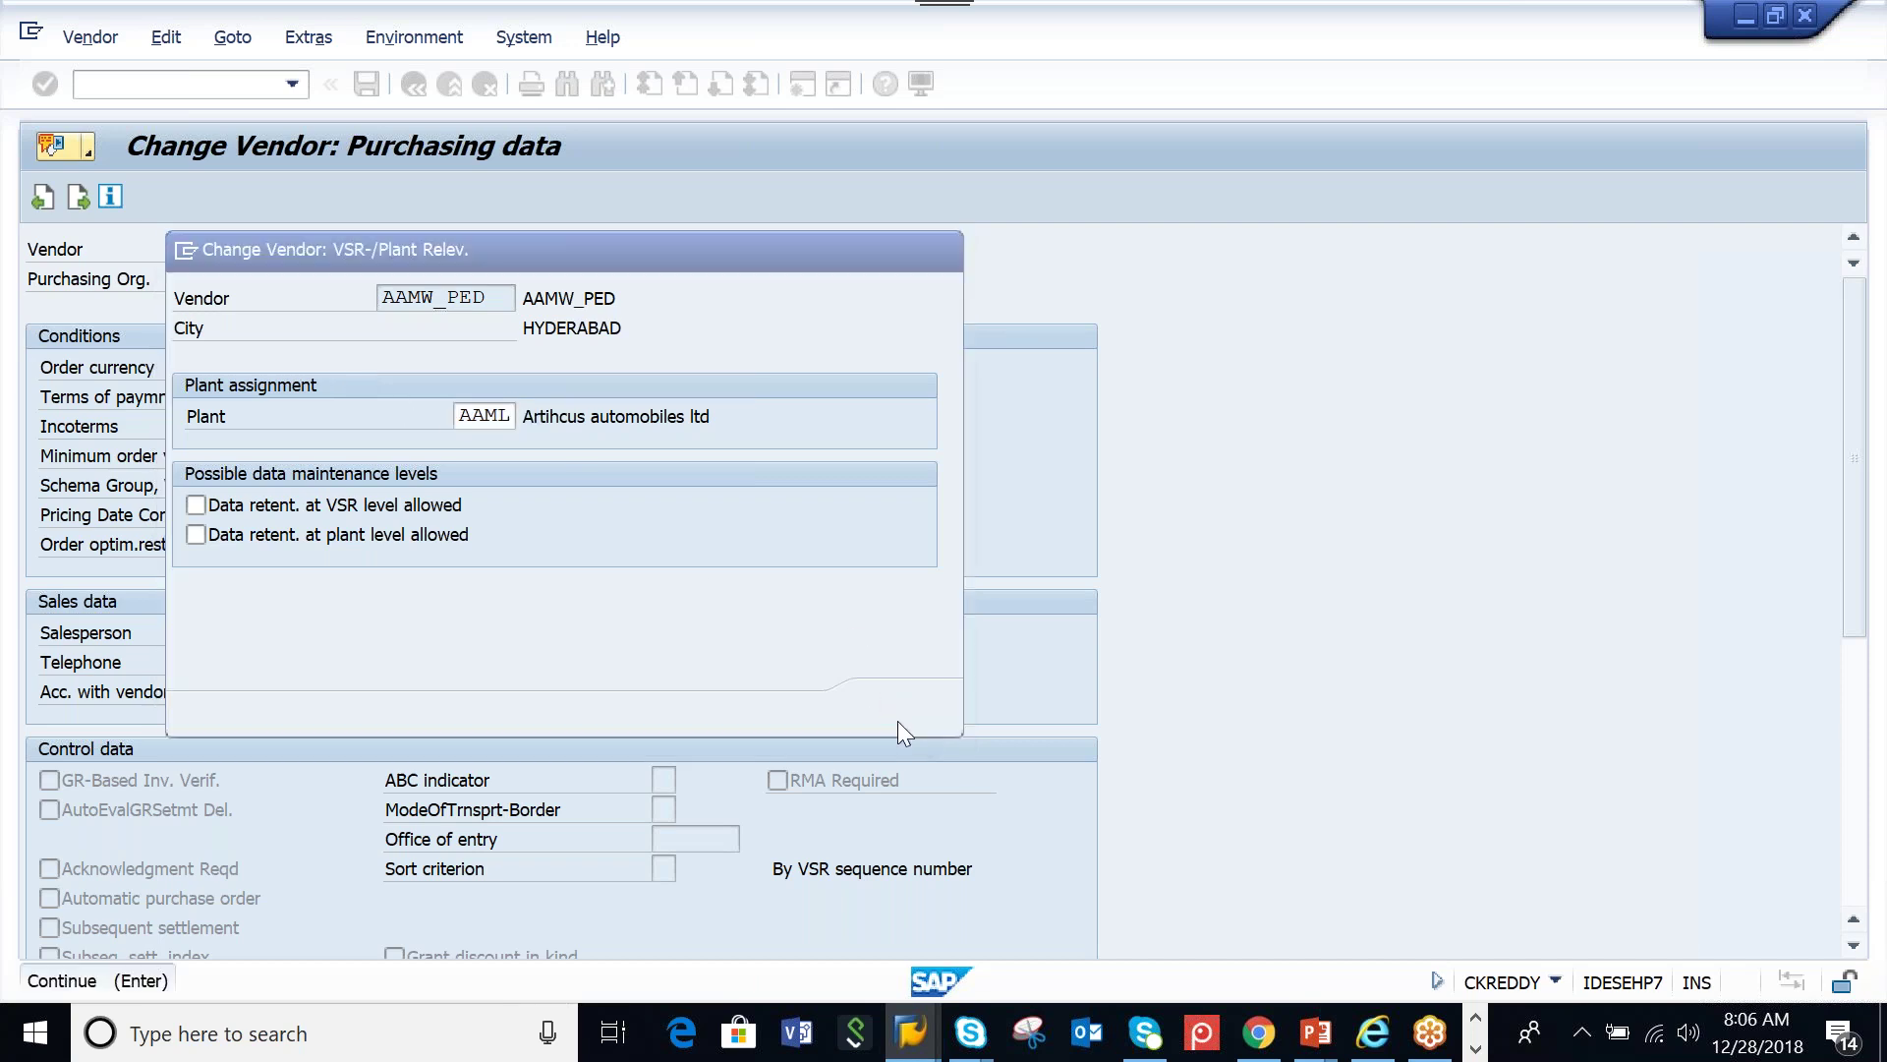
left_click(358, 91)
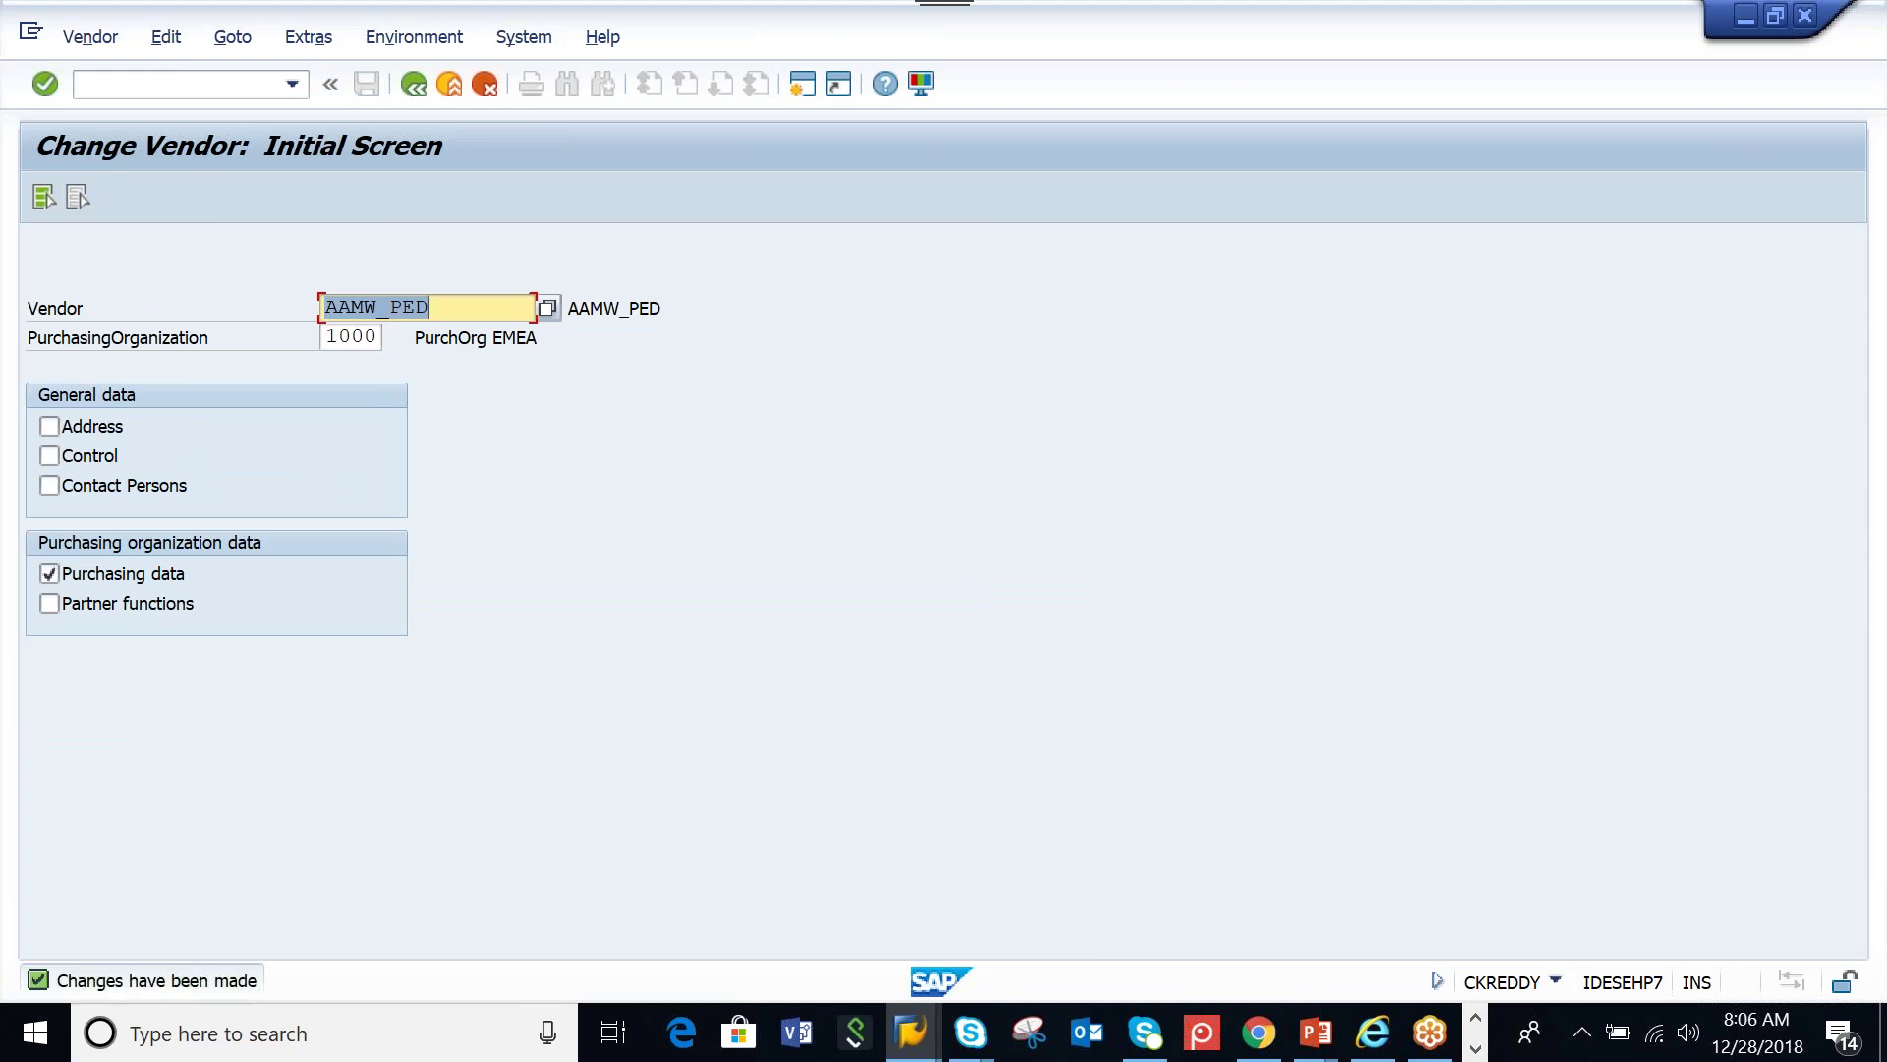
left_click(414, 86)
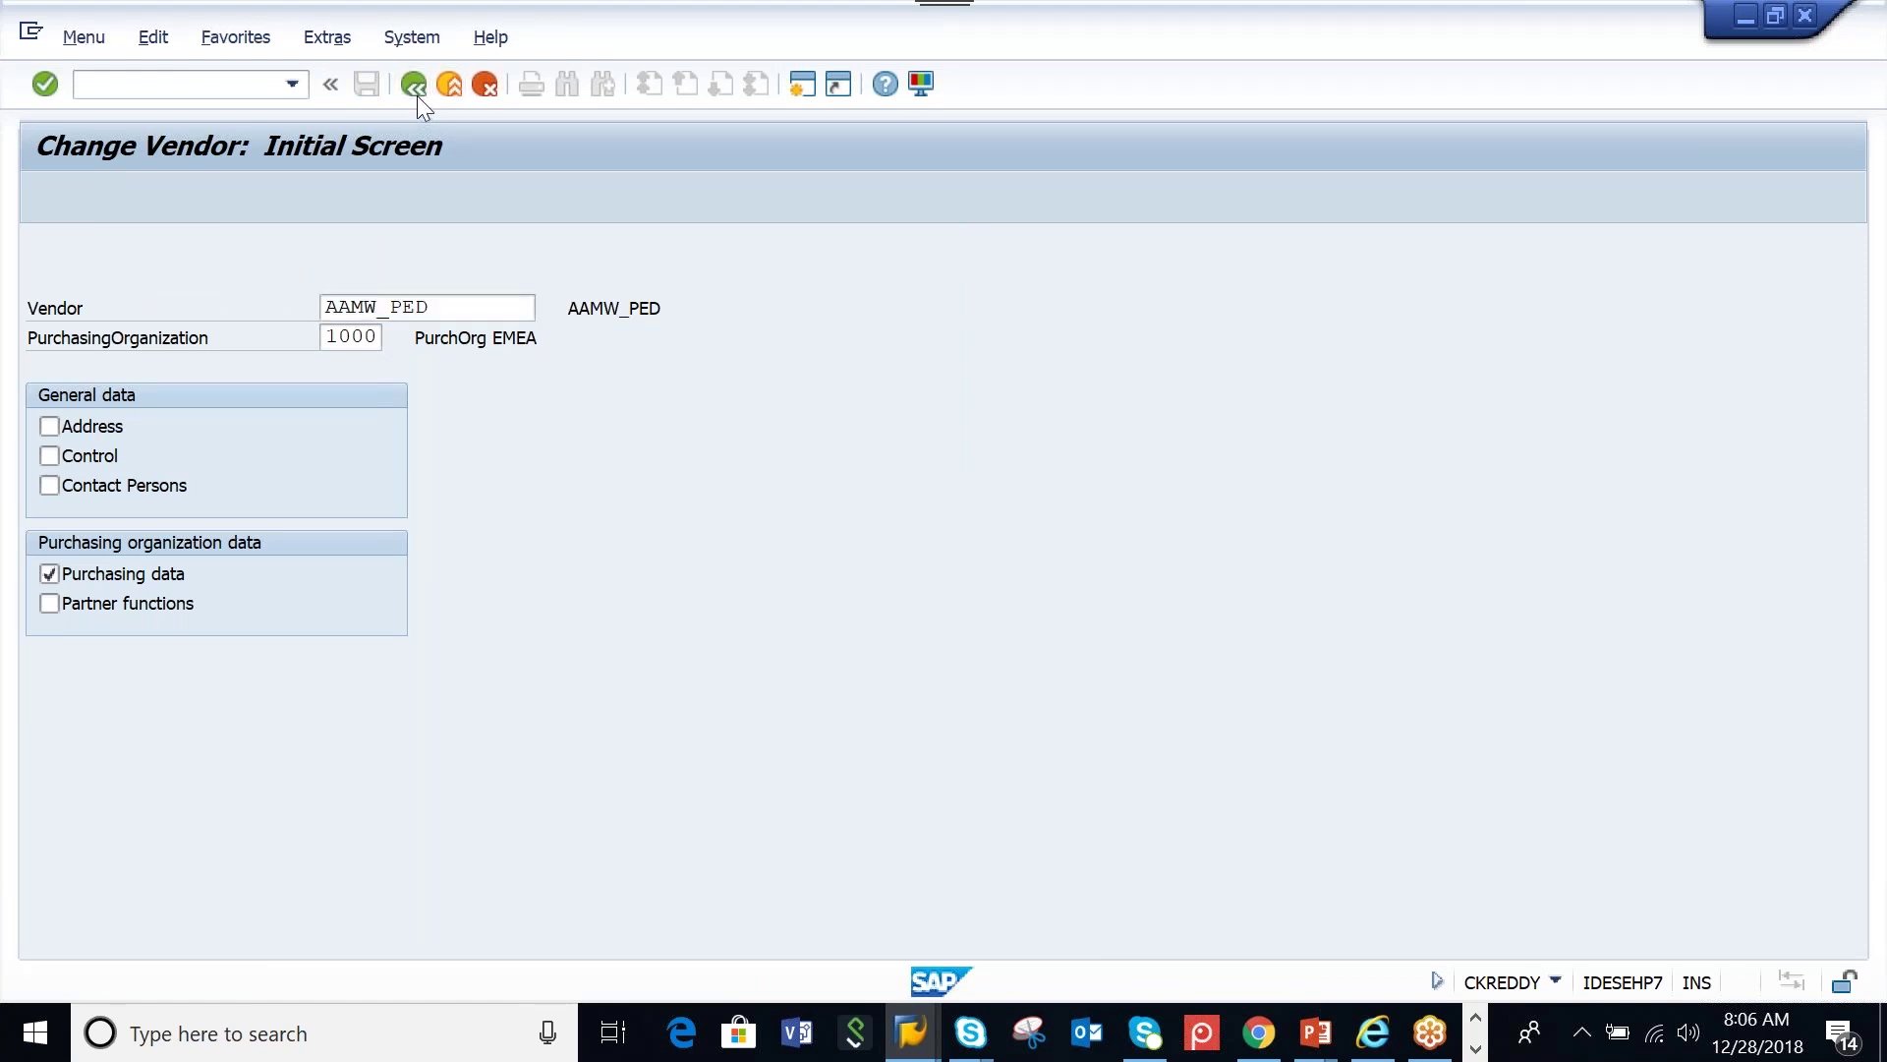
In CFM1, enter model MOD2712, logical system E74CLNT300 and APO application PED
type("CFm1")
key("Return")
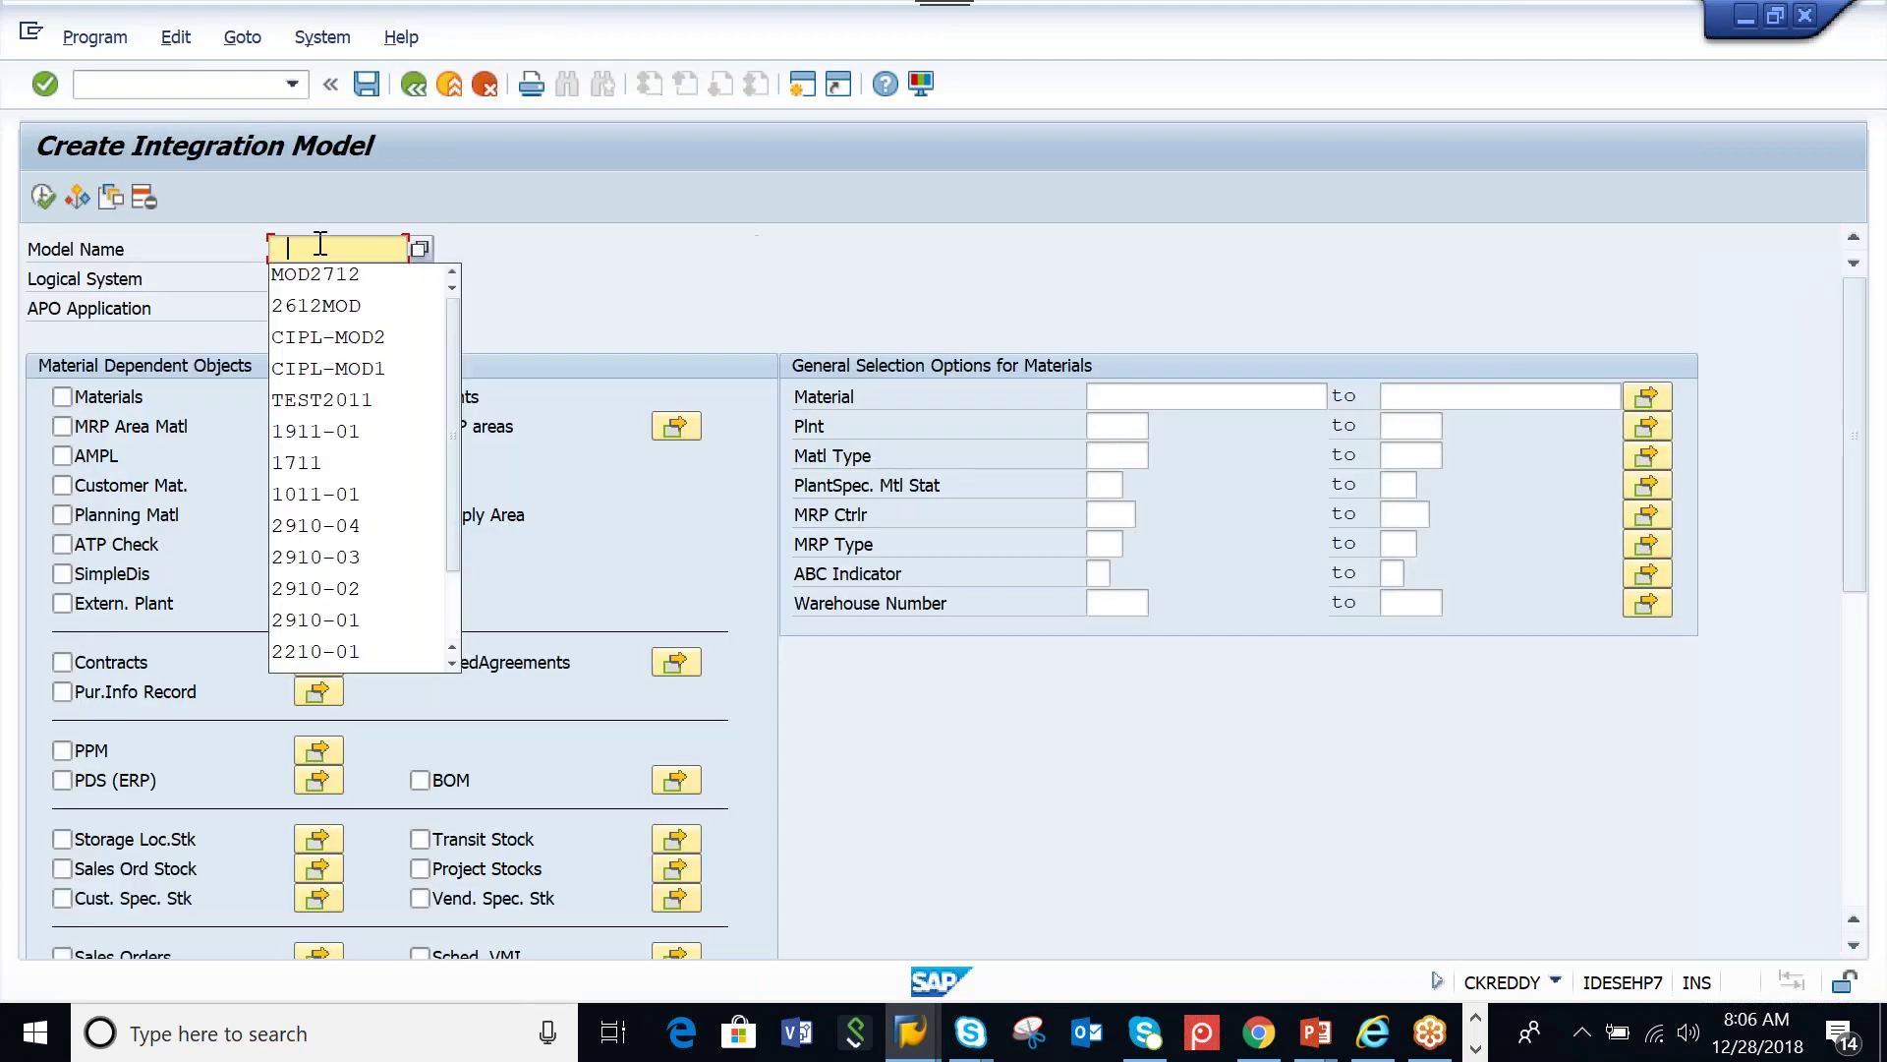
left_click(317, 267)
left_click(321, 307)
type("MAT-02")
key("BackSpace")
key("BackSpace")
key("BackSpace")
key("BackSpace")
key("BackSpace")
key("BackSpace")
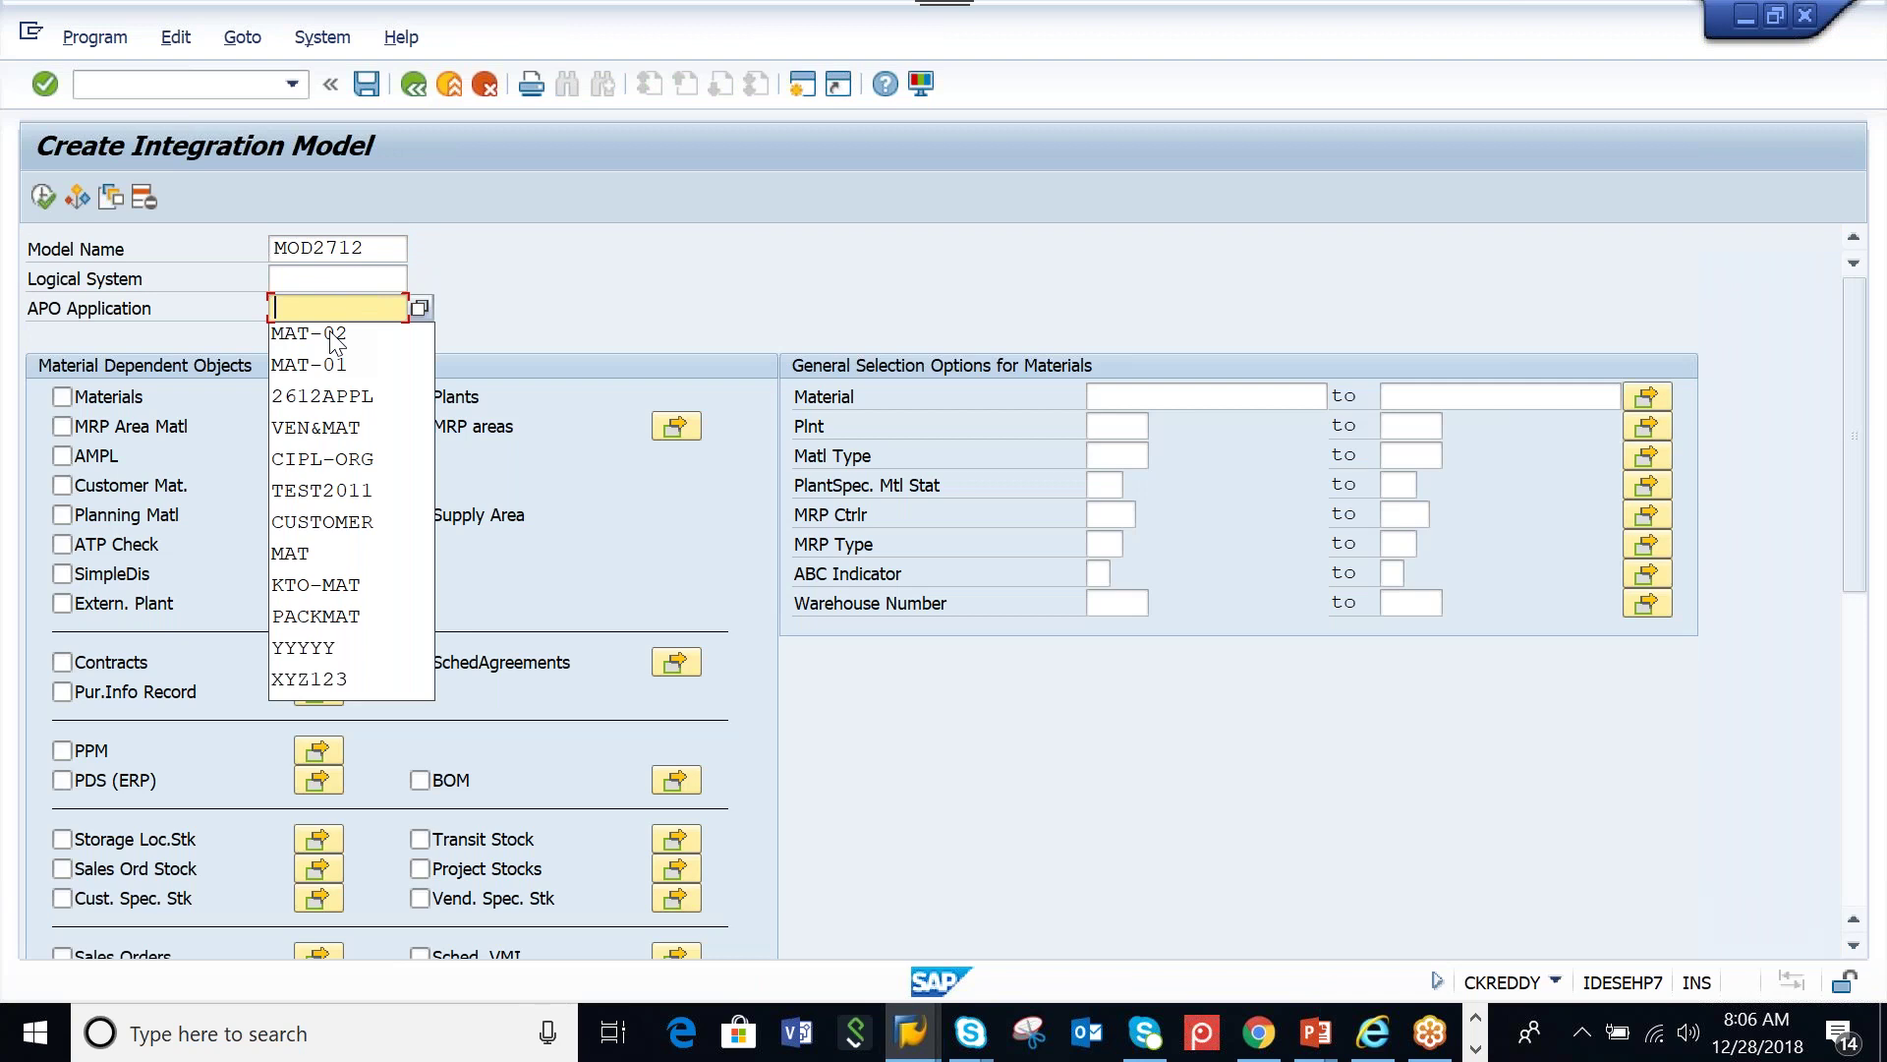
type("PED")
left_click(334, 279)
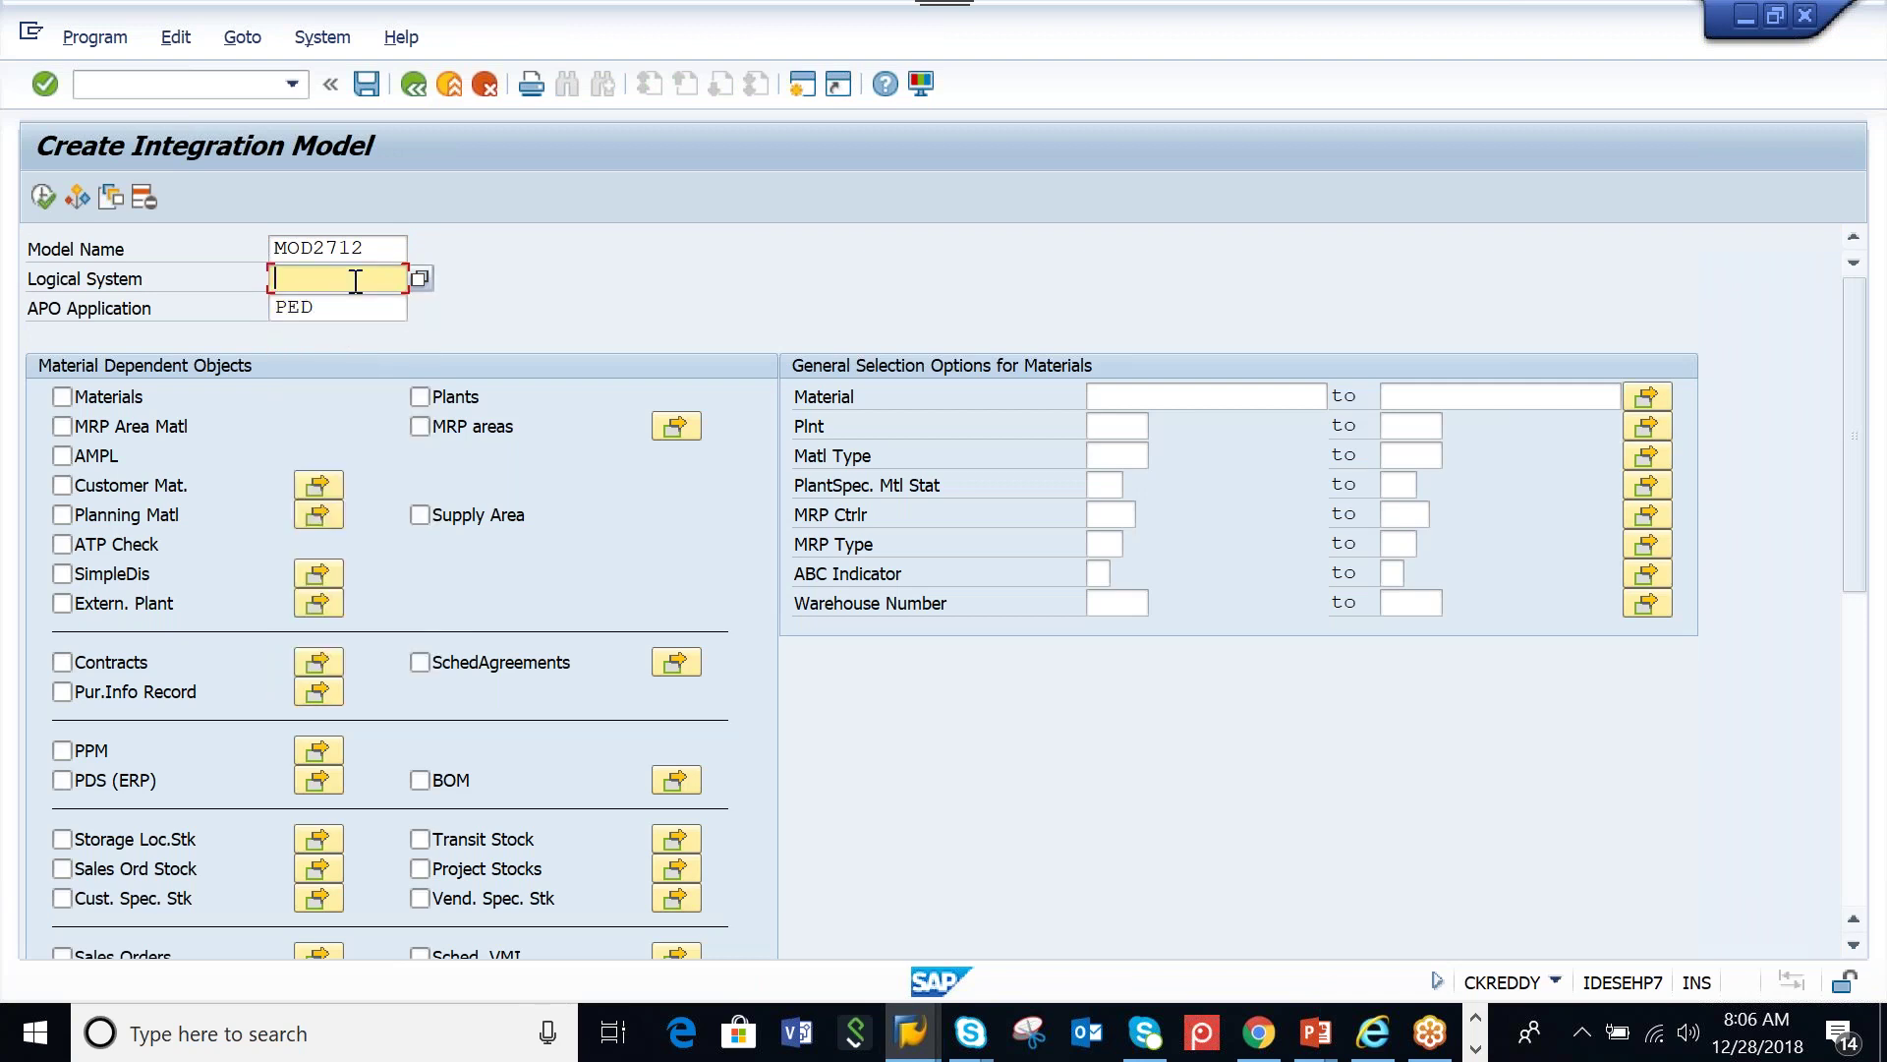
left_click(345, 301)
key("shift+Tab")
Include Vendors with vendor AAMW_PED and choose Only Create Business Partners
scroll(234, 517, "down", 10)
scroll(222, 515, "down", 4)
left_click(420, 927)
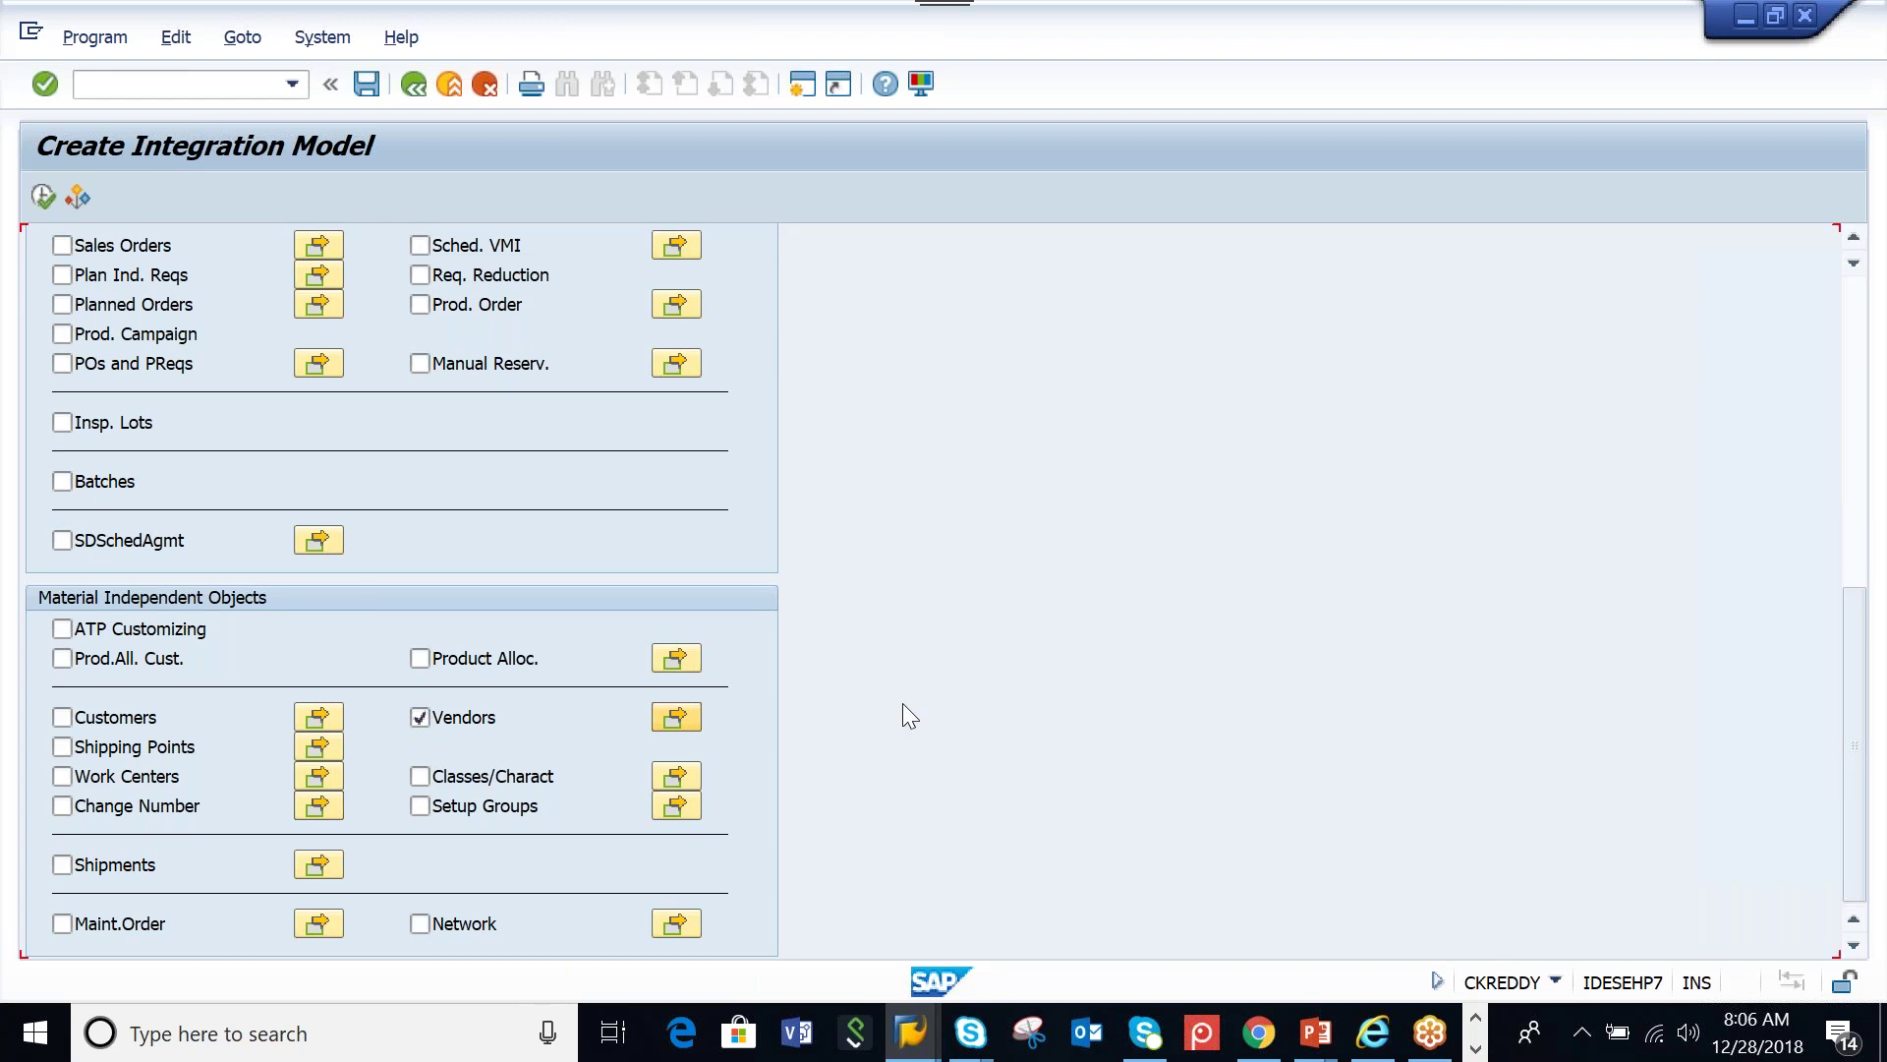
left_click(1138, 783)
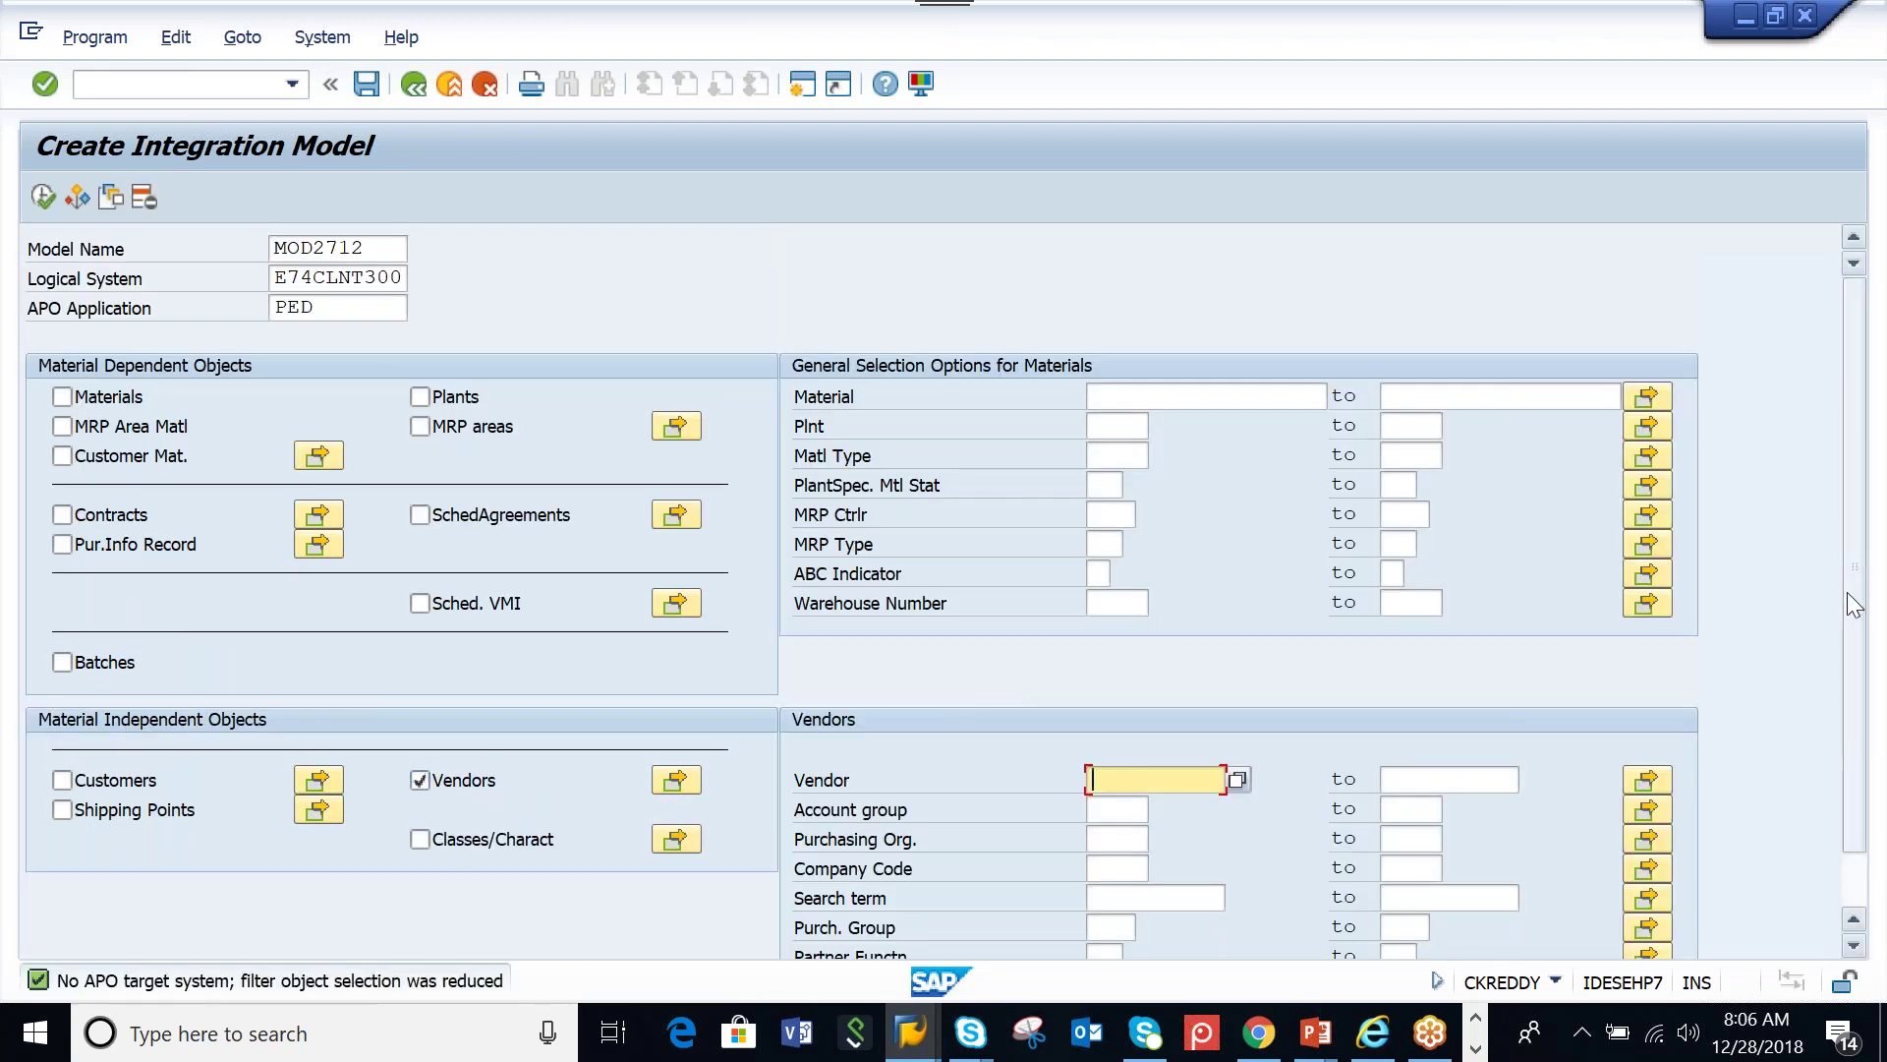
left_click_drag(1882, 757, 1882, 786)
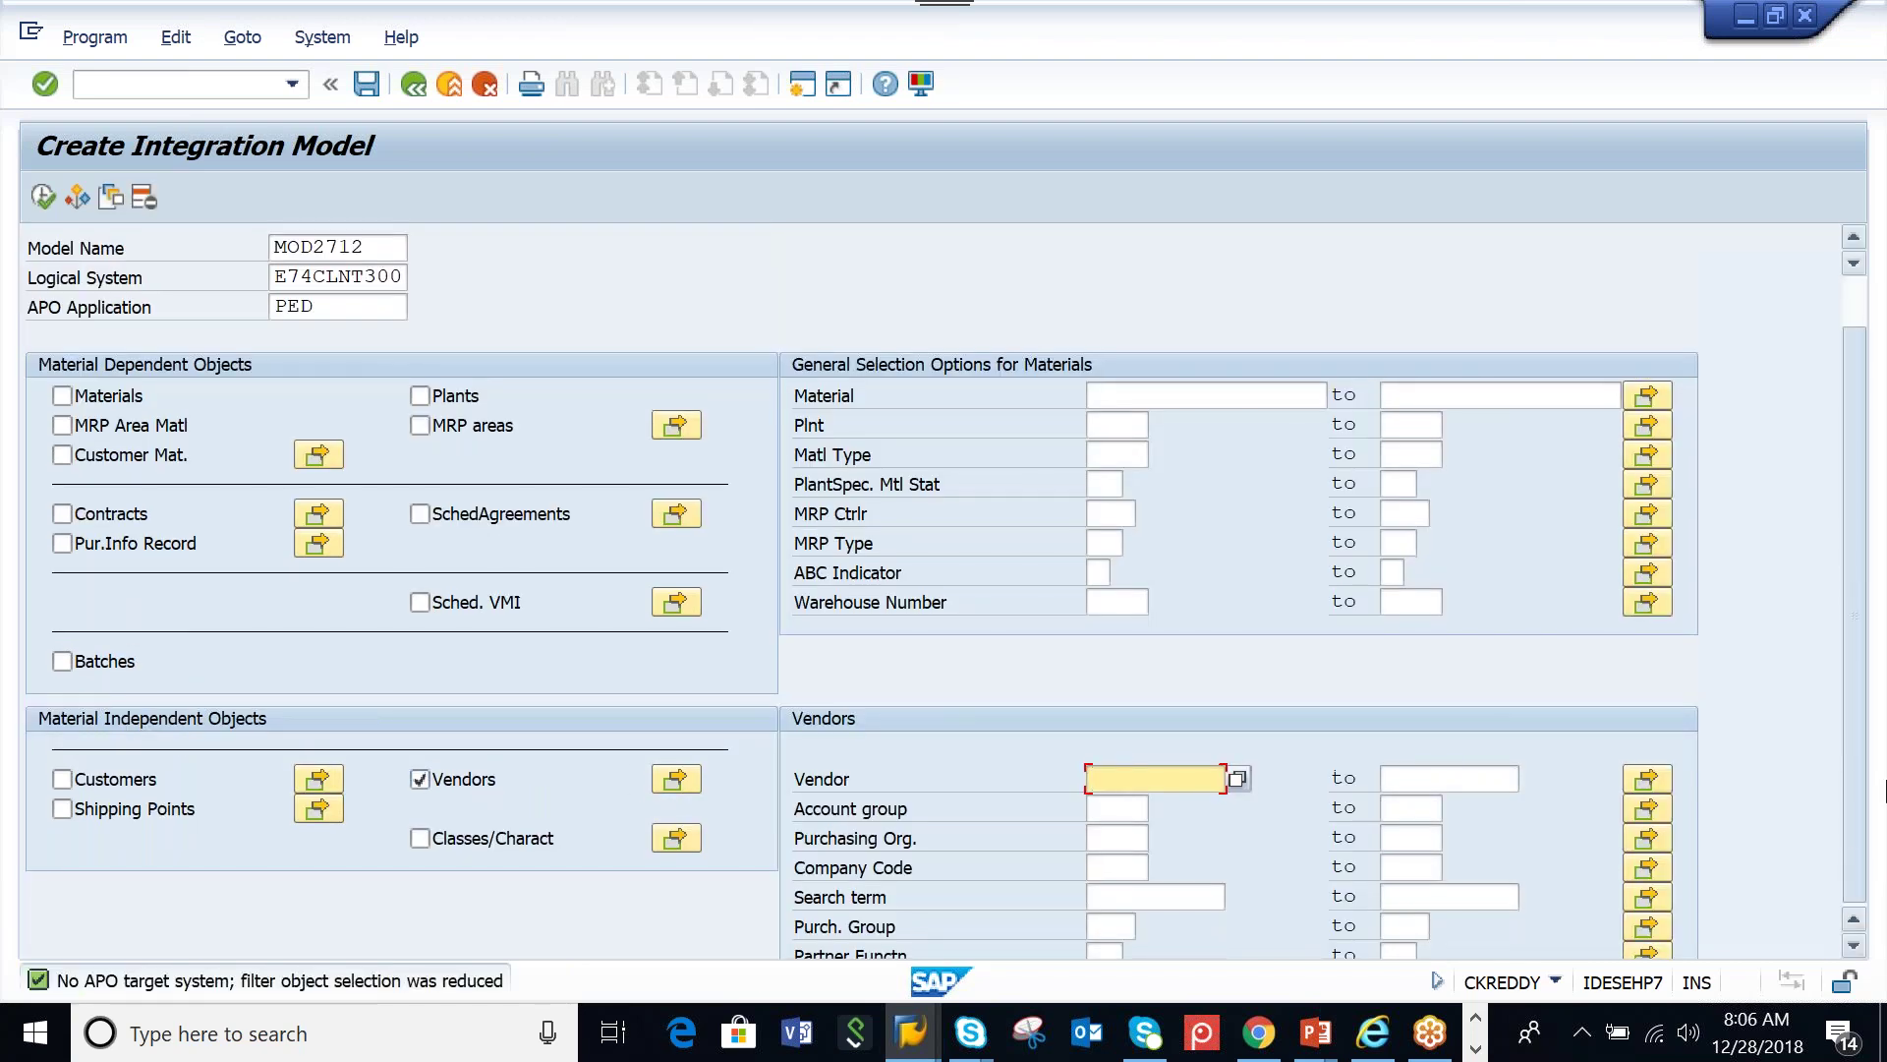
type("AAMW")
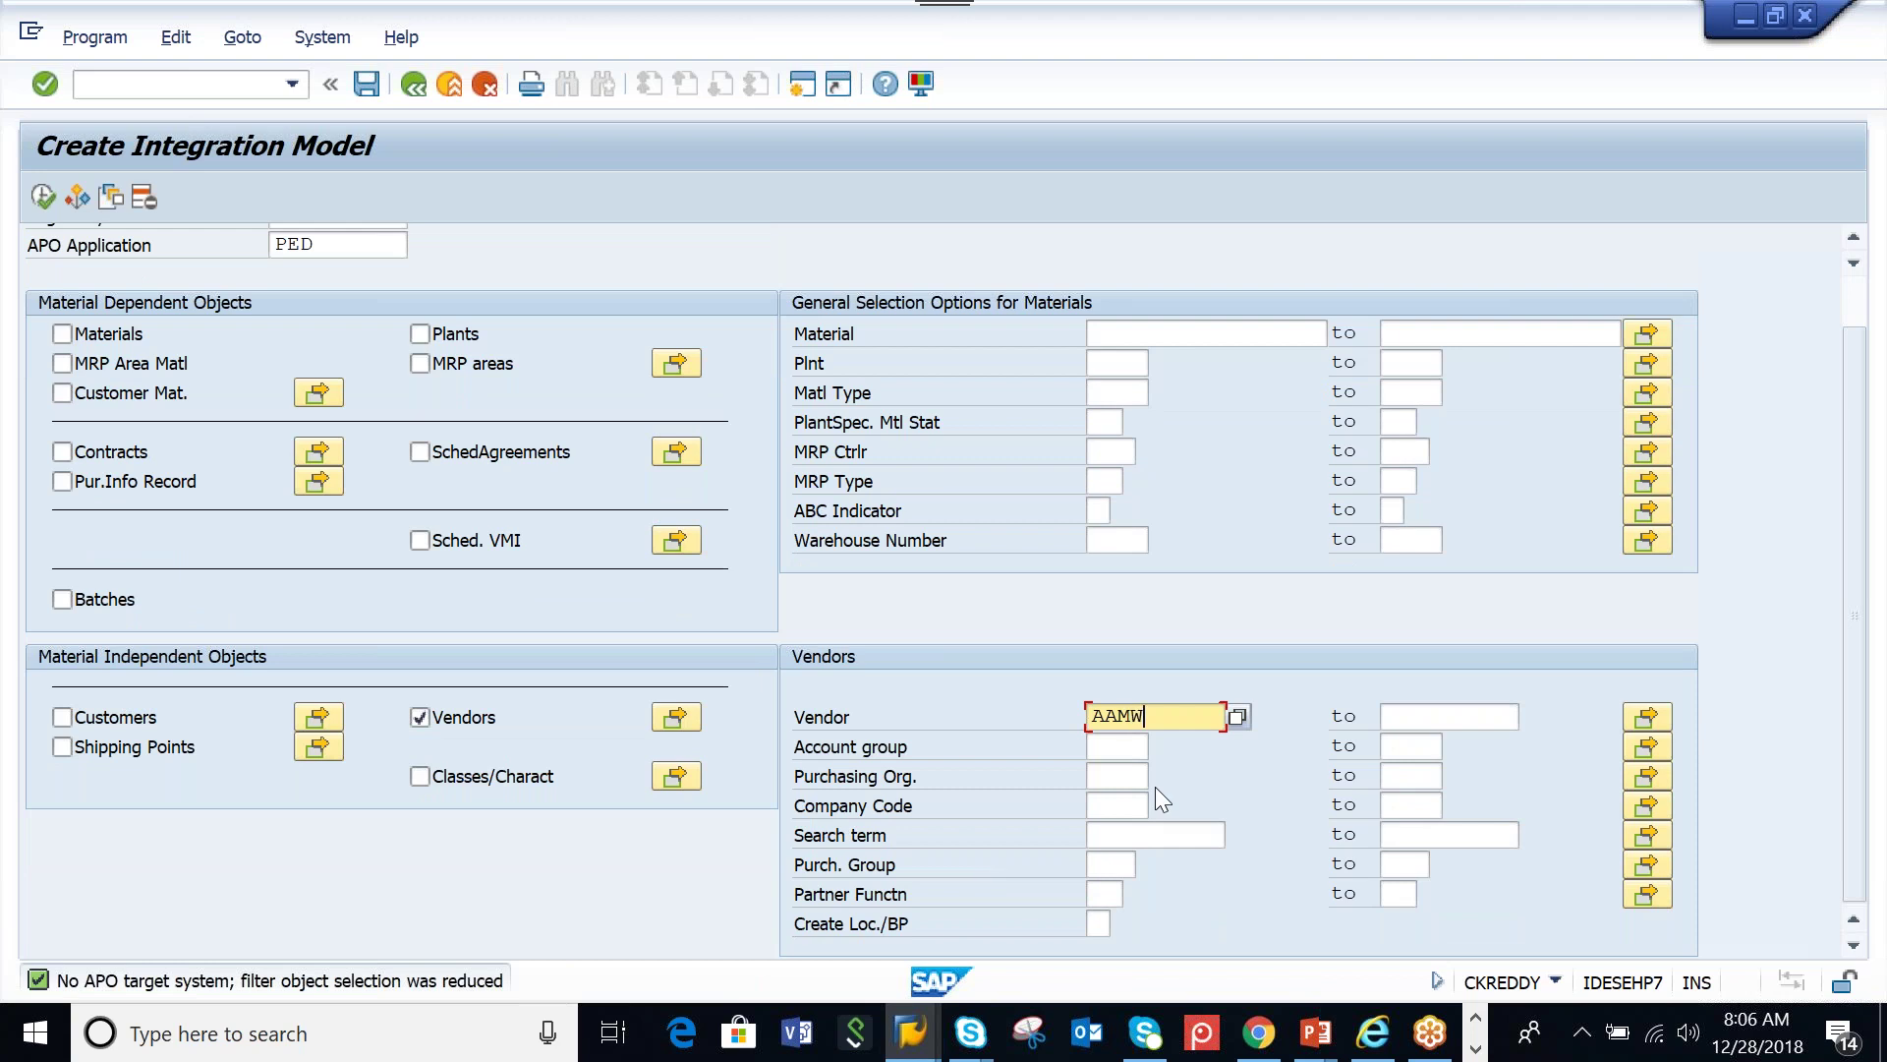
type("_PED")
left_click(1098, 924)
left_click(43, 197)
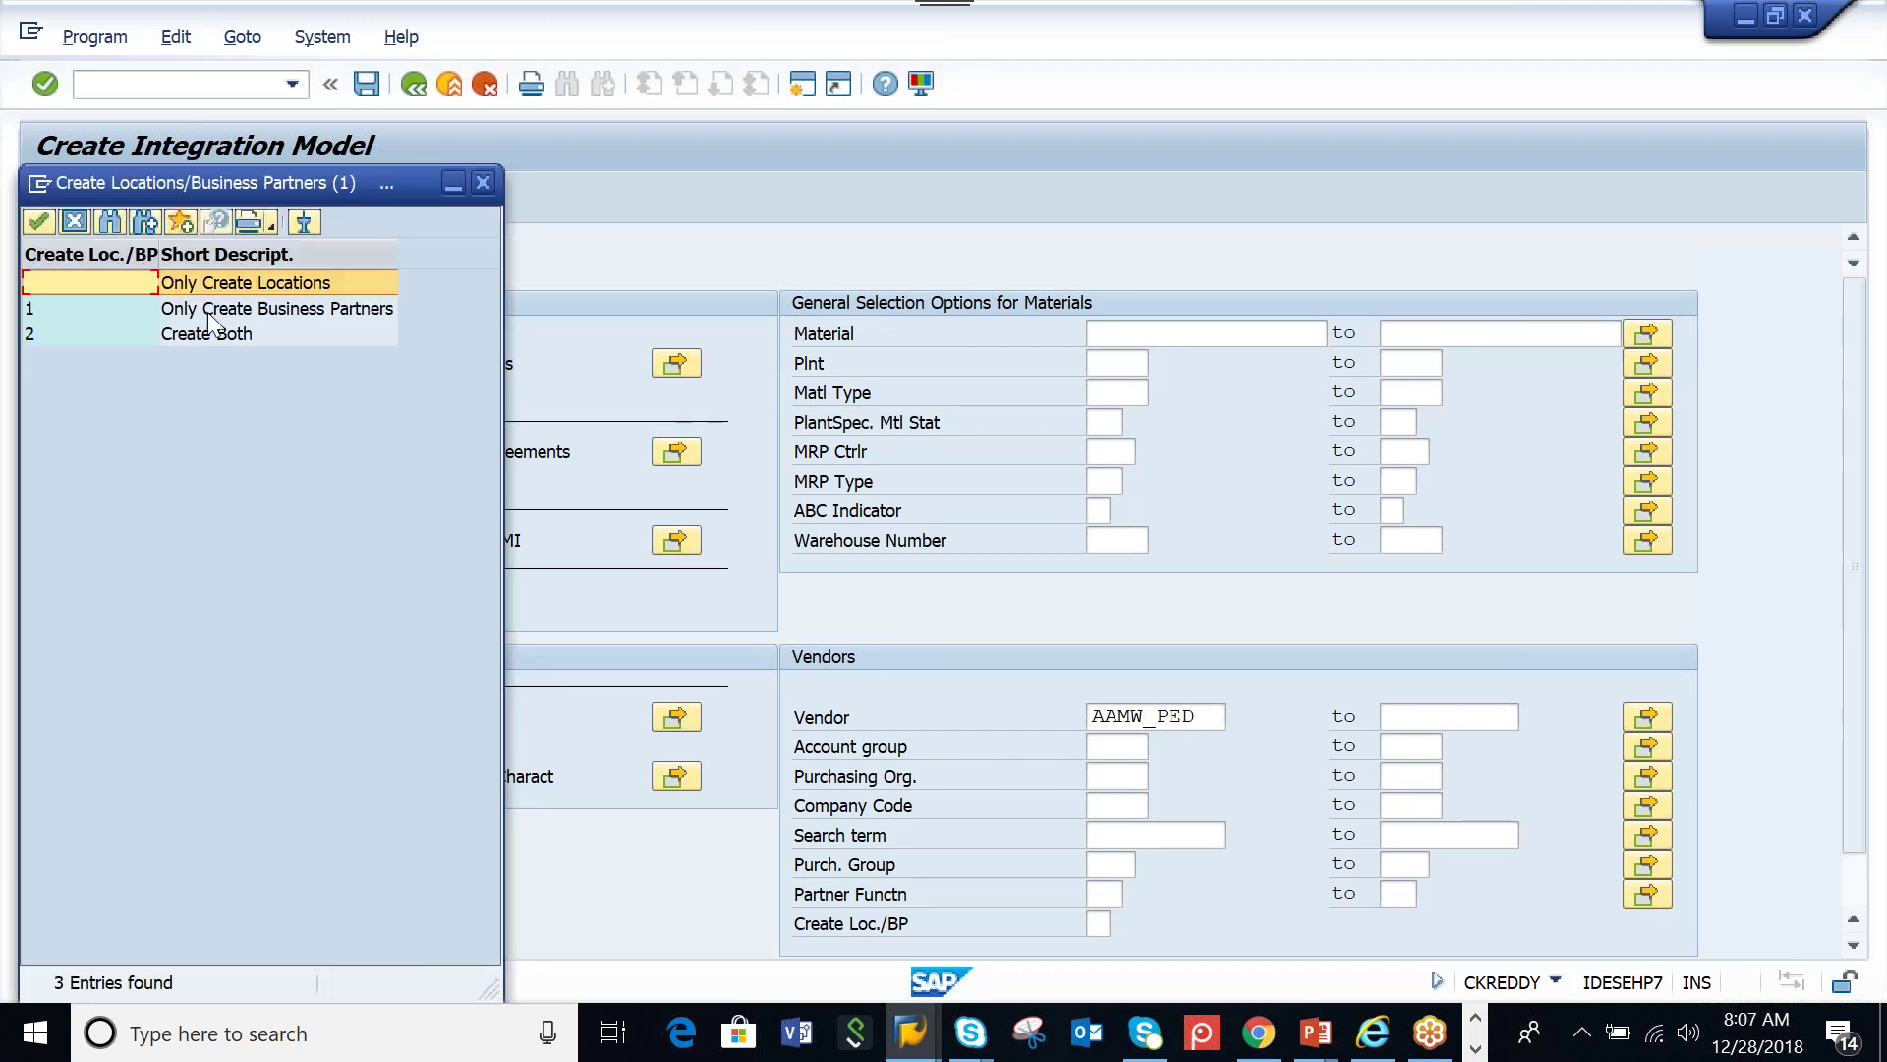
left_click(187, 312)
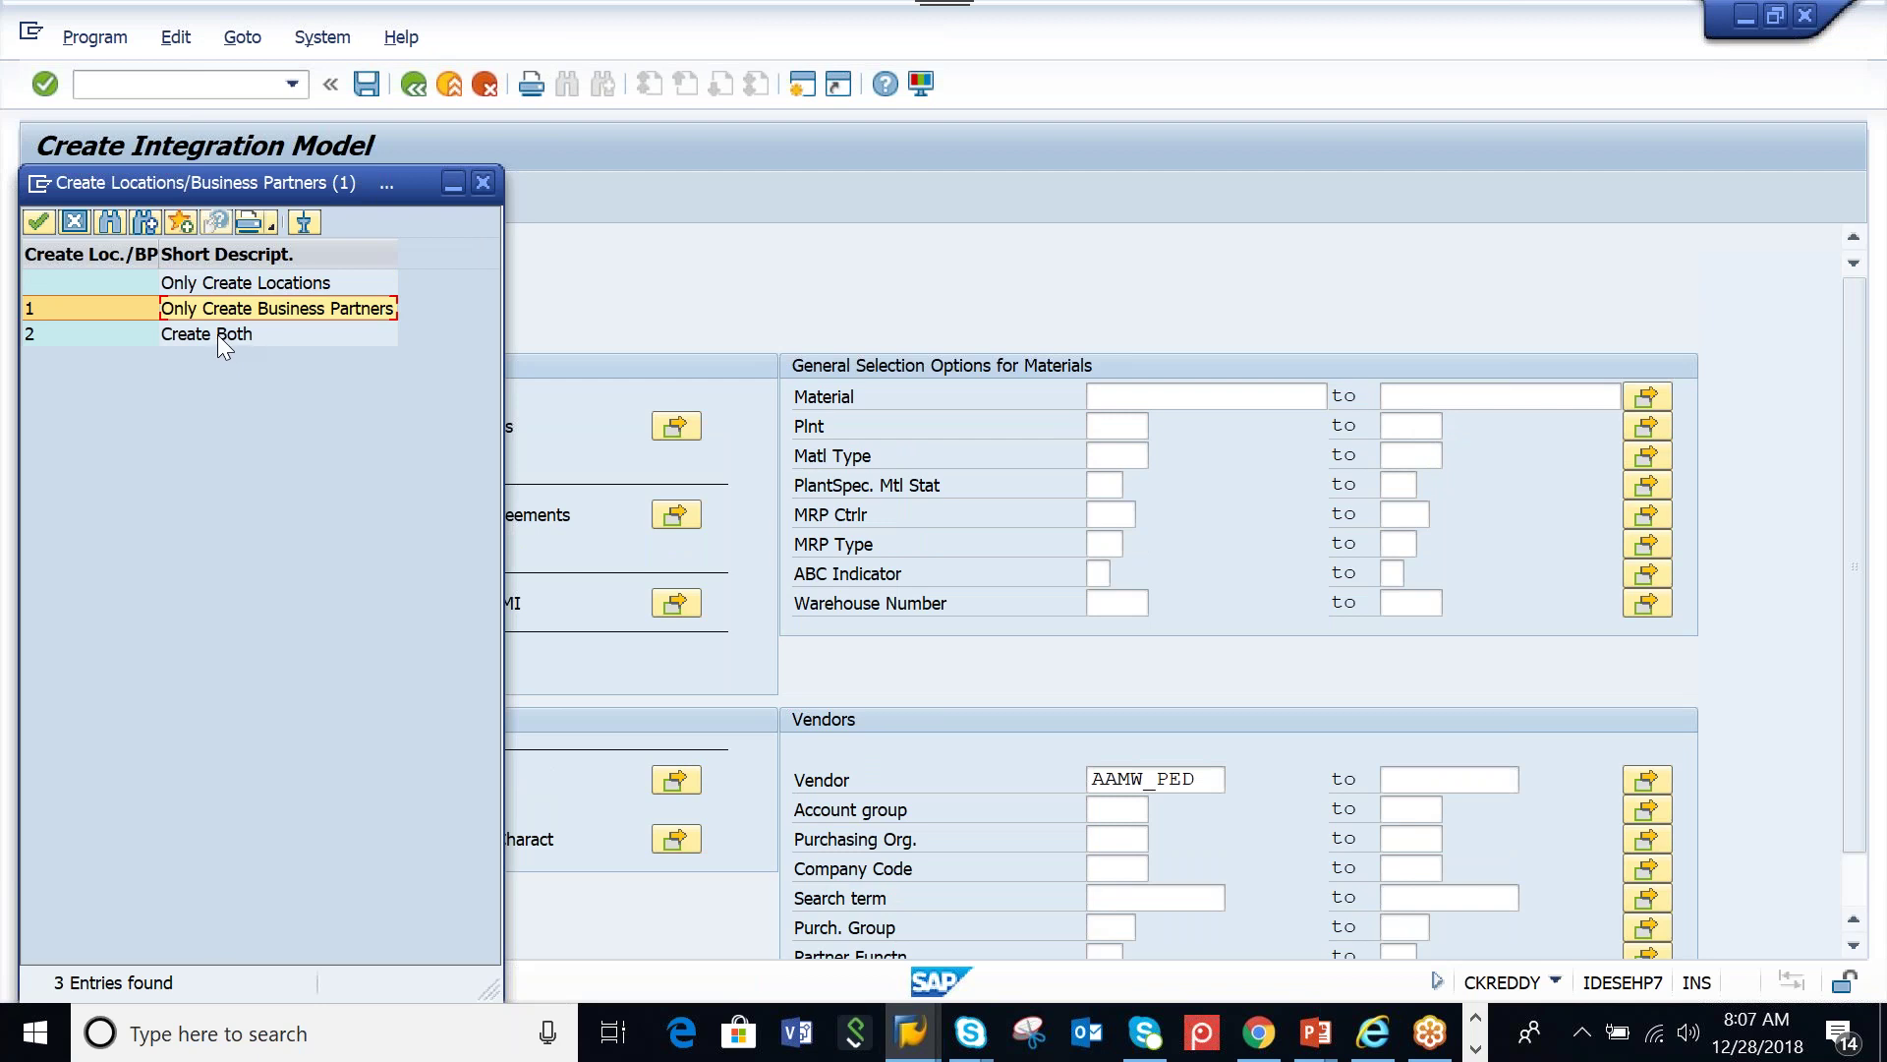
Execute MOD2712 with business partners only, check the vendor count, and generate the model
double_click(224, 311)
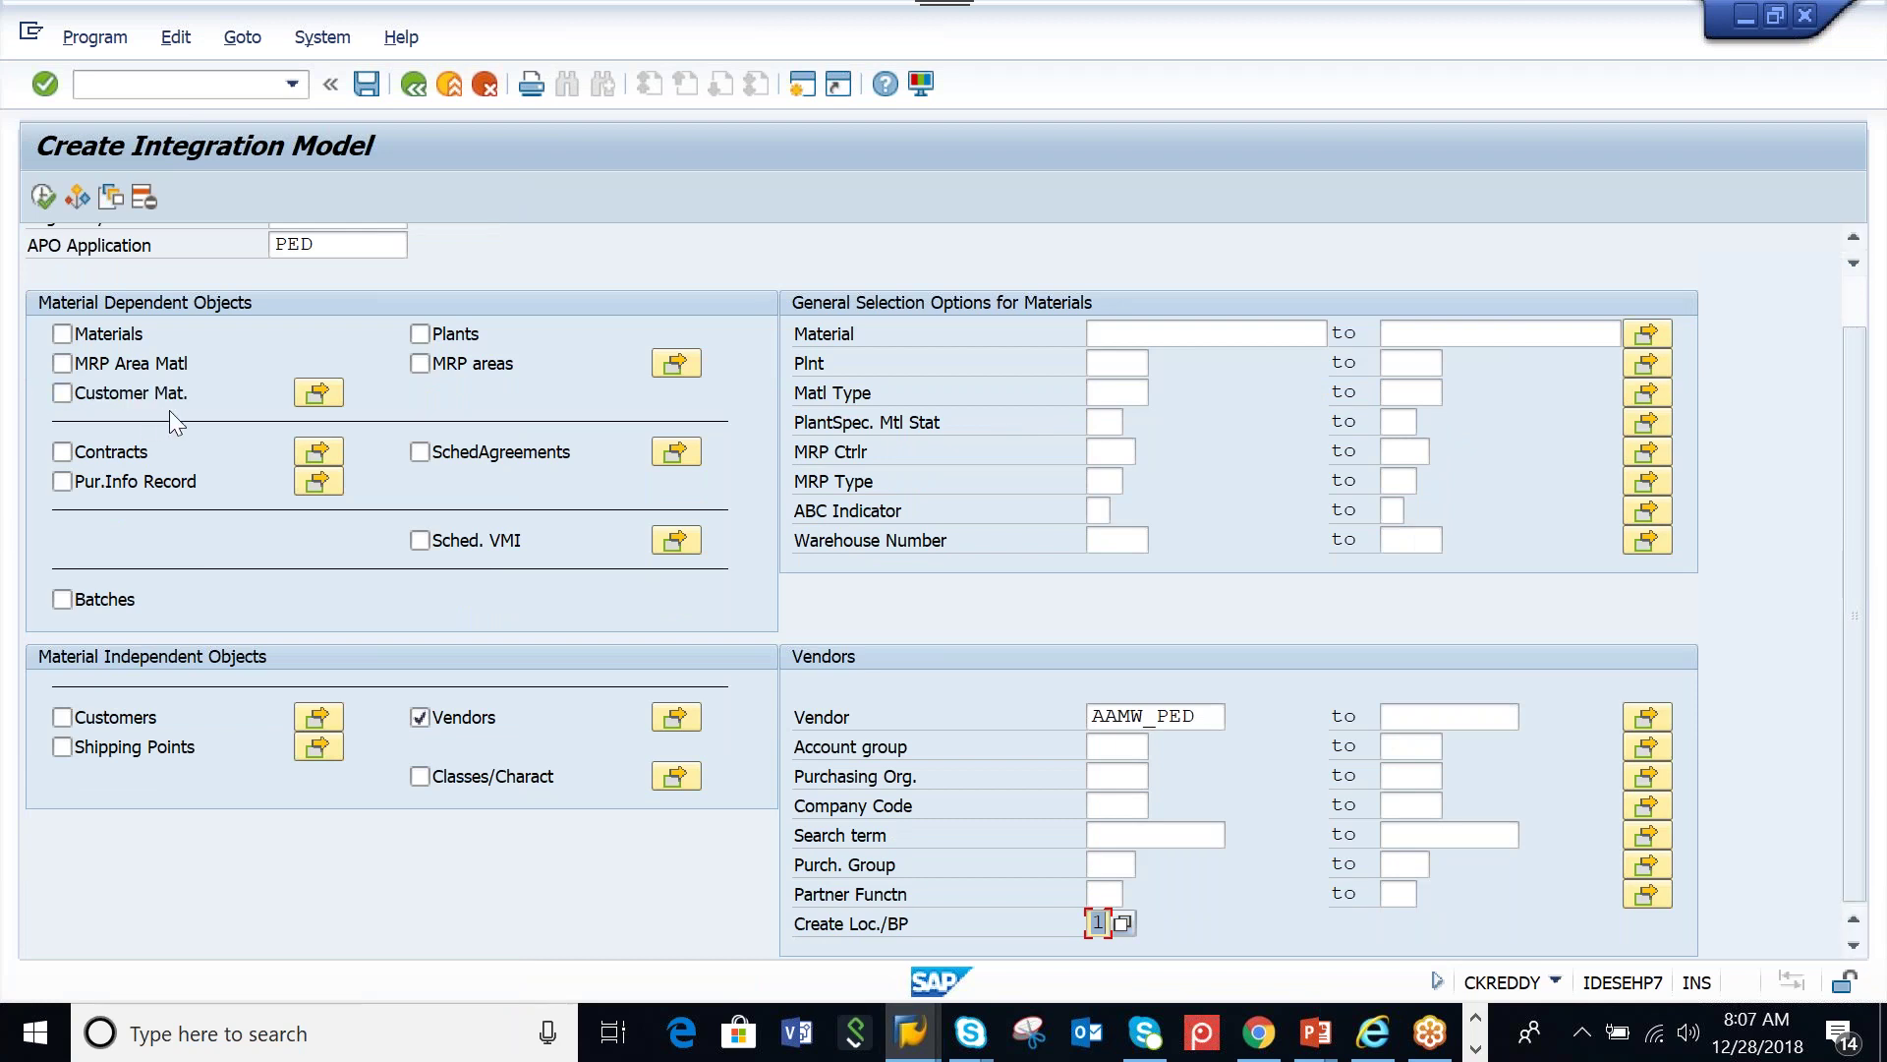
left_click(41, 197)
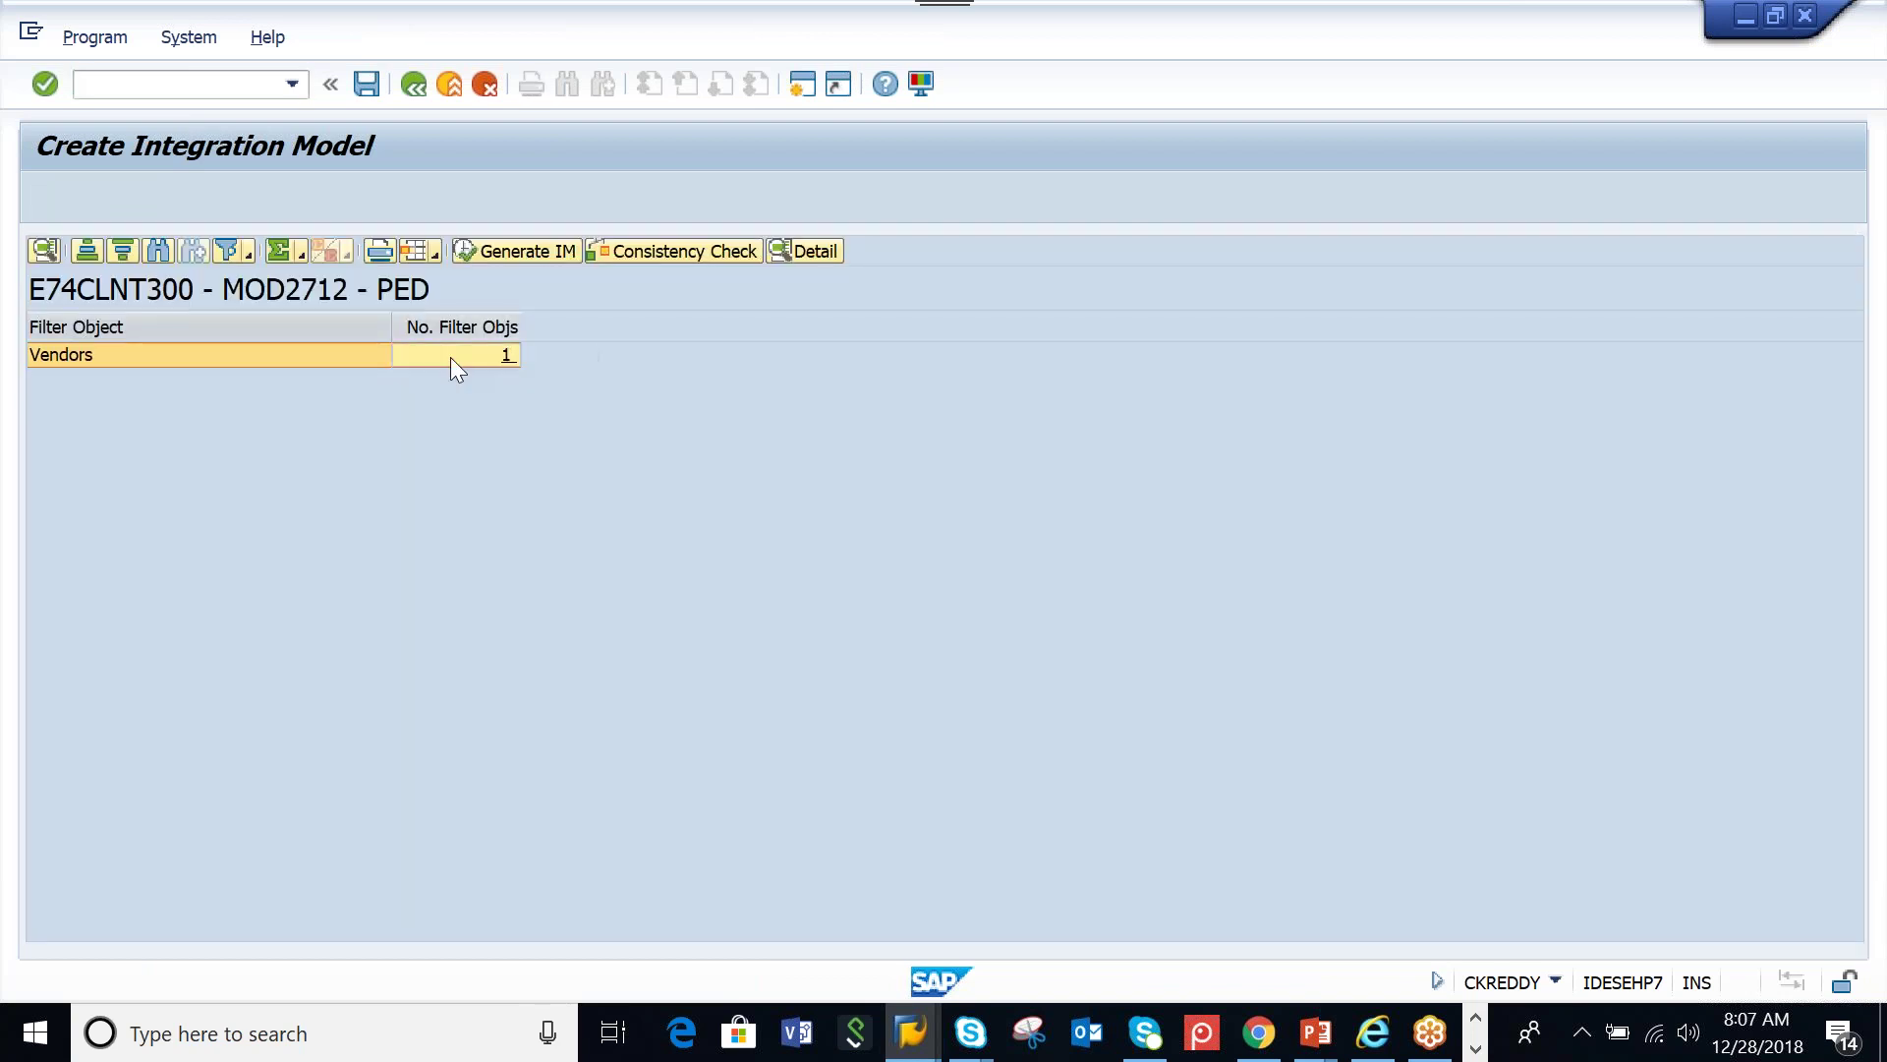
left_click(452, 356)
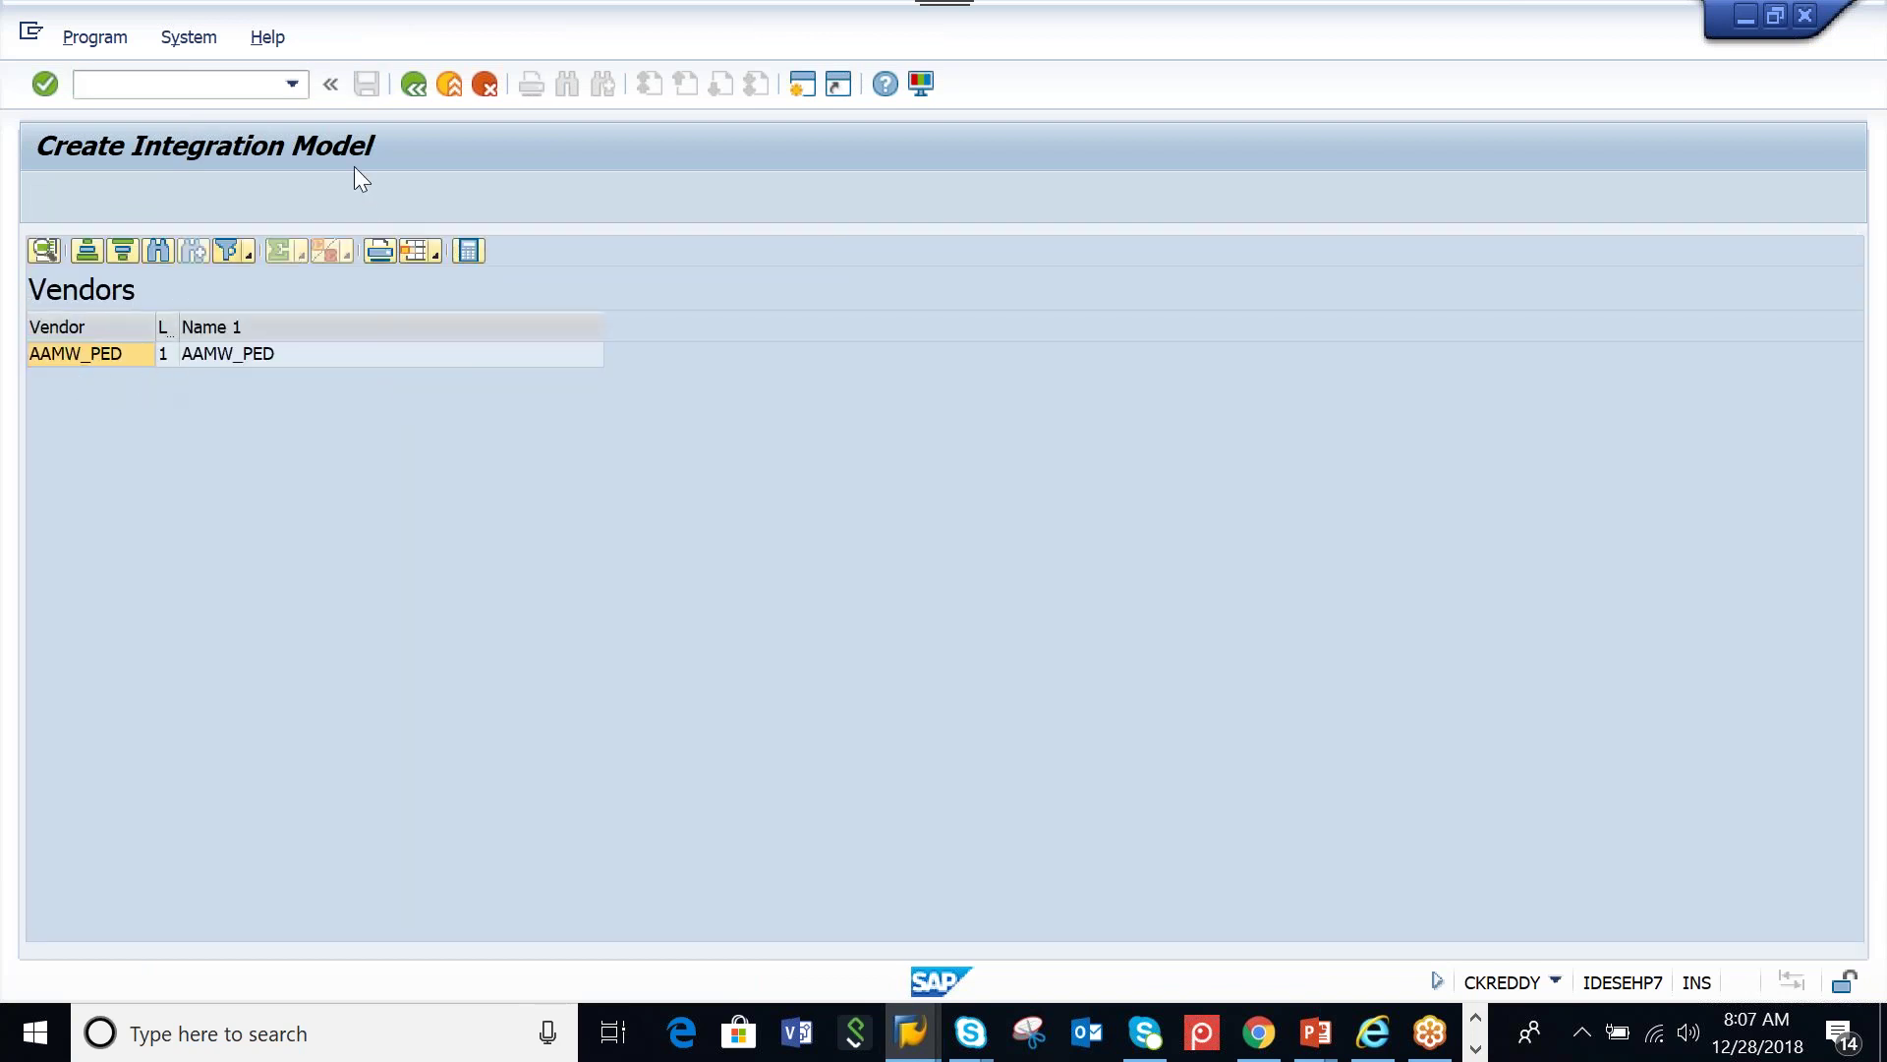
left_click(411, 86)
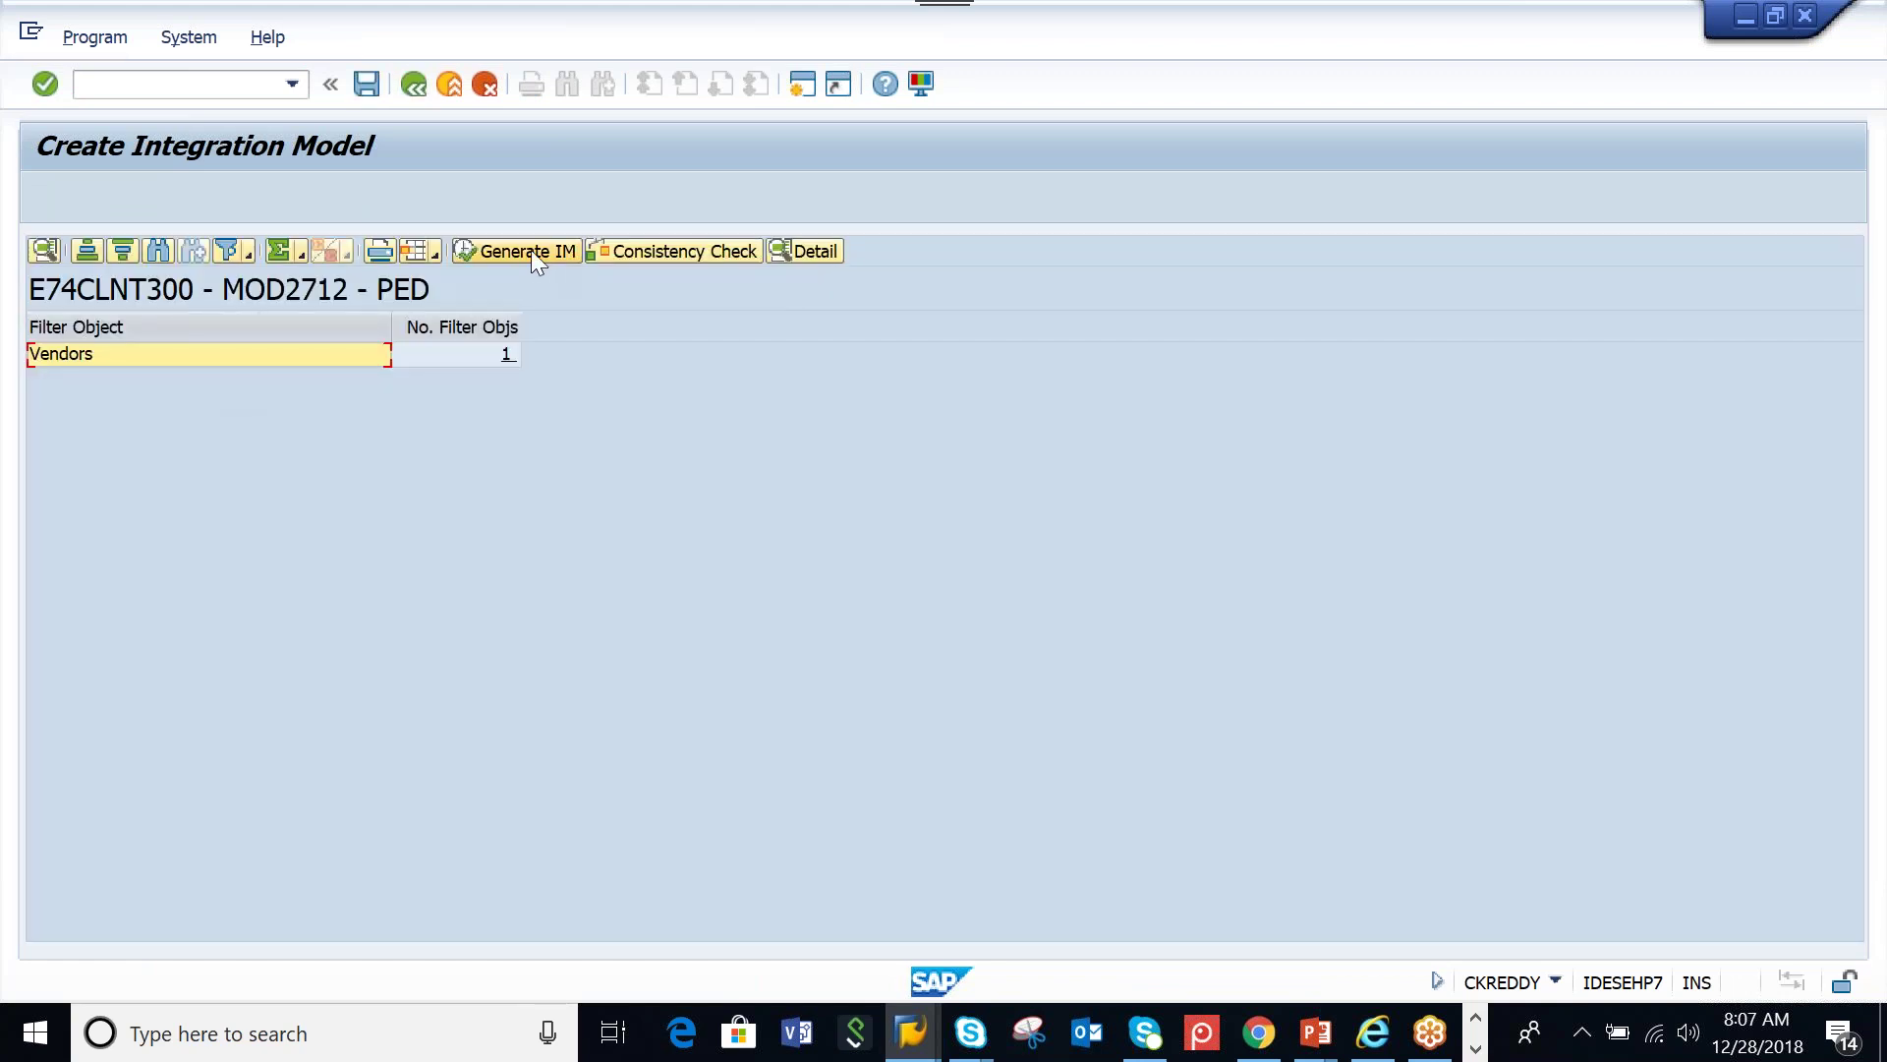
left_click(531, 252)
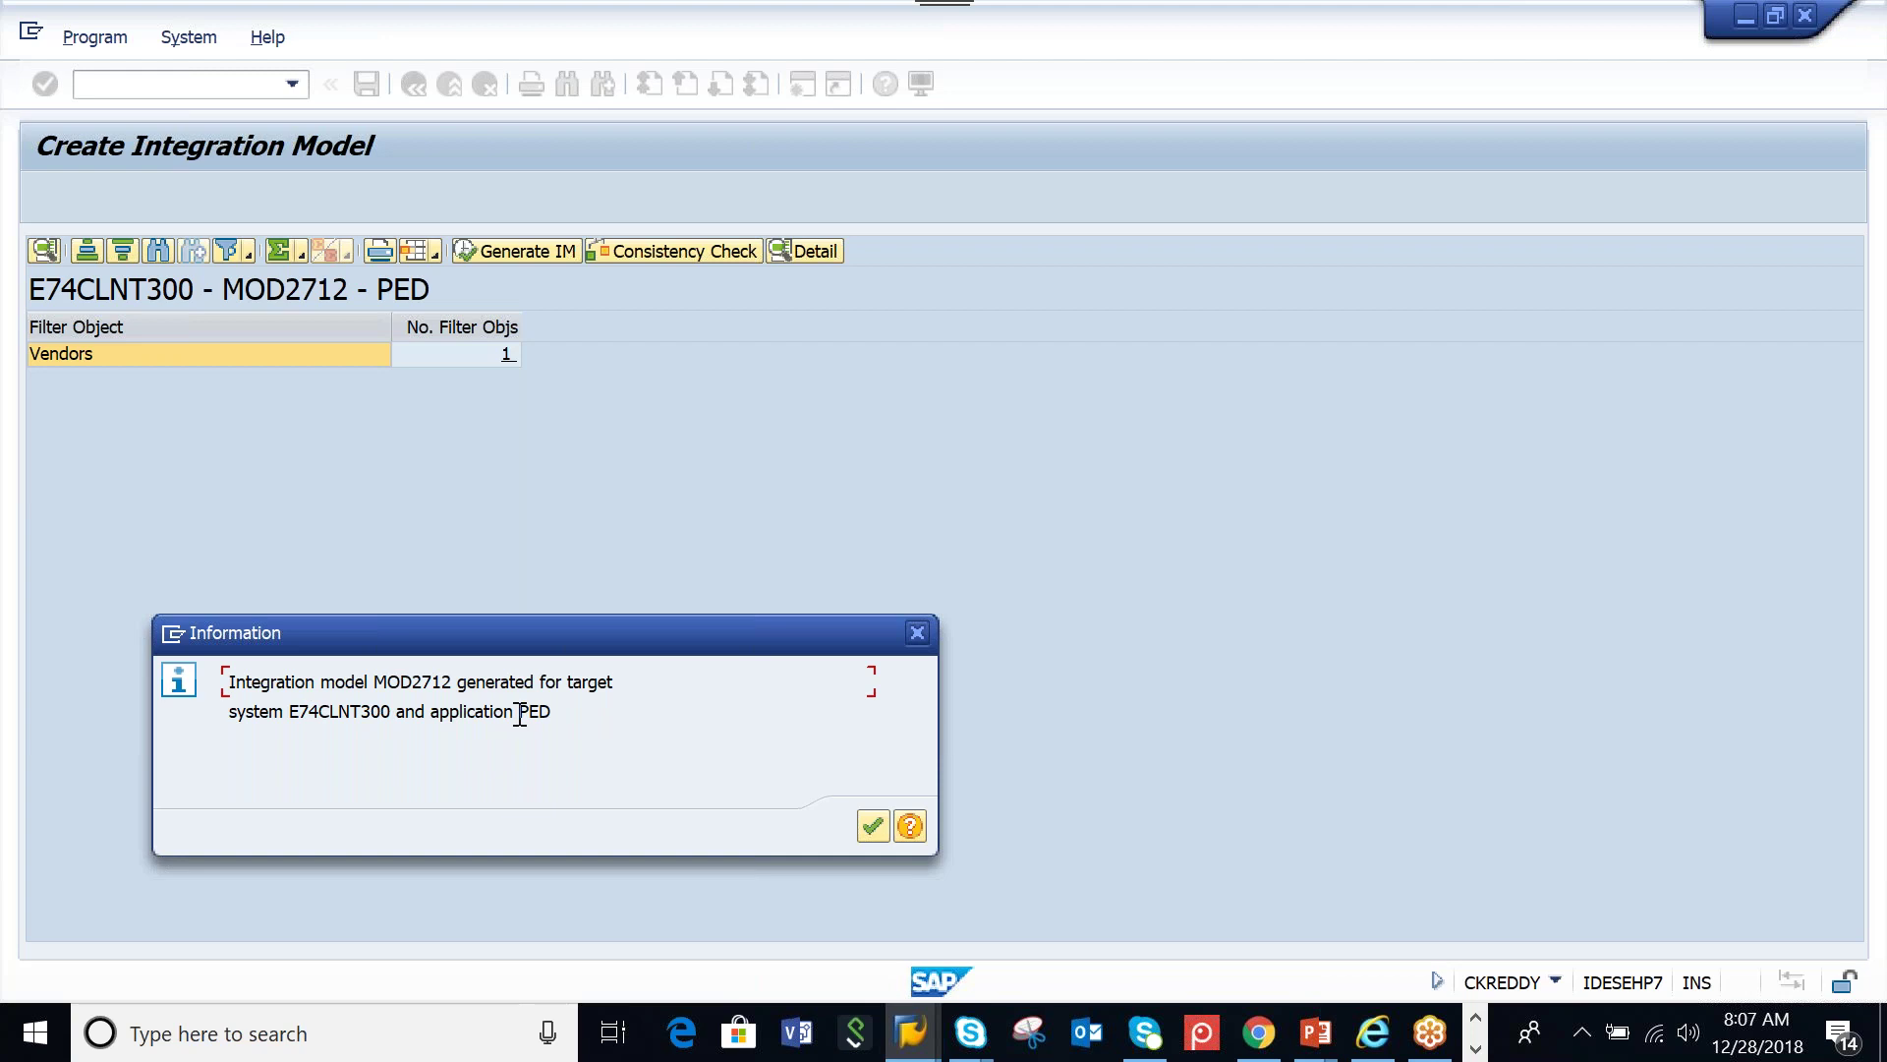
left_click(872, 829)
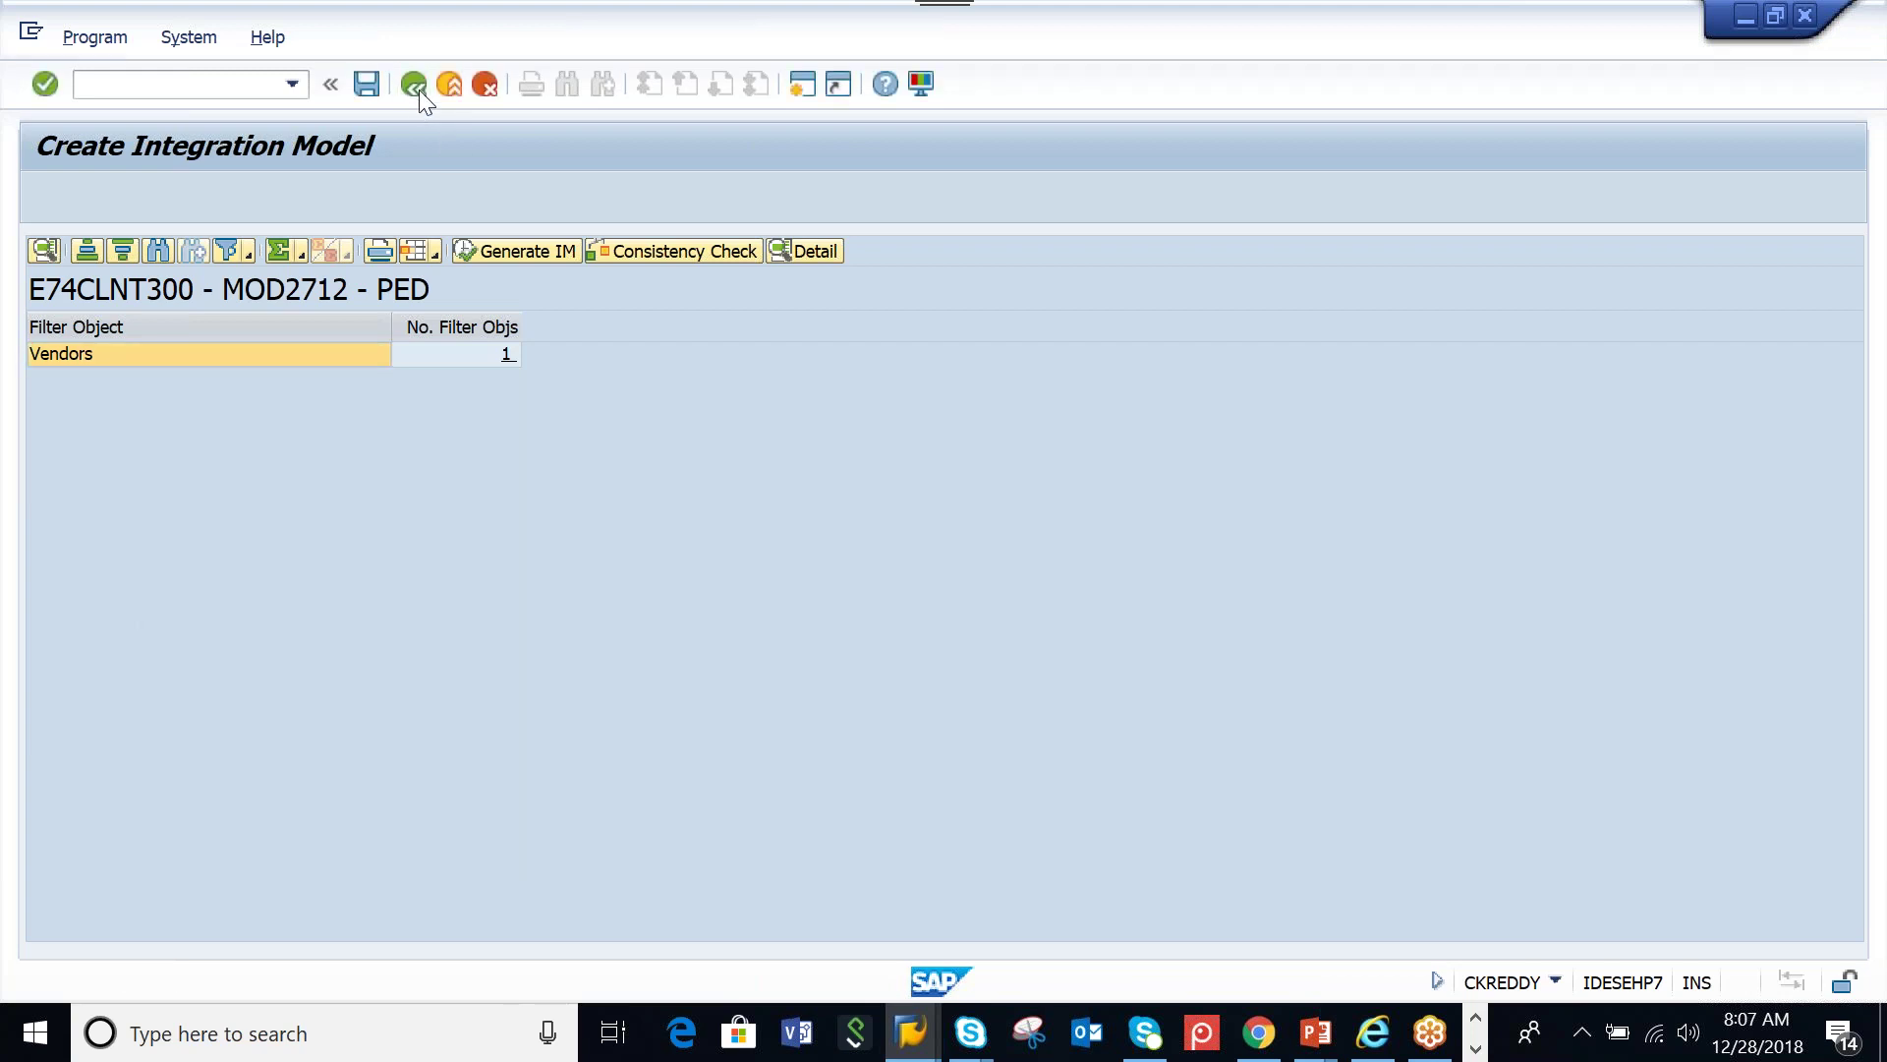
left_click(417, 87)
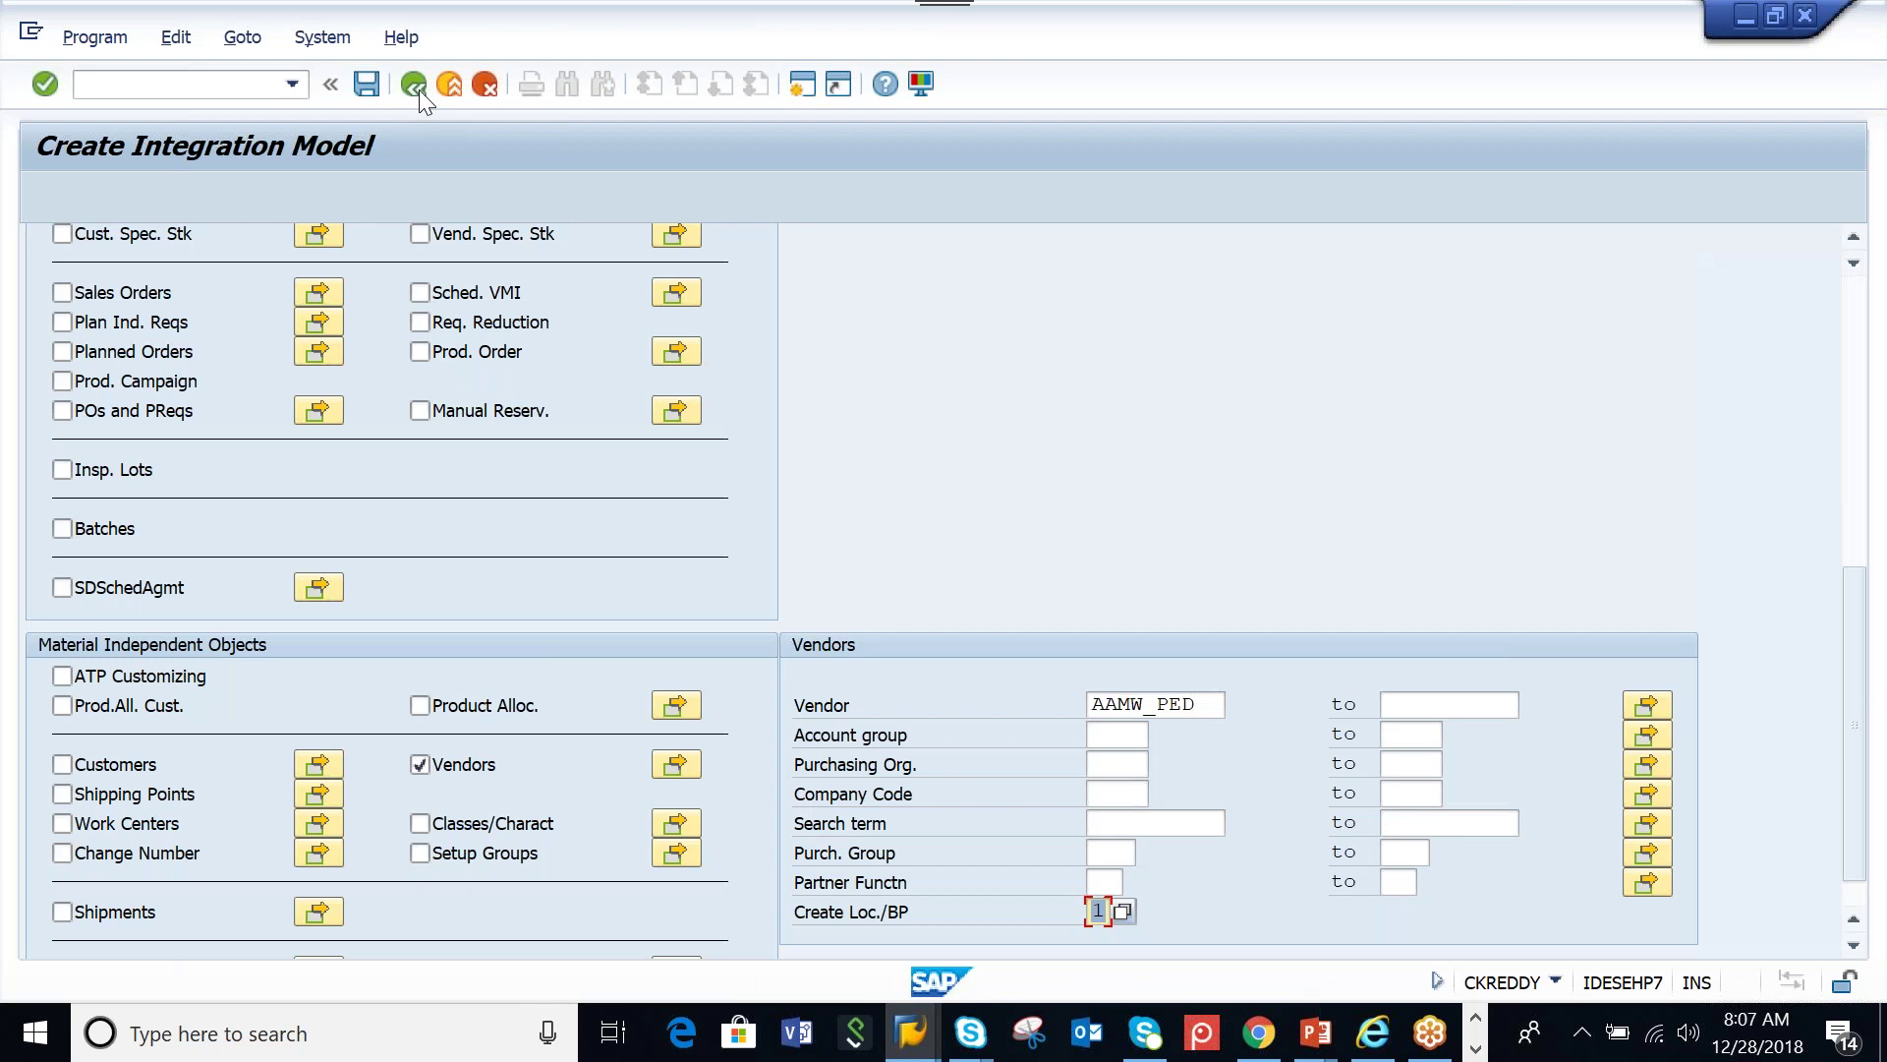
Run CFM2 and list the integration models for APO application PED
left_click(418, 87)
type("CFM2")
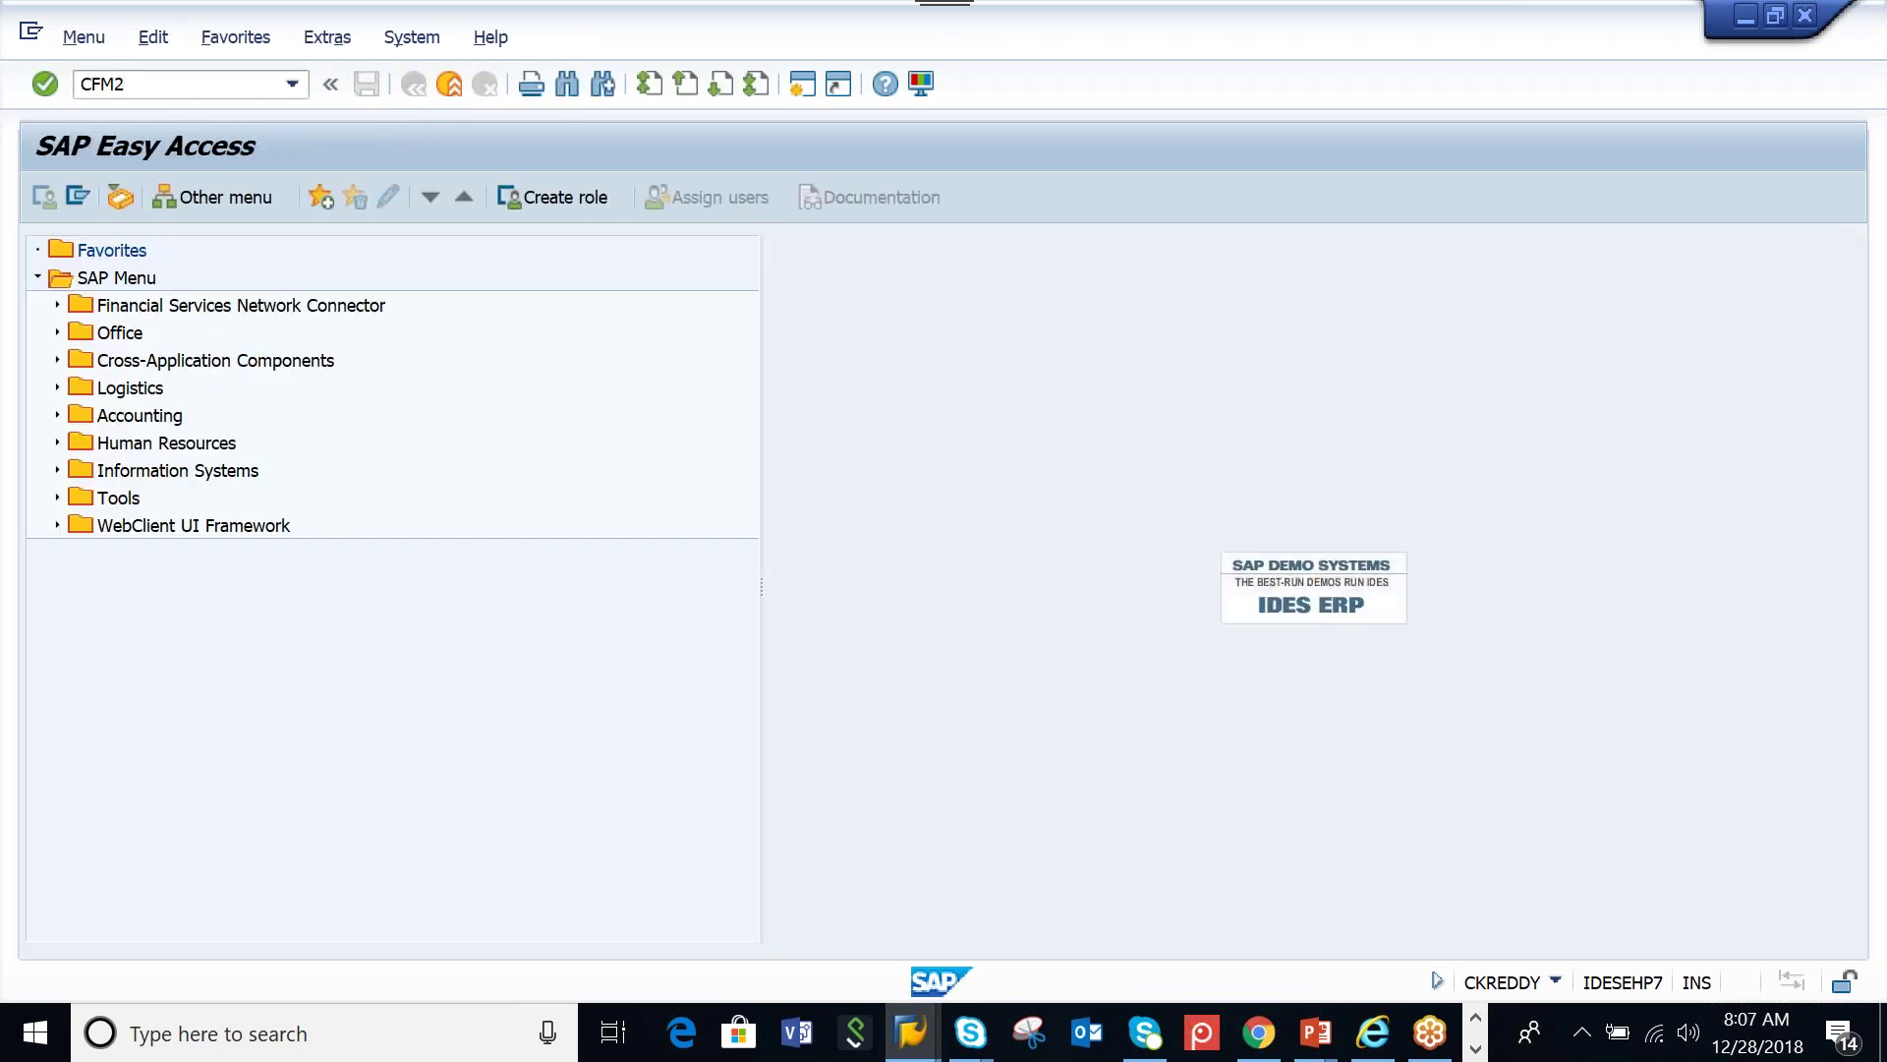
key("Return")
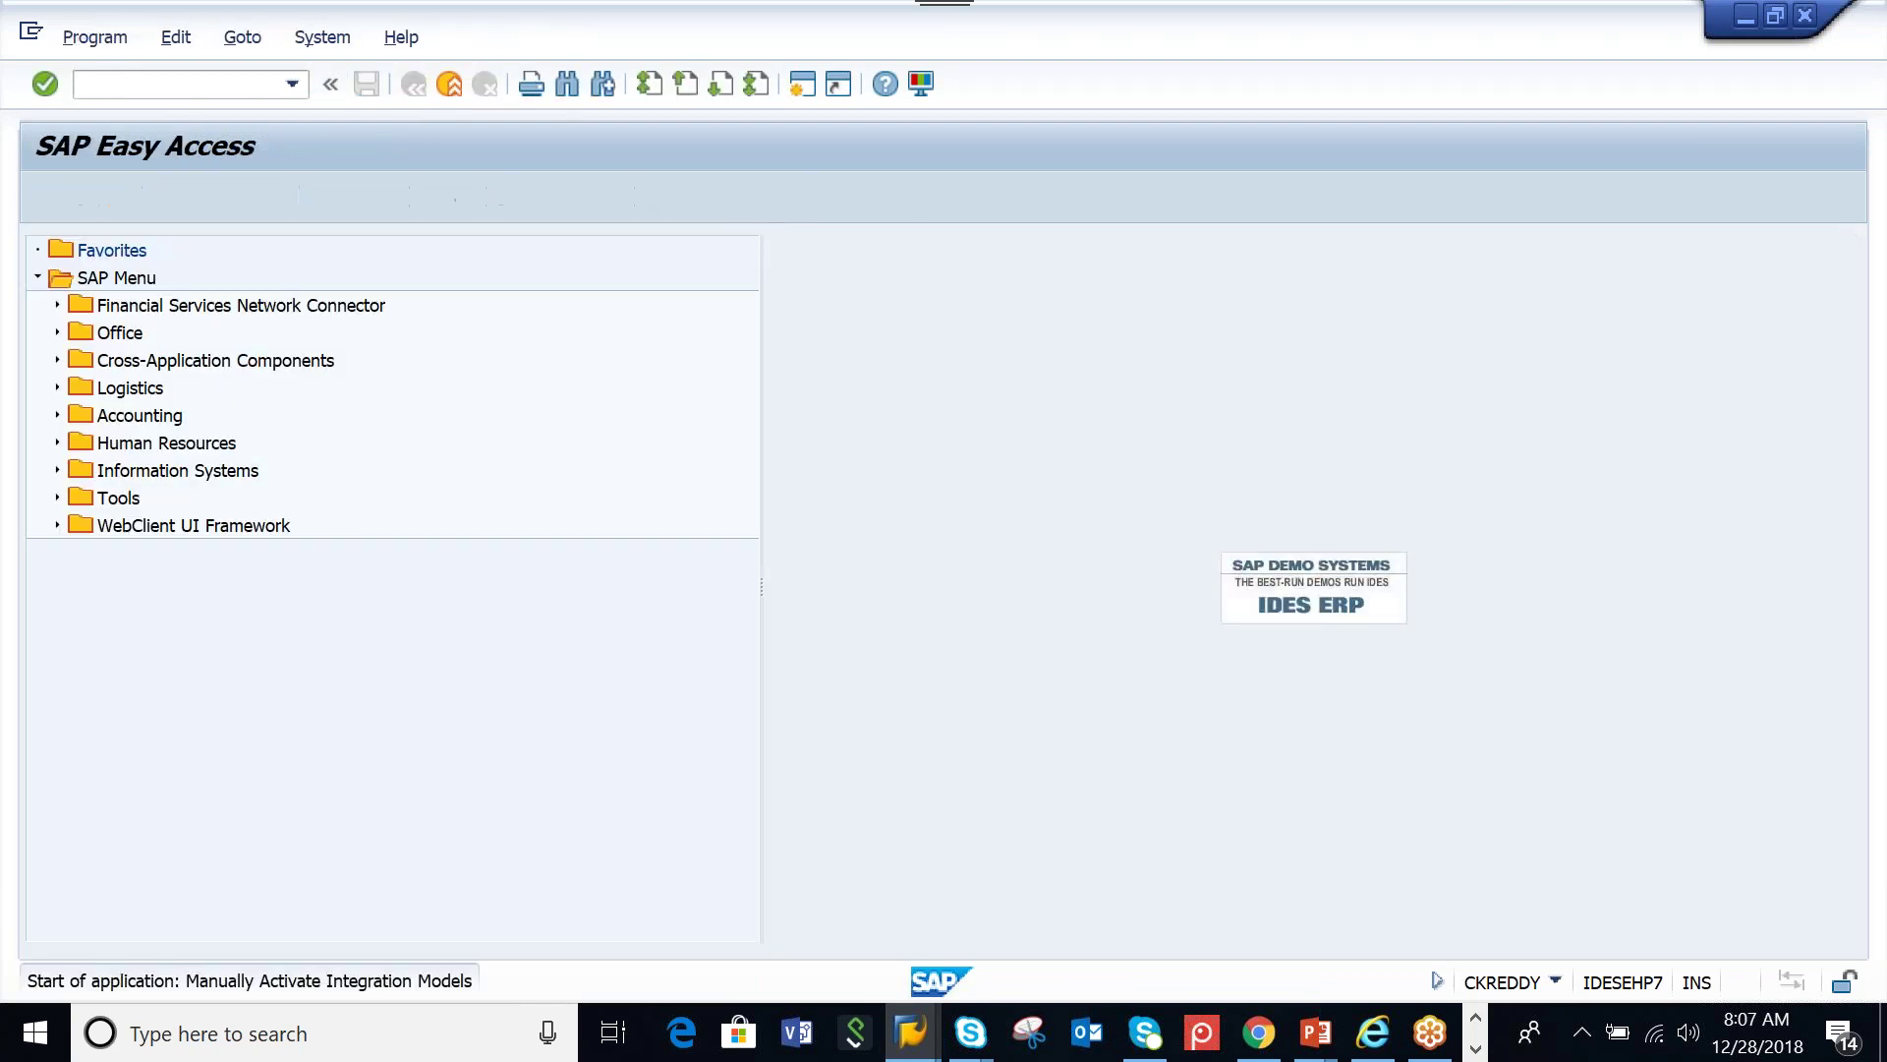
left_click(548, 337)
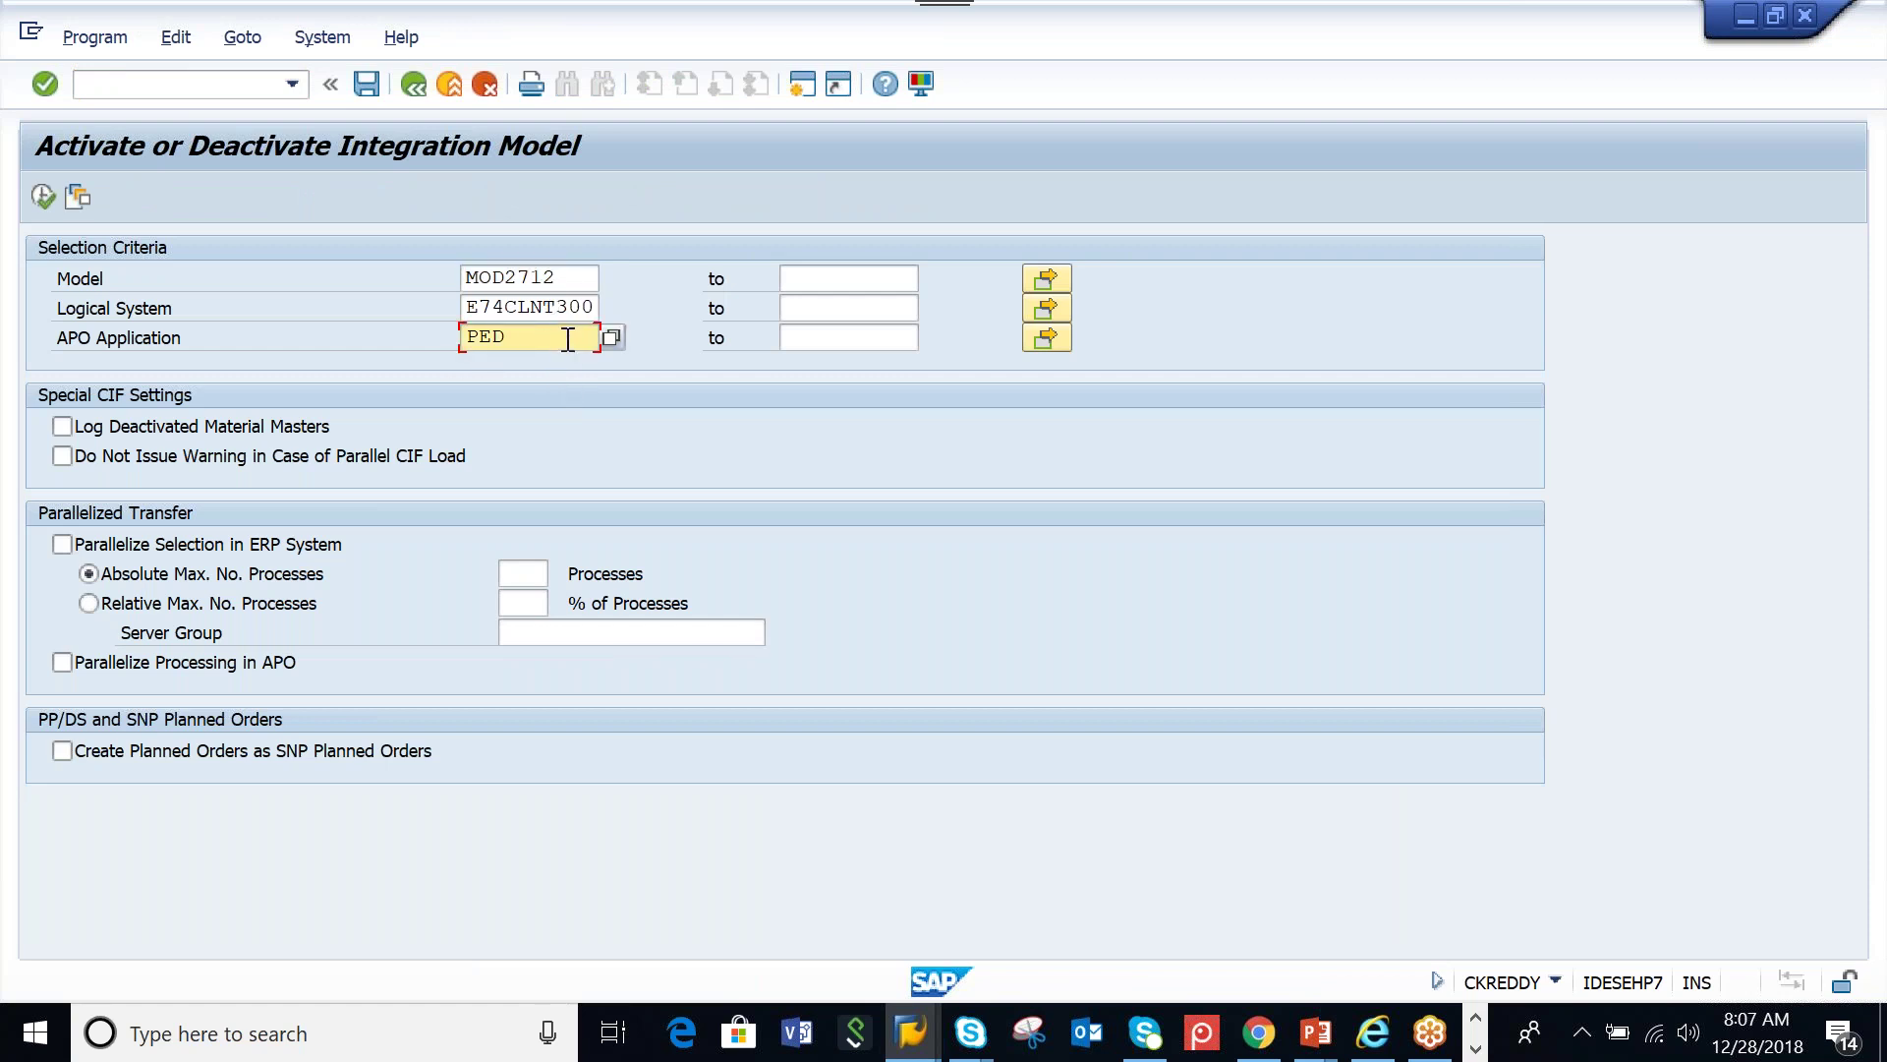
key("F8")
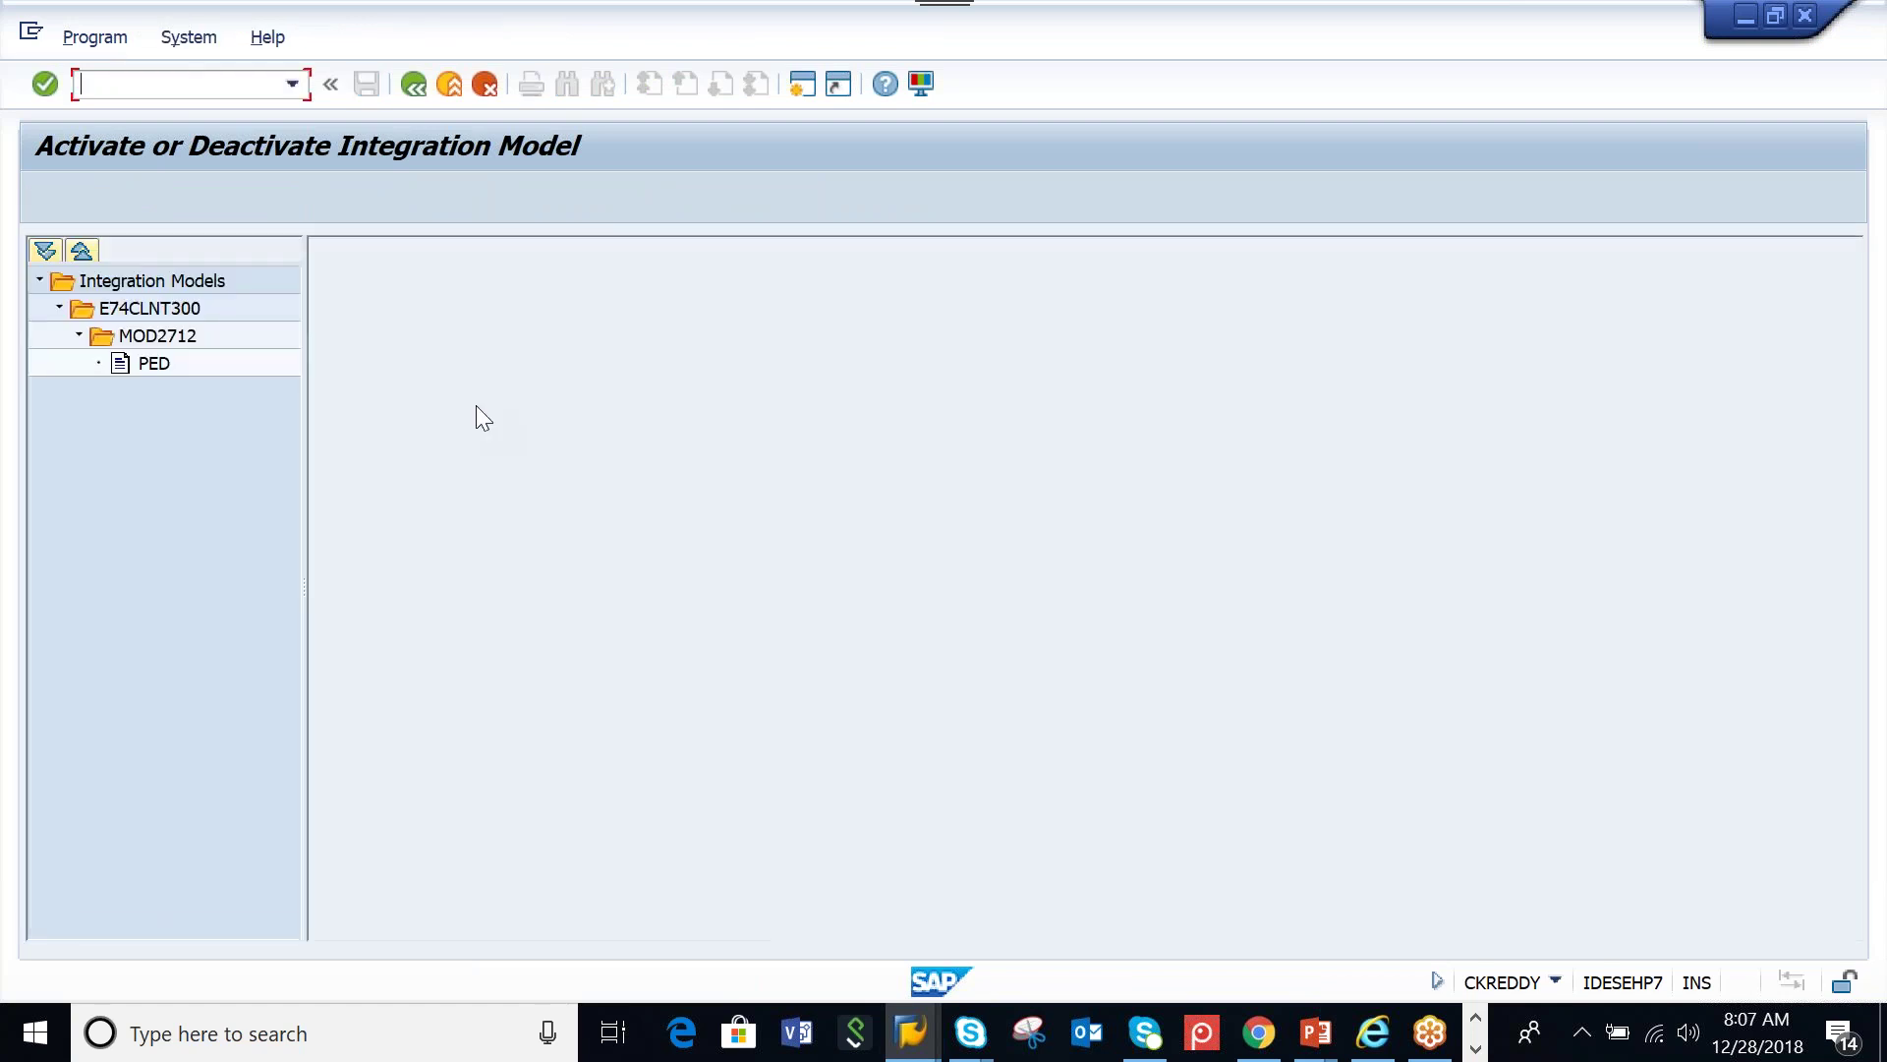
Set MOD2712's PED model under E74CLNT300 active, start activation and open the application log
left_click(145, 308)
left_click(155, 337)
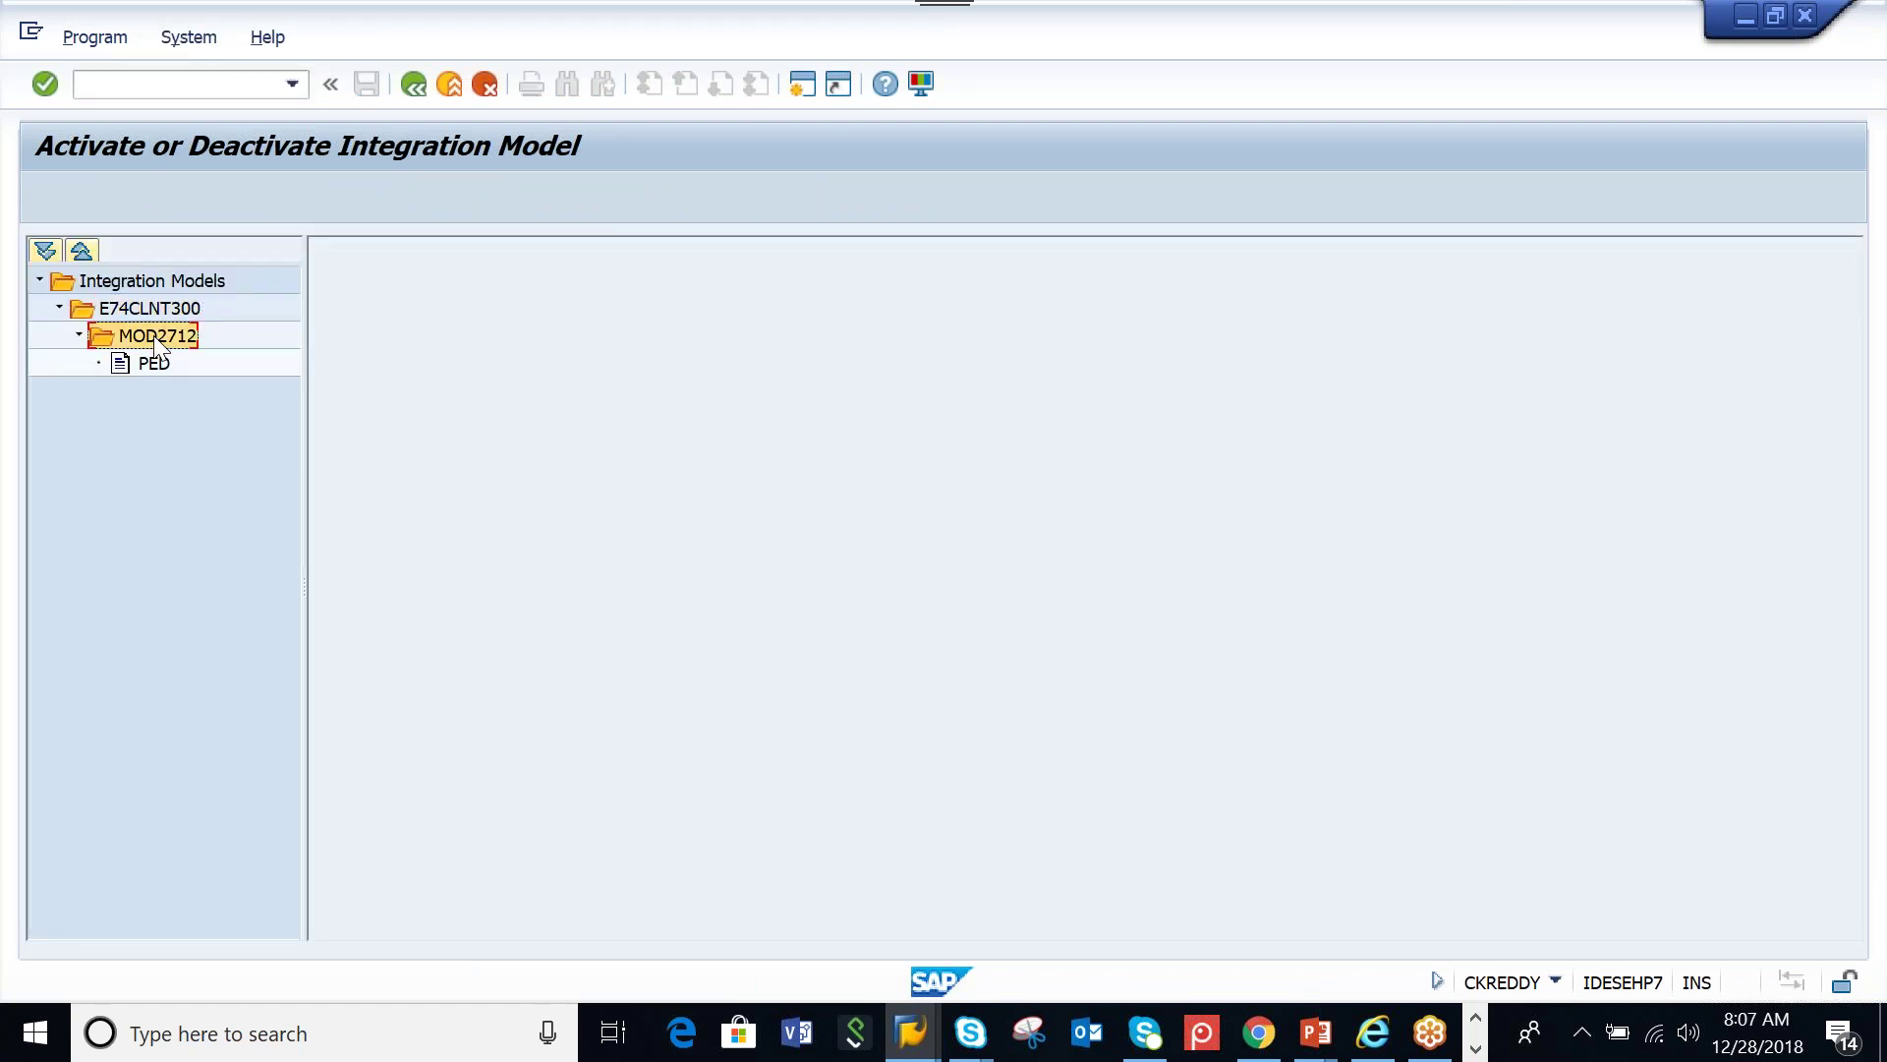
left_click(152, 366)
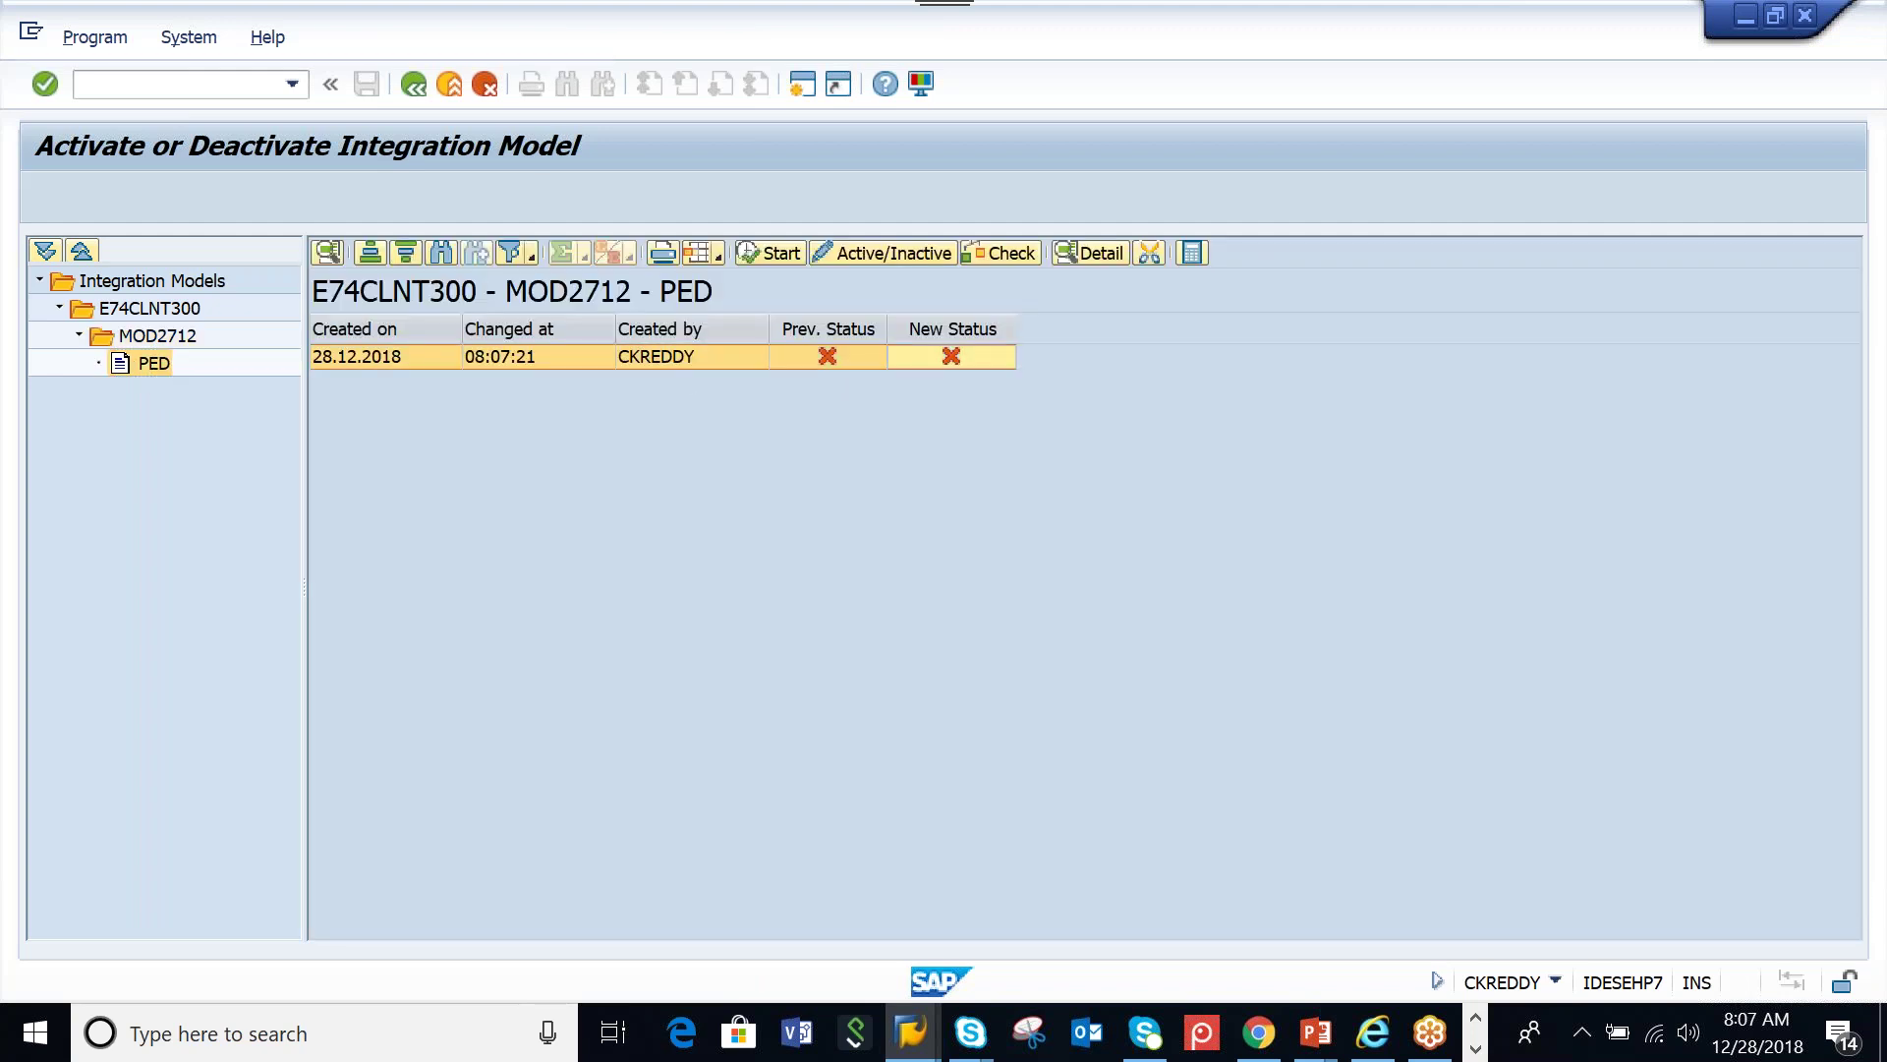
double_click(951, 357)
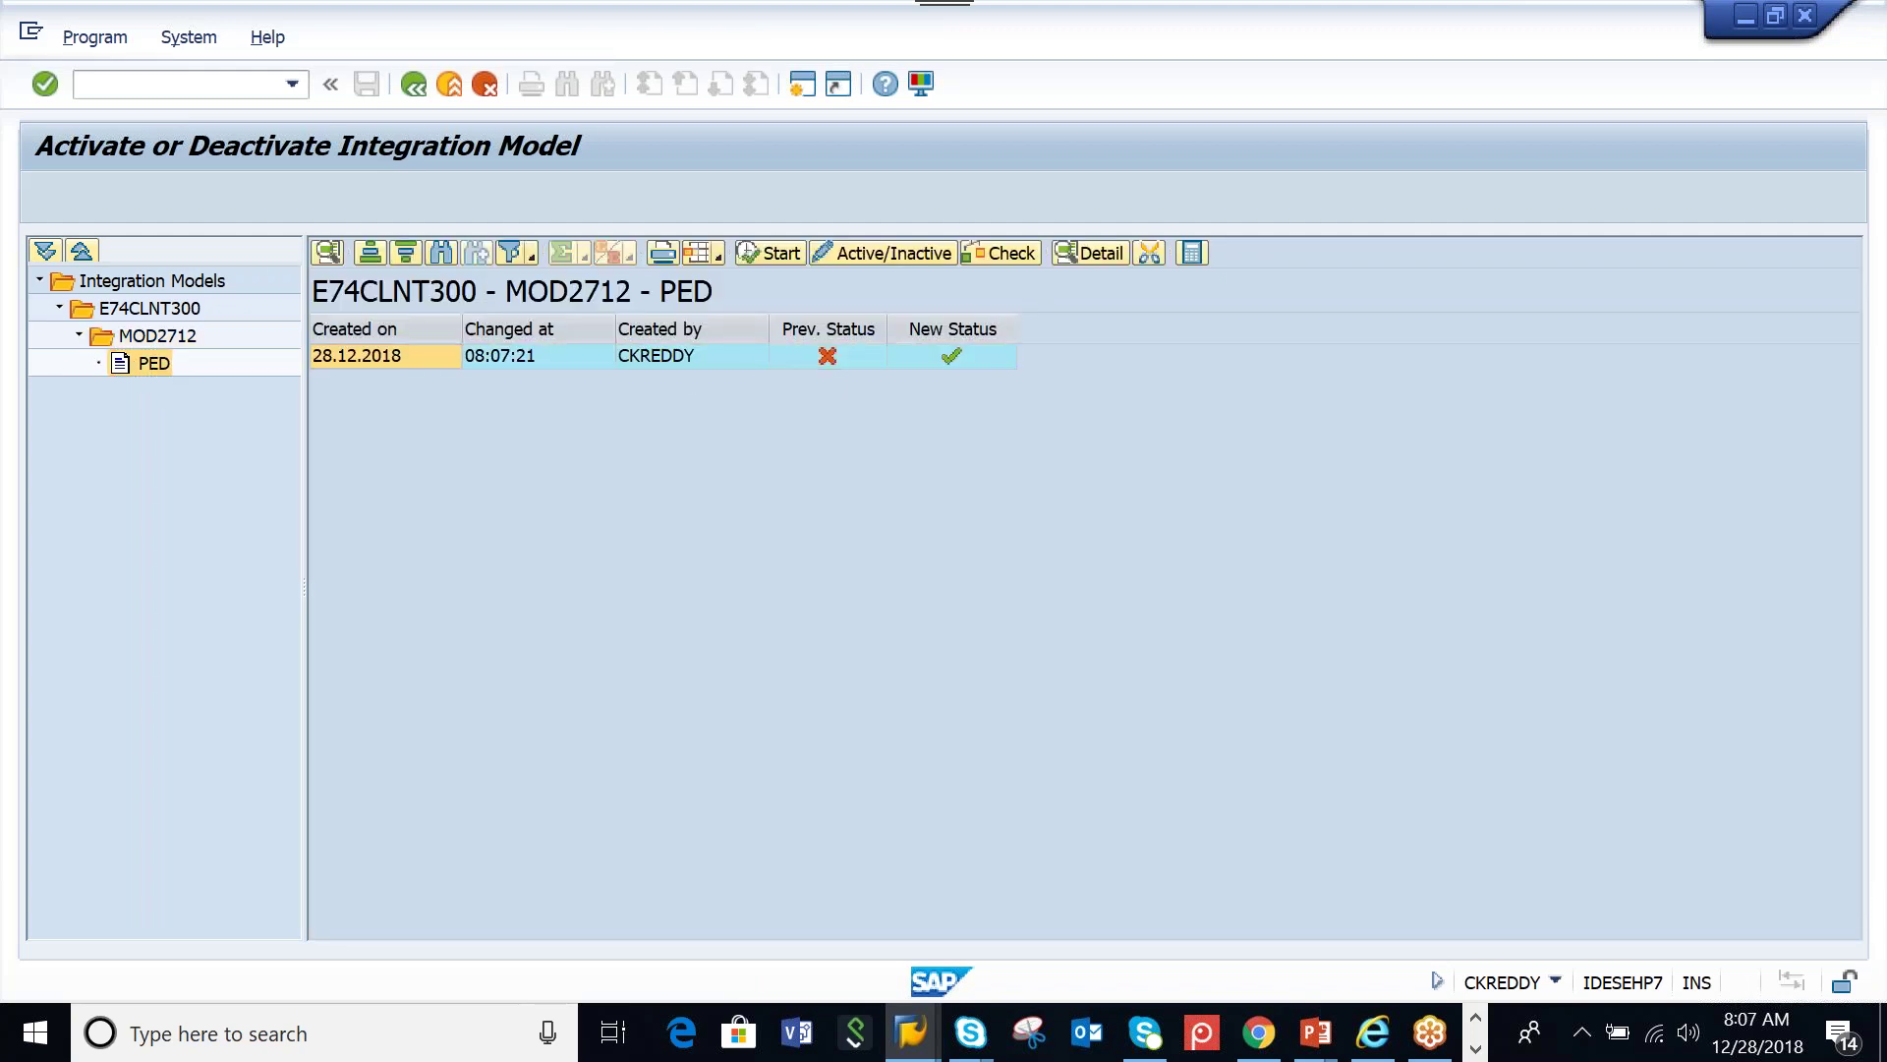
left_click(758, 248)
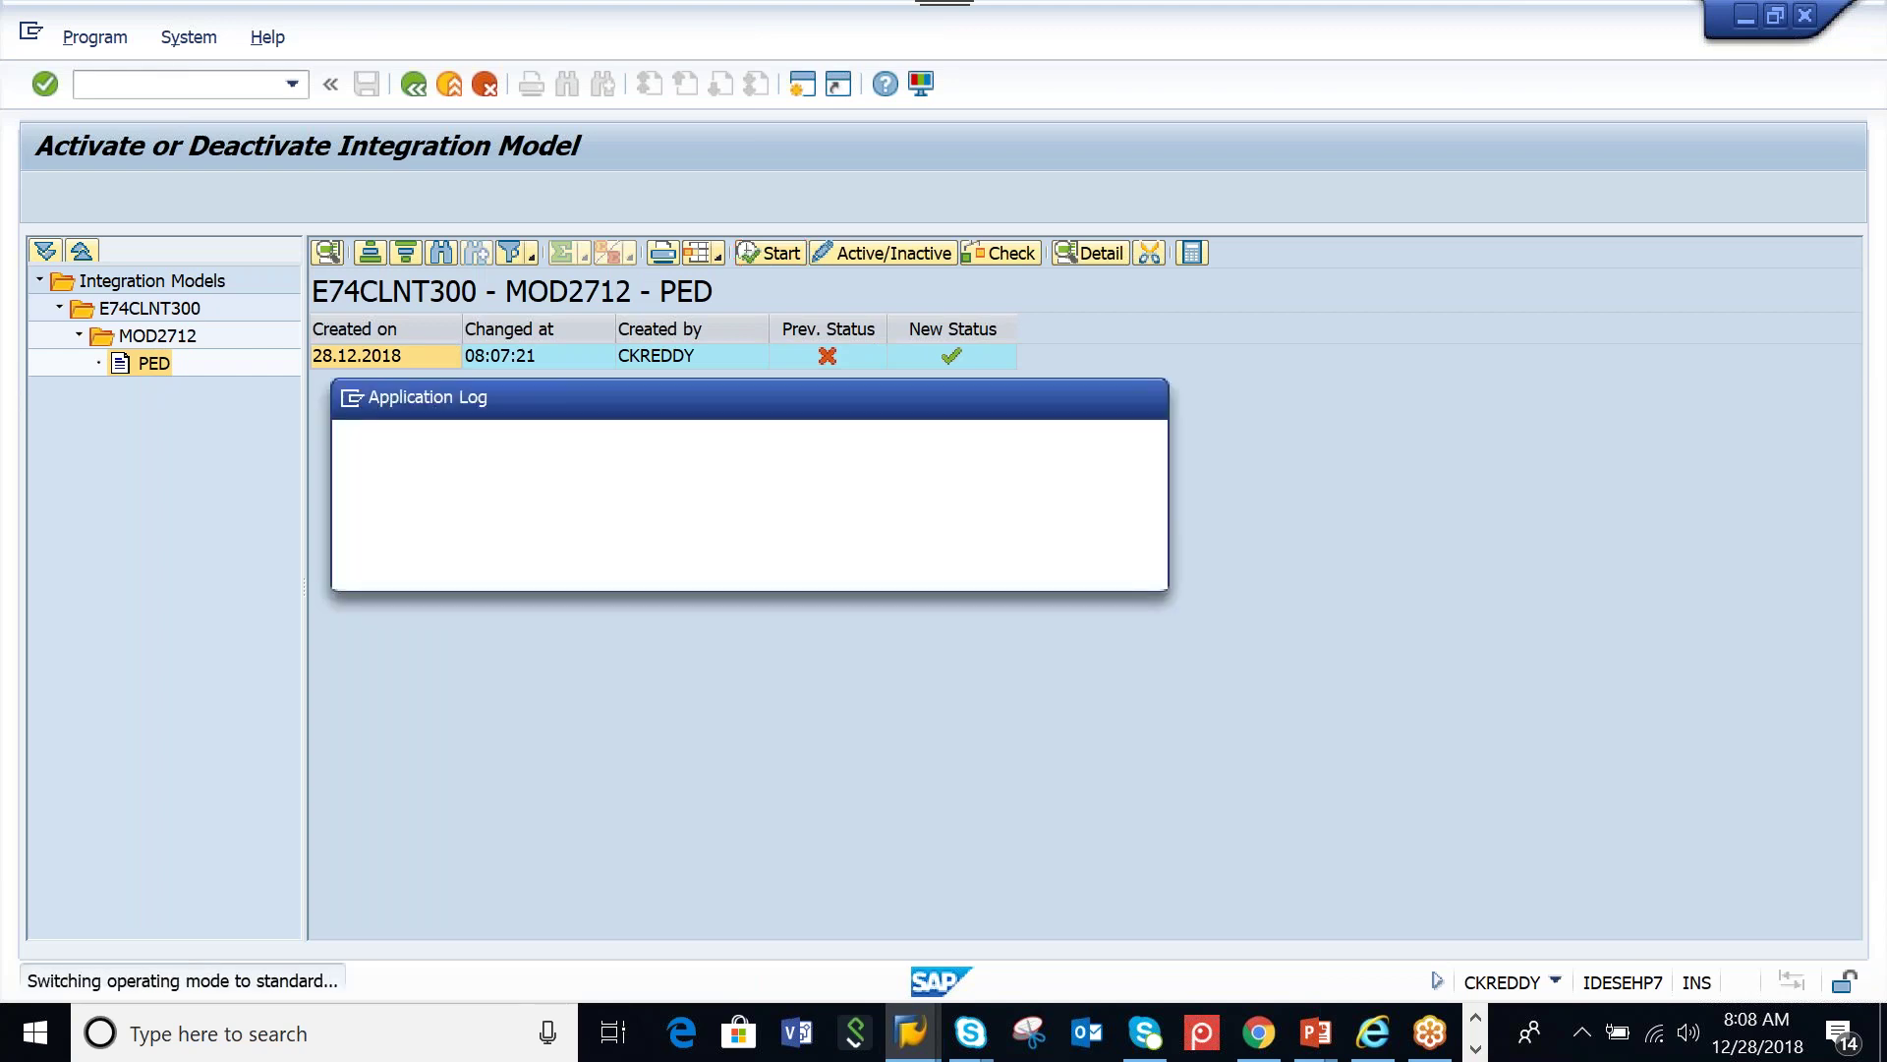
left_click(425, 556)
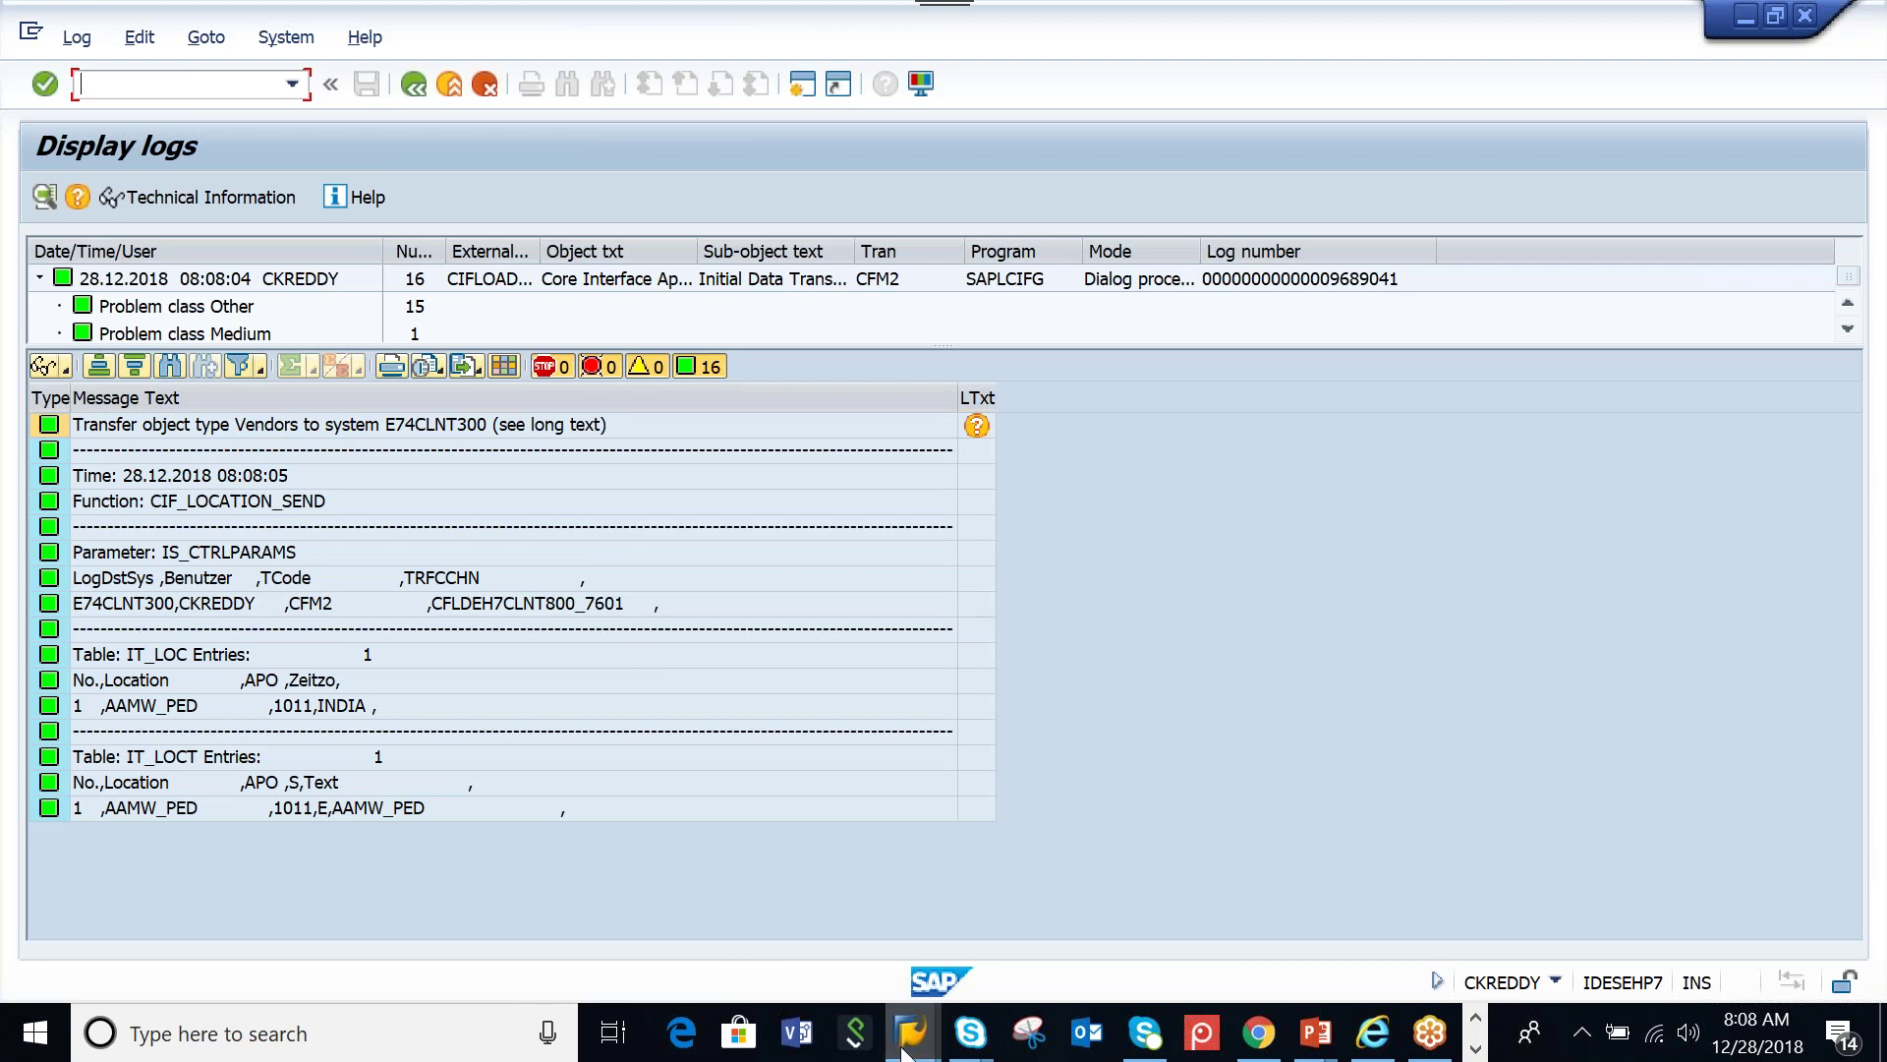
mouse_move(906, 1052)
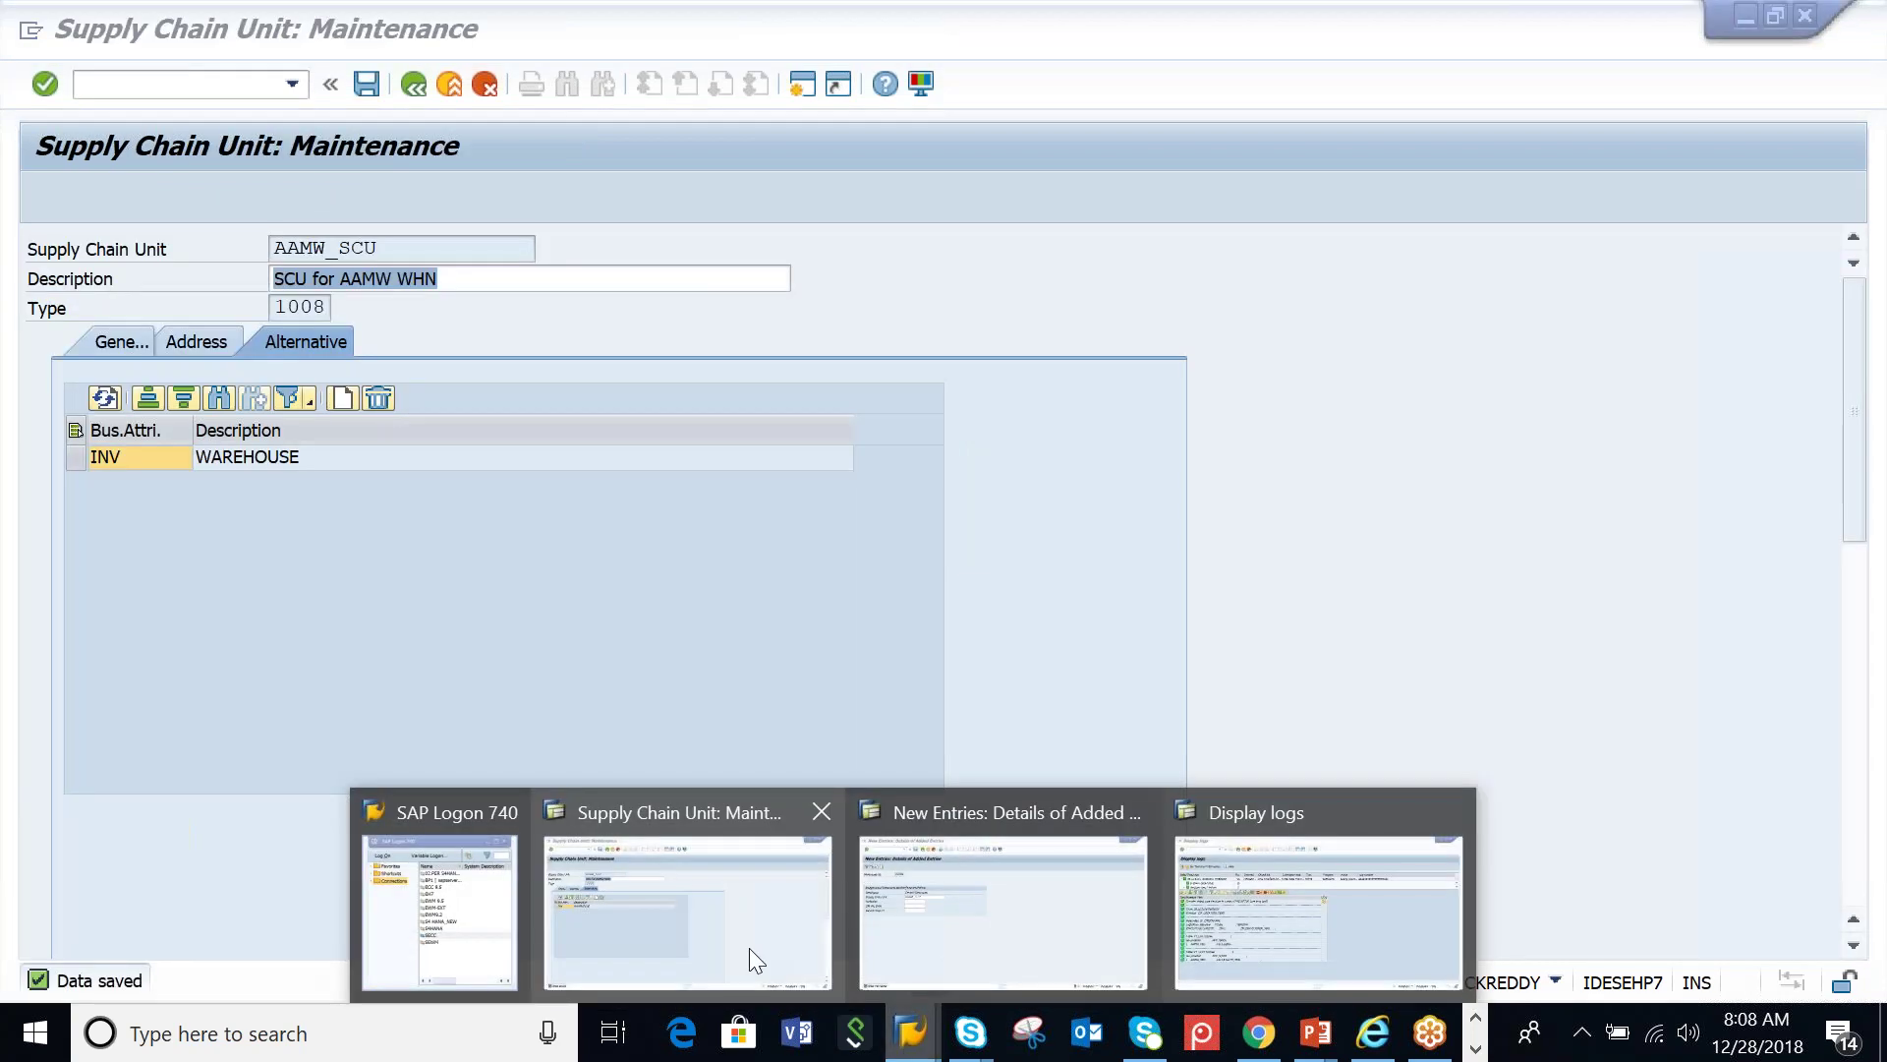
Return to SAP Easy Access and launch Maintain Business Partner under EWM Master Data
left_click(749, 948)
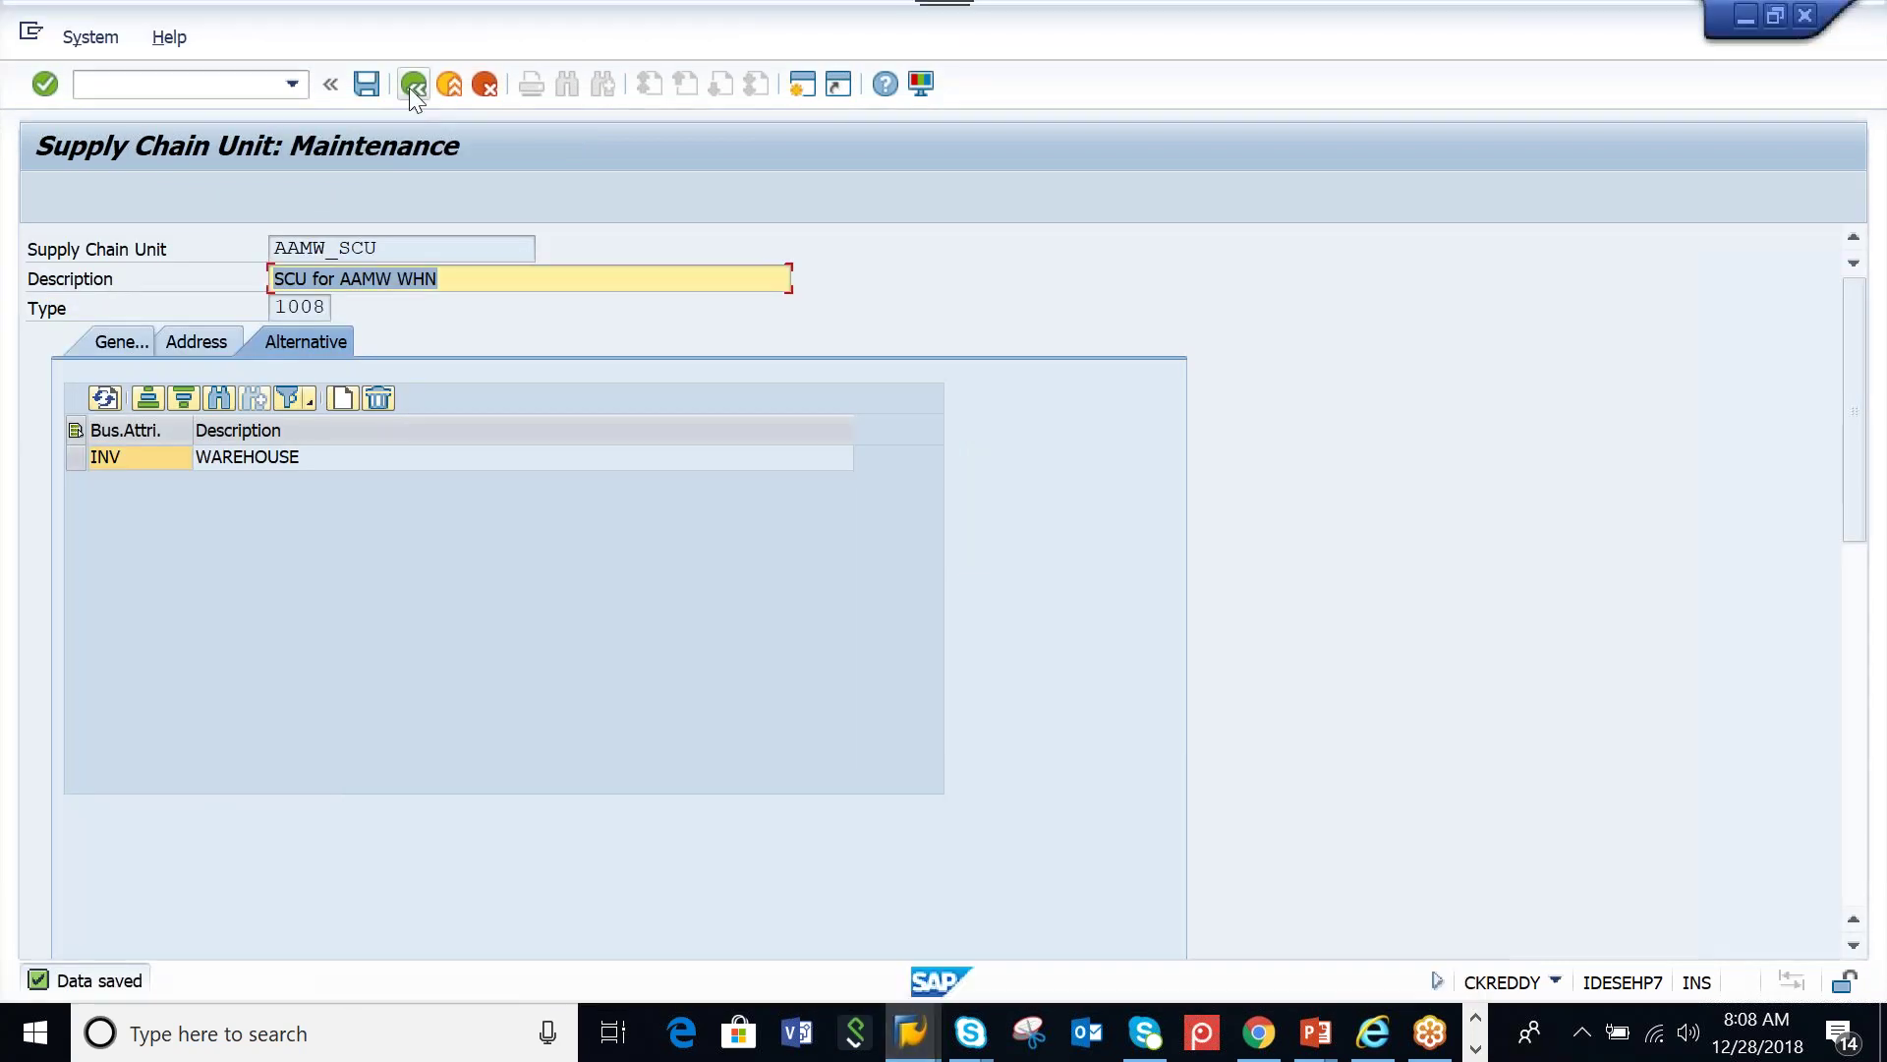
left_click(412, 85)
left_click(412, 84)
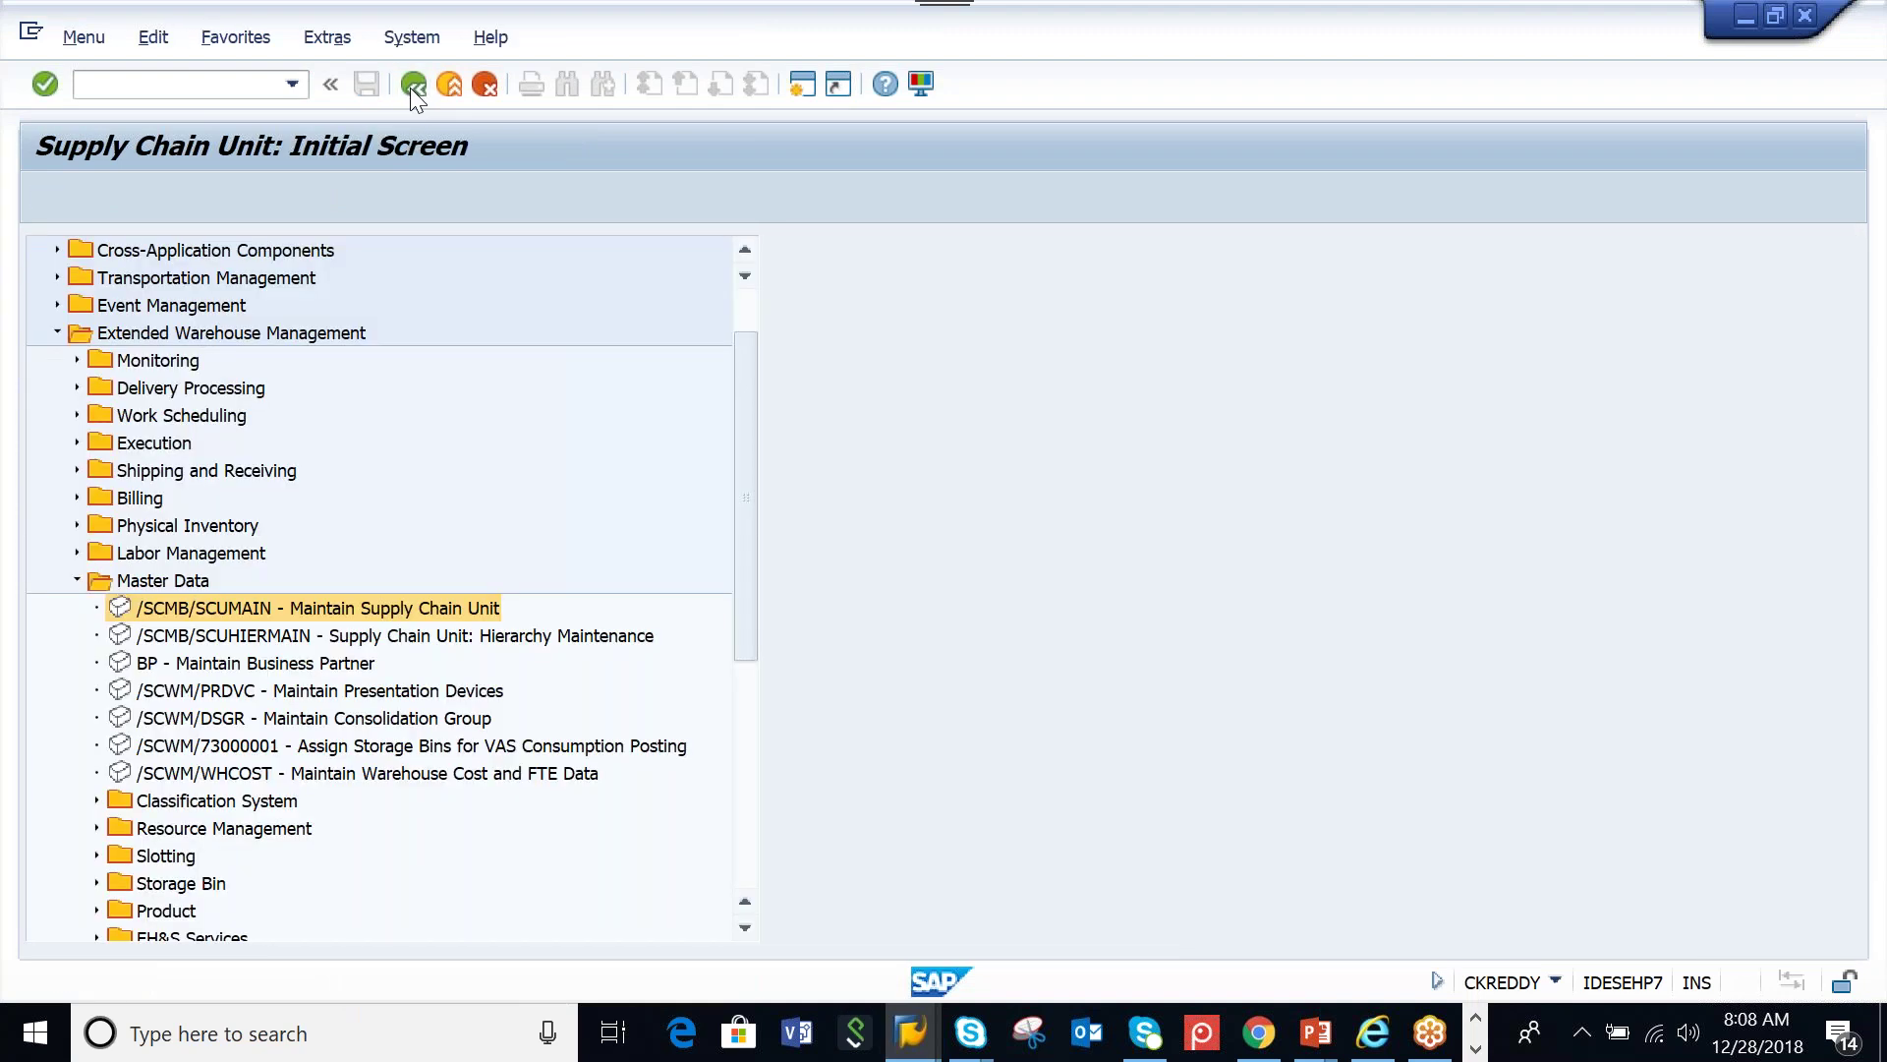
left_click(412, 84)
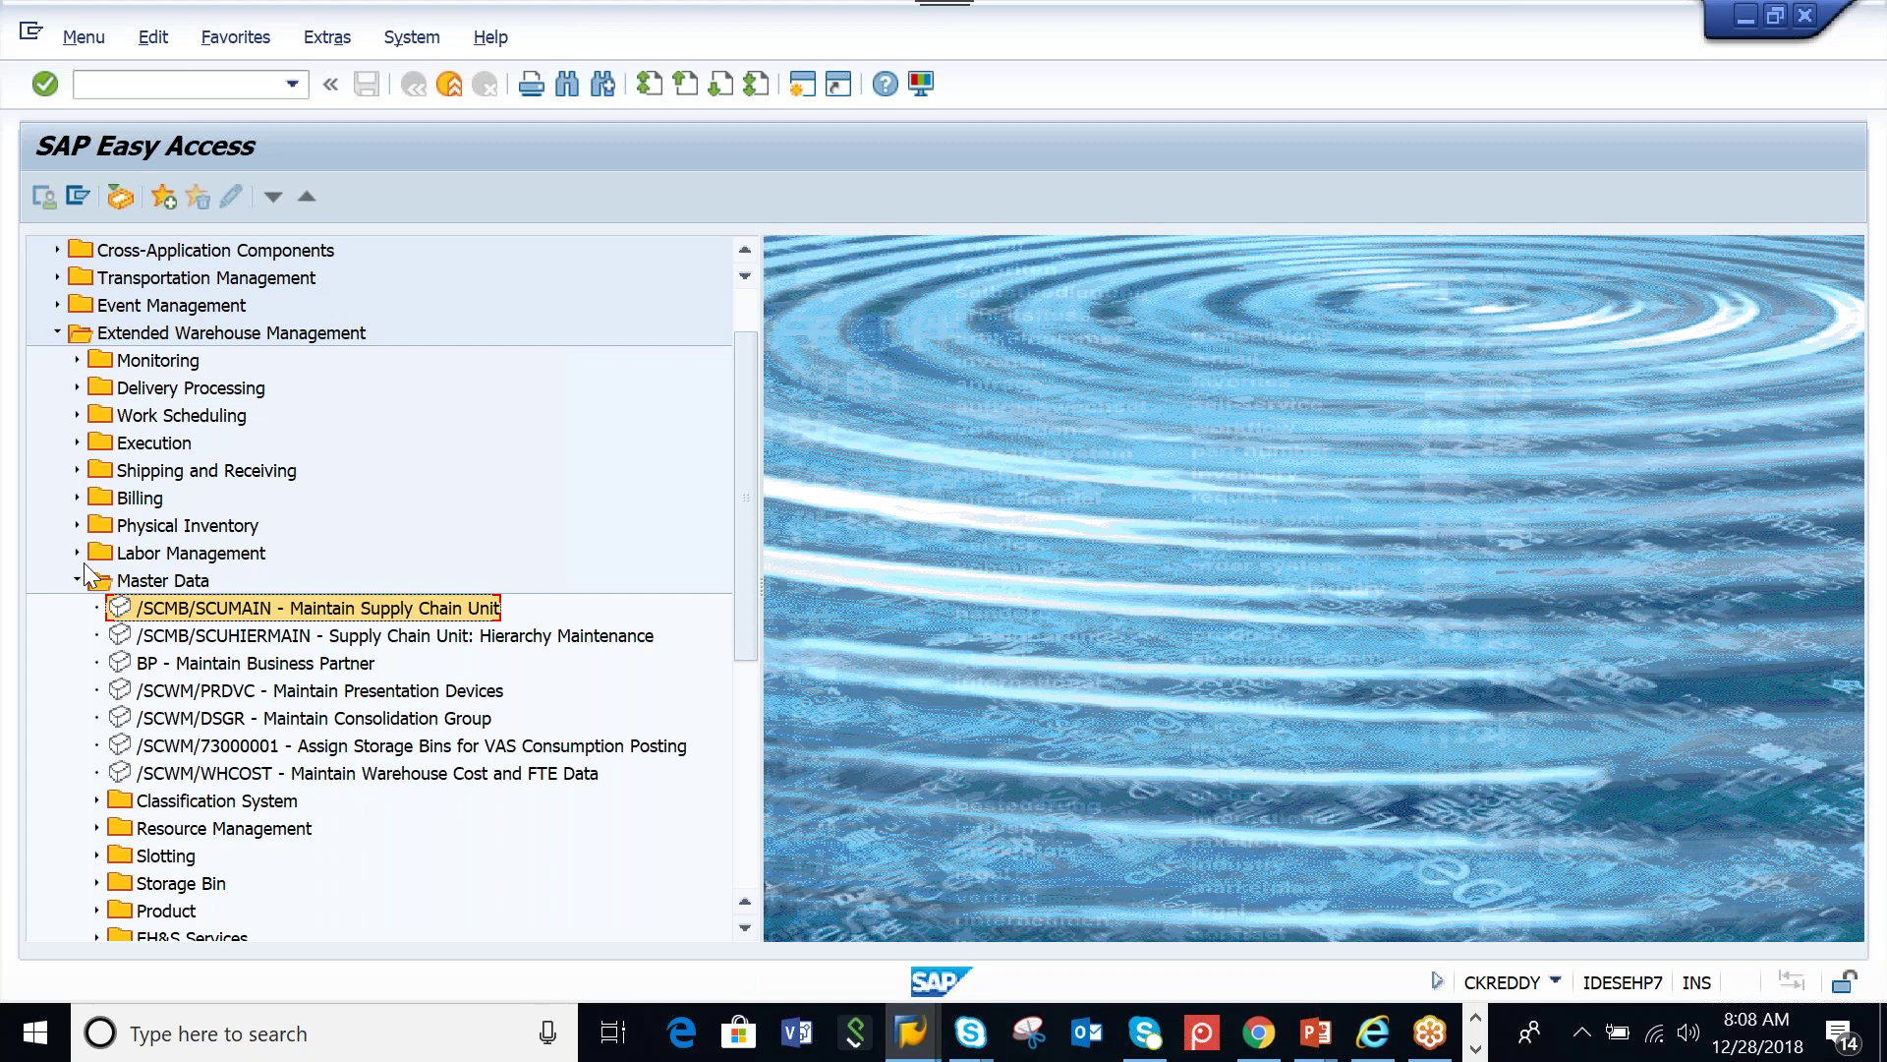
left_click(167, 418)
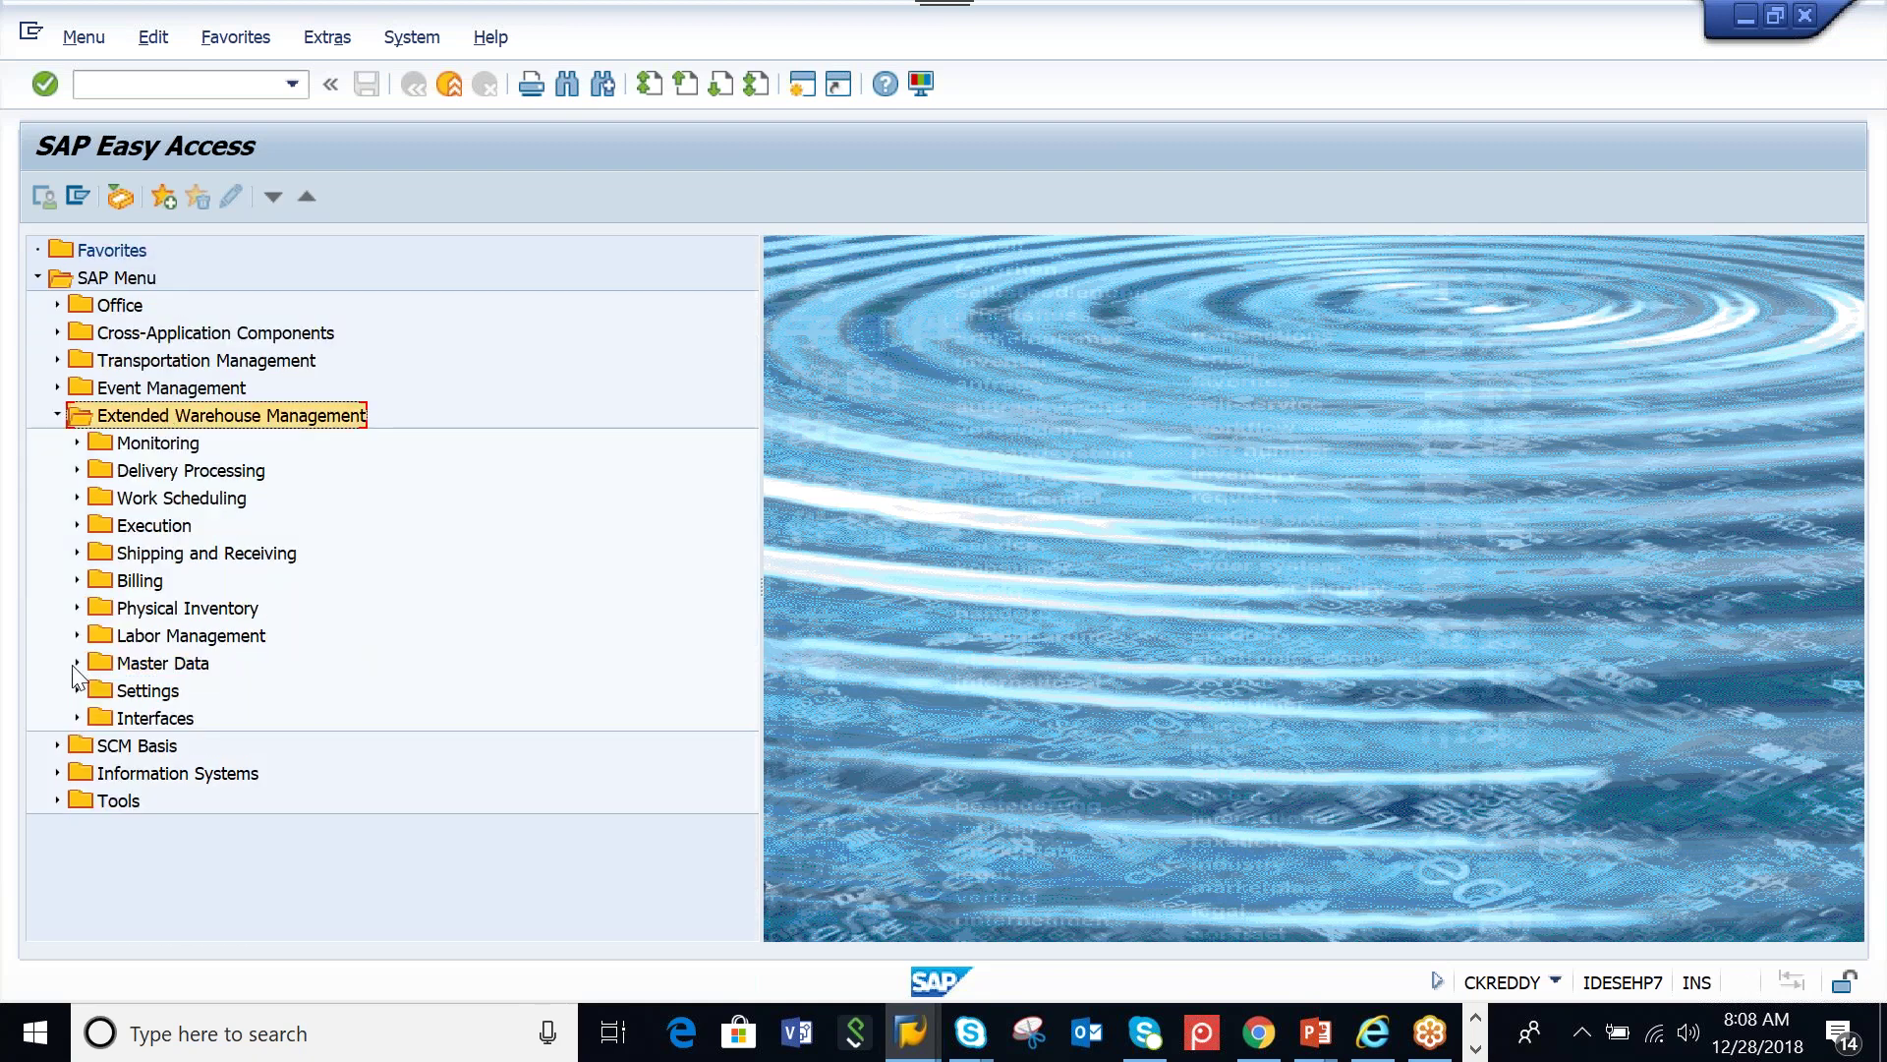
left_click(77, 663)
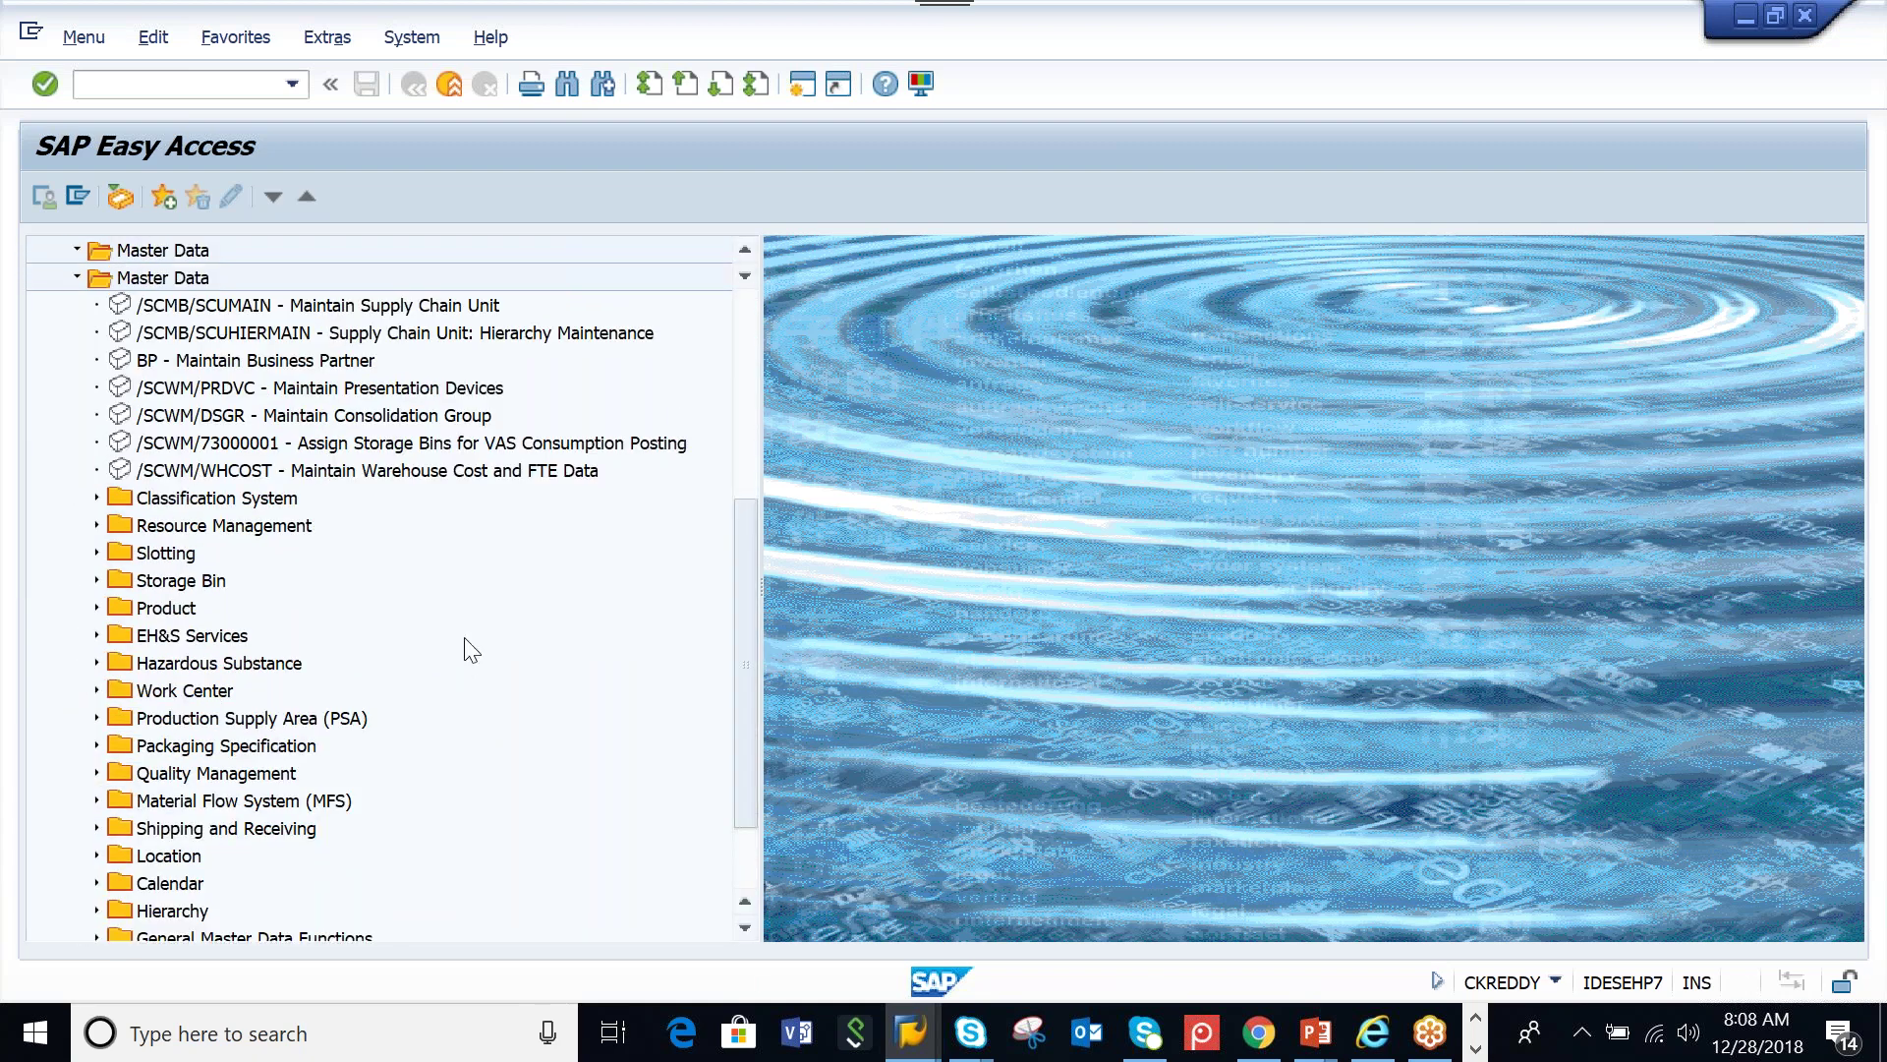
left_click(251, 418)
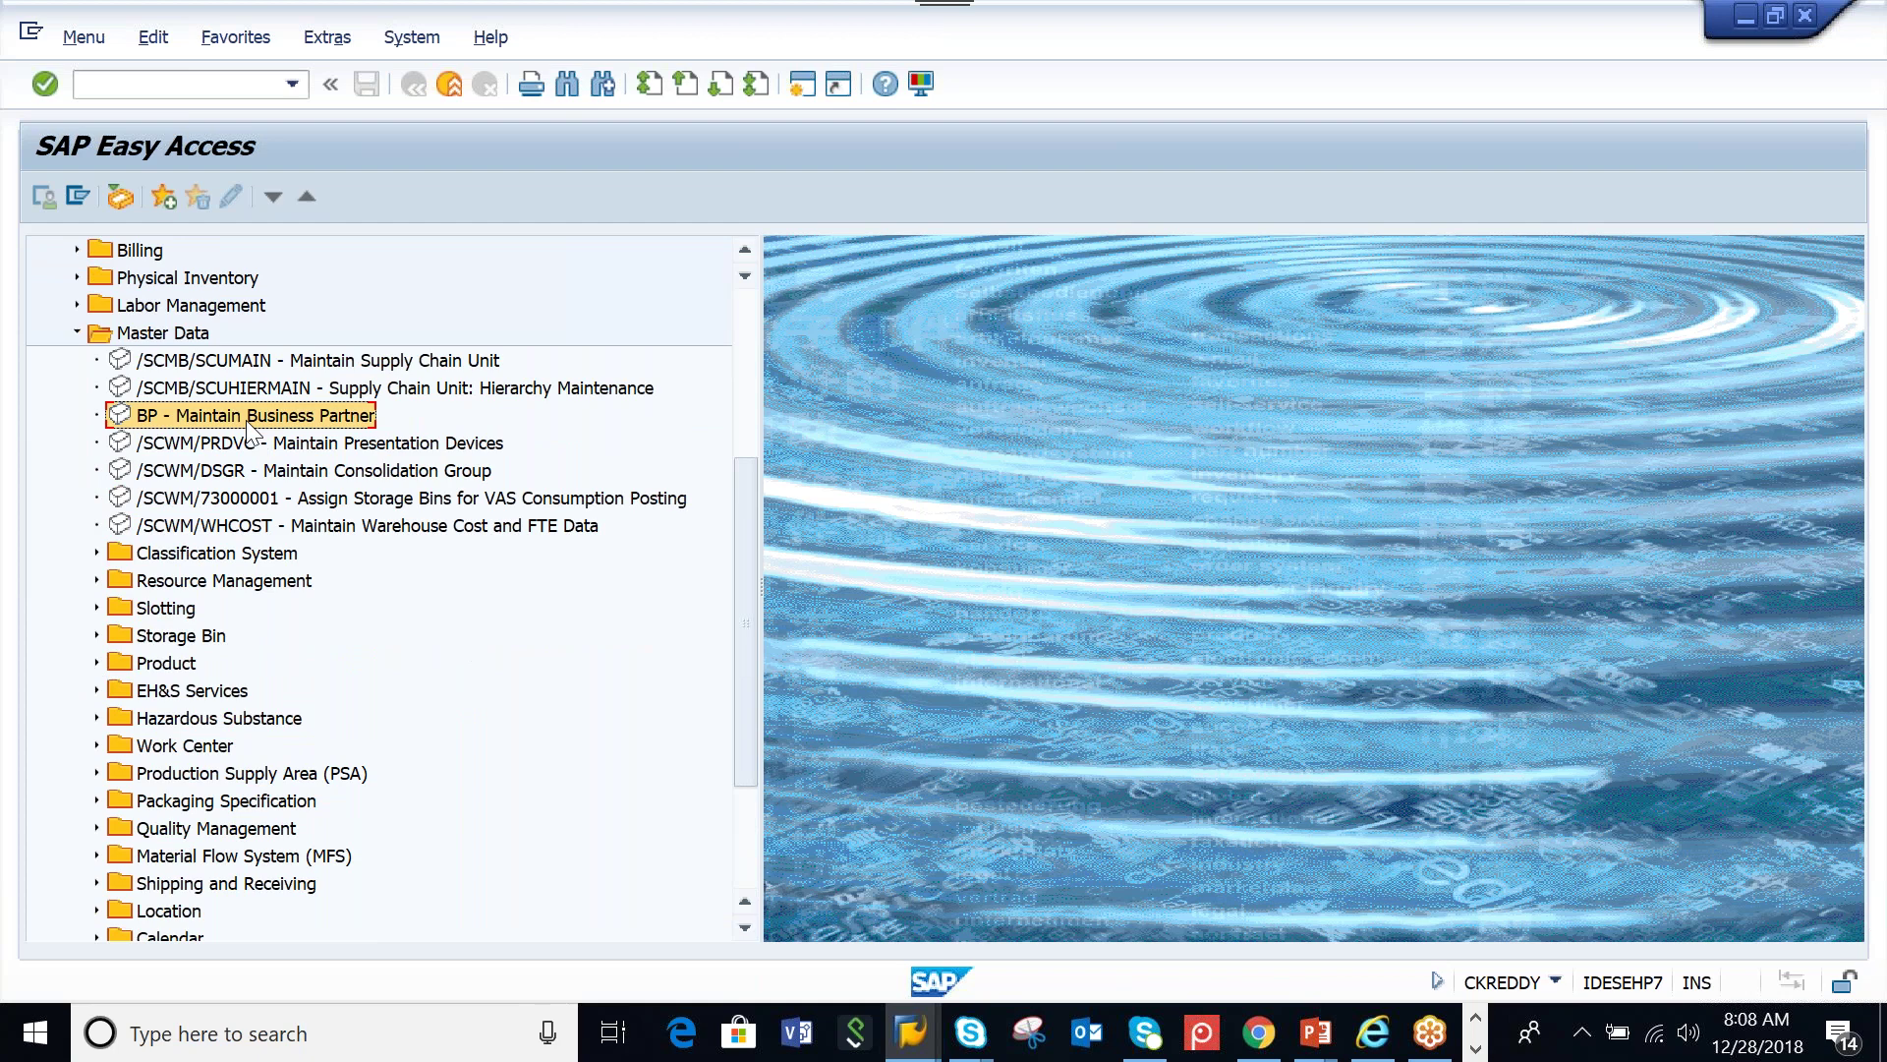
double_click(246, 421)
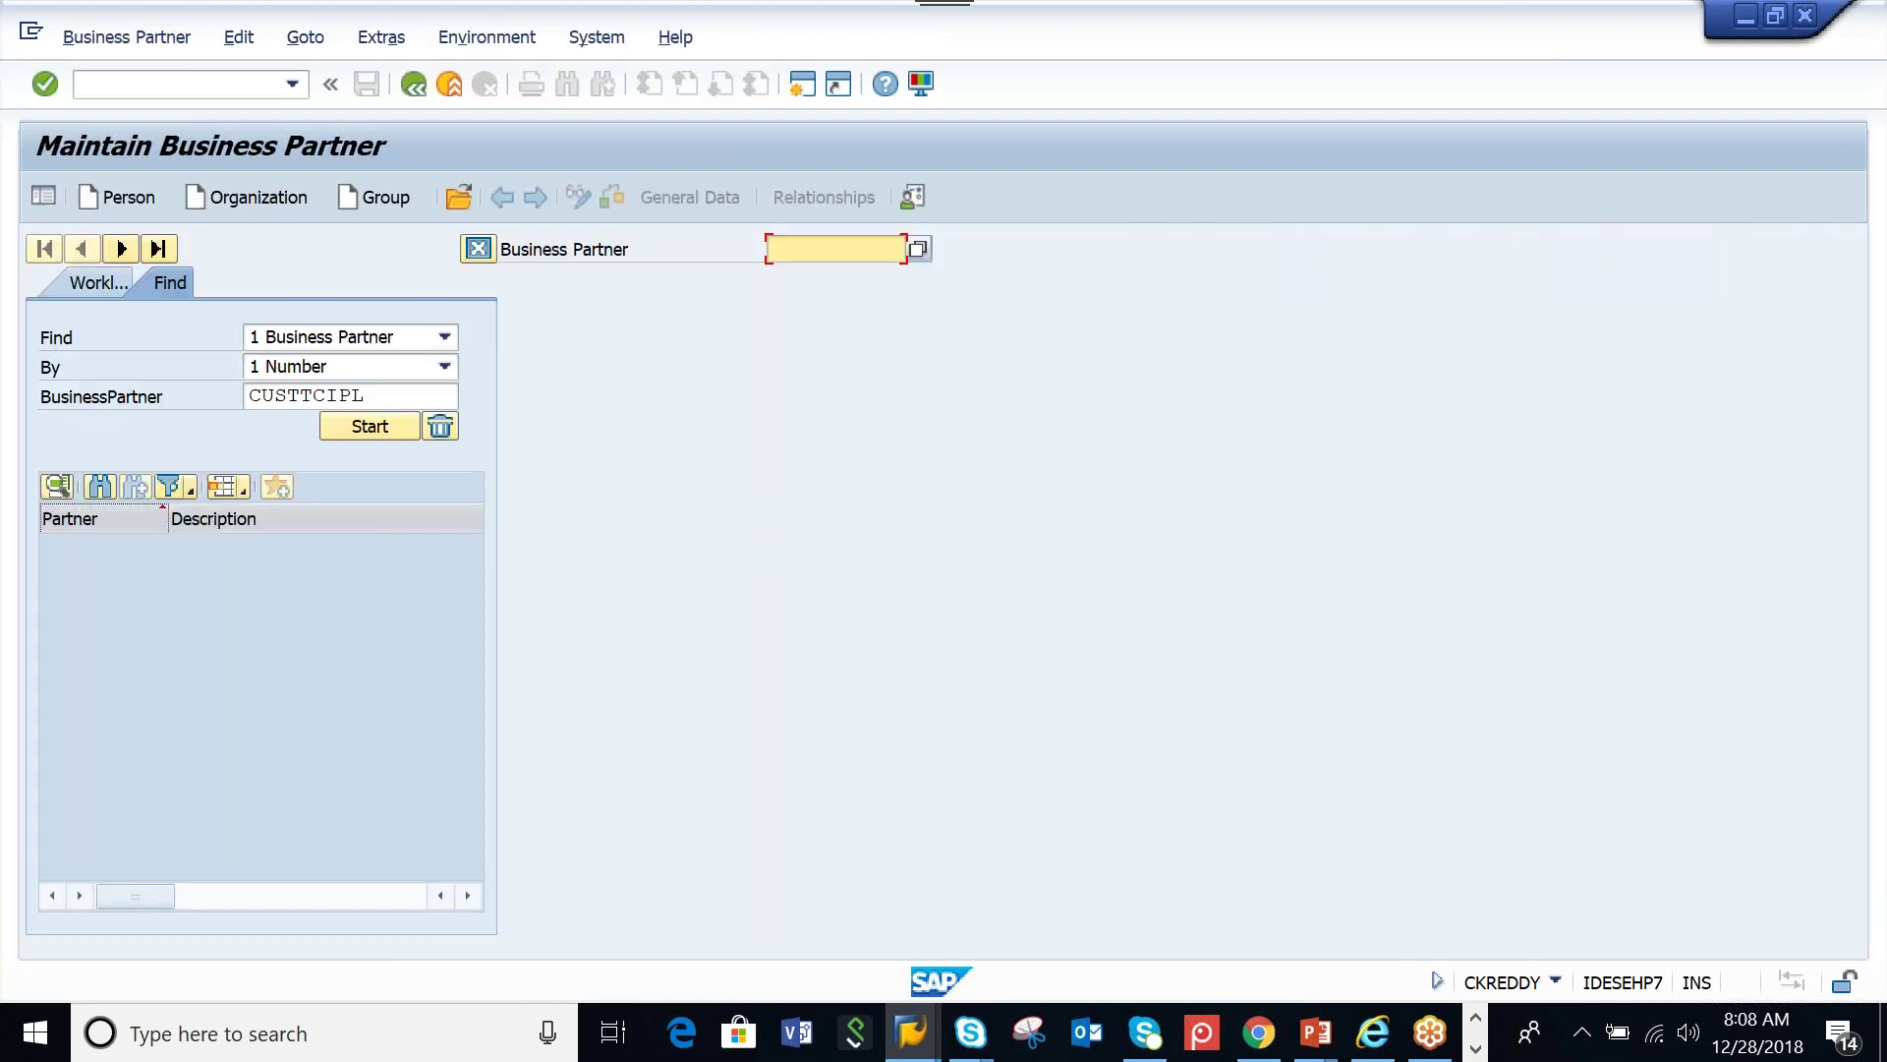
Search business partners for AAMW* and open AAMW_PED
left_click_drag(398, 389, 252, 387)
type("A")
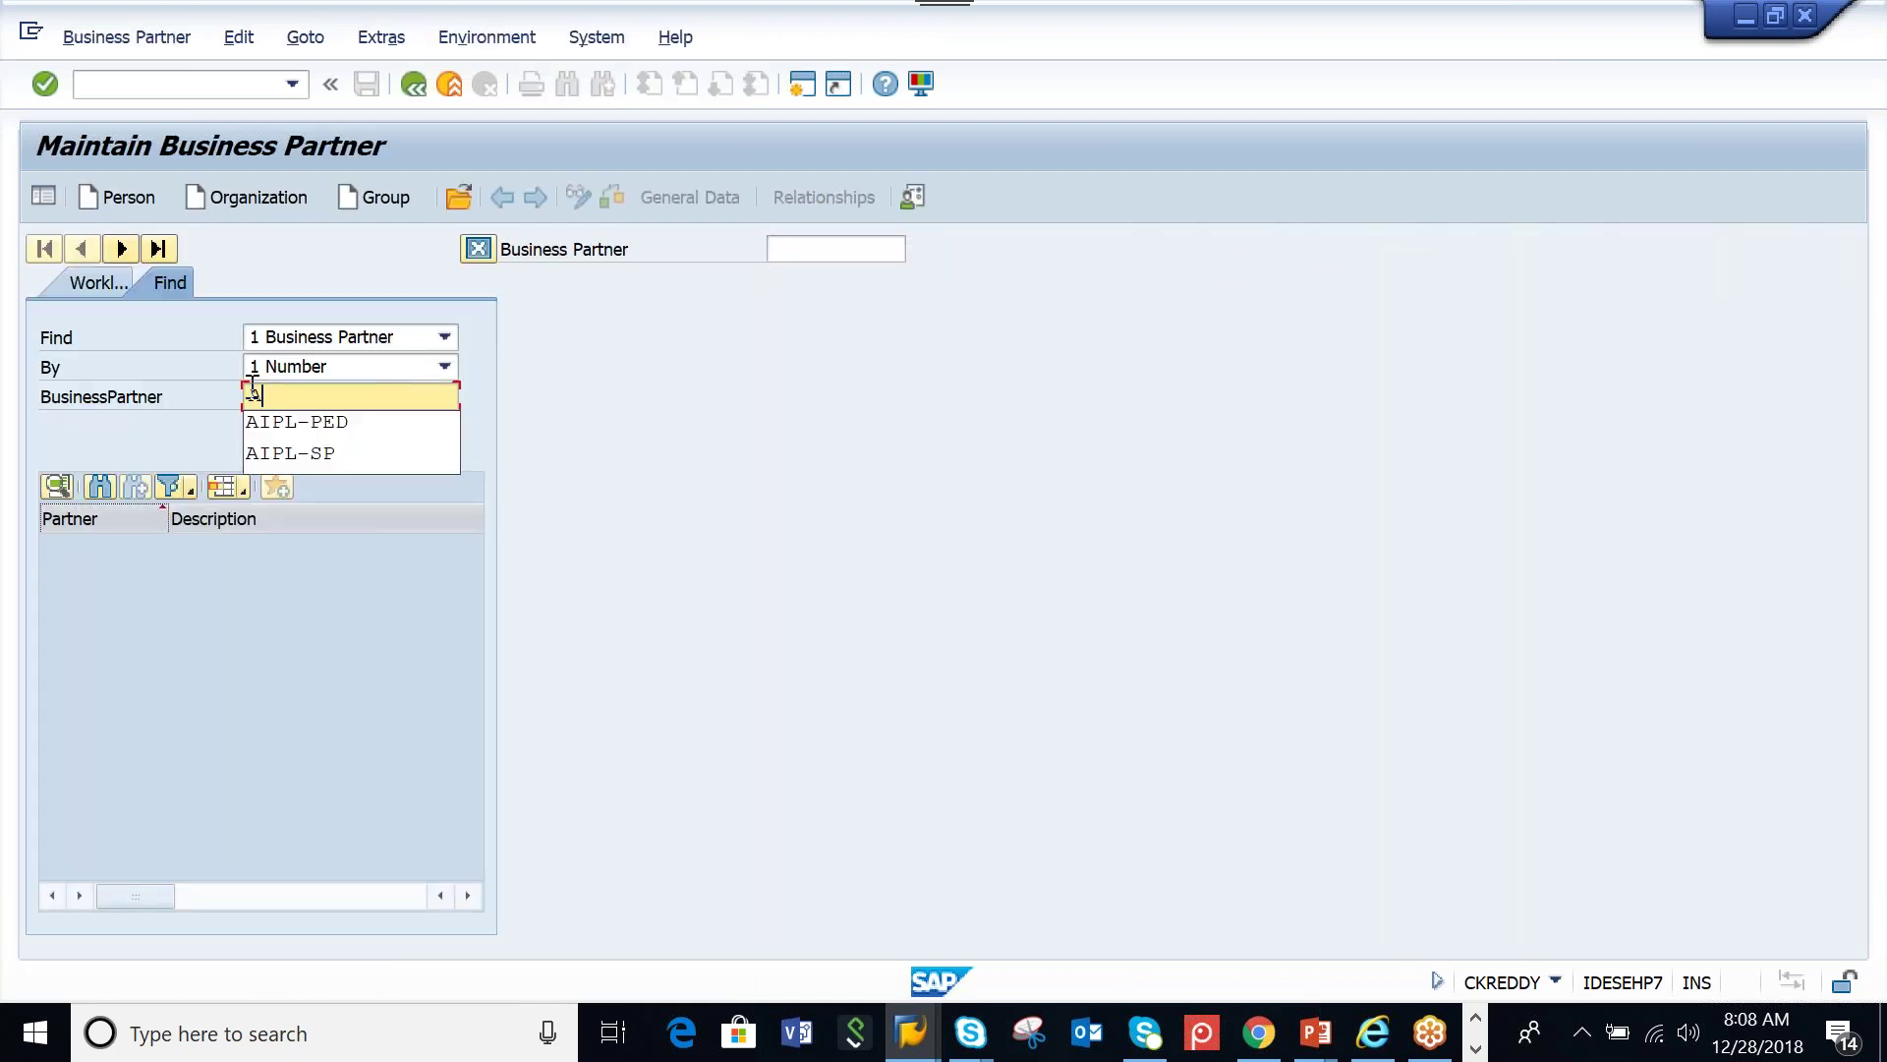
type("AMW*")
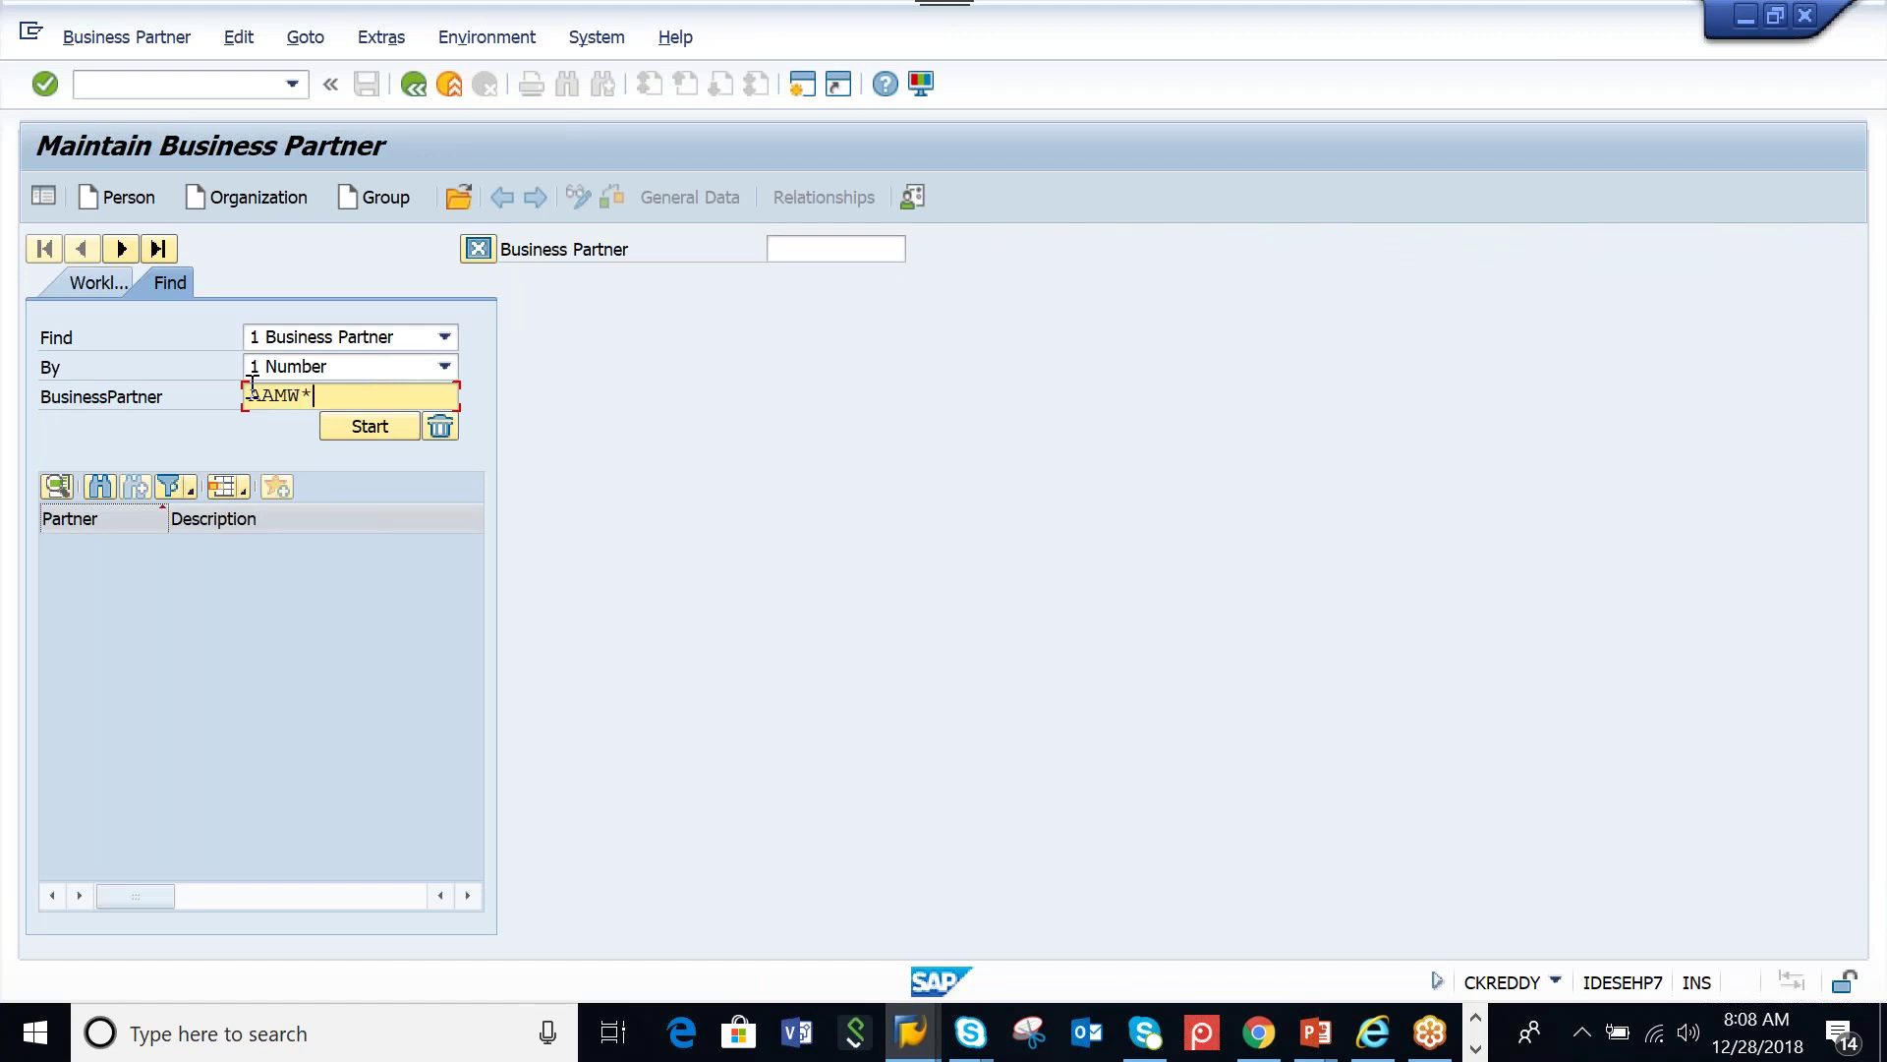
left_click(356, 422)
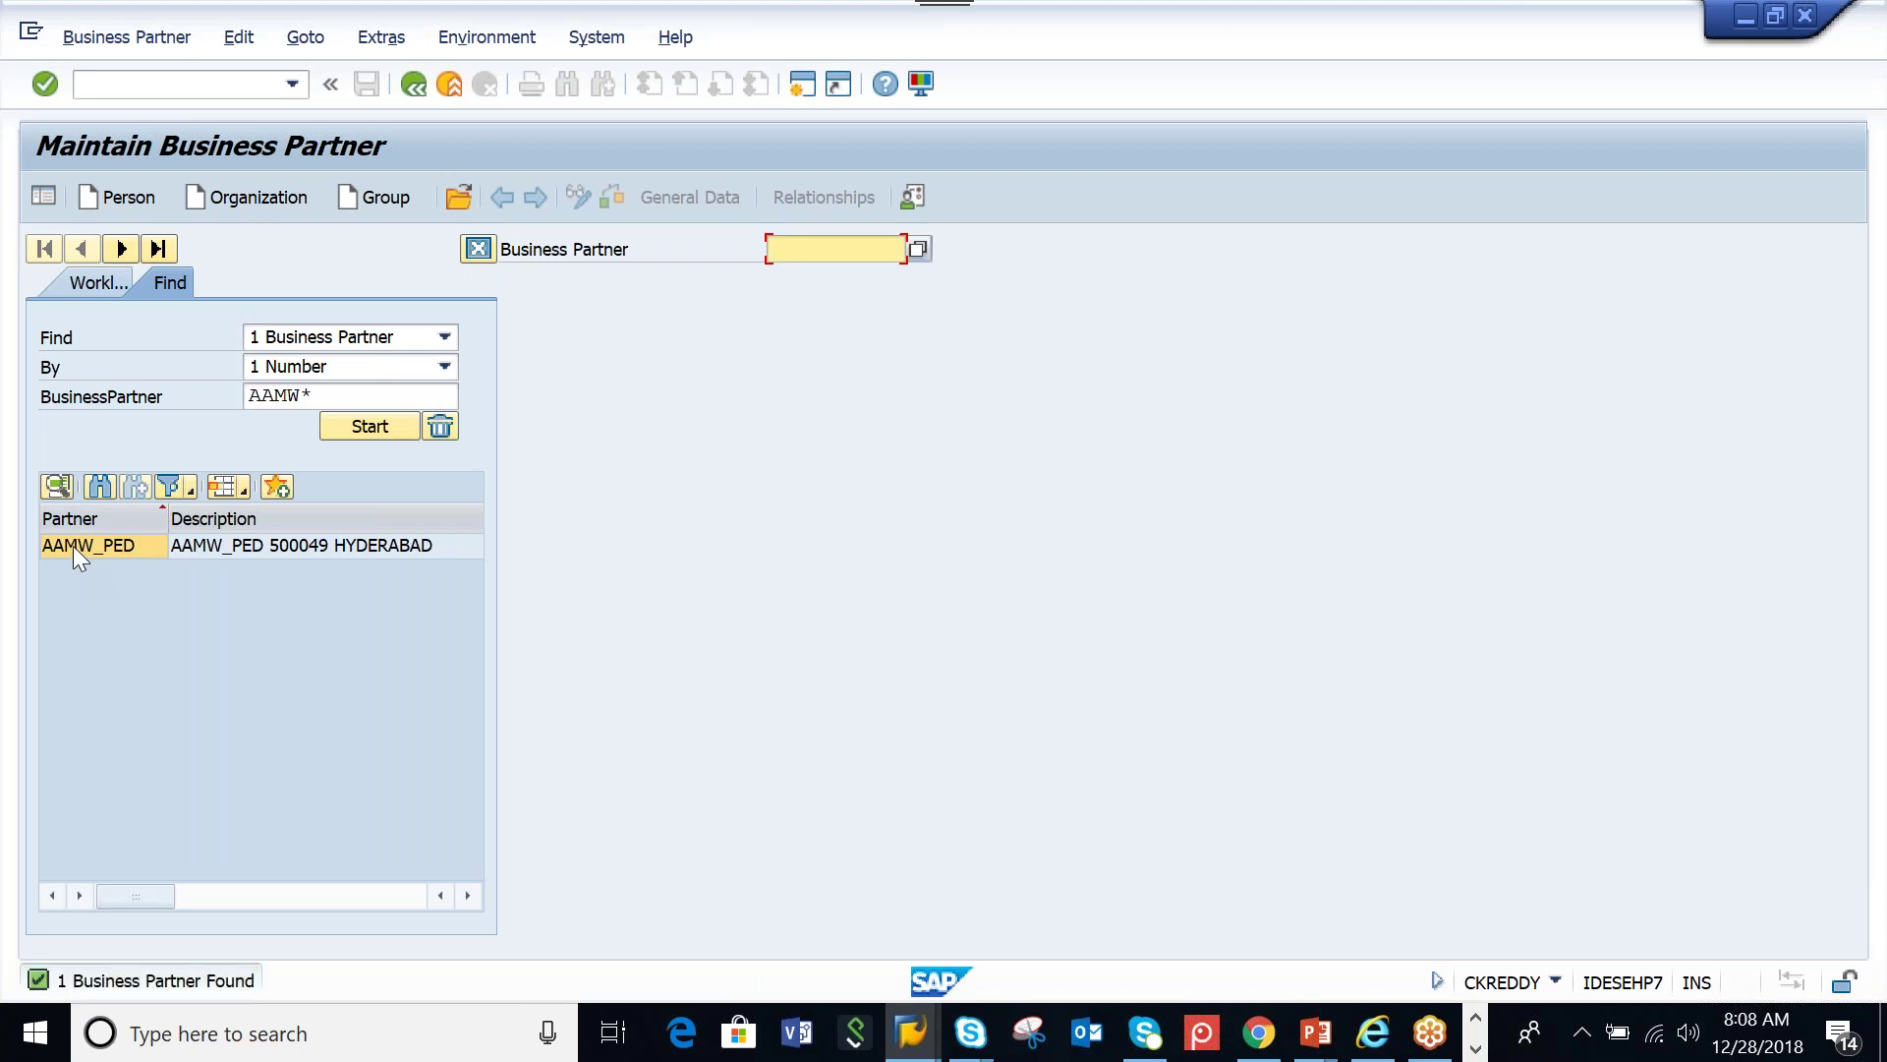
double_click(72, 546)
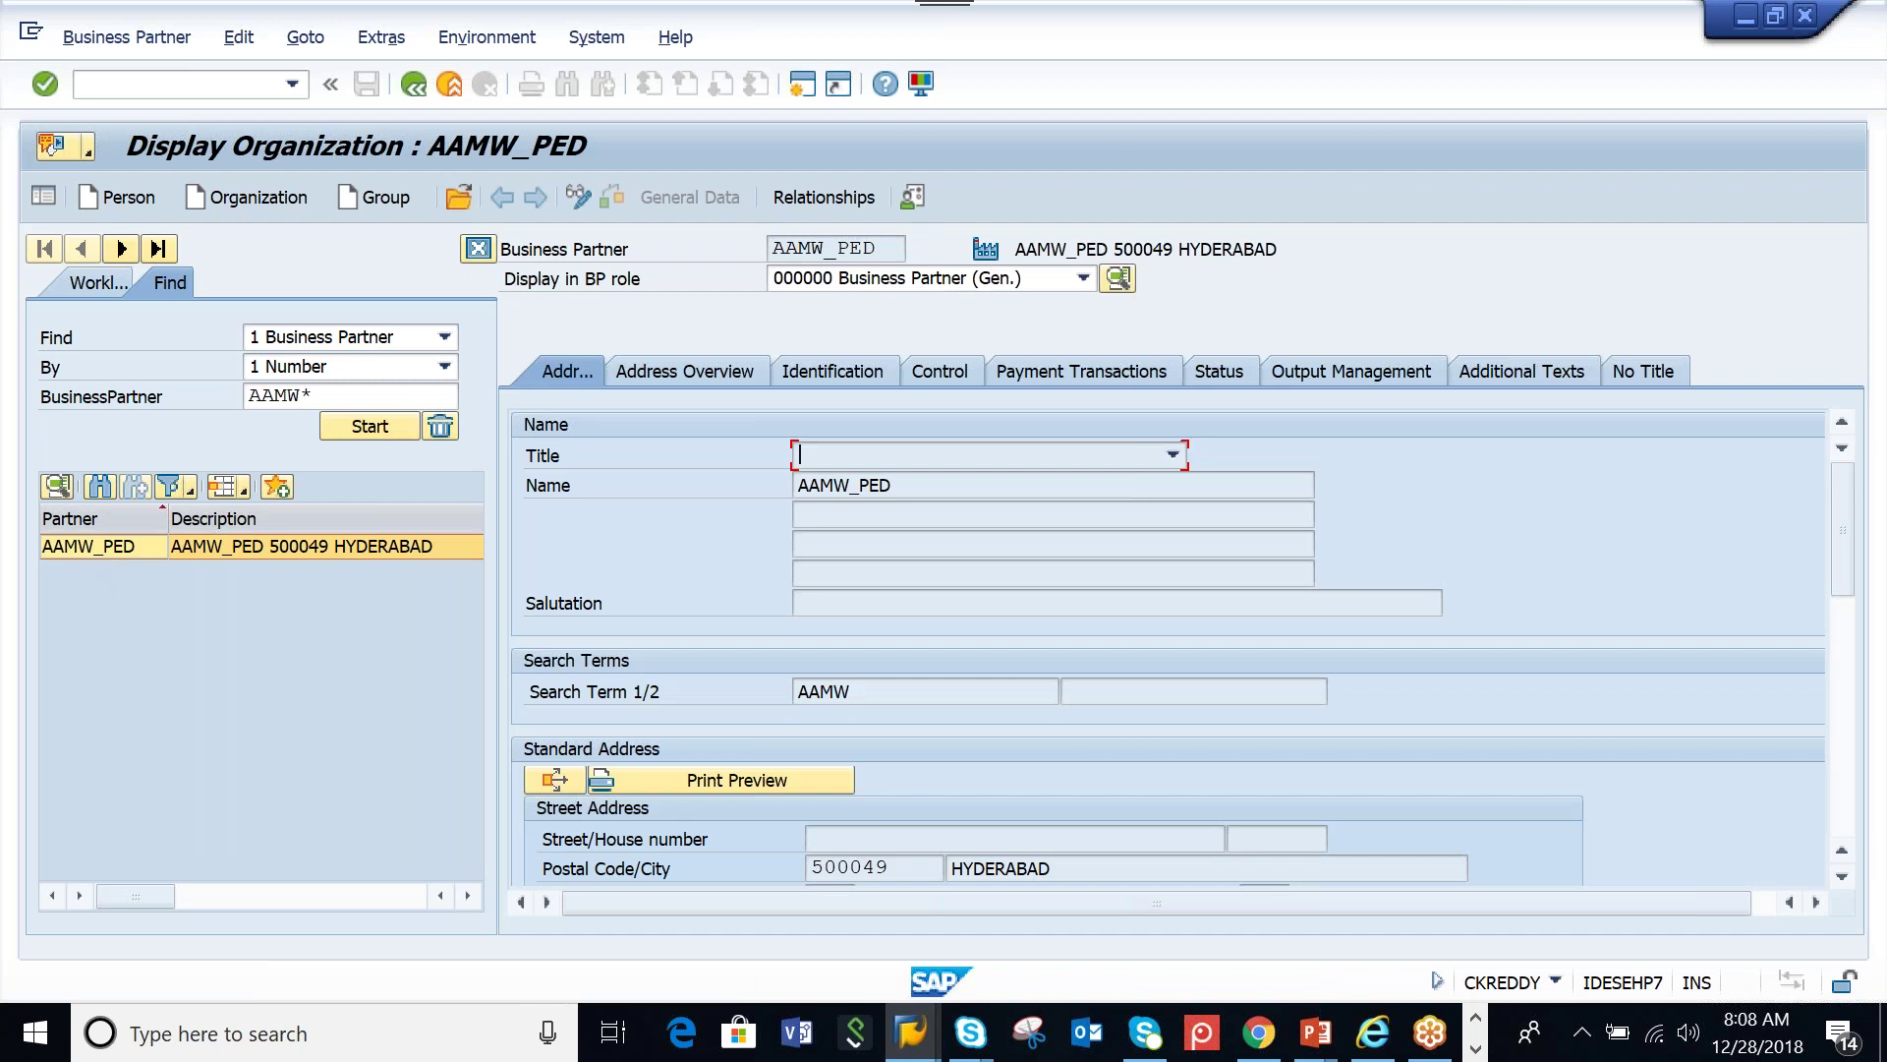
Inspect the R/3 Vendor Number entry on the Identification tab, then switch to change mode
left_click(832, 373)
scroll(1848, 559, "down", 1)
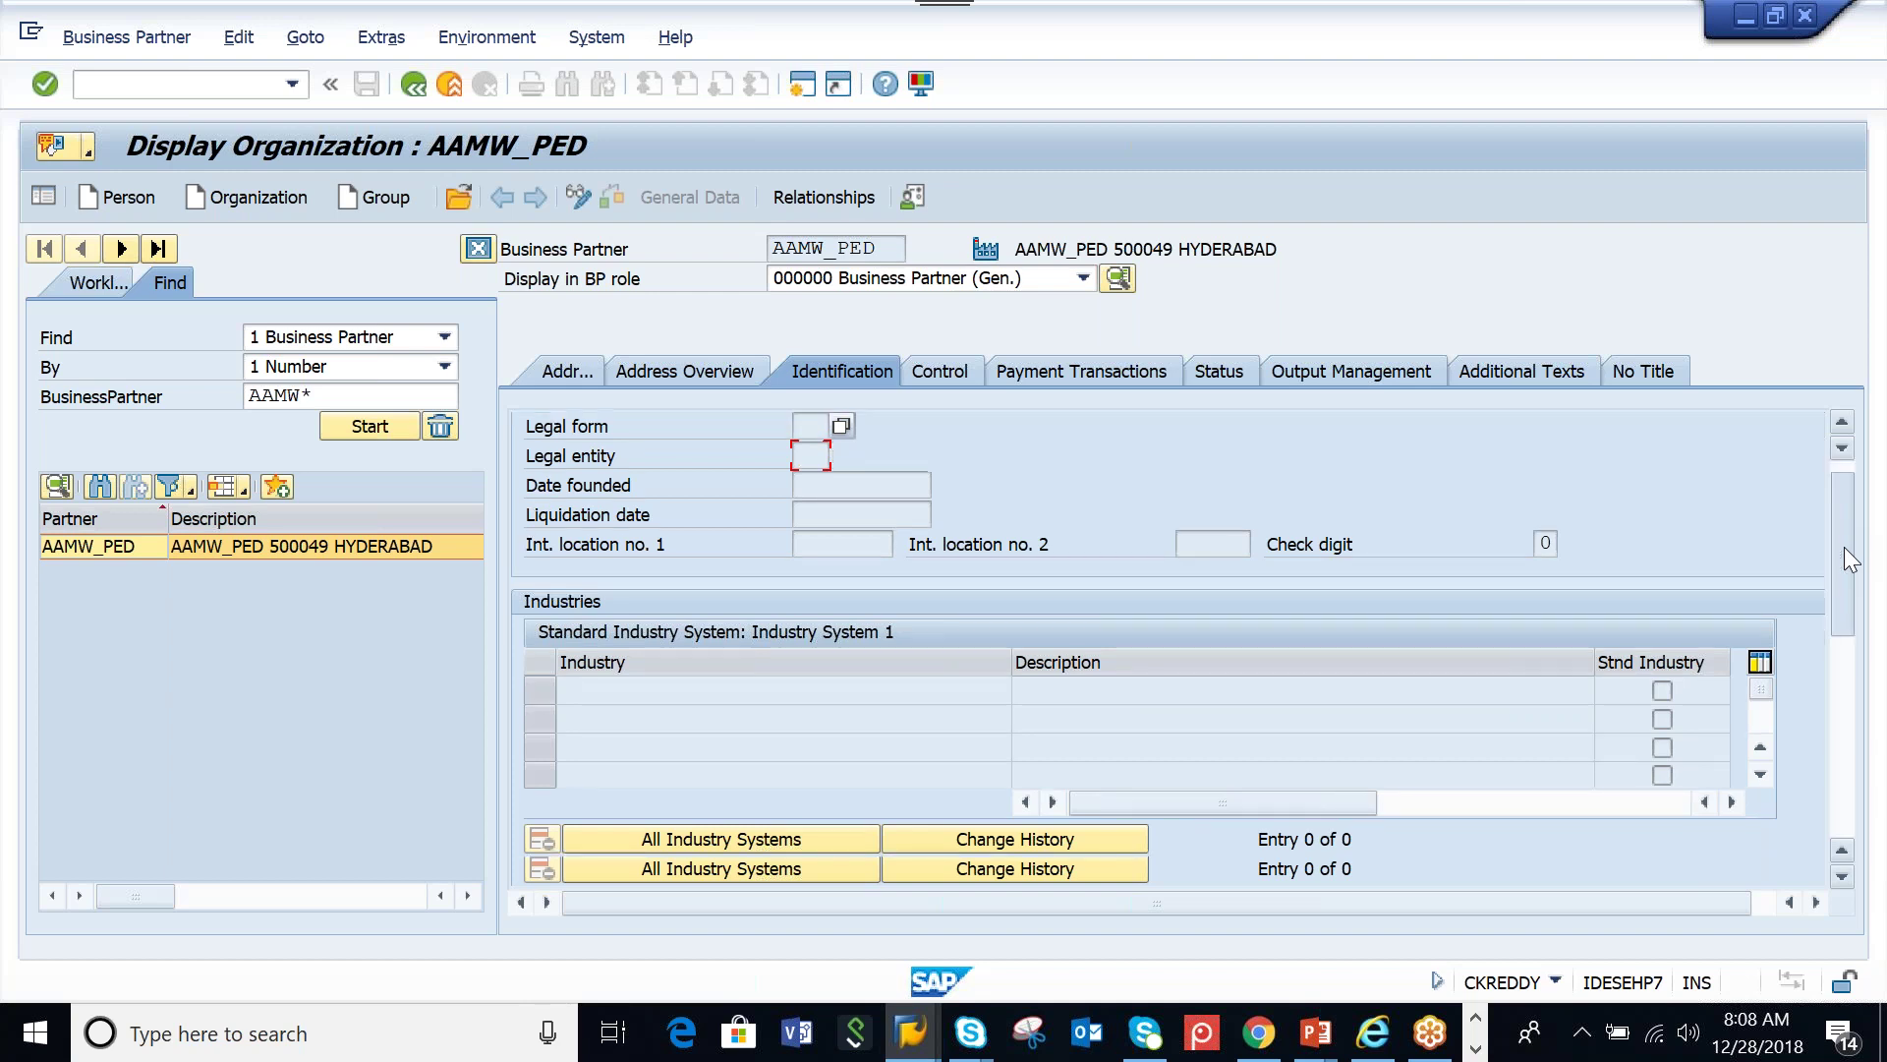
scroll(1848, 558, "down", 3)
left_click(682, 690)
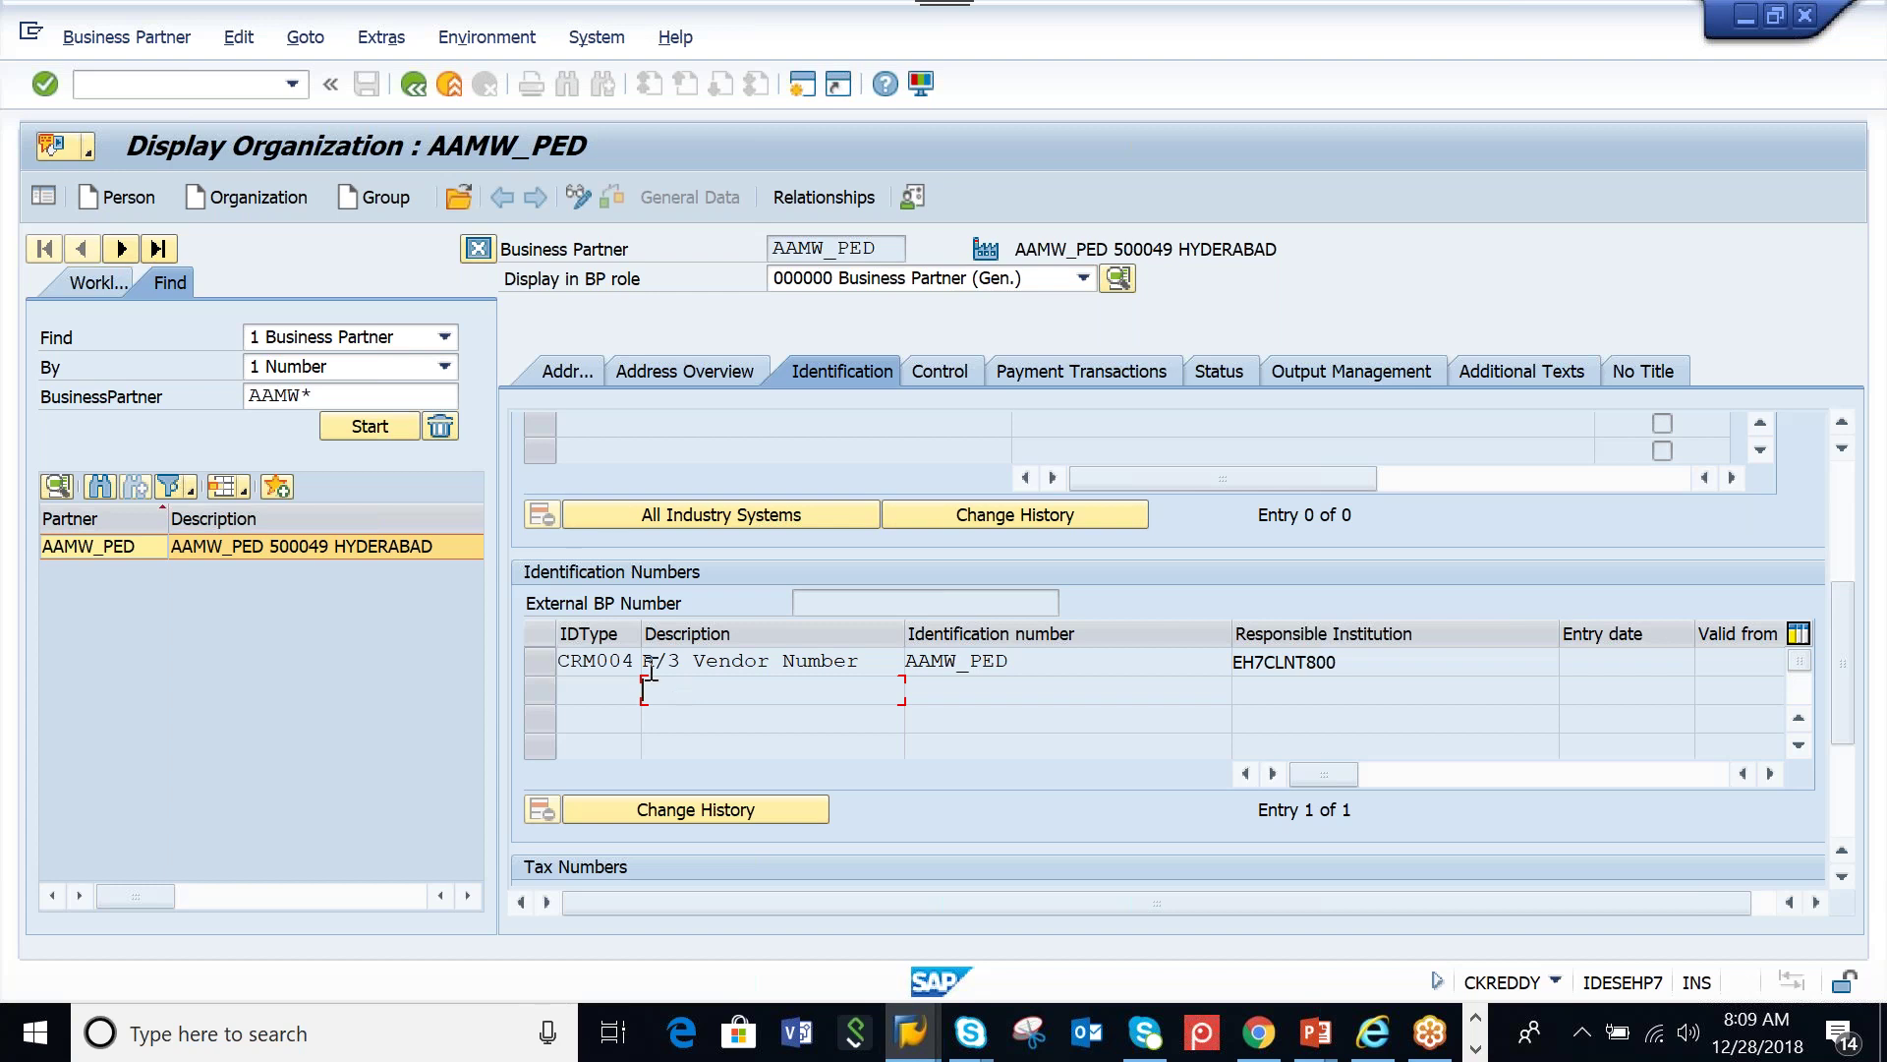
left_click(578, 197)
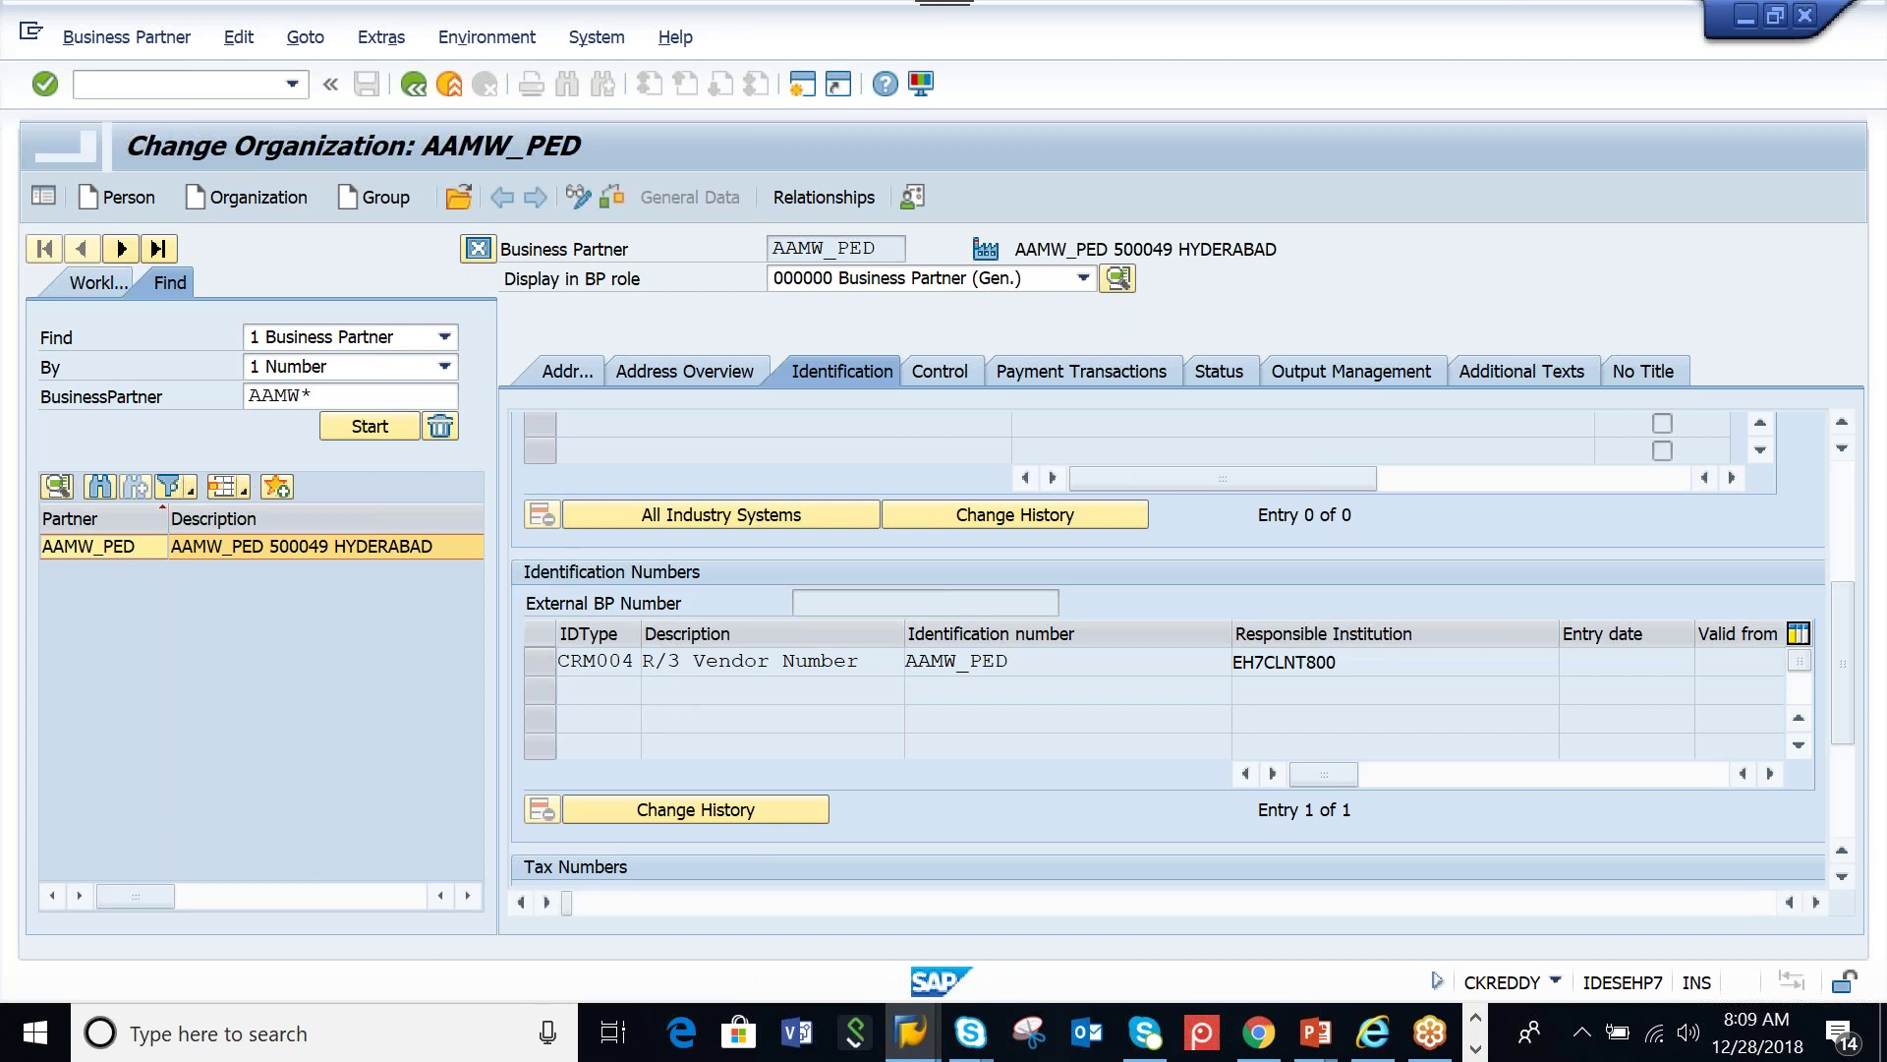
Add an identification row of type CRM011 (R/3 Plant Number) with number AAML
scroll(1855, 655, "down", 3)
scroll(1855, 656, "down", 2)
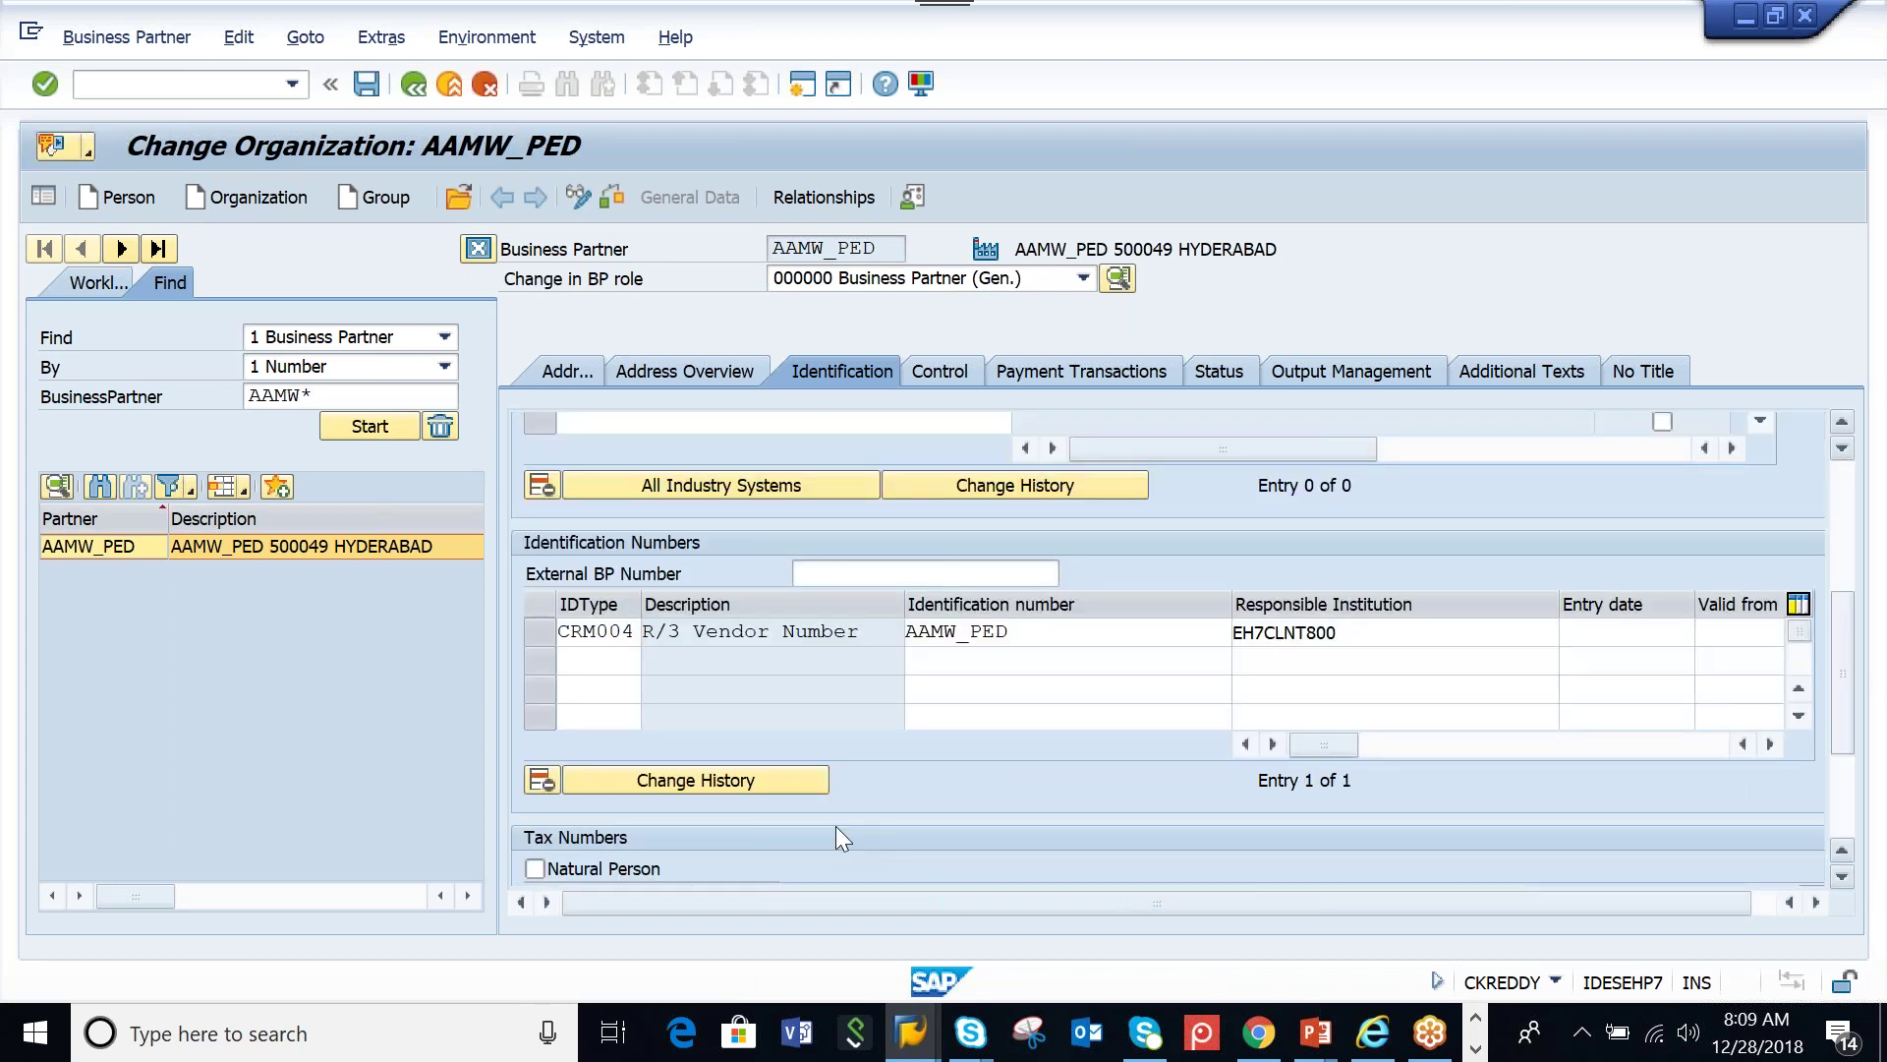
left_click(651, 665)
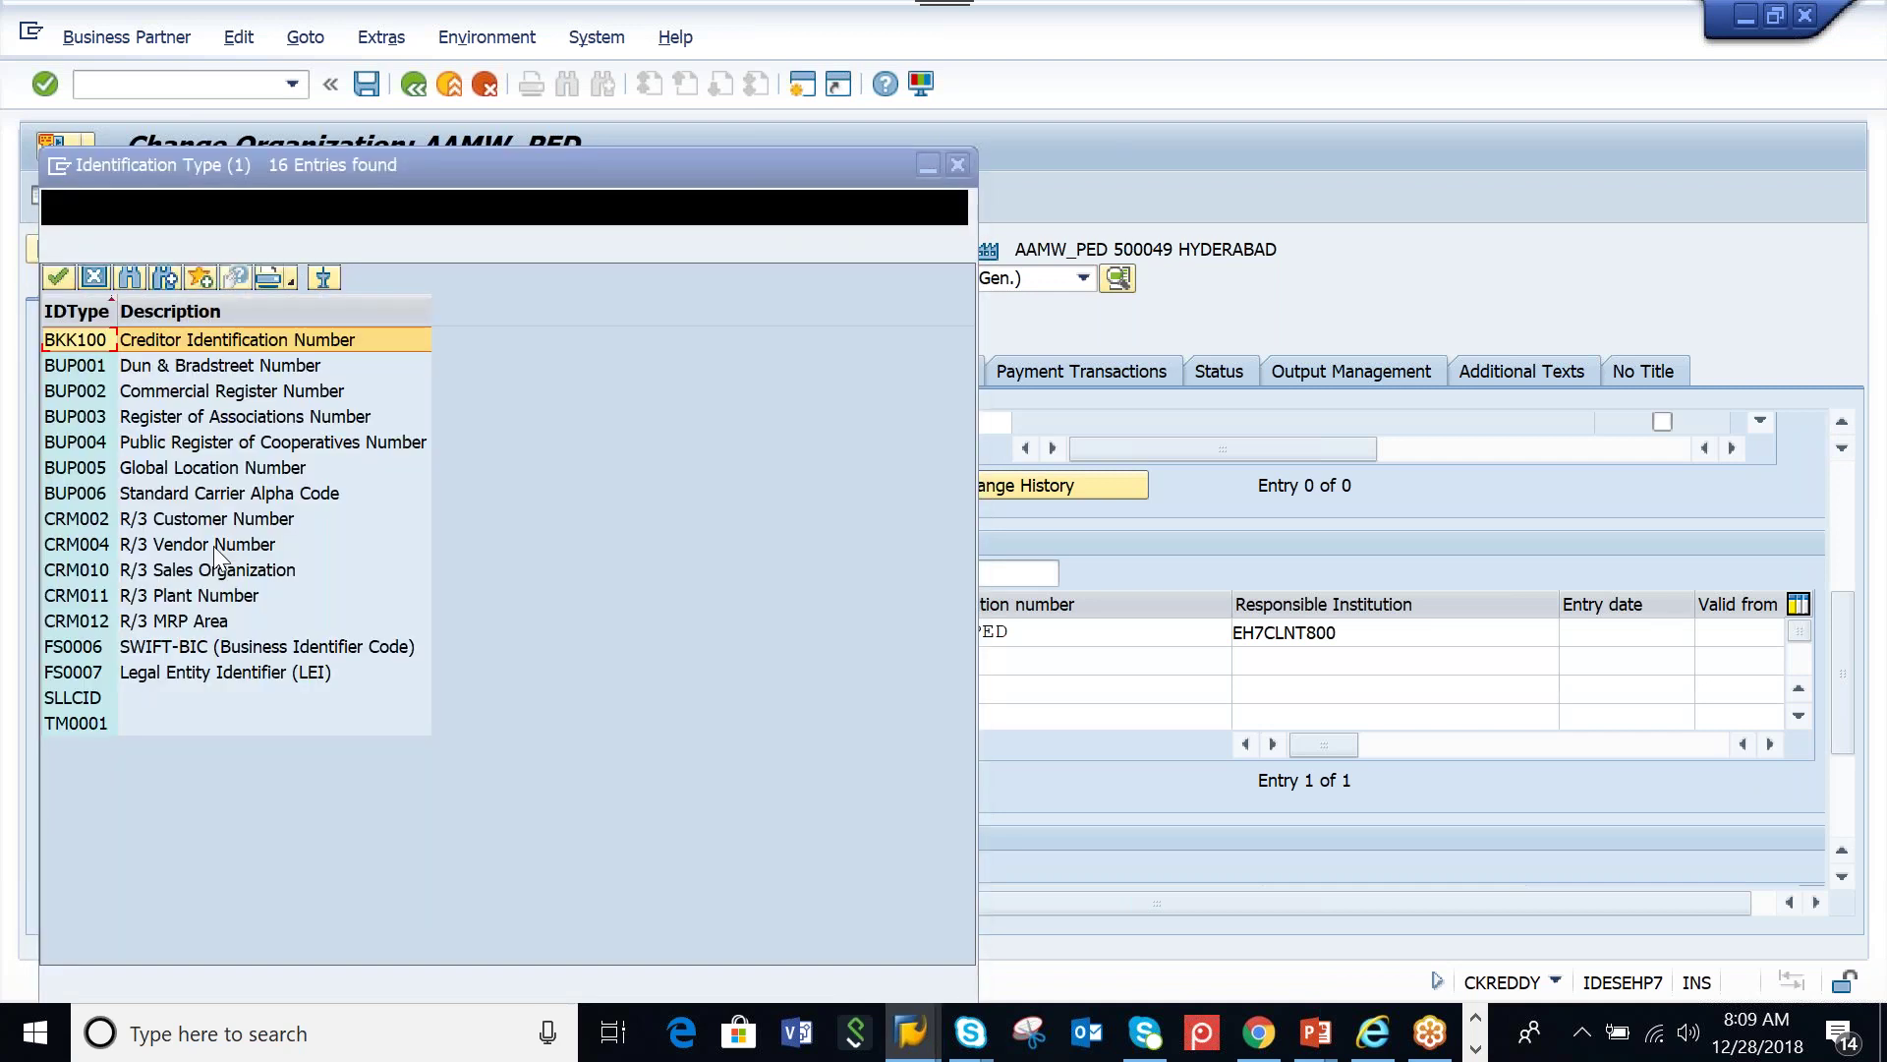
double_click(214, 595)
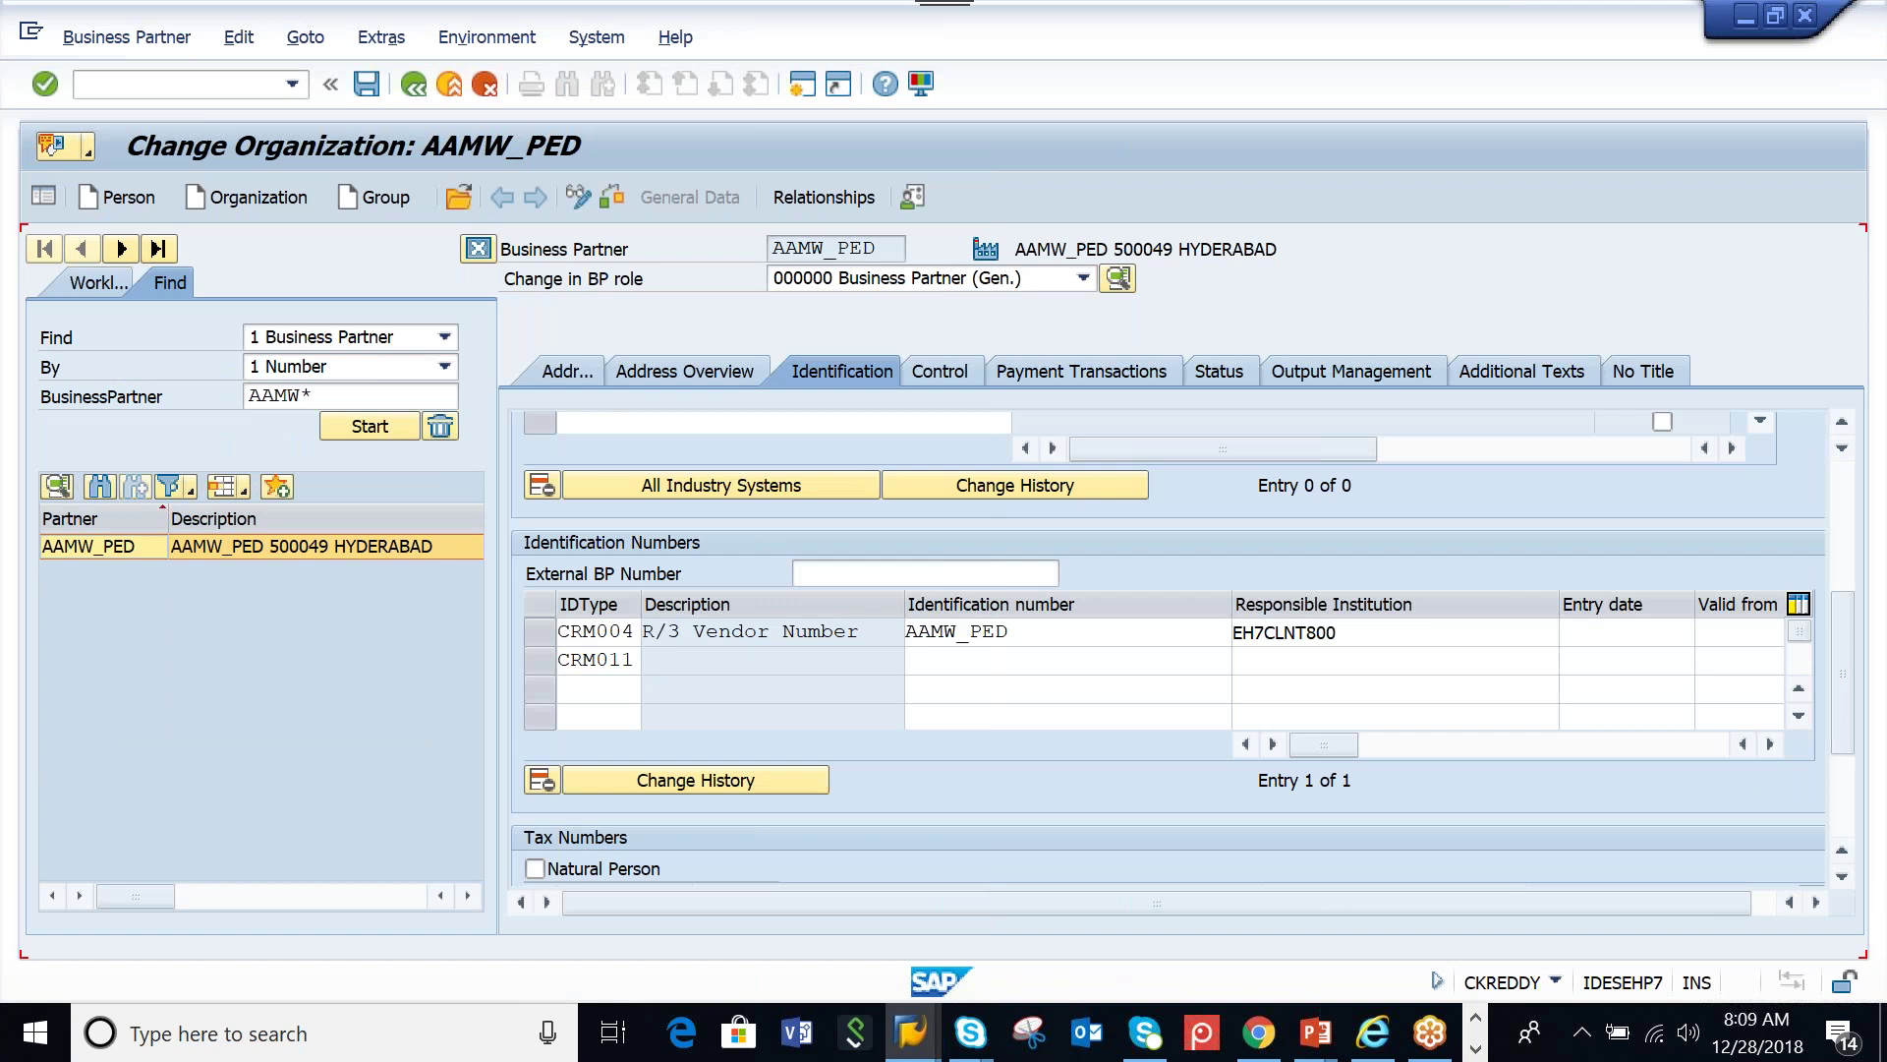
key("Return")
left_click_drag(890, 659, 648, 660)
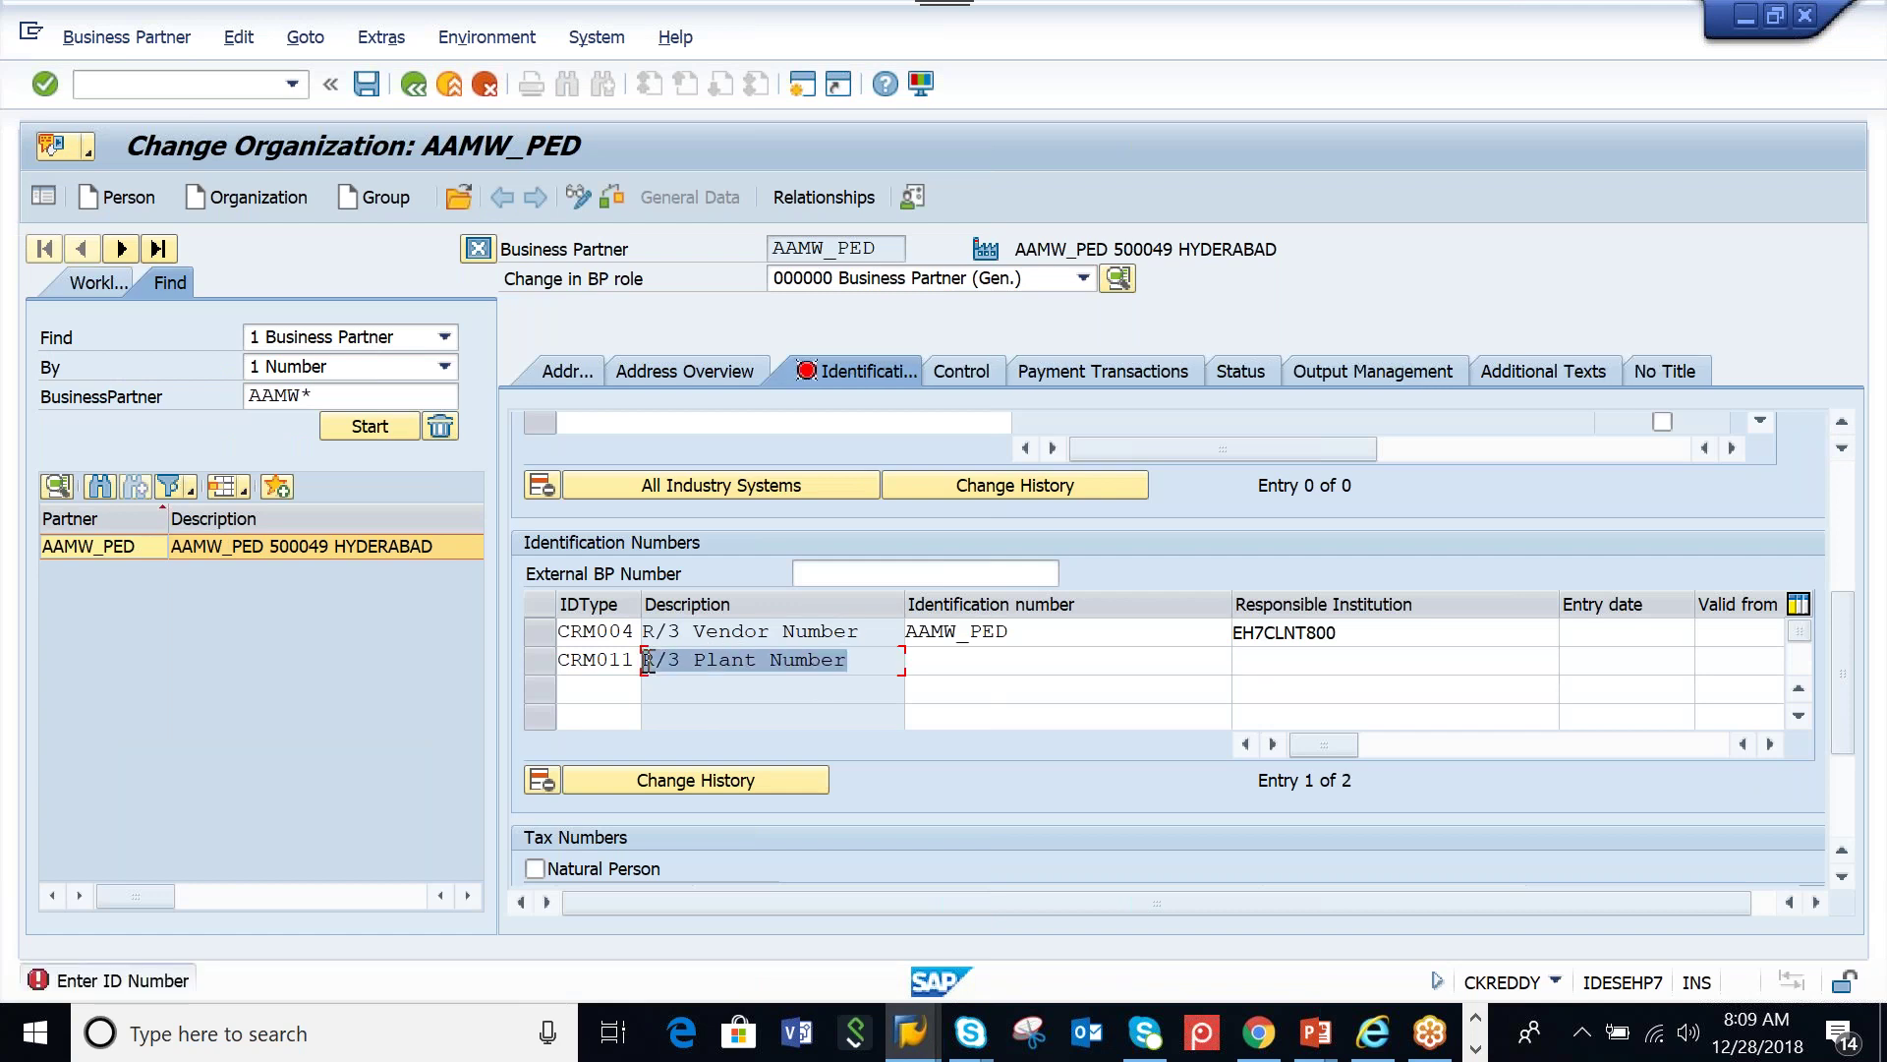
left_click(963, 660)
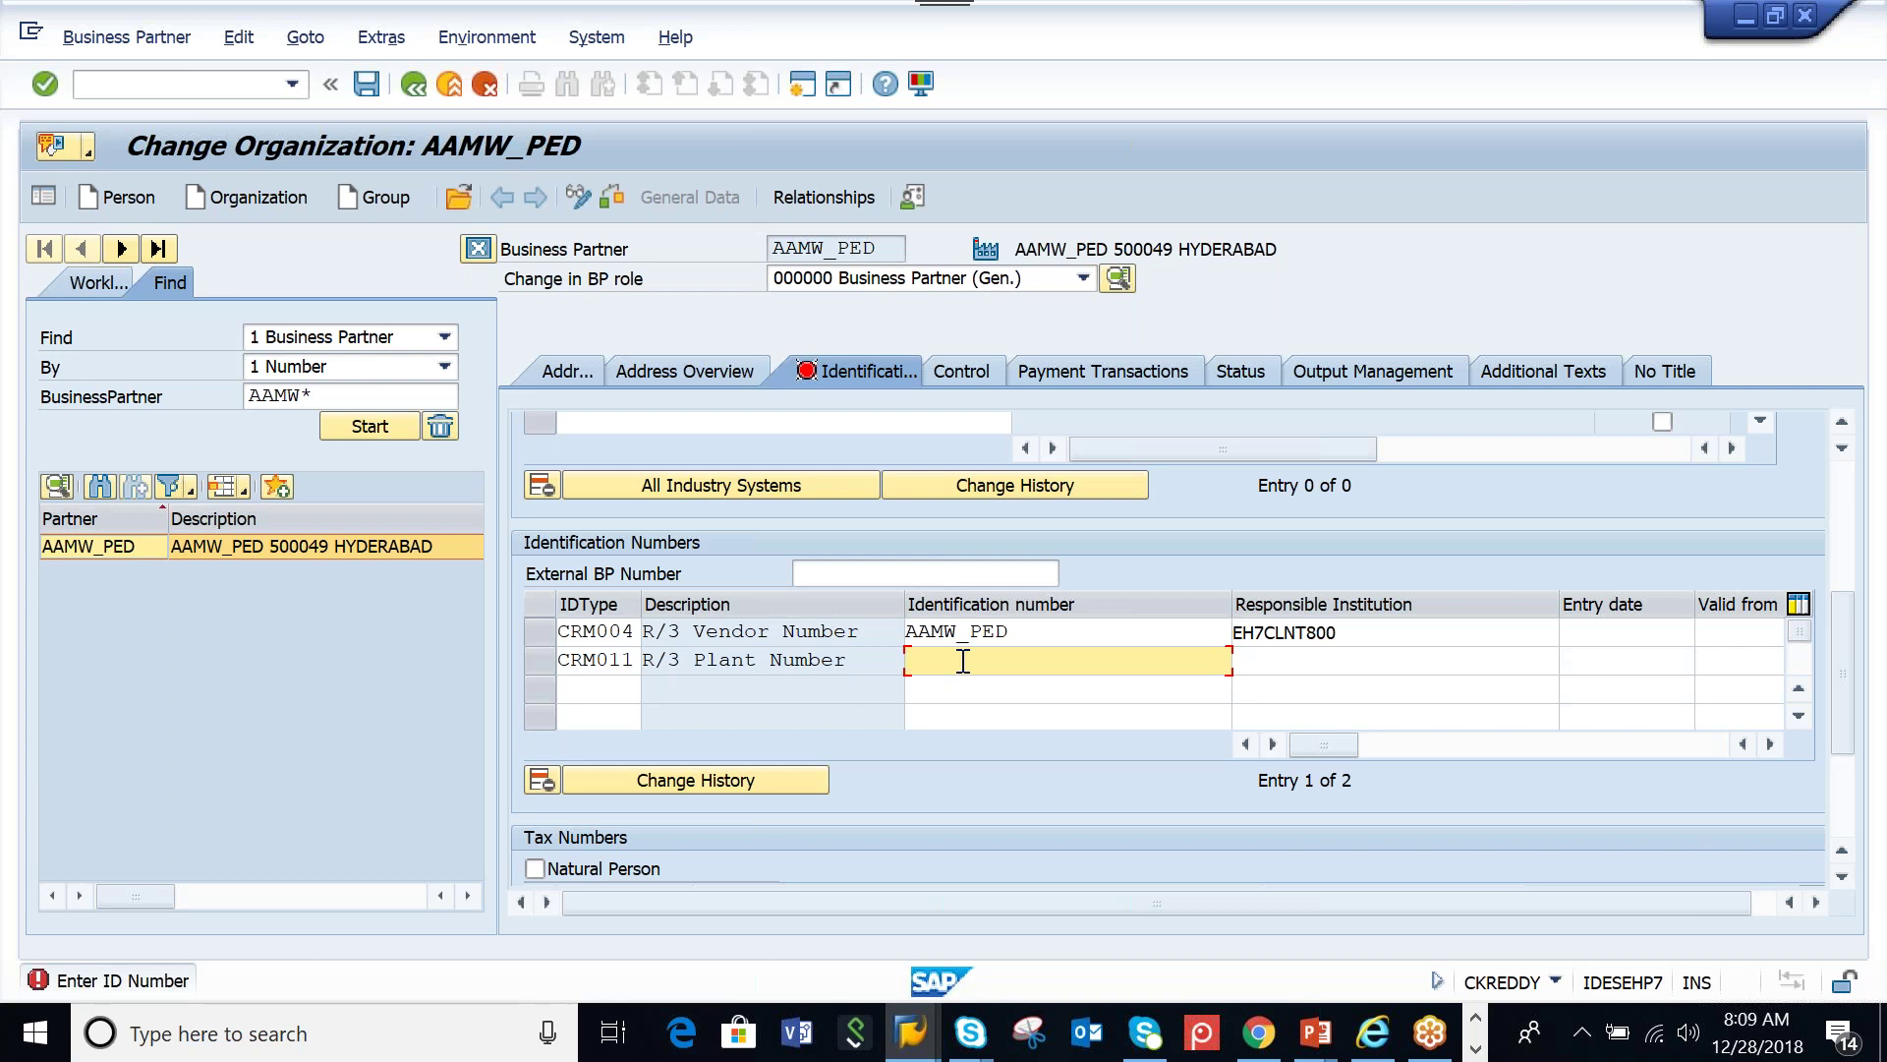
type("AAML")
Copy EH7CLNT800 into the new row's responsible institution, save, and go back
left_click(1327, 660)
left_click_drag(1342, 632, 1231, 632)
key("ctrl+c")
left_click(1288, 662)
key("ctrl+v")
key("Return")
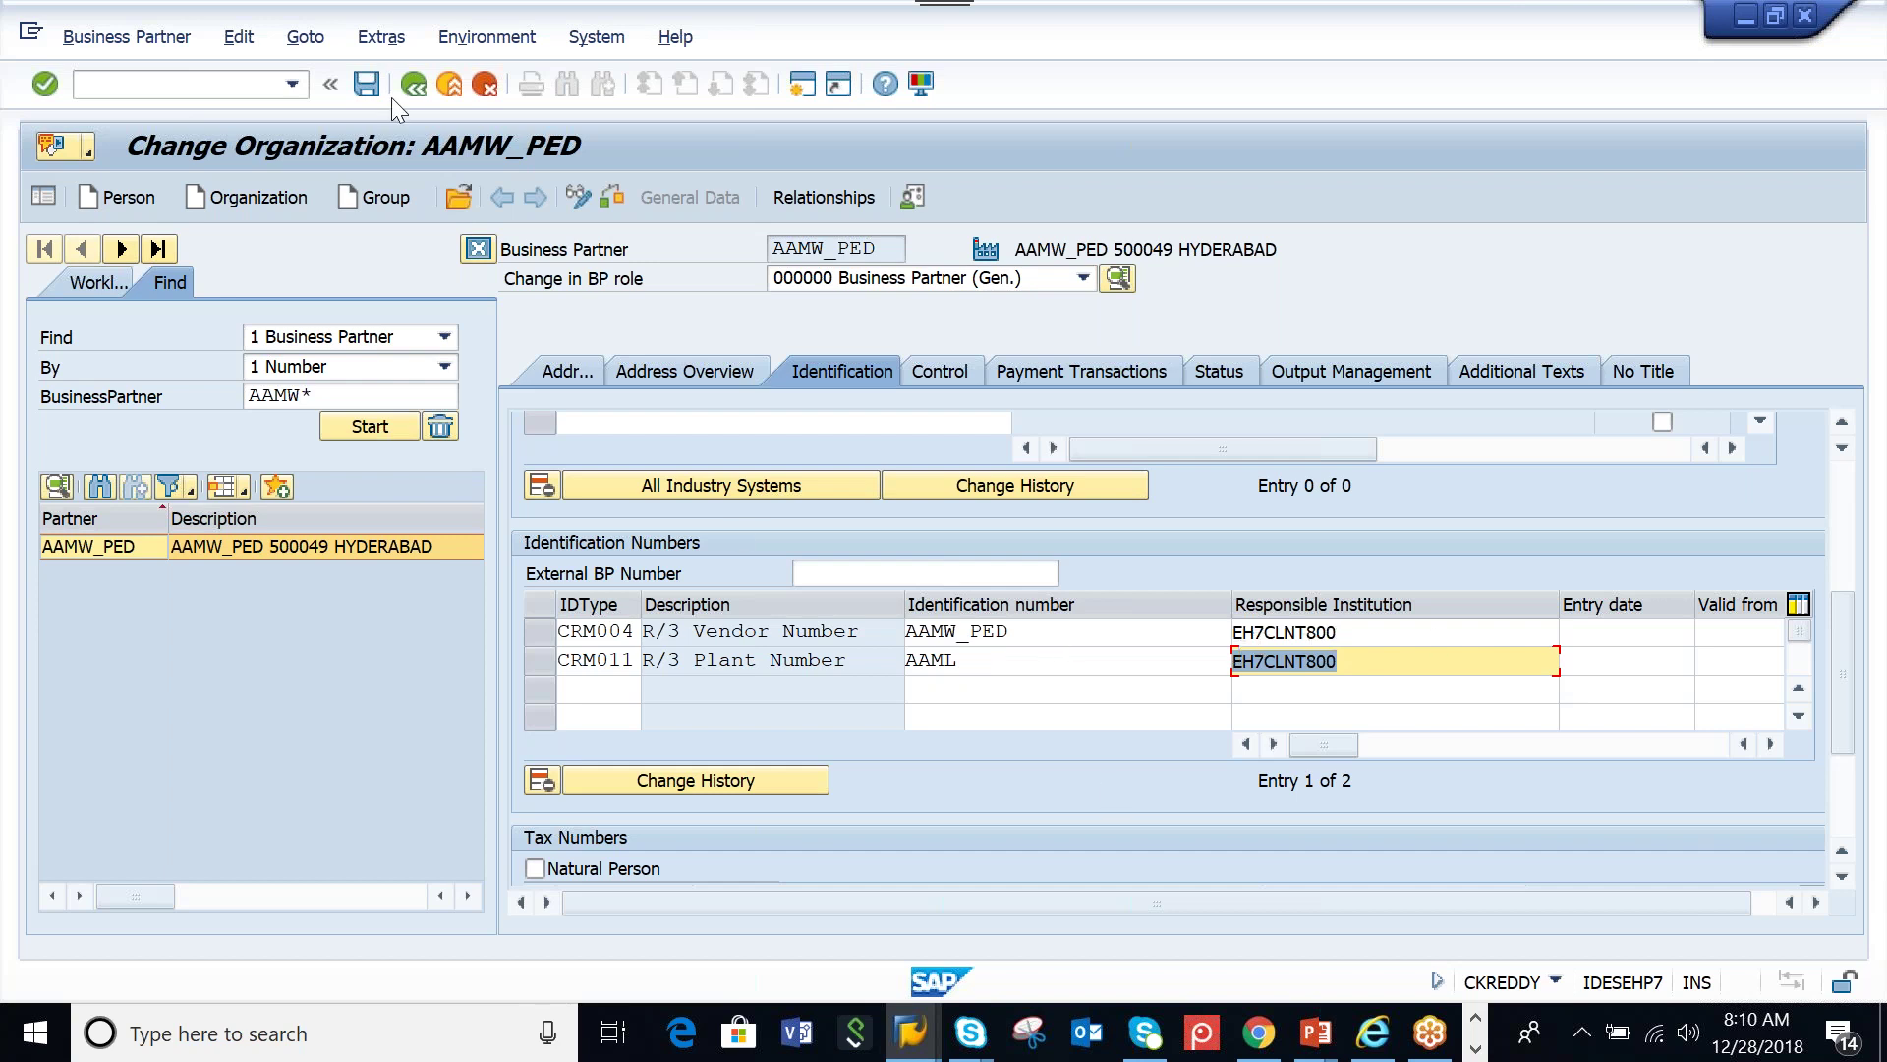
left_click(367, 84)
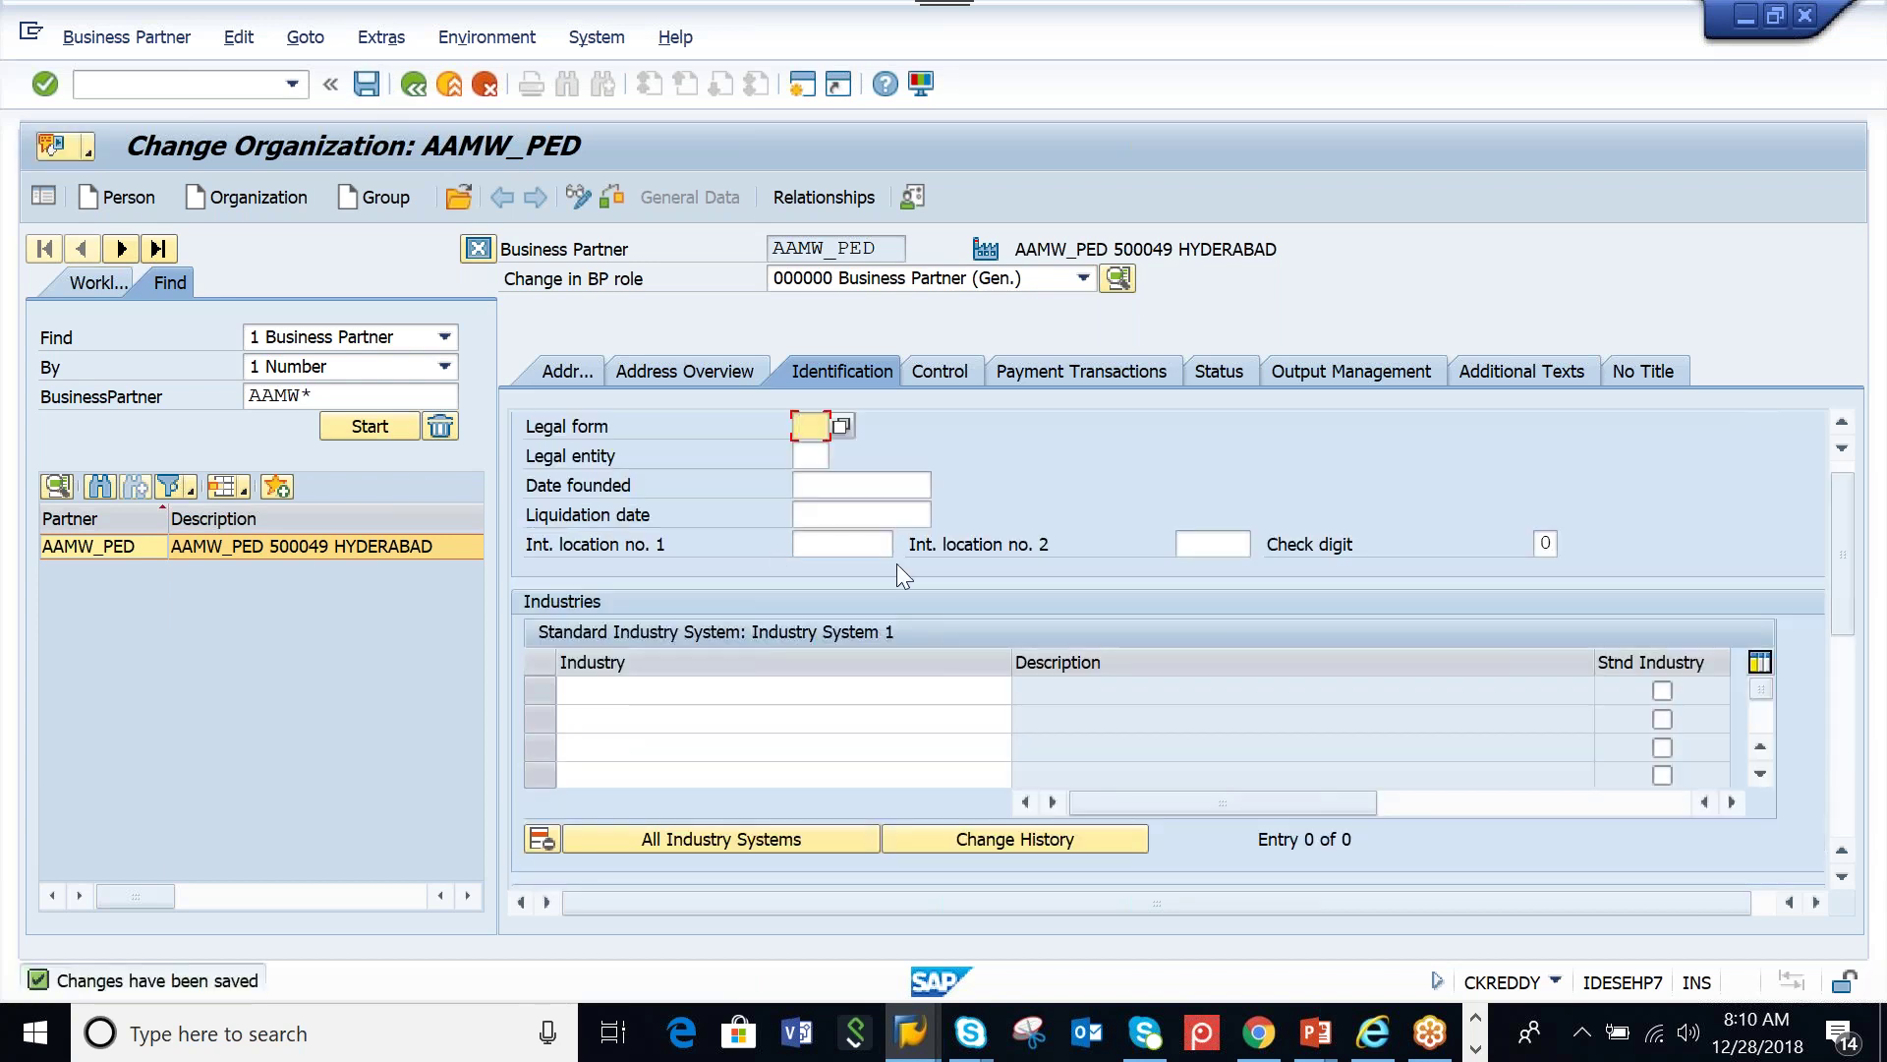
left_click(406, 91)
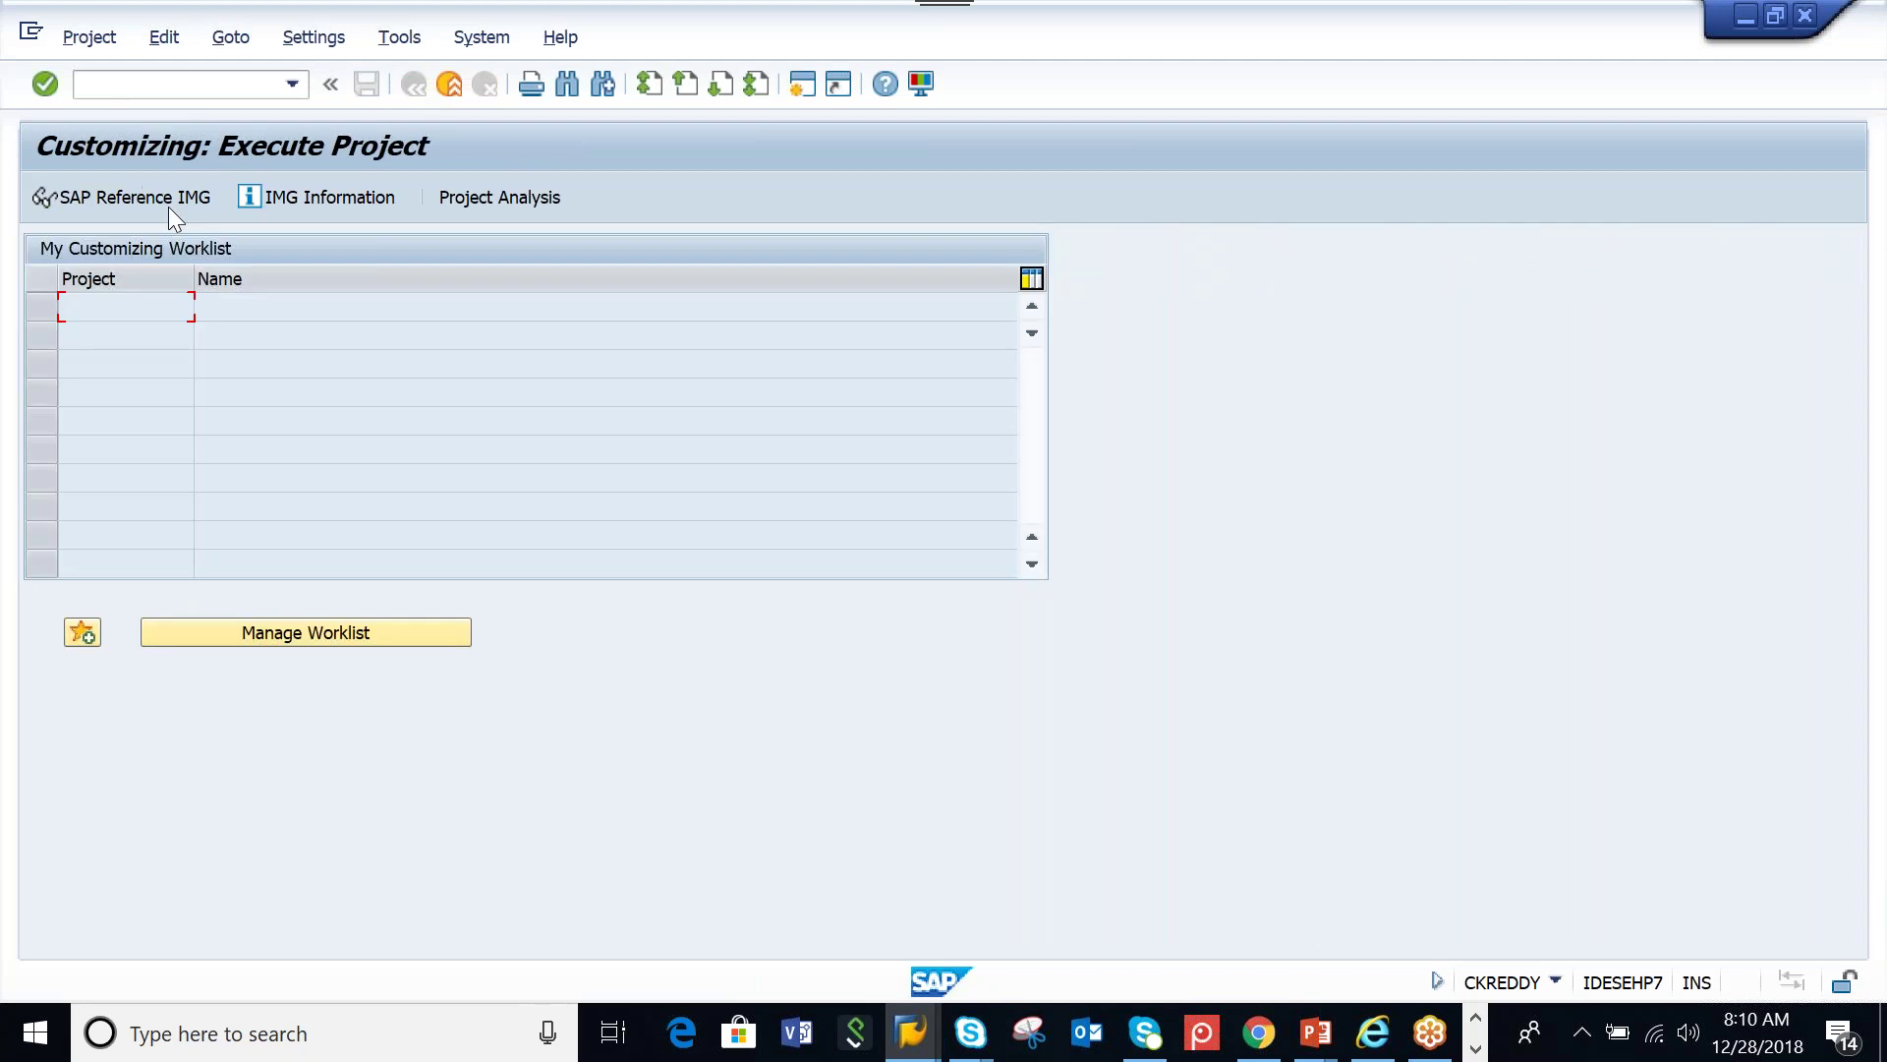
Run Assign Warehouse Numbers under EWM Master Data for work area AAMW, declining the locked-data prompt
left_click(168, 195)
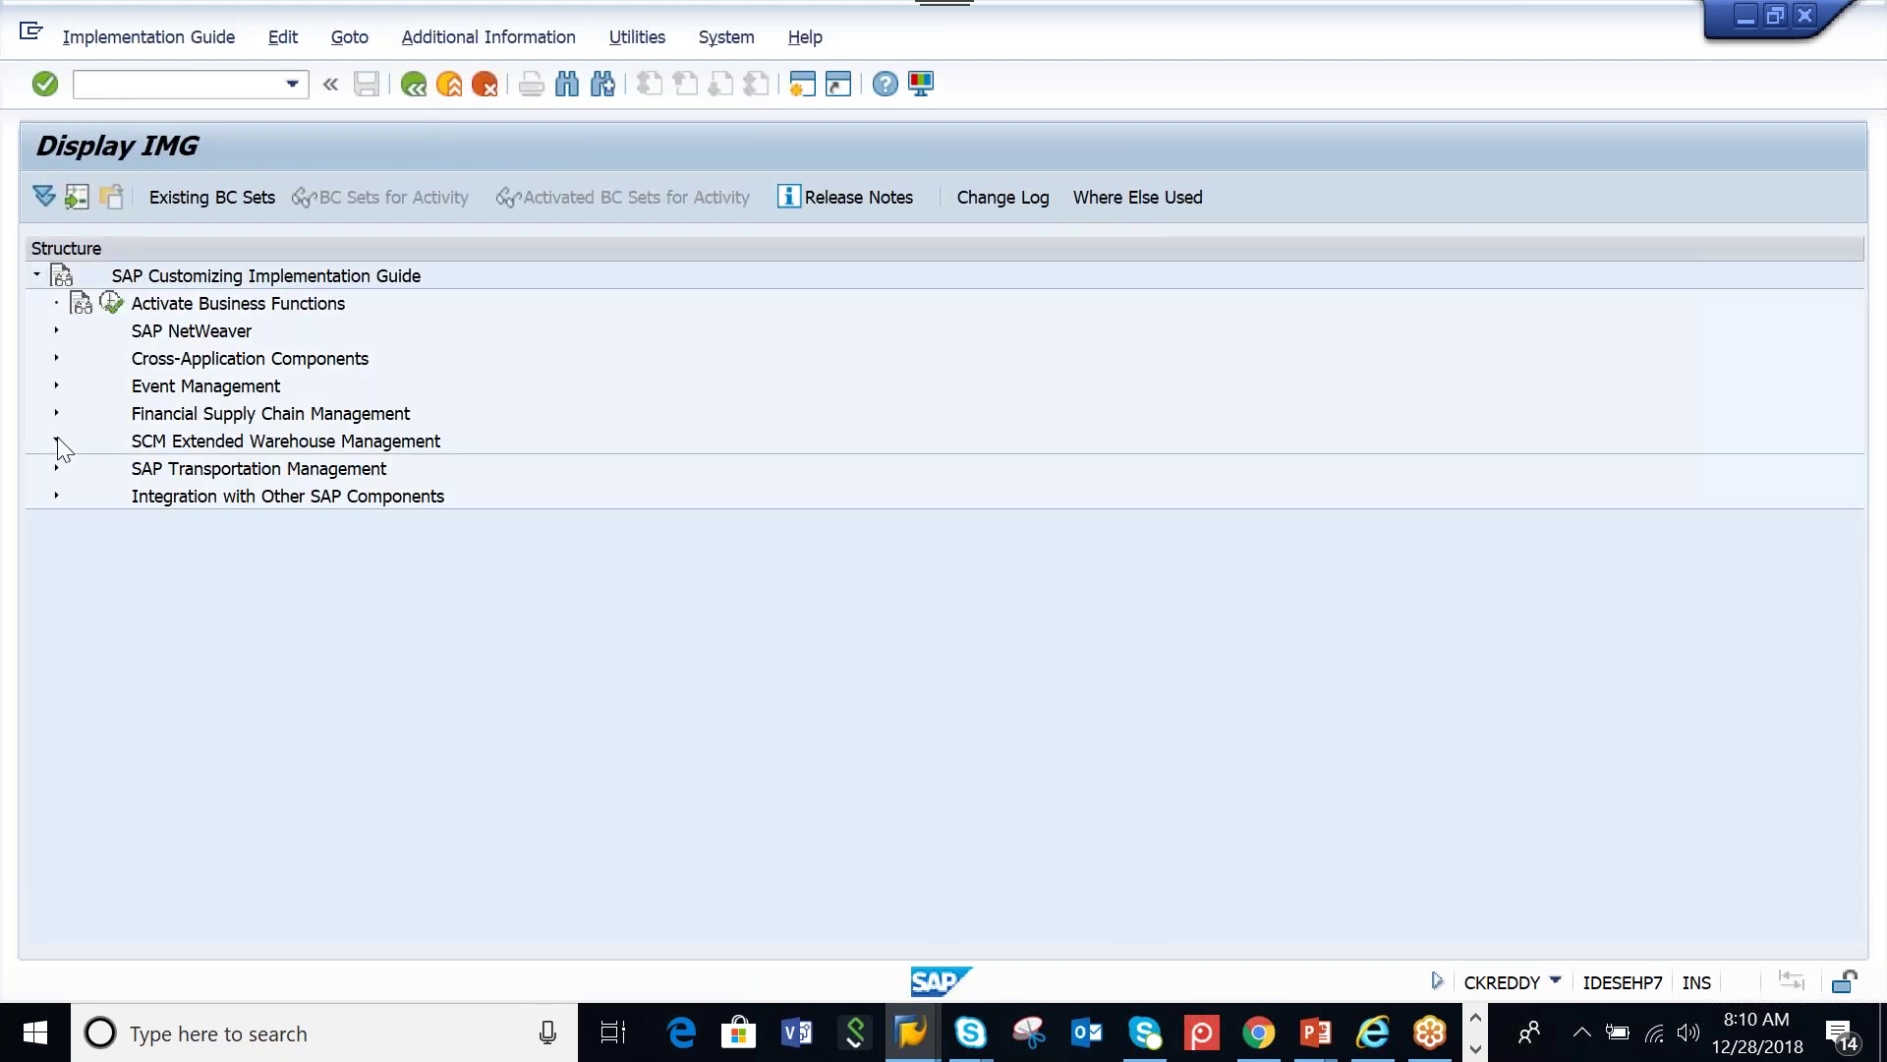
left_click(57, 441)
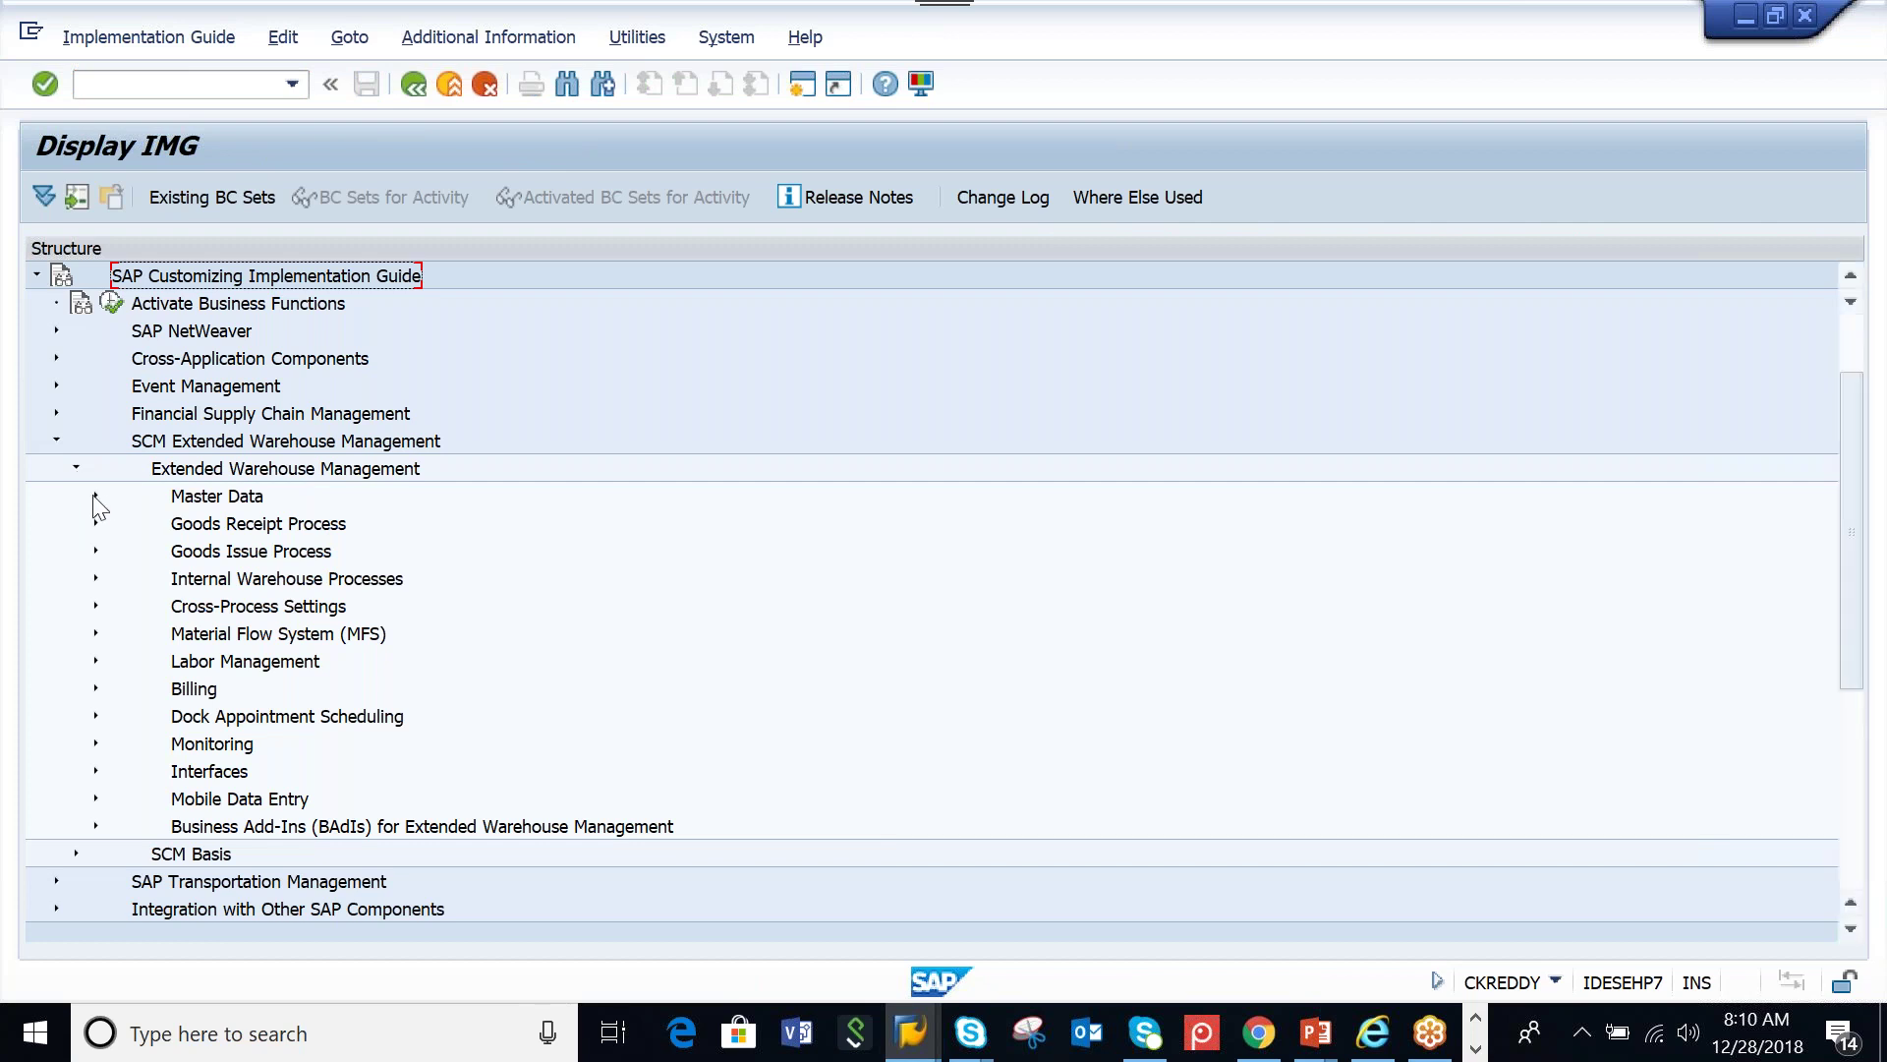
left_click(96, 497)
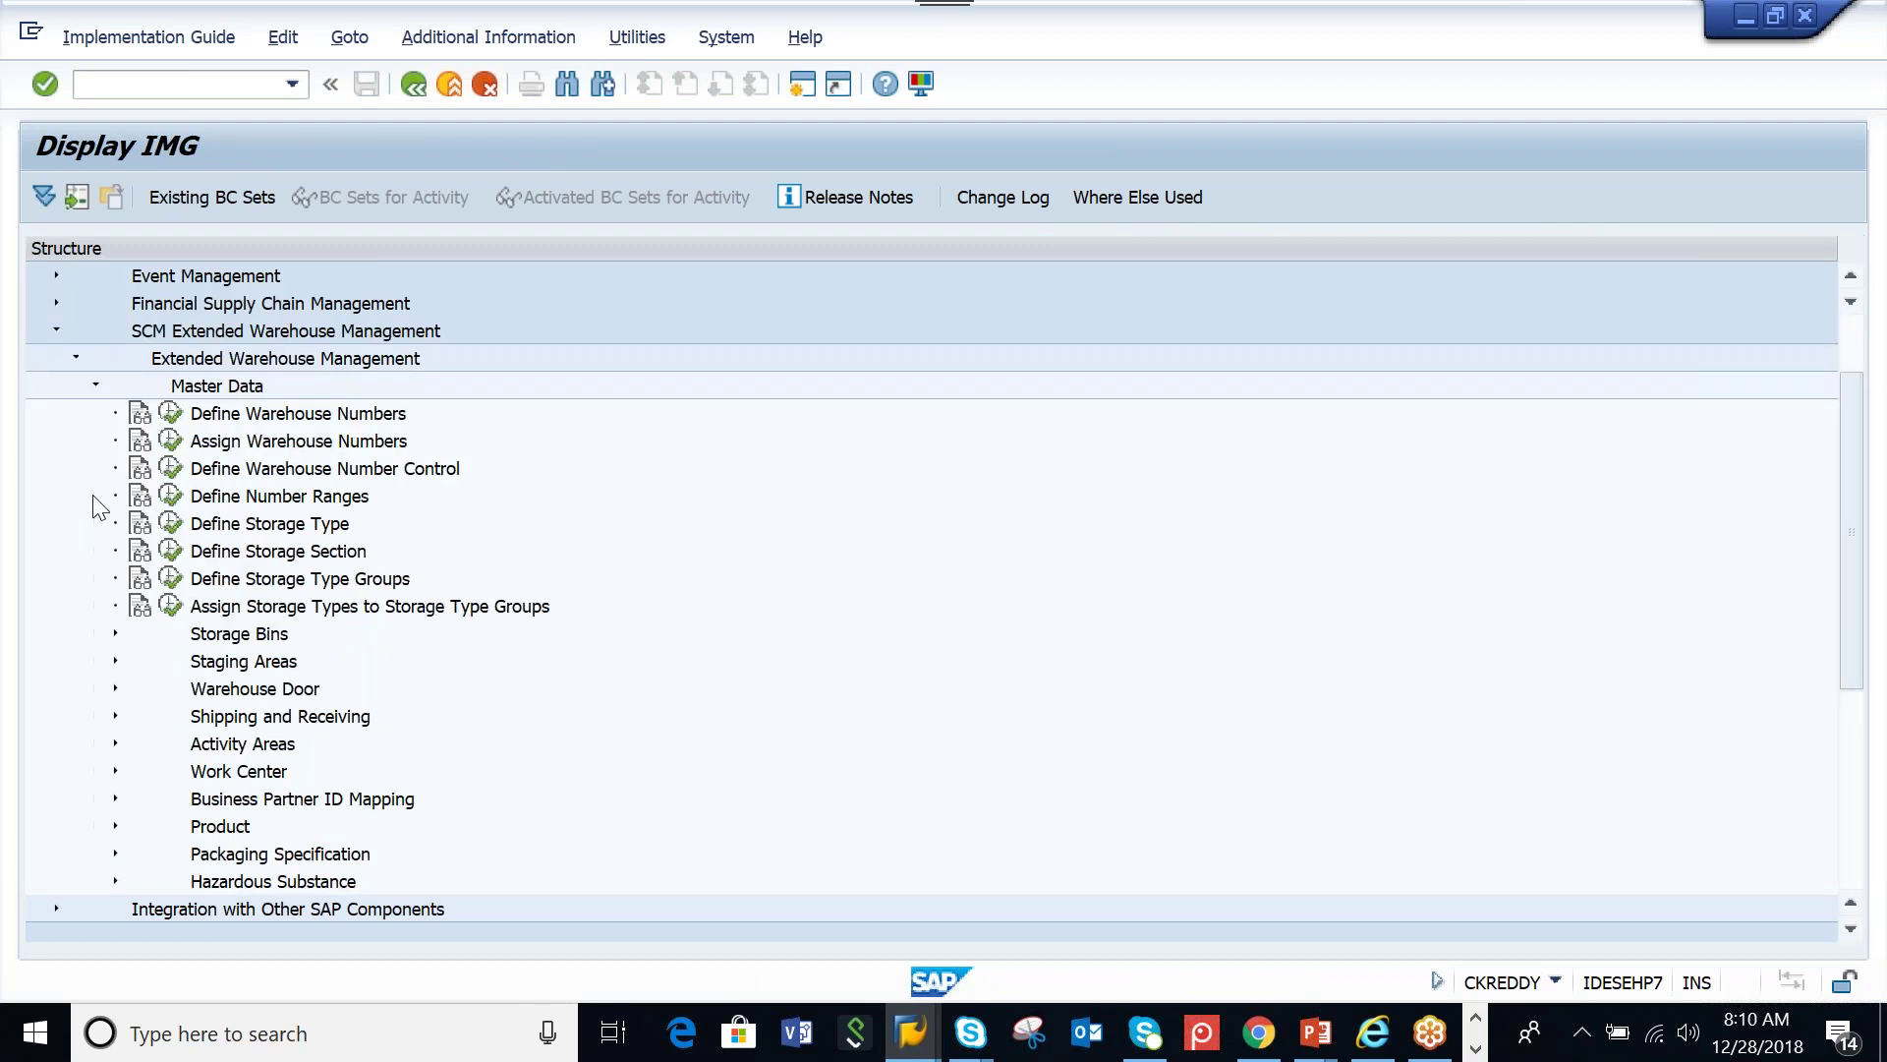
left_click(171, 440)
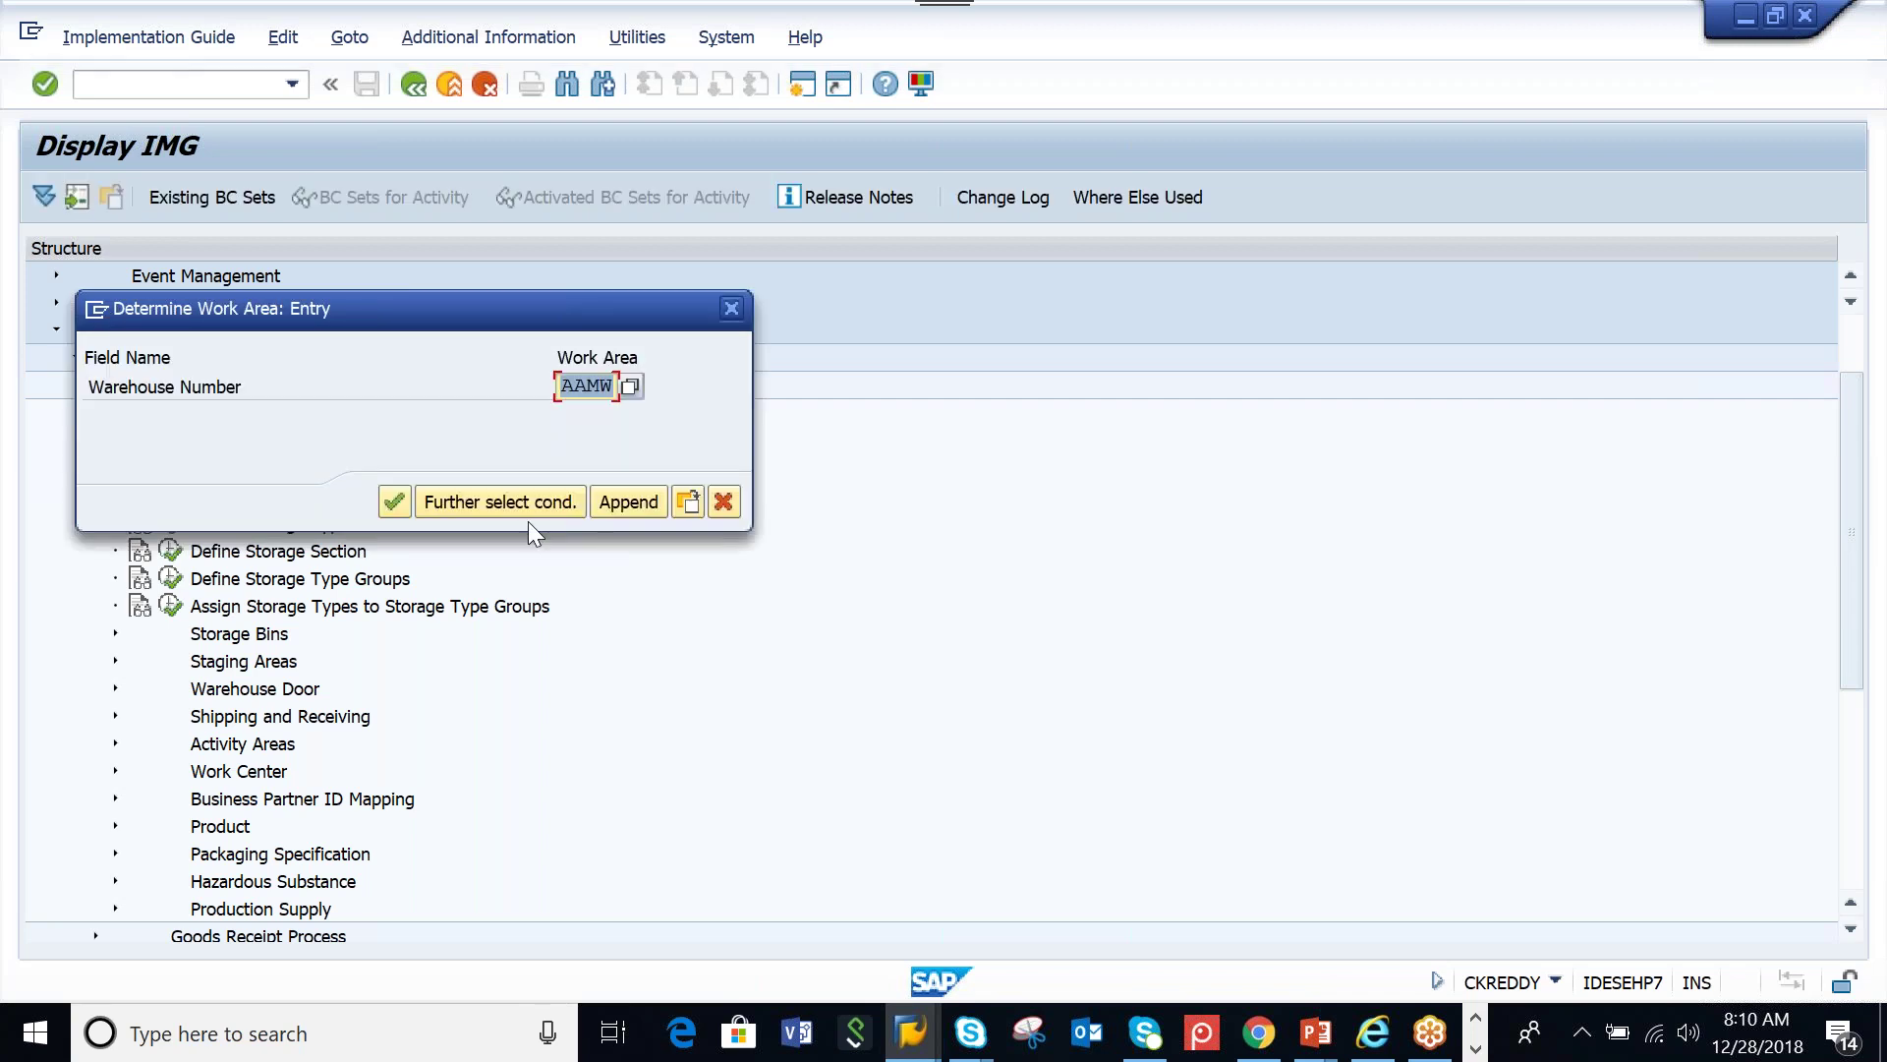
key("Return")
left_click(517, 735)
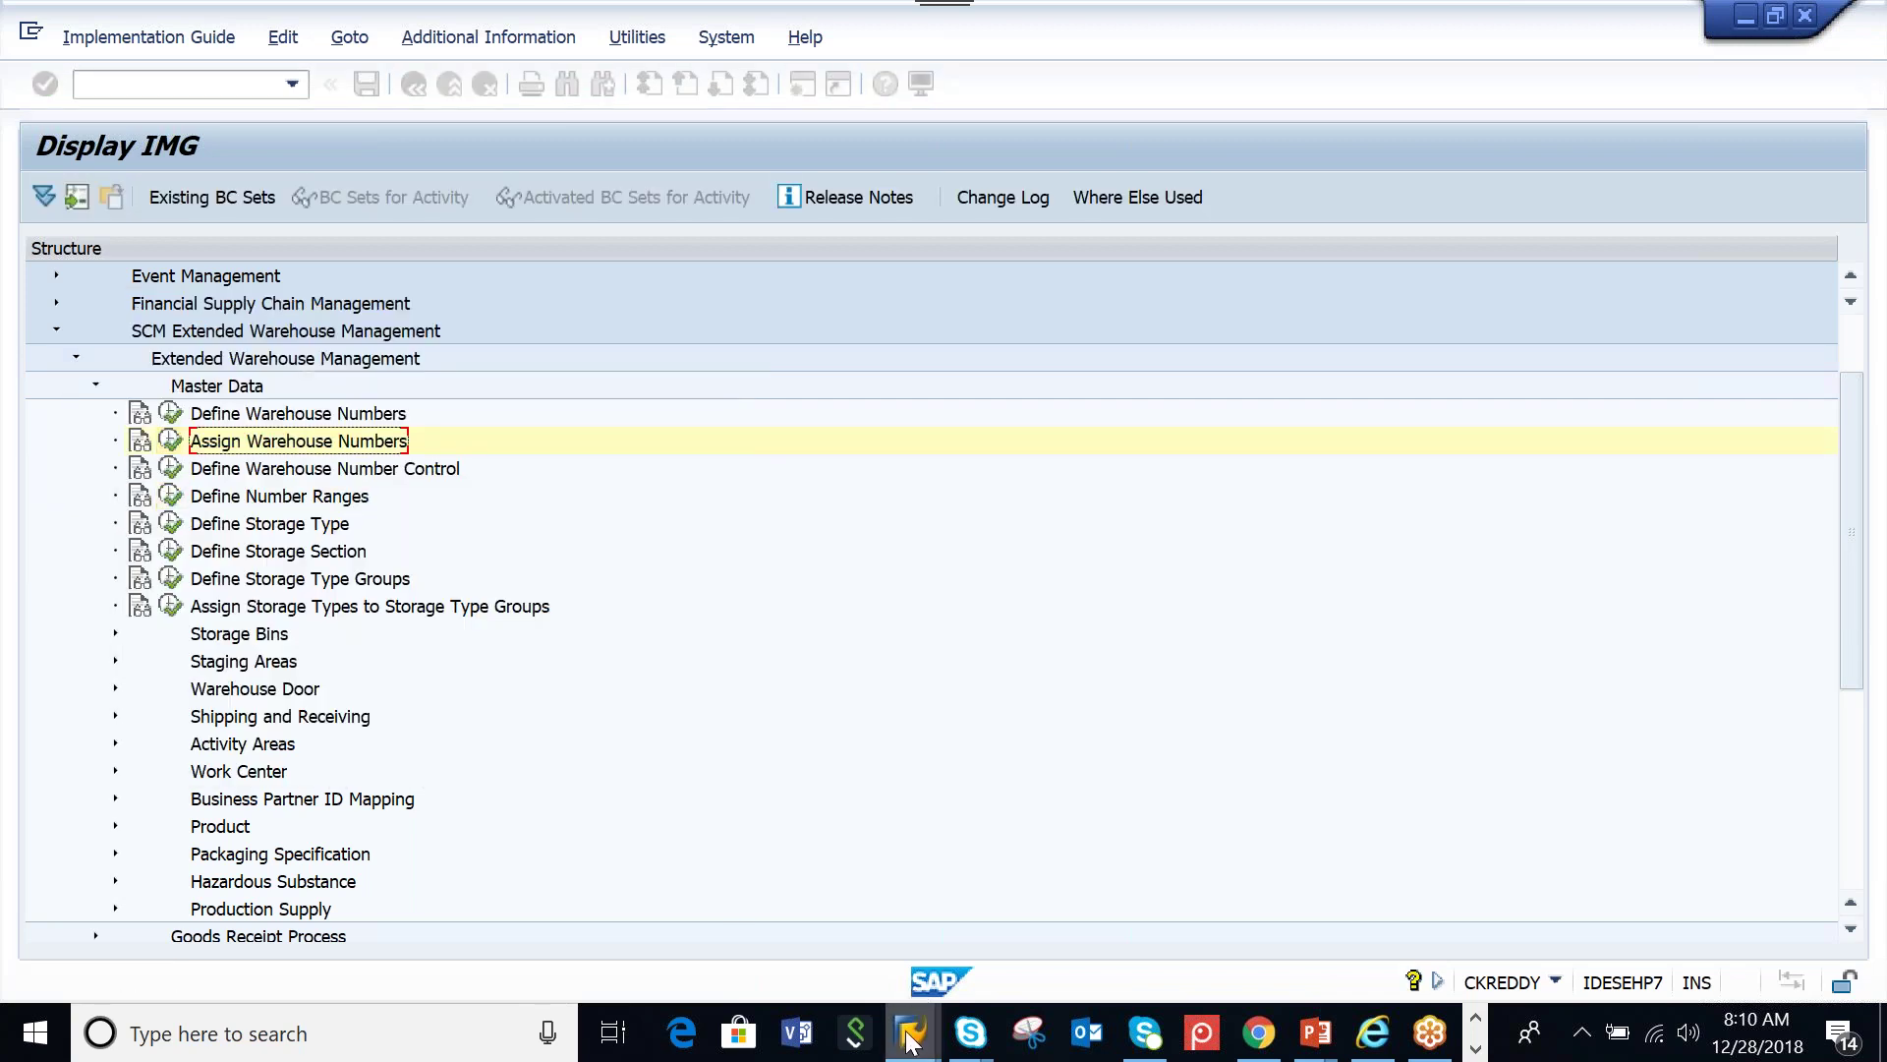
Enter AAMW_PED as both Custodian and Dflt Pty Entld for warehouse AAMW and save
mouse_move(911, 1040)
left_click(975, 914)
left_click(336, 425)
type("AA")
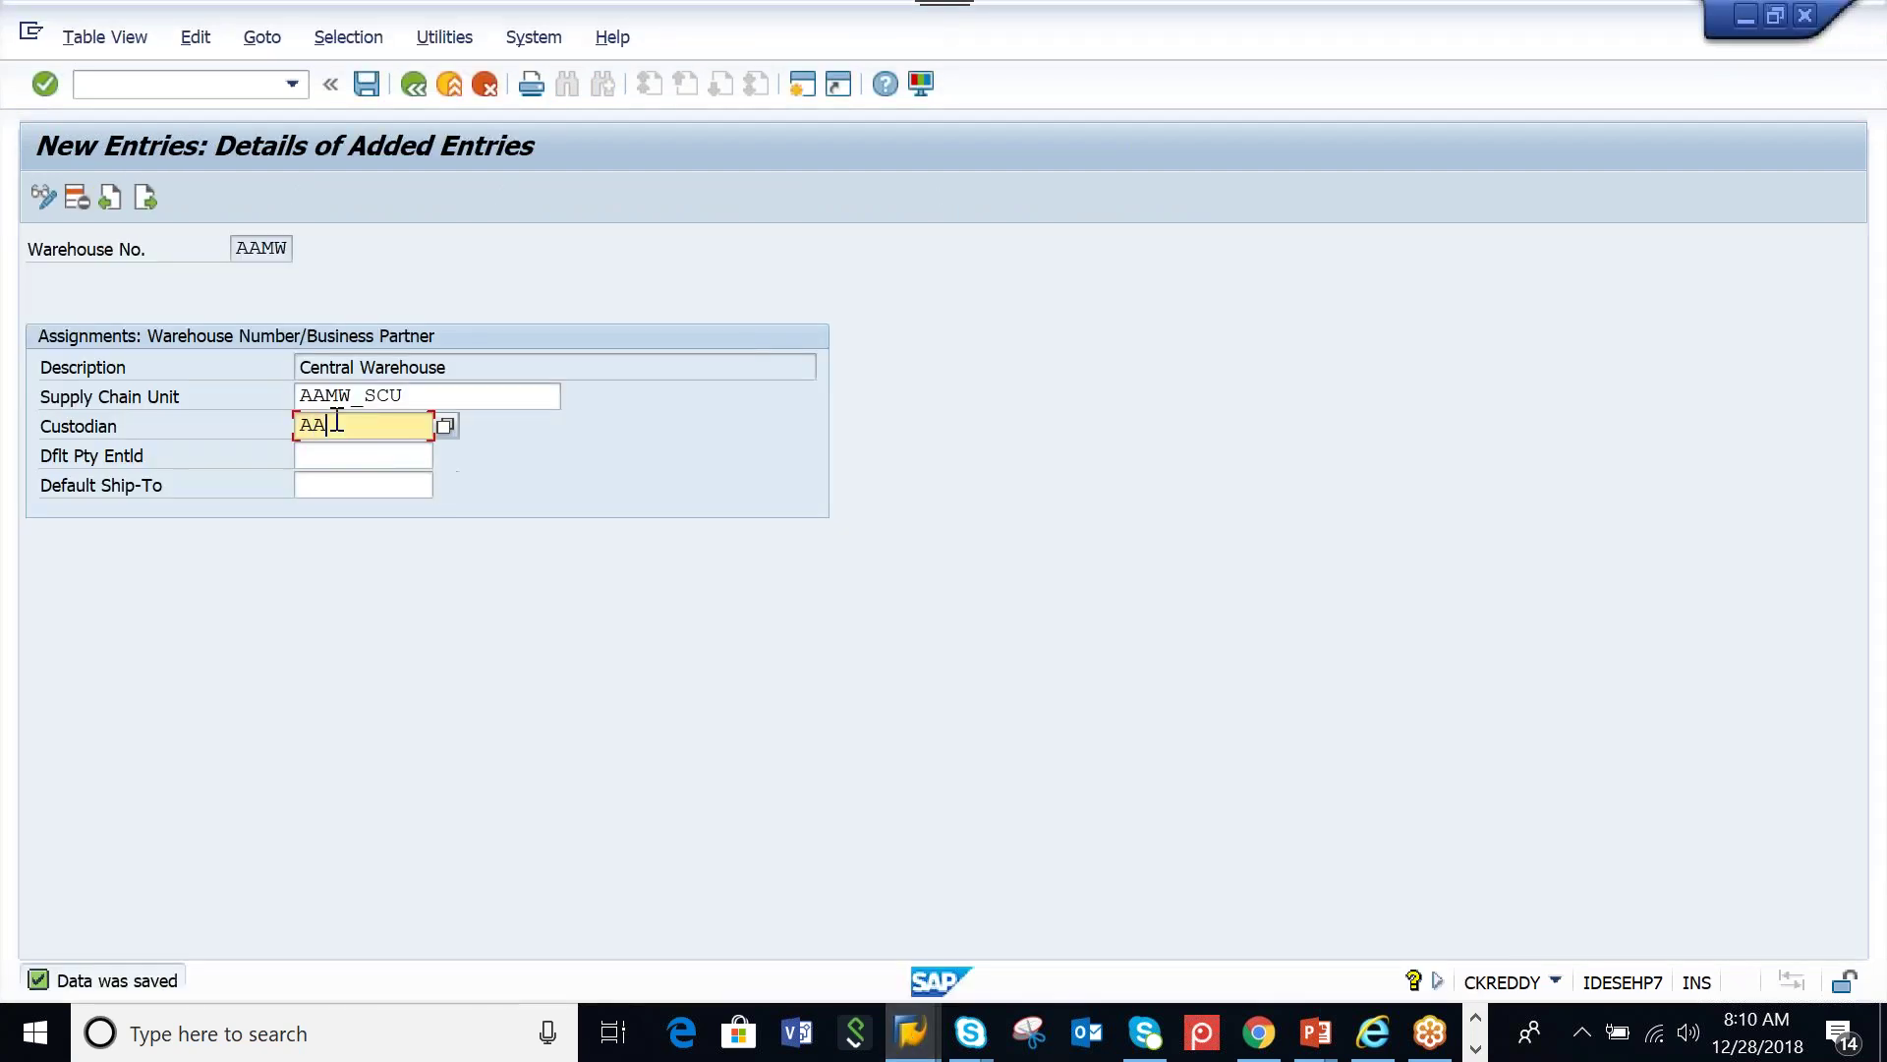
type("MW_PED")
left_click_drag(423, 424, 214, 429)
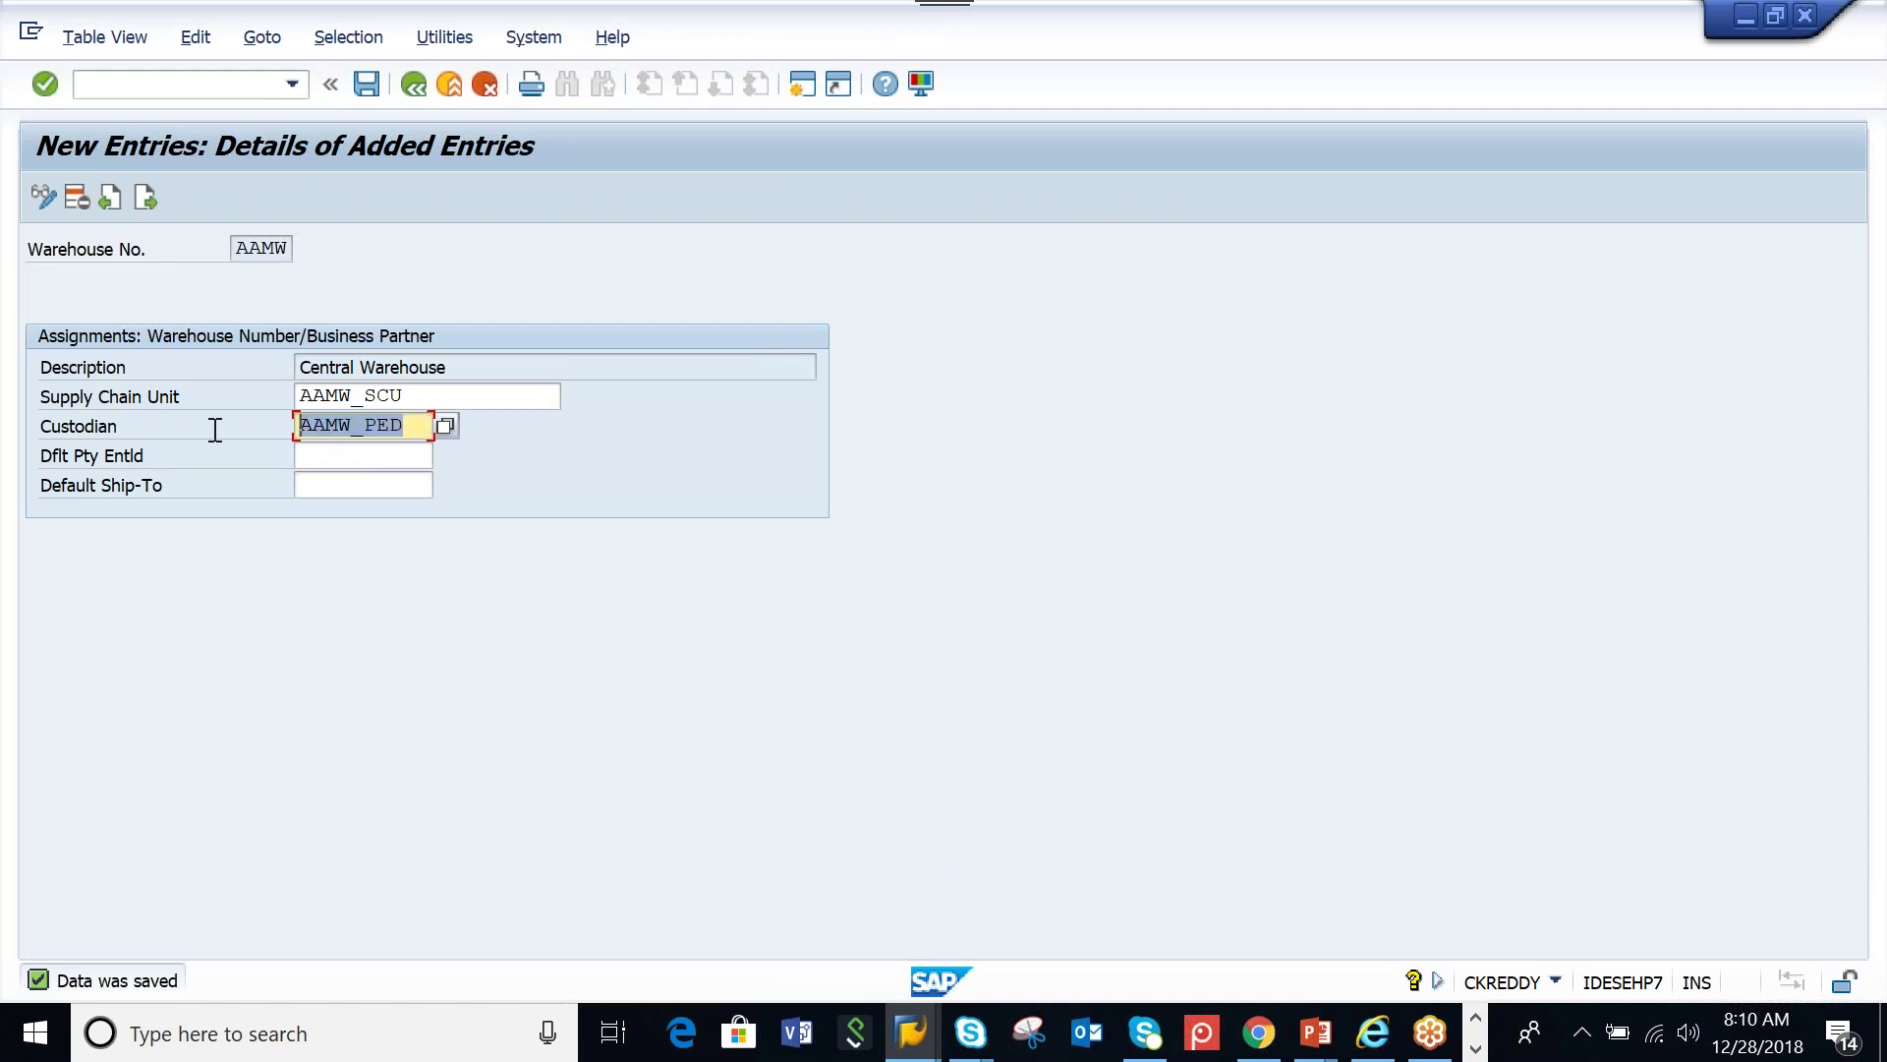
key("ctrl+c")
left_click(358, 454)
key("ctrl+v")
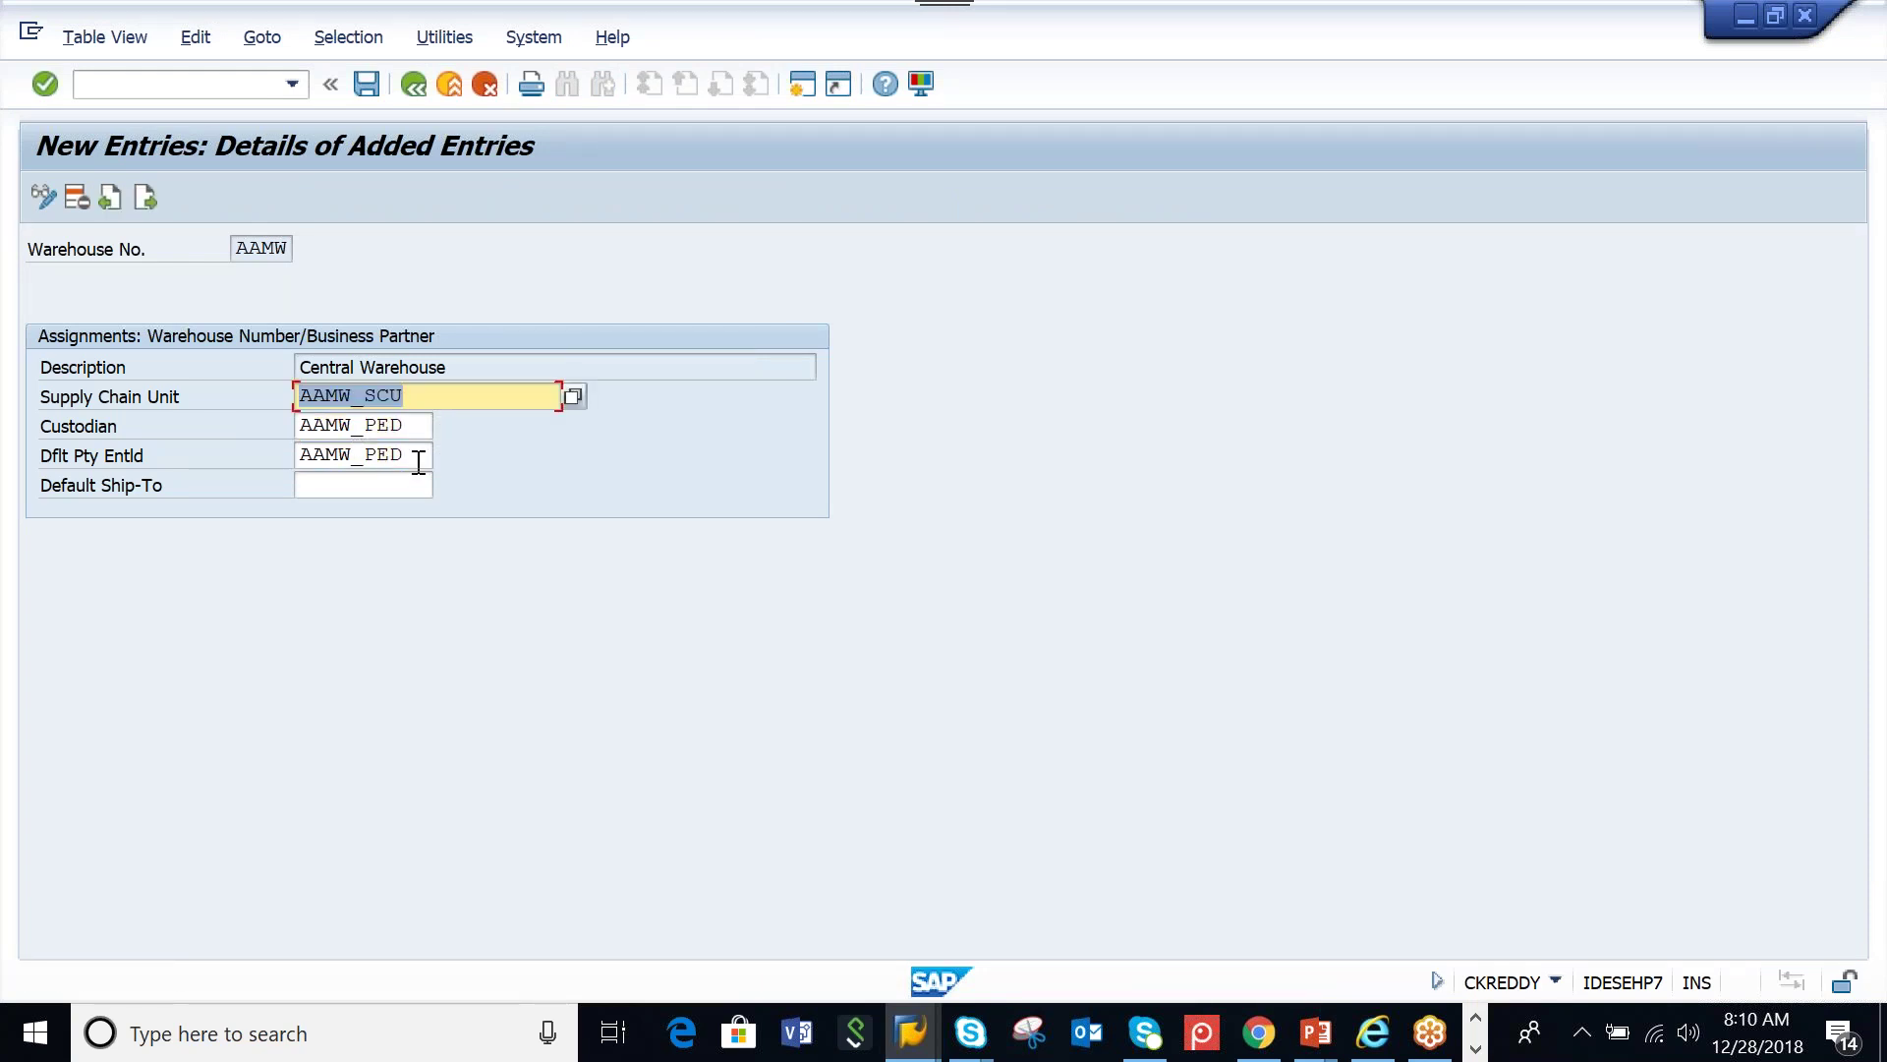
left_click(420, 458)
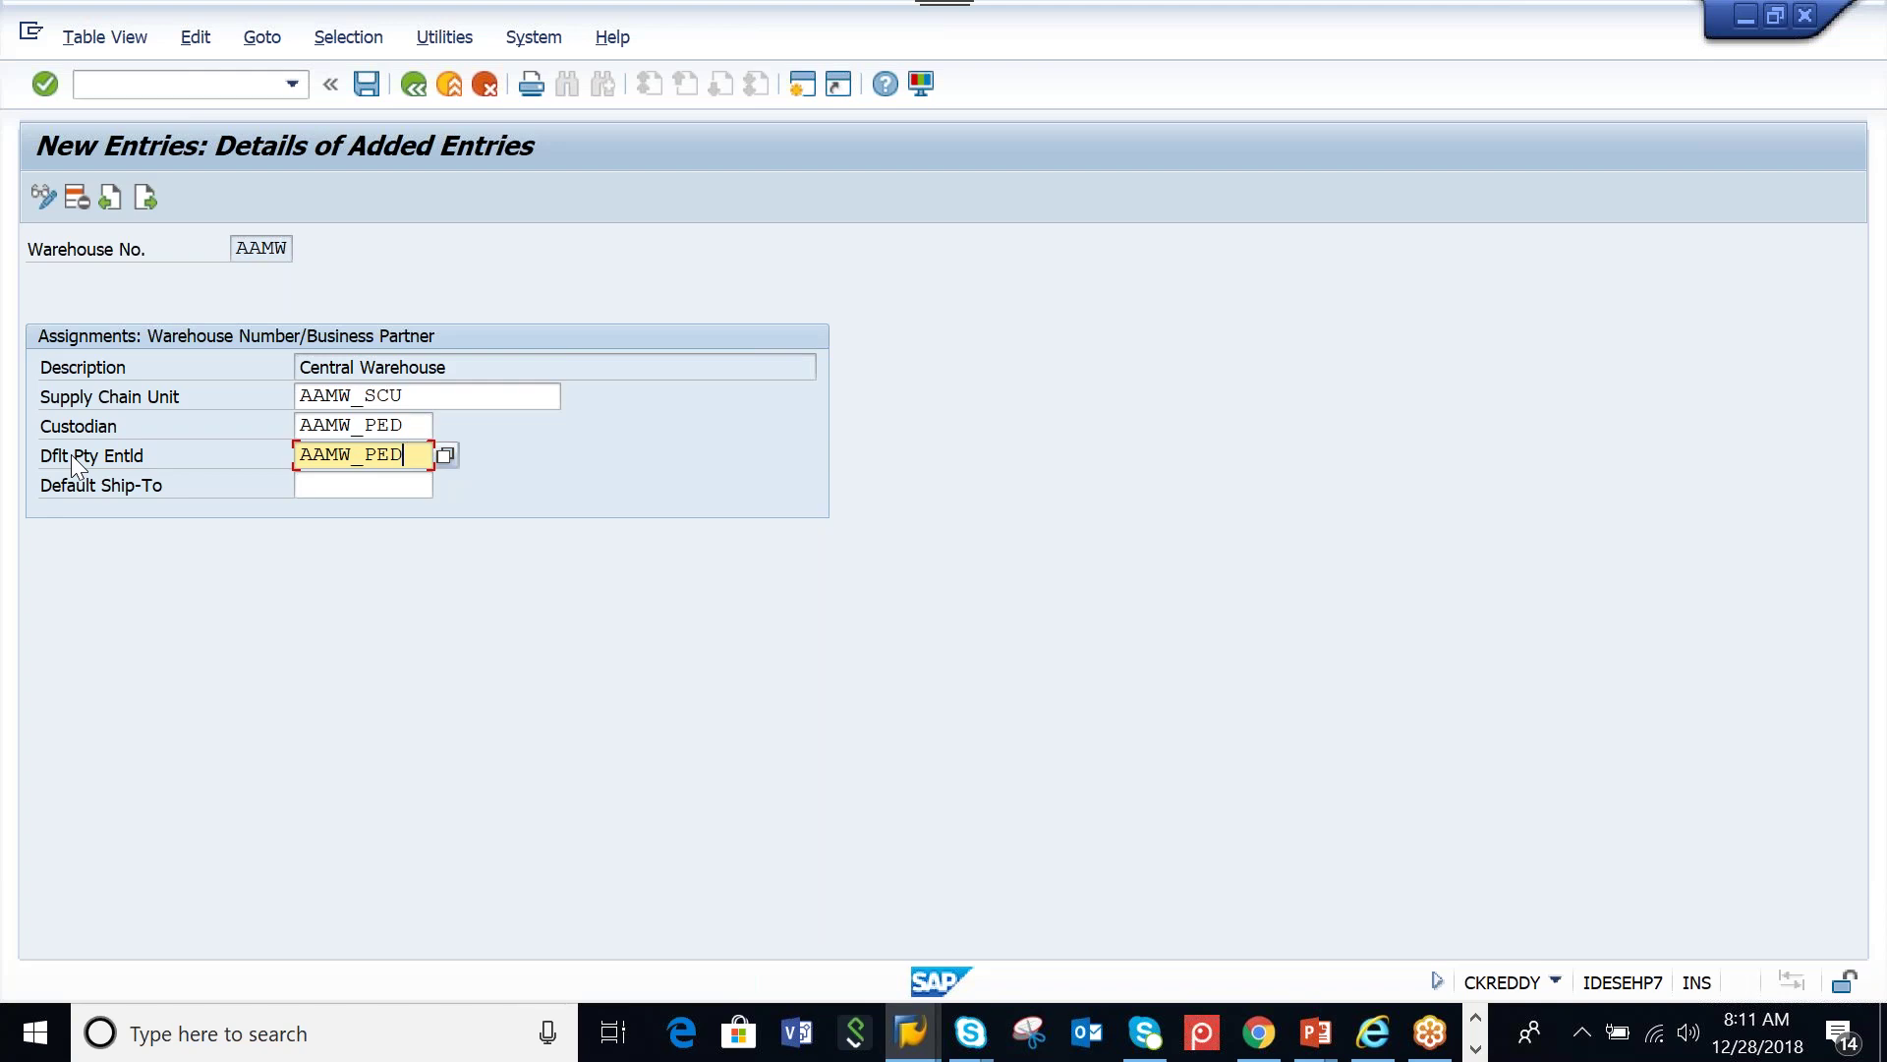
left_click(366, 84)
left_click(375, 488)
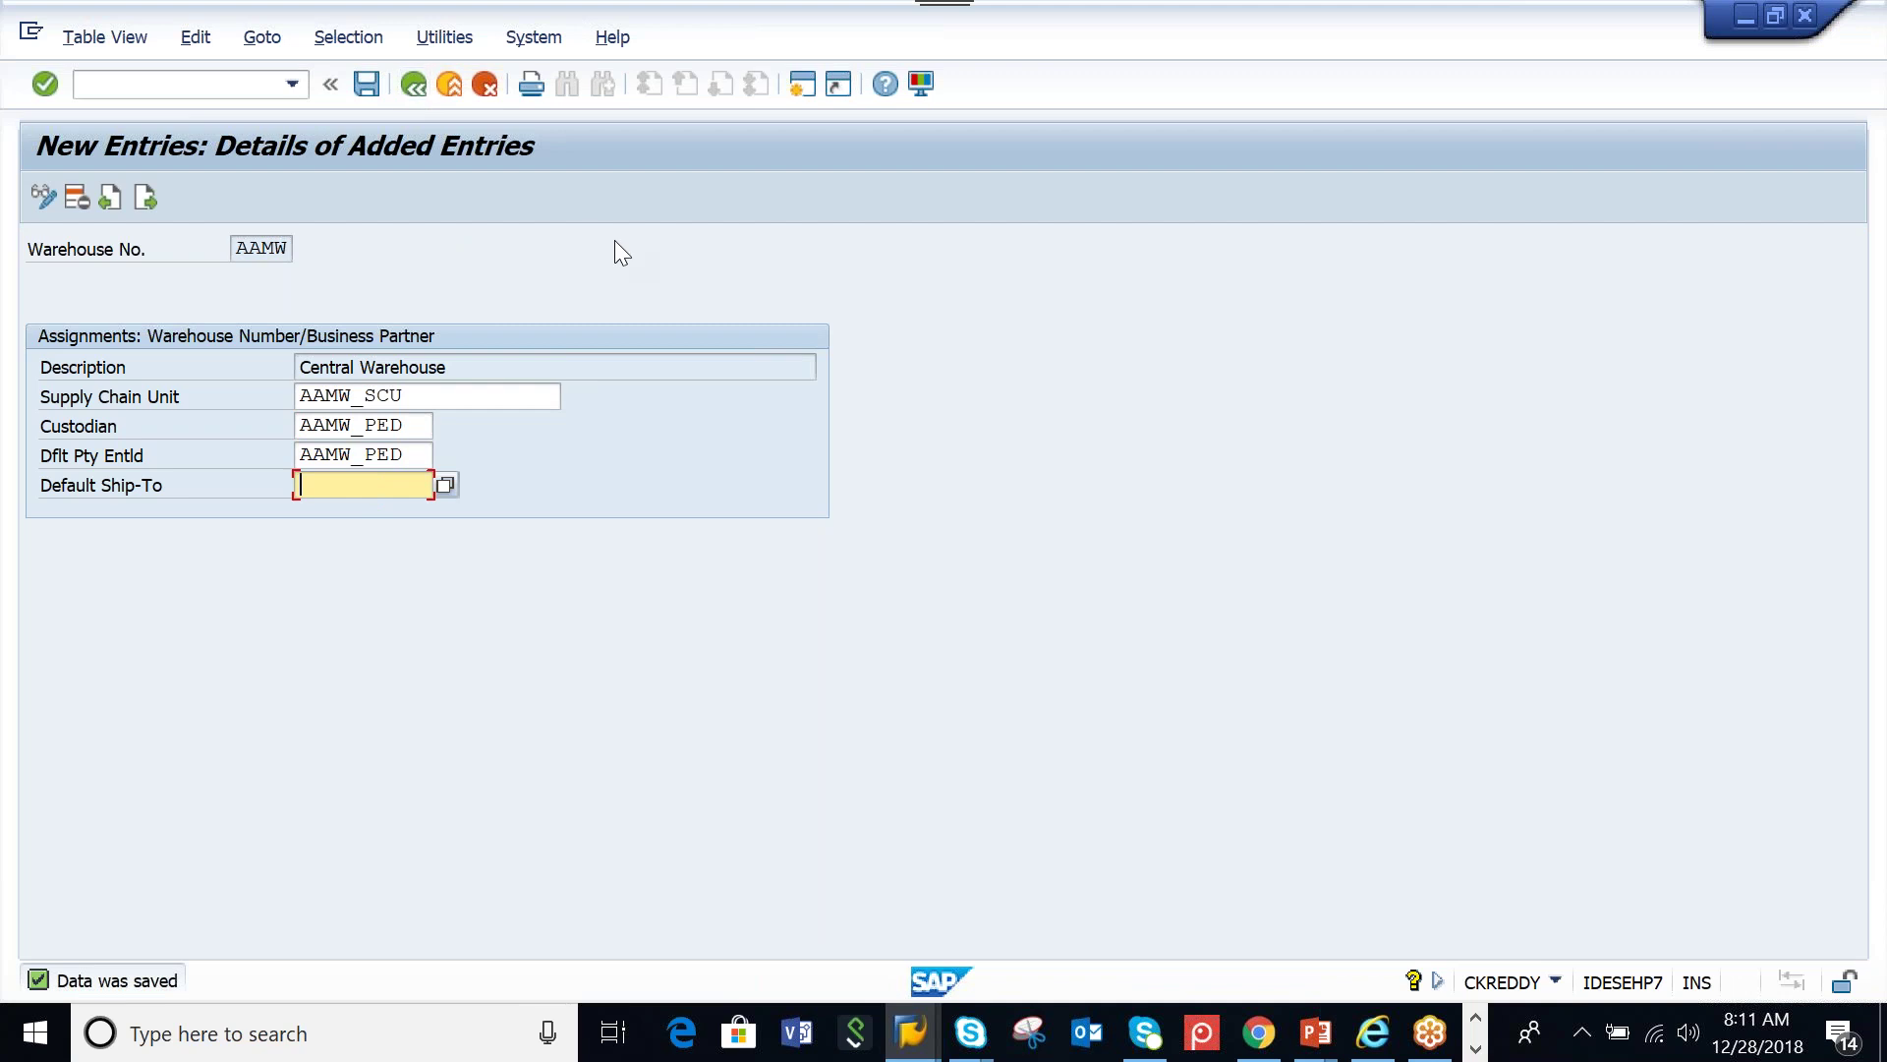
Log off both open SAP sessions, confirming despite unsaved data
left_click(531, 39)
left_click(575, 497)
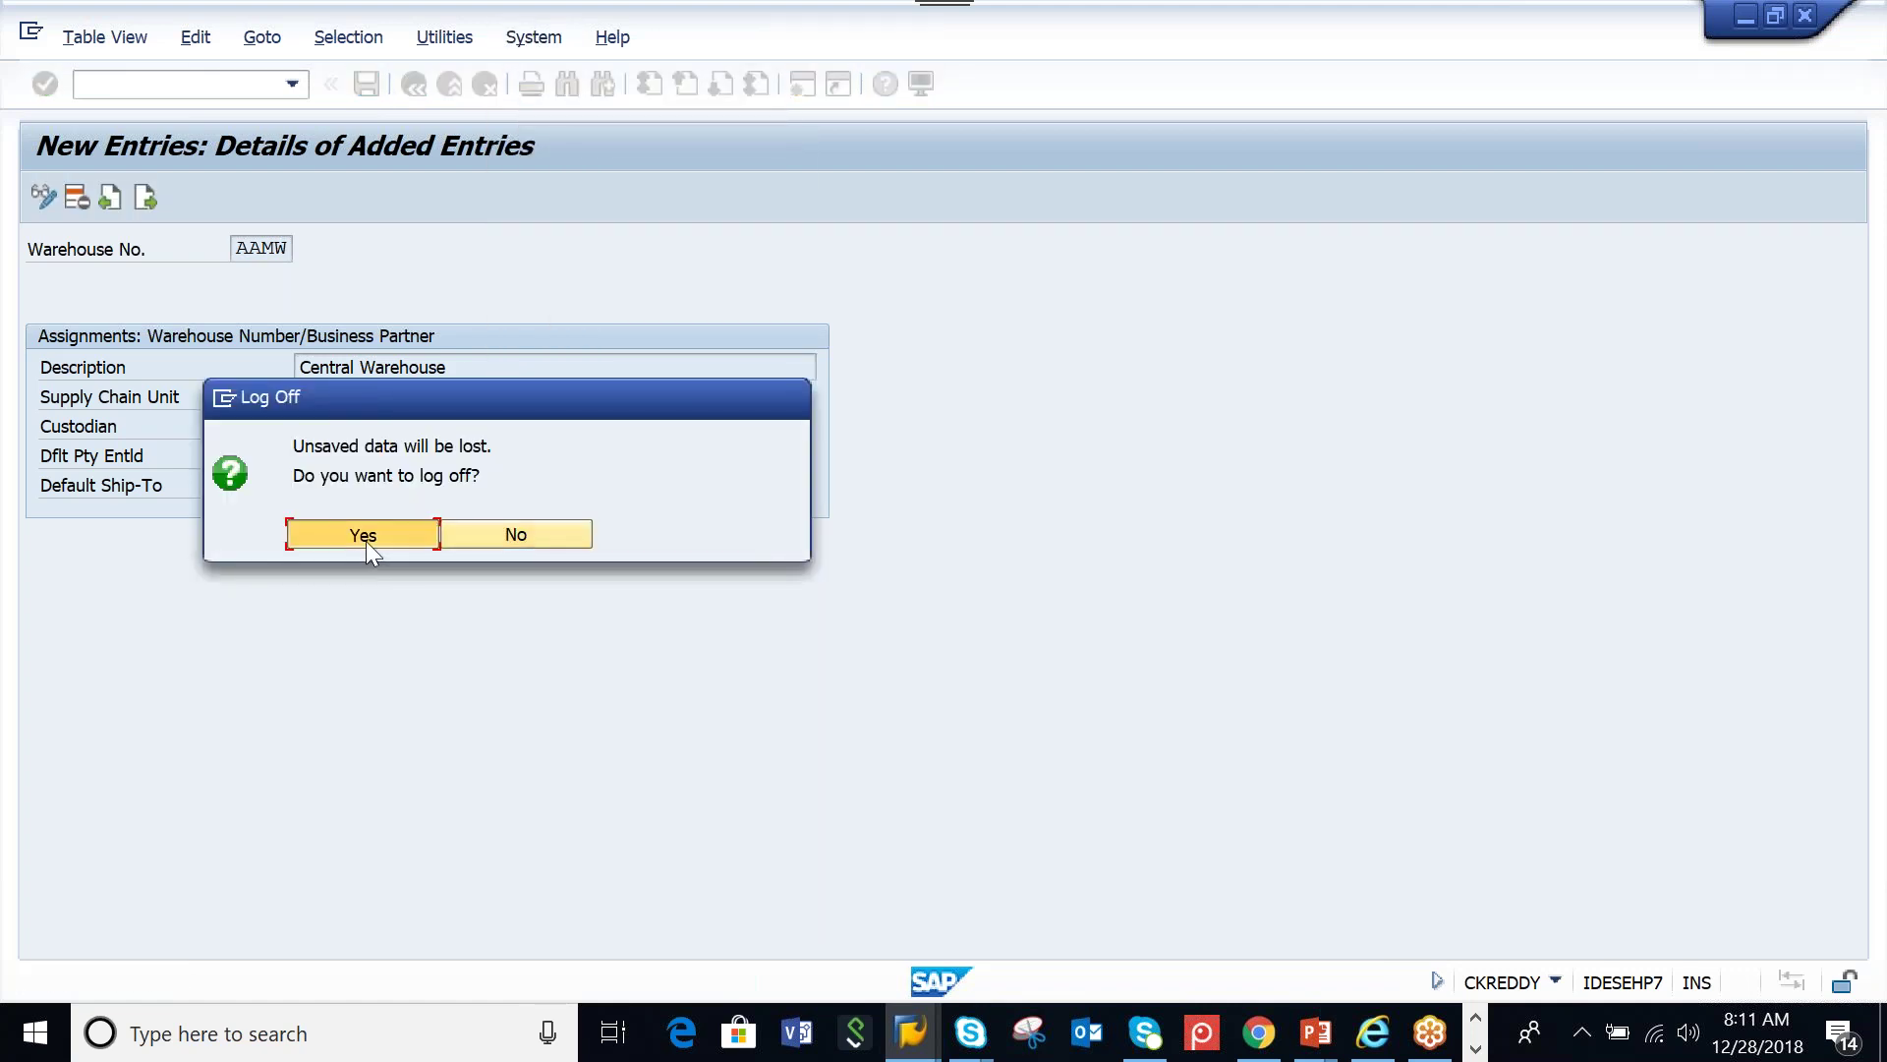
left_click(366, 541)
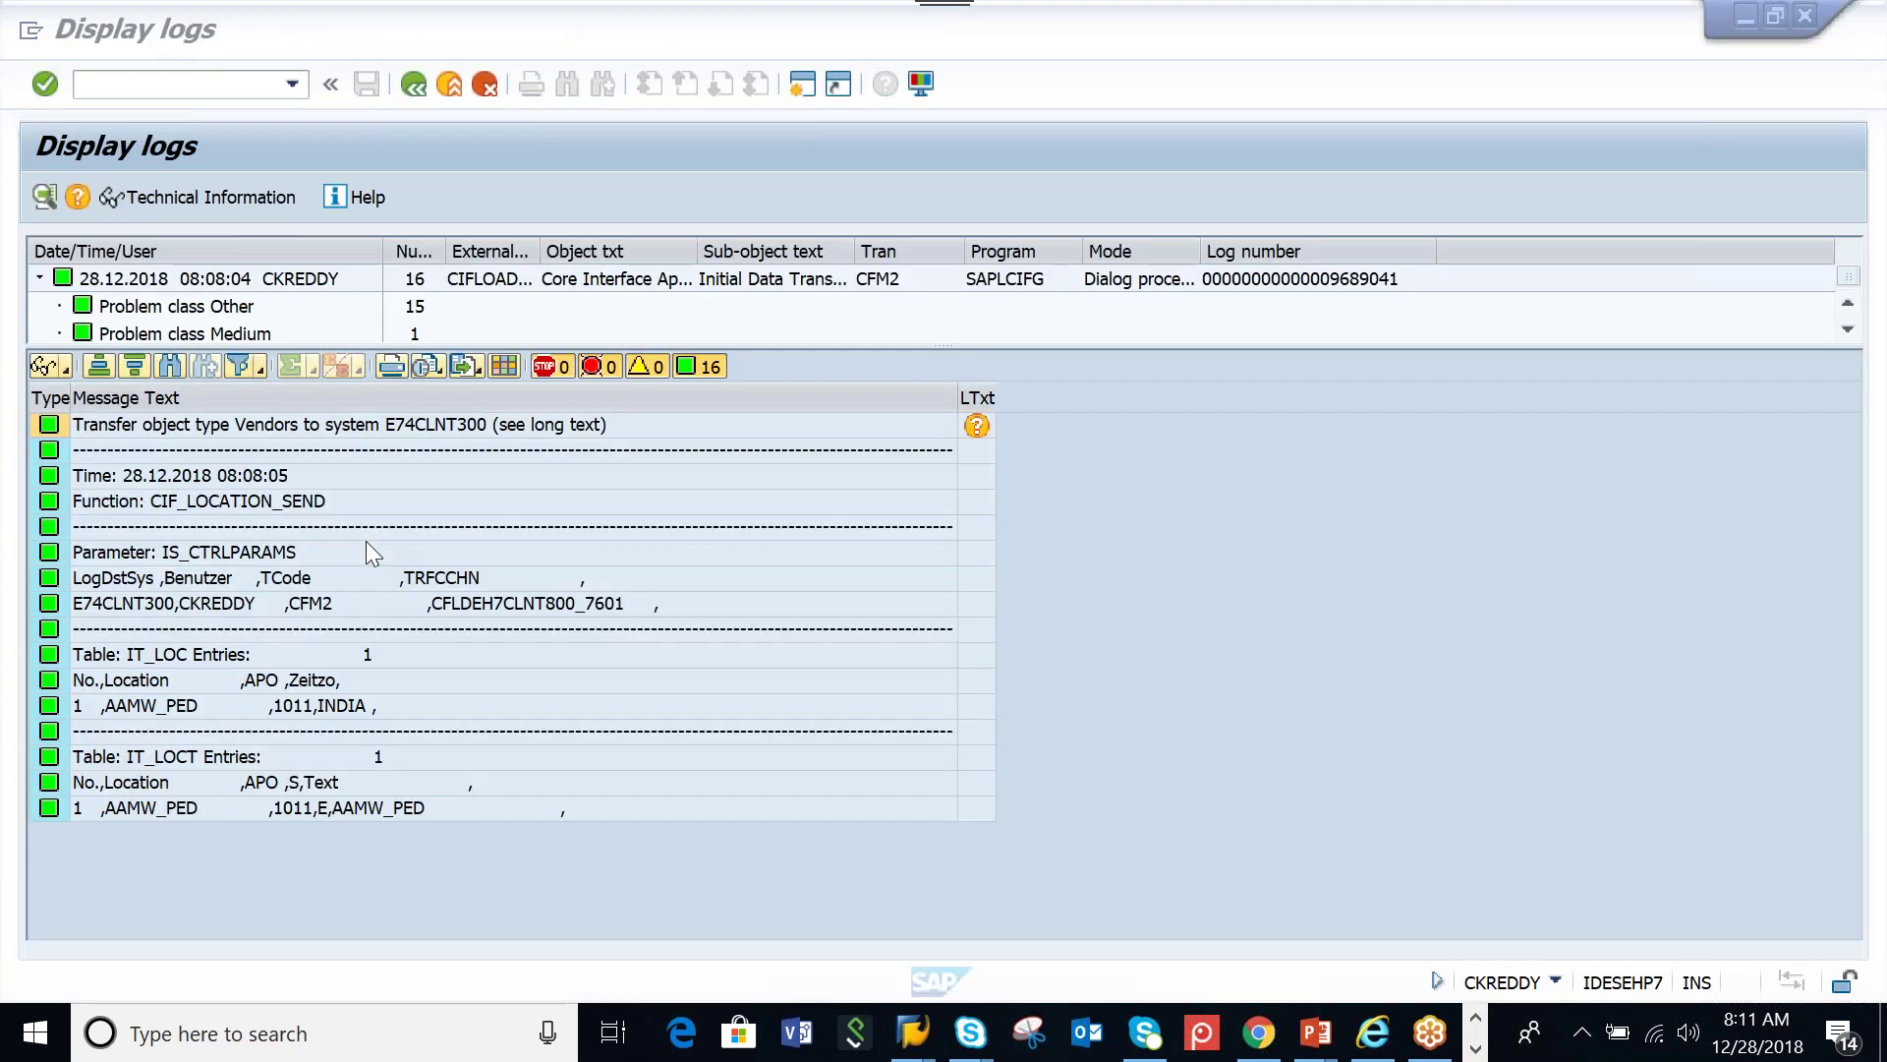
left_click(286, 36)
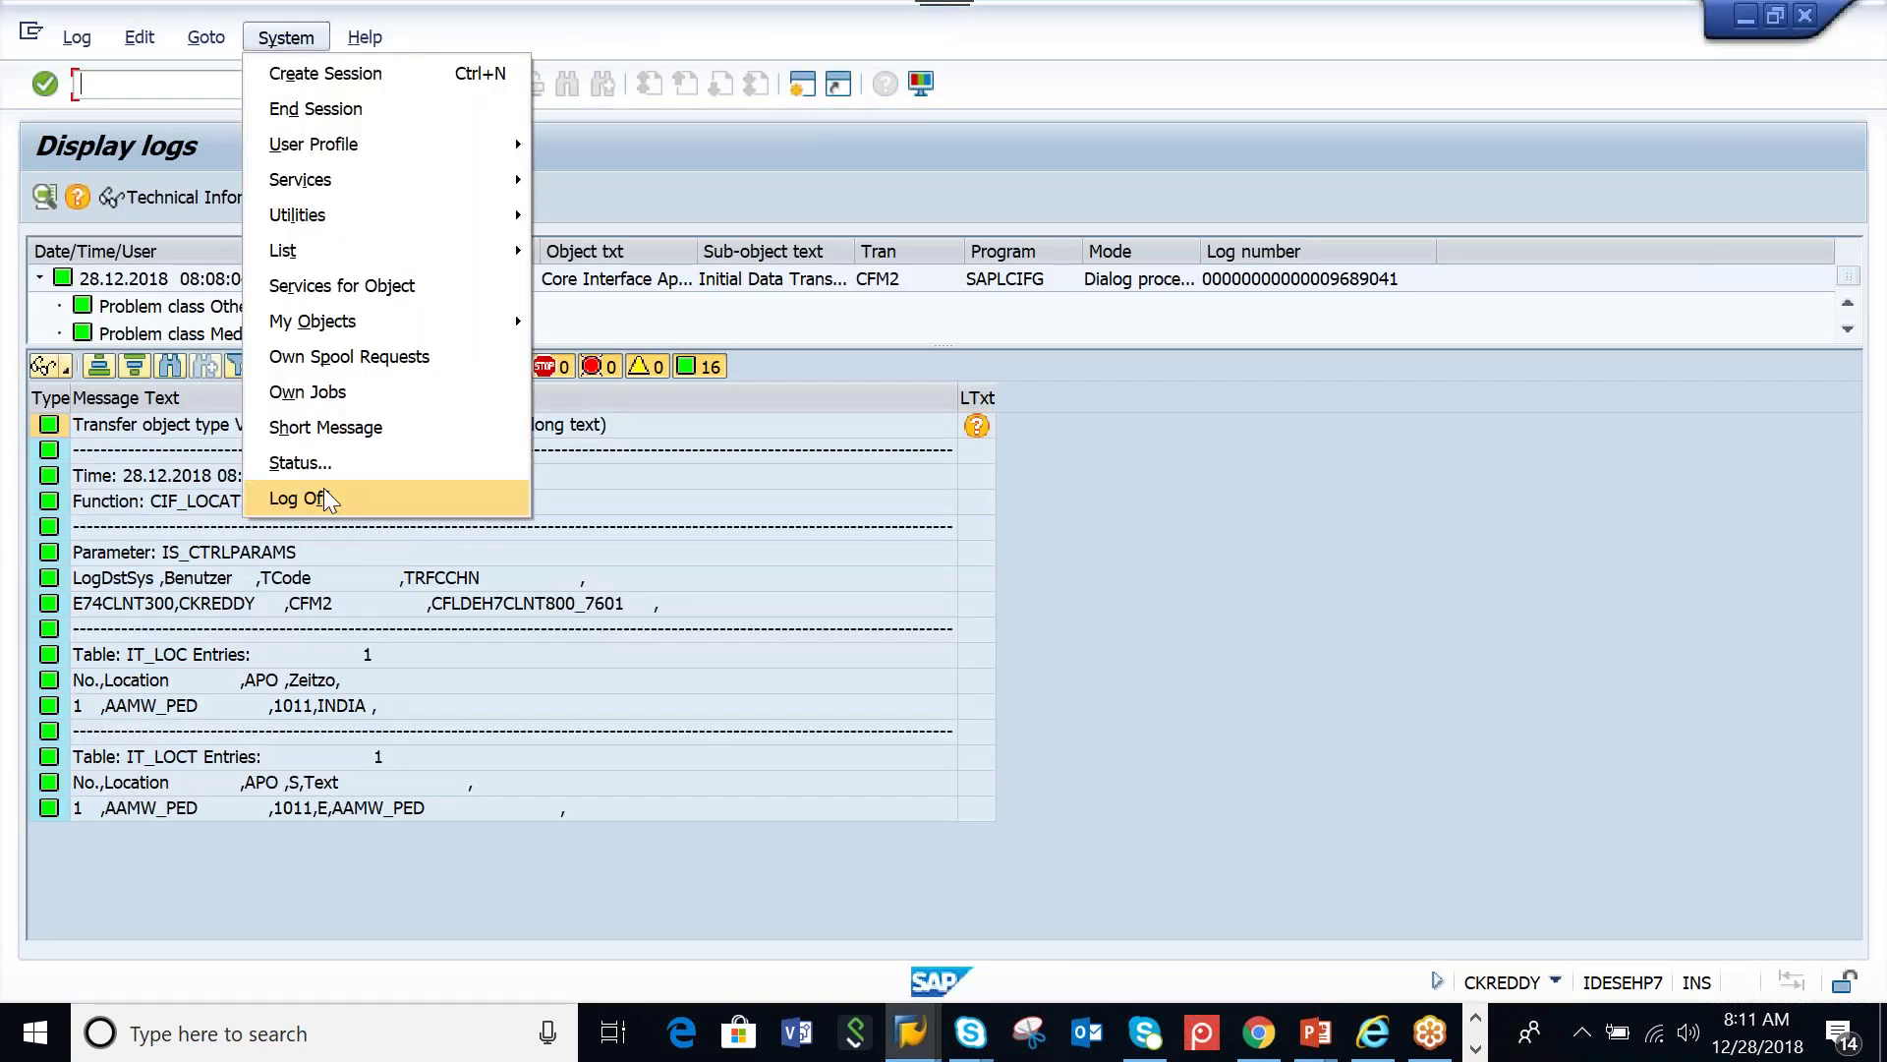
left_click(313, 493)
left_click(331, 527)
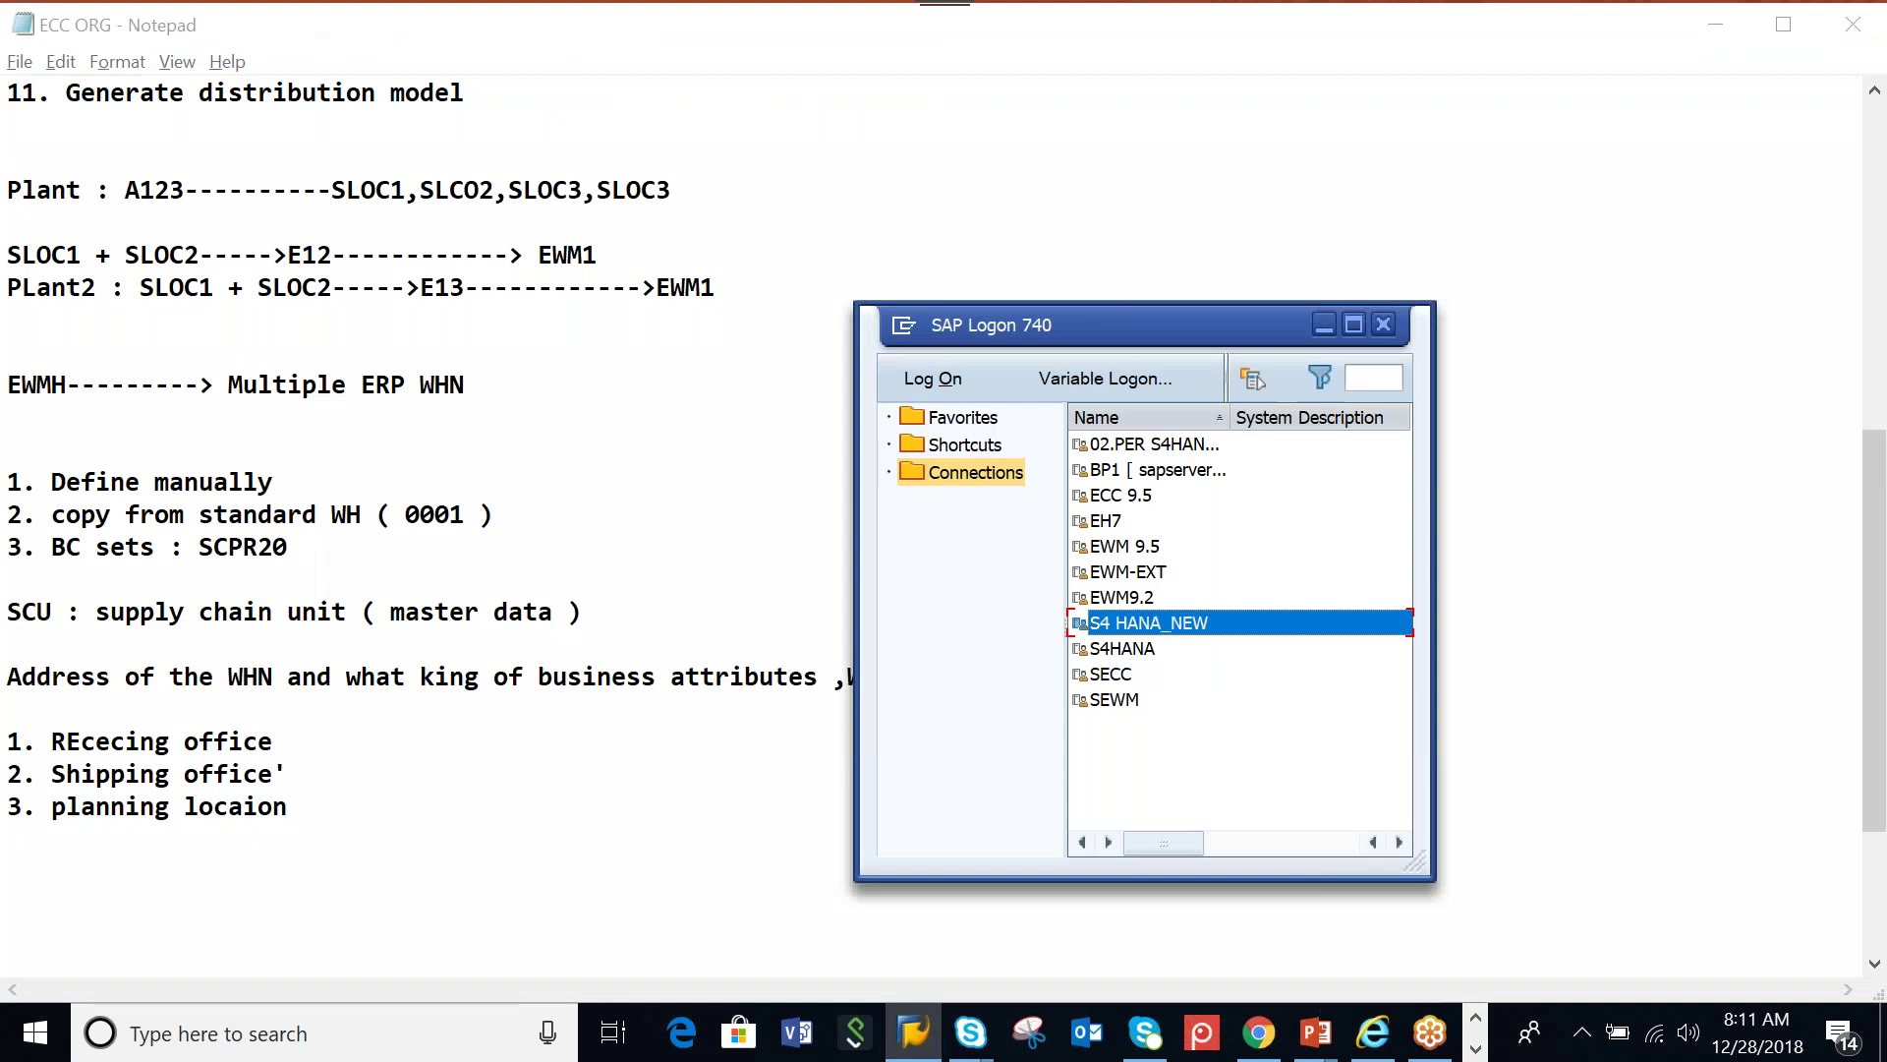
Try S4 HANA_NEW, dismiss its connection errors, then open the 02.PER S4HANA logon screen
double_click(1115, 617)
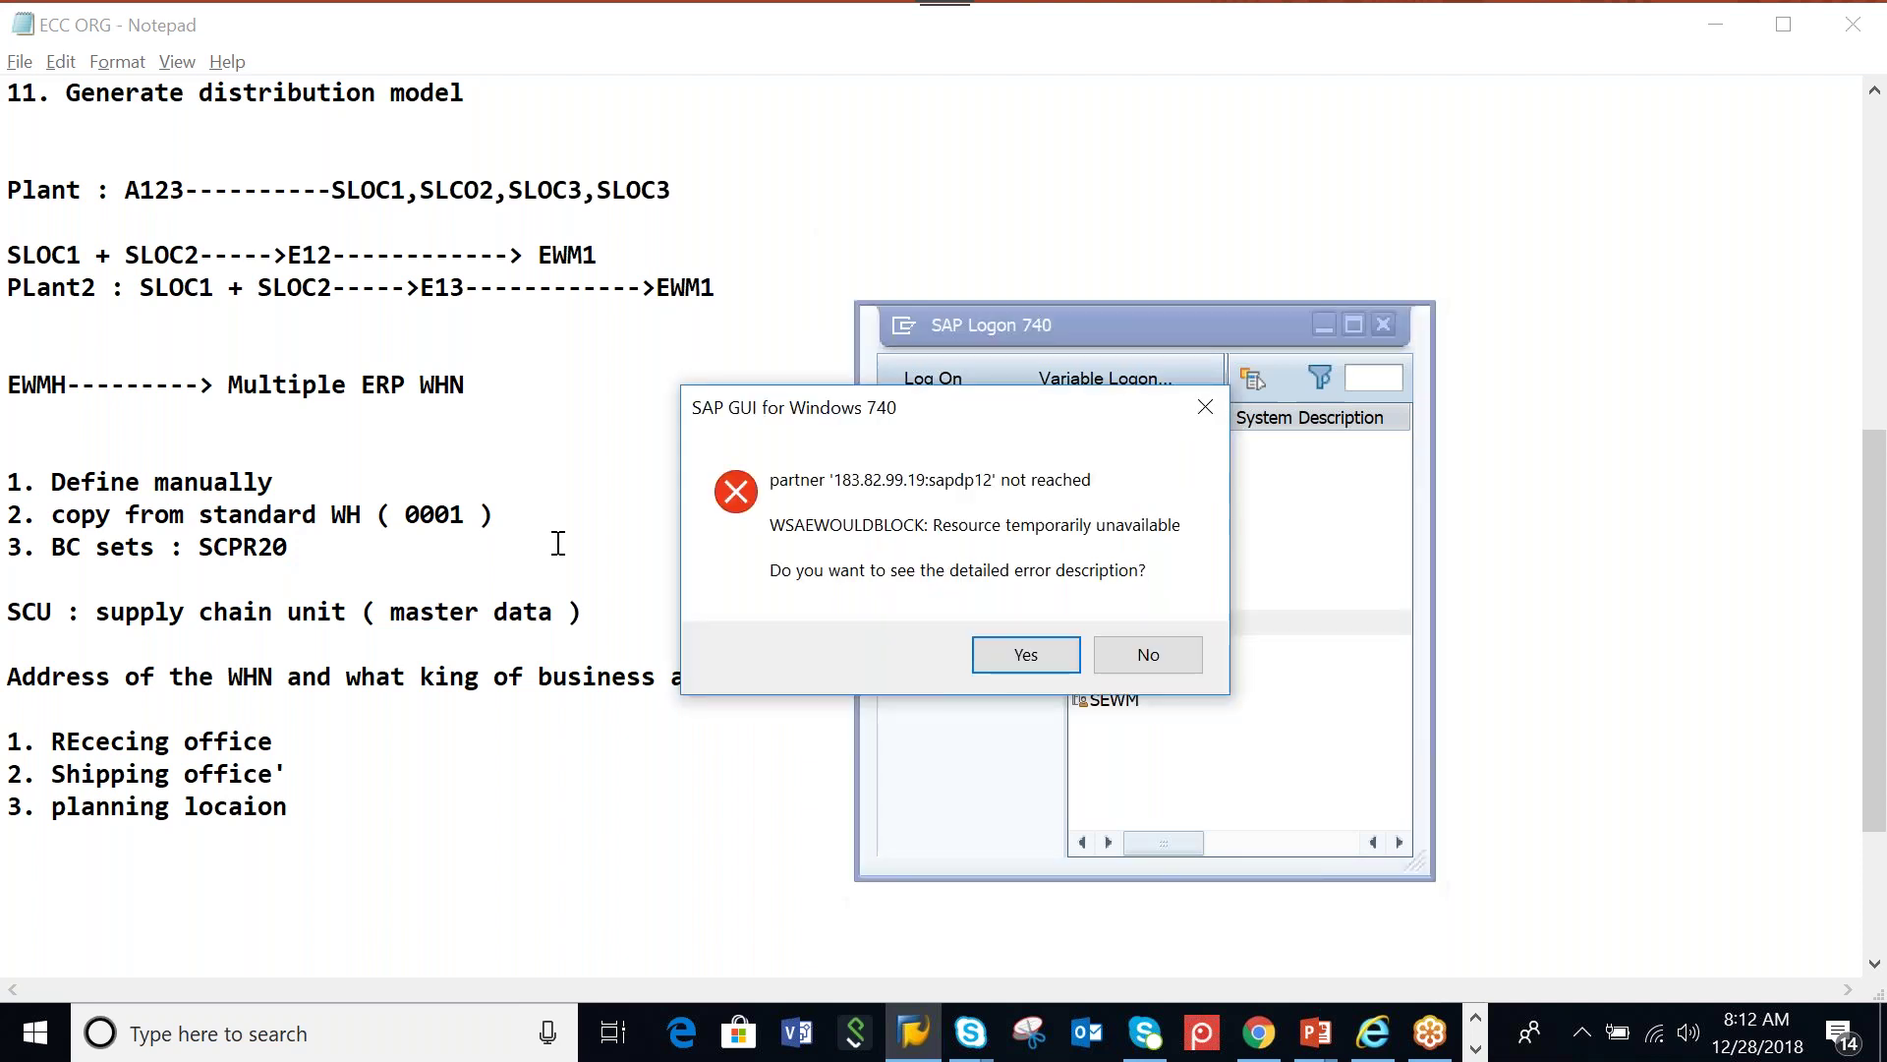
left_click(1182, 668)
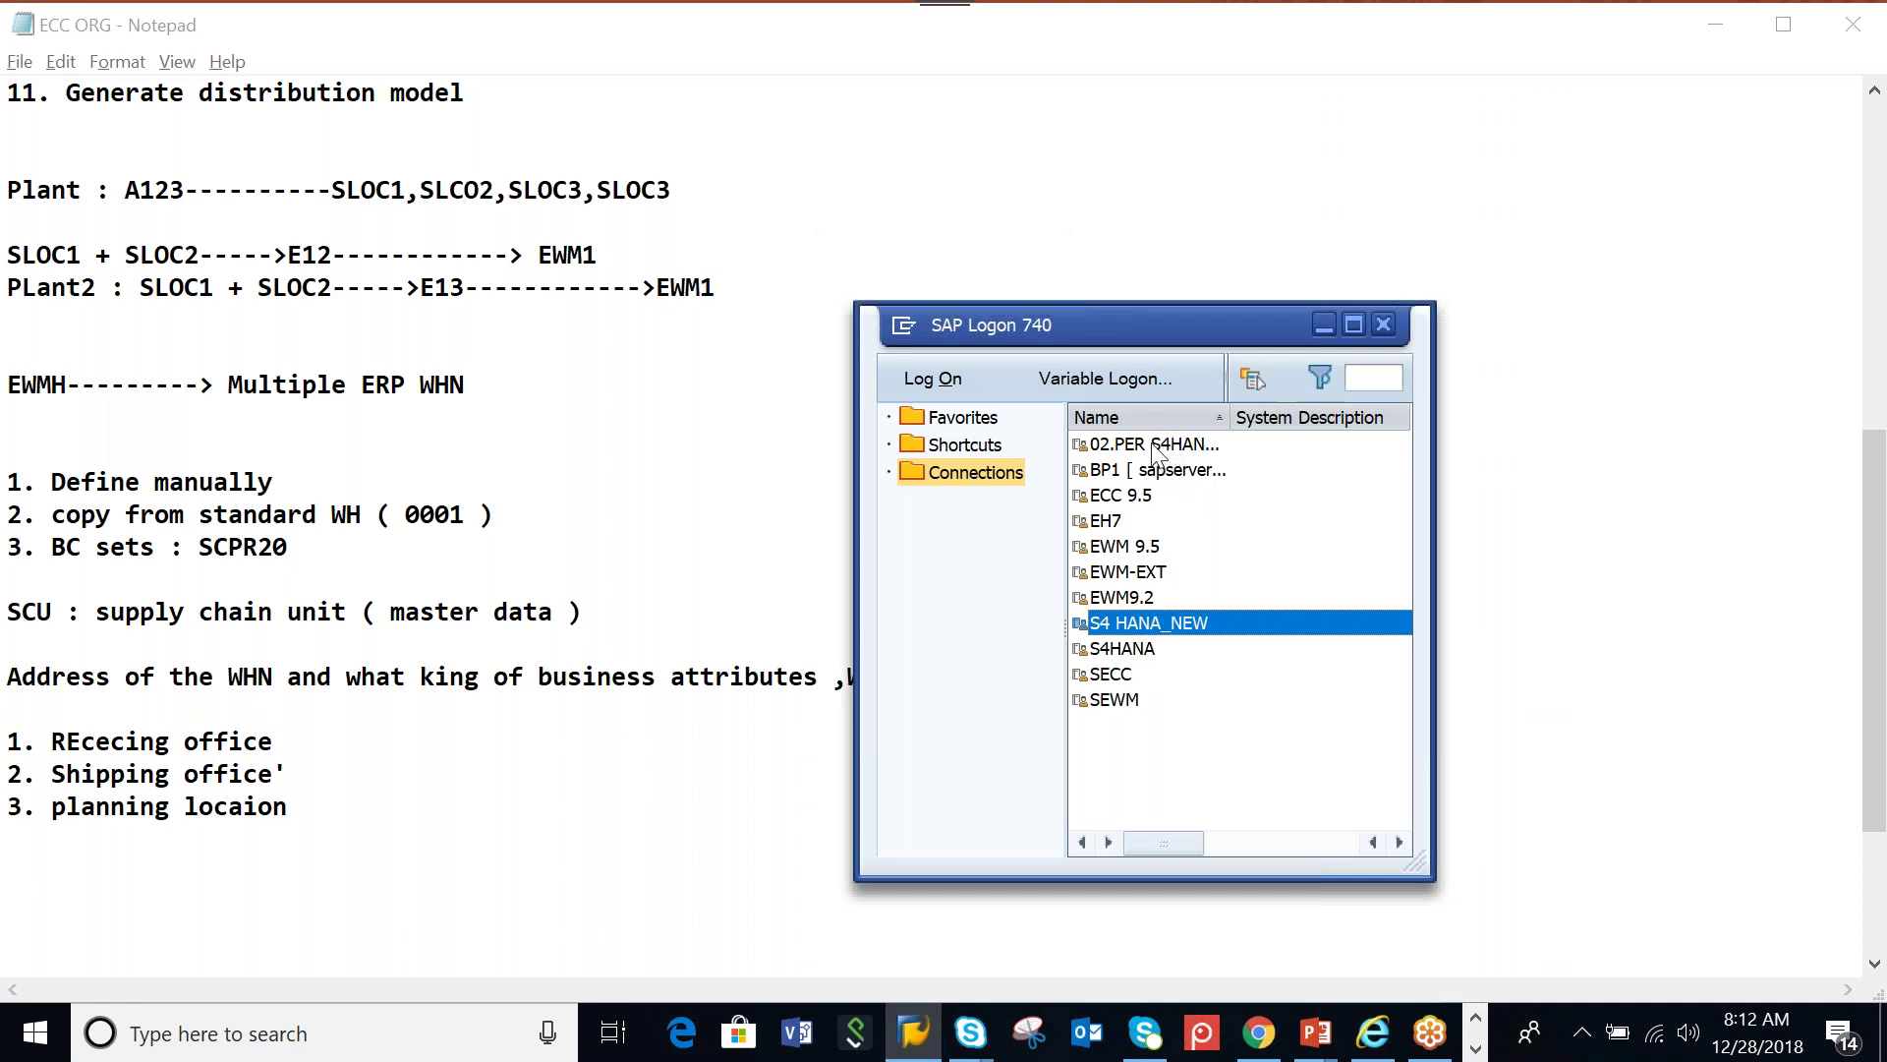
left_click(1147, 657)
left_click(1137, 455)
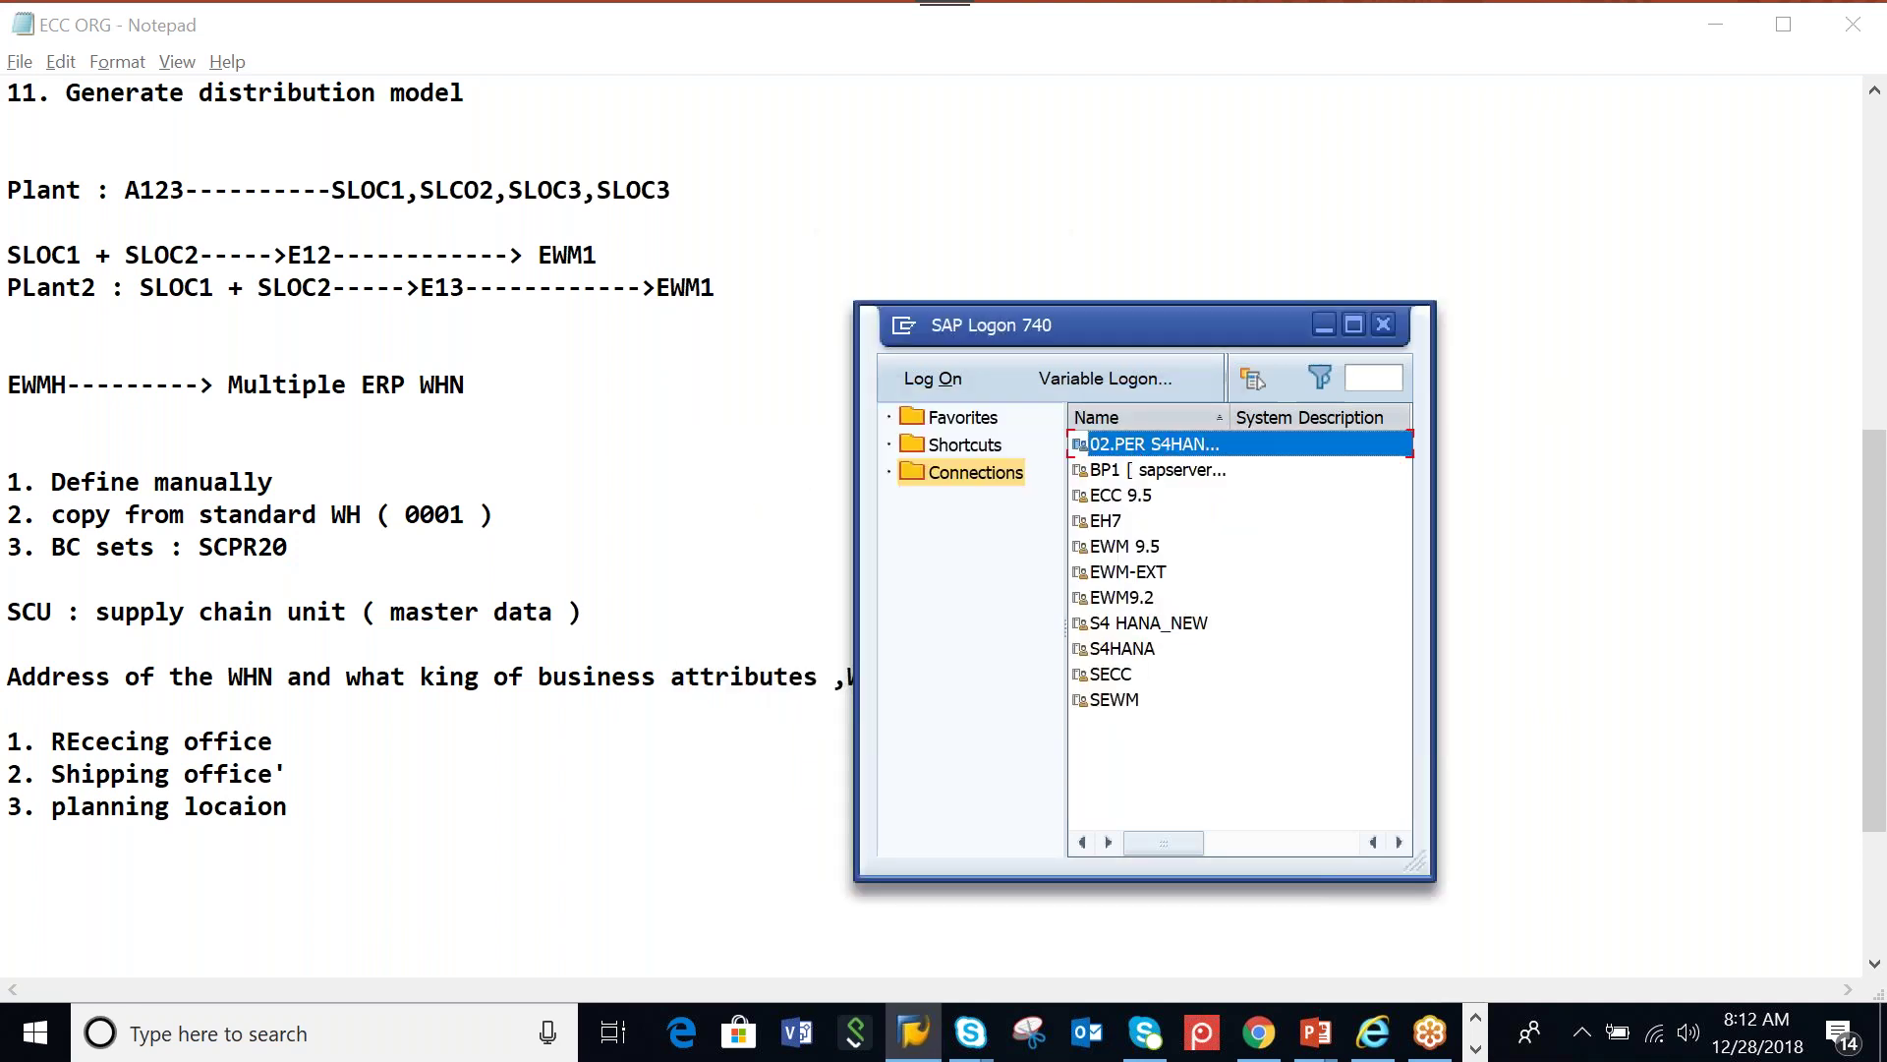
key("Return")
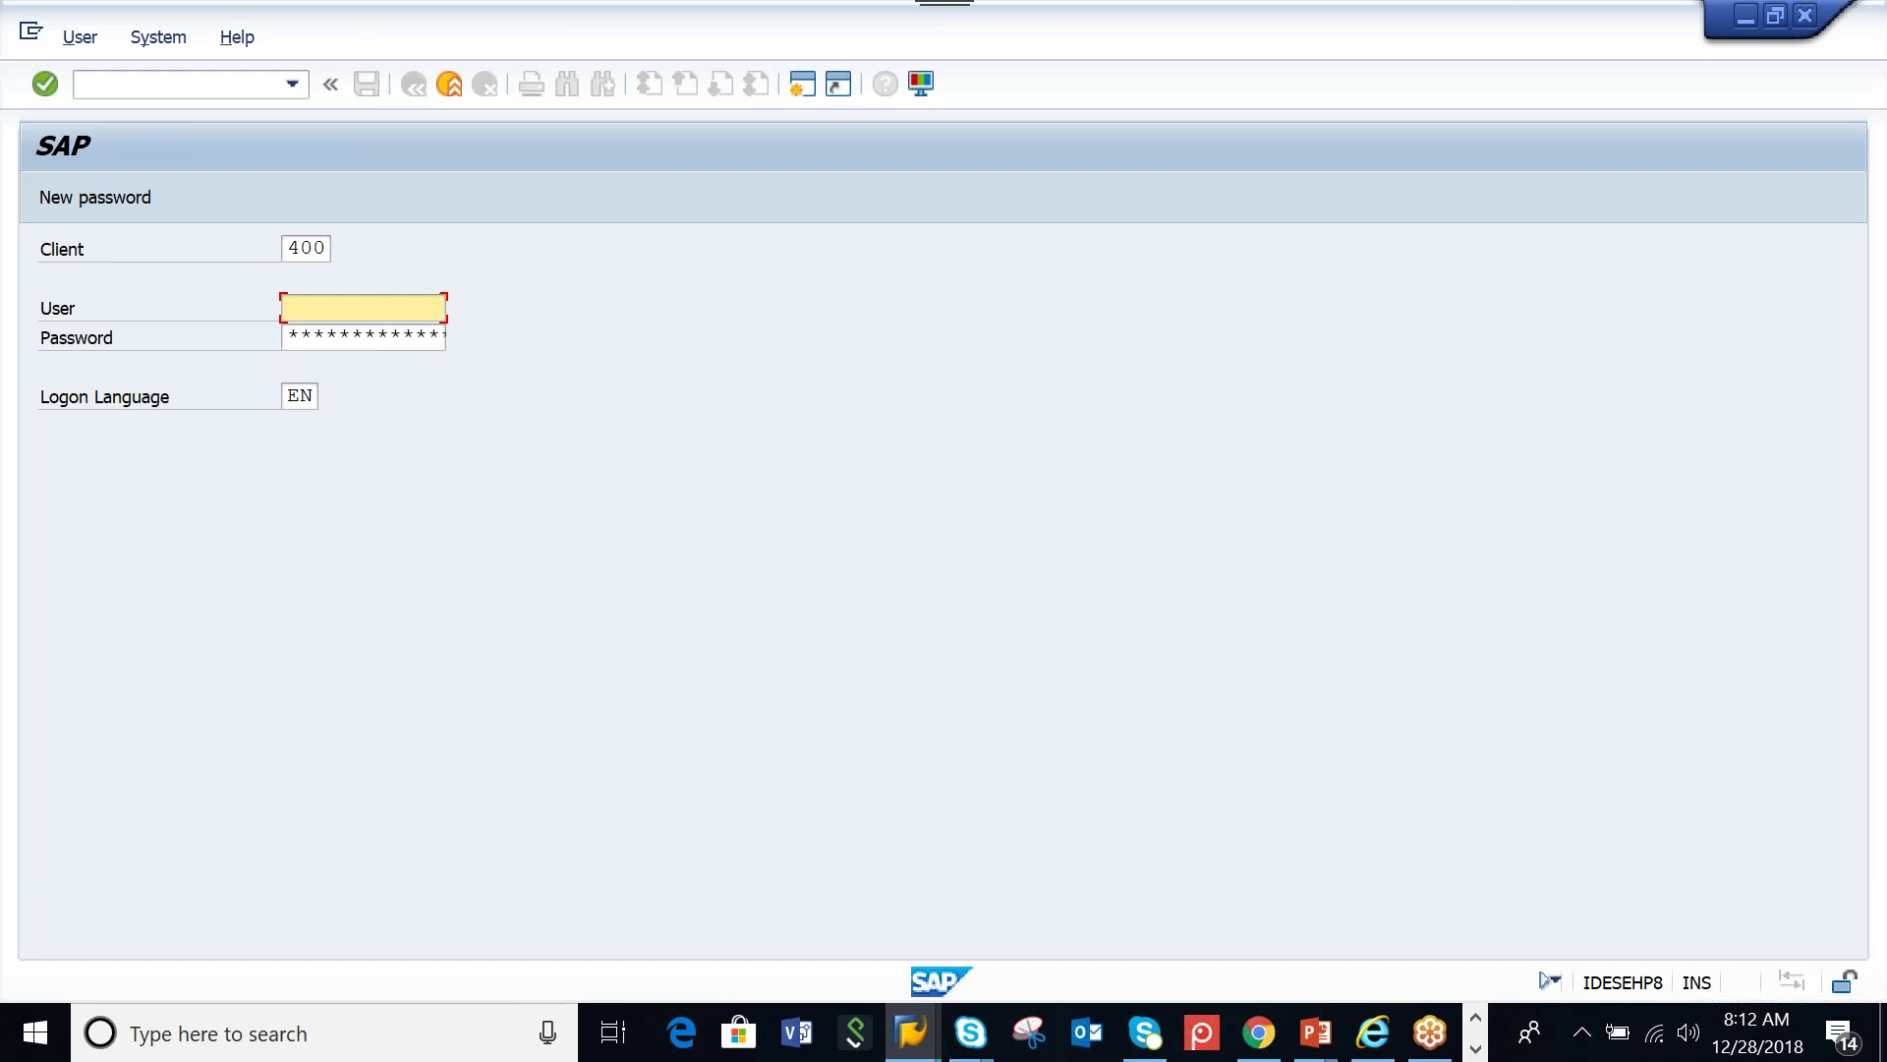
Attempt client 400 logon with the saved user name, retrying the password three times
type("s")
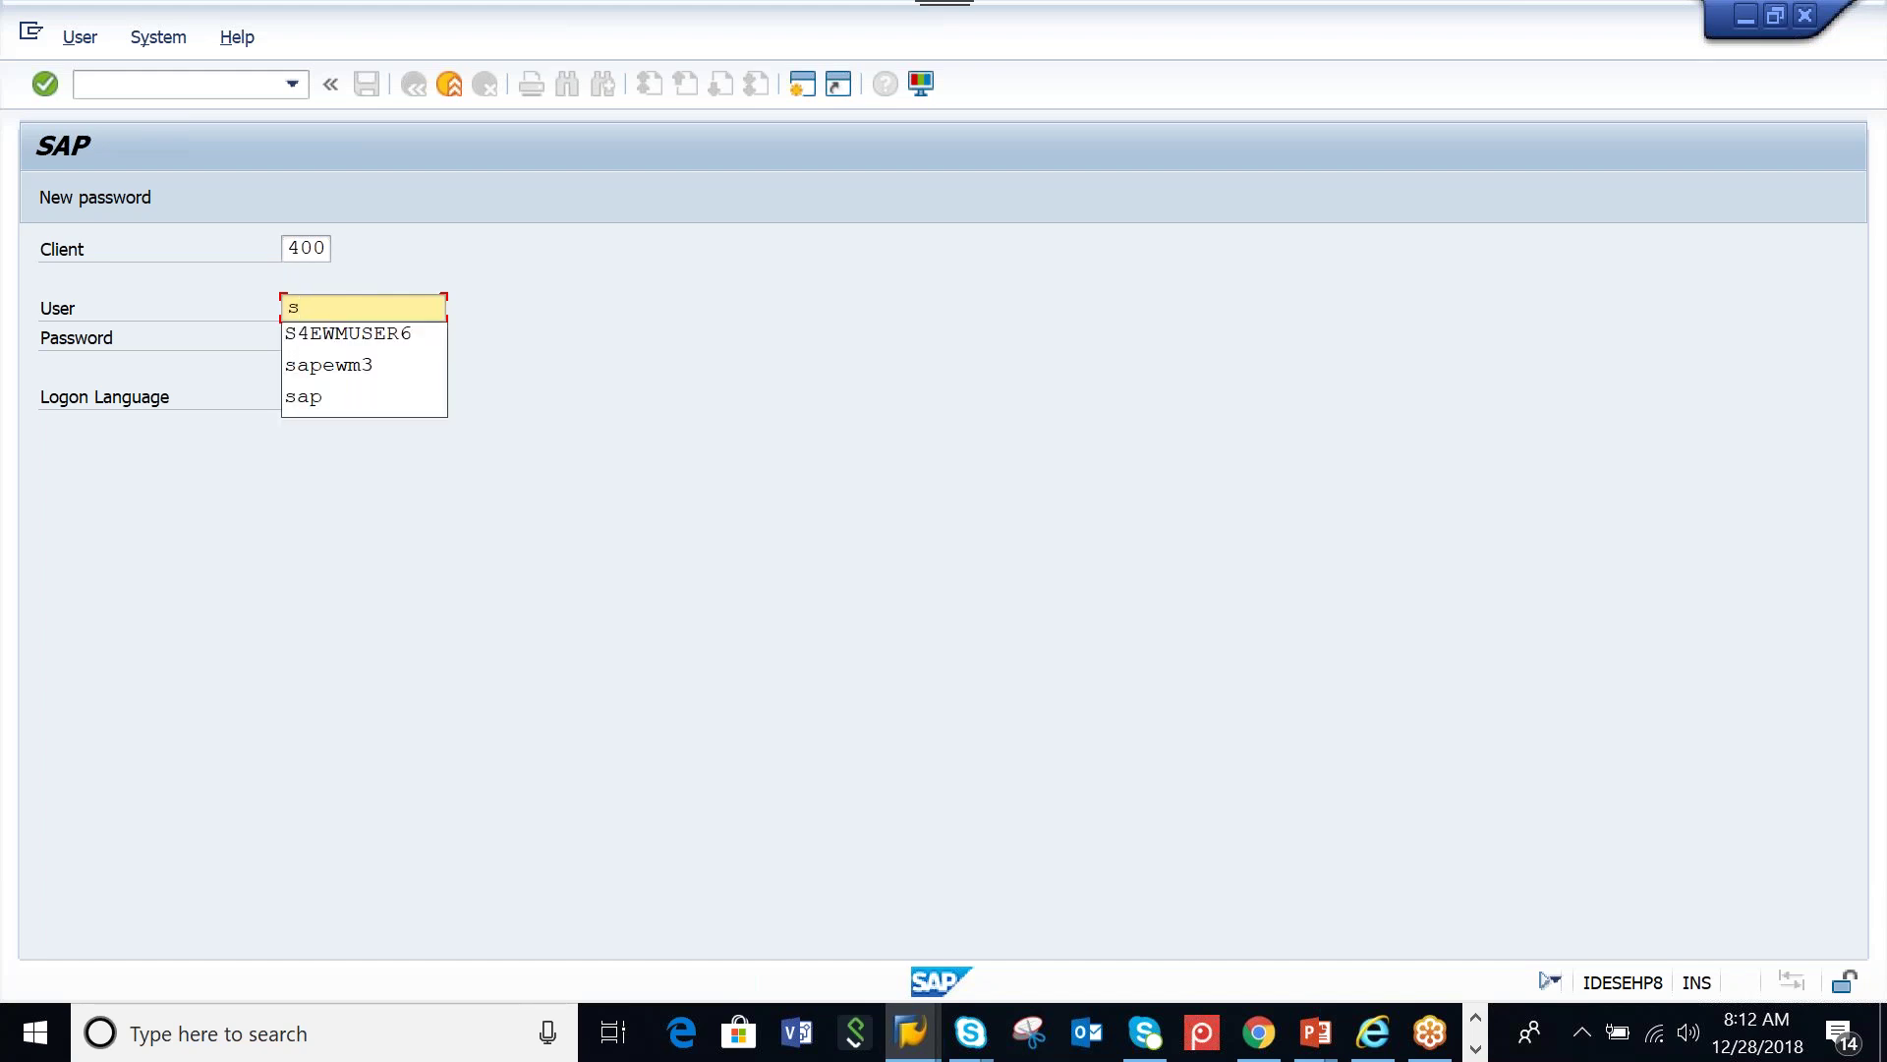
left_click(338, 333)
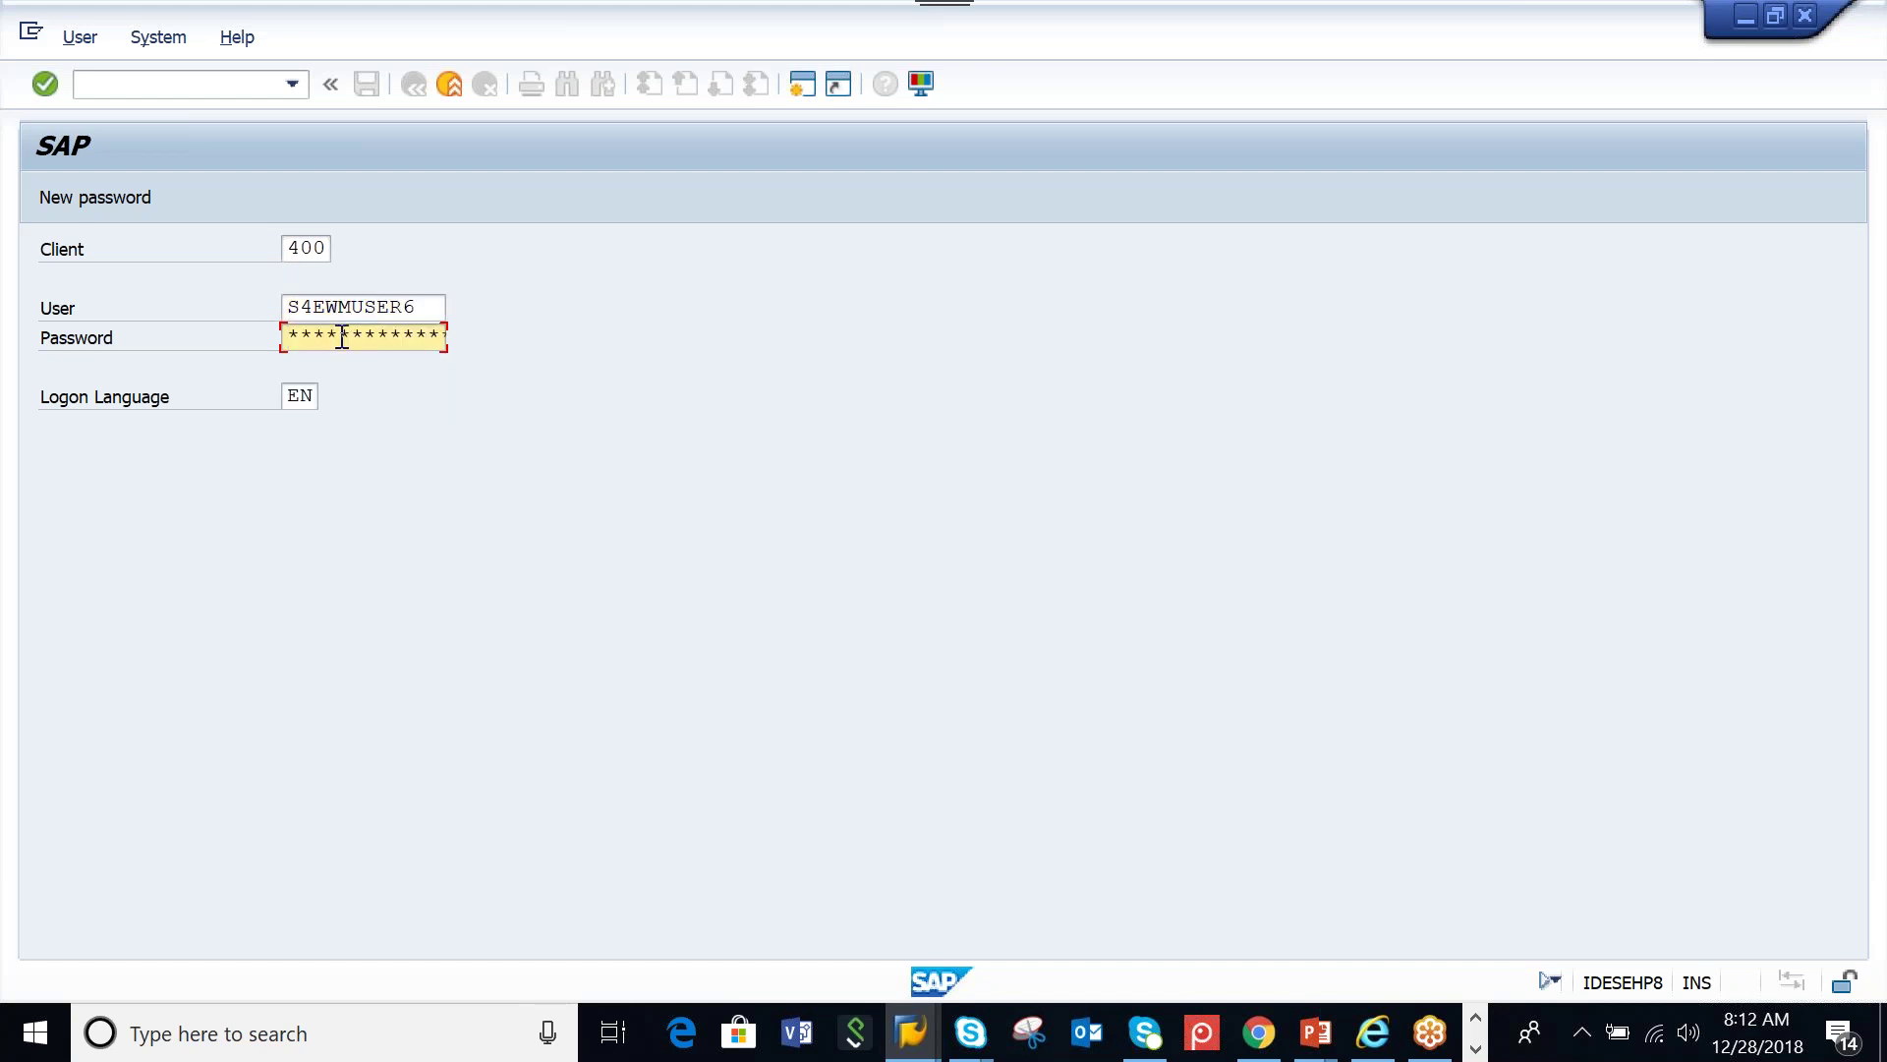
type("****")
key("Return")
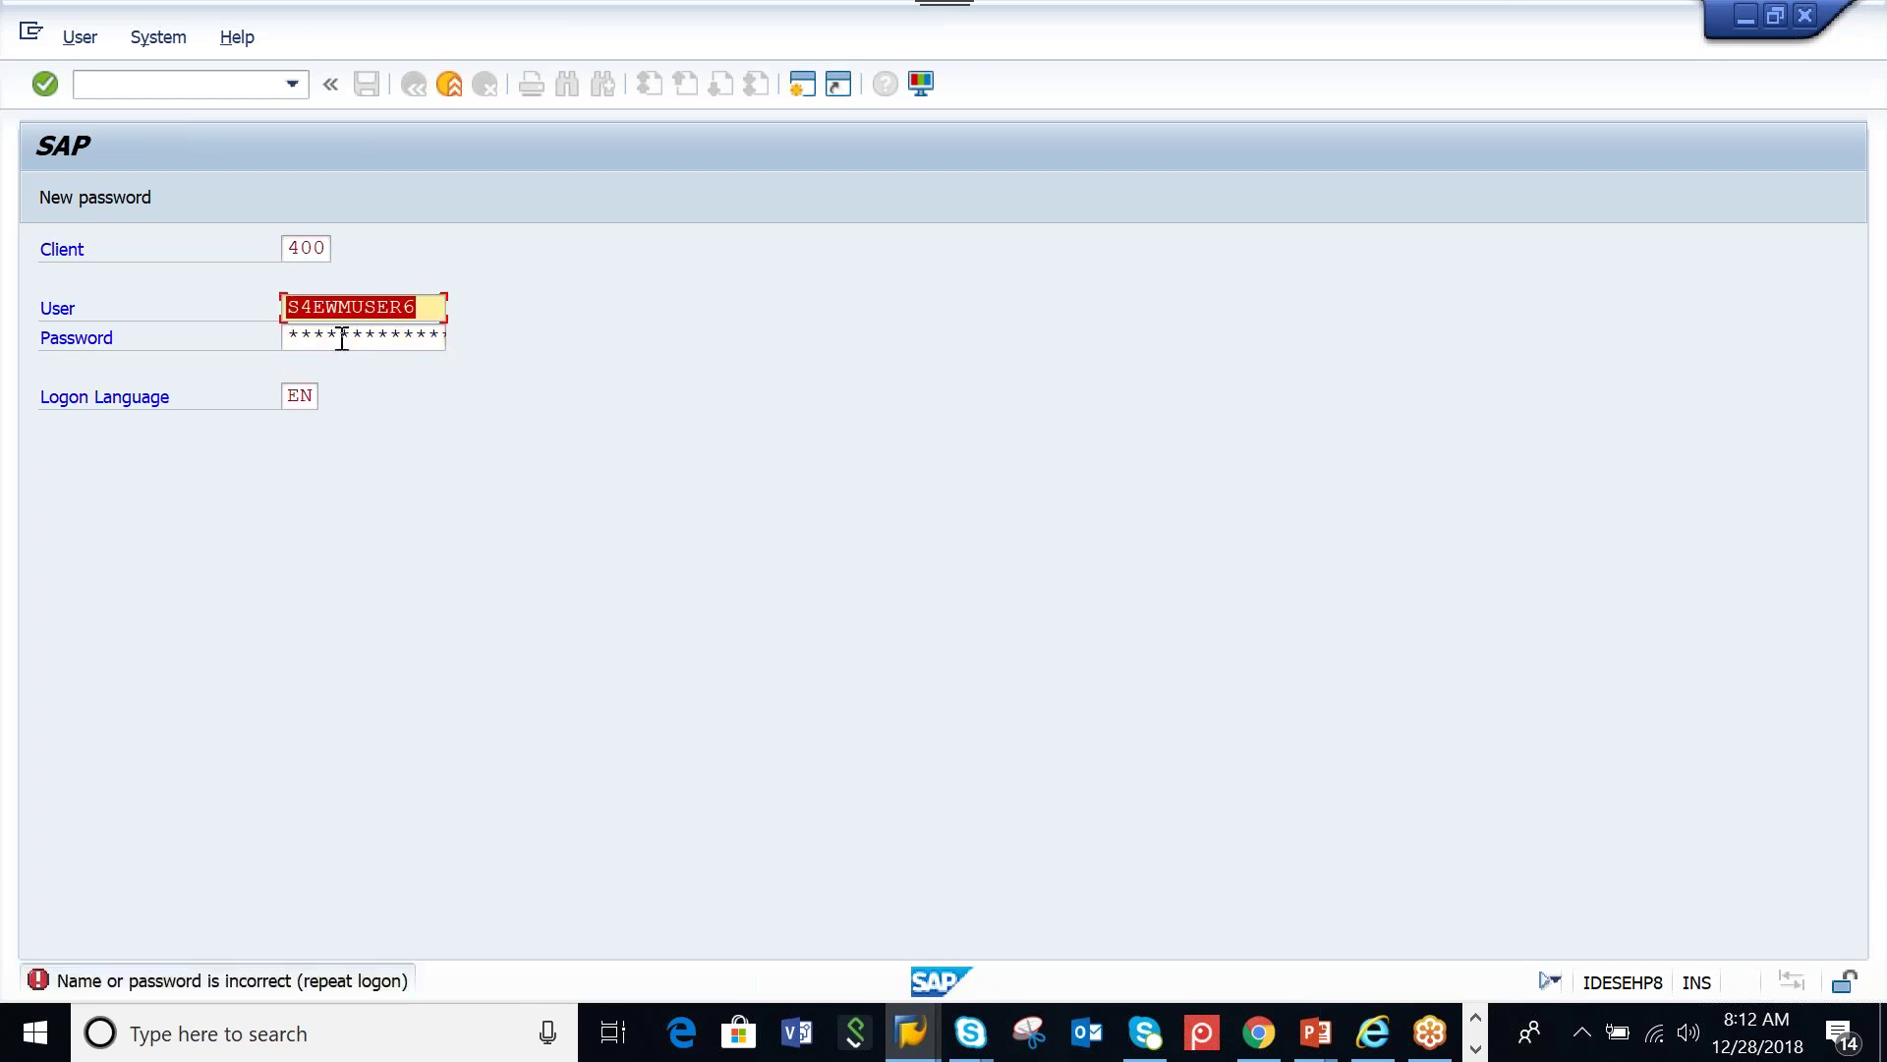
key("Tab")
type("*******")
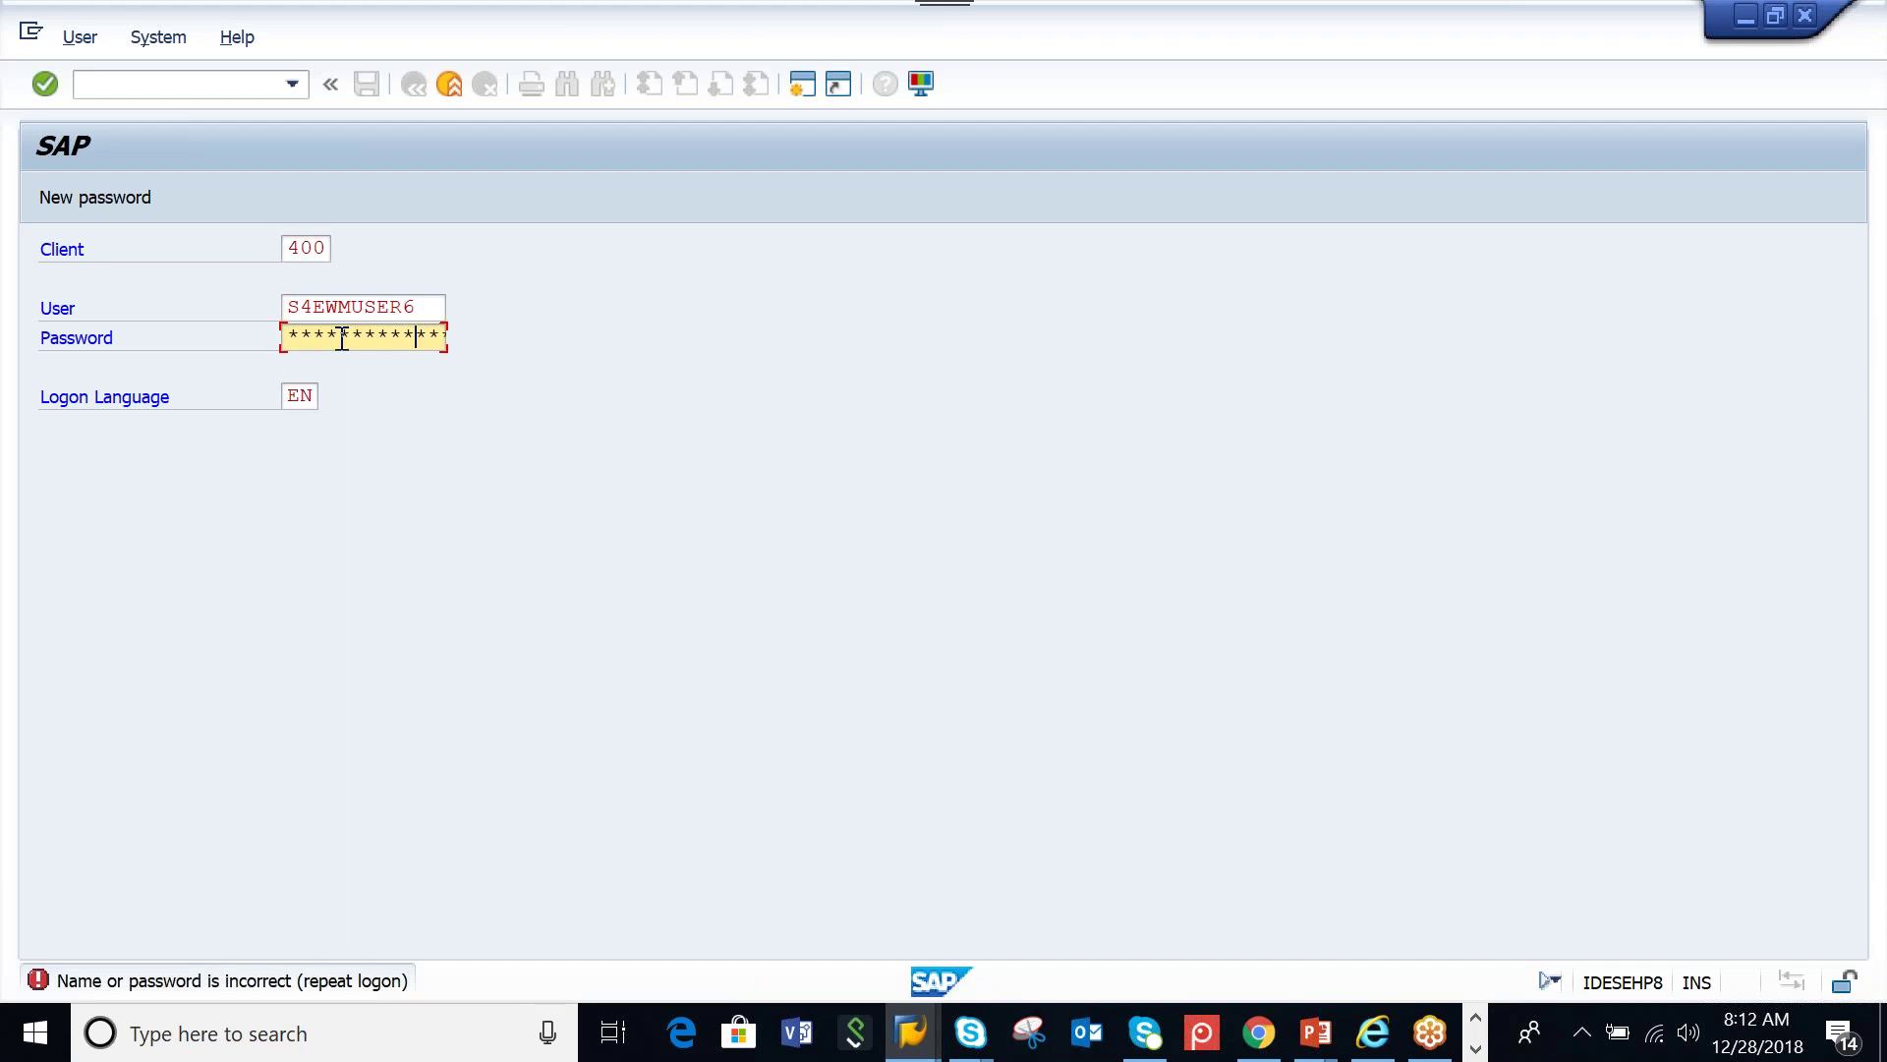
key("Return")
key("Tab")
type("**********")
key("Return")
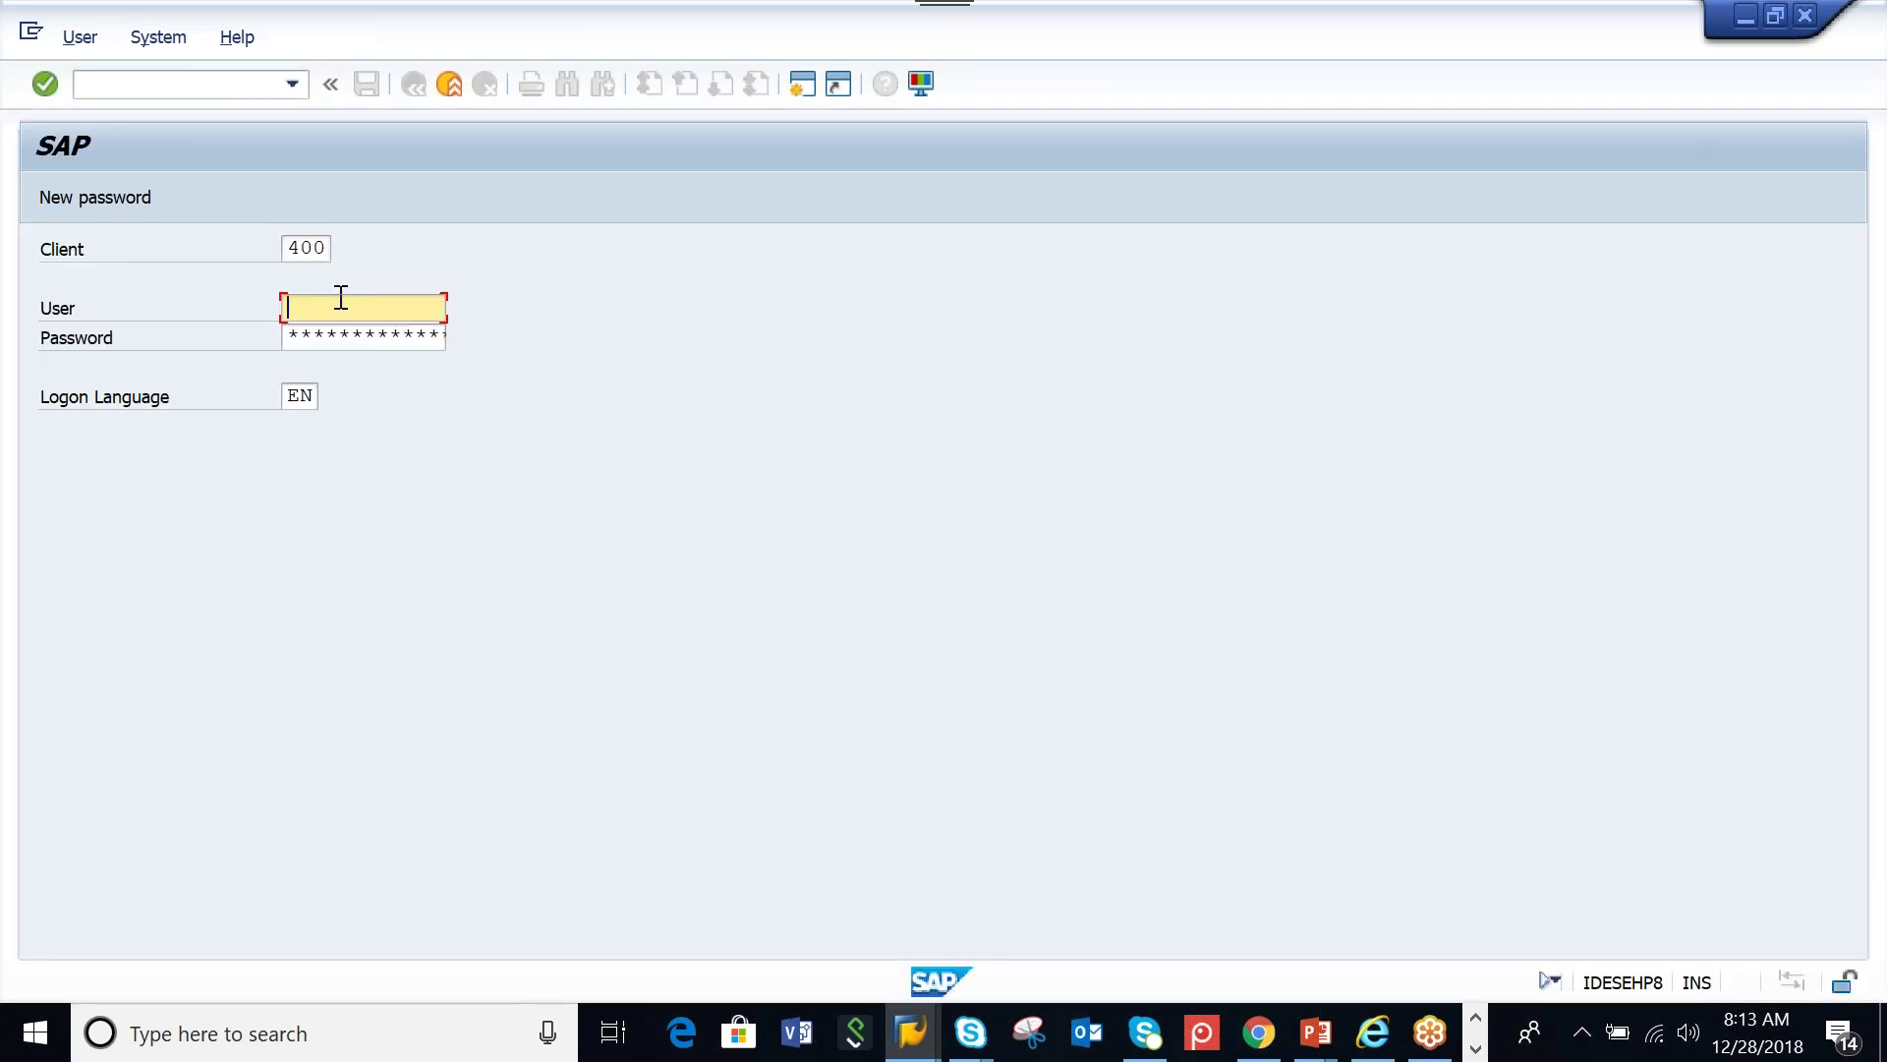
Retry the logon once more with the saved user name, then close the rejected logon window
left_click(323, 307)
left_click(324, 320)
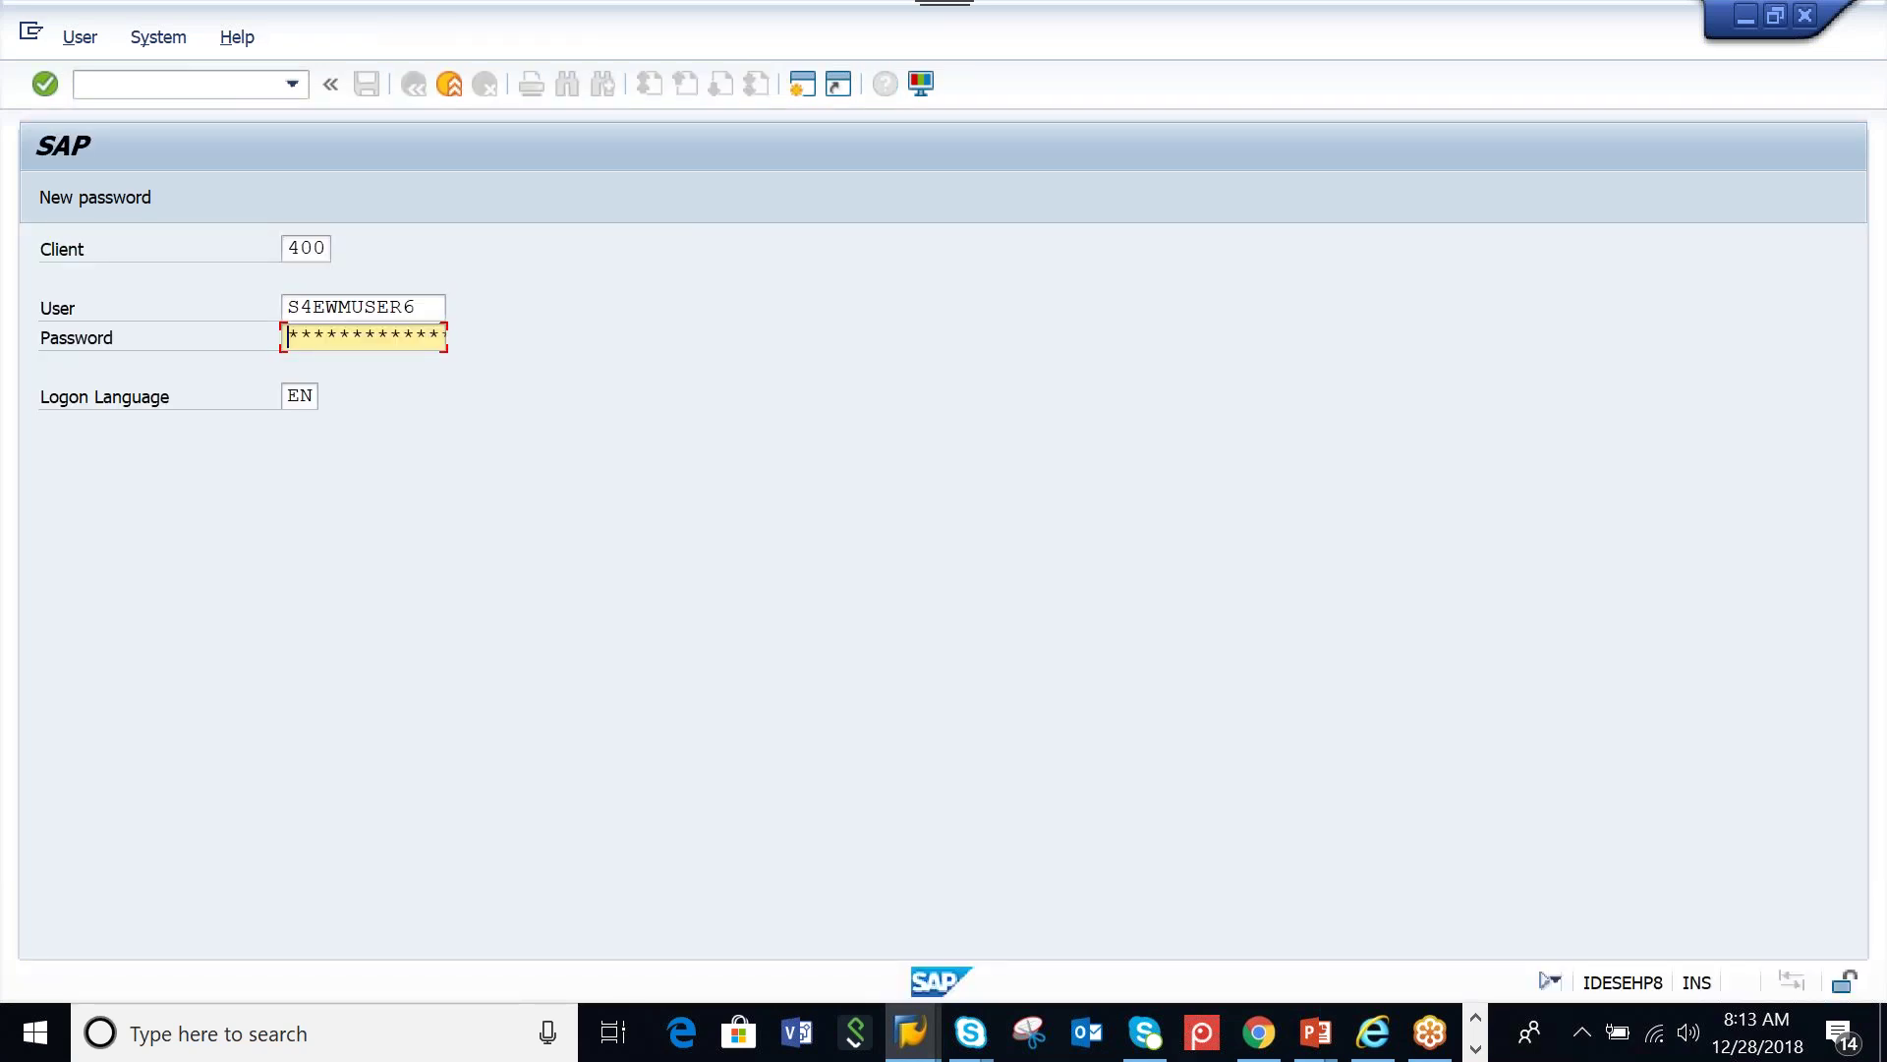
left_click(326, 336)
key("Right")
key("Right")
key("Right")
key("Right")
key("Return")
left_click(452, 88)
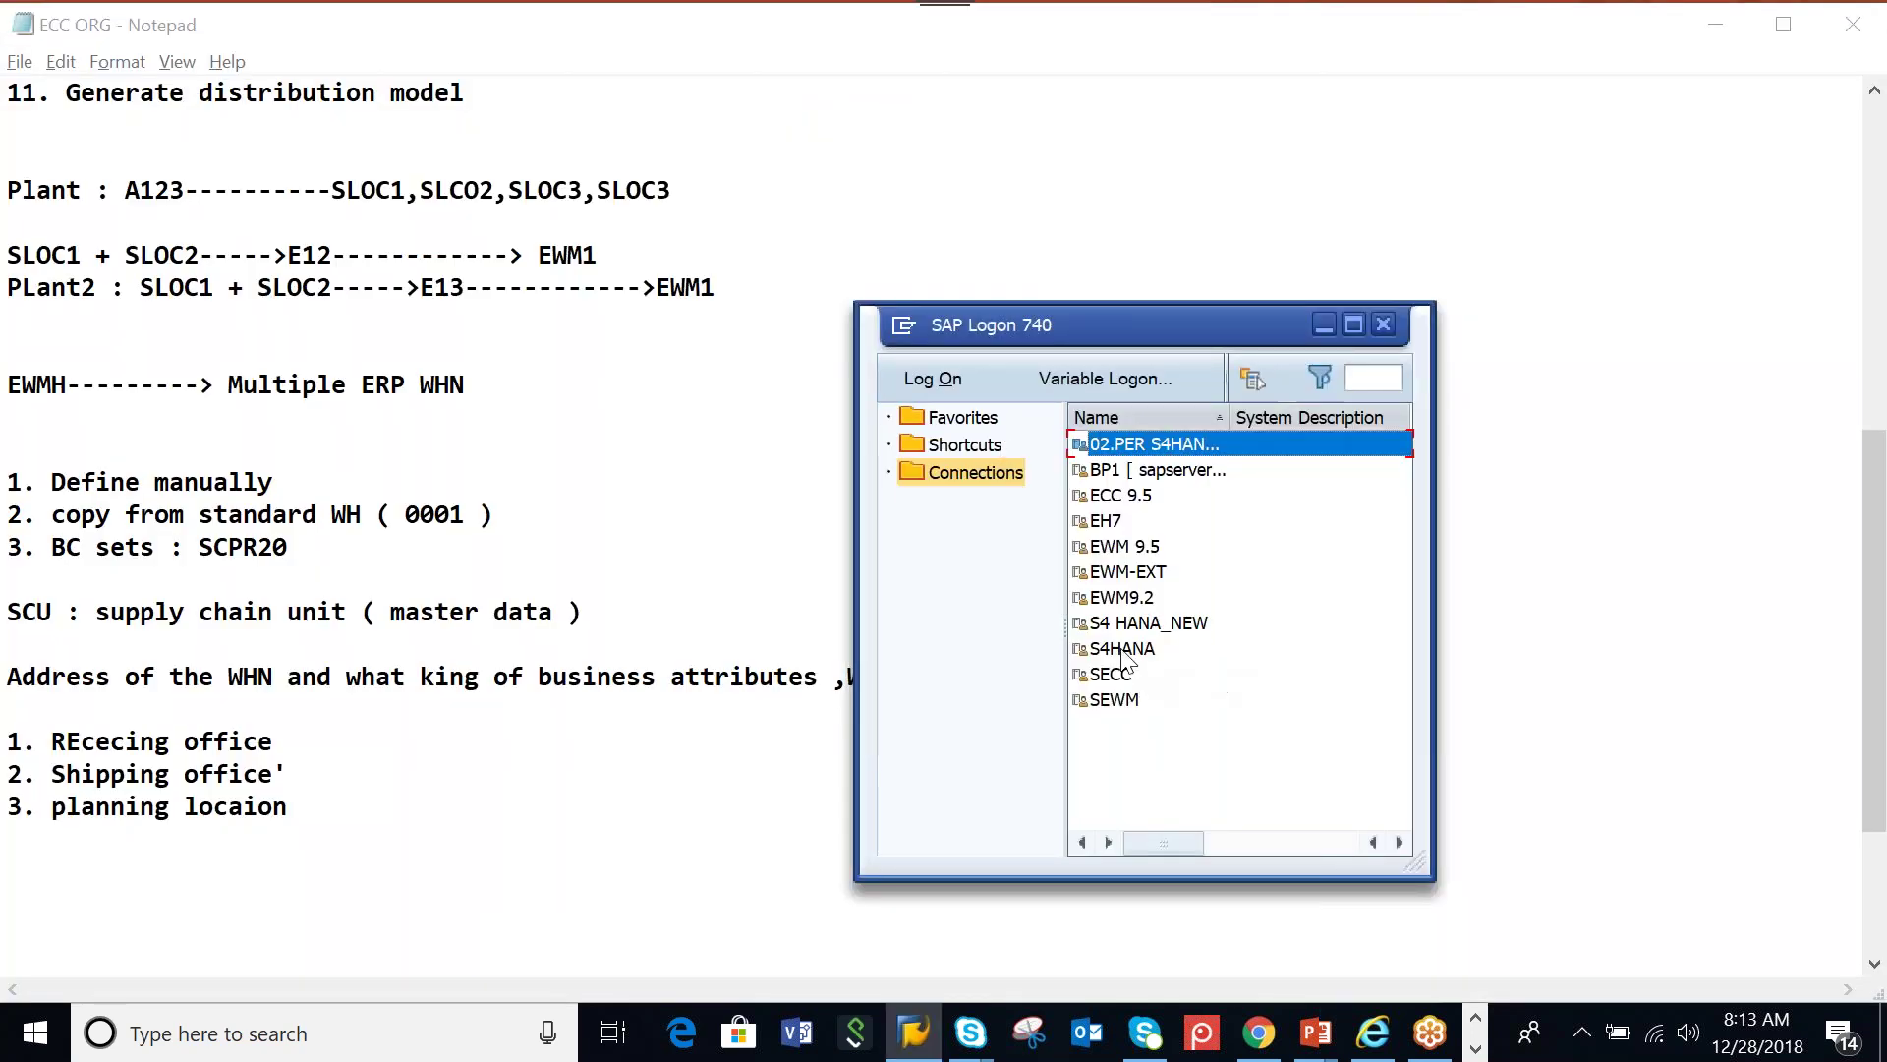
Try the S4HANA connections, dismiss the partner-not-reached error, then launch the BP1 connection
left_click(1122, 649)
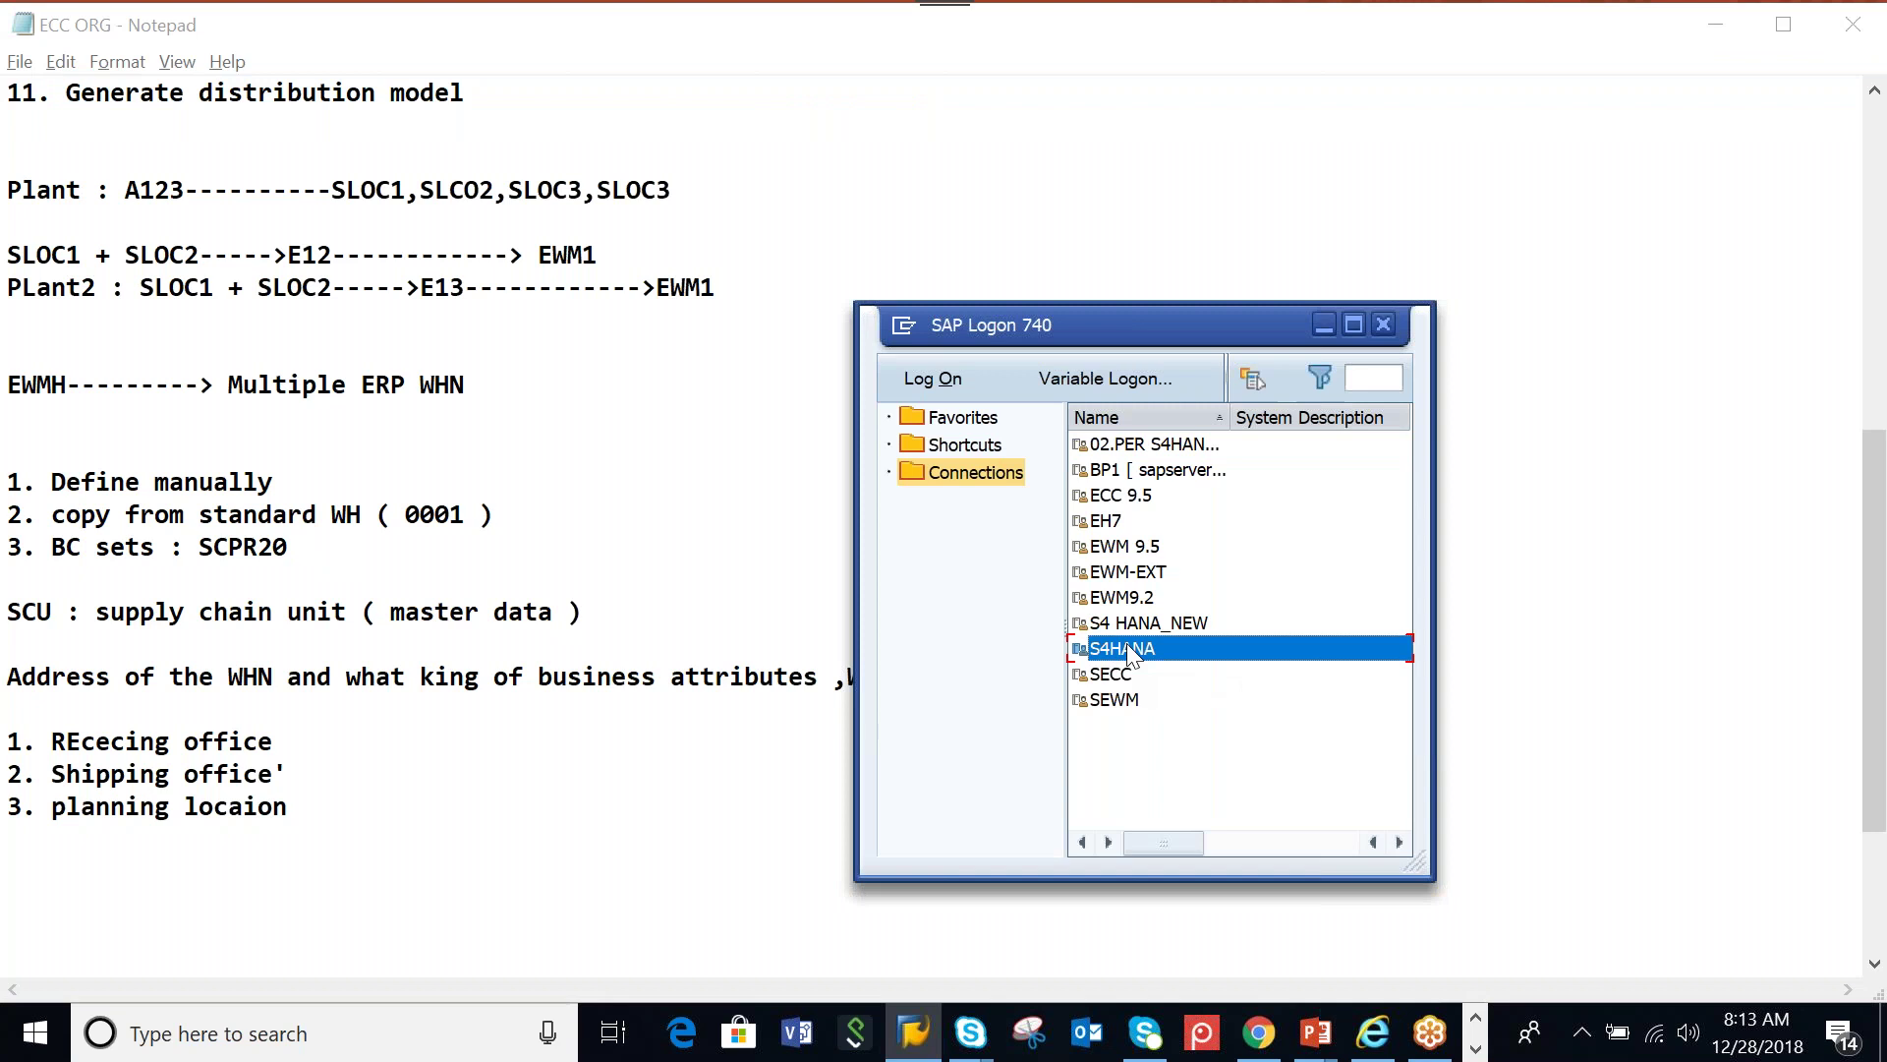
left_click(1130, 627)
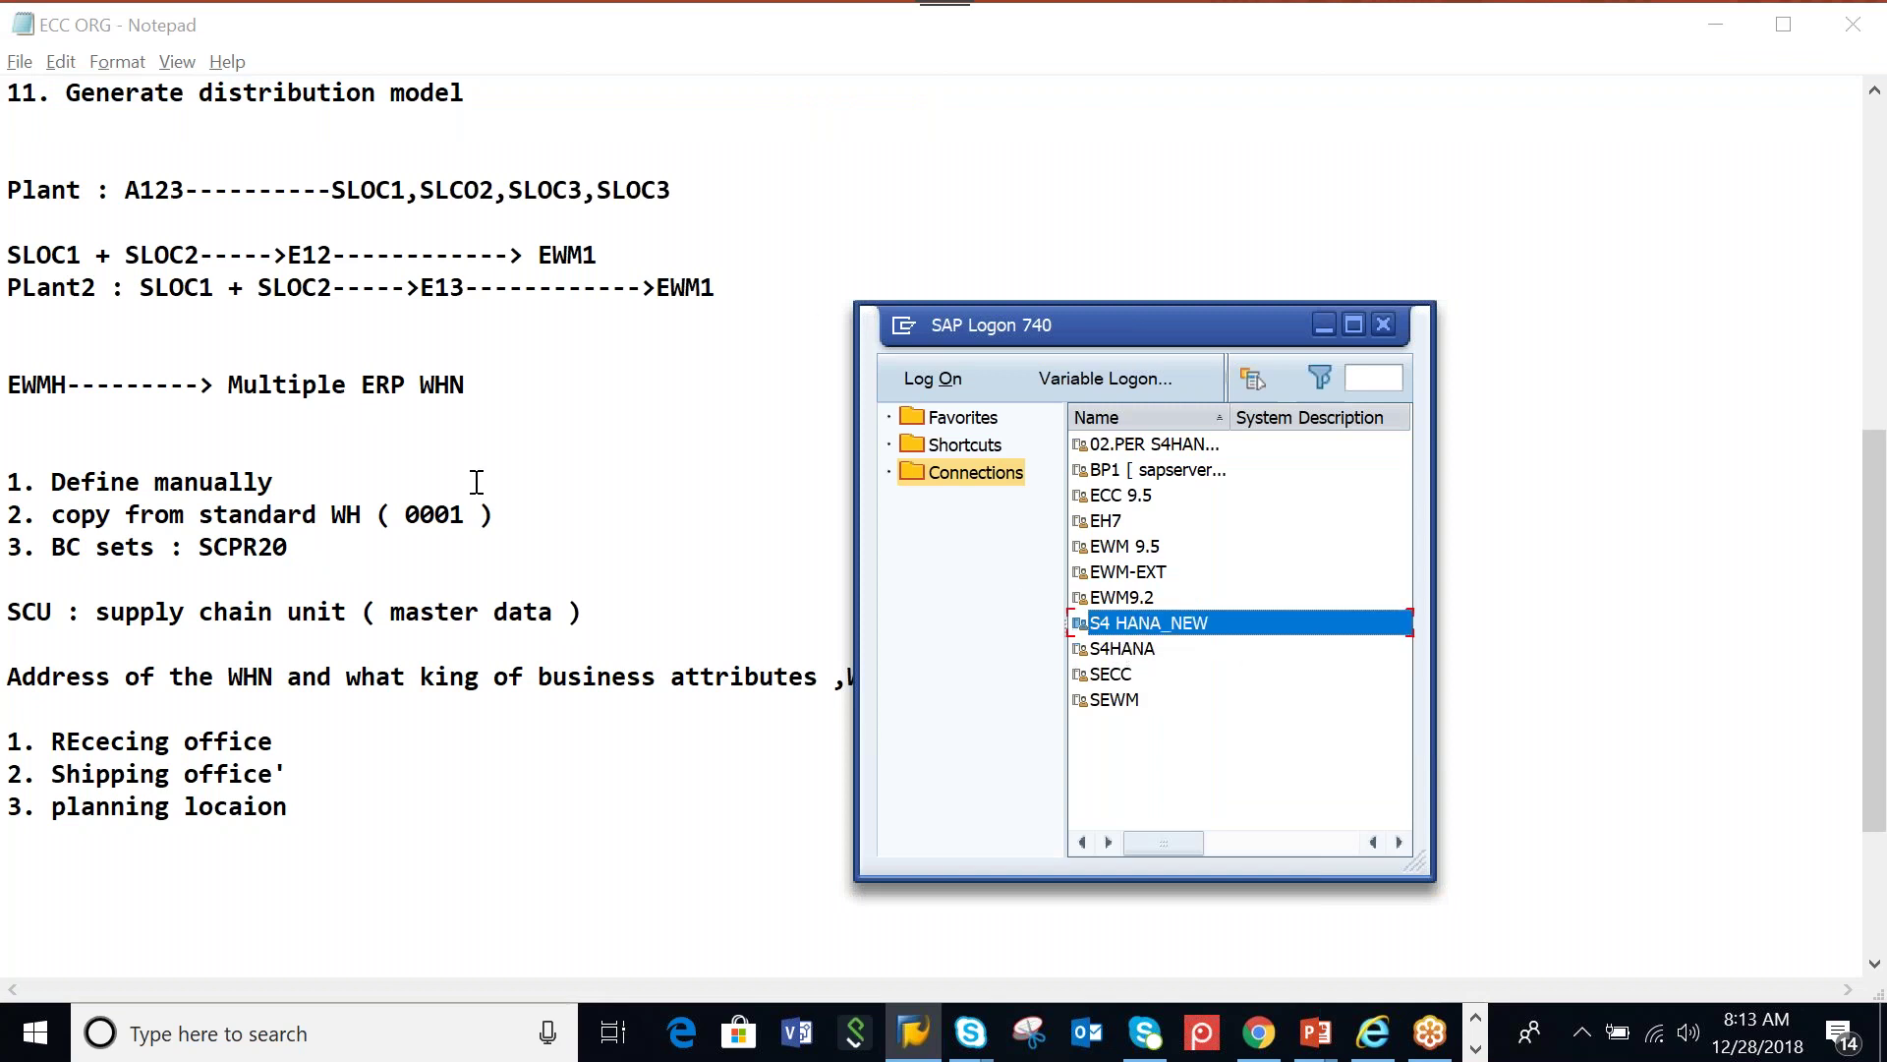
left_click(1130, 649)
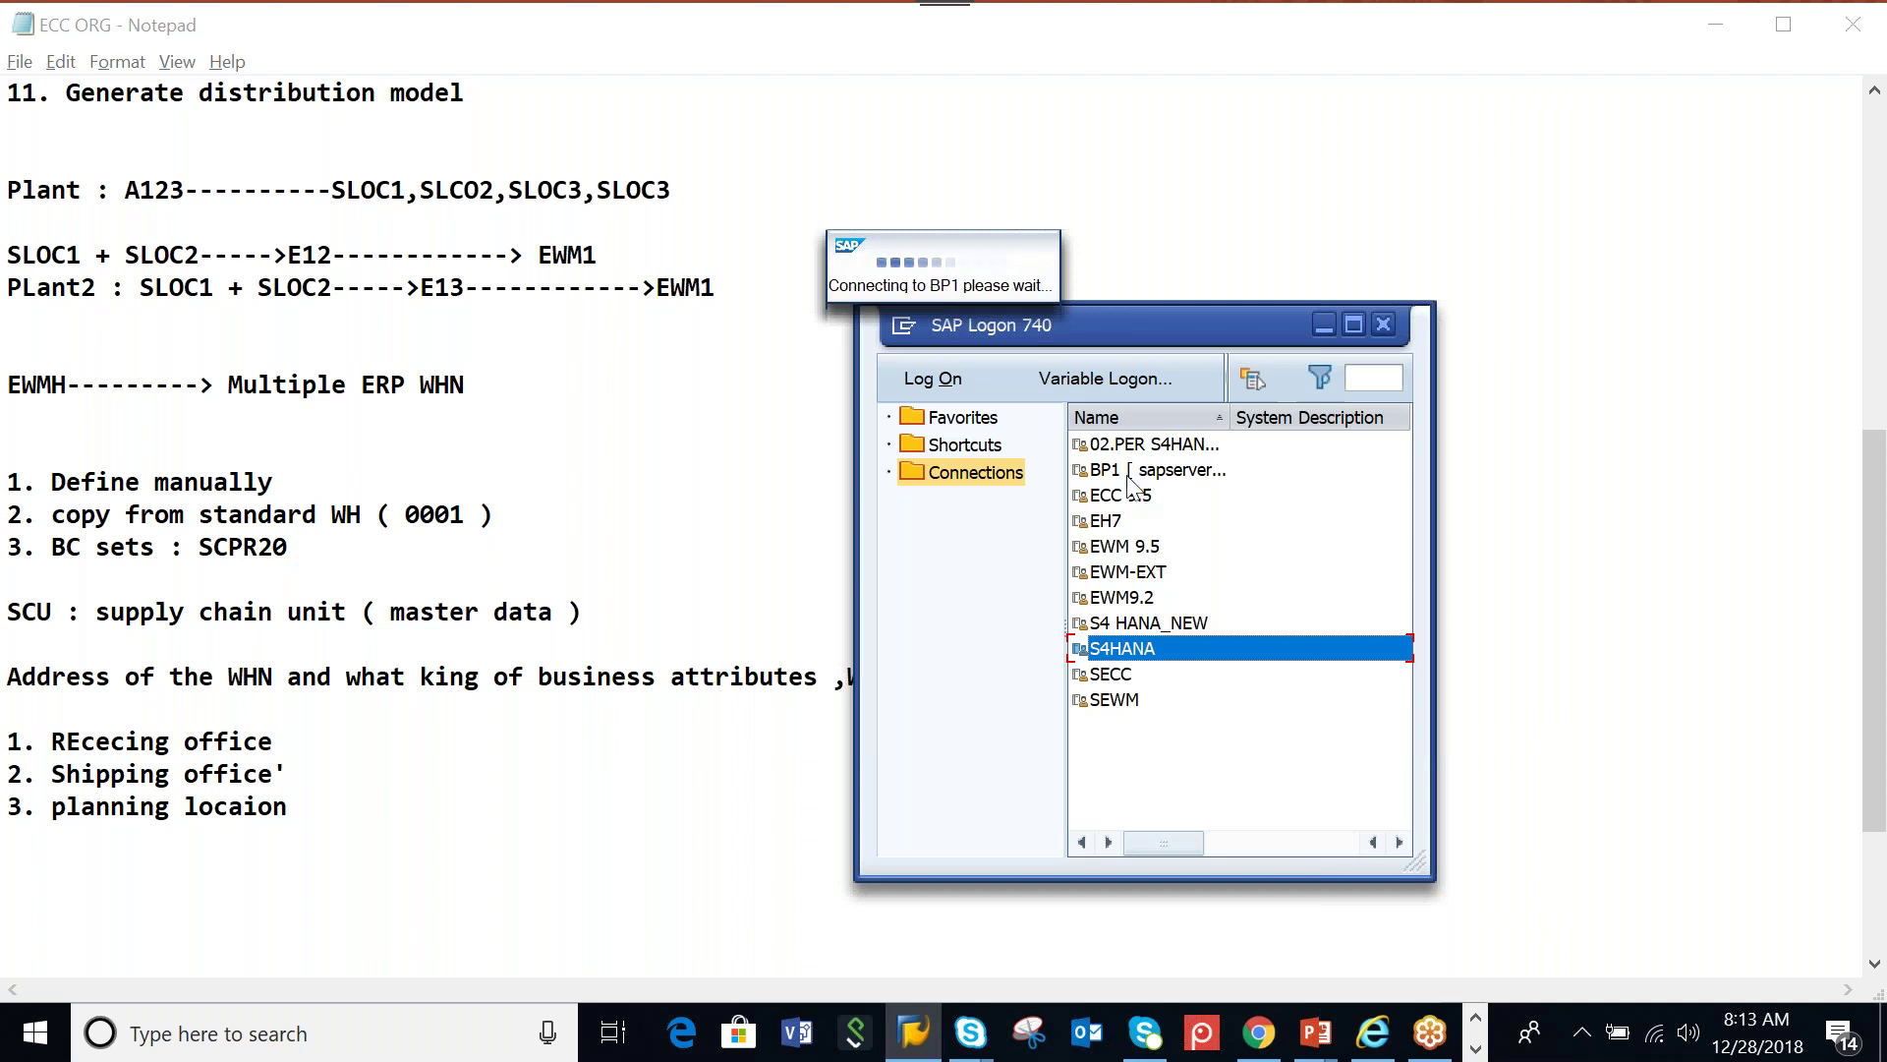
left_click(1143, 657)
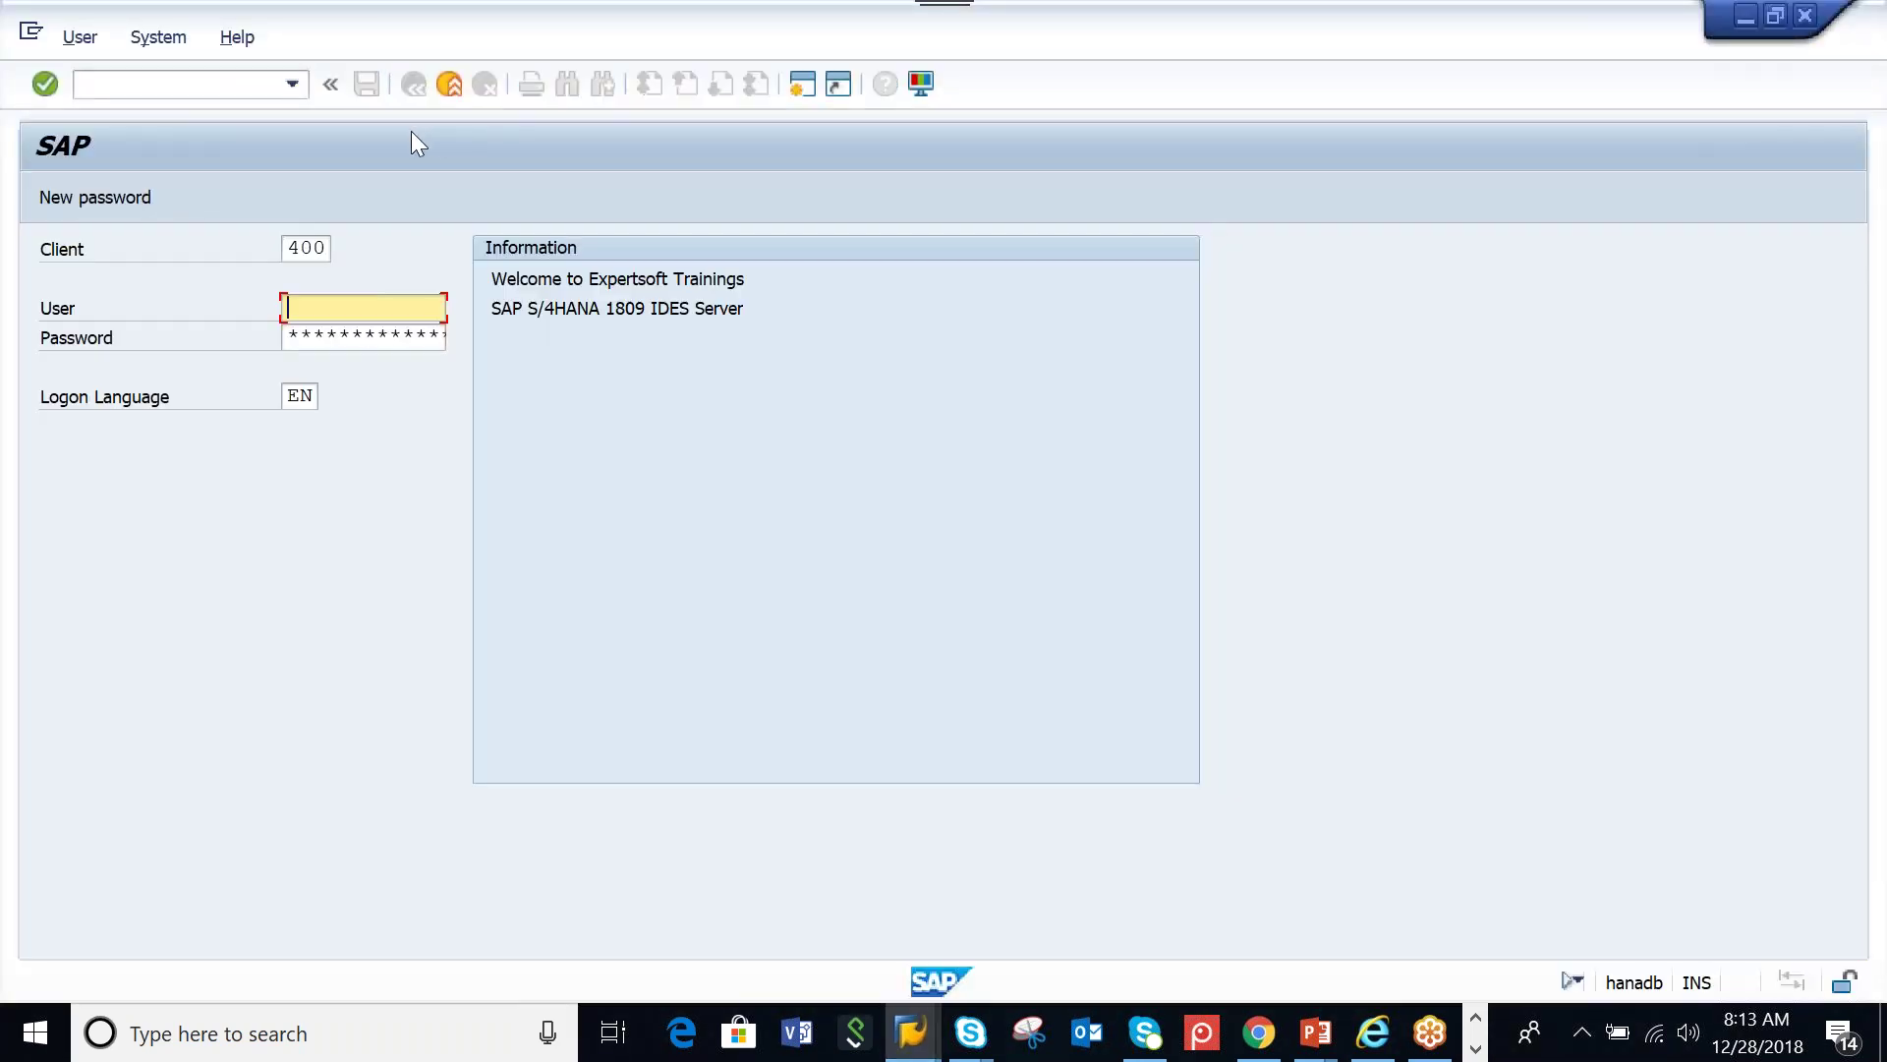
left_click(449, 85)
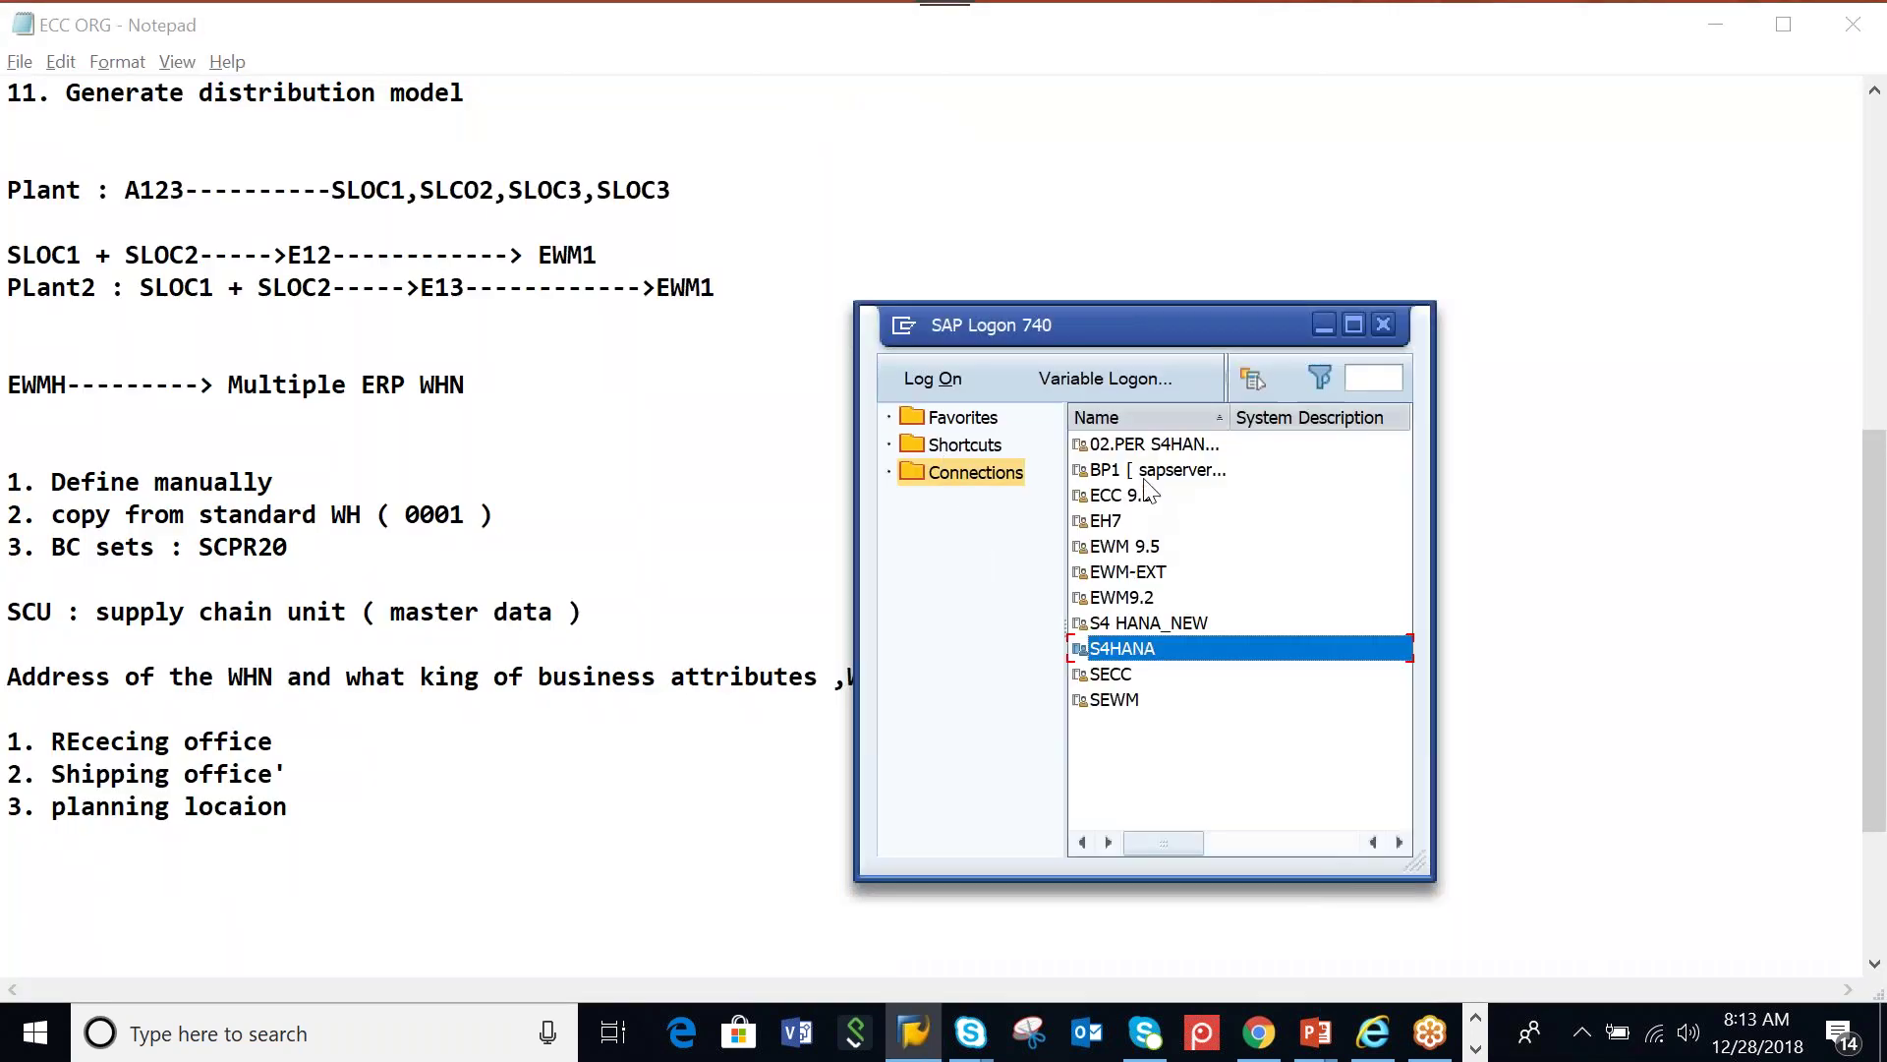
left_click(1148, 474)
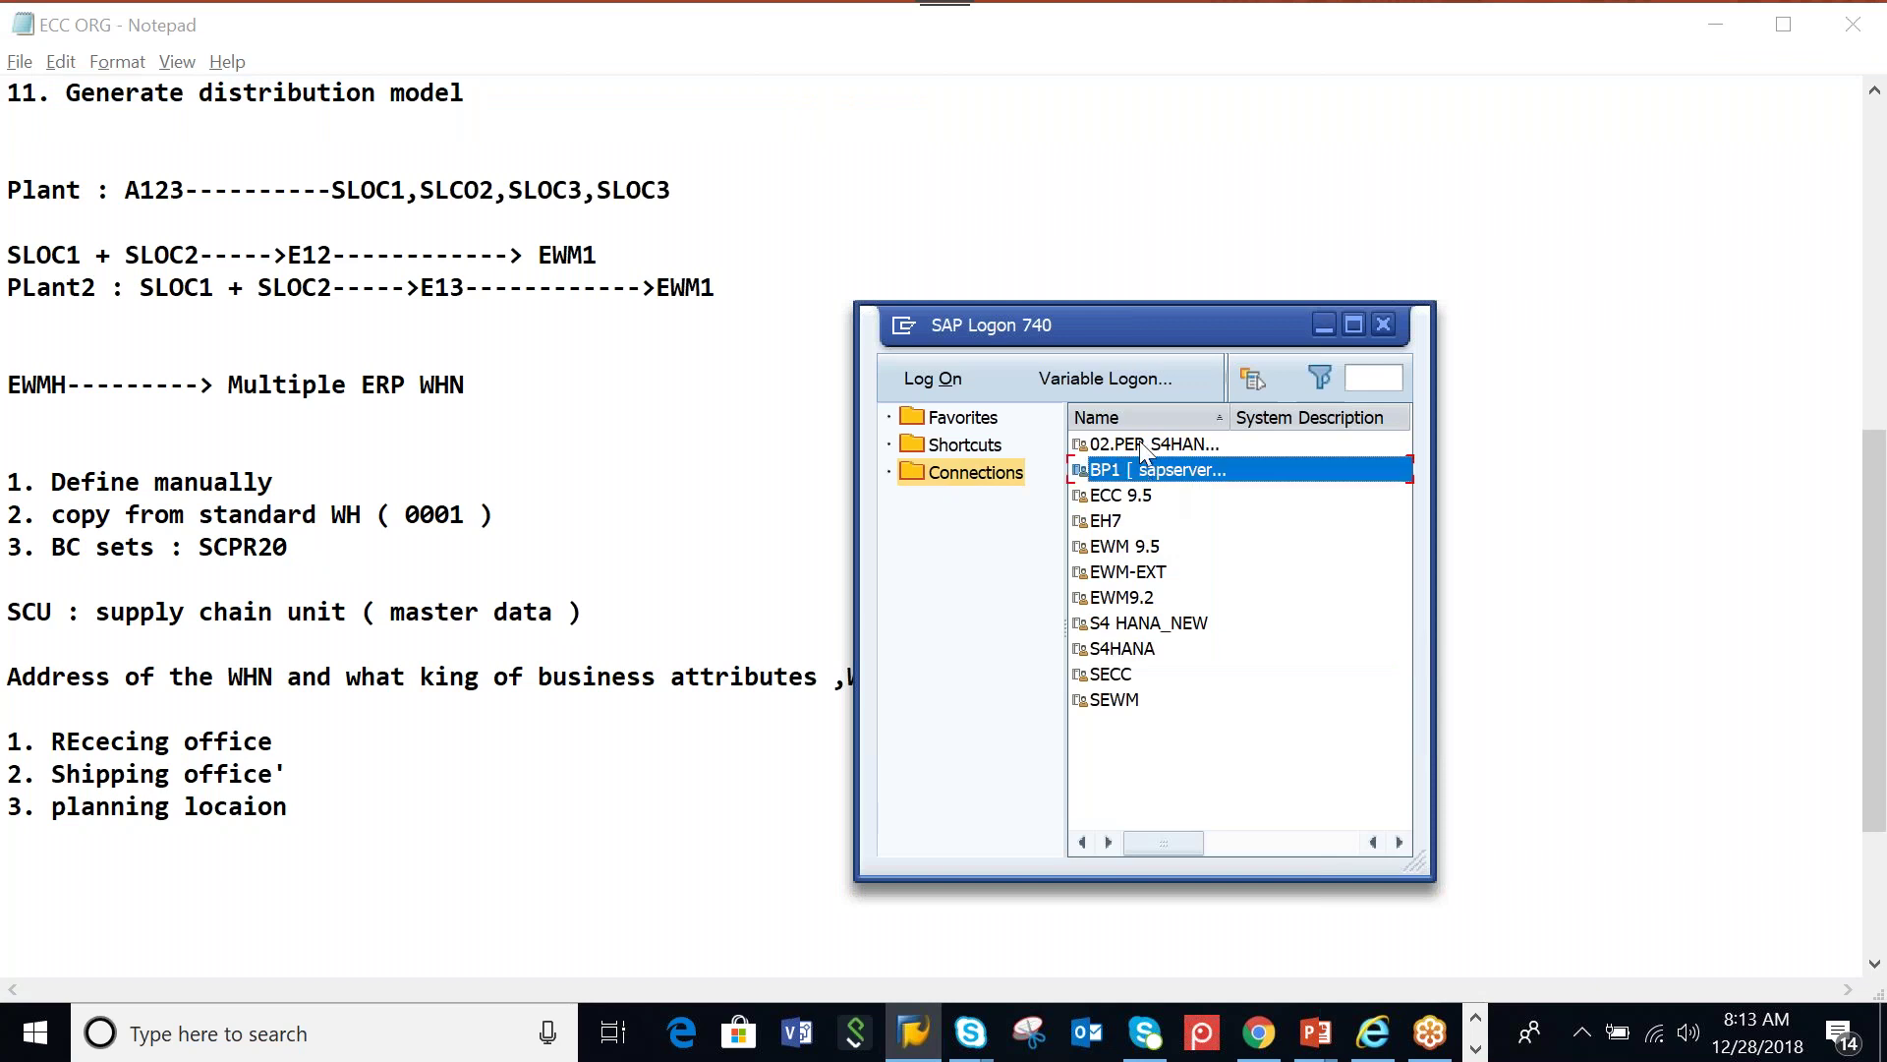
double_click(1143, 451)
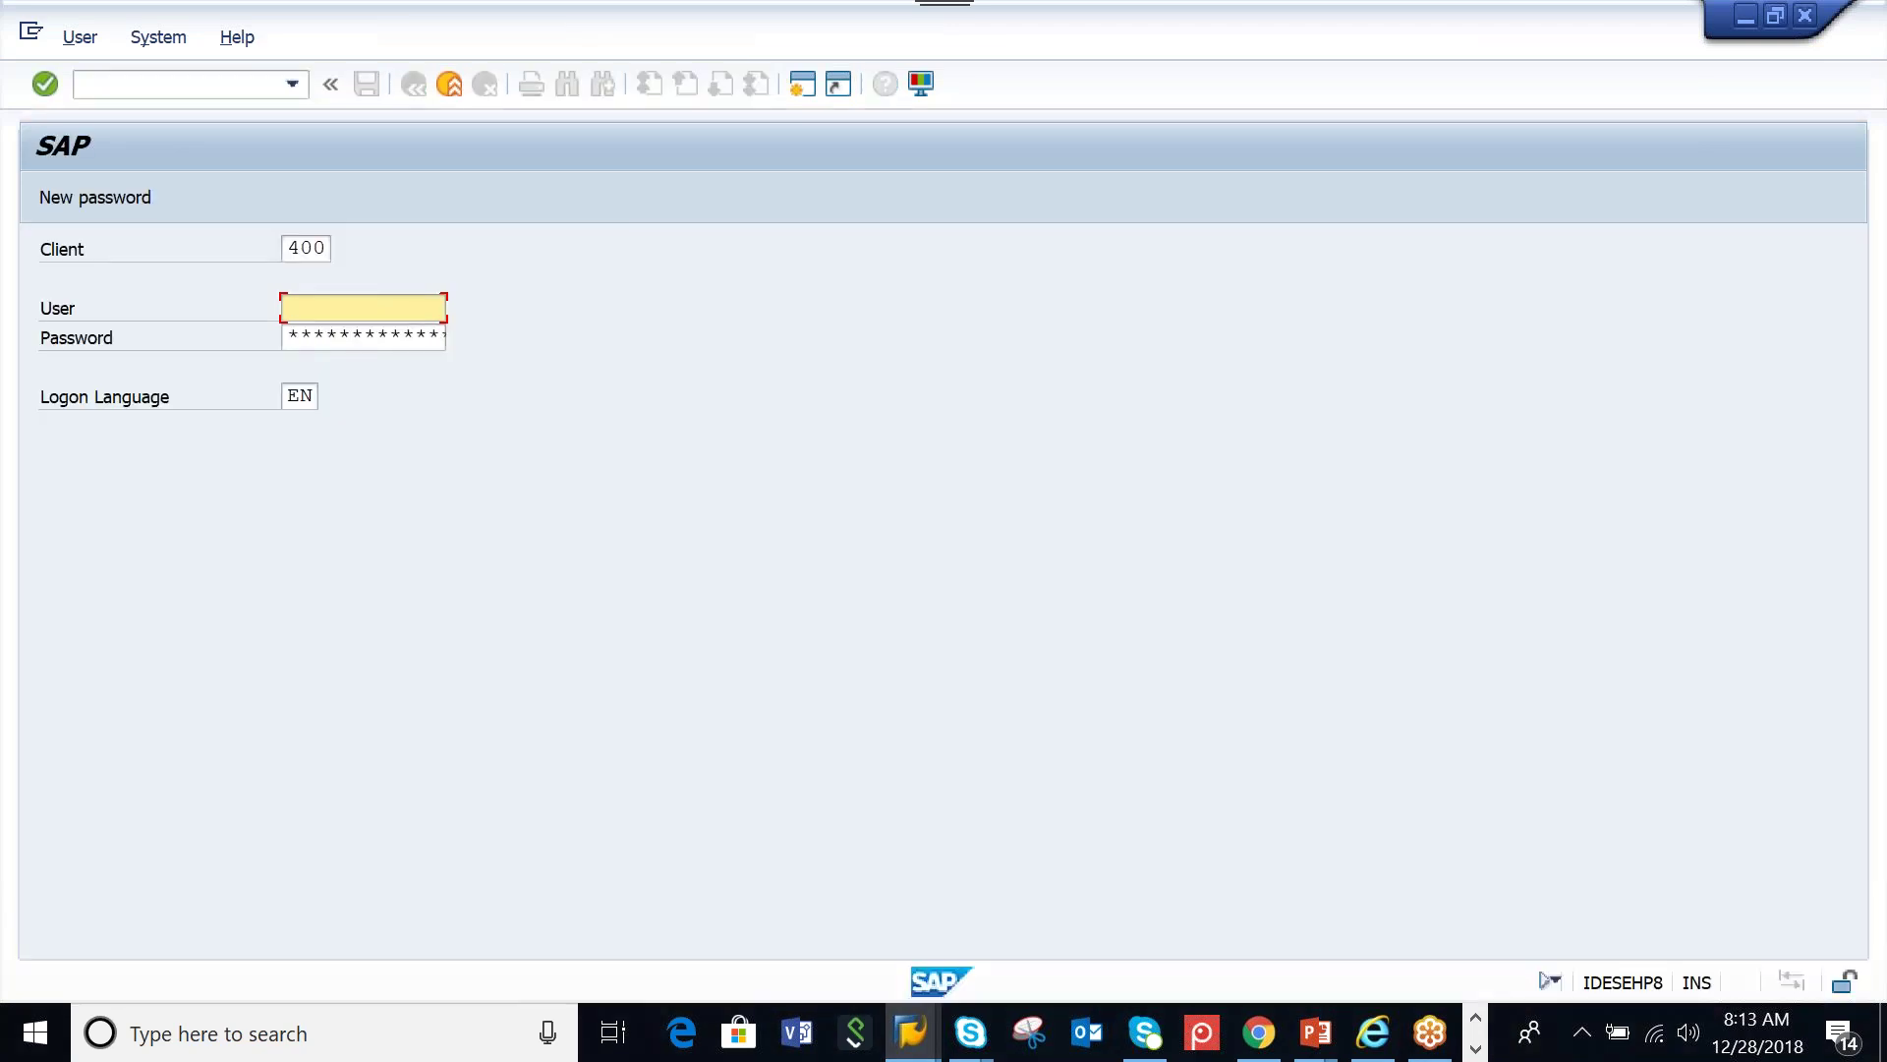
Log on to client 400 with the saved user and password, then start transaction BP
left_click(337, 308)
left_click(338, 360)
left_click(329, 340)
type("*********")
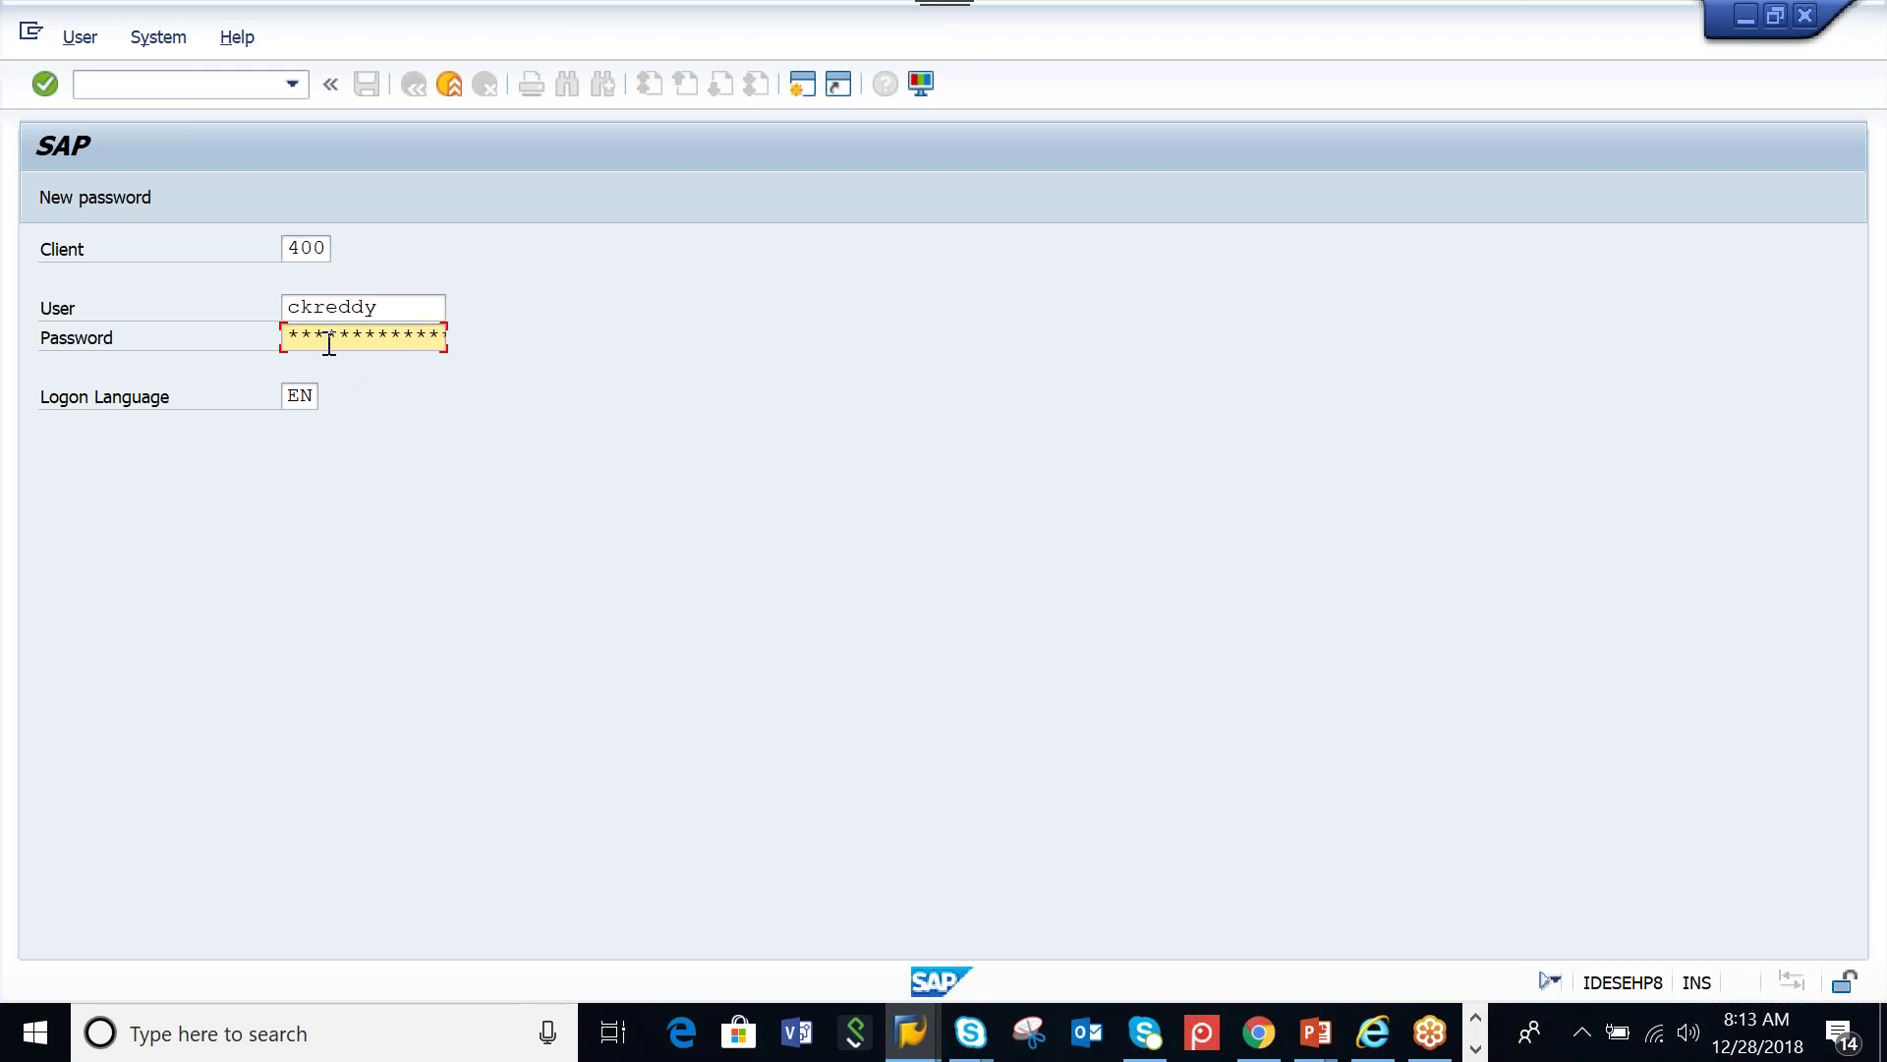
key("Return")
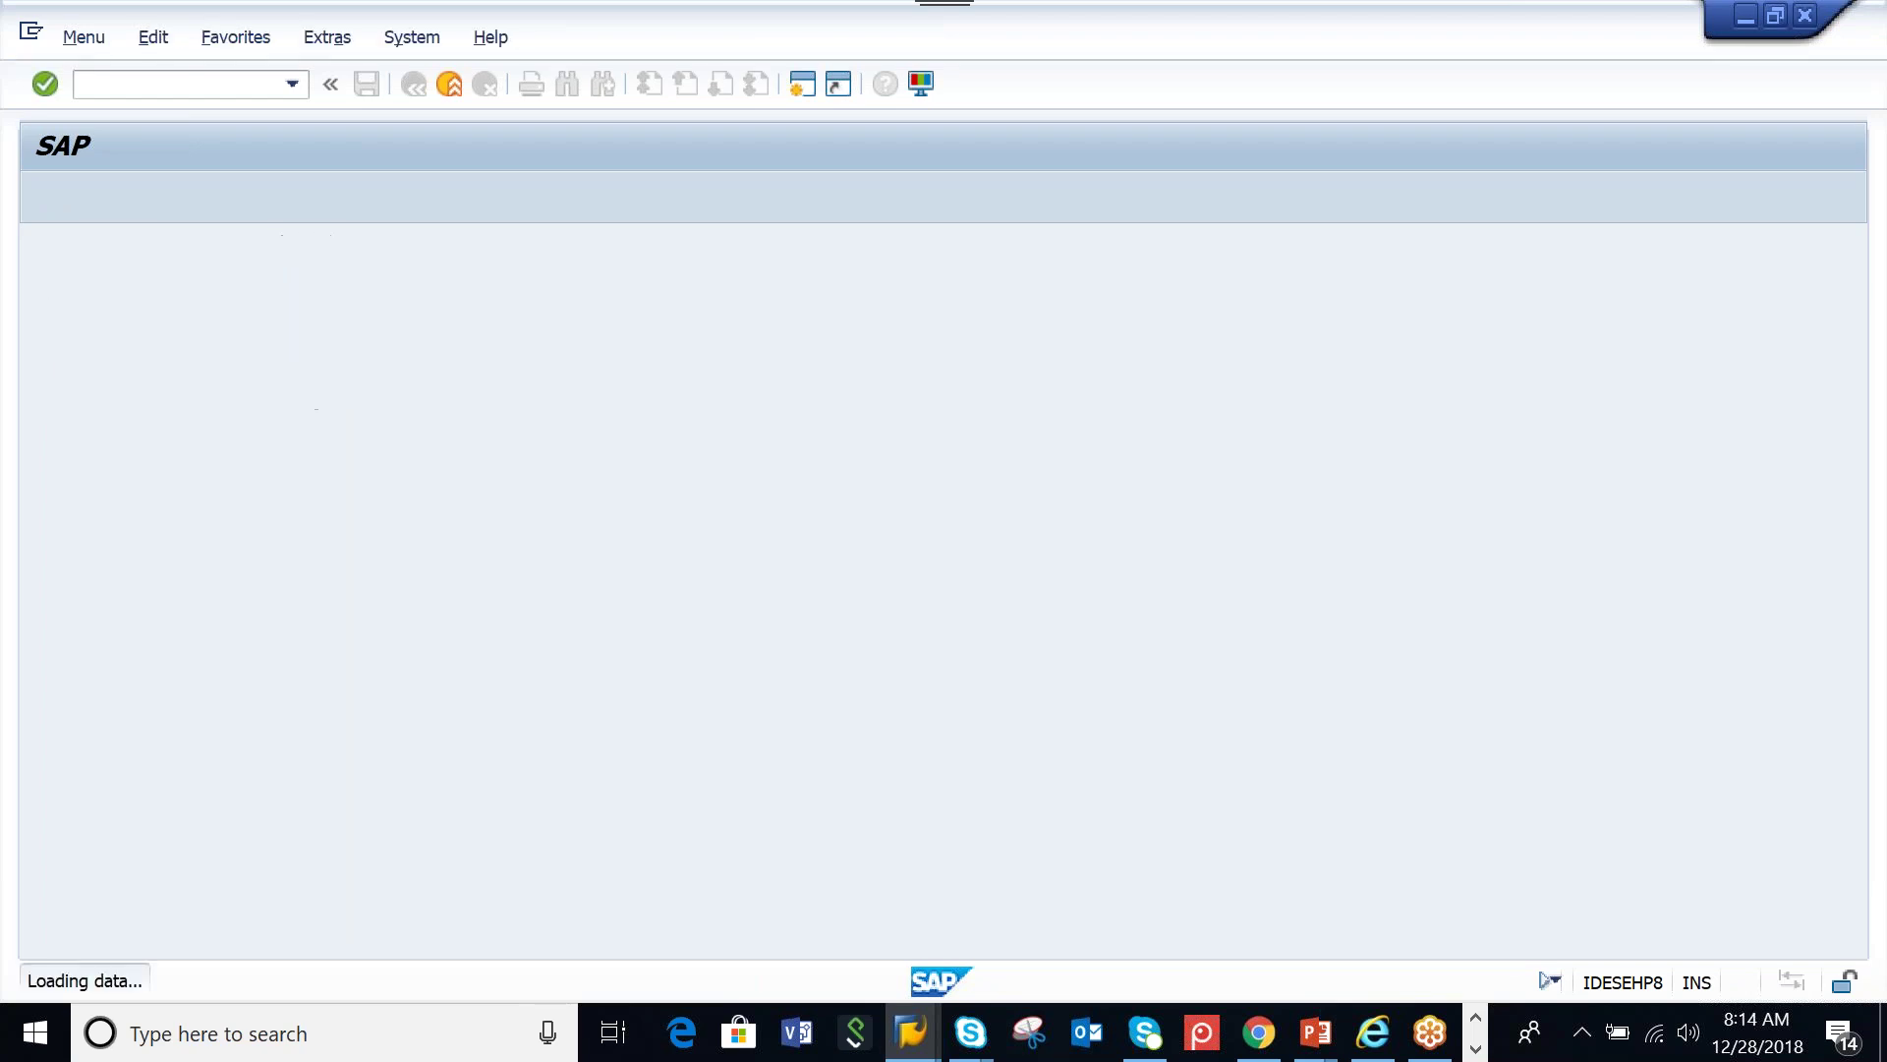
type("BP")
key("Return")
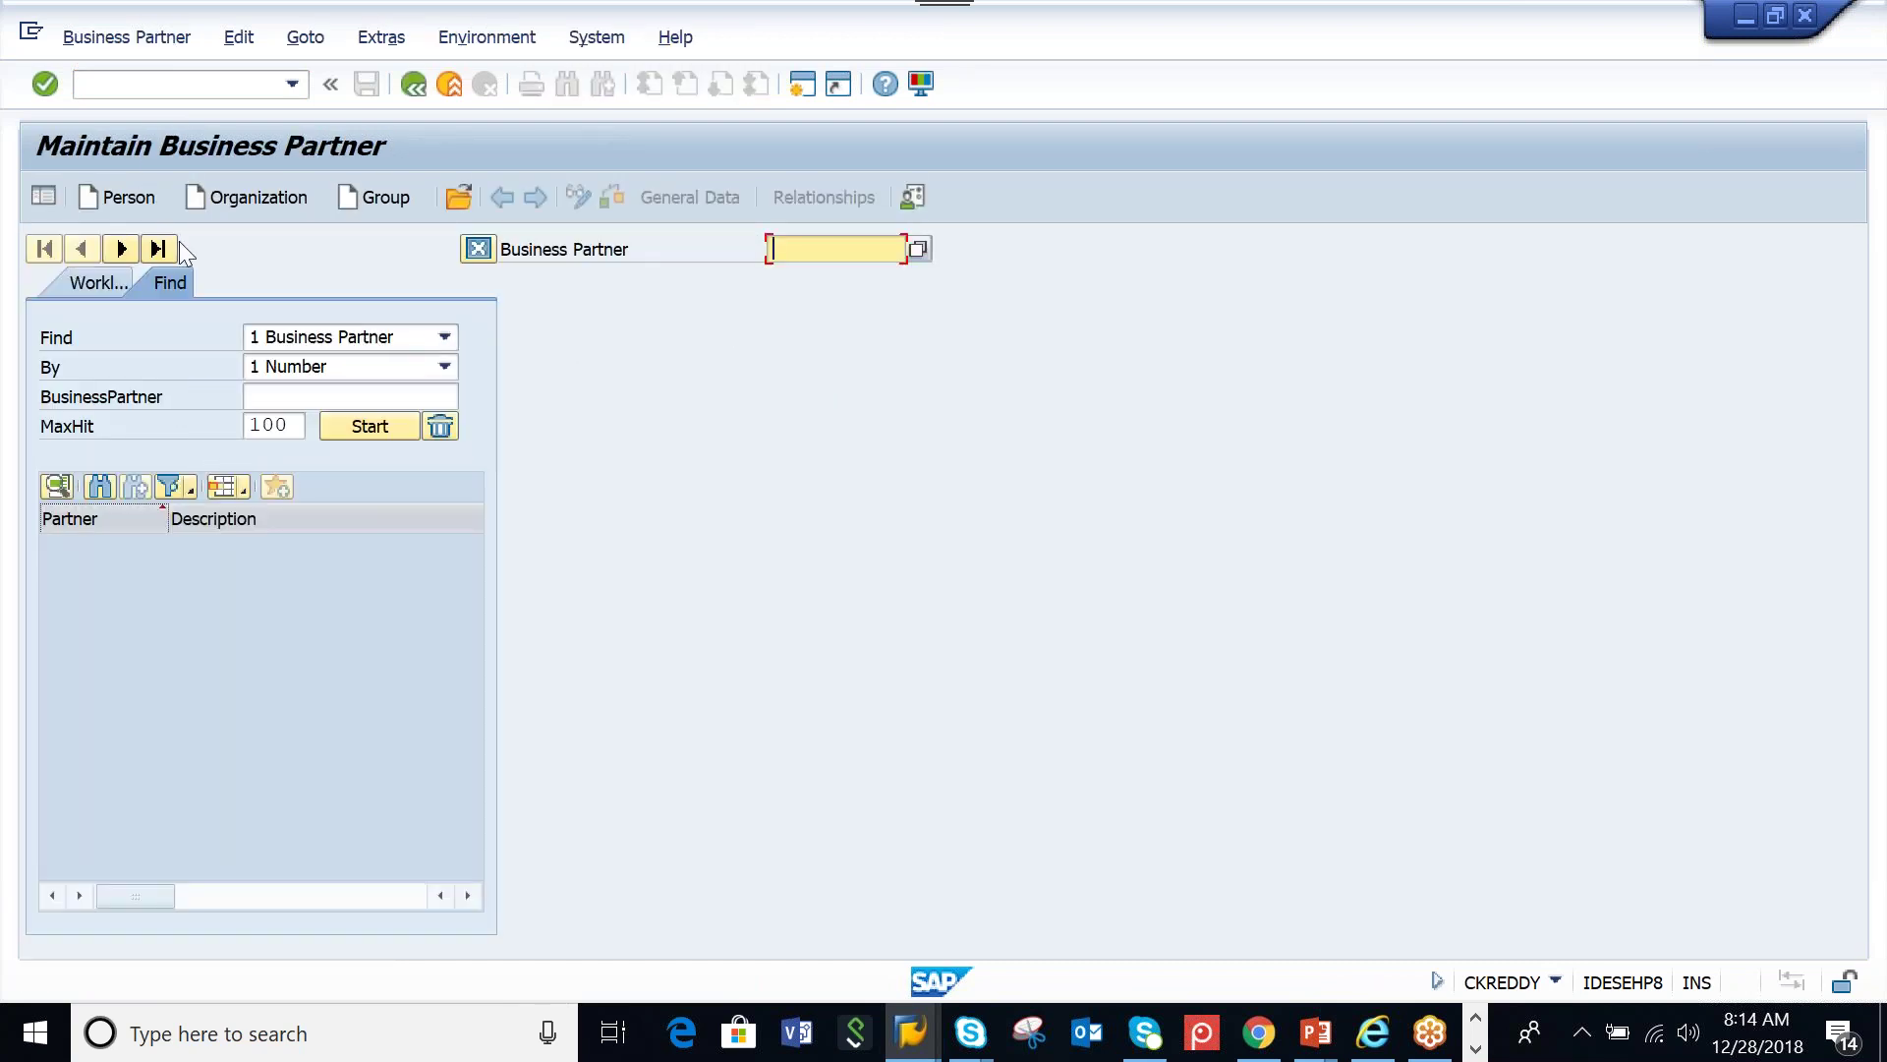
Start a new Person business partner with grouping BP04 Ext. alphanumeric numb. and number TEST123
left_click(104, 192)
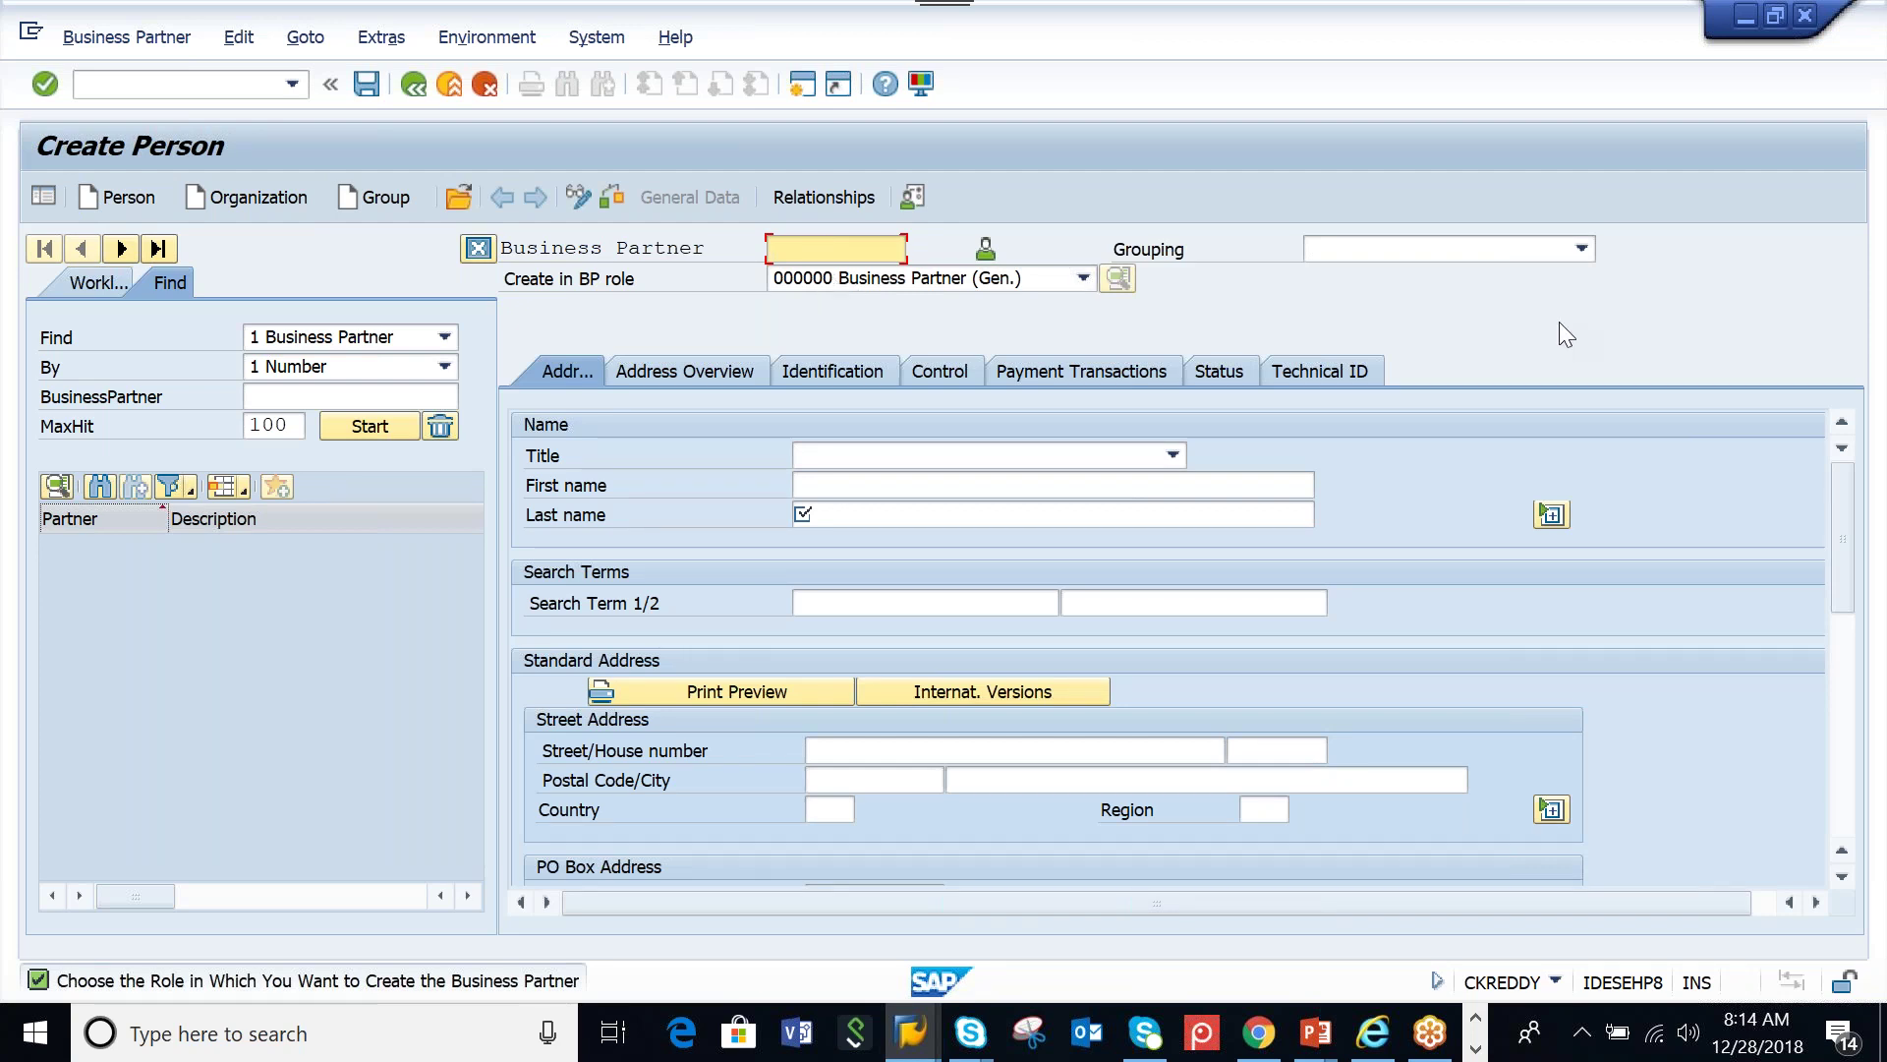
left_click(1561, 252)
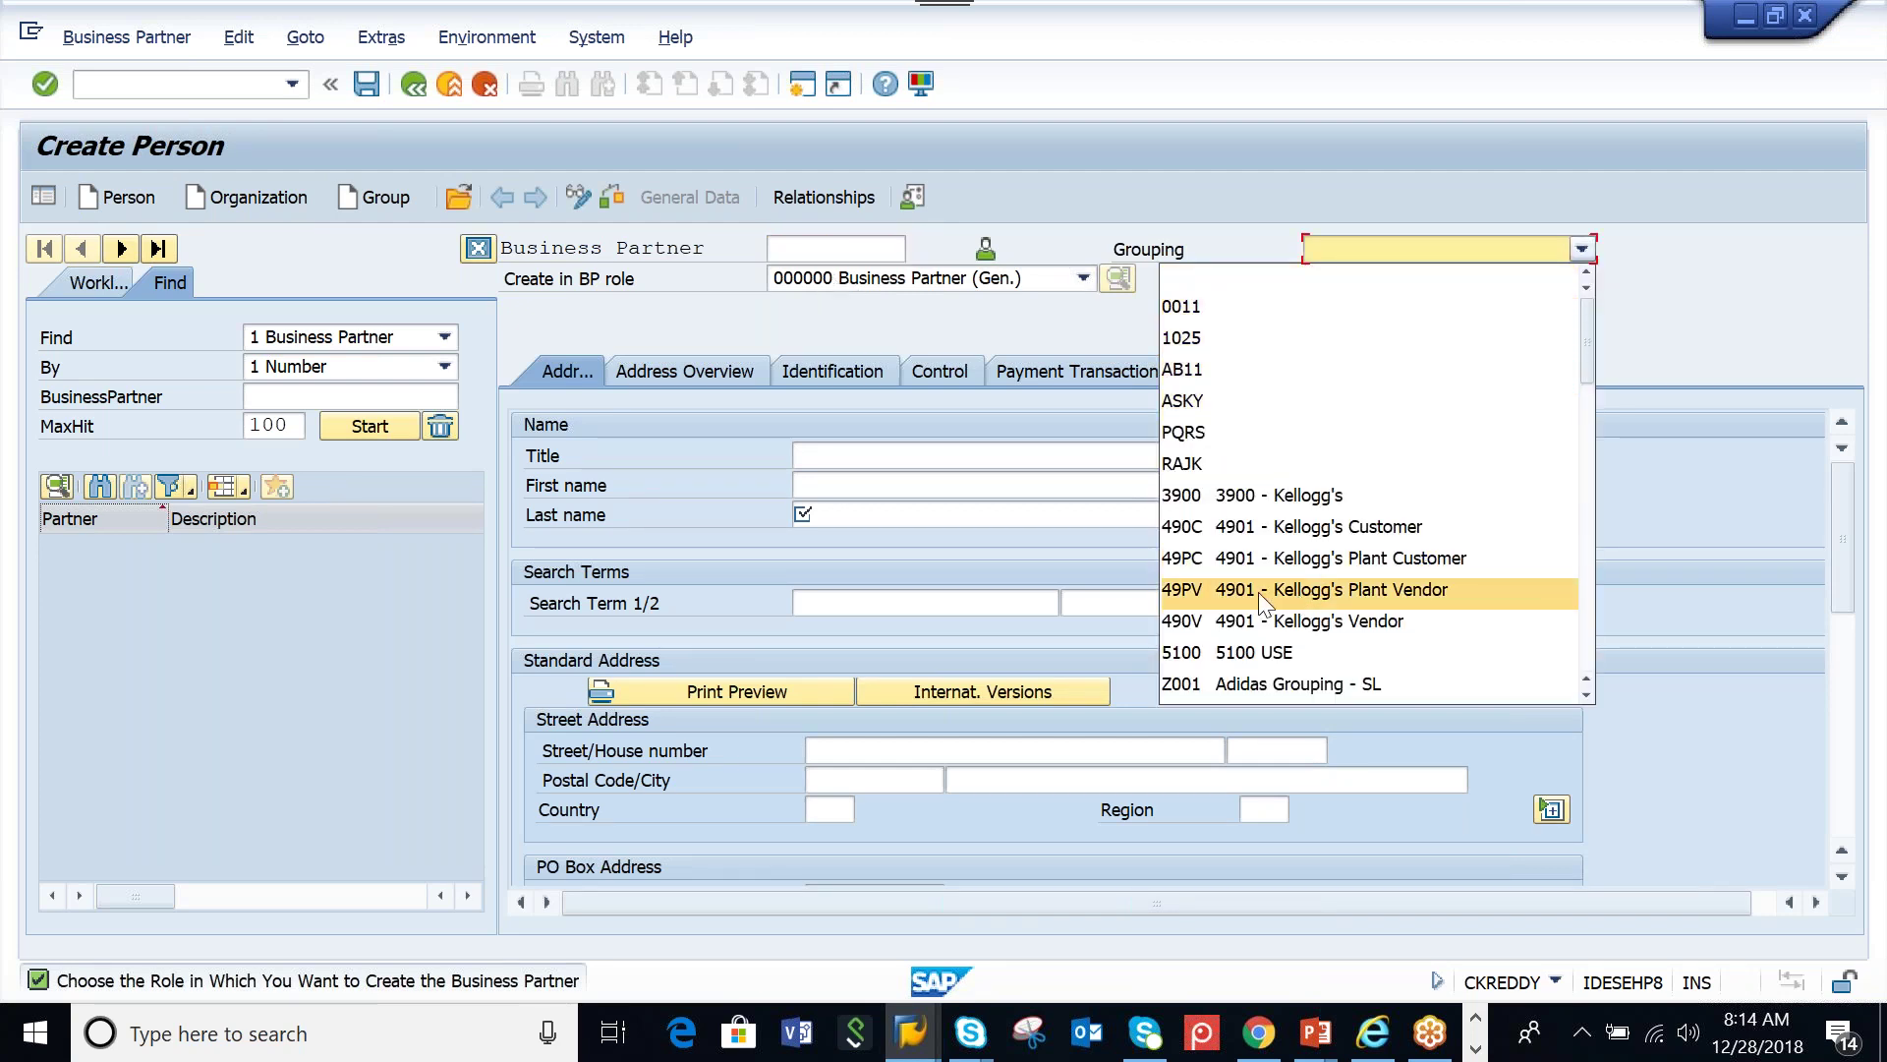
scroll(1356, 492, "down", 3)
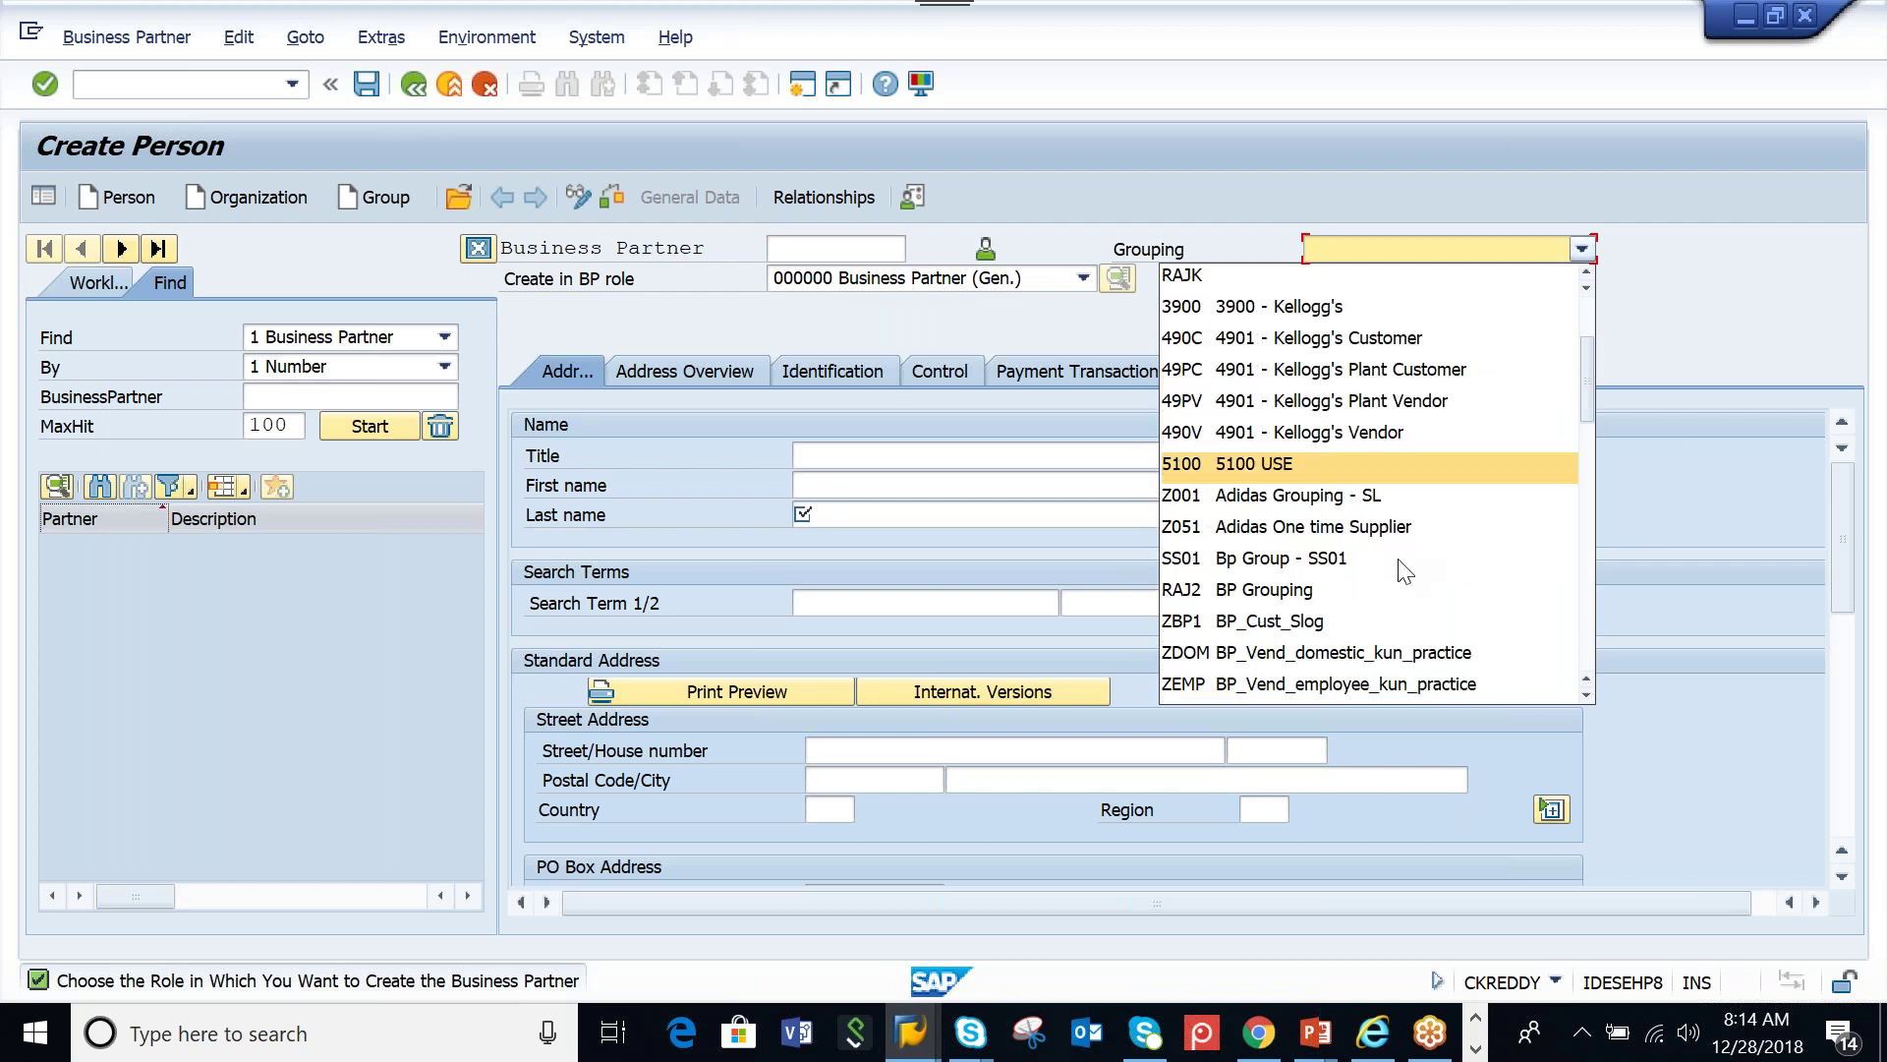
scroll(1337, 518, "down", 3)
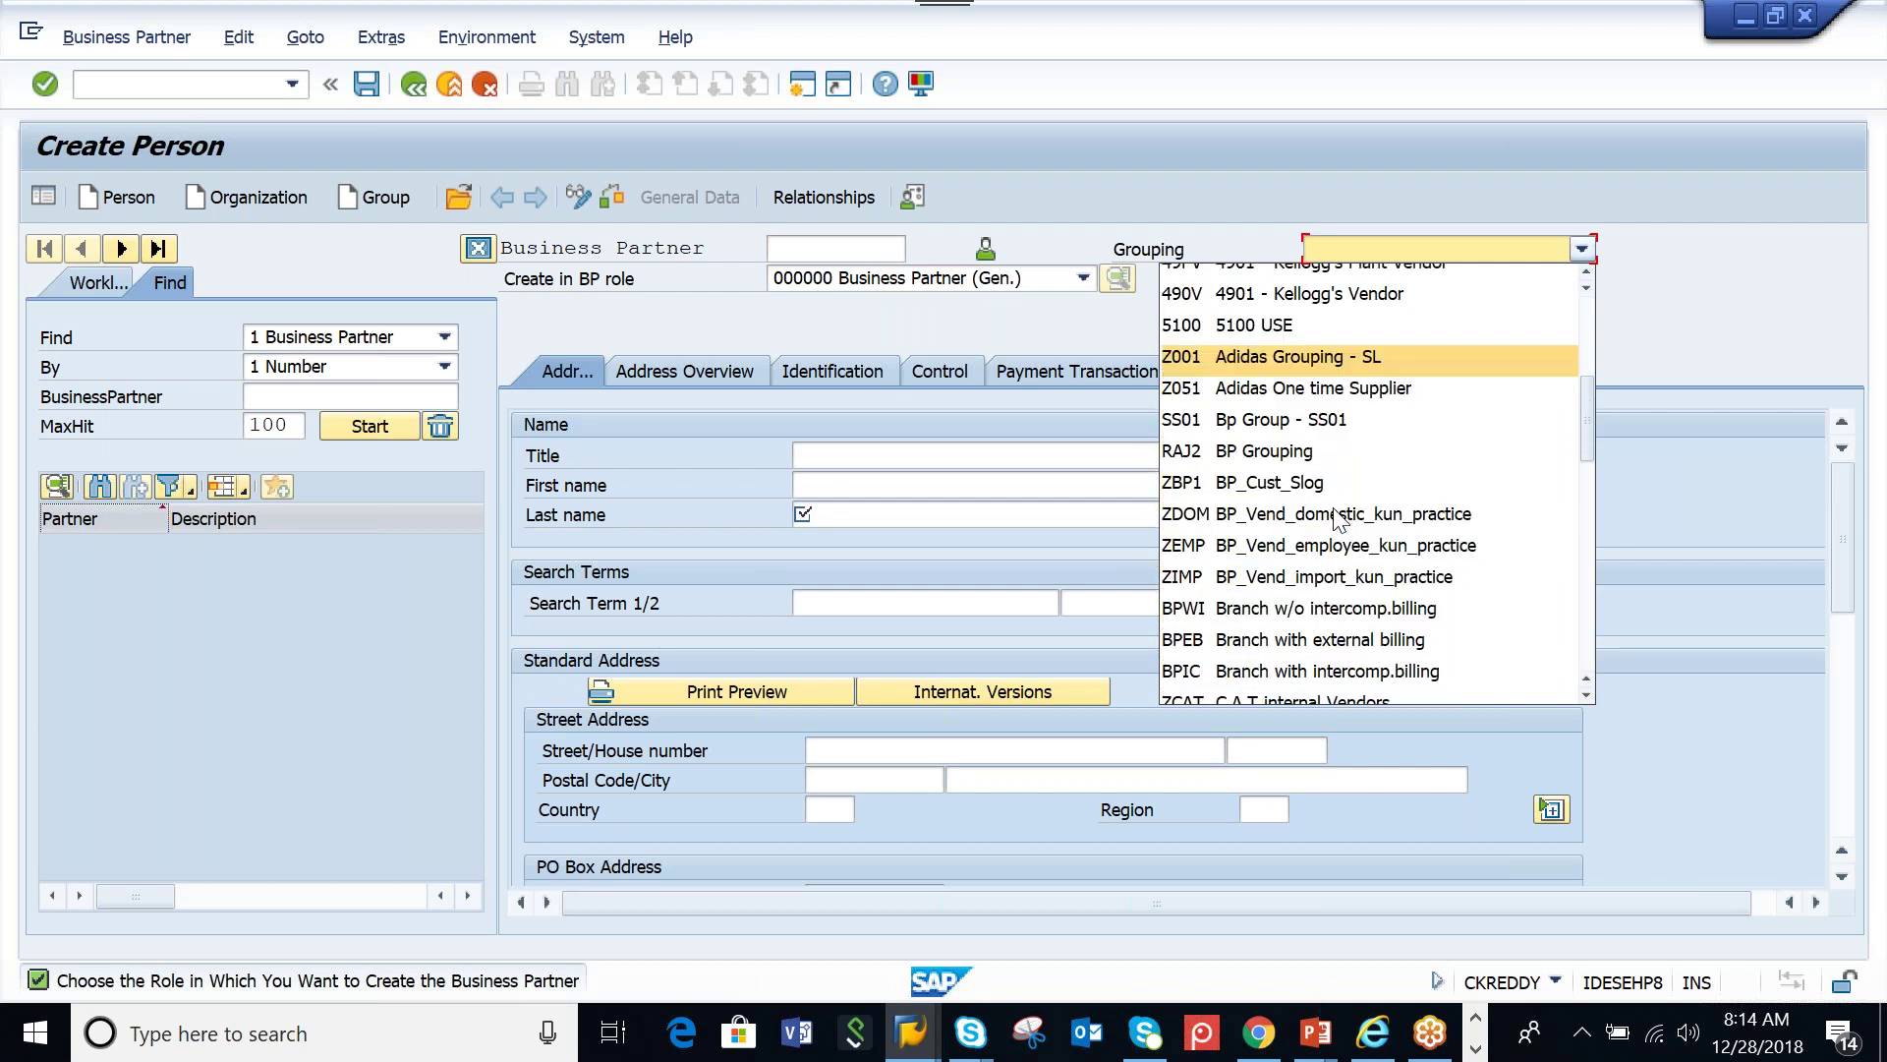
scroll(1337, 518, "down", 3)
scroll(1319, 590, "up", 10)
scroll(1278, 491, "down", 9)
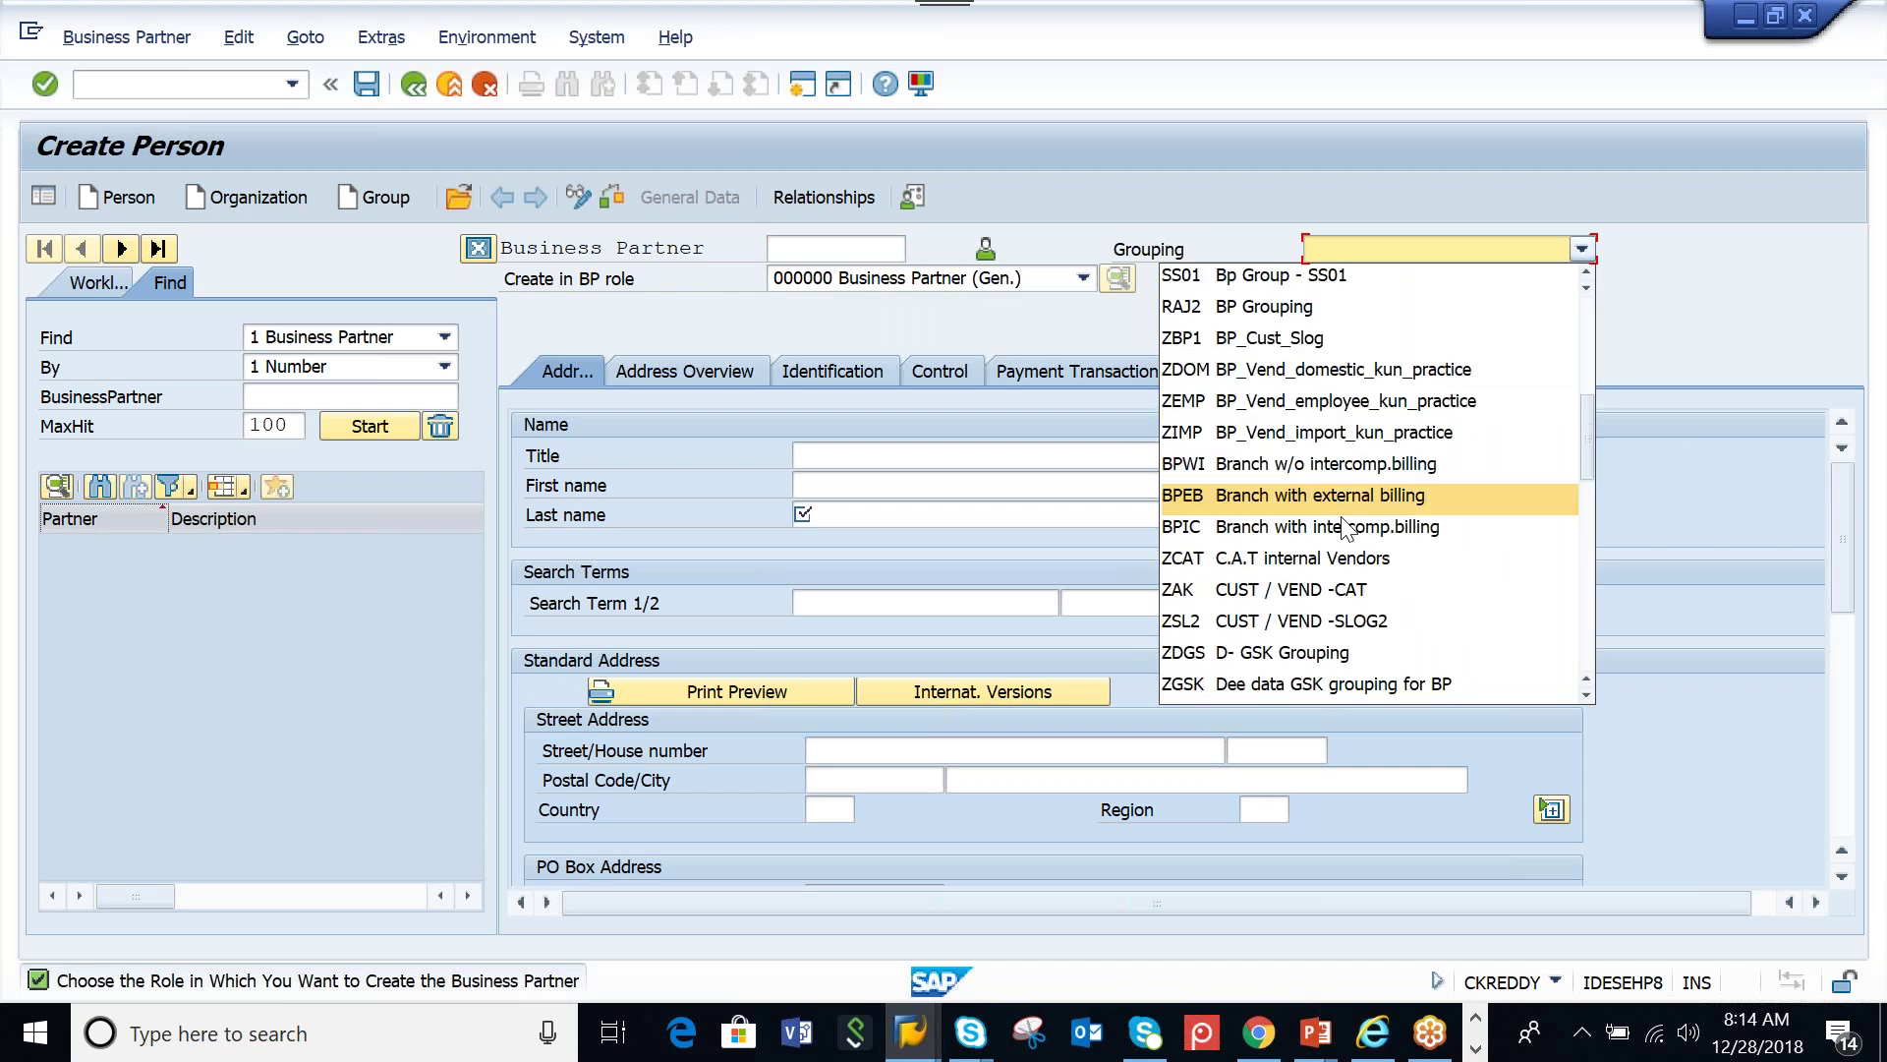
scroll(1354, 644, "down", 1)
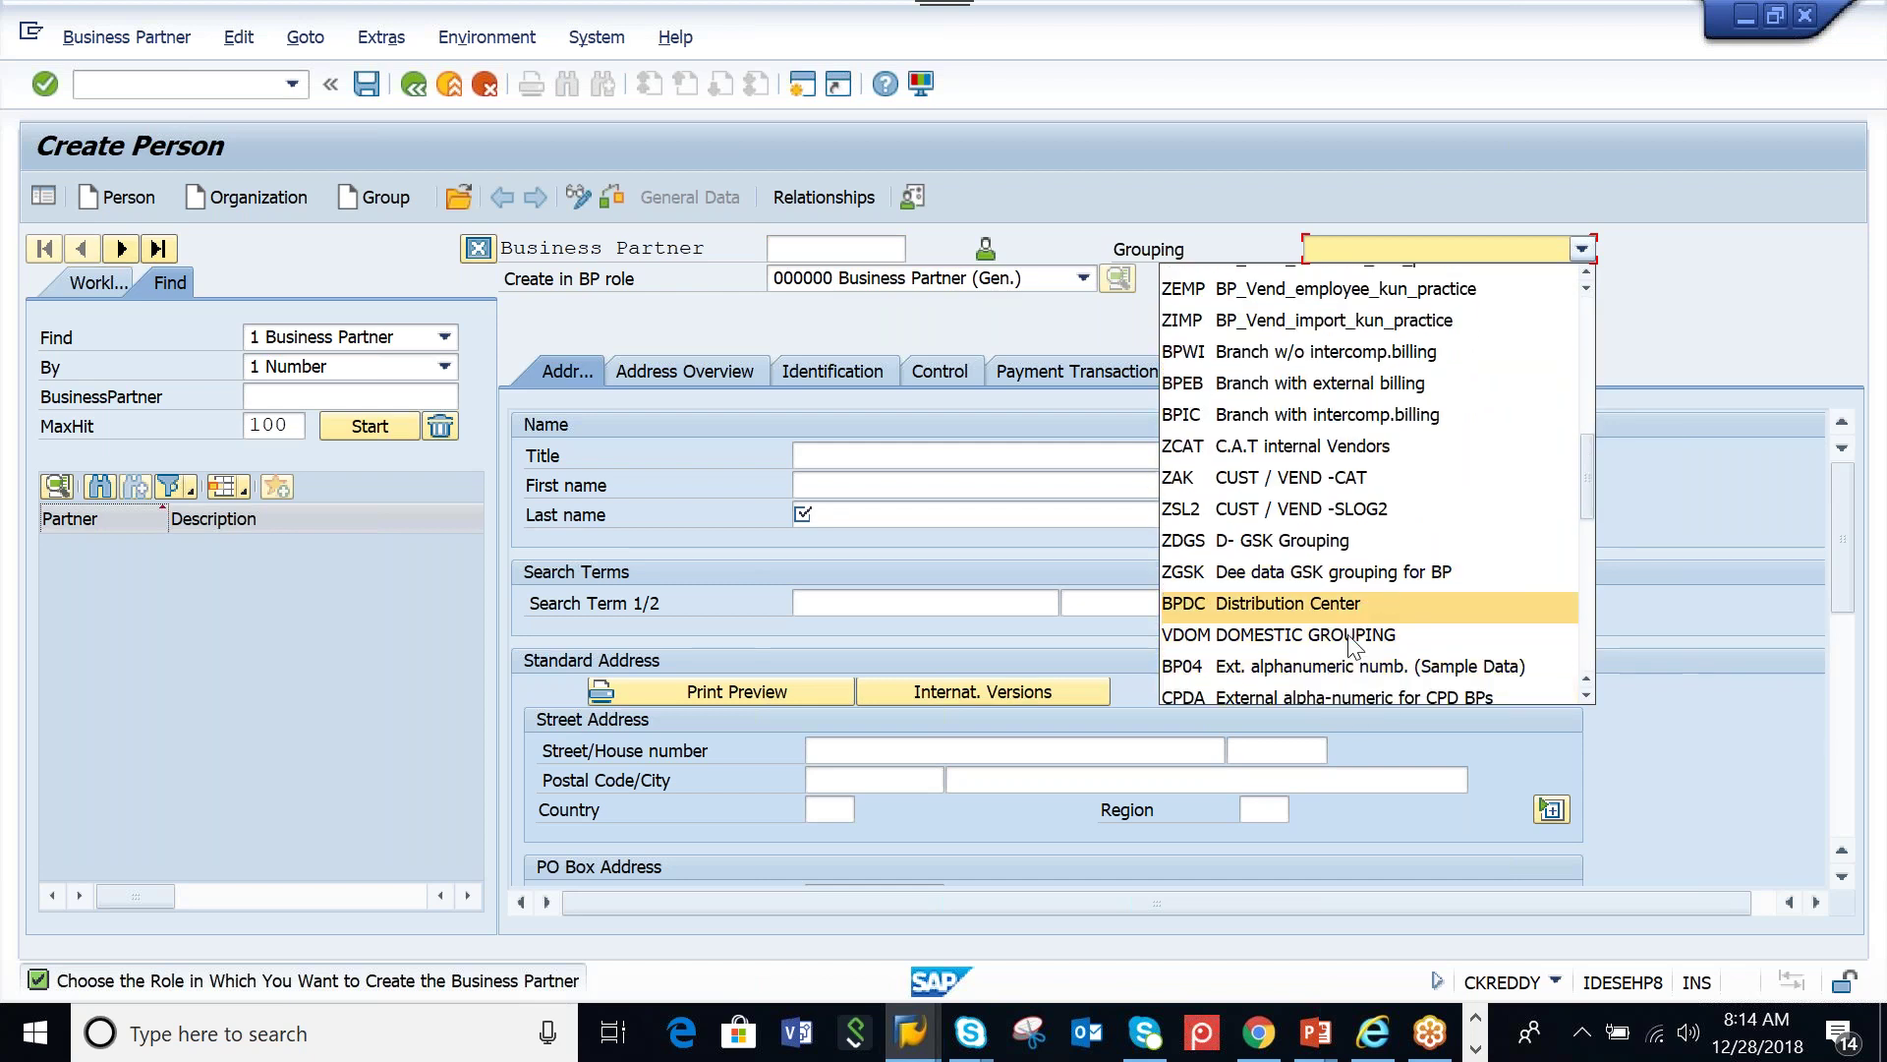
scroll(1351, 644, "down", 3)
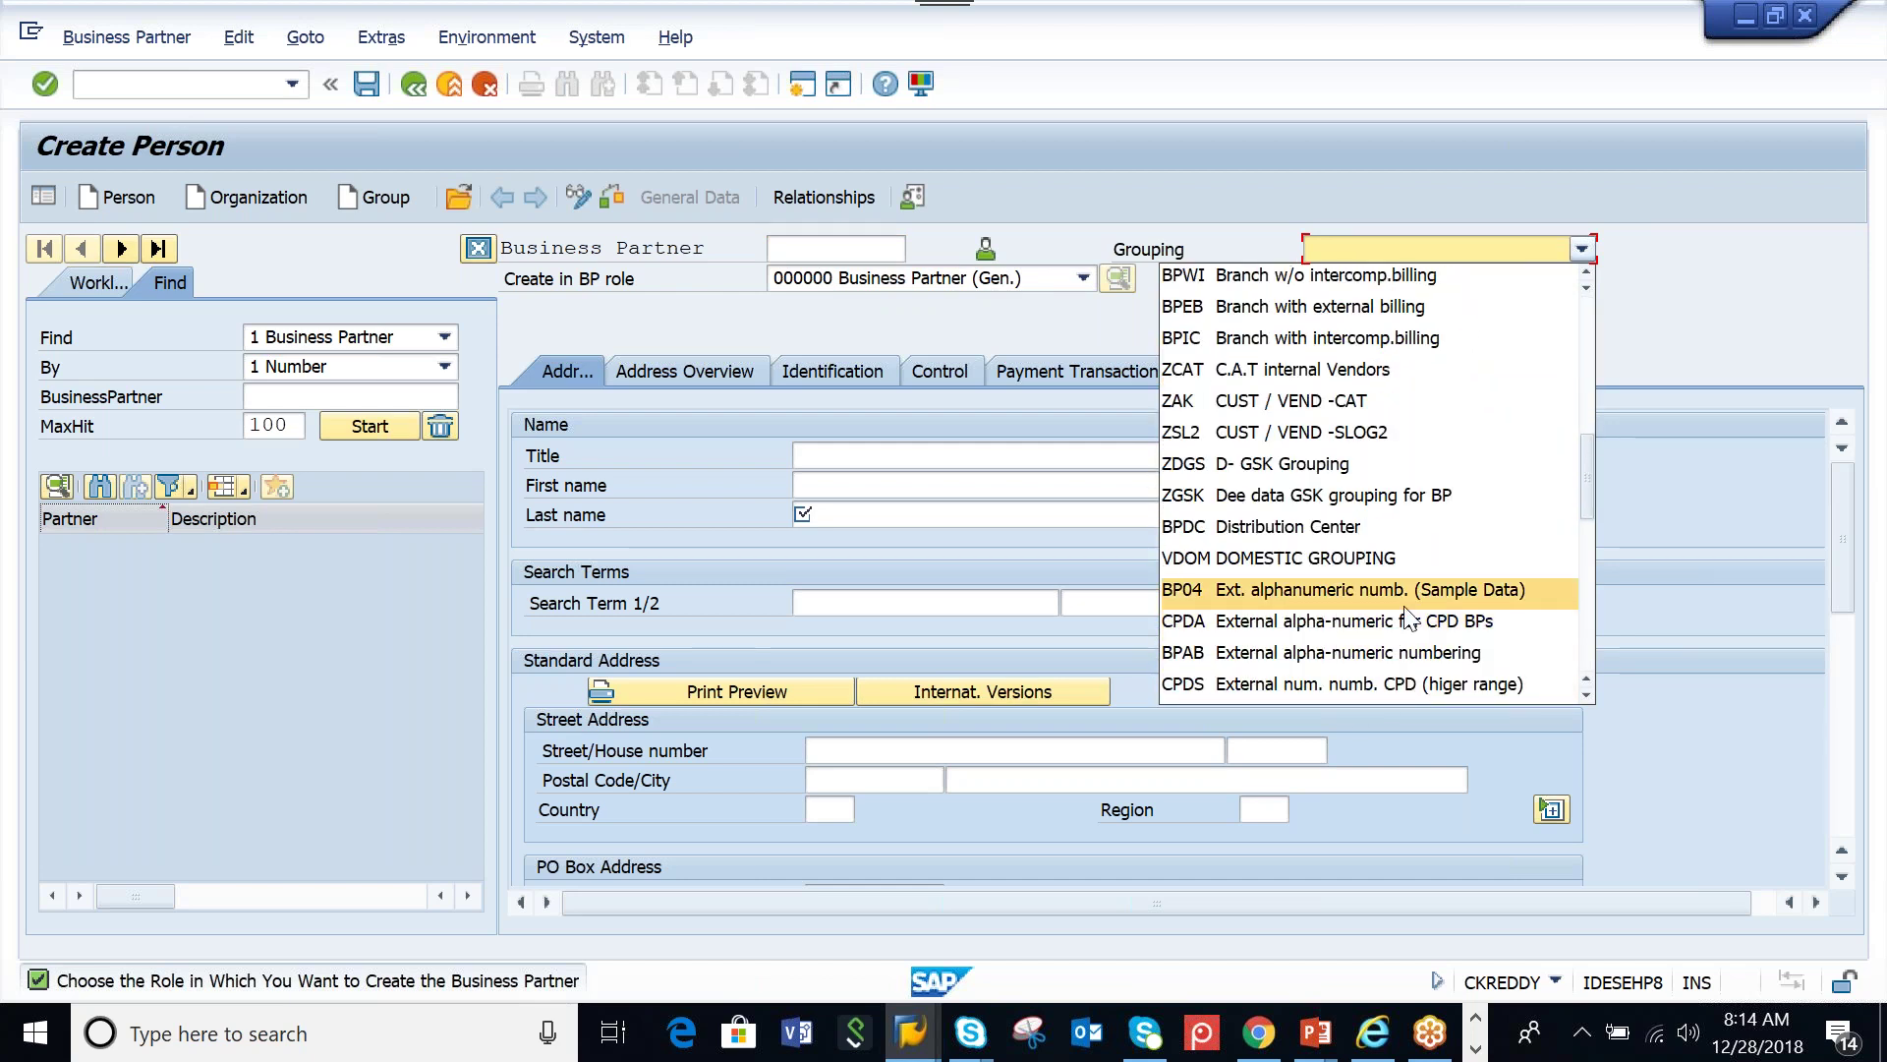
scroll(1408, 614, "down", 2)
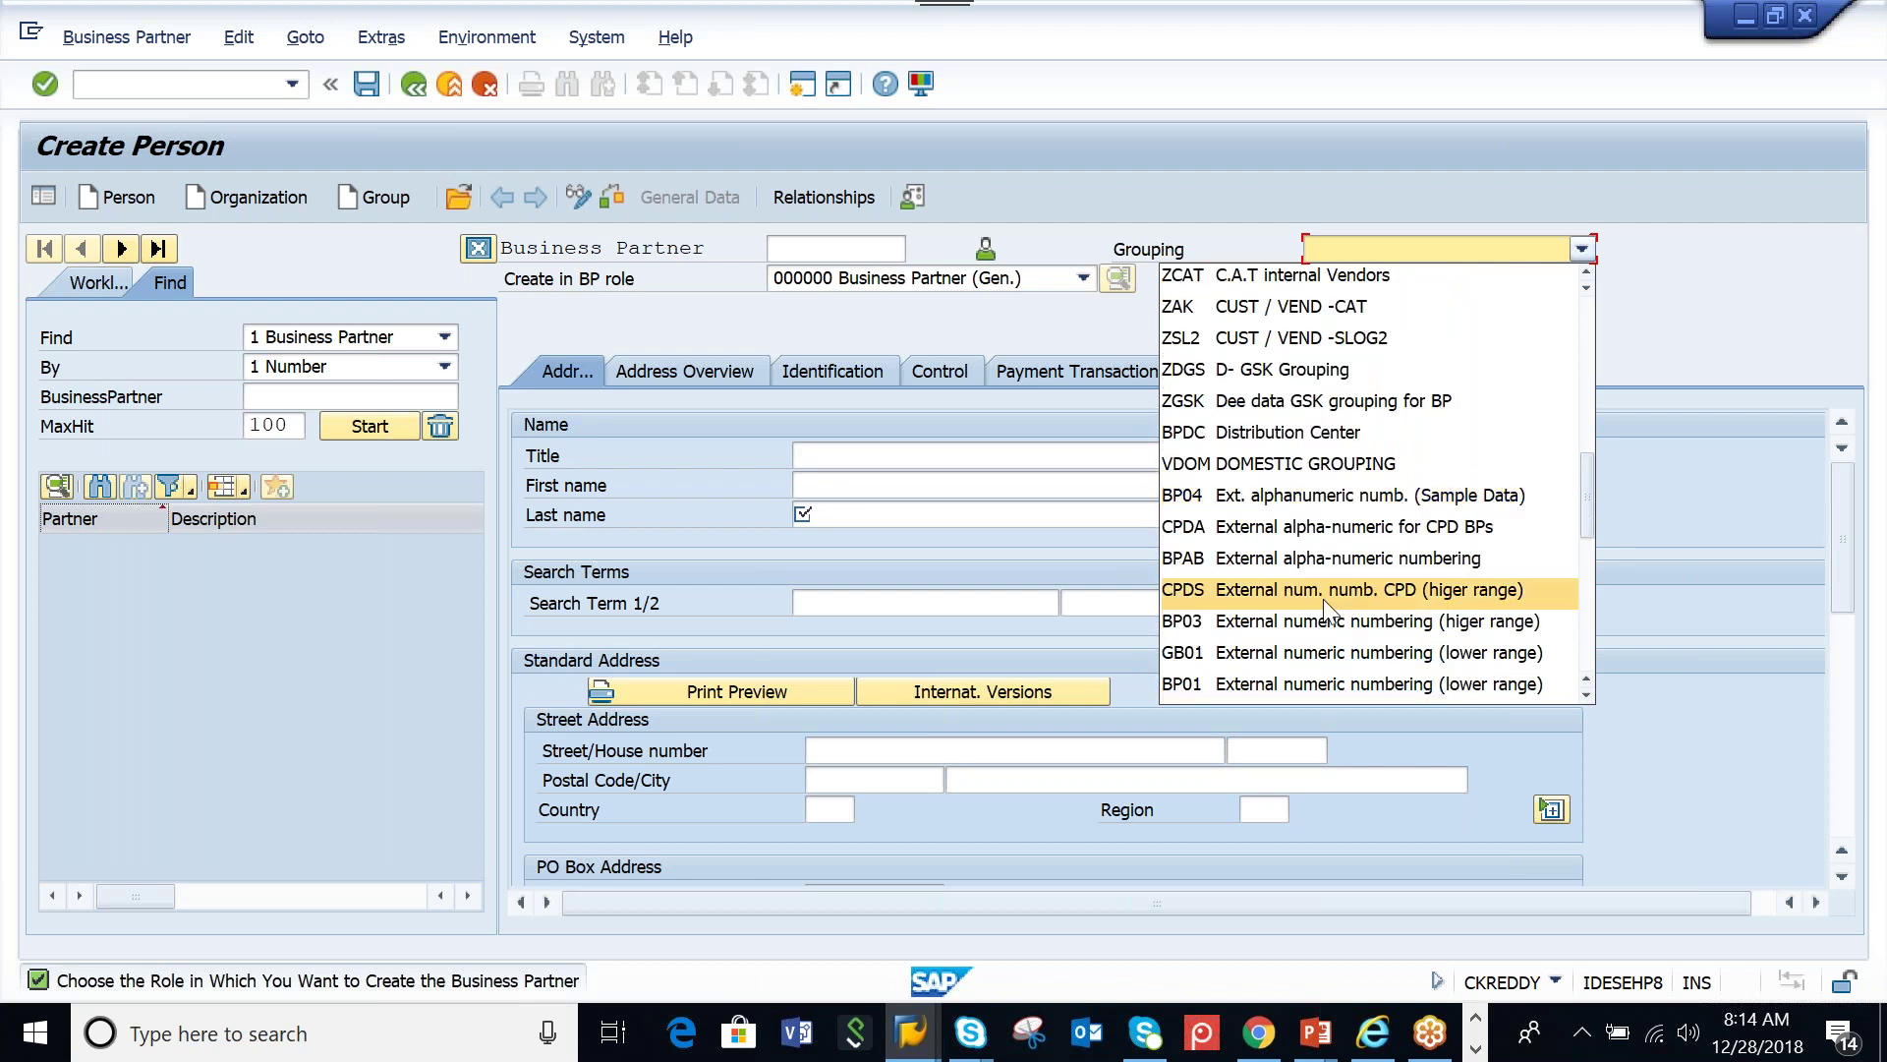
left_click(1296, 497)
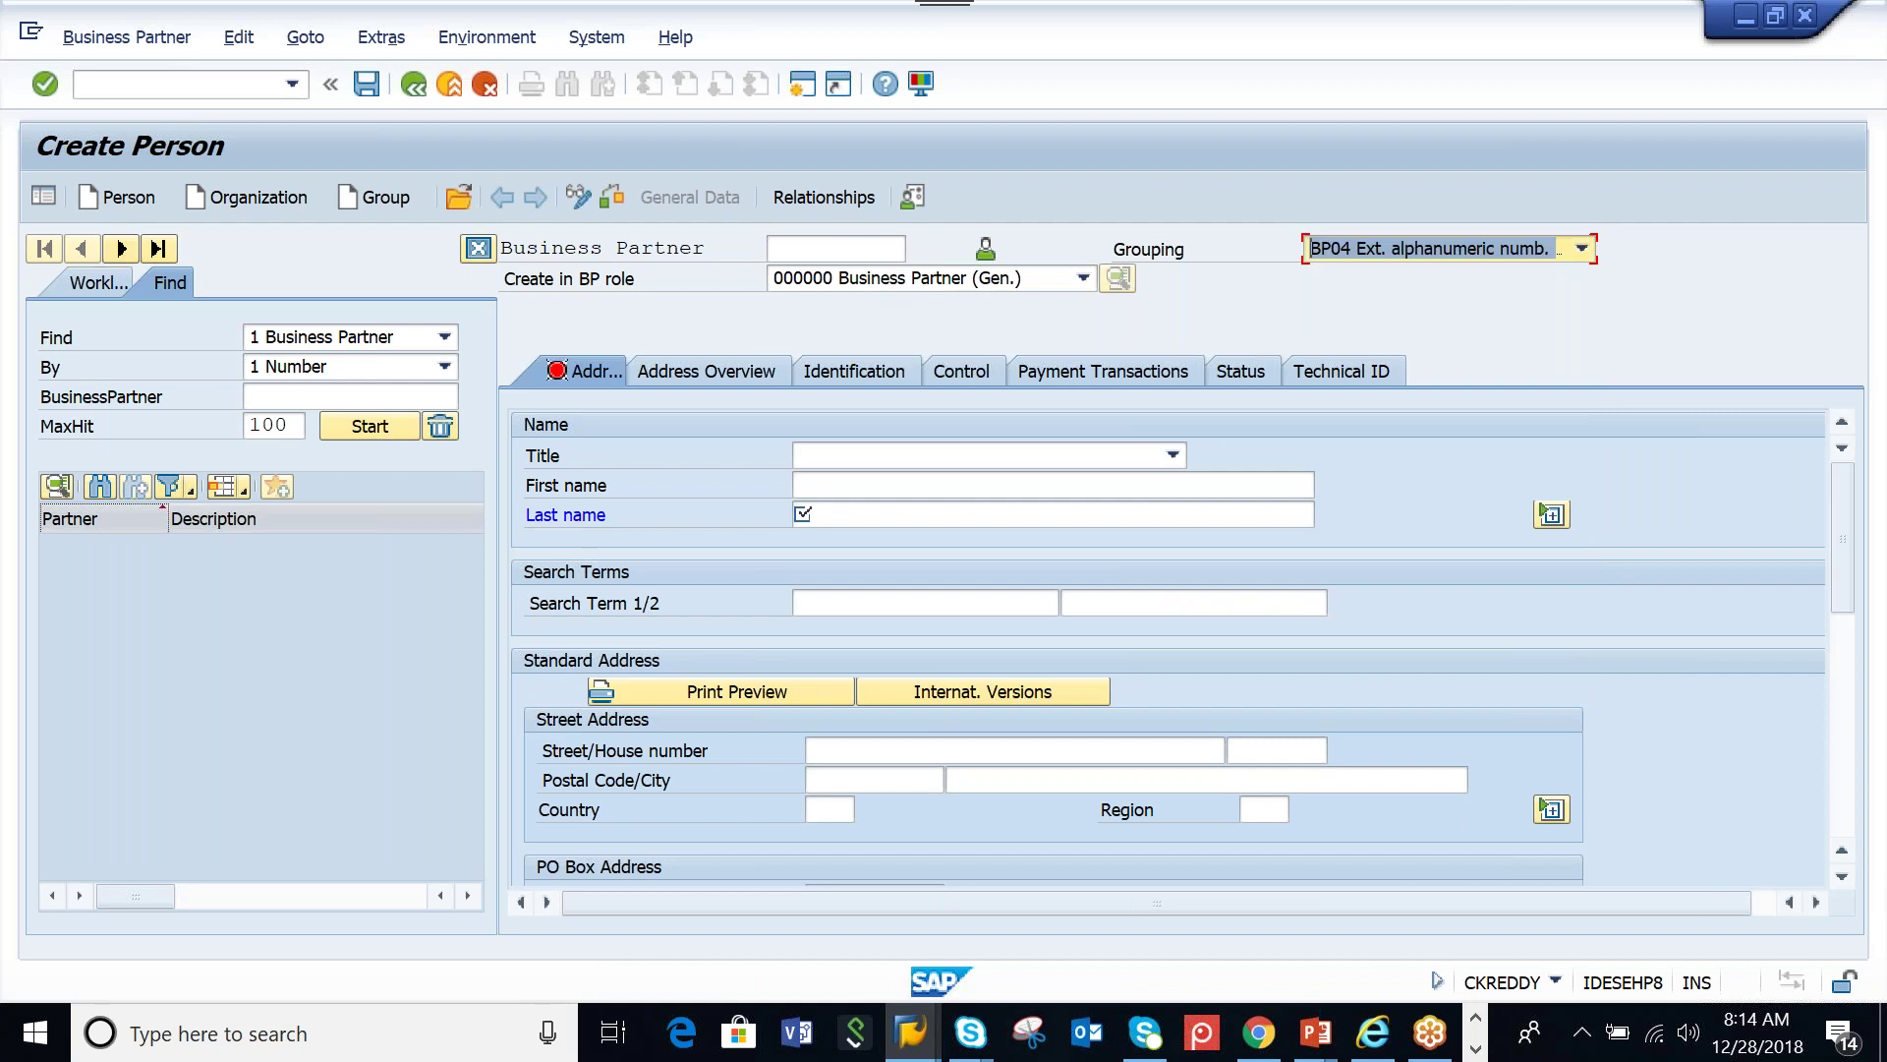
left_click(820, 248)
type("TEST123")
Change the grouping to BP03 External numeric numbering and try partner number 1234
key("Return")
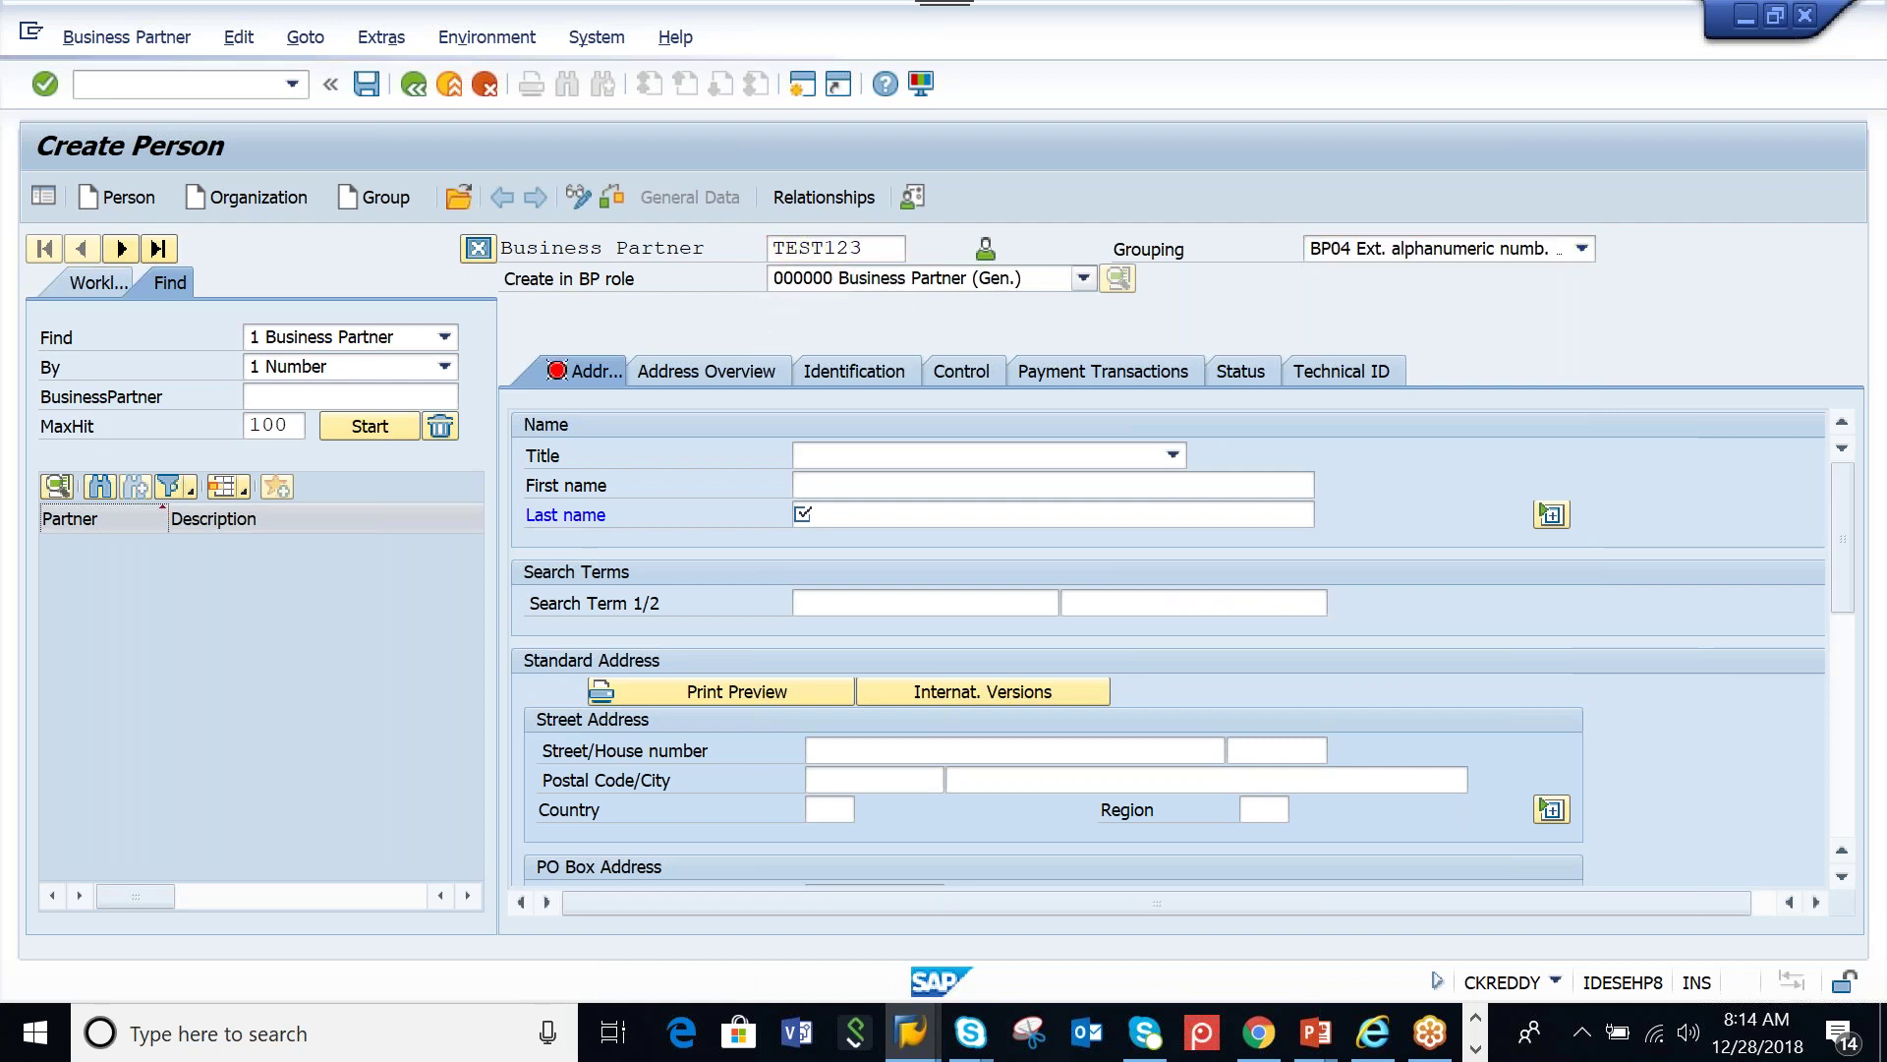
left_click(1583, 249)
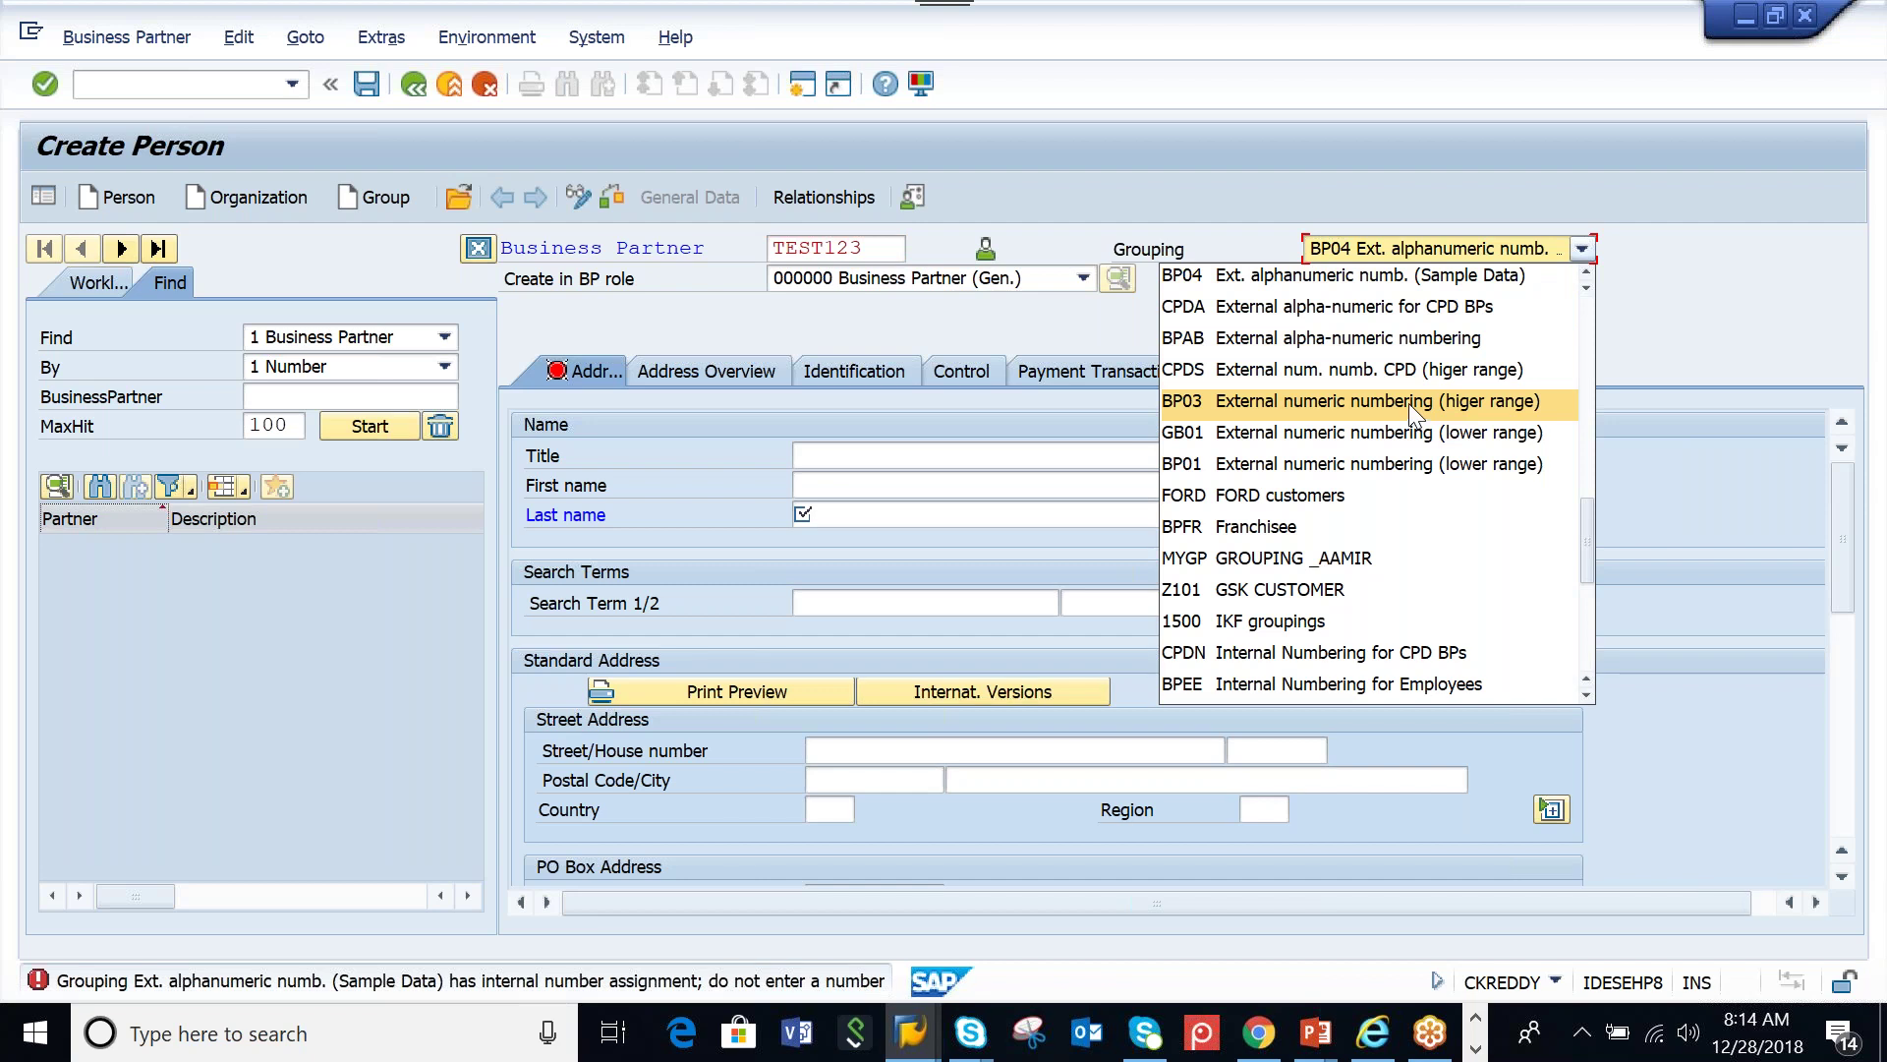
left_click(1410, 408)
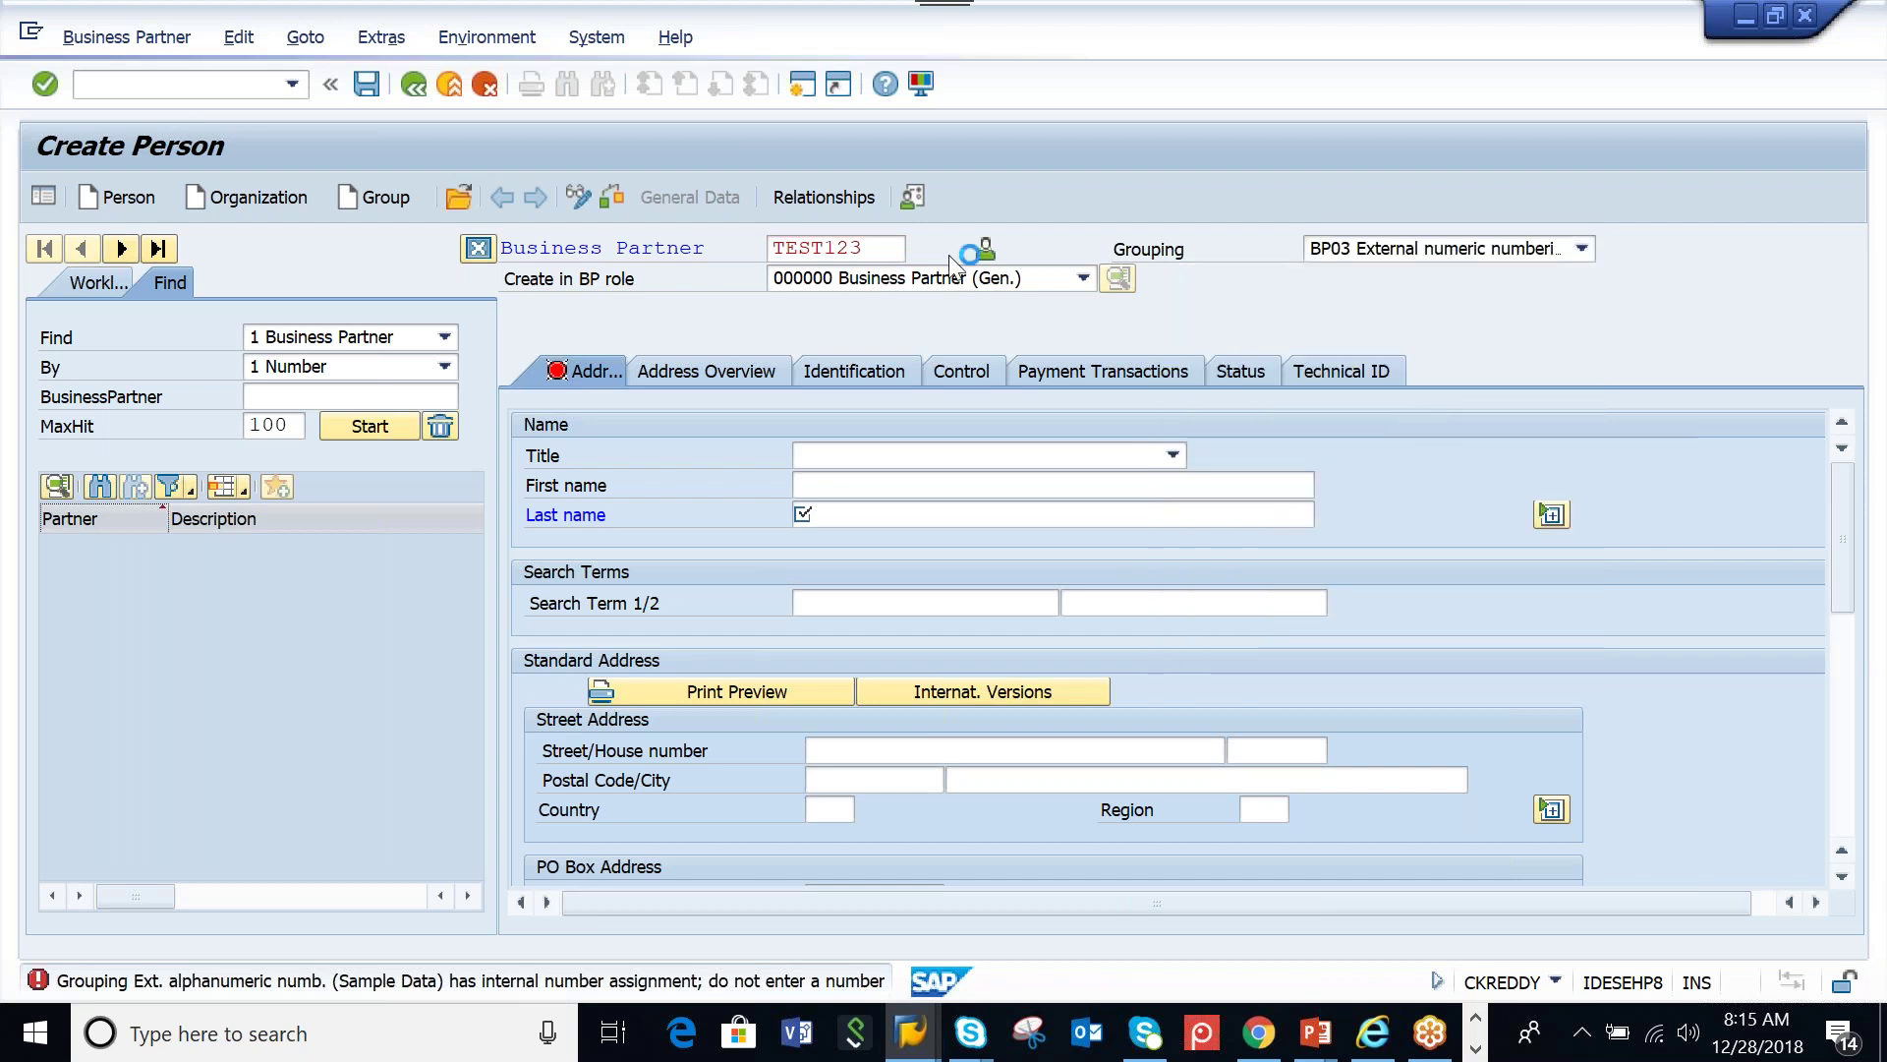
key("Return")
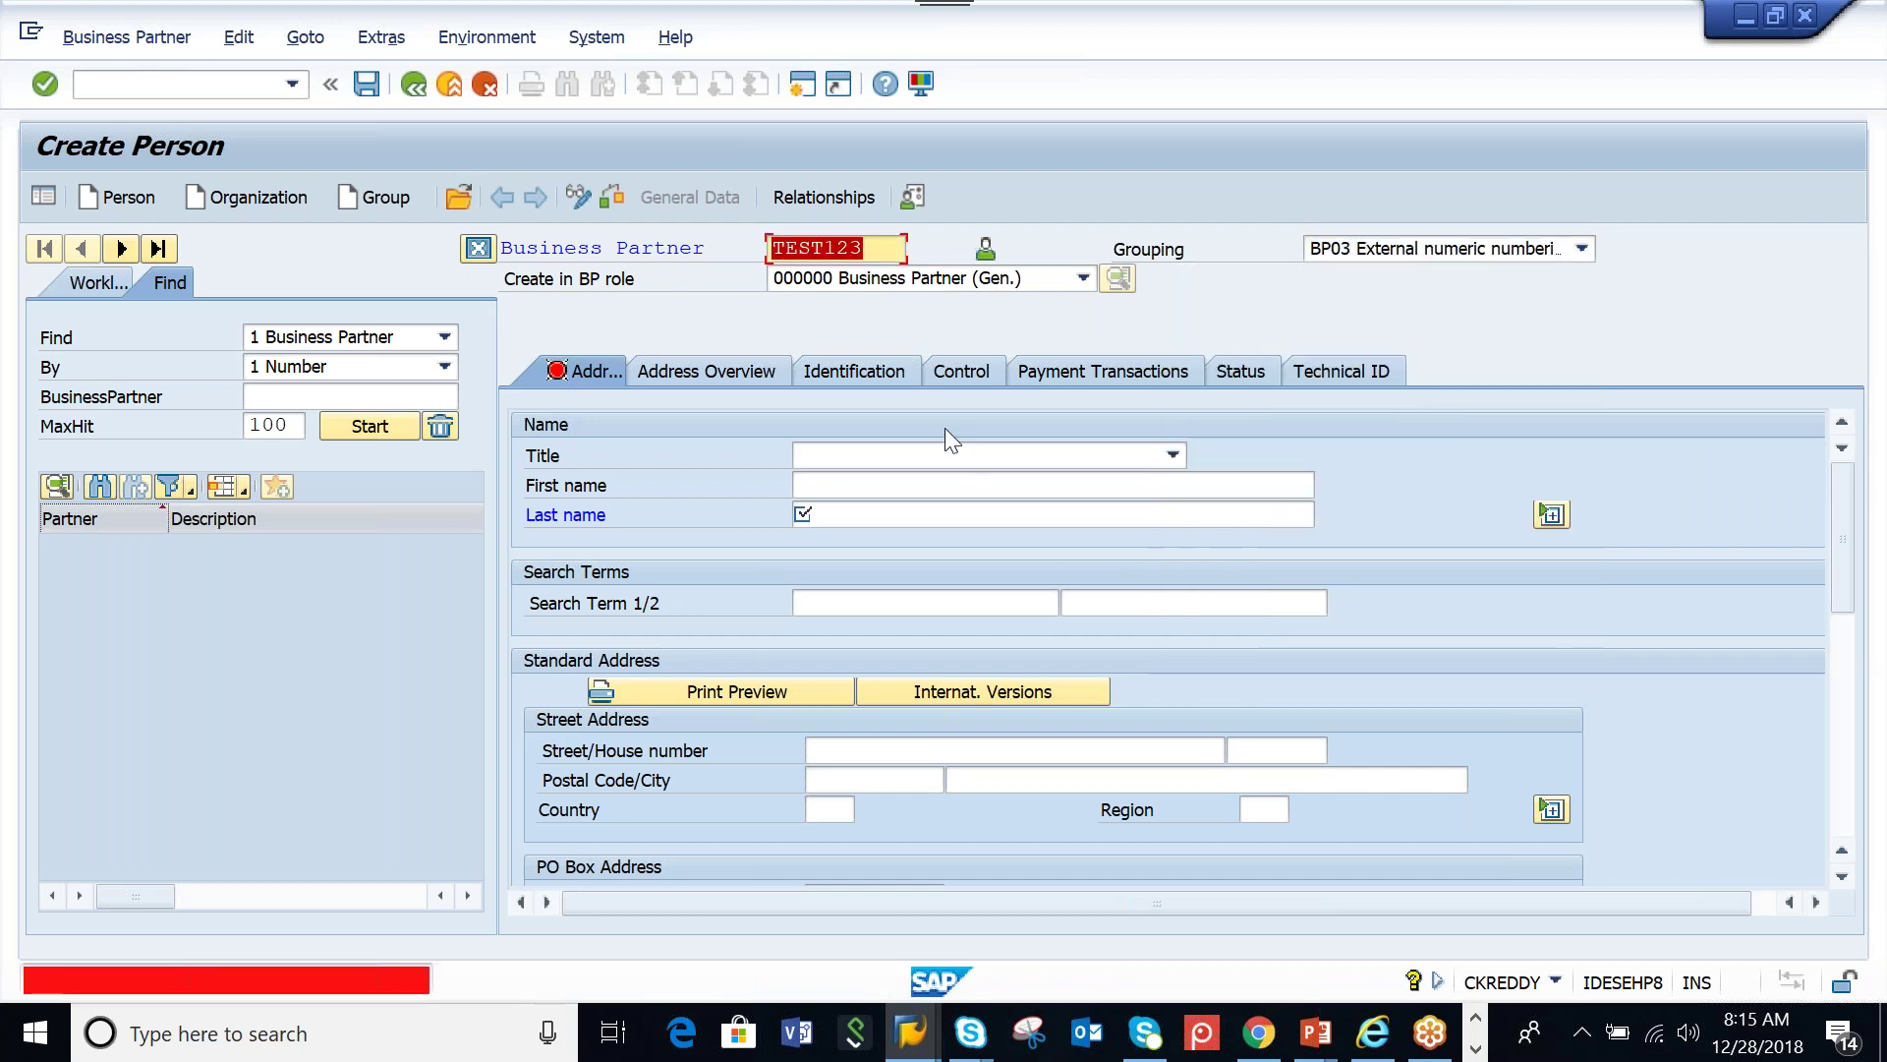
type("1234")
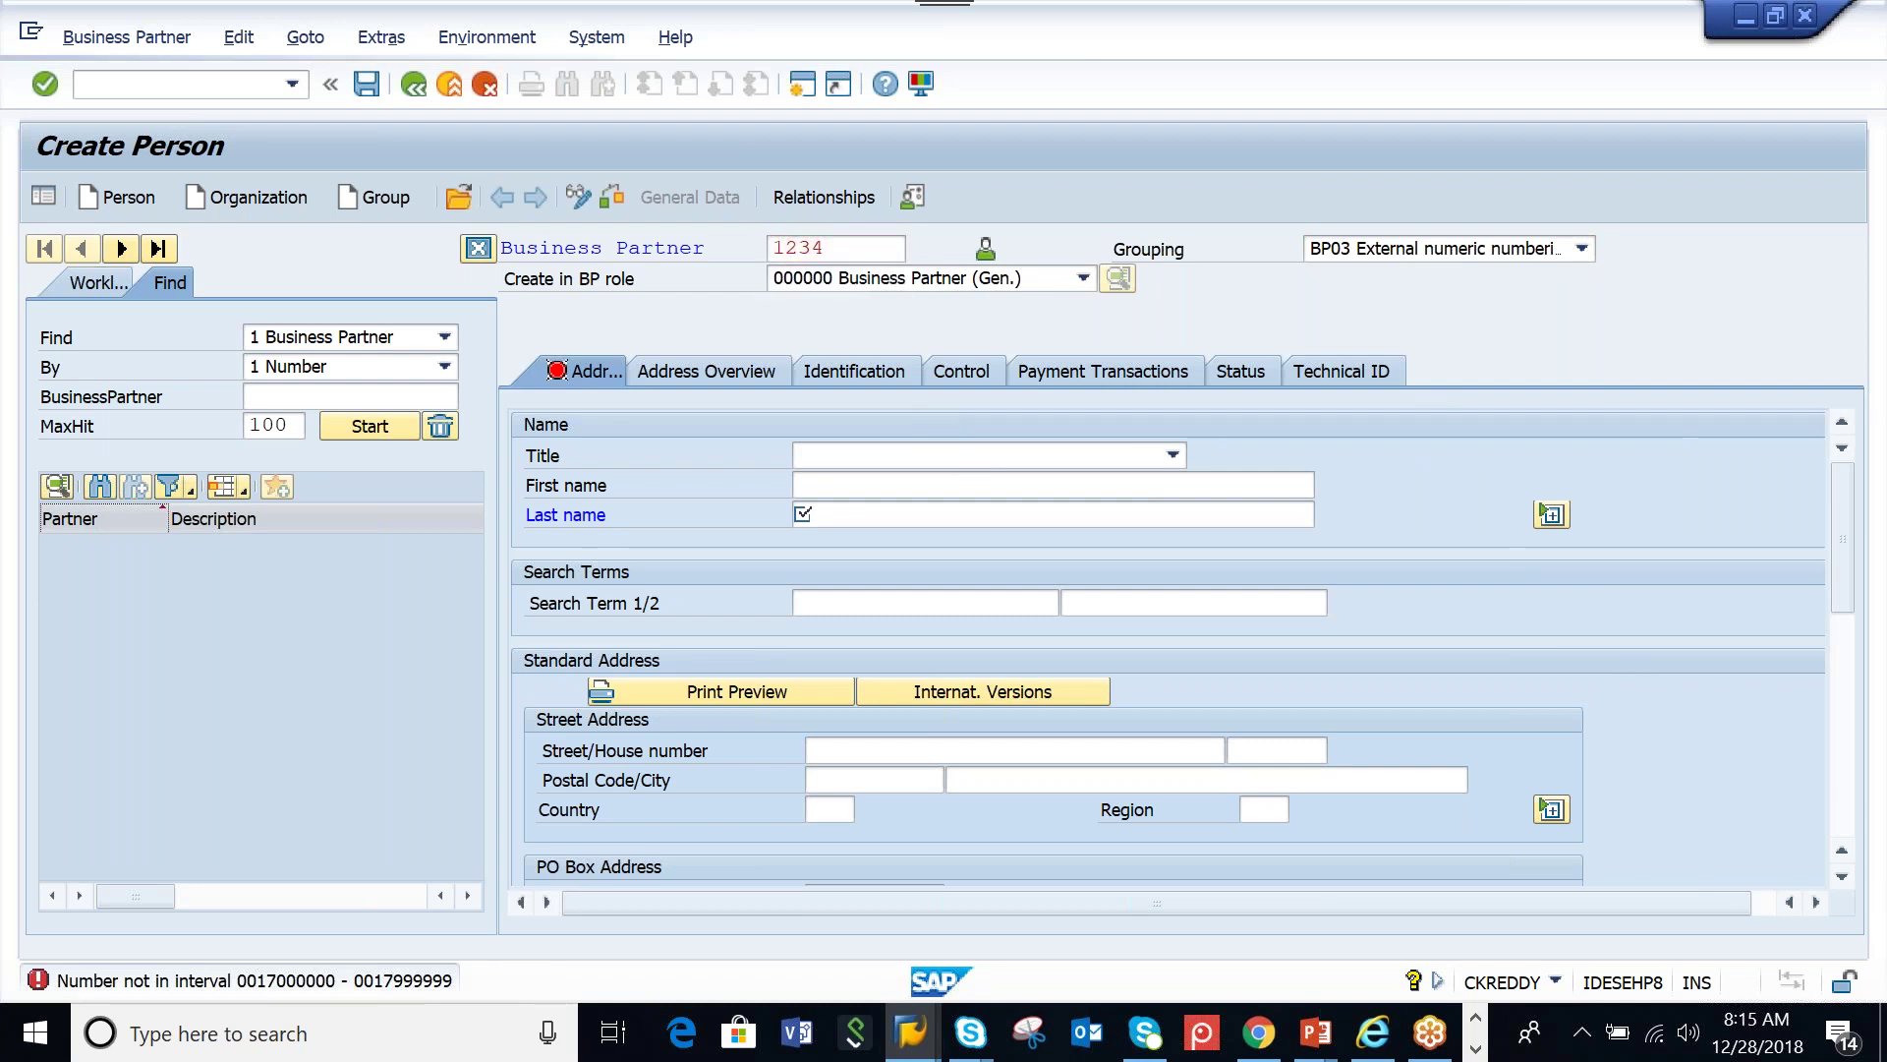
key("Return")
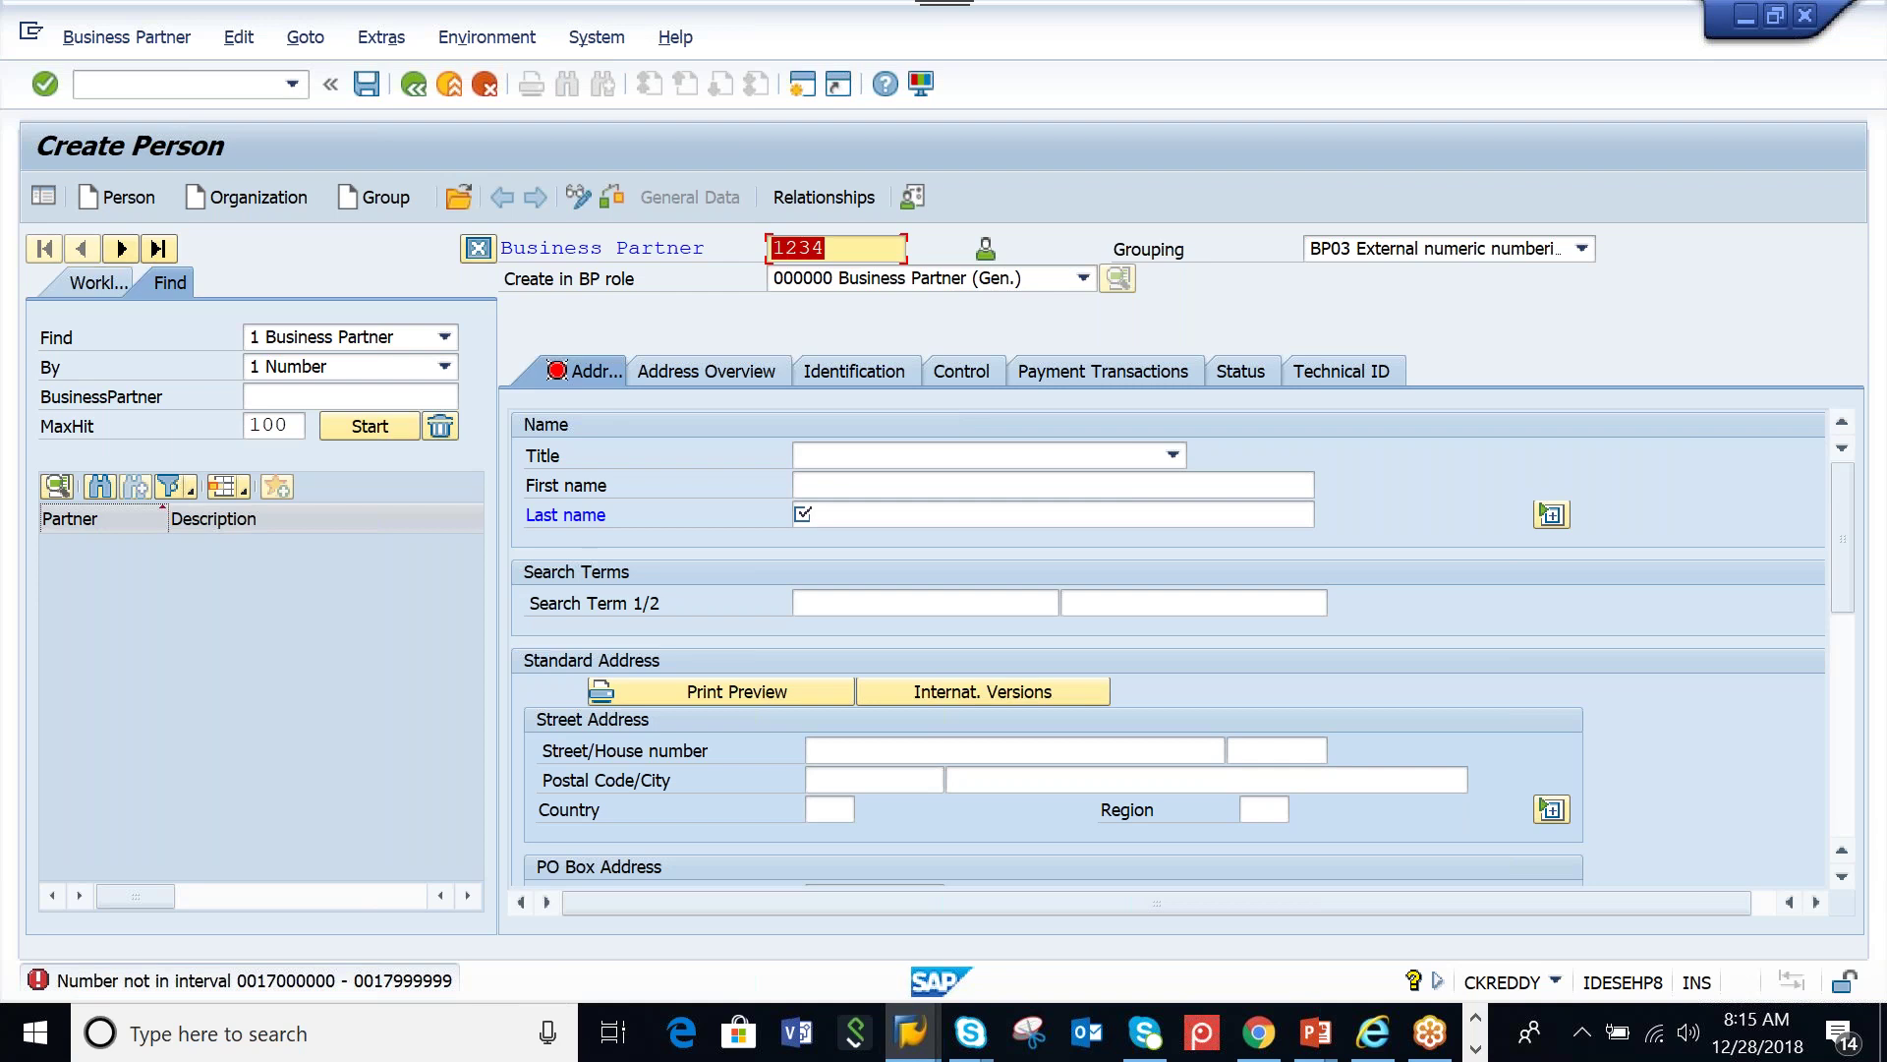
left_click(324, 988)
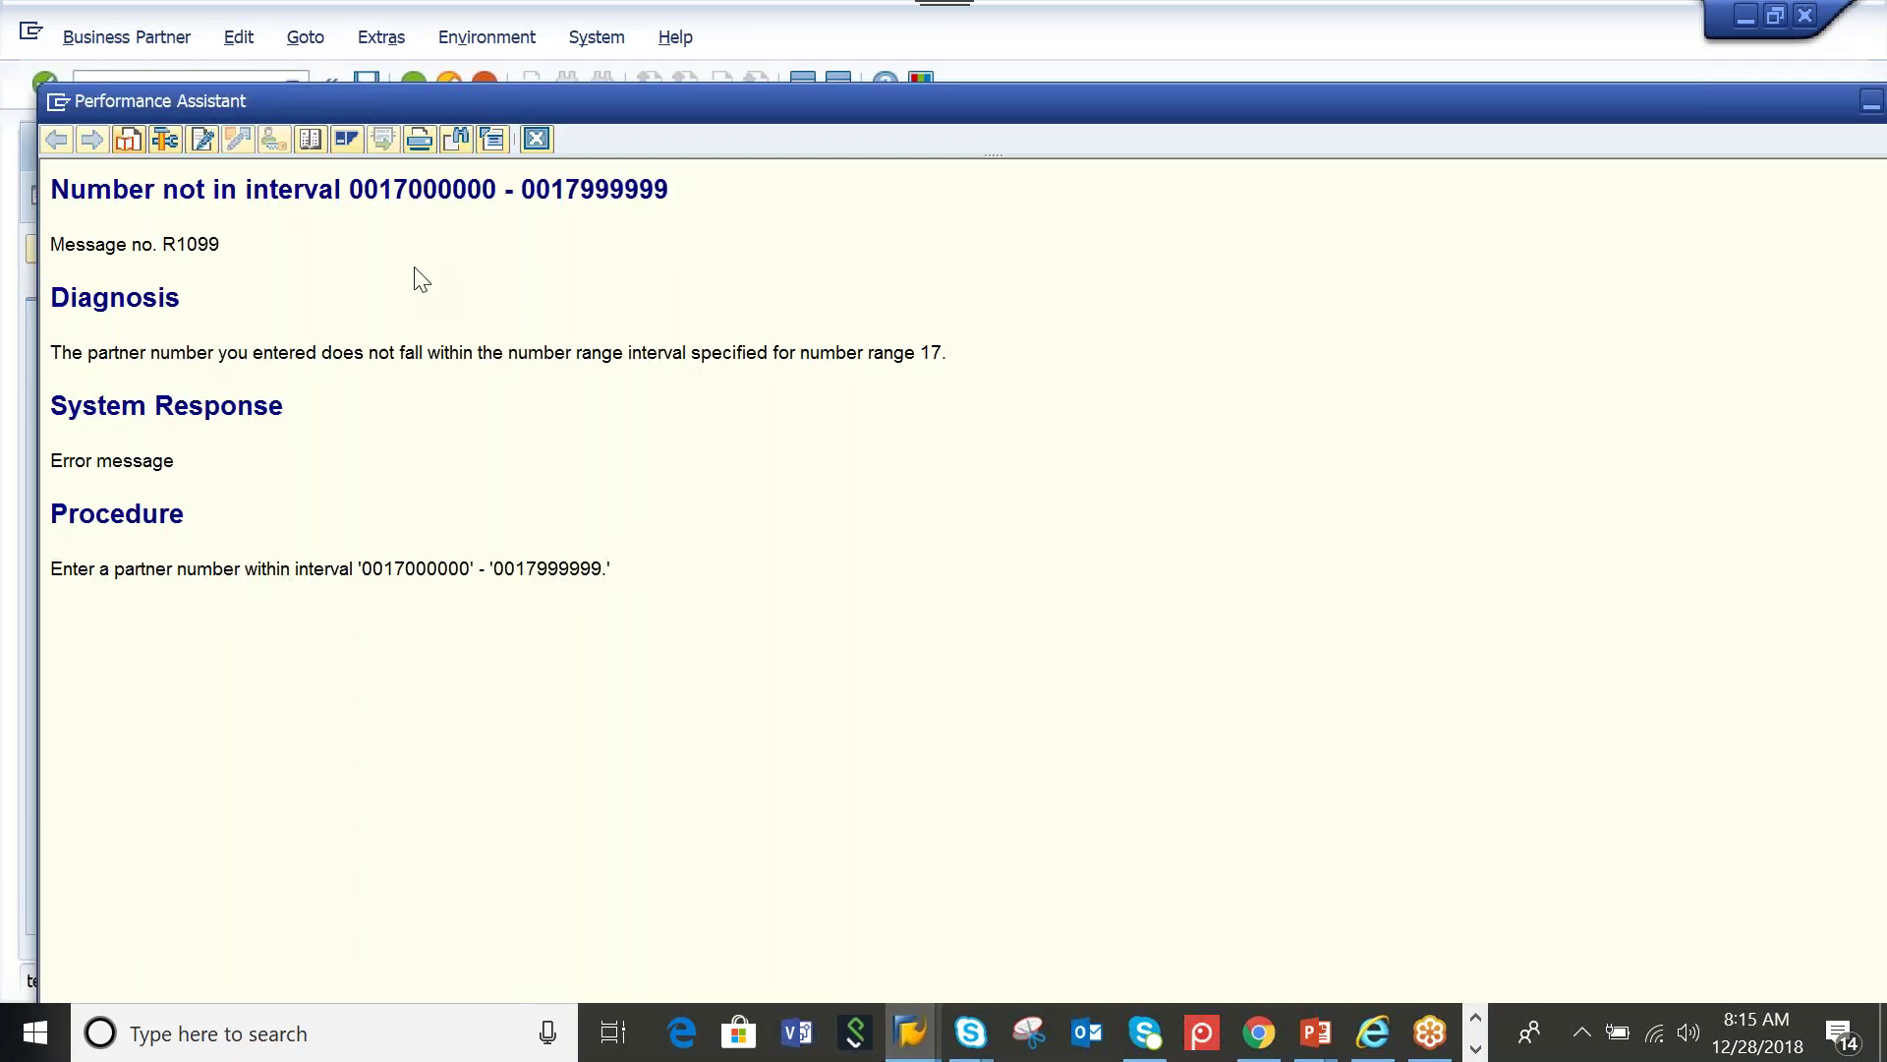
left_click_drag(519, 188, 721, 181)
left_click(658, 240)
left_click_drag(519, 189, 674, 187)
key("ctrl+c")
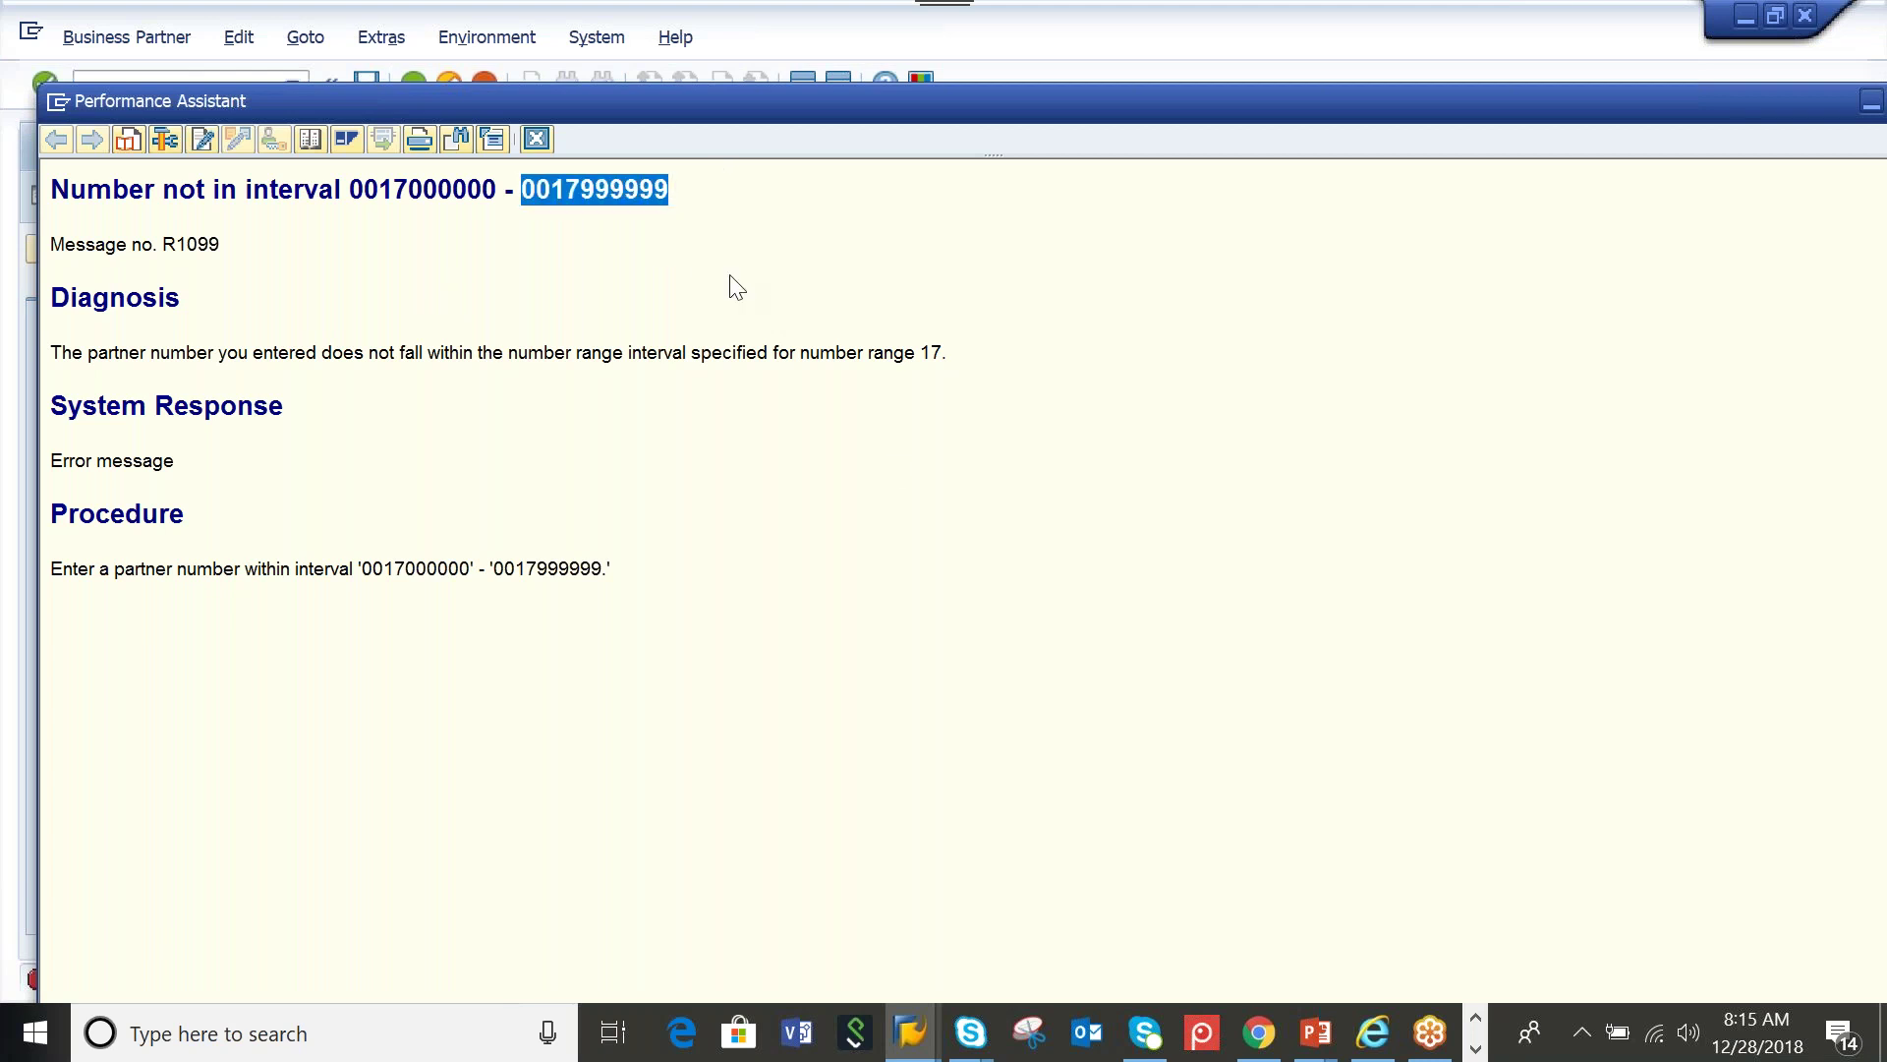
key("Escape")
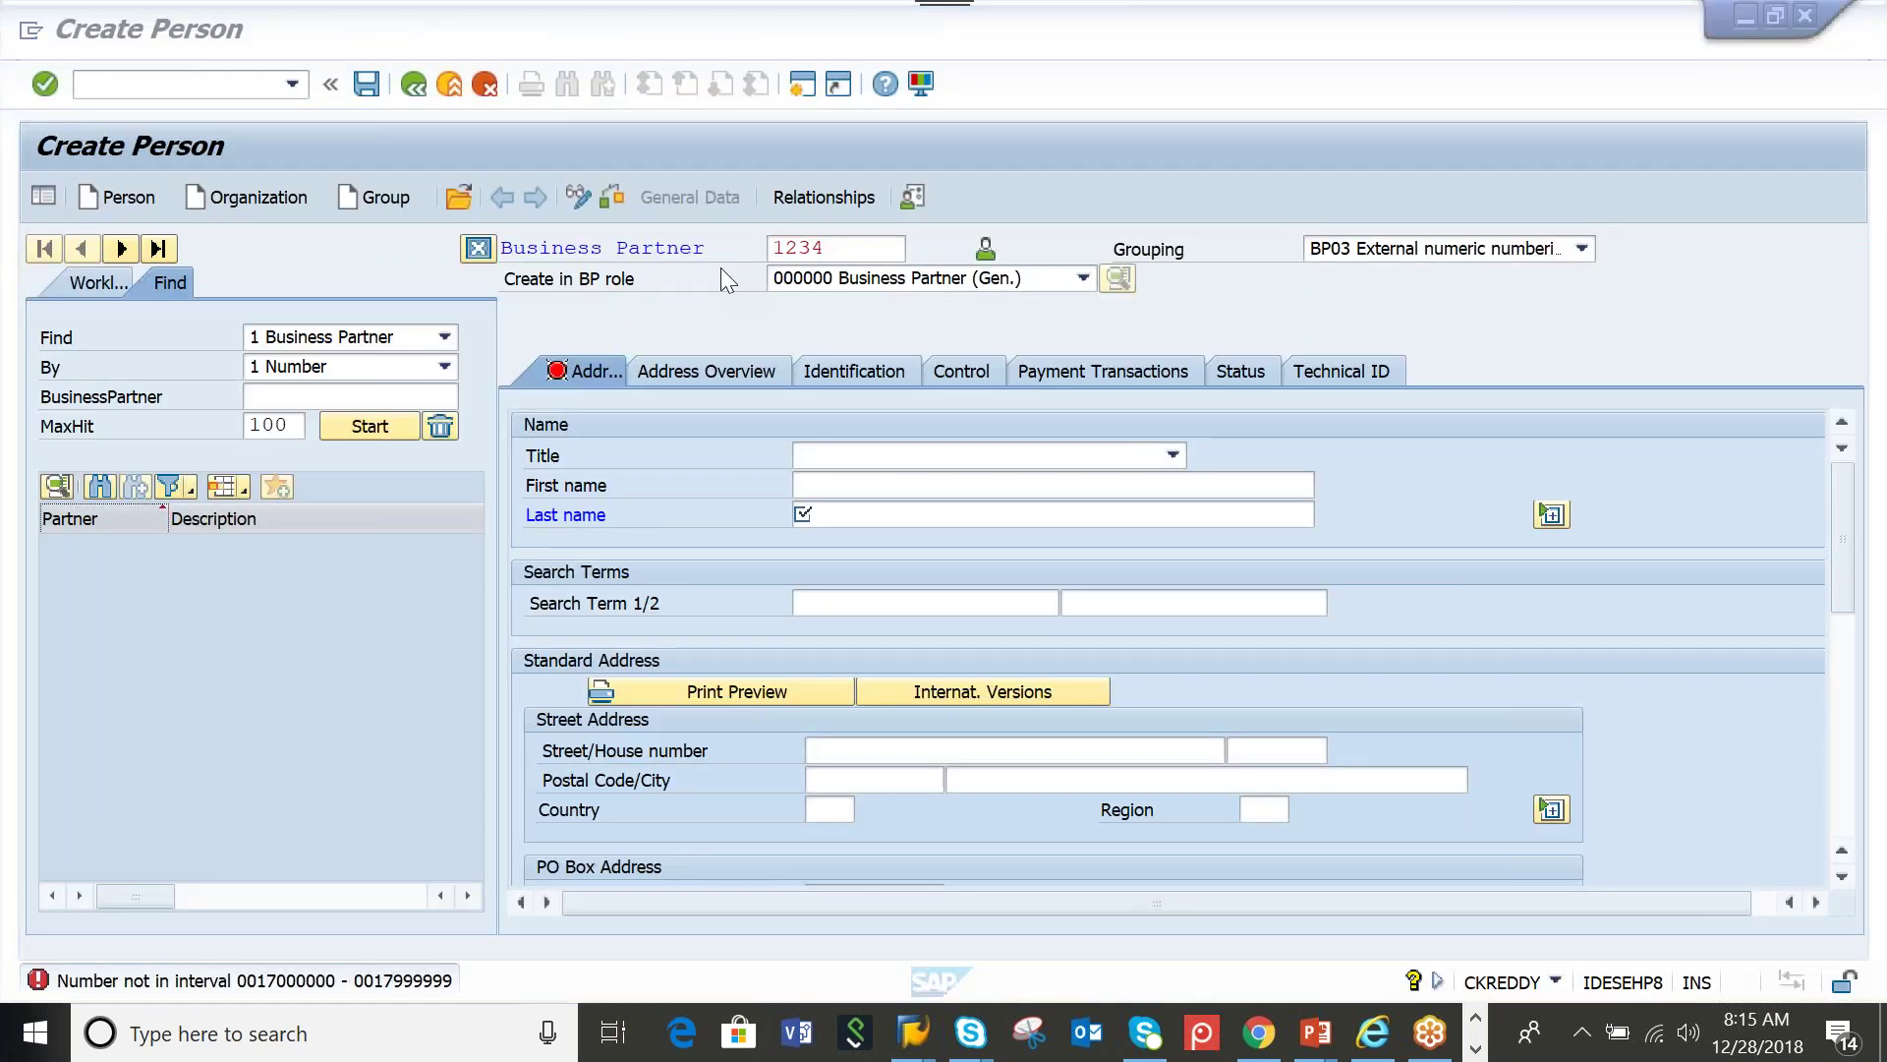
left_click_drag(864, 249, 717, 250)
key("ctrl+v")
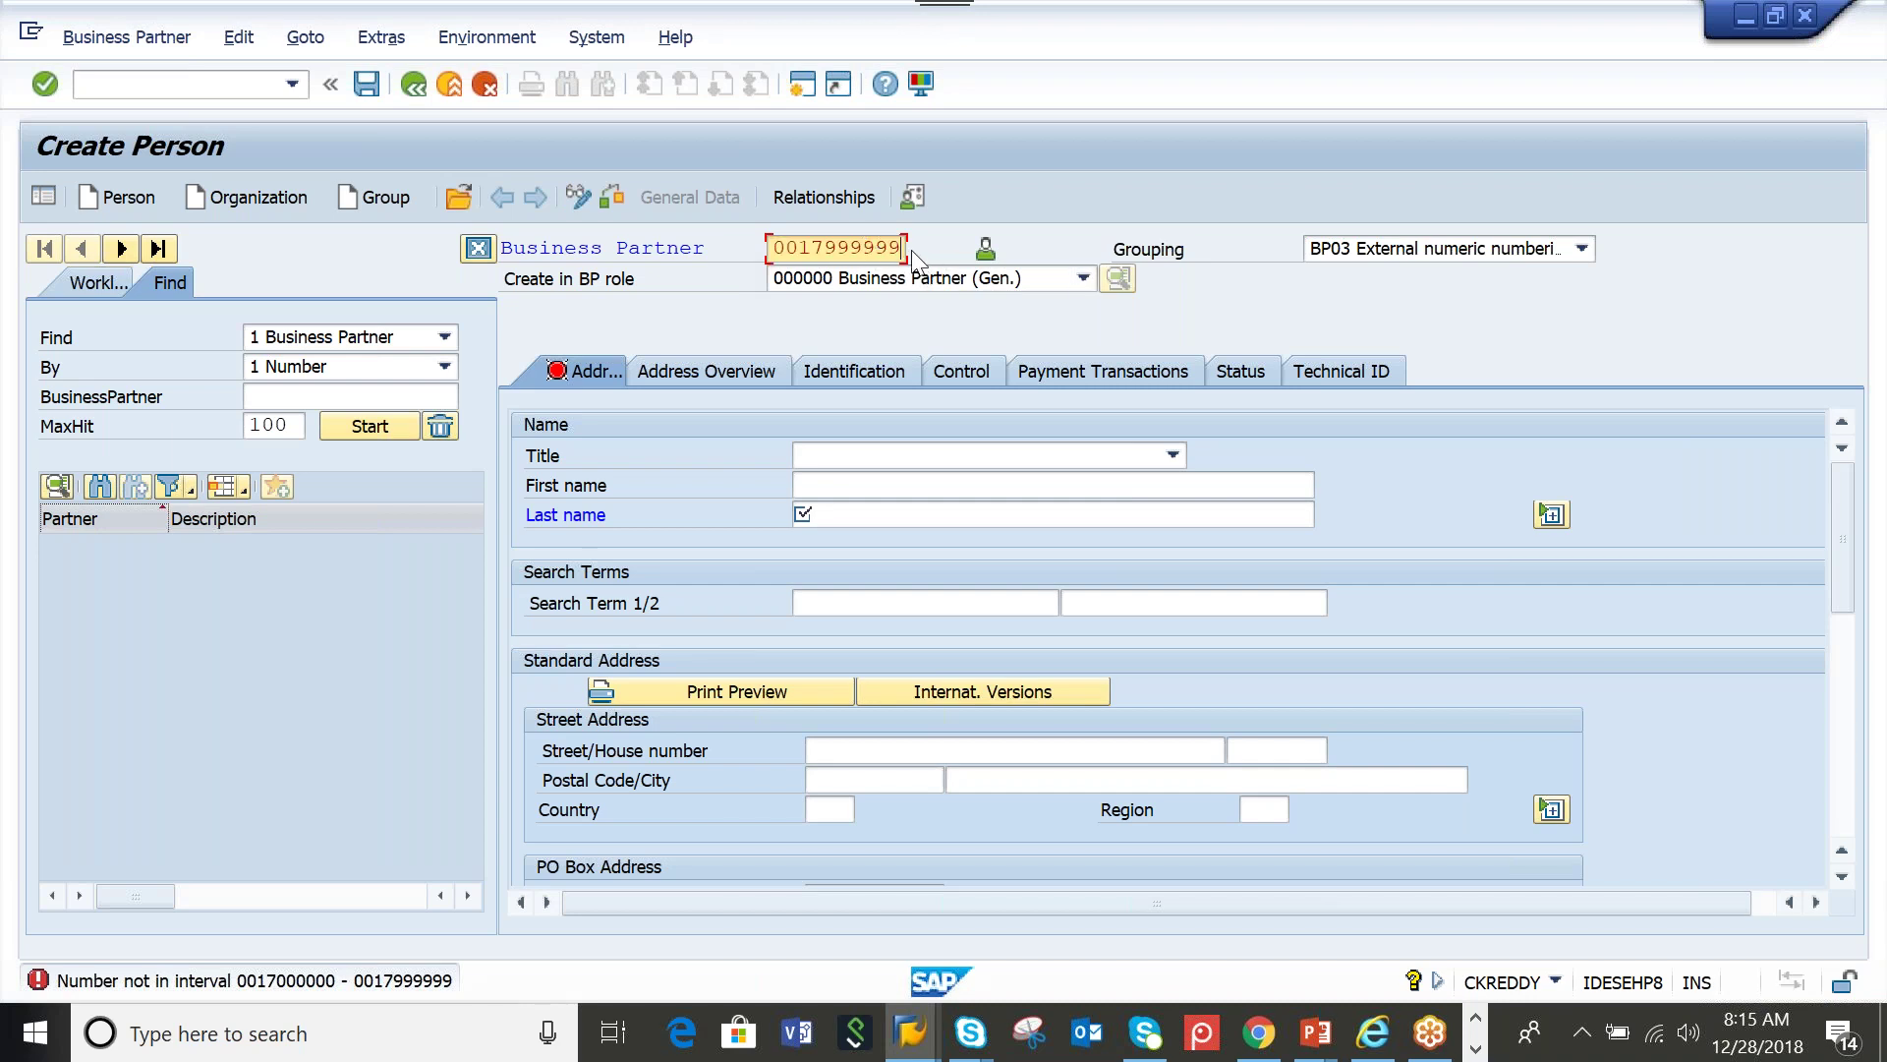
type("8")
key("Return")
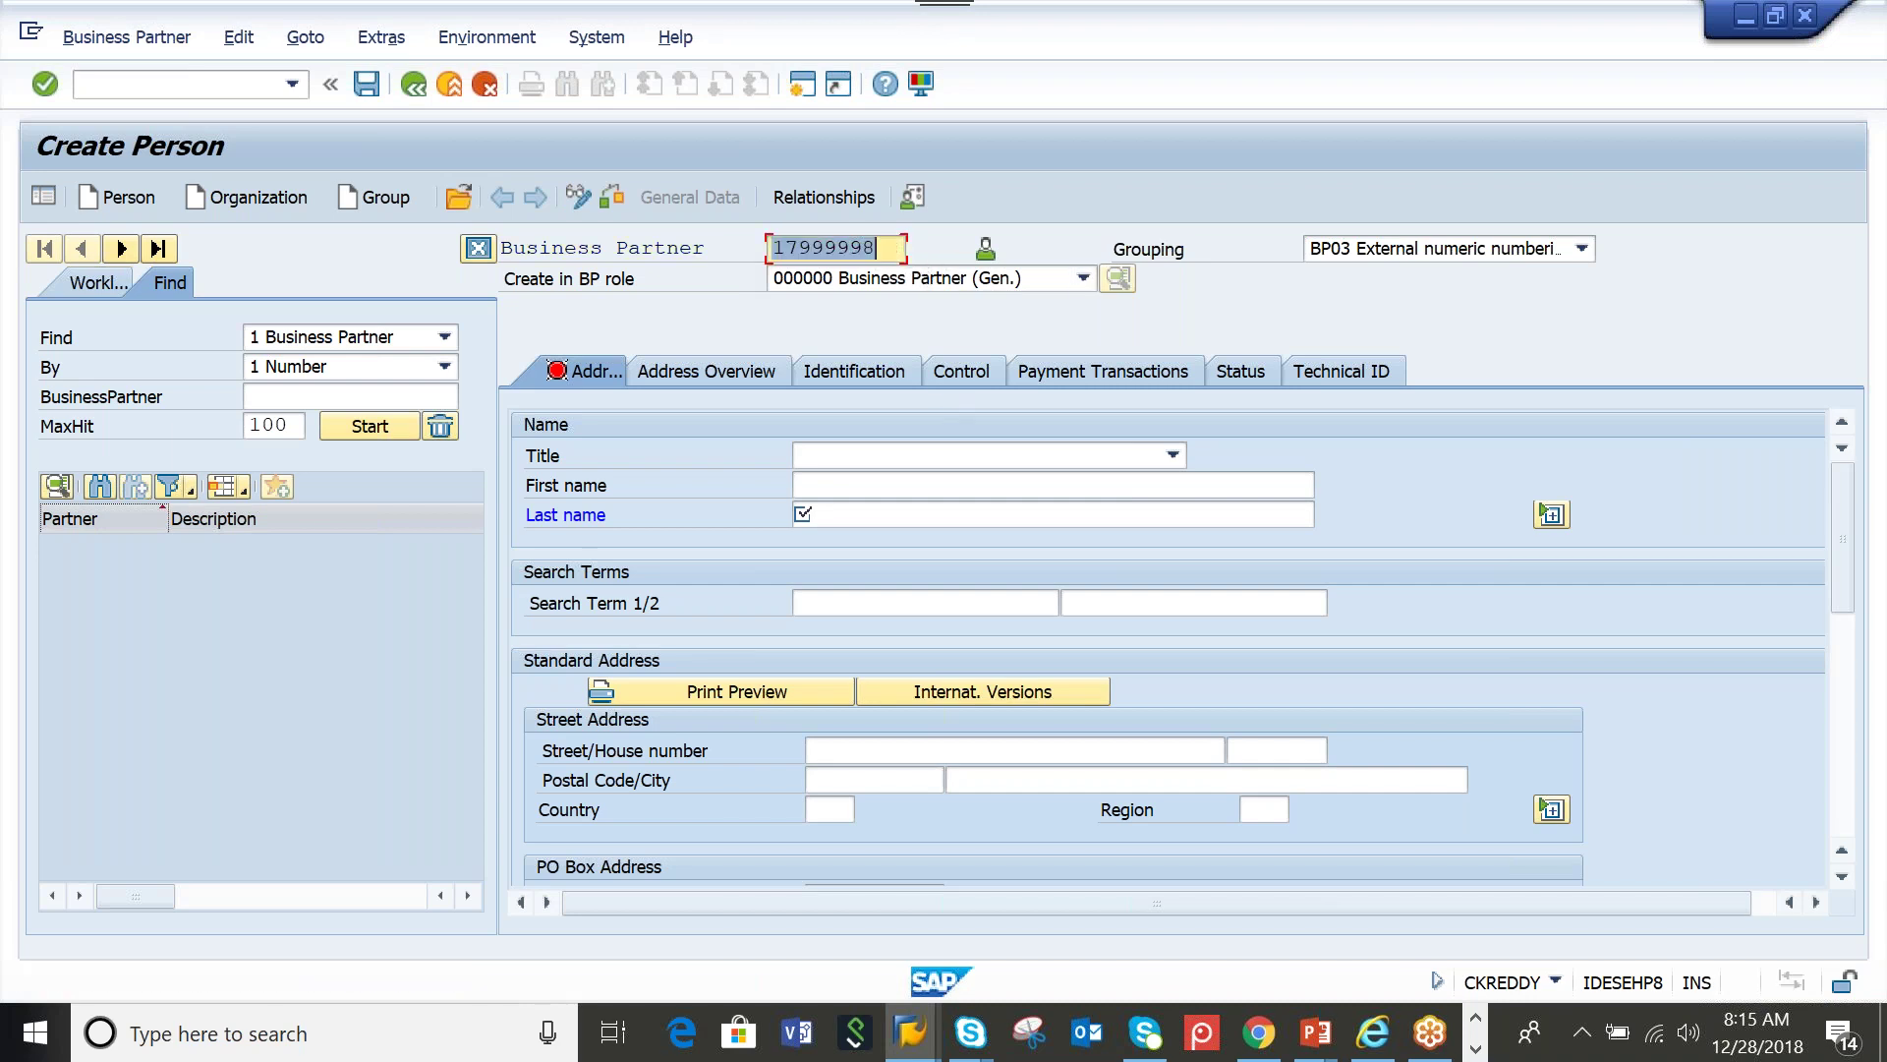
Set the person's title to Mr., first name TEST and last name TESTPED
left_click(1172, 454)
left_click(892, 481)
key("Delete")
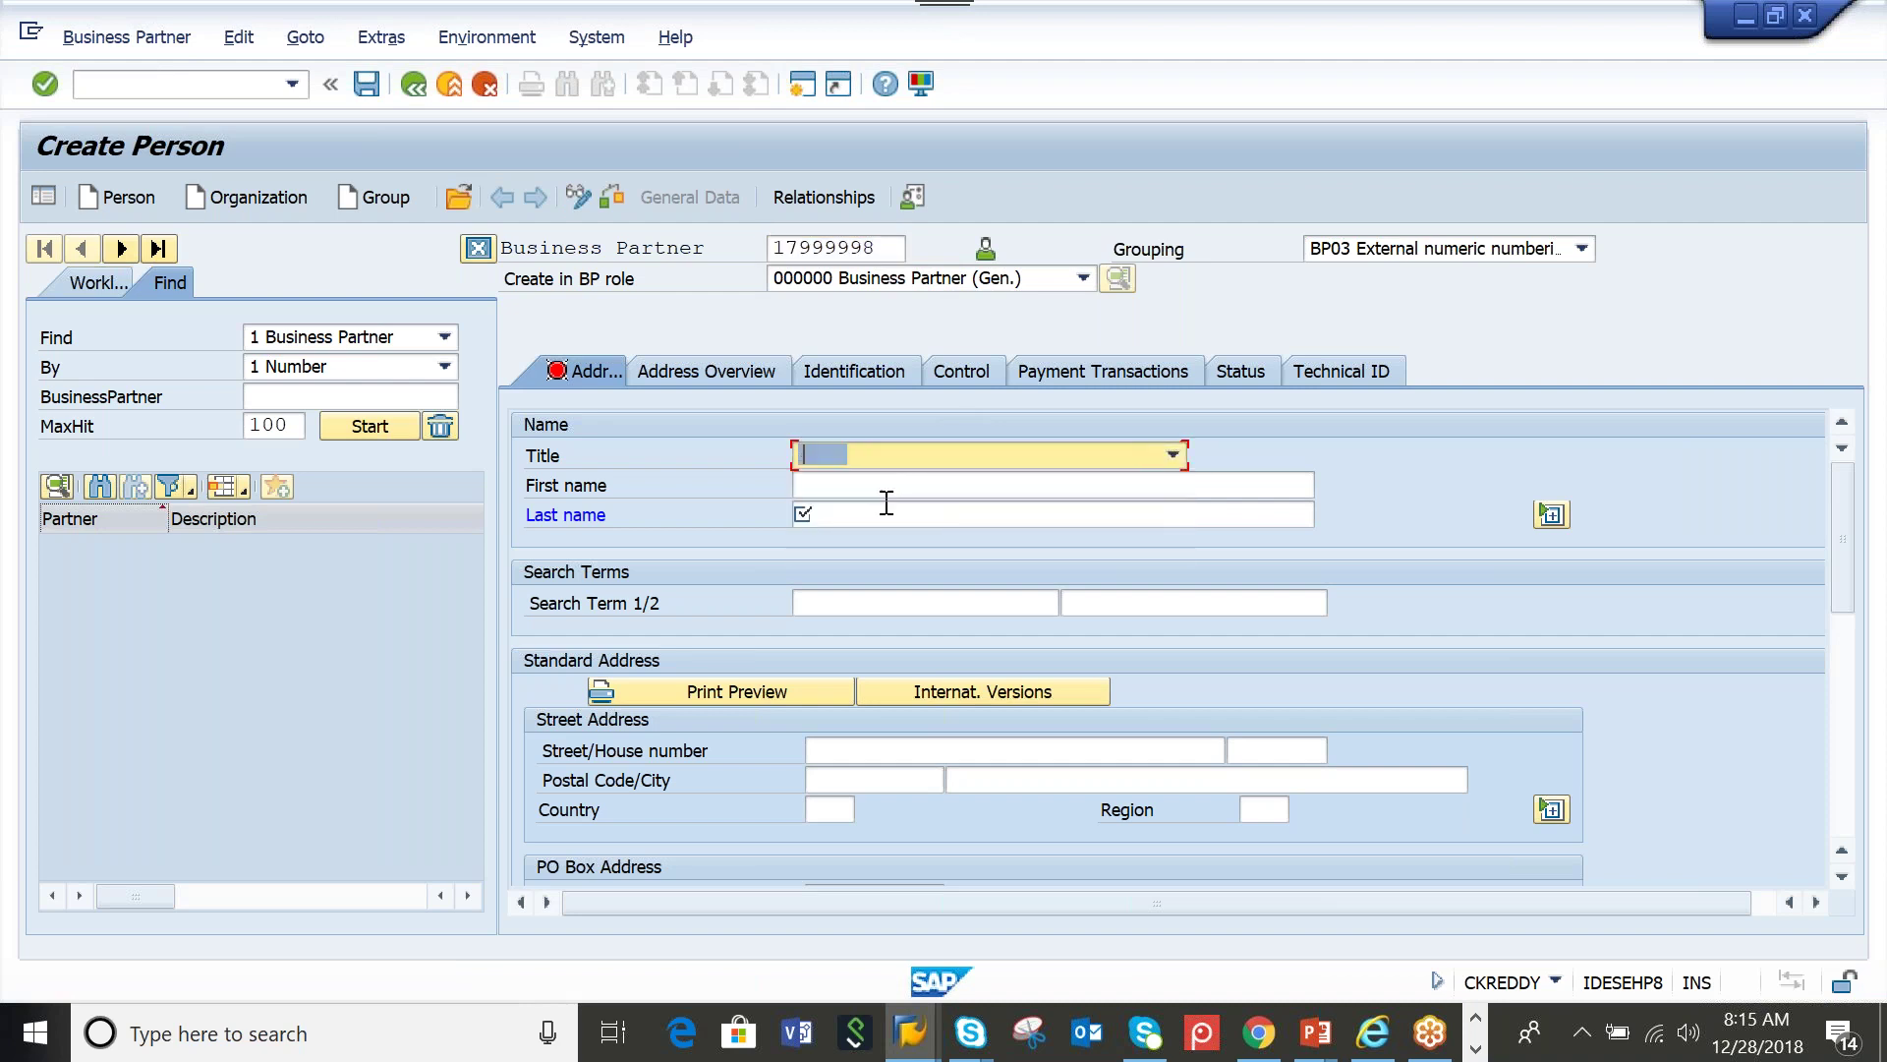
left_click(1173, 454)
left_click(906, 491)
left_click(873, 486)
type("TEST")
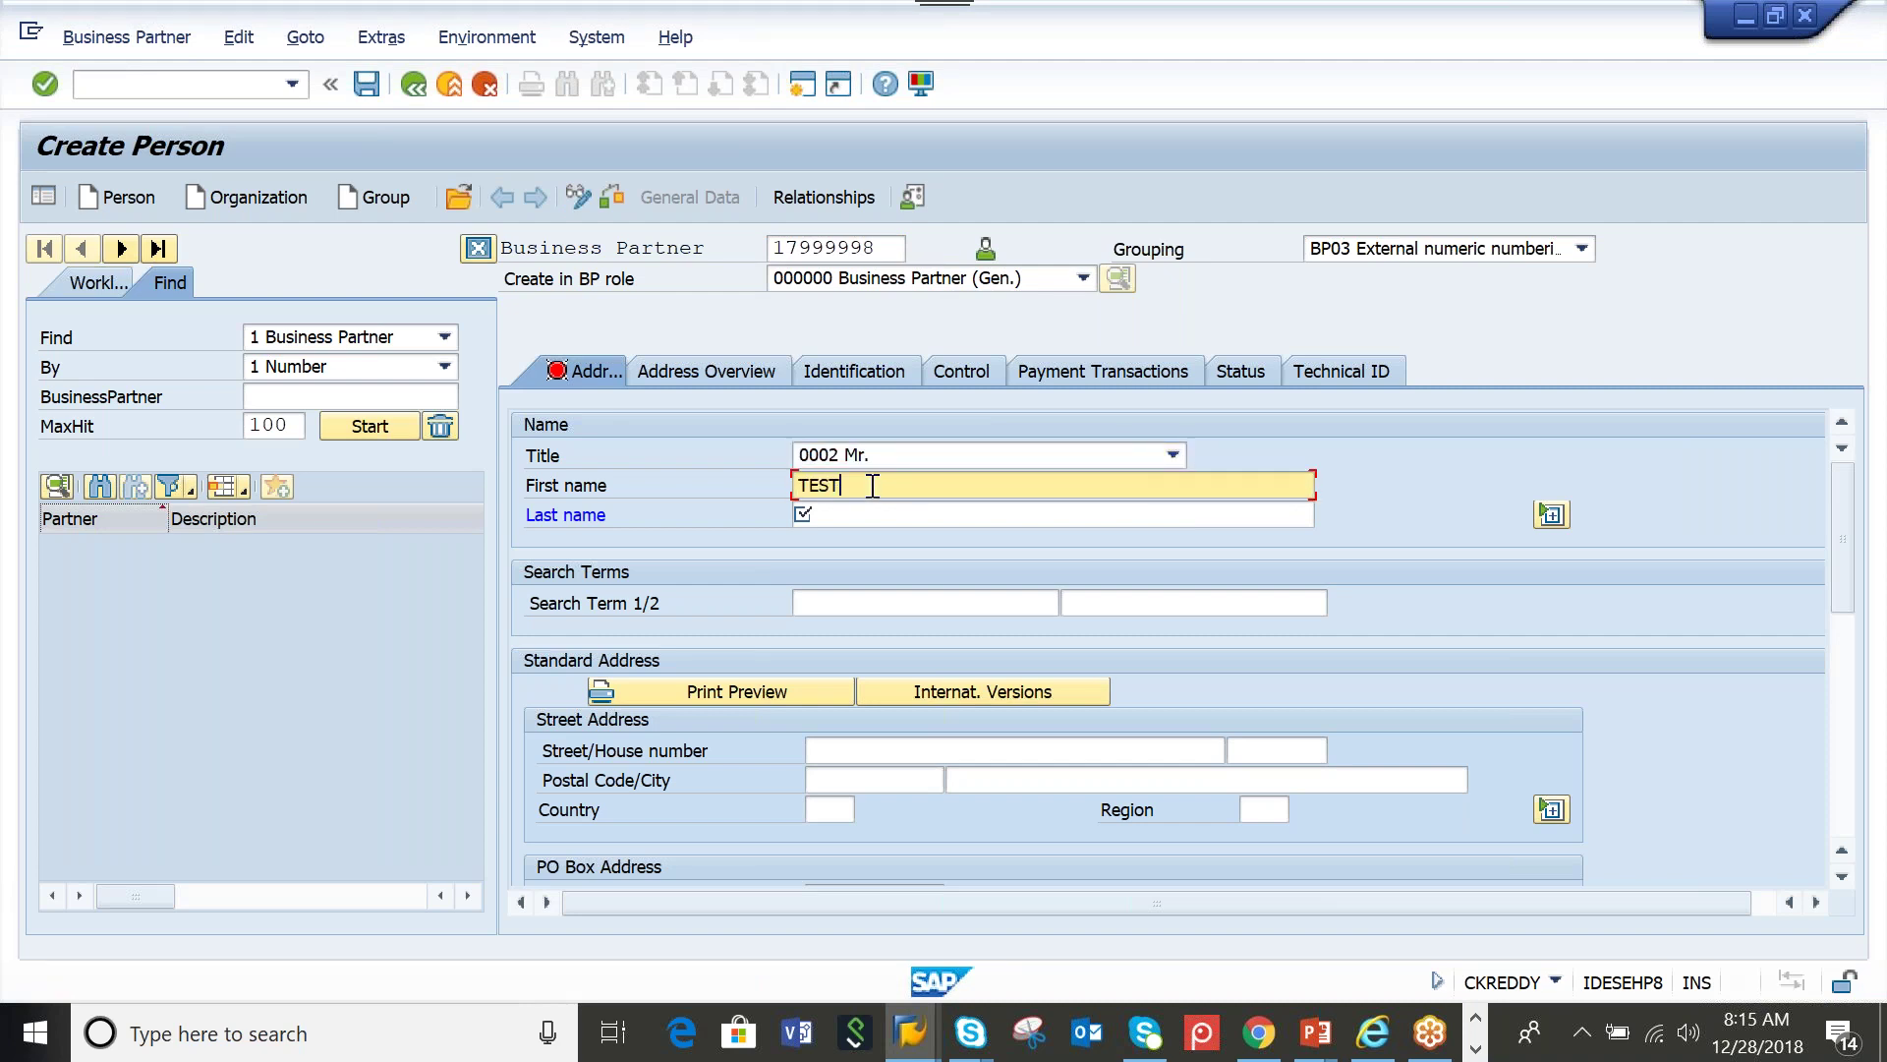
left_click(883, 516)
type("TESTPED")
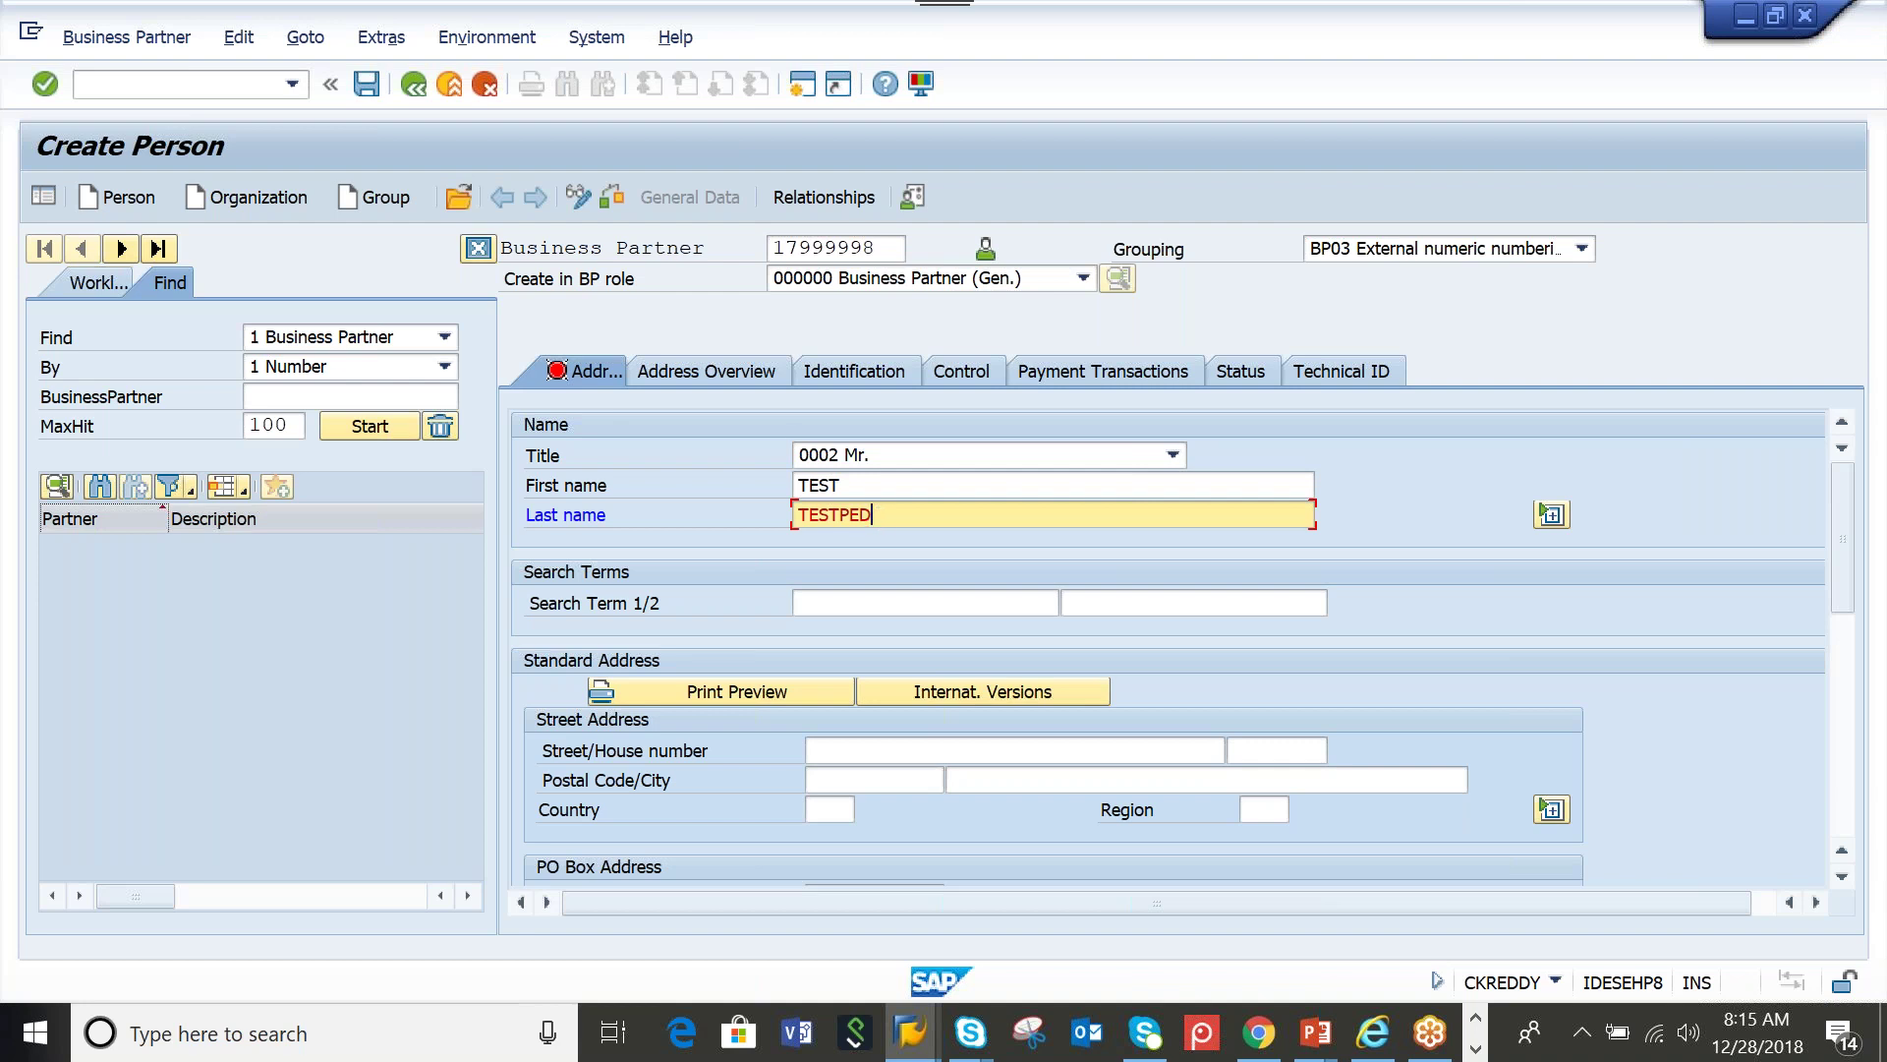
key("Return")
Enter address 500049 Hyderabad with region Telangana, then save the business partner
left_click_drag(1850, 545, 1850, 588)
left_click(877, 573)
type("500049")
left_click(1017, 586)
left_click(1014, 598)
left_click(826, 602)
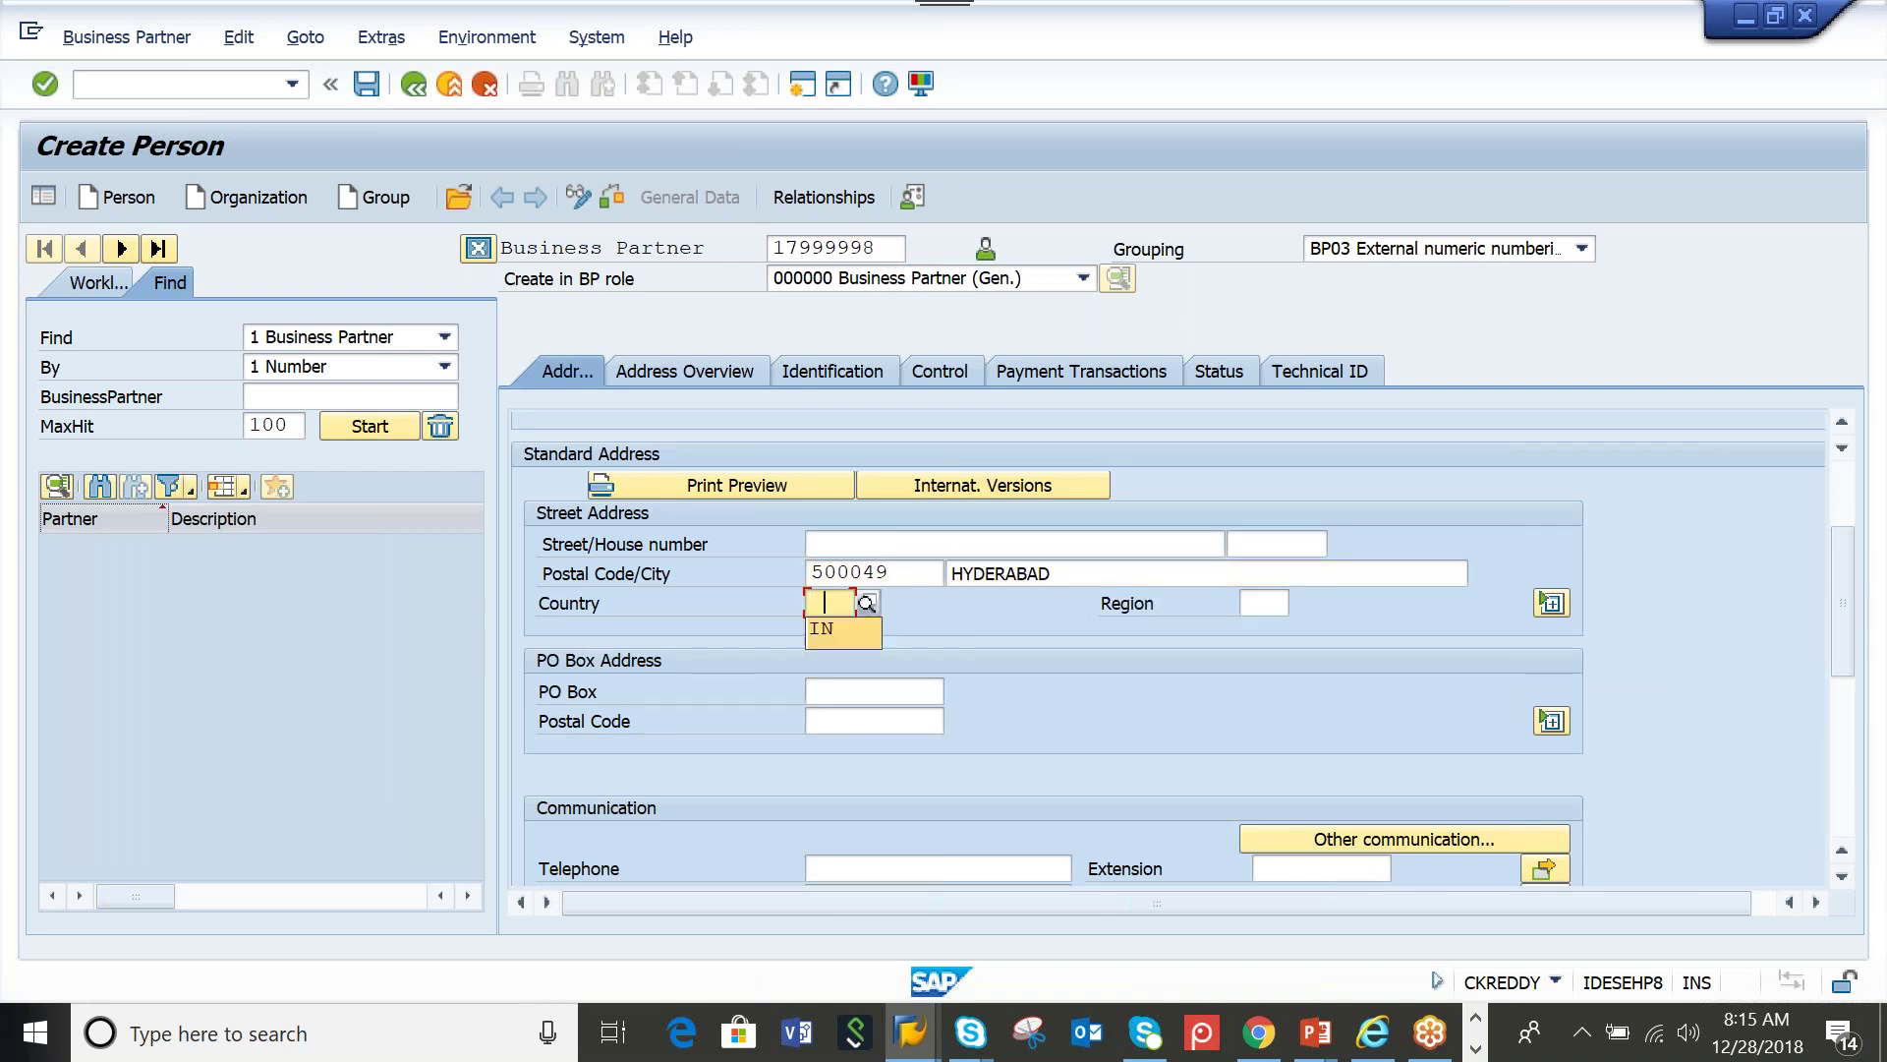
left_click(1262, 602)
type("01")
key("Return")
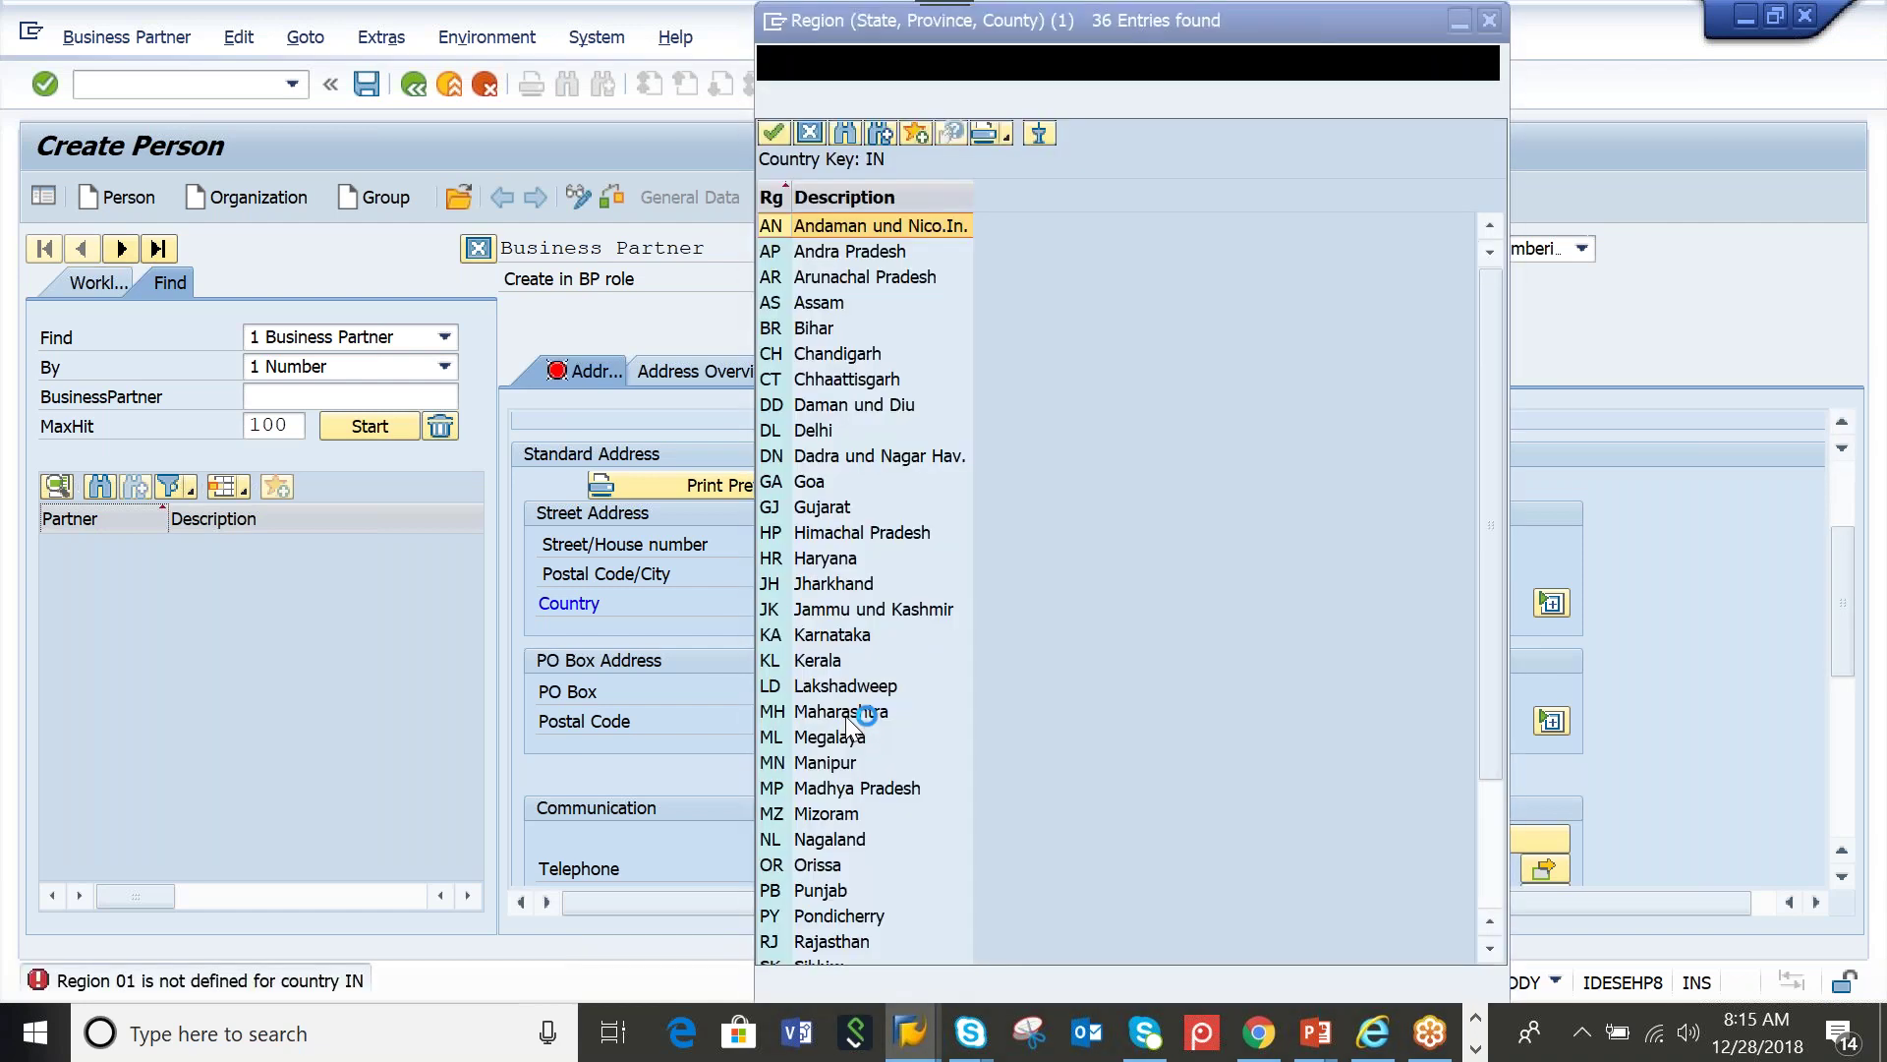
scroll(865, 590, "down", 2)
double_click(826, 839)
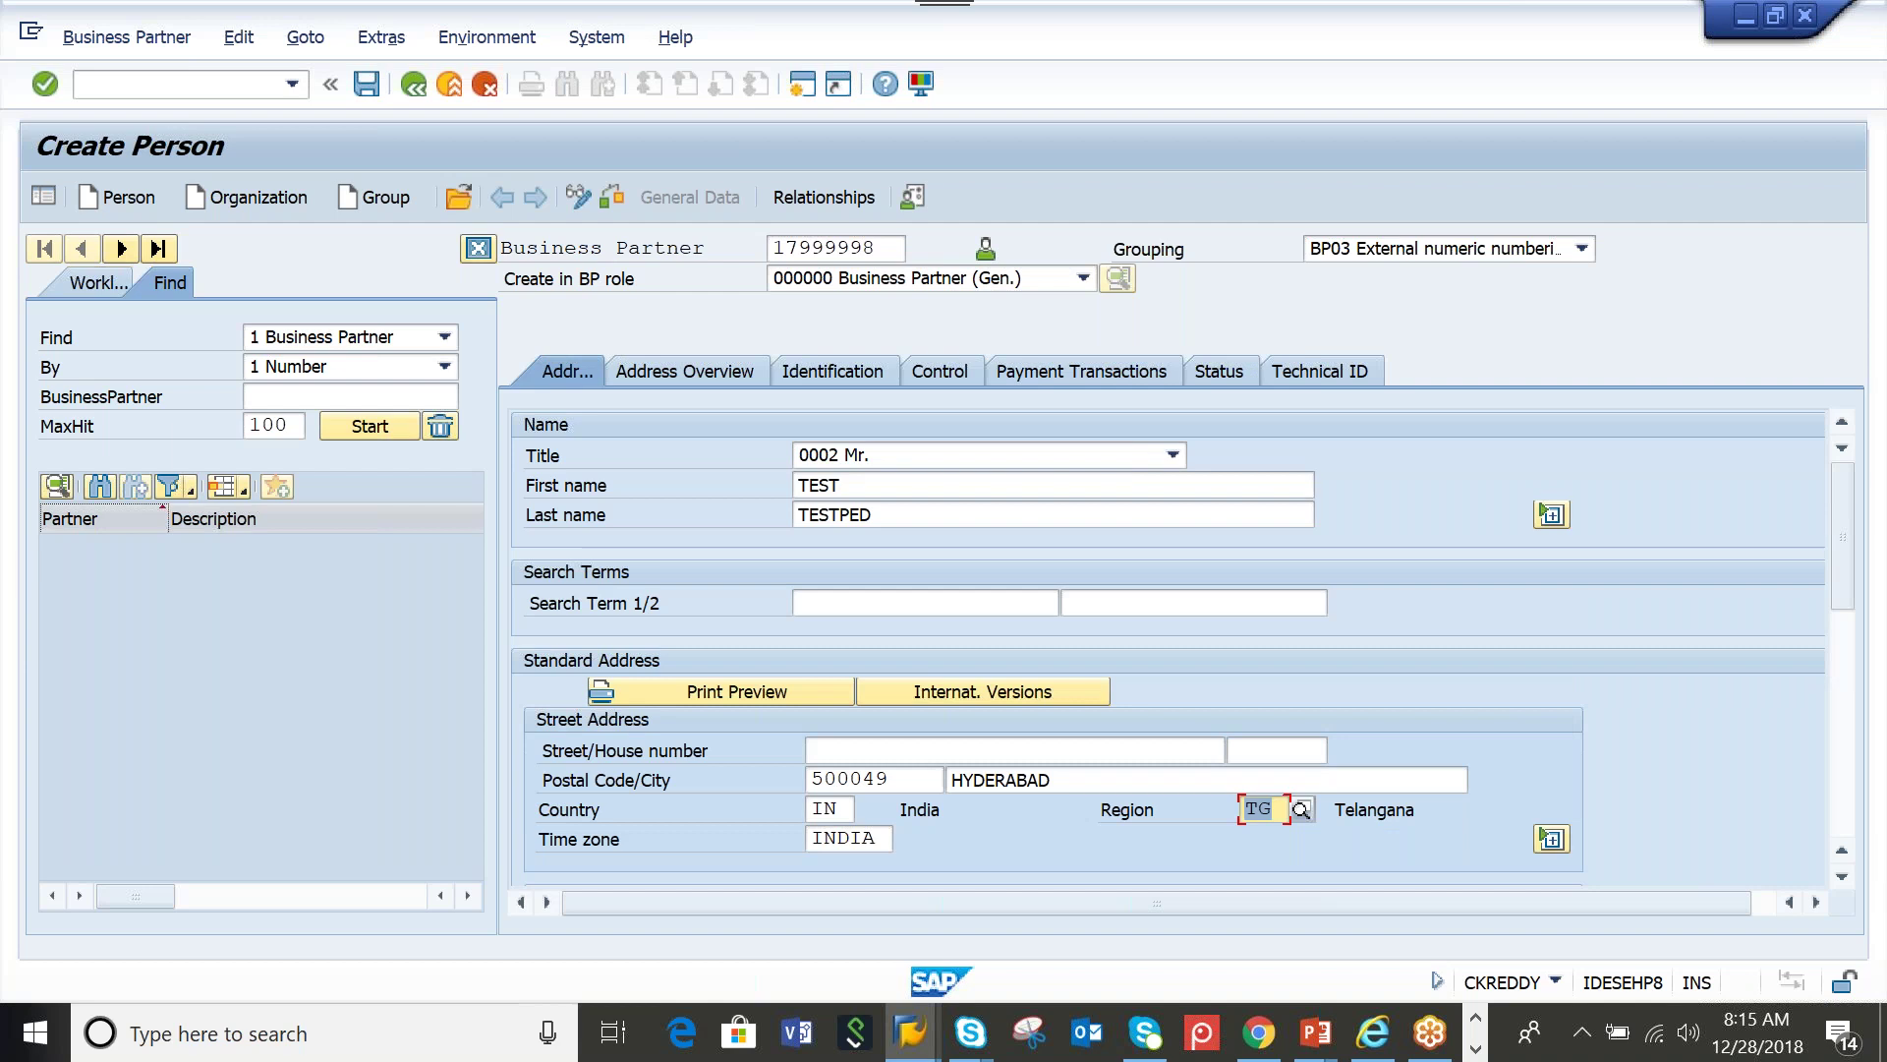
left_click(1027, 462)
key("ctrl+s")
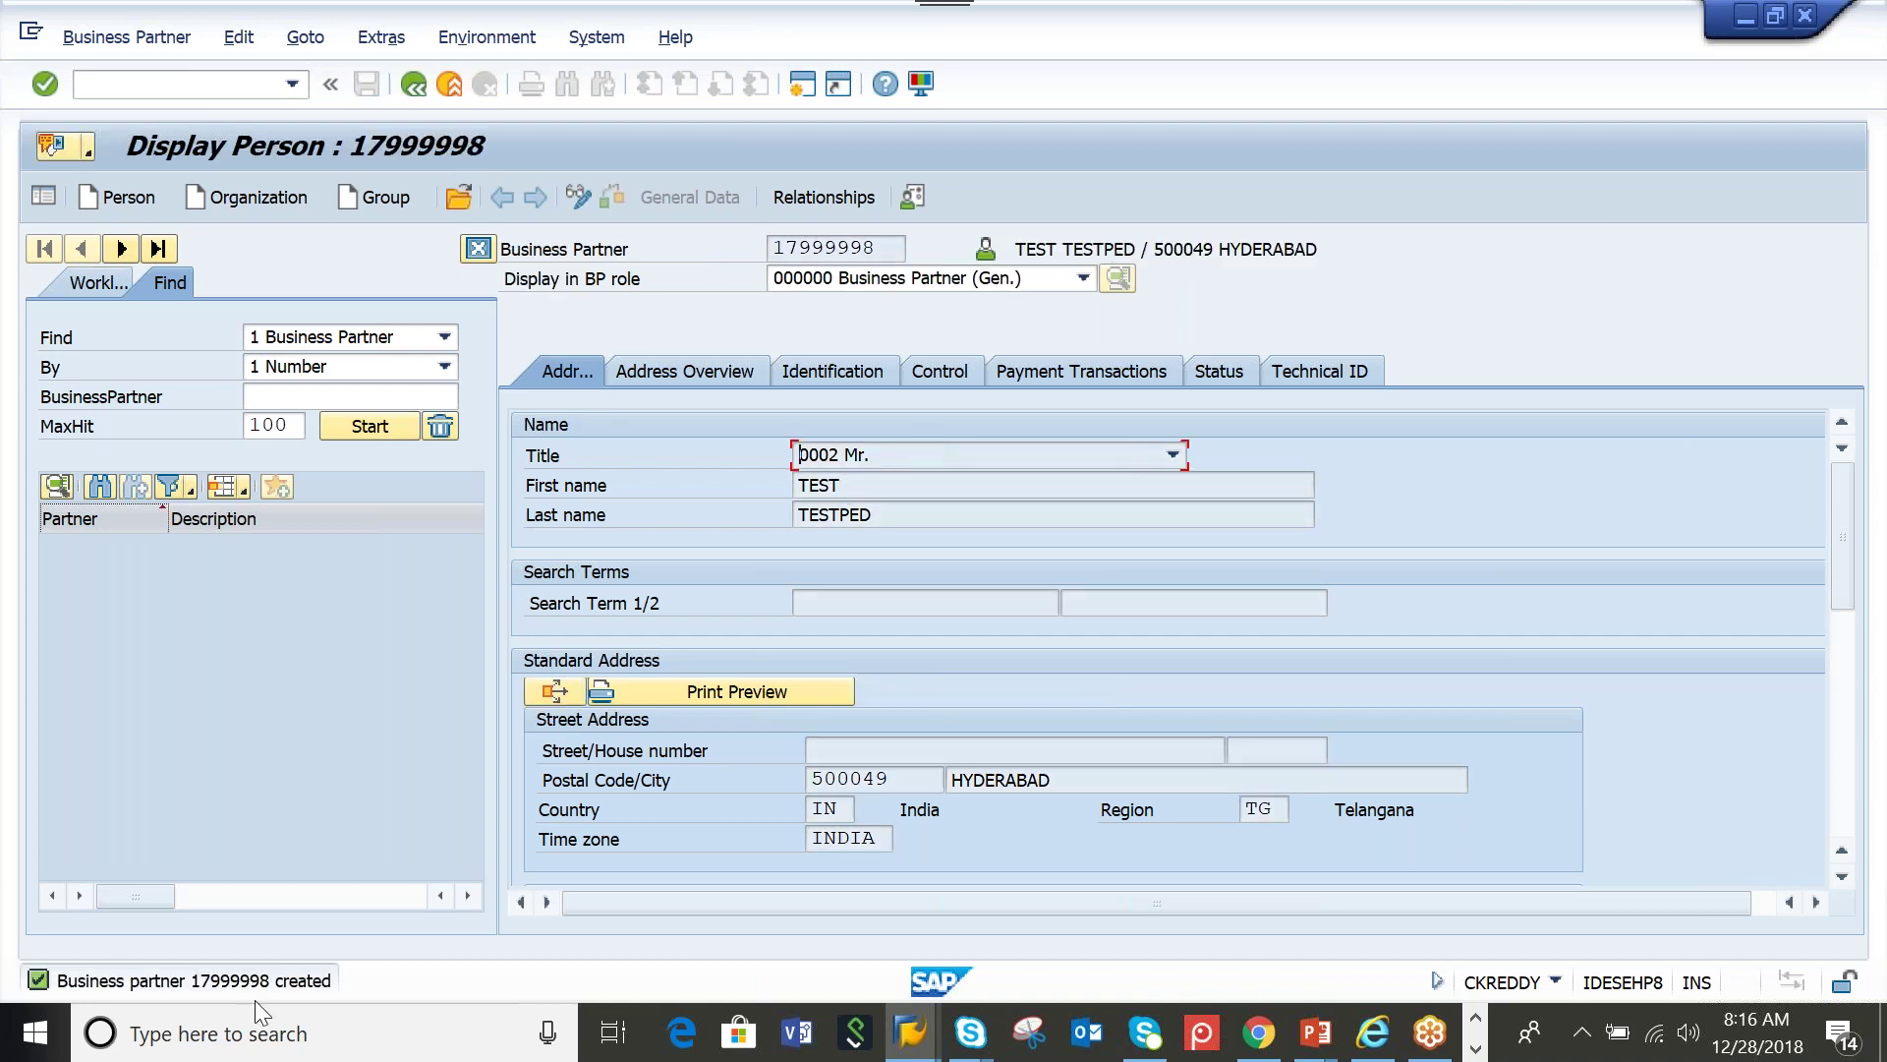
Switch business partner 17999998 into change mode and show its BP role list
left_click(581, 204)
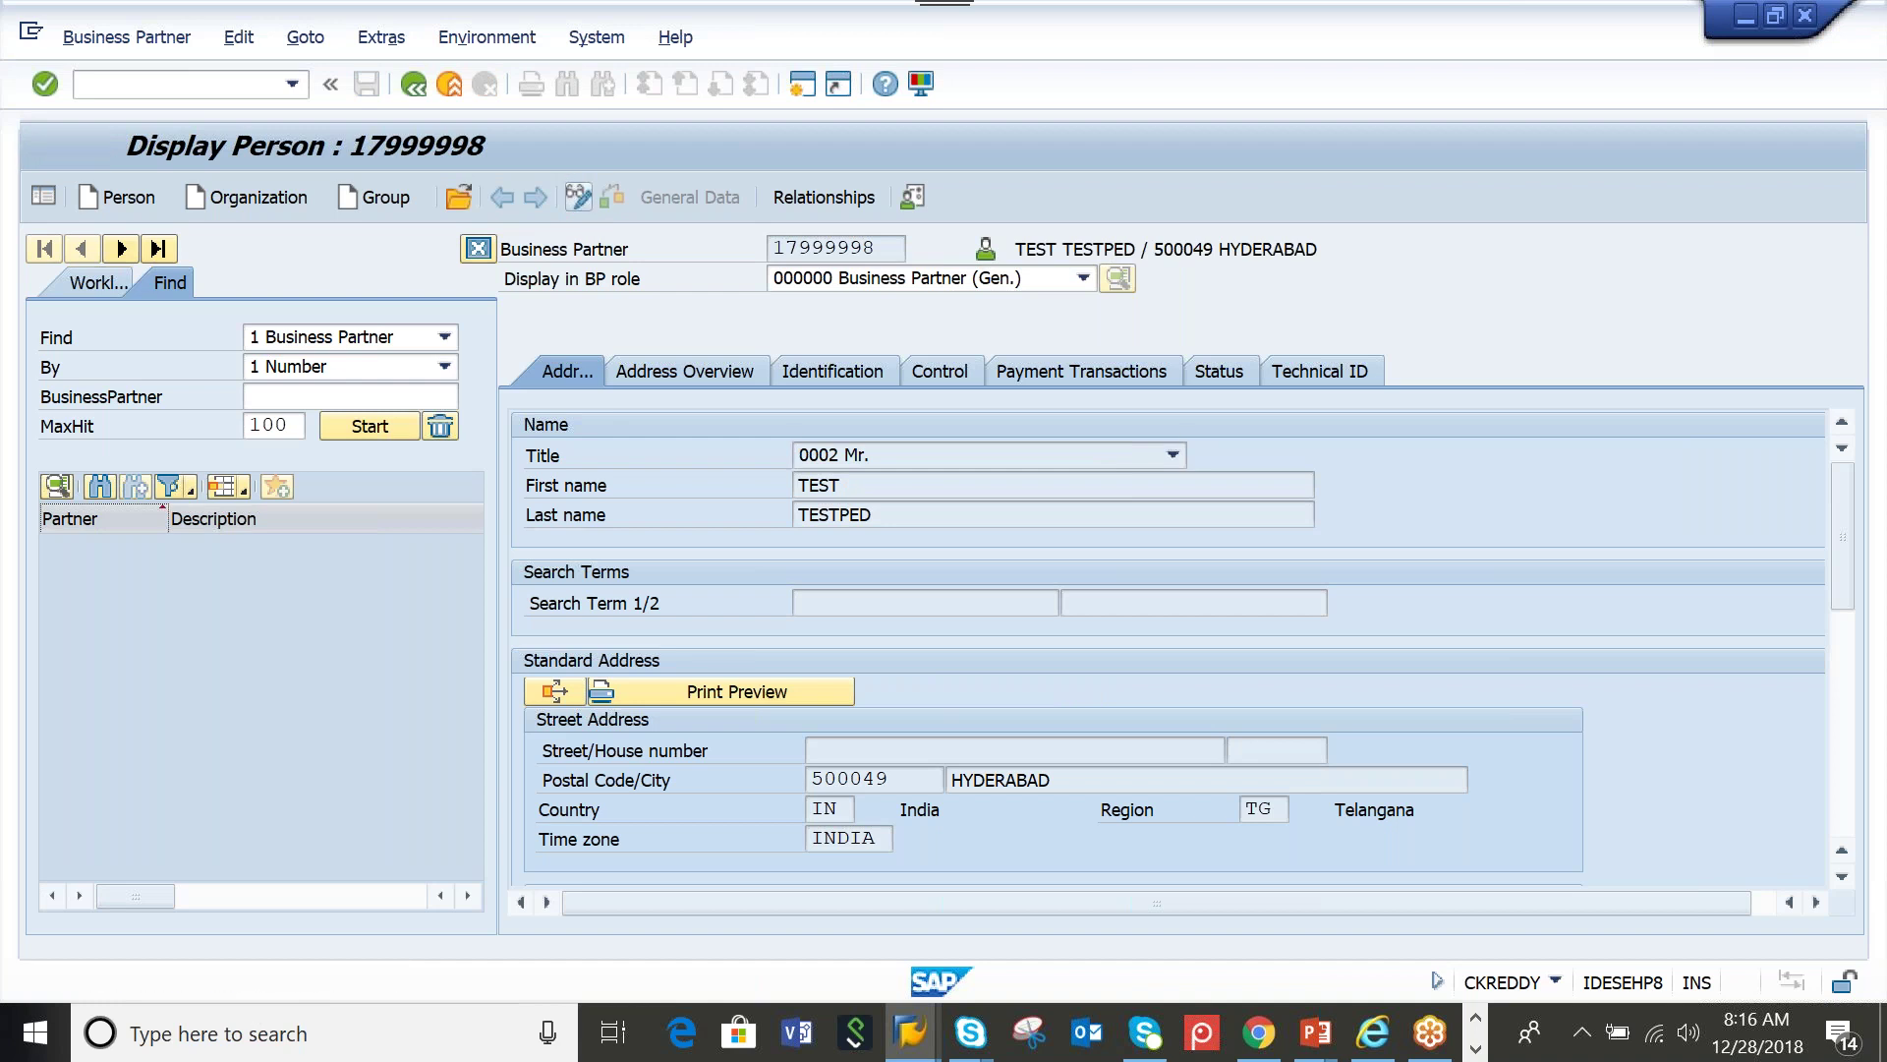
left_click(1087, 283)
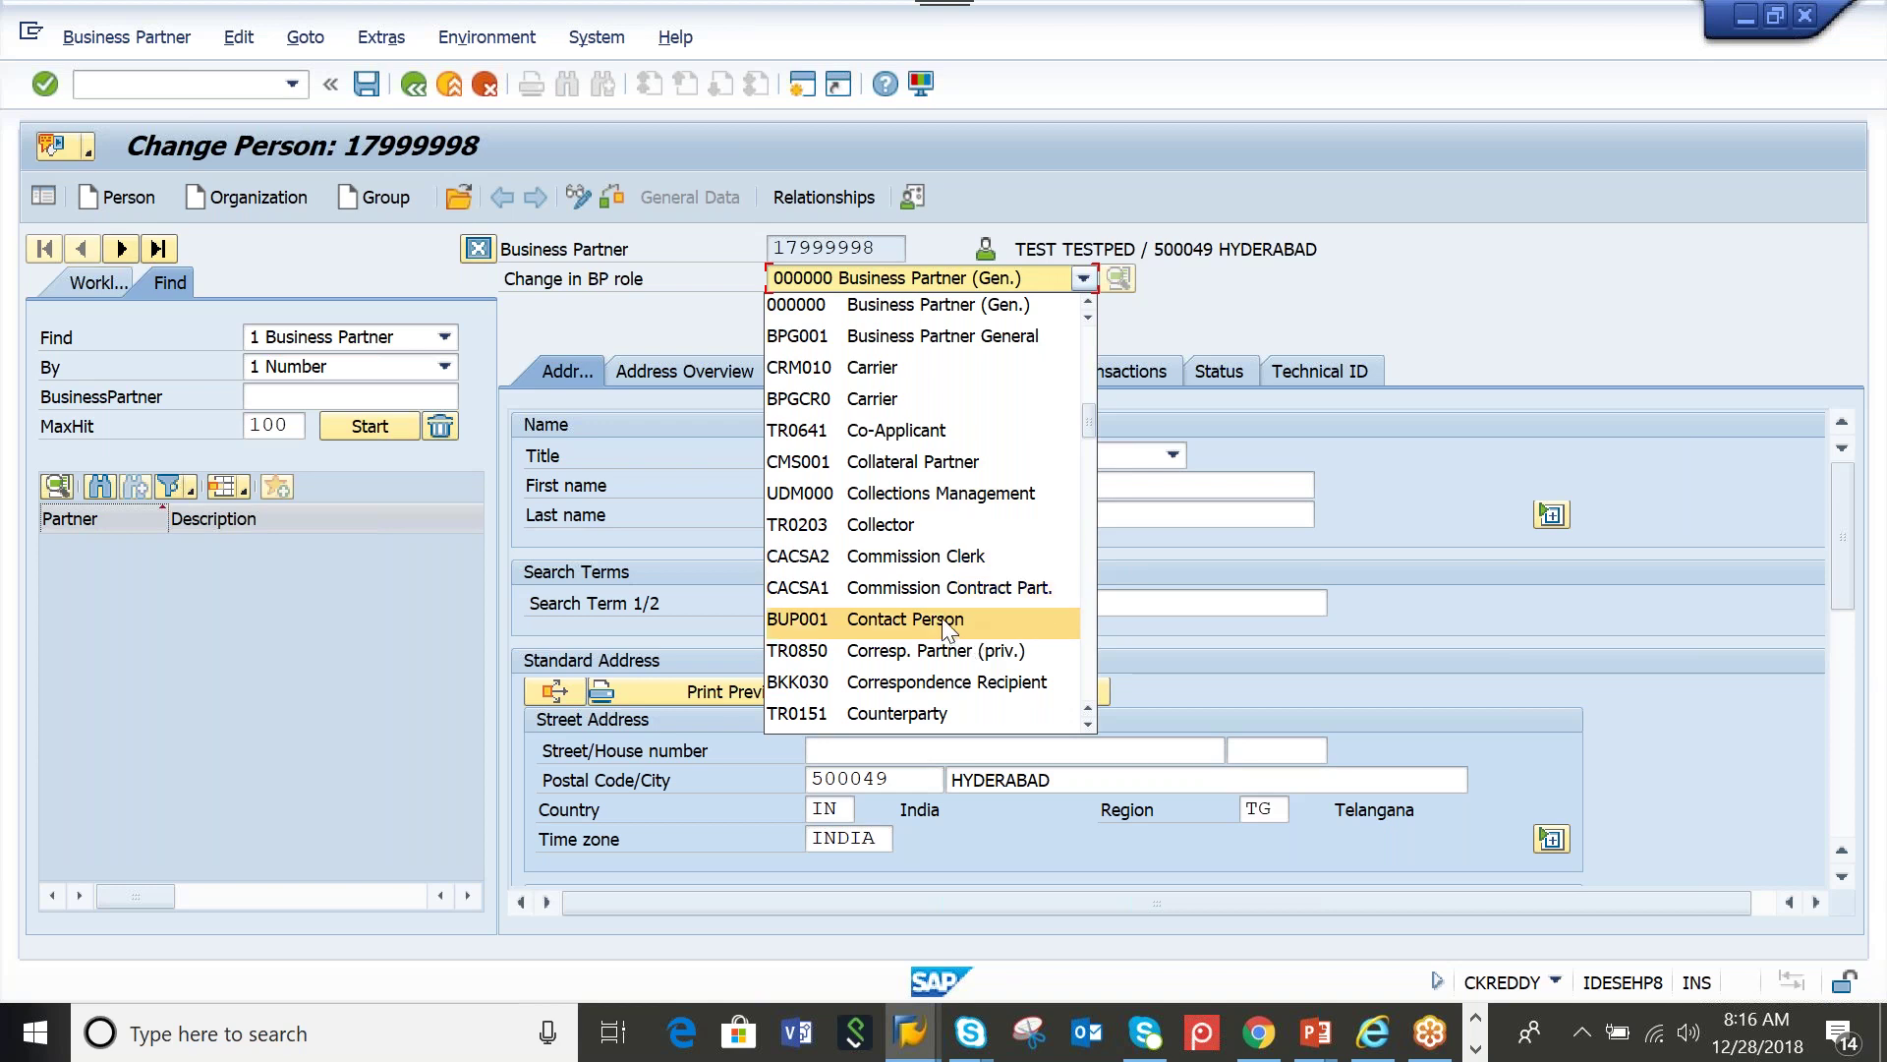
Pick FLVN01 Supplier from the 'Change in BP role' list, jumping to it with 'flvn'
scroll(947, 629, "down", 2)
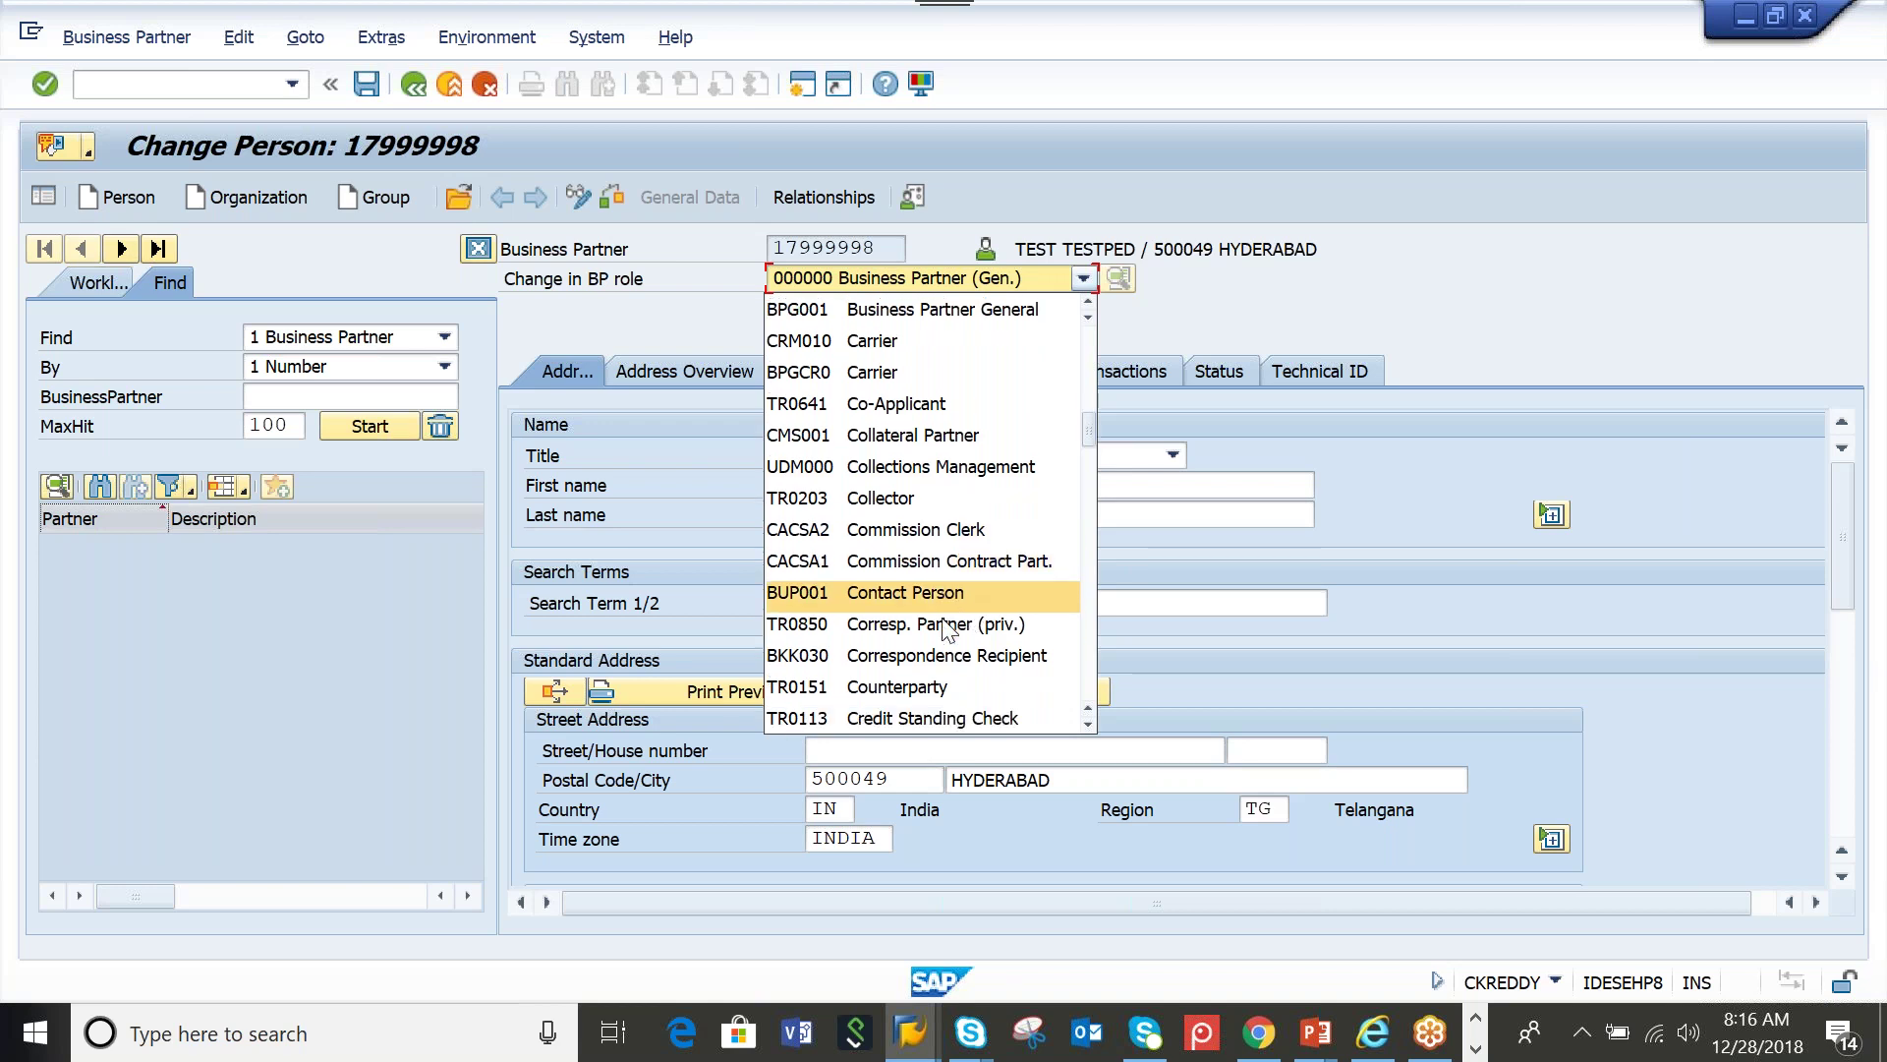
scroll(973, 590, "up", 10)
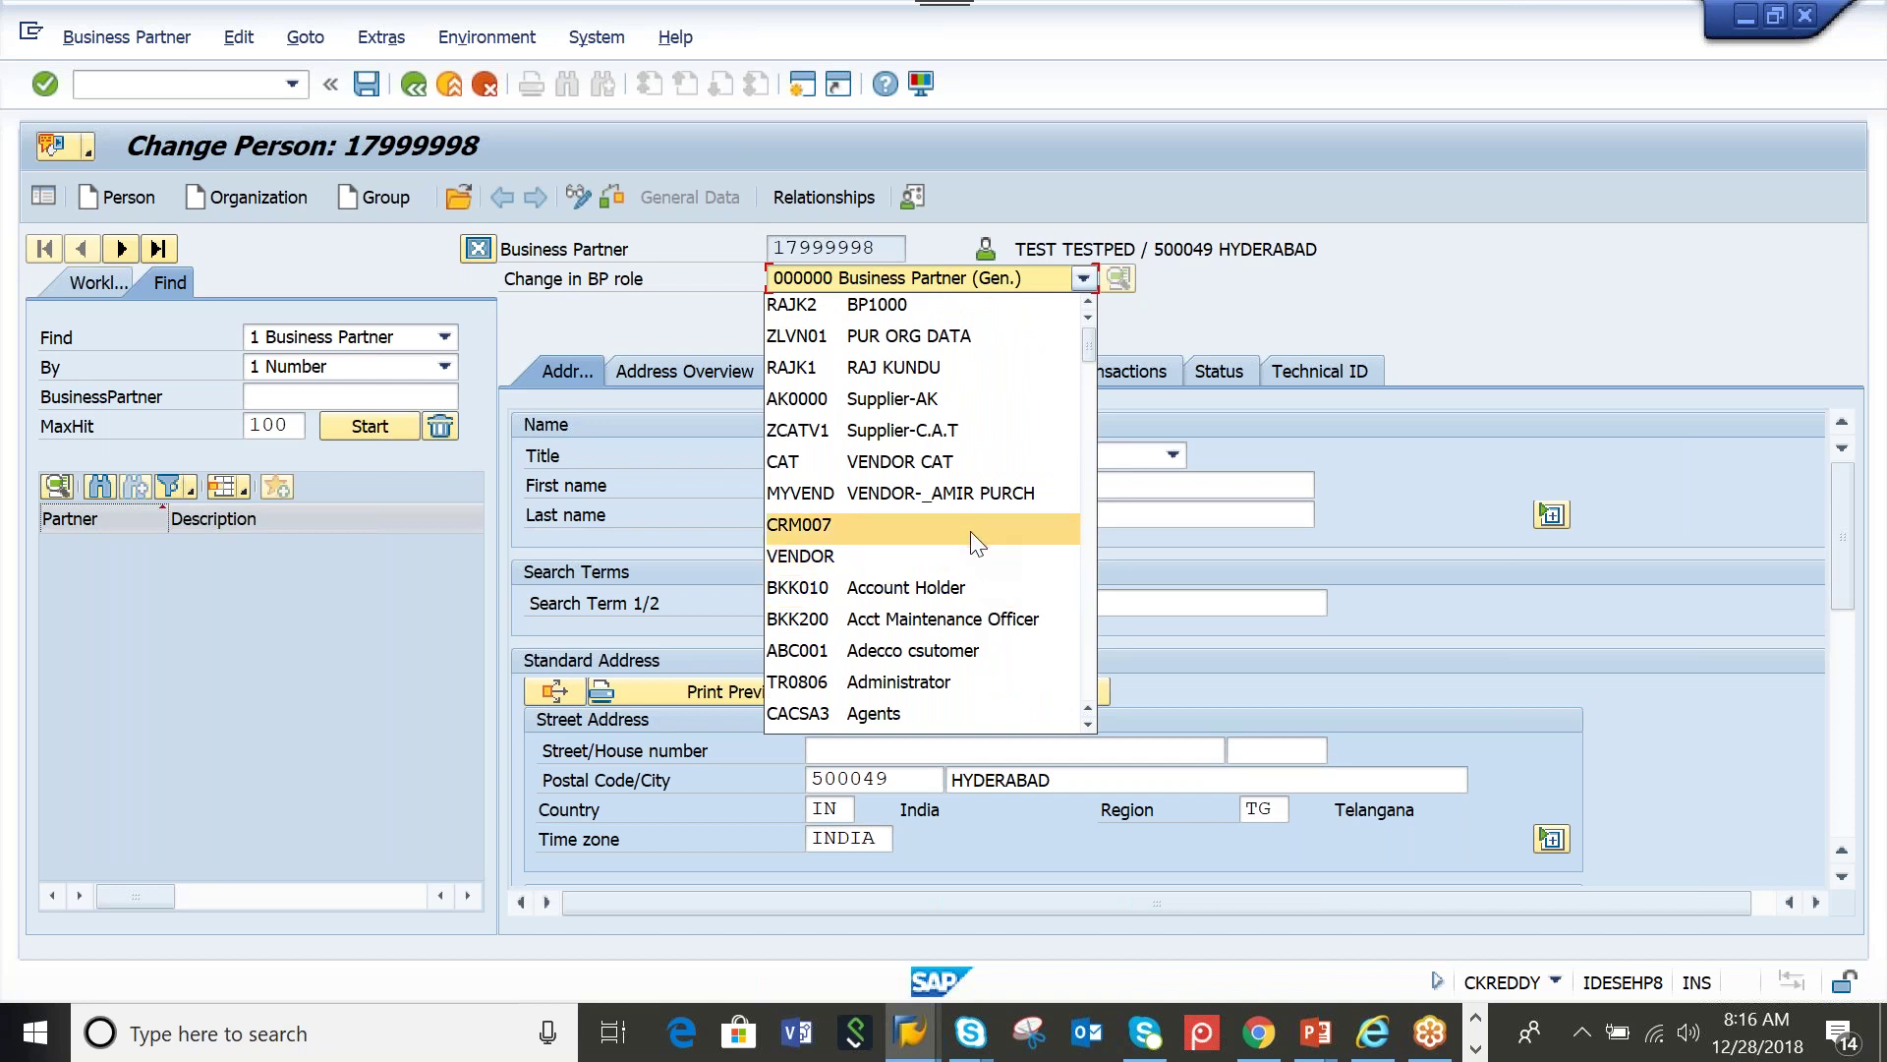
scroll(942, 529, "down", 3)
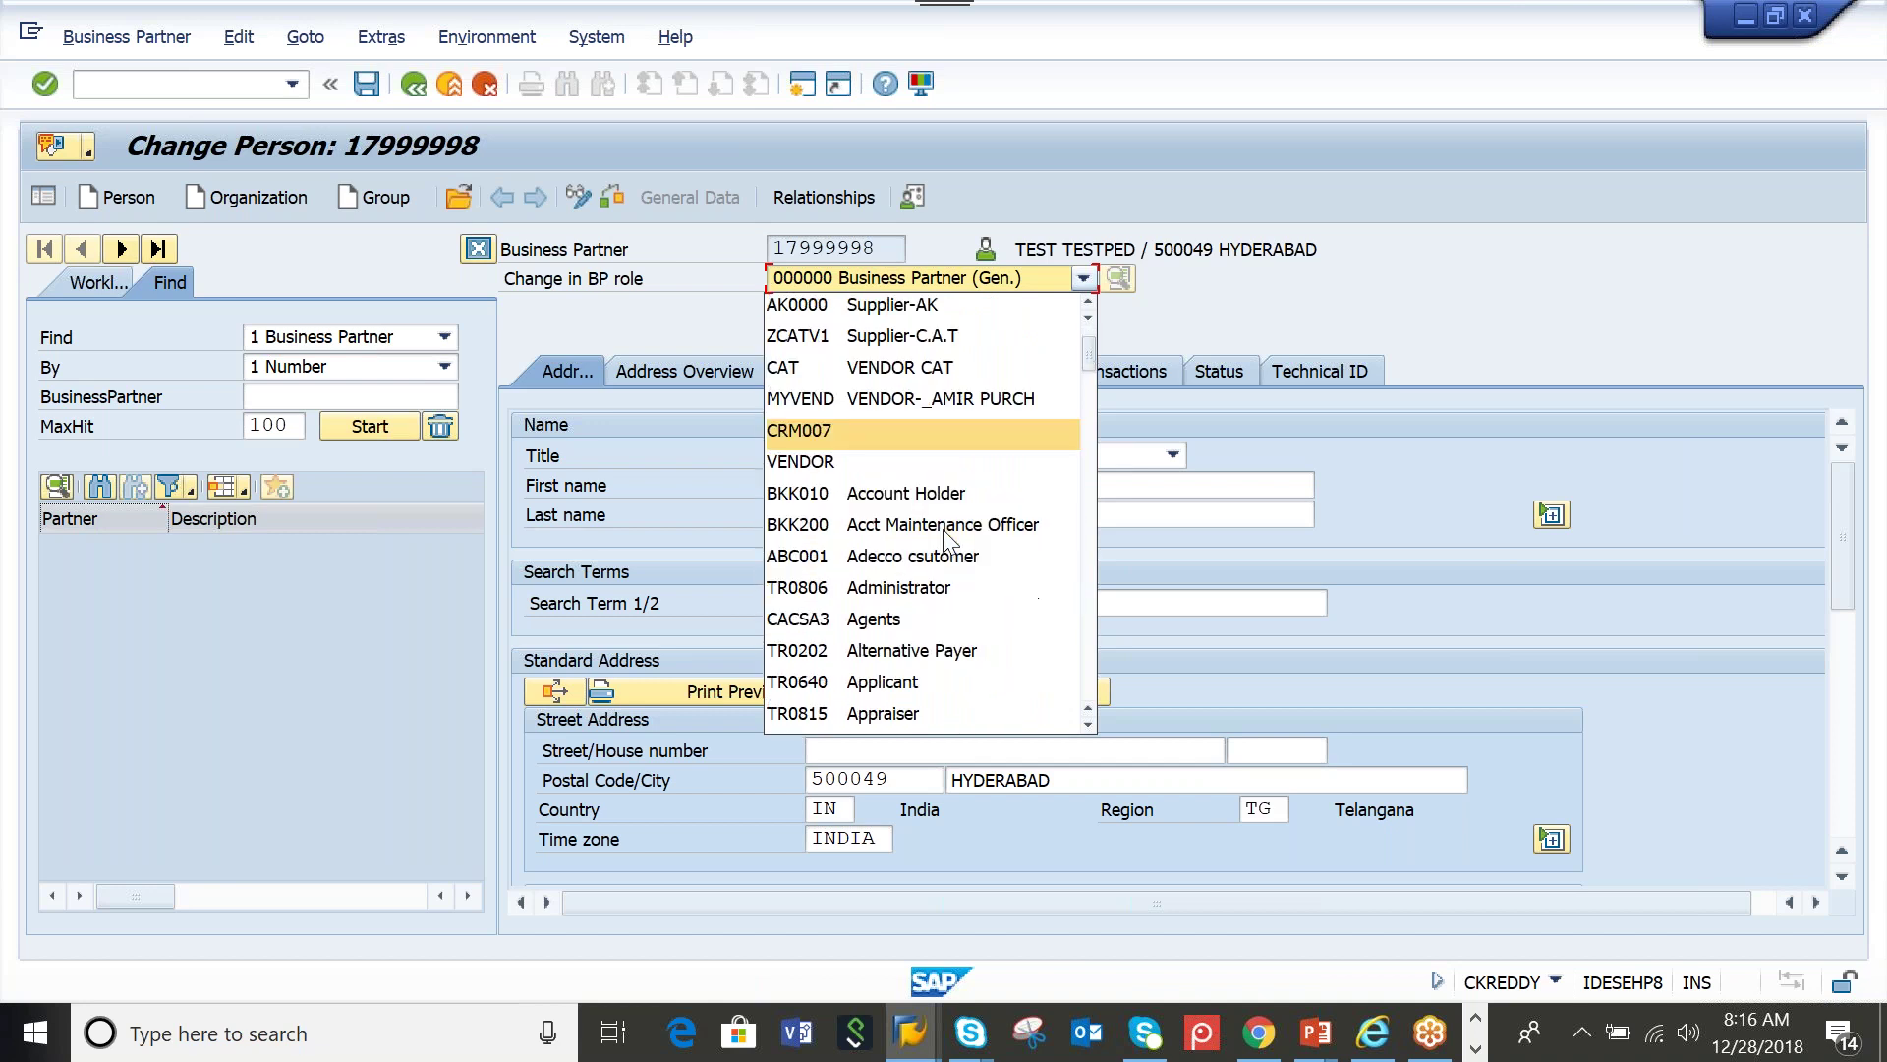
scroll(949, 541, "up", 2)
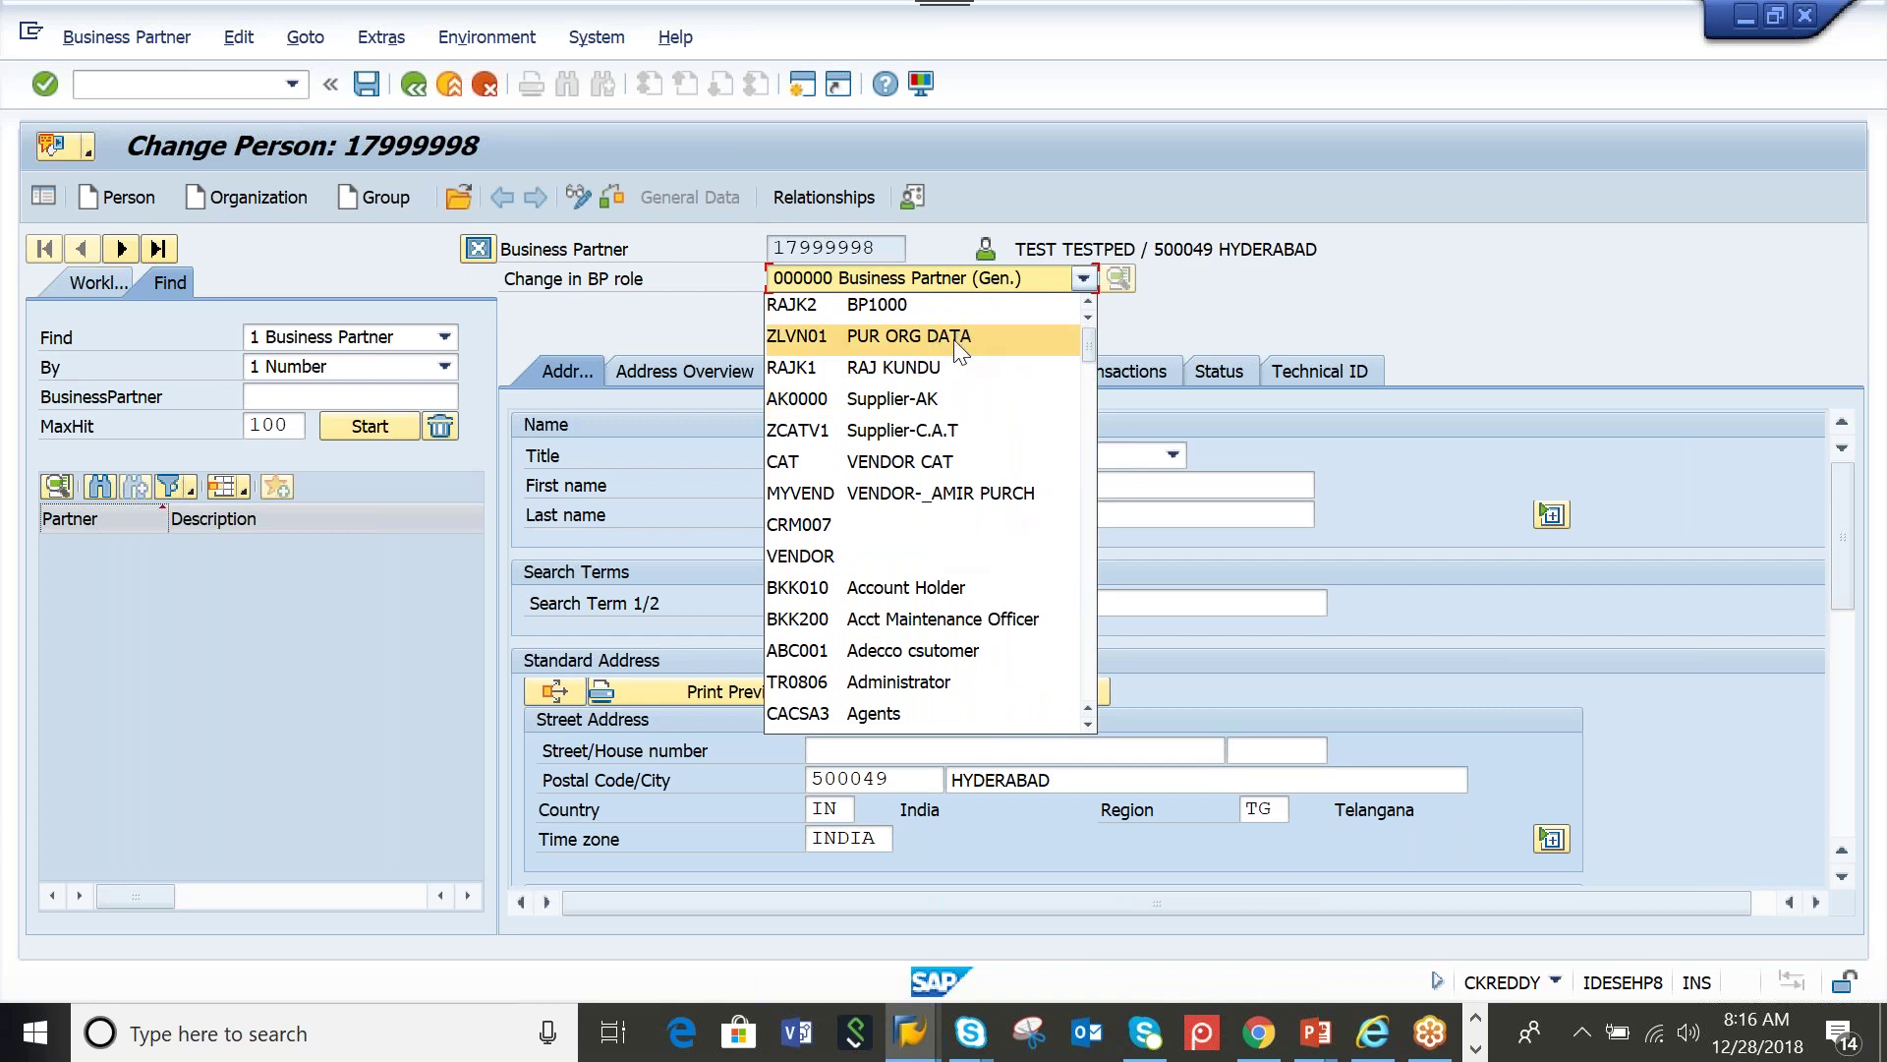
scroll(949, 422, "down", 2)
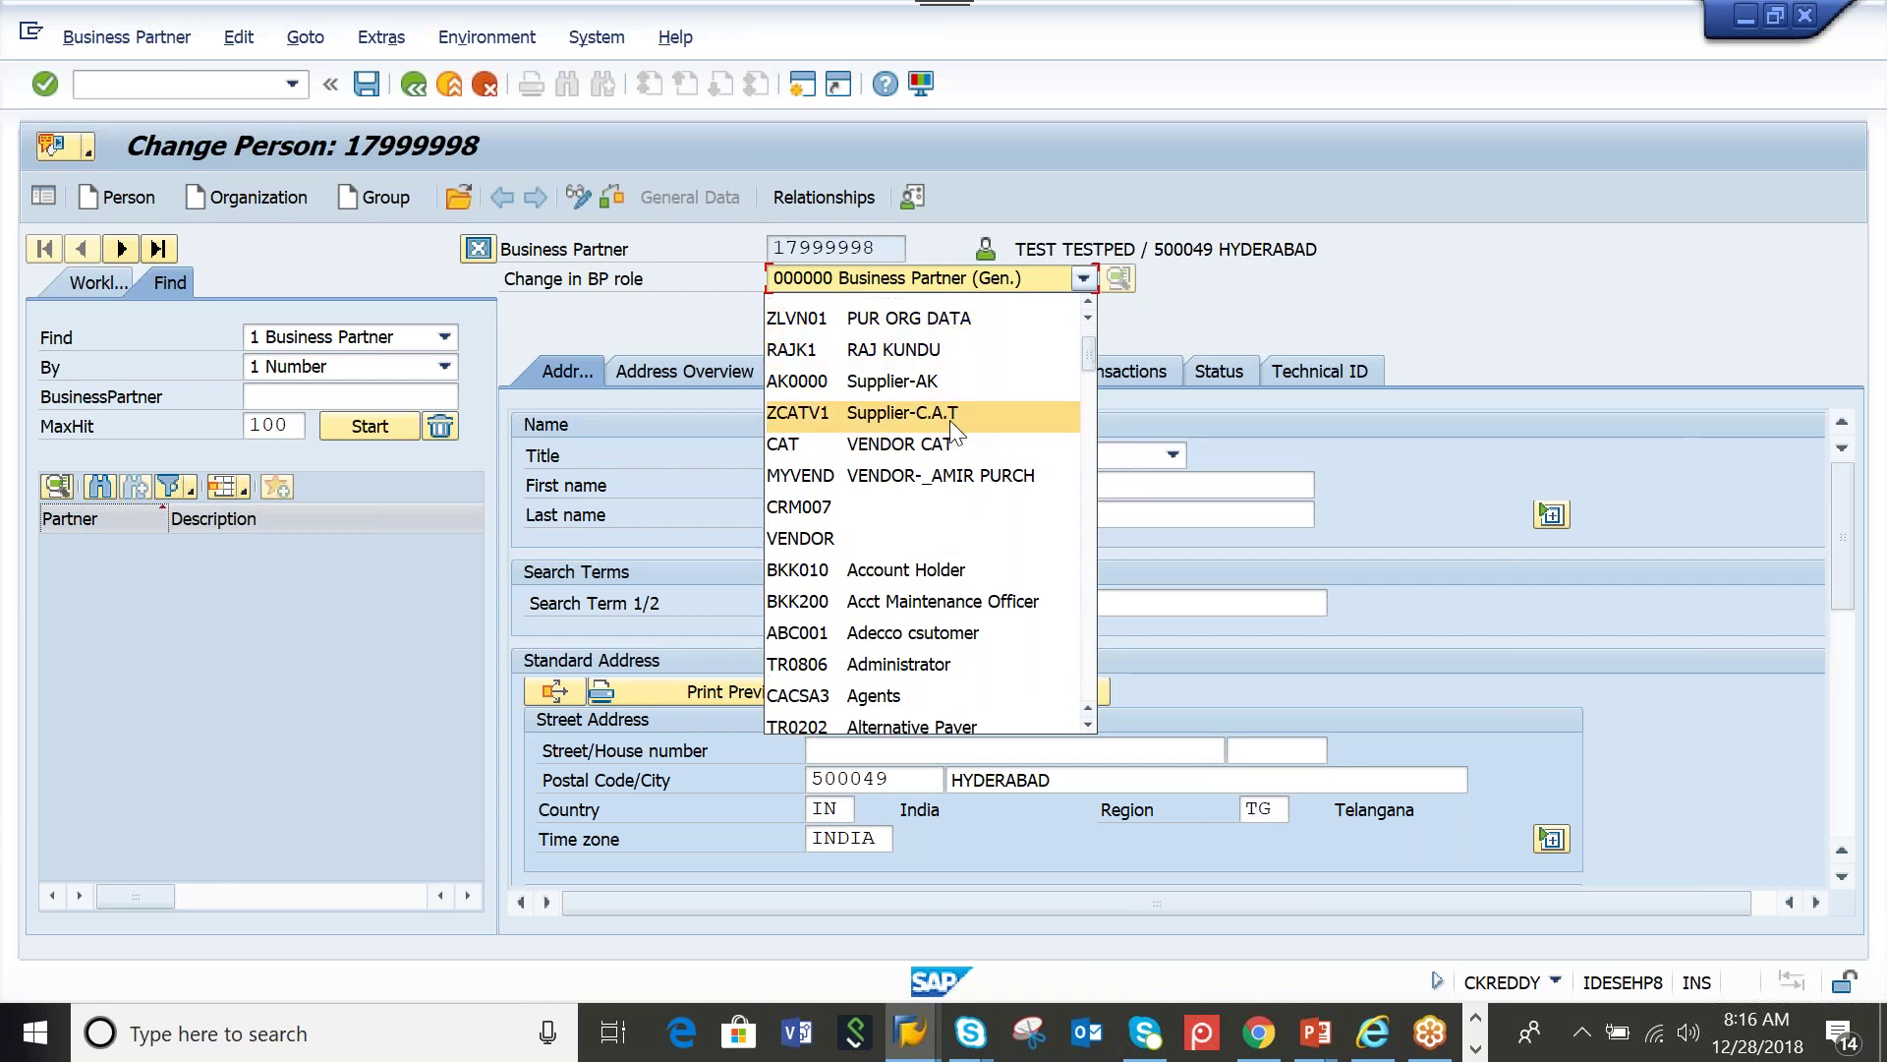
scroll(956, 432, "down", 1)
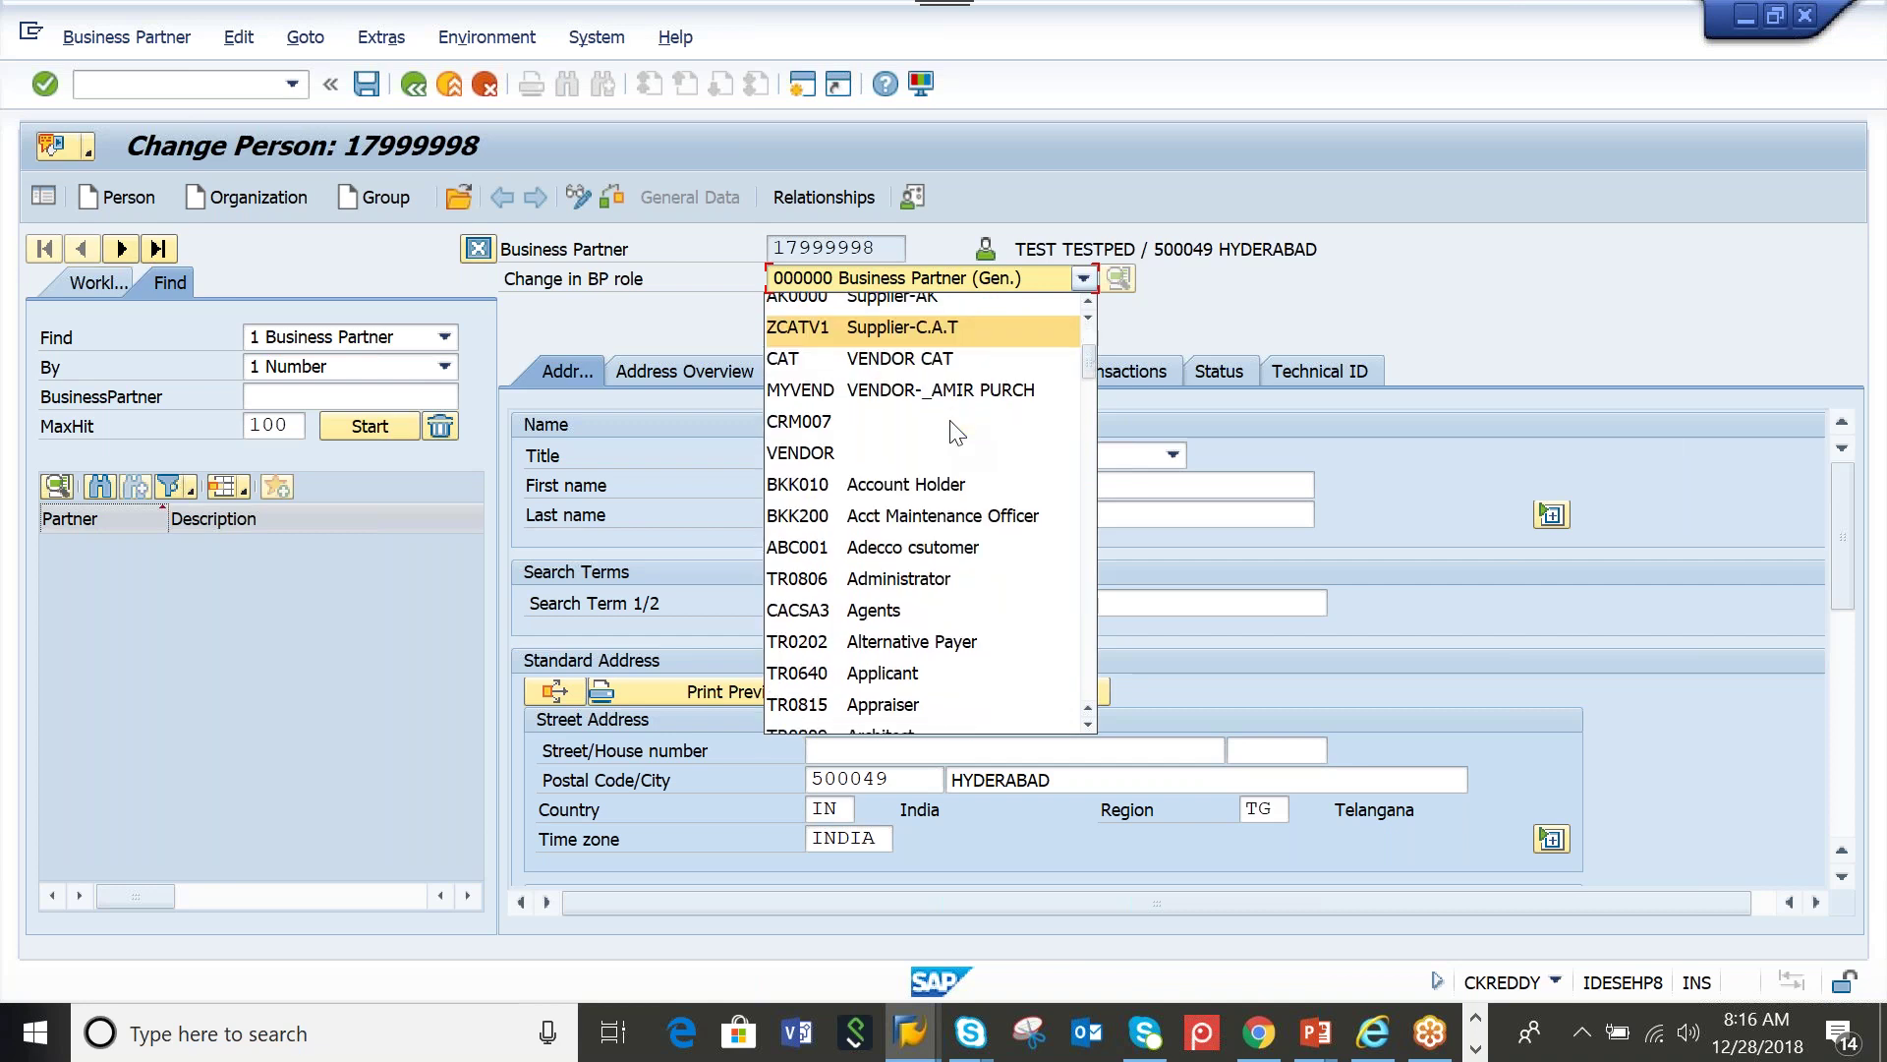
scroll(953, 430, "down", 3)
scroll(951, 430, "down", 6)
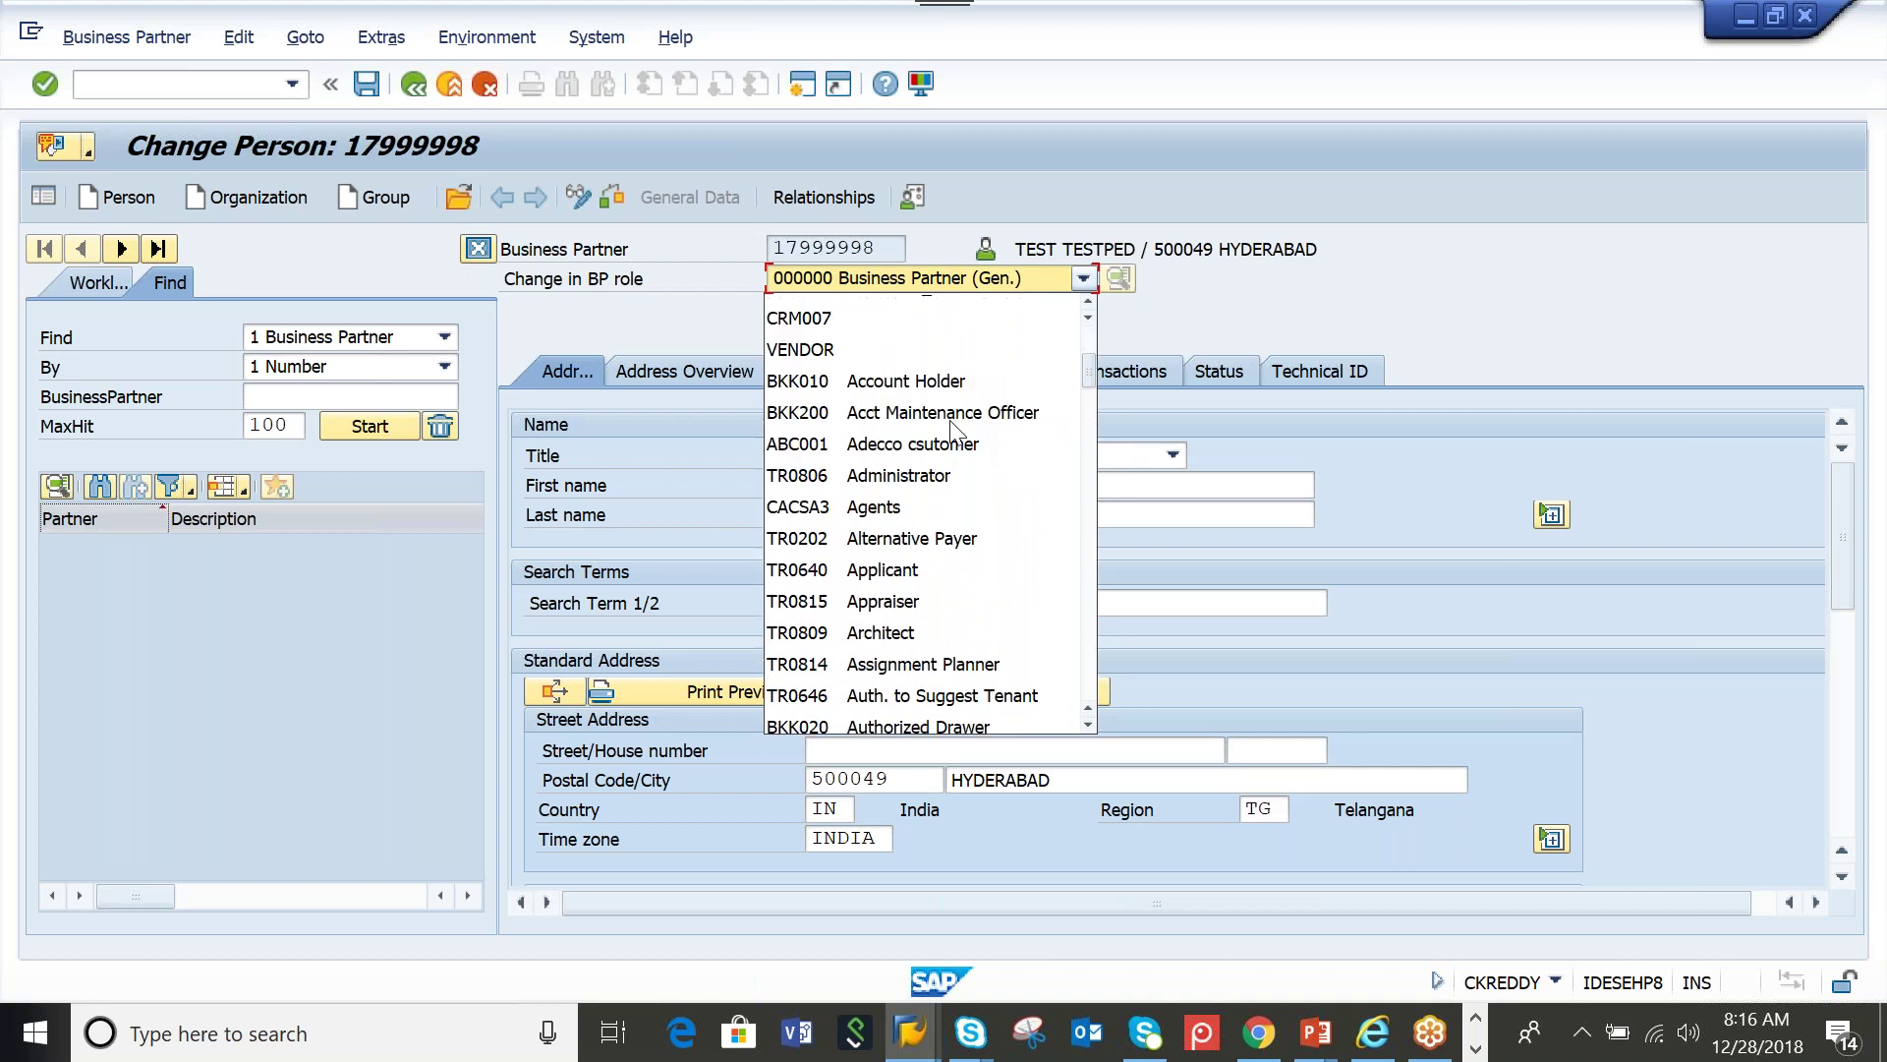
scroll(956, 432, "down", 9)
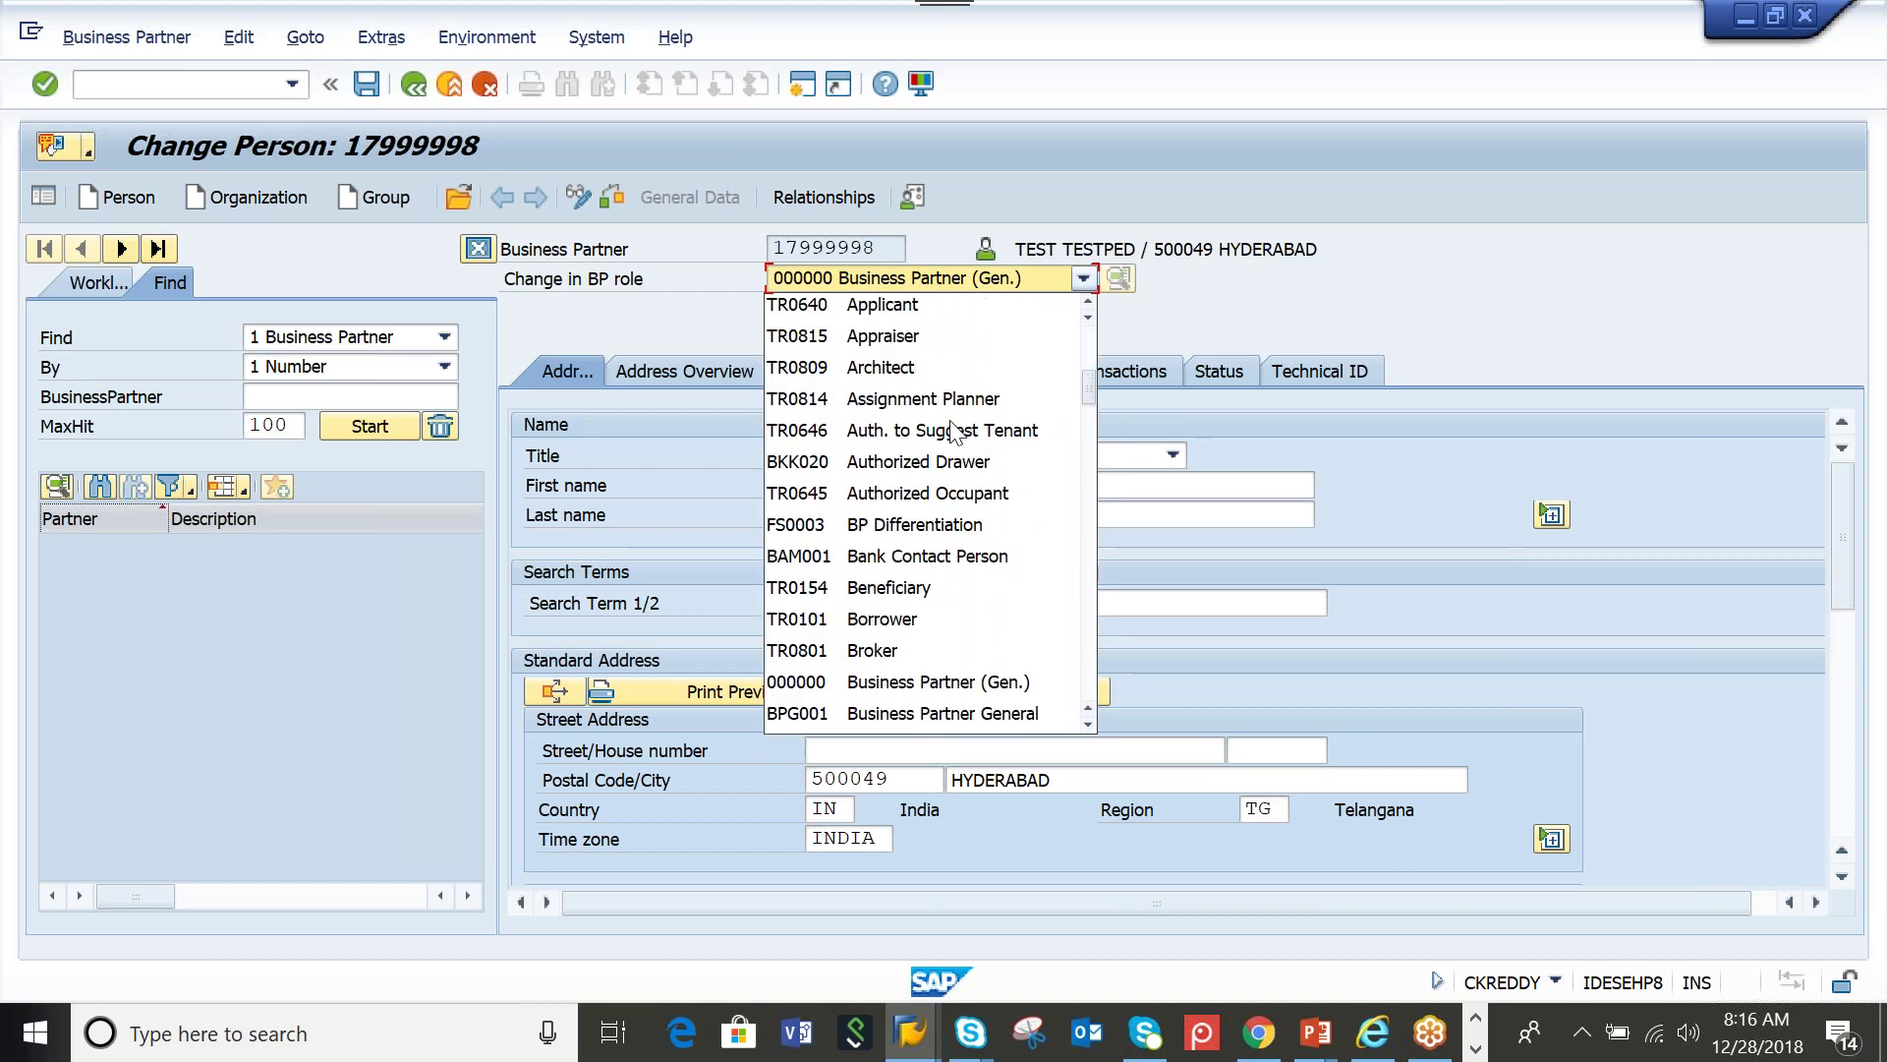
scroll(955, 431, "down", 12)
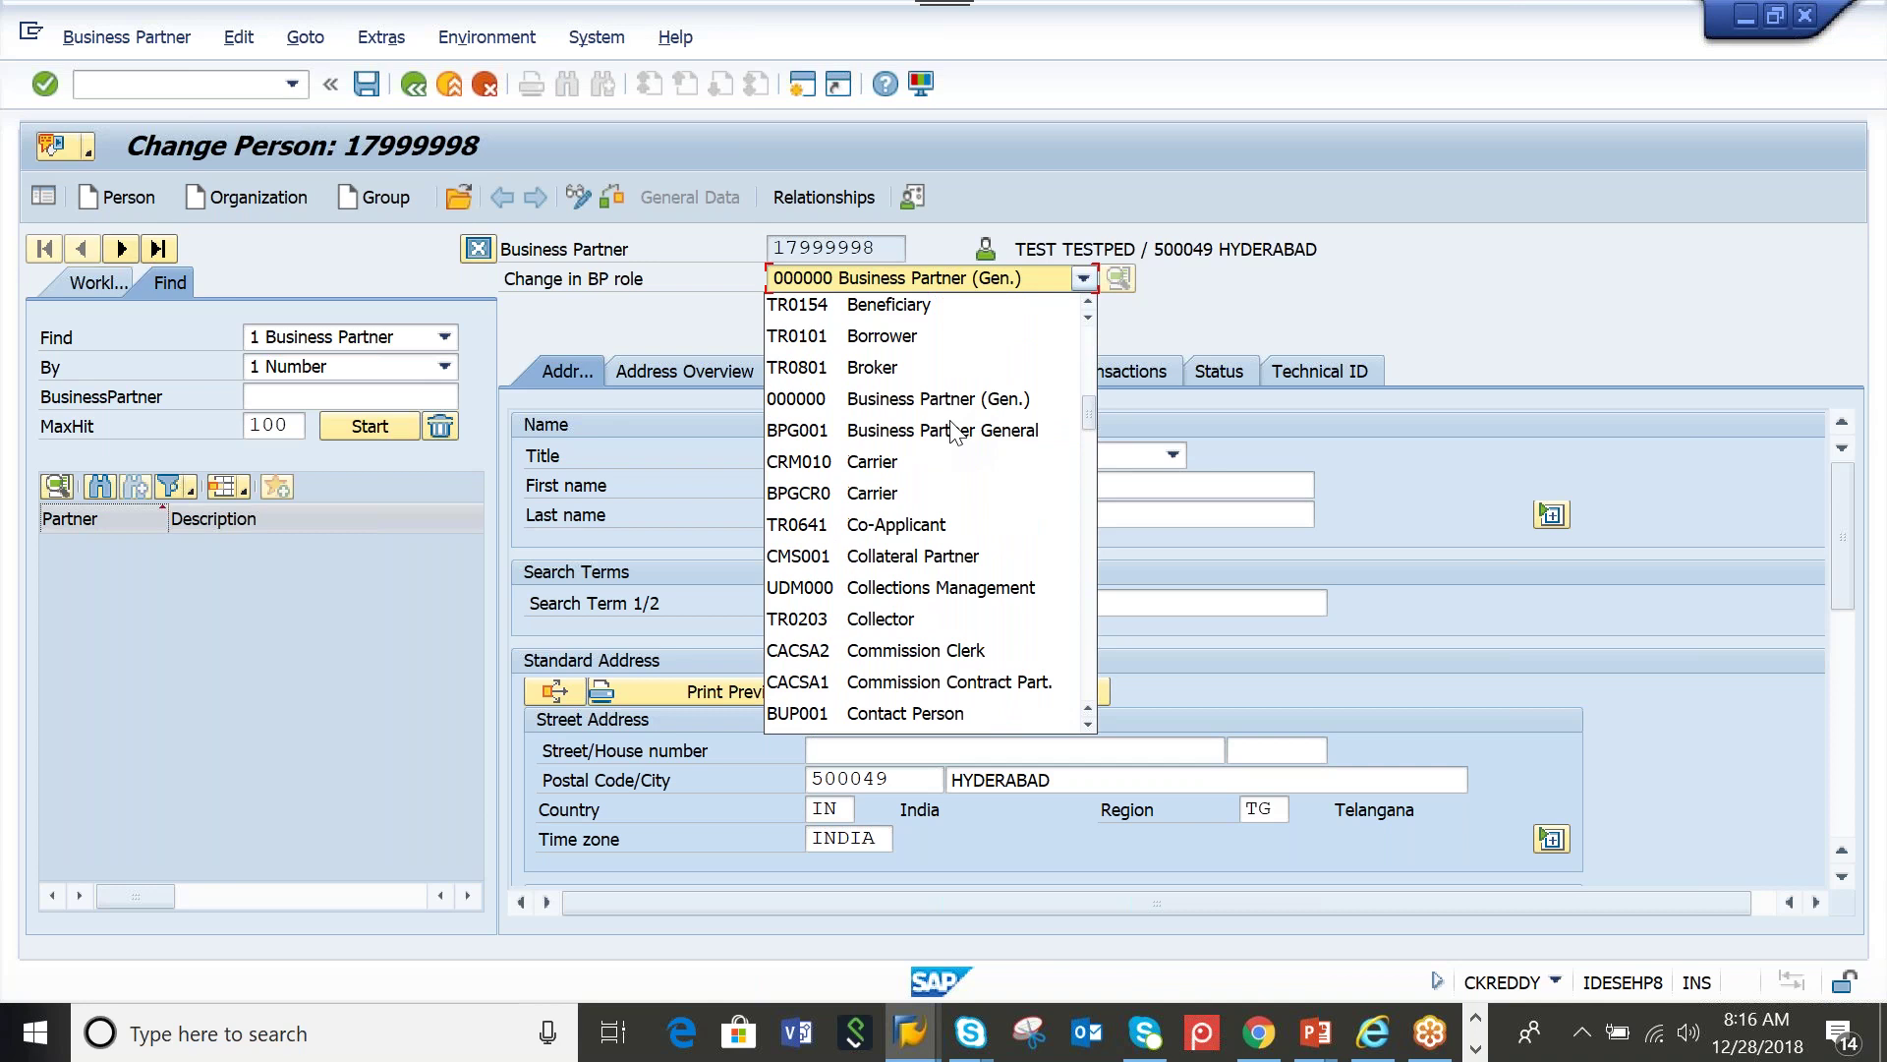
scroll(951, 431, "down", 6)
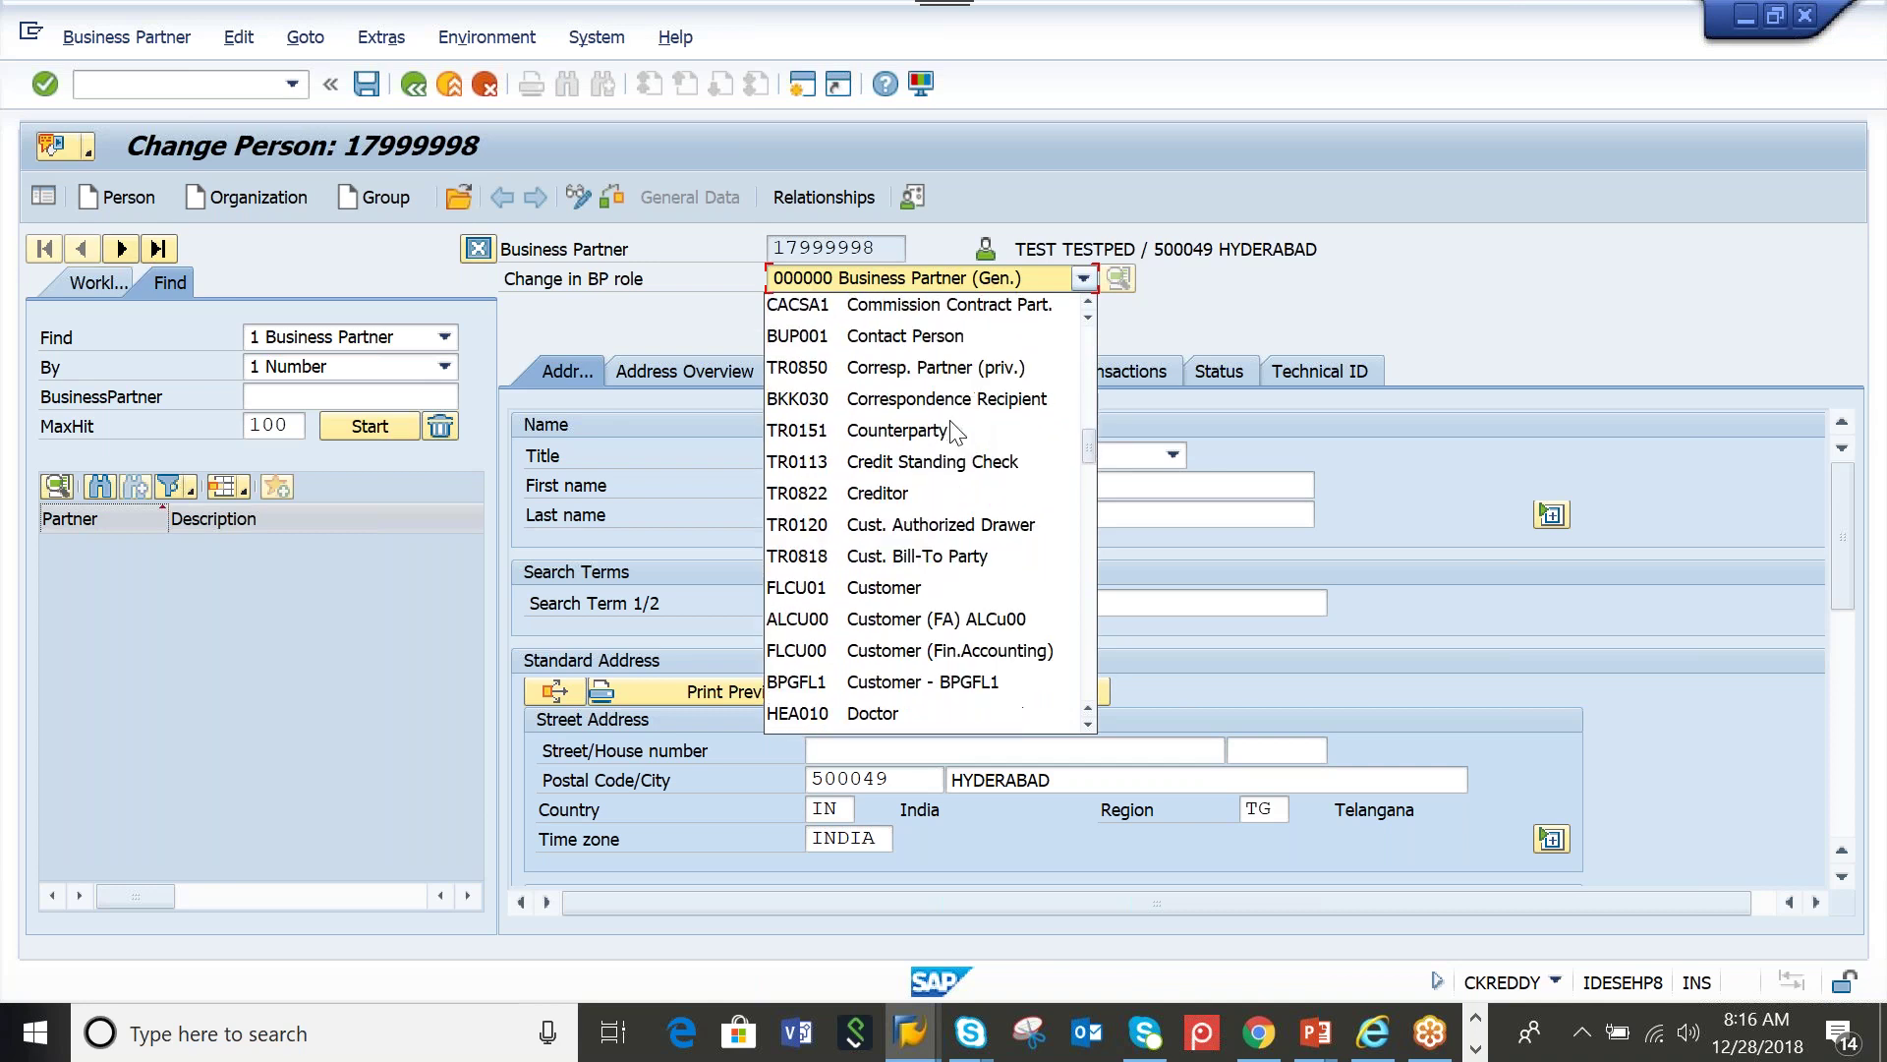
scroll(946, 559, "down", 12)
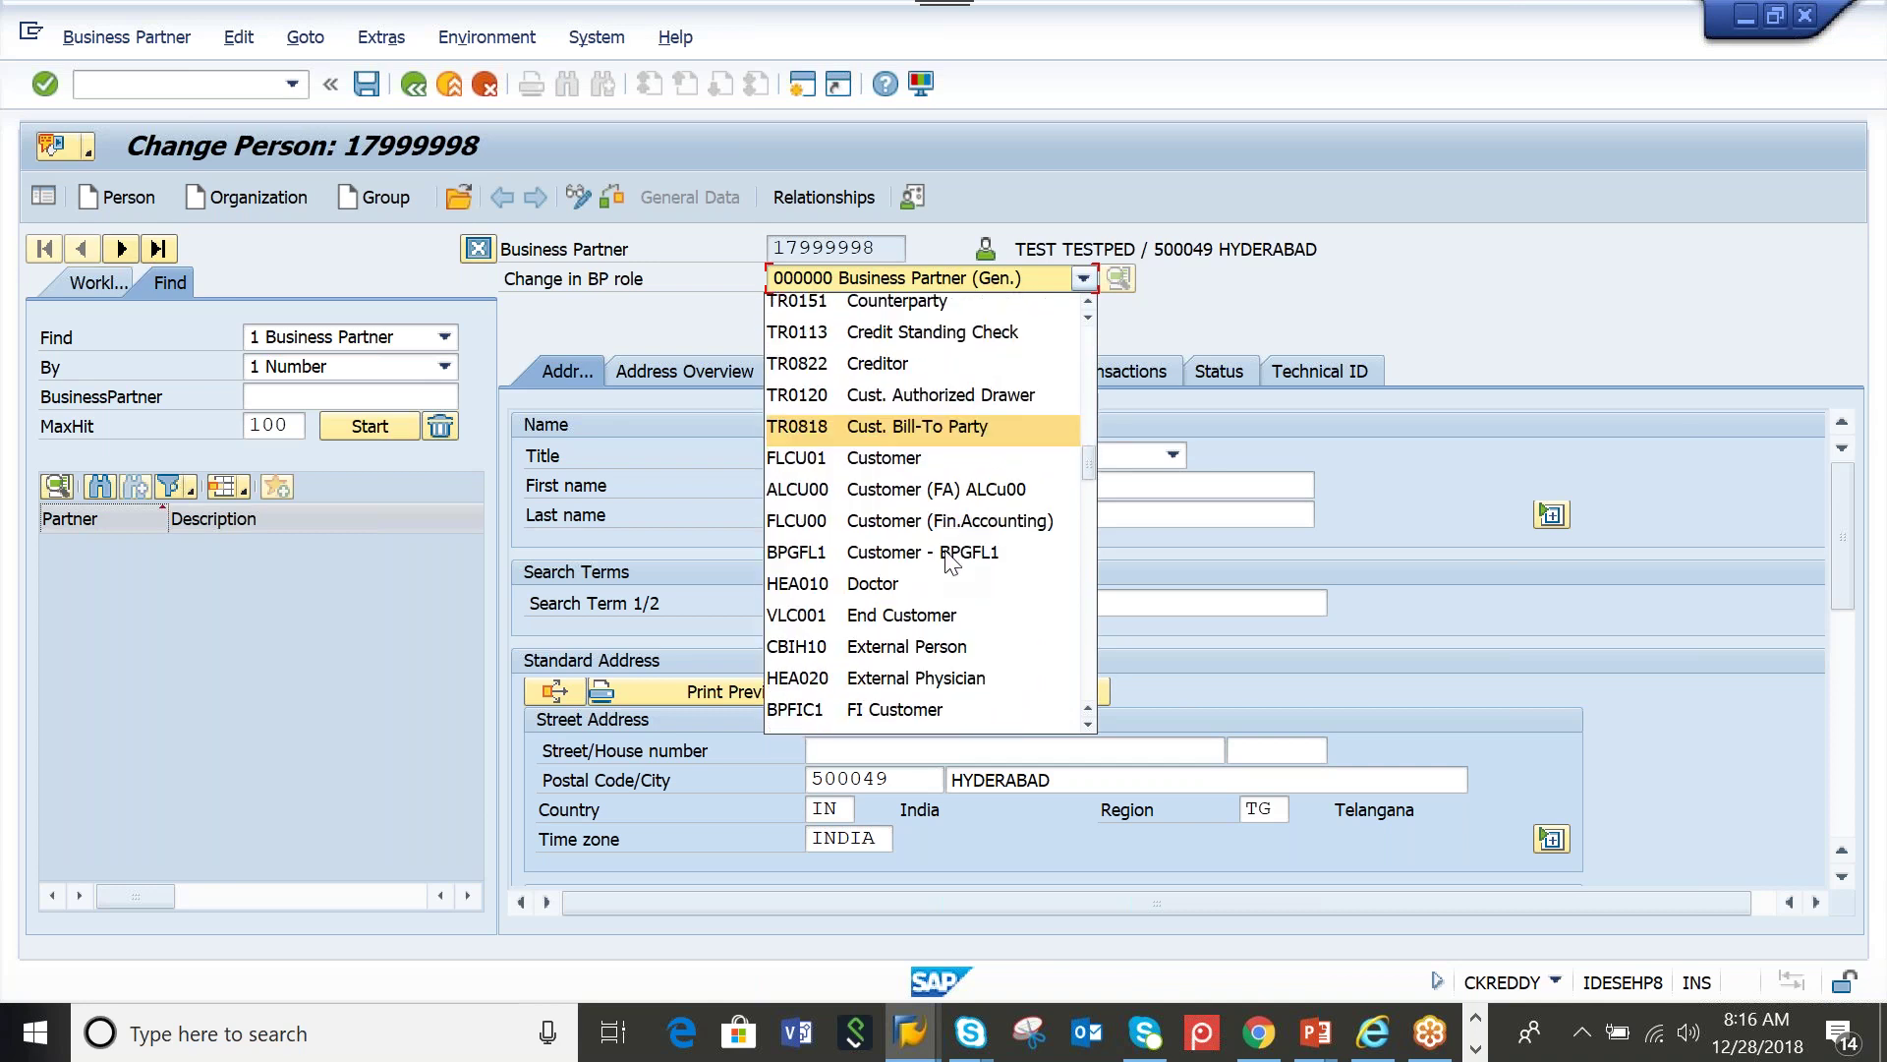
scroll(948, 551, "down", 6)
scroll(952, 562, "down", 8)
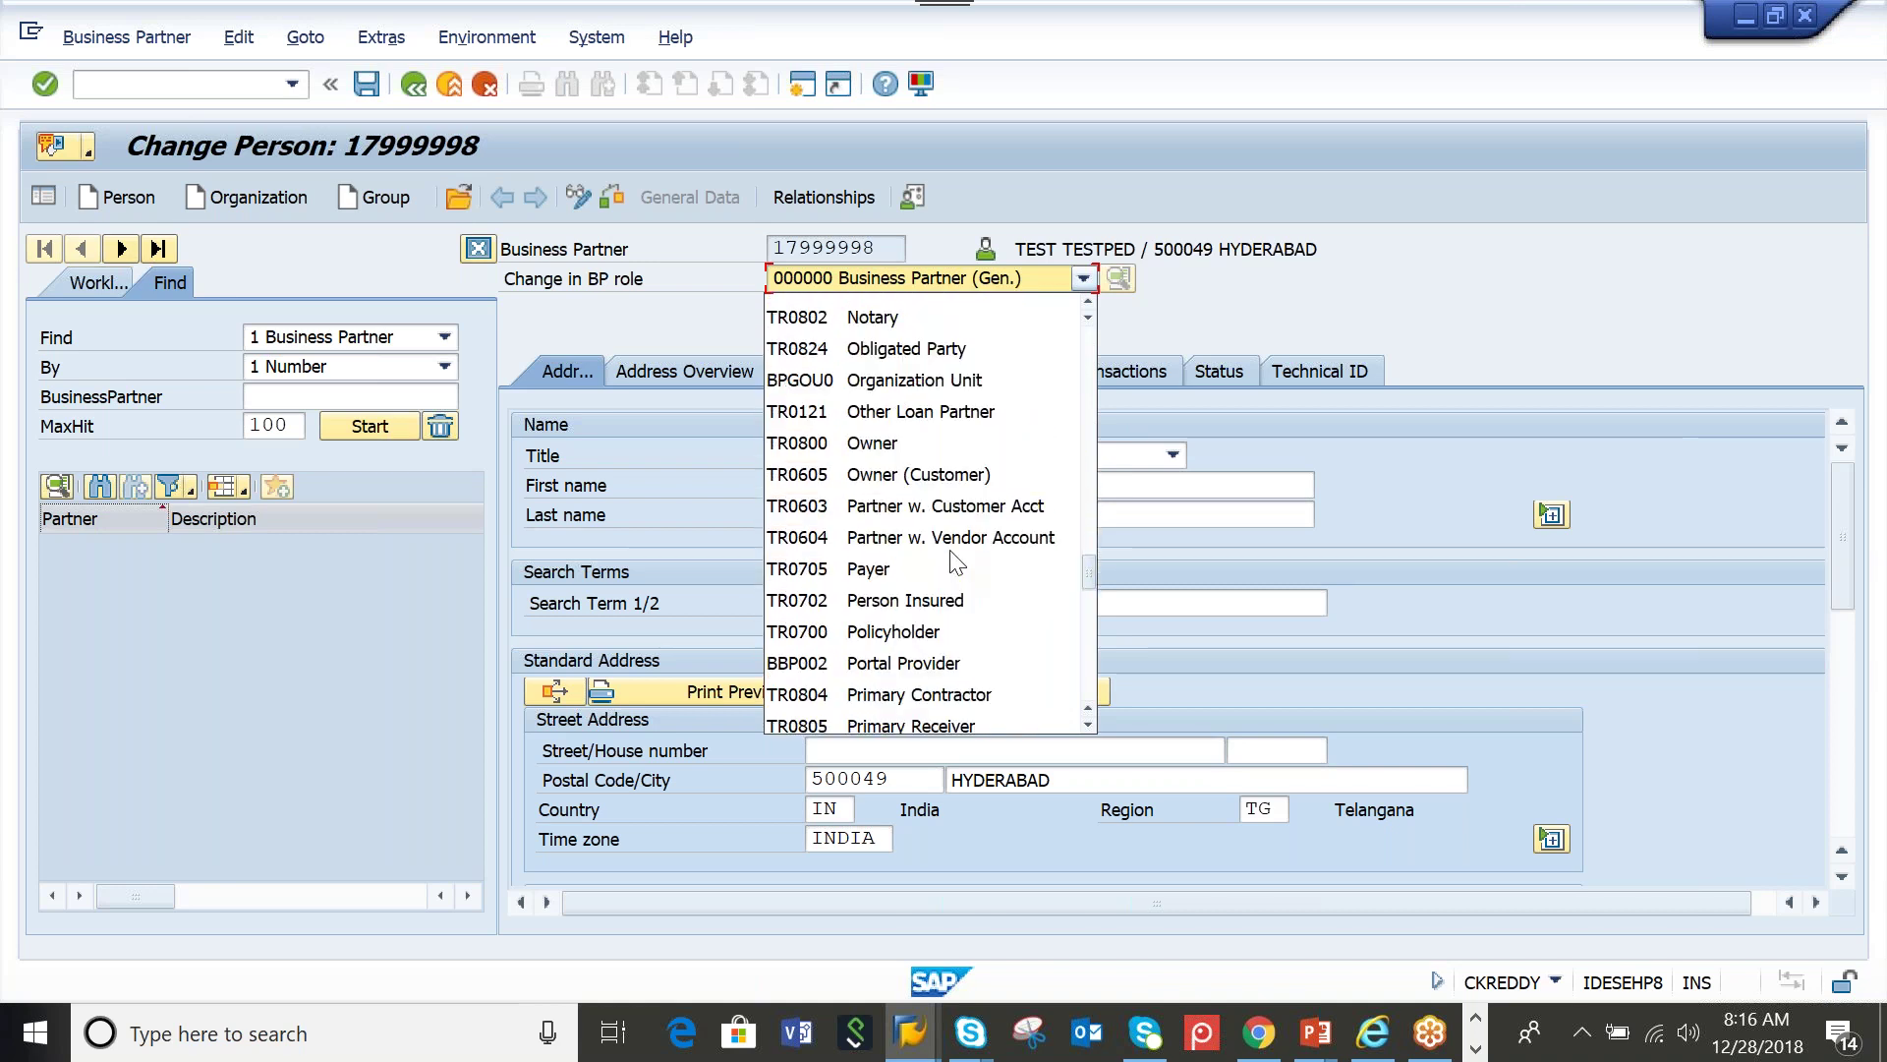
scroll(952, 562, "down", 2)
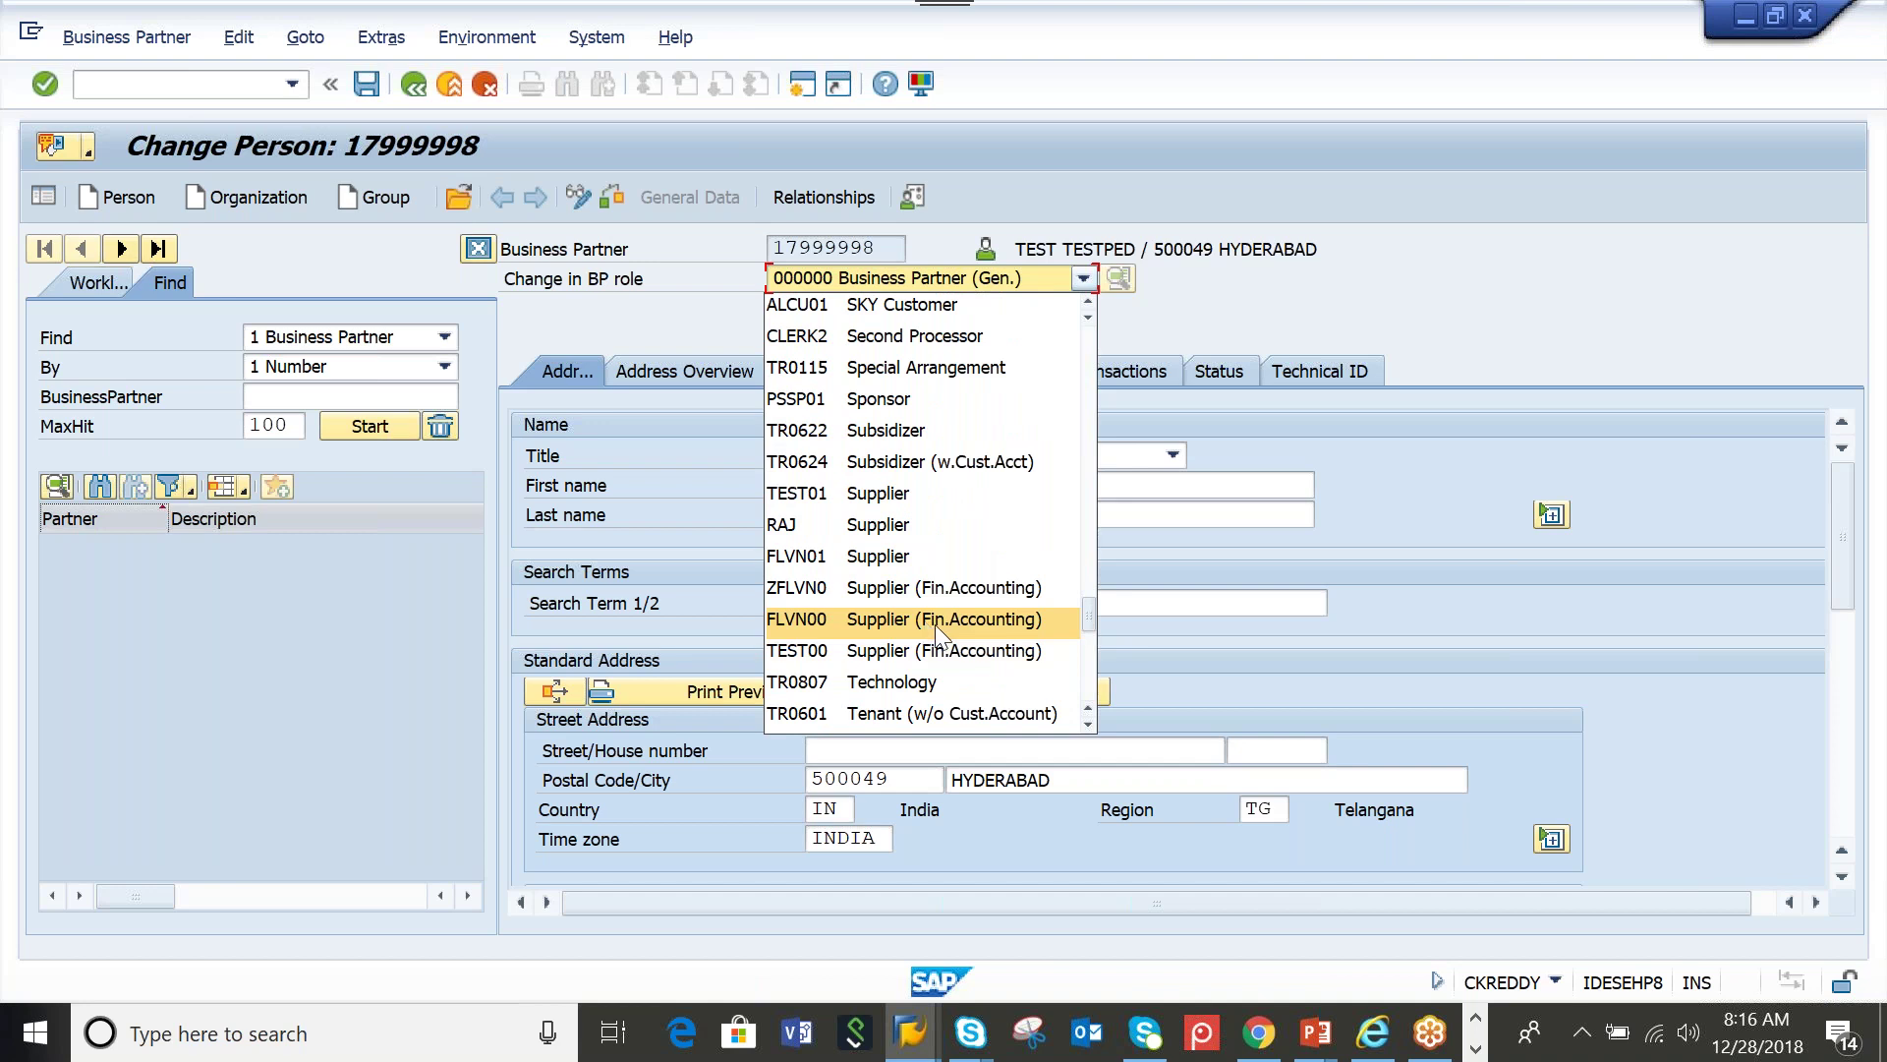
scroll(936, 627, "down", 1)
scroll(936, 627, "down", 4)
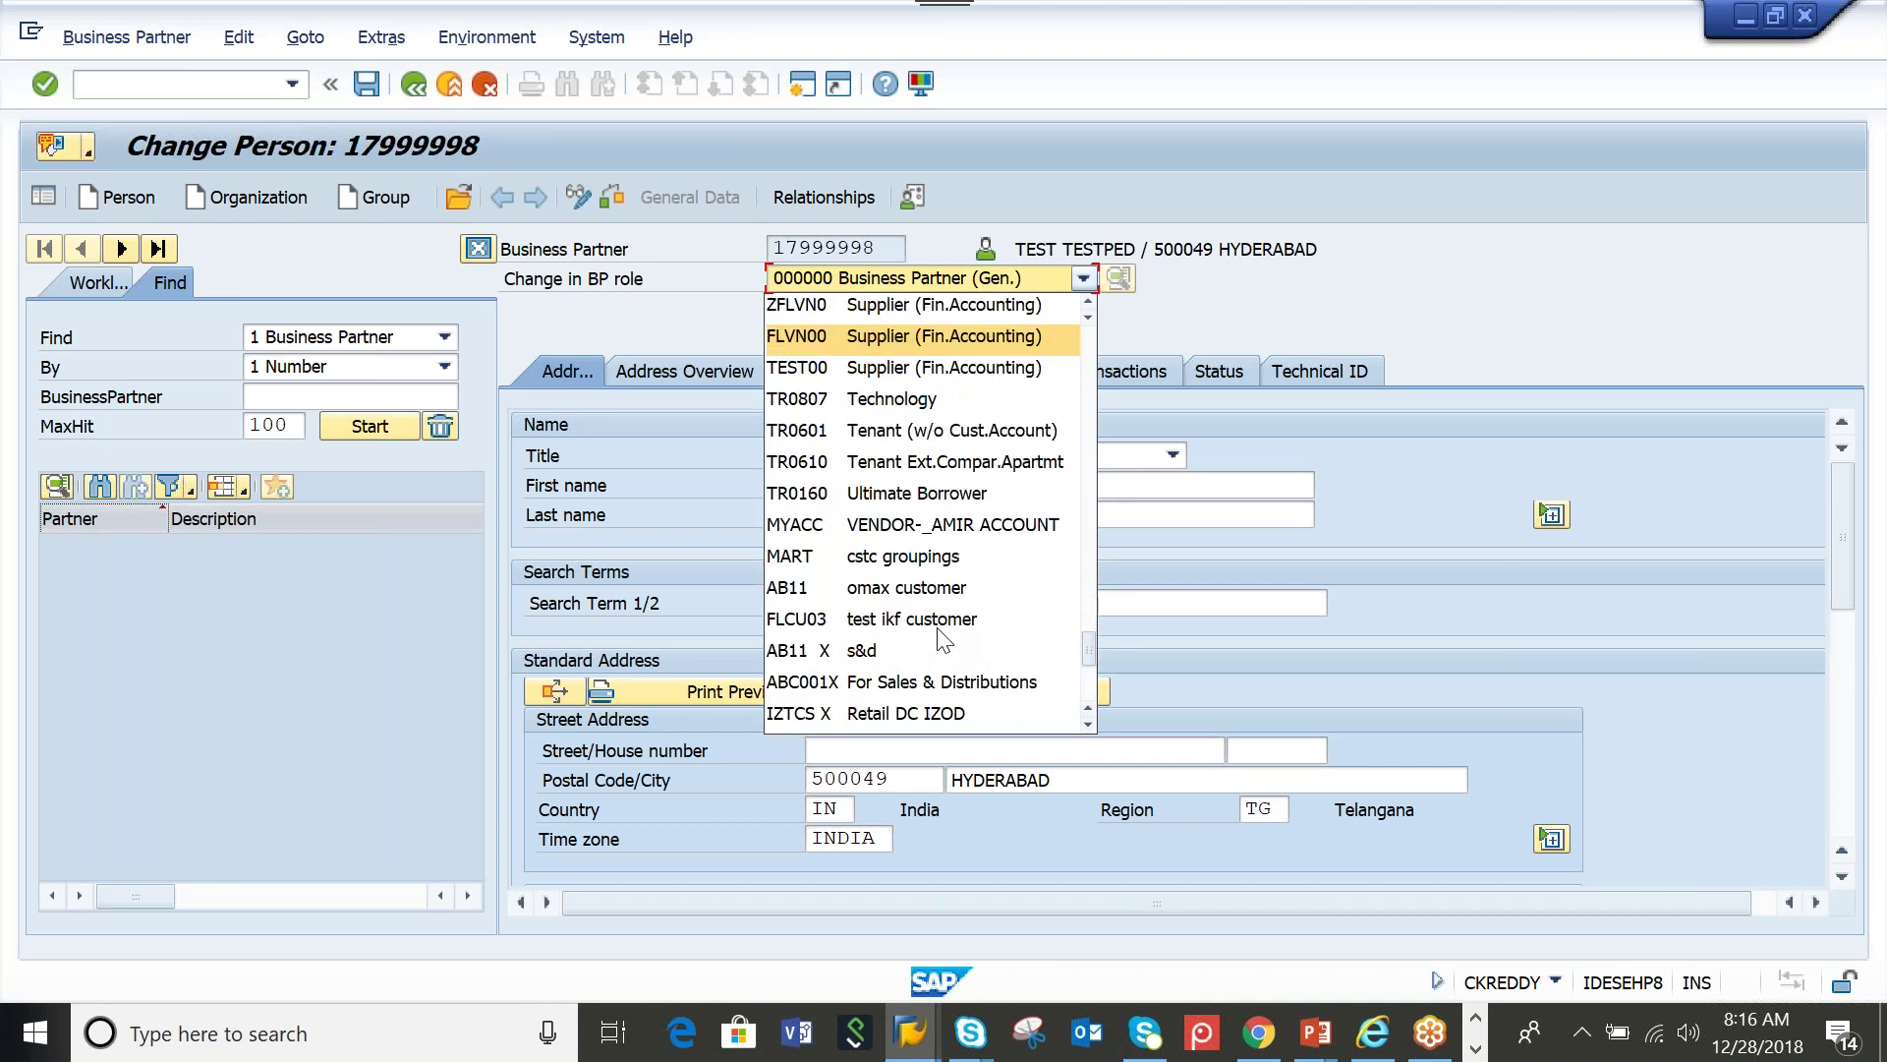
scroll(939, 637, "down", 3)
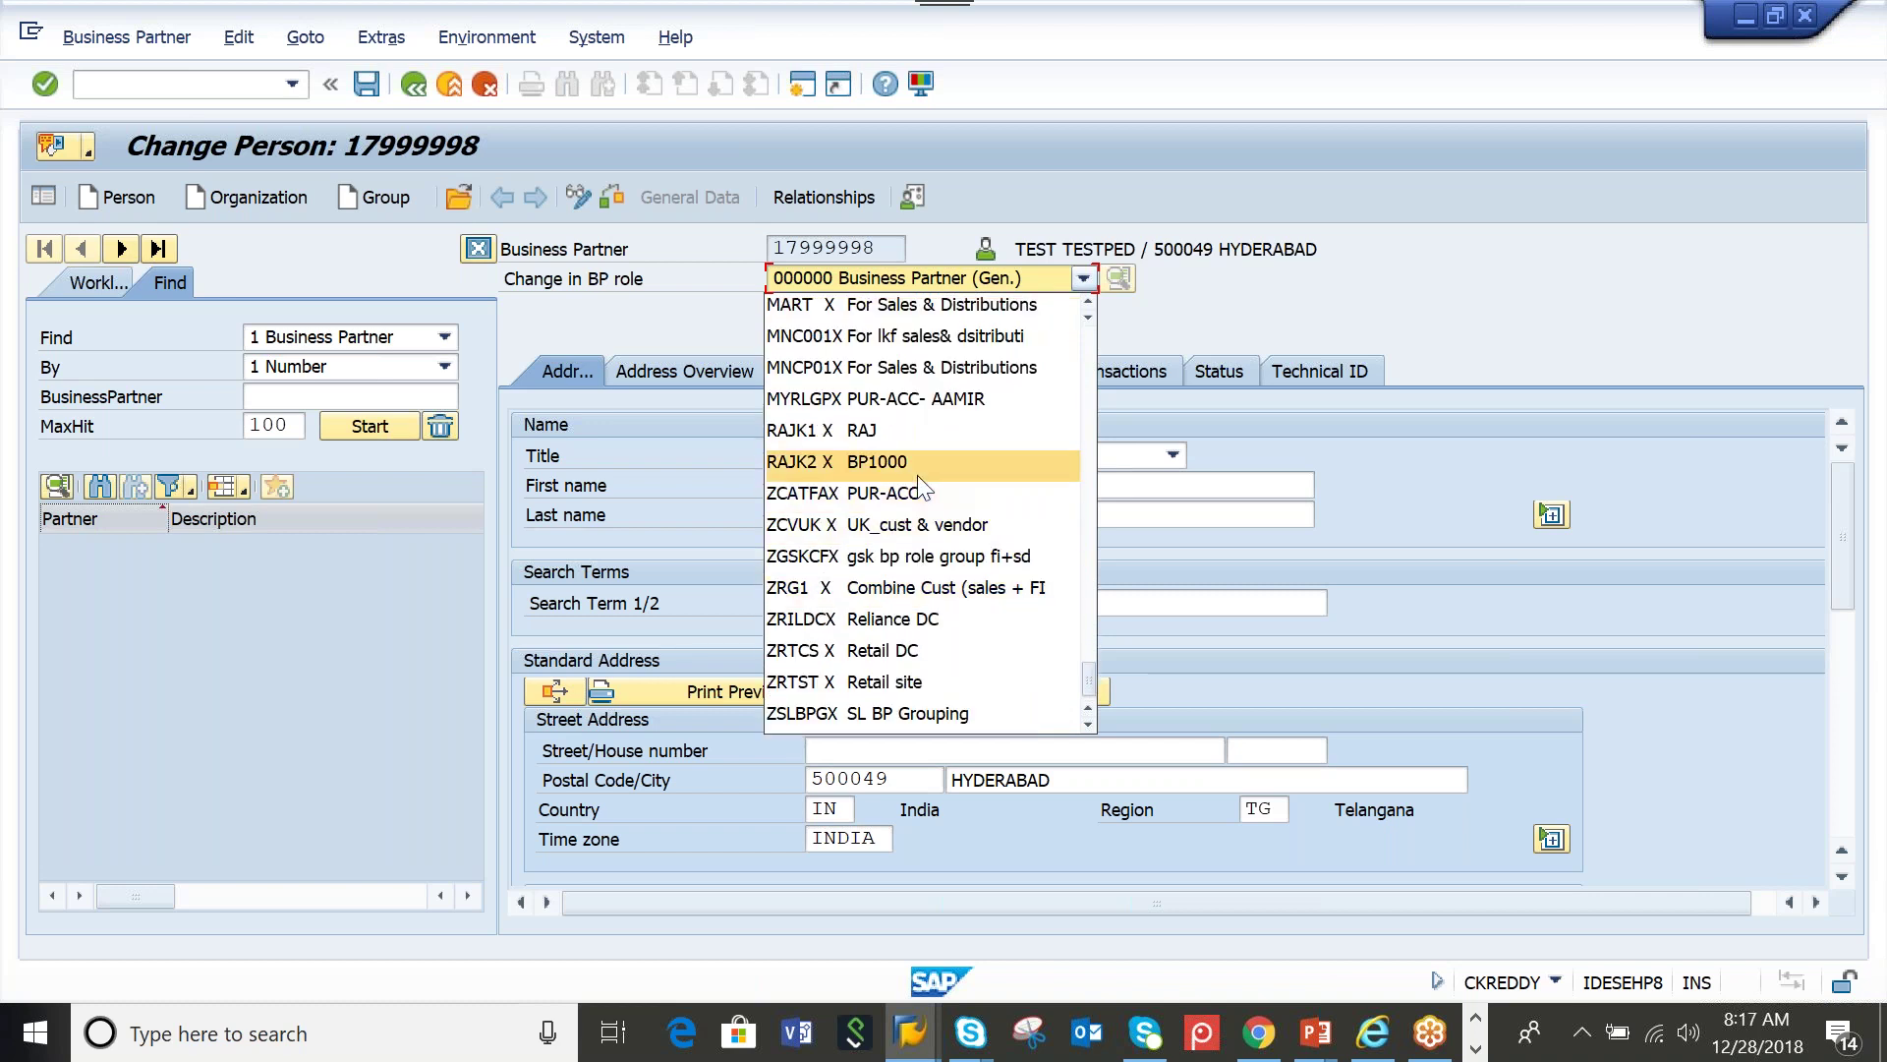
type("flvn")
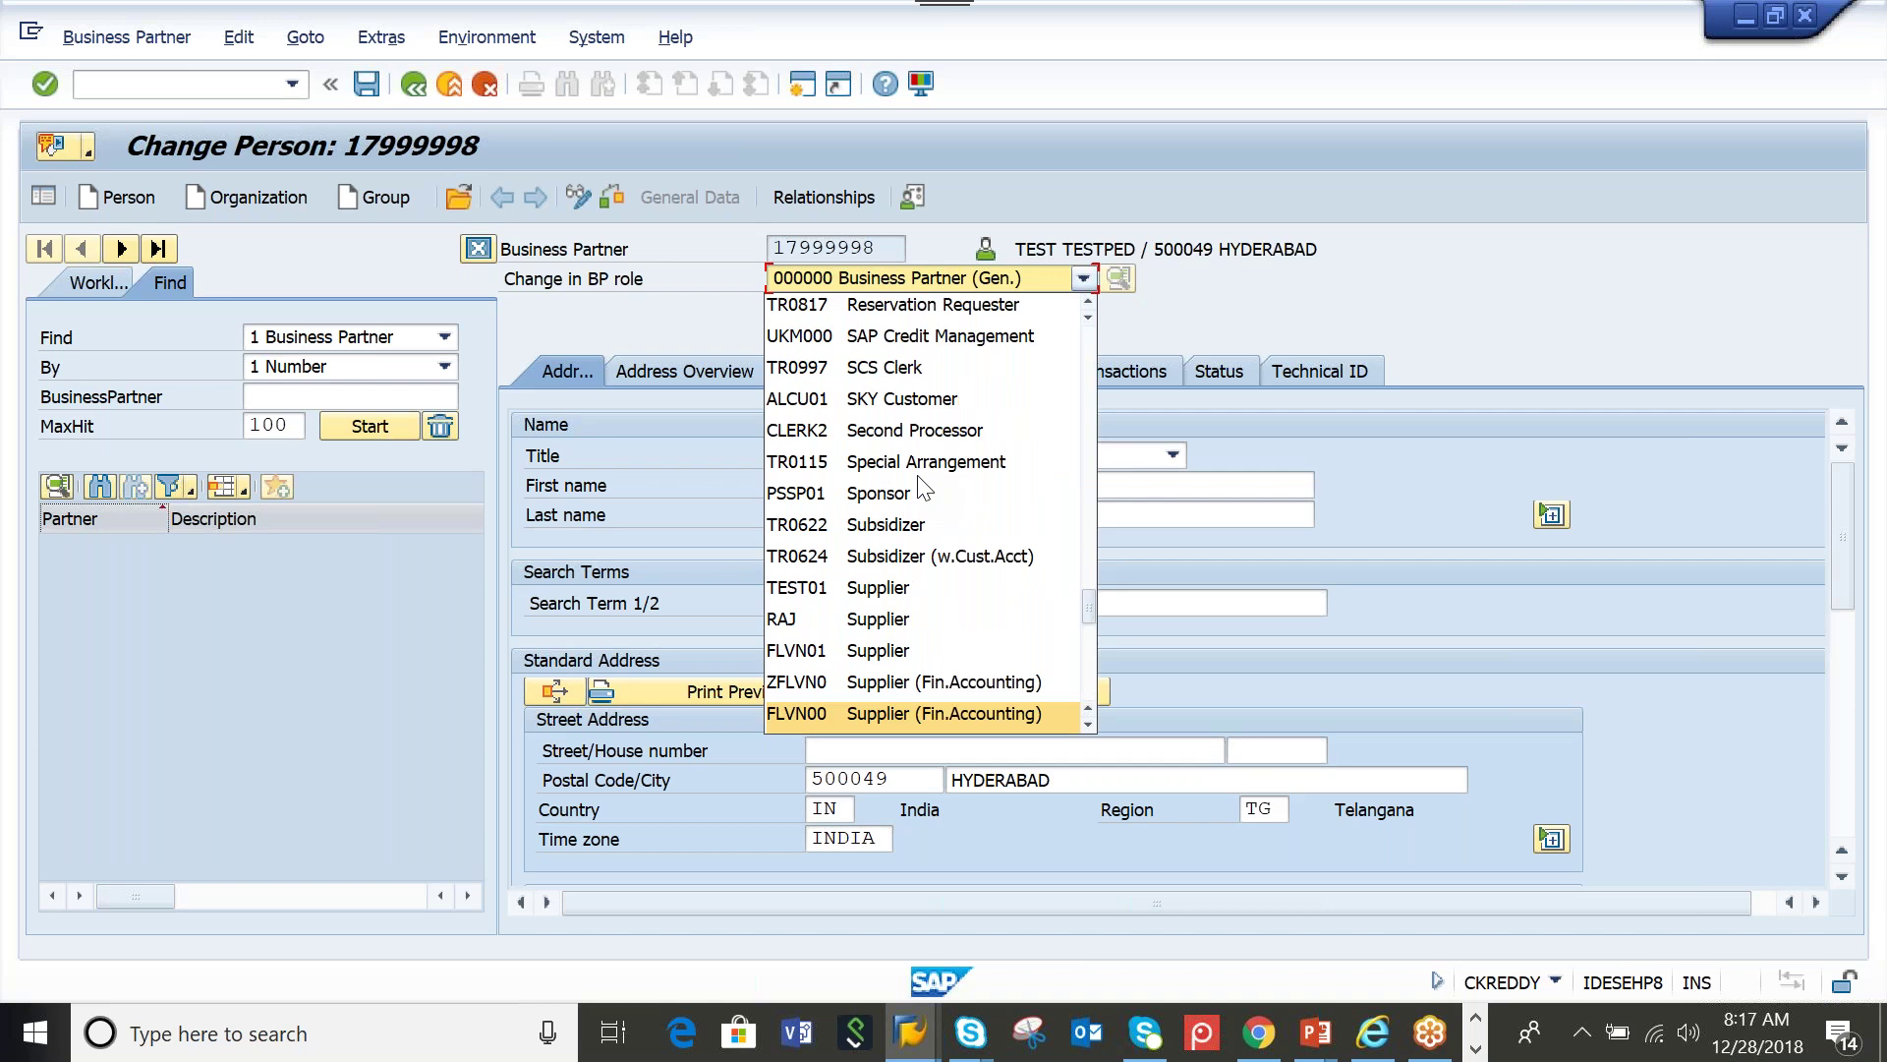
left_click(867, 650)
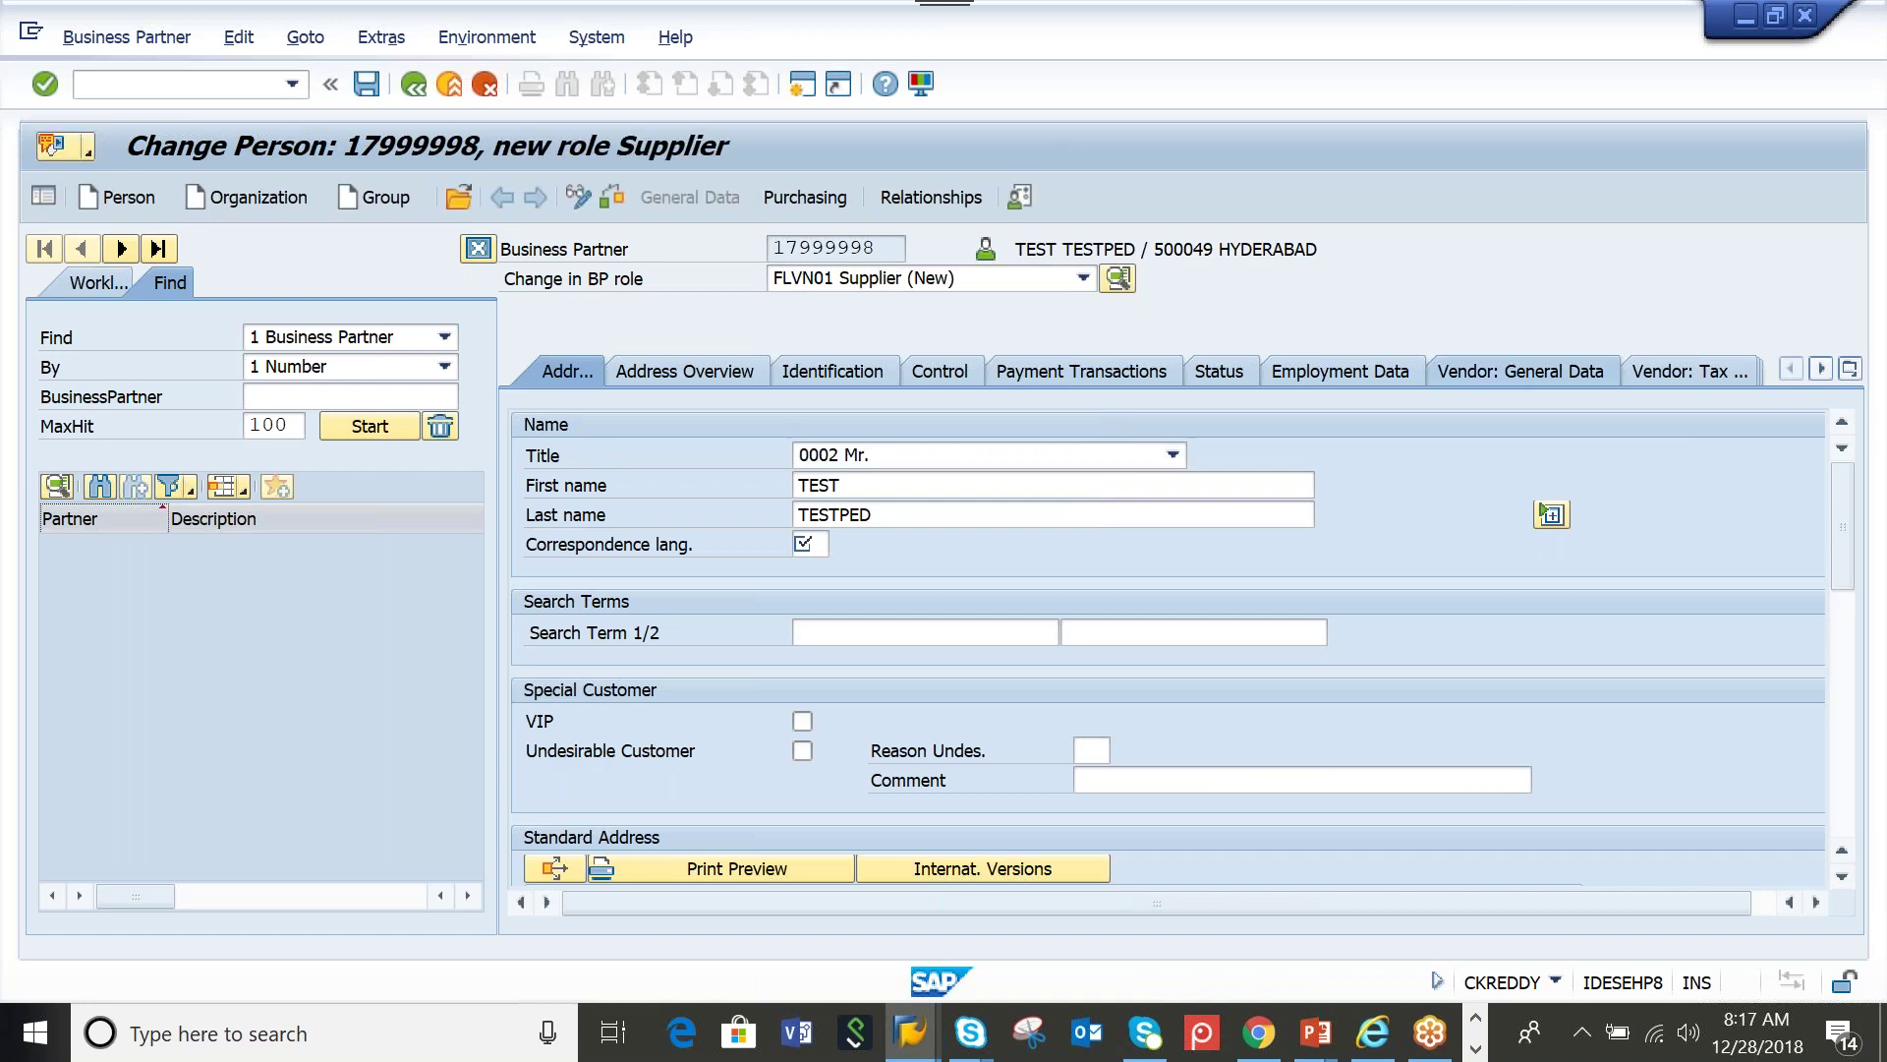
Display the Supplier role's Vendor: General Data section
left_click(1449, 379)
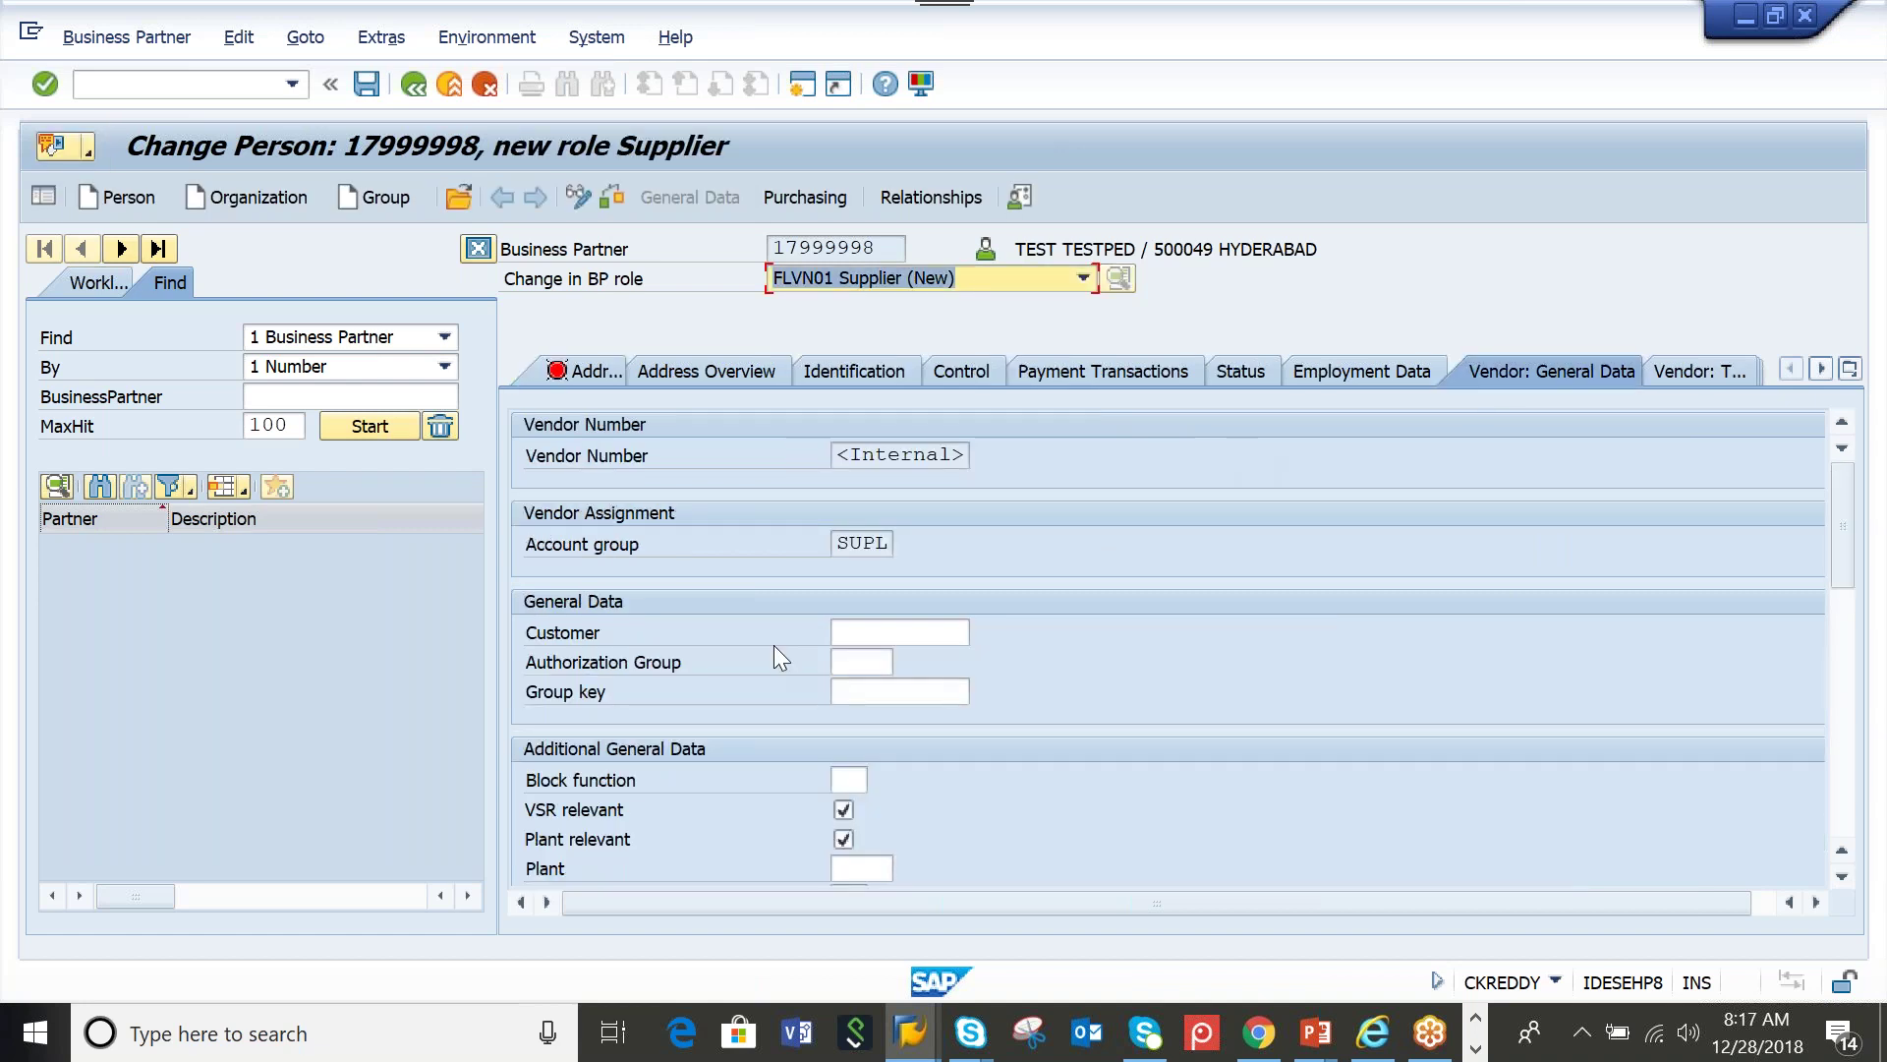
key("F4")
key("Escape")
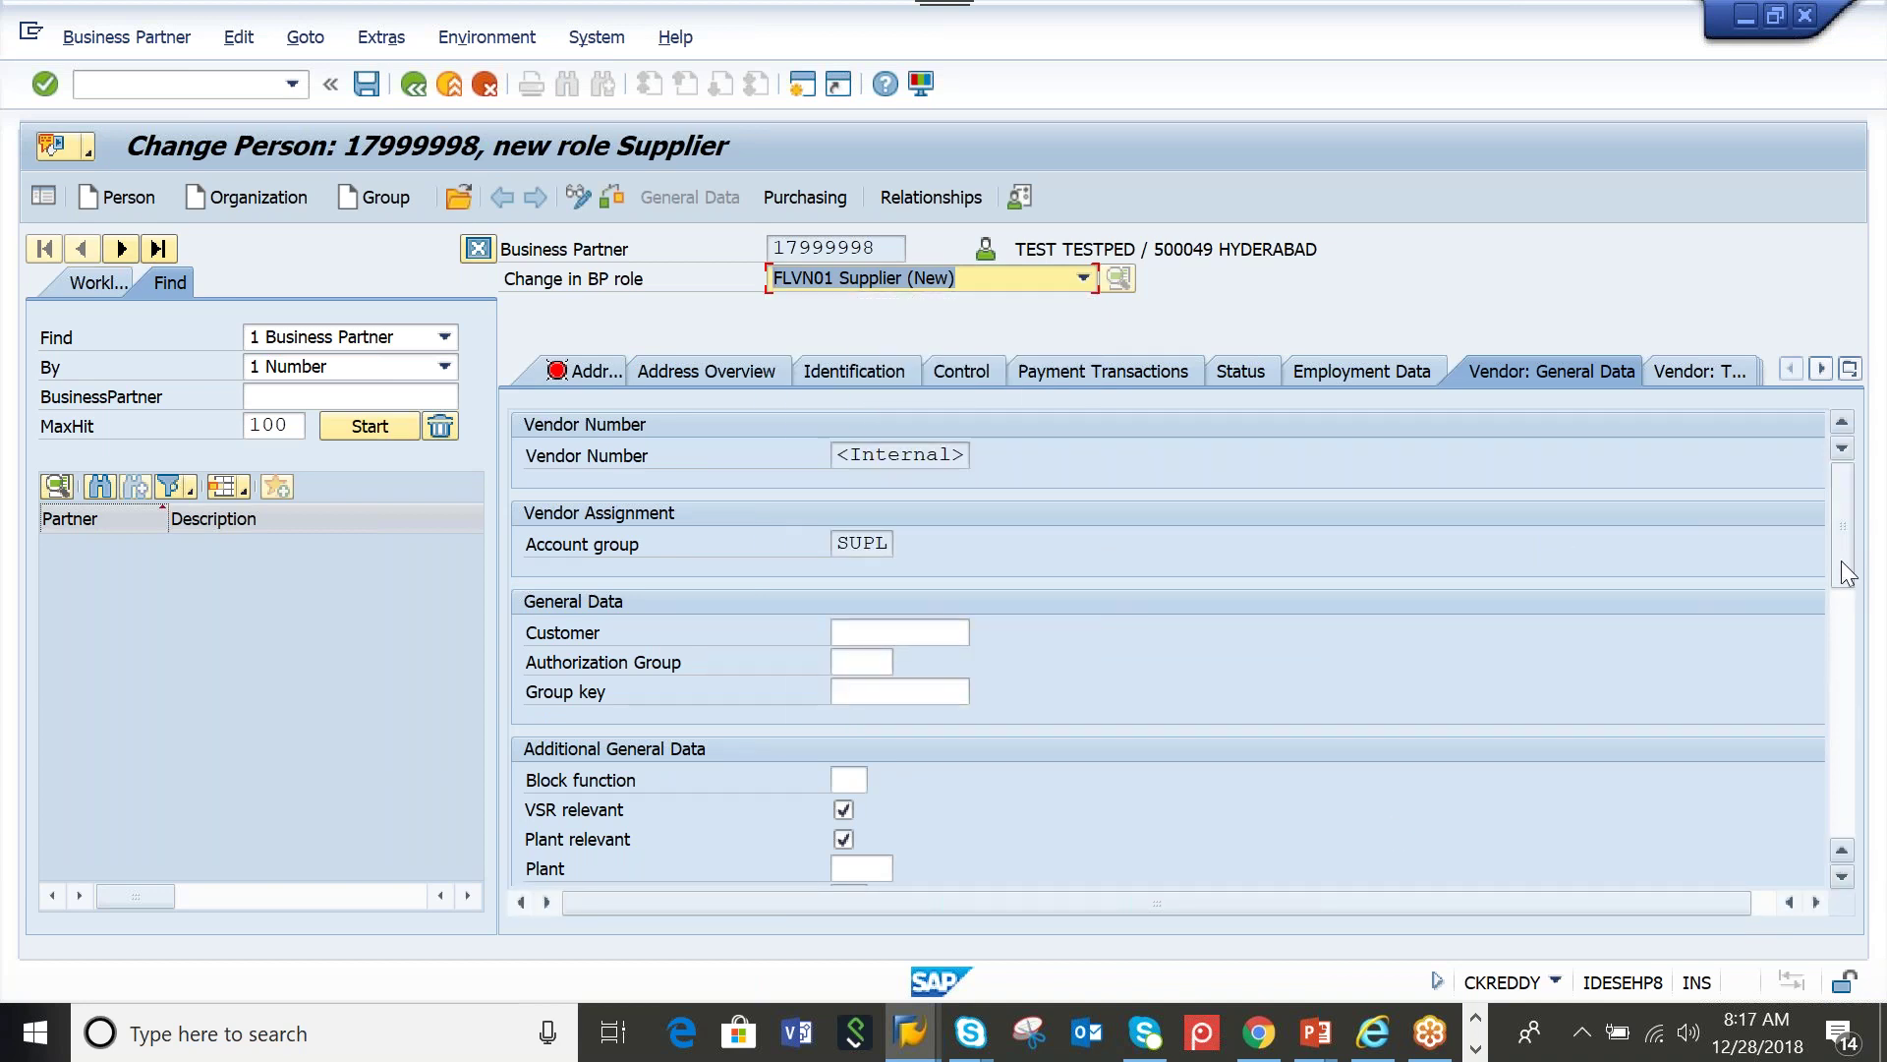
Place the cursor in the Plant field, then leave the person change screen with Back
scroll(1842, 560, "down", 4)
left_click(860, 521)
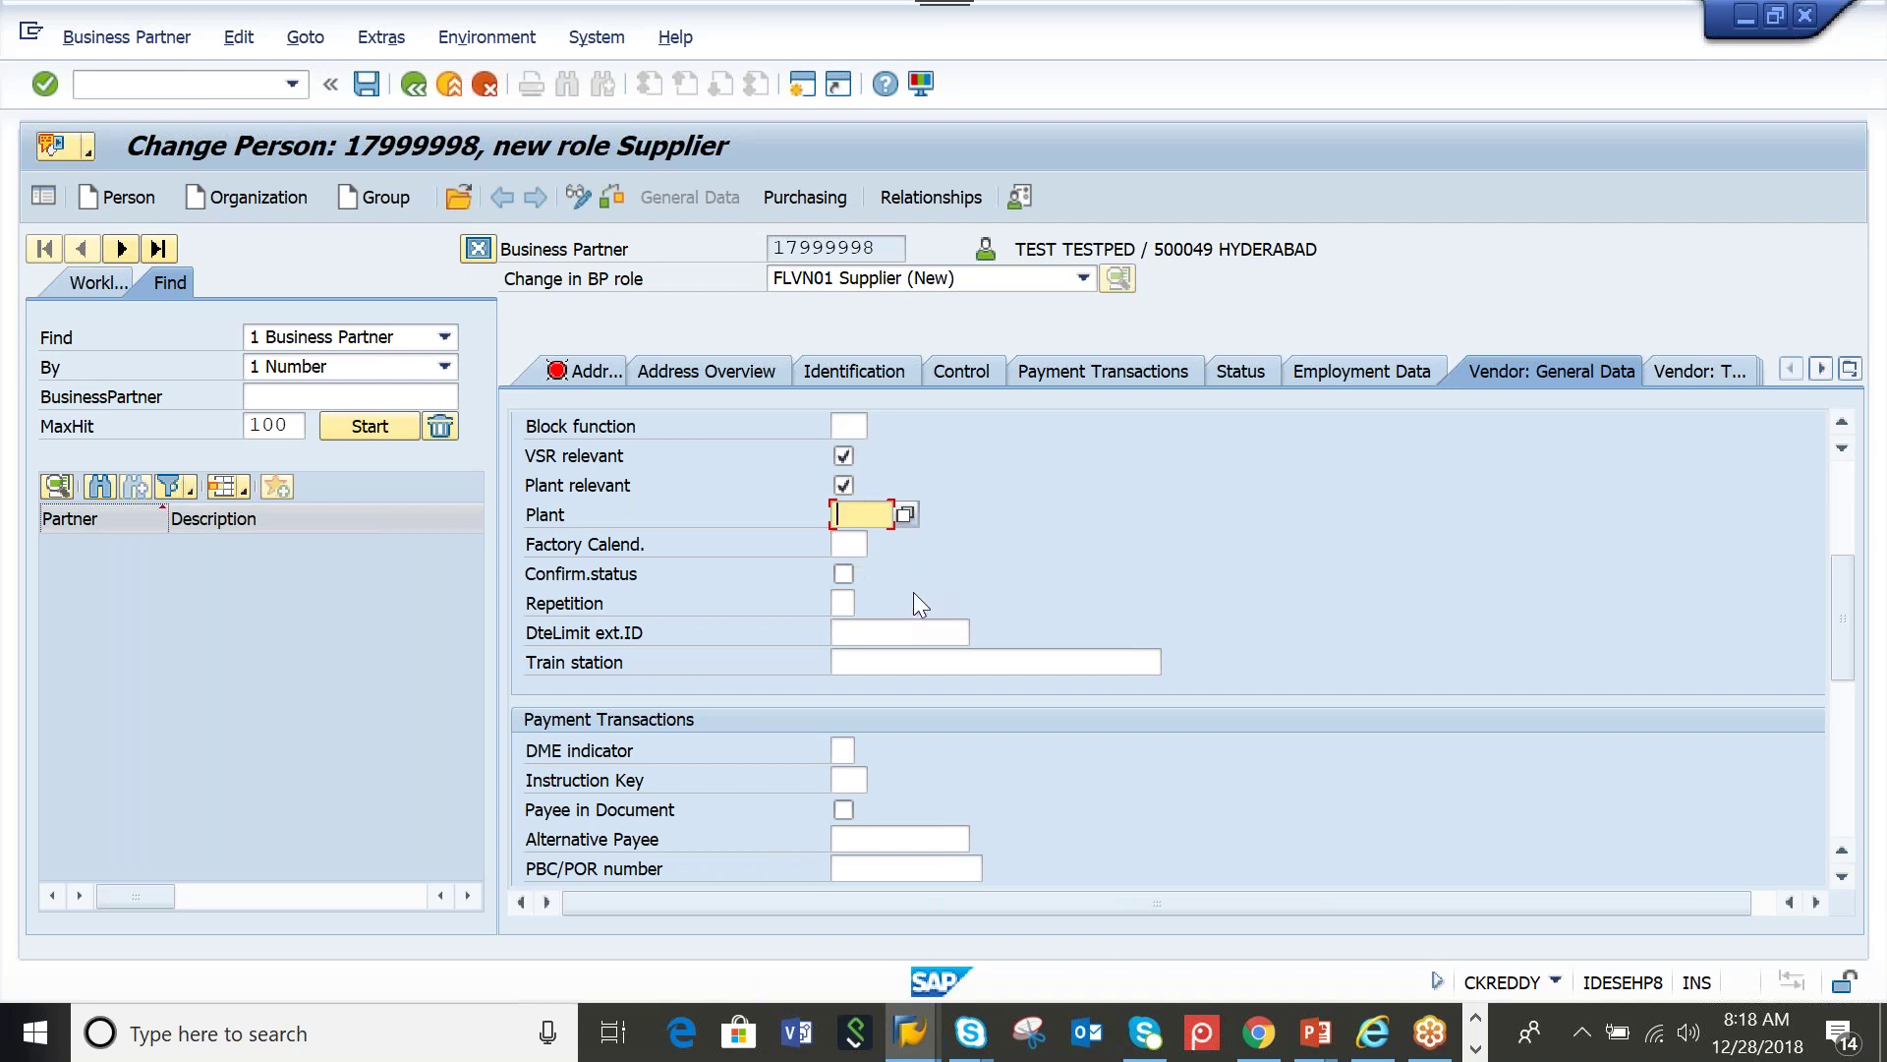
left_click(415, 87)
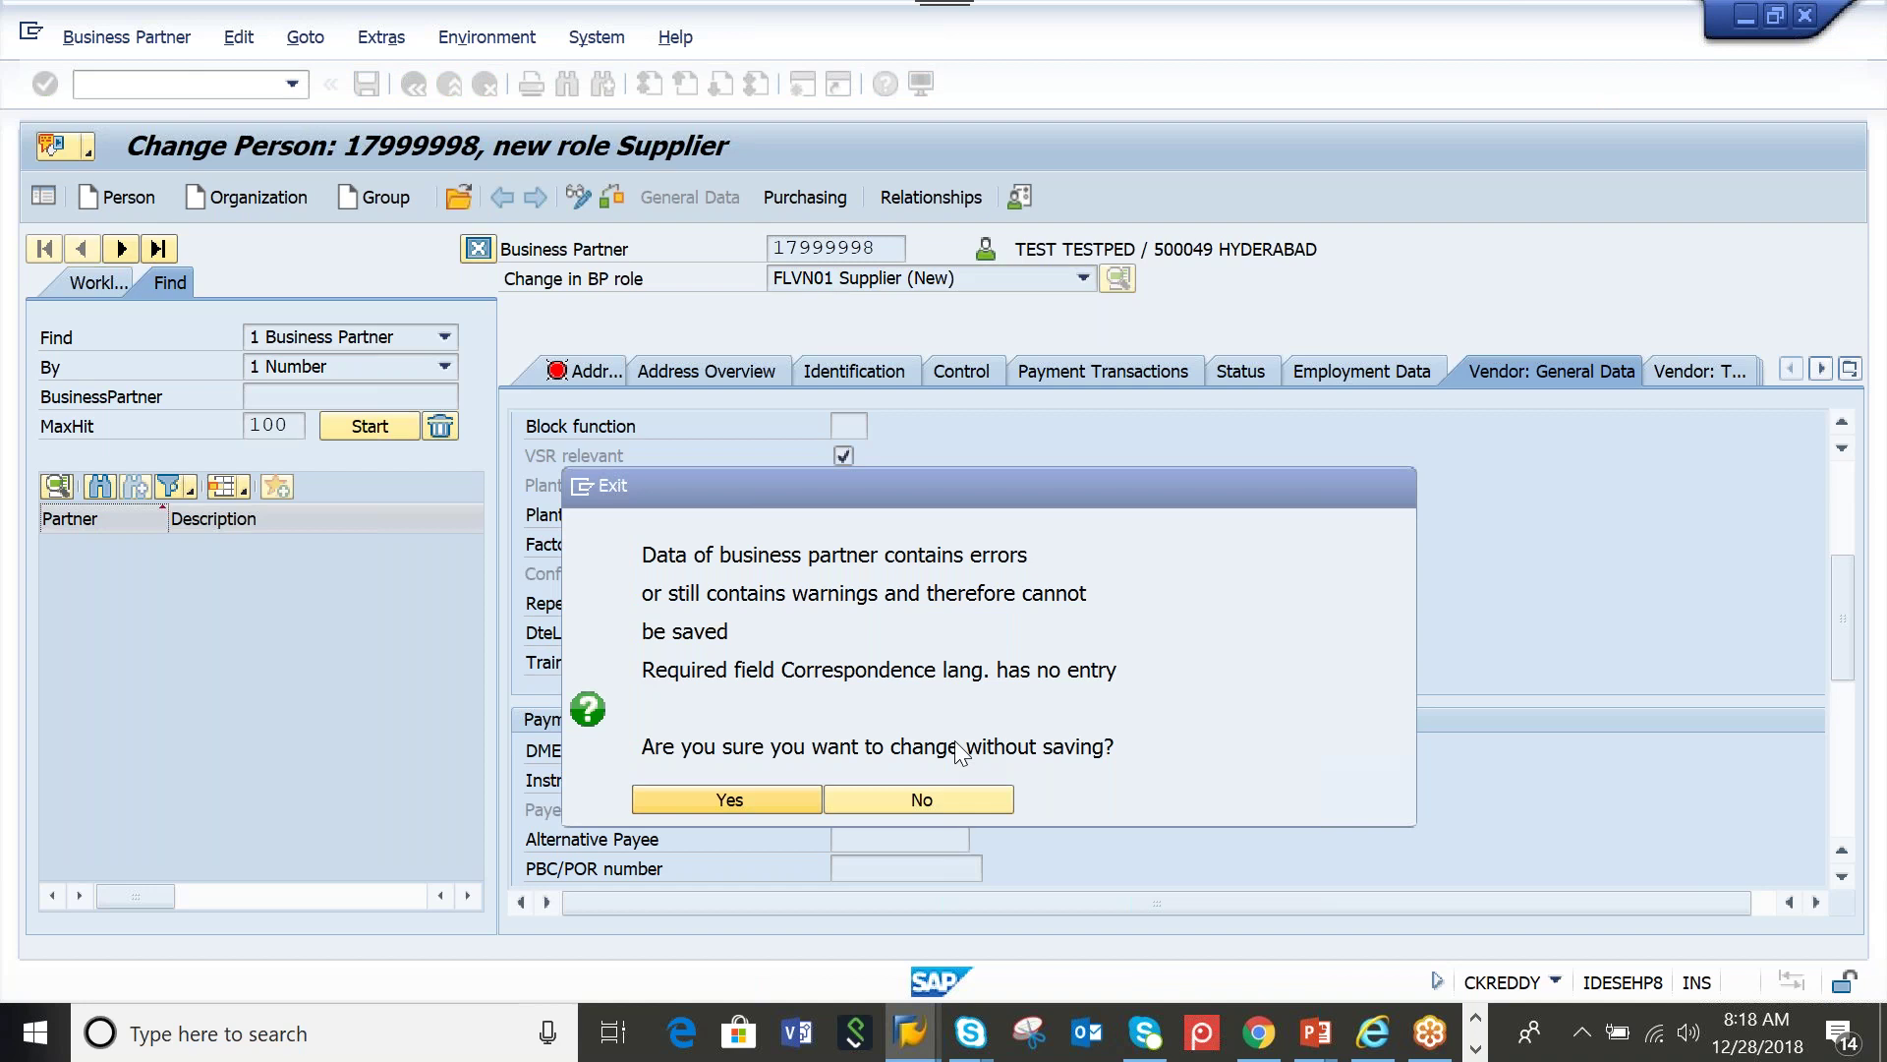
Answer Yes in the Exit popup to leave without saving and return to SAP Easy Access
key("Return")
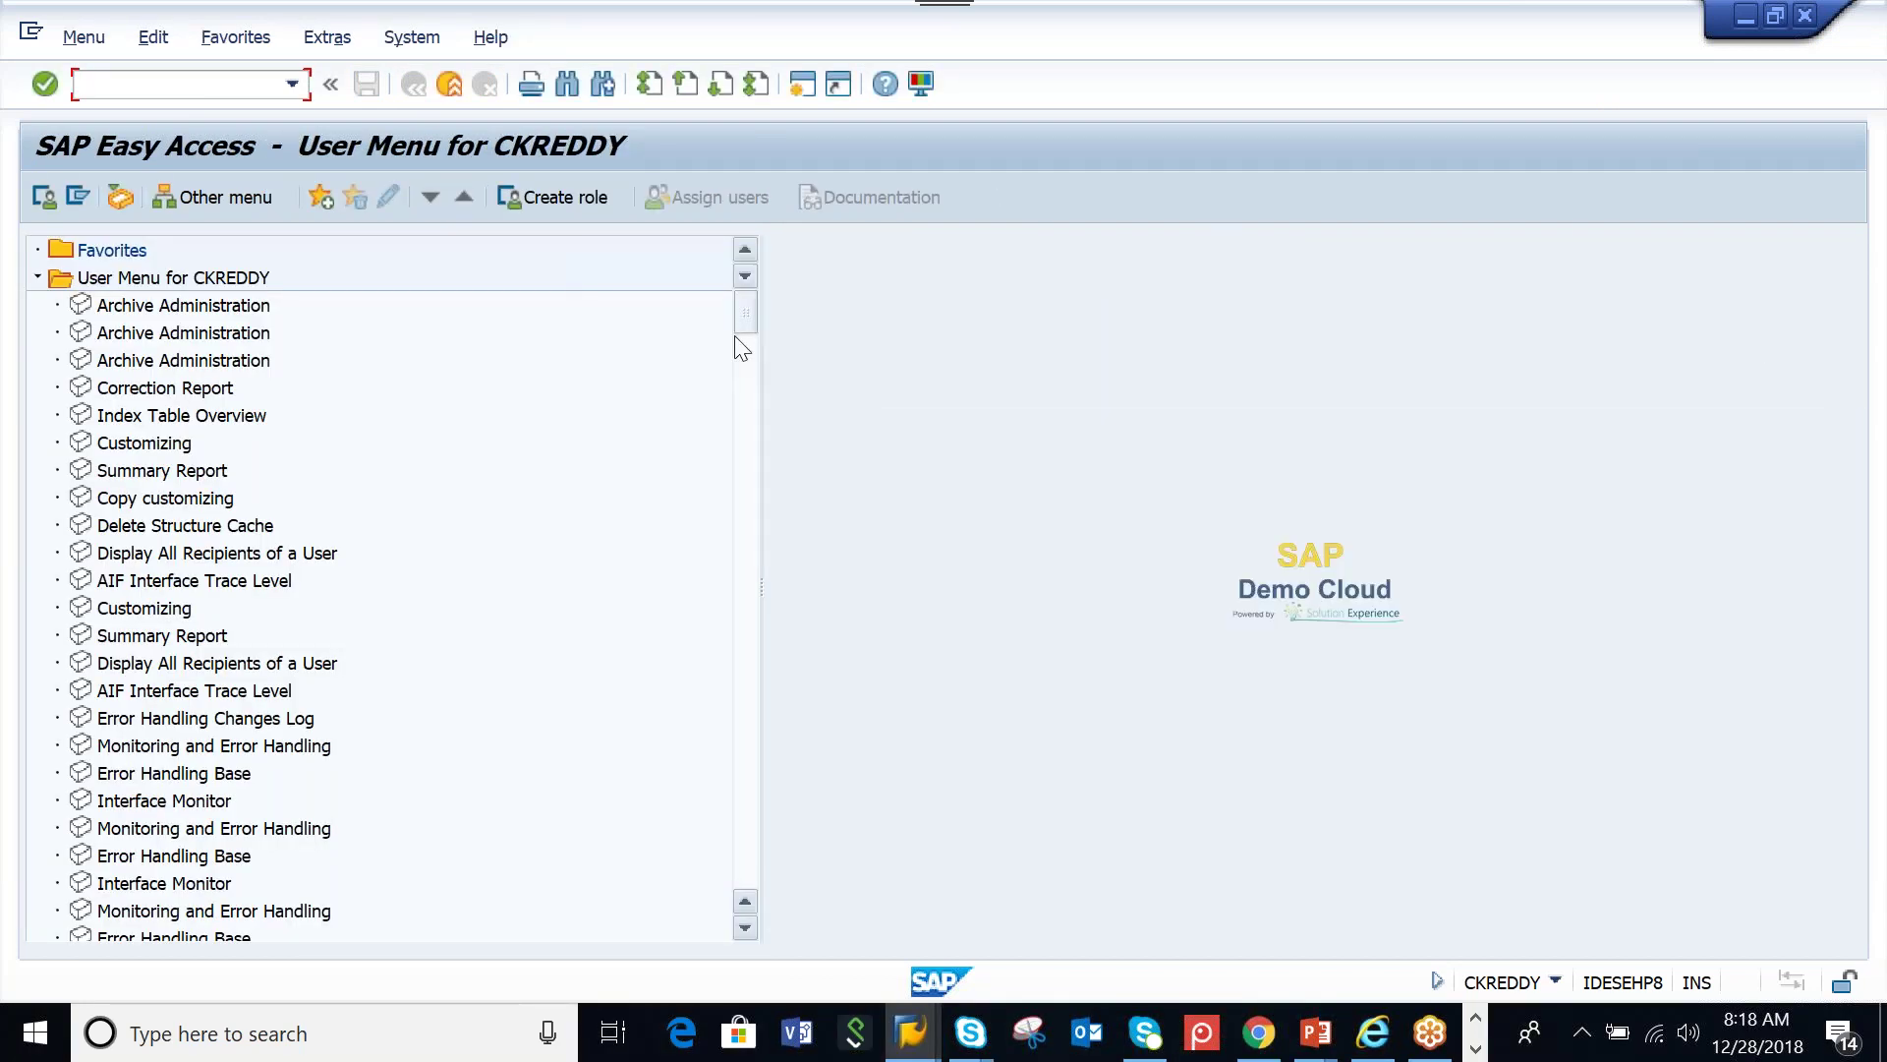